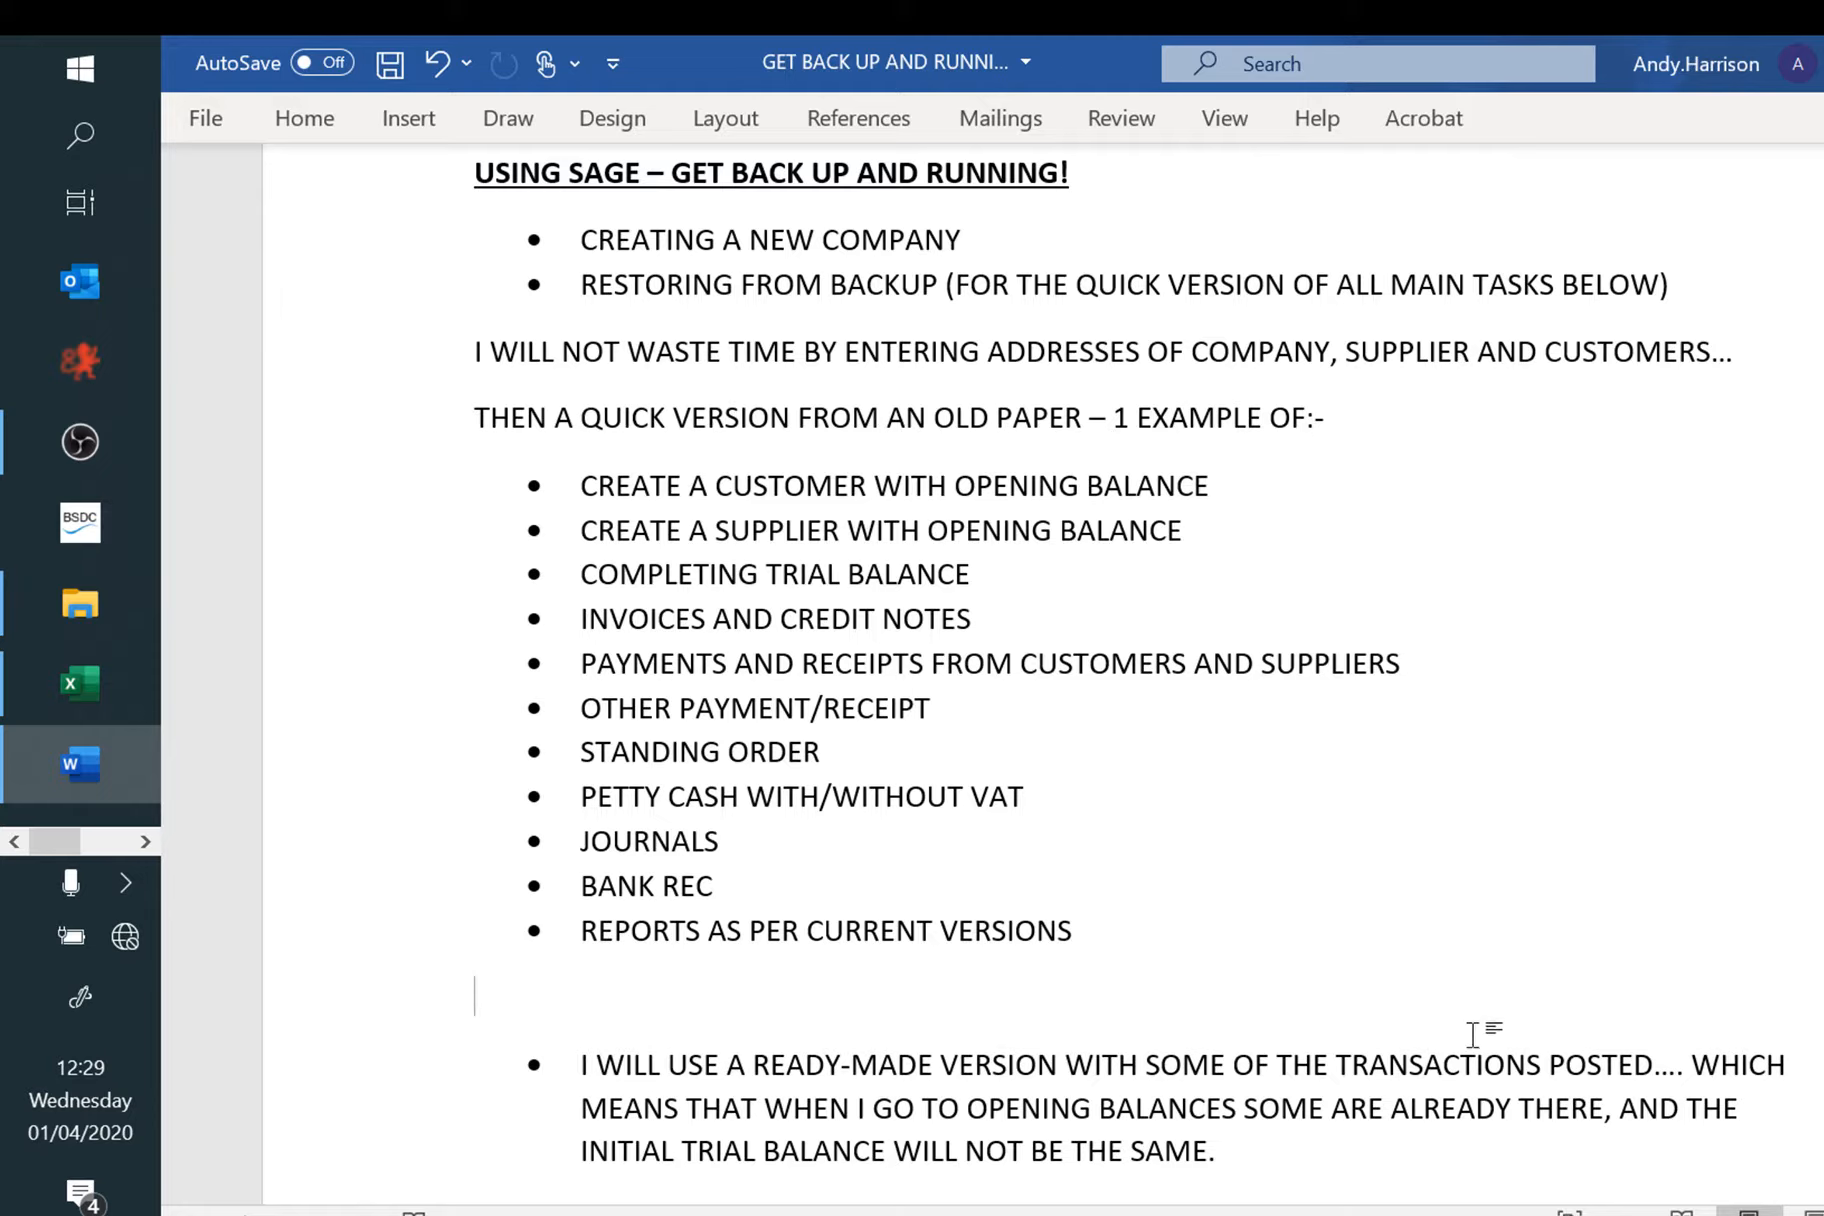
Step: Glance at the MOORTOWN TB workbook, then switch from Word over to Sage 50 Accounts
left_click(76, 688)
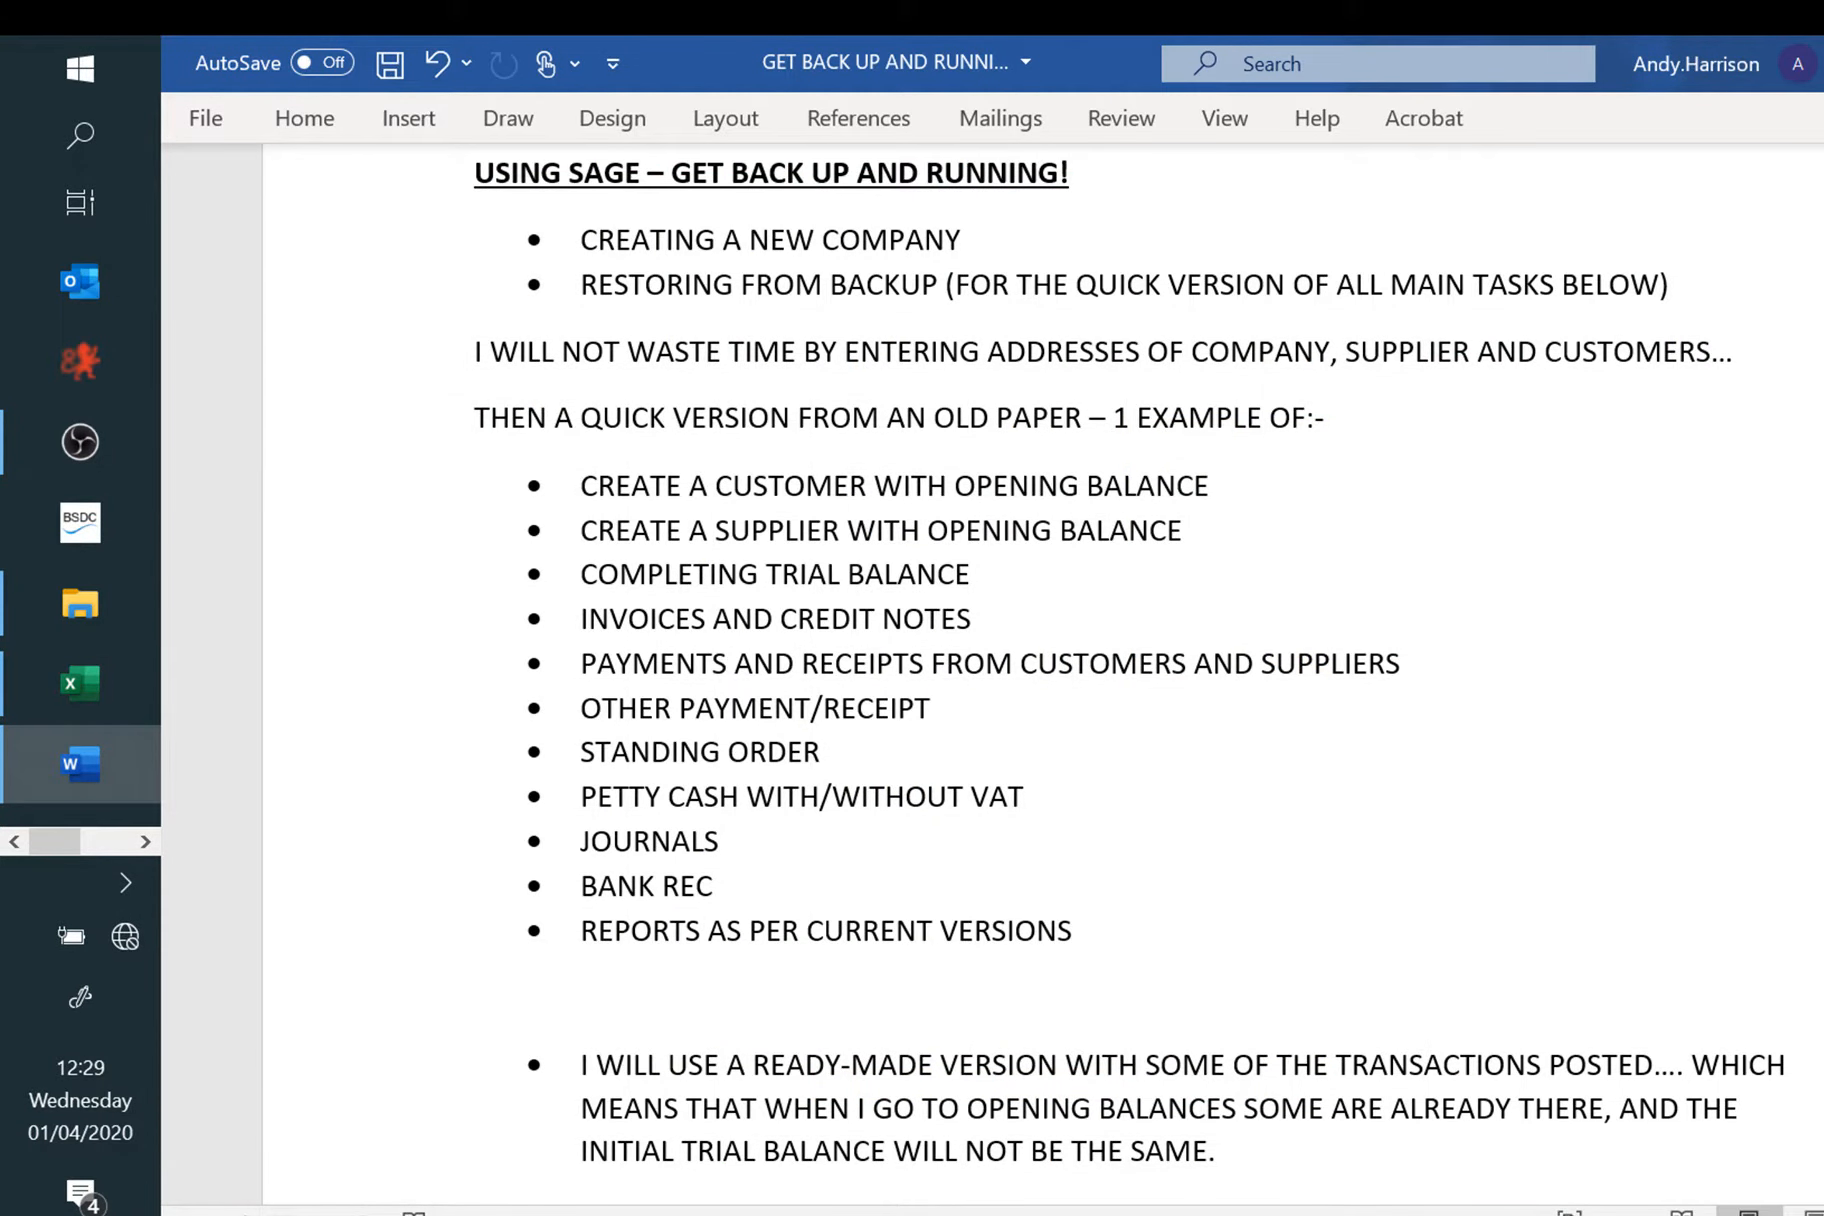
left_click(145, 841)
left_click(92, 530)
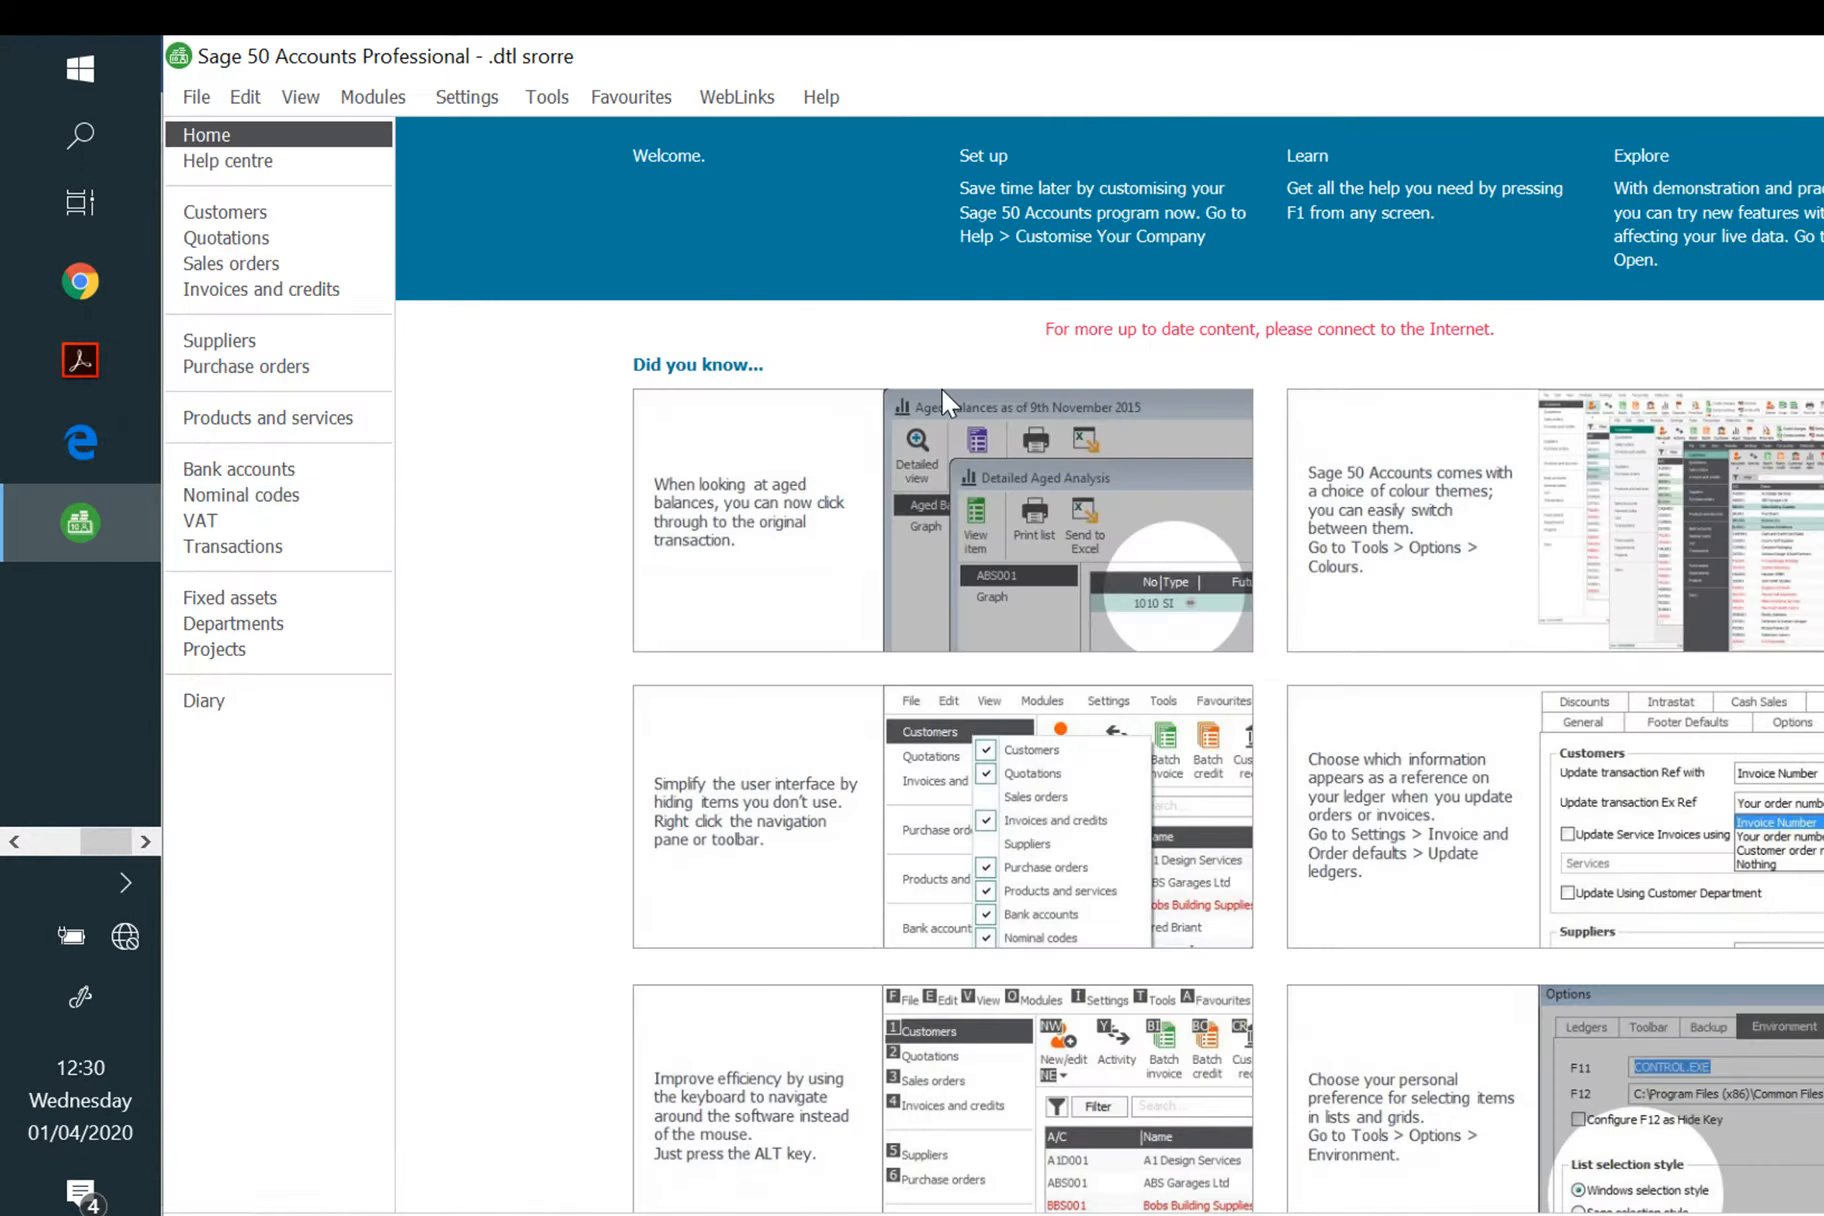
Step: Start a new company and name it 'Moortown Builders'
left_click(200, 97)
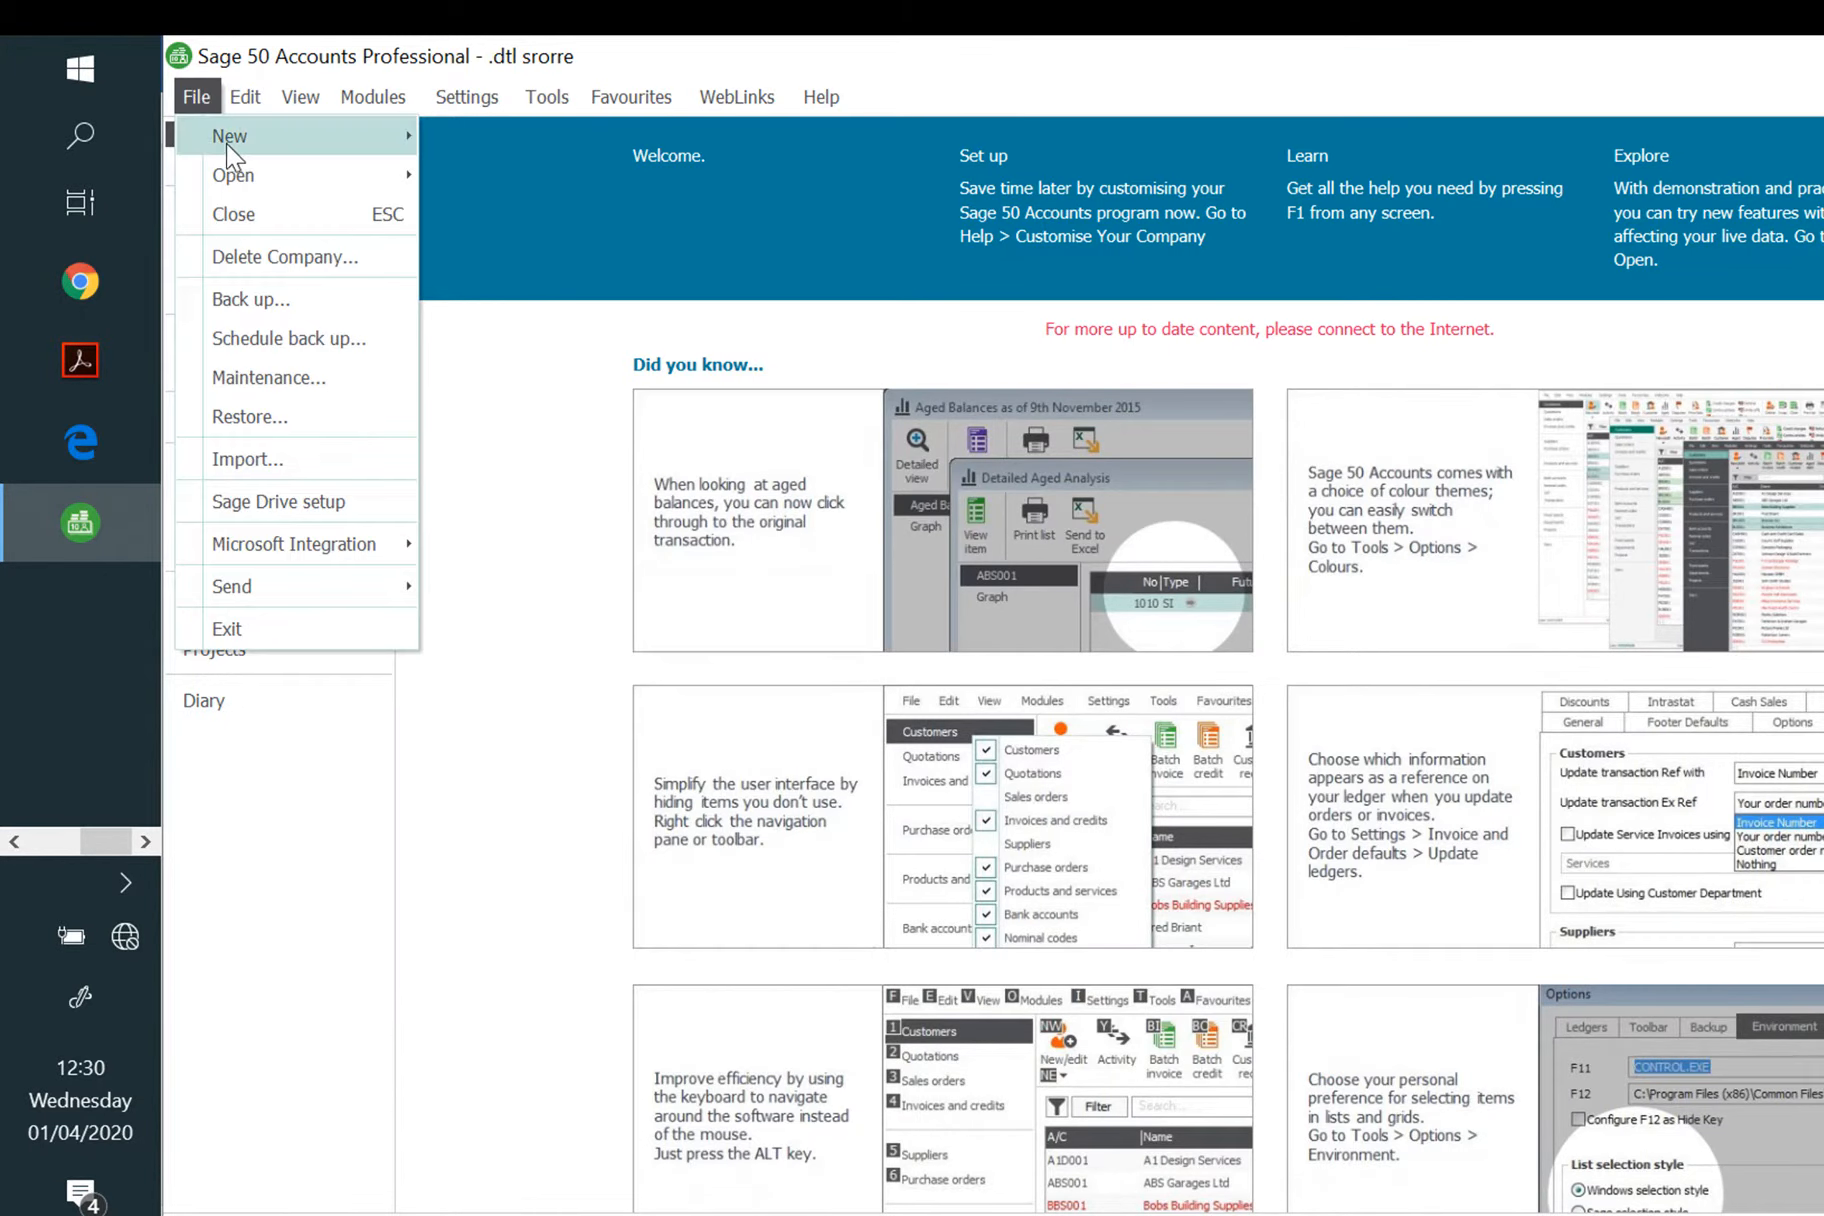
mouse_move(235, 142)
left_click(539, 151)
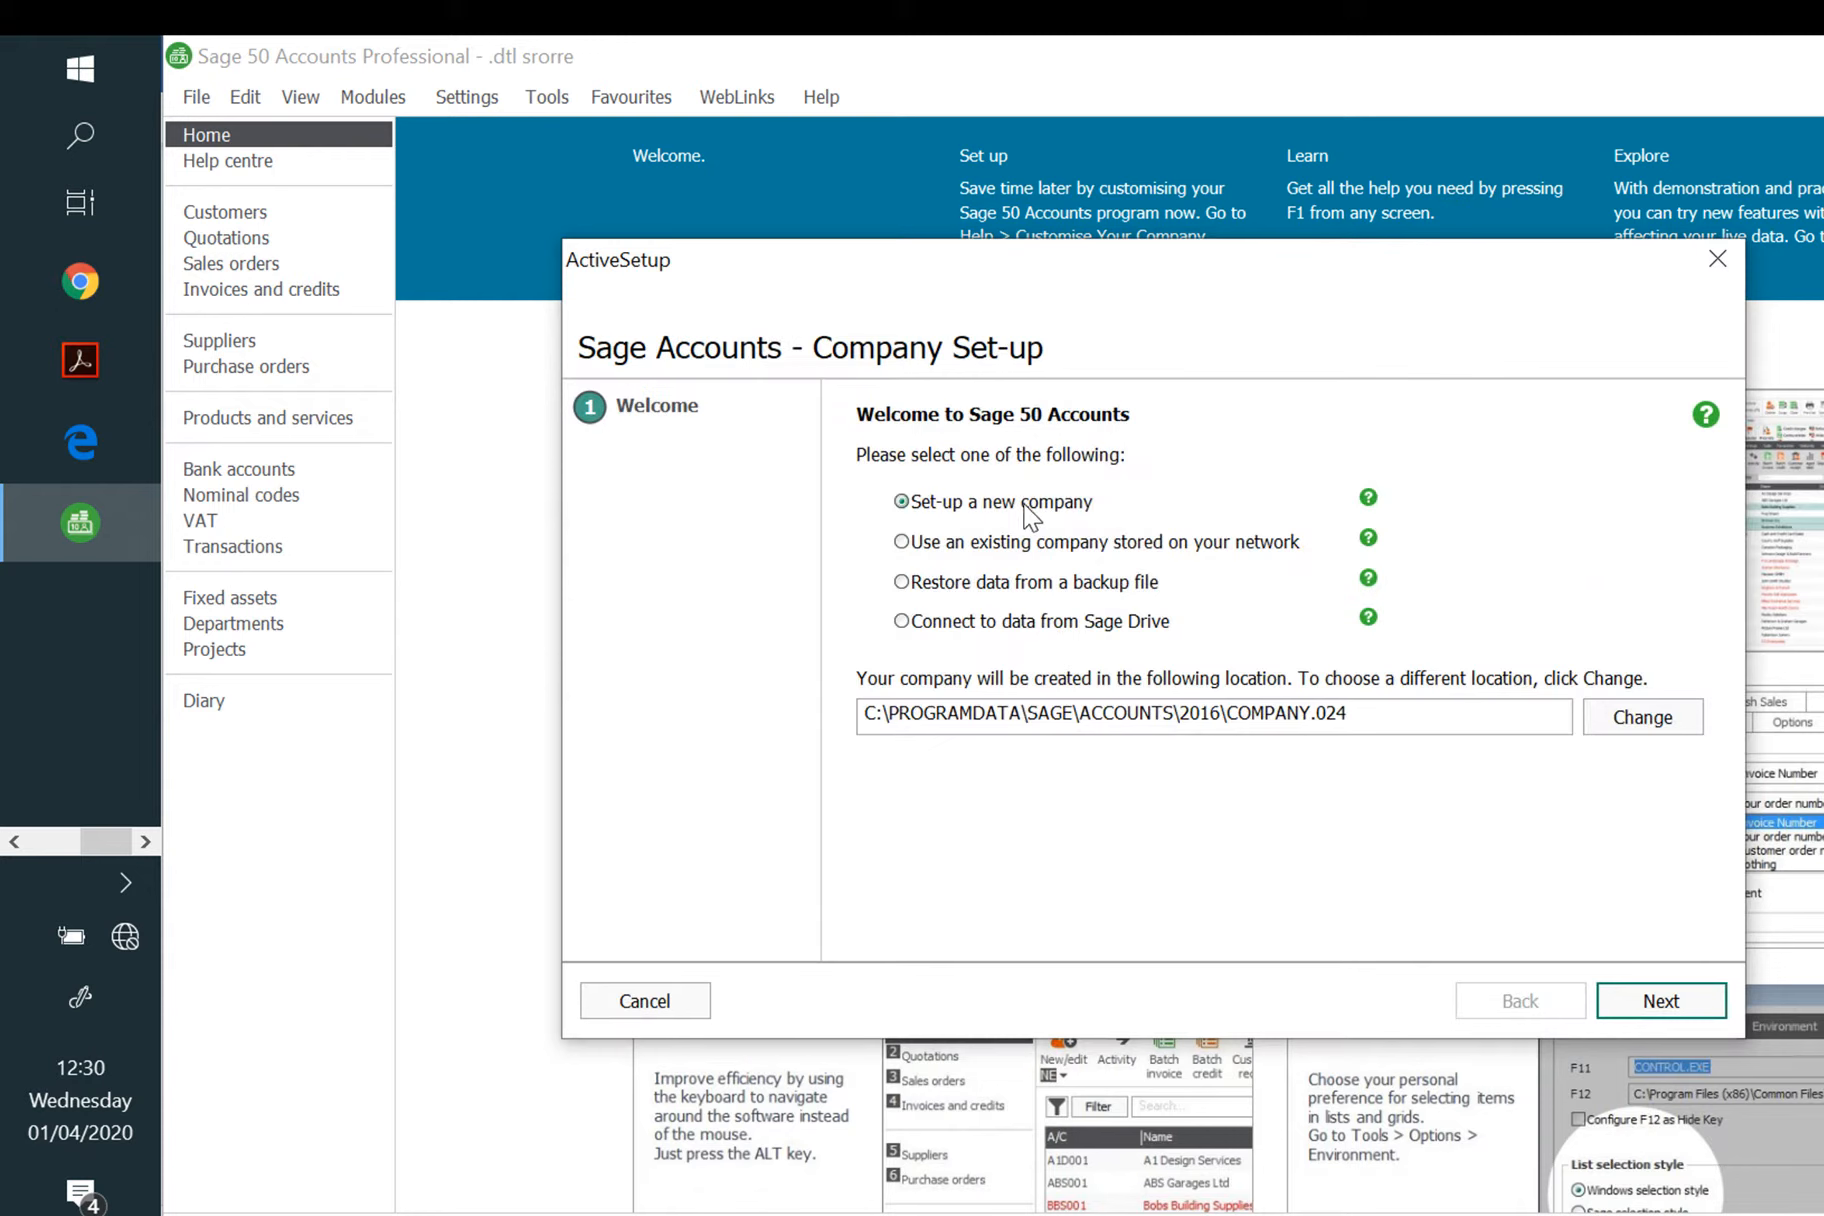
left_click(1661, 998)
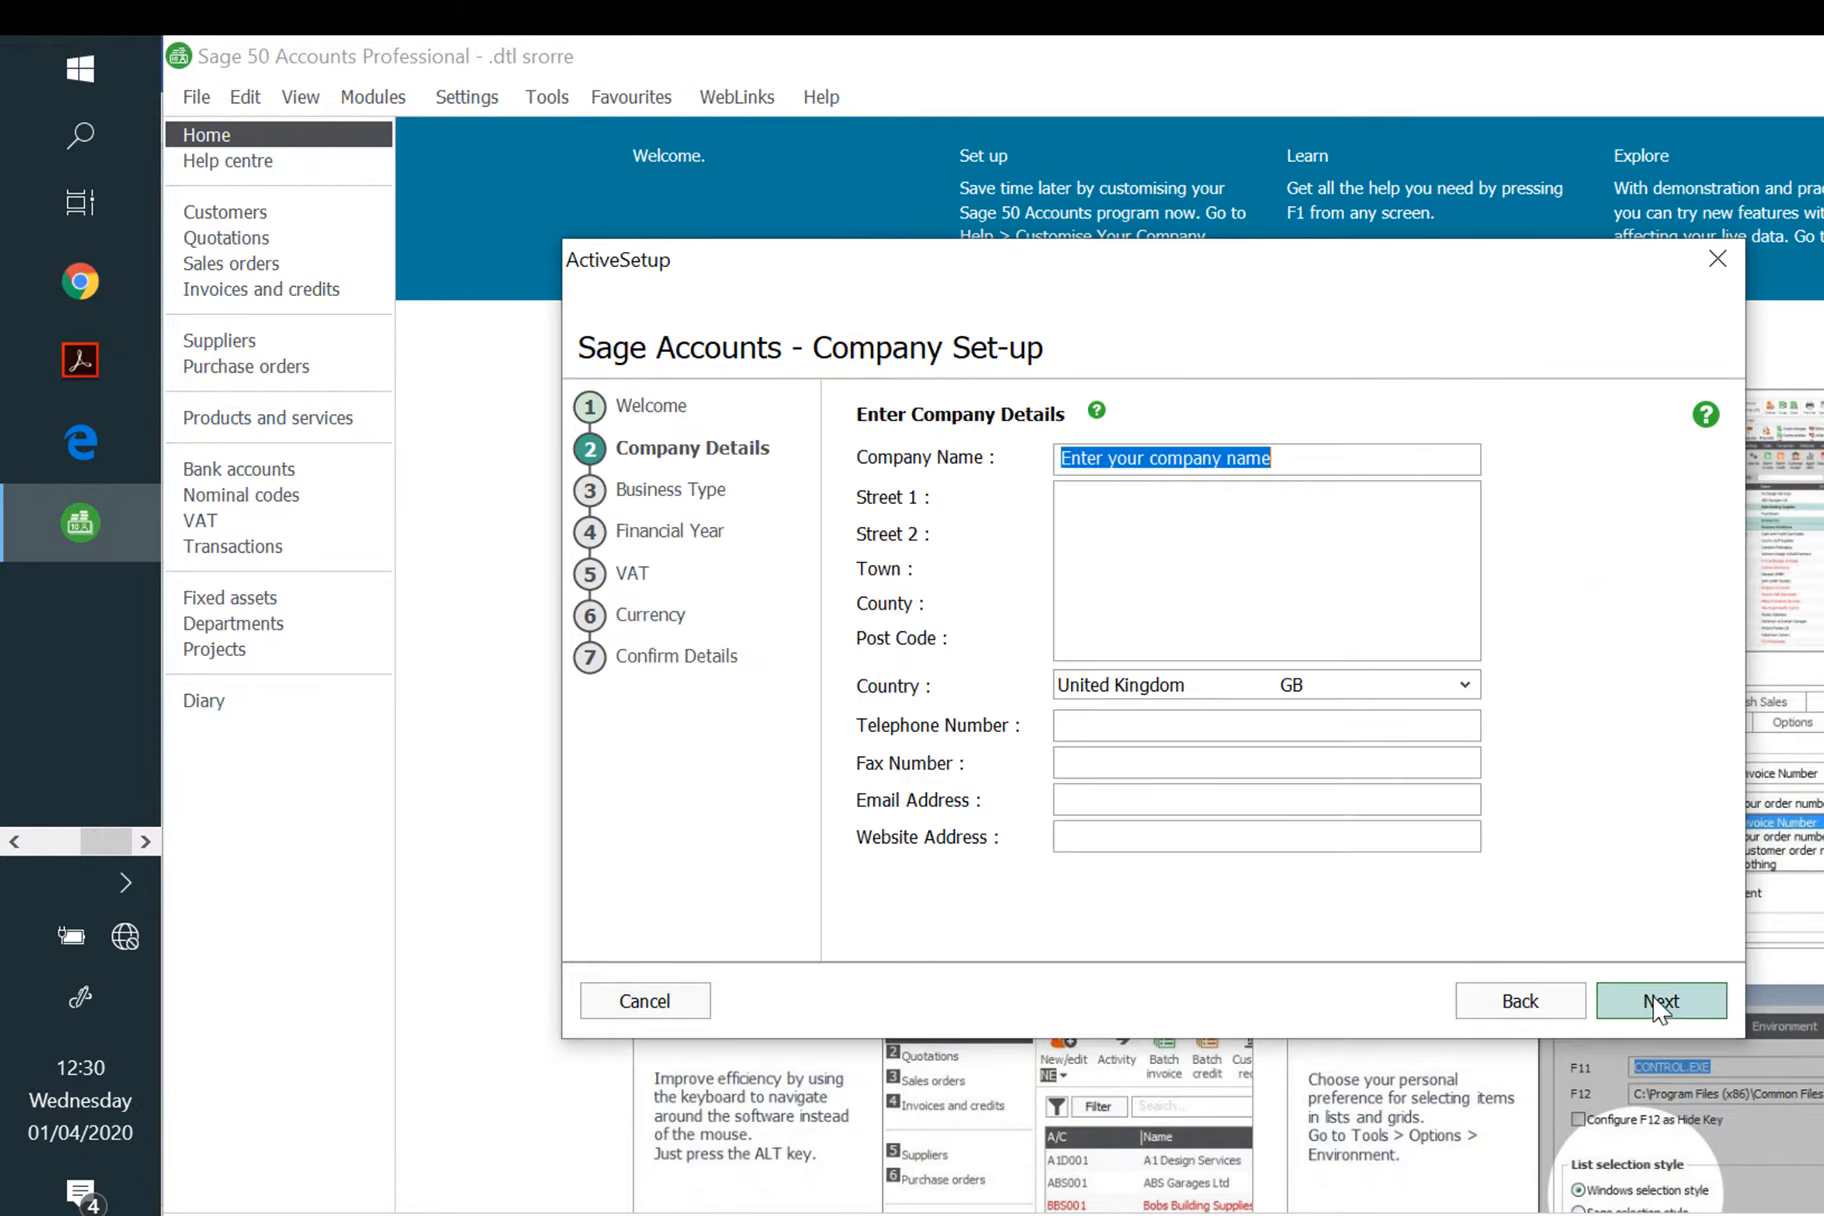
type("mOOR")
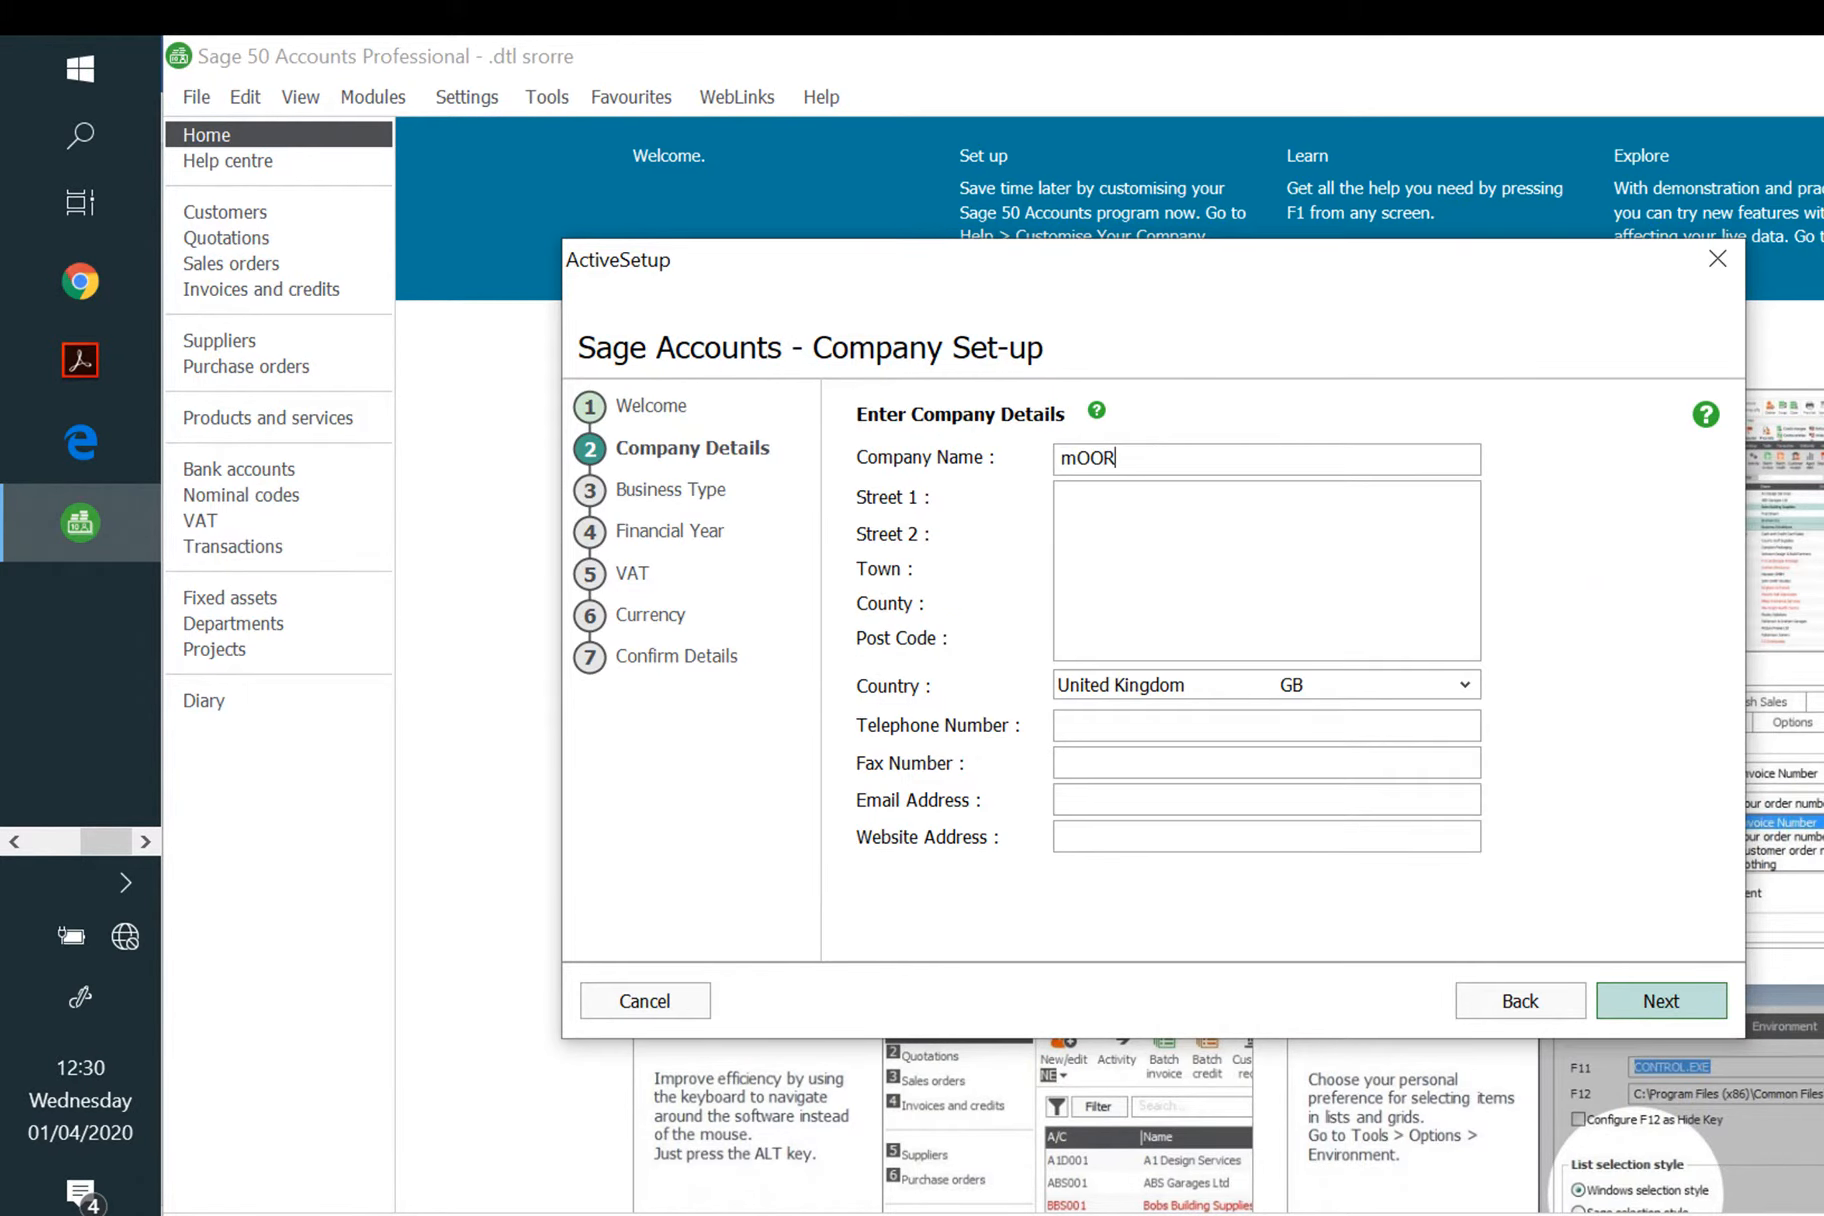
type("TOWN bUILDERS")
key("BackSpace")
key("BackSpace")
key("BackSpace")
key("BackSpace")
key("BackSpace")
key("BackSpace")
key("BackSpace")
key("BackSpace")
key("BackSpace")
key("BackSpace")
key("BackSpace")
key("BackSpace")
key("BackSpace")
key("BackSpace")
key("BackSpace")
key("BackSpace")
type("Moortown Builders")
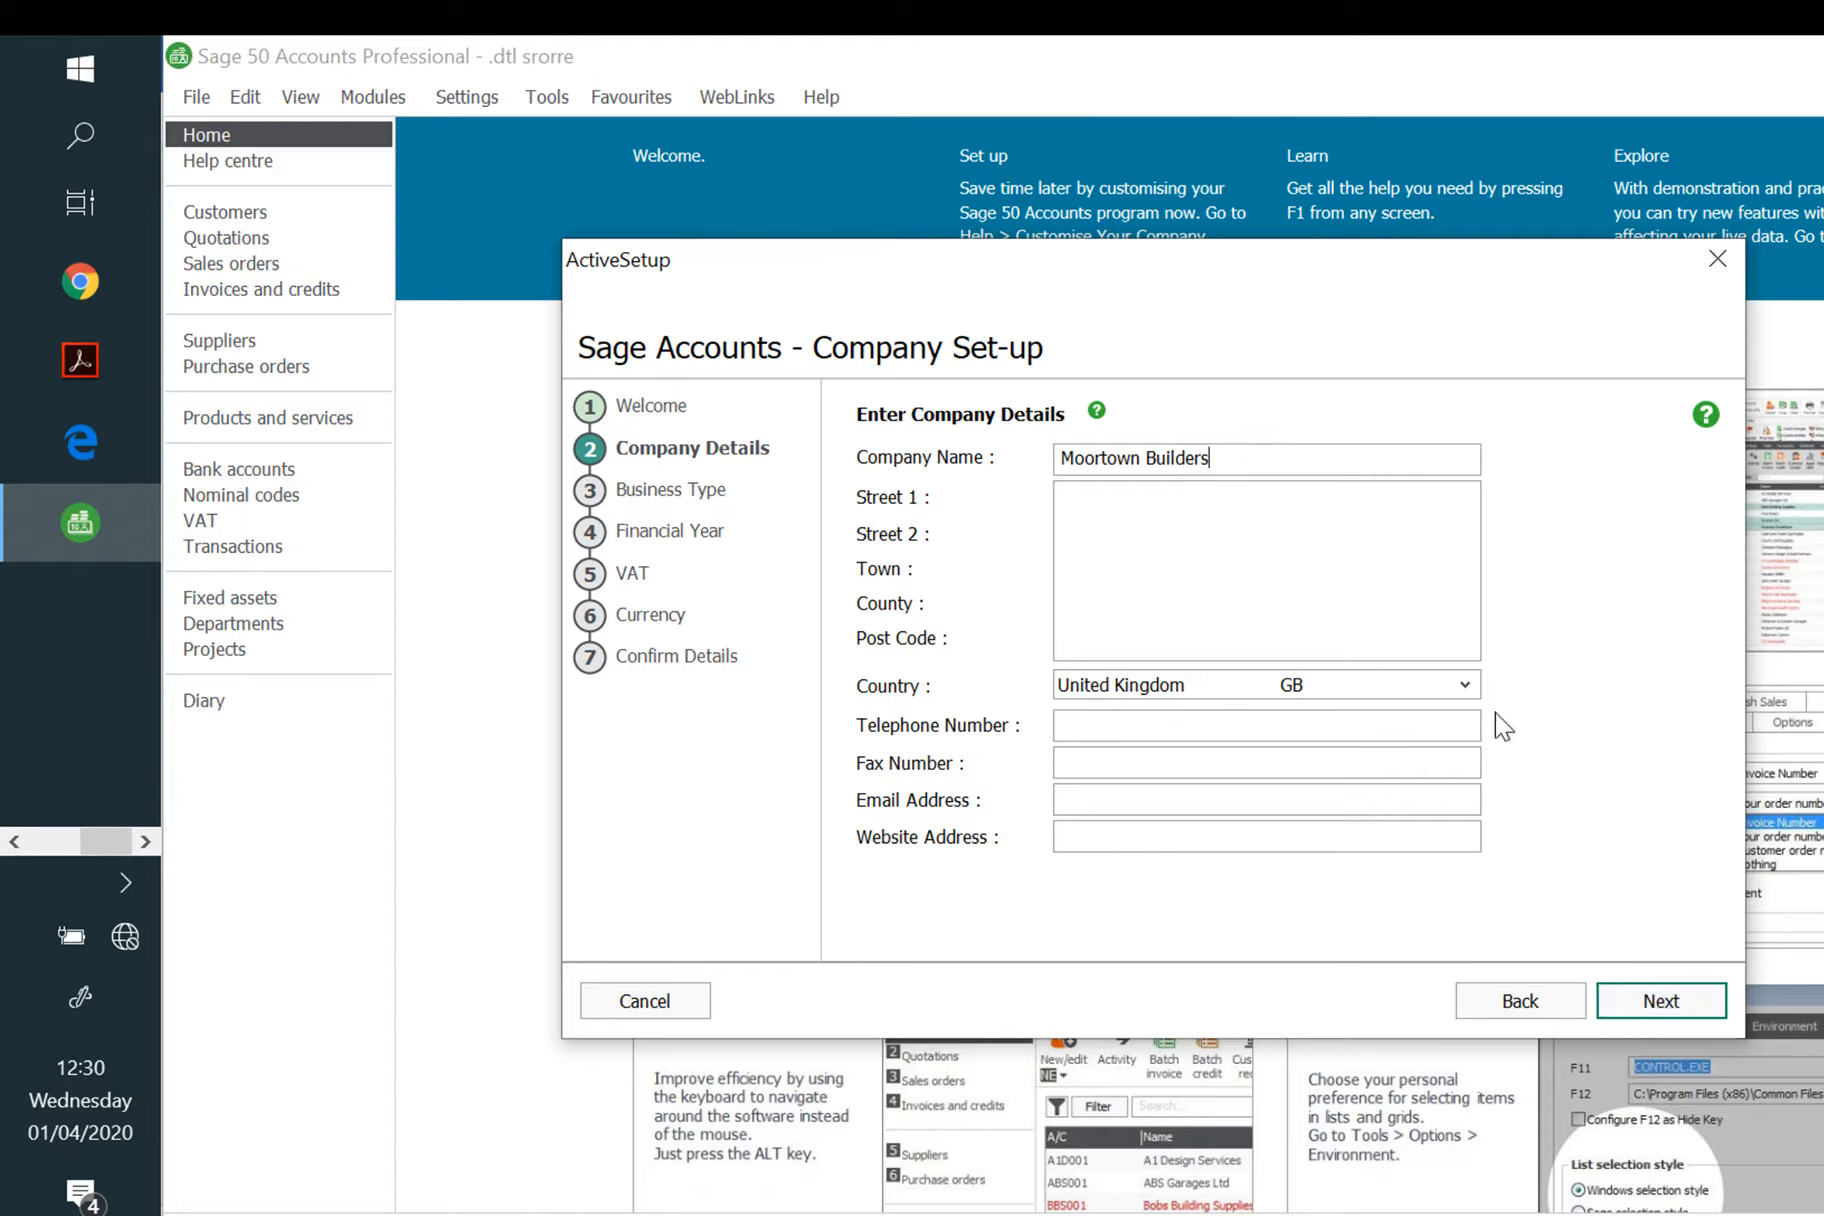
left_click(1658, 1000)
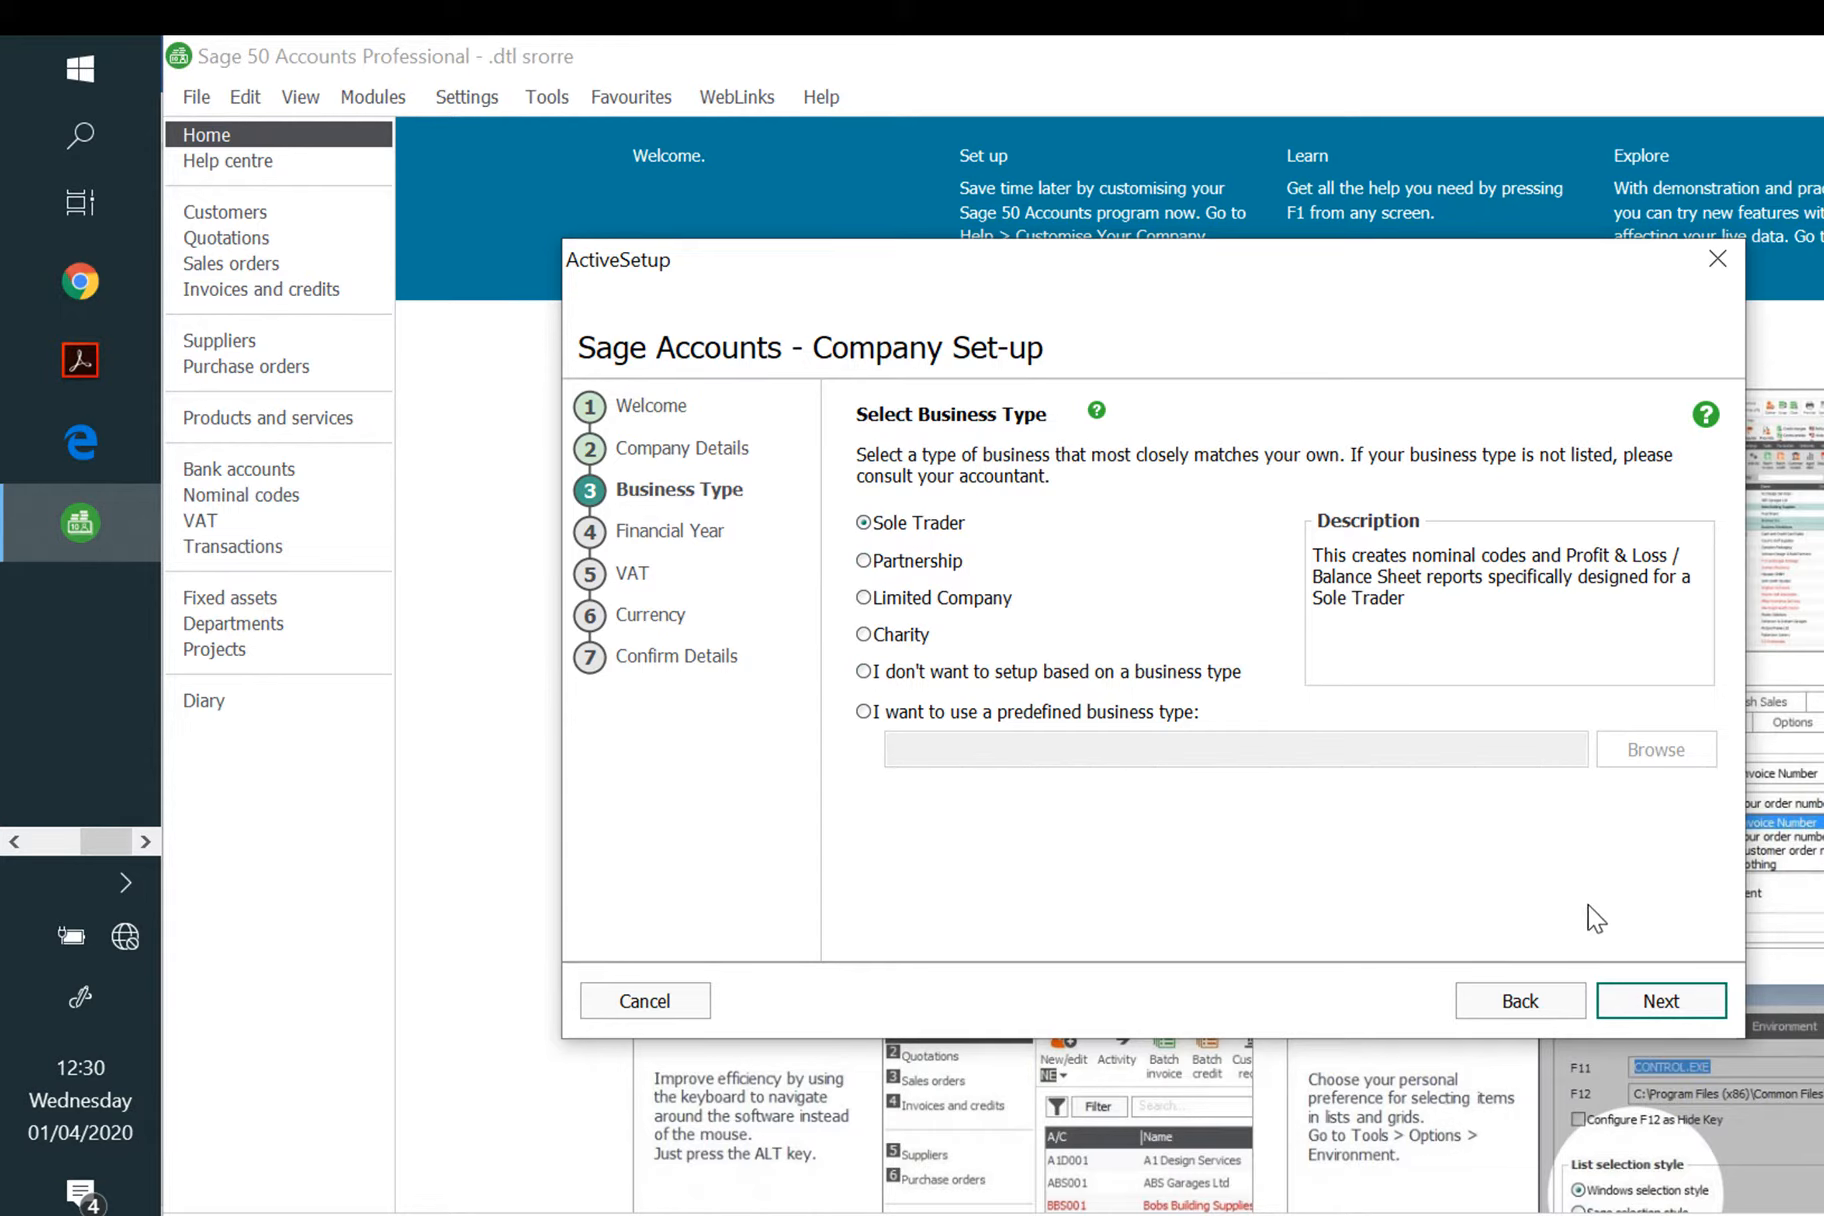
Step: Make it a Sole Trader with a May 2020 year start, VAT registered at 20%, and create it
left_click(1666, 1005)
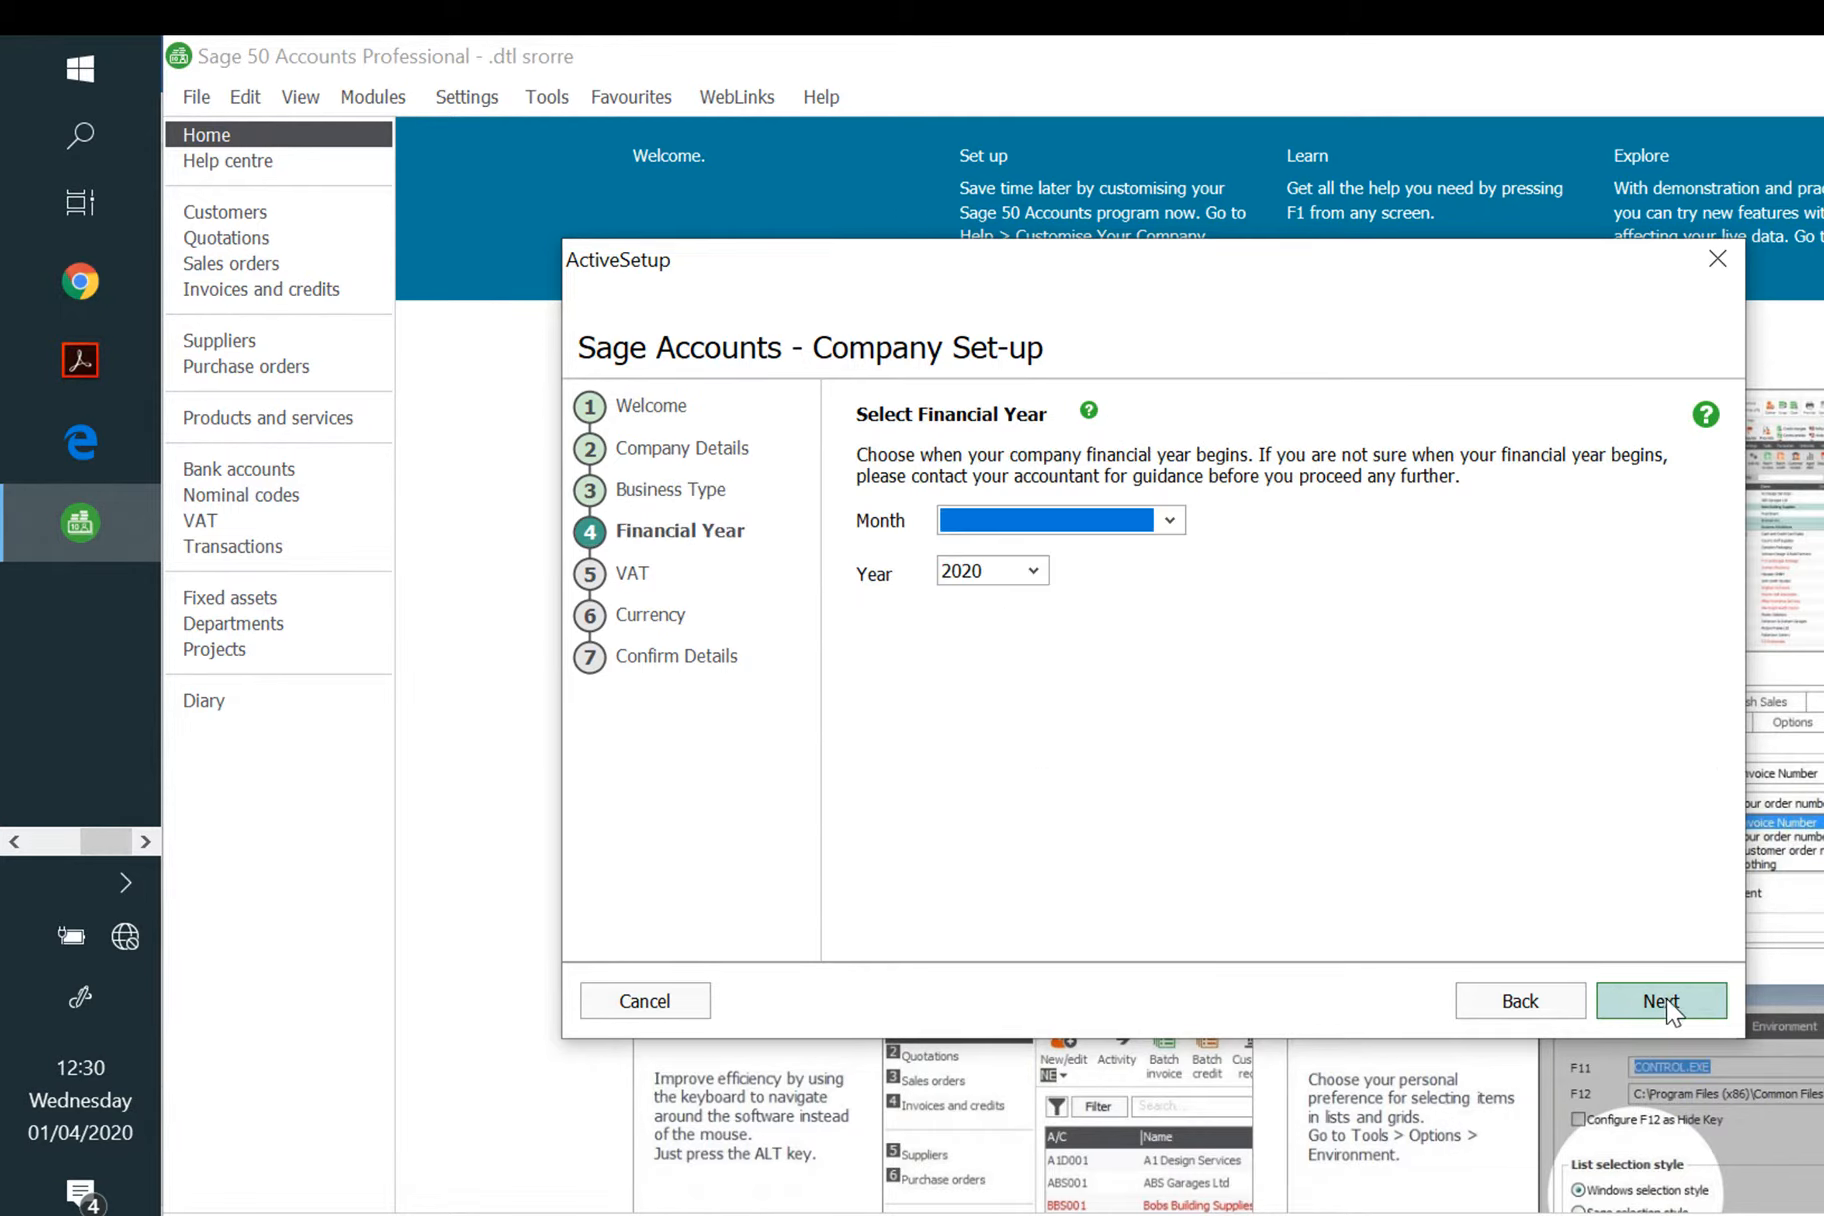
left_click(1168, 520)
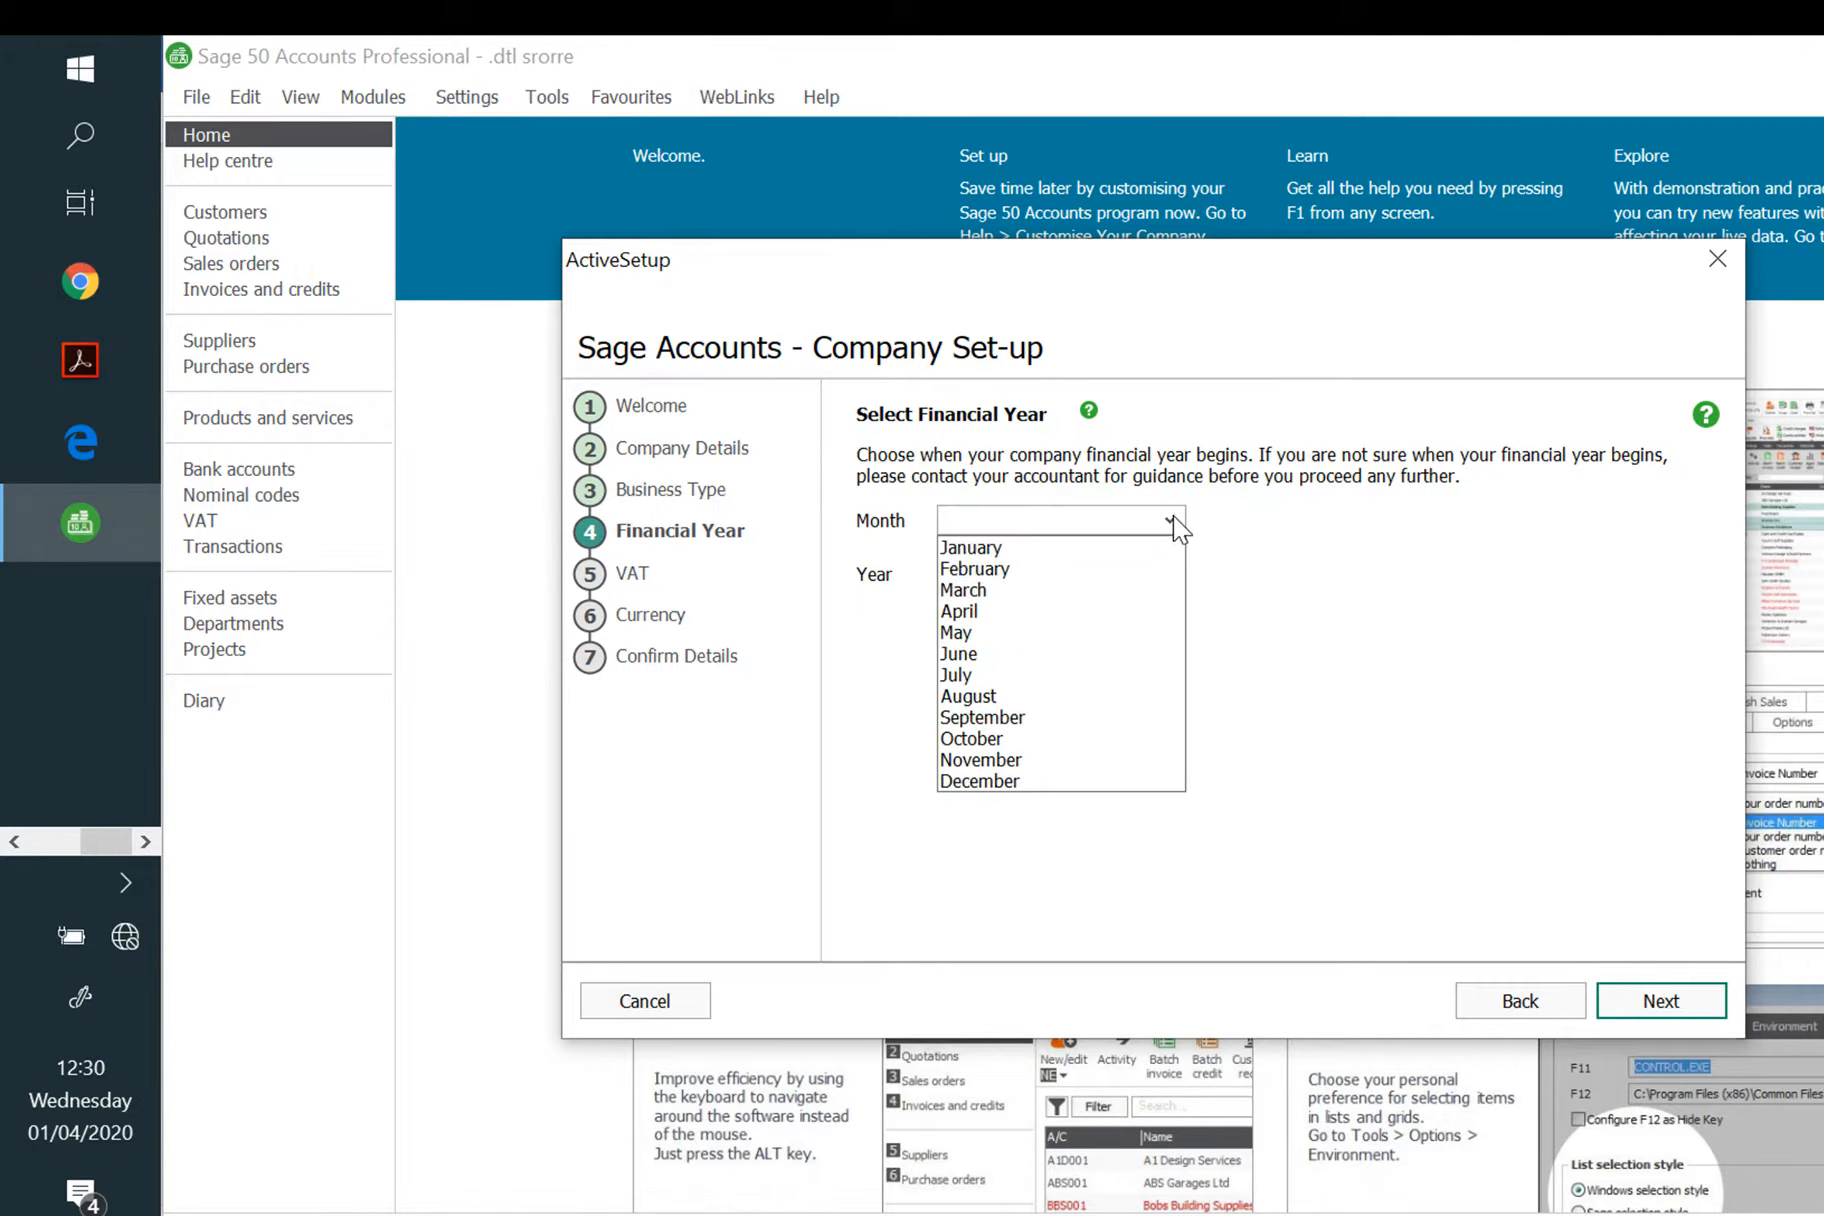
left_click(1050, 632)
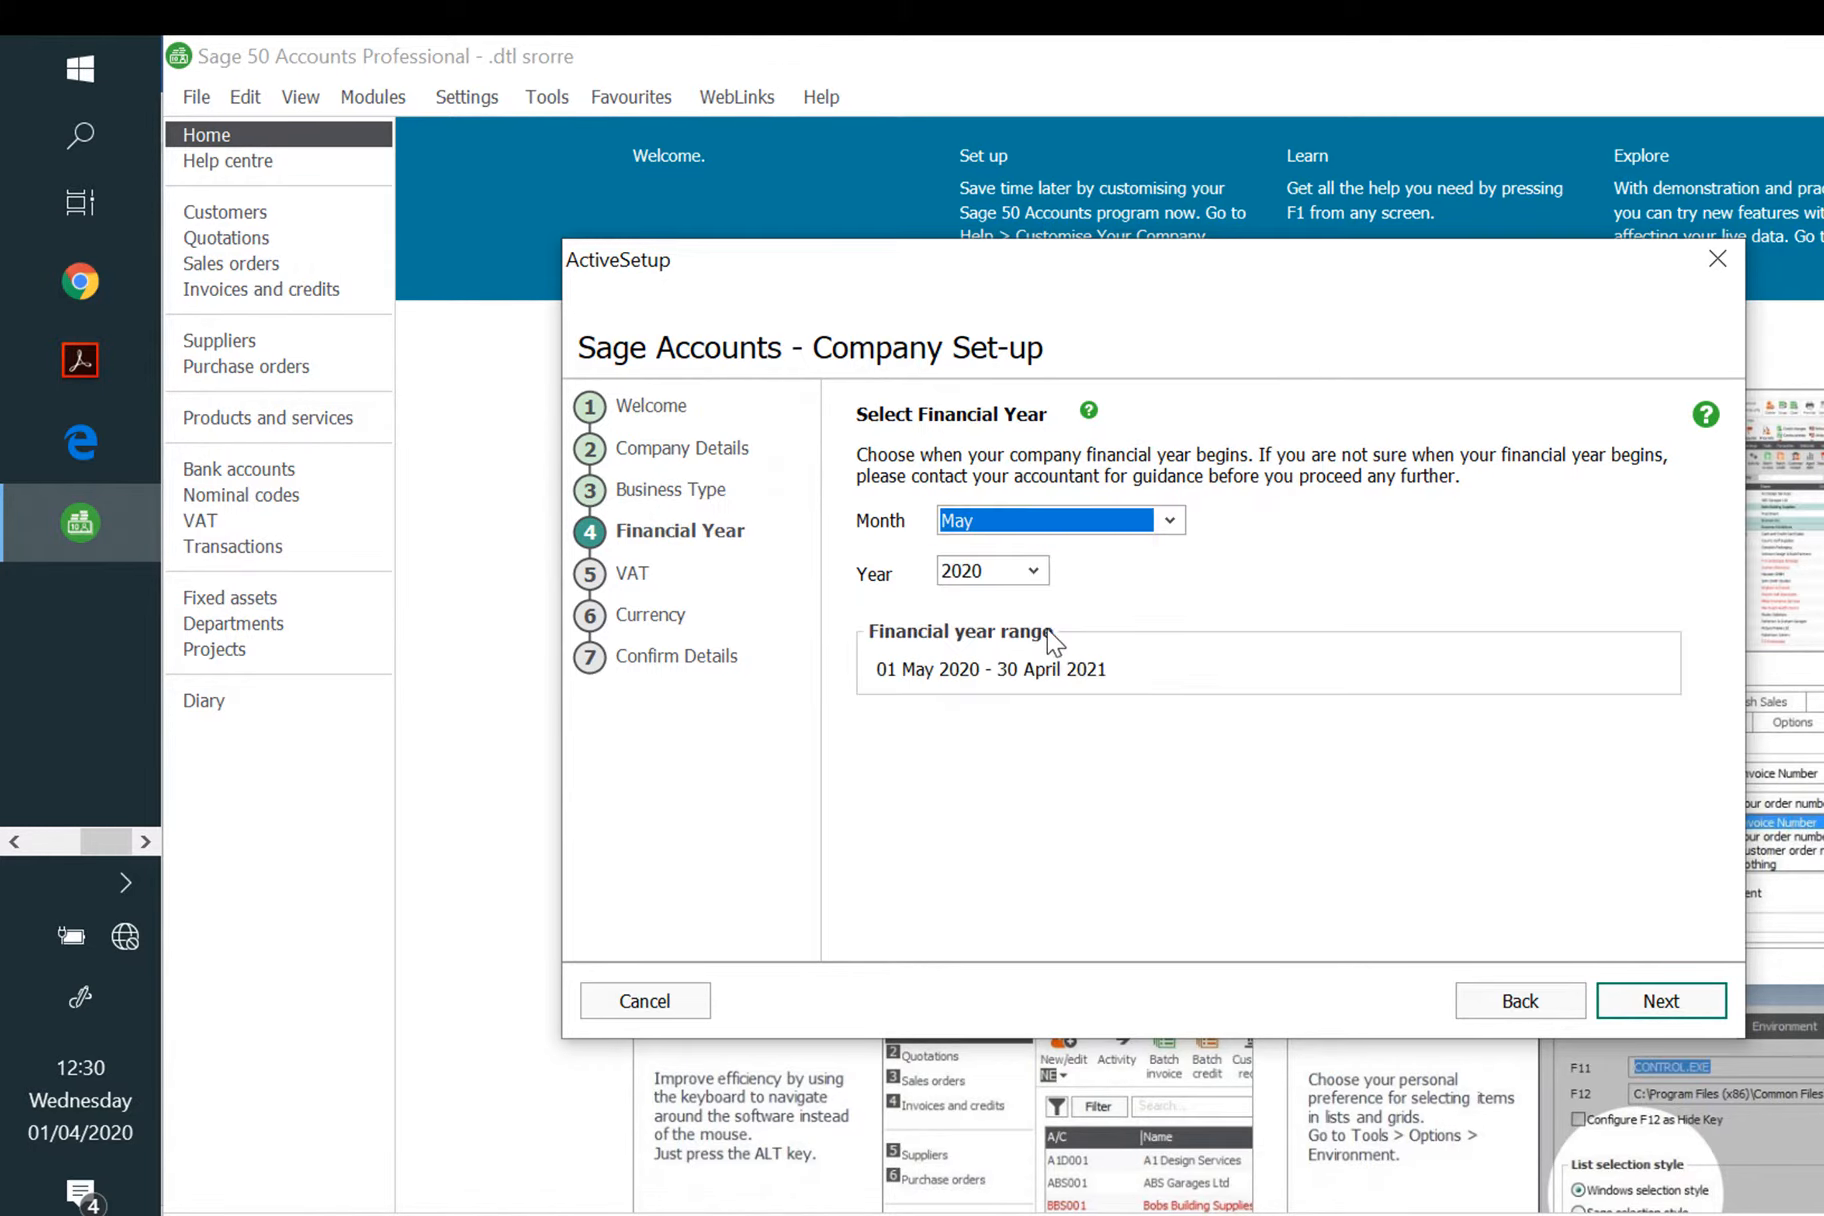
left_click(1664, 1002)
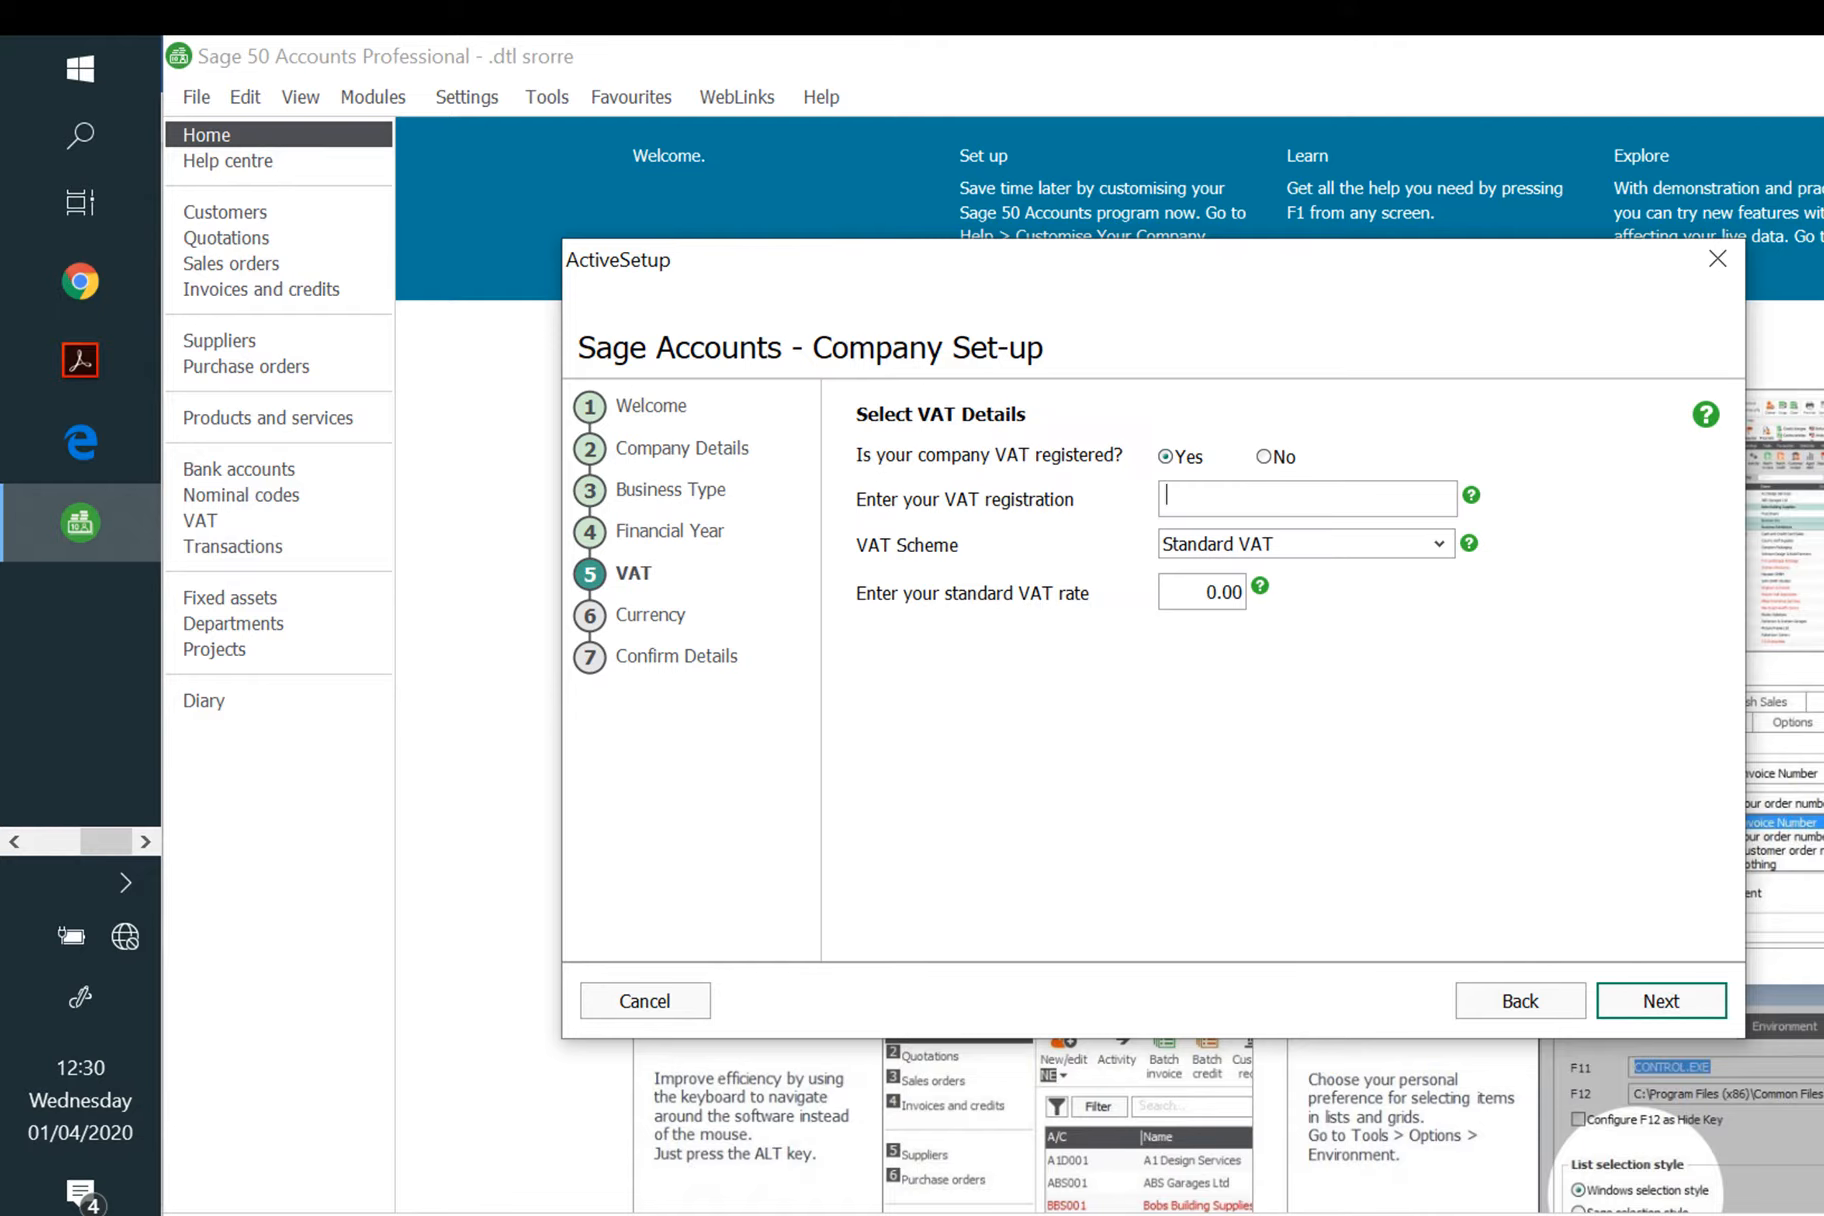
type("012345678")
left_click(1236, 610)
type("2")
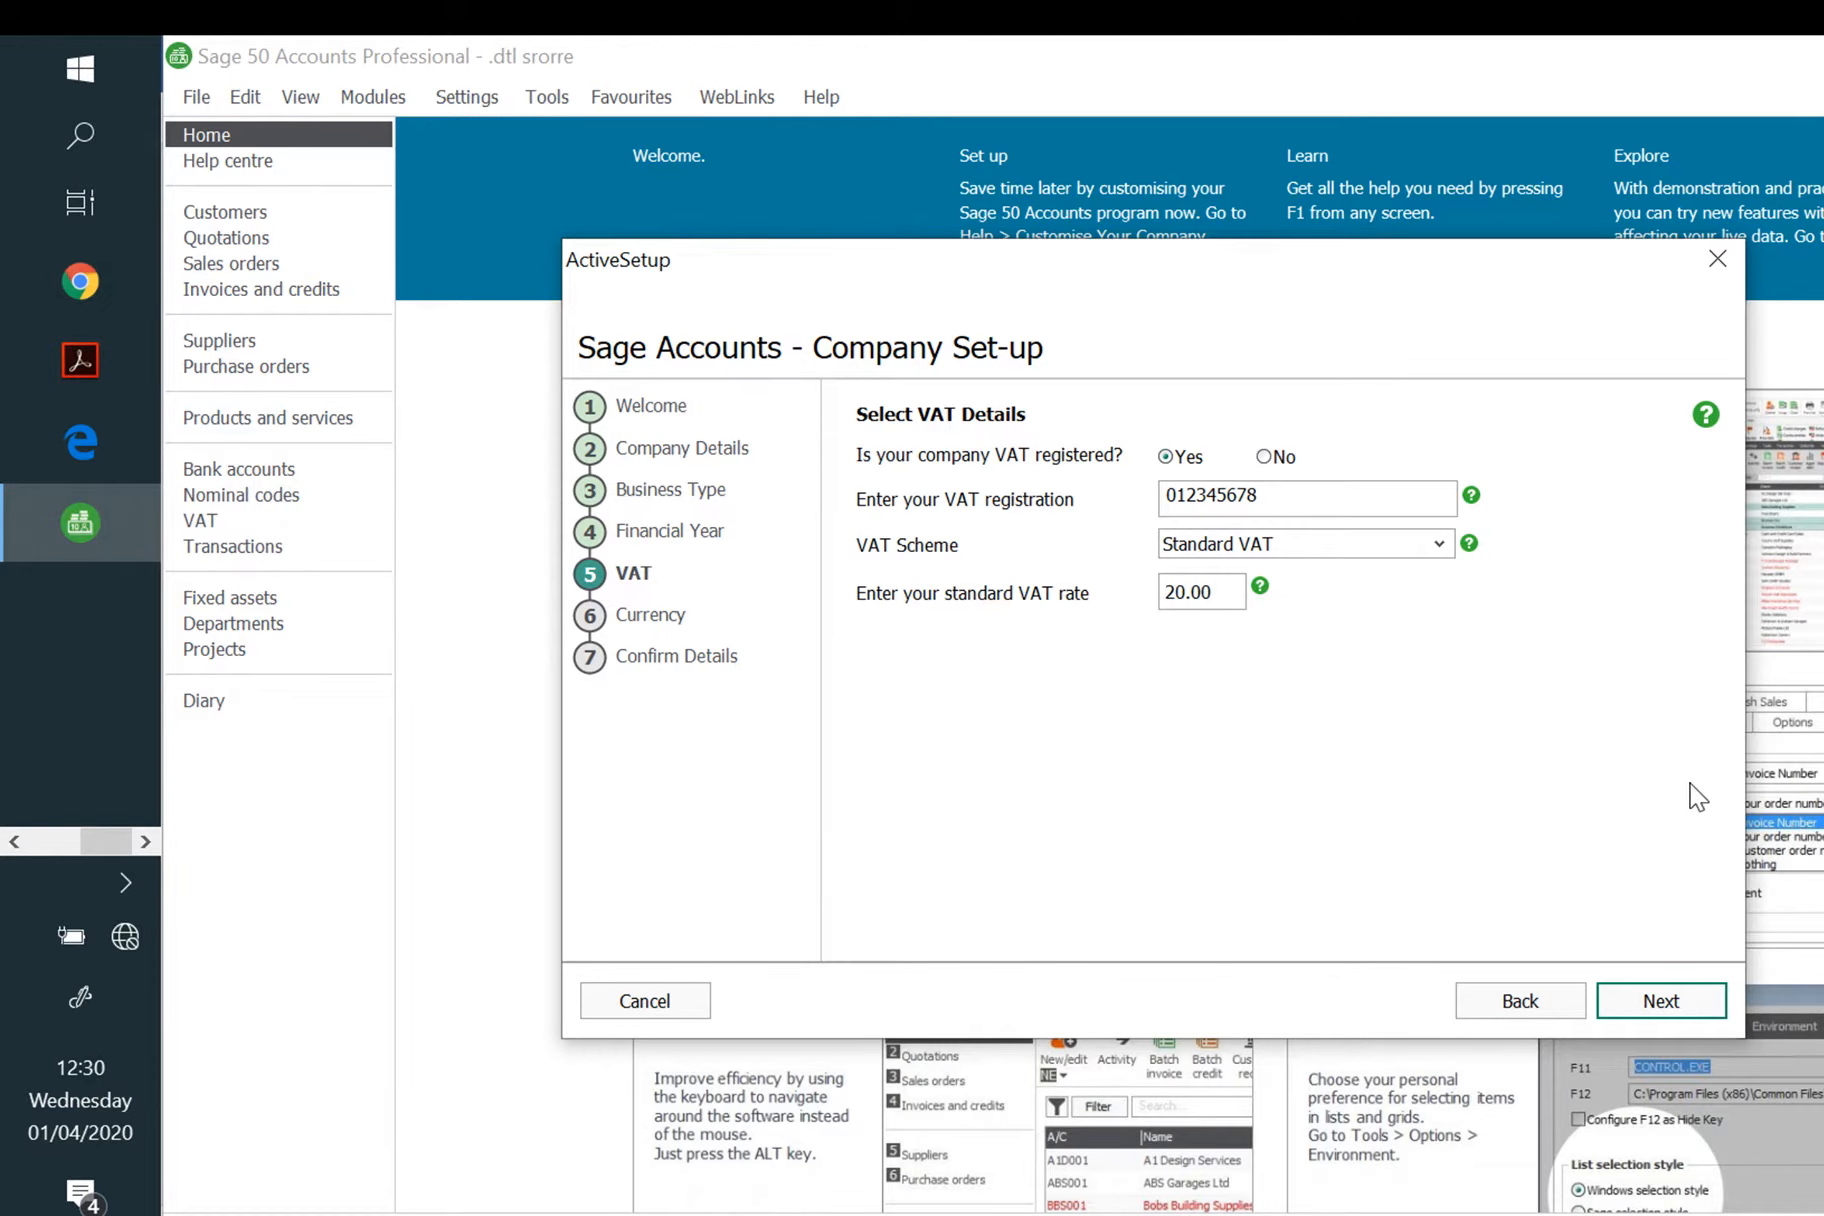
left_click(1690, 1011)
left_click(1688, 1016)
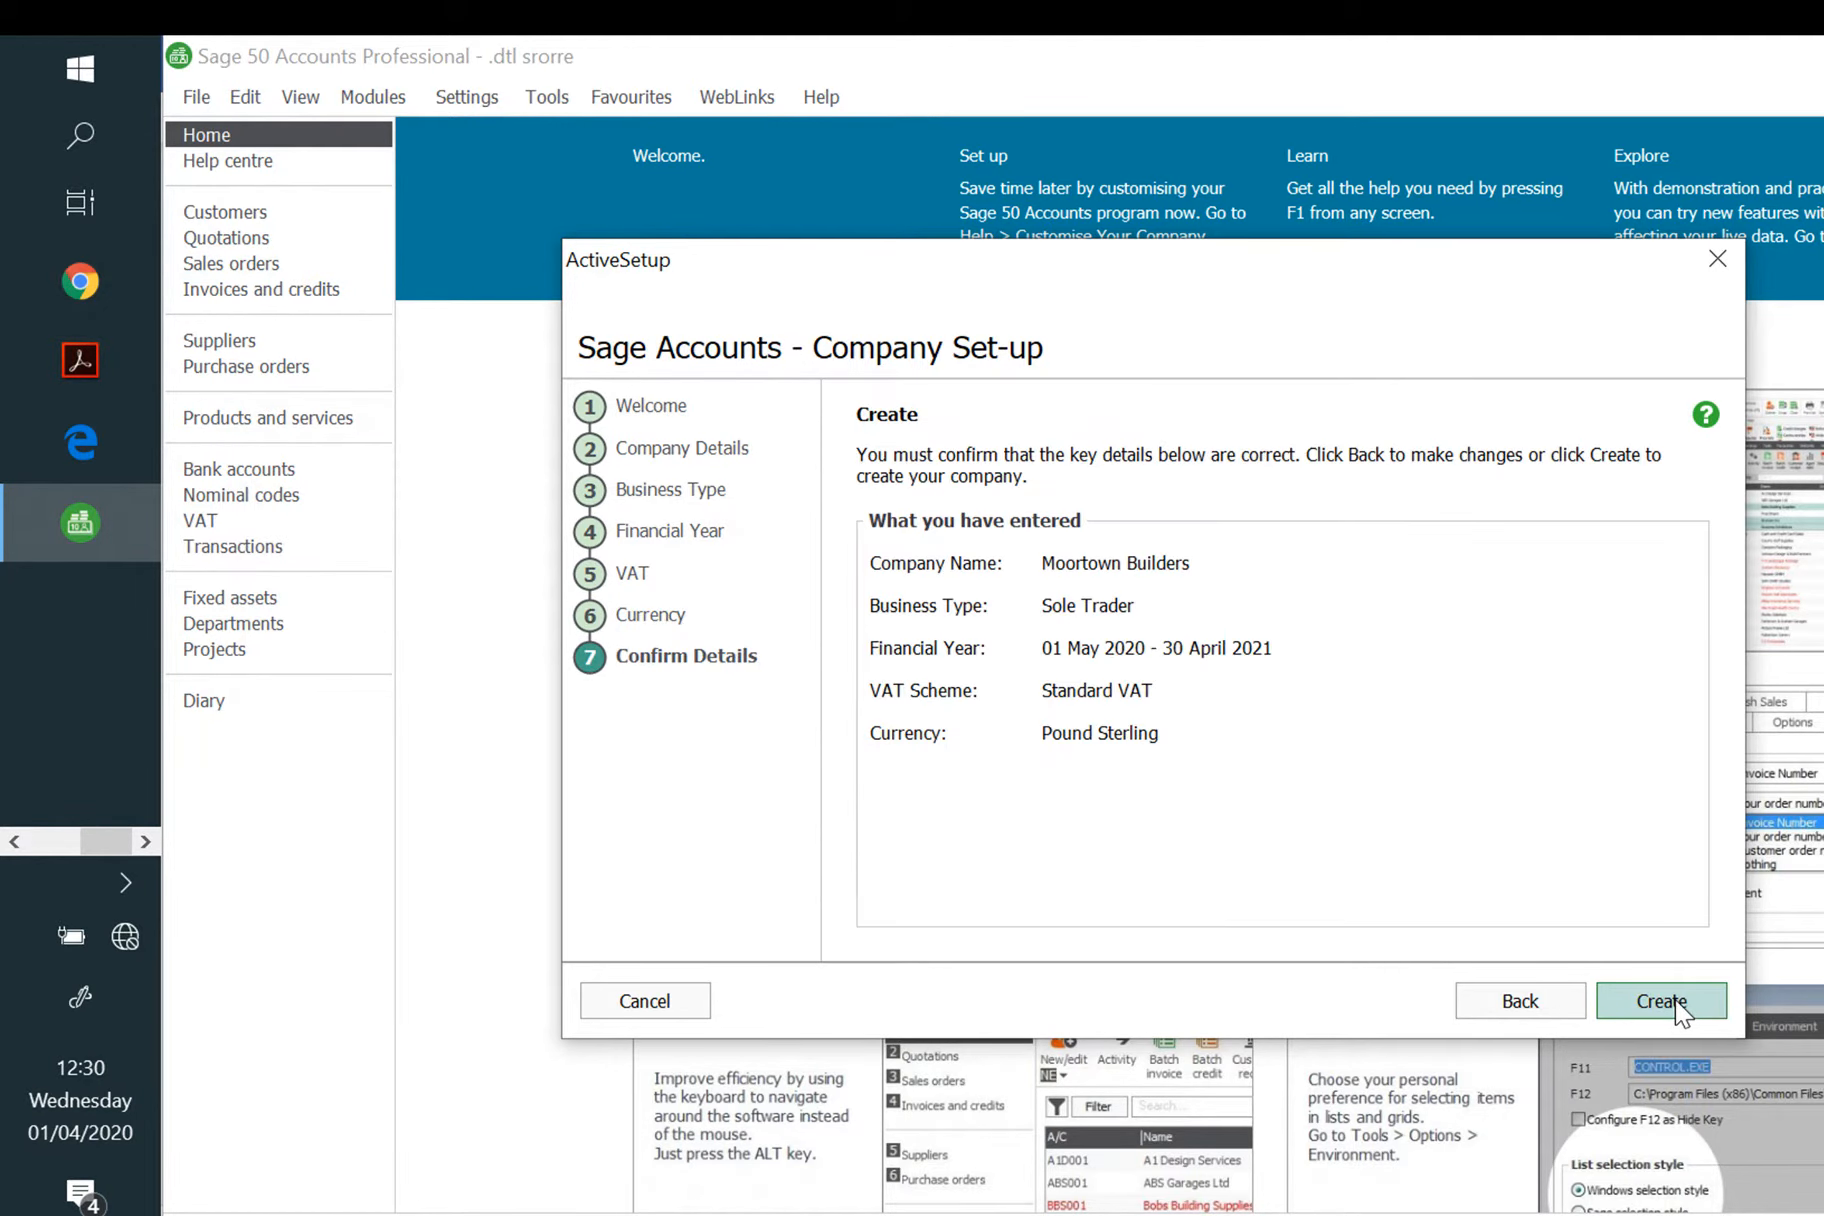
left_click(1662, 1001)
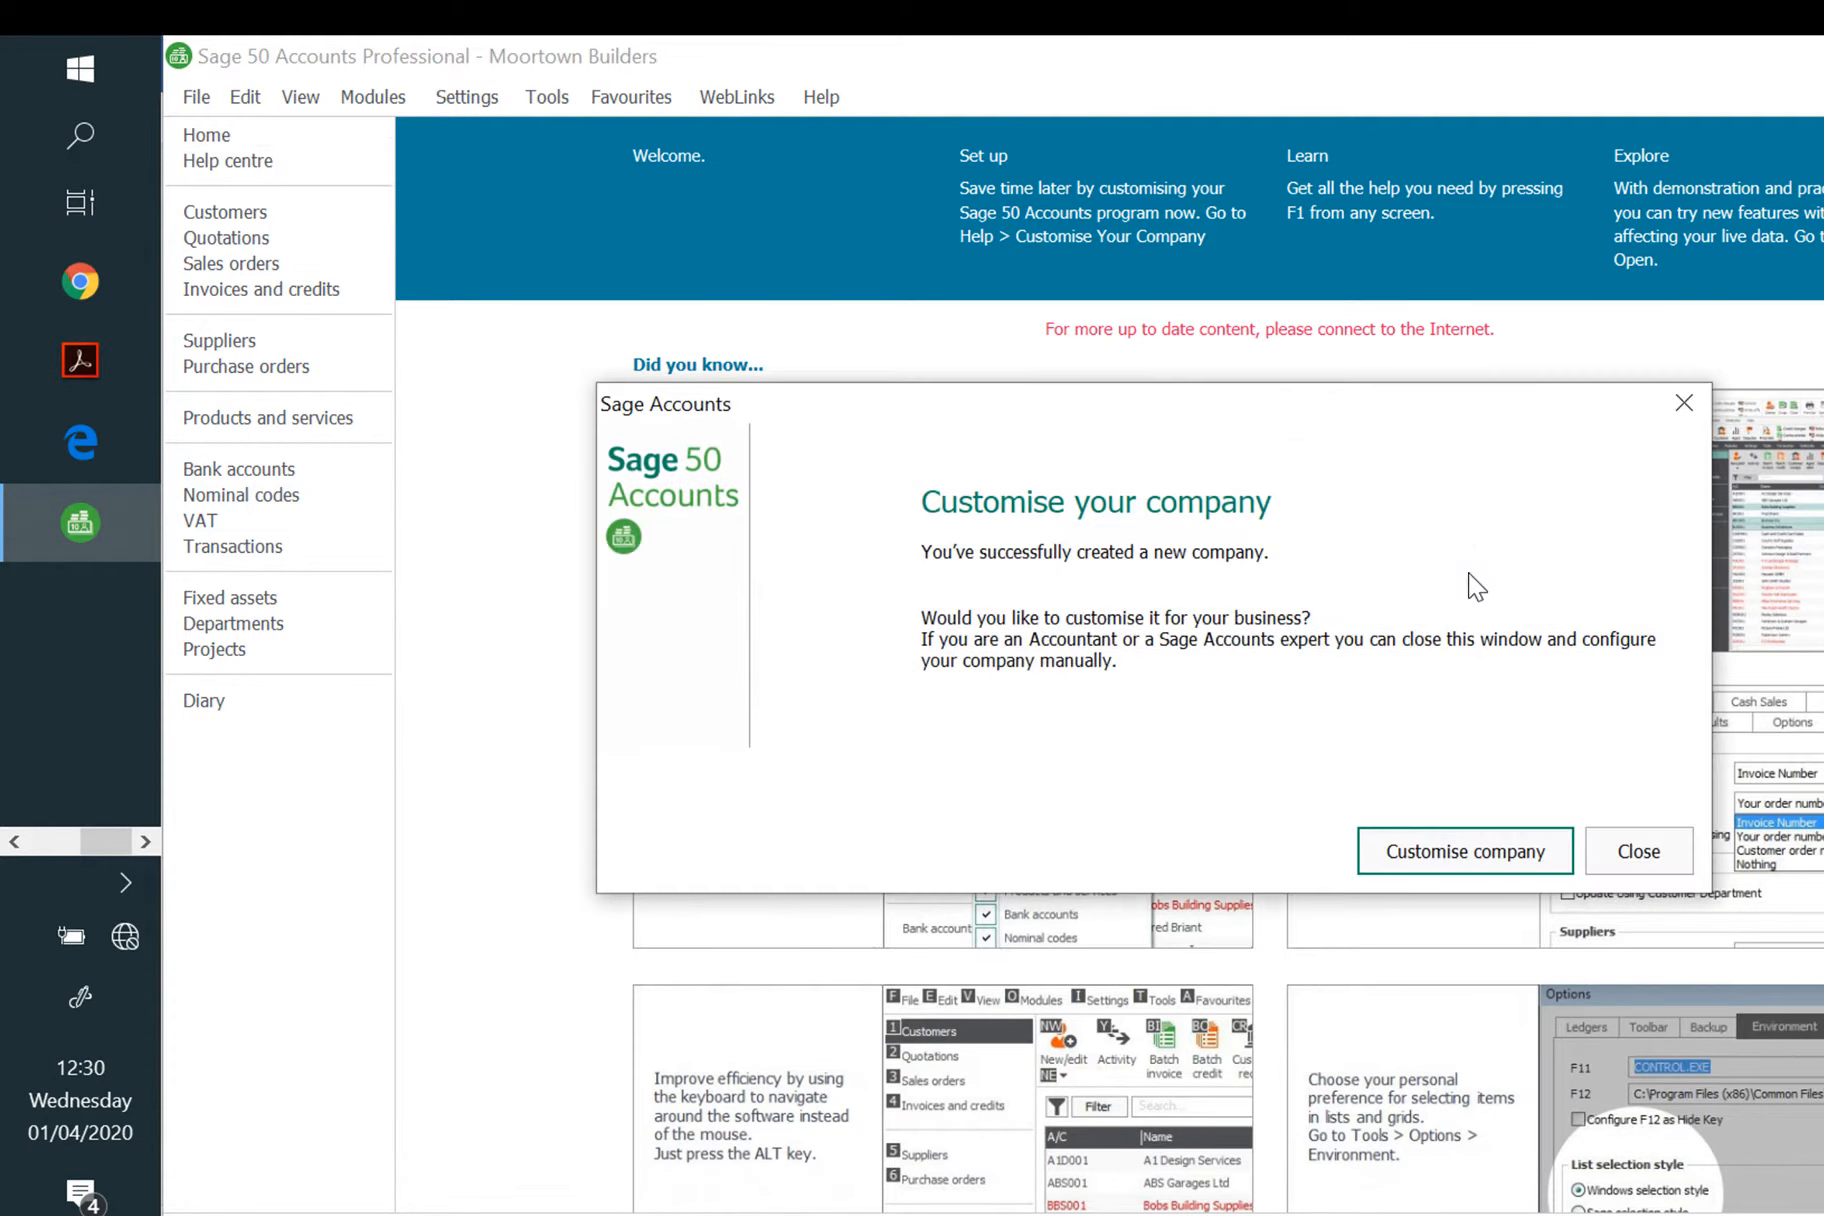
Step: Dismiss the customise prompt and change the program date to 31/05/2020
left_click(1748, 963)
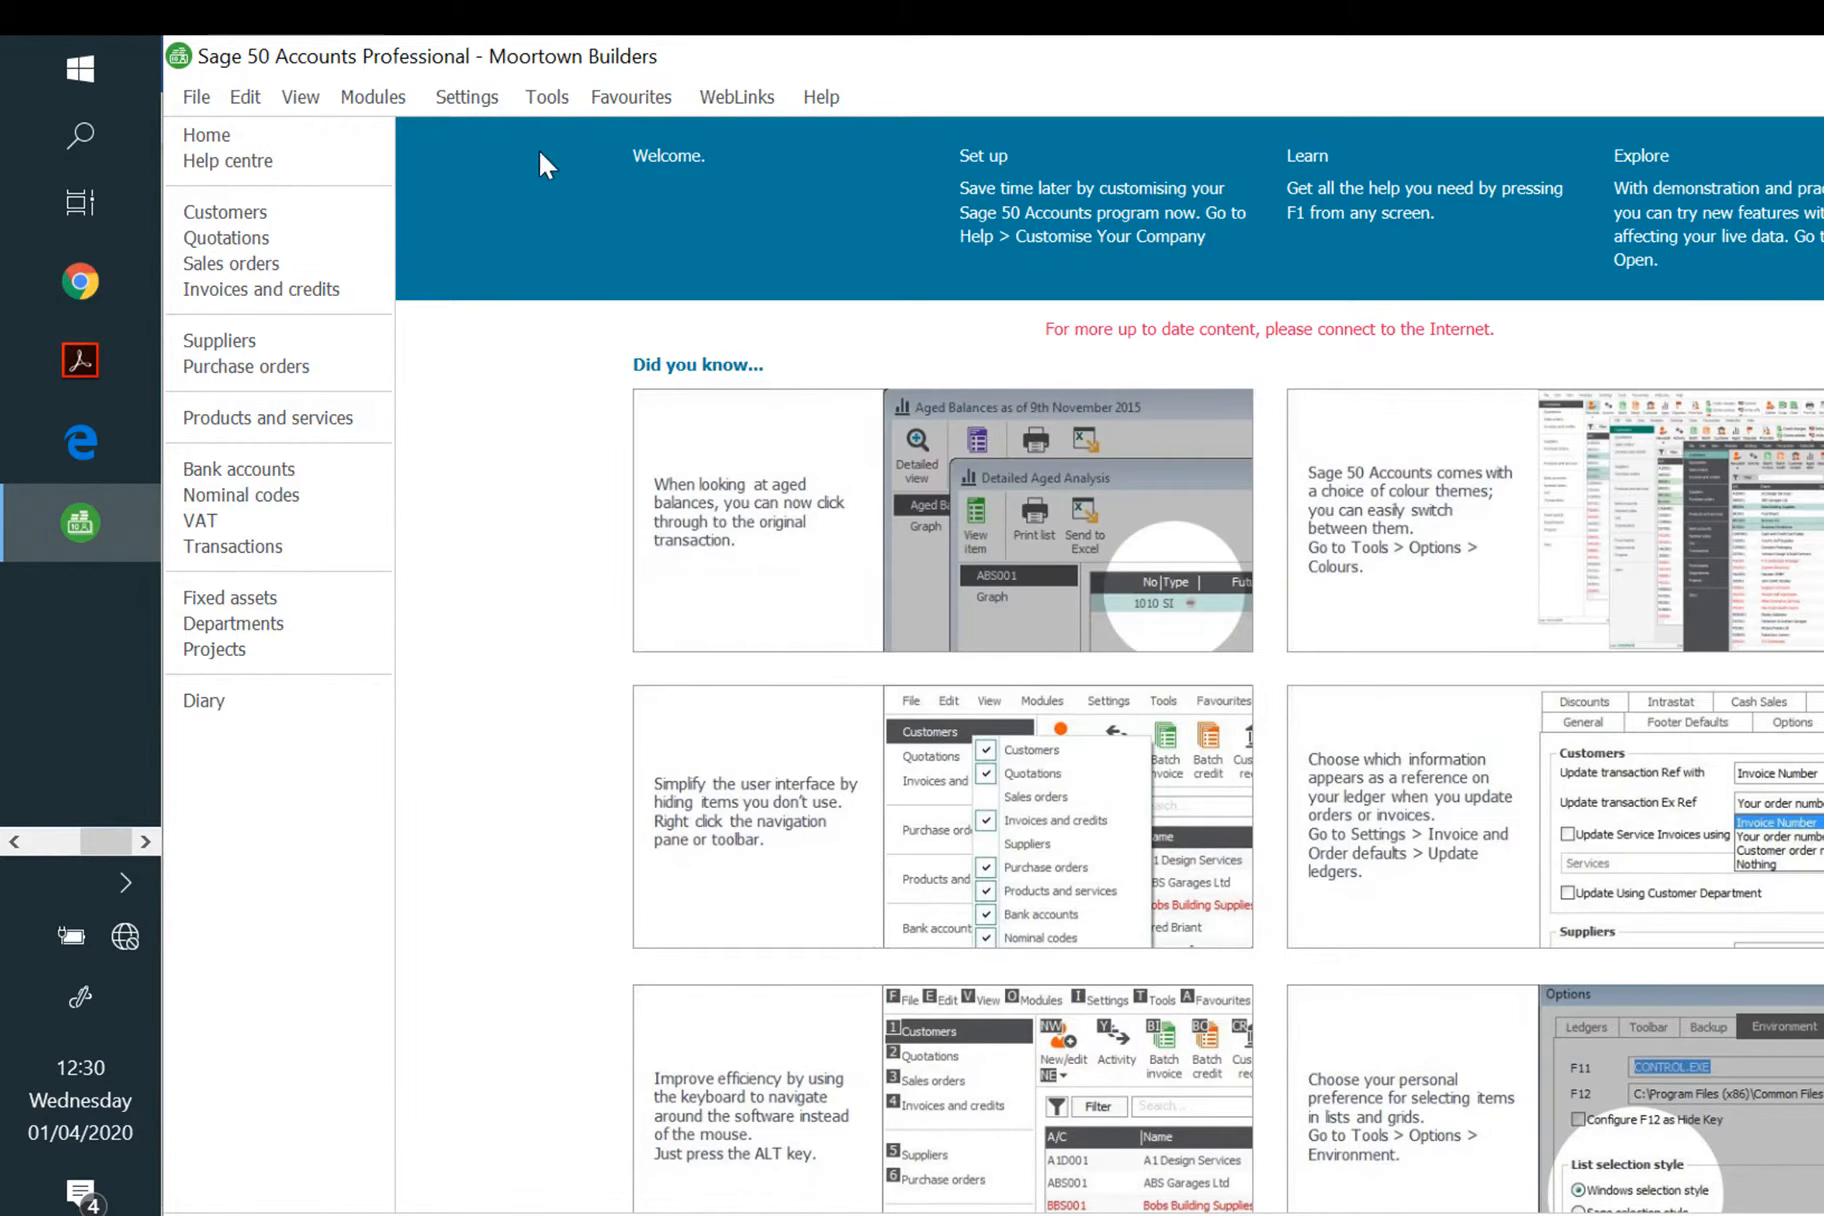
left_click(485, 98)
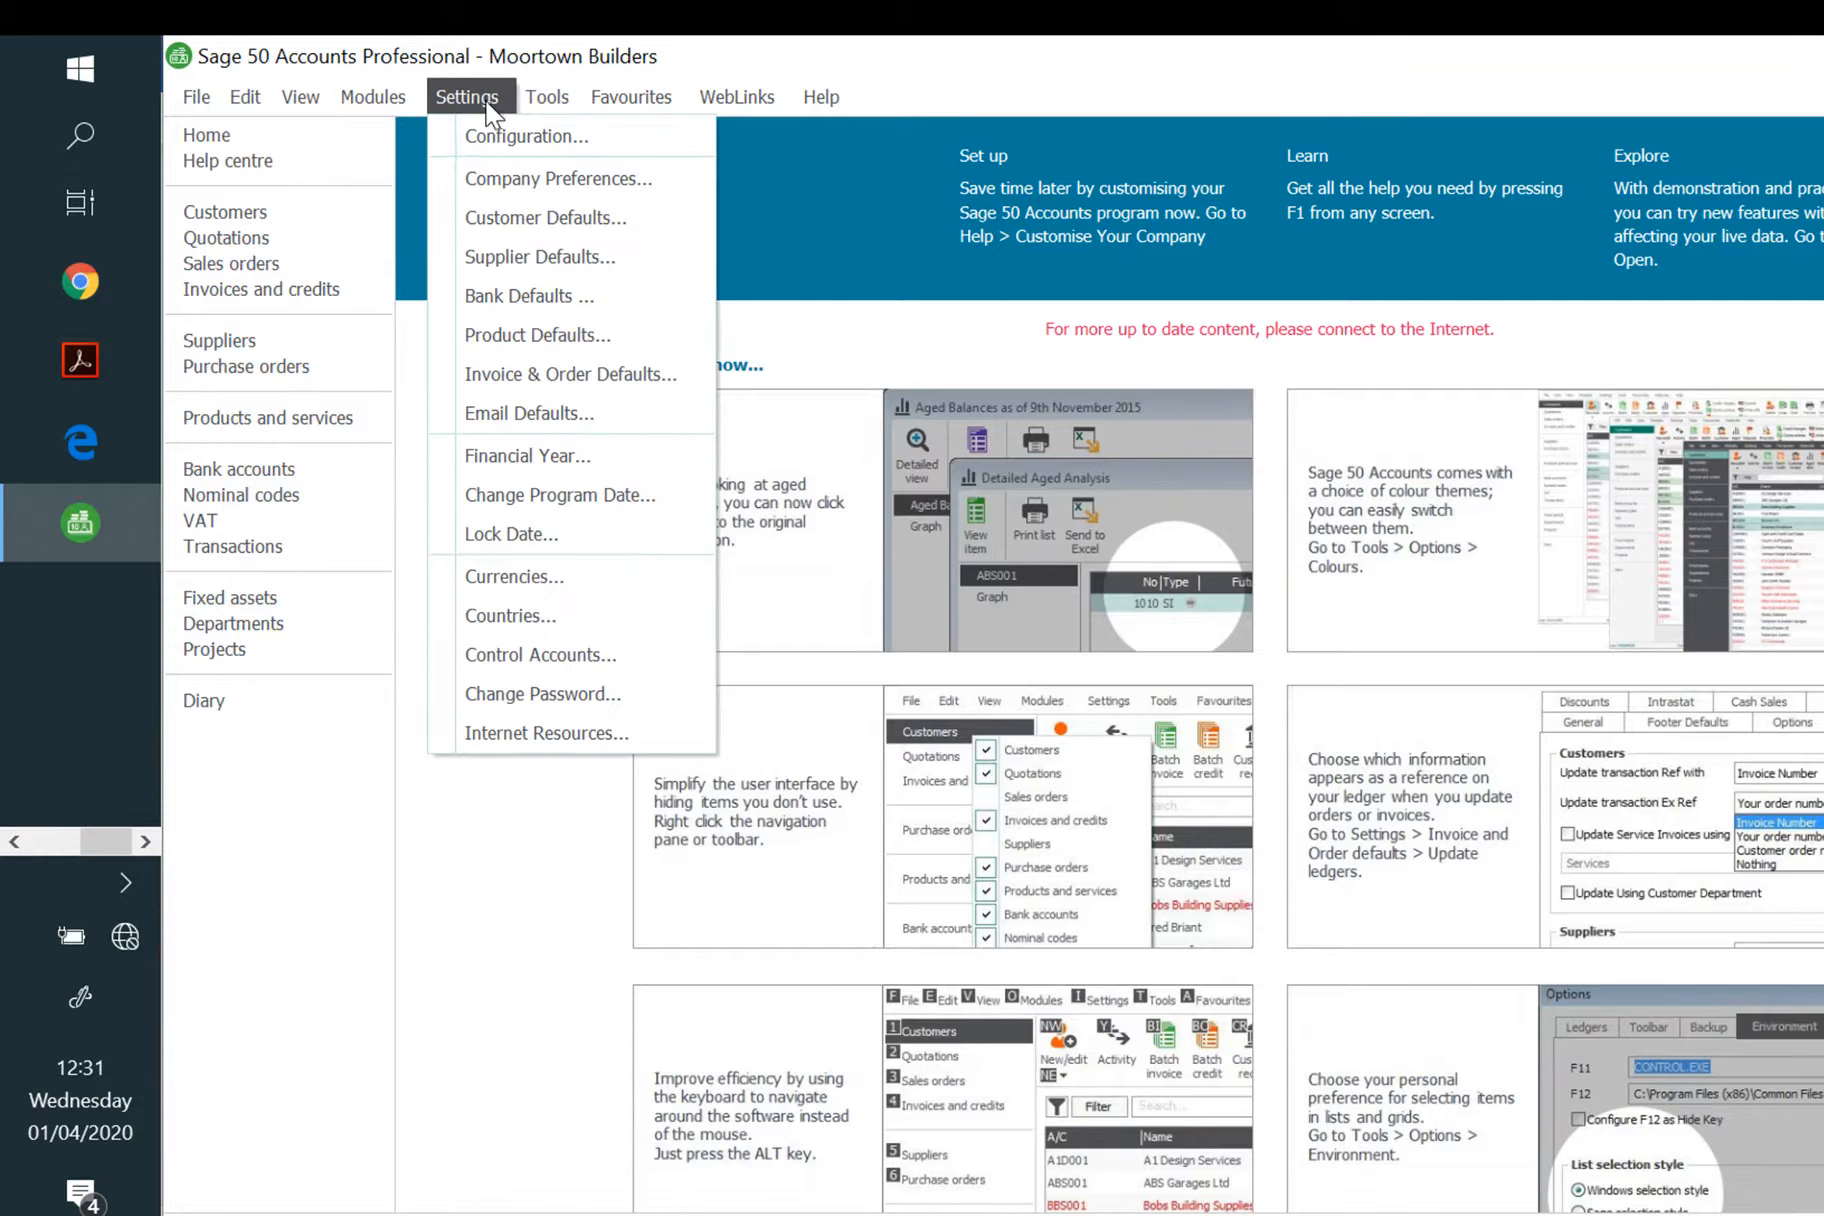
left_click(563, 494)
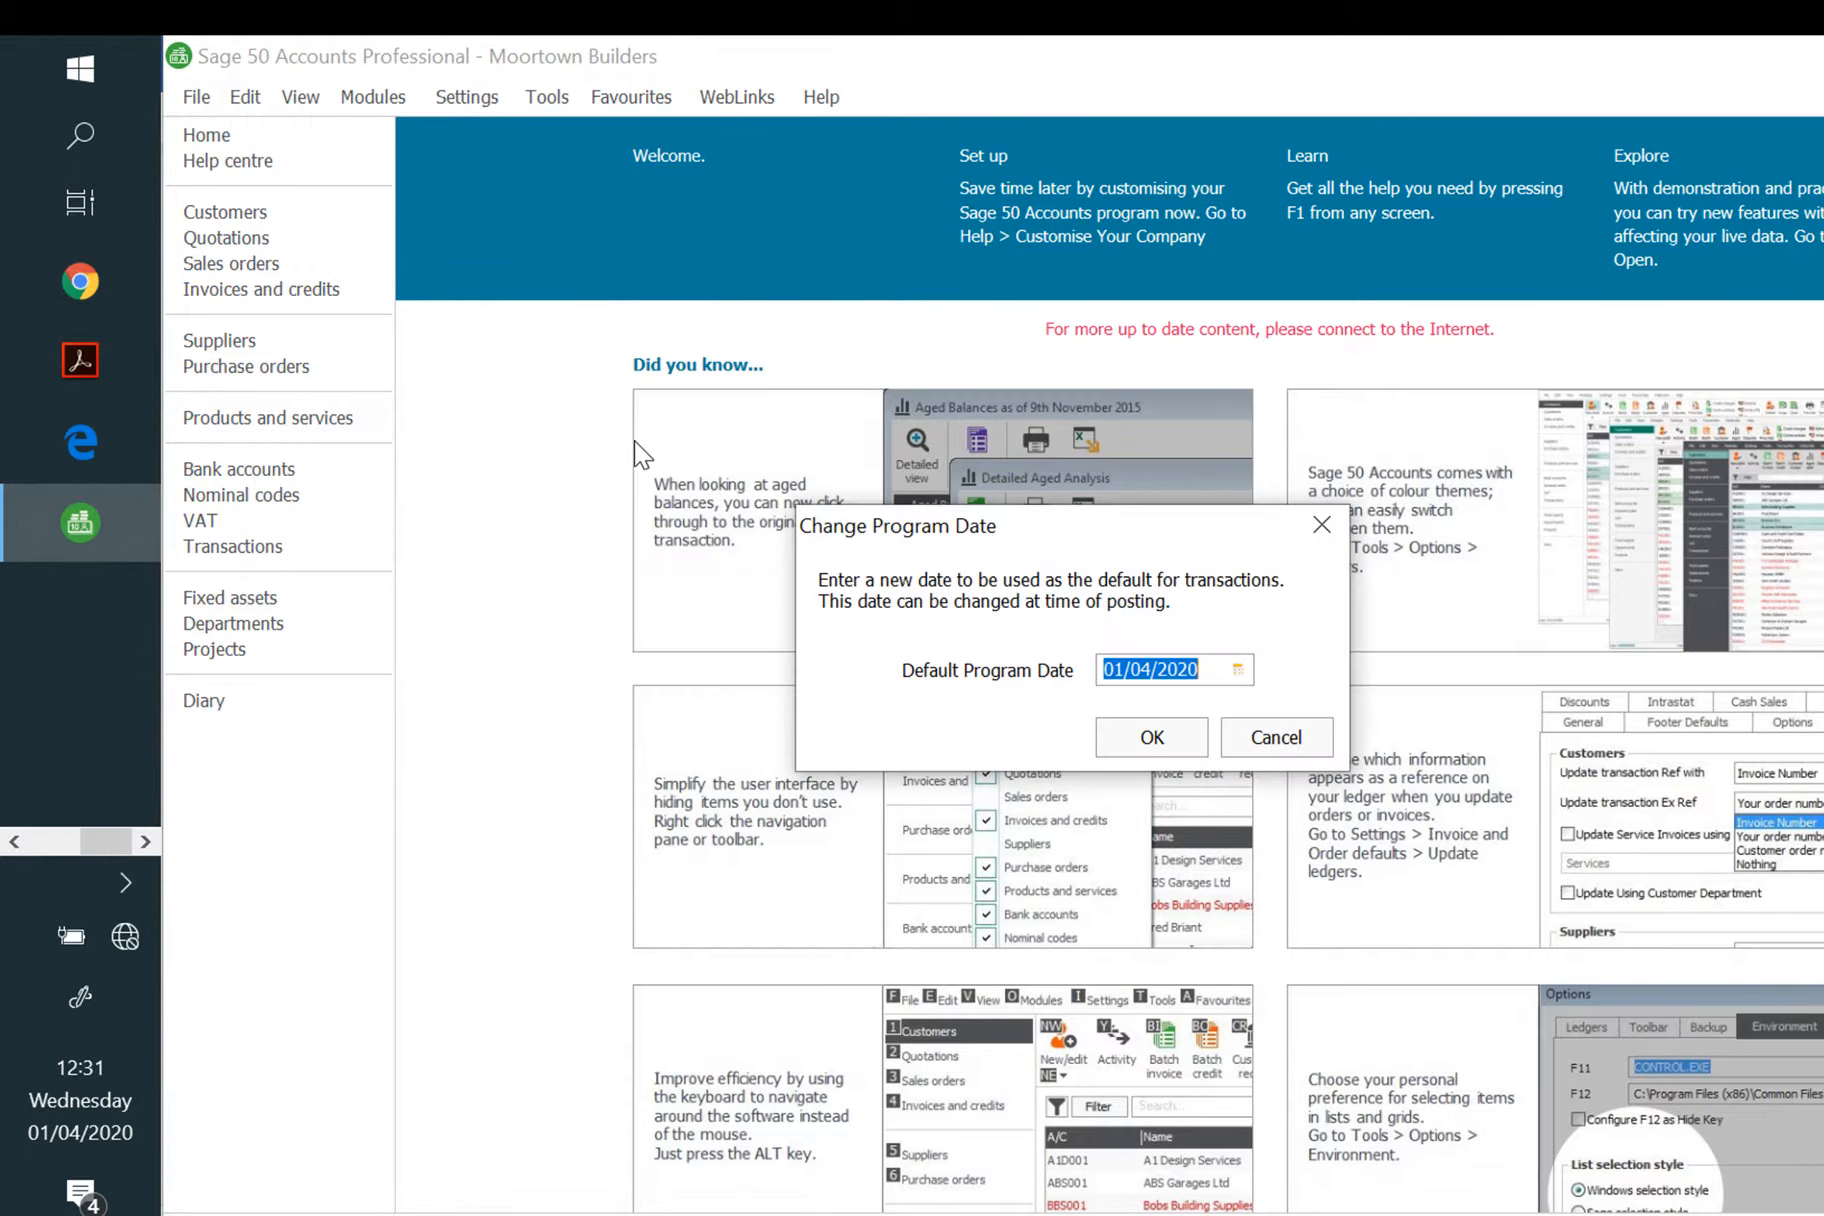
left_click(1238, 670)
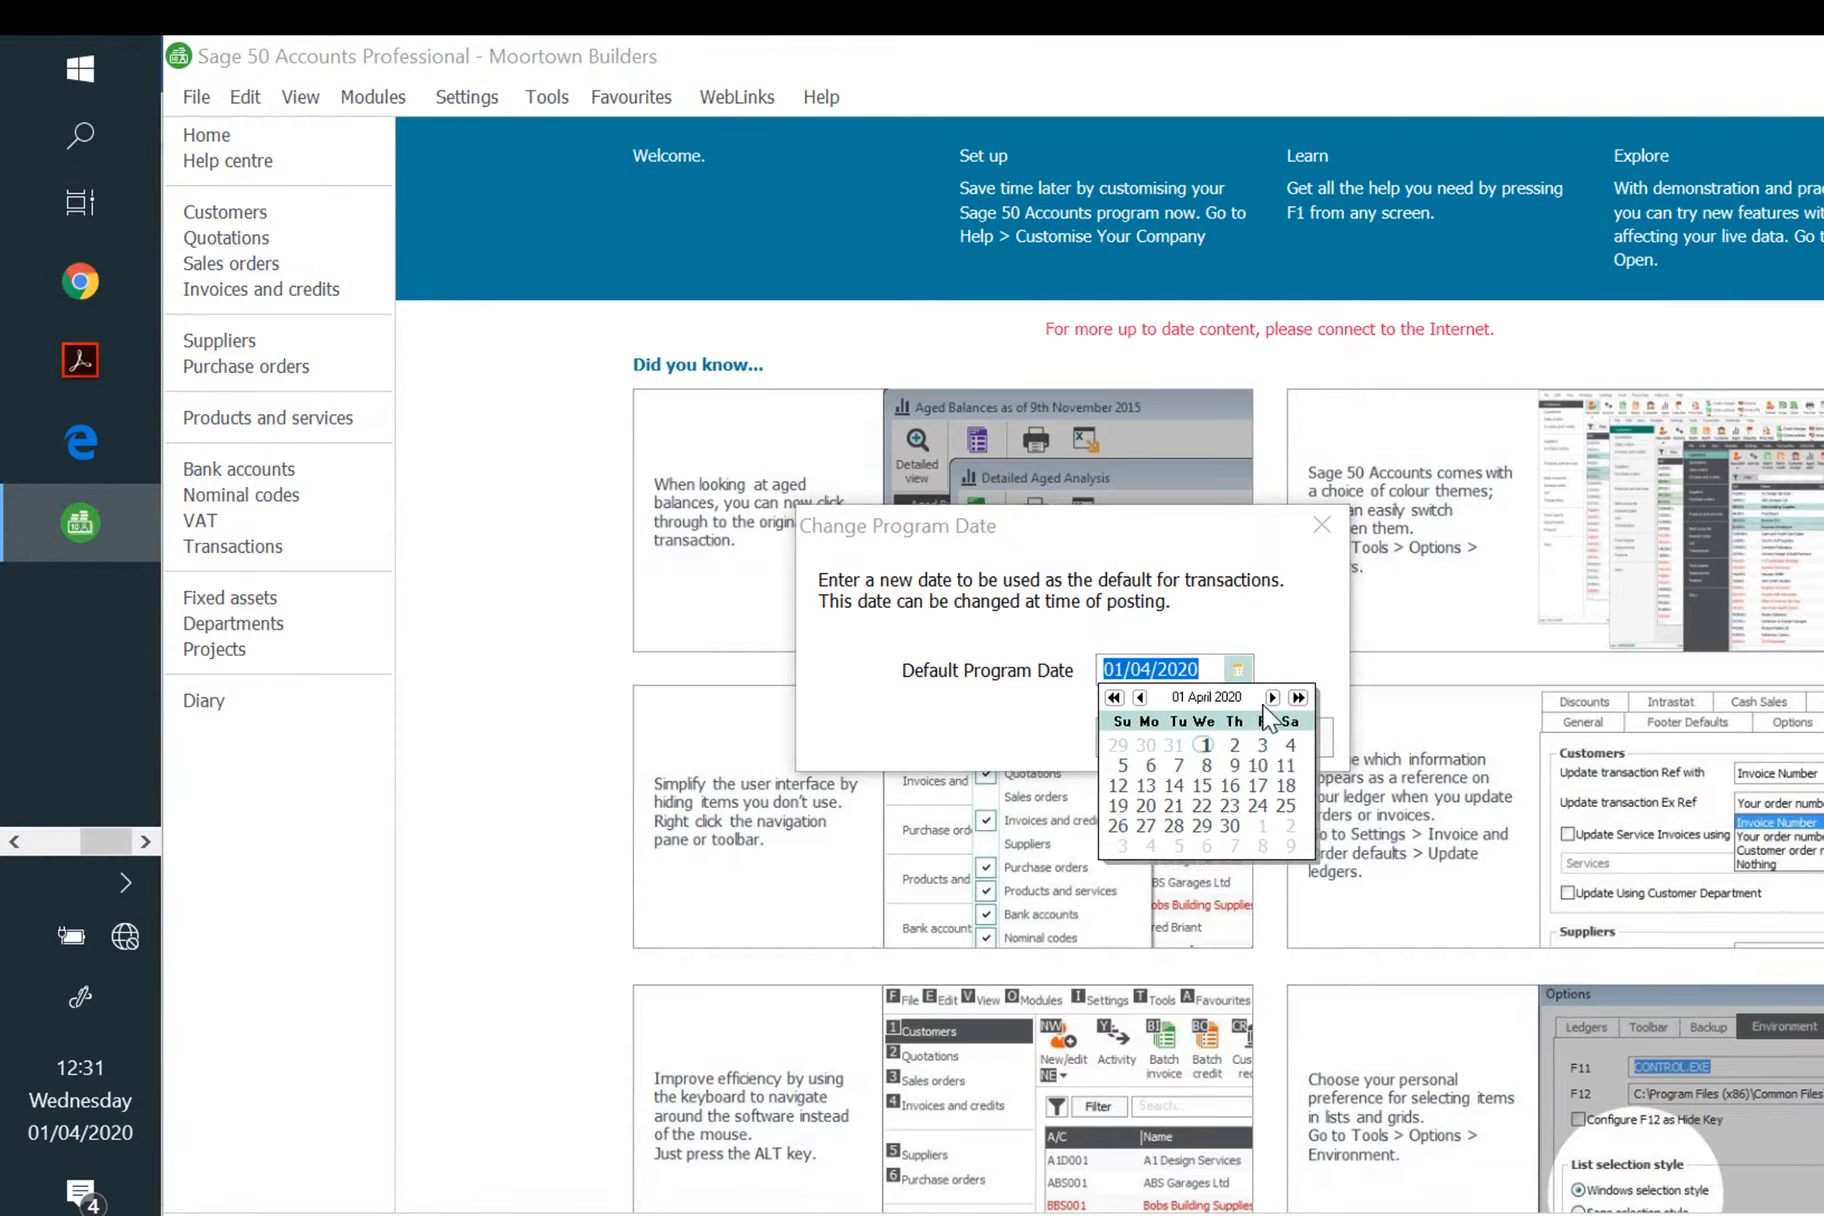
left_click(1271, 697)
left_click(1261, 746)
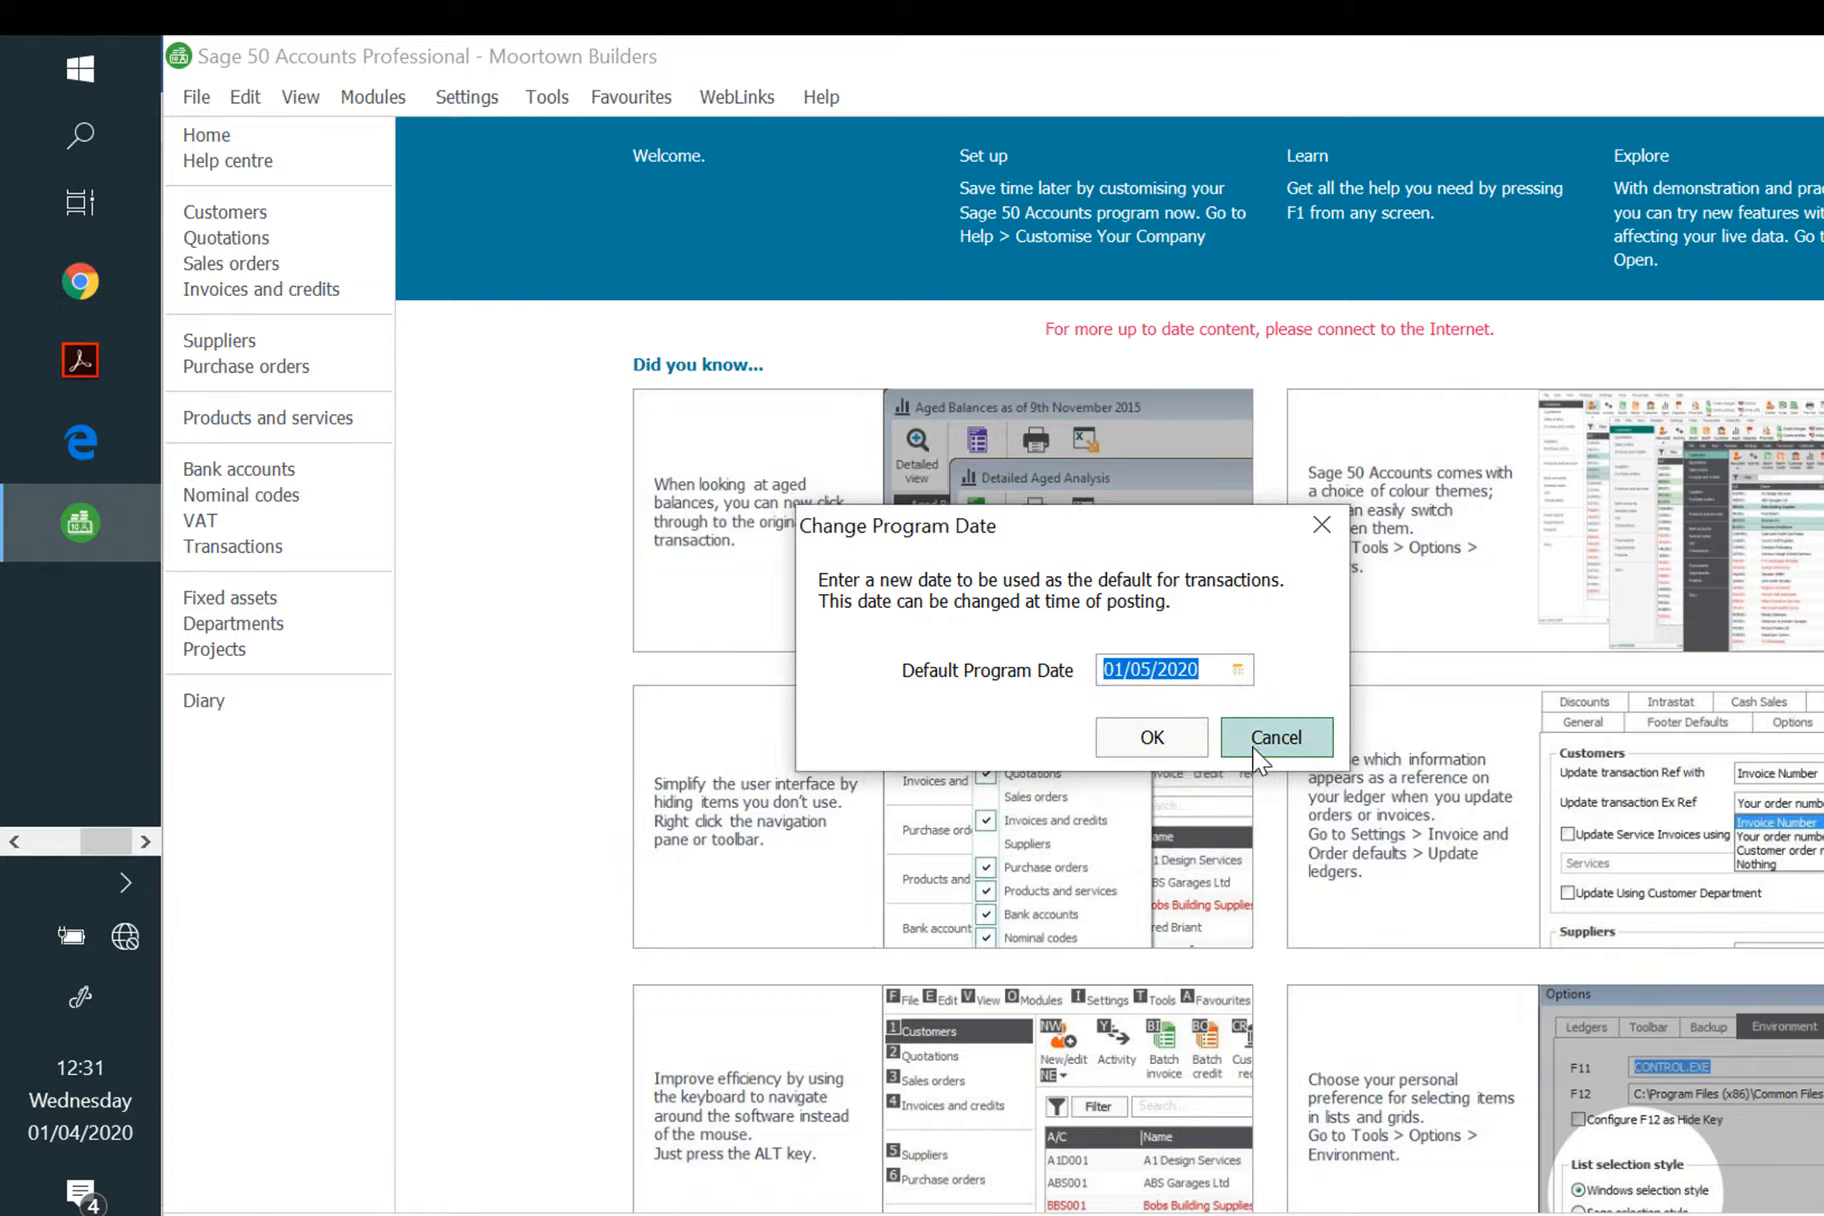
left_click(1238, 669)
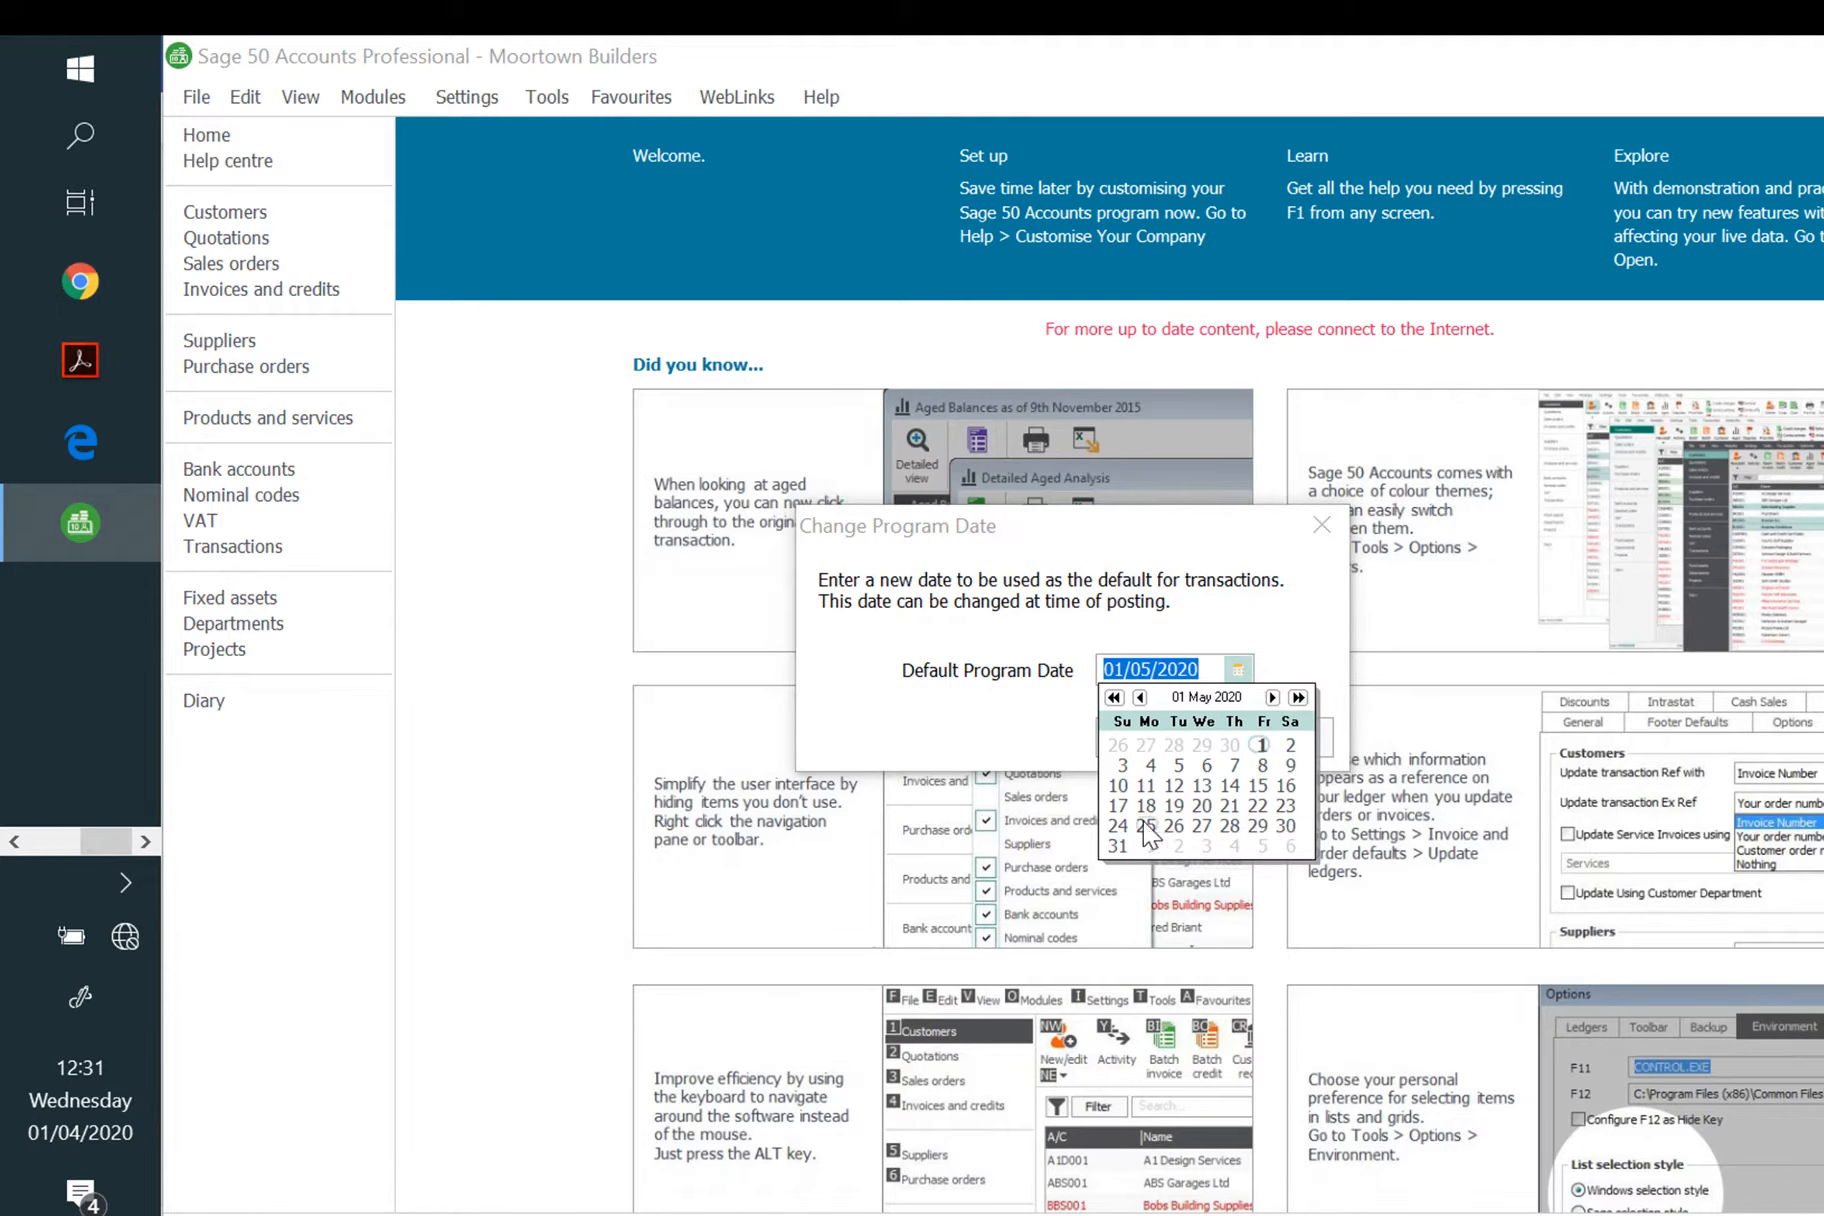
left_click(1117, 846)
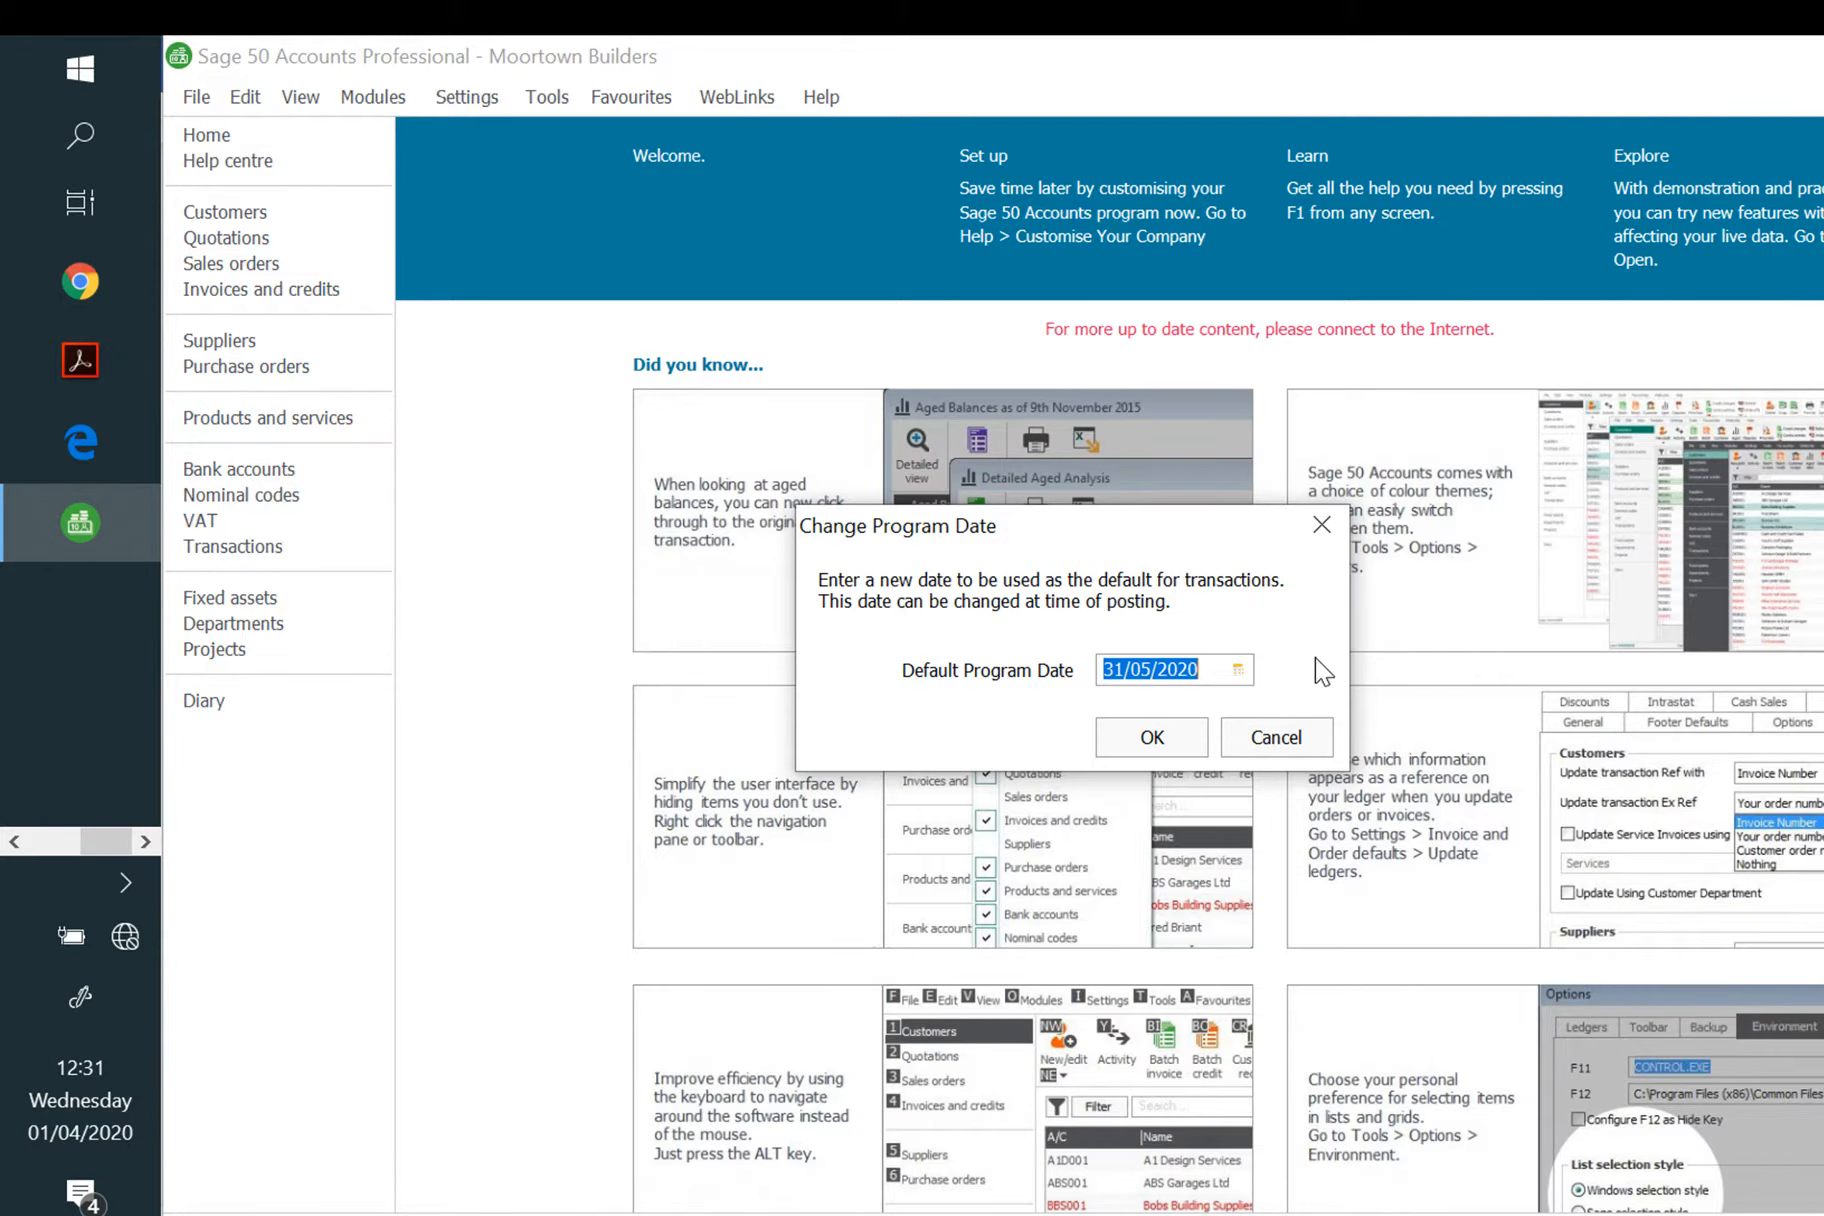
left_click(1150, 742)
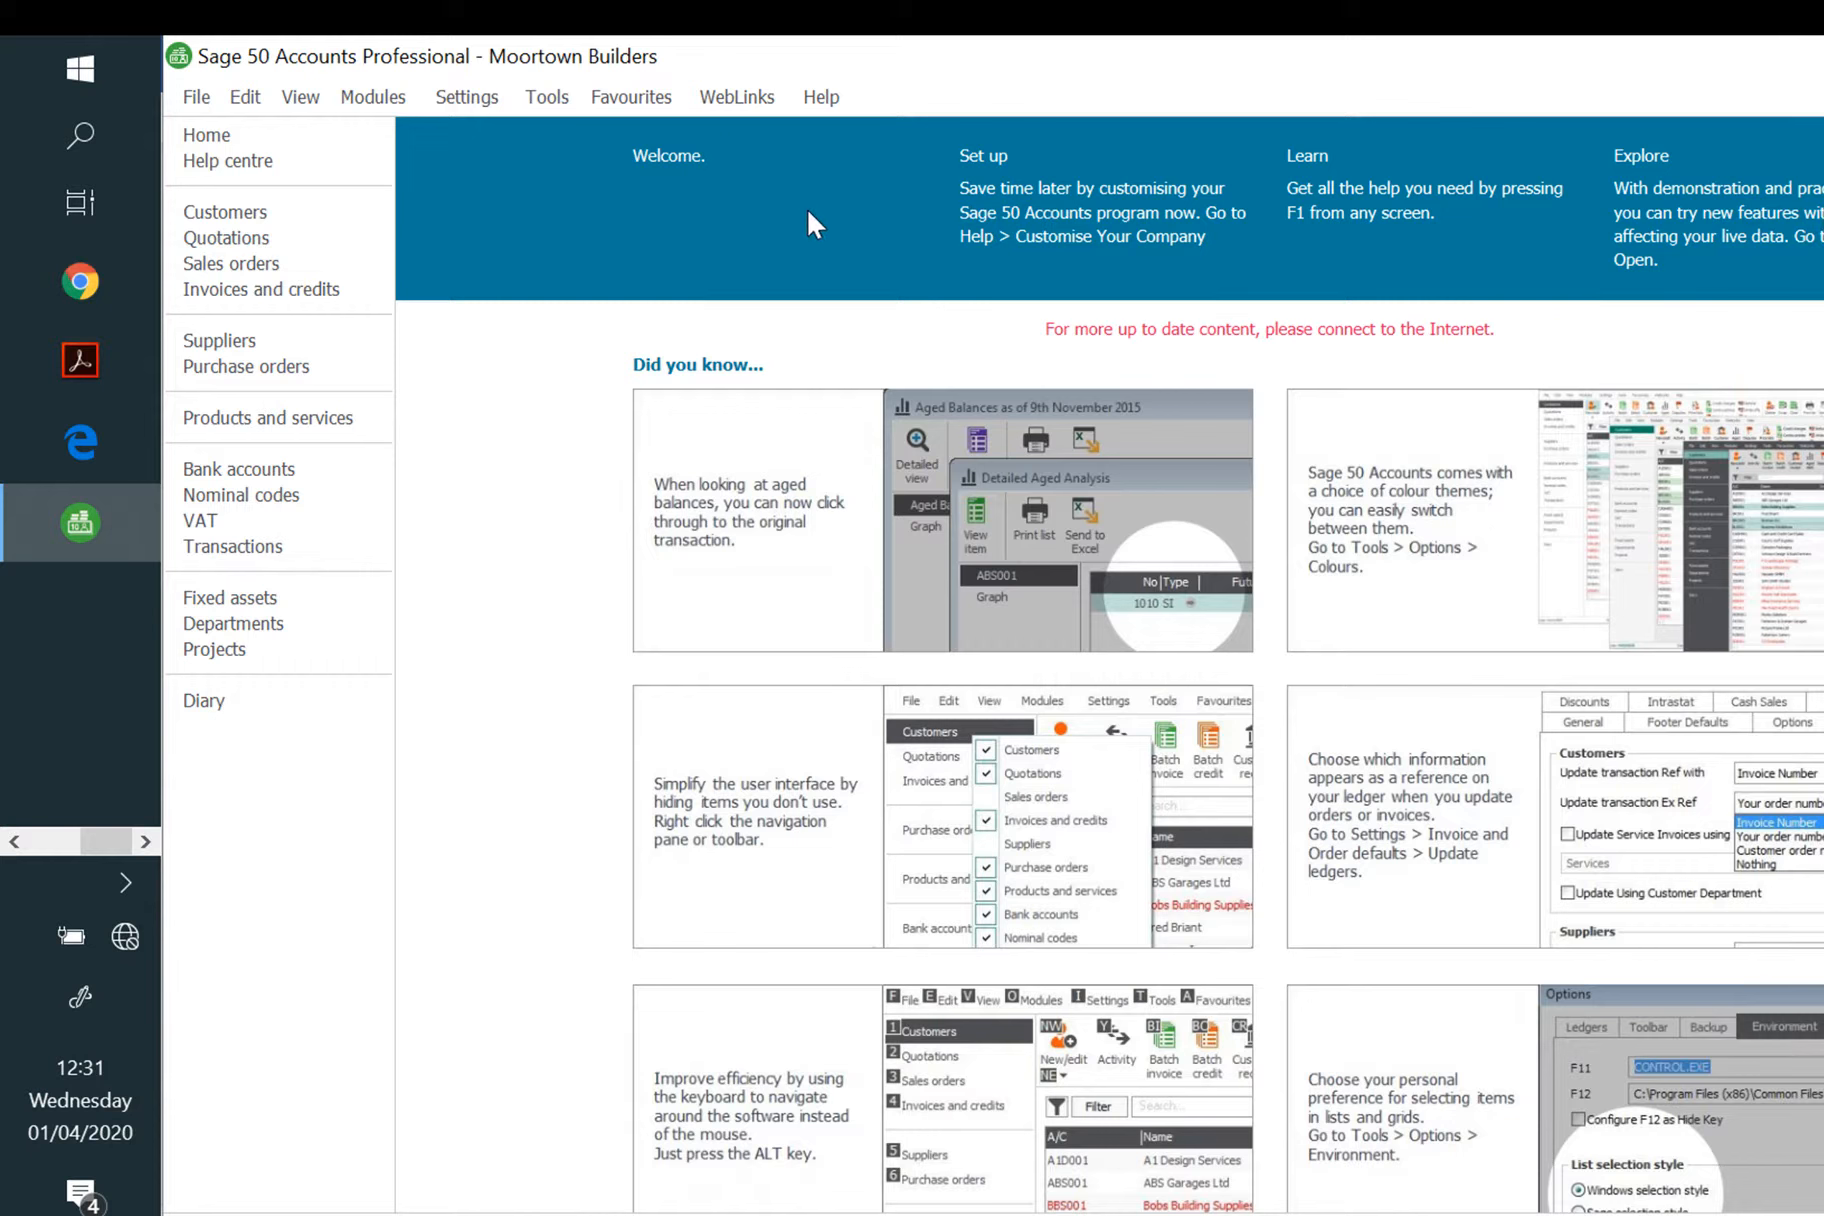
Step: Add a company by restoring the Moortown for Quick Completion backup file
left_click(196, 97)
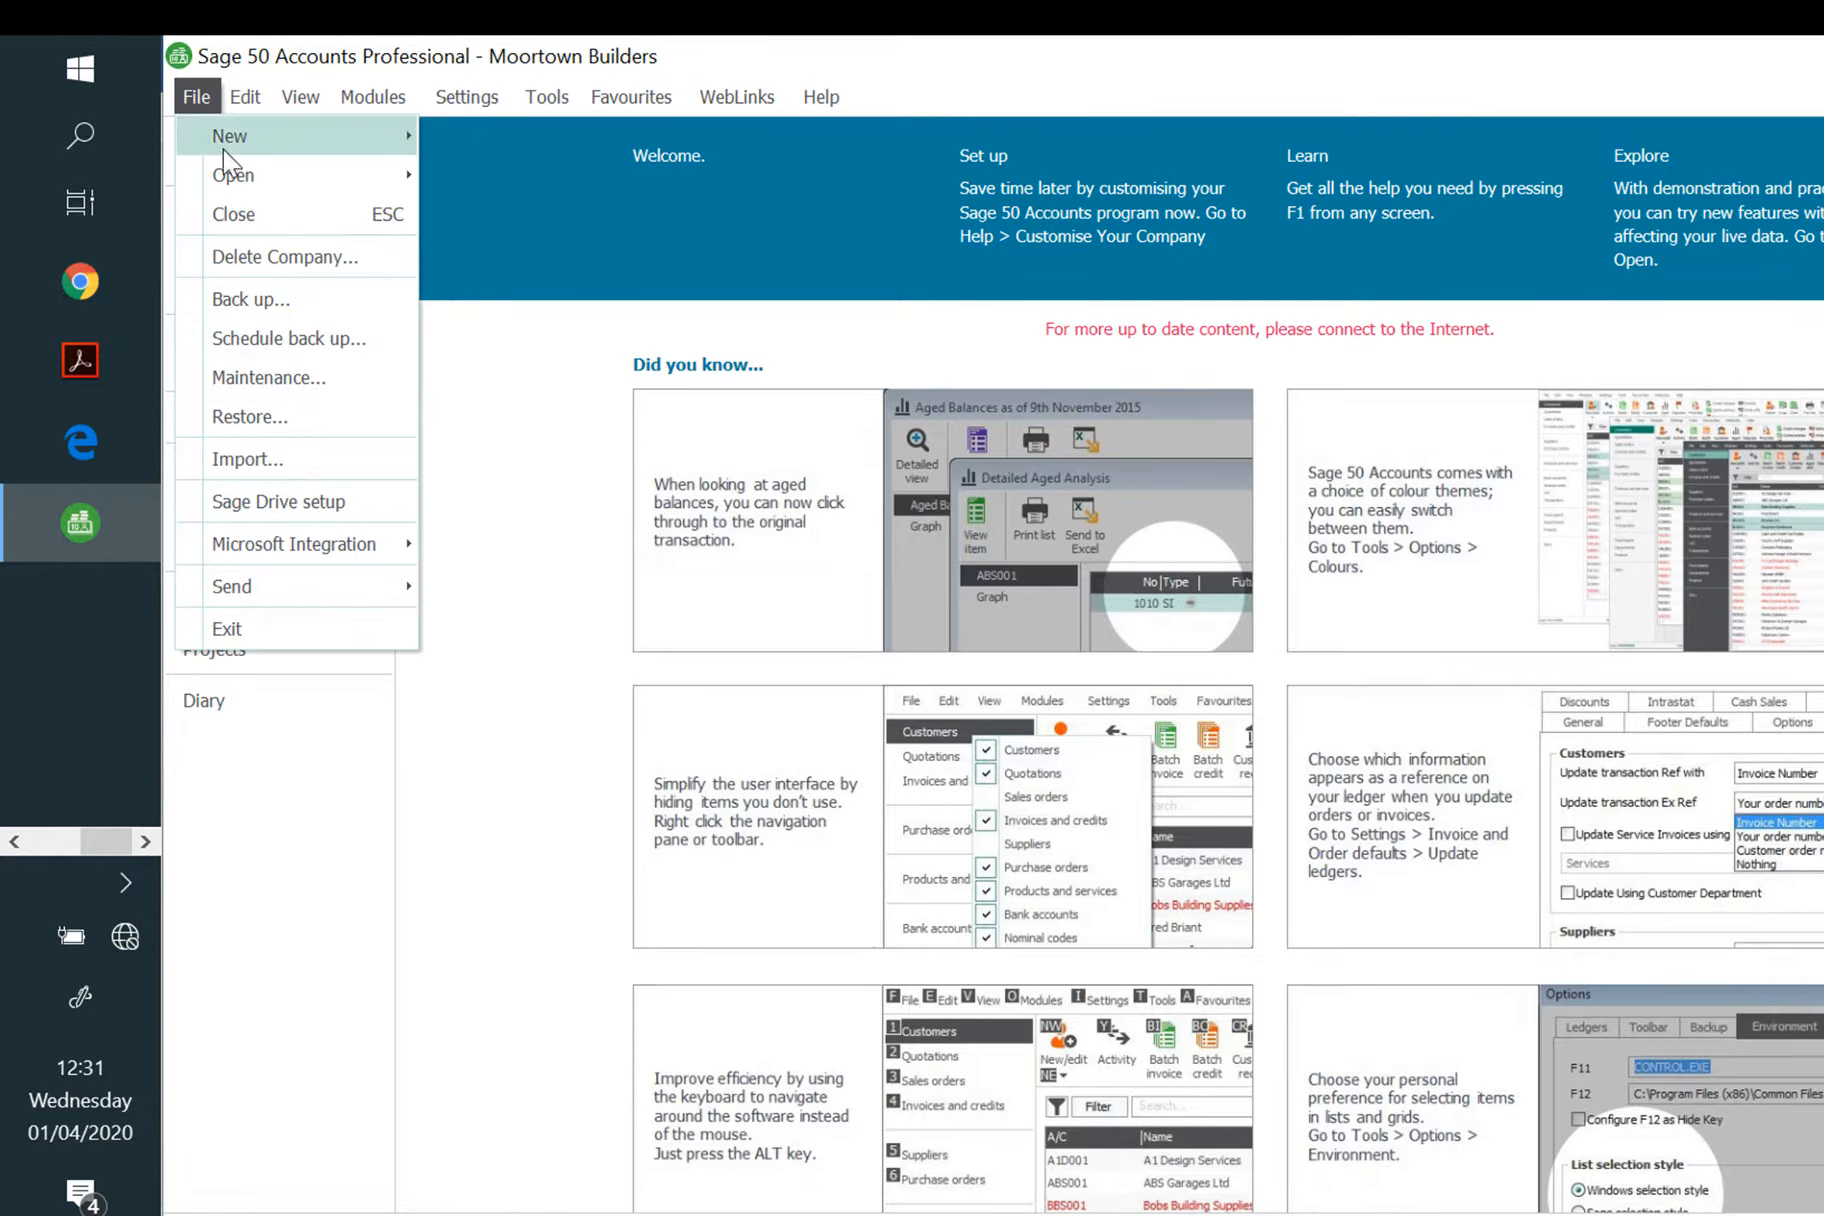
mouse_move(235, 165)
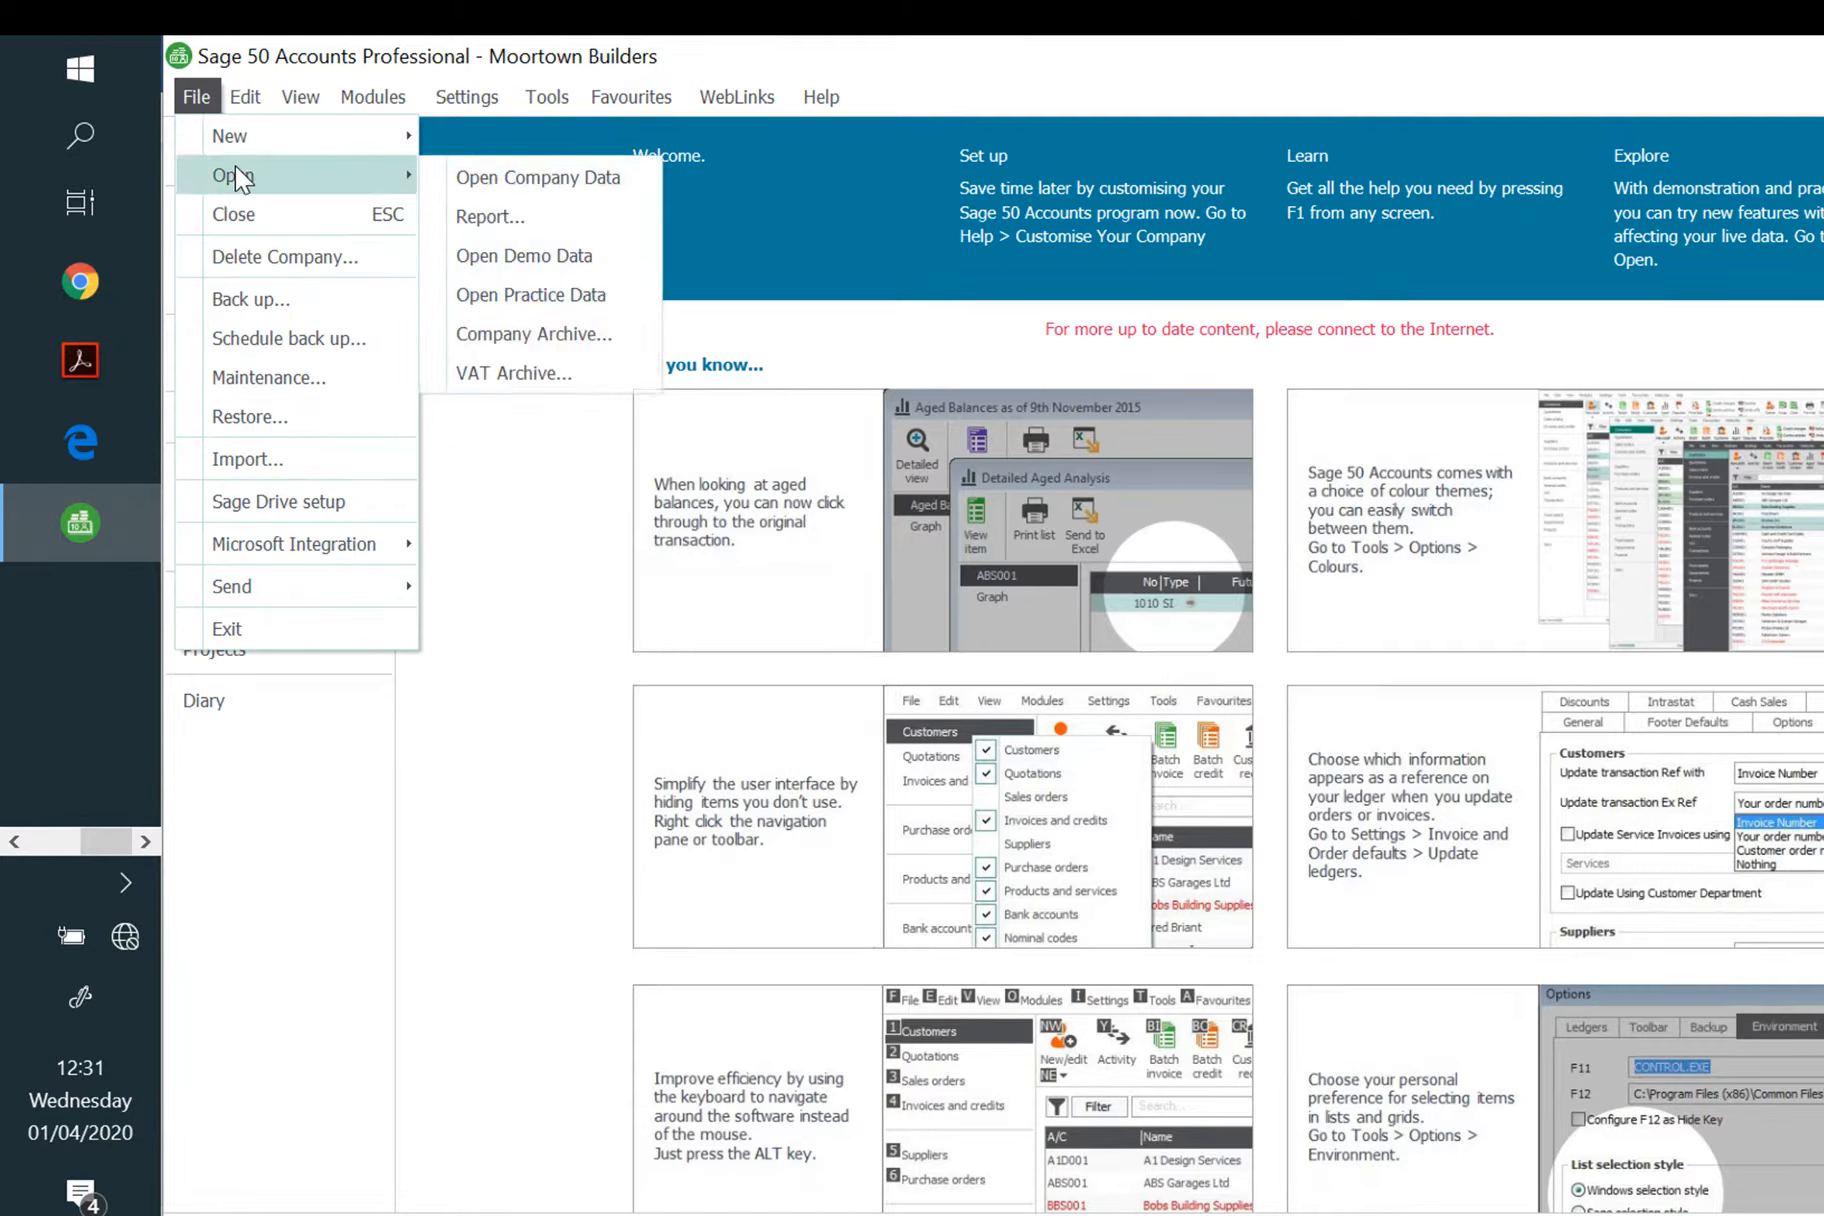
left_click(510, 177)
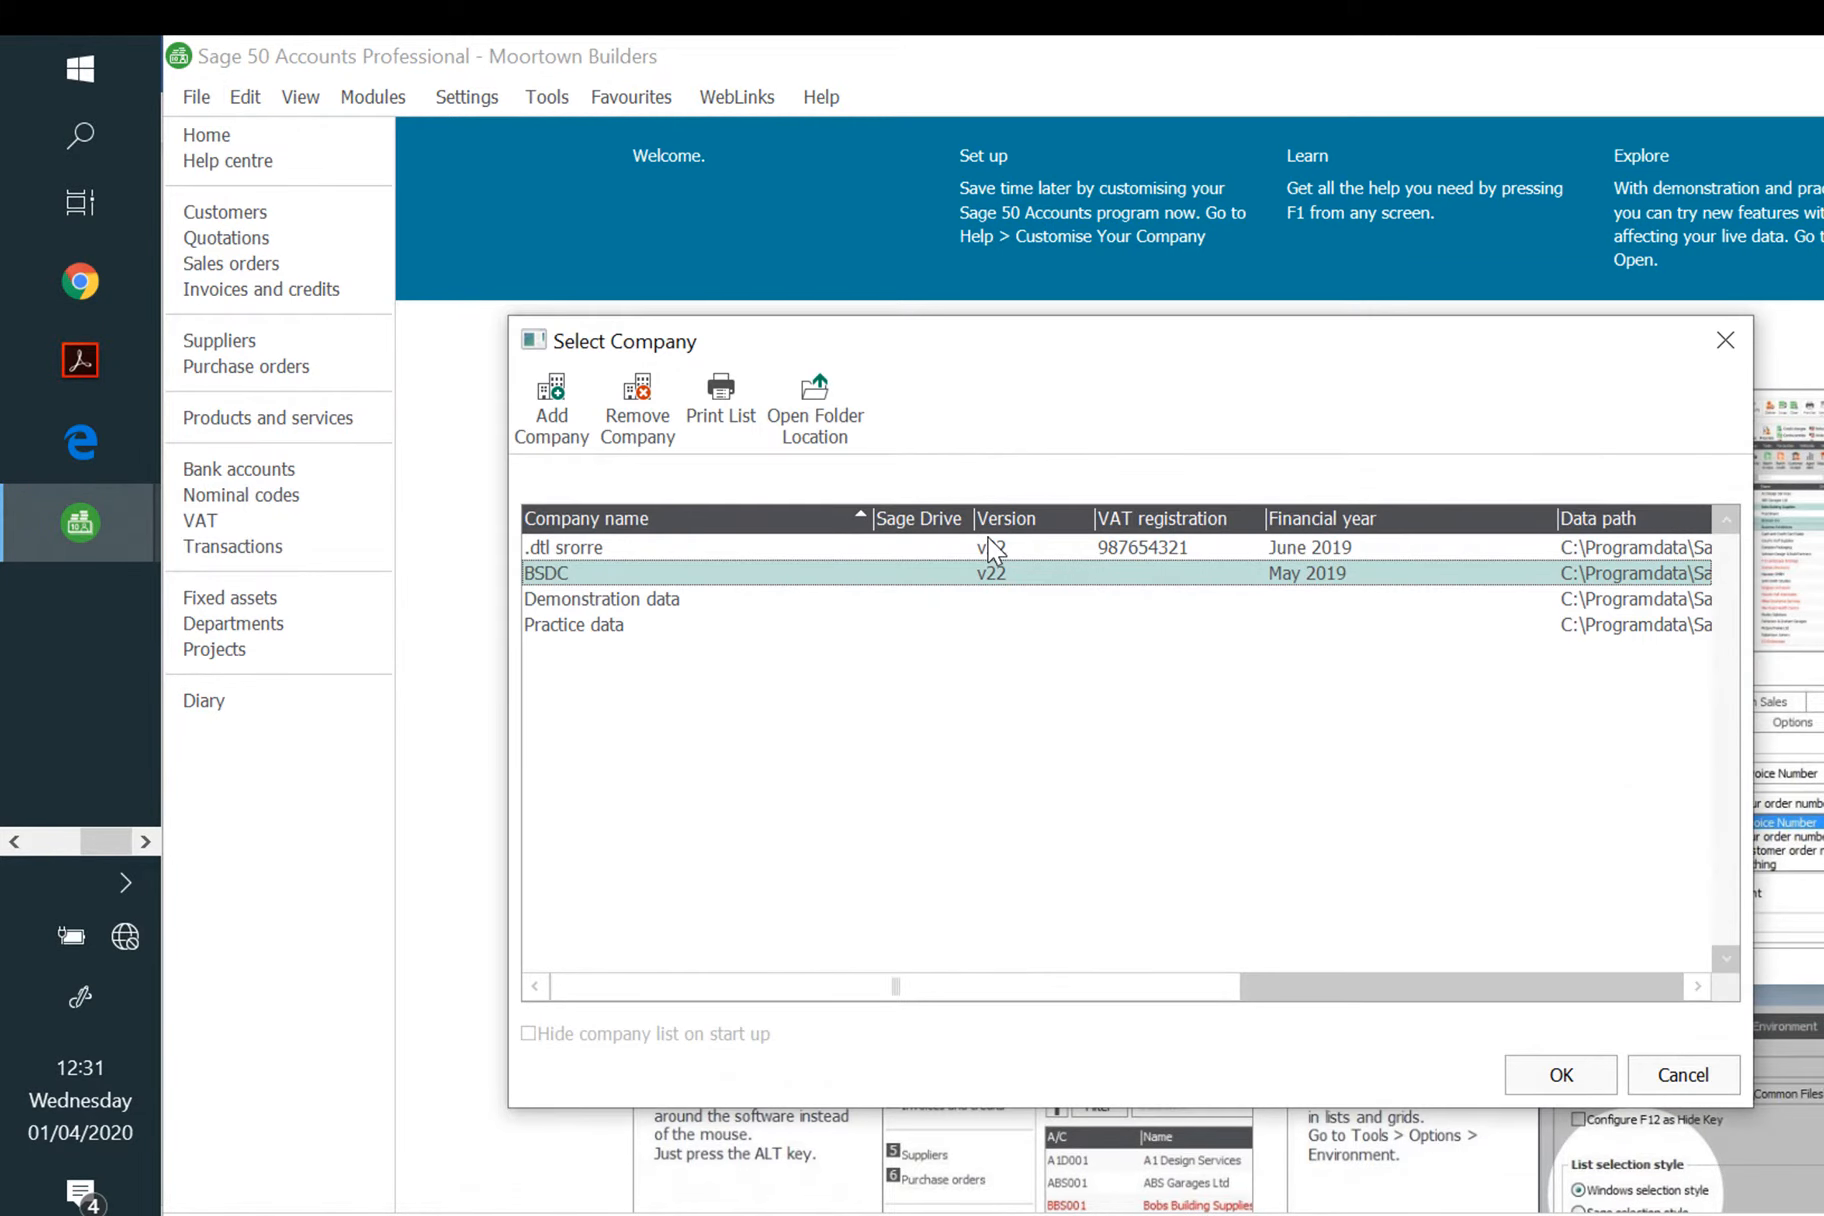
left_click(560, 405)
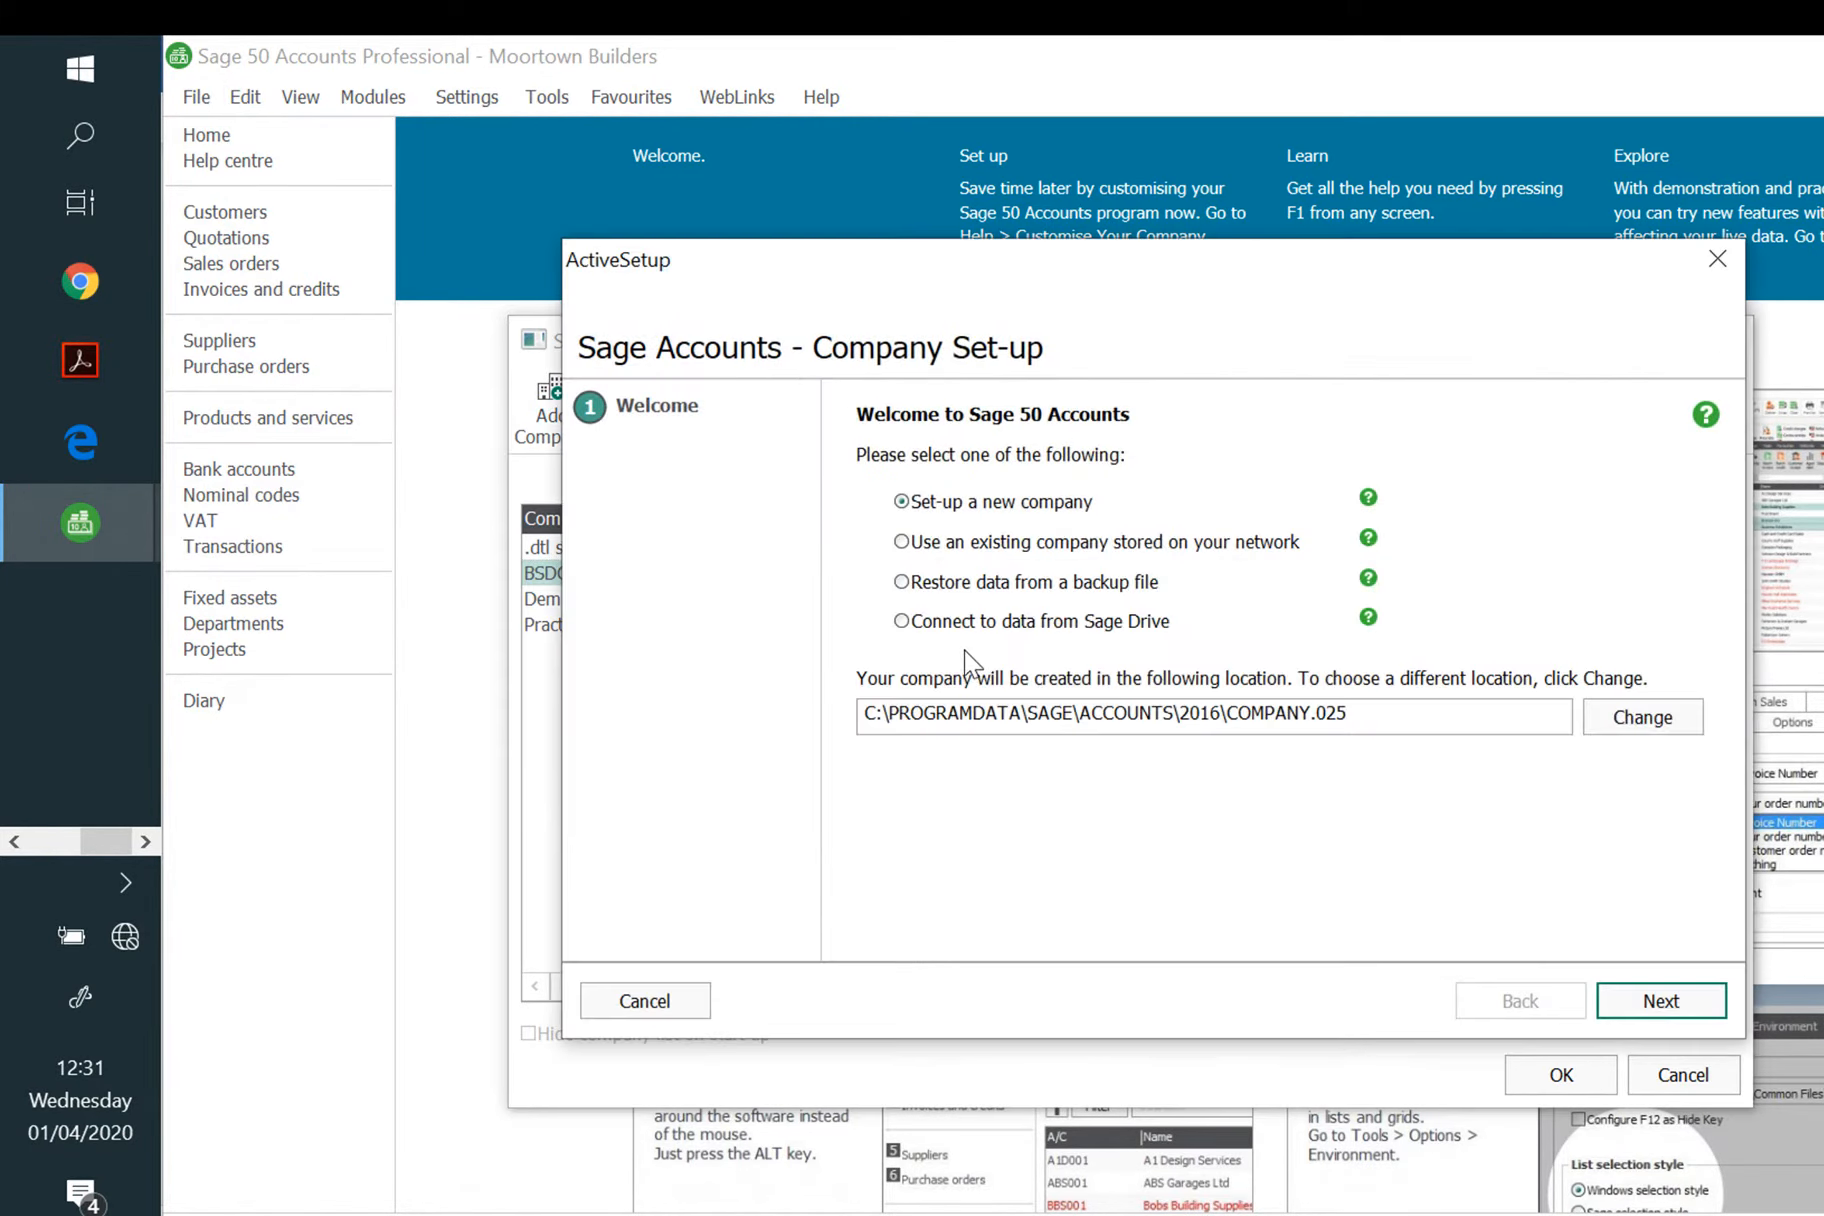
left_click(958, 584)
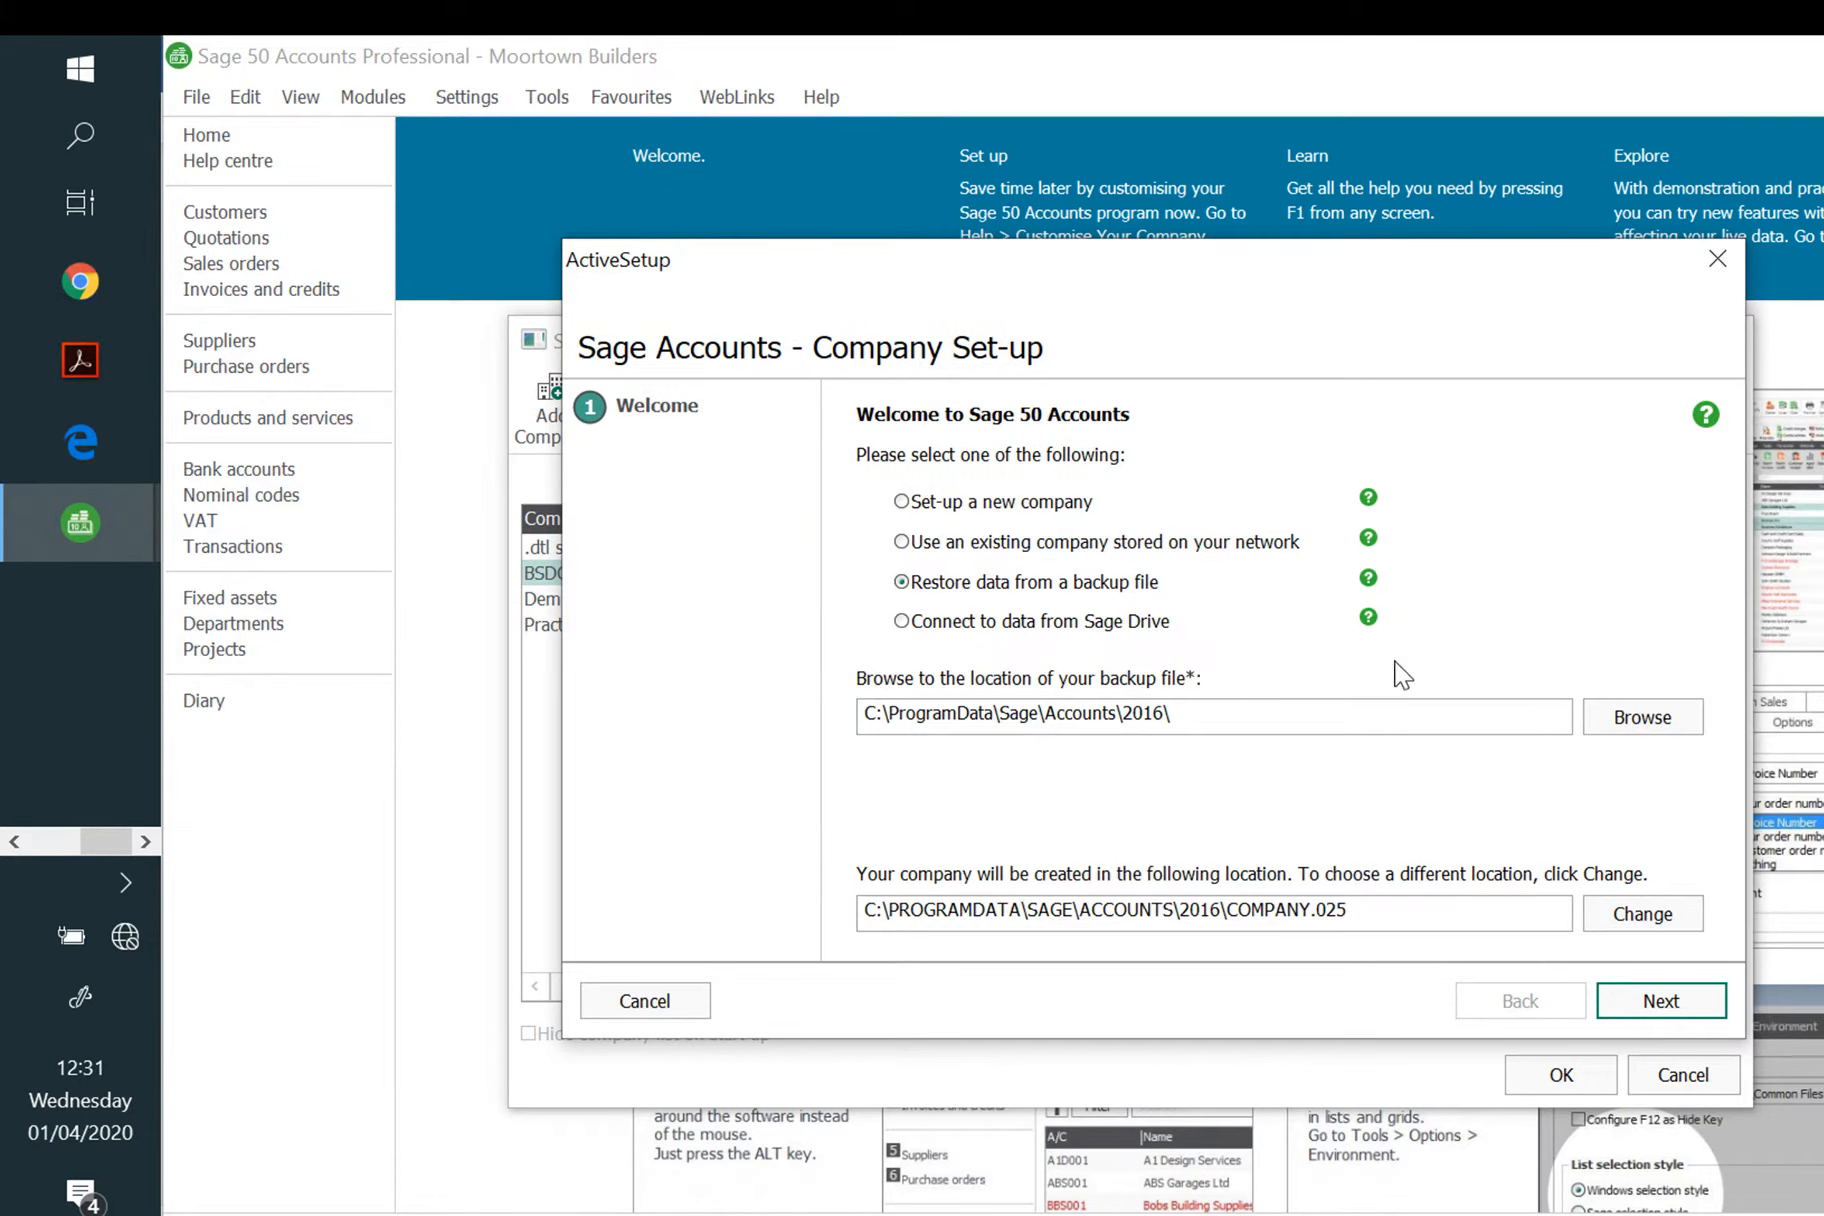
left_click(1648, 718)
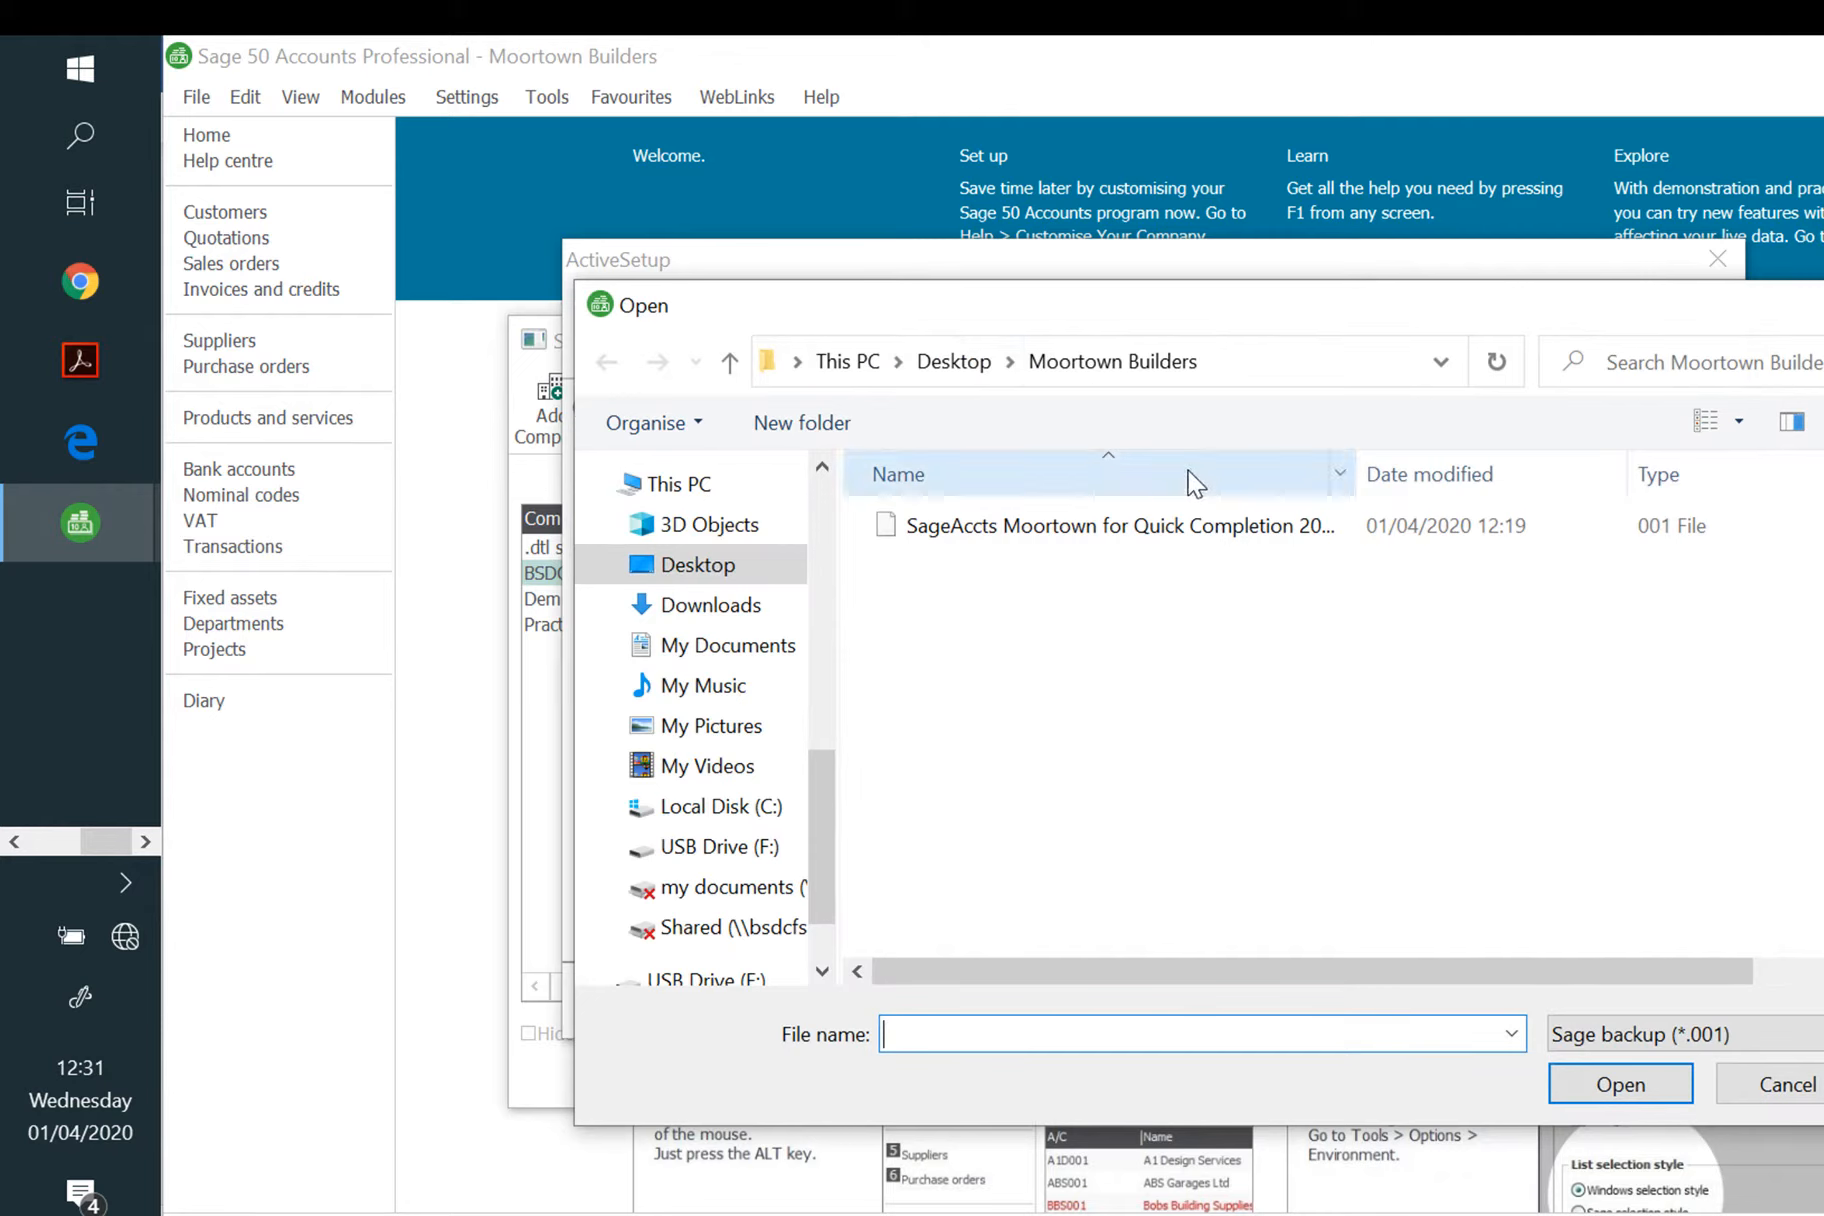
left_click(1235, 530)
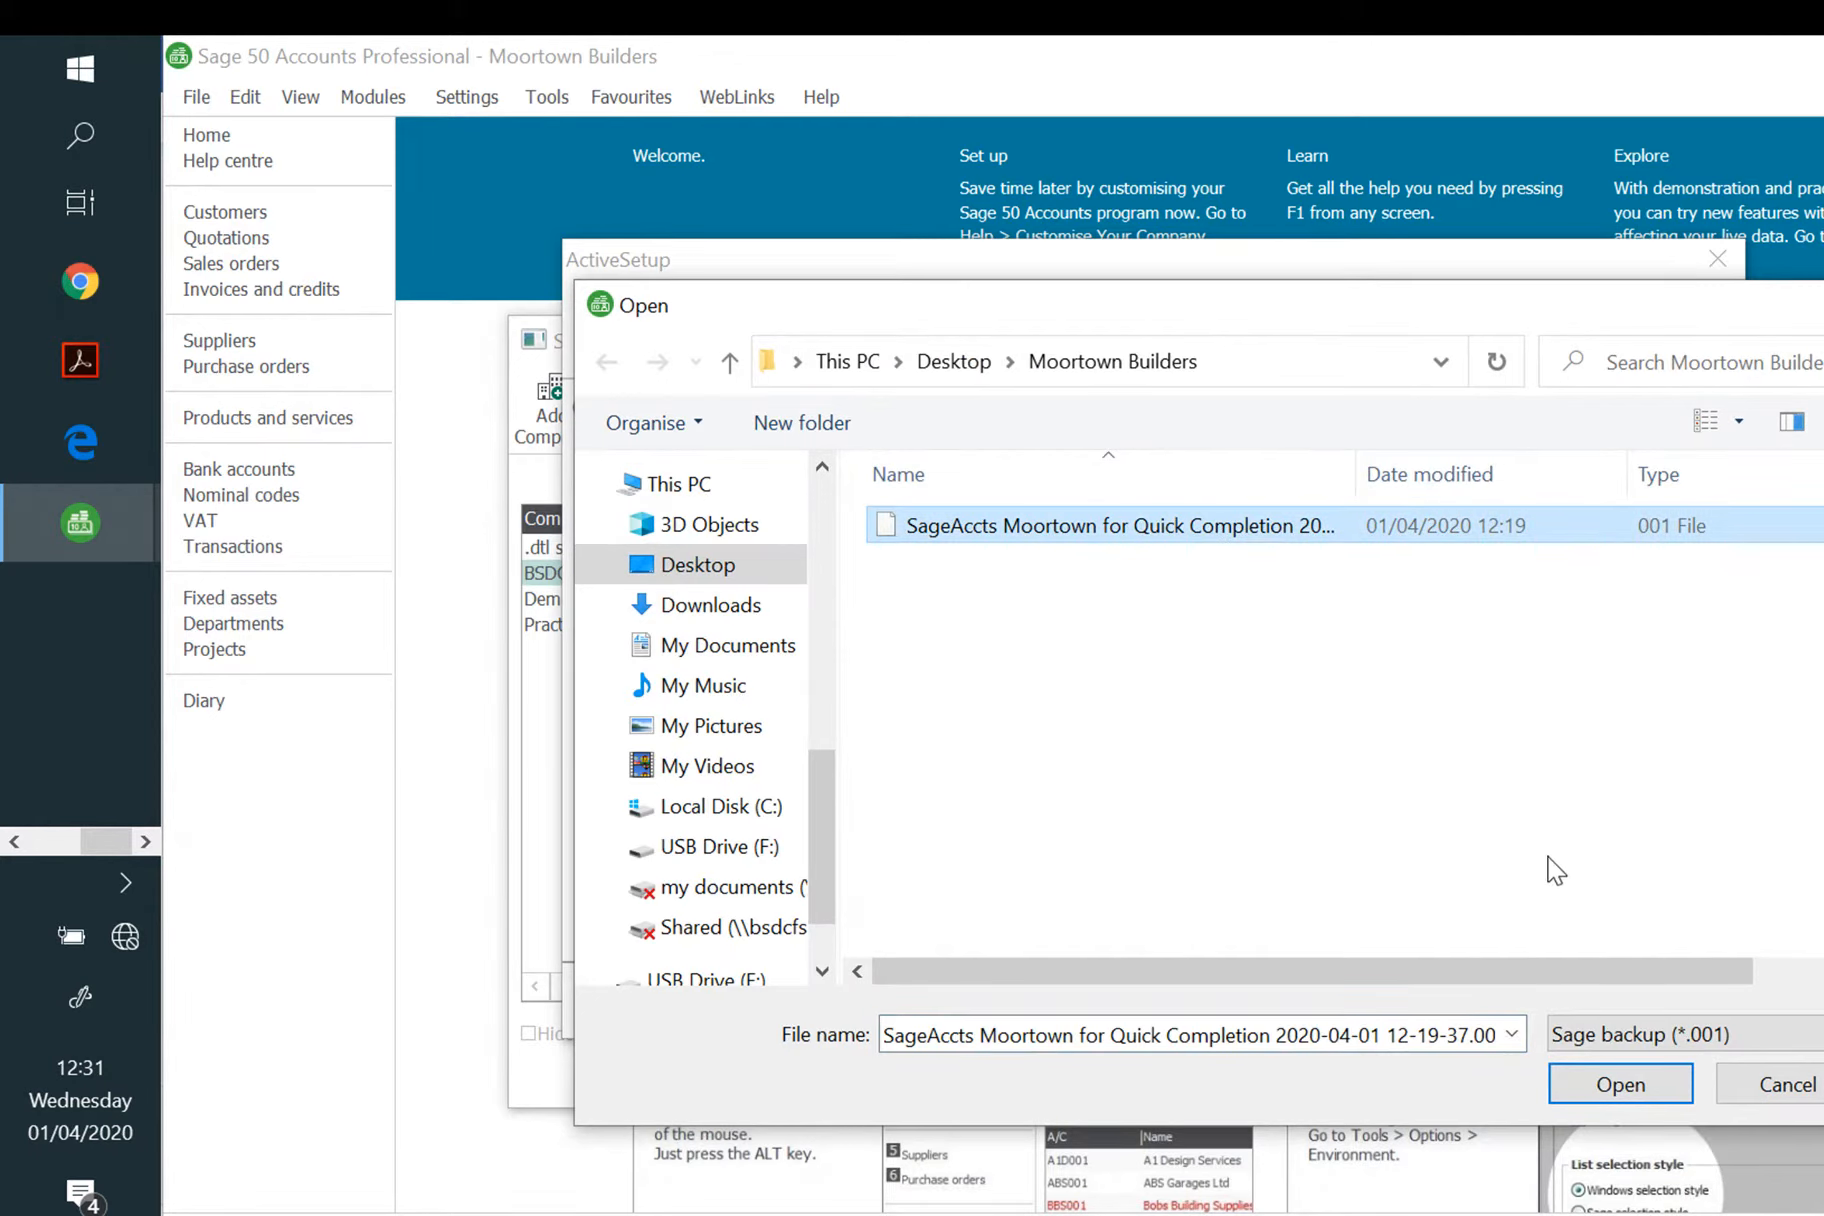
left_click(1643, 1085)
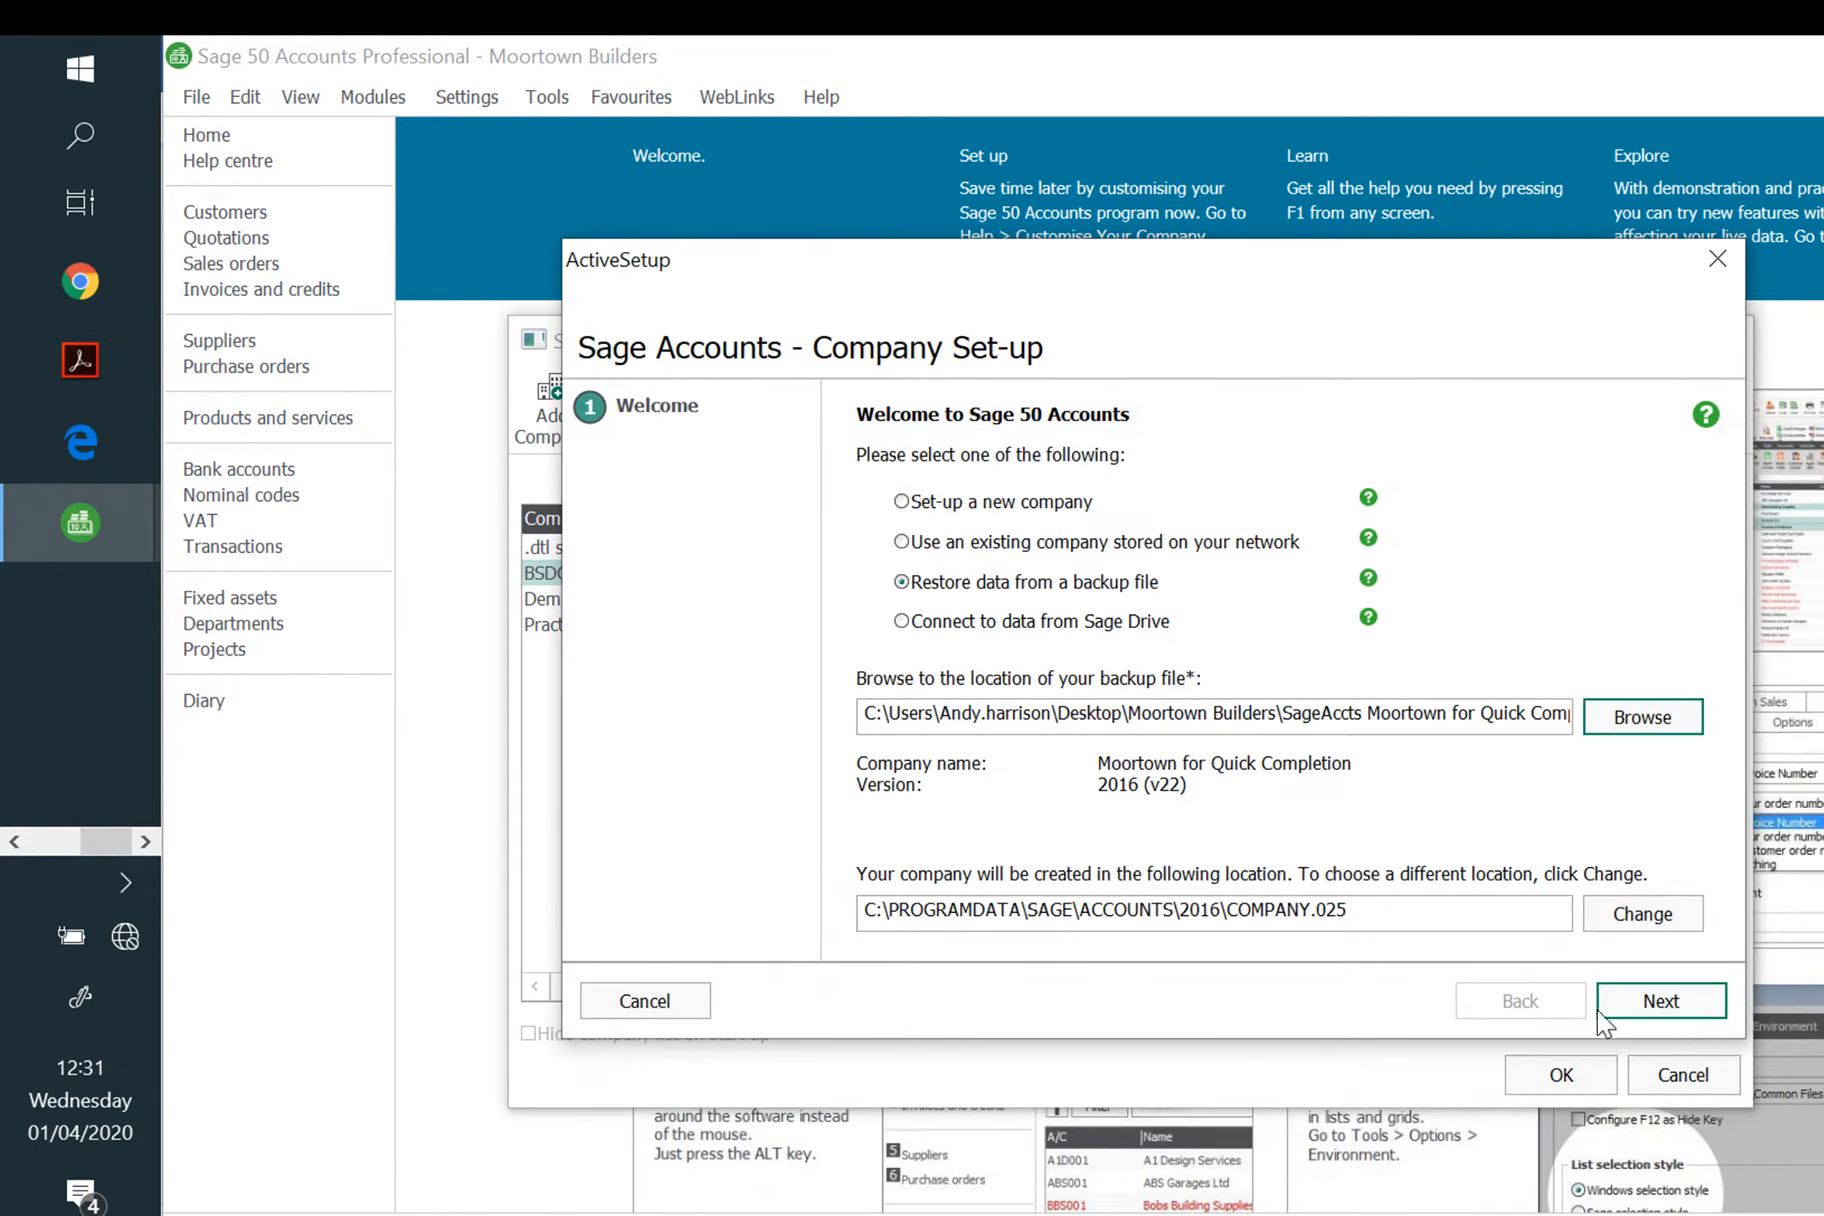
left_click(1660, 1001)
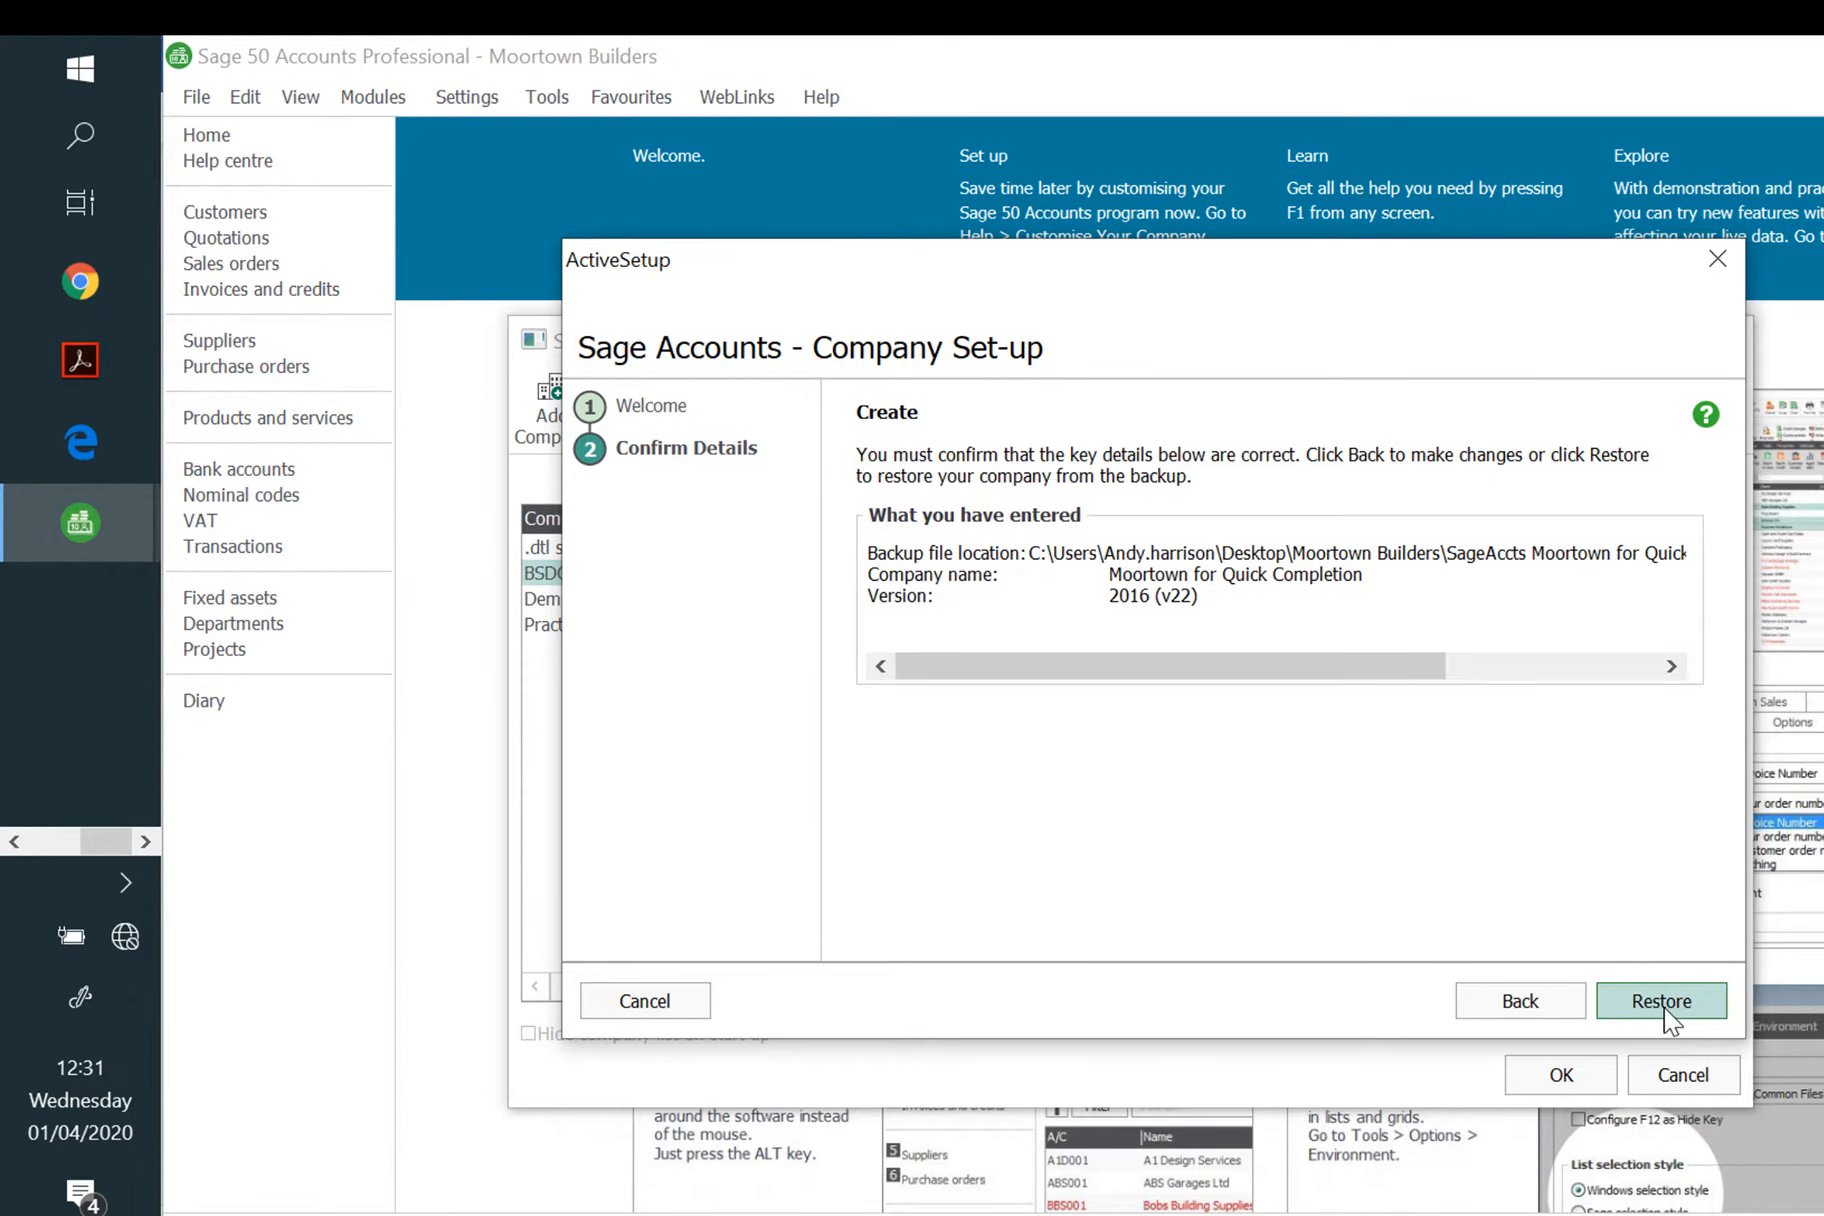
left_click(1664, 1003)
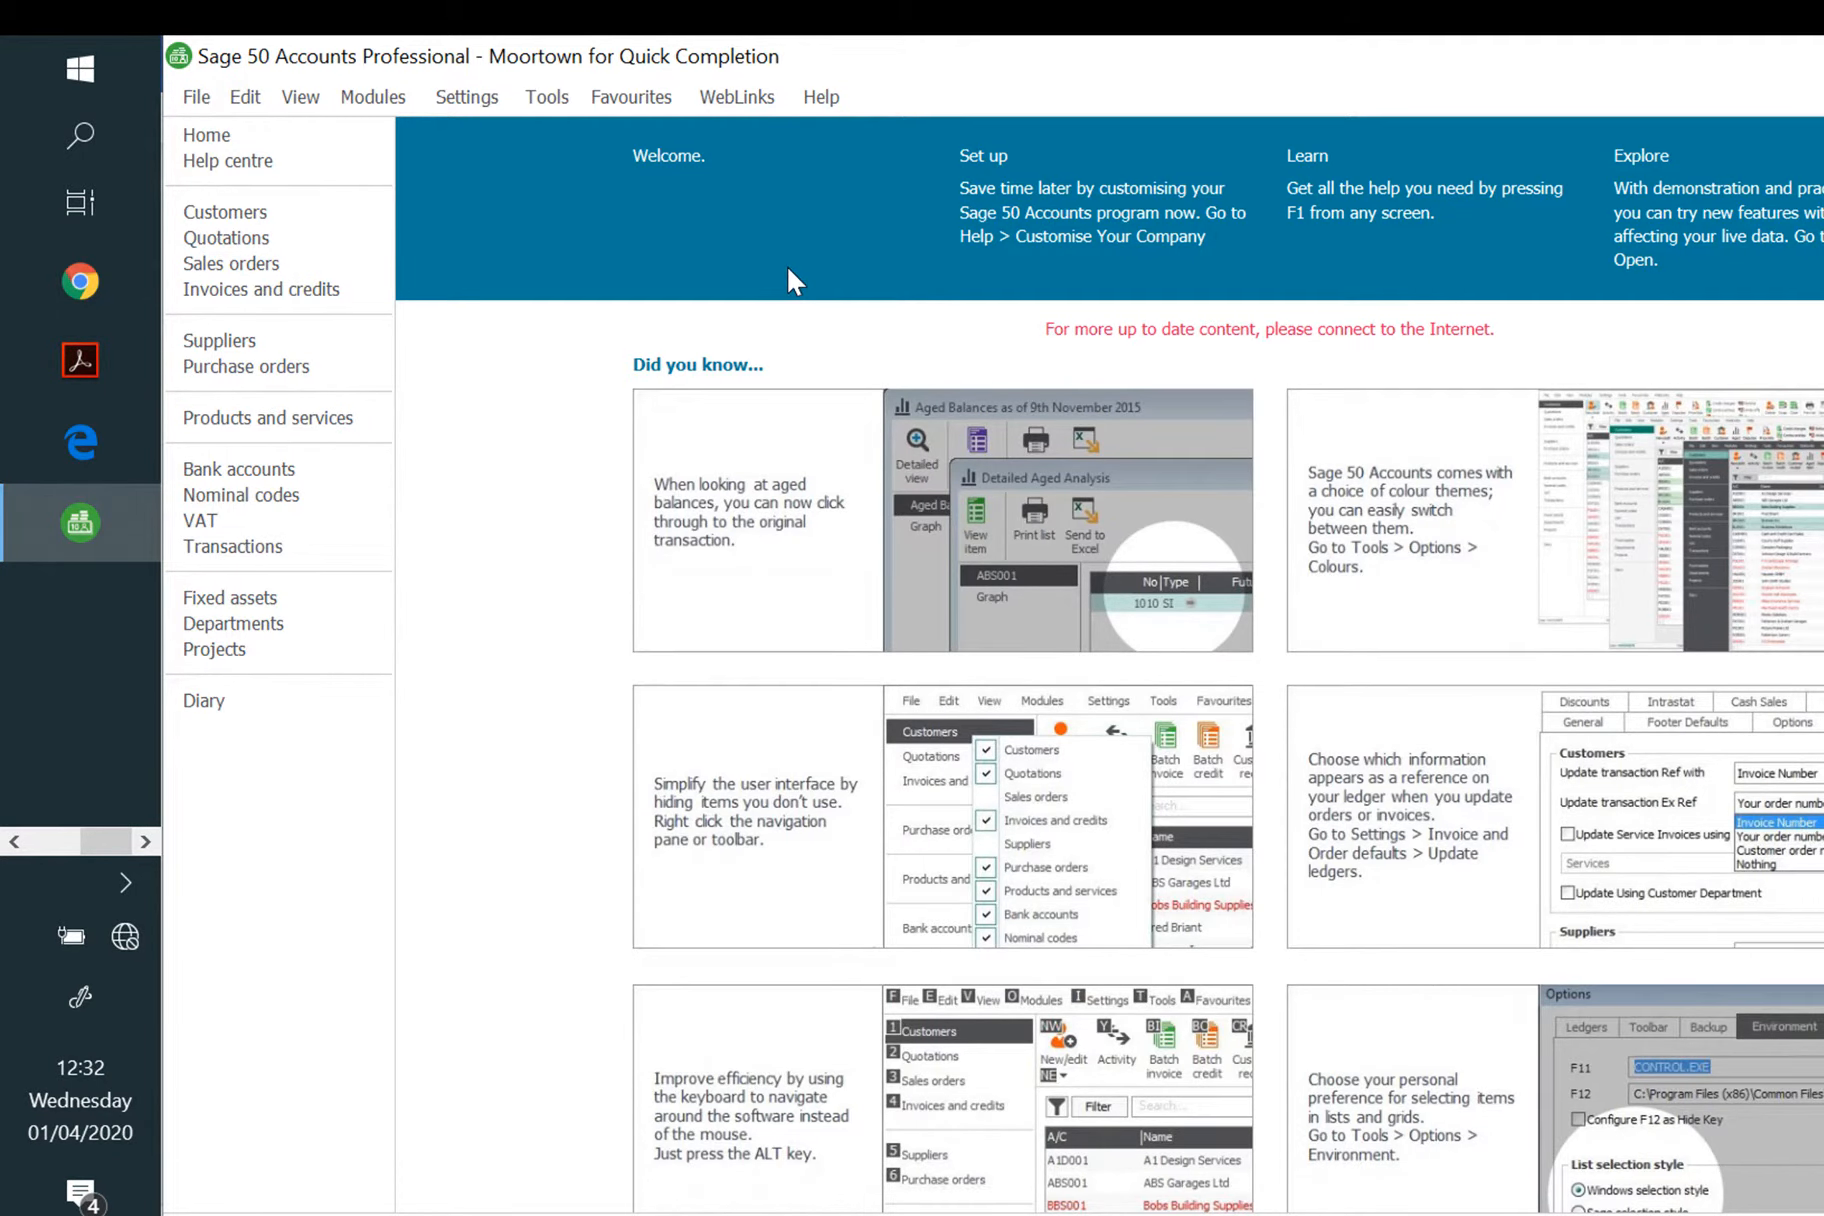
Step: Start the new customer wizard for Tye and Partners with account reference TYE001
left_click(218, 213)
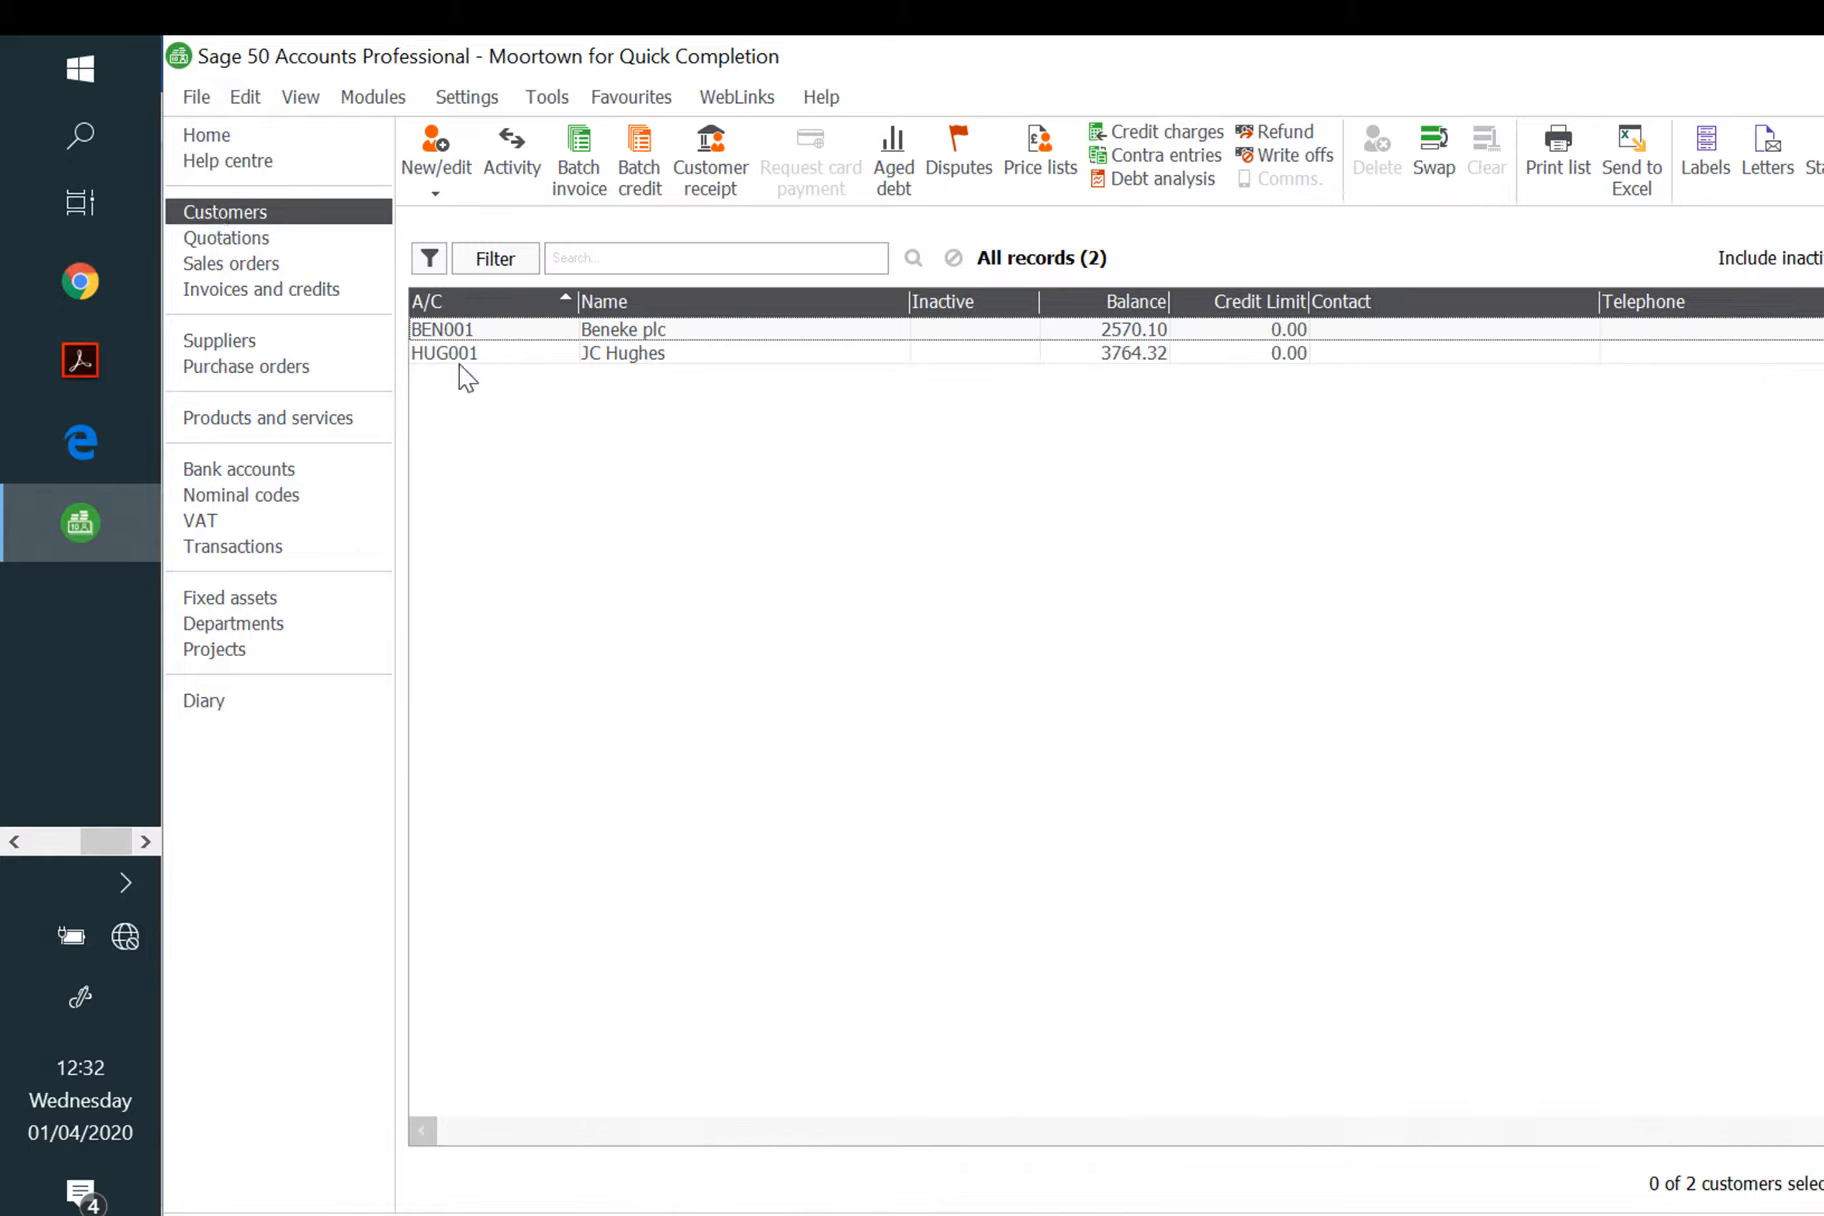
left_click(443, 185)
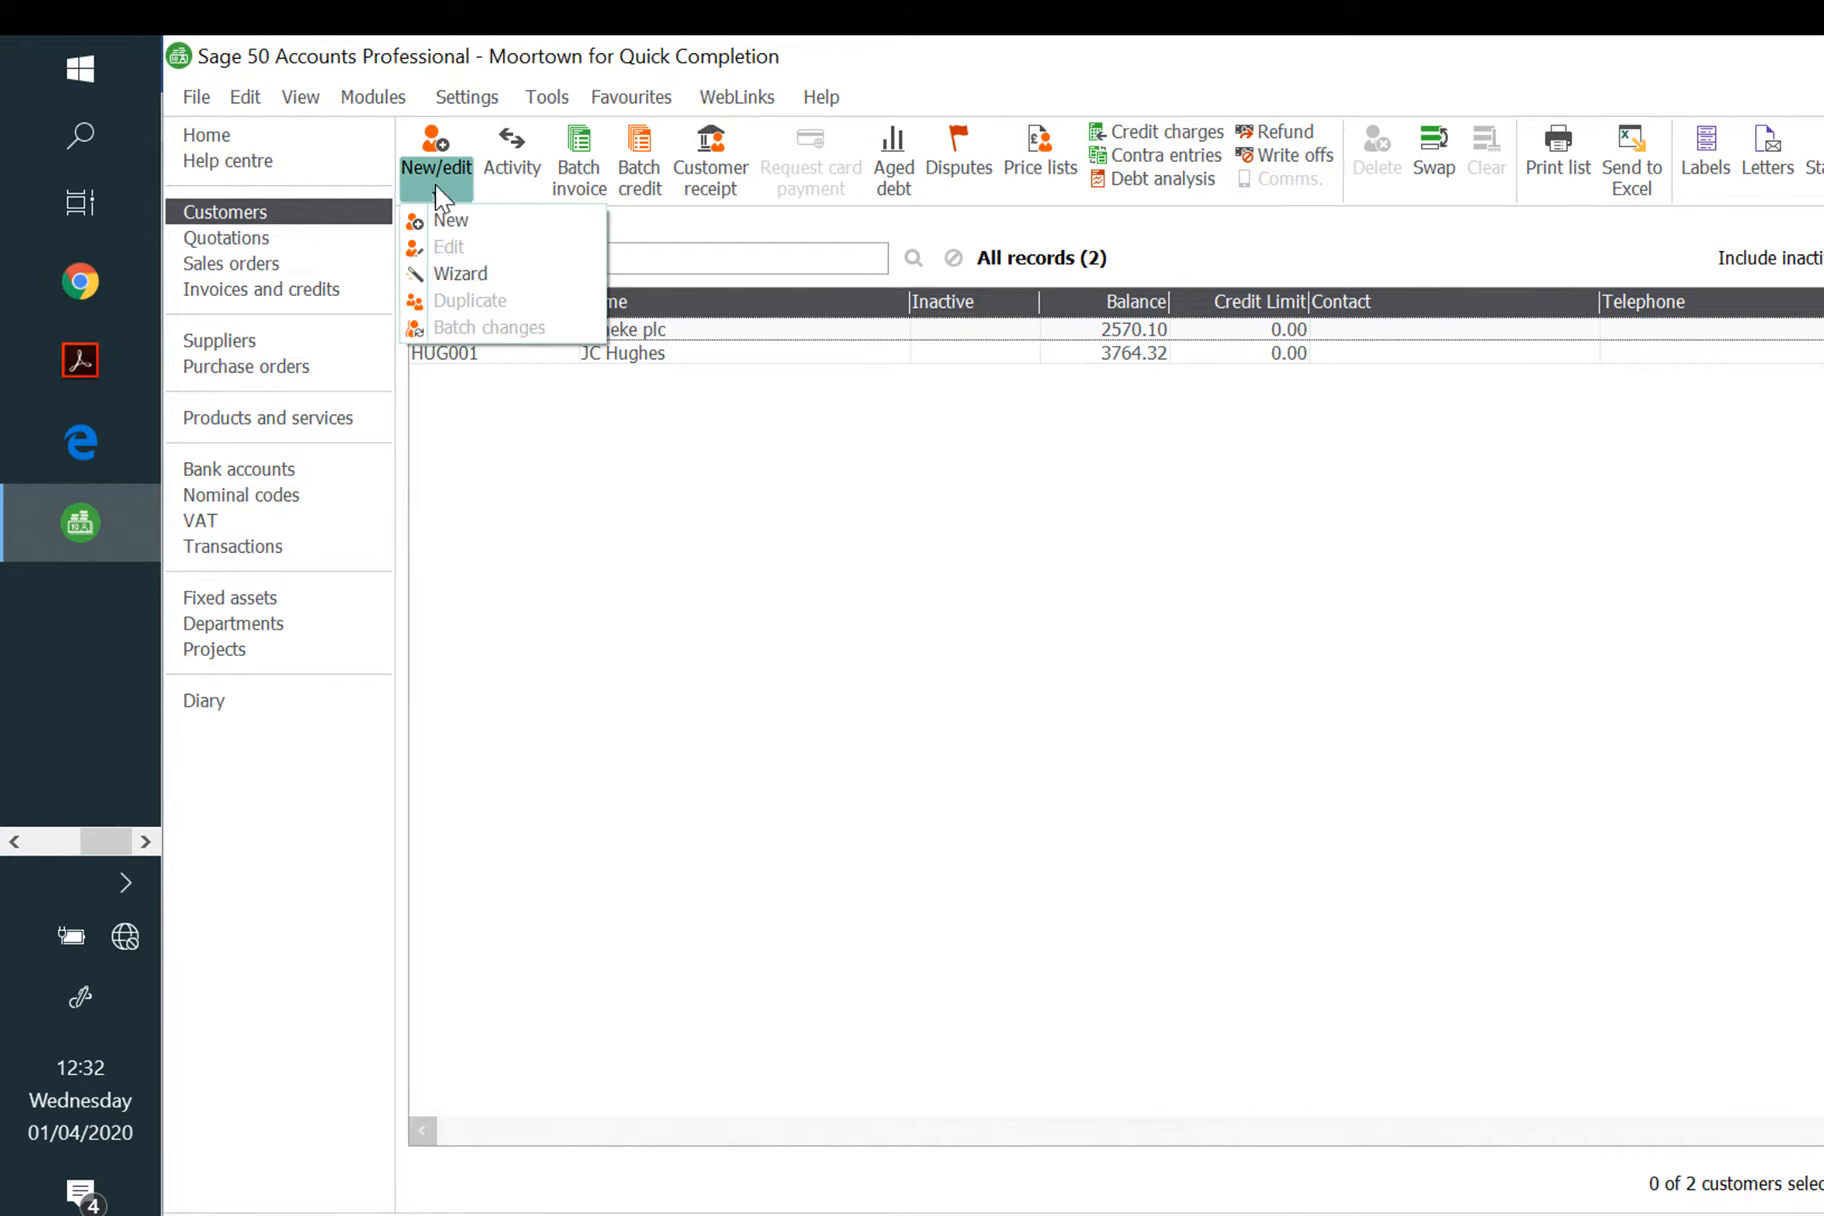
left_click(459, 276)
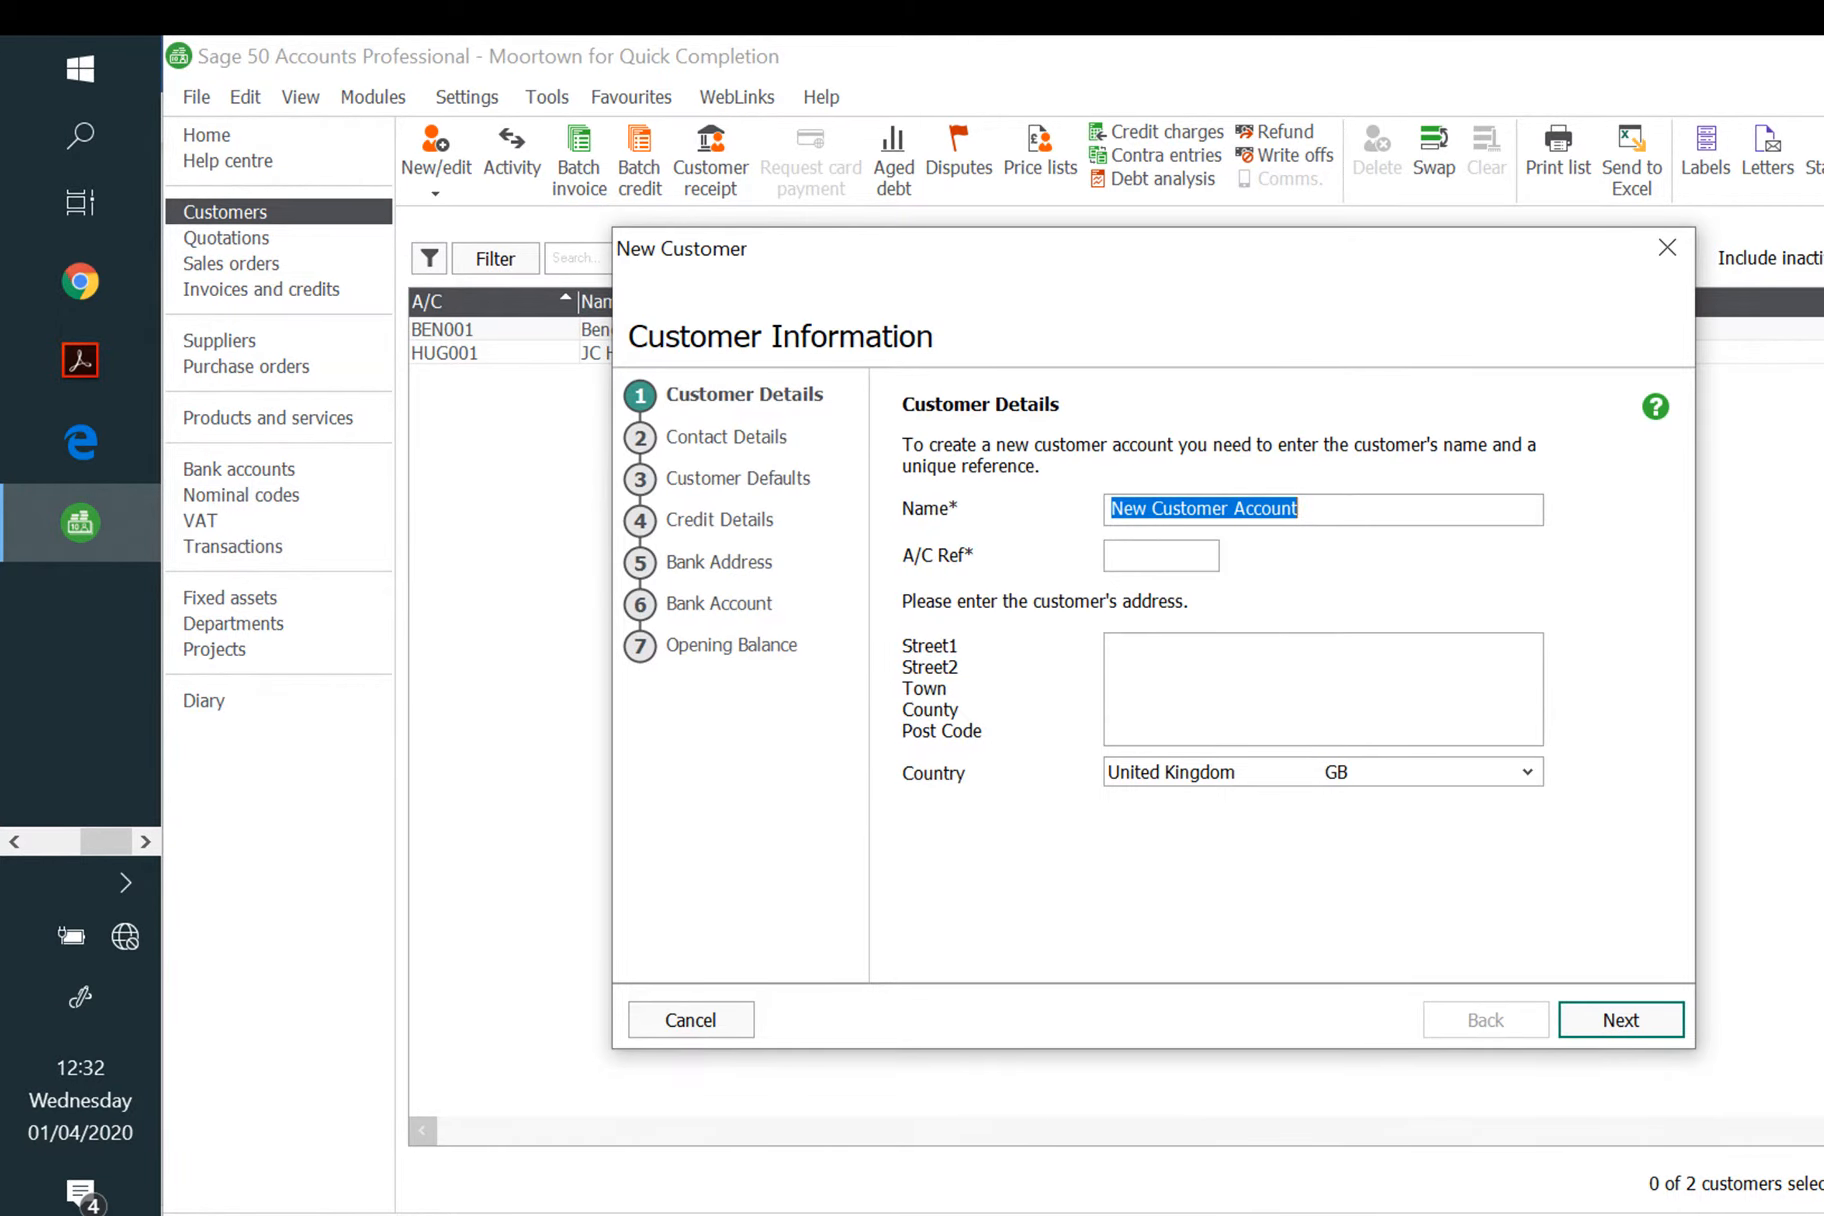
type("Tye a")
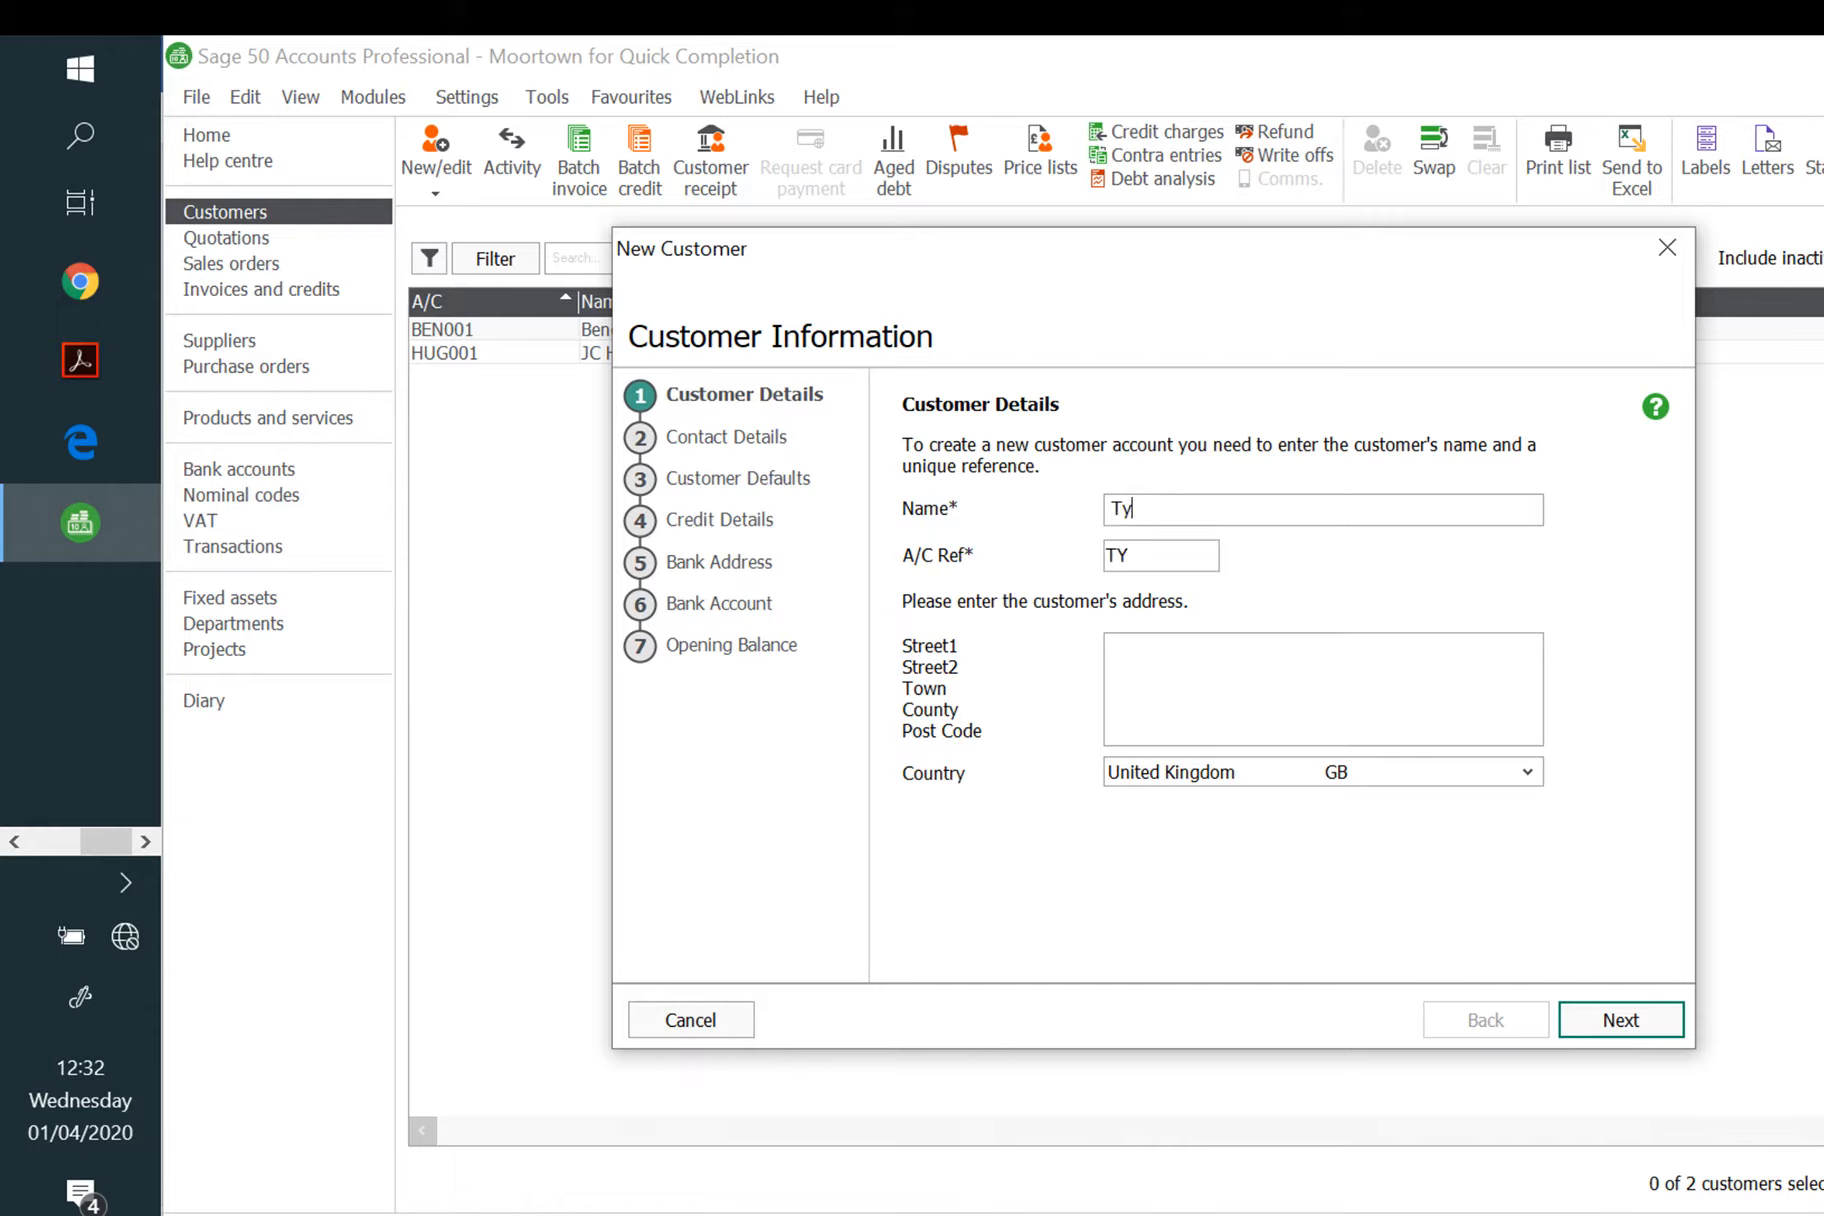
type("Partners")
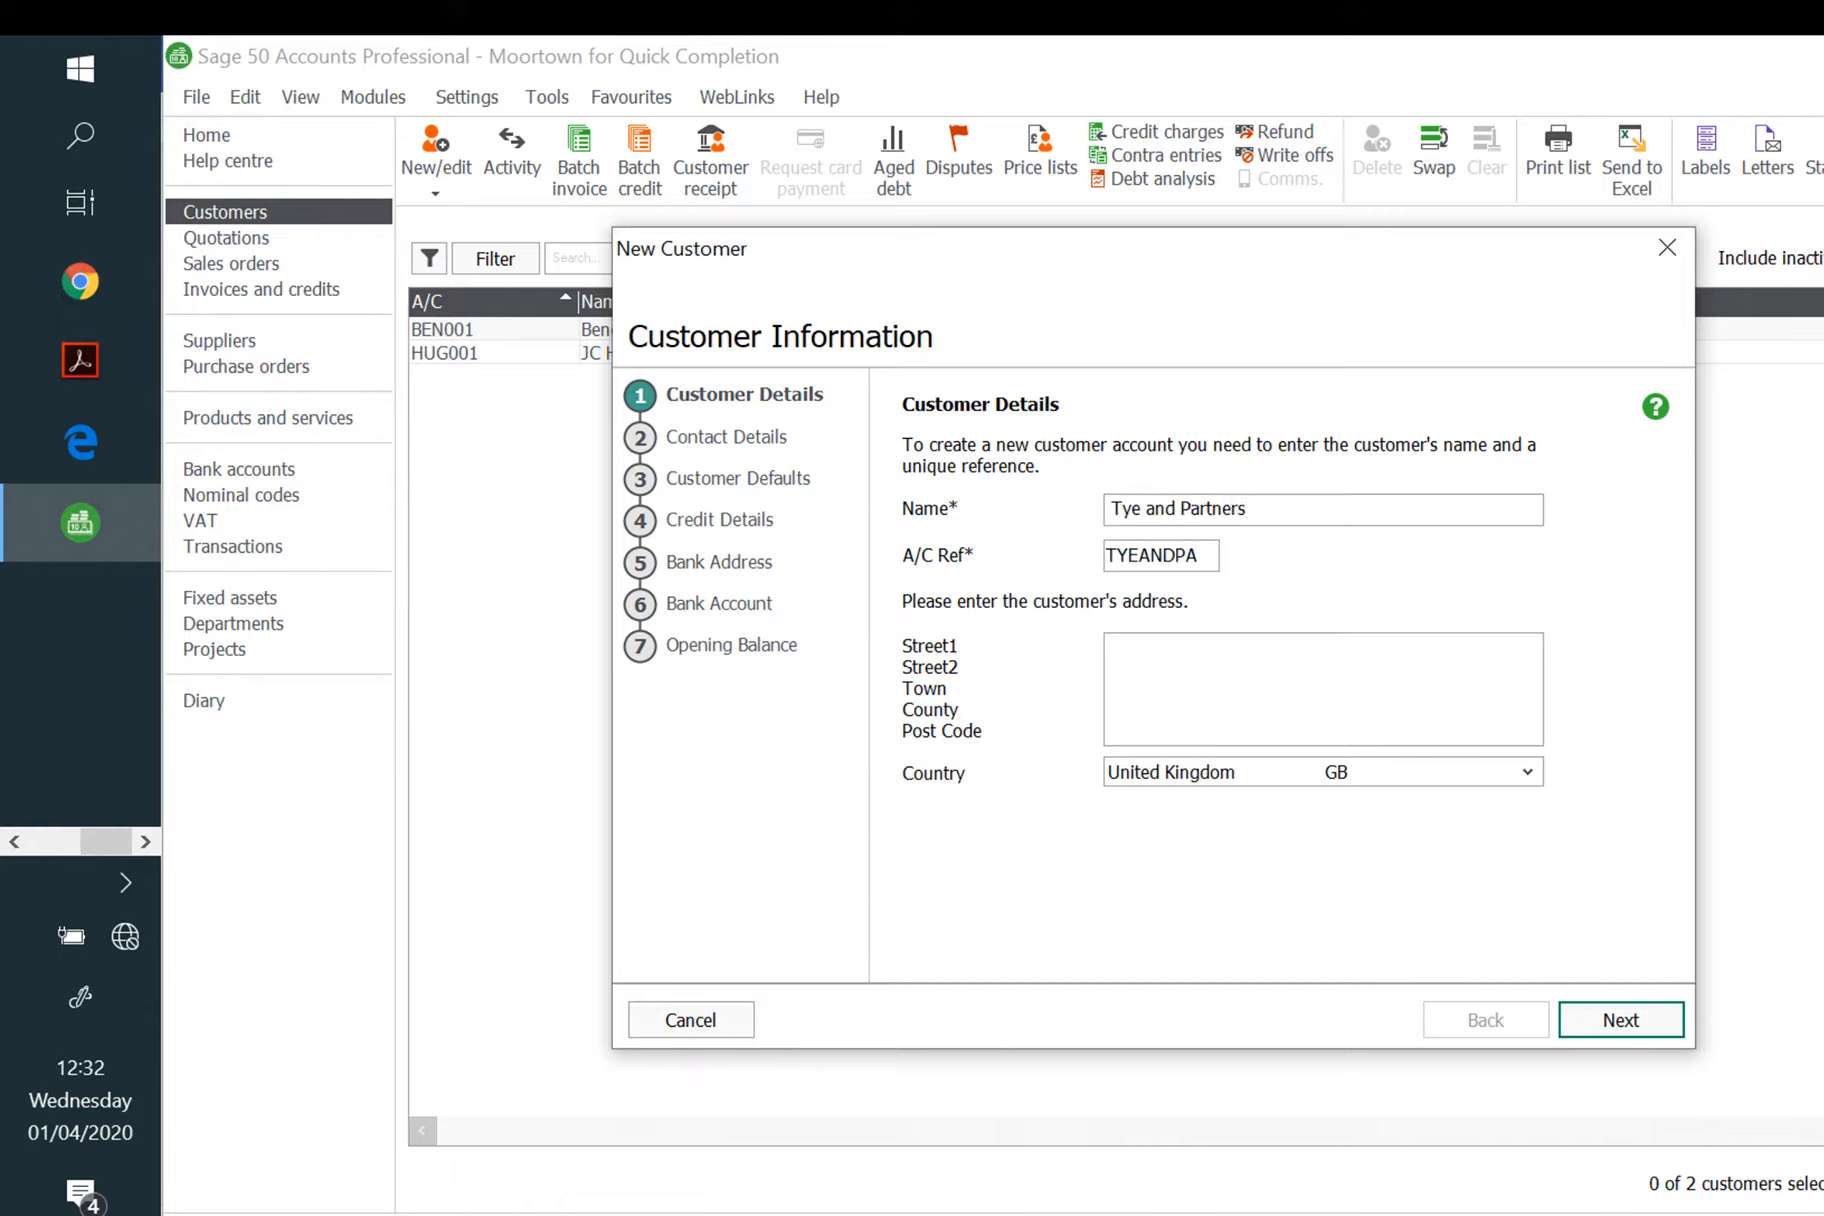
left_click_drag(1218, 561, 1070, 595)
type("TYE001")
left_click(1618, 1032)
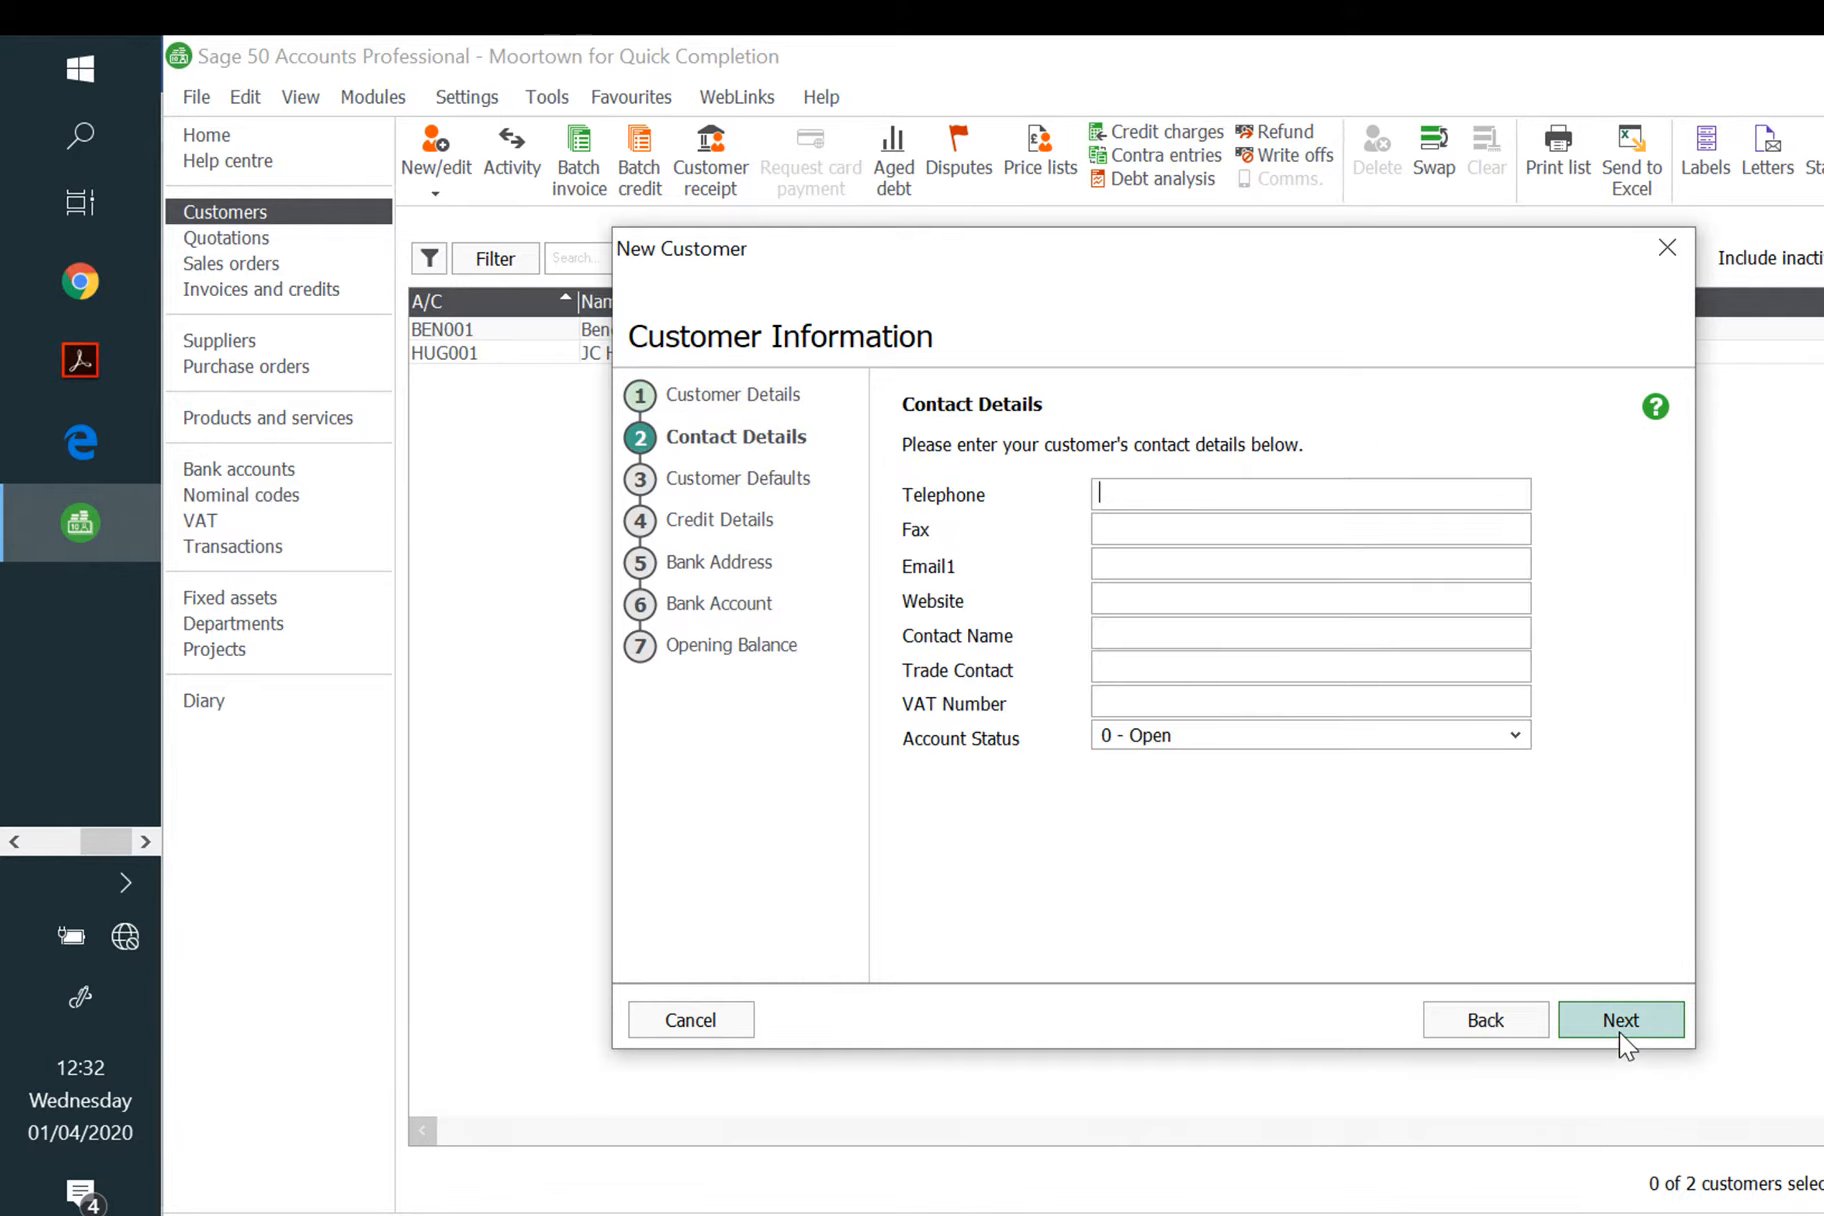
Step: Give the customer agreed 30-day credit terms with an account opened date of 01/05/2020
left_click(1620, 1031)
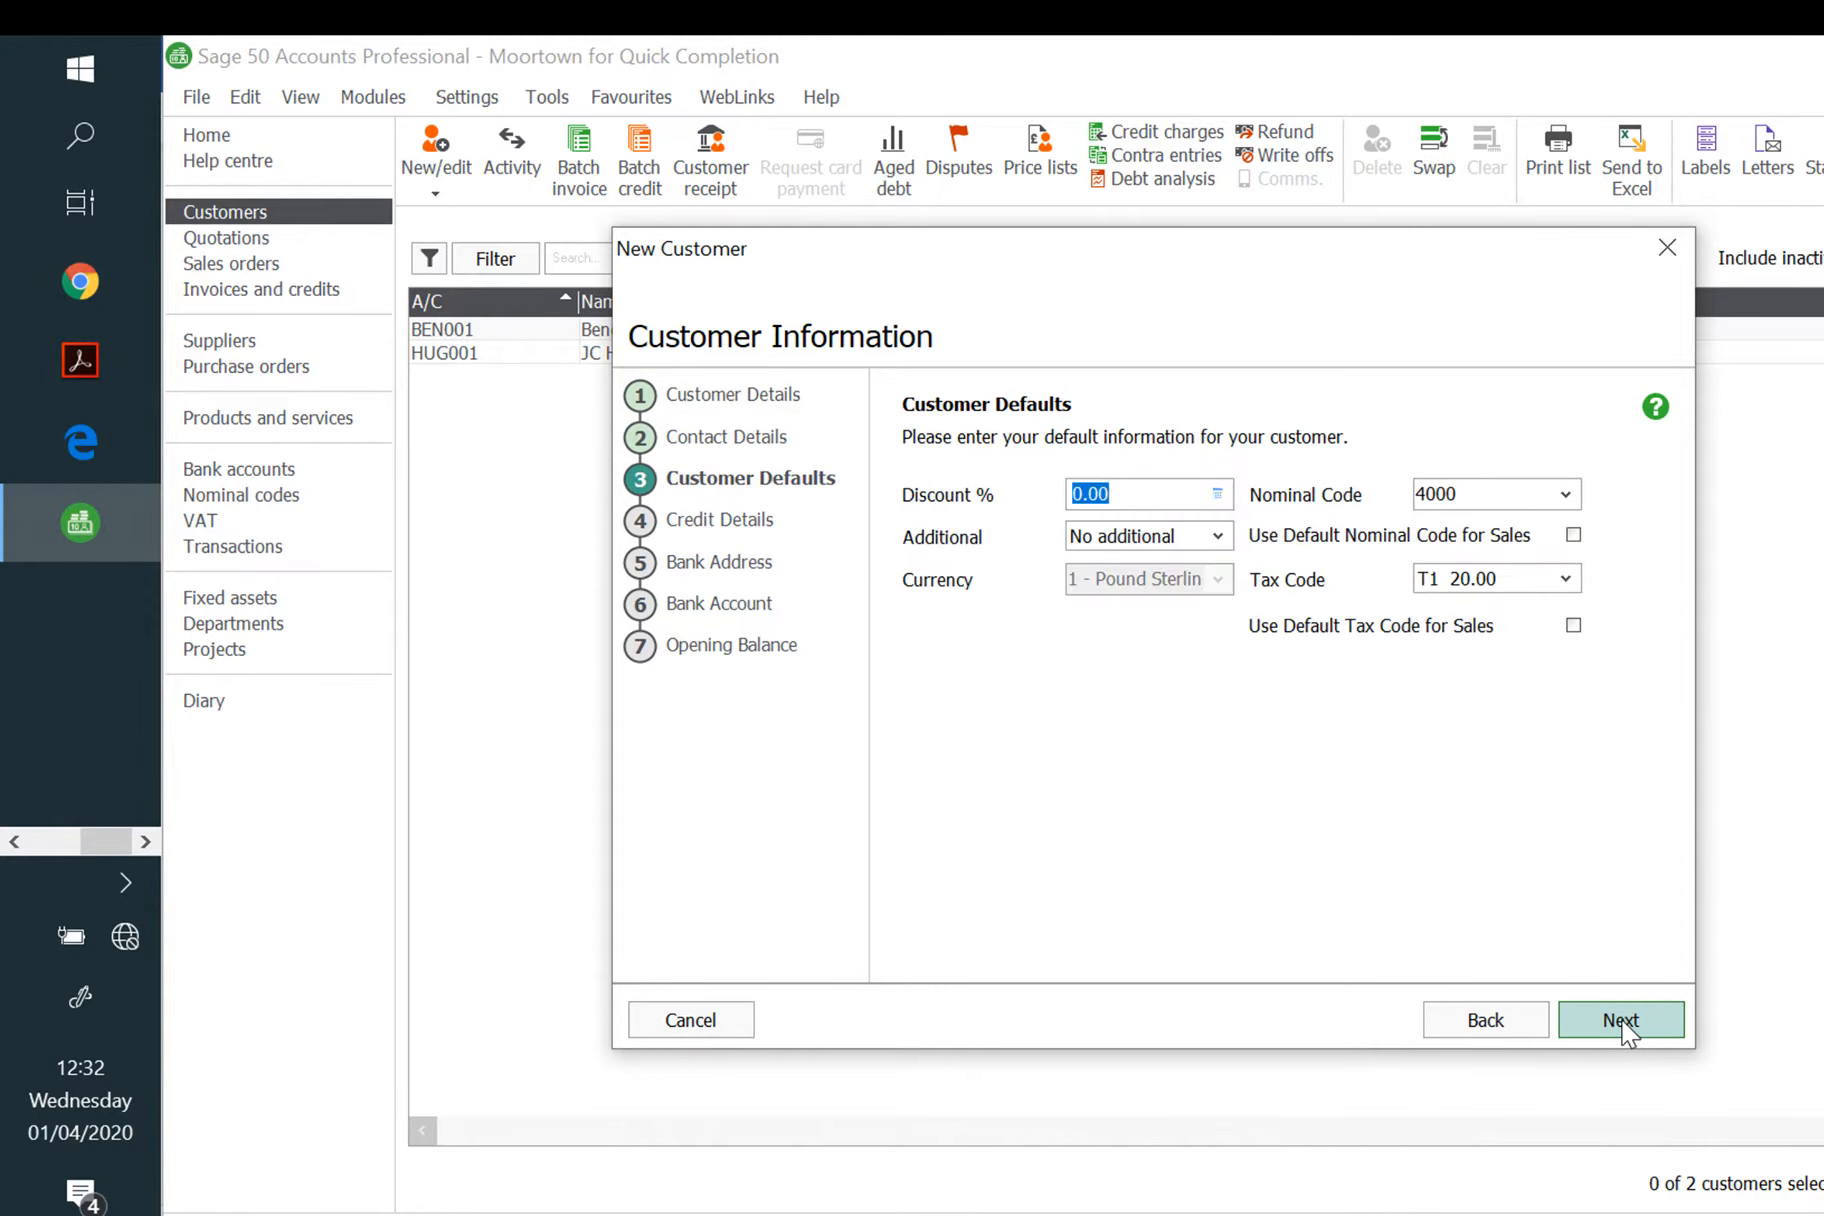
left_click(1623, 1028)
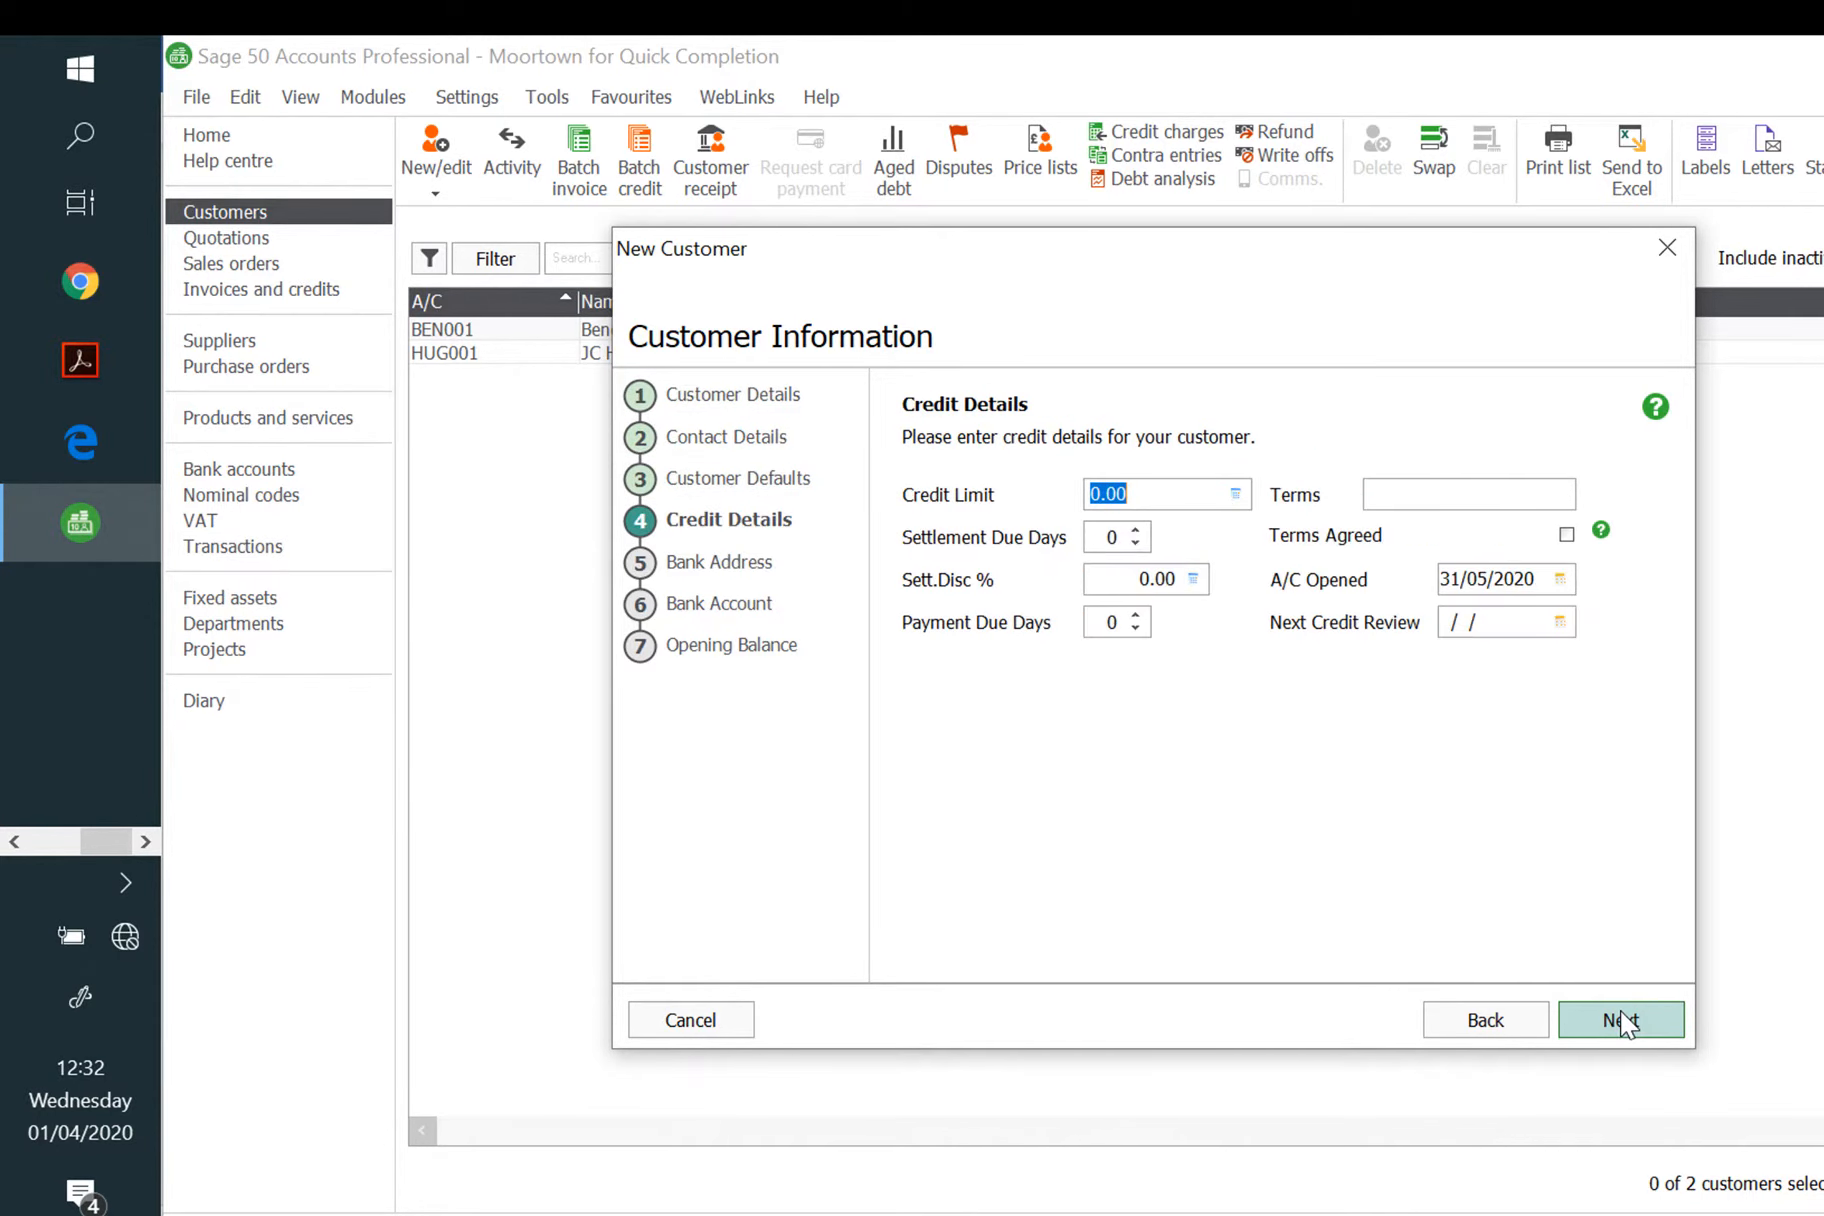
left_click(1567, 535)
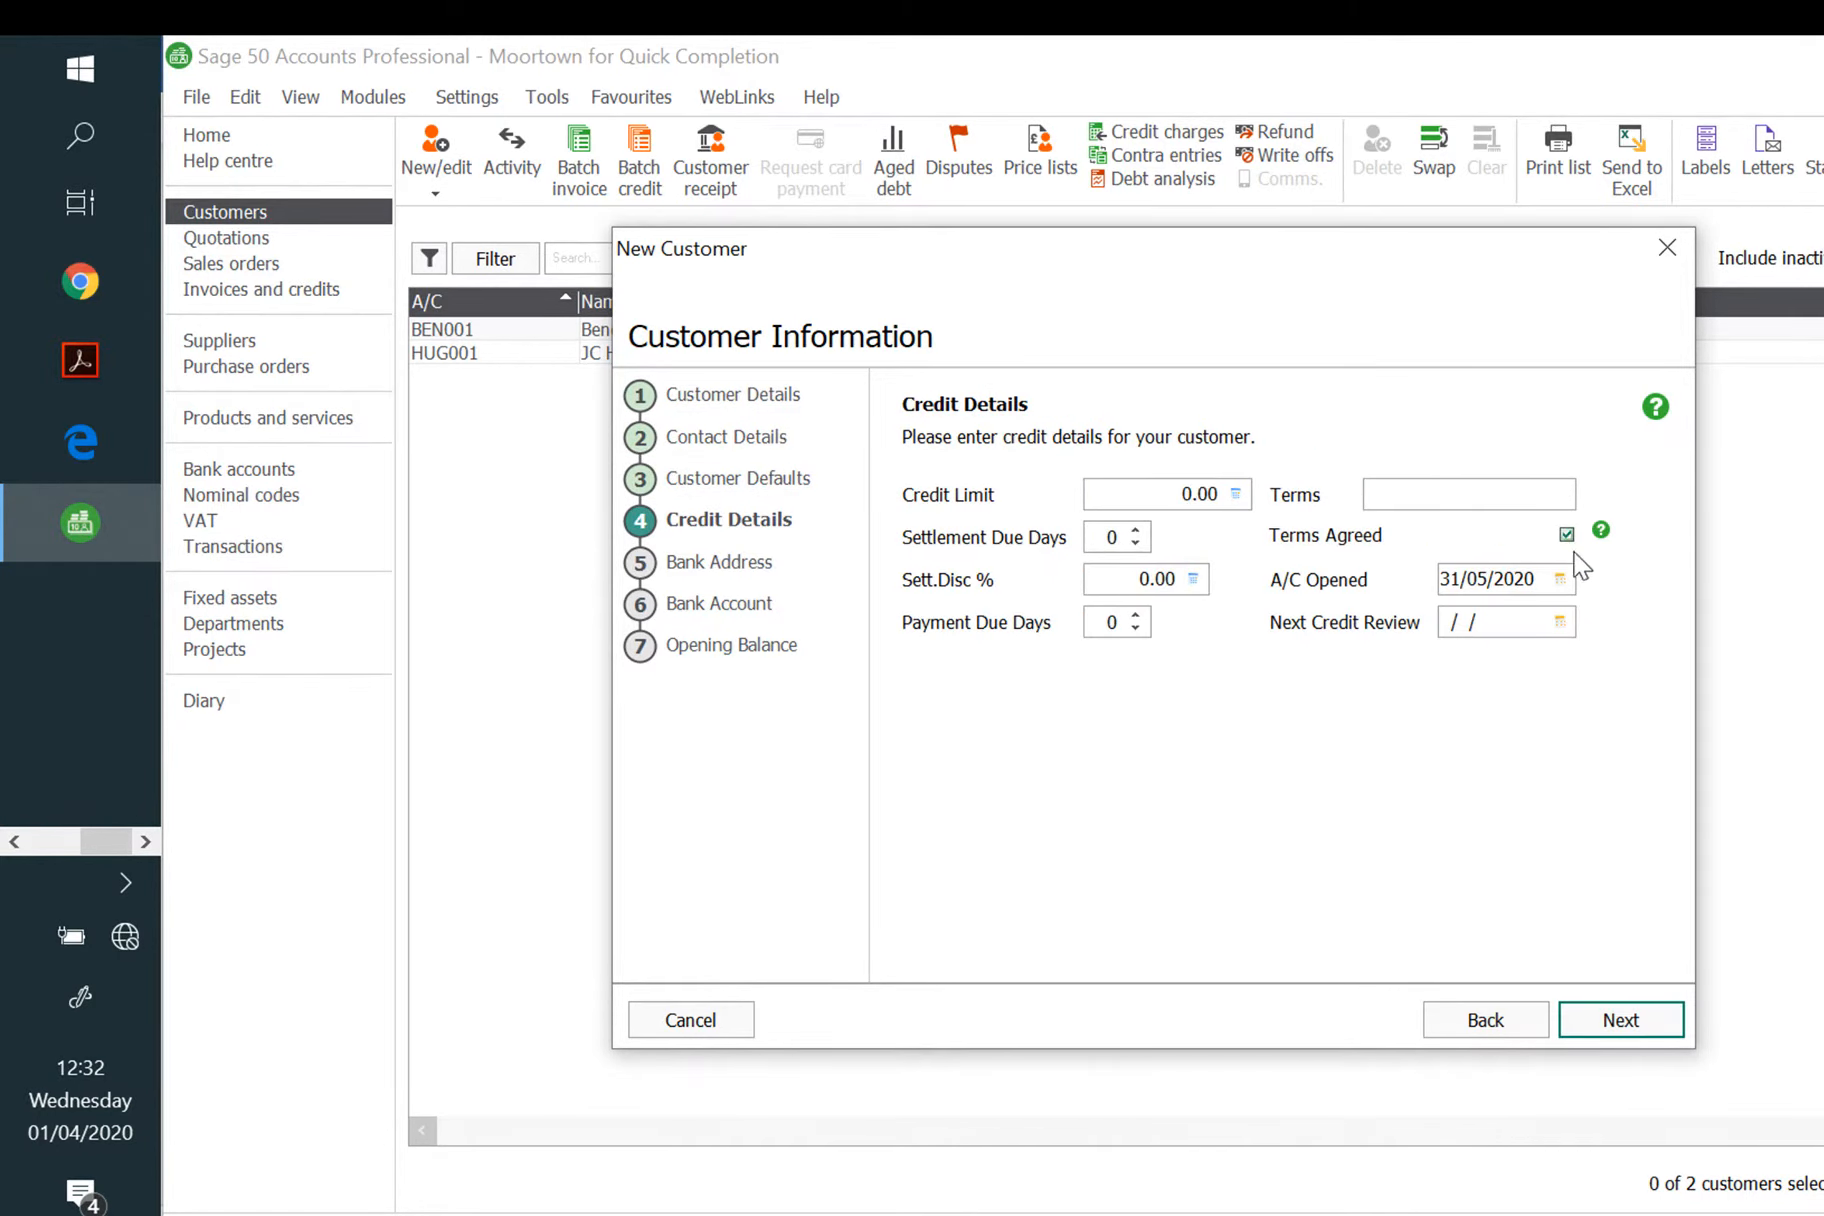
left_click(1560, 580)
left_click(1600, 658)
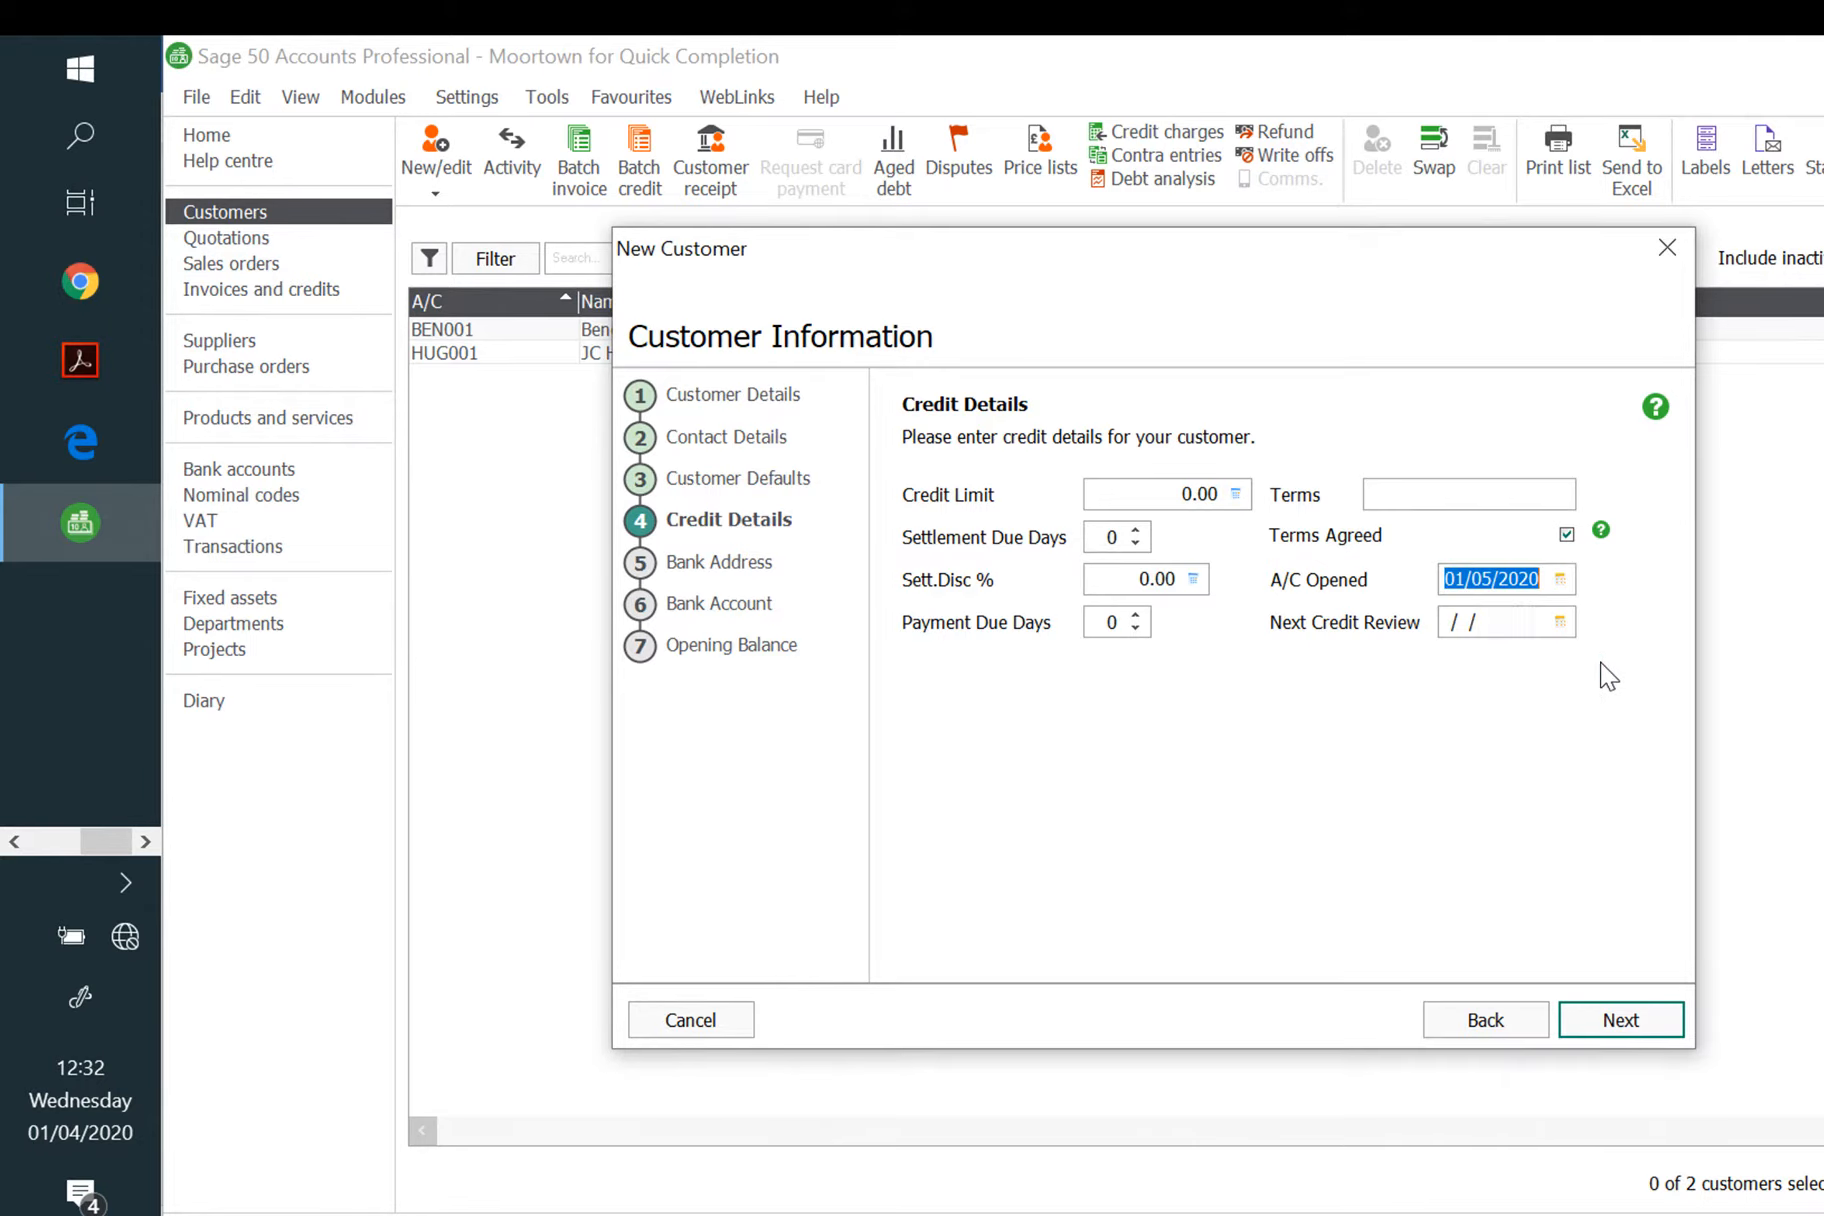
left_click(1410, 494)
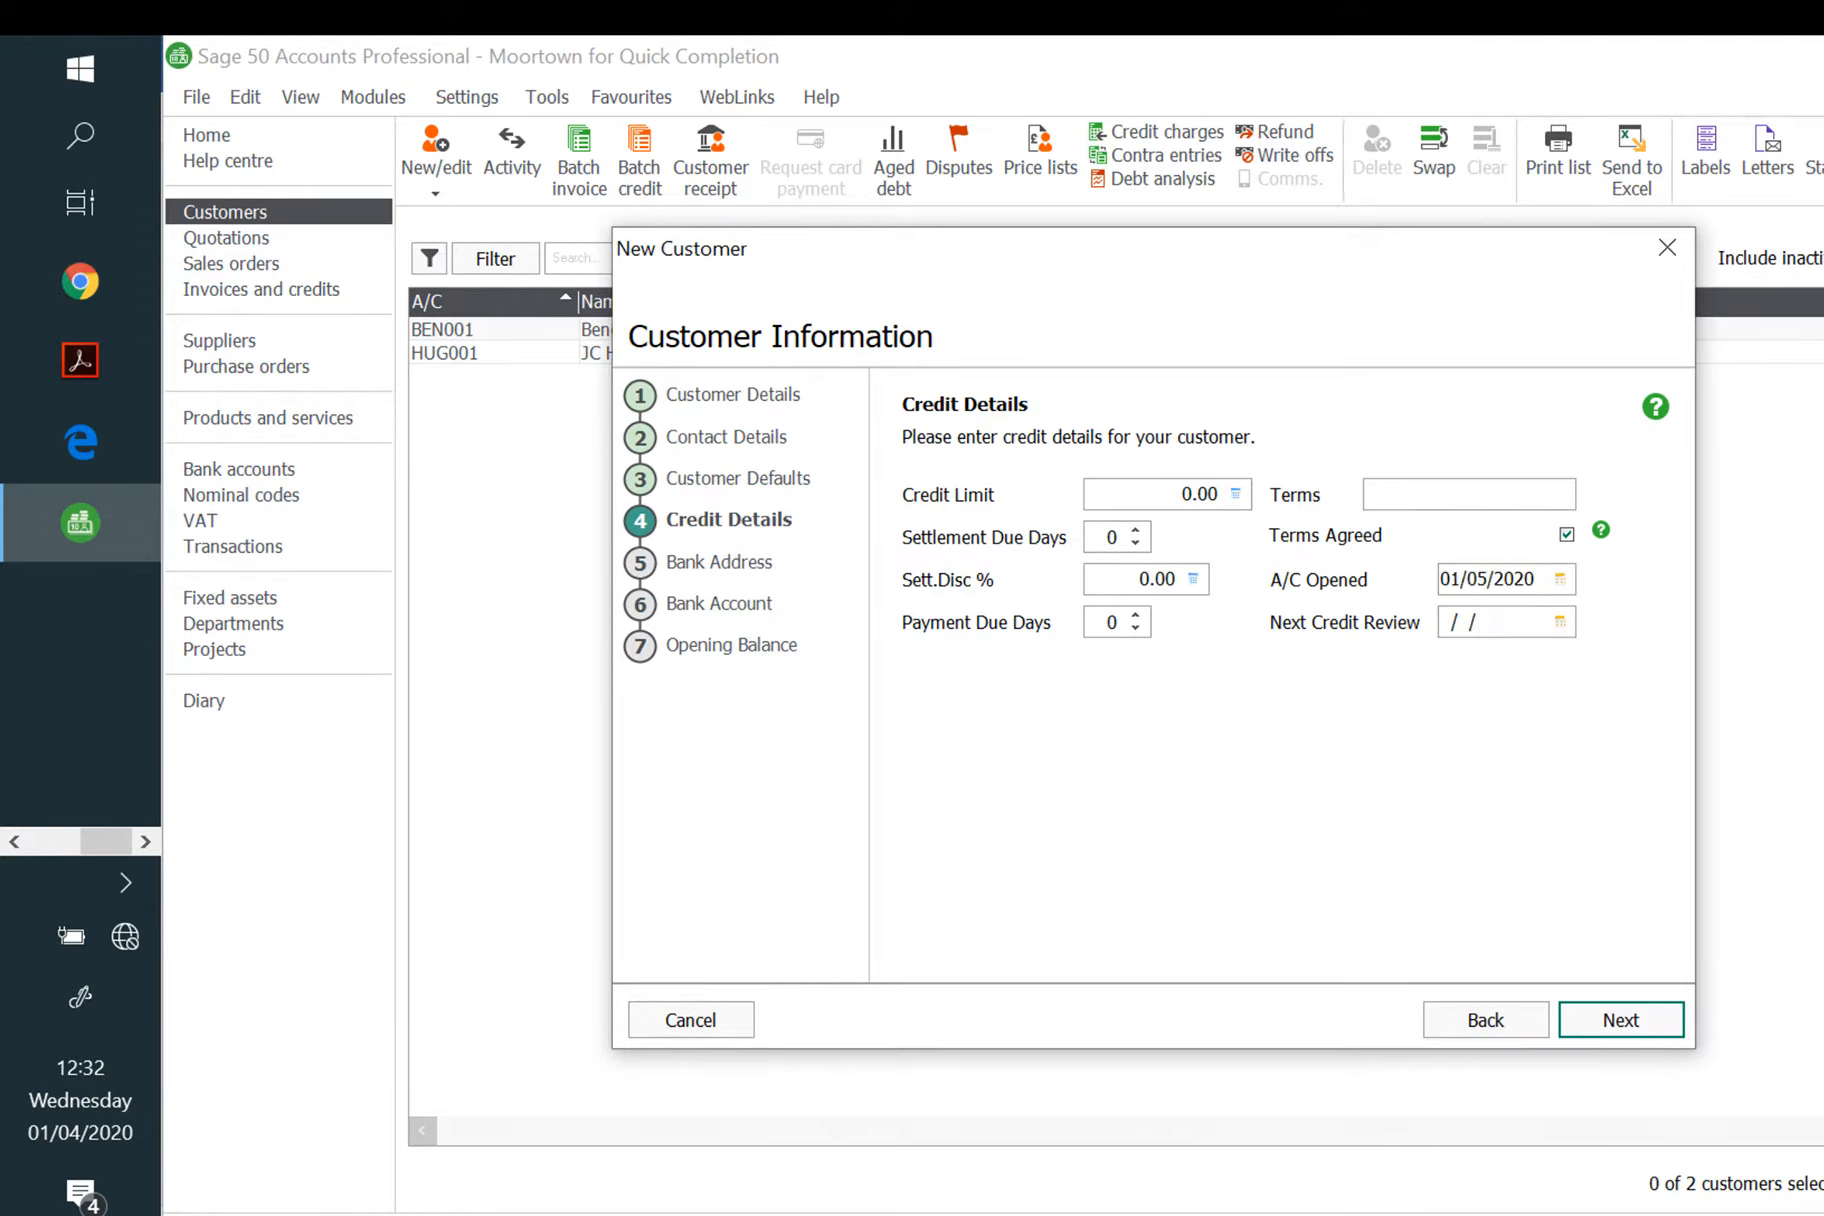
type("30 Days")
left_click(1092, 622)
type("3")
left_click(1600, 1020)
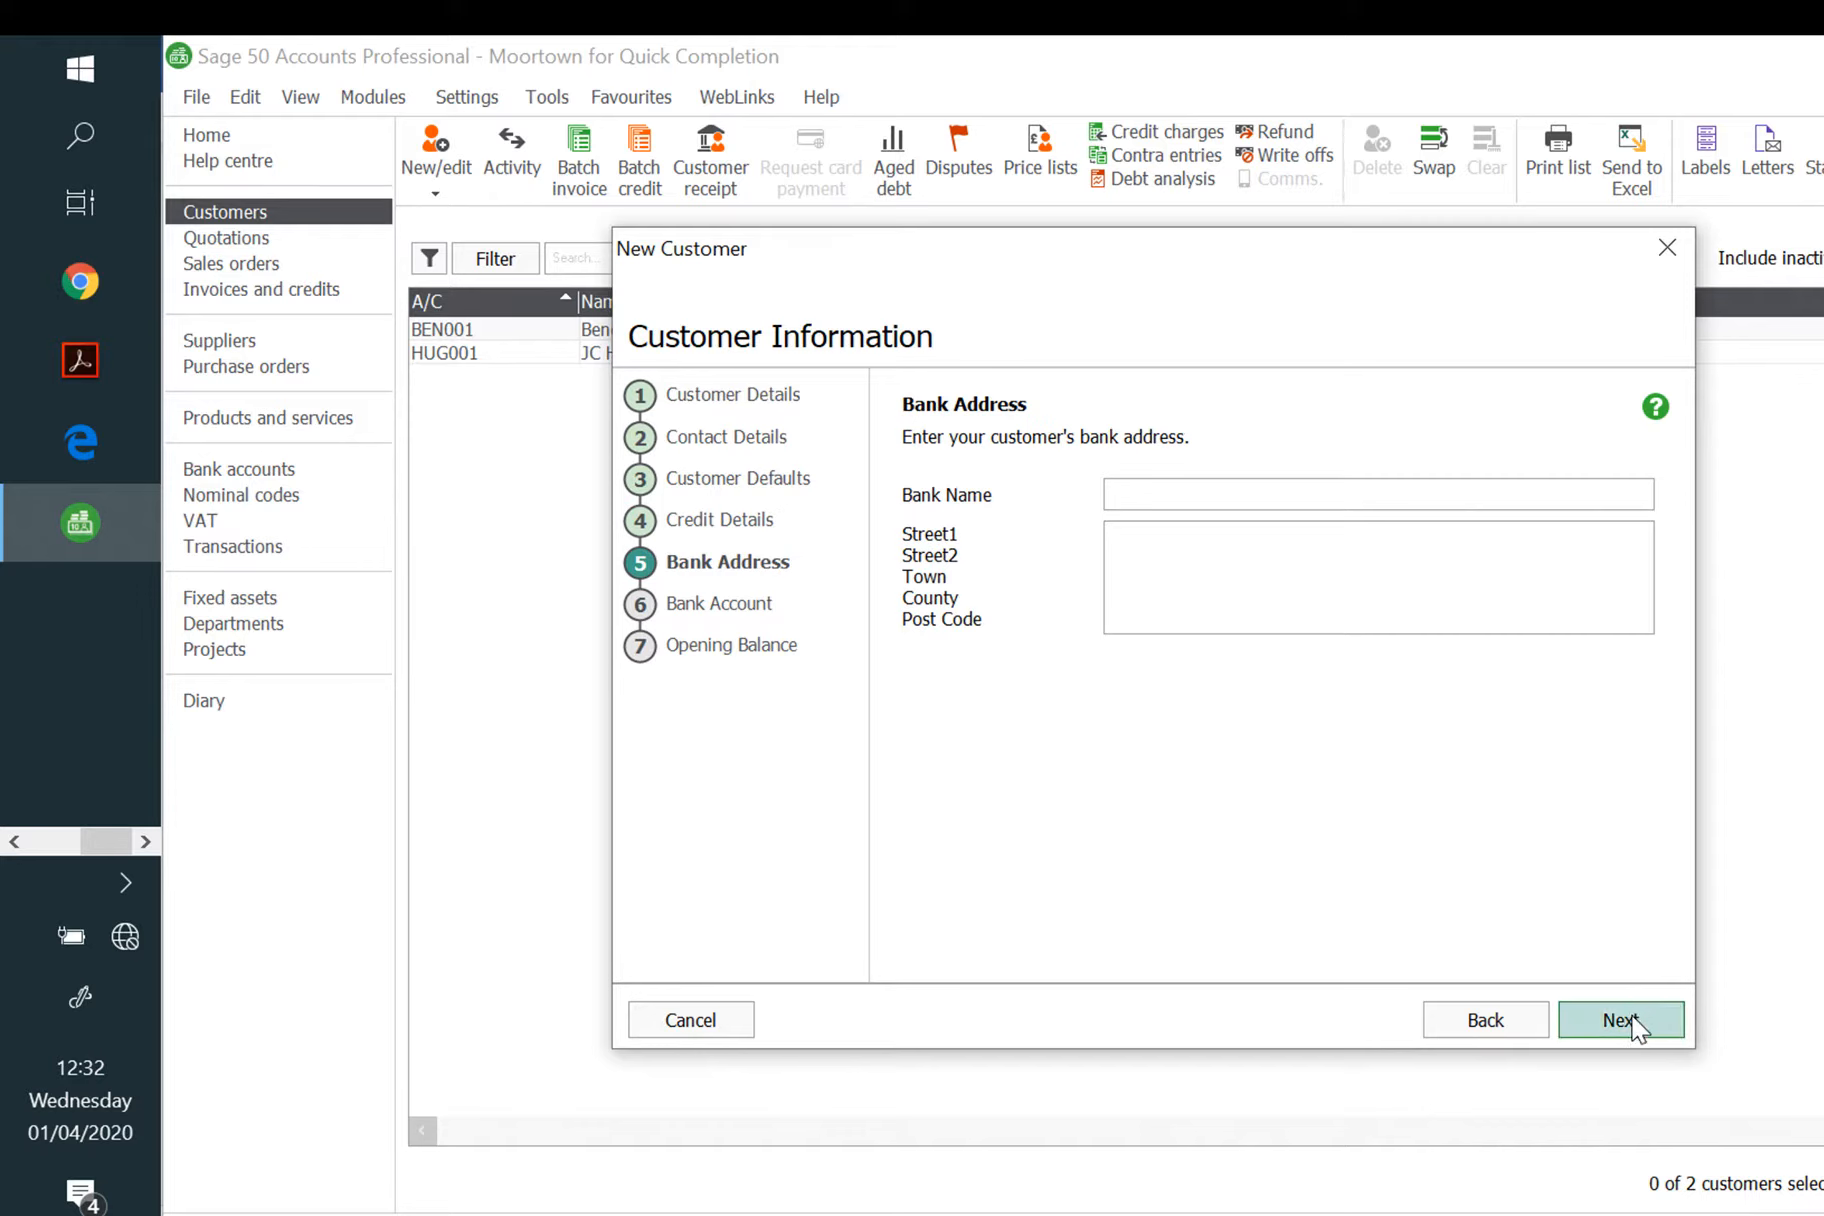
Step: Post a 1892.15 opening balance dated 01/05/2020 as one value and create the customer
left_click(1632, 1022)
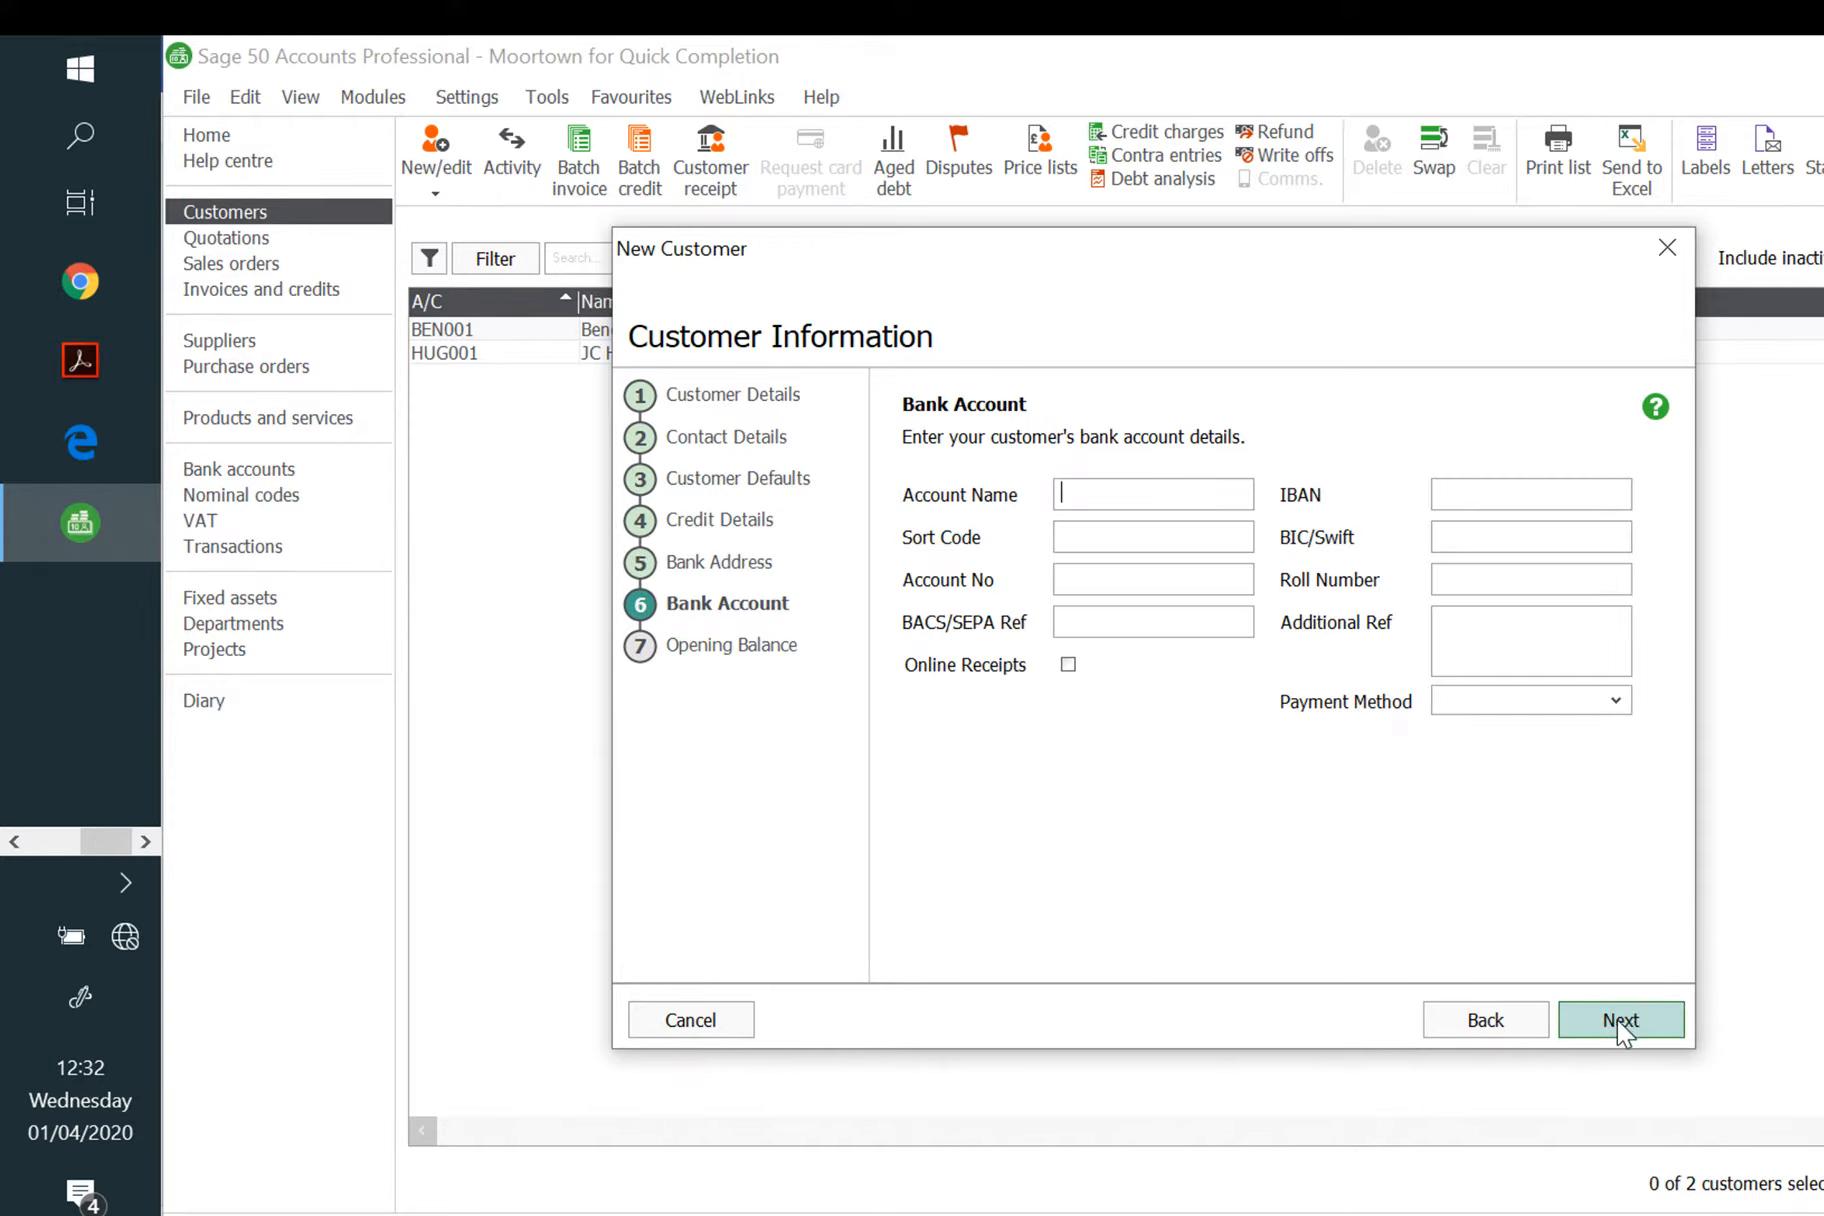
left_click(1617, 1020)
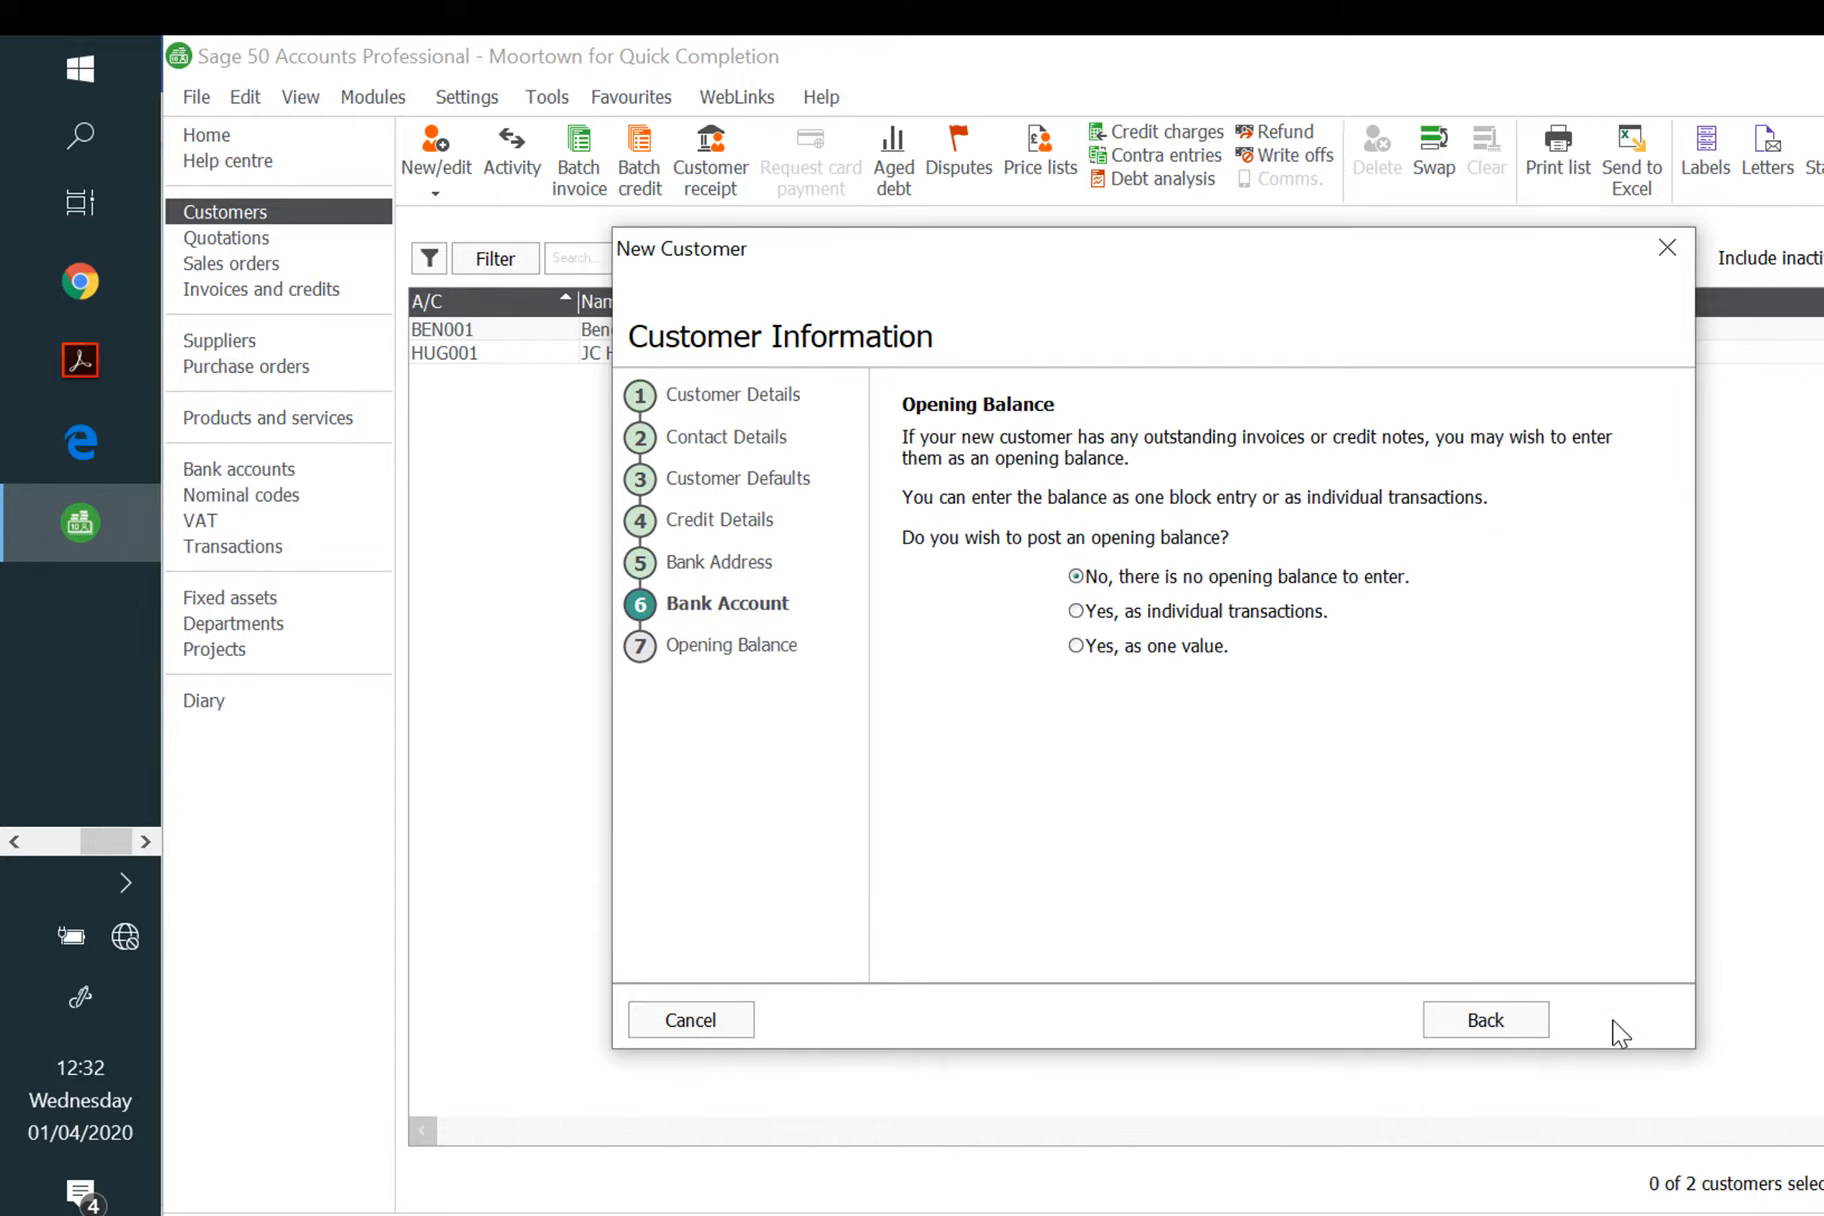
left_click(1181, 662)
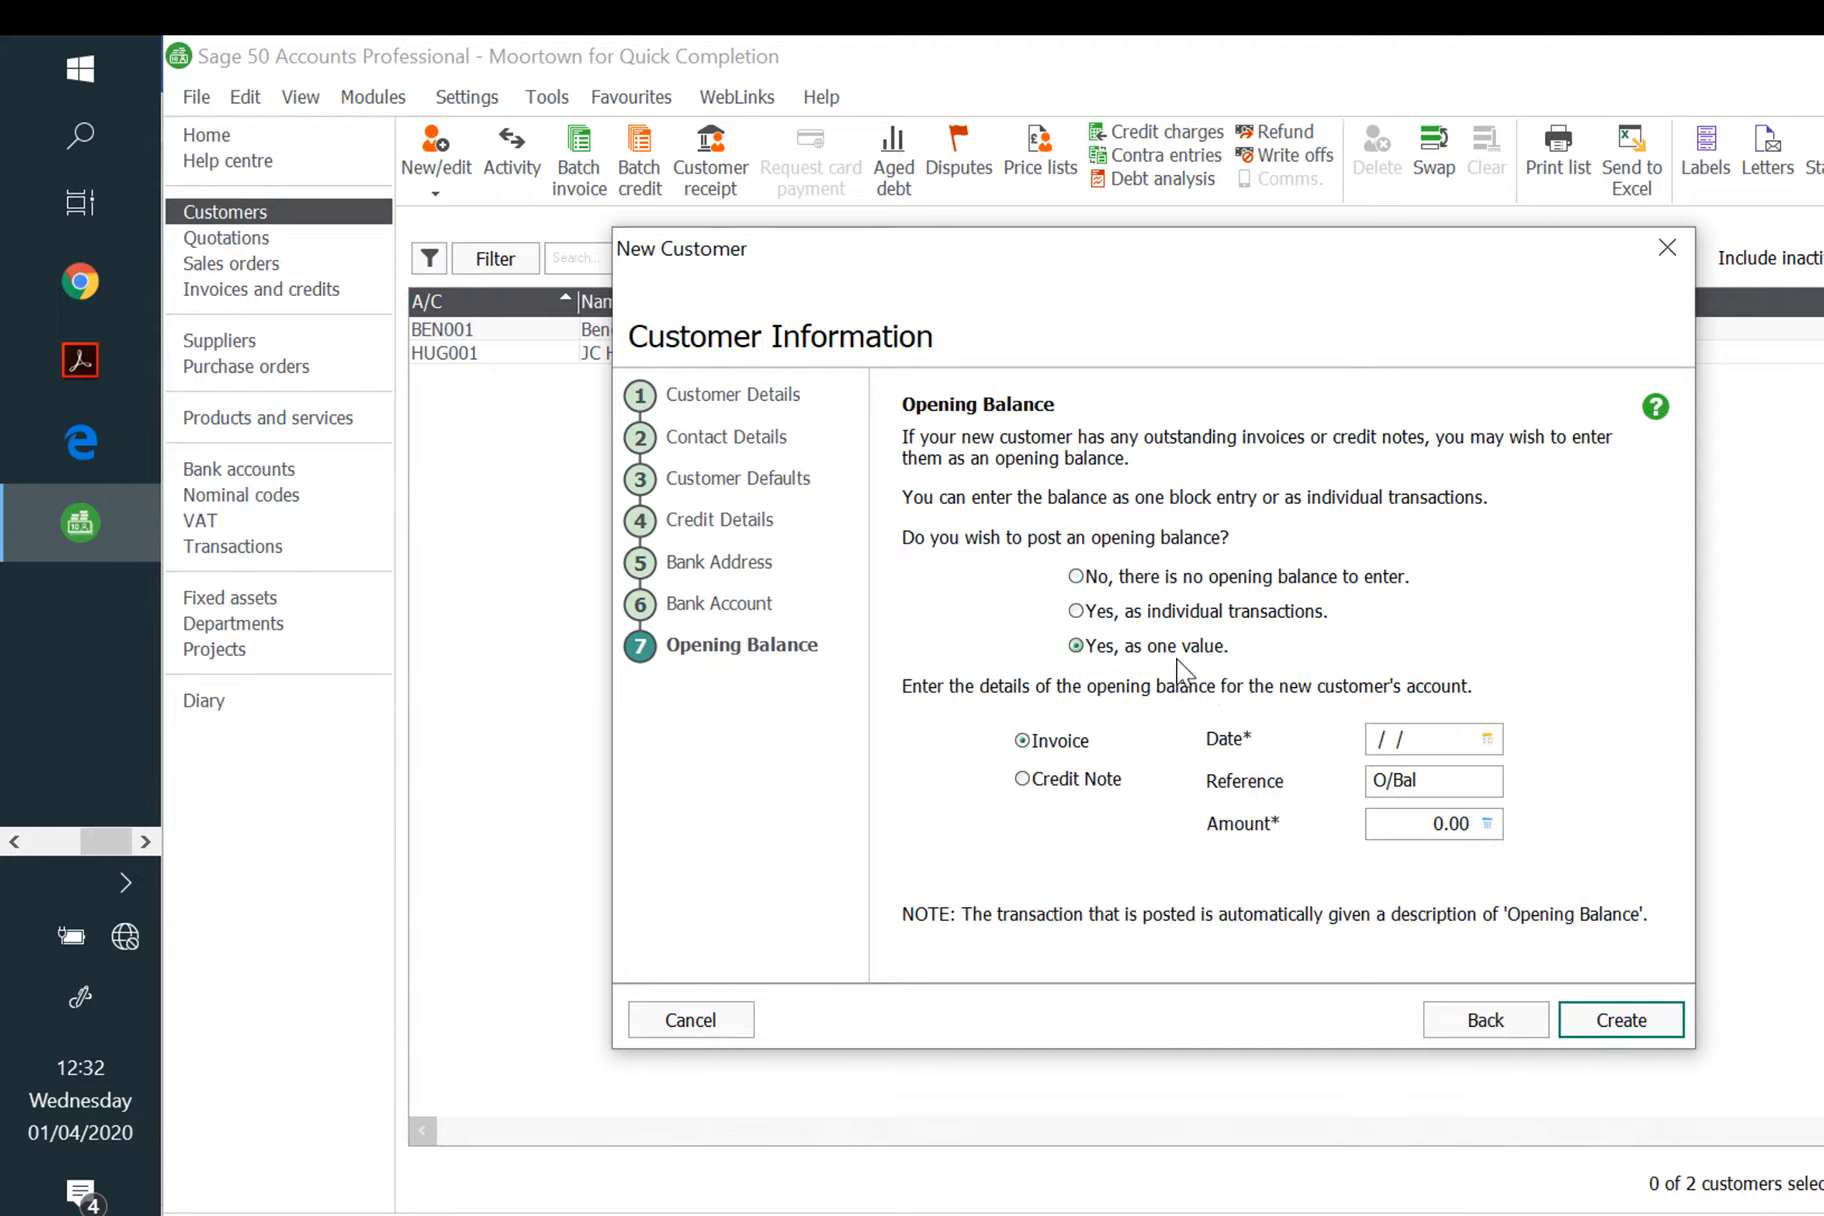
left_click(1487, 739)
left_click(1529, 818)
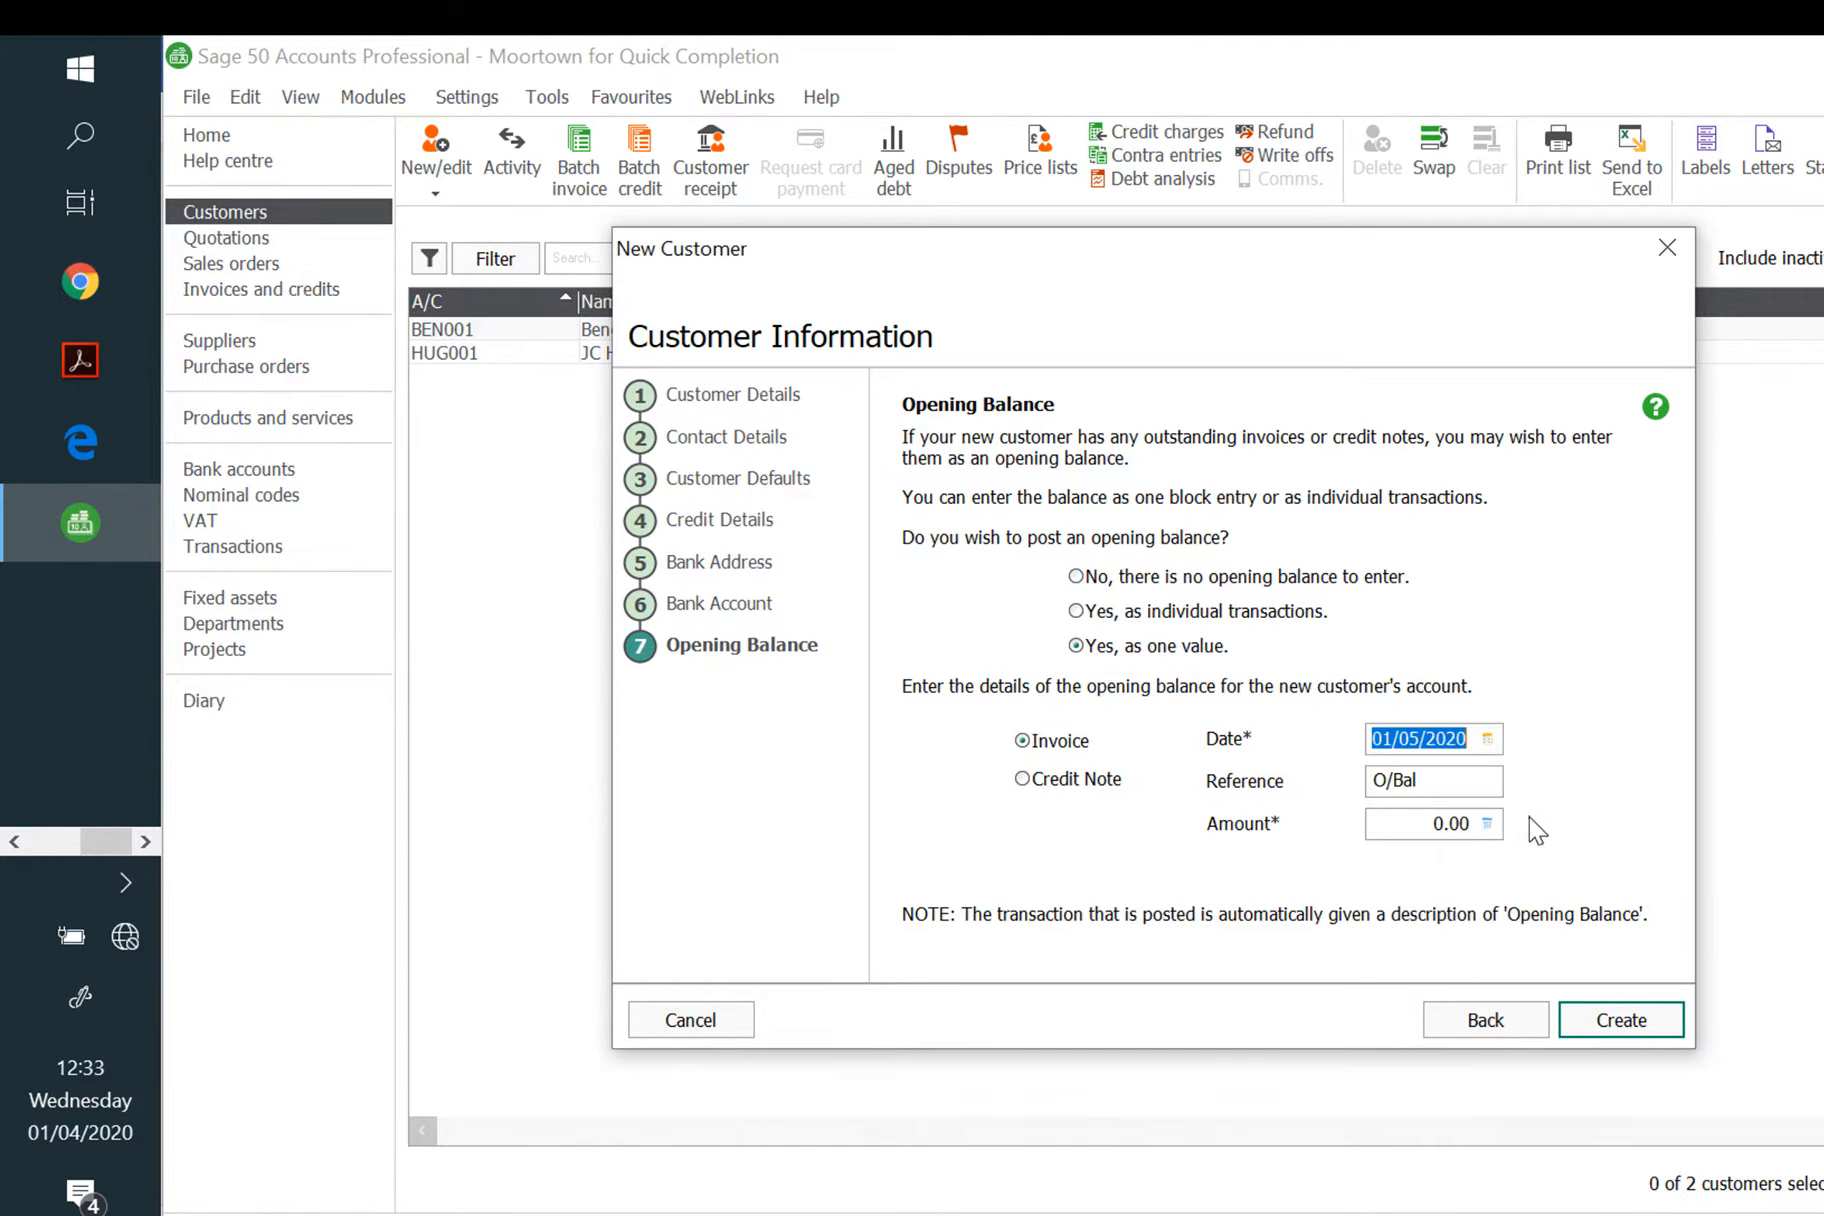
left_click(1438, 824)
double_click(1438, 824)
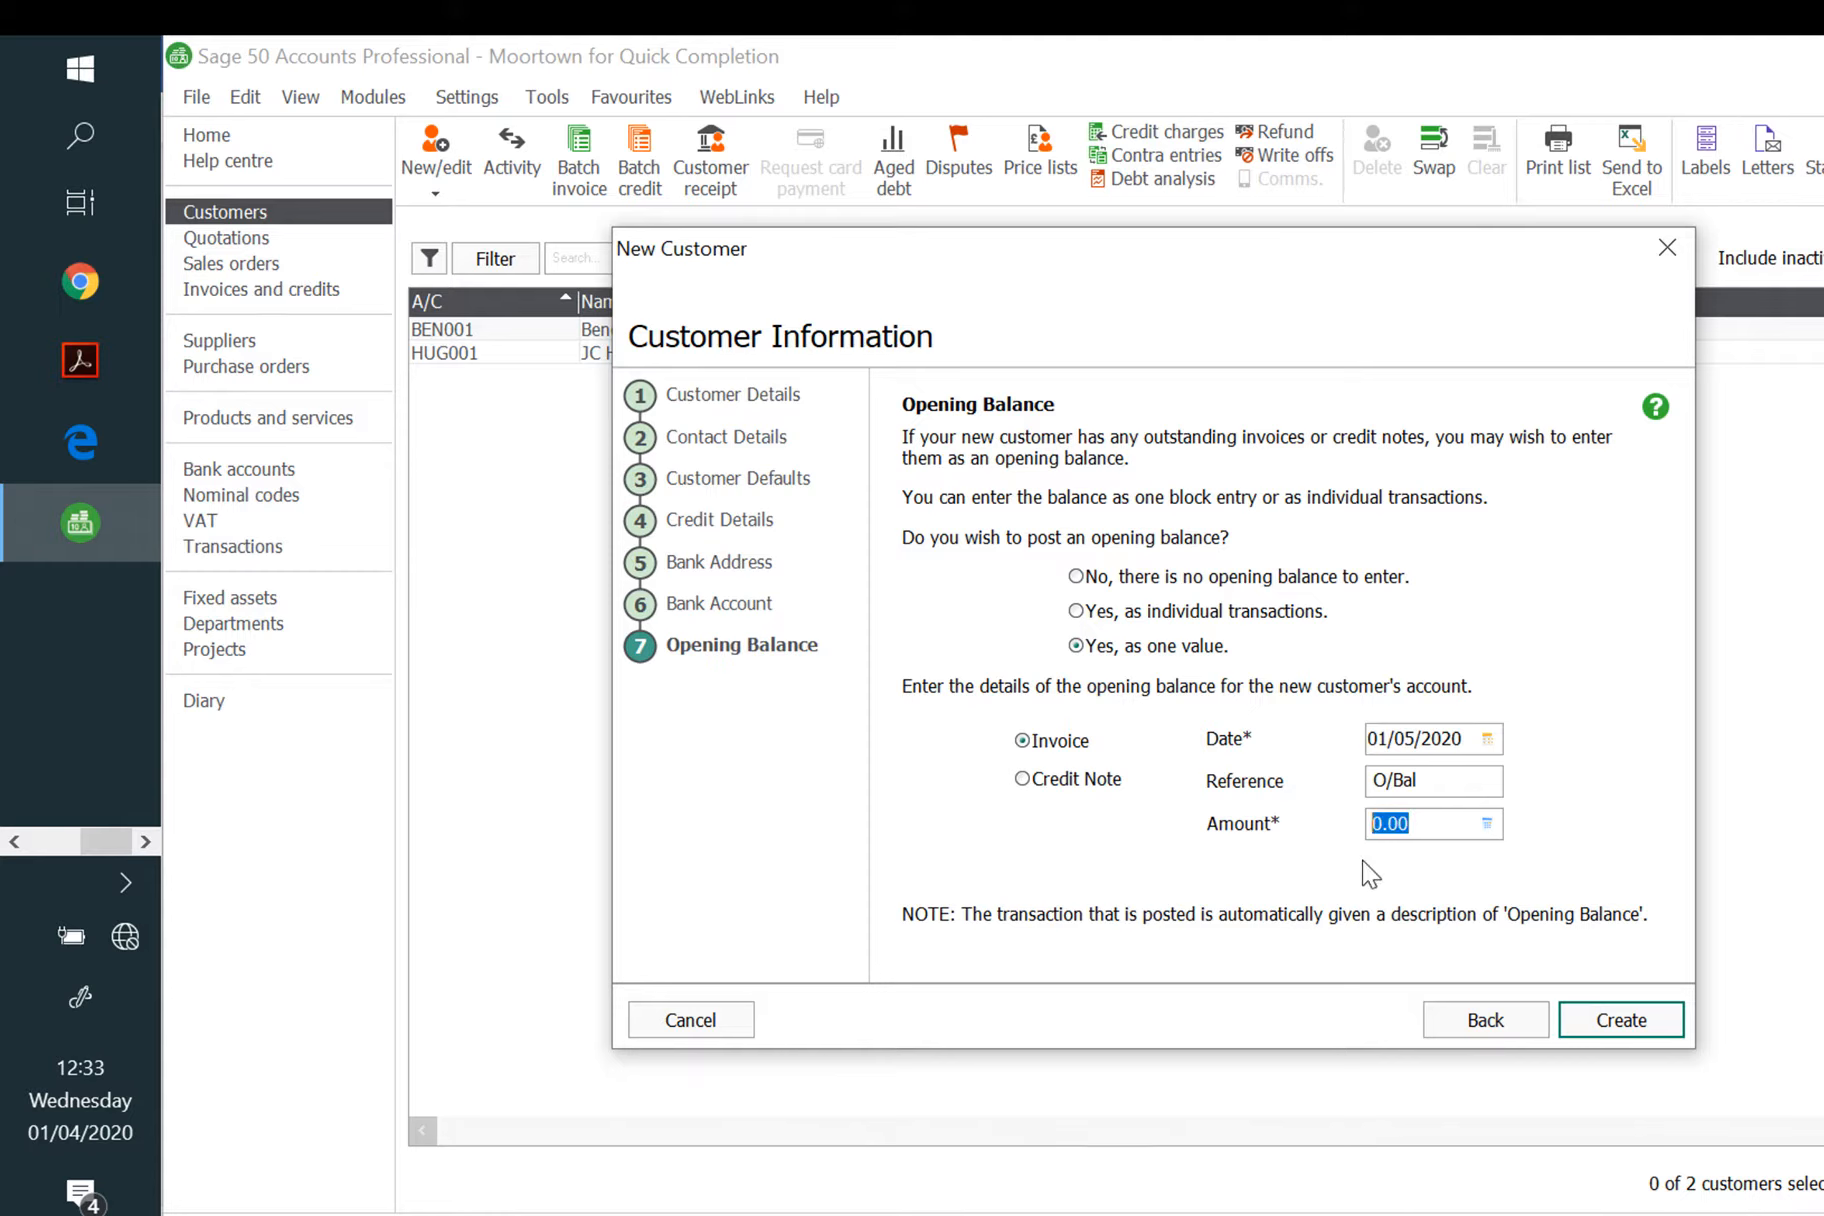
type("1892.15")
left_click(1638, 1028)
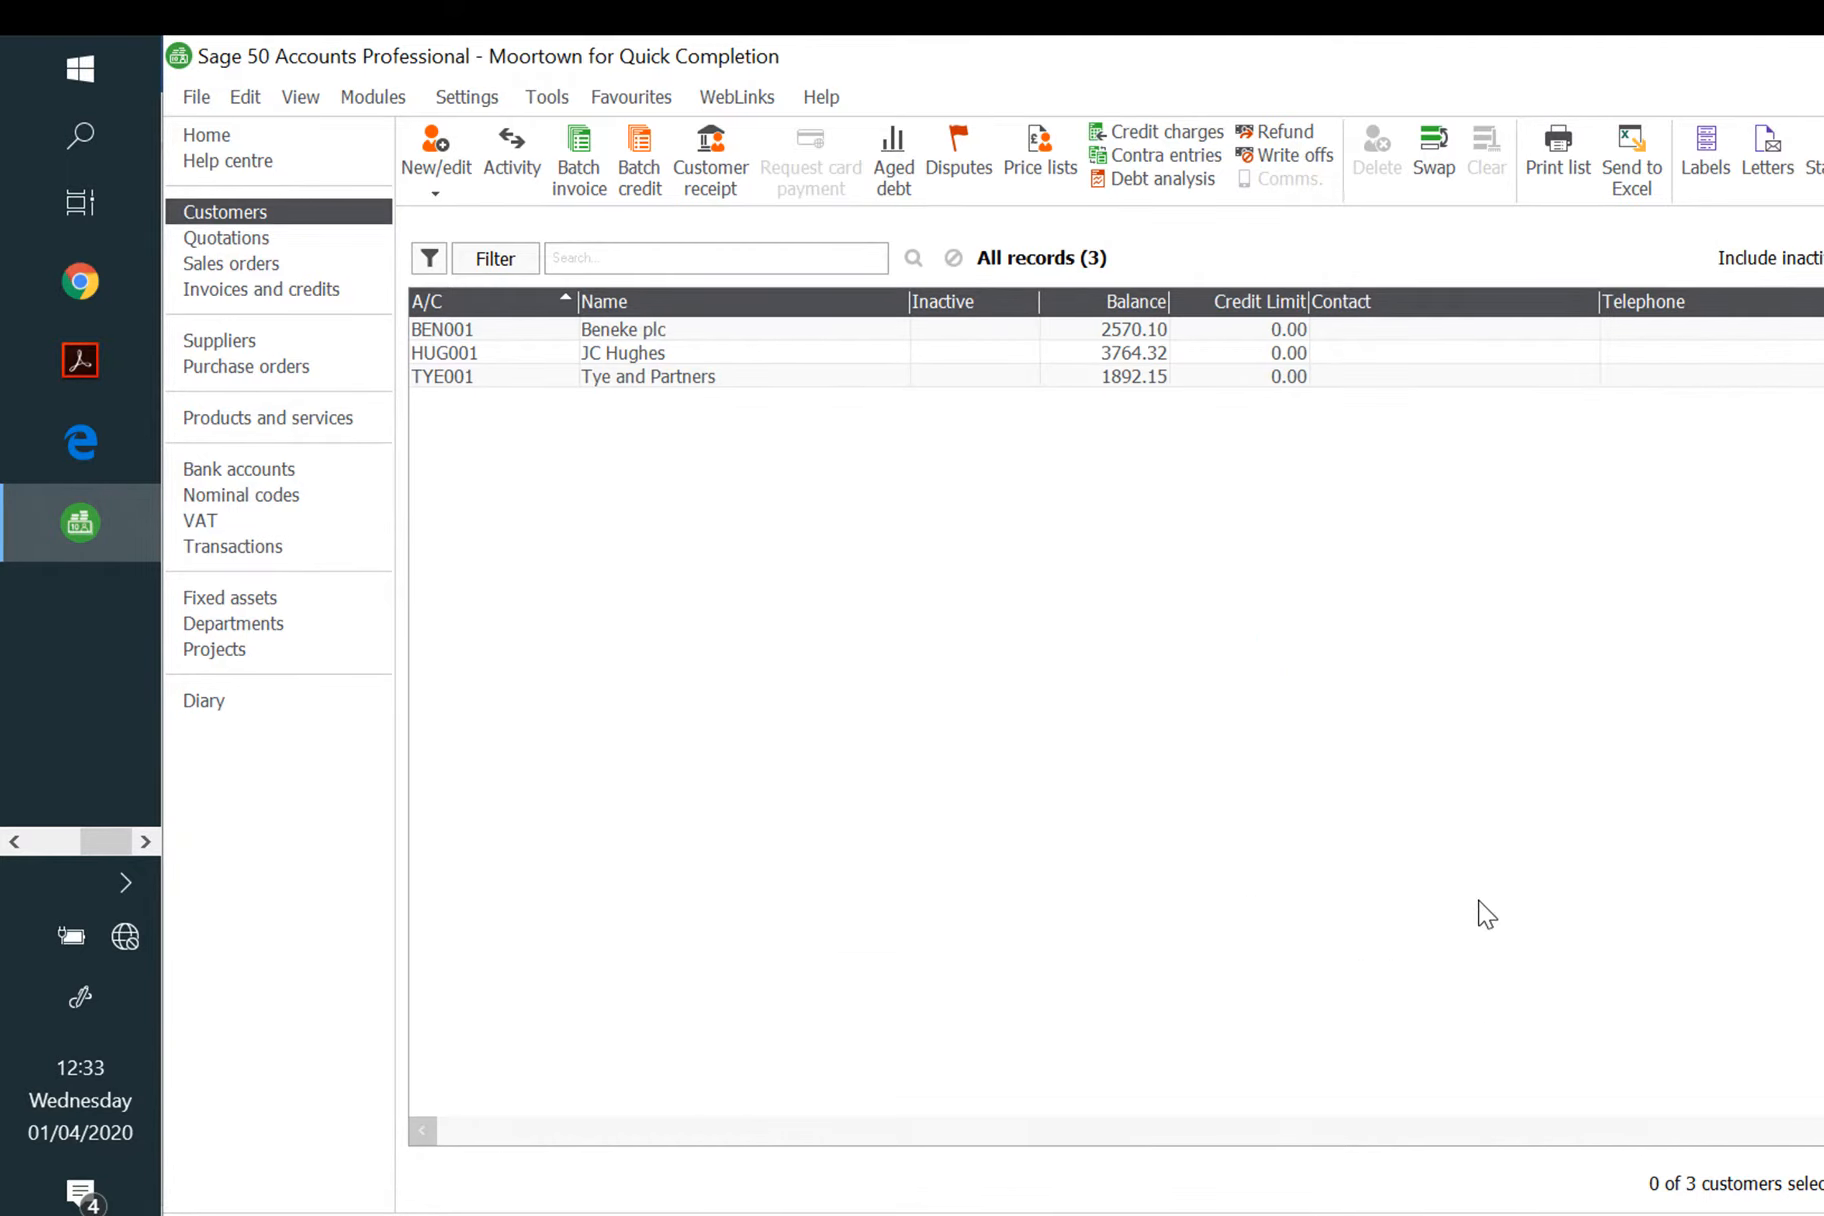
Step: Start a new supplier named Davies and Dodd with reference DAV001
left_click(260, 347)
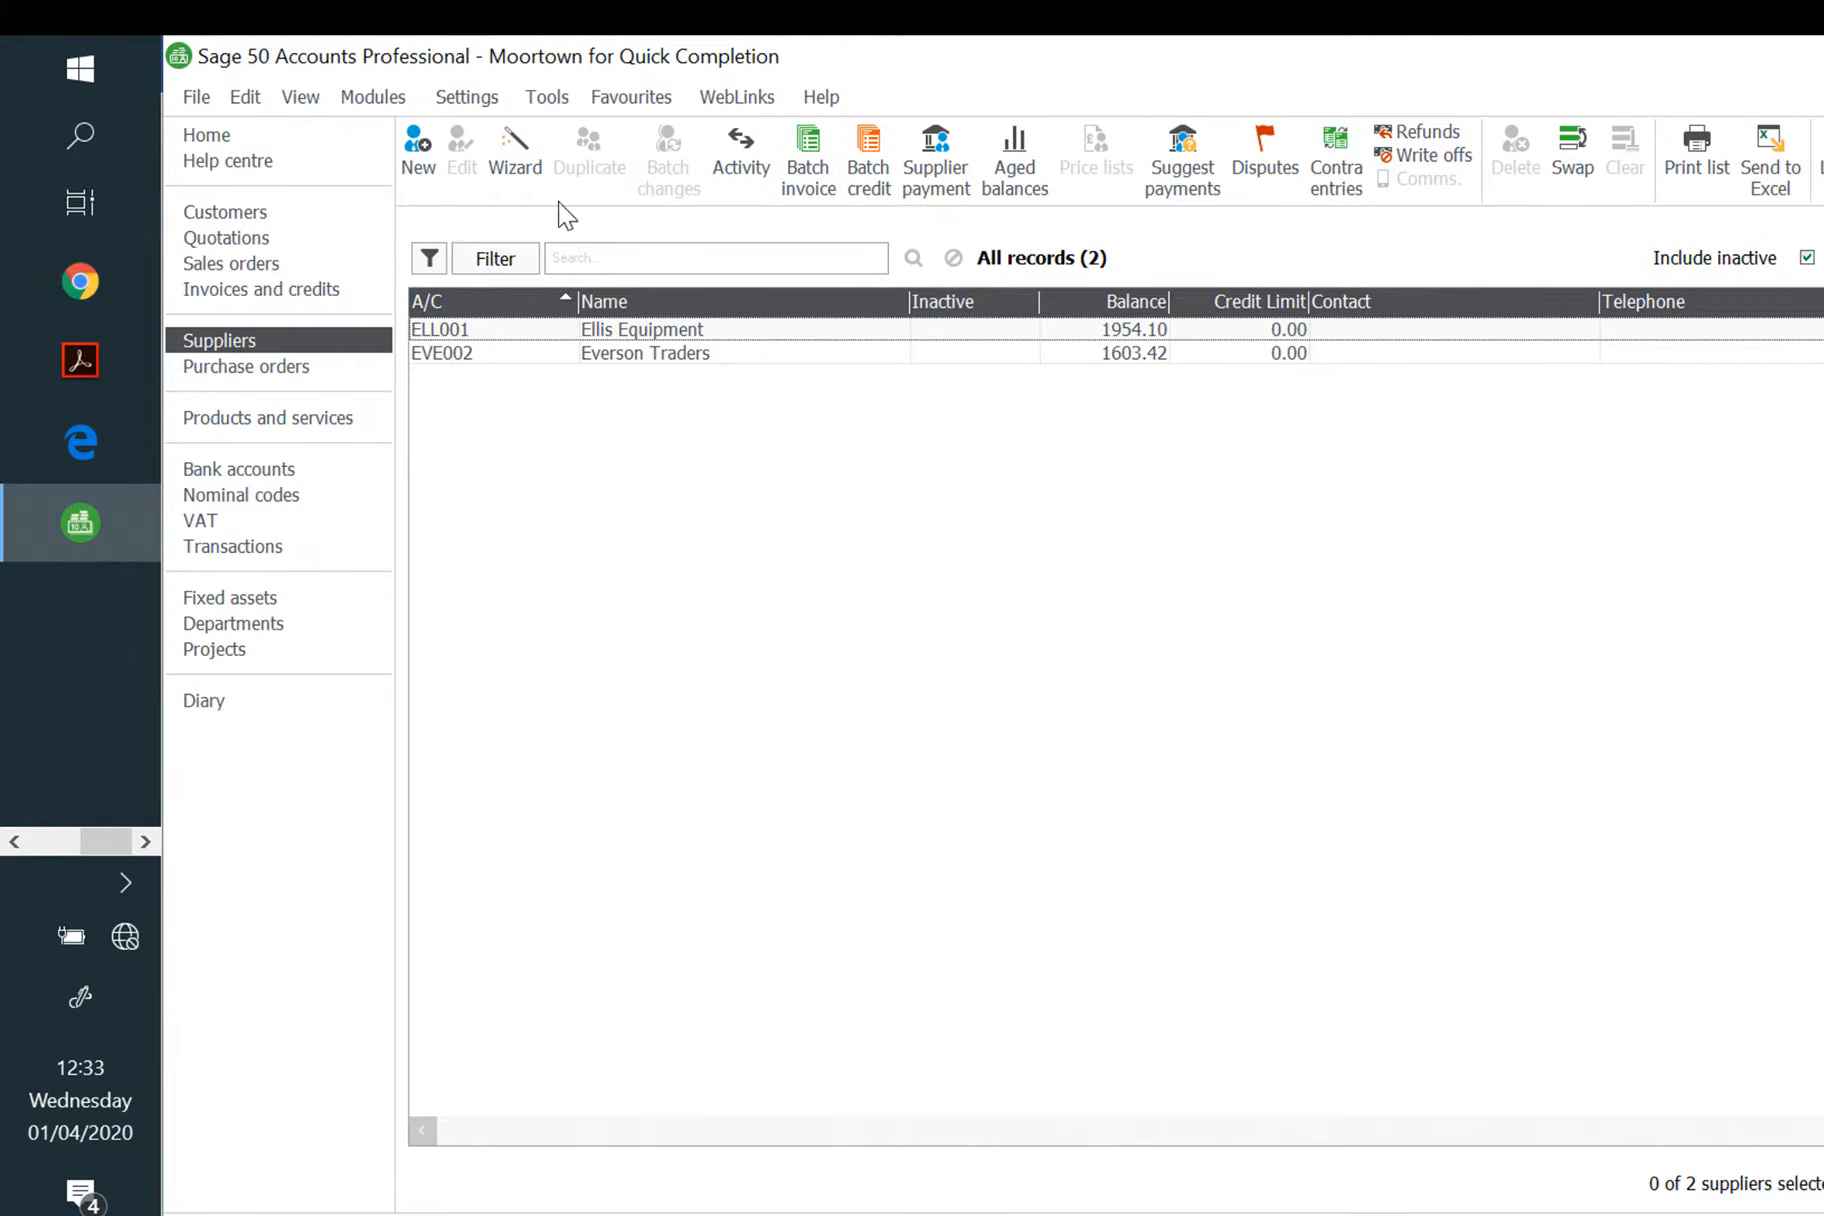
left_click(515, 160)
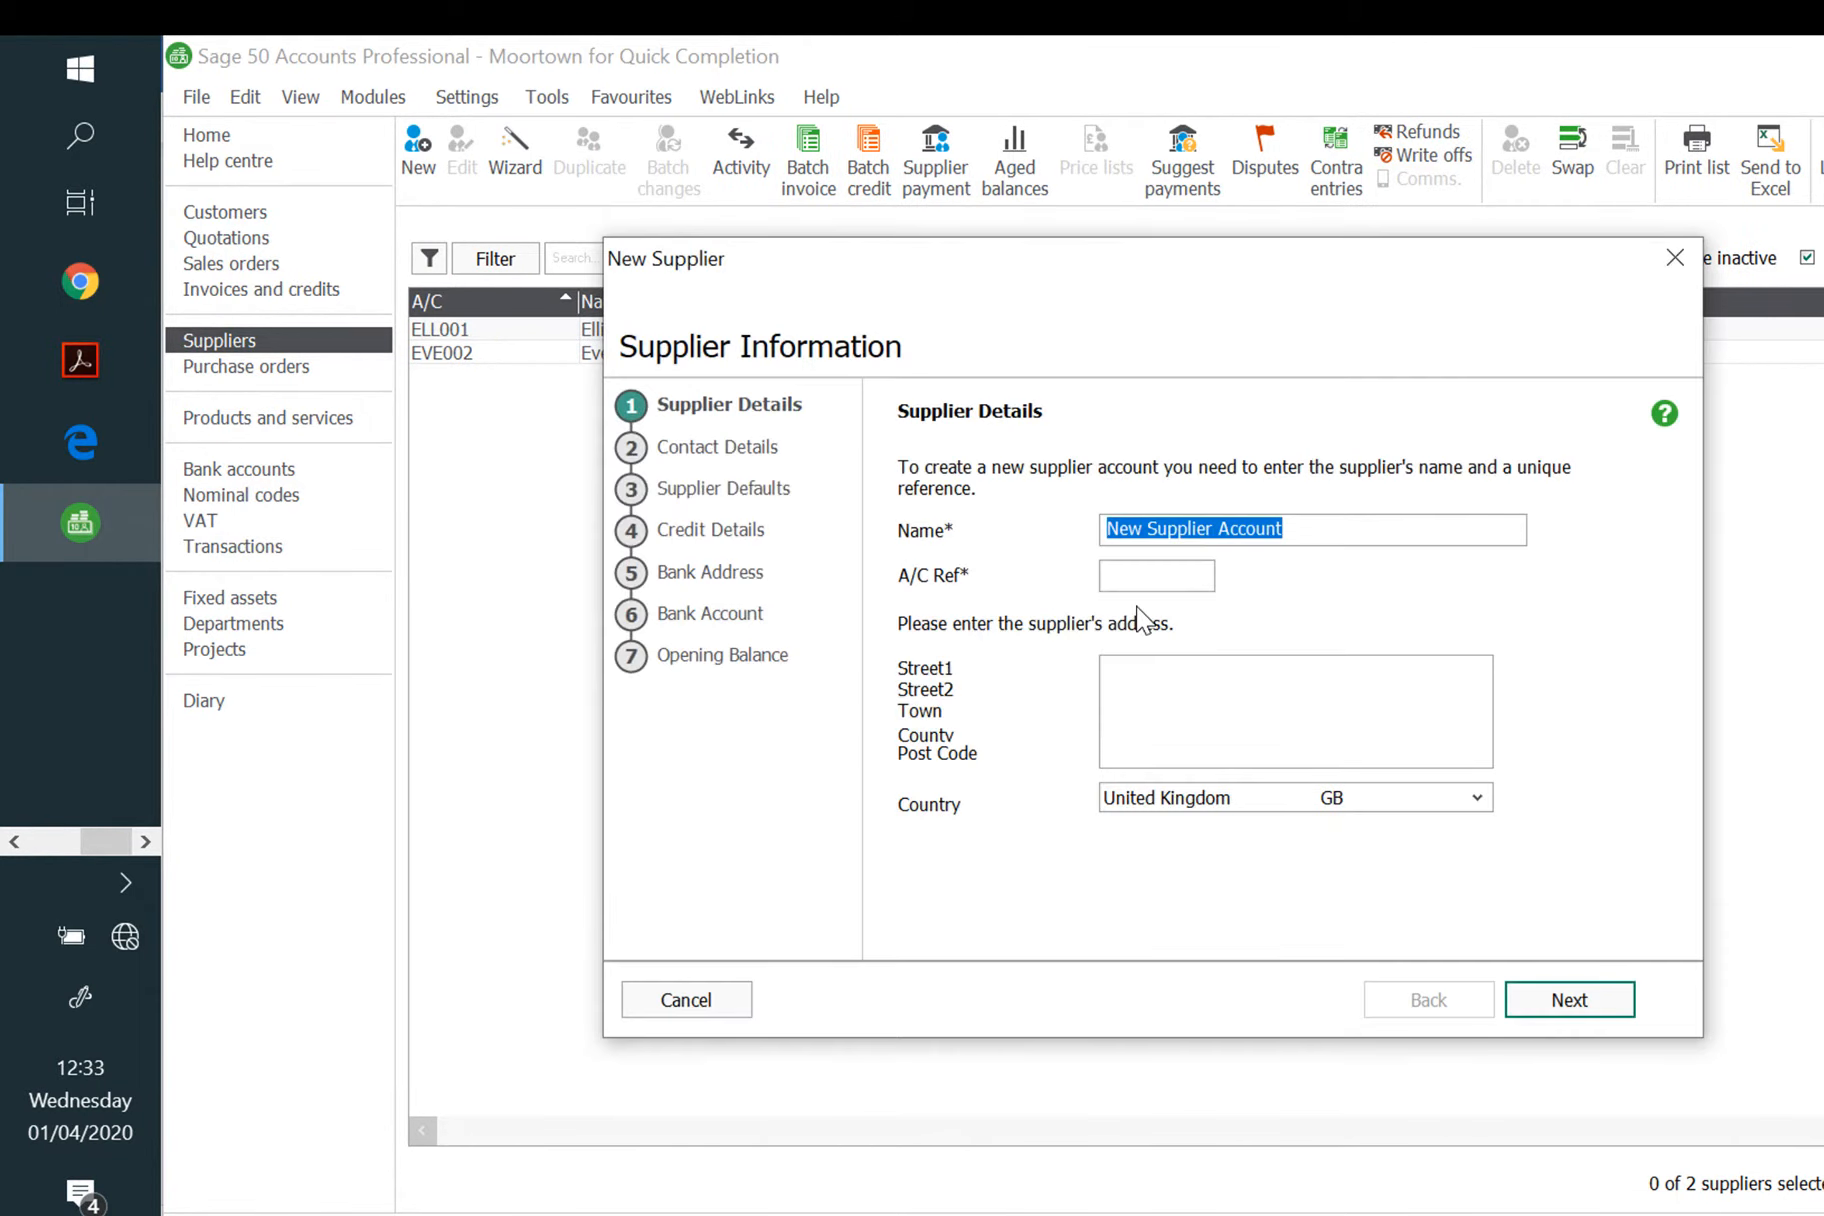
type("D")
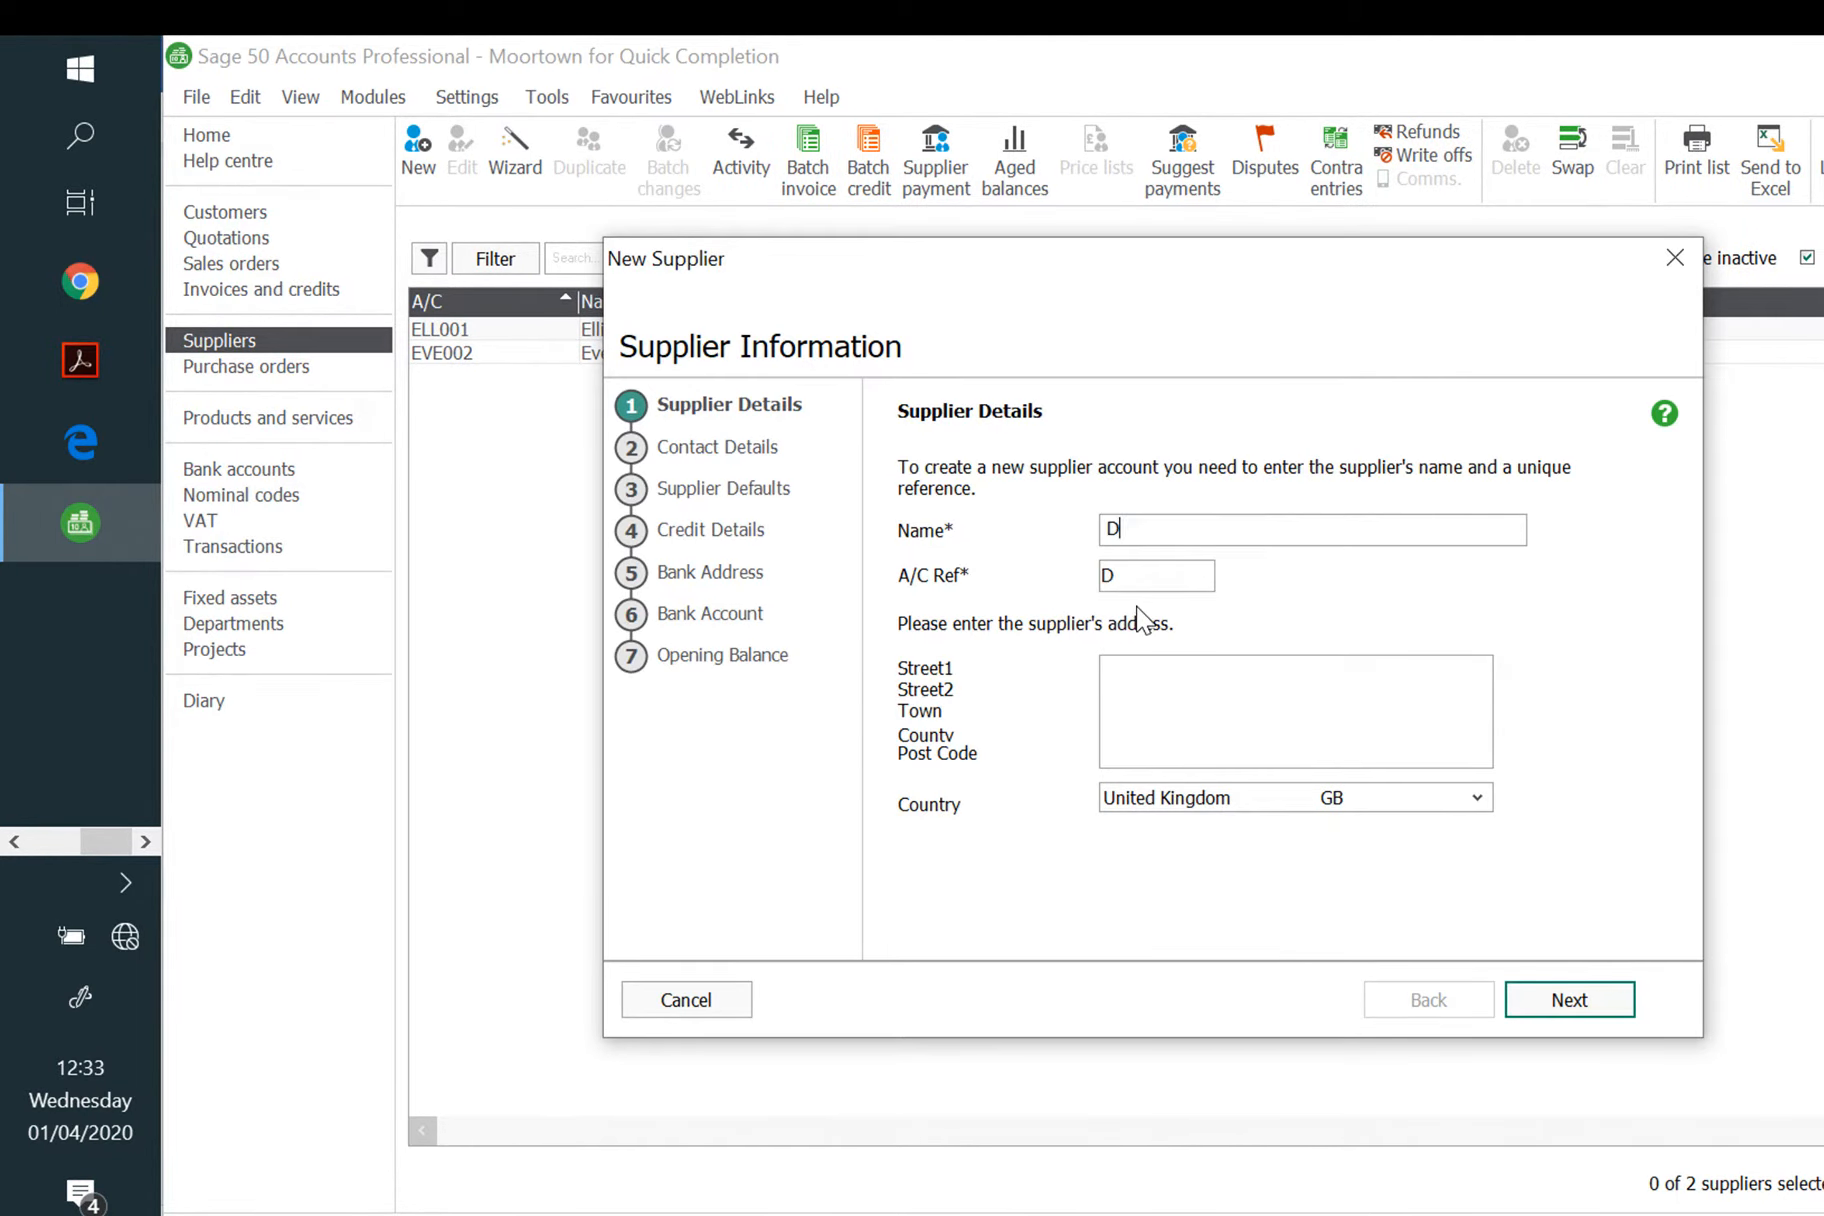
type("avies and Dodd")
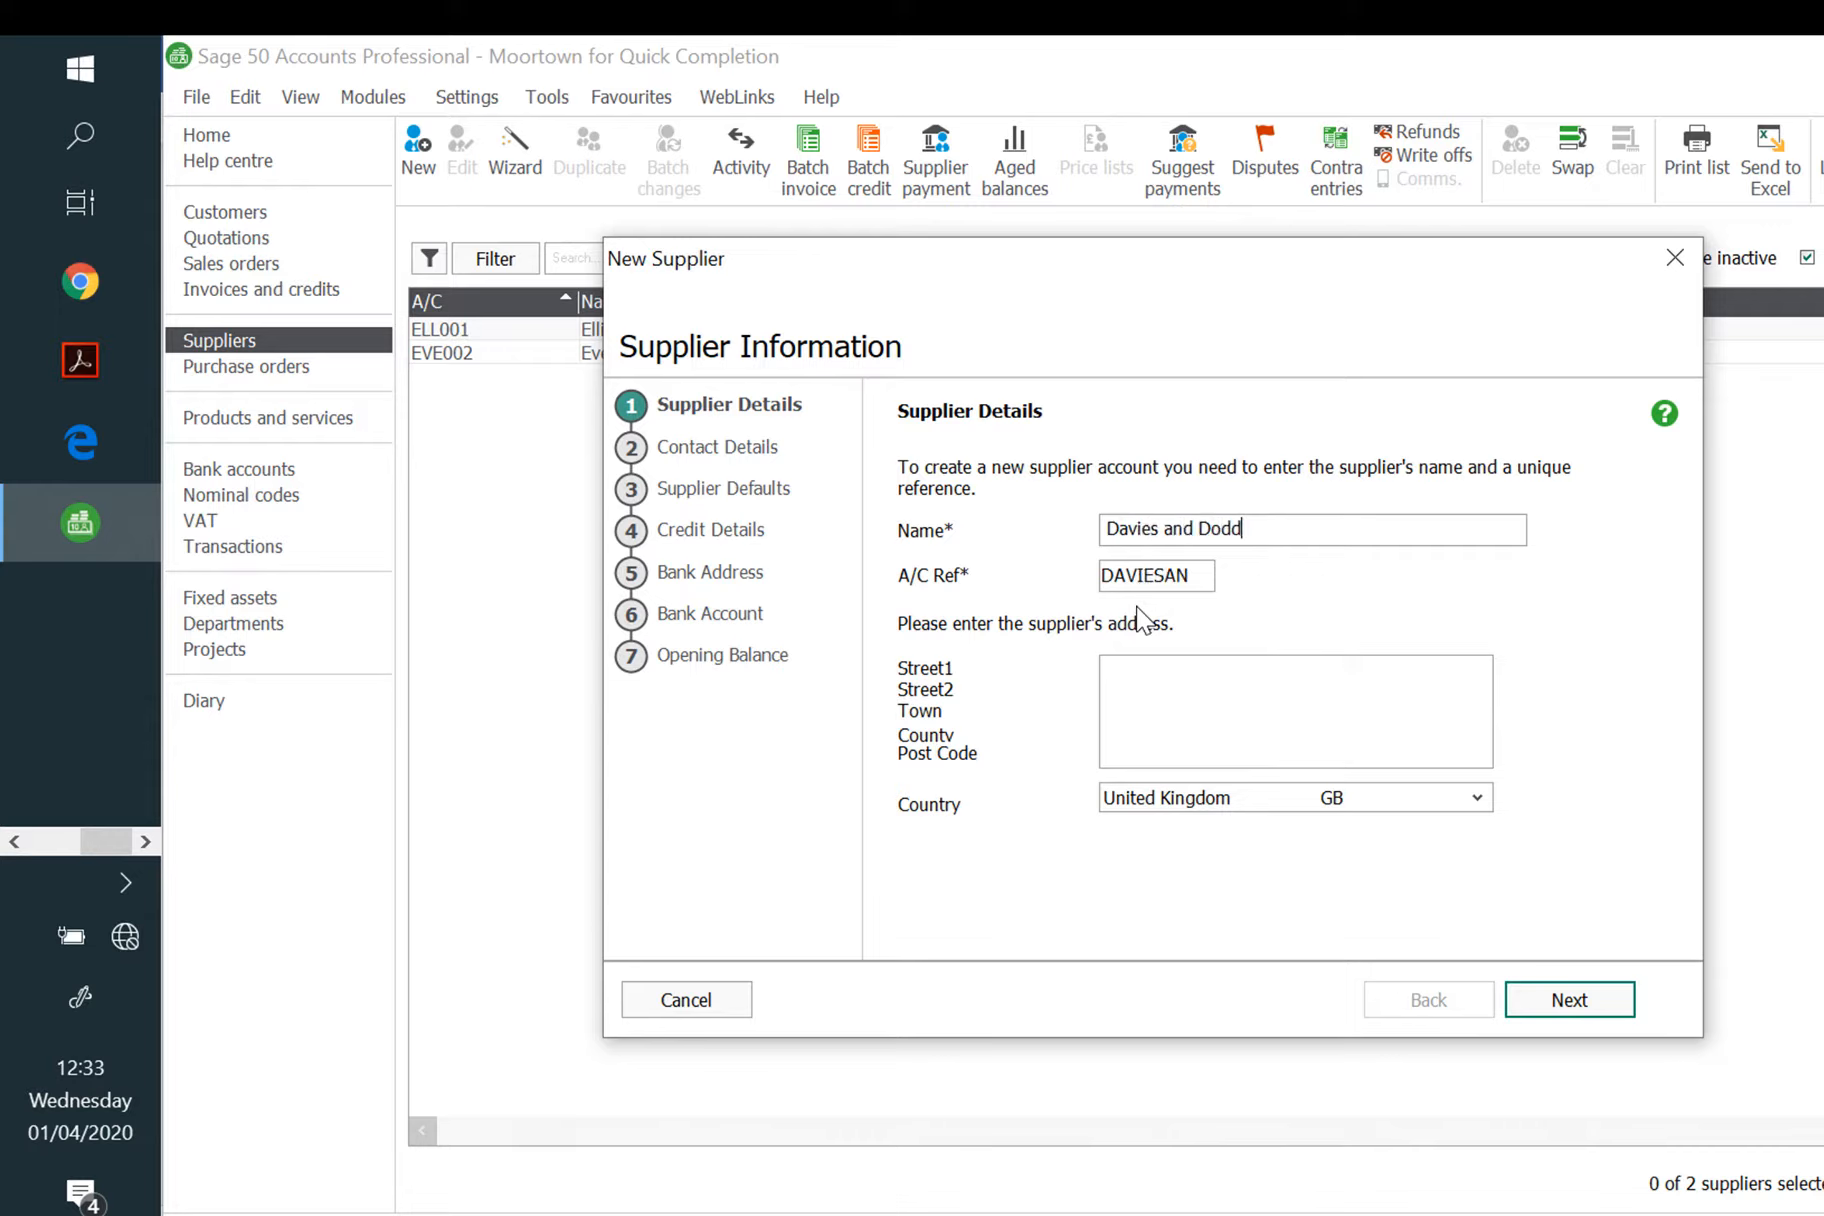
key("Tab")
type("DAV001")
left_click(1540, 1005)
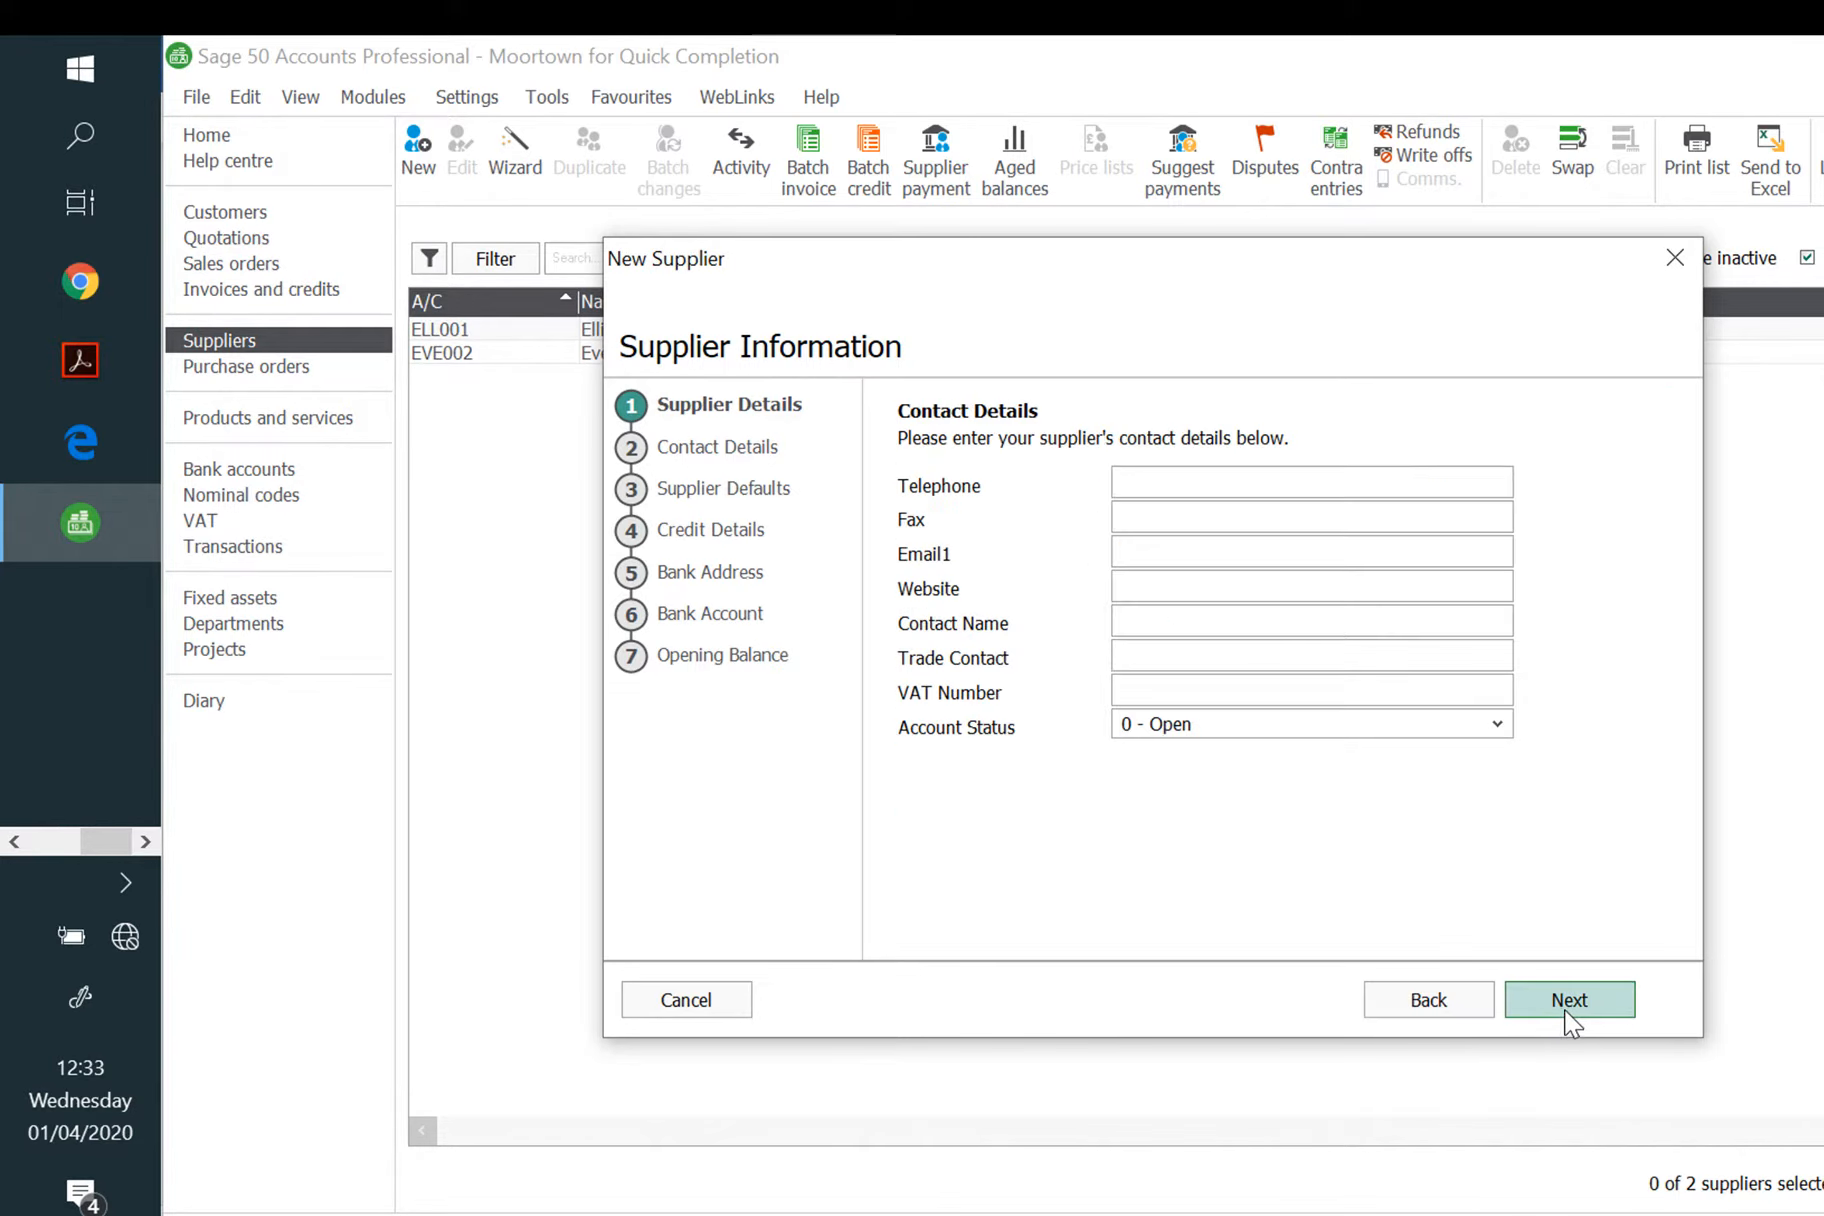
Step: Set agreed 30 Days terms, 30 payment due days and an opened date of 01/05/2020
left_click(1553, 1000)
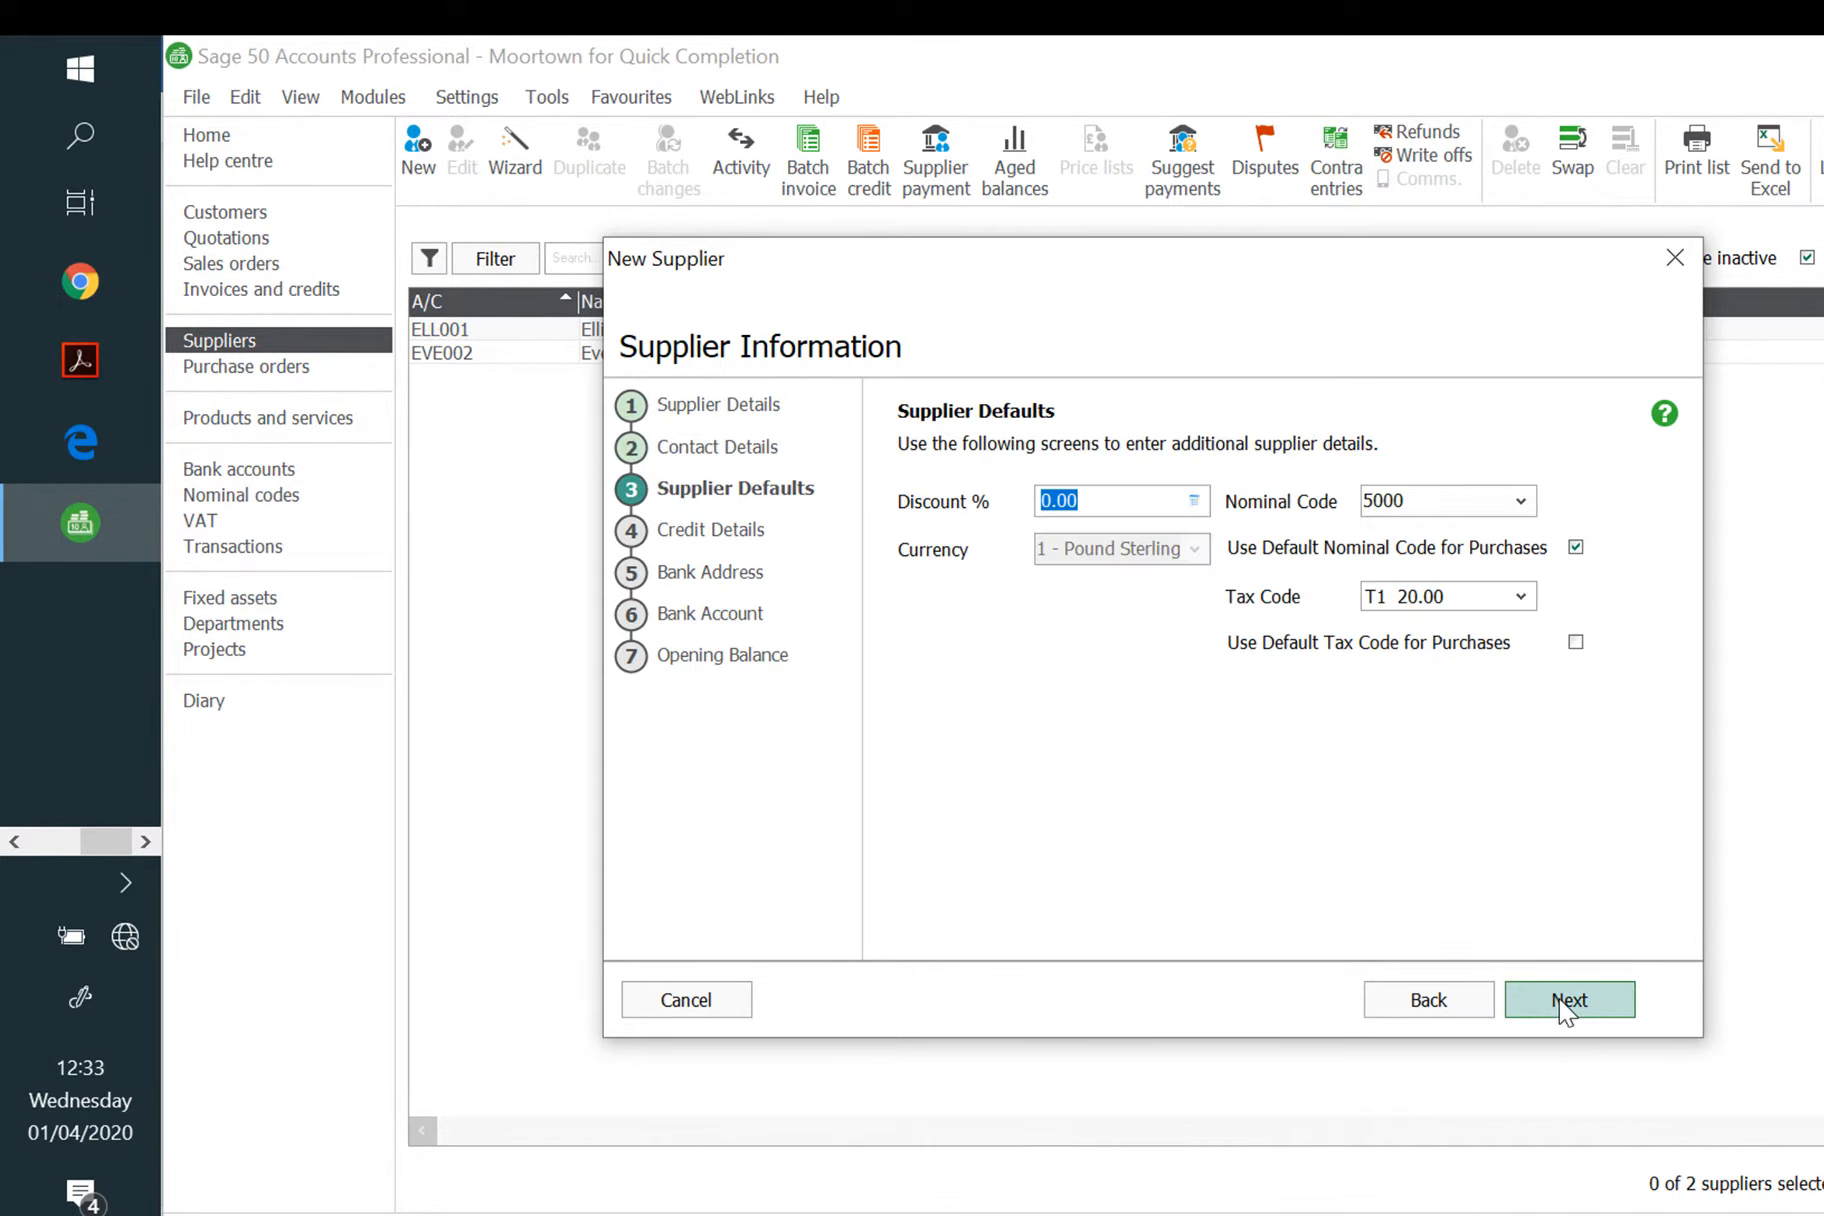
left_click(1563, 1003)
left_click(1443, 543)
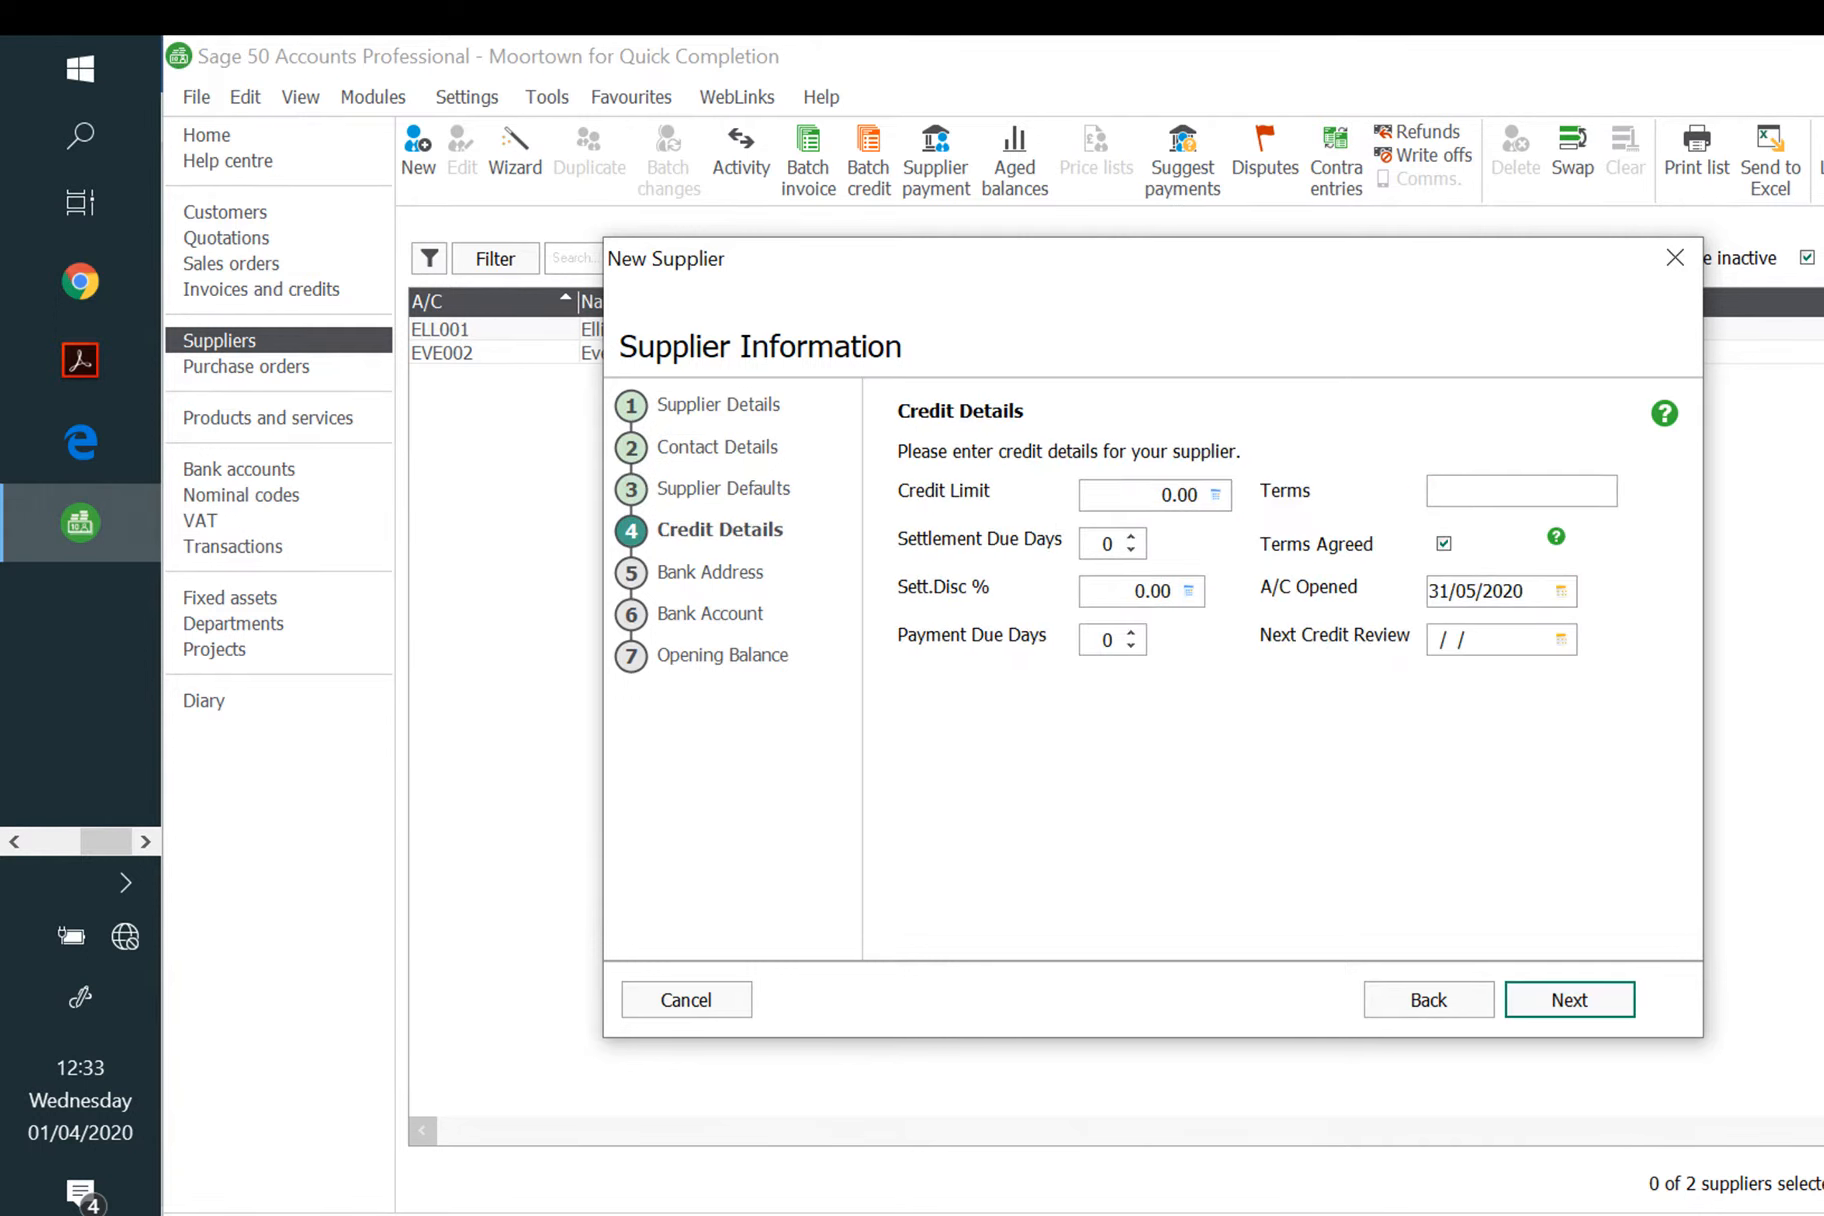
type("30 Days")
left_click(1095, 640)
type("3")
left_click(1560, 592)
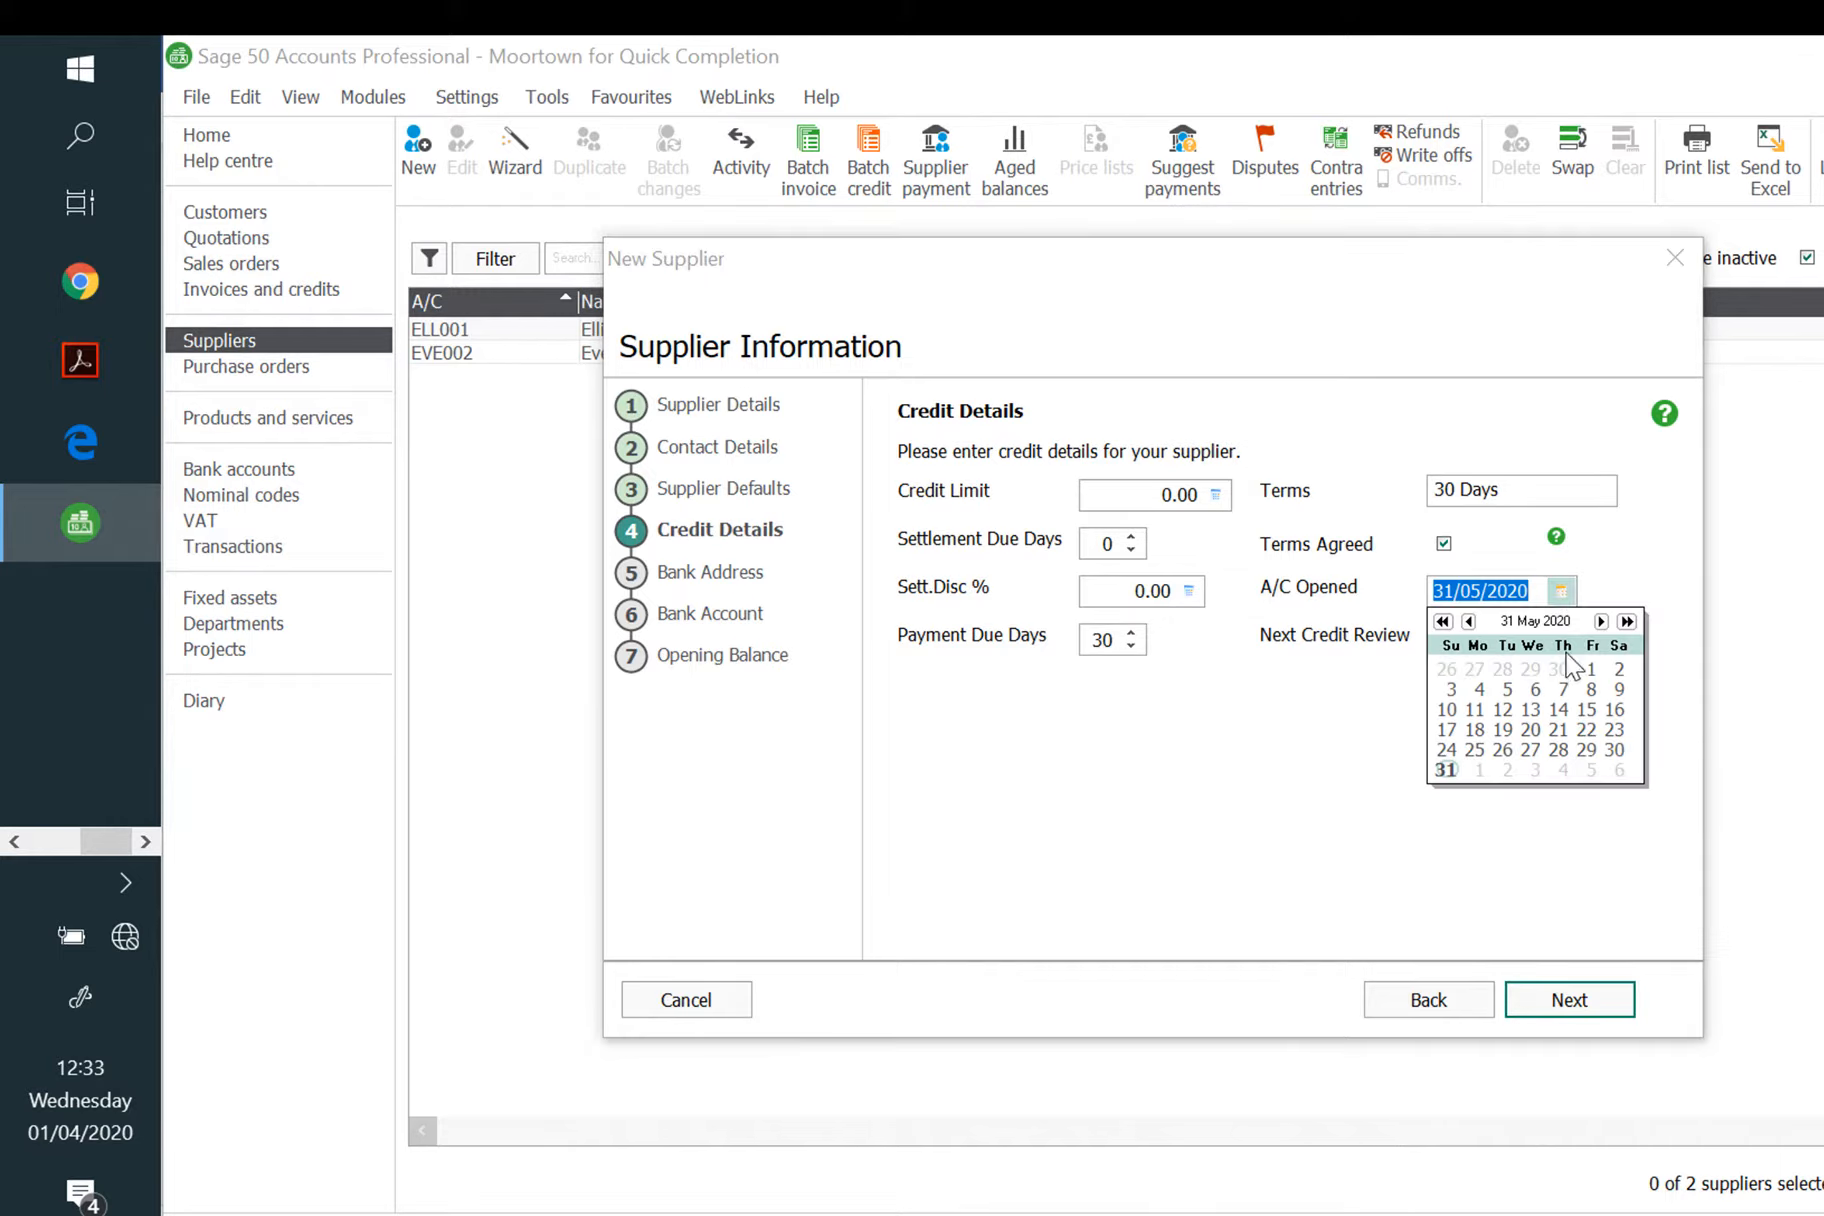
left_click(1592, 670)
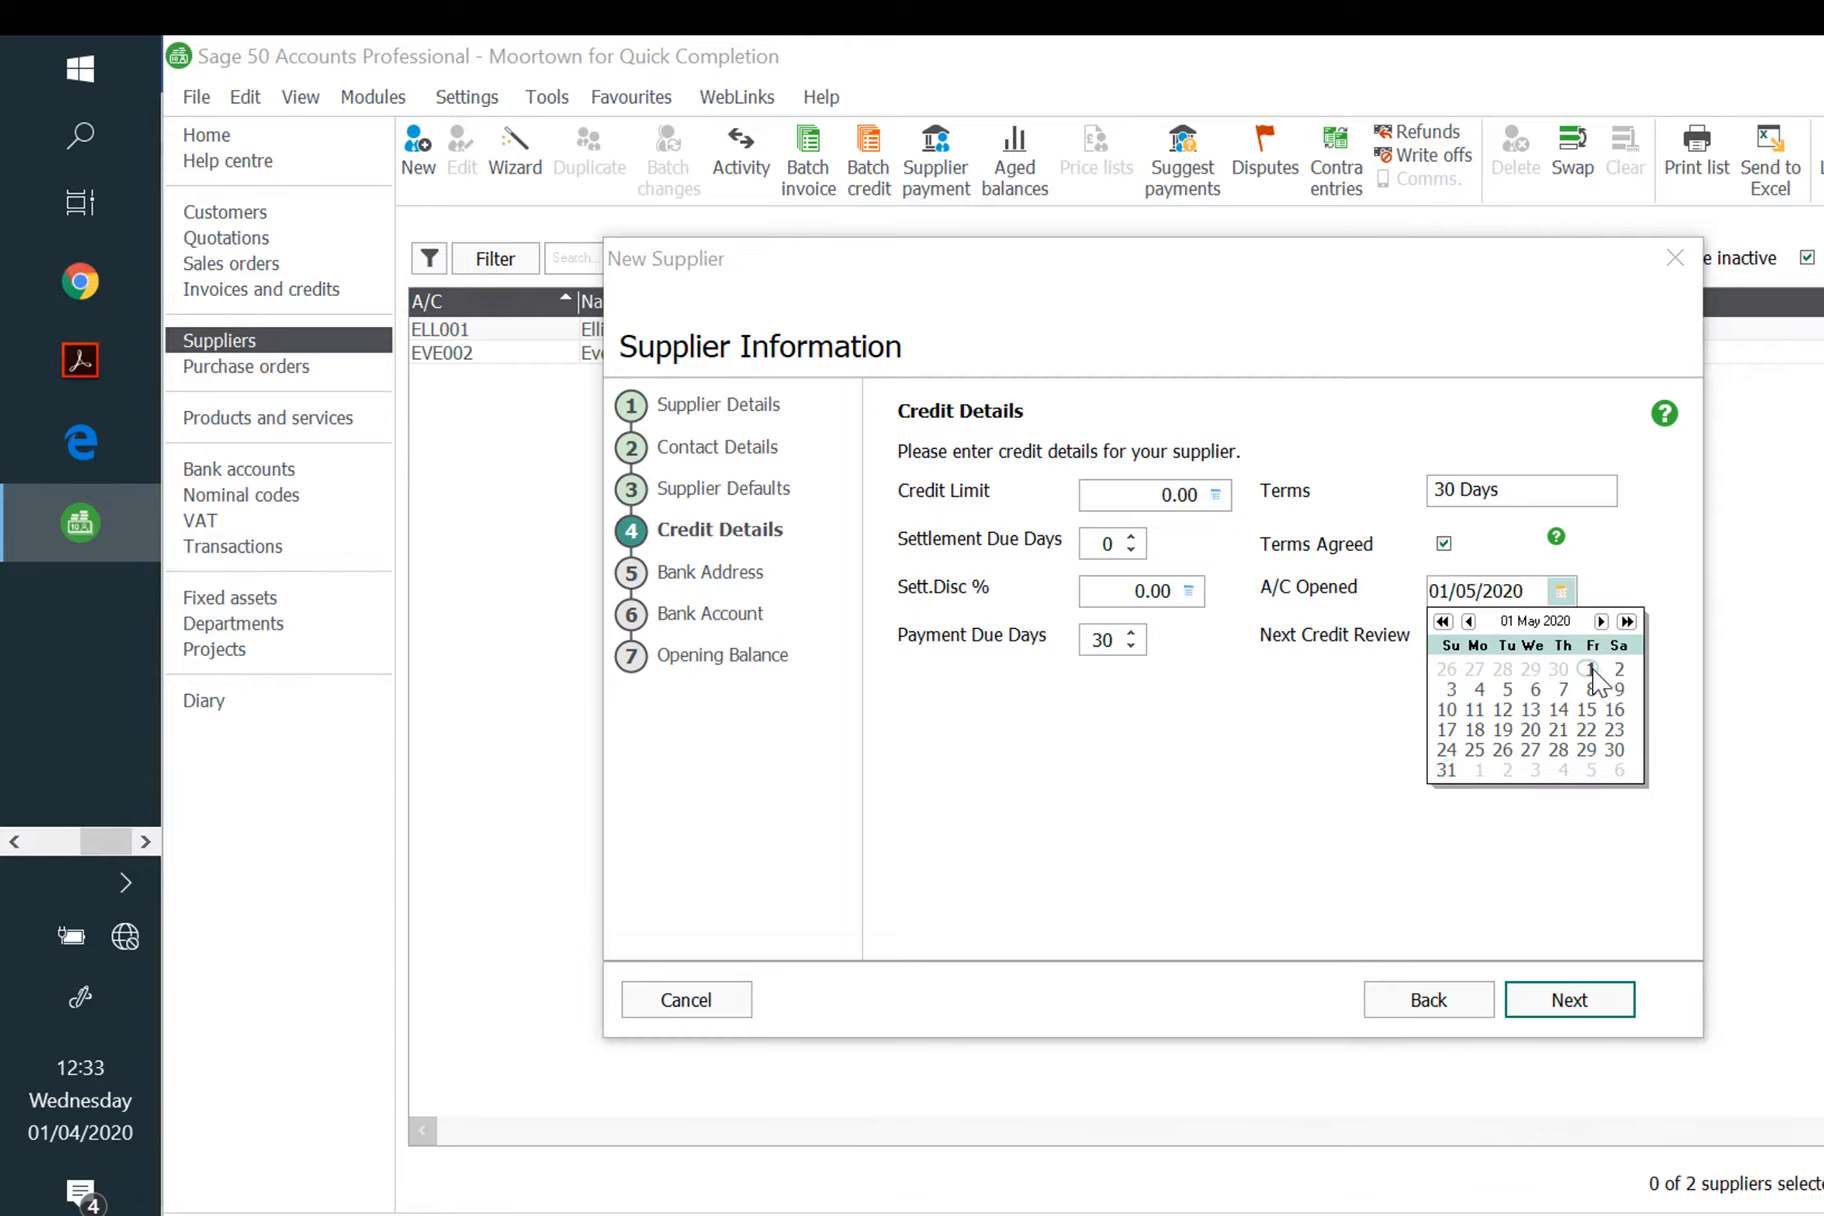
left_click(1580, 1008)
left_click(1570, 1004)
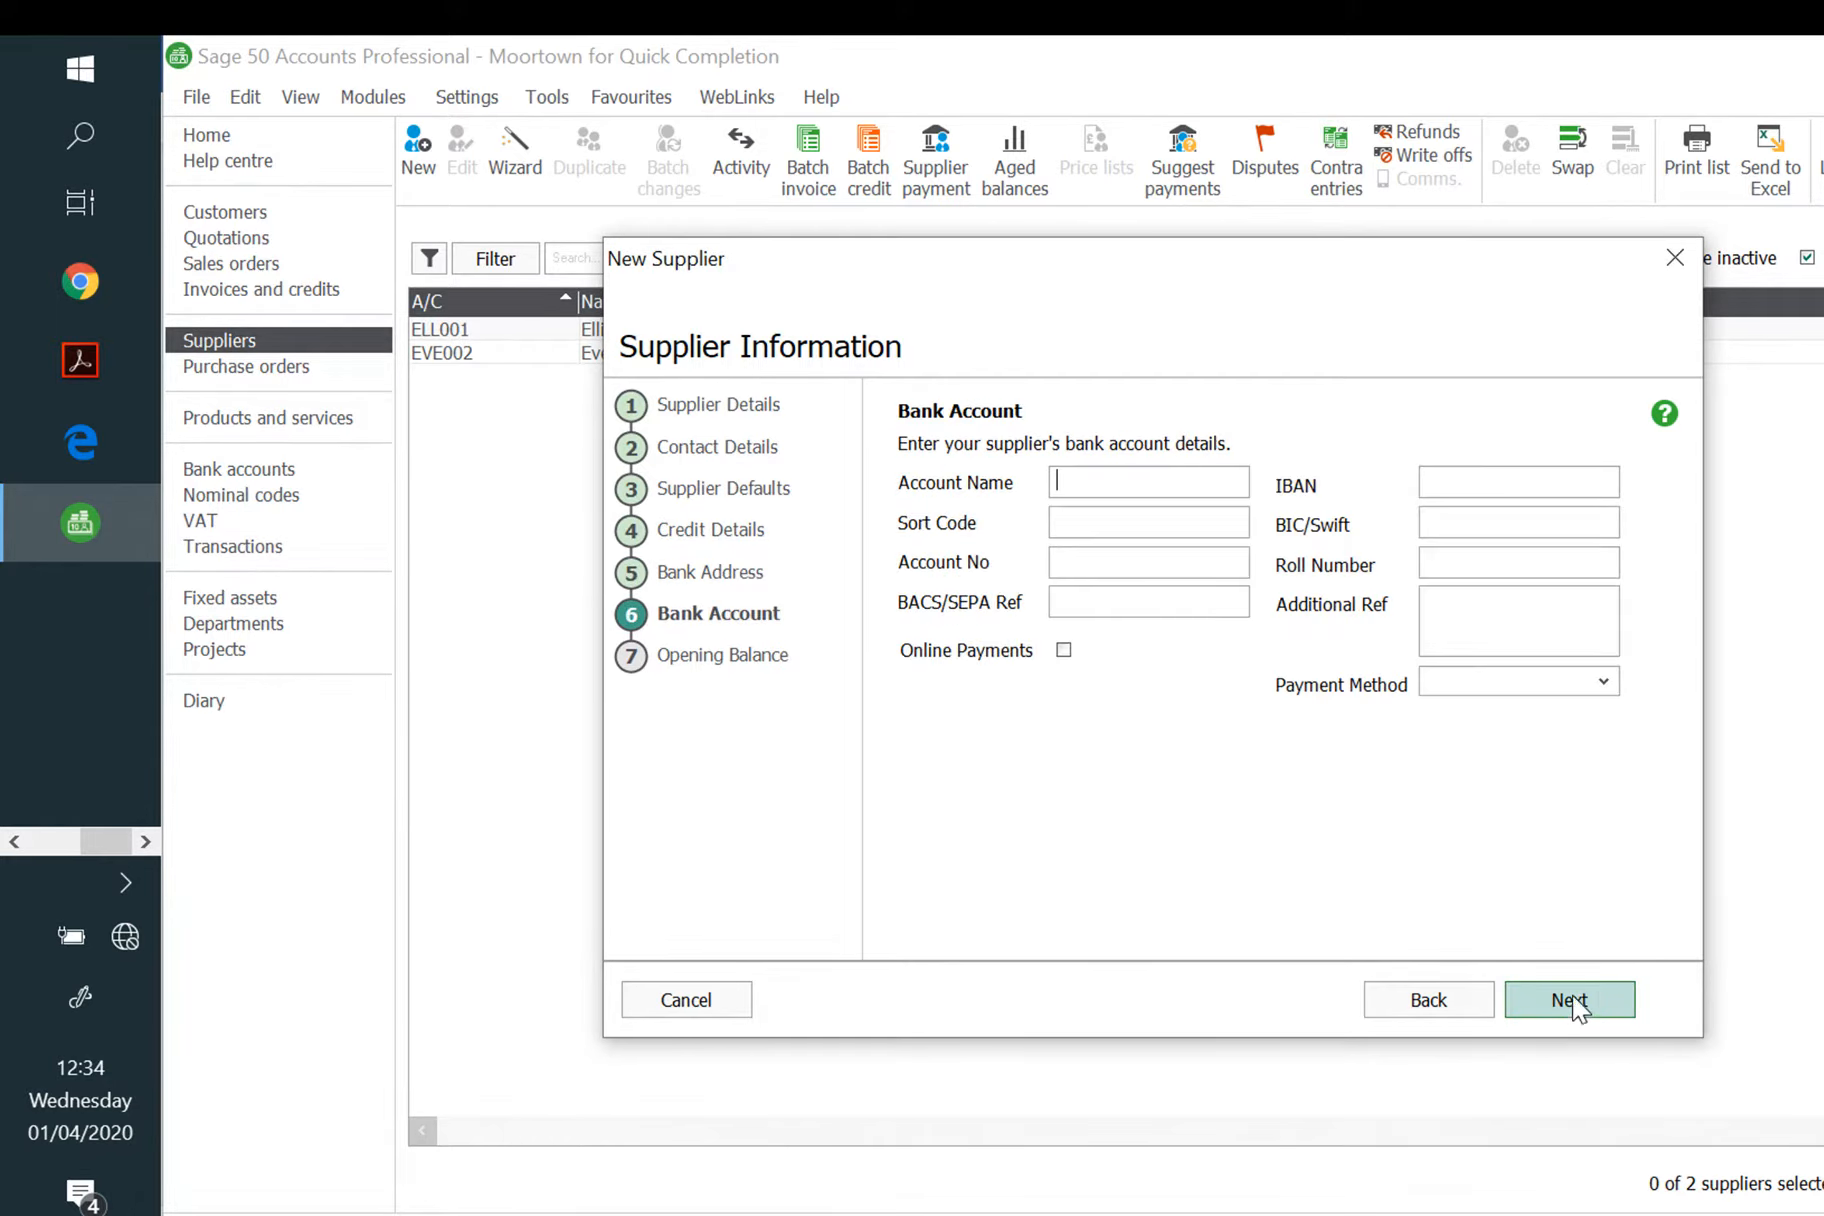
left_click(1572, 1006)
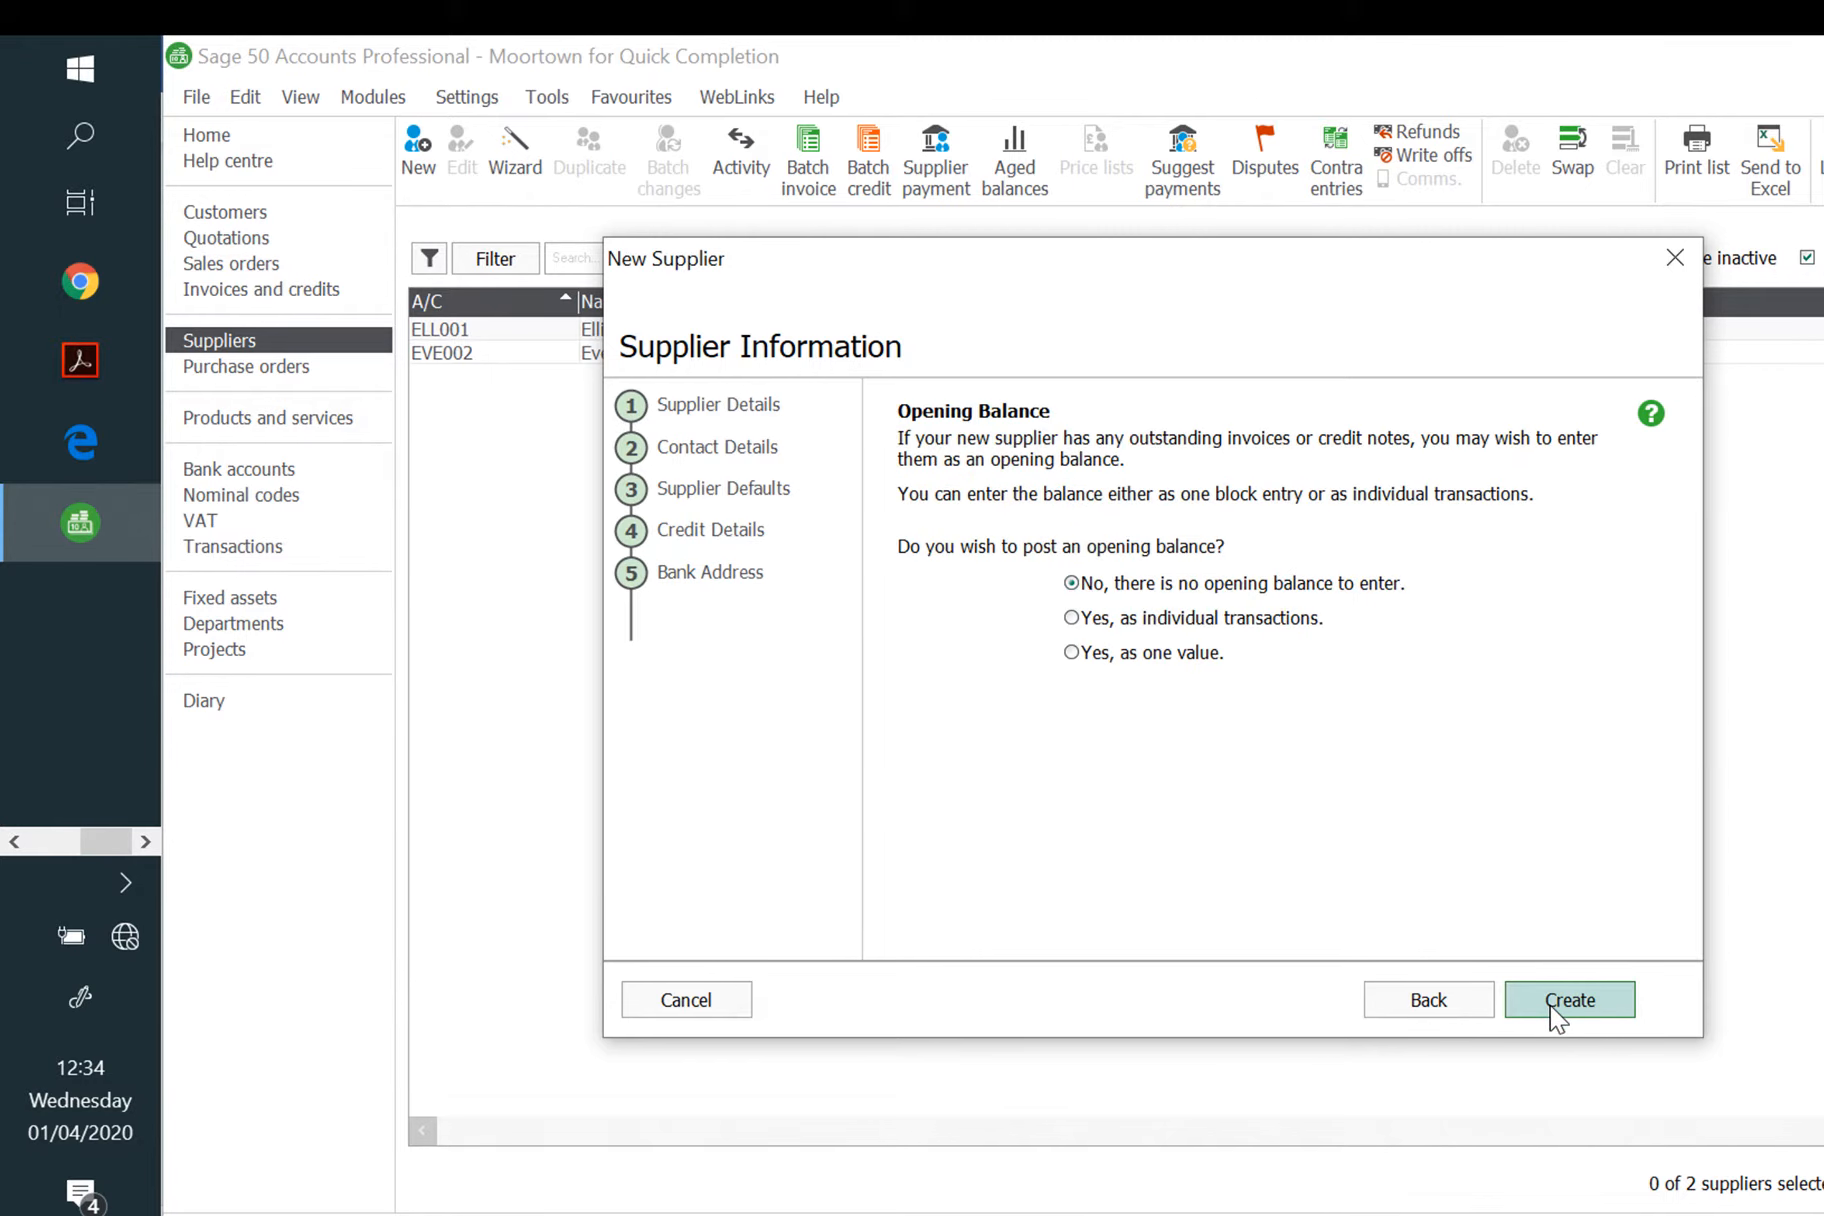
Step: Post a 2290.35 one-value opening balance dated 01/05/2020 and create supplier DAV001
left_click(1139, 657)
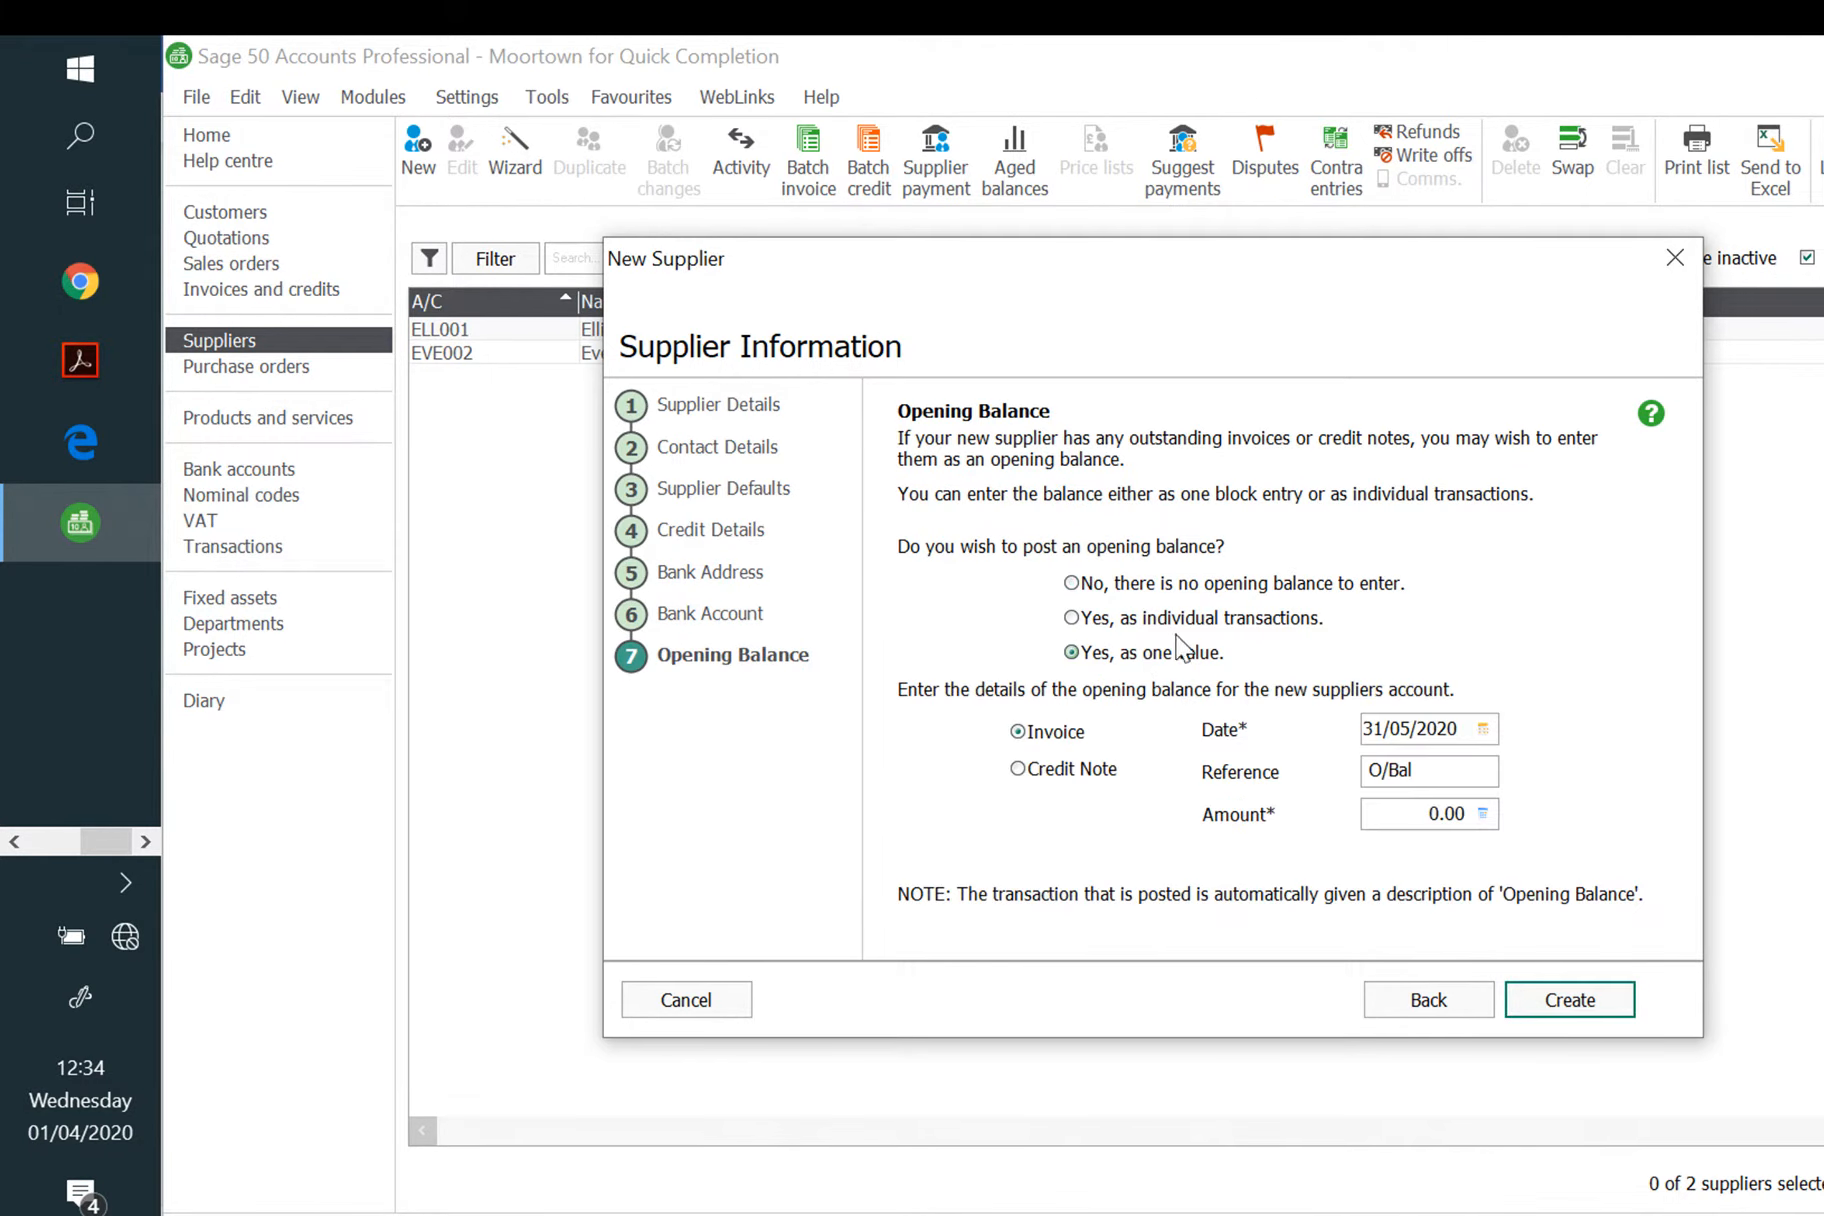
left_click(1483, 729)
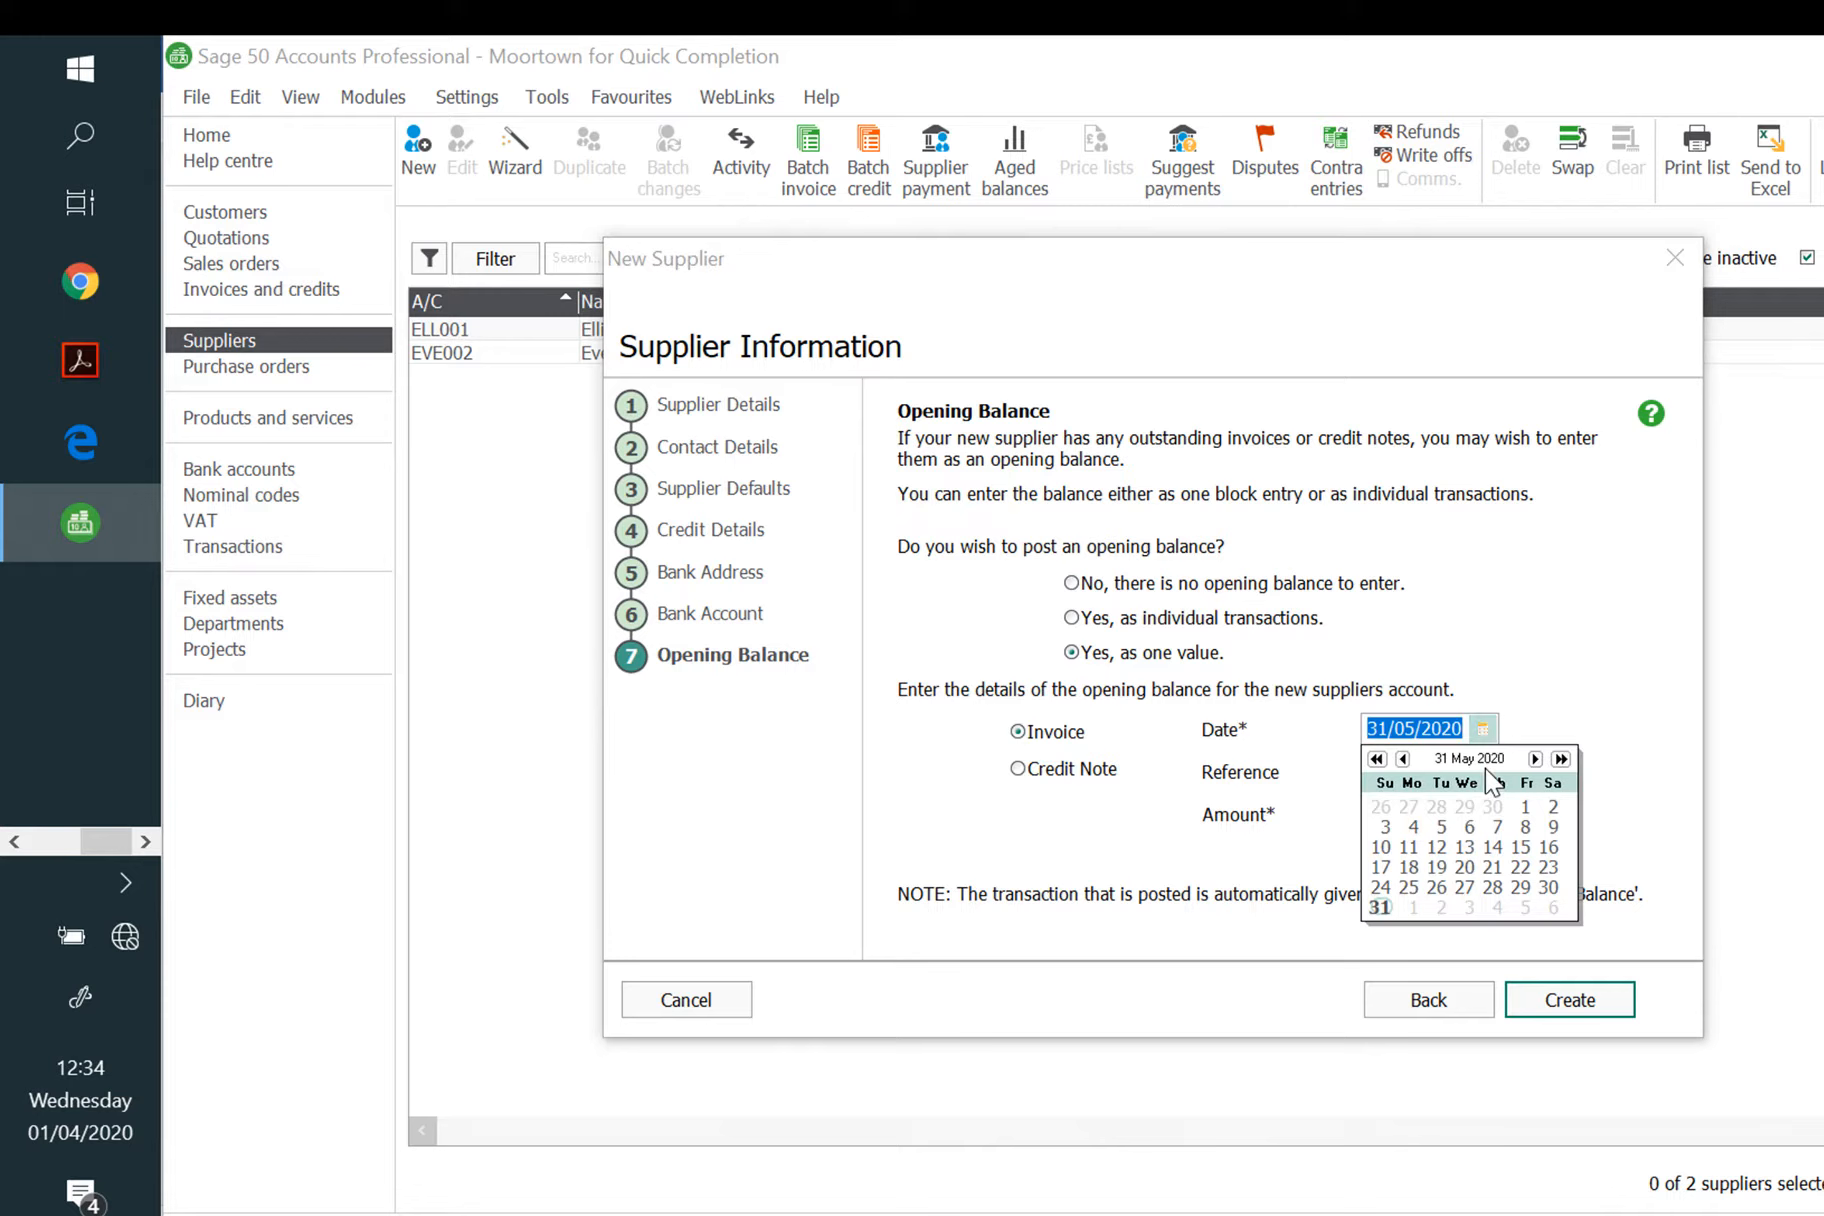
left_click(1522, 806)
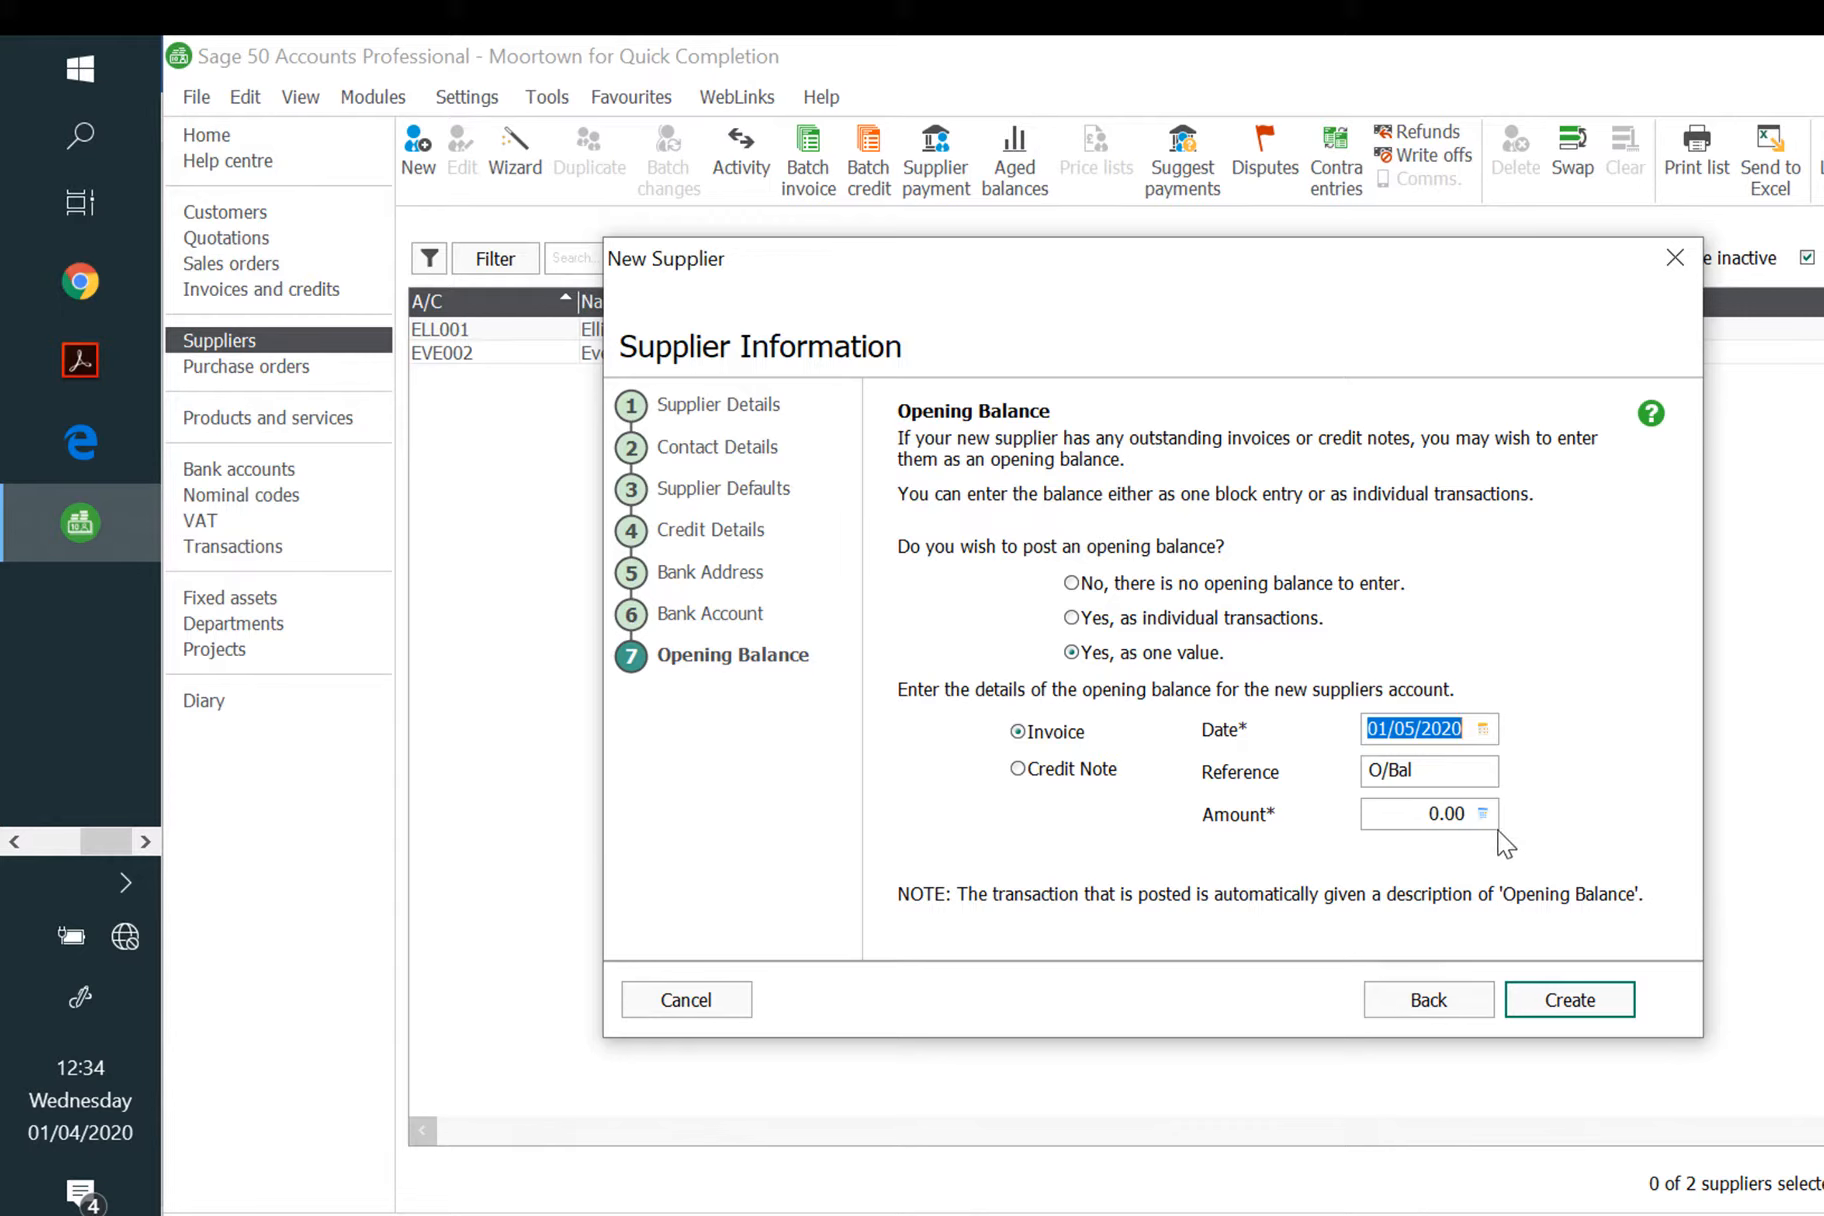
left_click(1397, 813)
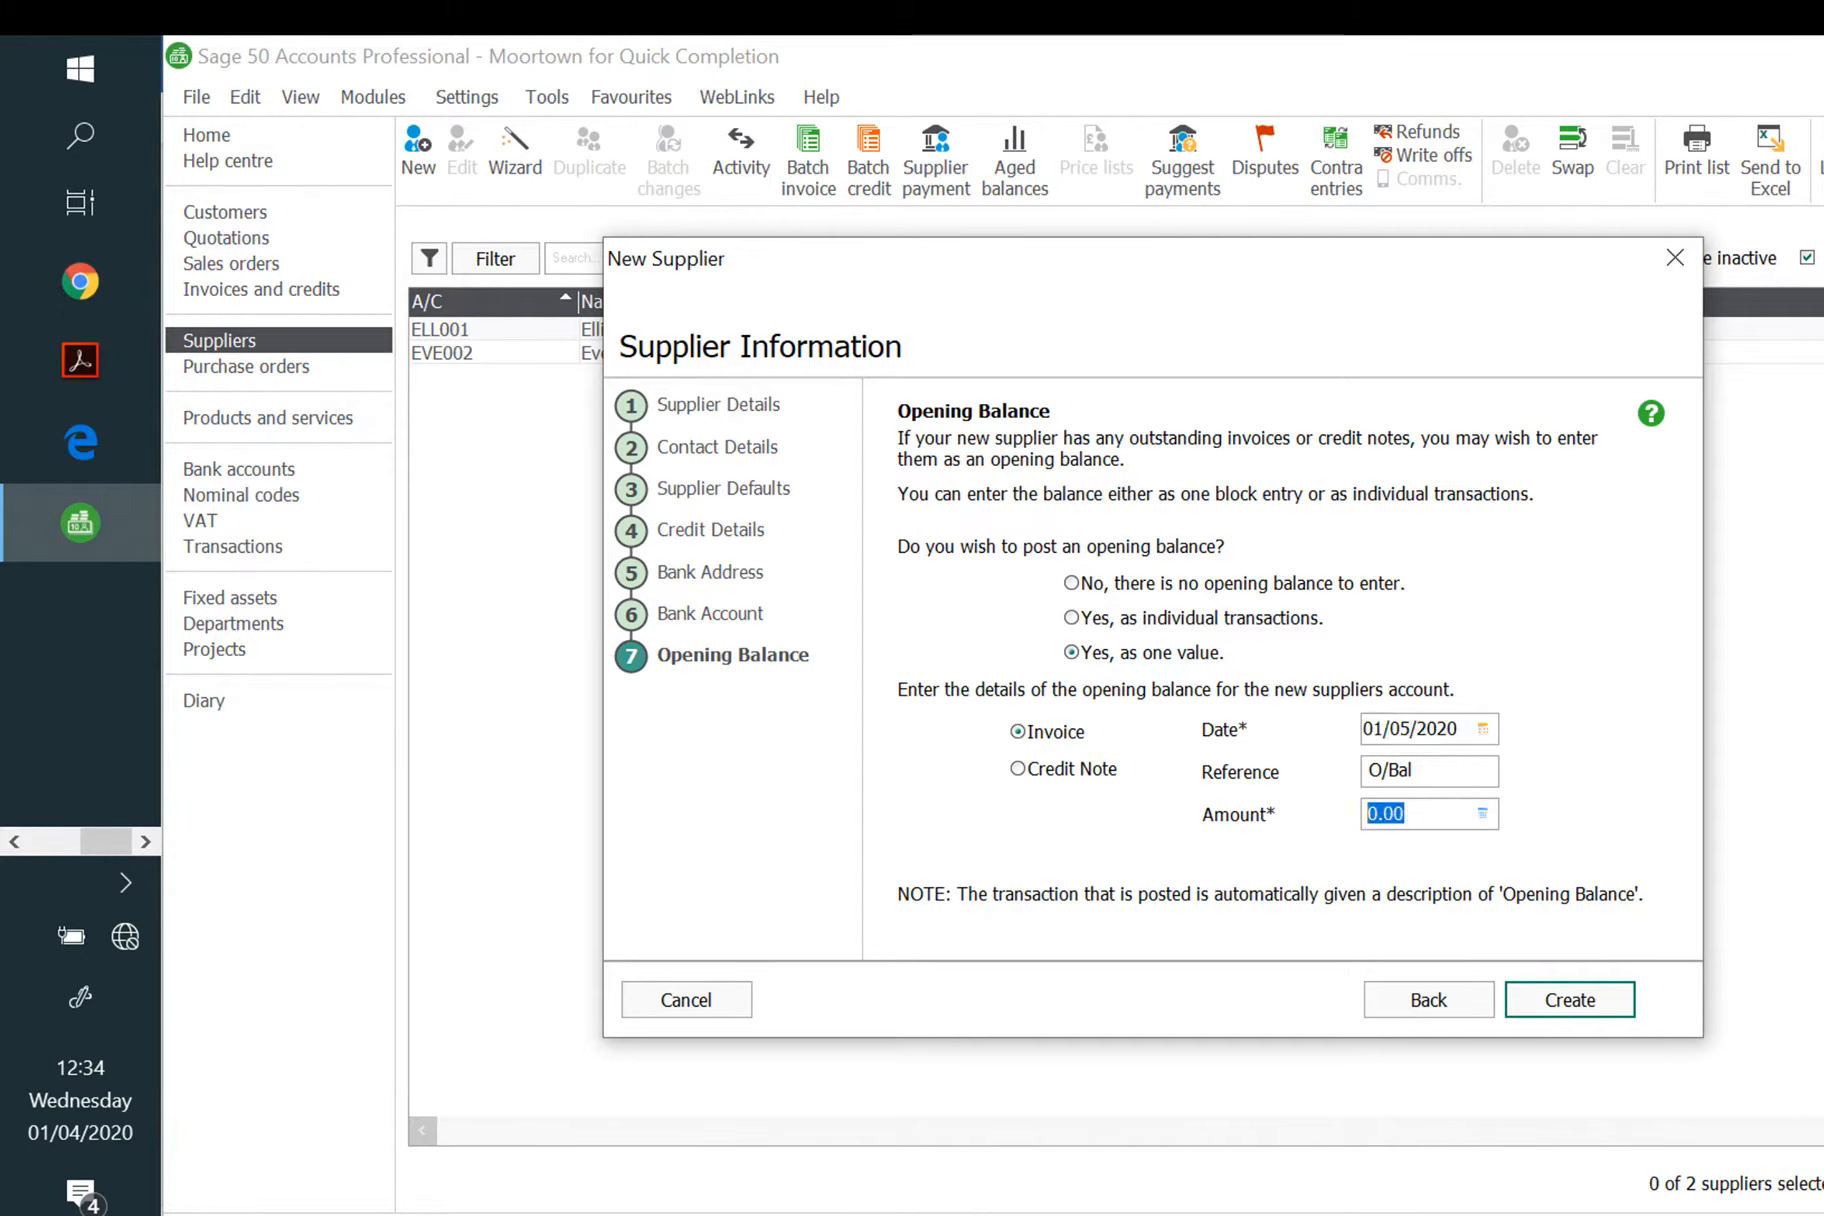
left_click(1397, 813)
key("ctrl+a")
key("BackSpace")
type("2290.35")
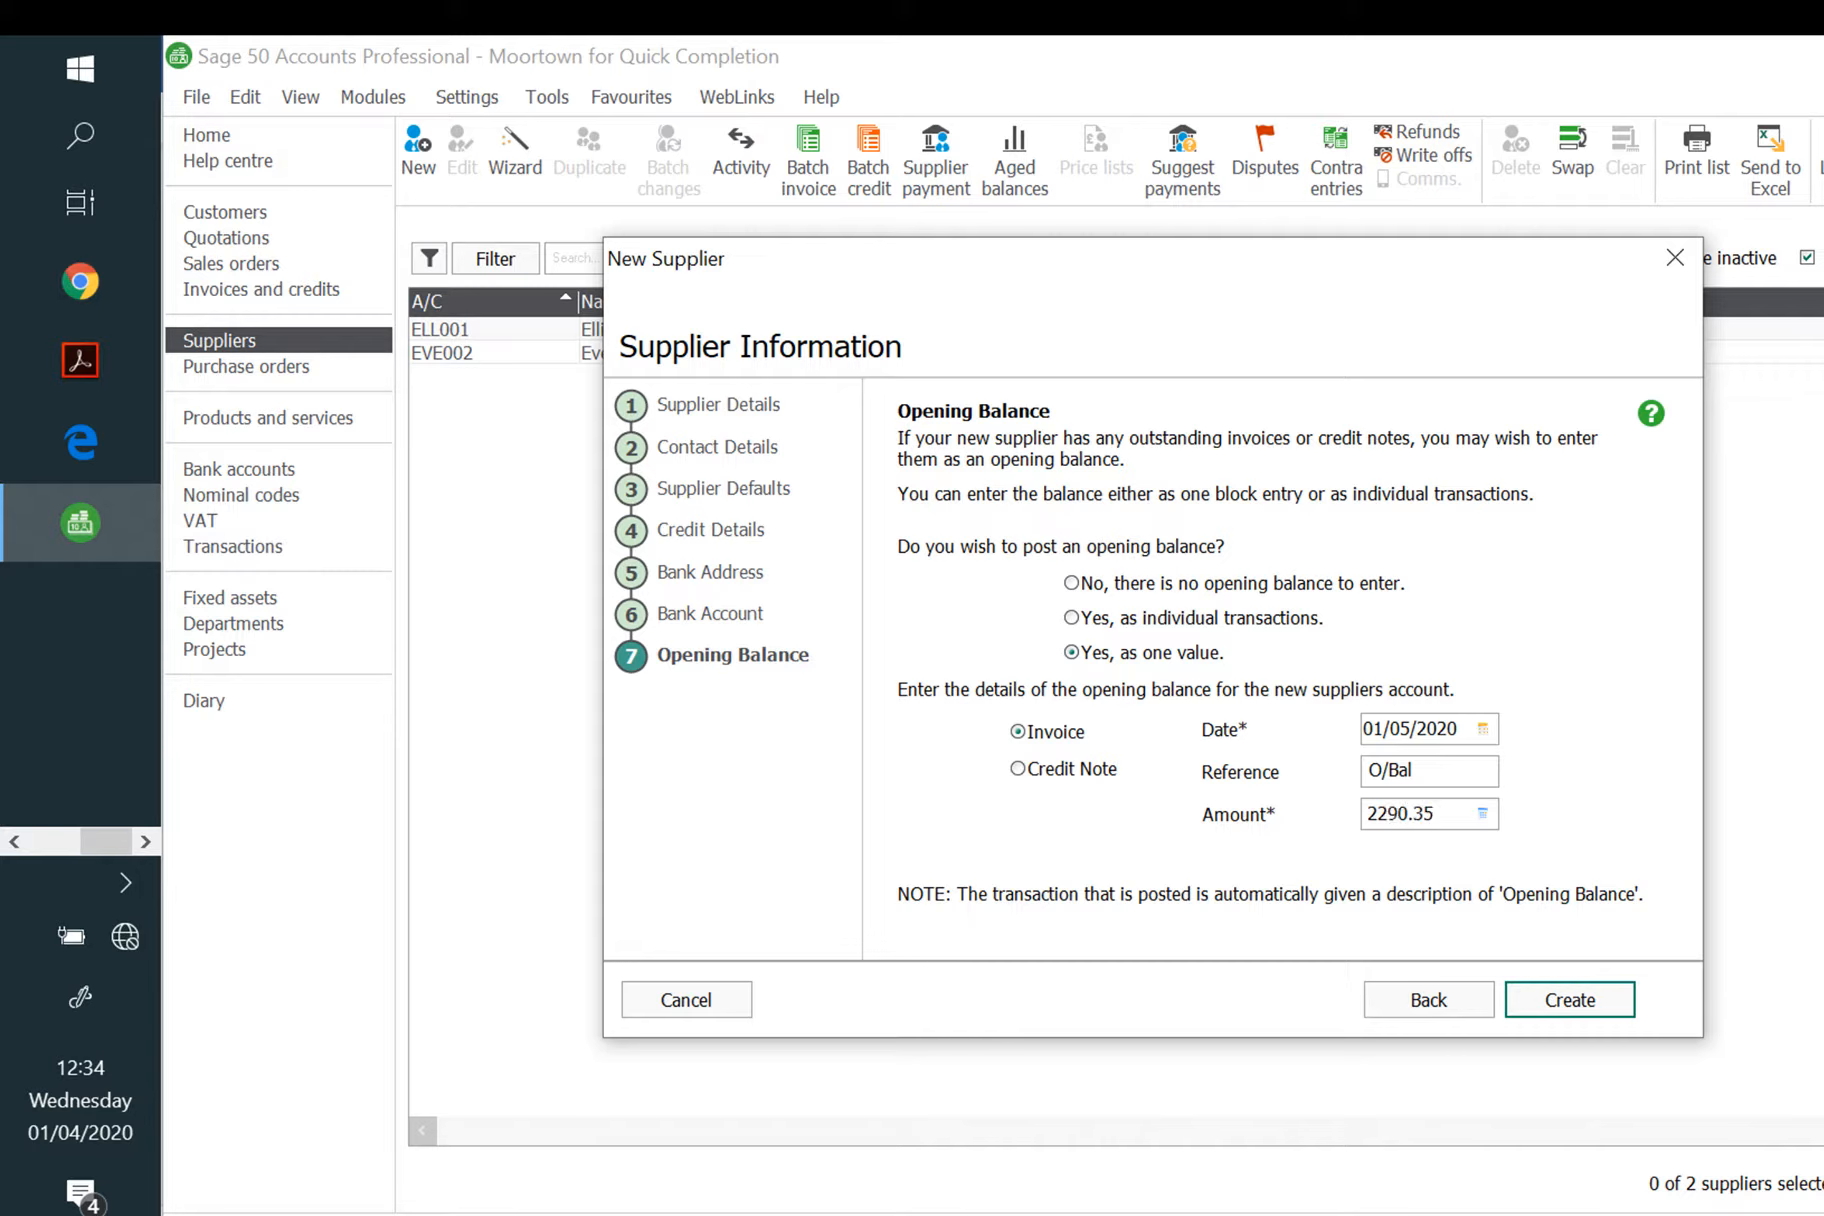
left_click(1588, 1006)
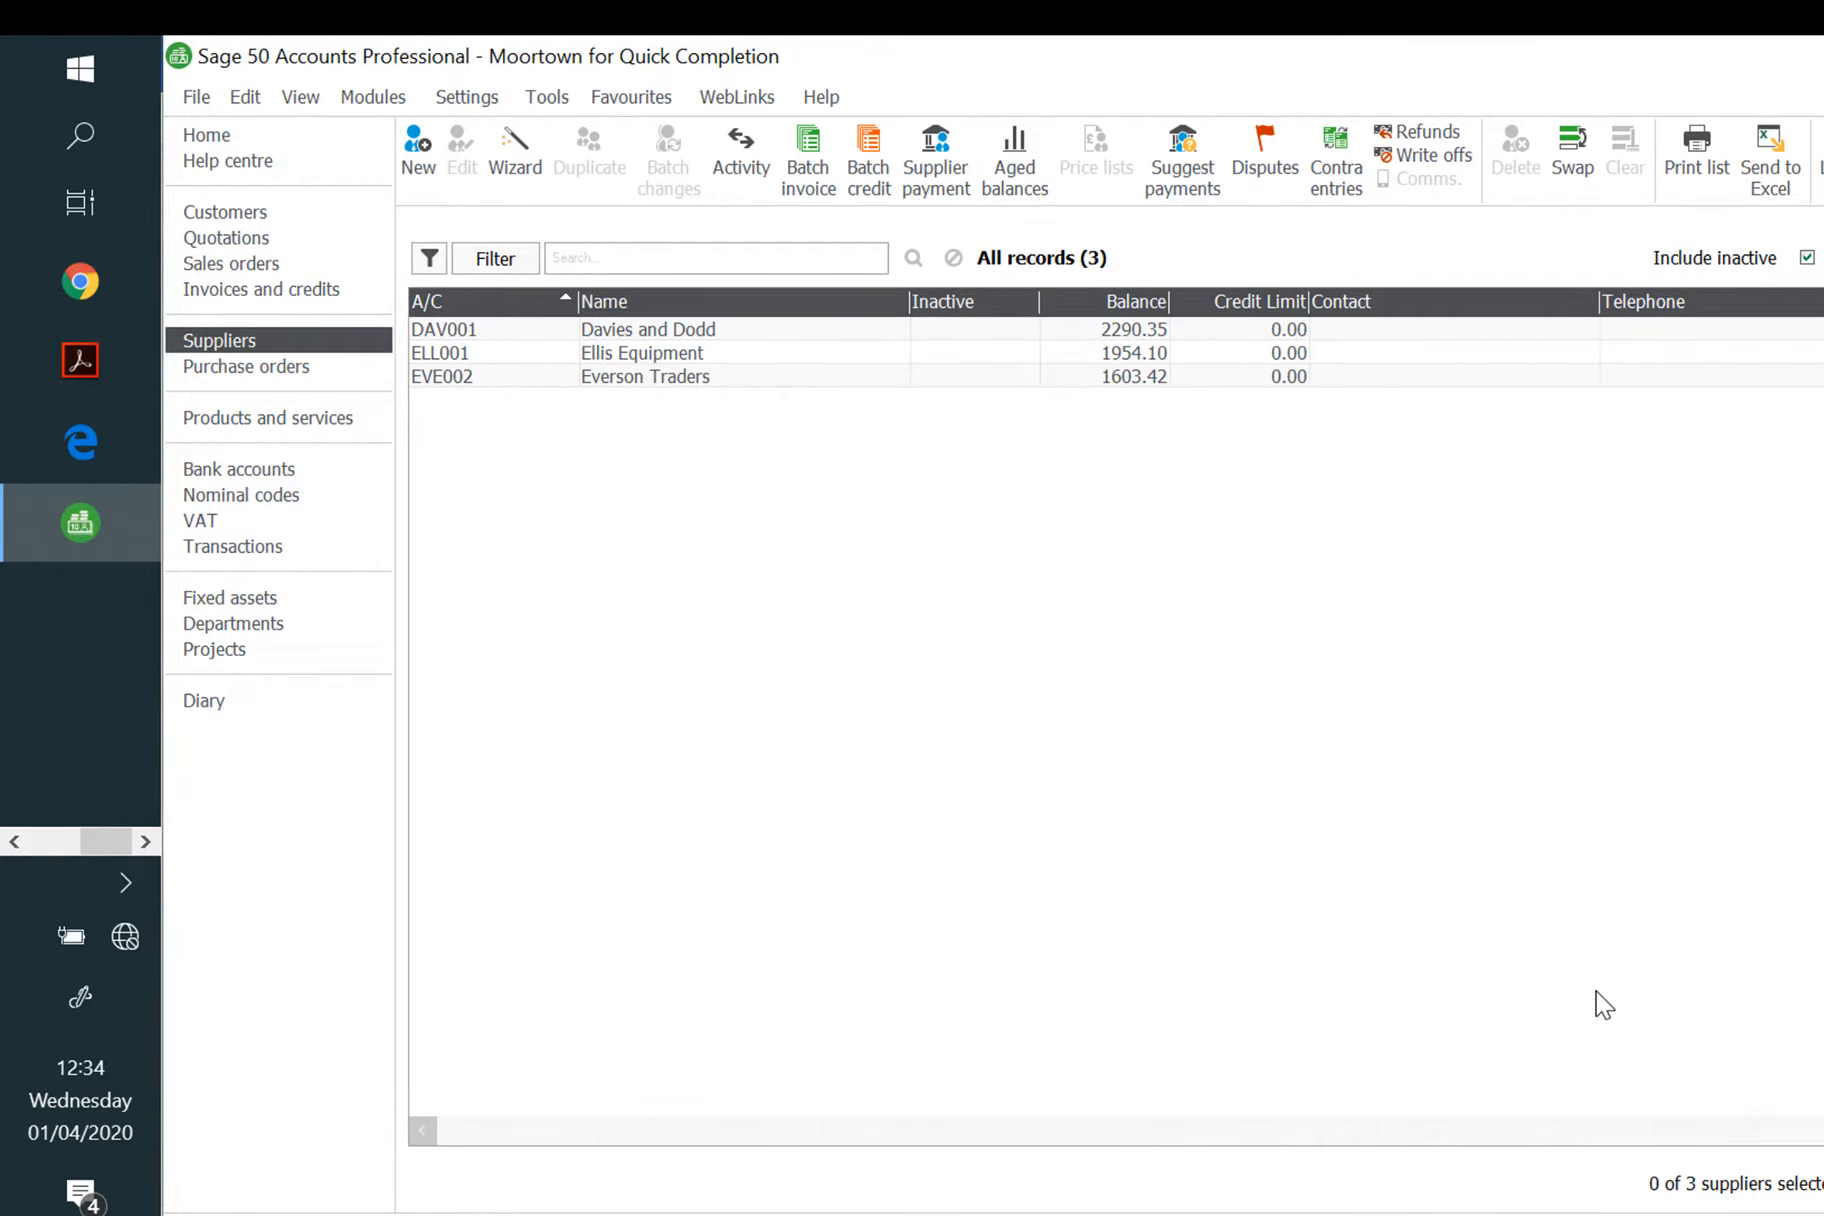
Step: In Nominal codes, load account 2200 Sales Tax Control Account into a record via N/C 22
left_click(261, 495)
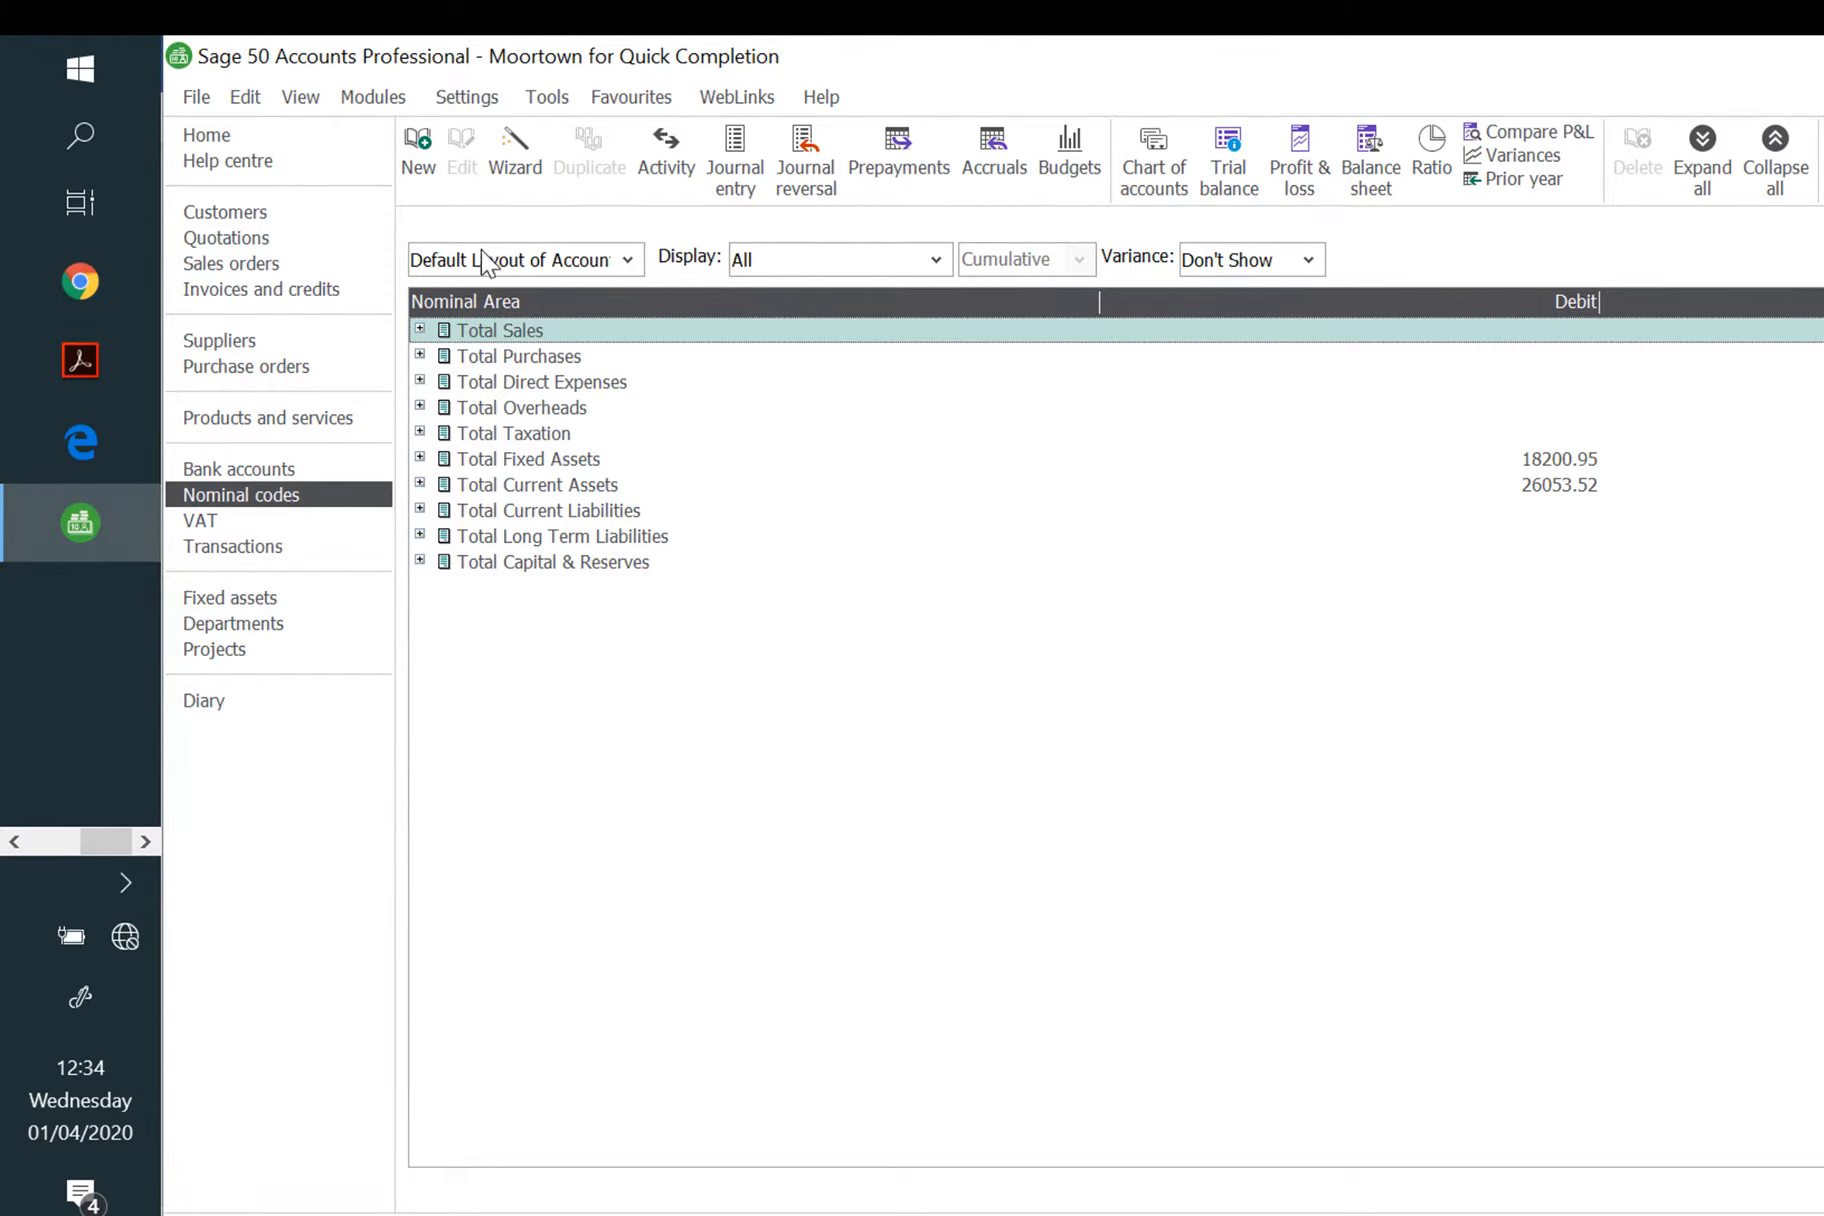
left_click(420, 165)
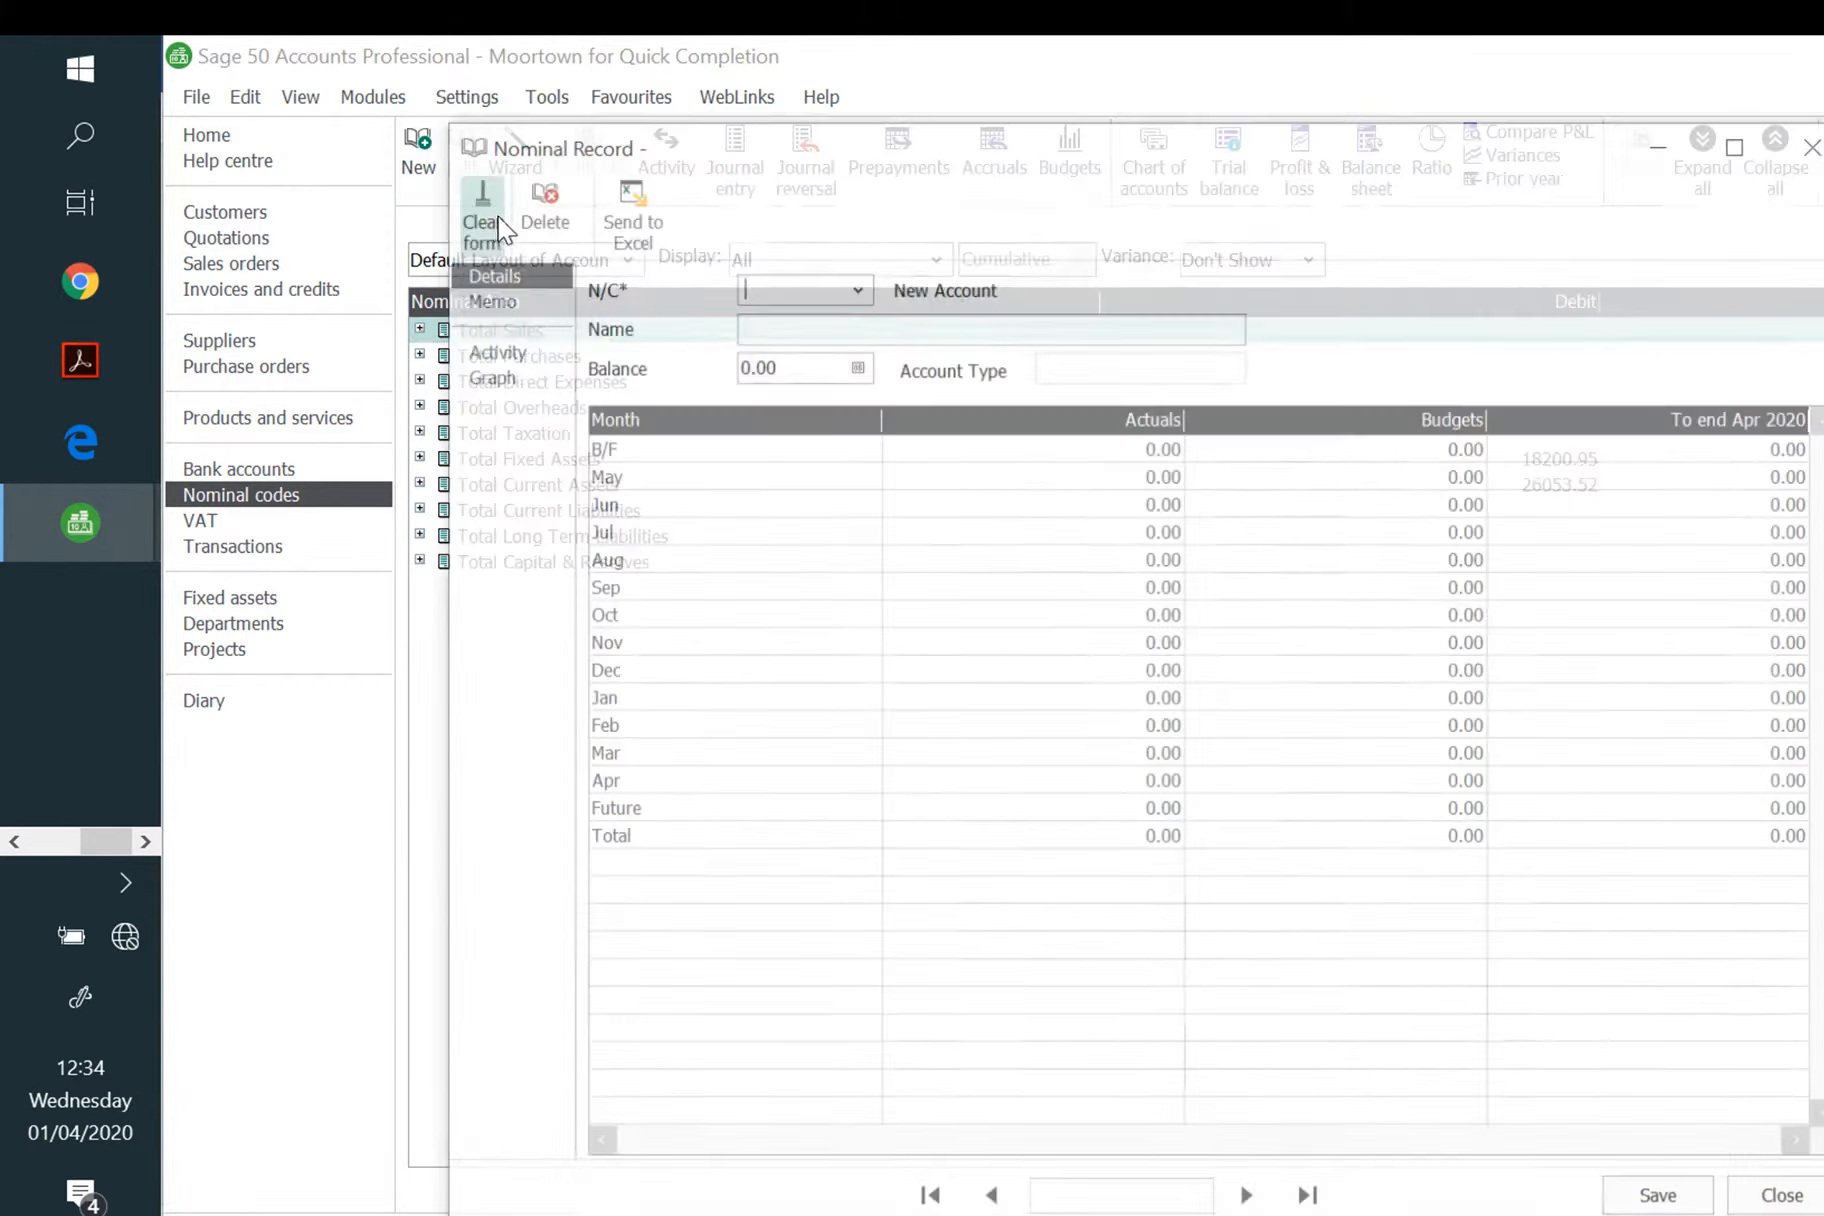
type("2200")
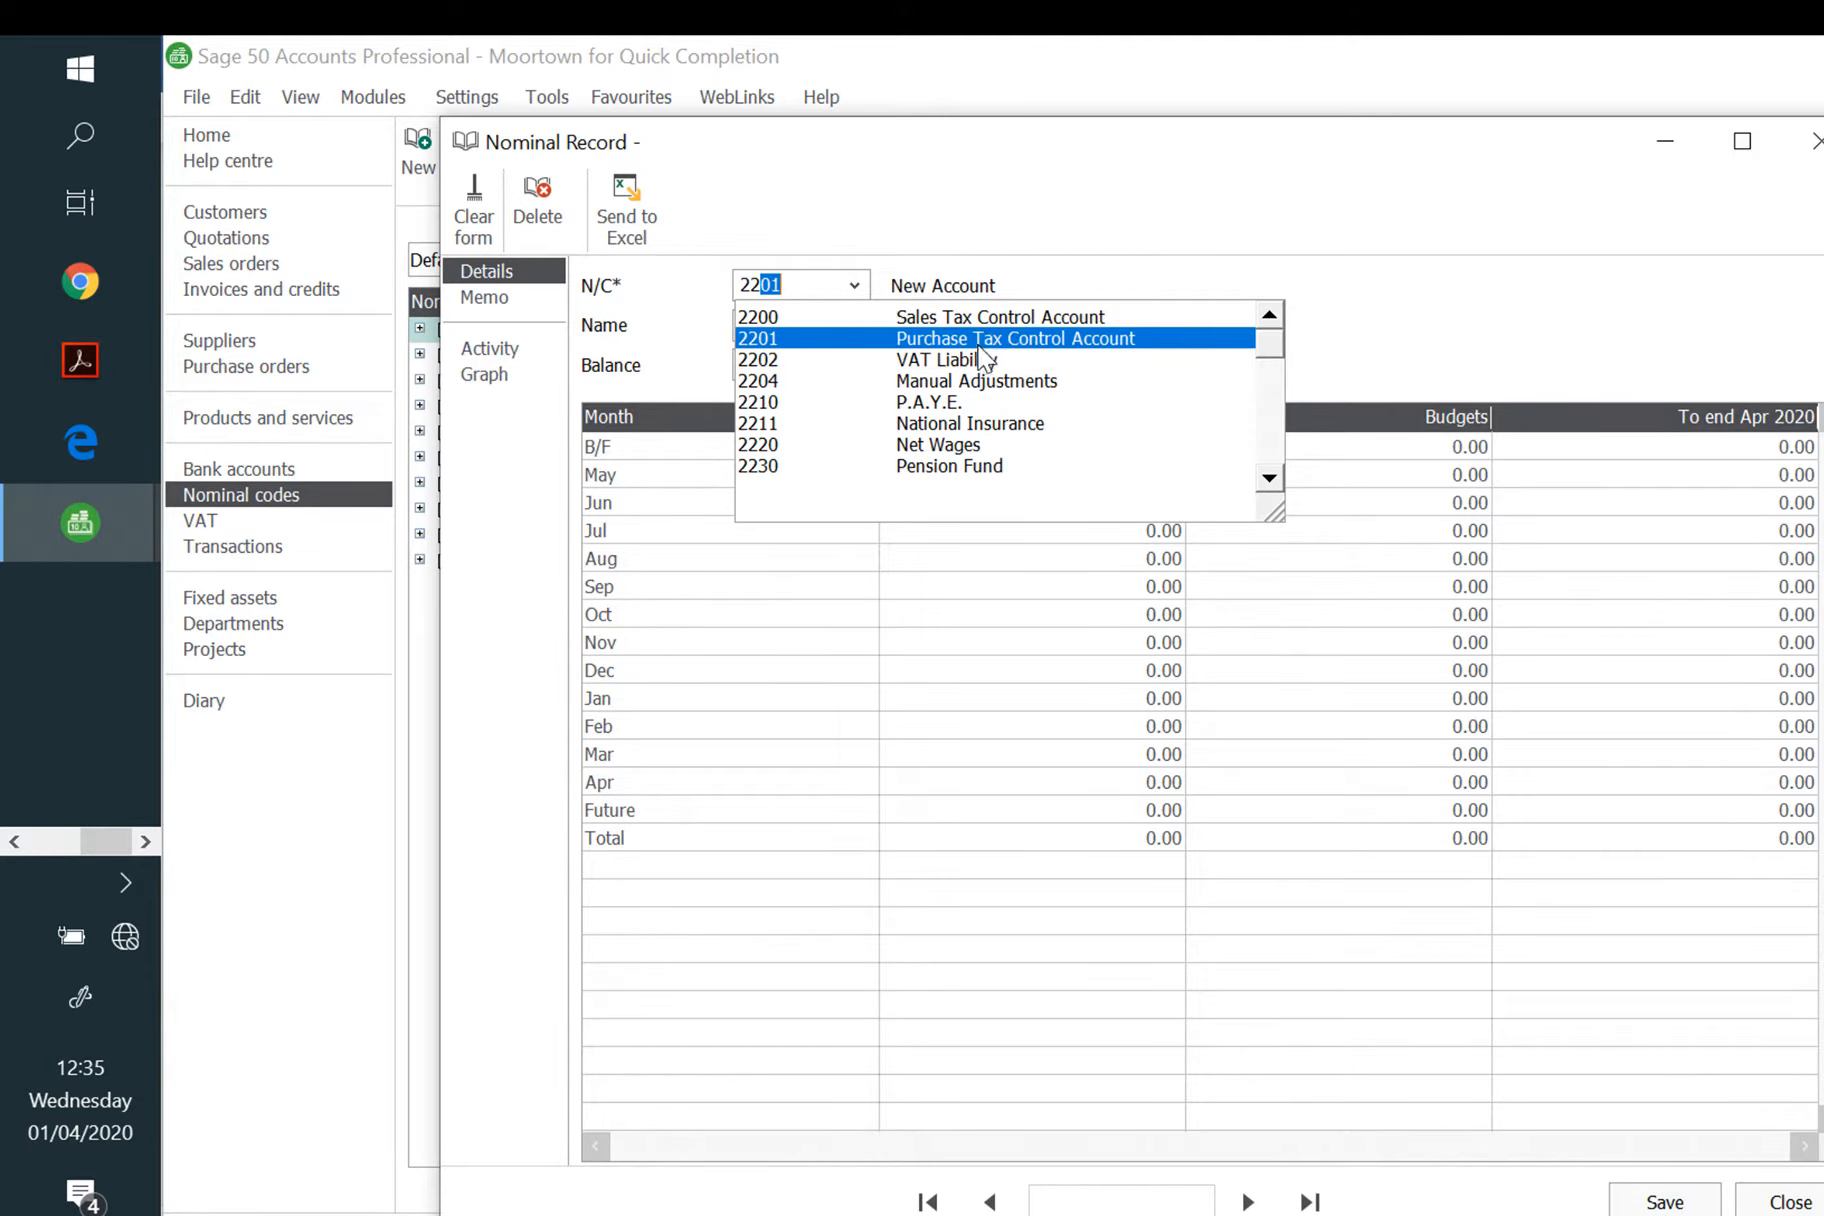
left_click(995, 318)
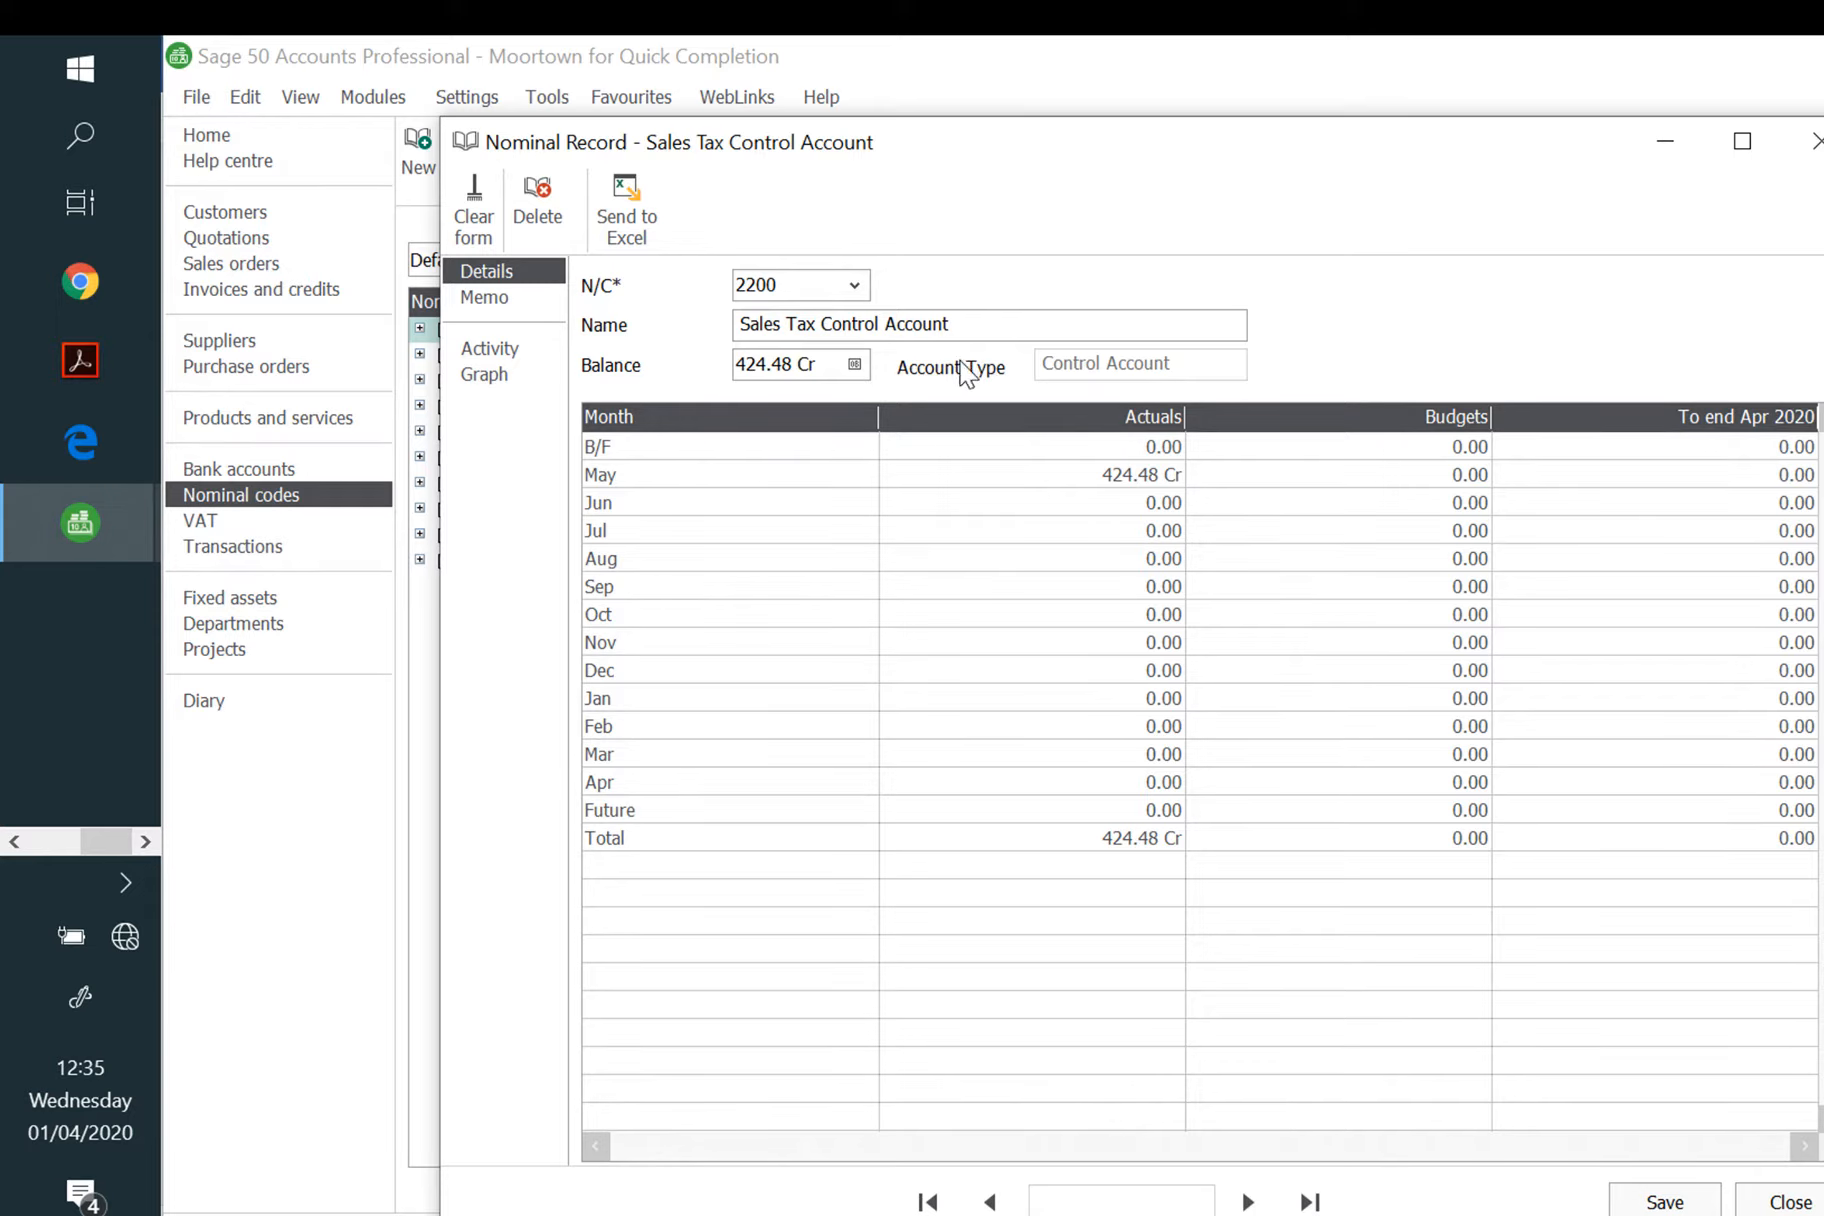
Step: Save a 414.85 credit opening balance dated 01/05/2020 for account 2200
left_click(854, 365)
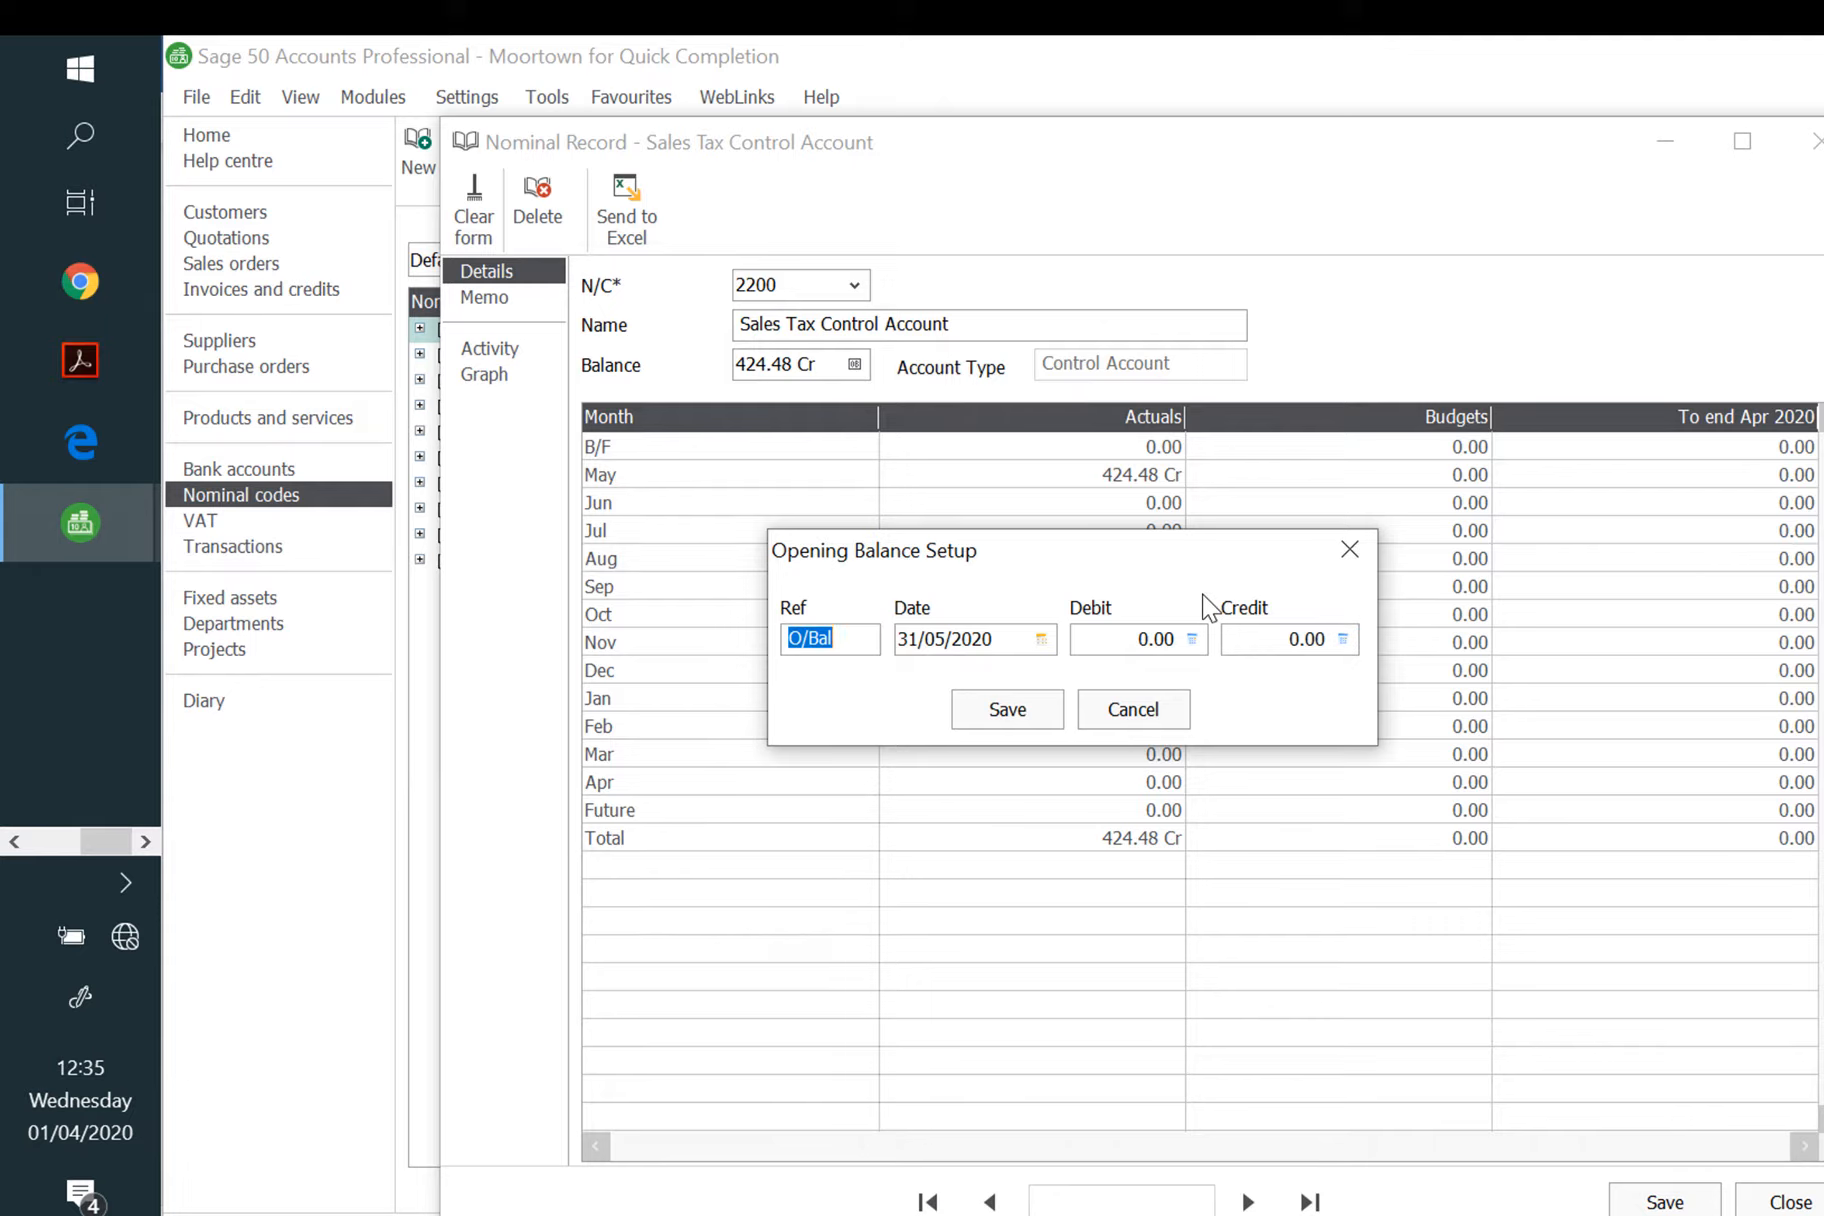
key("Tab")
type("01/05/")
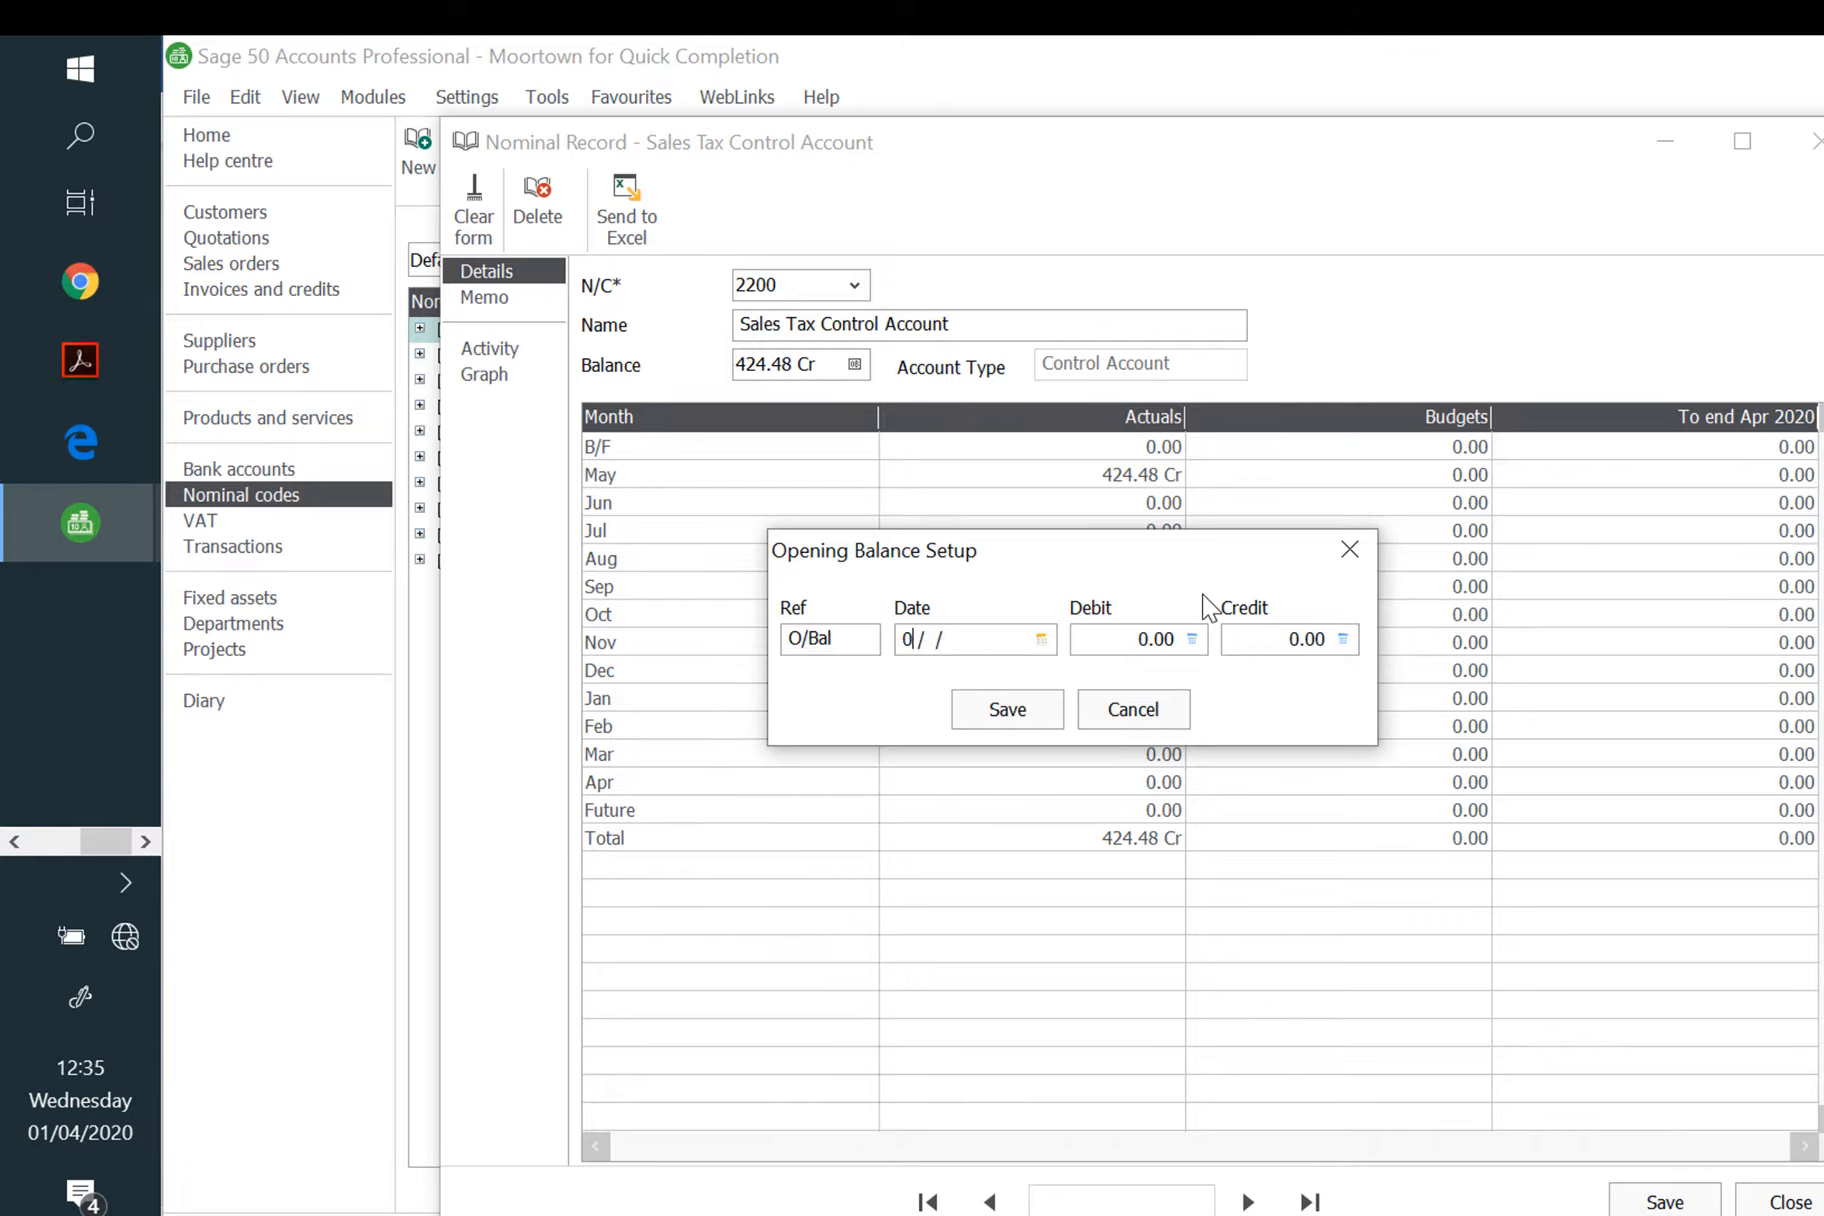
type("2020")
key("Tab")
key("Tab")
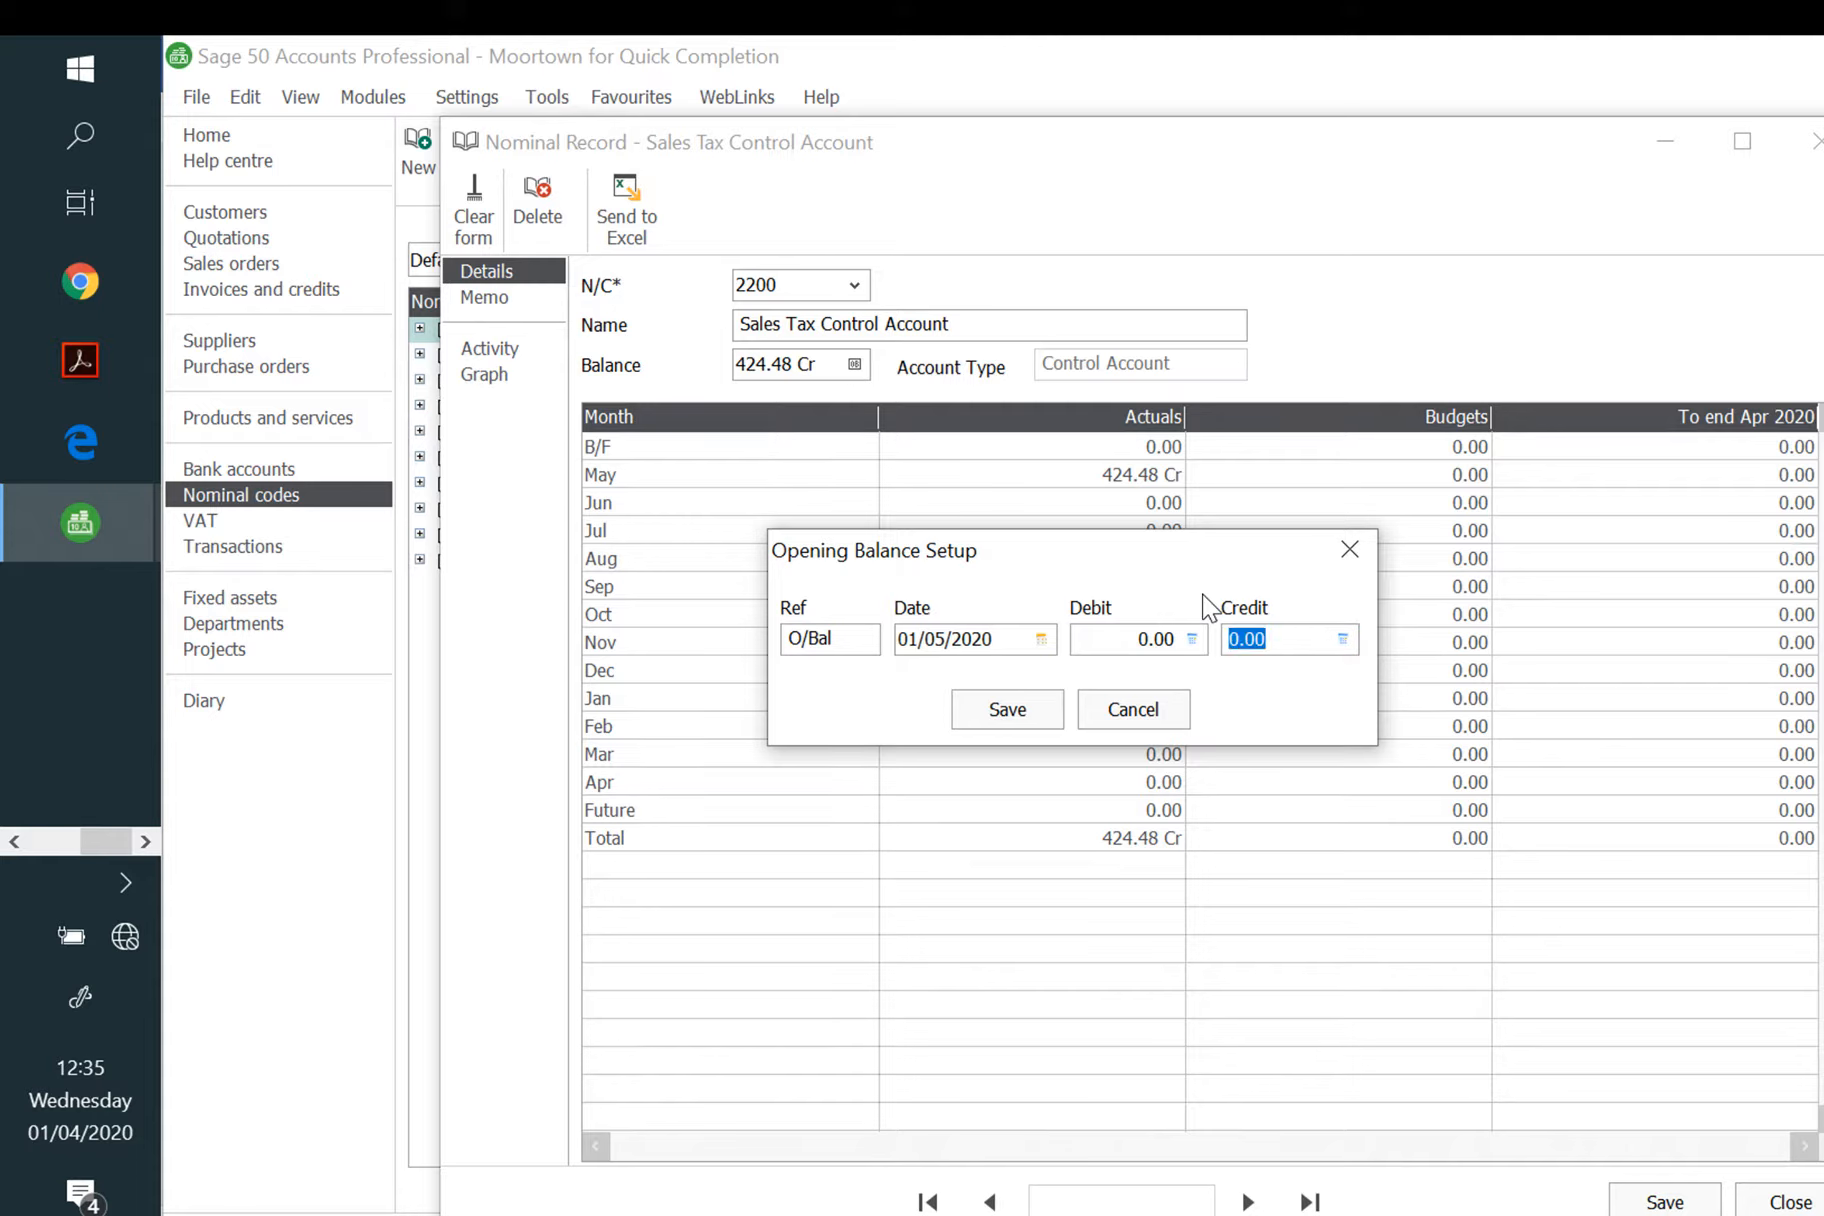
type("414.85")
left_click(1038, 716)
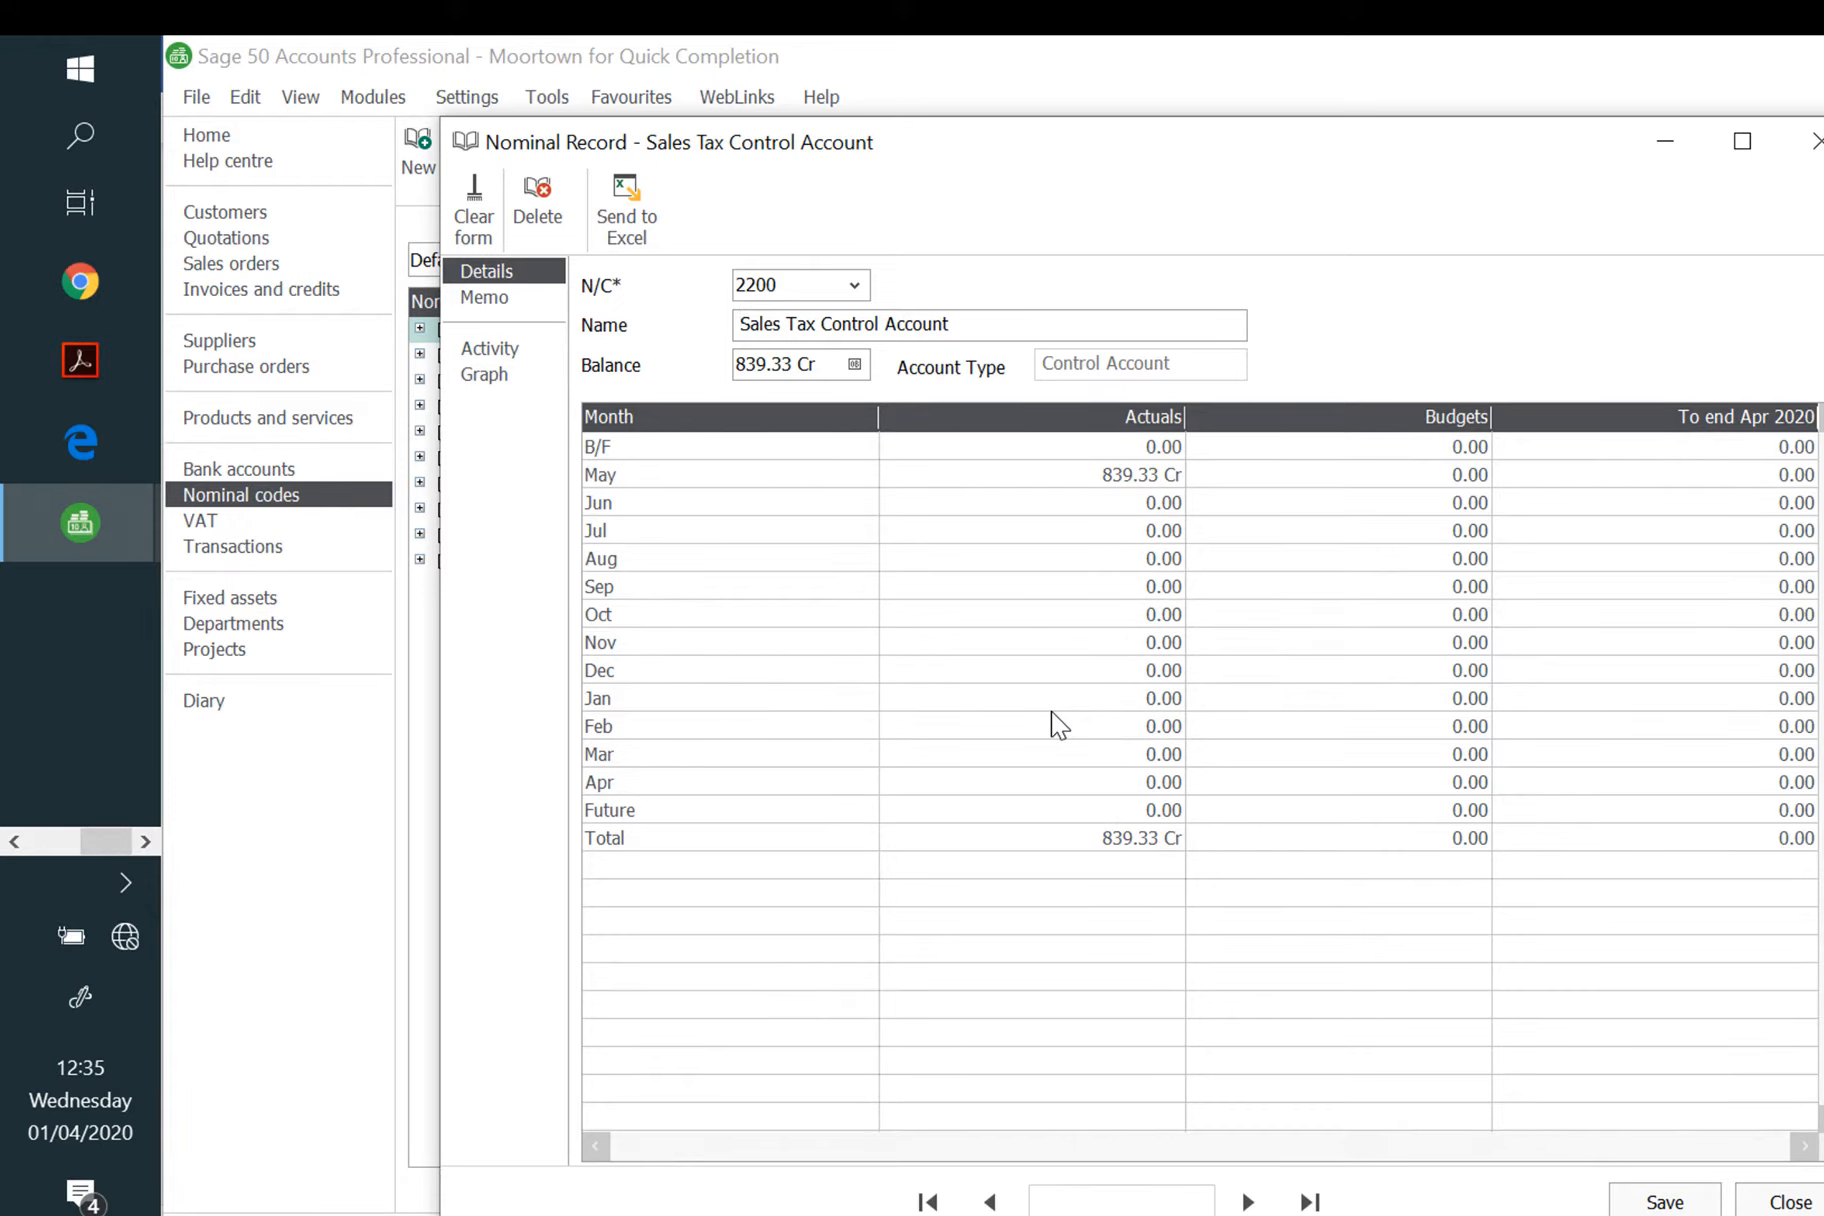
Step: Switch to account 2201 and save a 200.76 debit opening balance dated 01/05/2020
left_click(855, 285)
left_click(1013, 432)
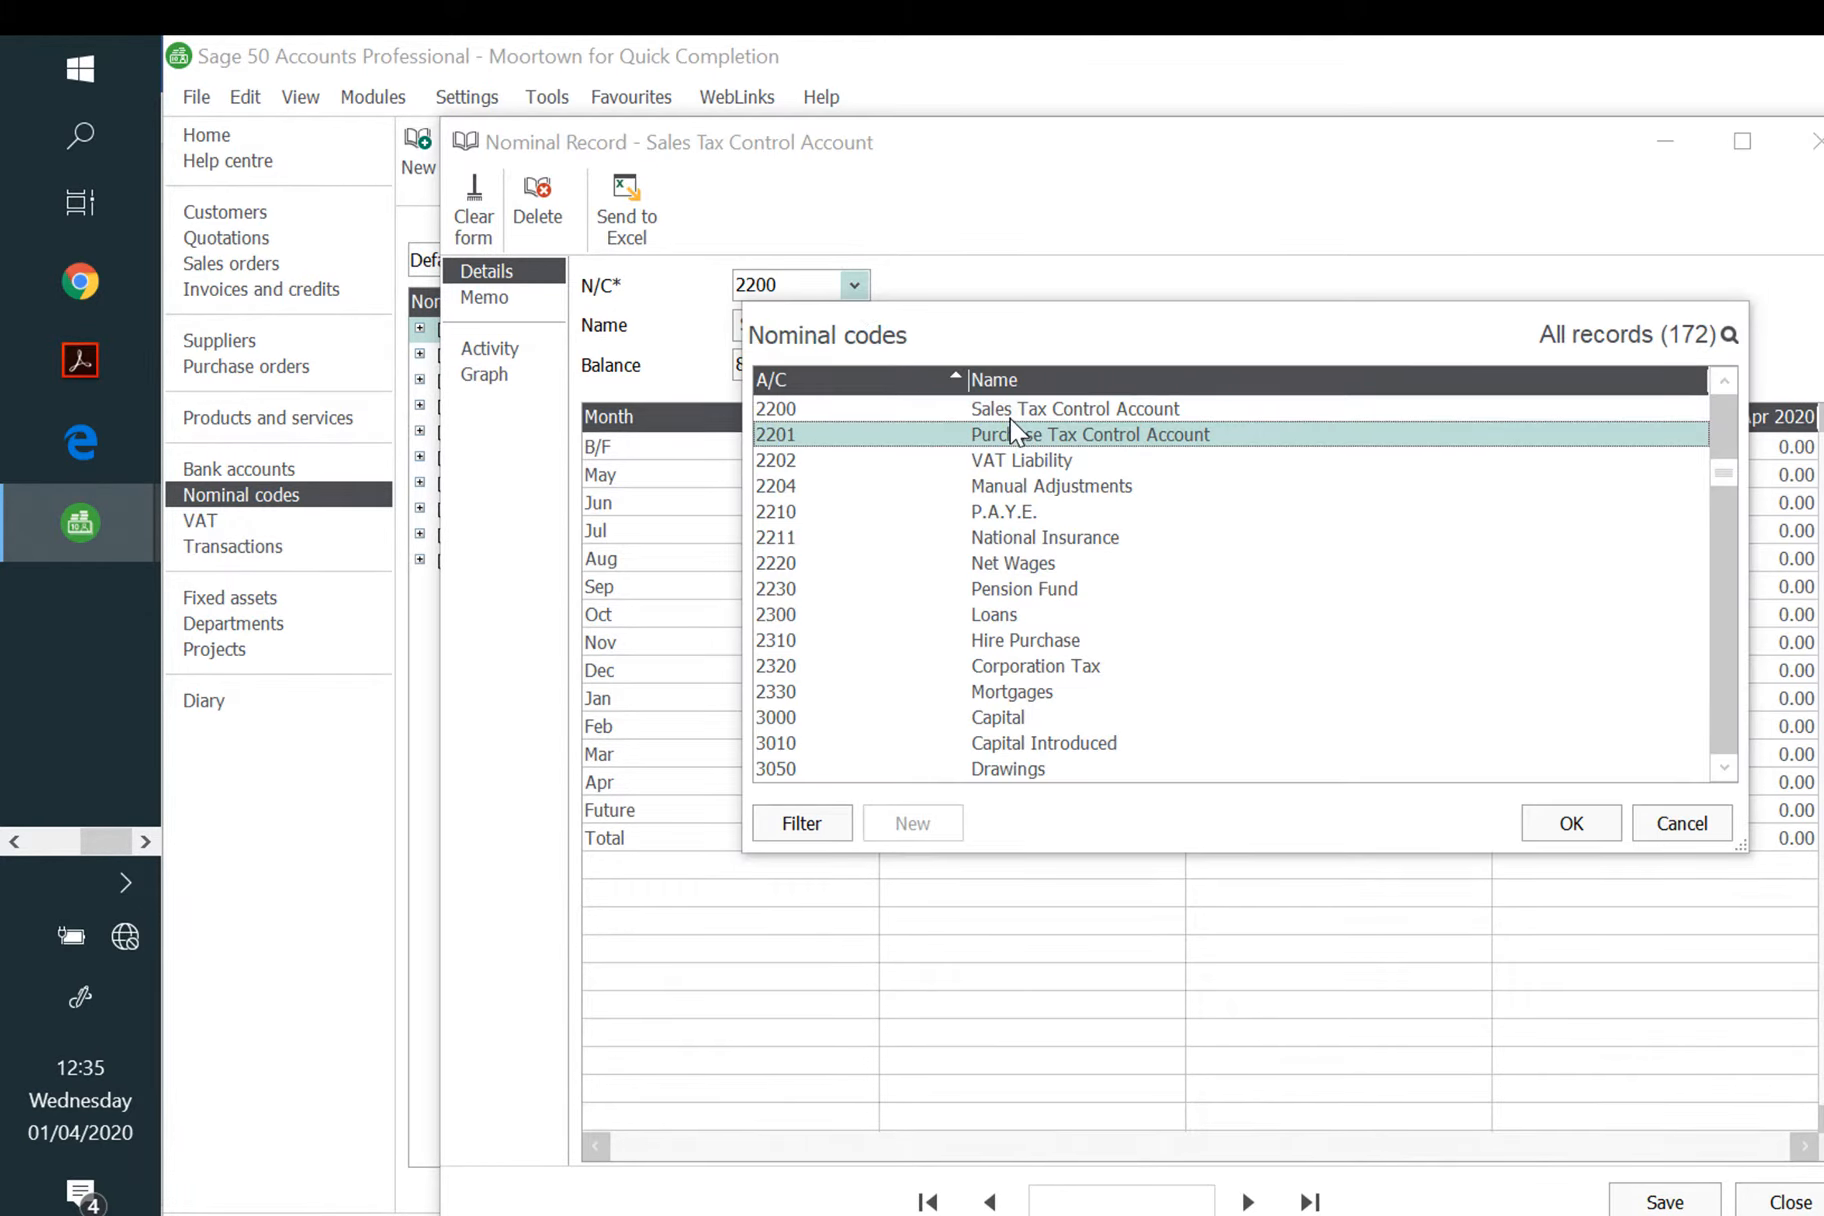
left_click(1565, 822)
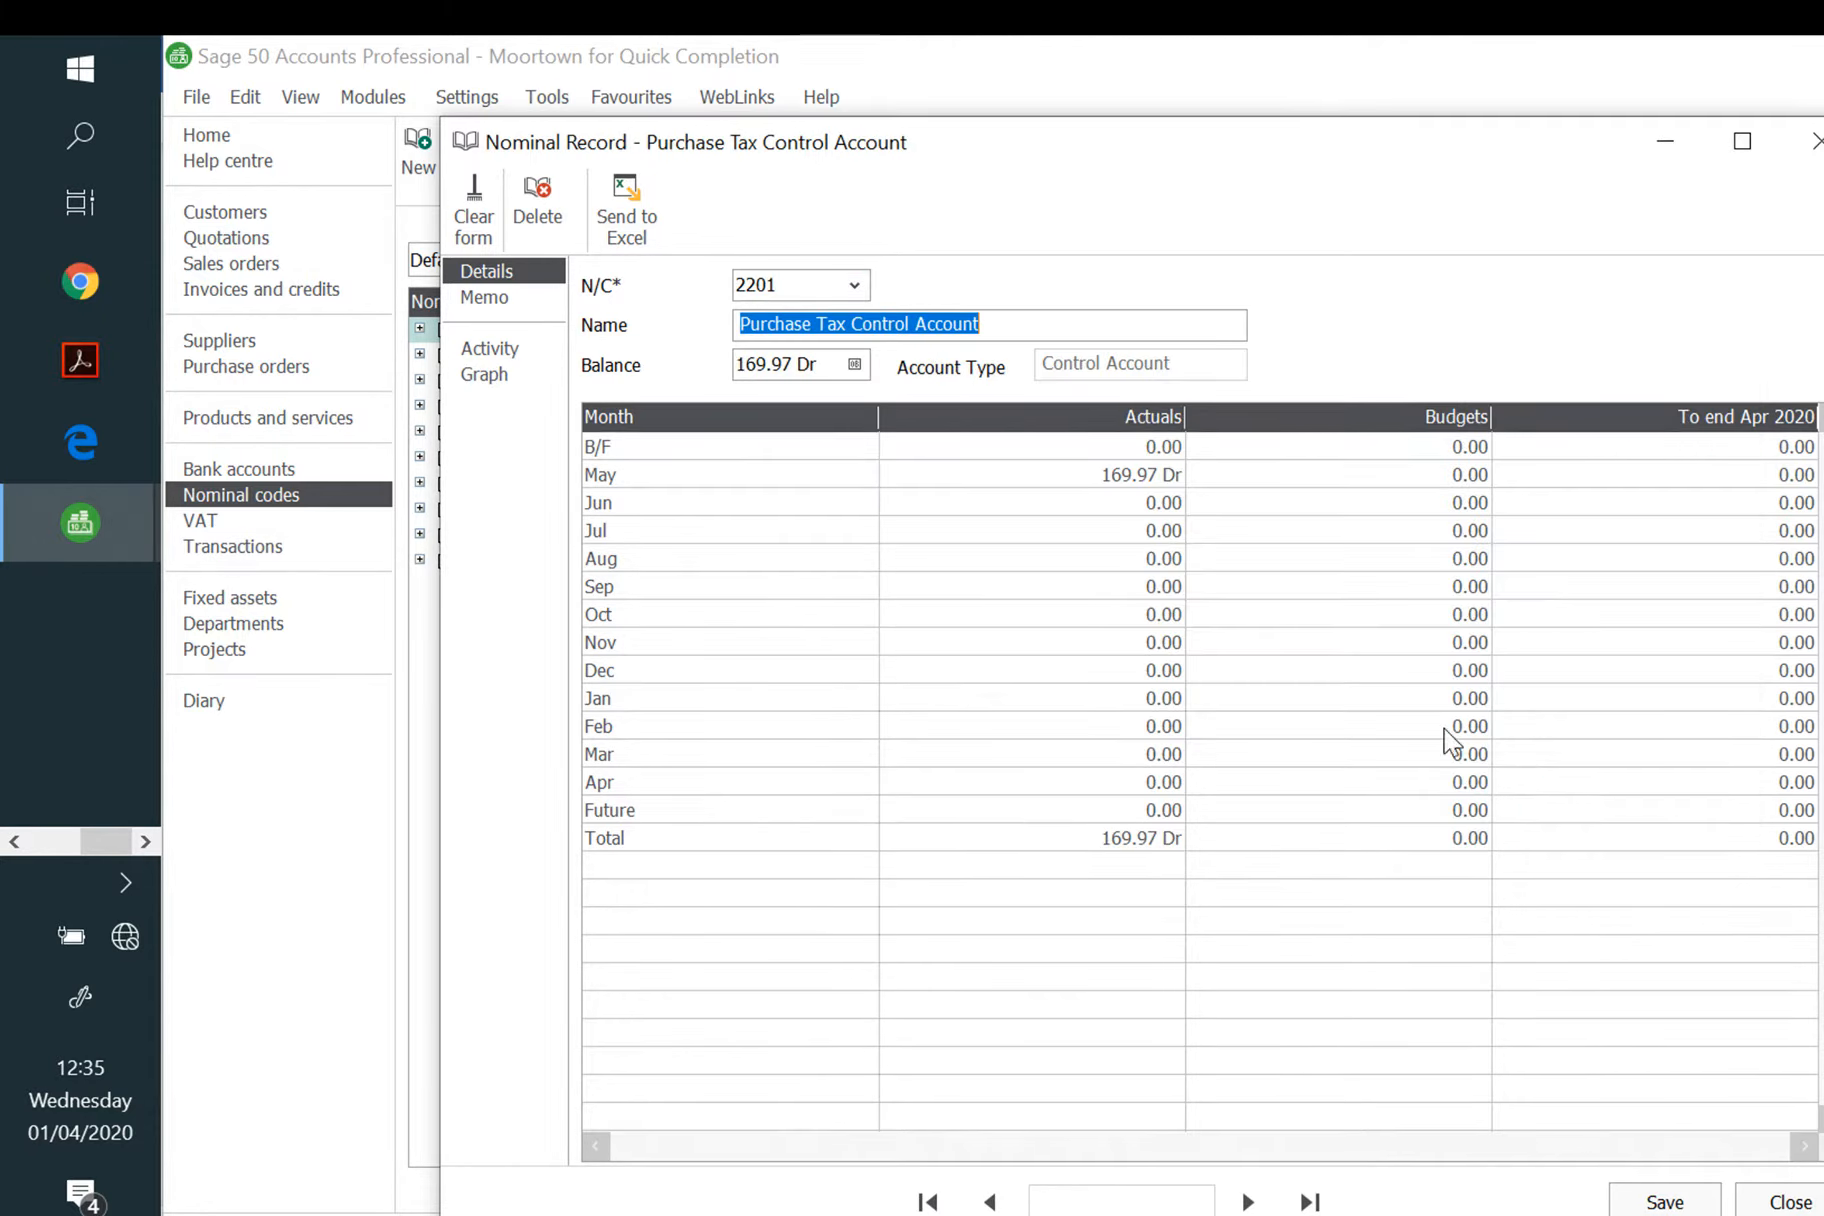
left_click(852, 366)
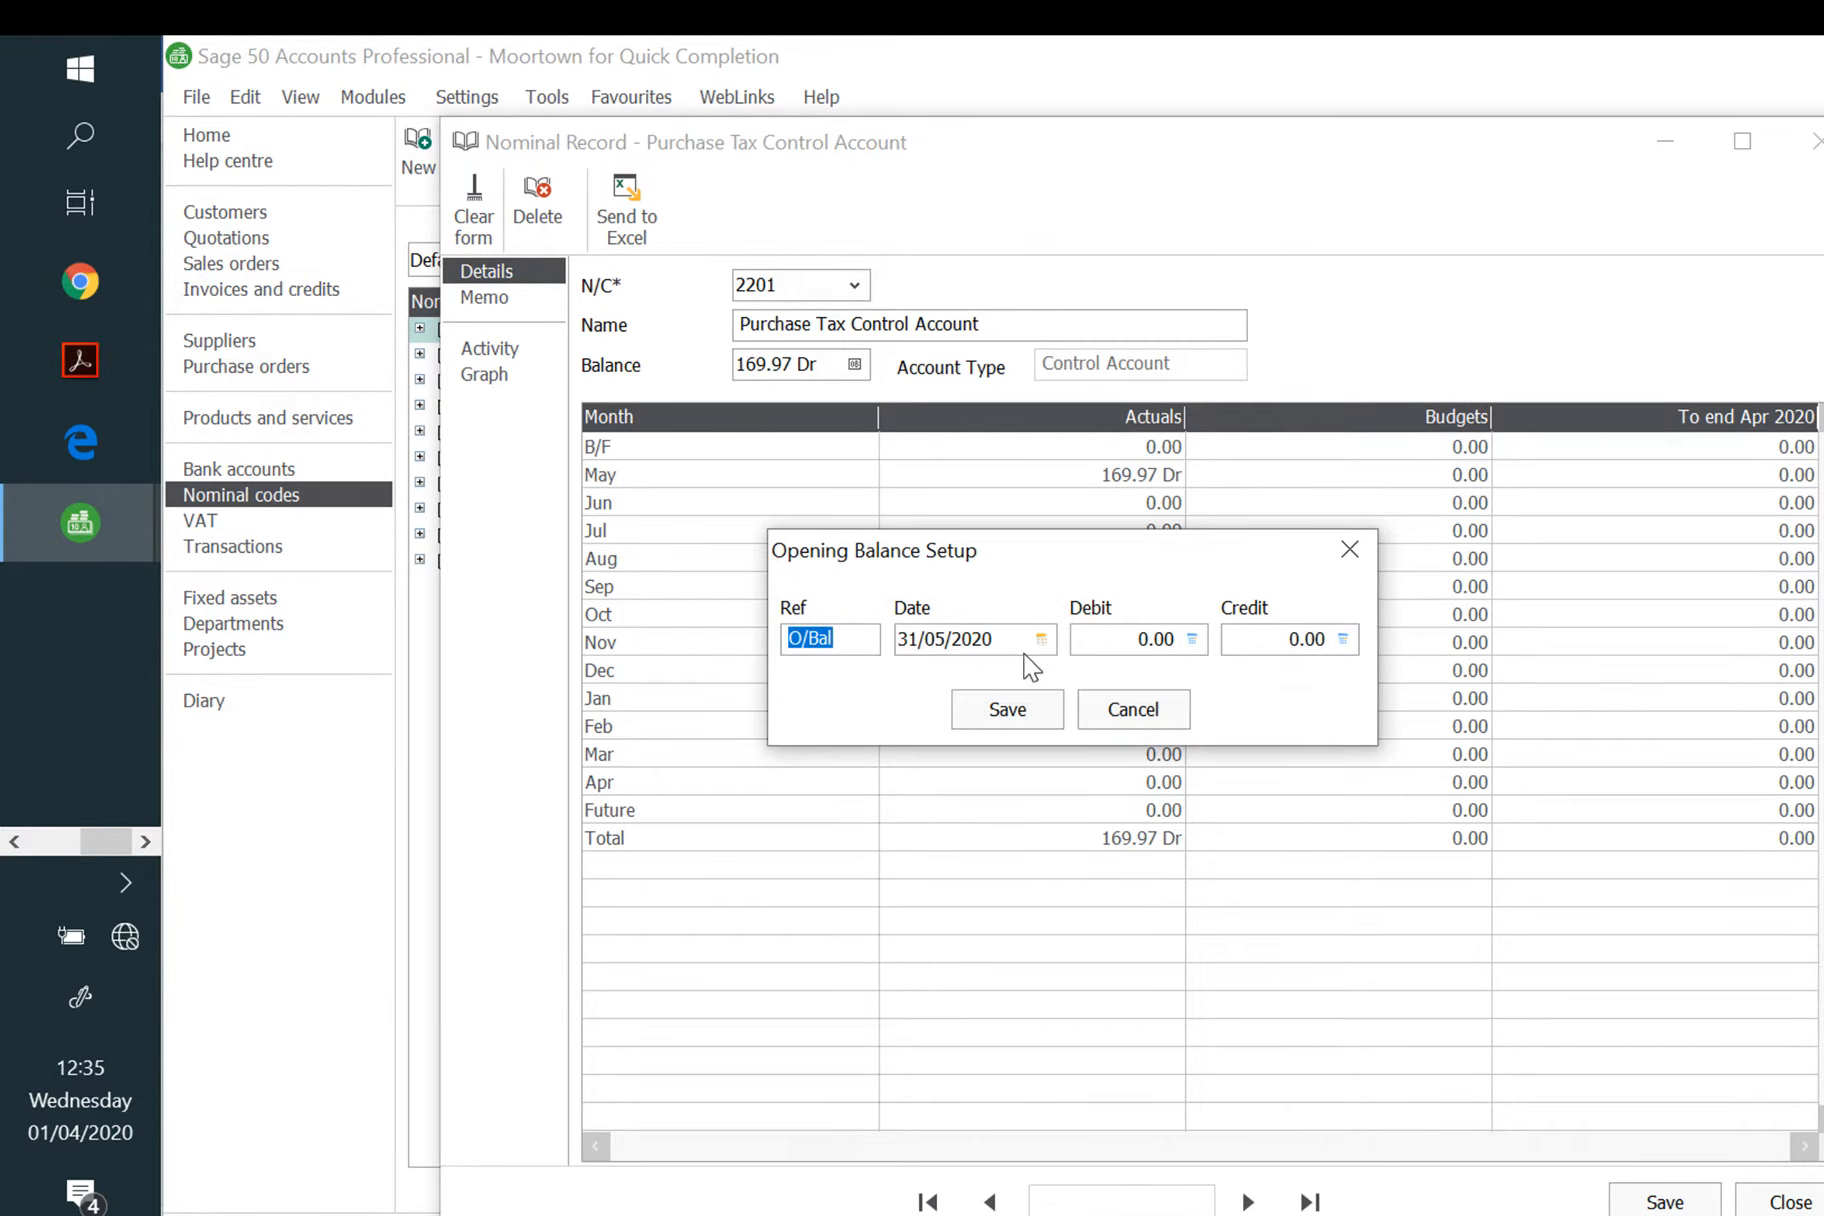
key("Tab")
type("01/")
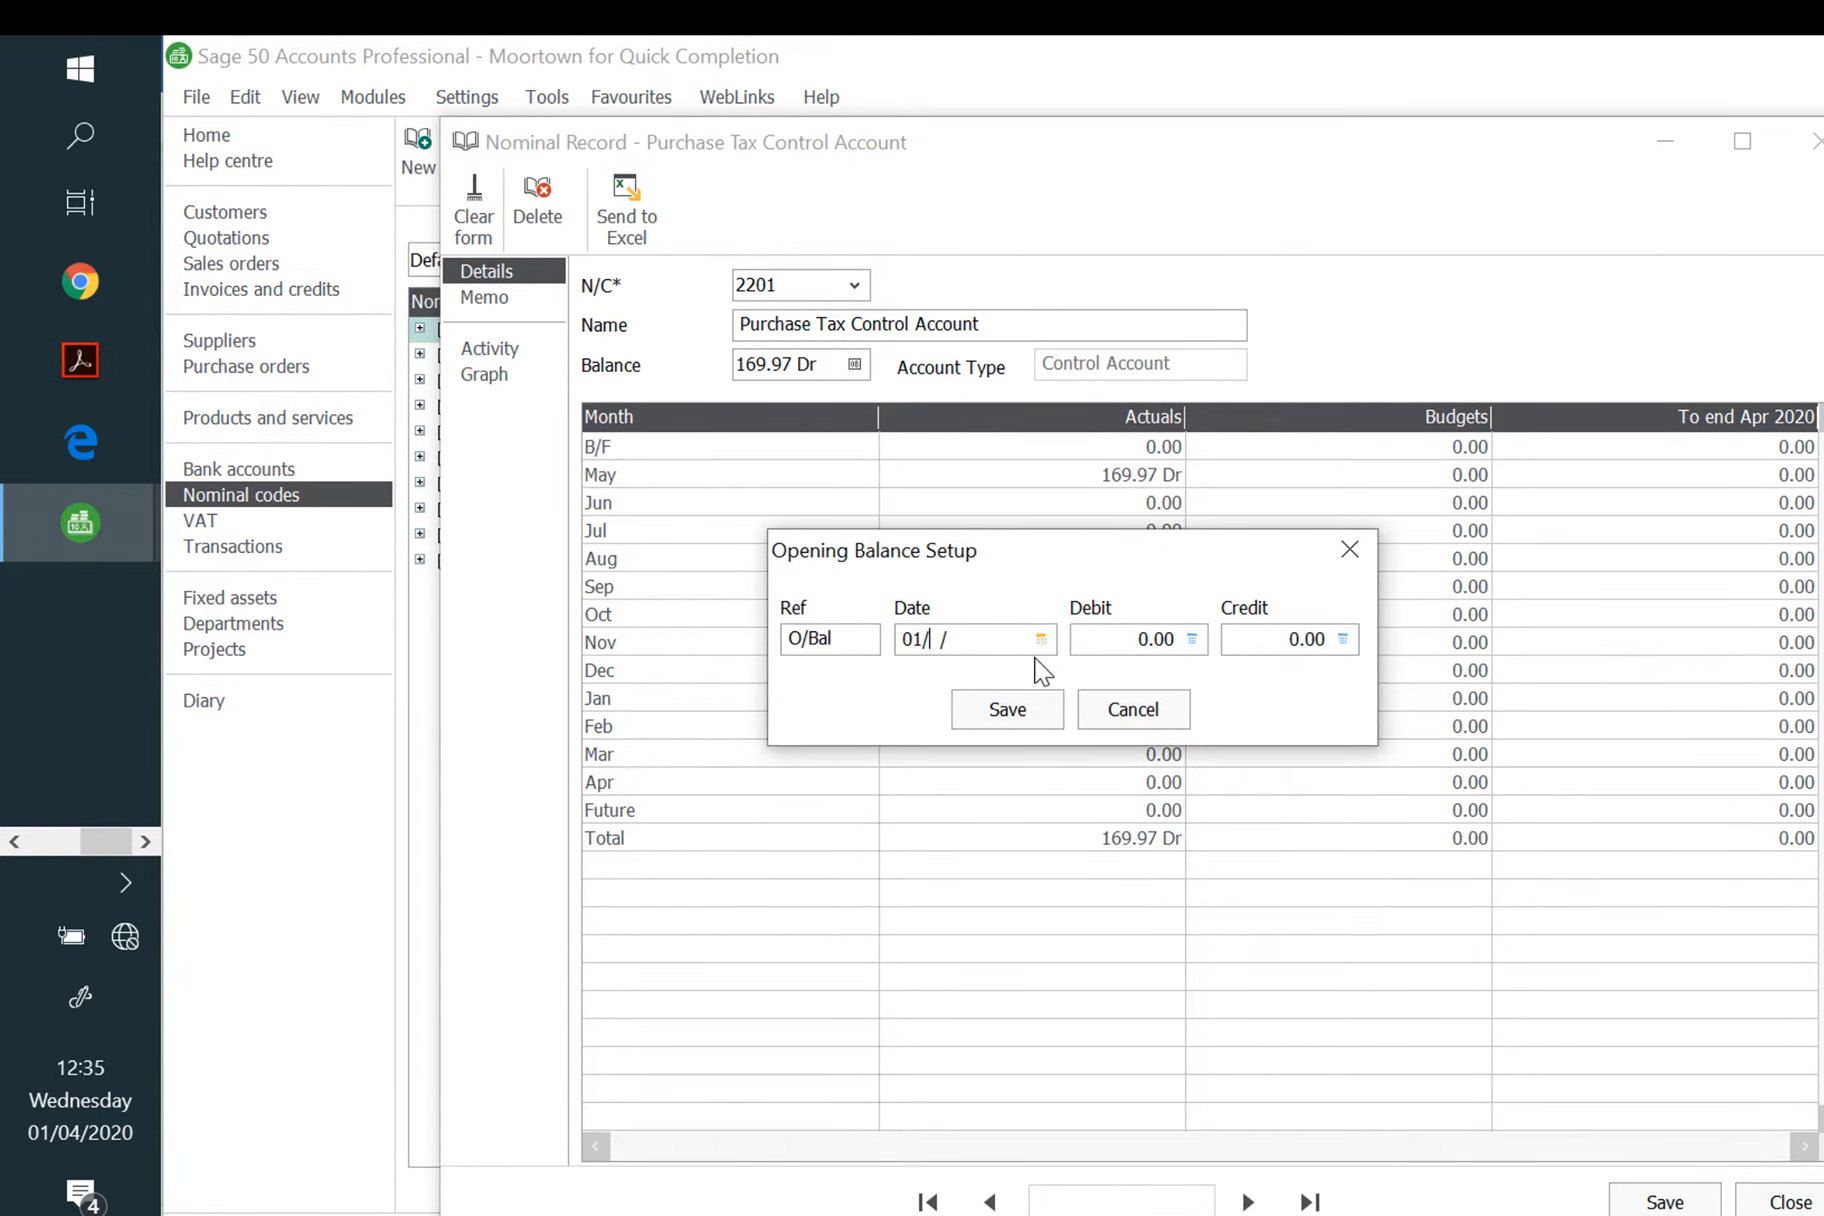
type("05/2020")
key("Tab")
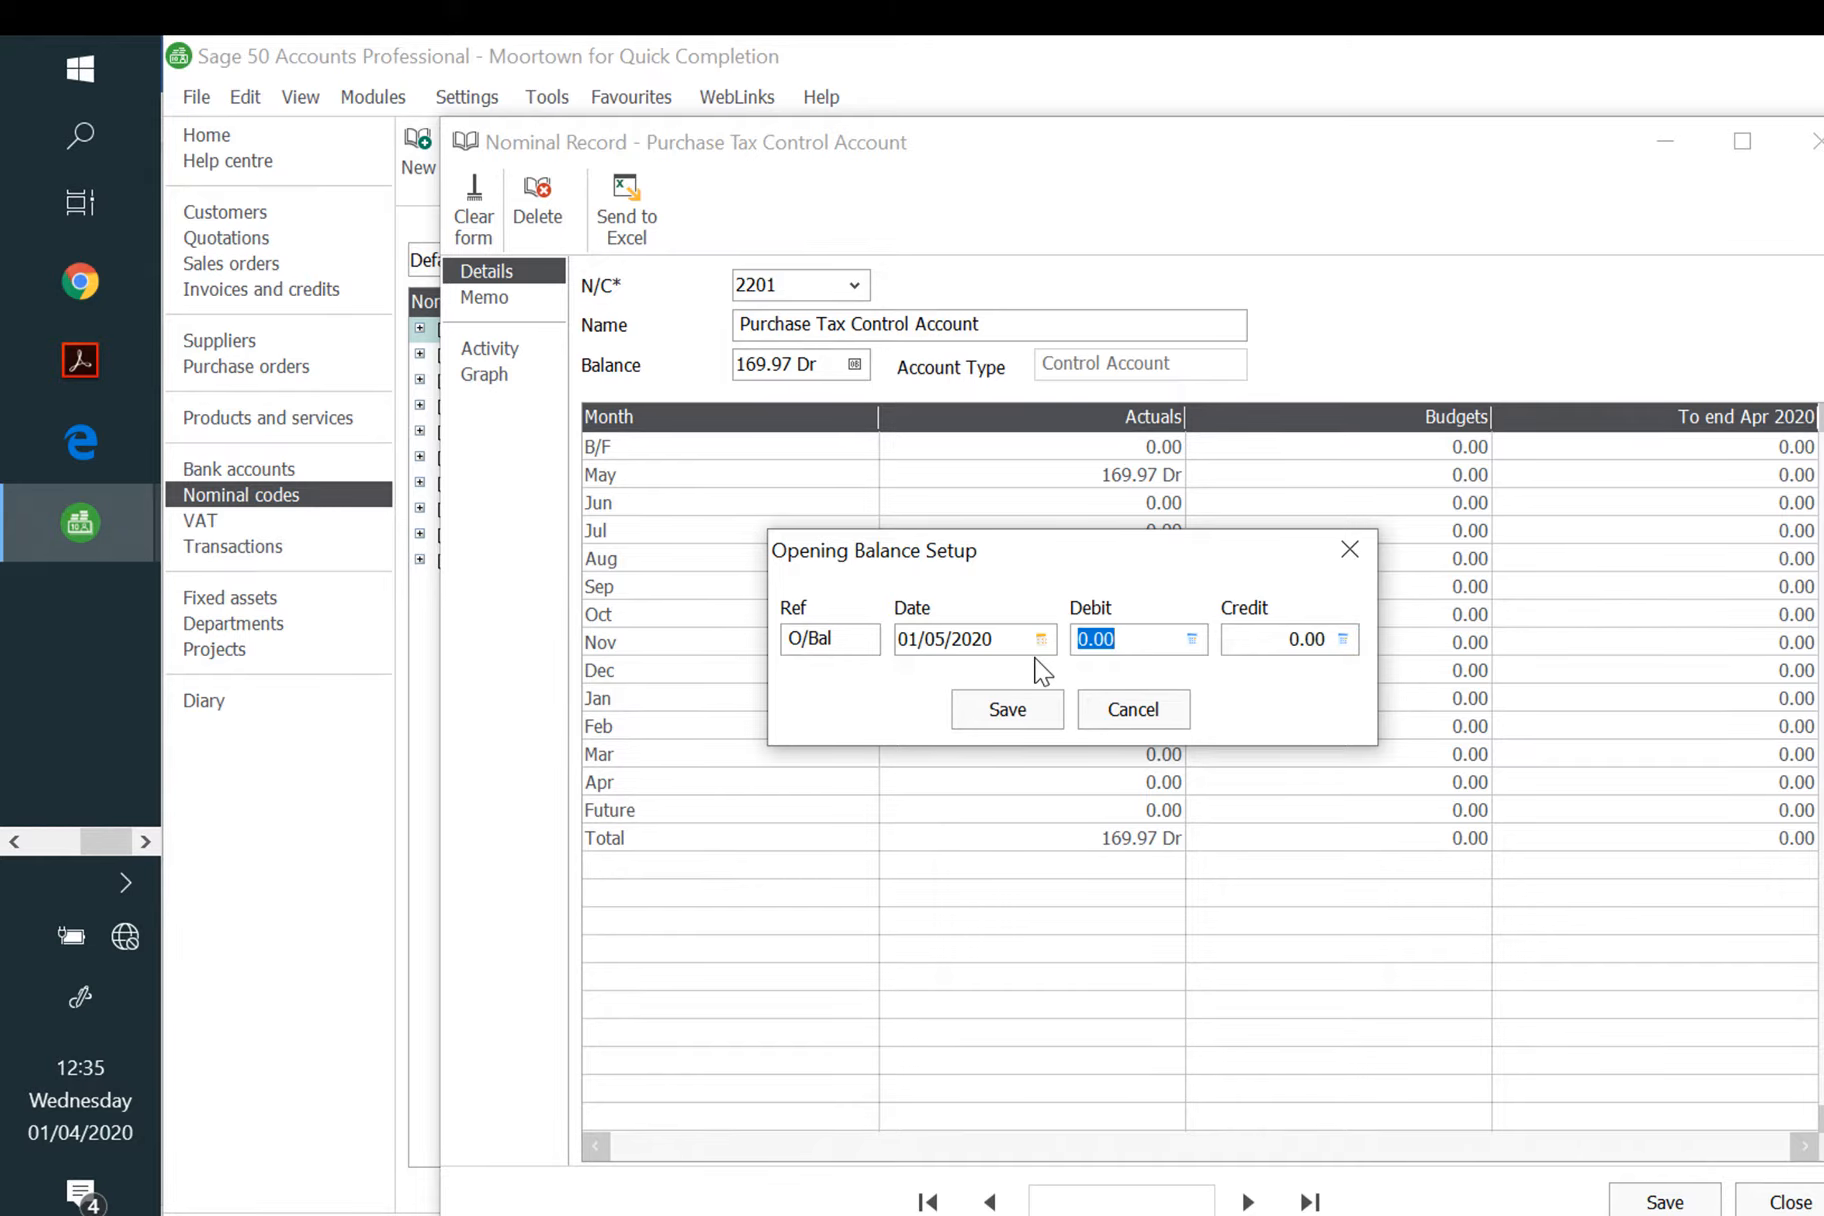
type("200.76")
left_click(1011, 707)
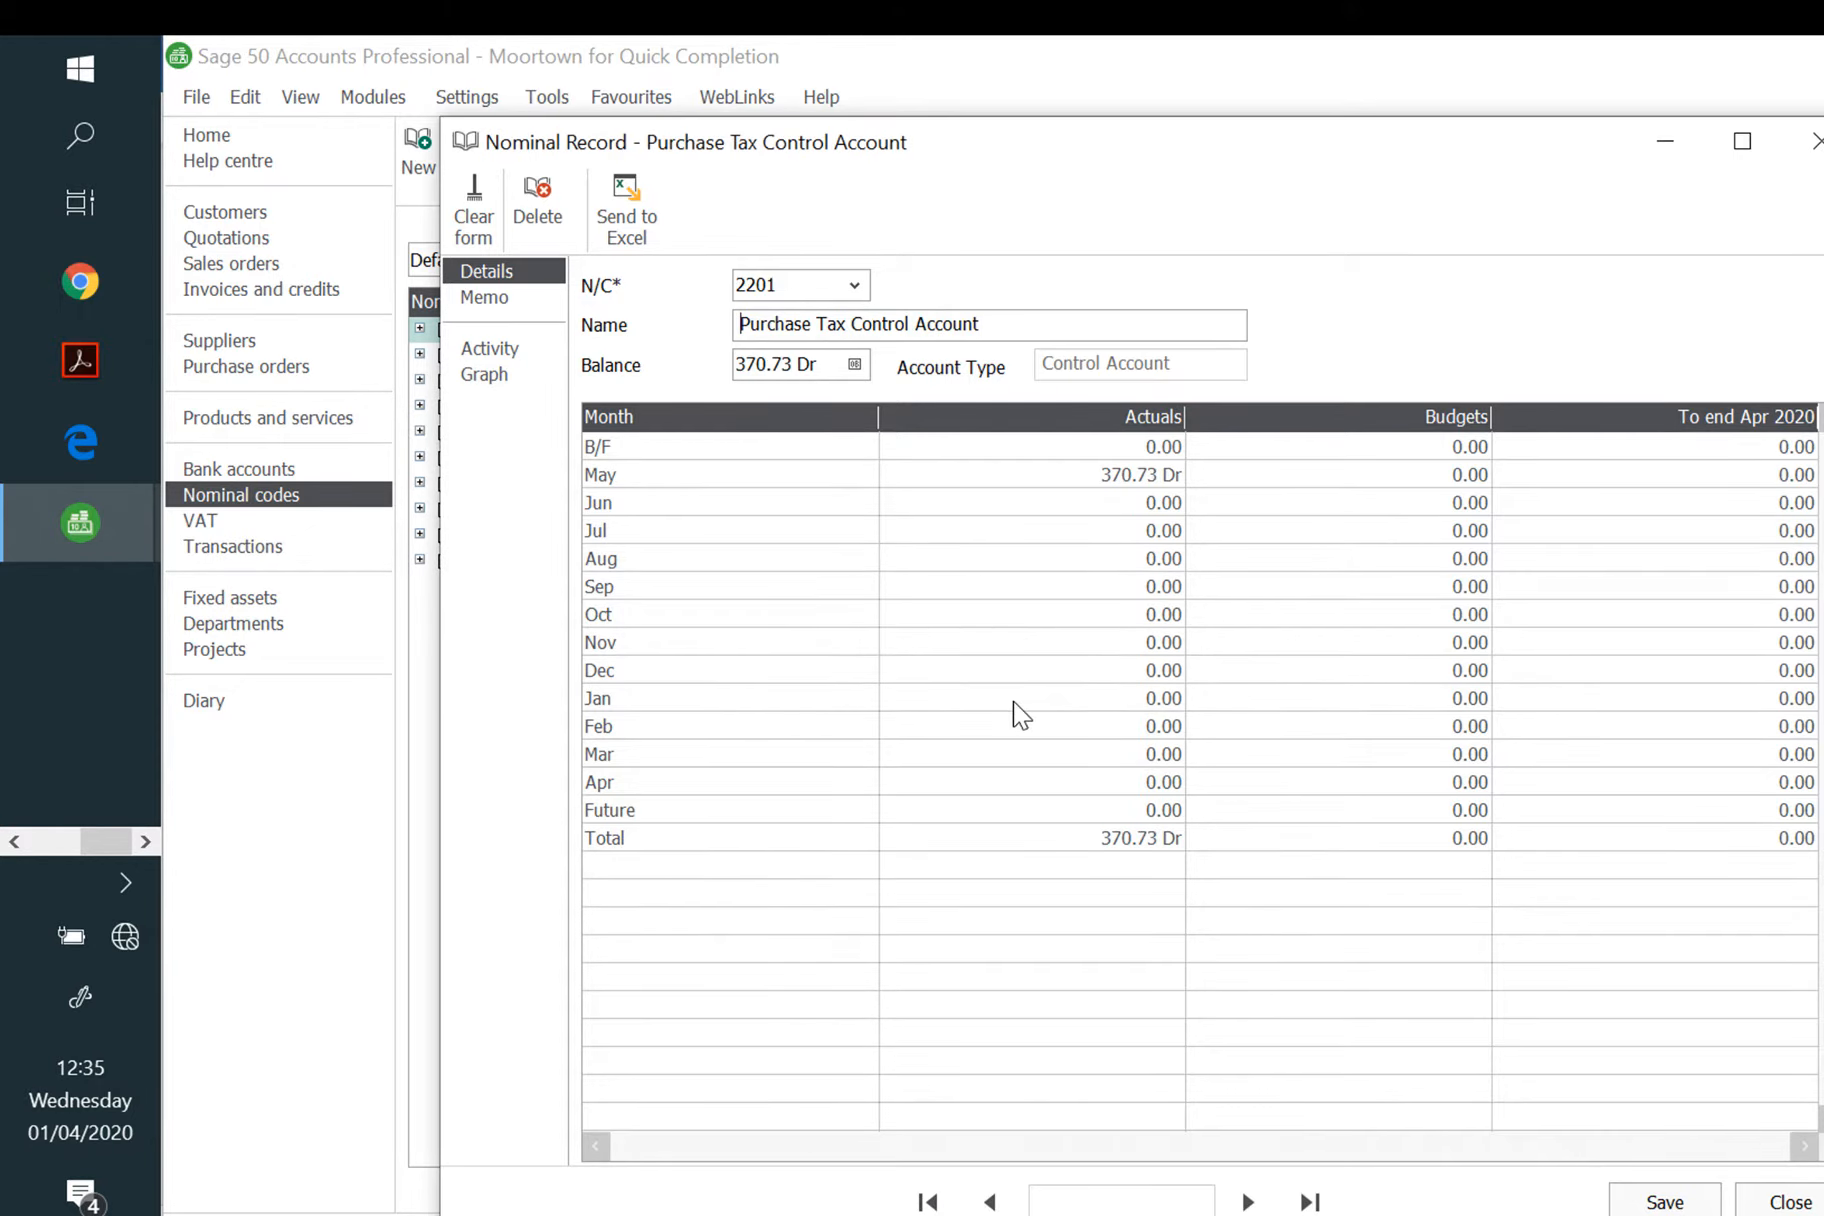
Step: Load nominal account 2300 and rename it Bank Loan
left_click(739, 296)
type("2300")
key("Tab")
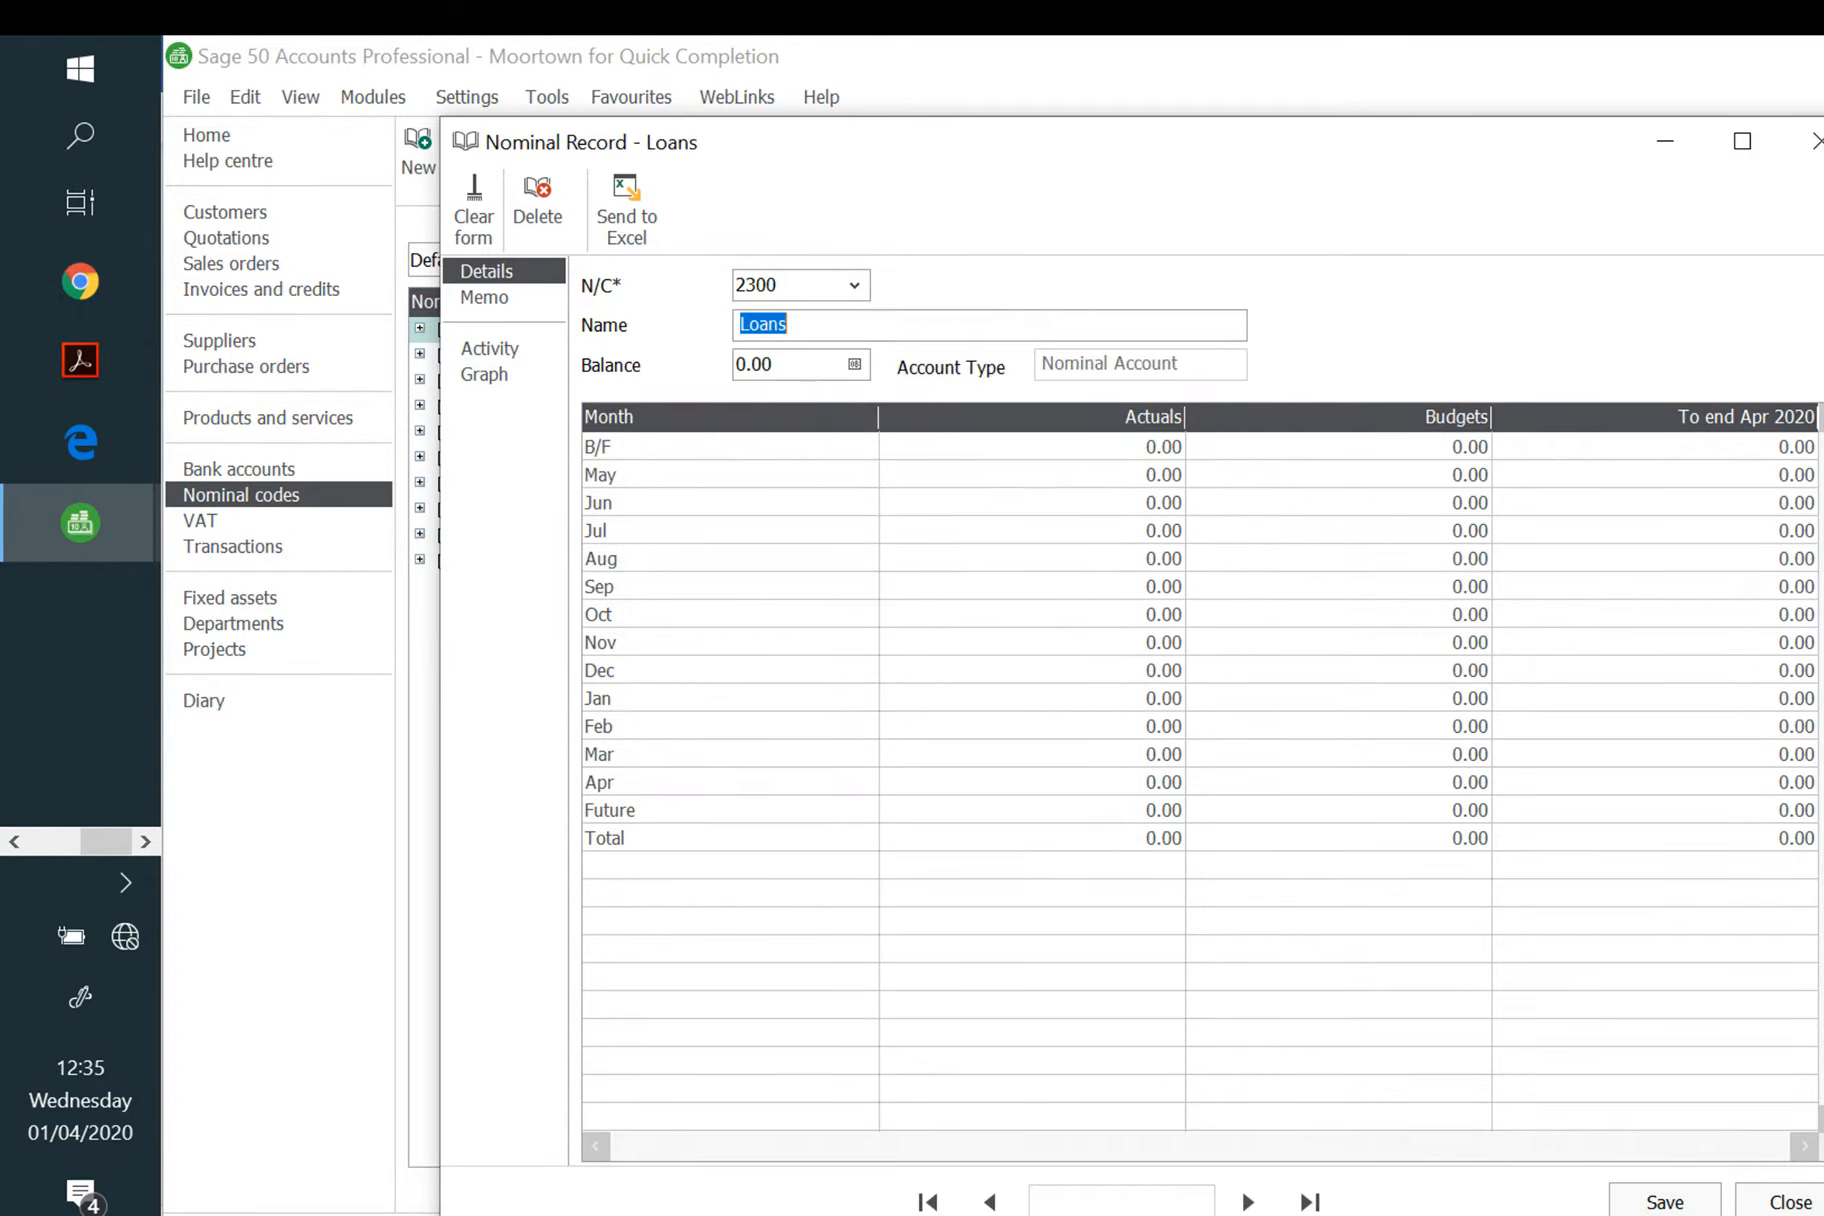
type("Bank Loan")
Step: Save the rename and enter a 15000 credit opening balance dated 01/05/2020
left_click(862, 367)
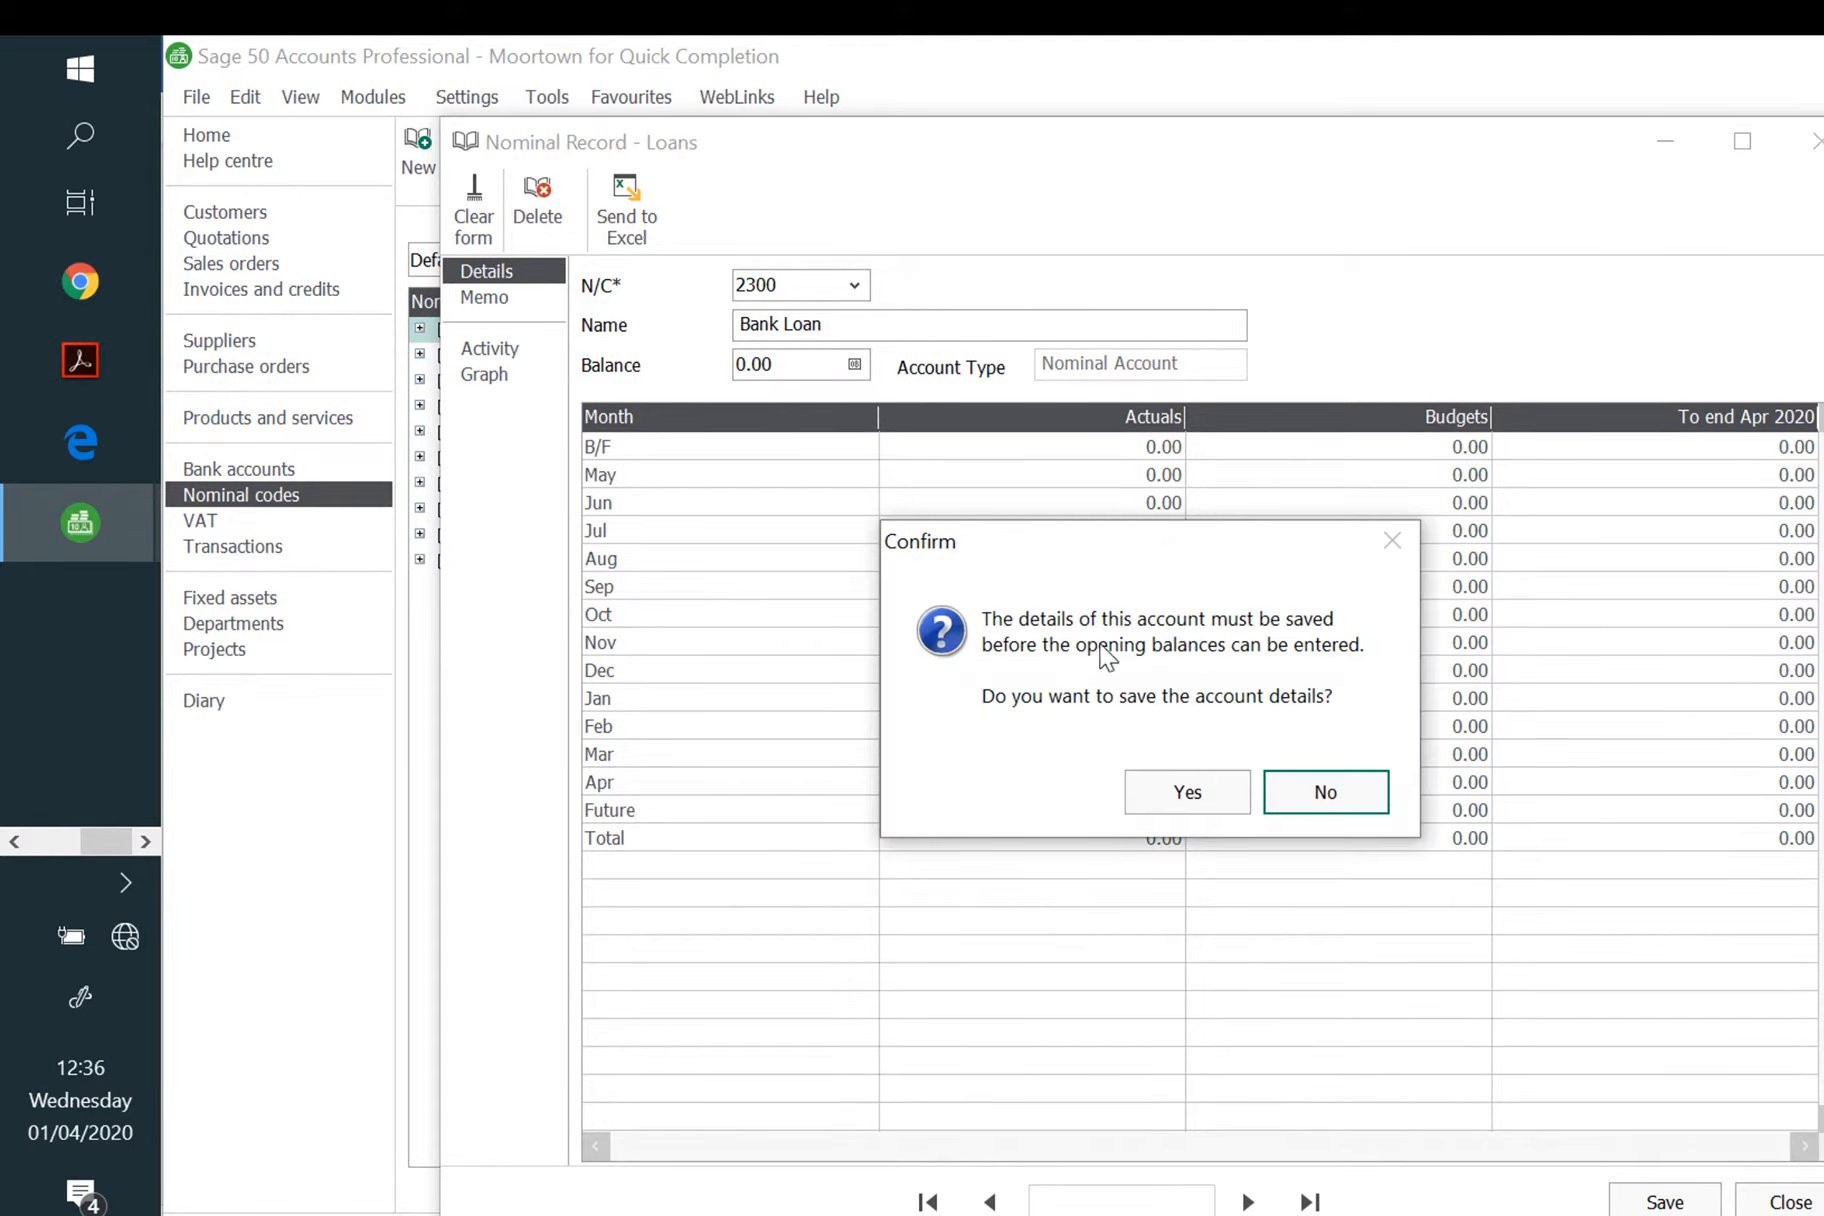
left_click(1185, 787)
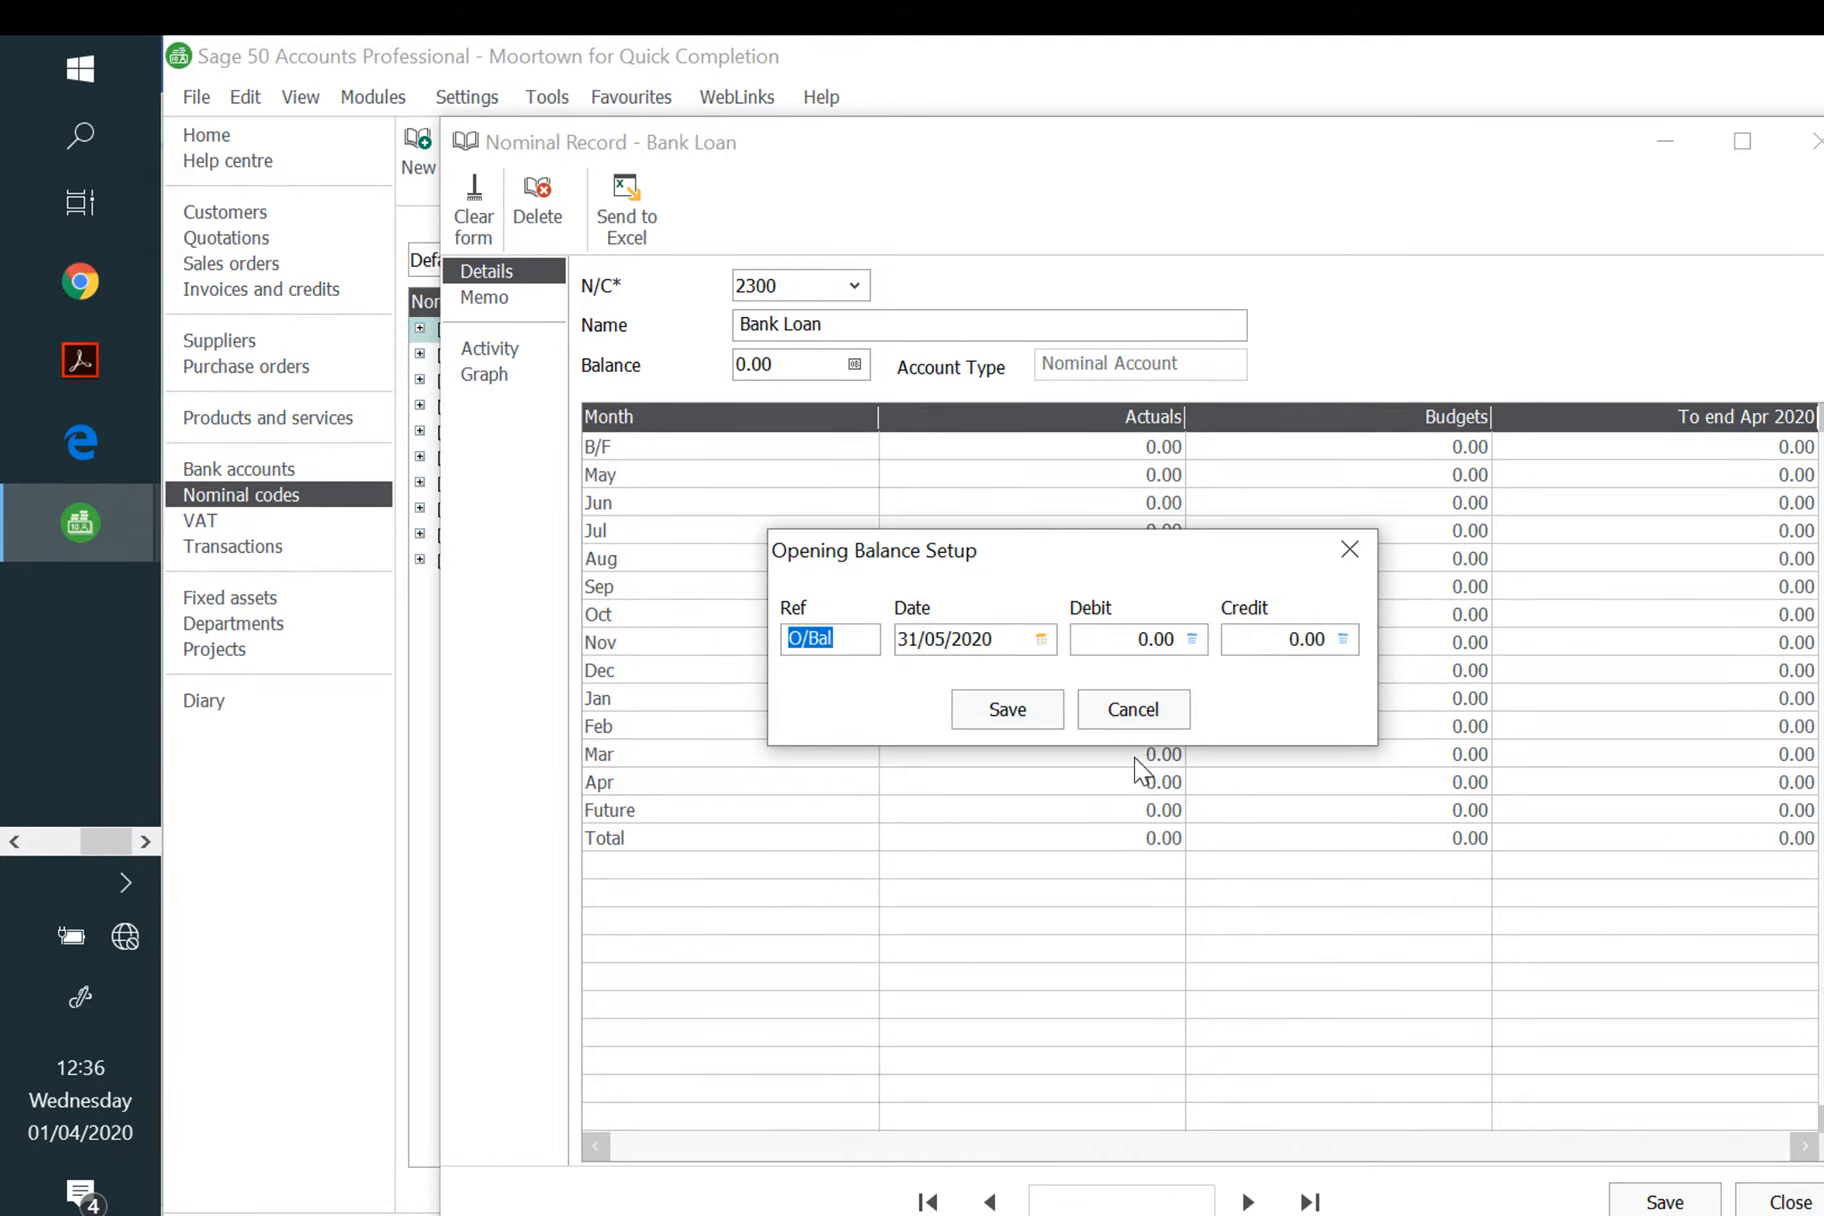
key("Tab")
type("01/05/")
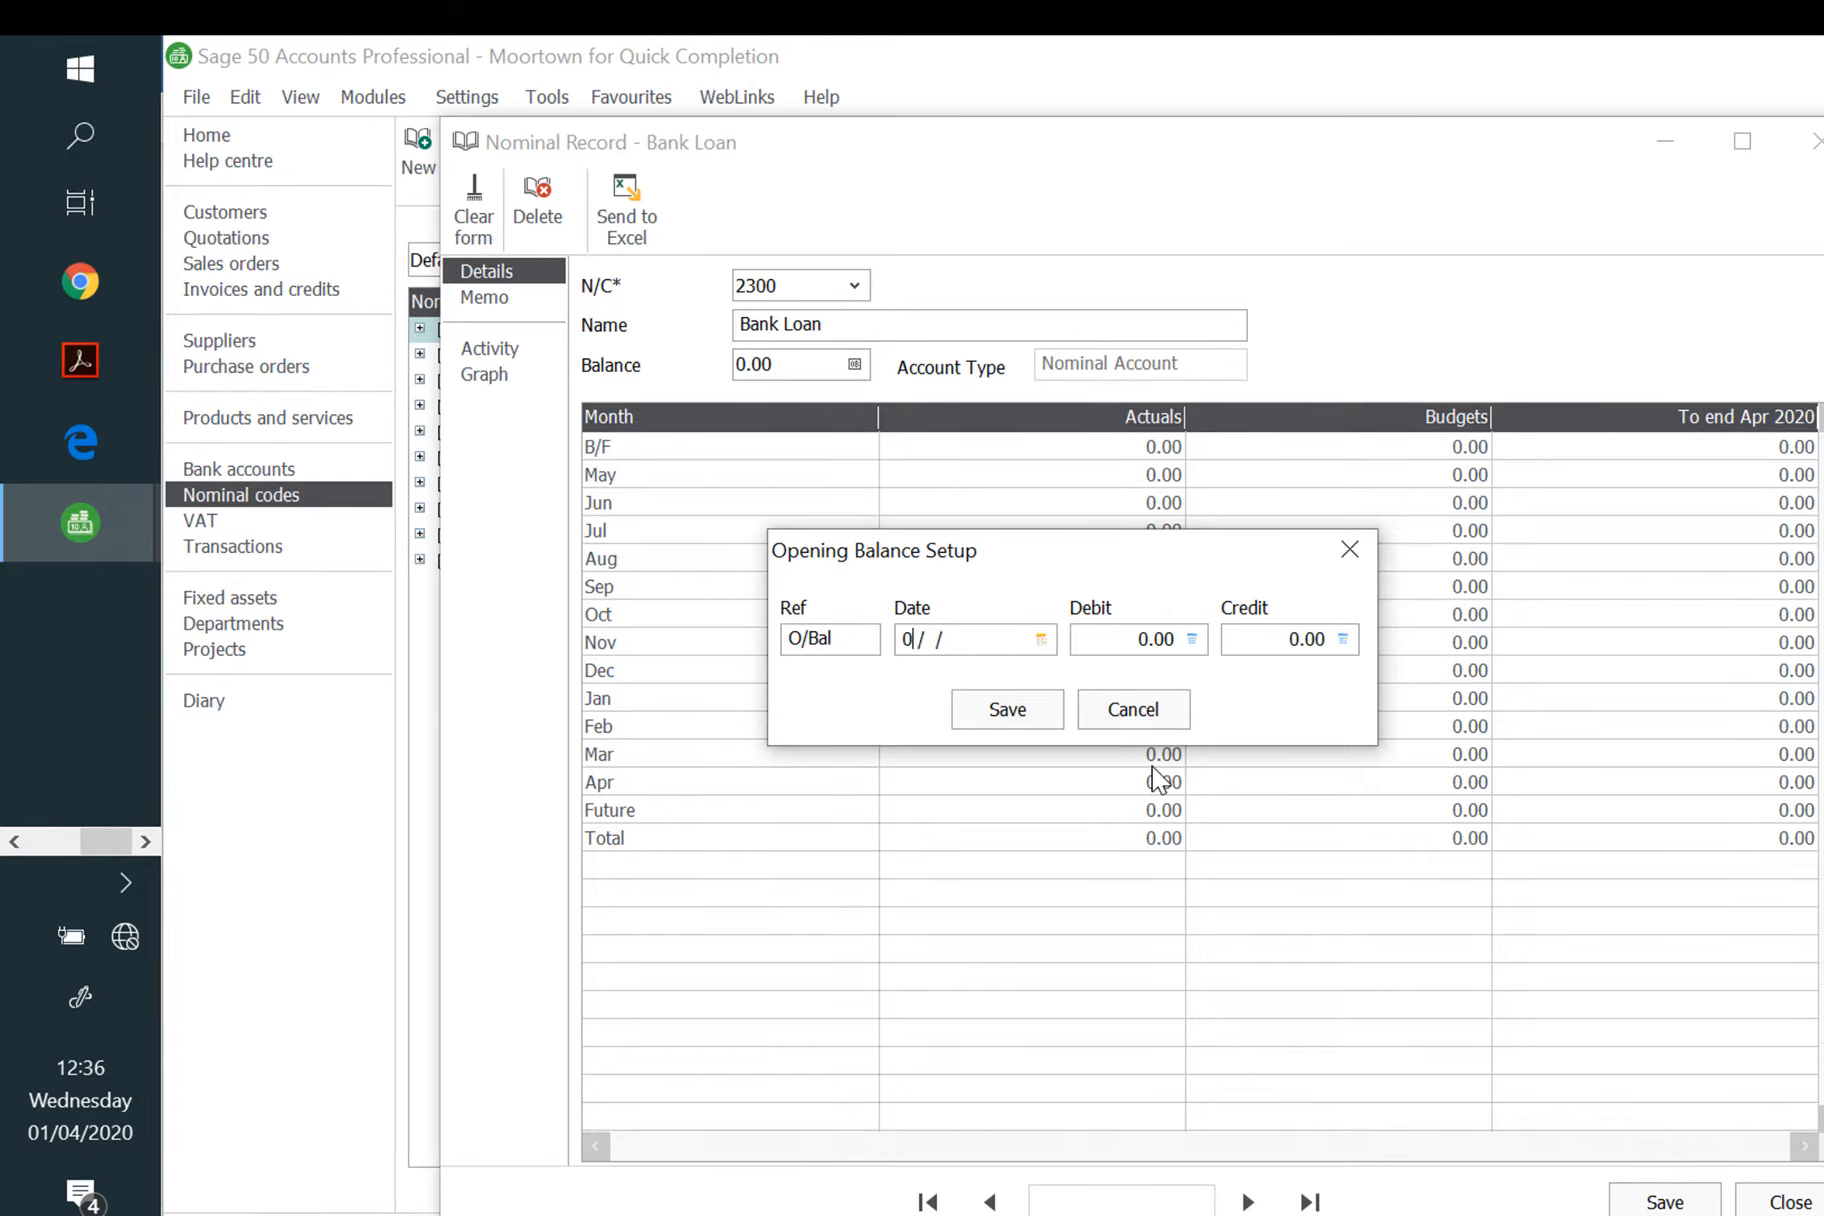
type("2020")
key("Tab")
key("Tab")
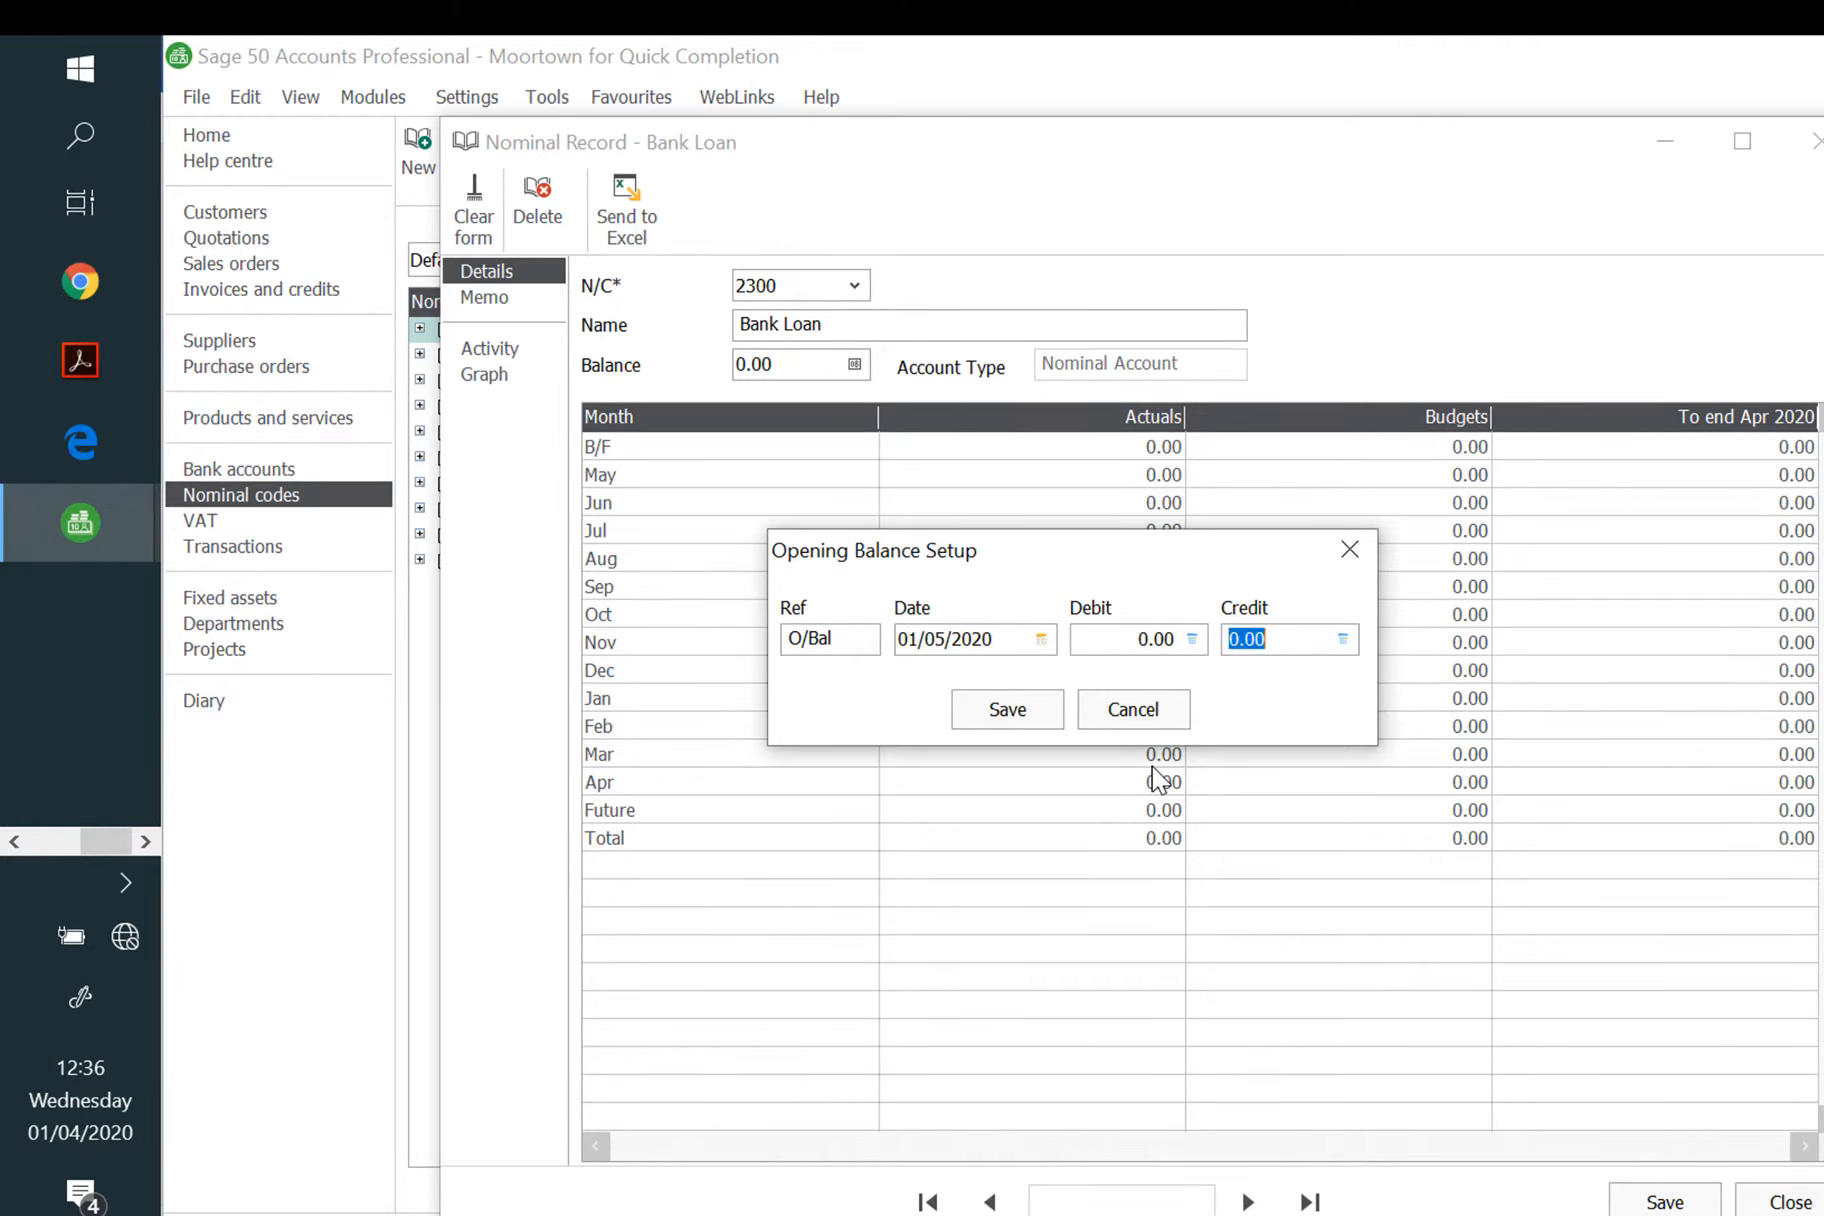
type("15000")
key("Tab")
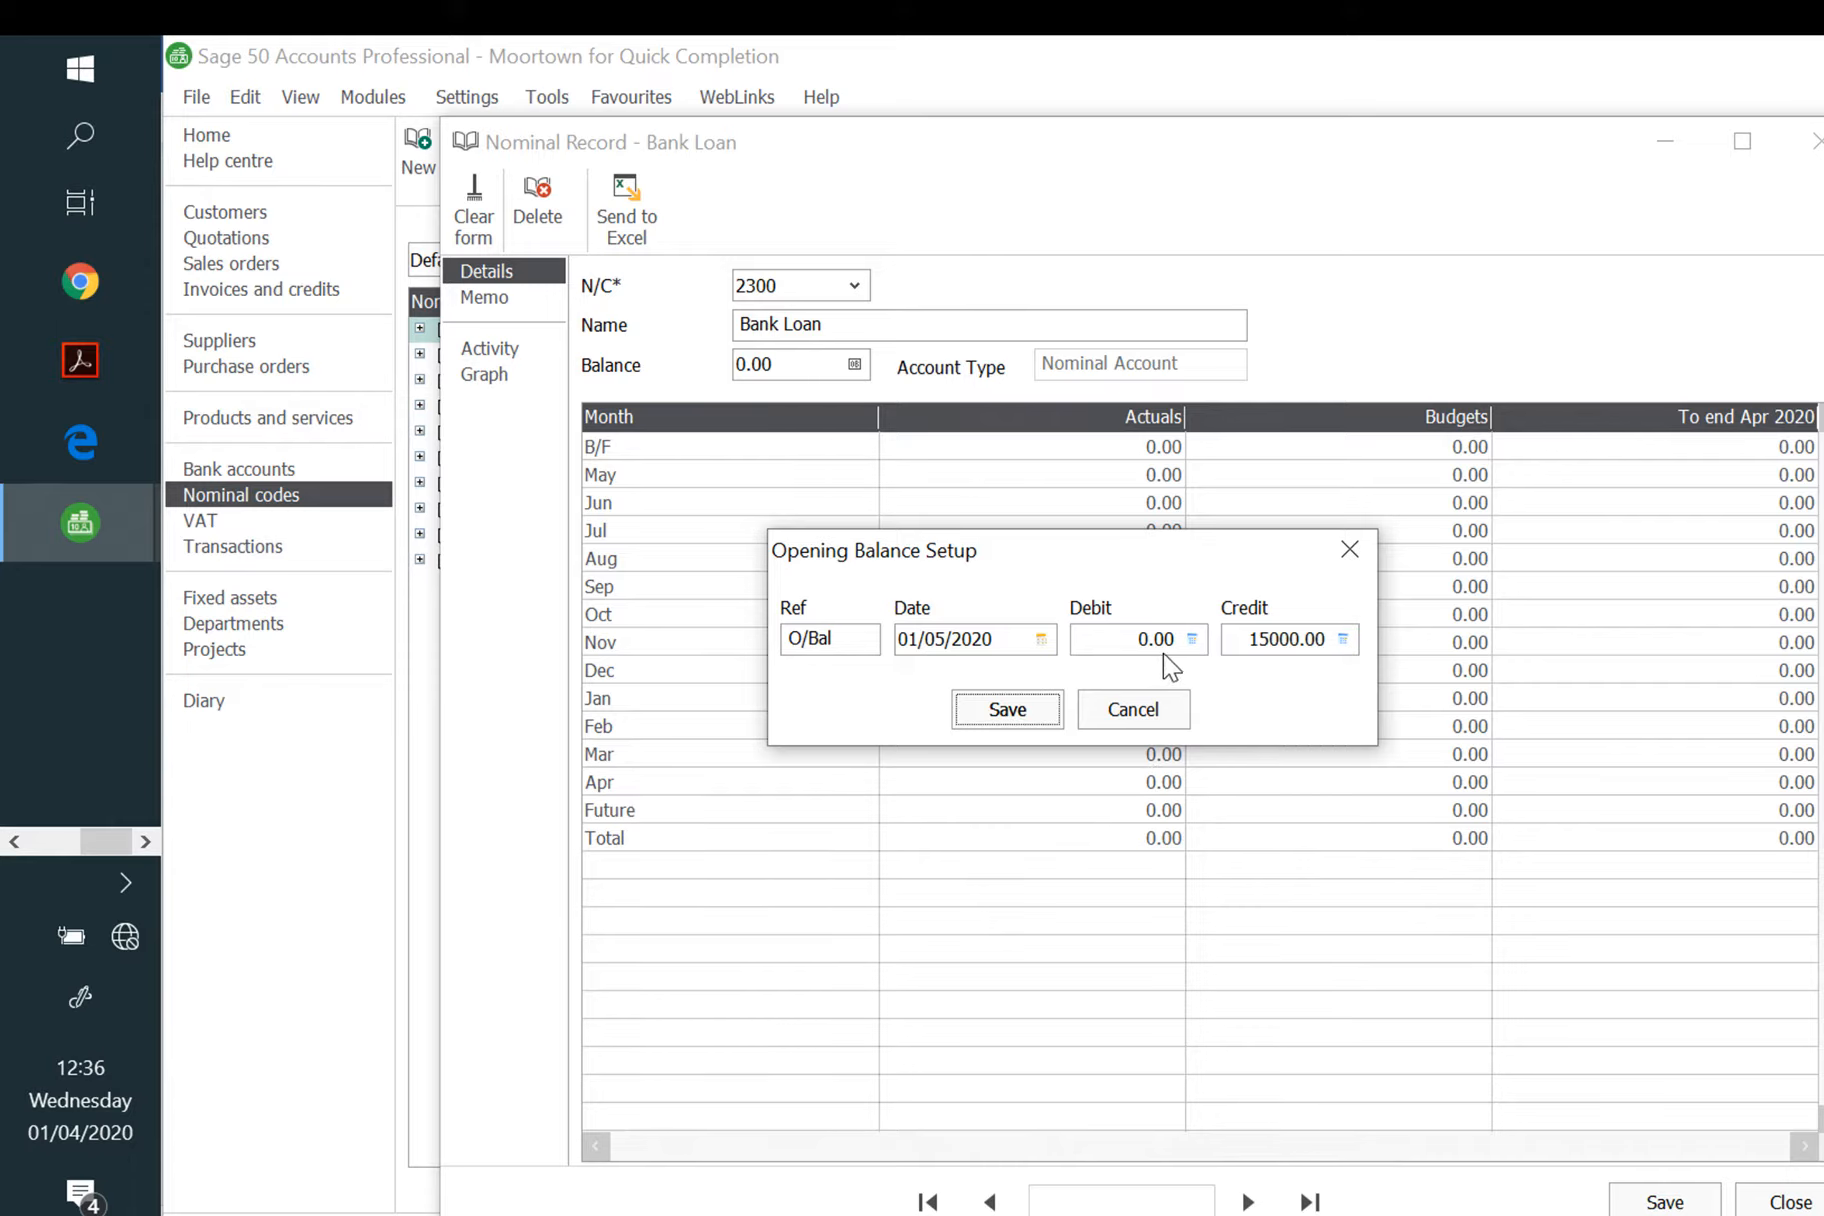
left_click(1008, 708)
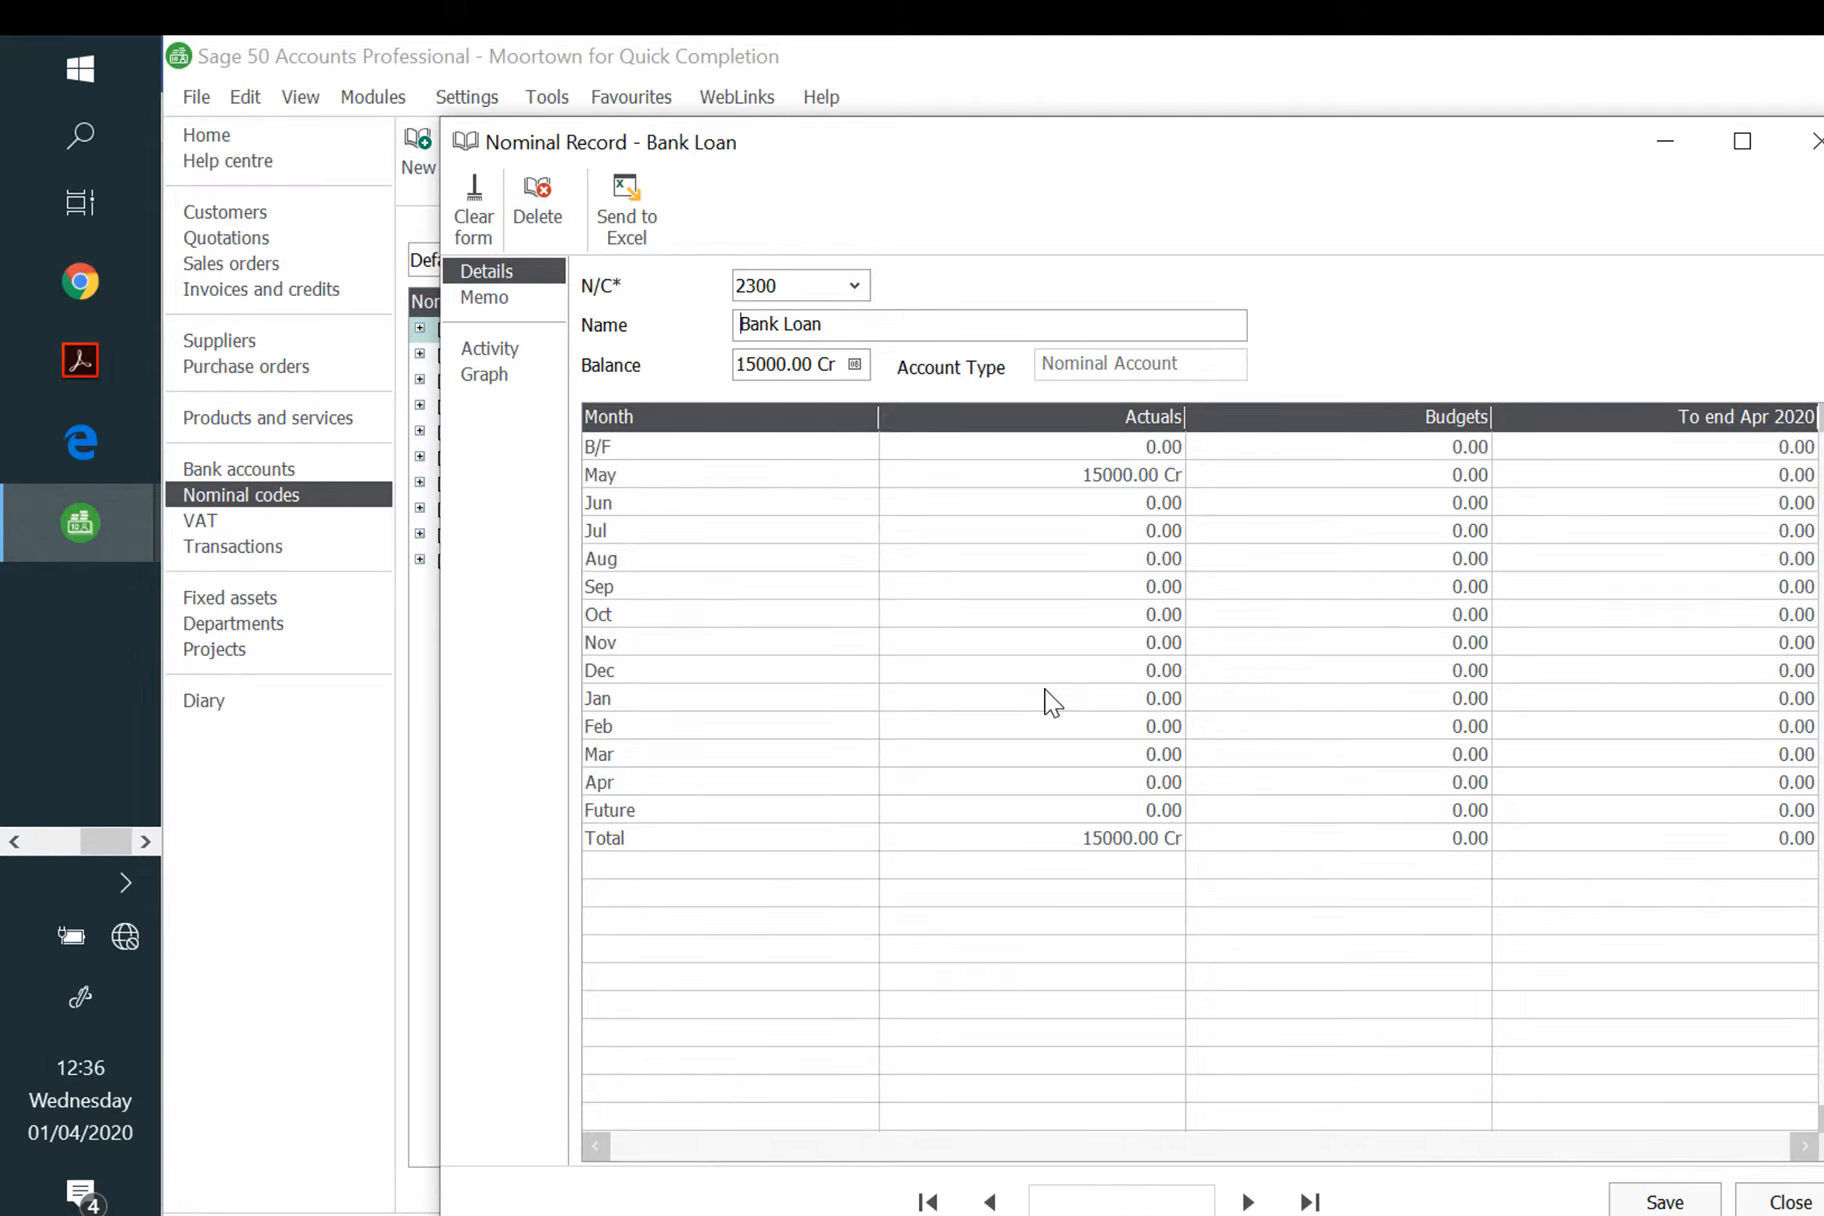
Step: Load nominal account 4000 and rename it 'Sales - new buildings'
left_click(760, 285)
type("4000")
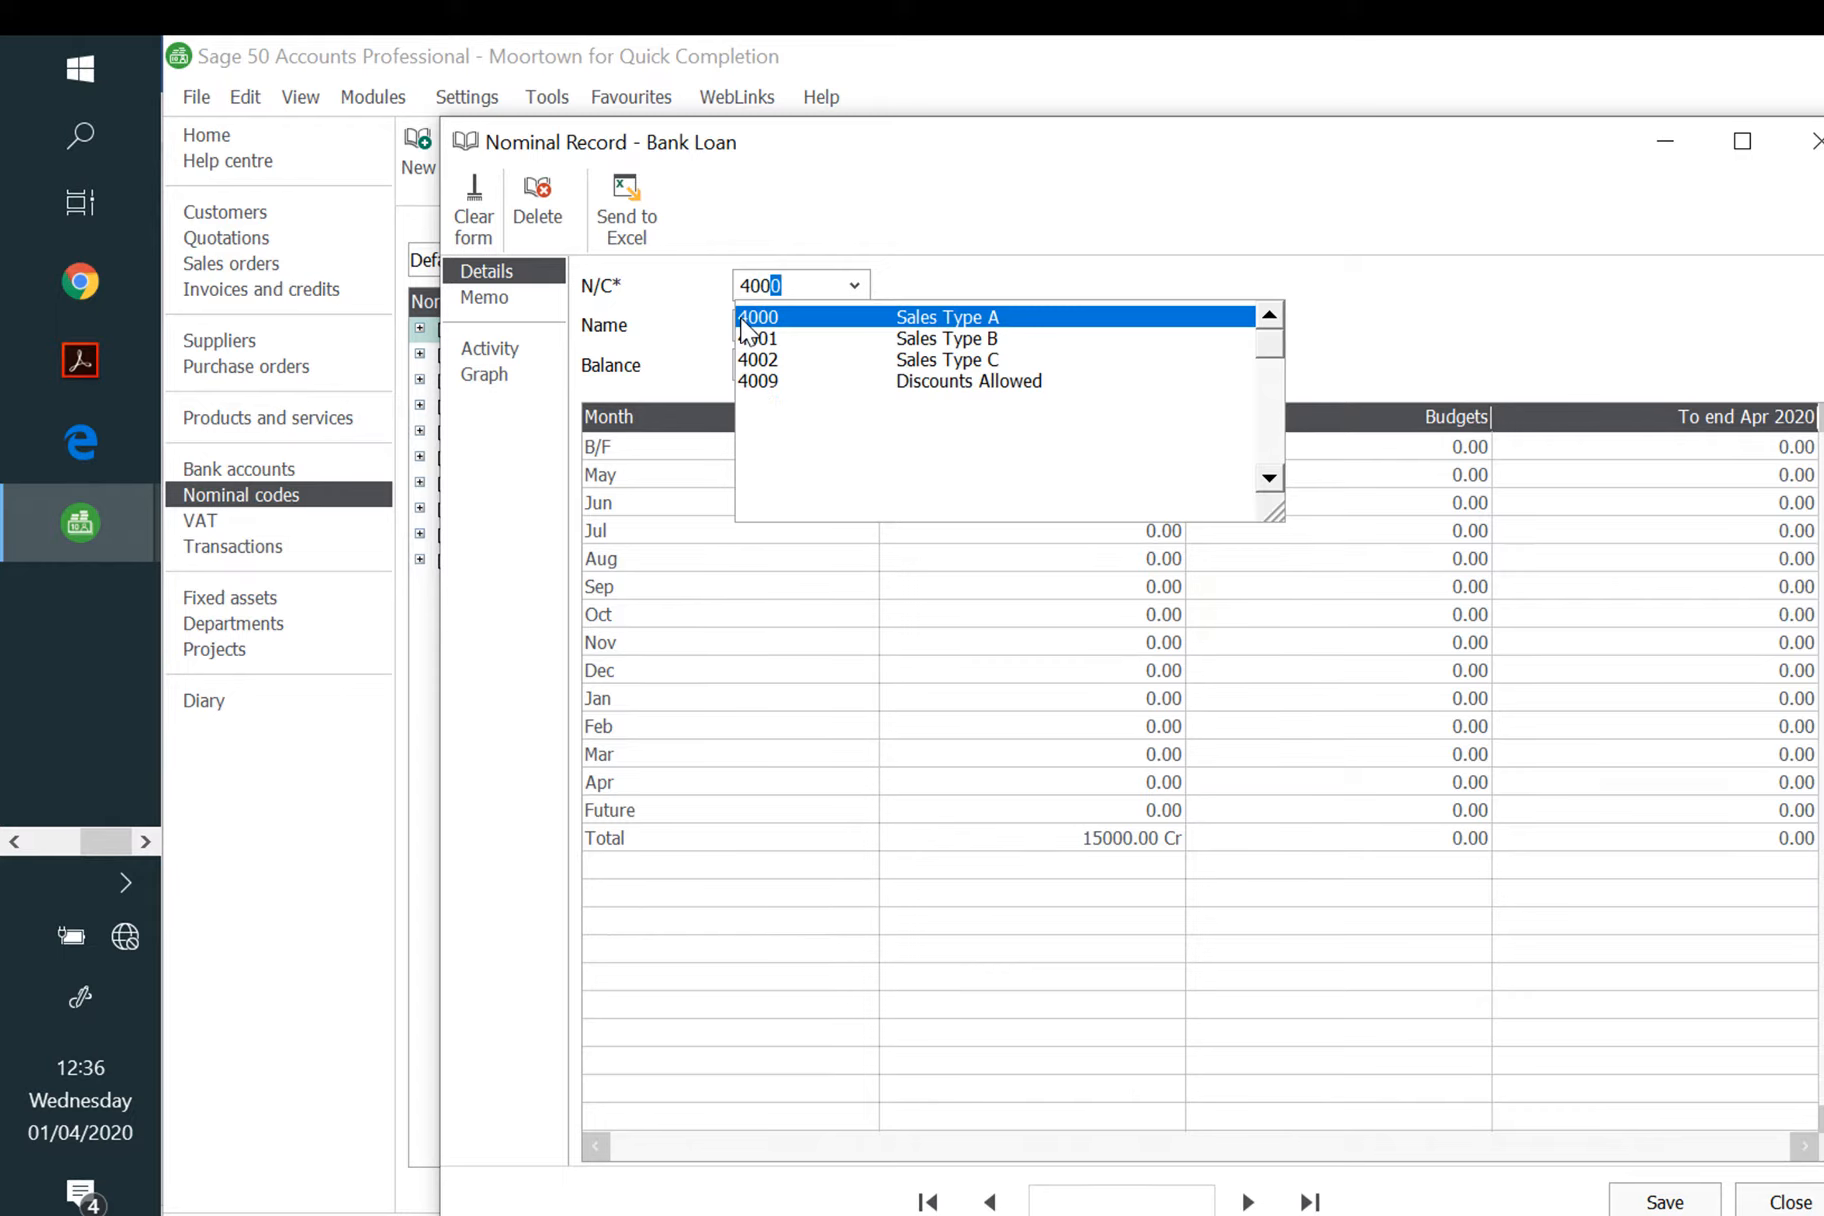
left_click(905, 318)
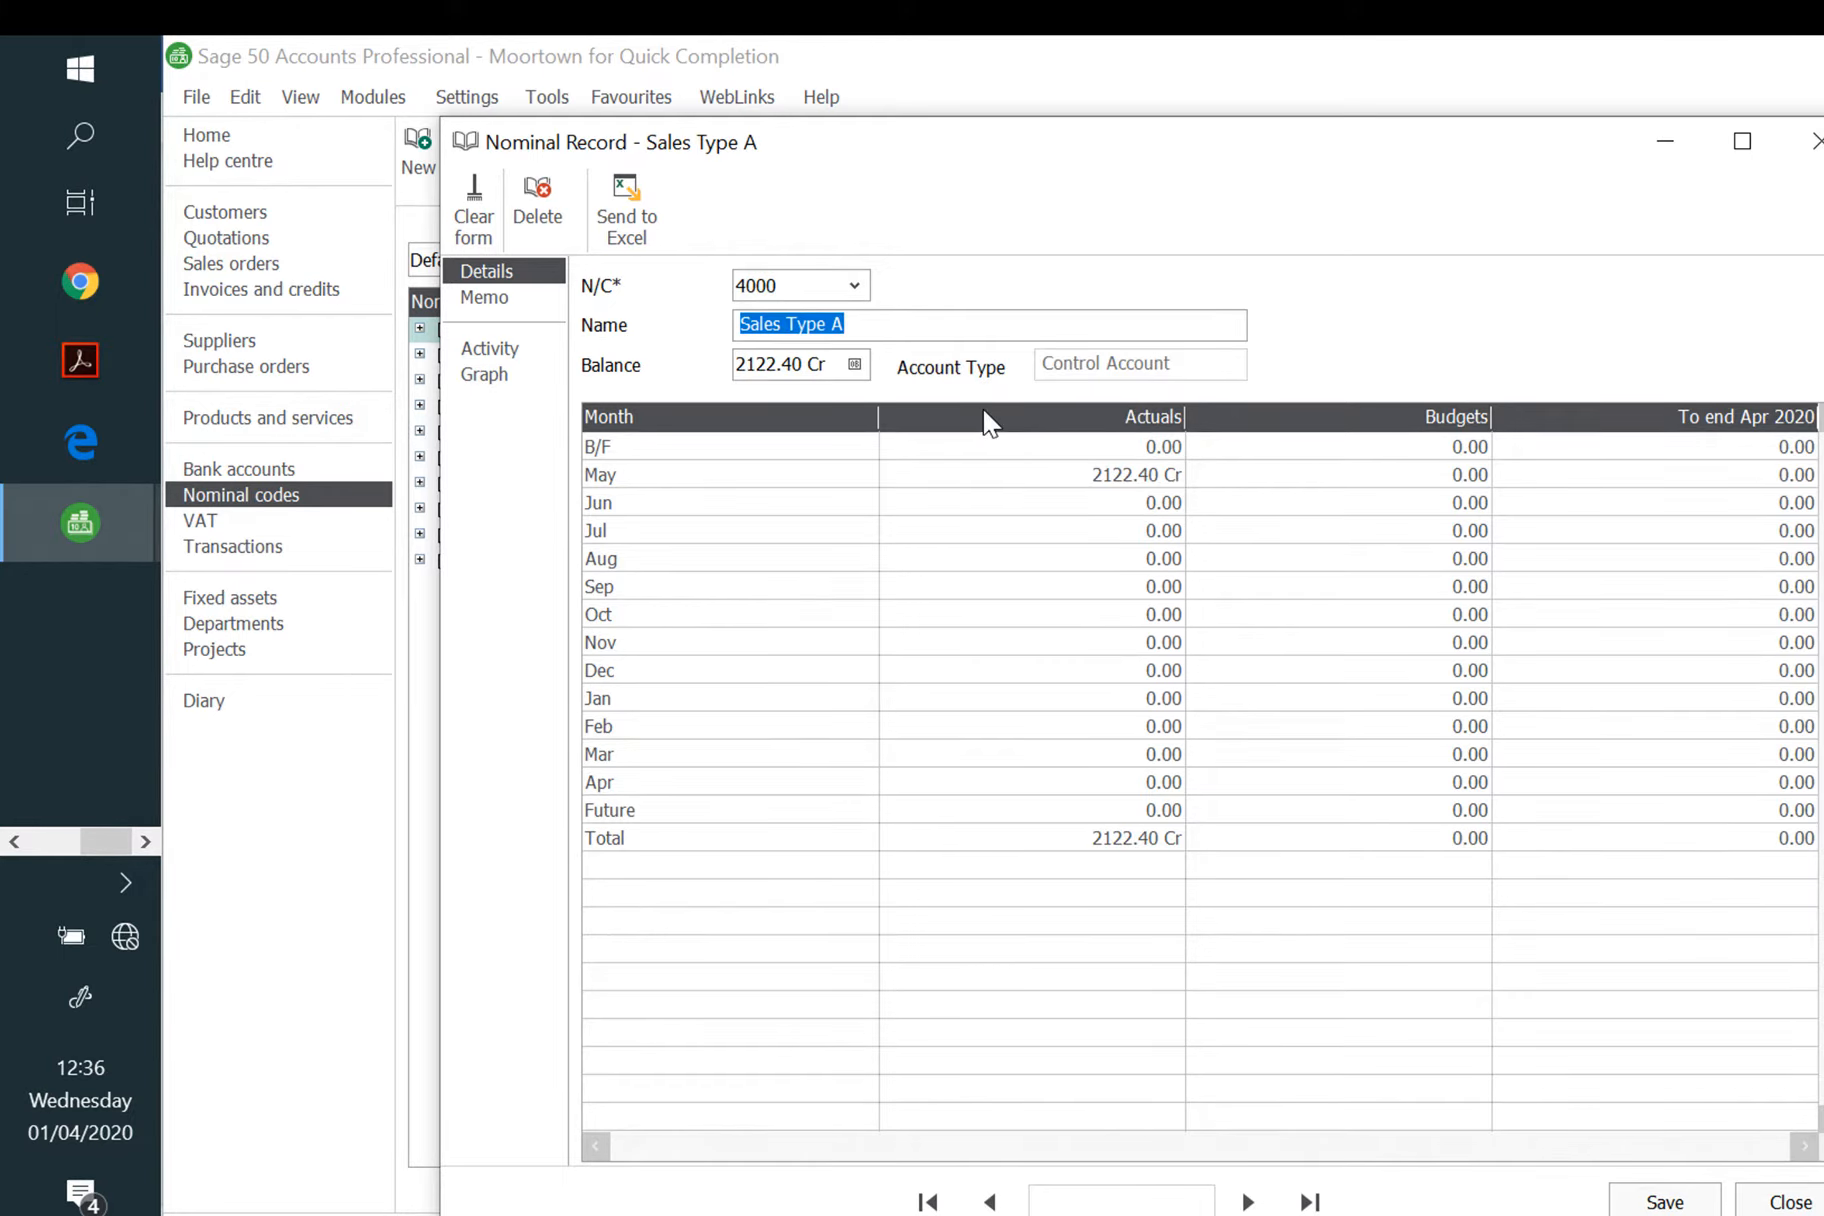
type("Sales - n")
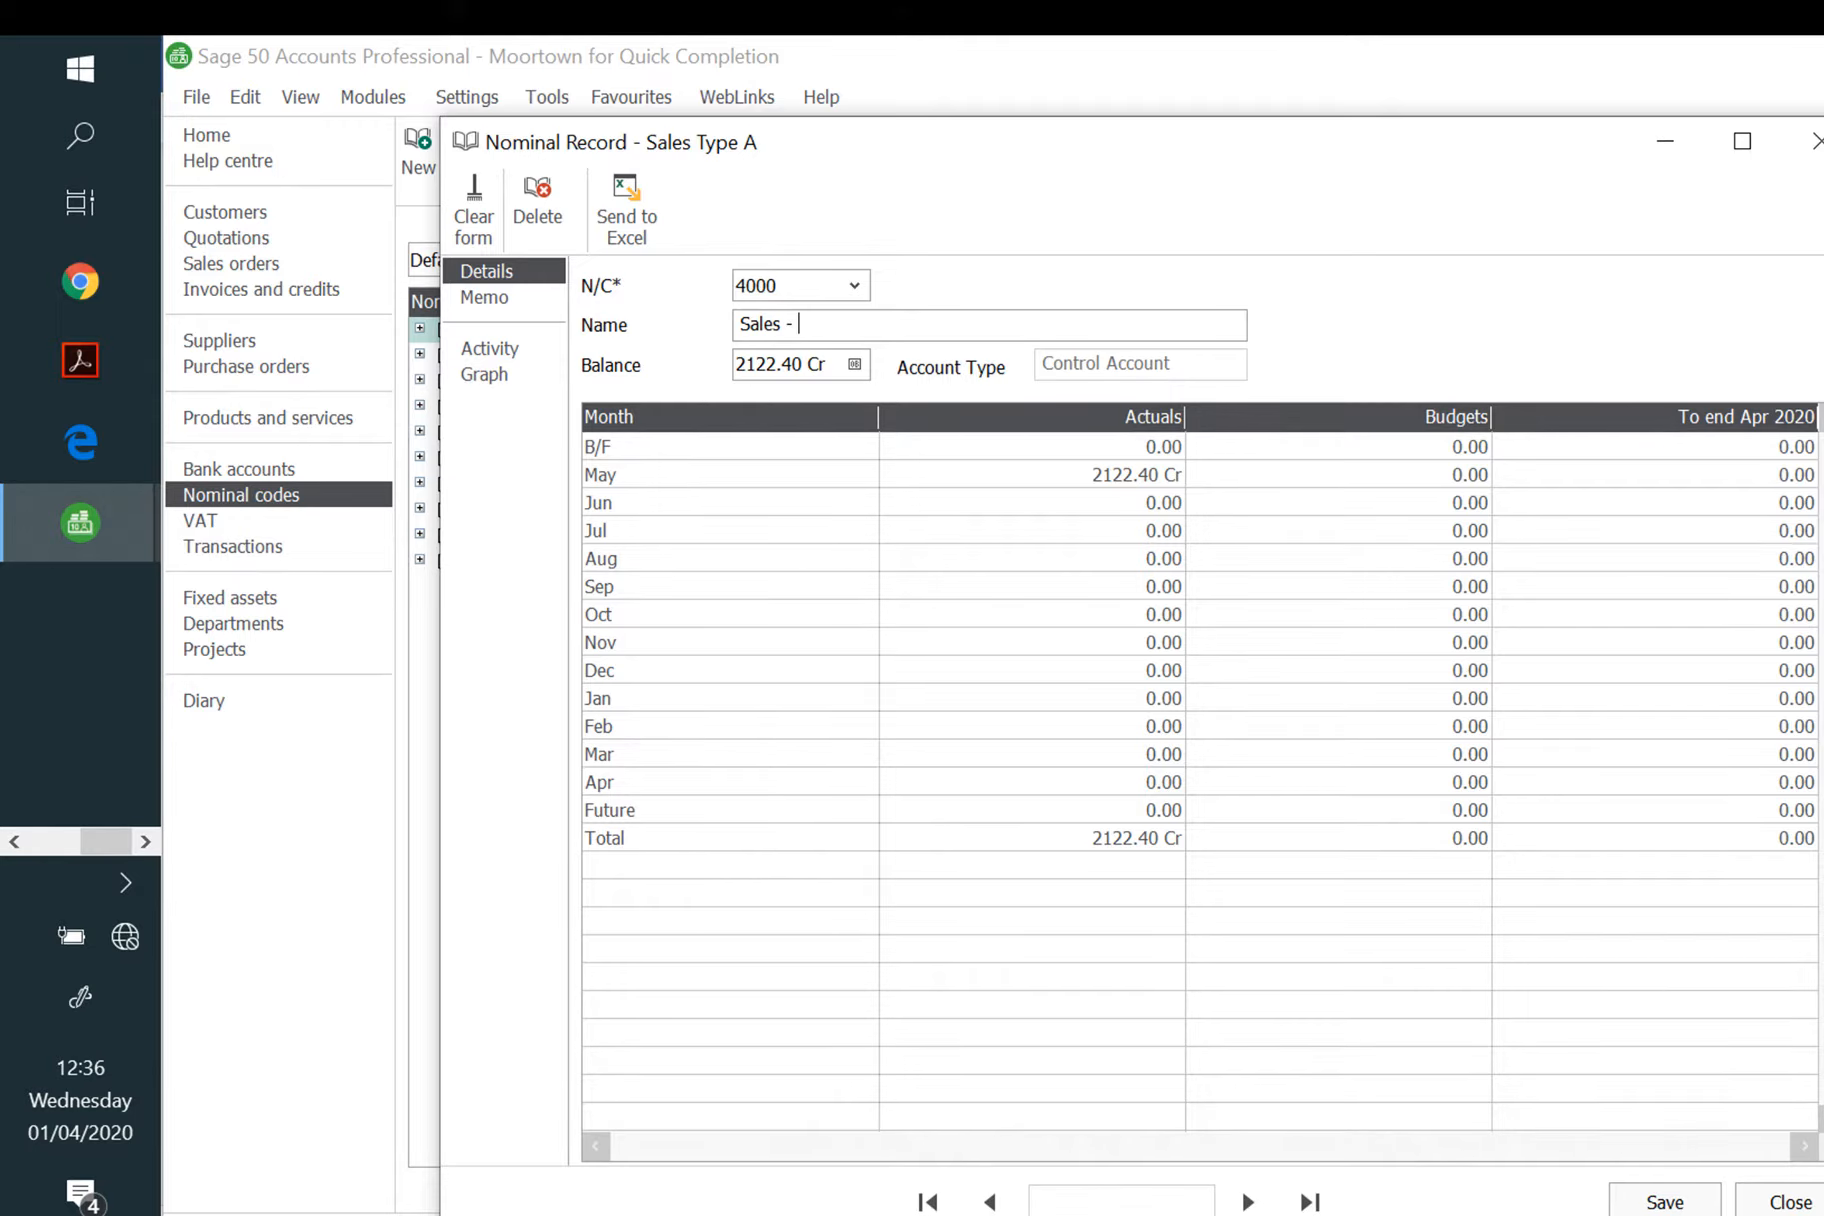
type("ew buildings")
Step: Save the account and enter a 1620.20 credit opening balance dated 01/05/2020
left_click(855, 364)
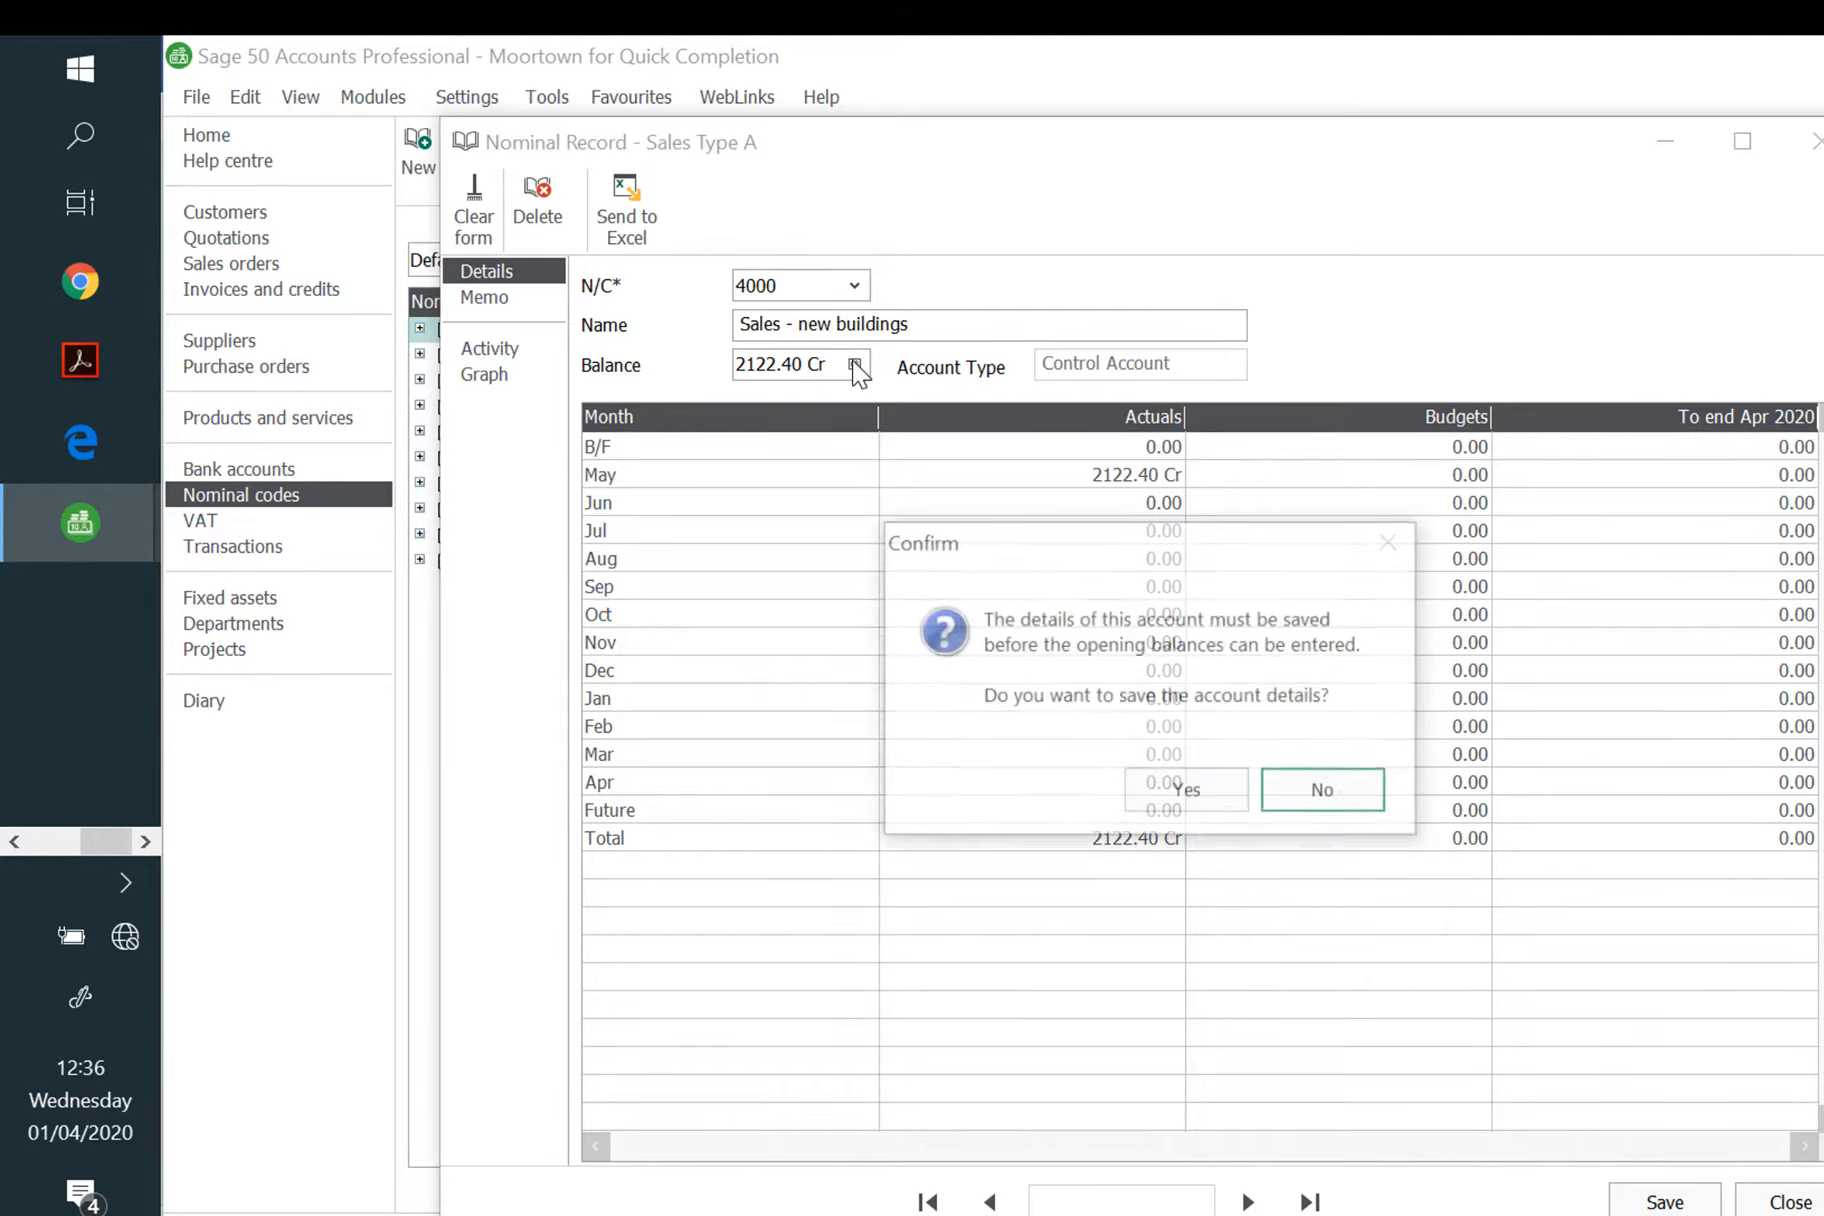
left_click(1187, 790)
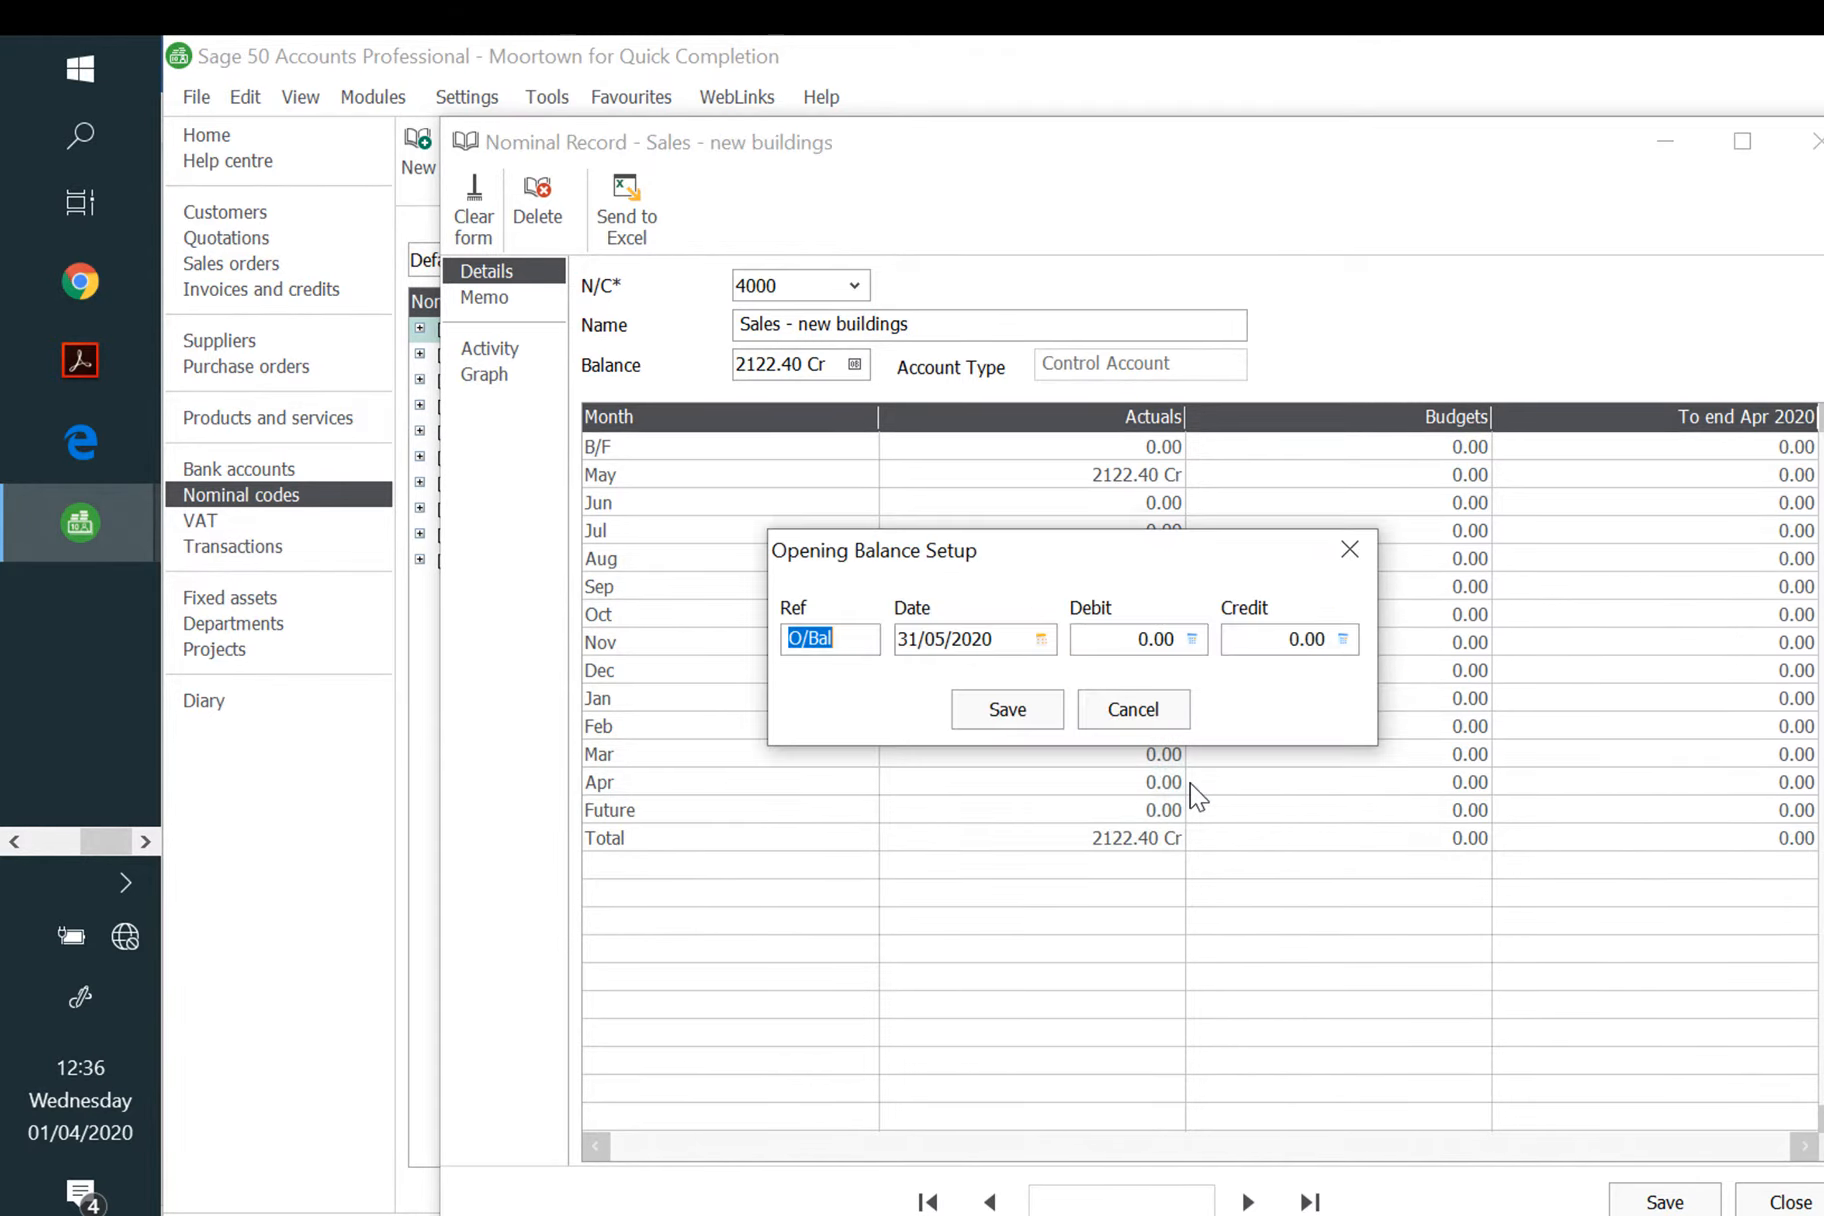
key("Tab")
type("01/0")
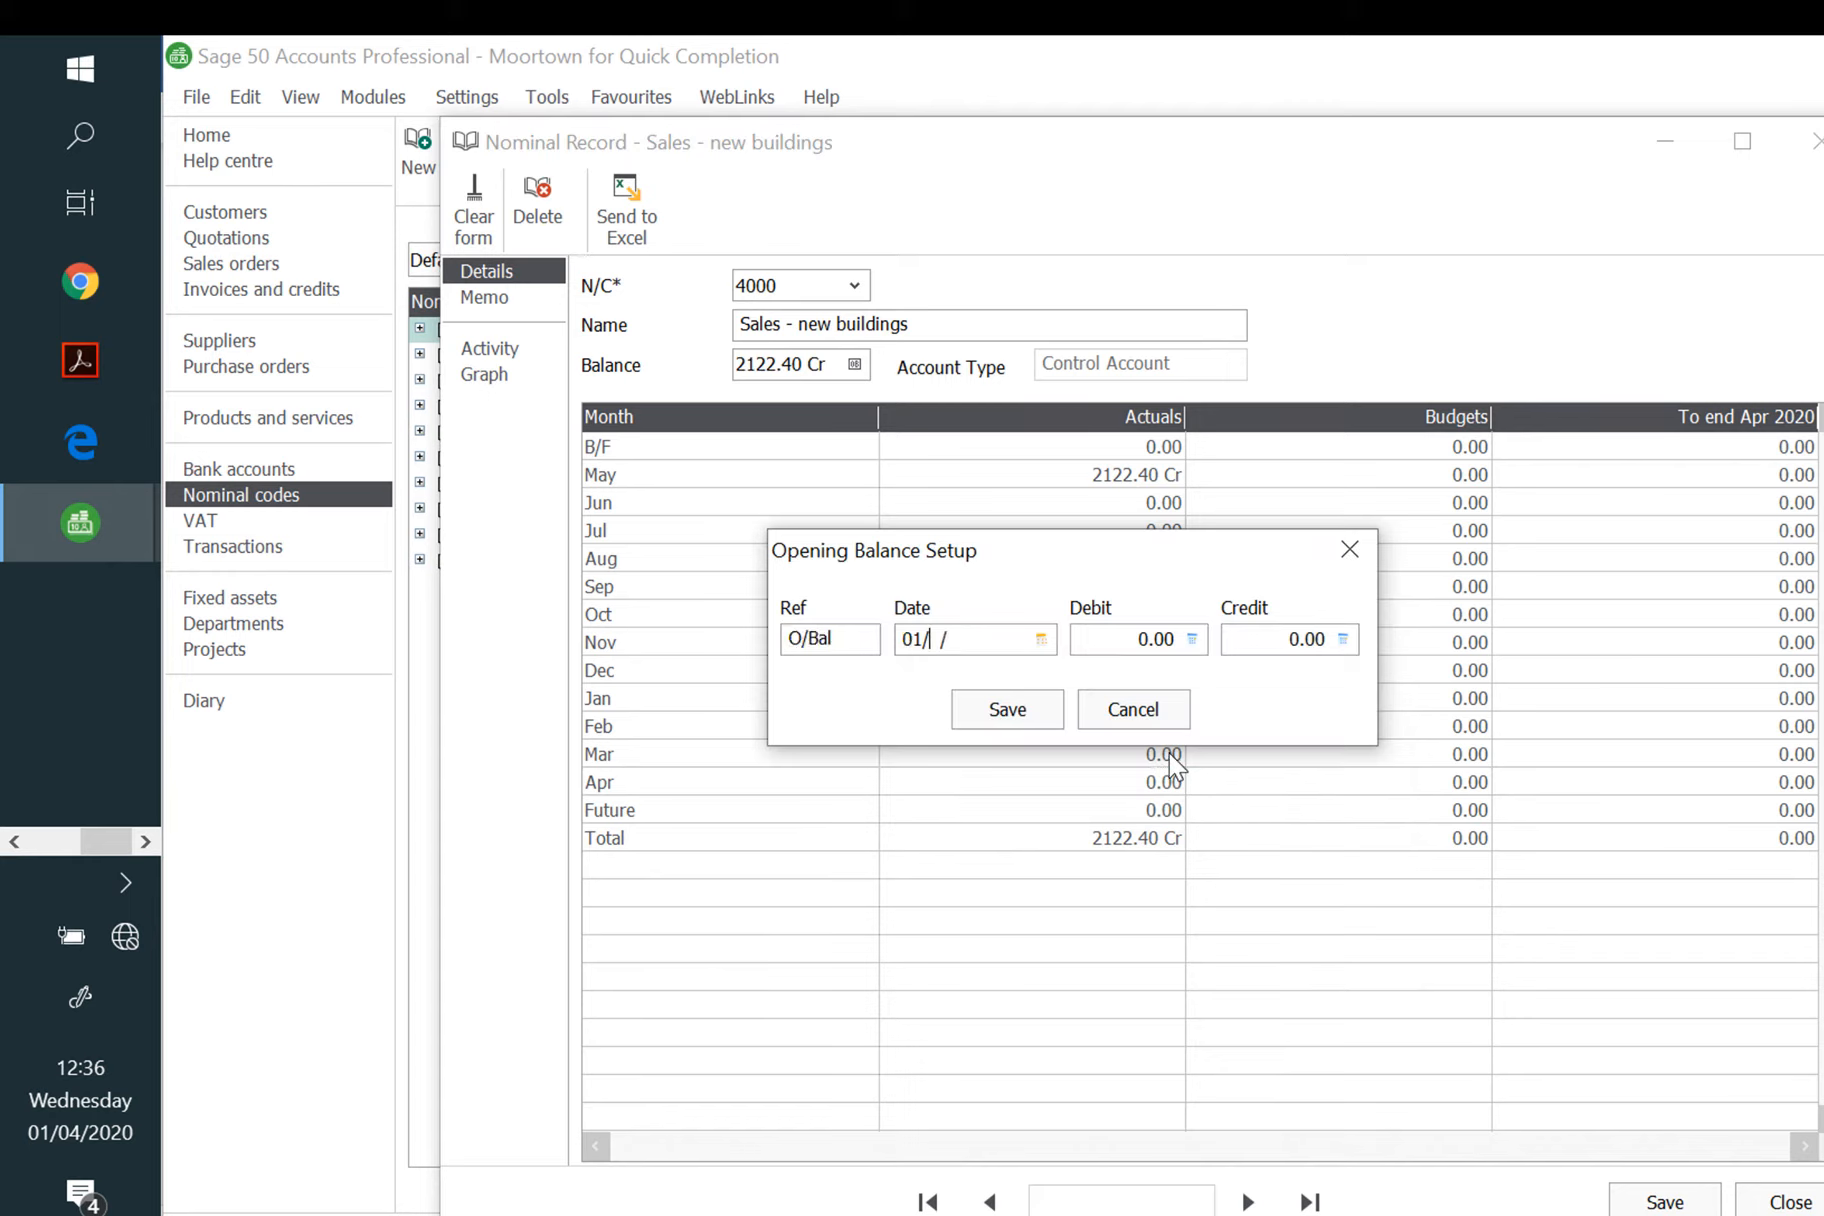
type("5/2020")
key("Tab")
key("Tab")
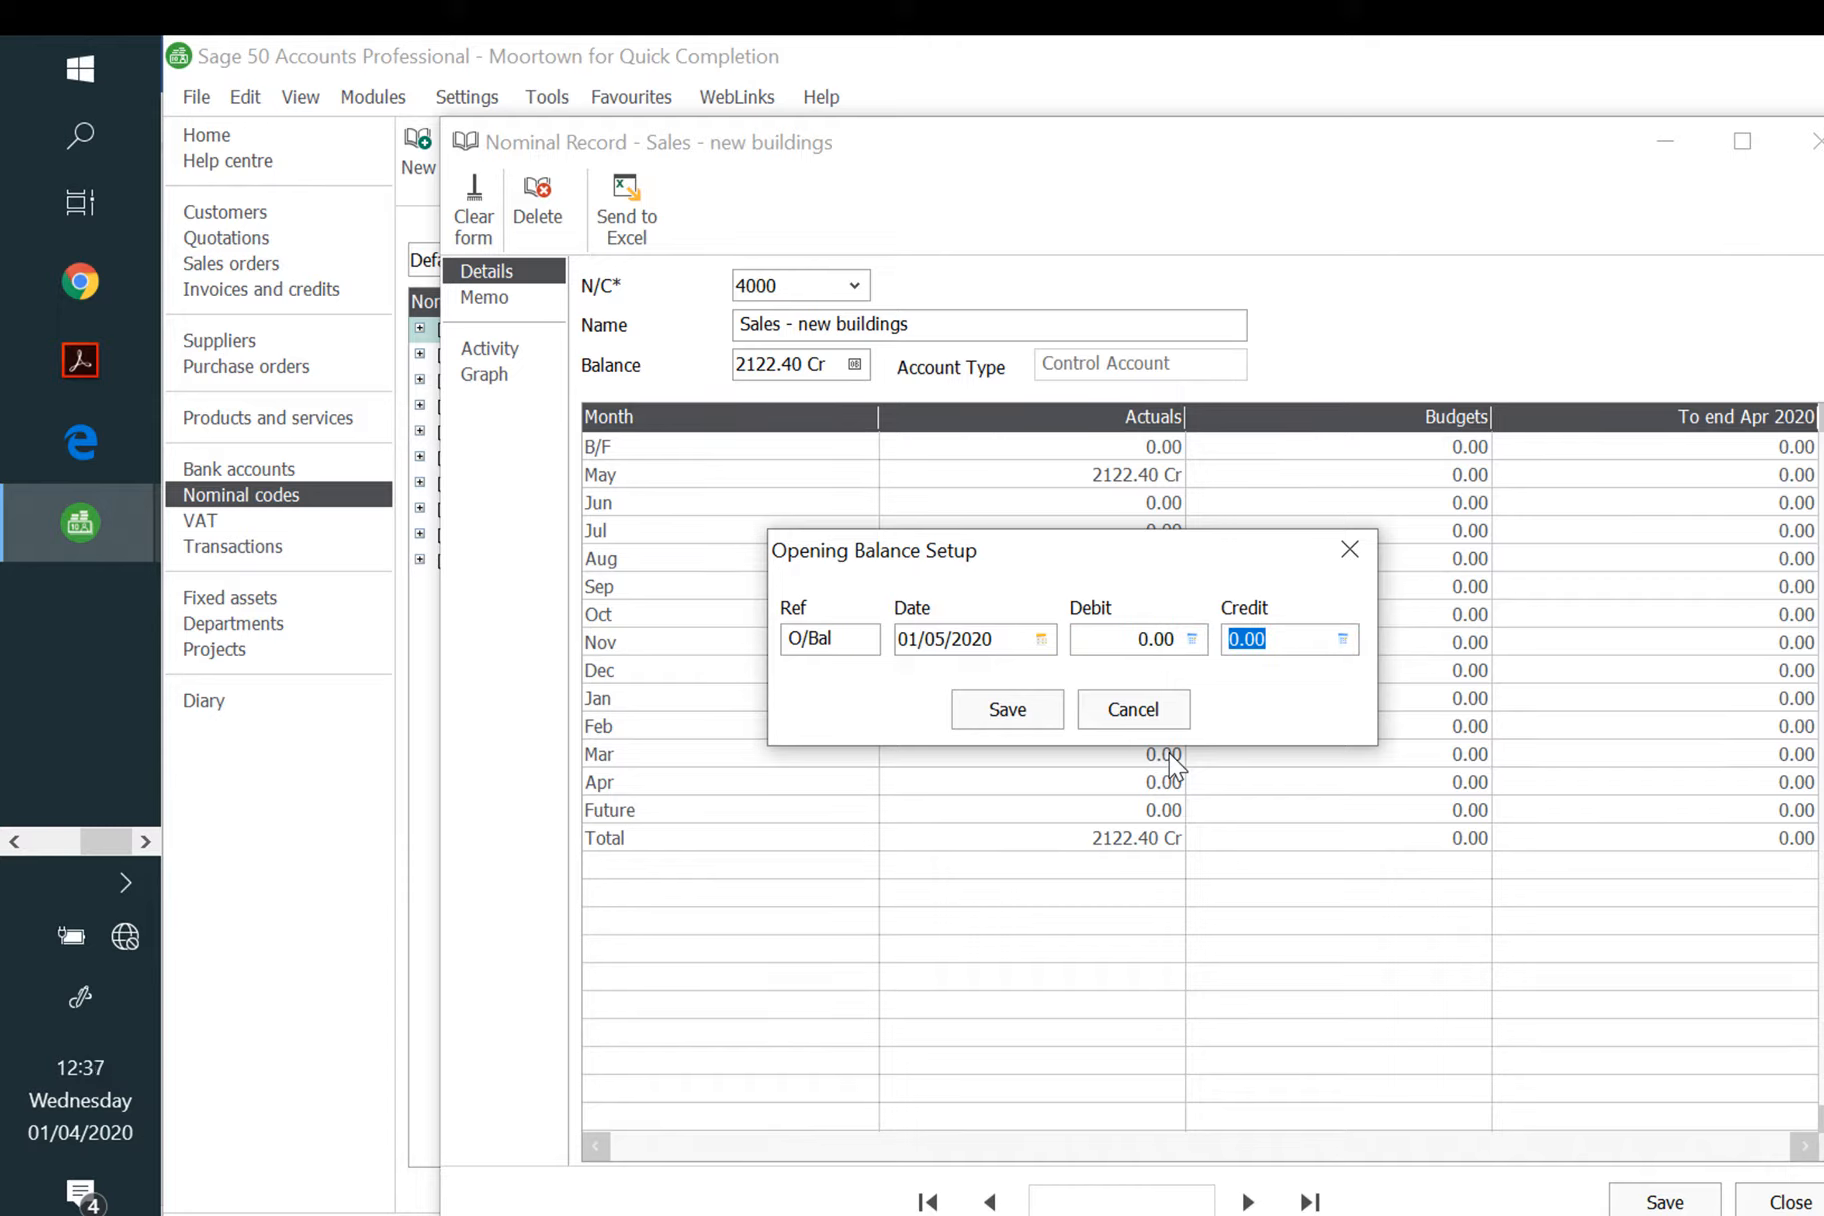
type("1620.20")
left_click(1030, 710)
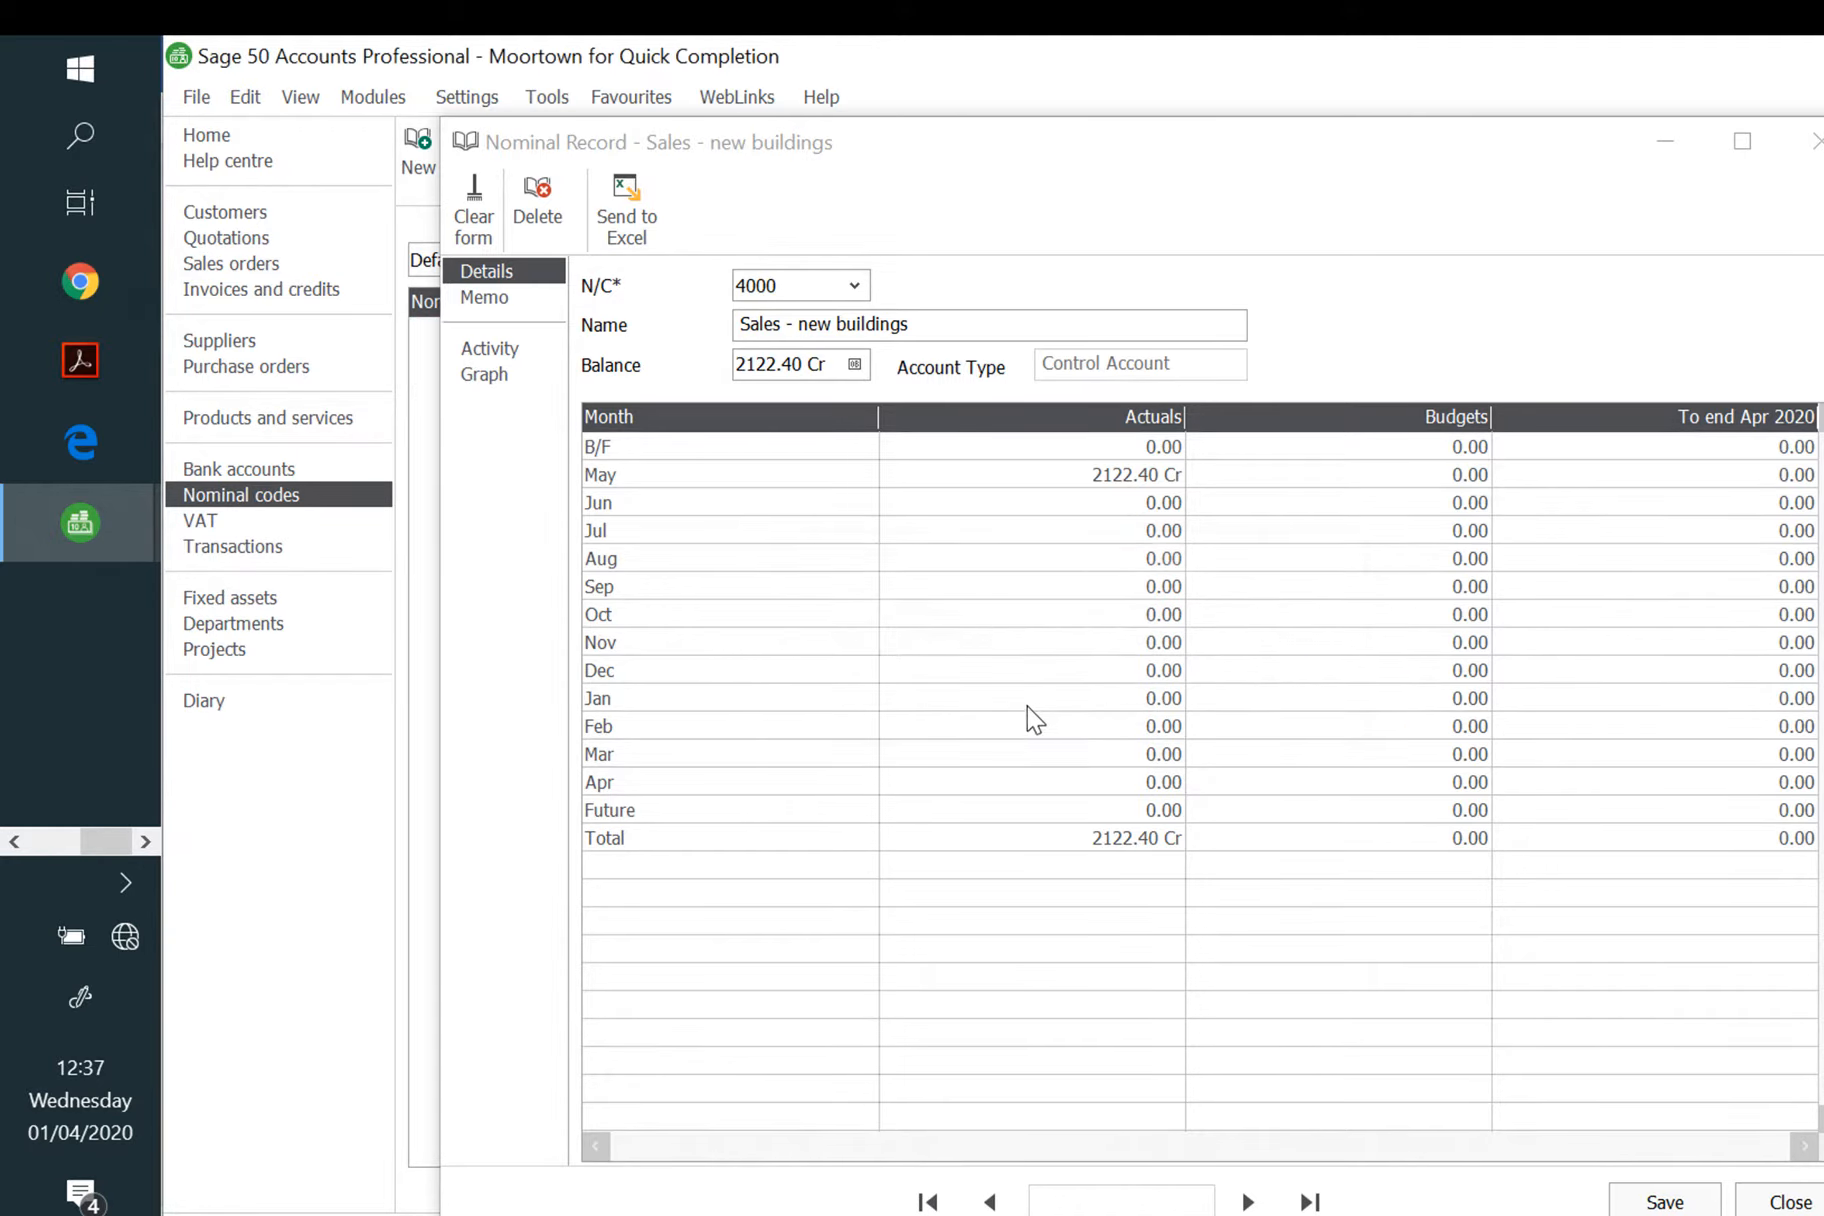
Step: Select nominal account 4001 and rename it 'Sales - Building Repairs'
left_click(855, 286)
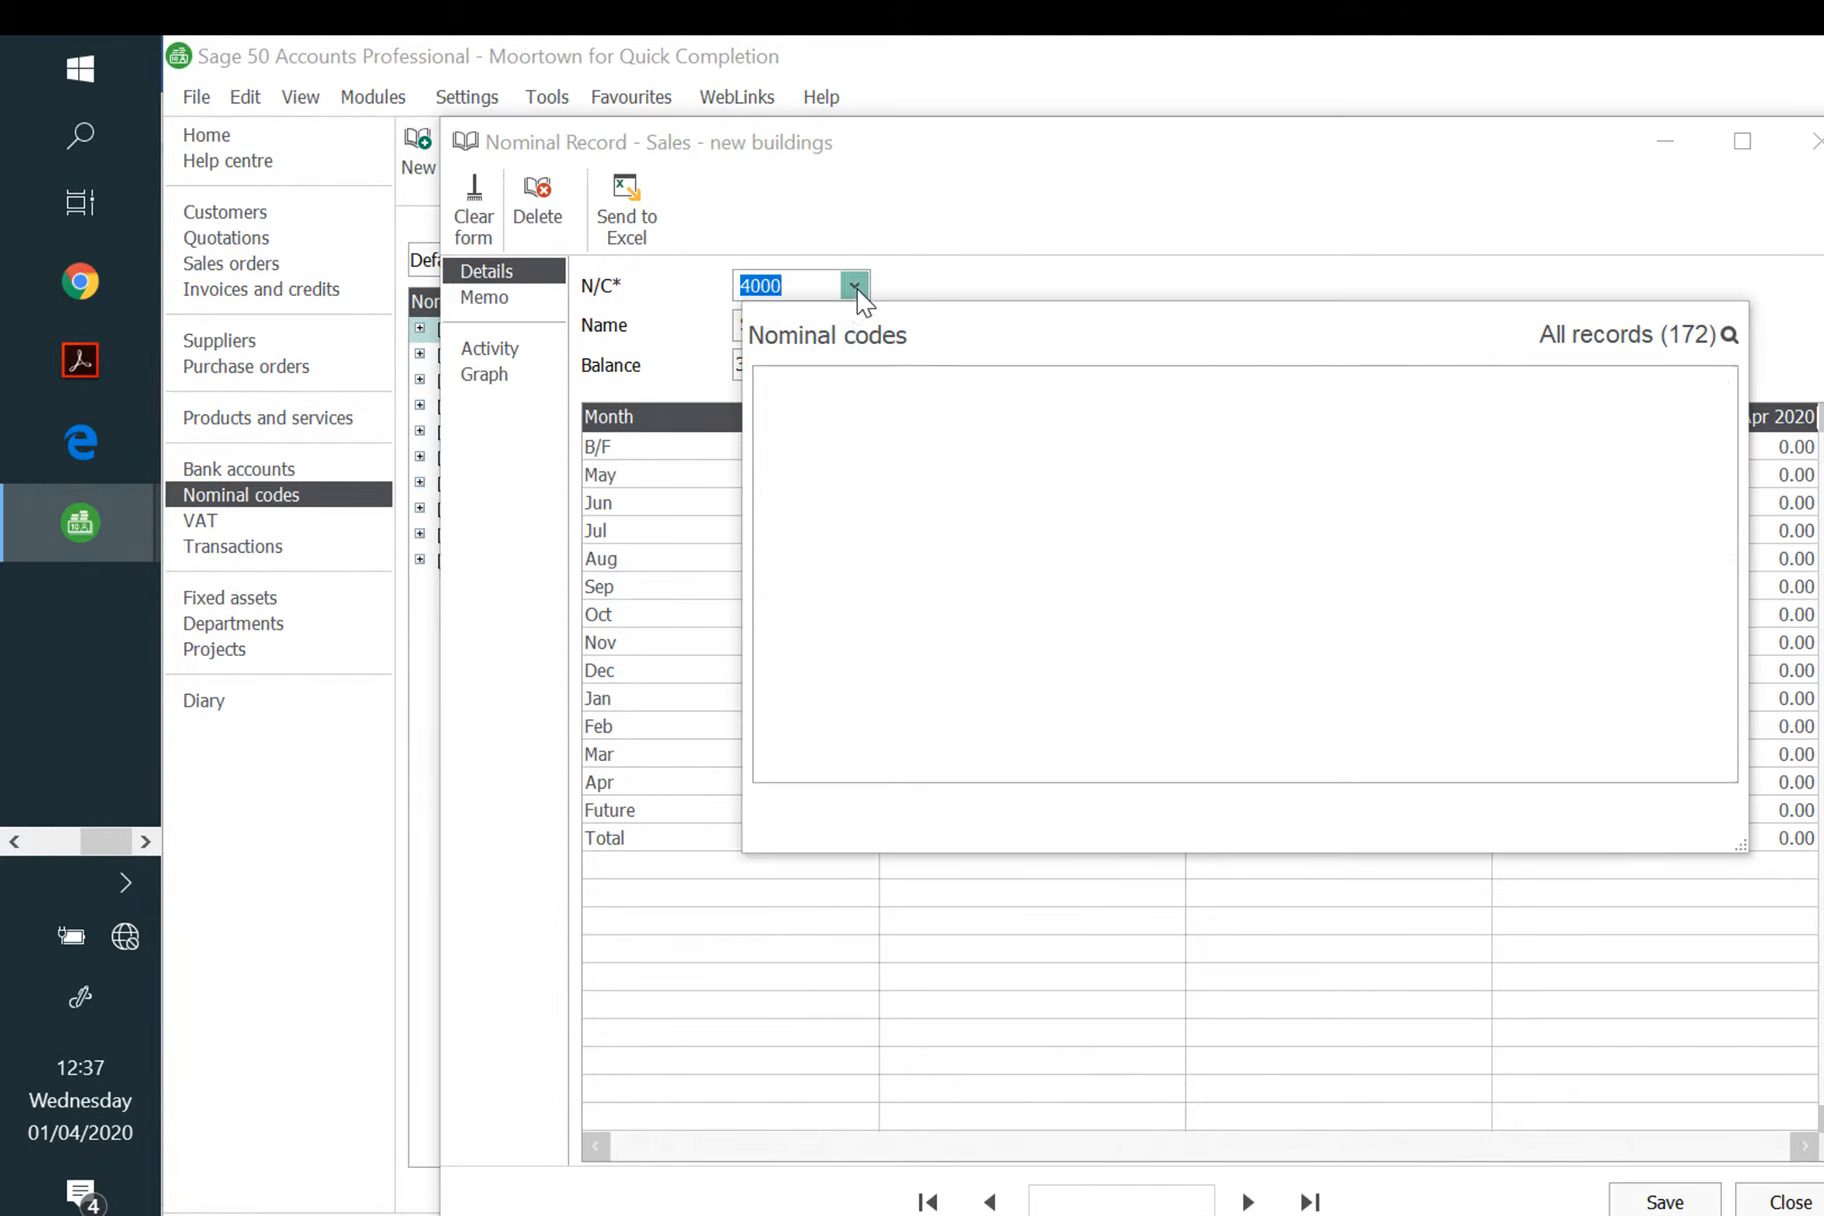
left_click(1027, 436)
left_click(1565, 824)
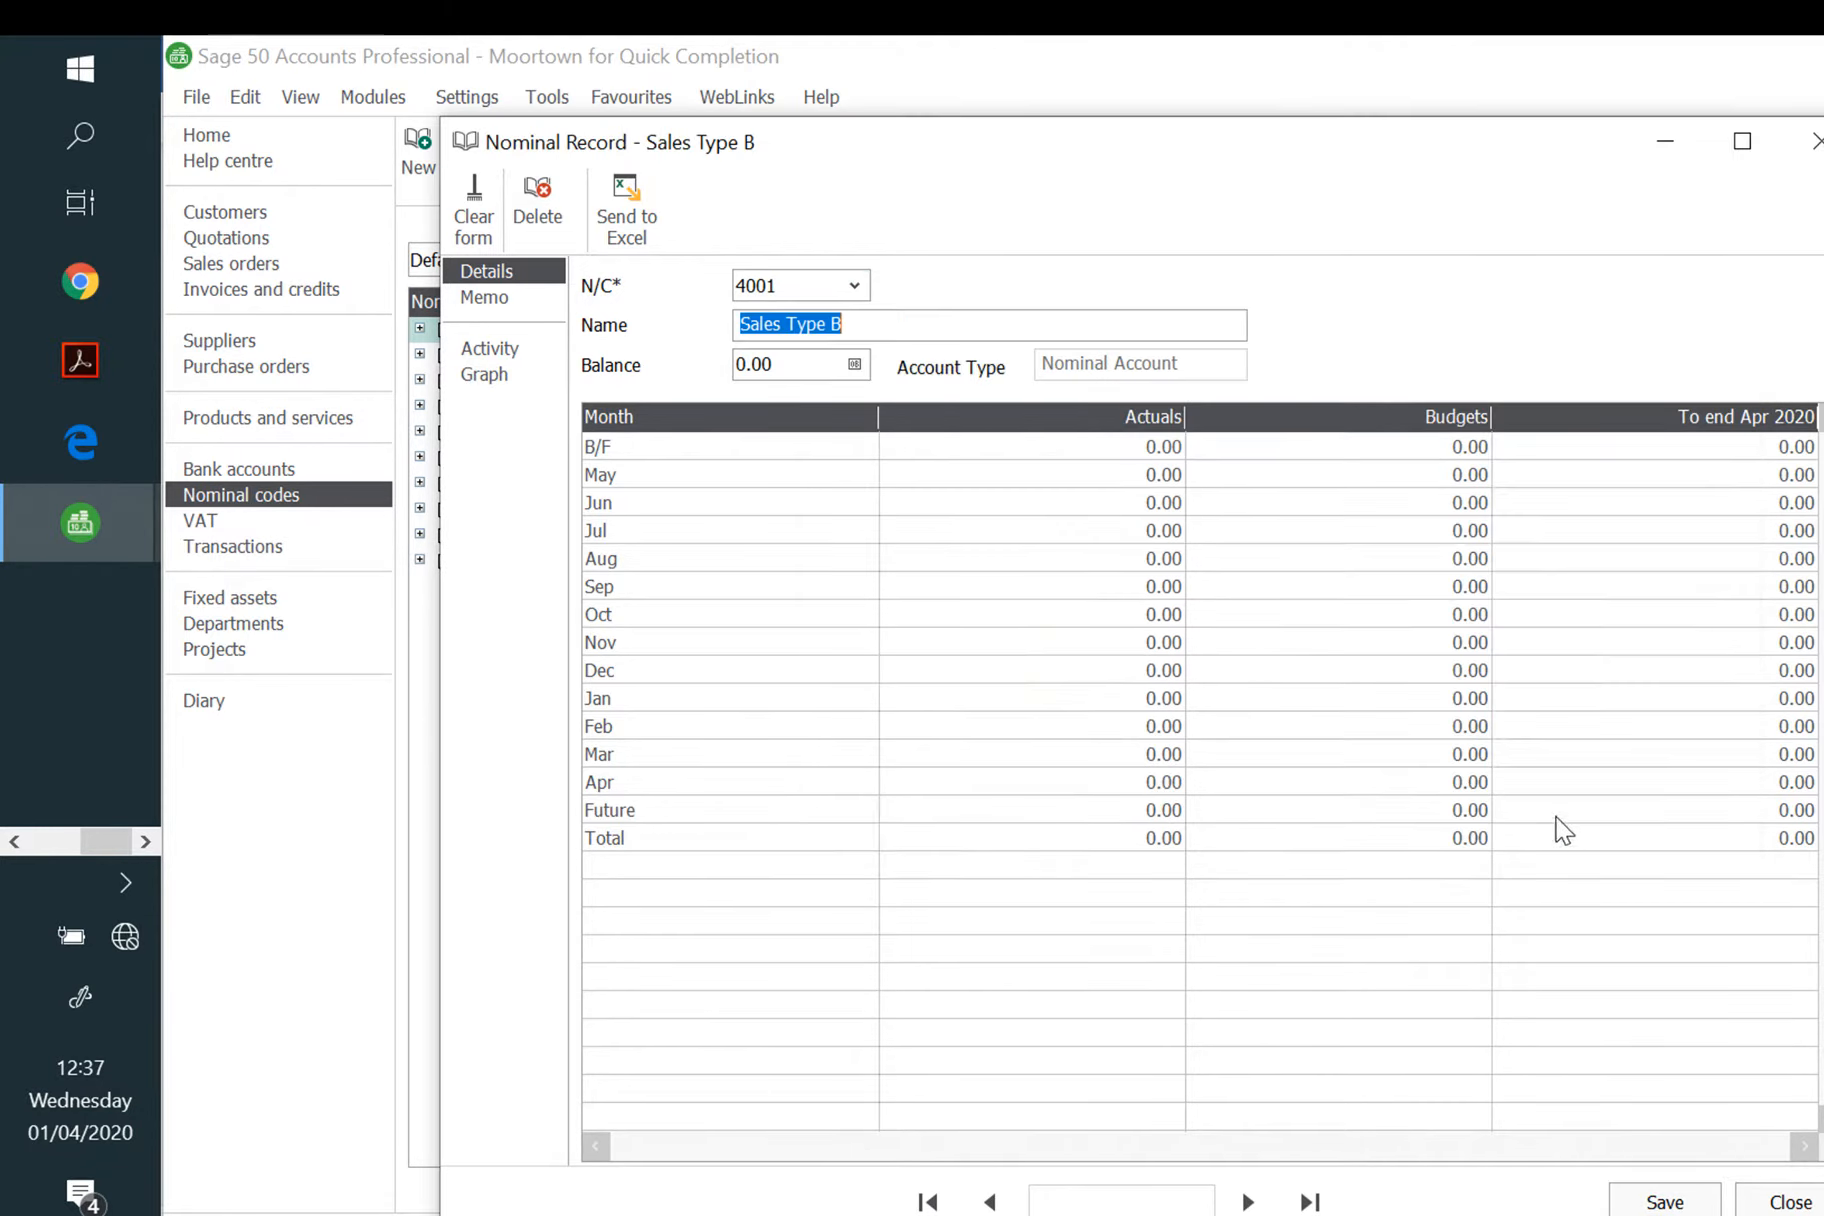
type("Sales -")
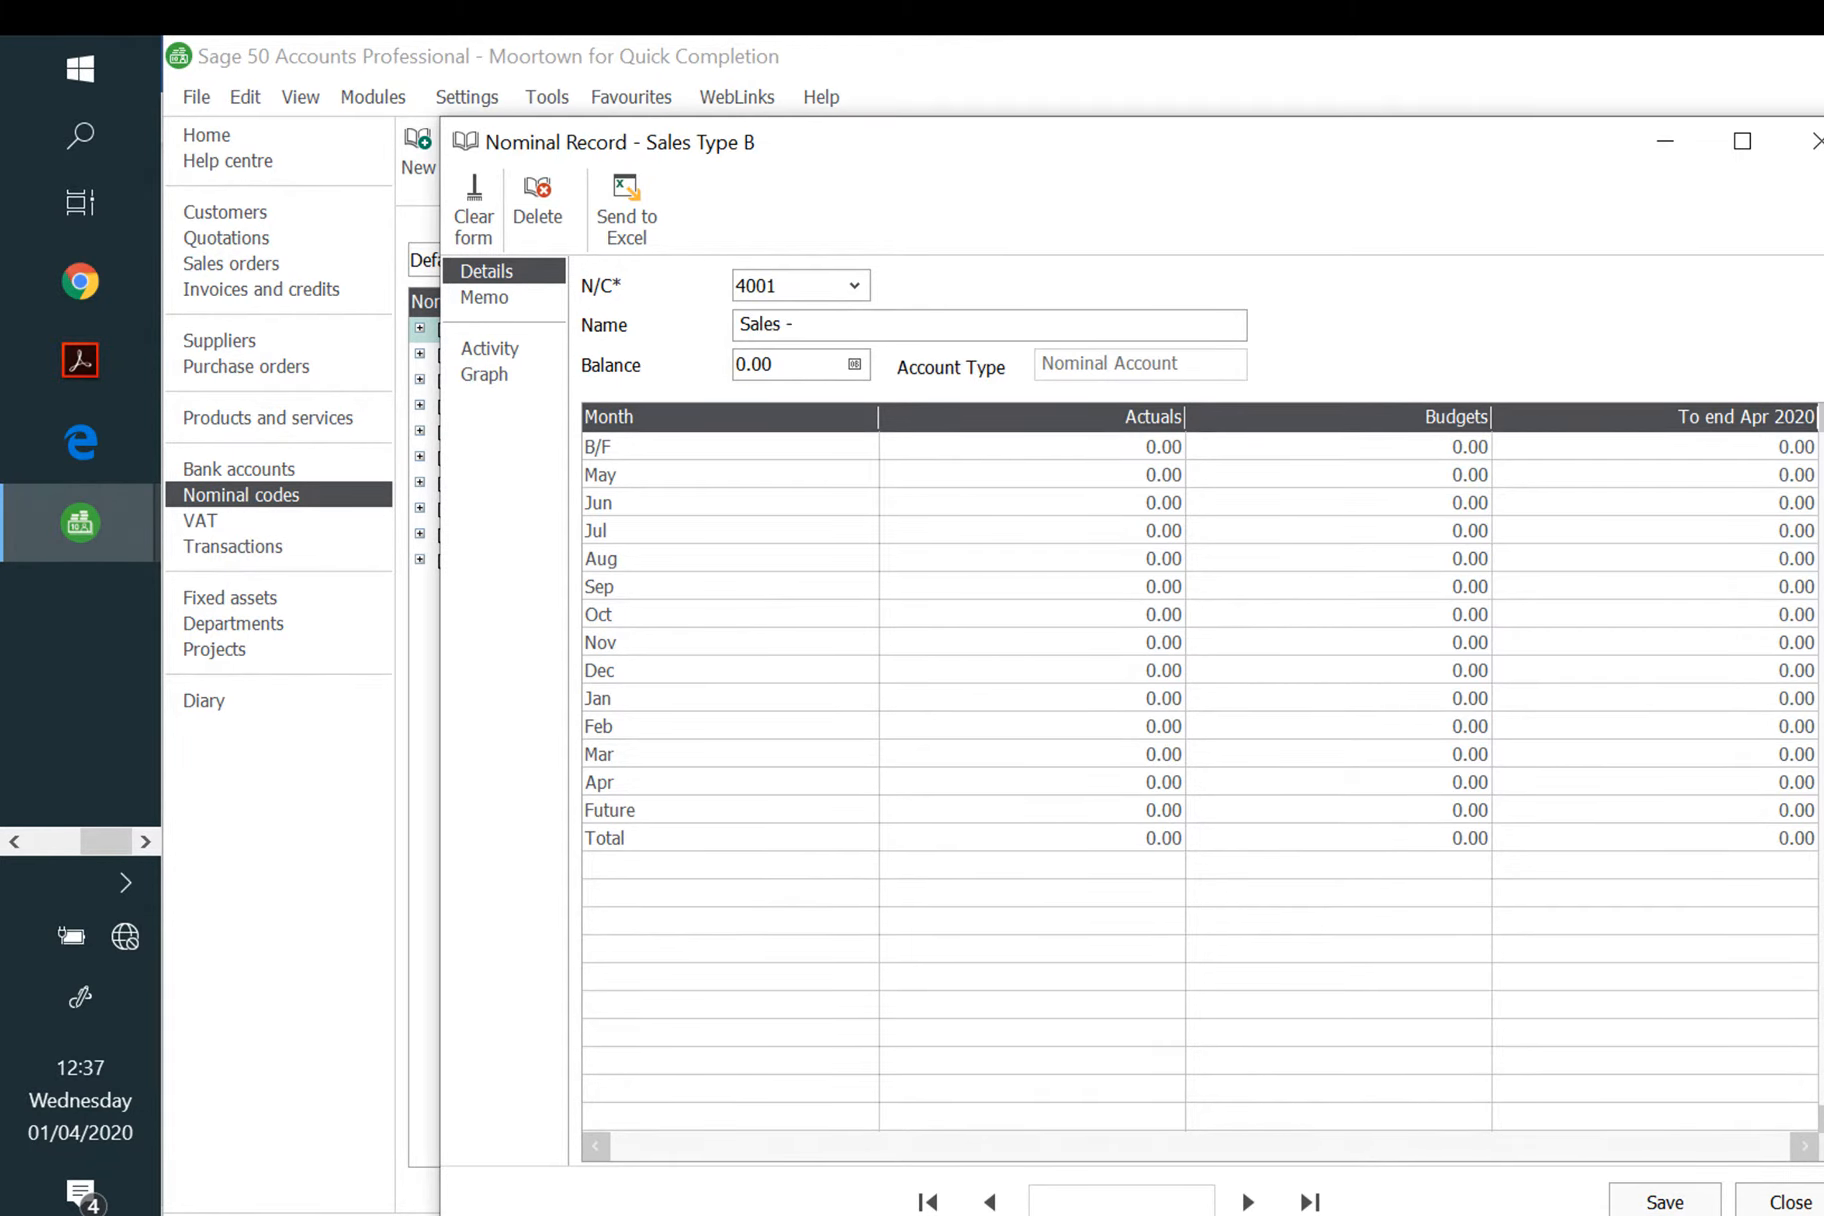
type(" Building Repairs")
Step: Save the rename and enter a 393.56 credit opening balance dated 01/05/2020
left_click(854, 364)
left_click(1182, 792)
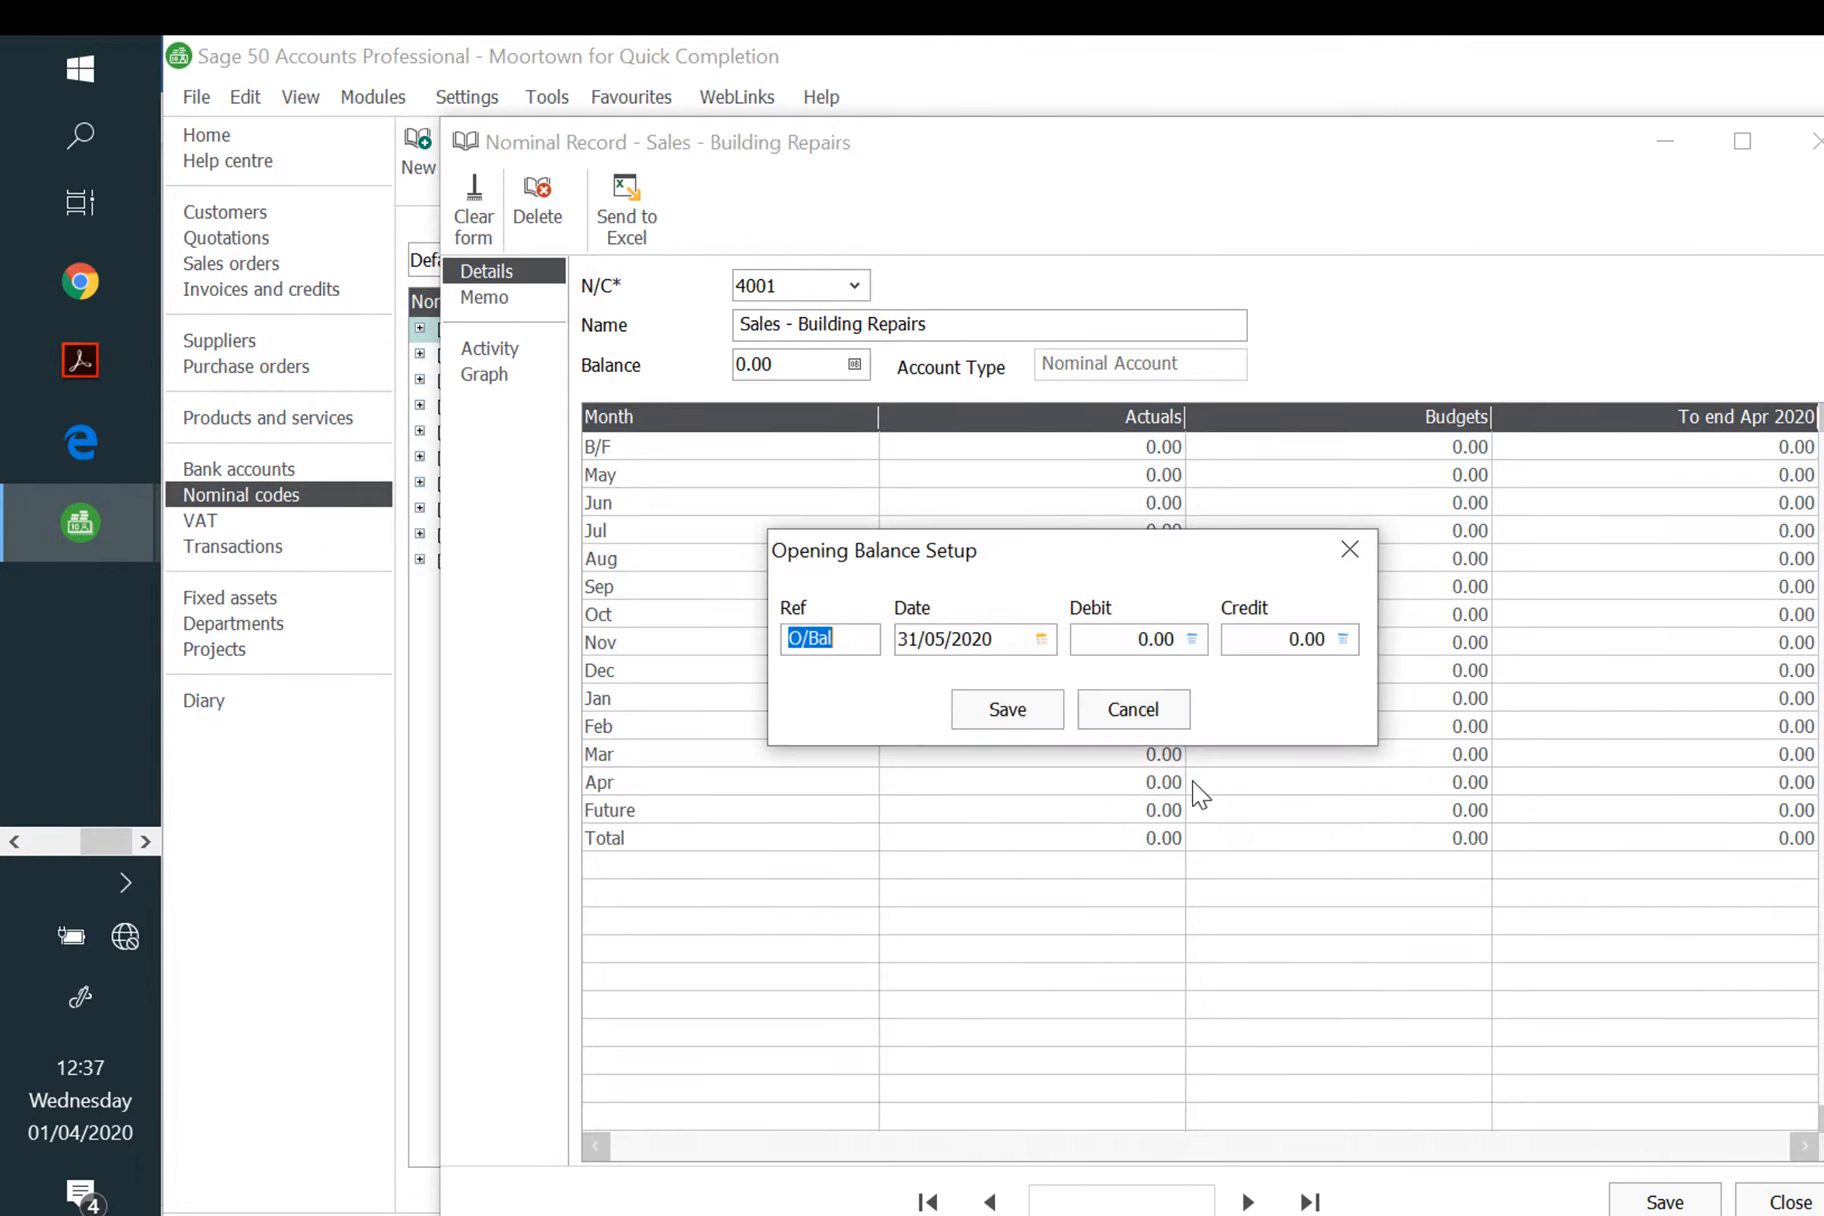
key("Tab")
type("1")
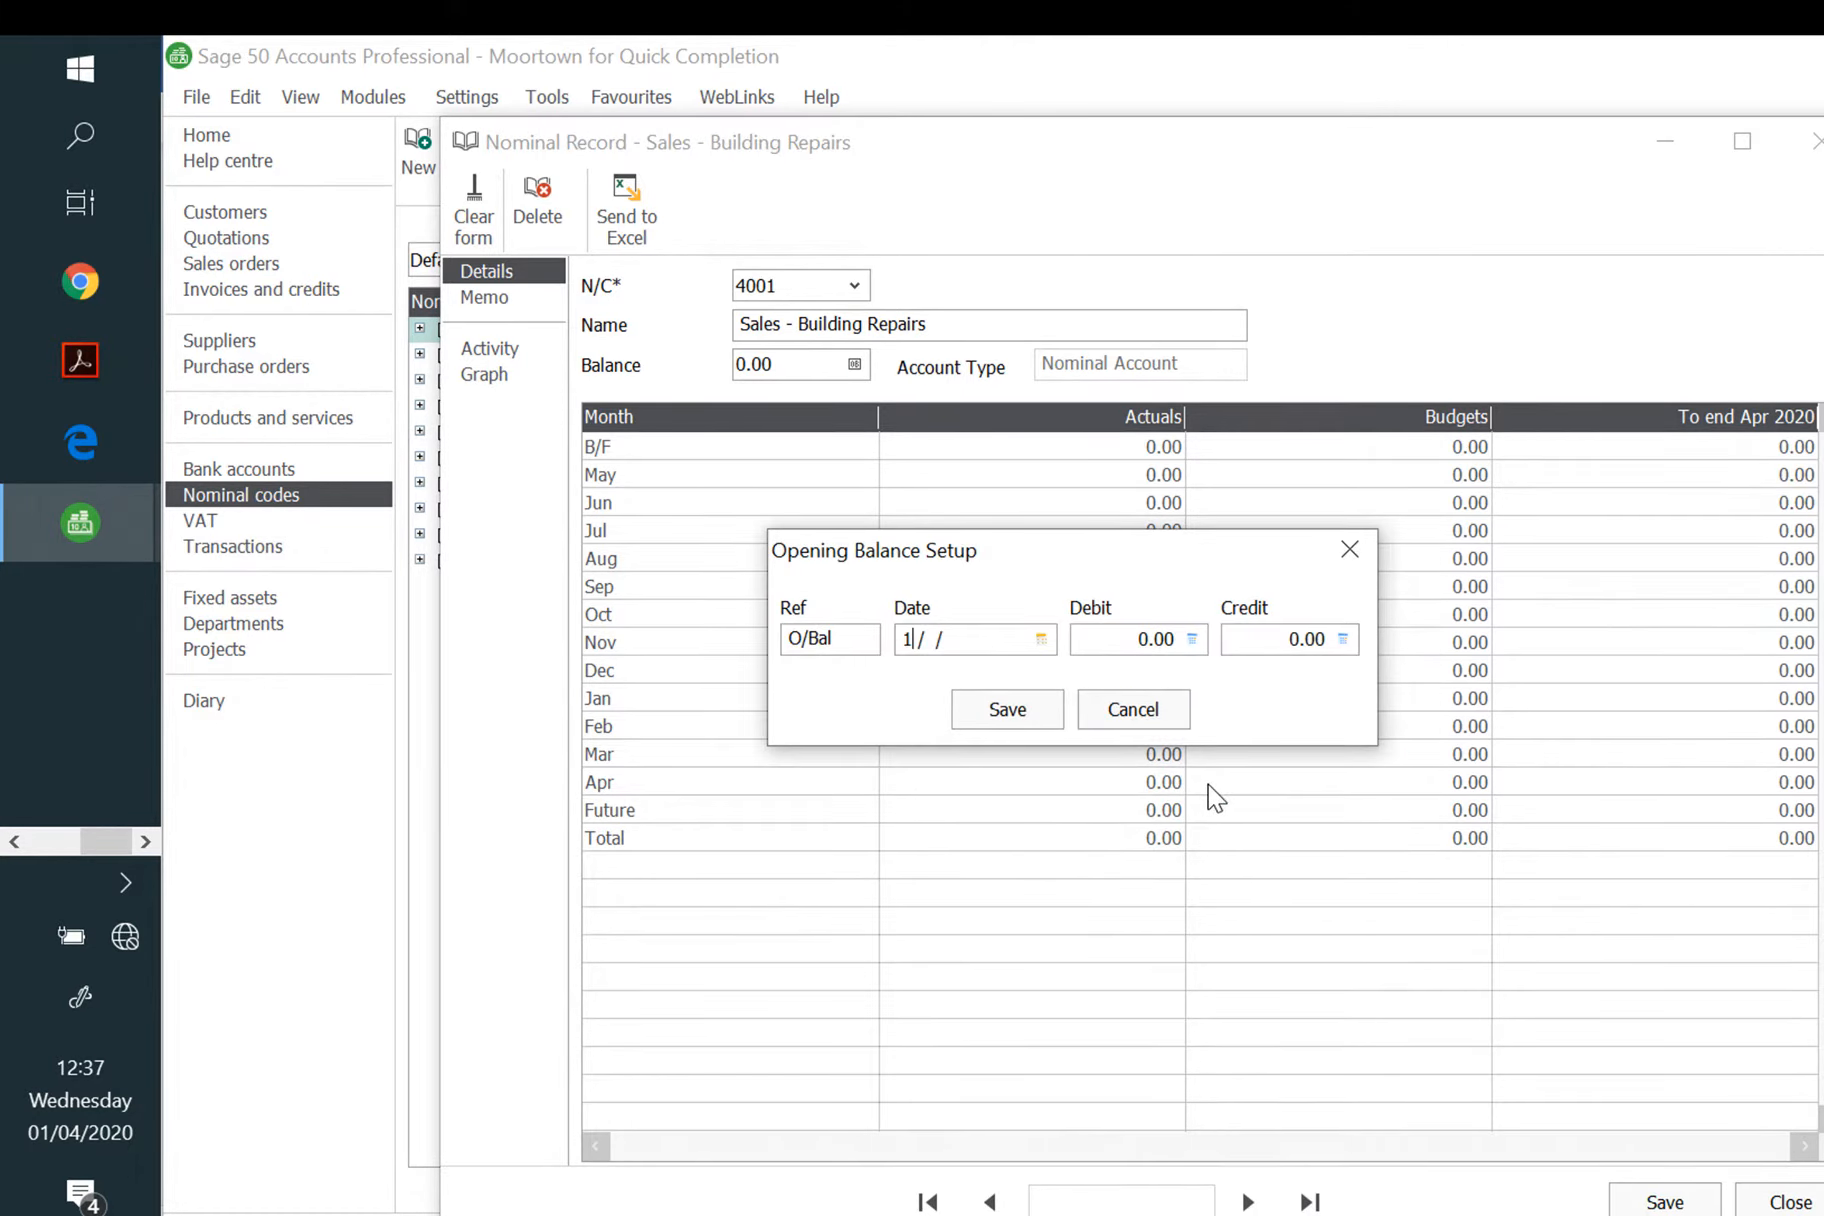
key("BackSpace")
type("01/05/2020")
key("Tab")
key("Tab")
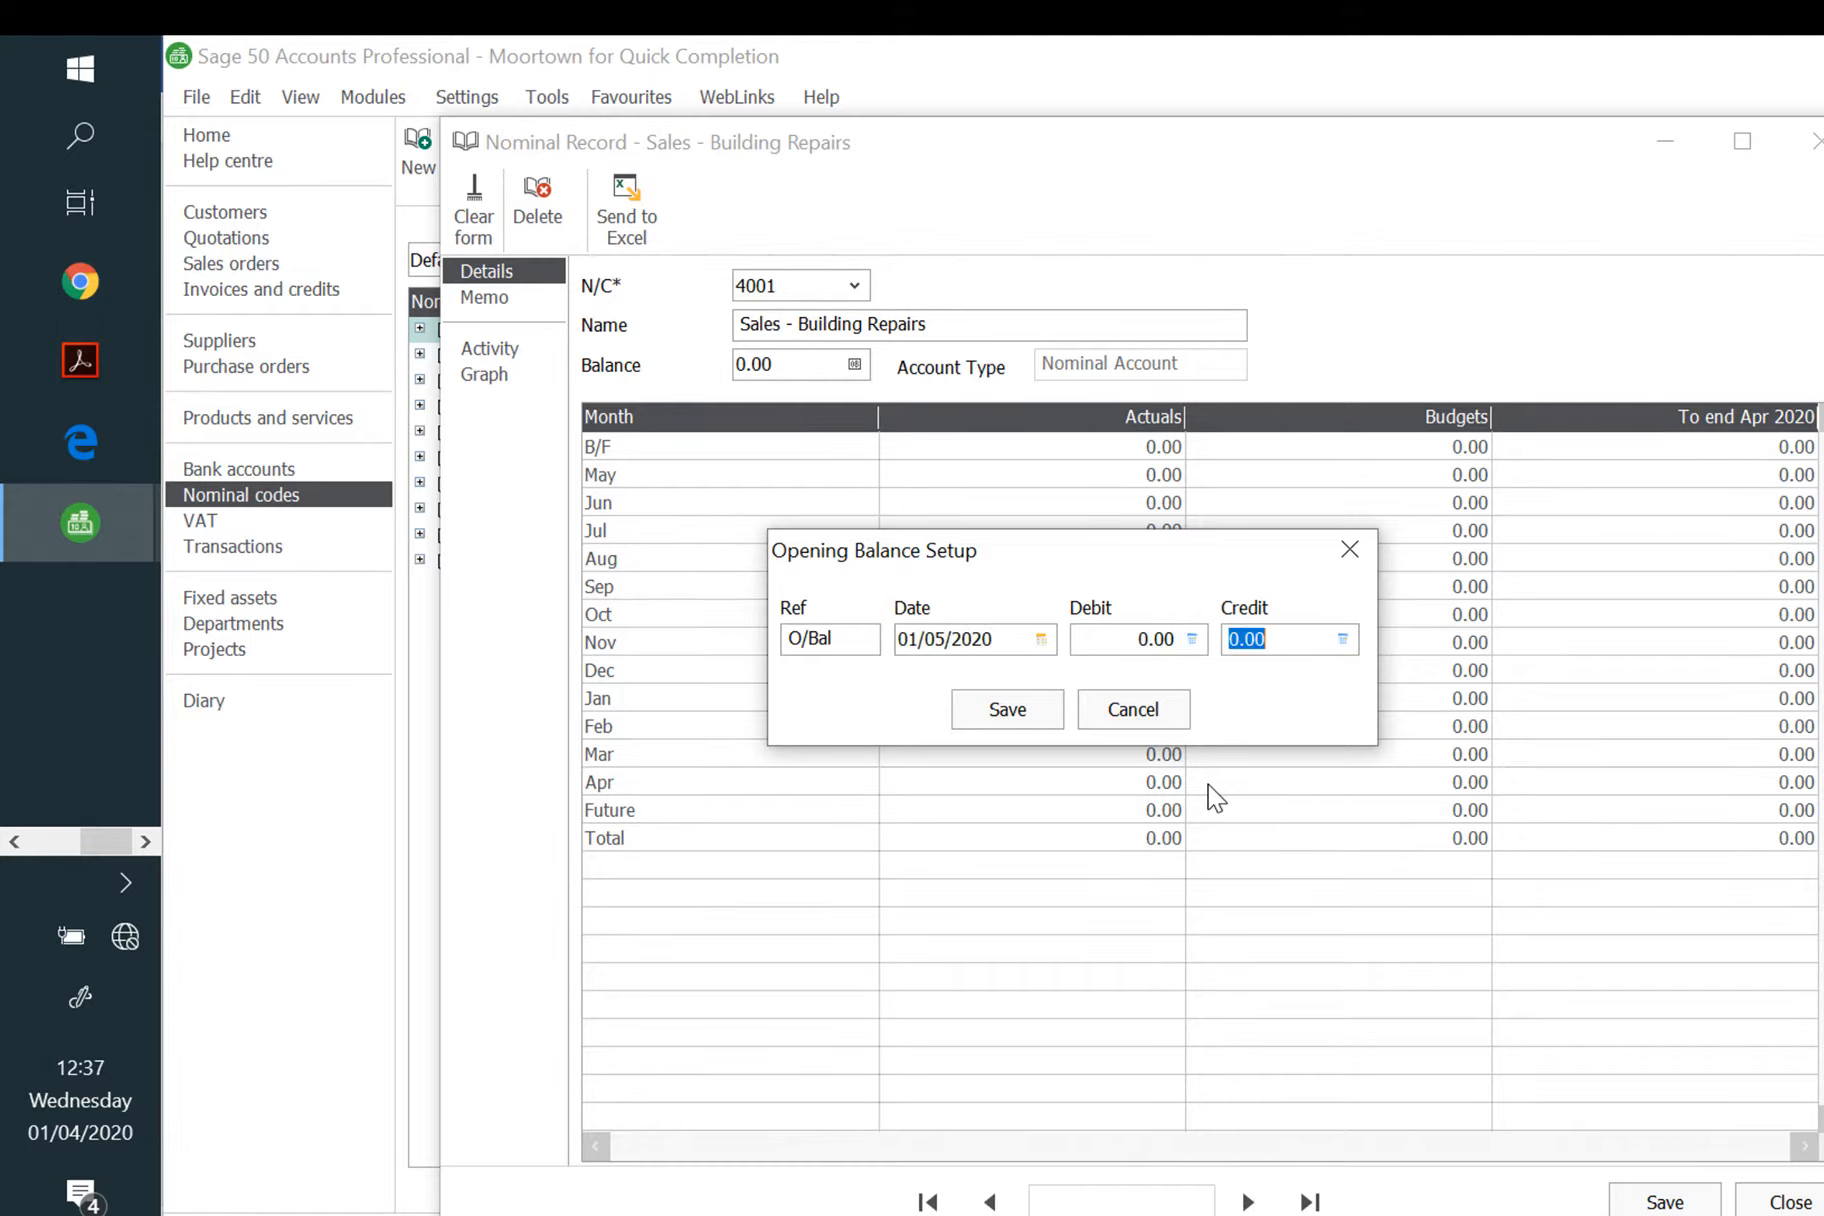
type("393.56")
left_click(1018, 712)
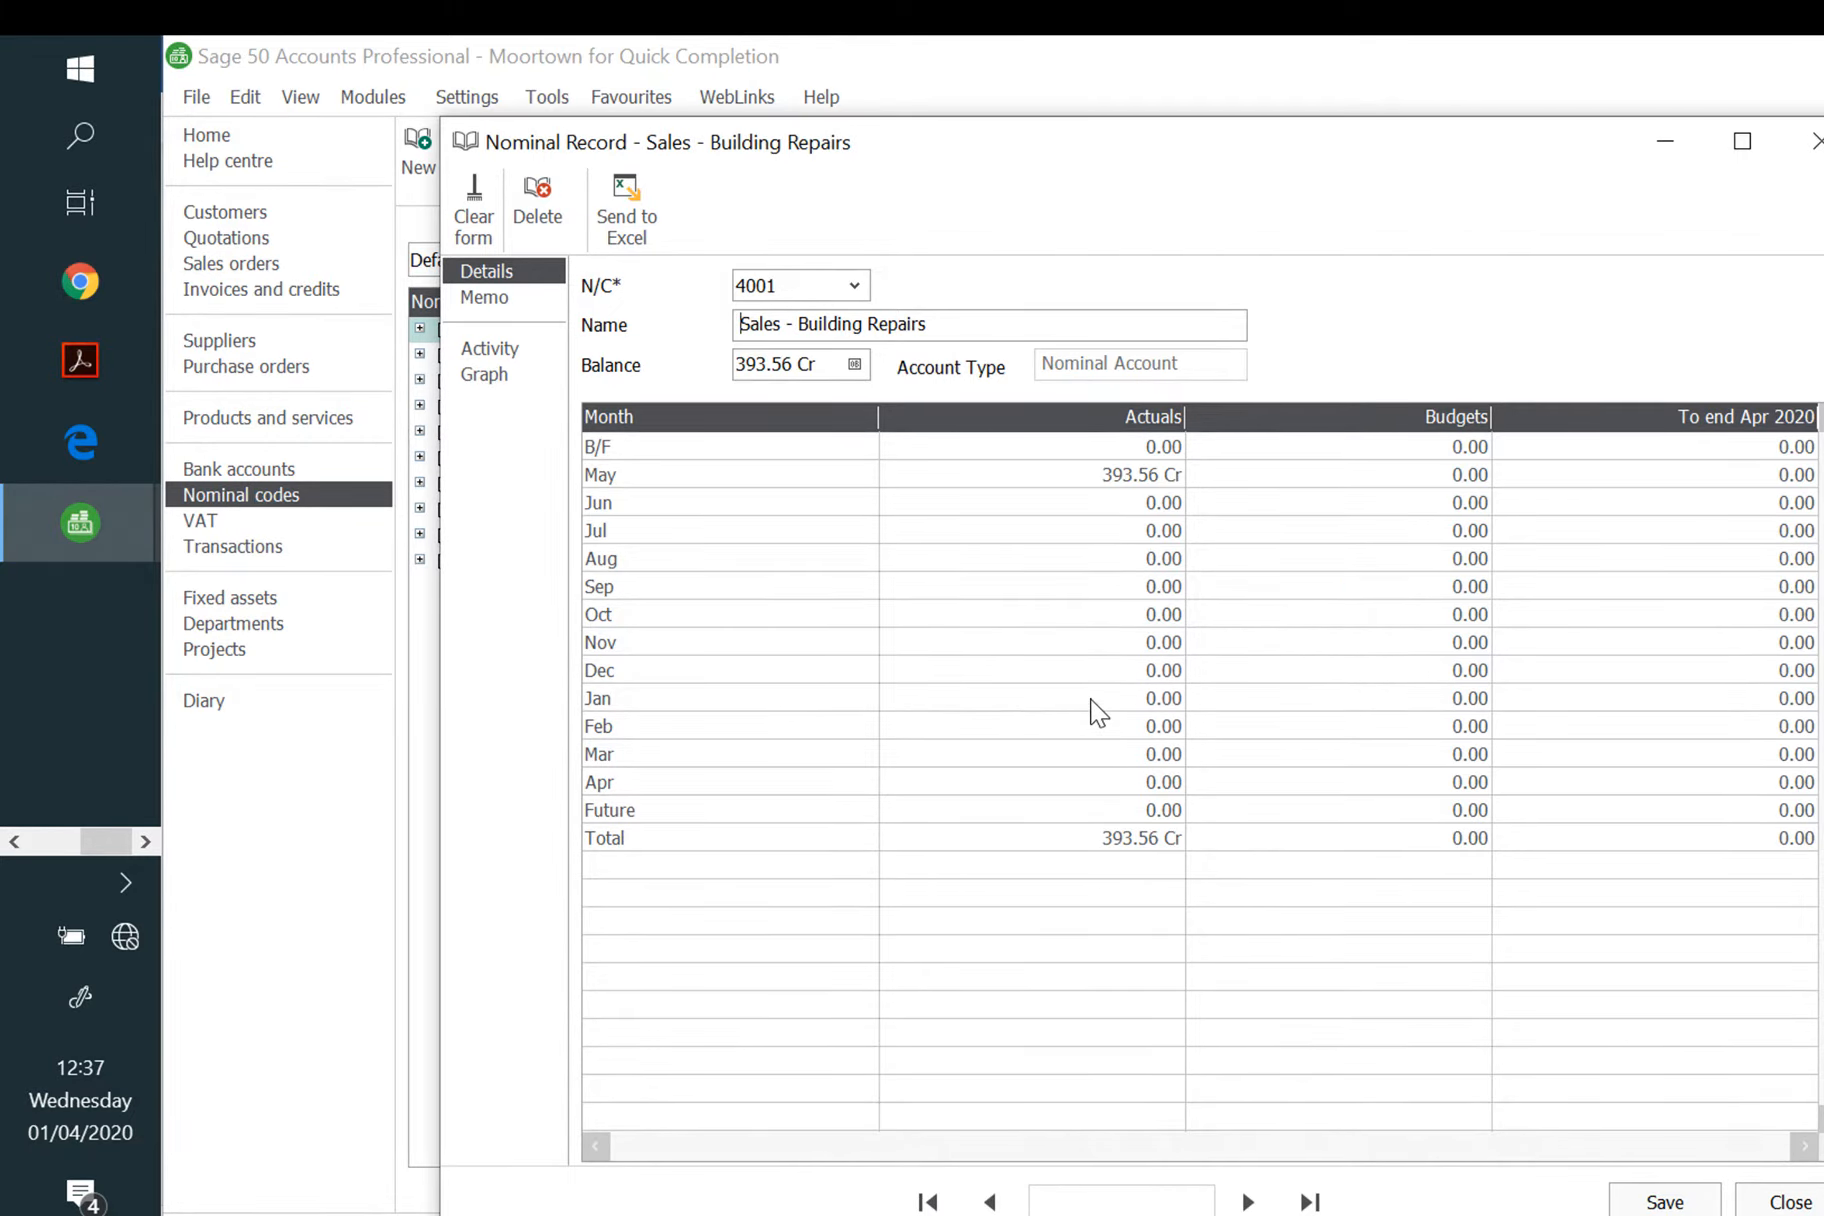
left_click_drag(787, 286, 726, 309)
Step: Give 5000 Materials Purchased a 524.80 debit opening balance dated 01/05/2020 and save the record
type("5000")
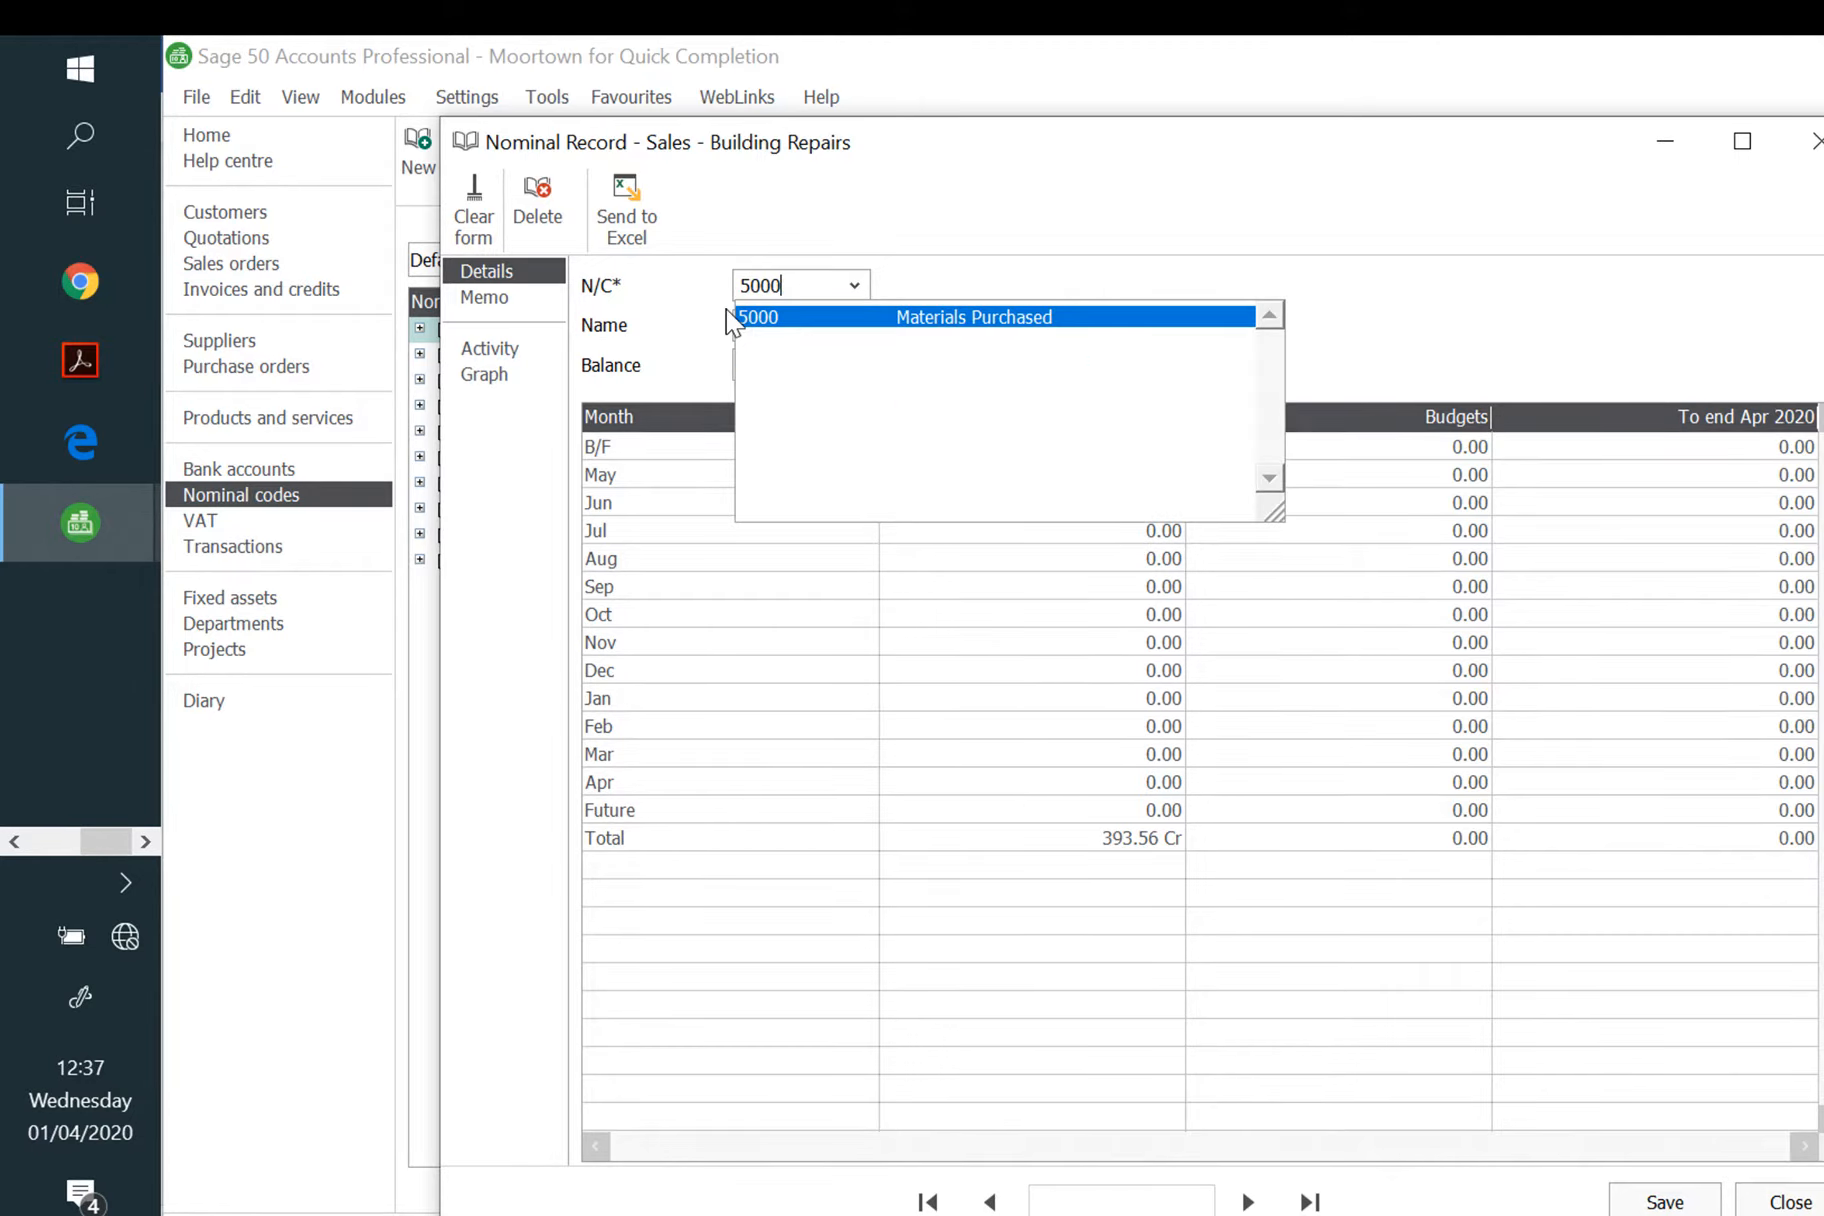
key("Tab")
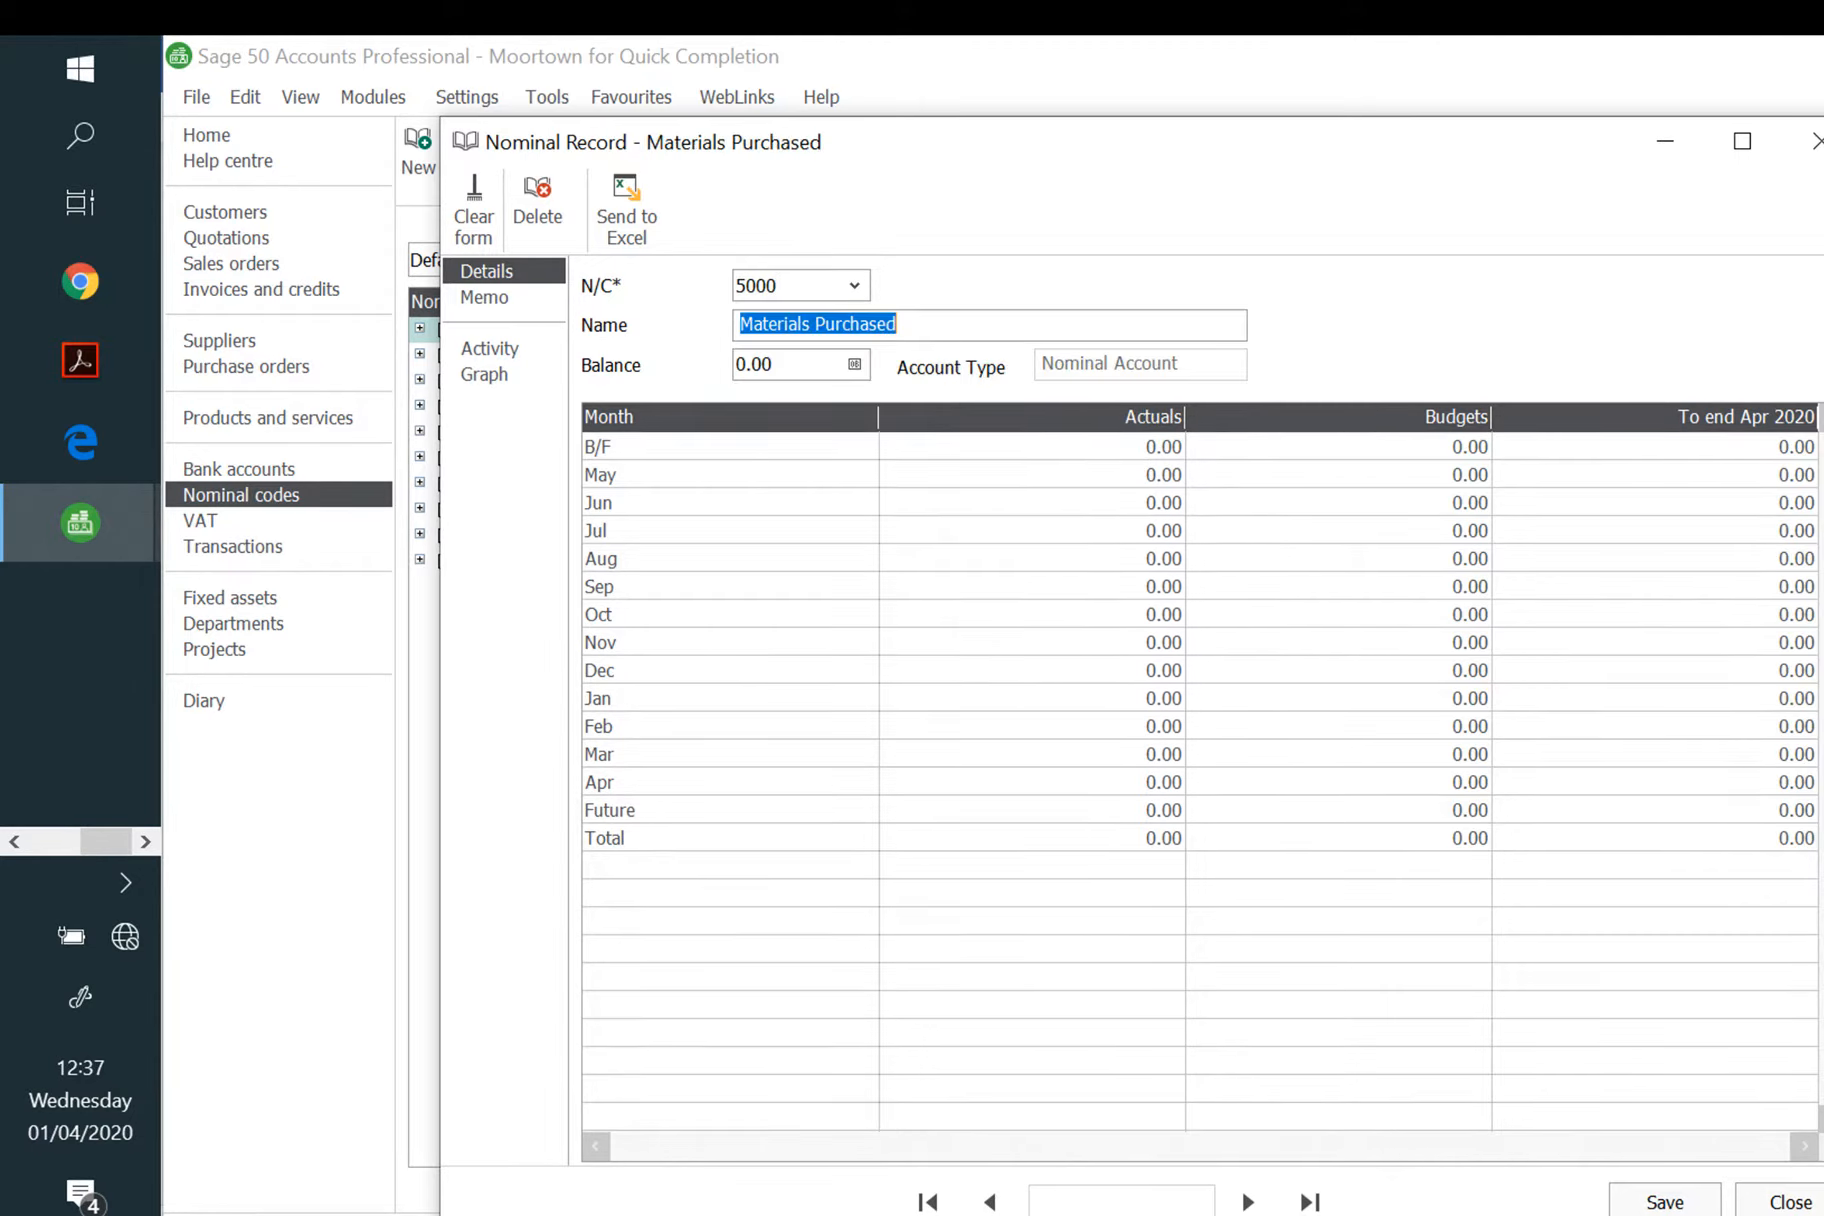
left_click(1012, 326)
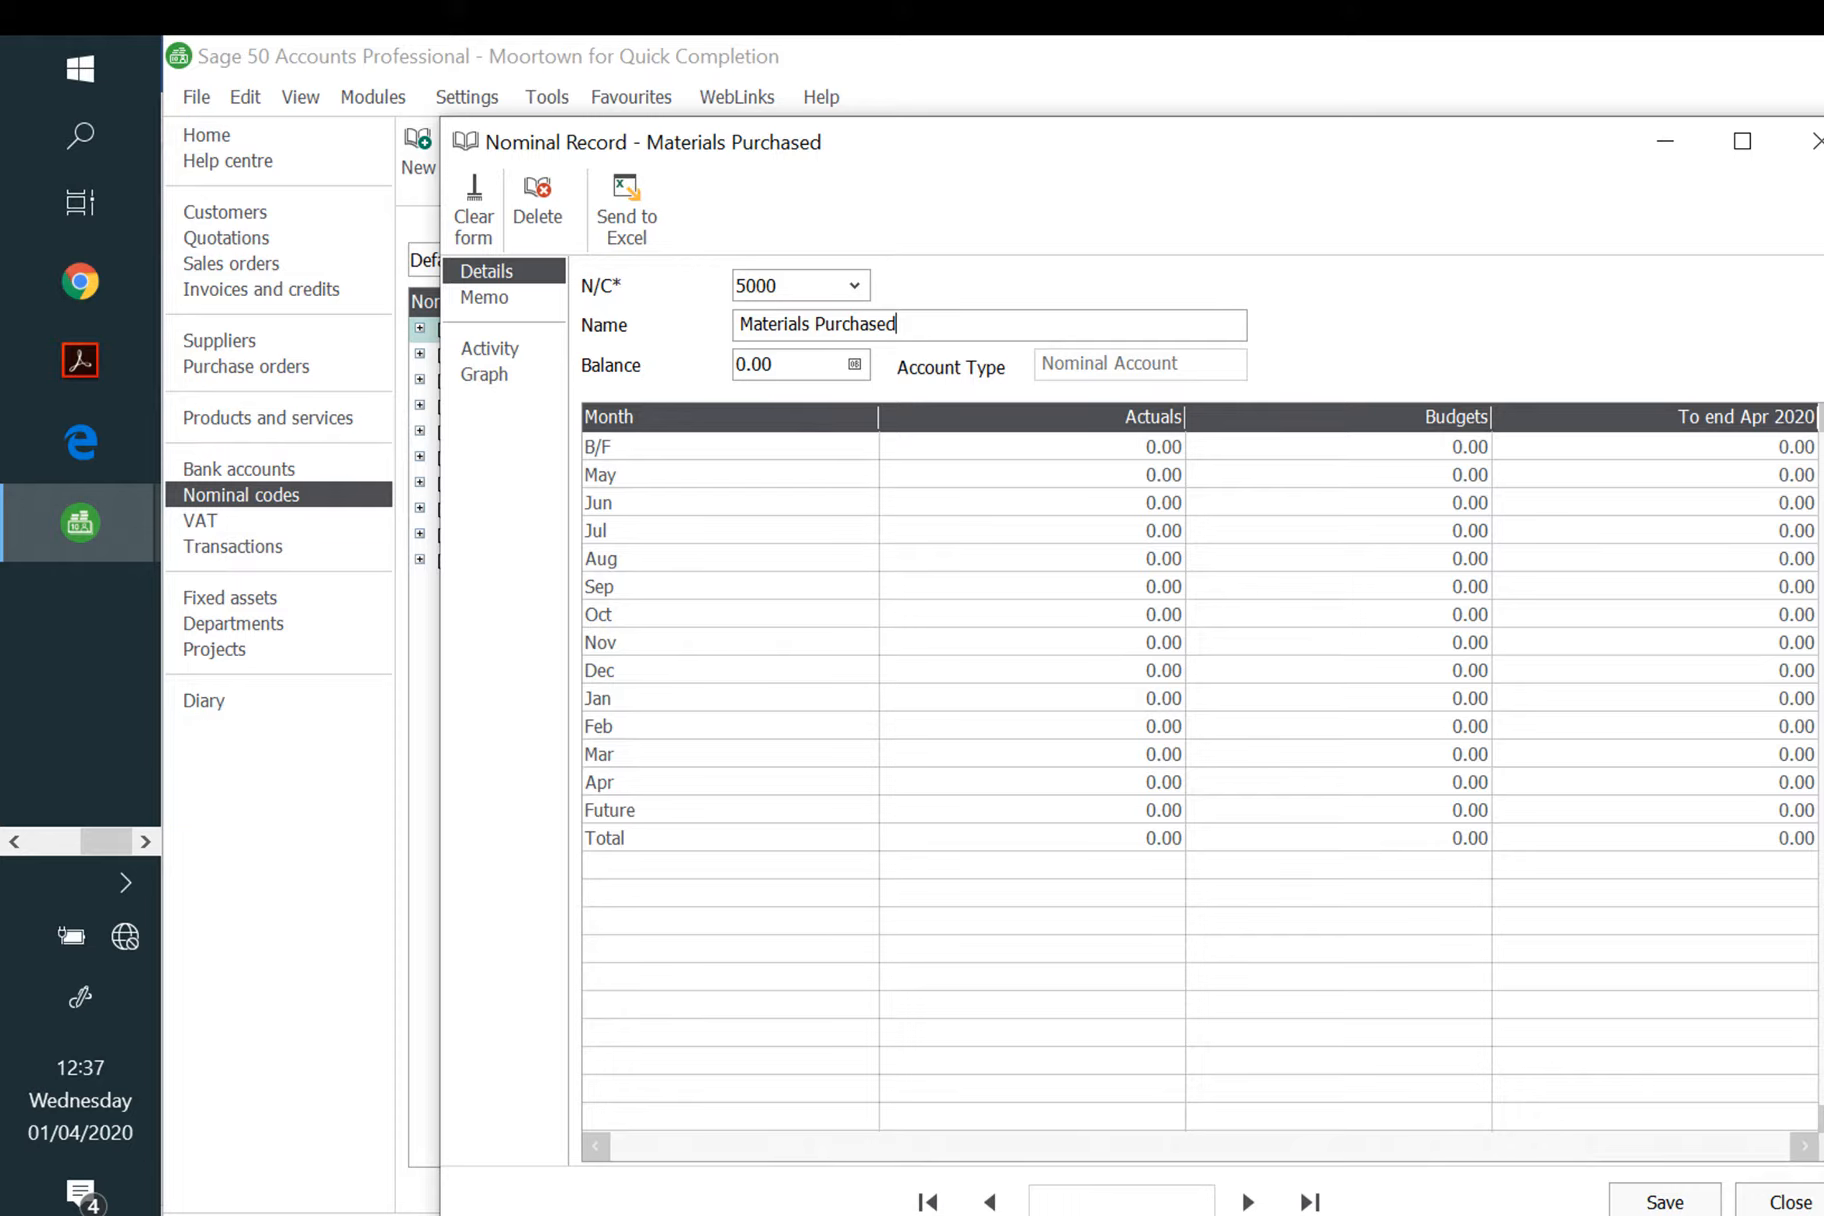
left_click(857, 365)
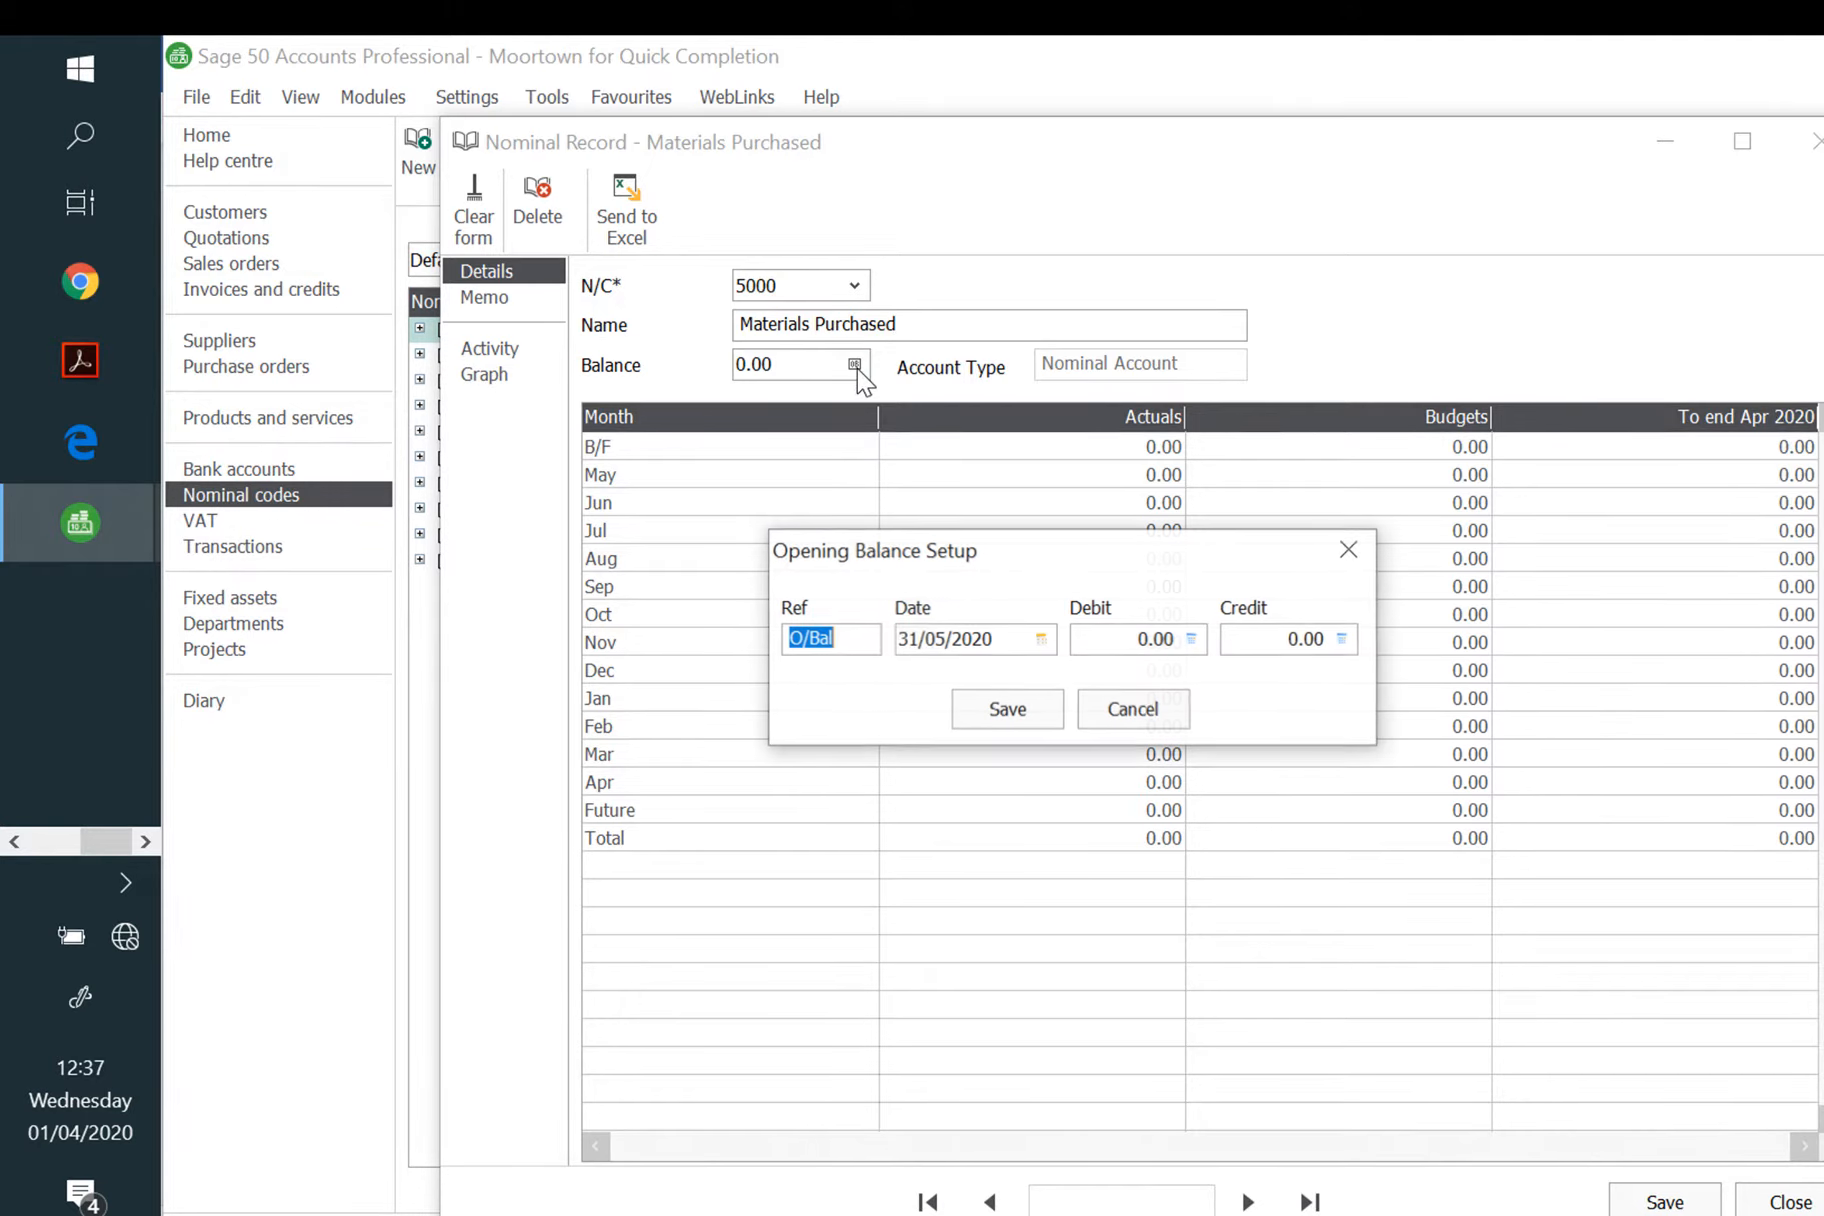
key("Tab")
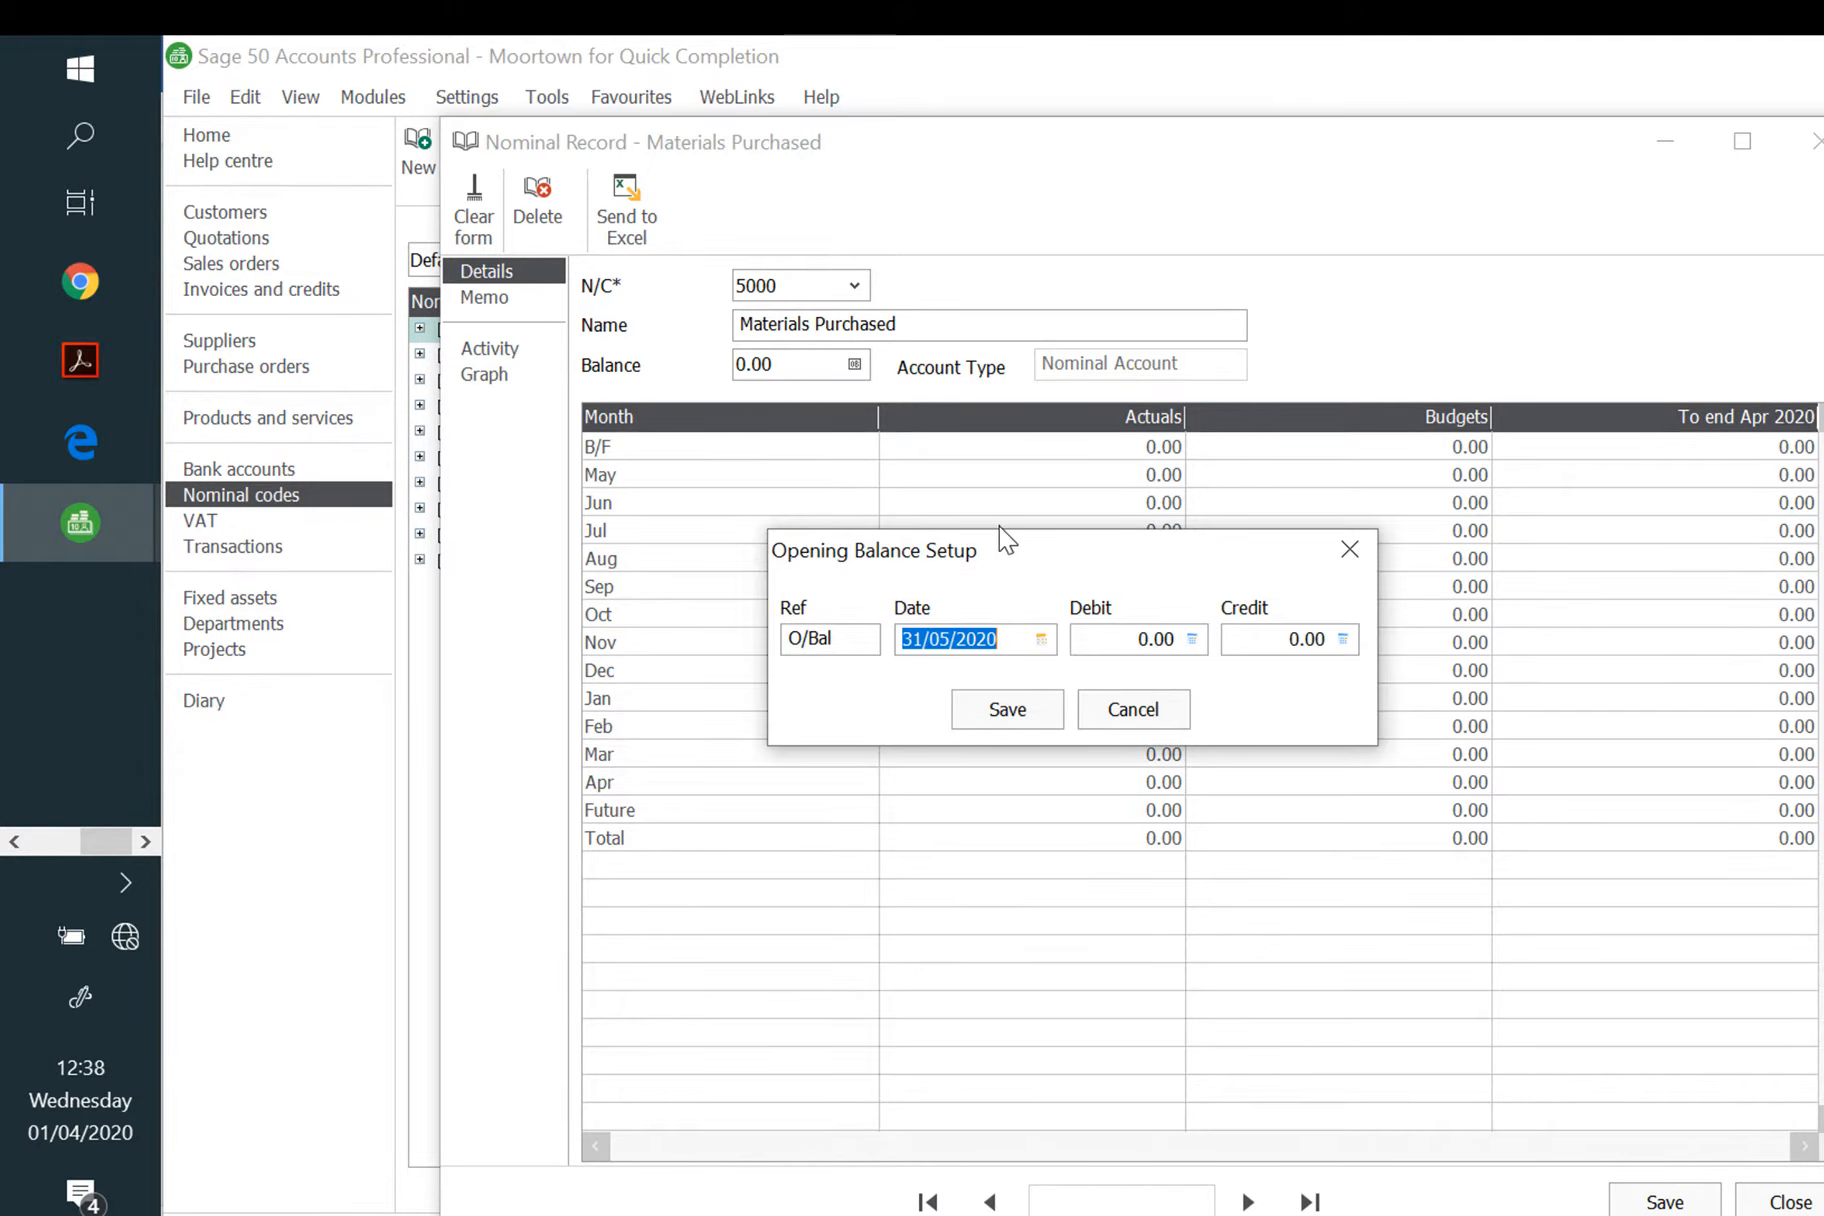
type("01/05/2020")
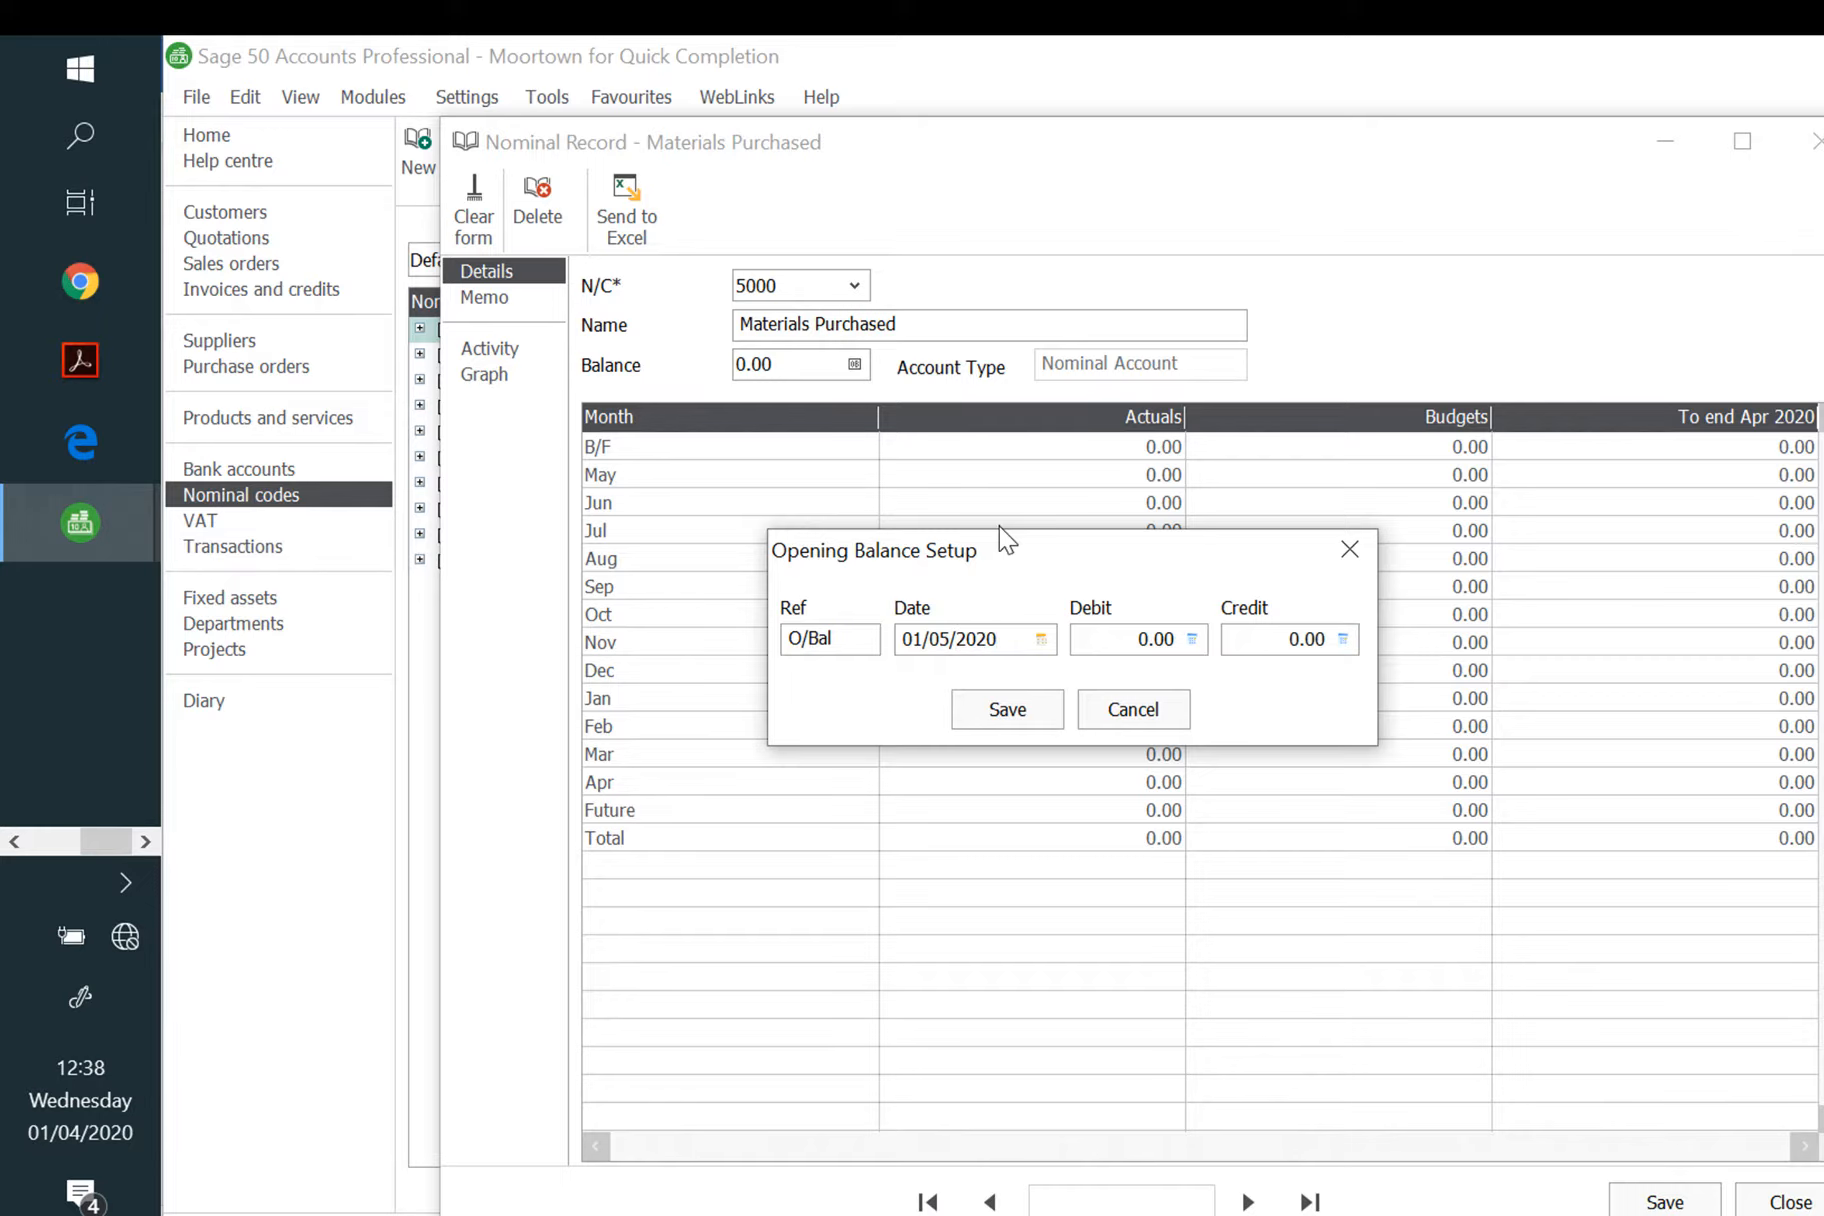
key("Tab")
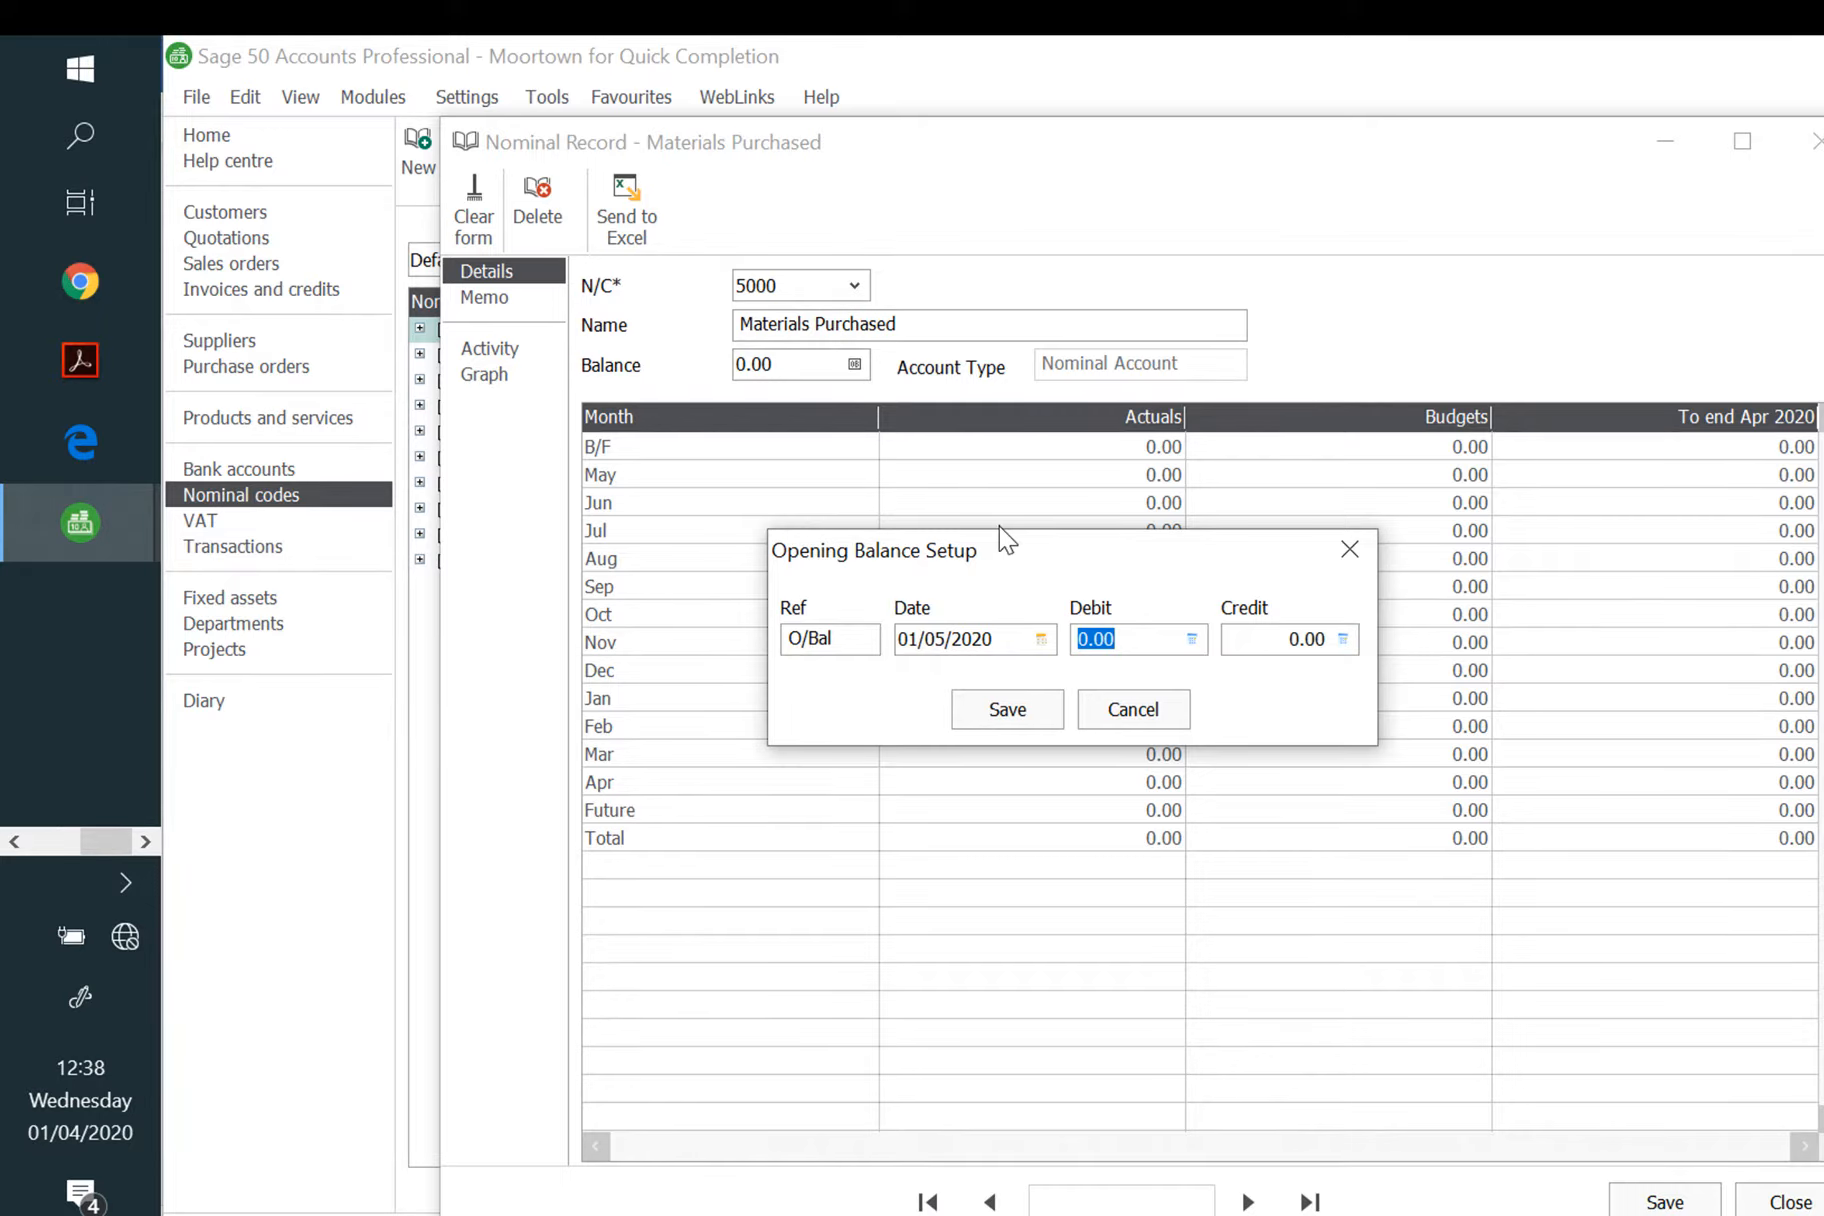
type("524")
type(".")
type("00")
left_click(1008, 712)
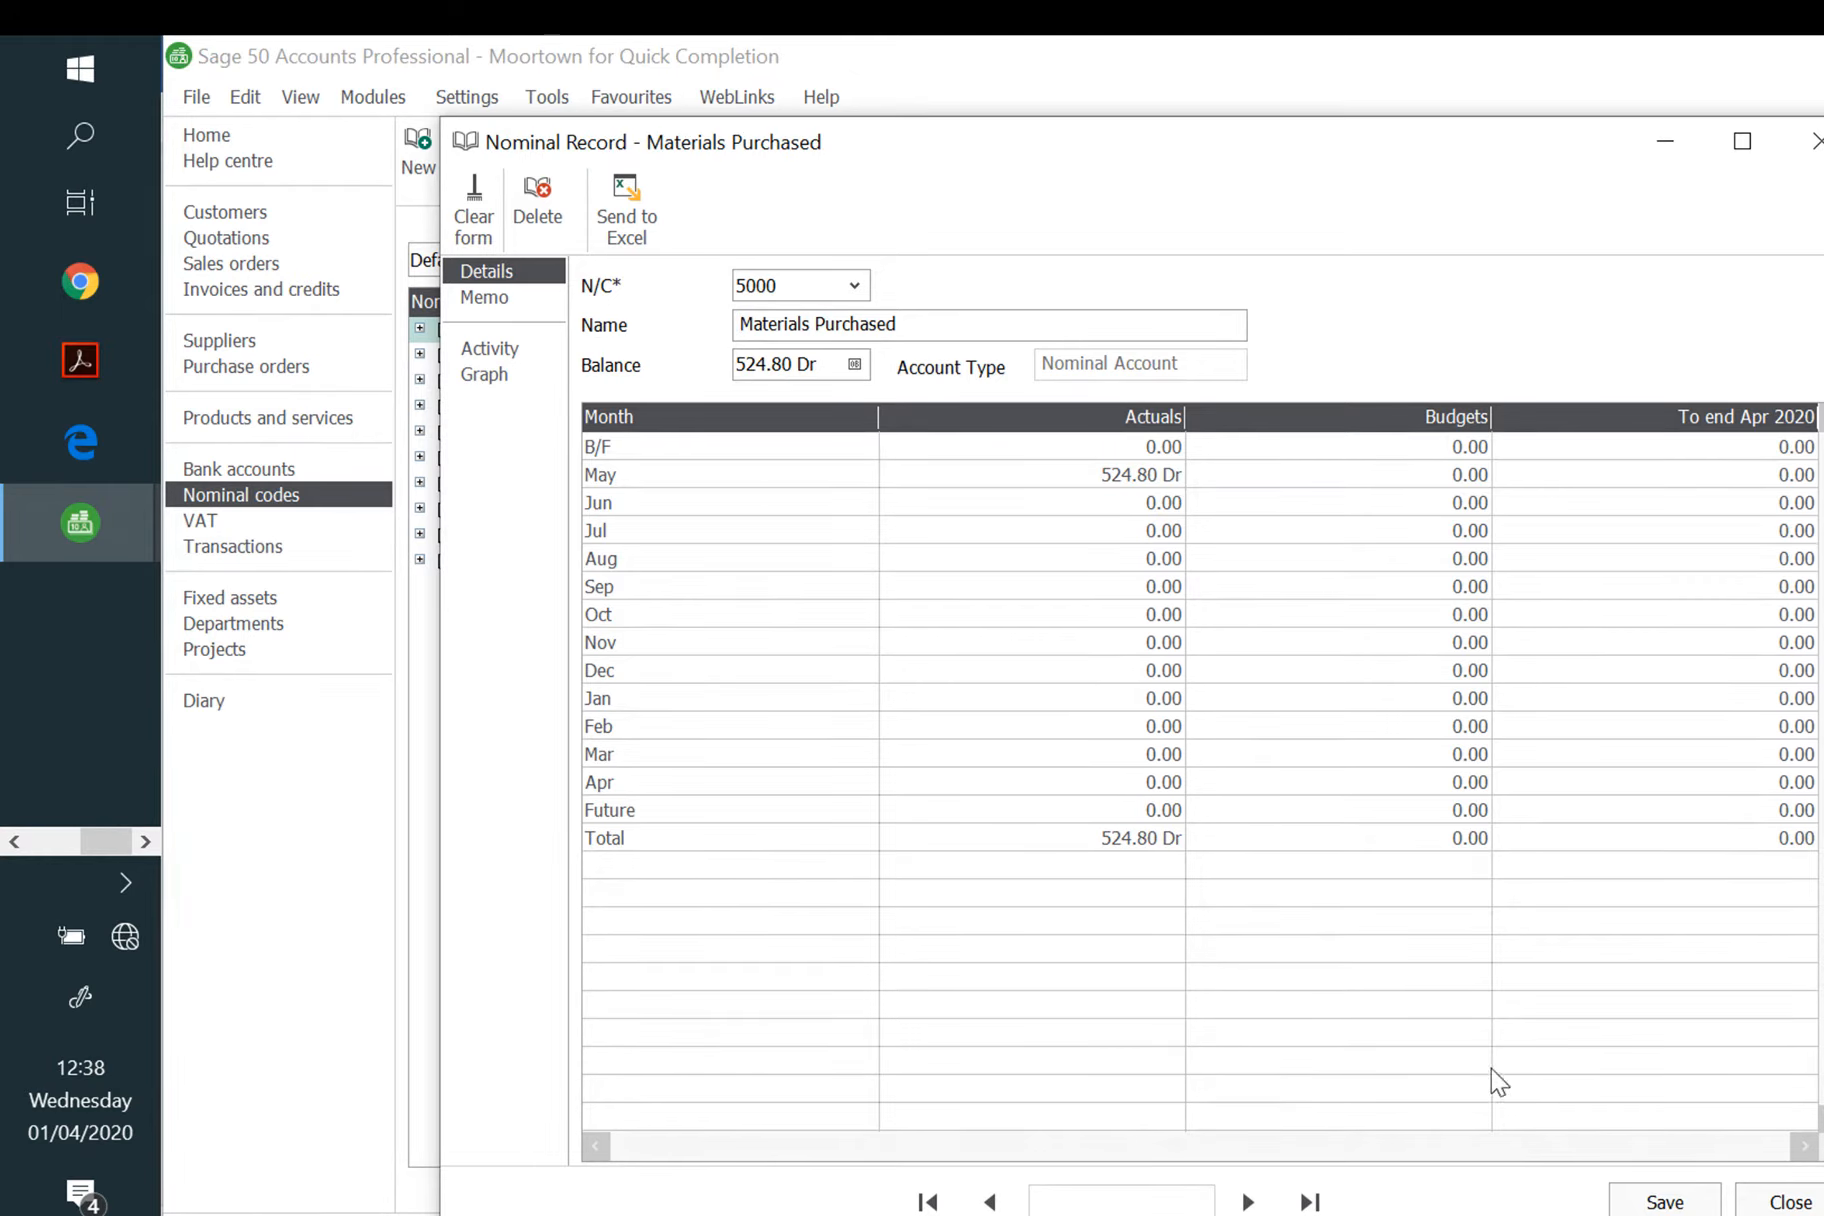
left_click(1708, 1205)
Step: Close the nominal record, check the Moortown trial balance in Excel, then return to Sage 50
left_click(1788, 1210)
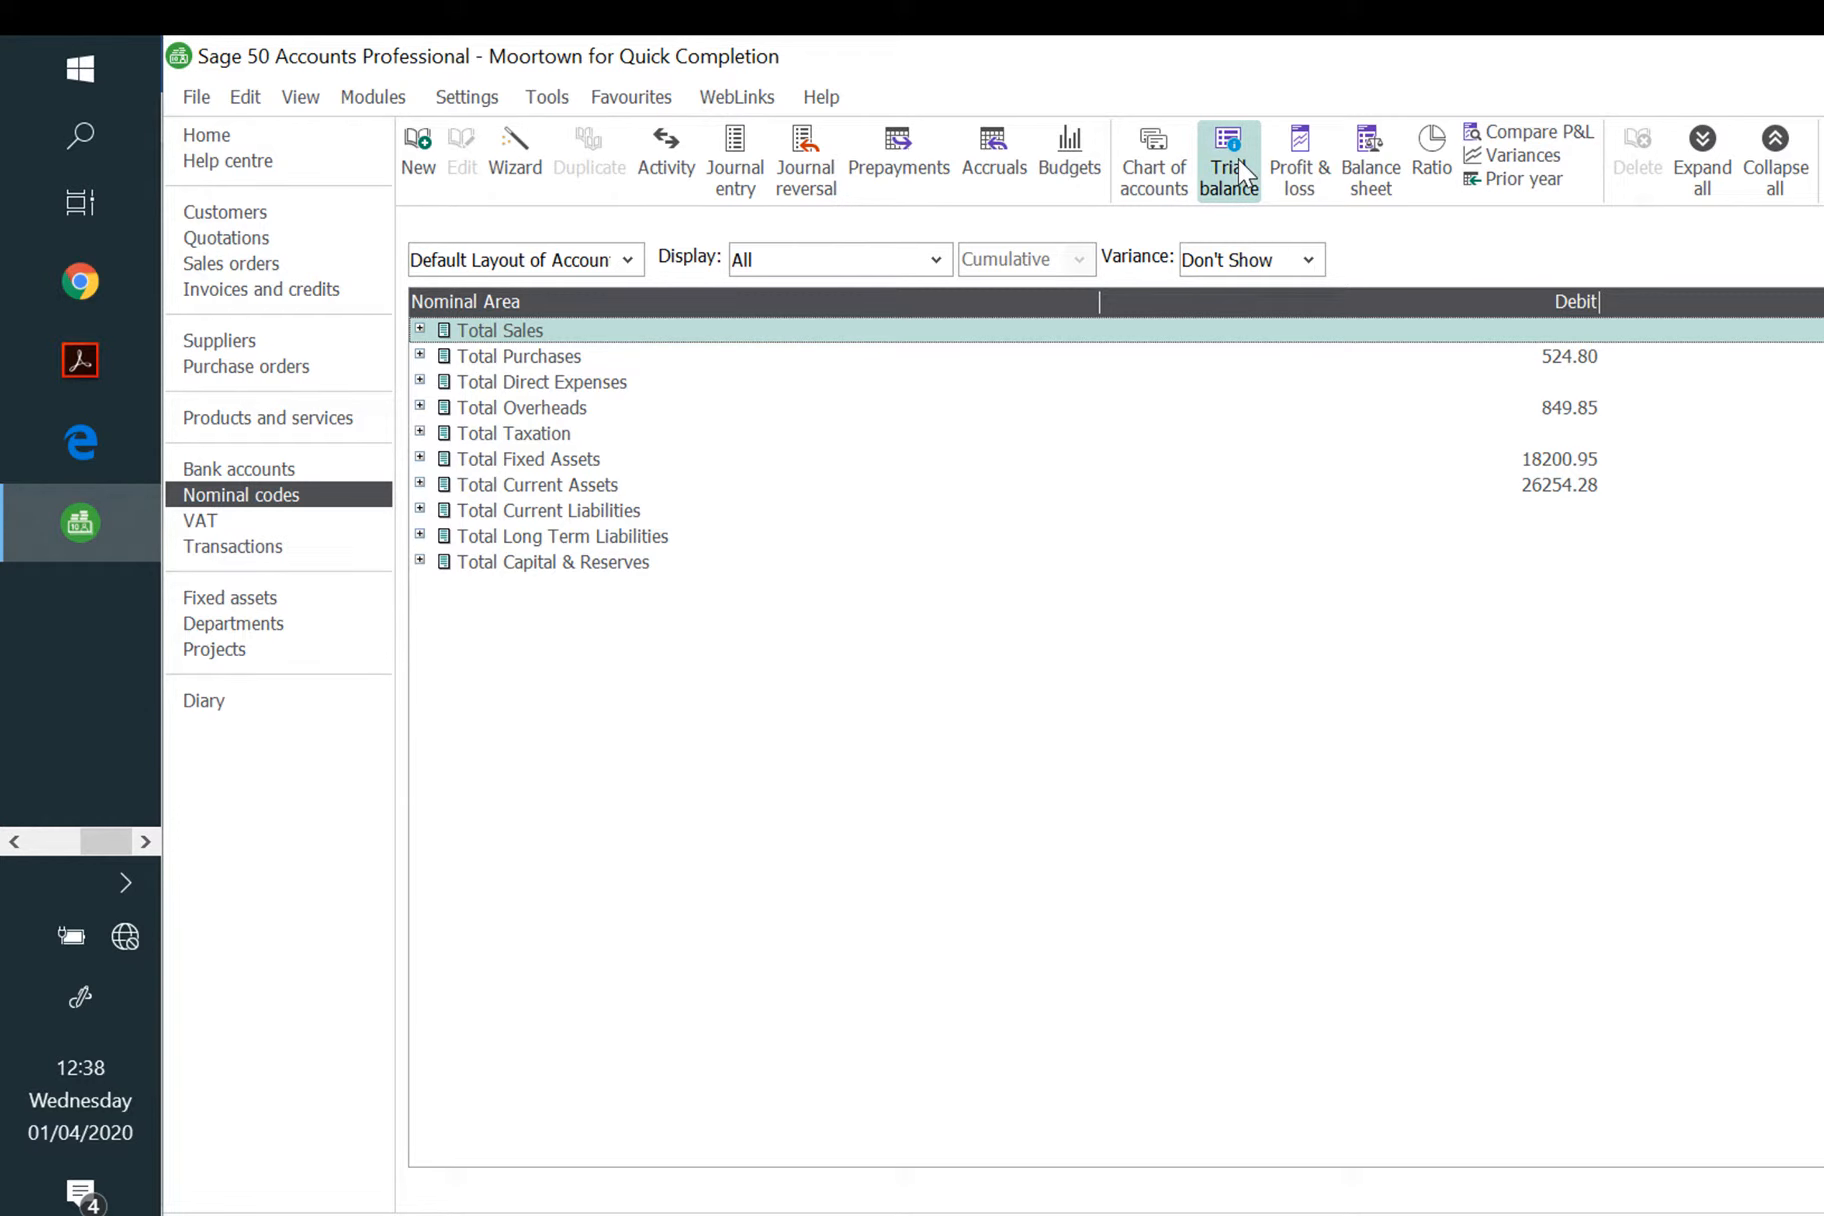
left_click(14, 841)
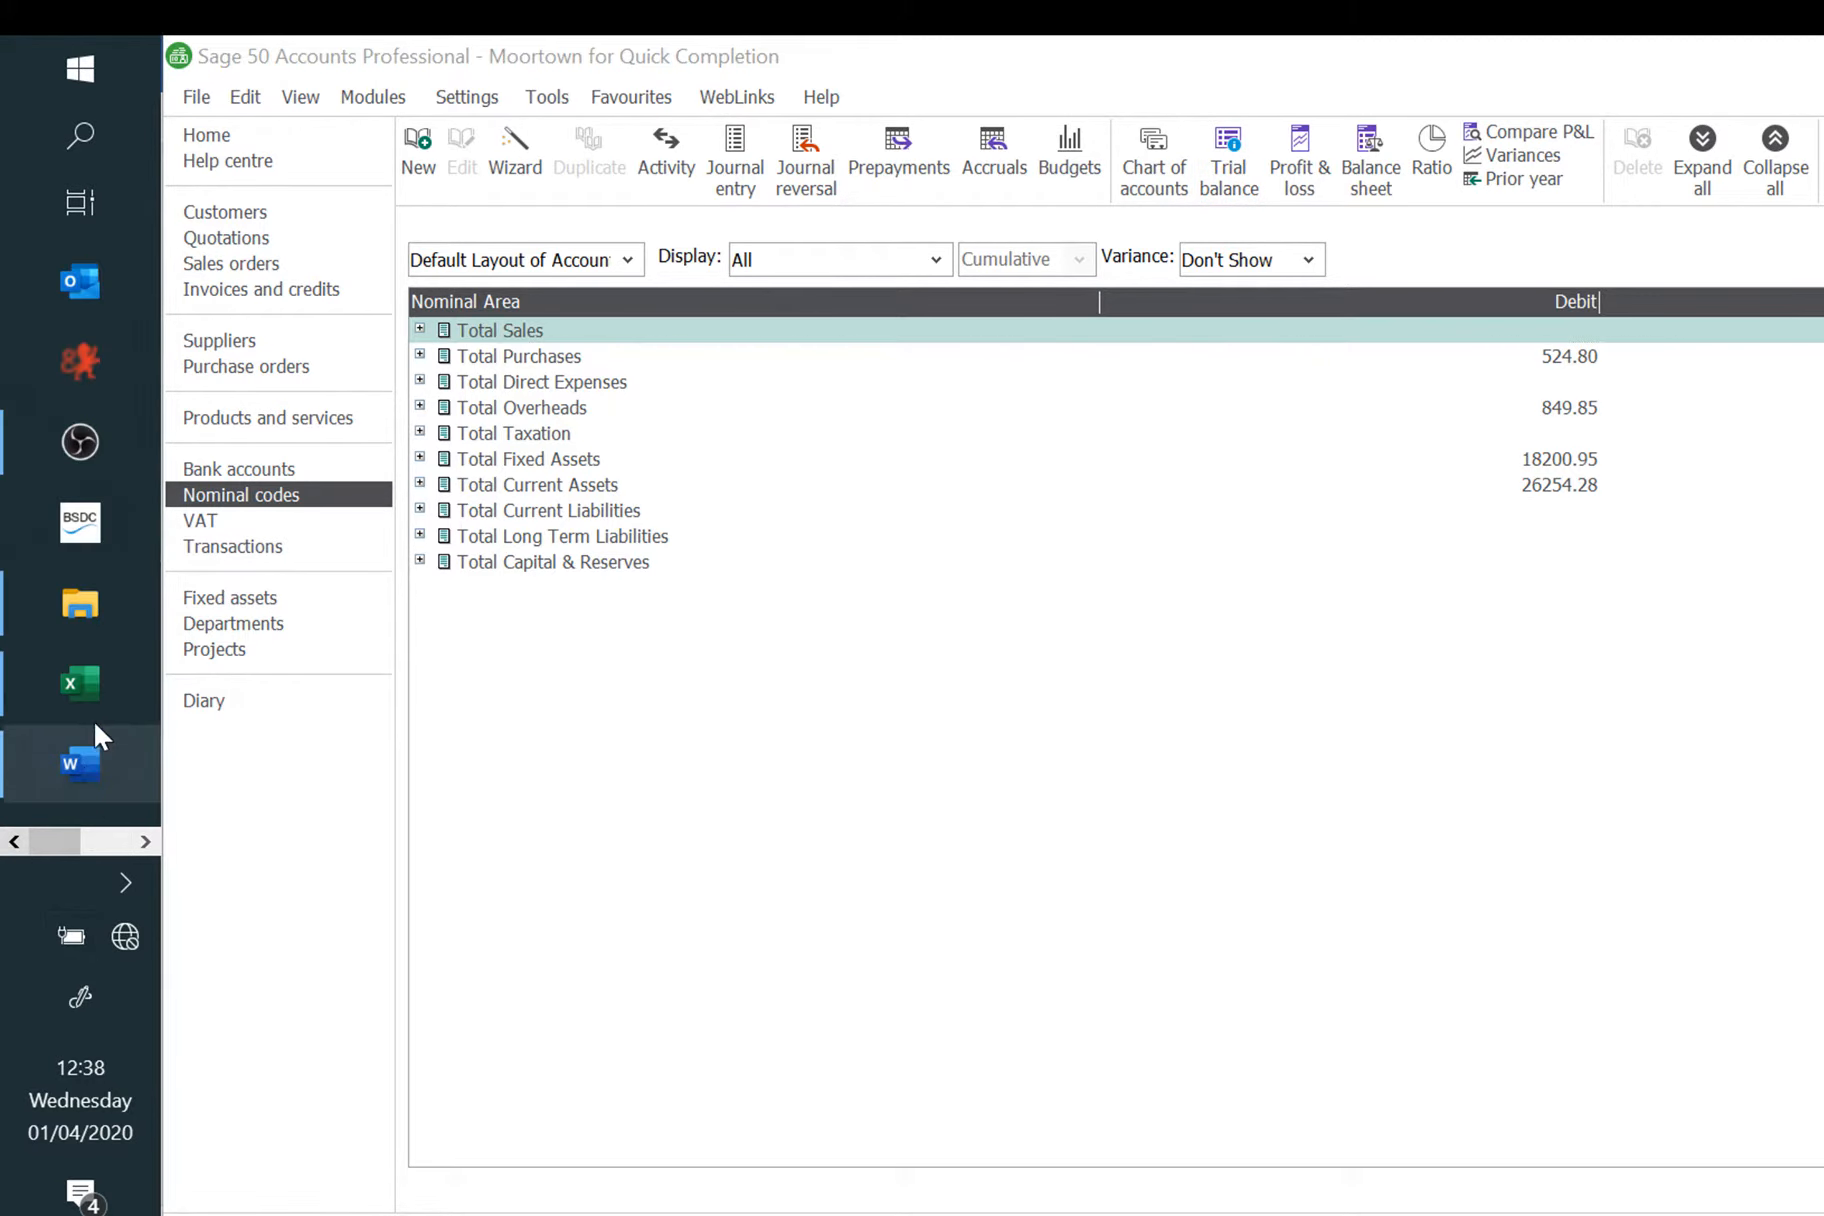
left_click(86, 668)
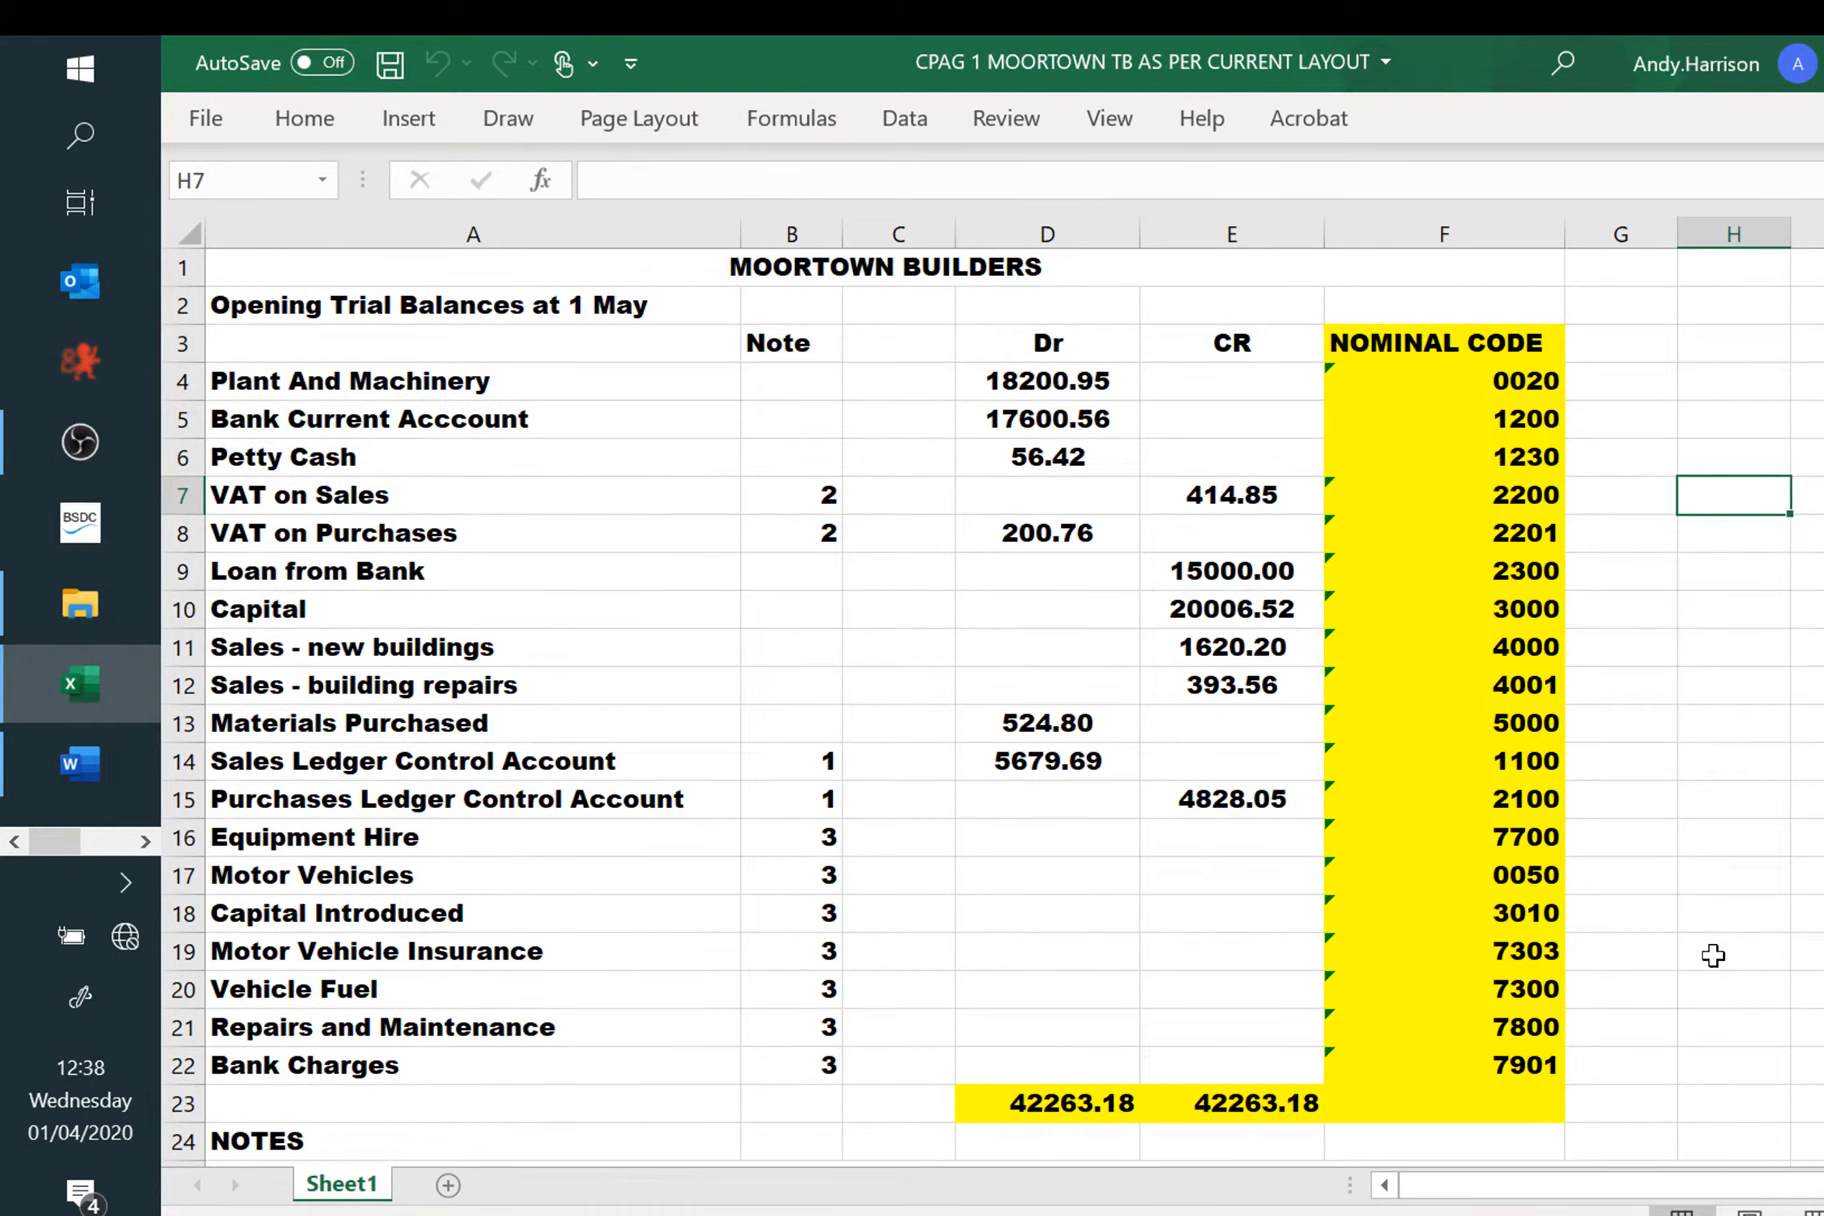
key("alt+Tab")
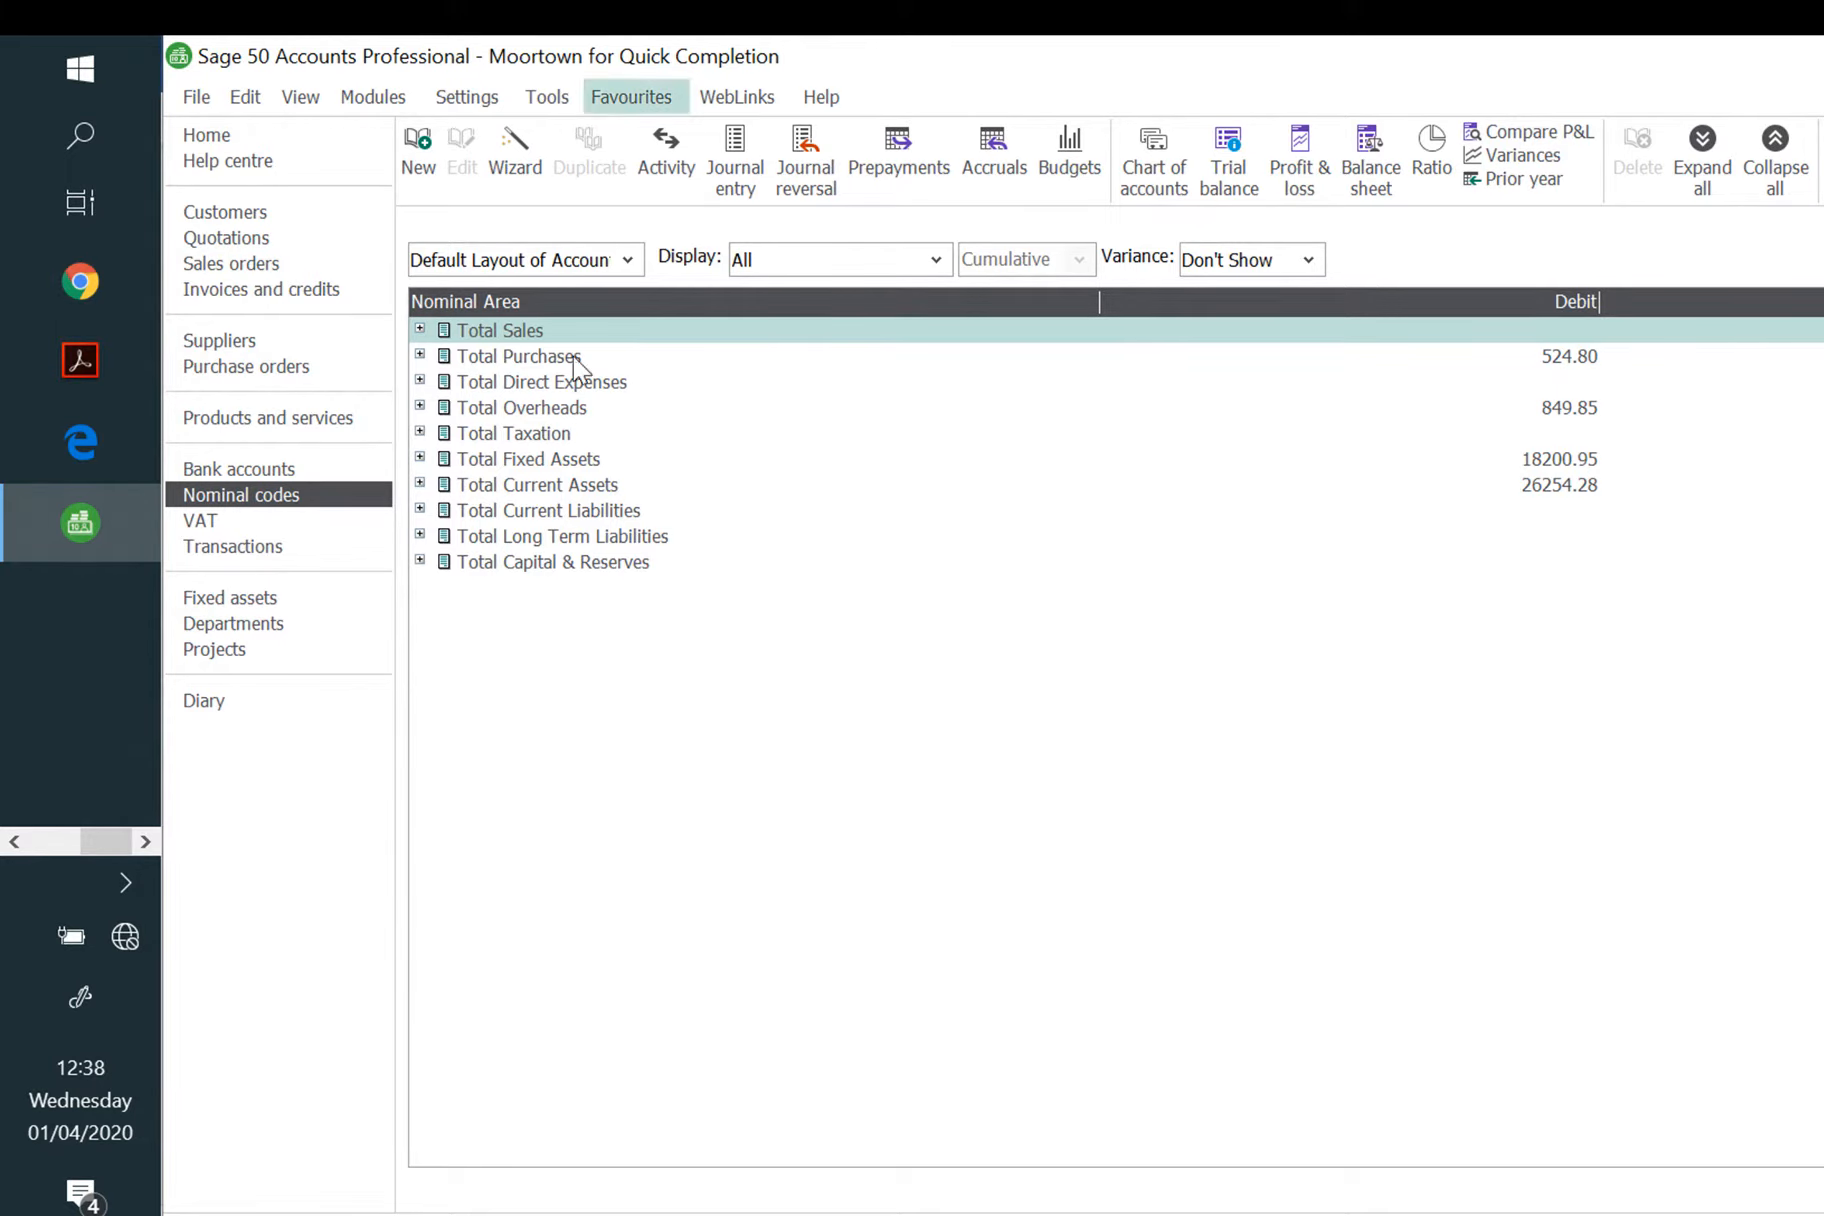
Step: Start a batch customer invoice for Tye and Partners dated 26/05/2020, reference 834
left_click(250, 212)
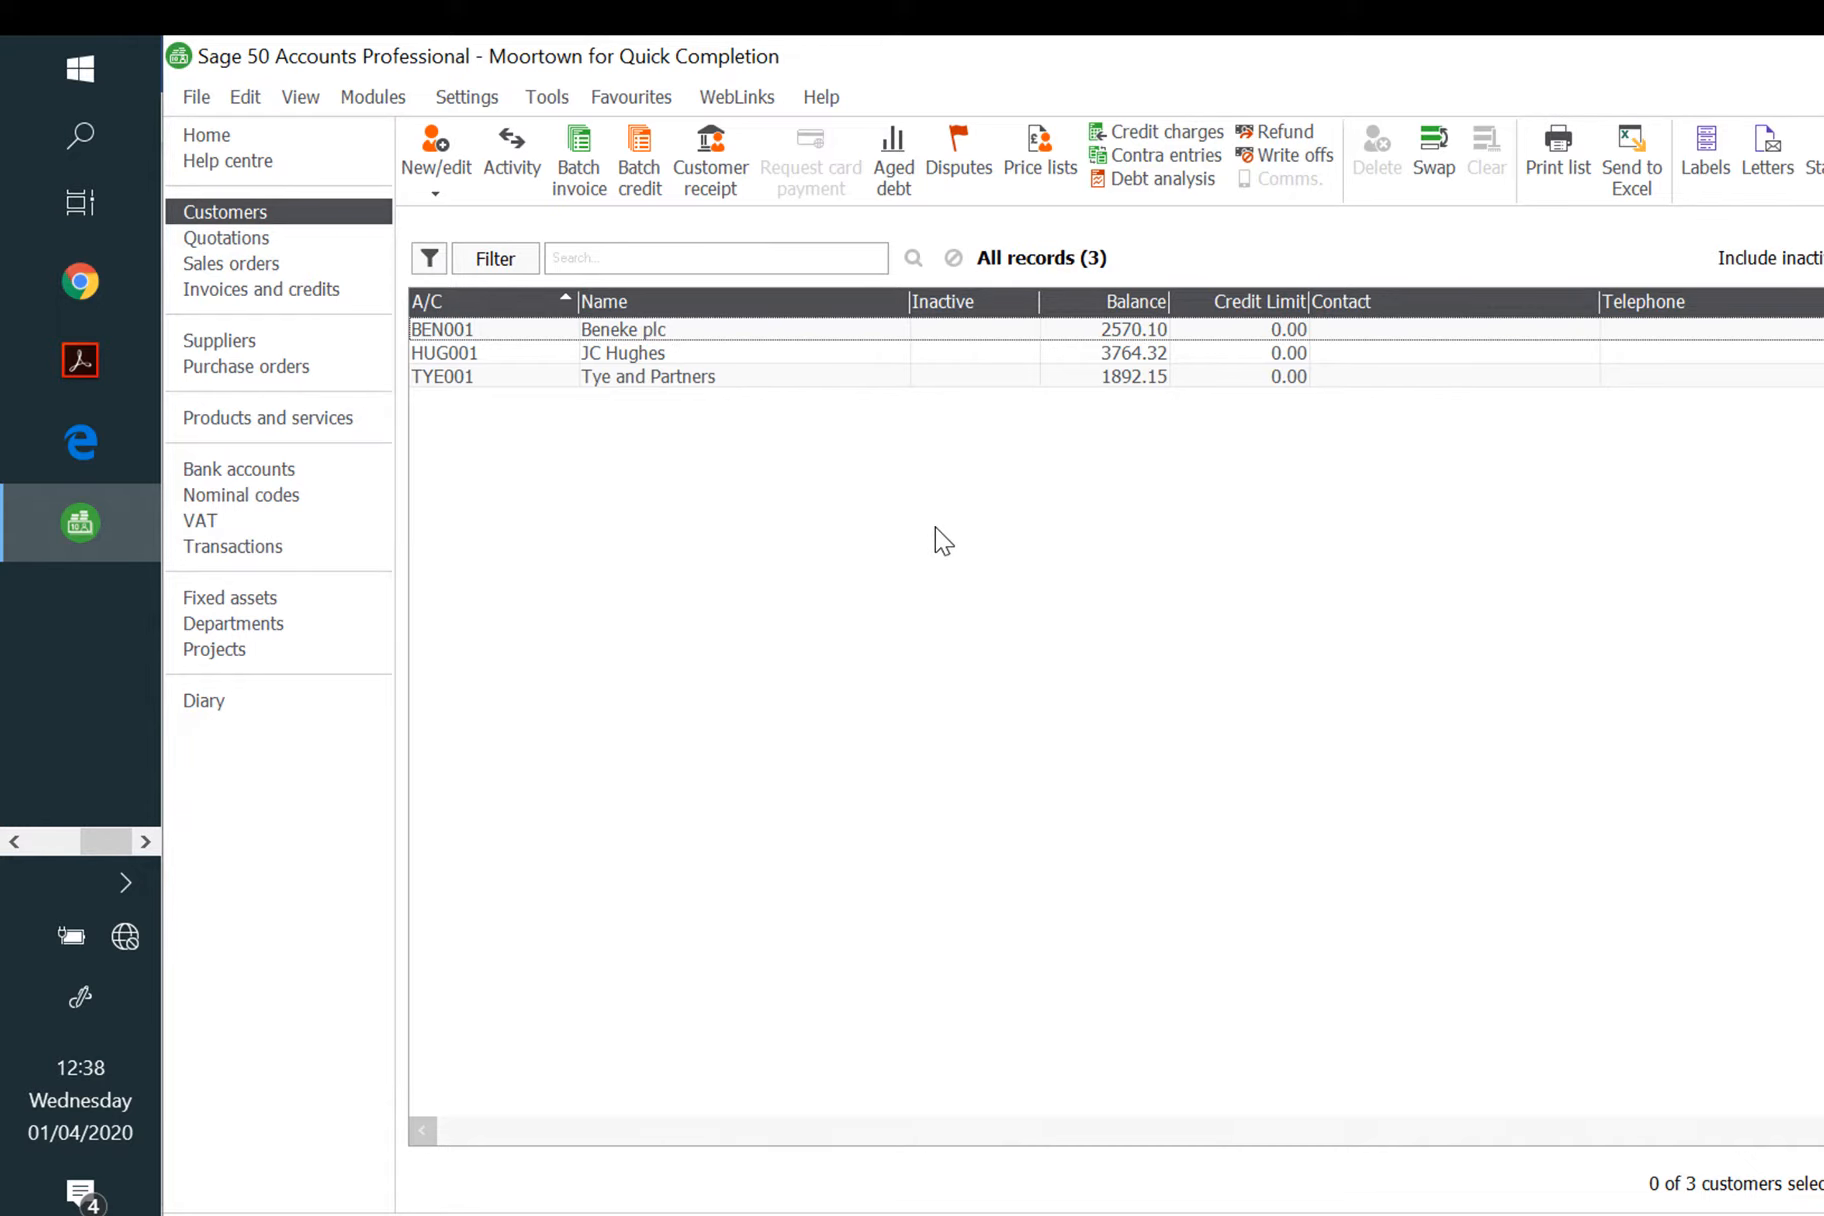
left_click(582, 180)
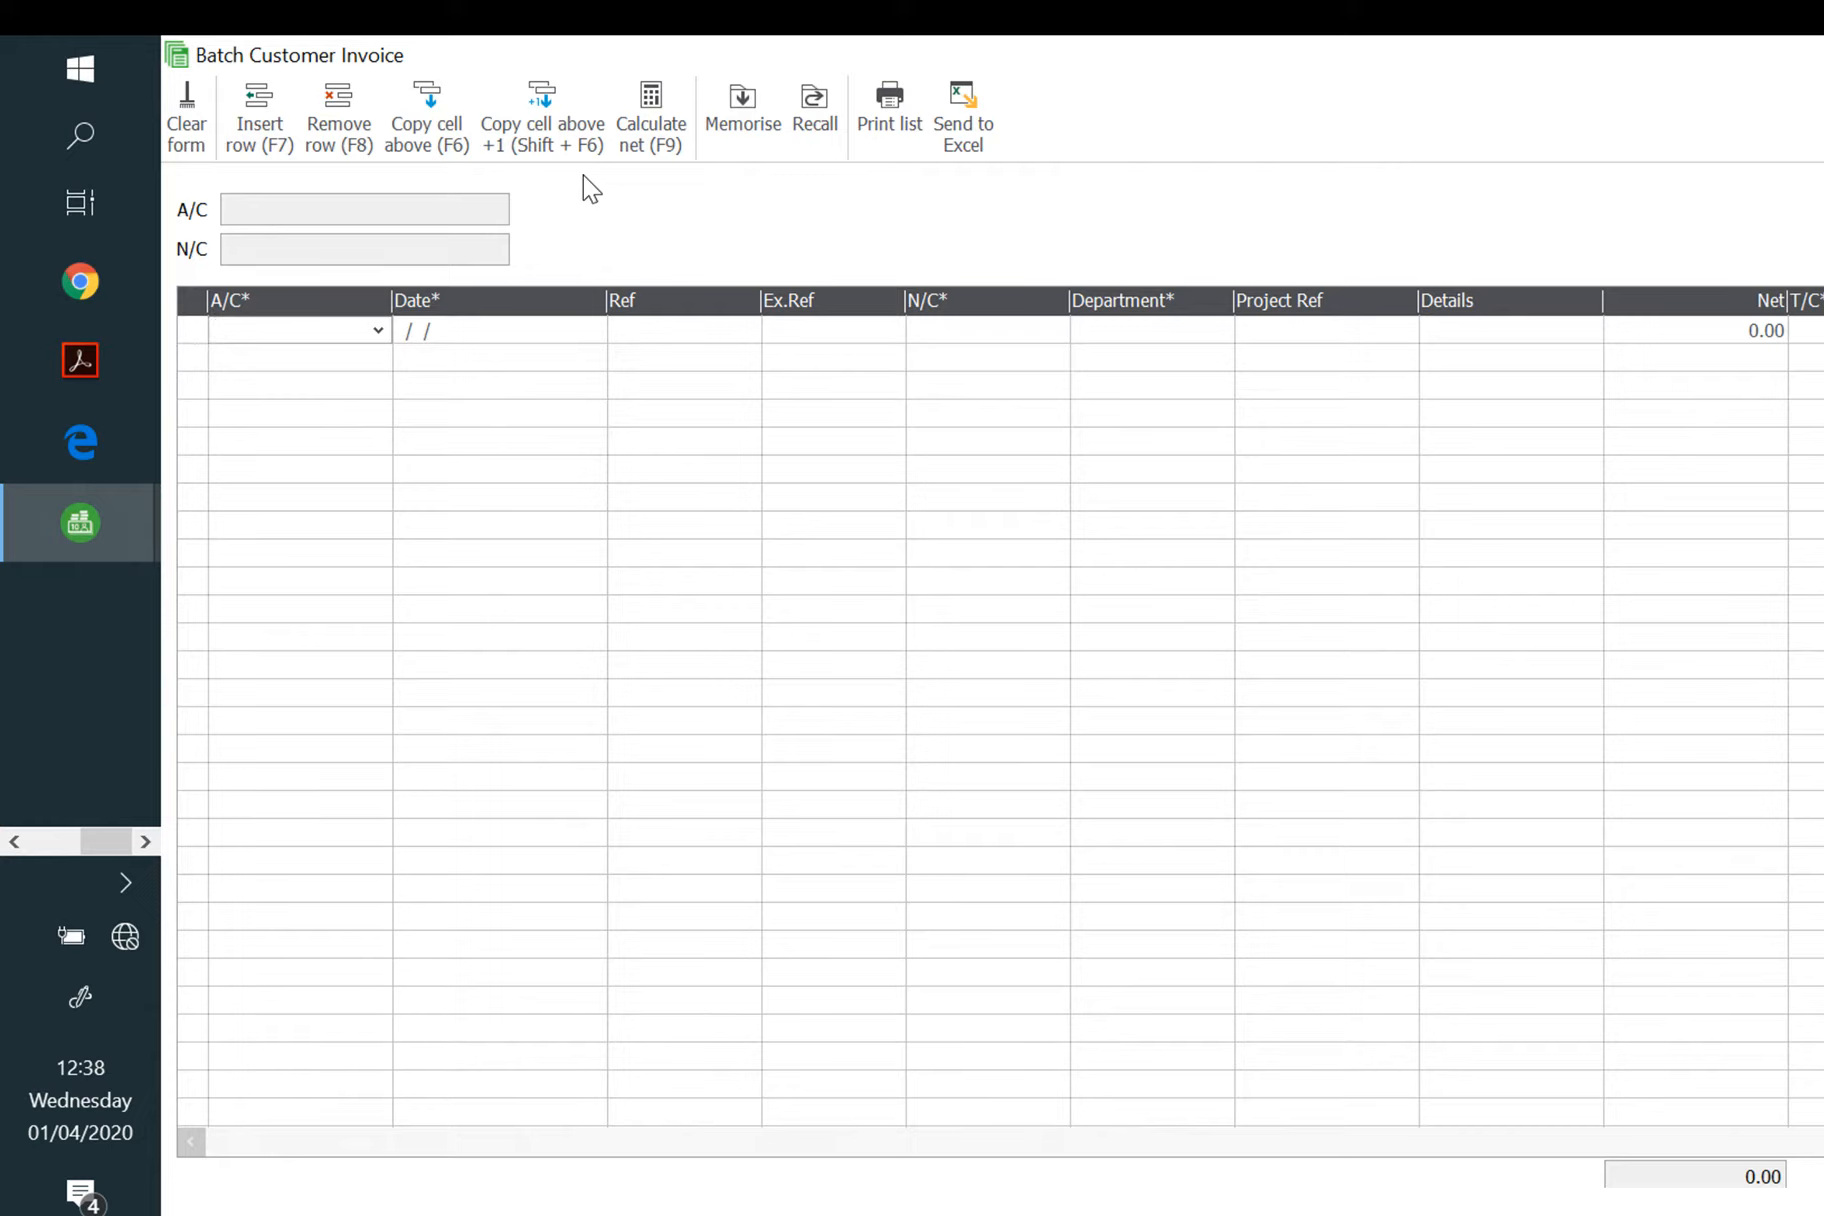
type("TYE001")
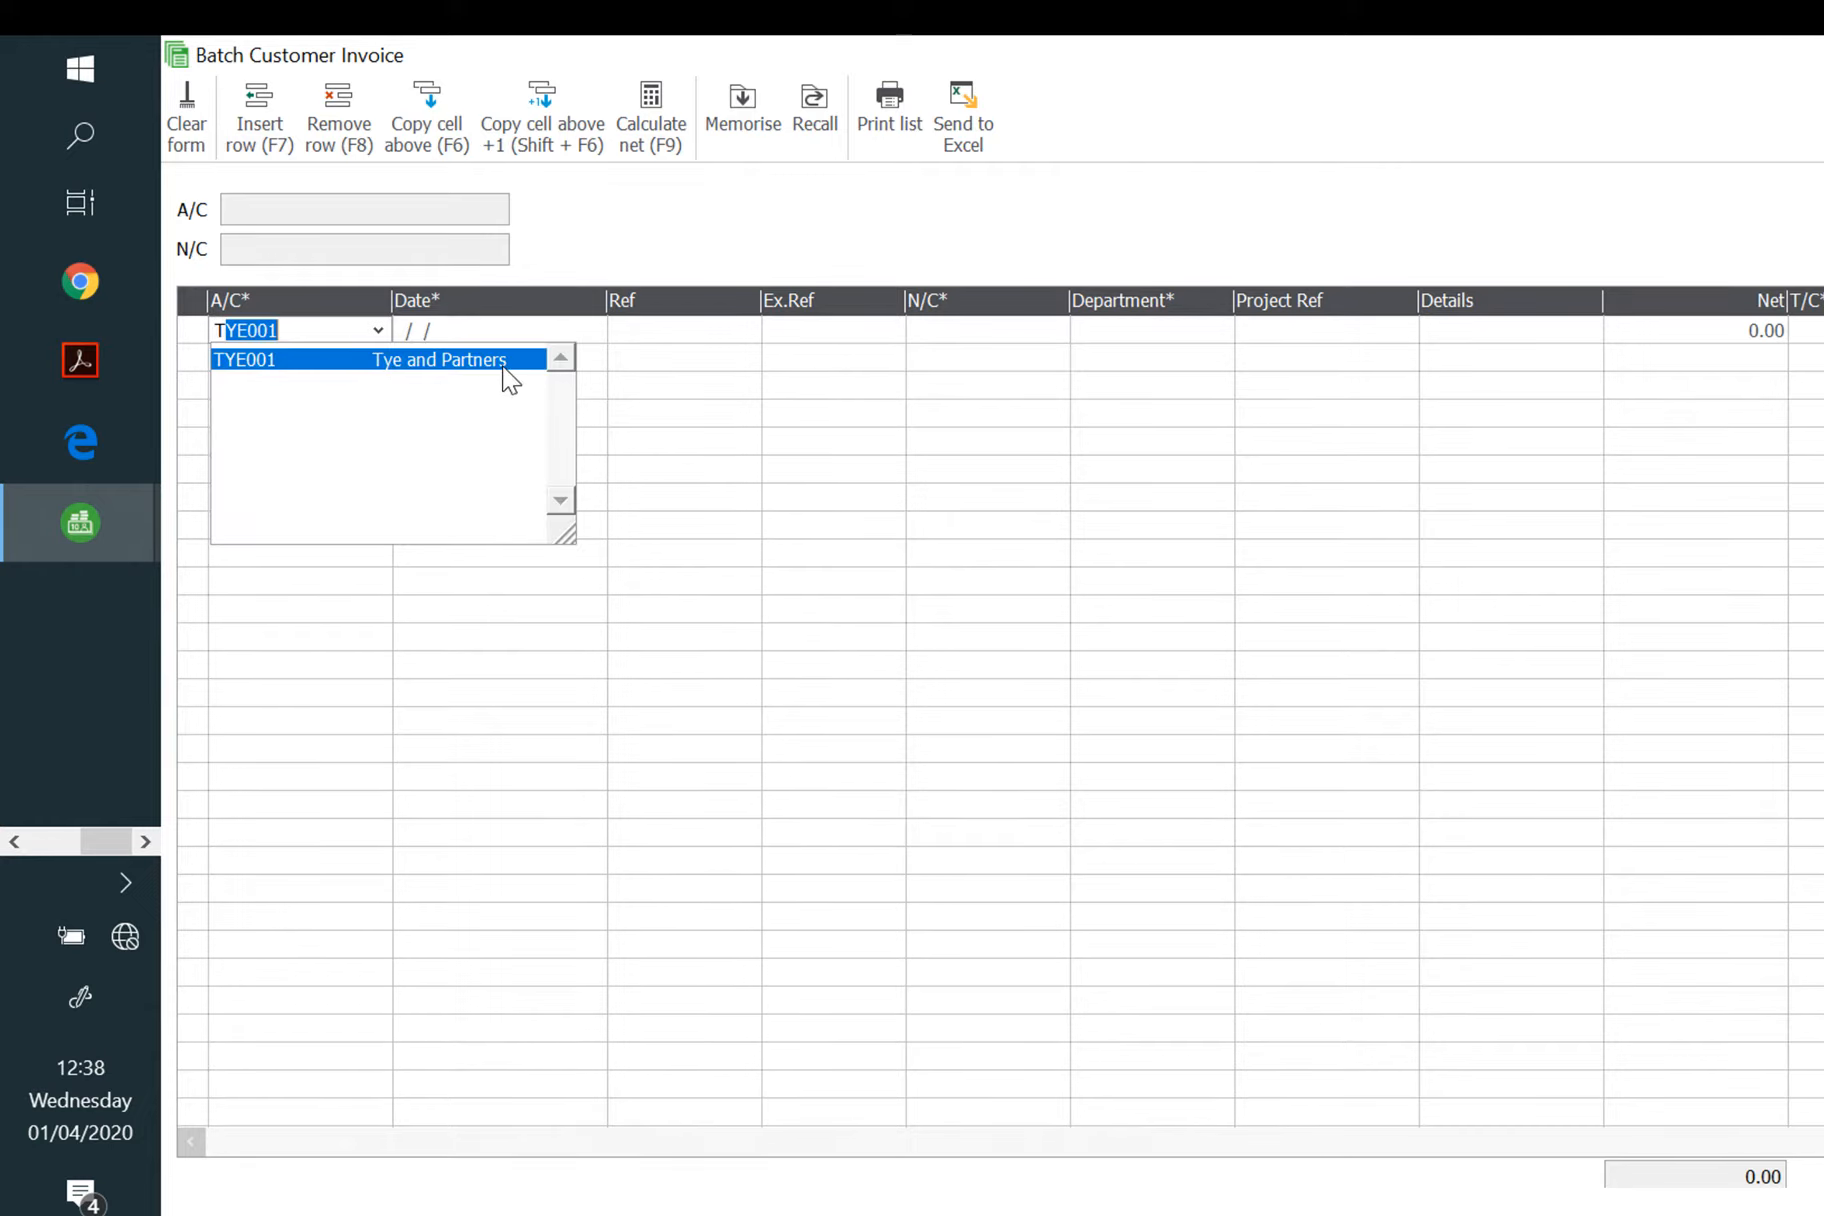
left_click(513, 363)
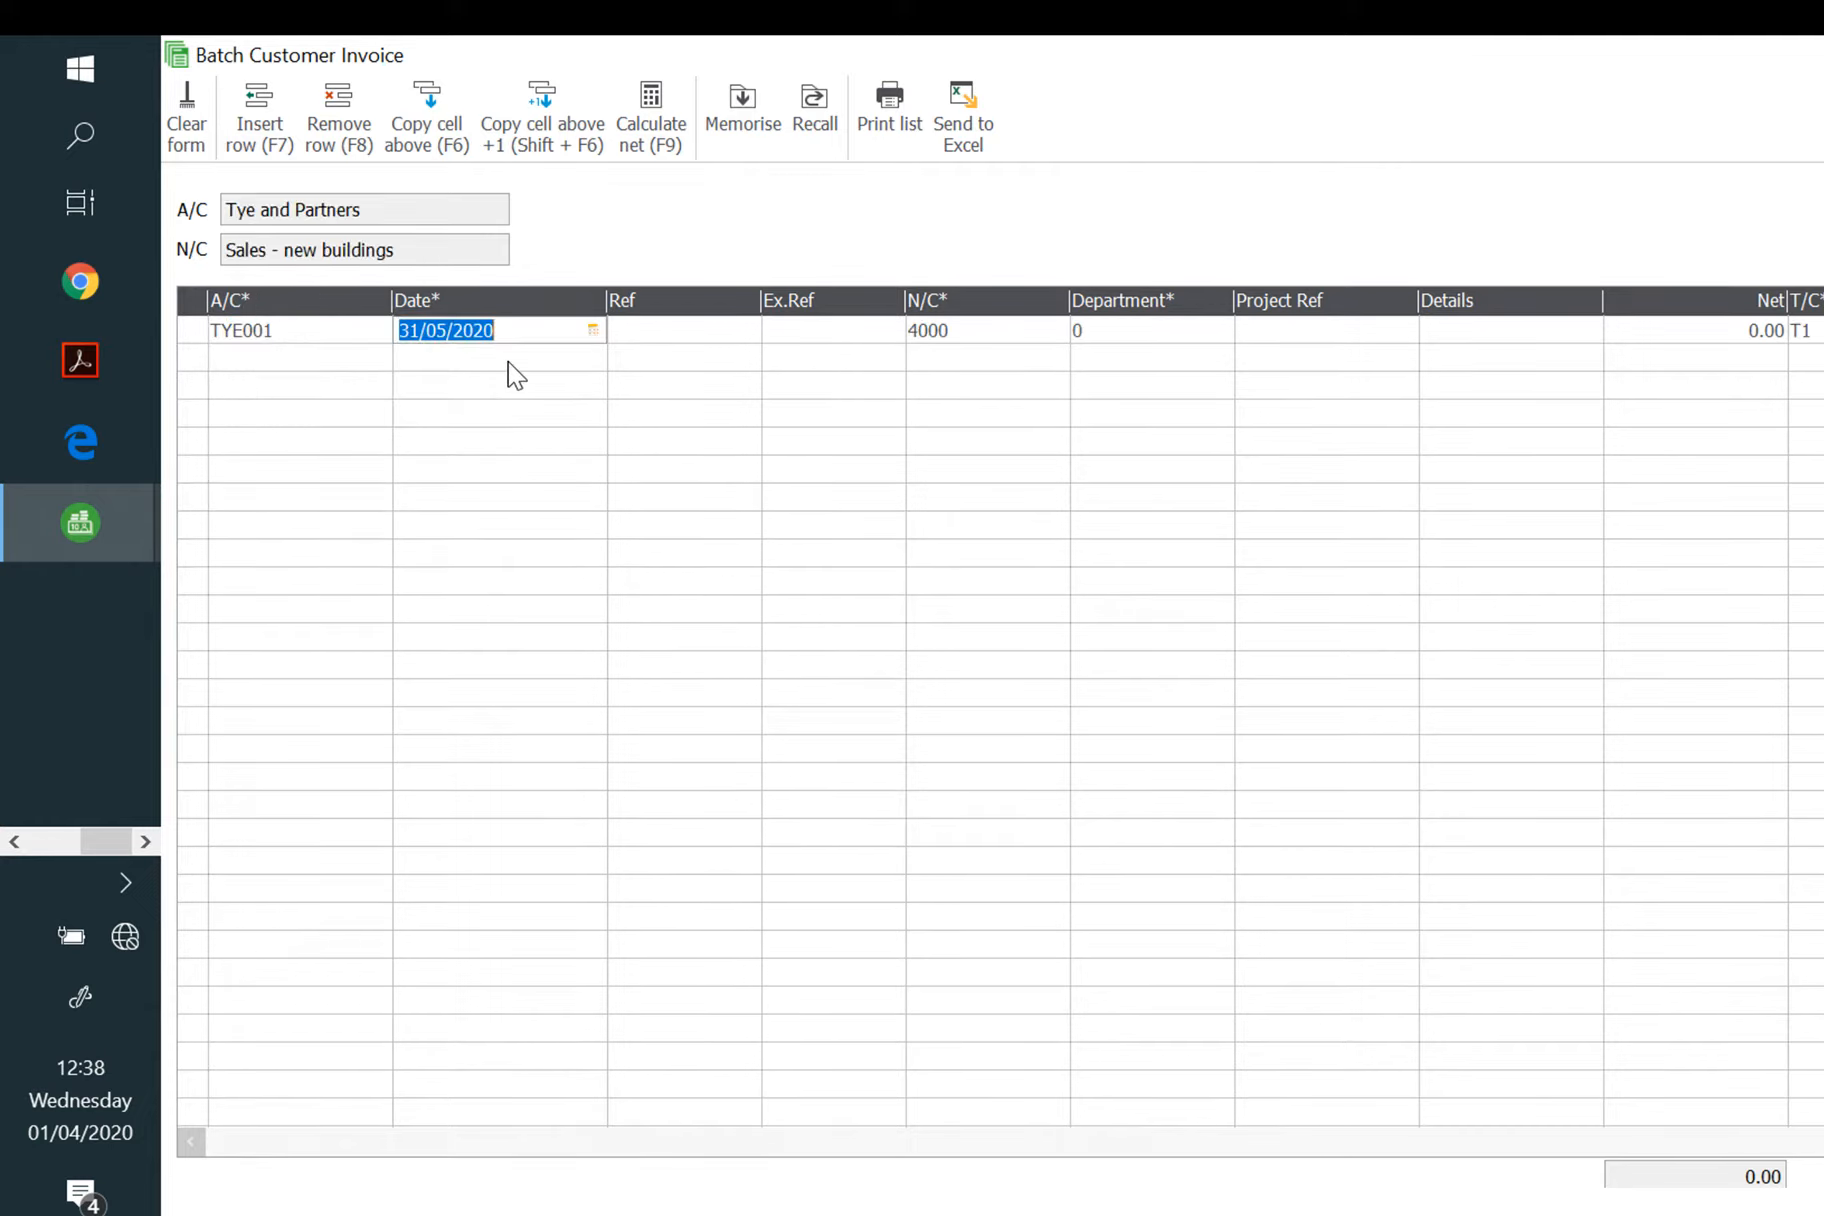
type("26/05/2020")
key("Tab")
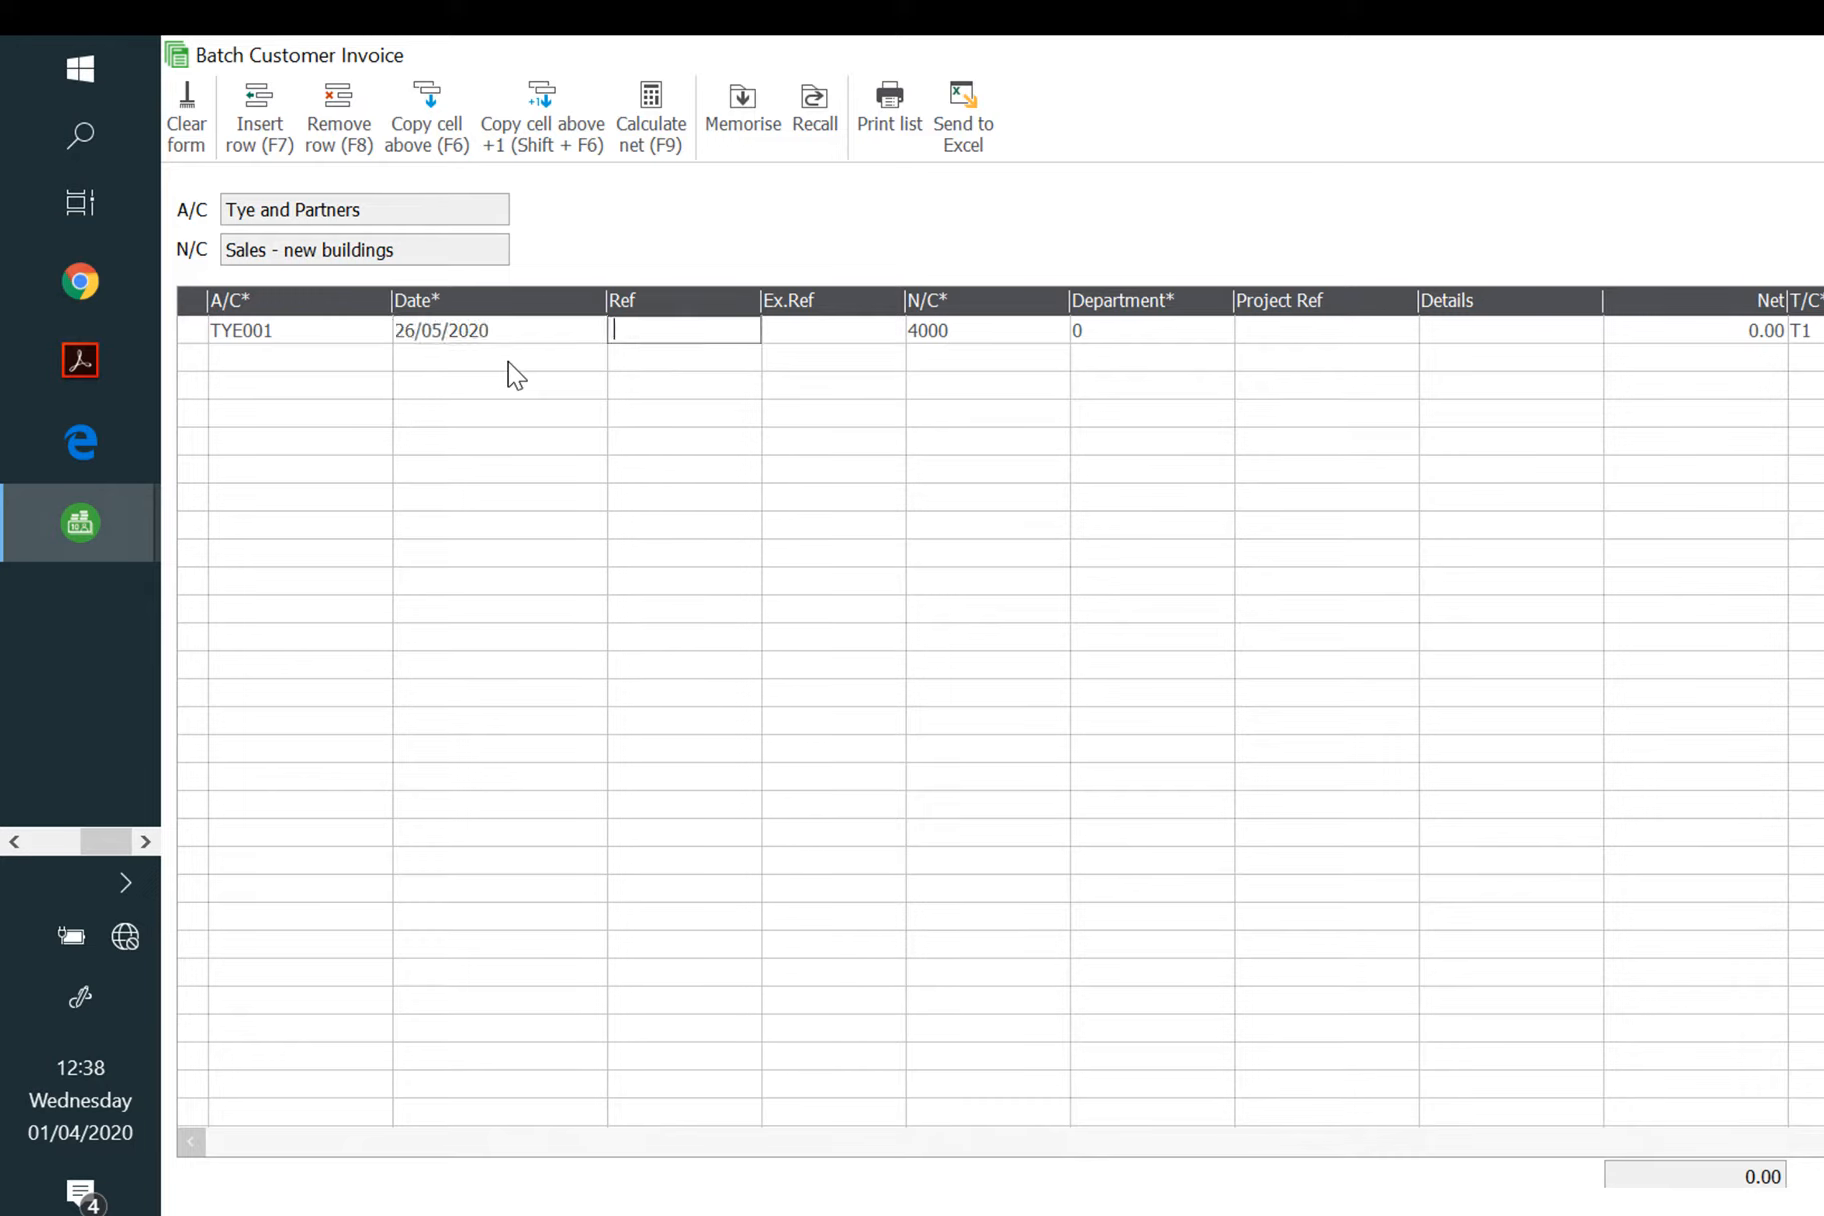
type("834")
key("Tab")
key("Tab")
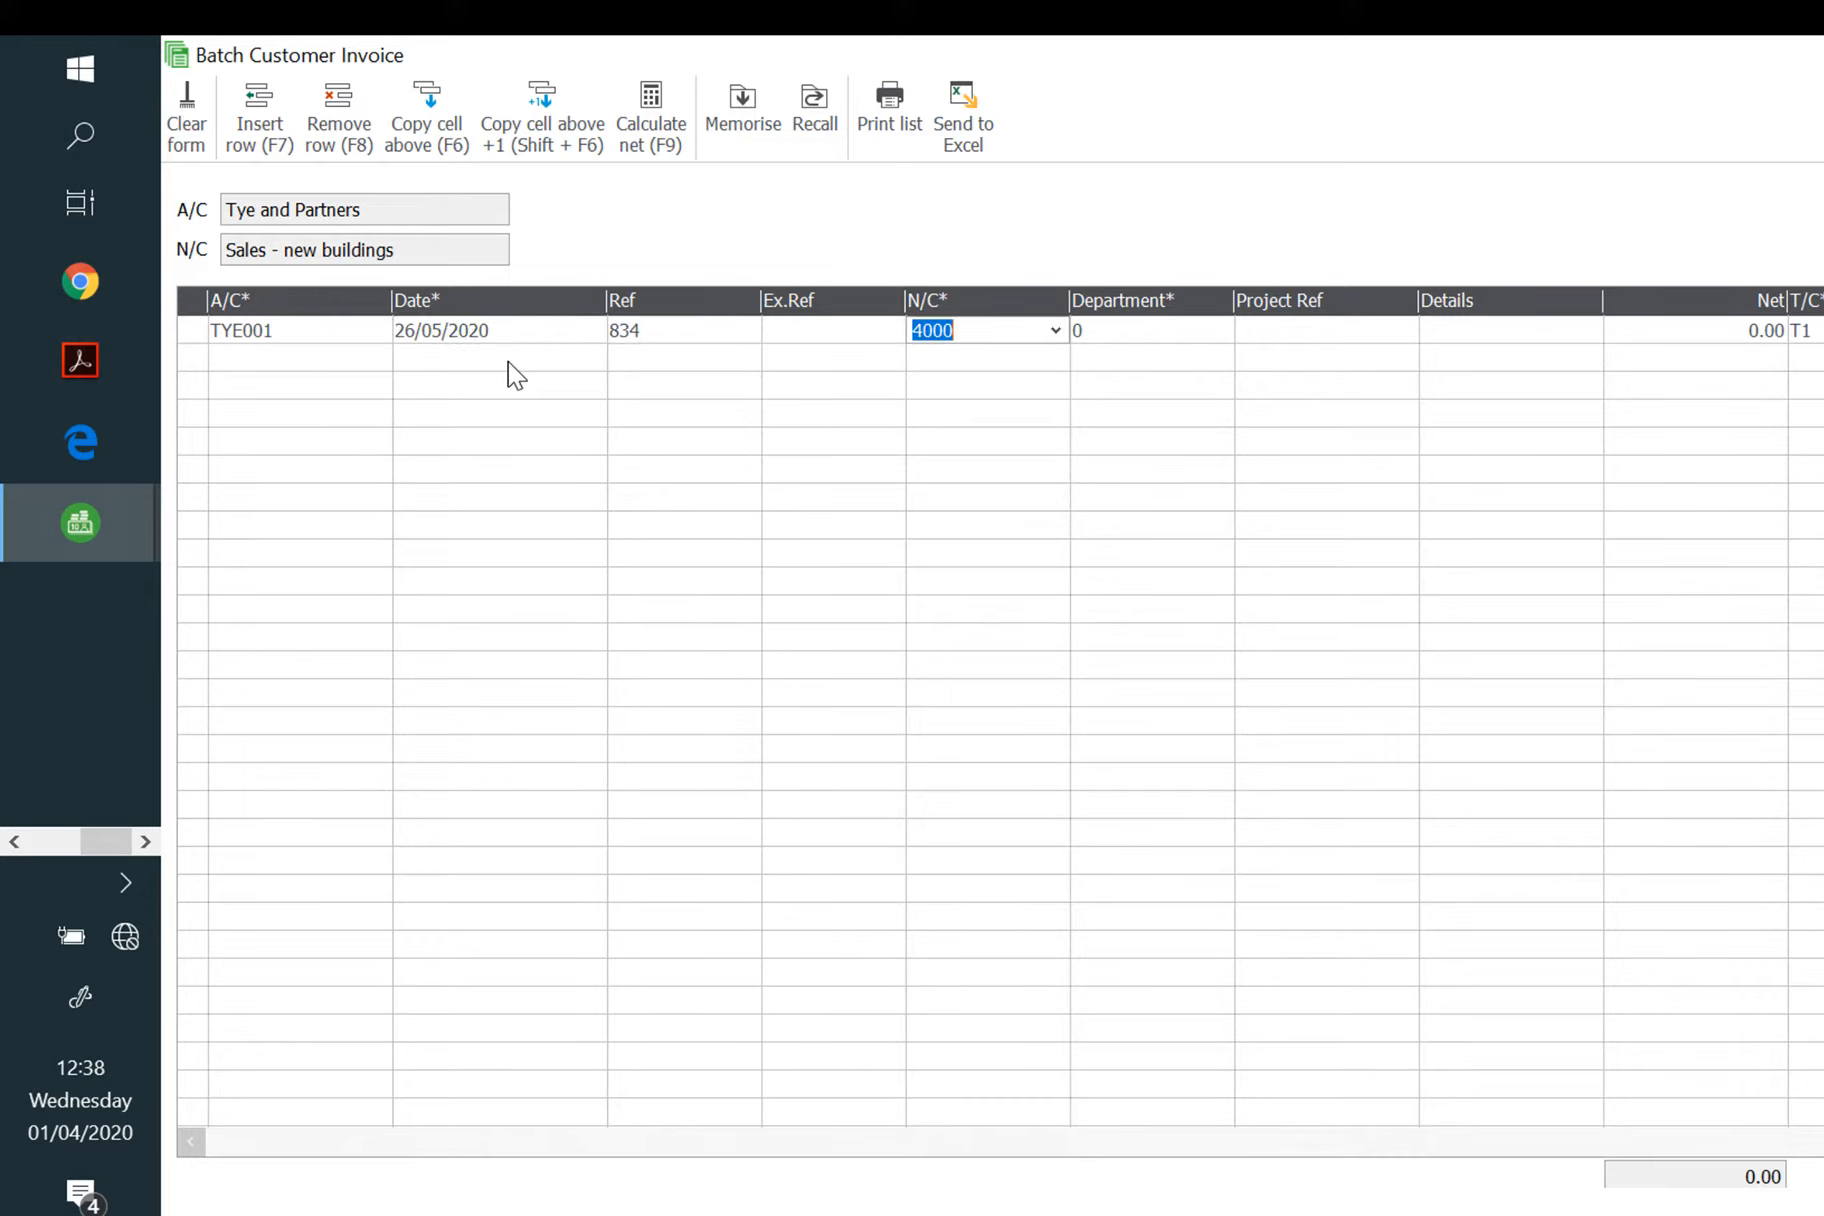
Step: Post it to nominal 4001 with 1090.65 net, save, and close the batch
type("4001")
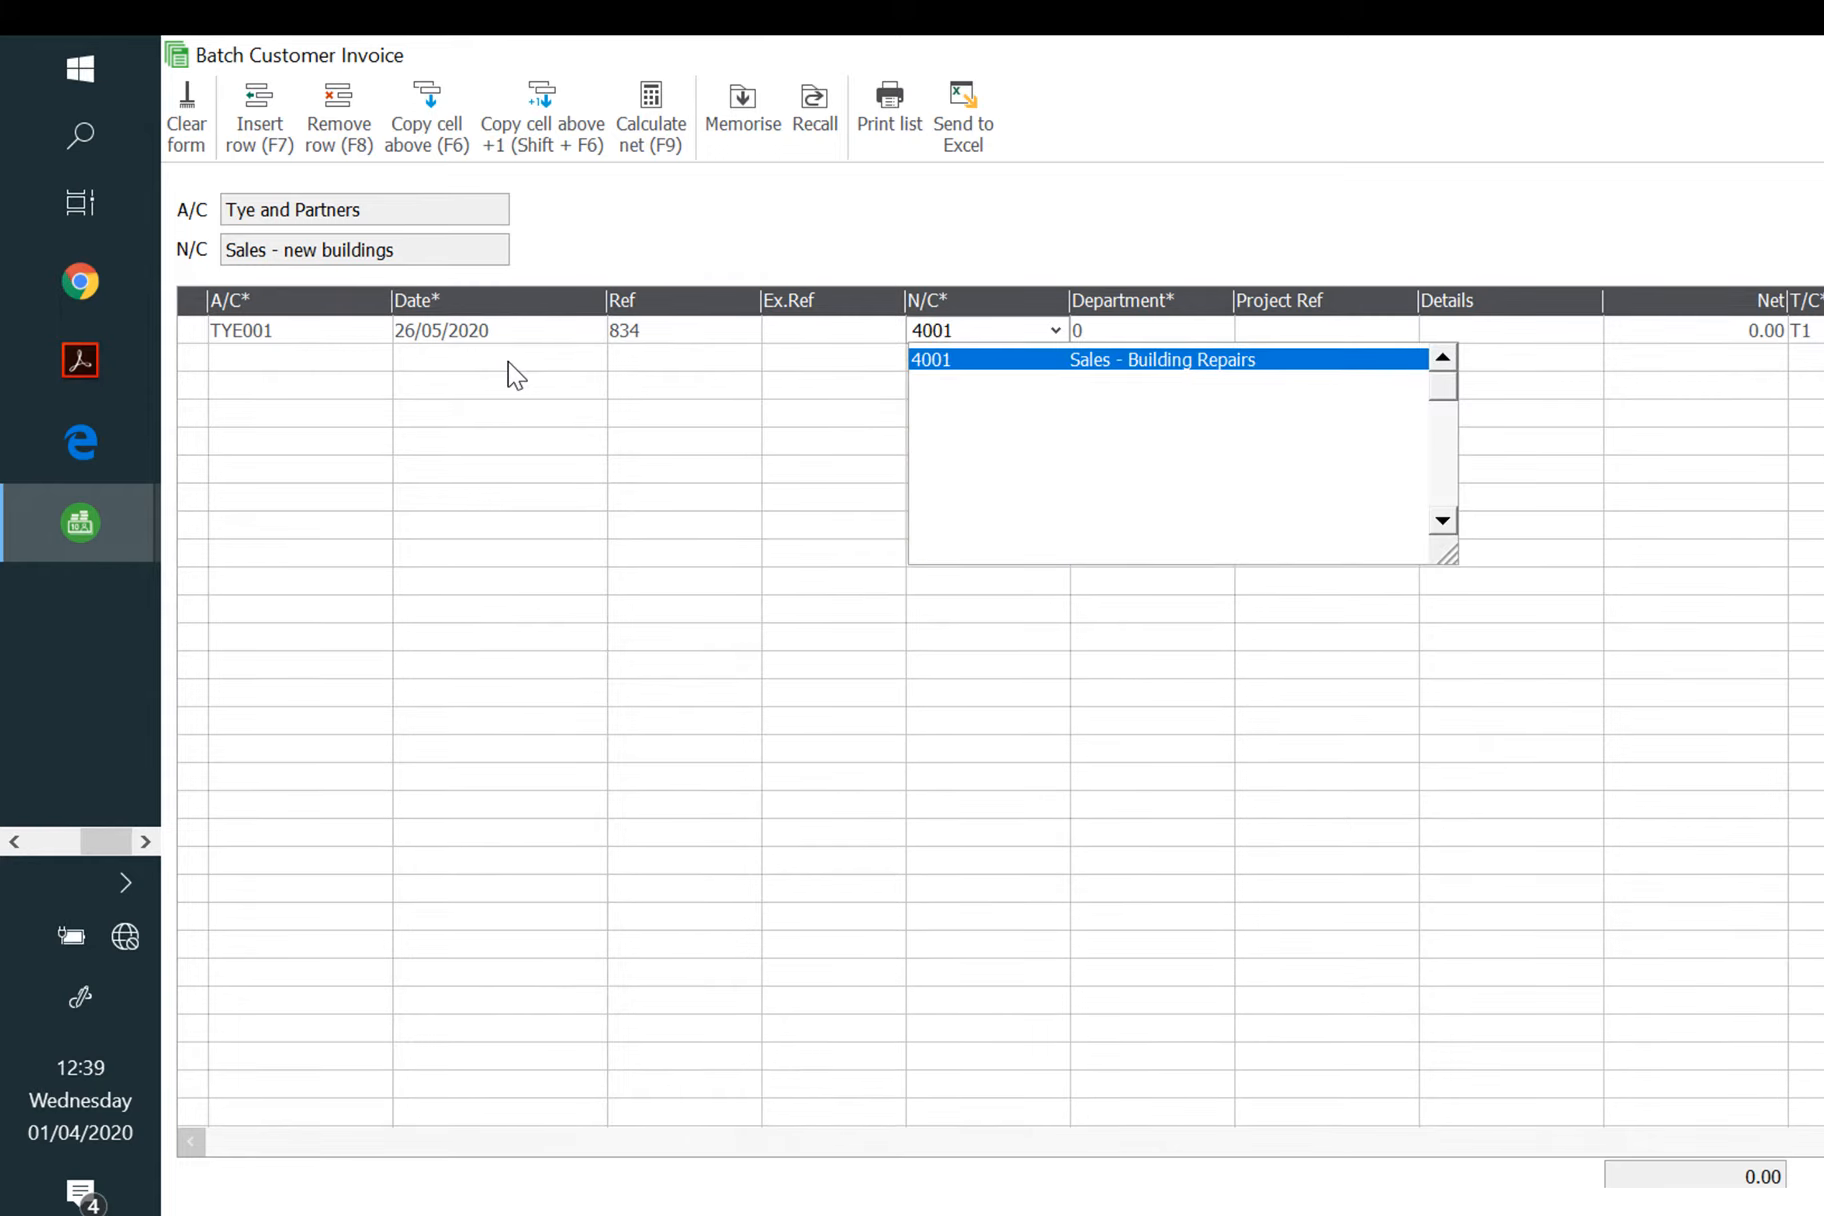
key("Return")
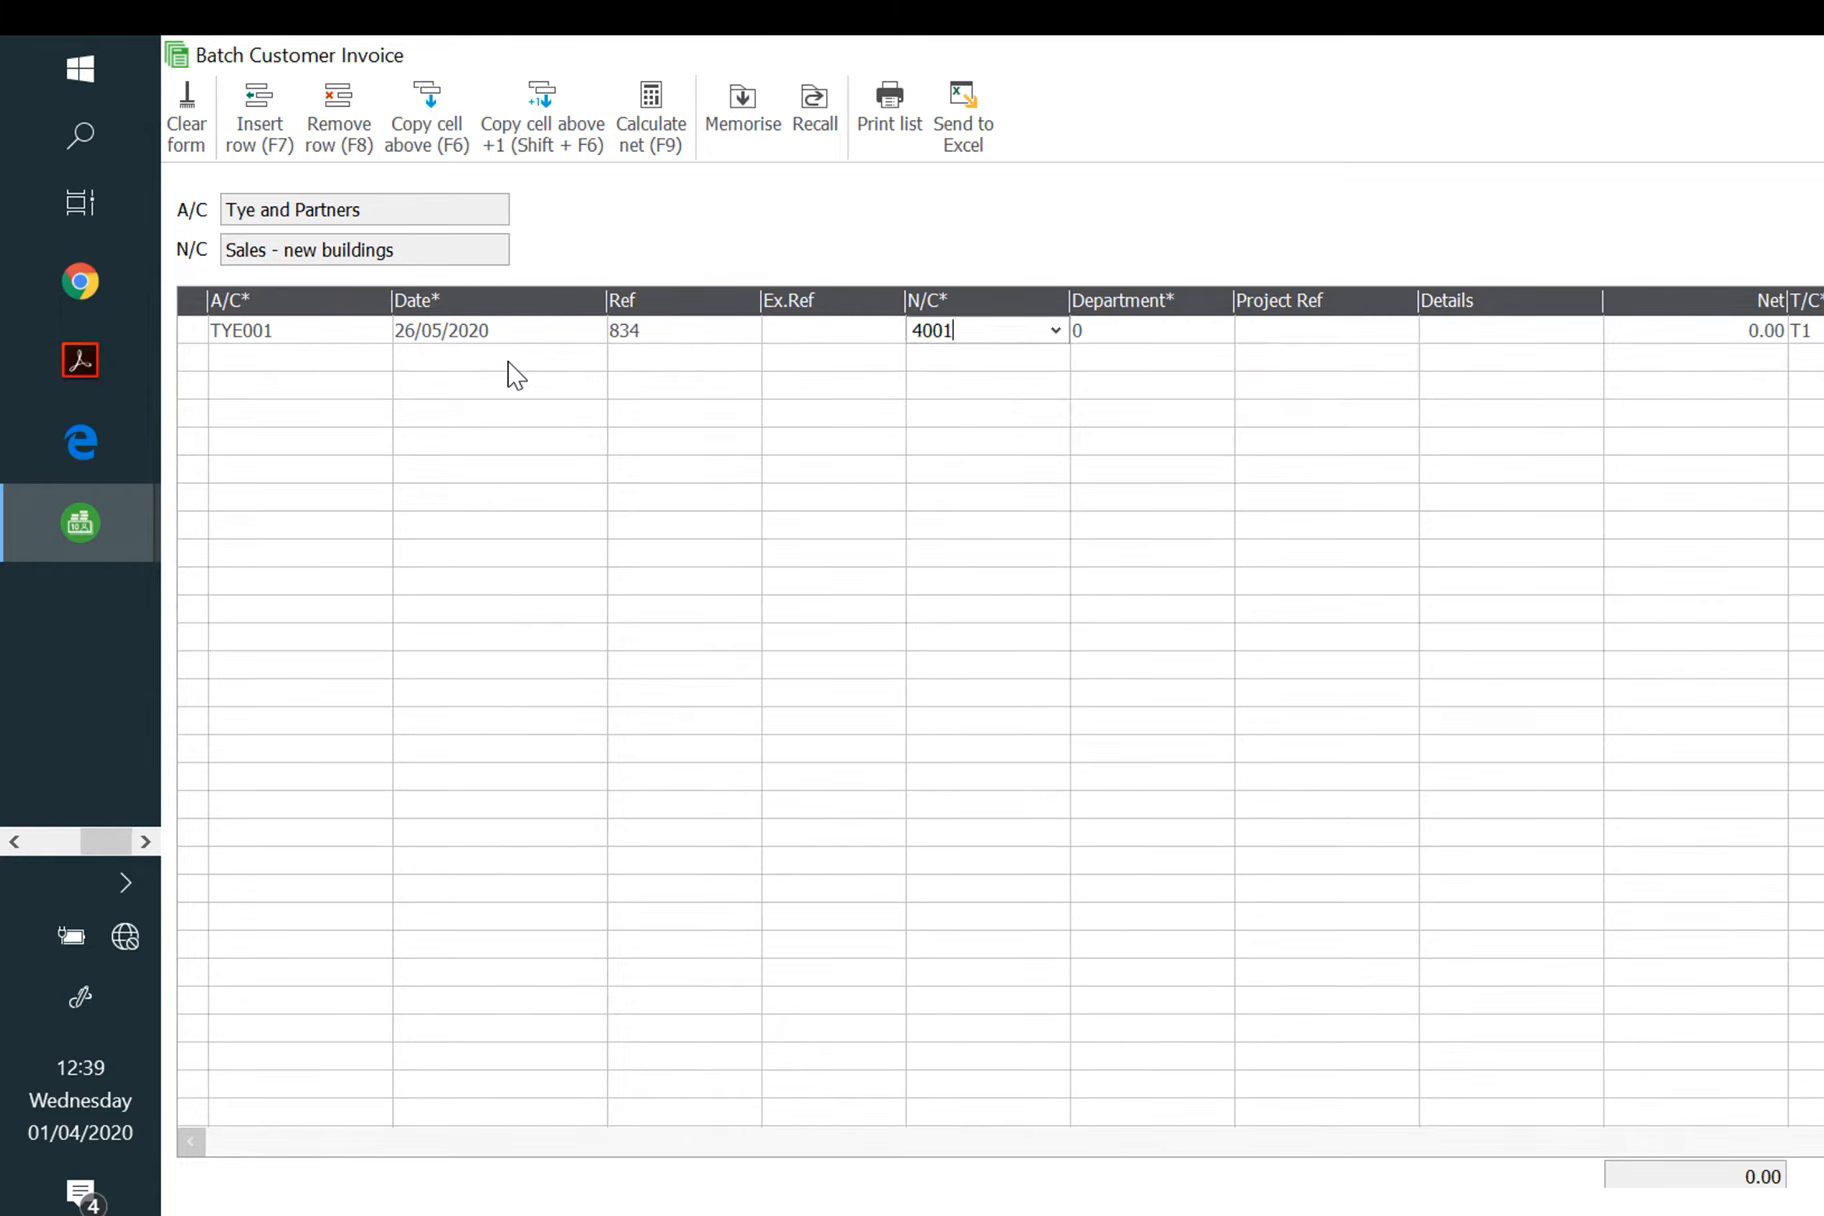
key("Tab")
key("Tab")
key("Tab")
key("Tab")
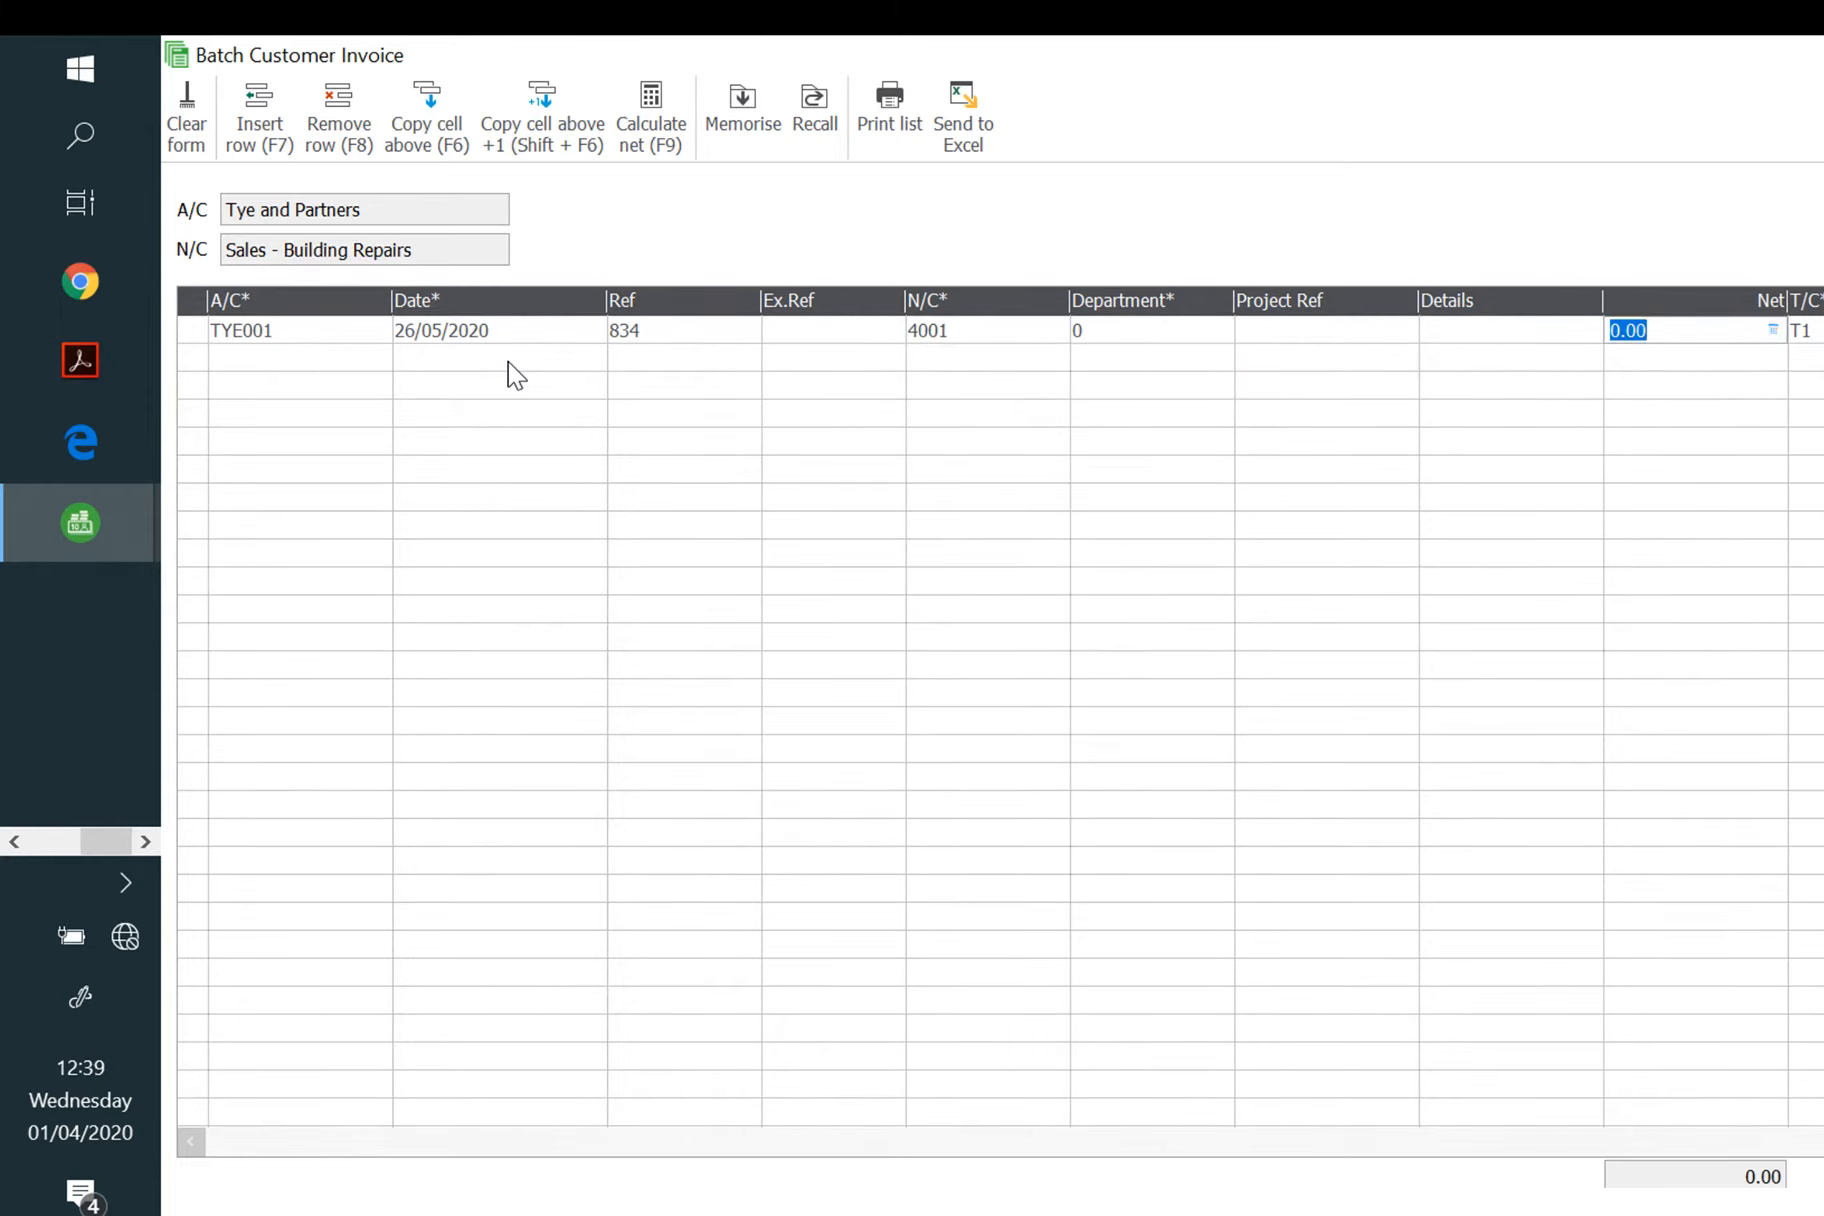
type("1090.65")
key("Tab")
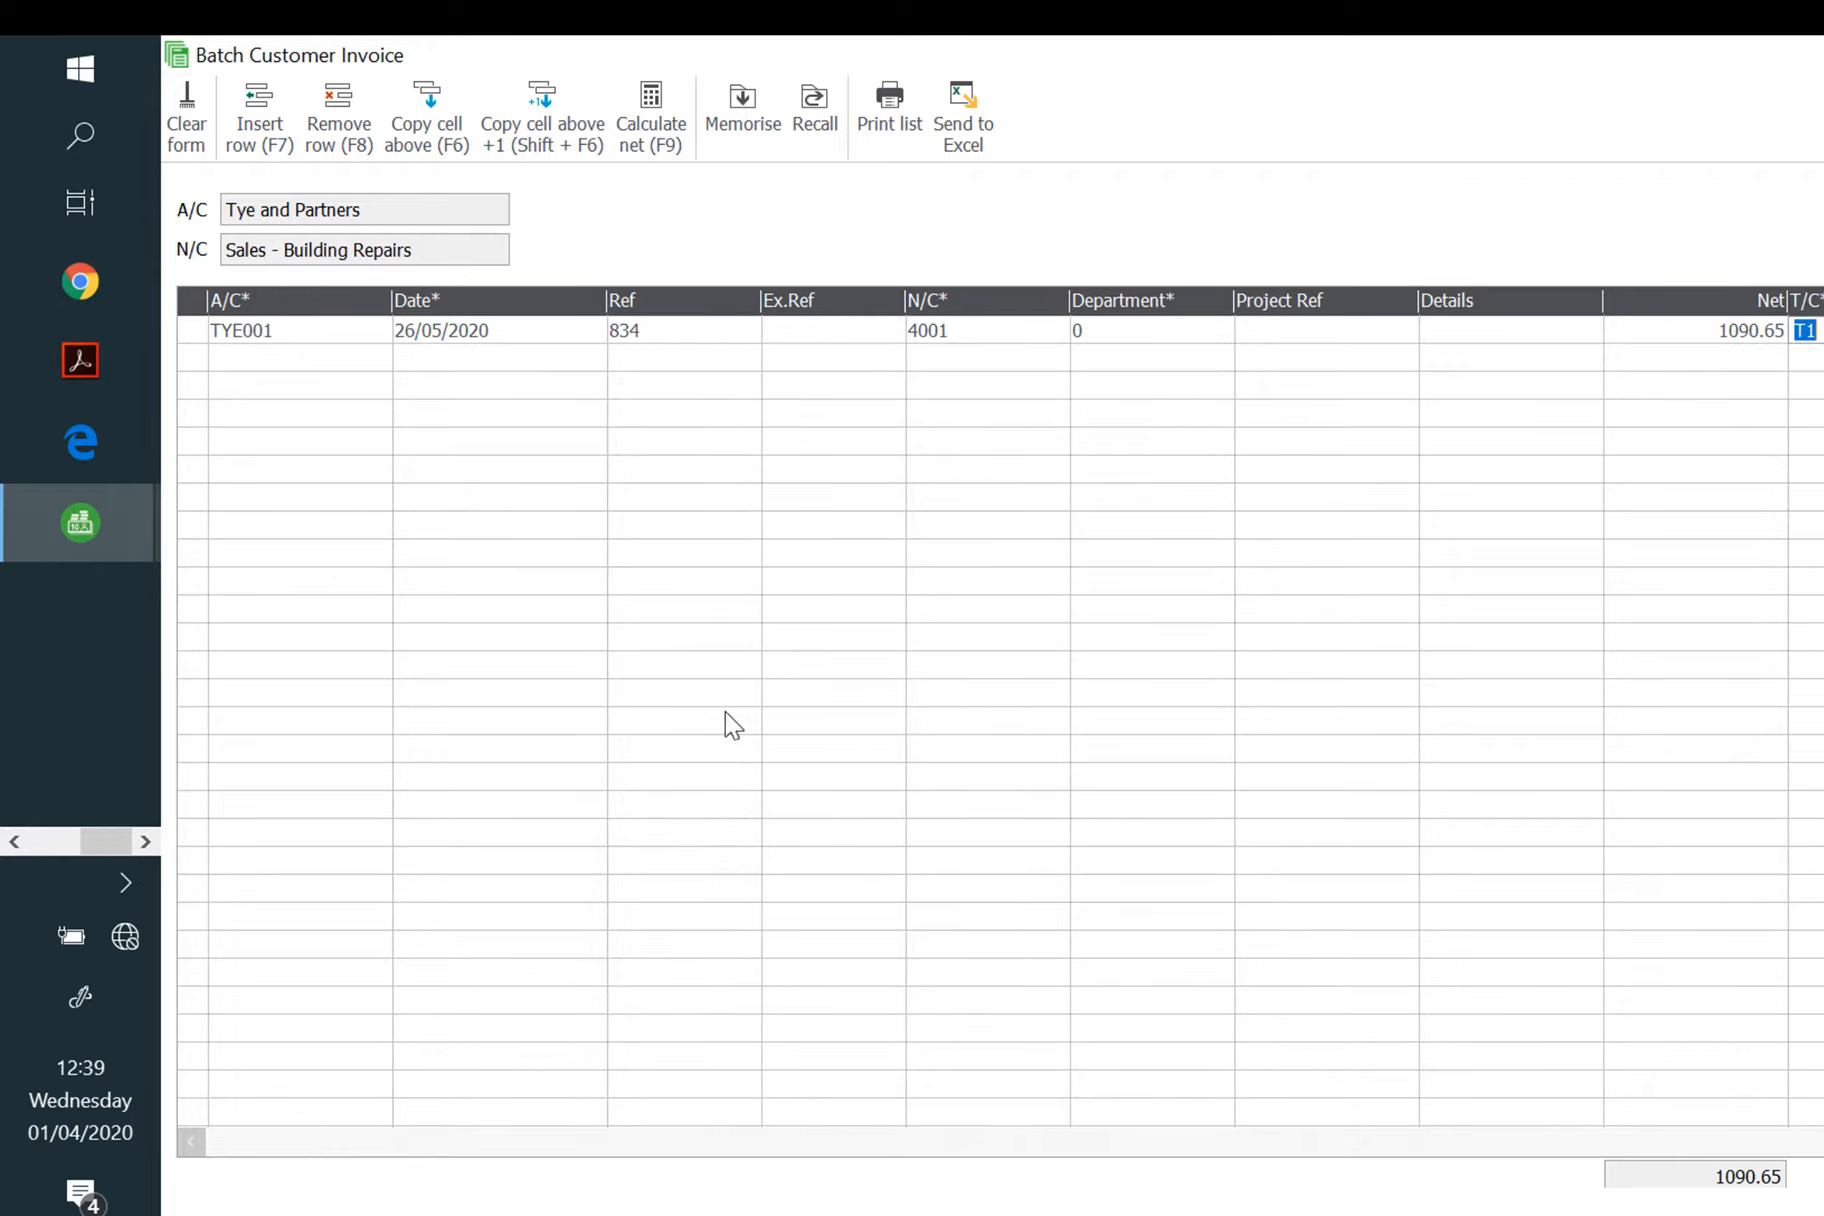
key("alt+s")
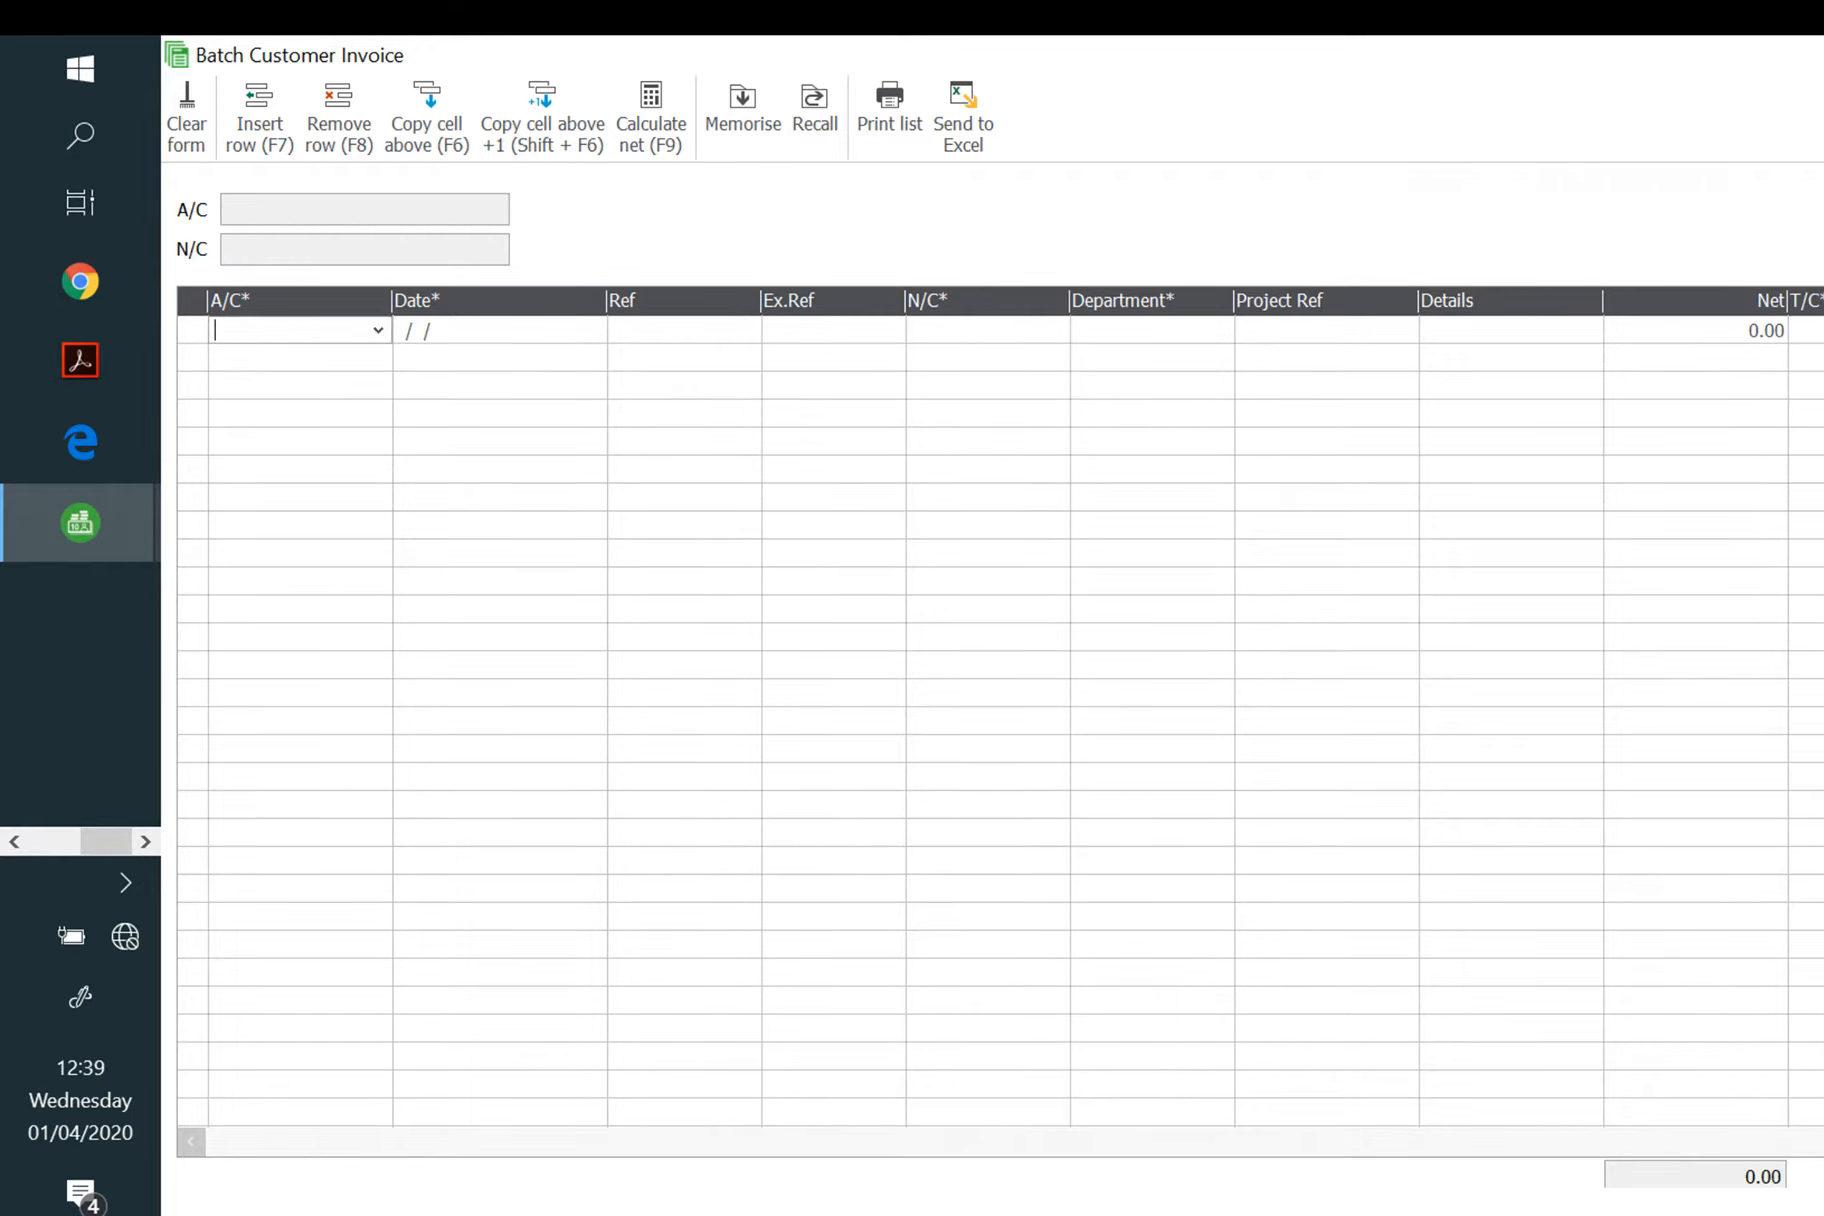
key("Escape")
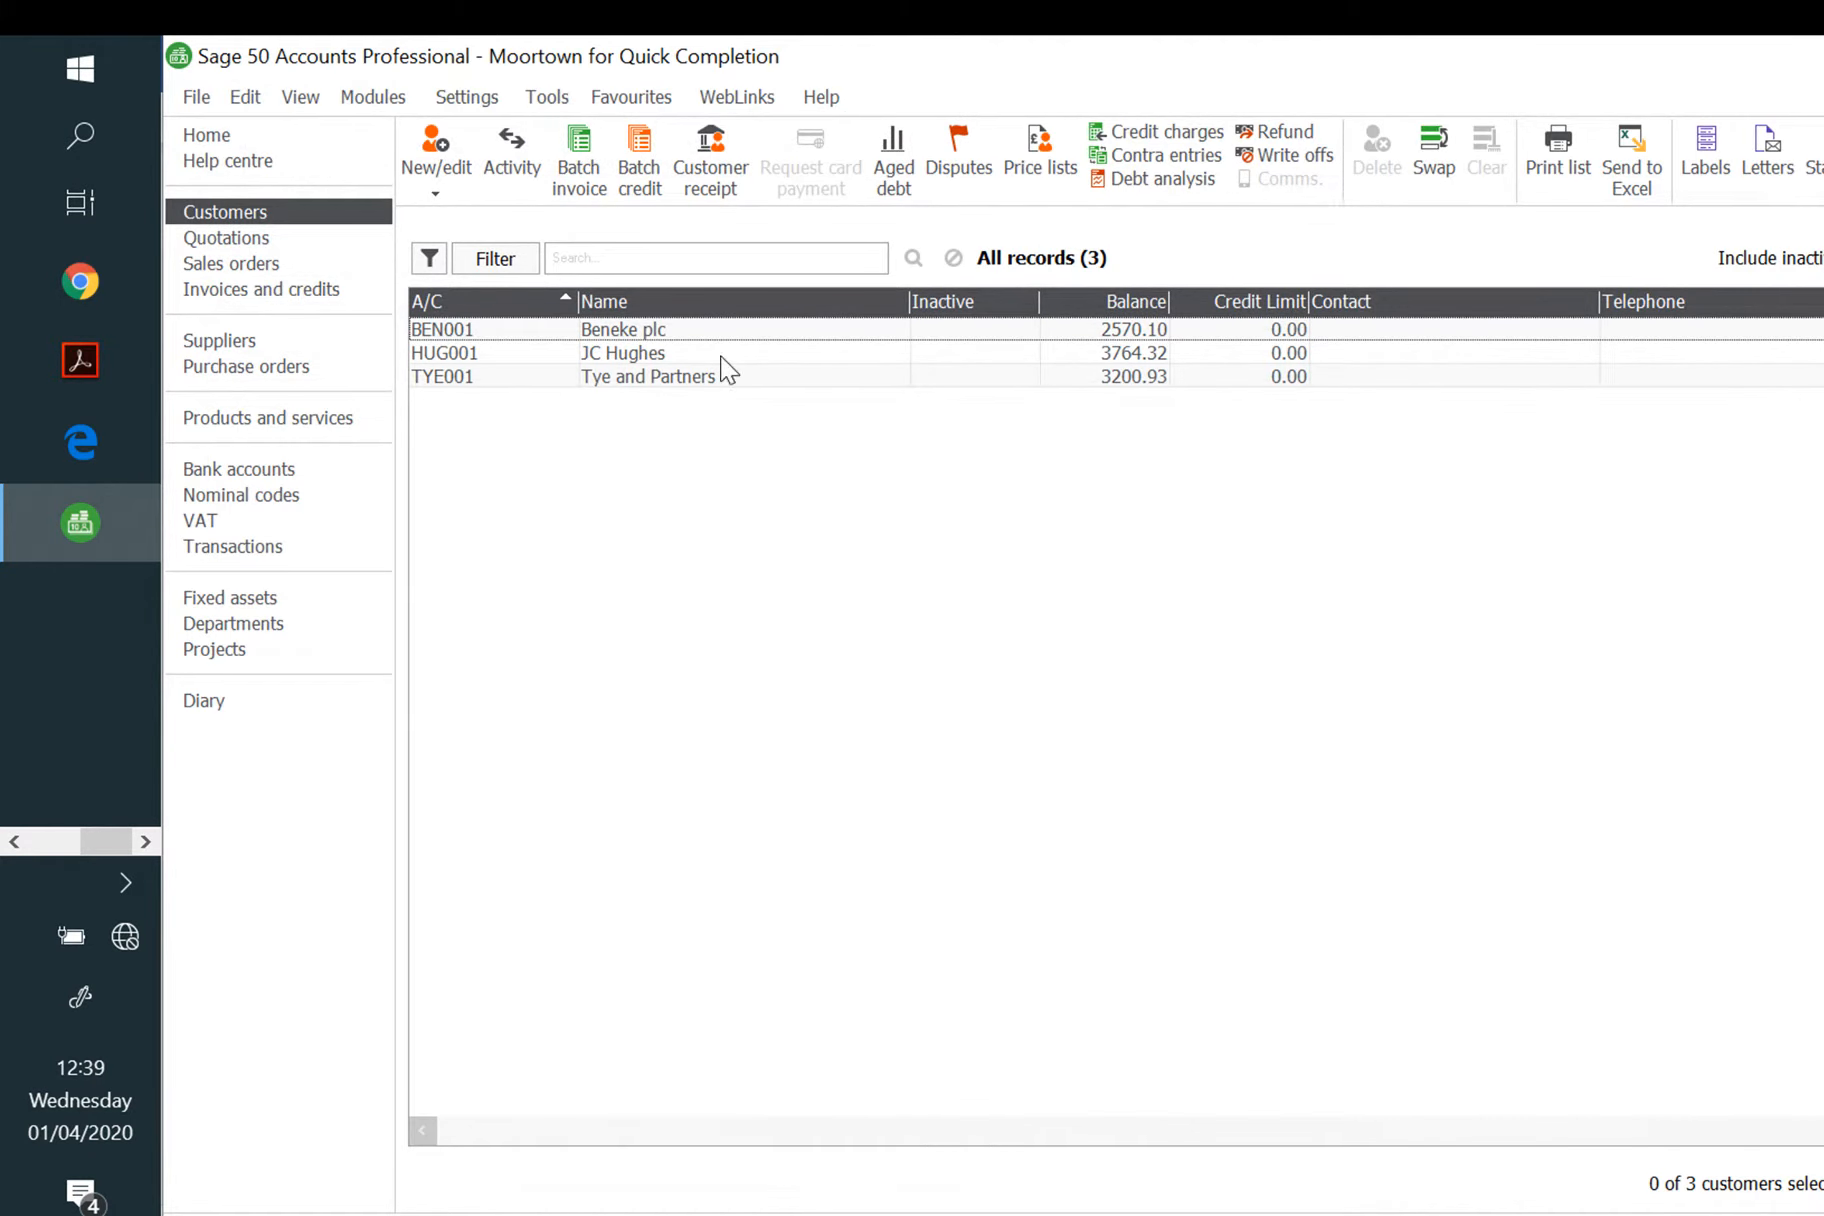
Step: Enter Beneke plc's credit note 268 dated 06/05/2020 for 511.65 net, save, and close
left_click(645, 180)
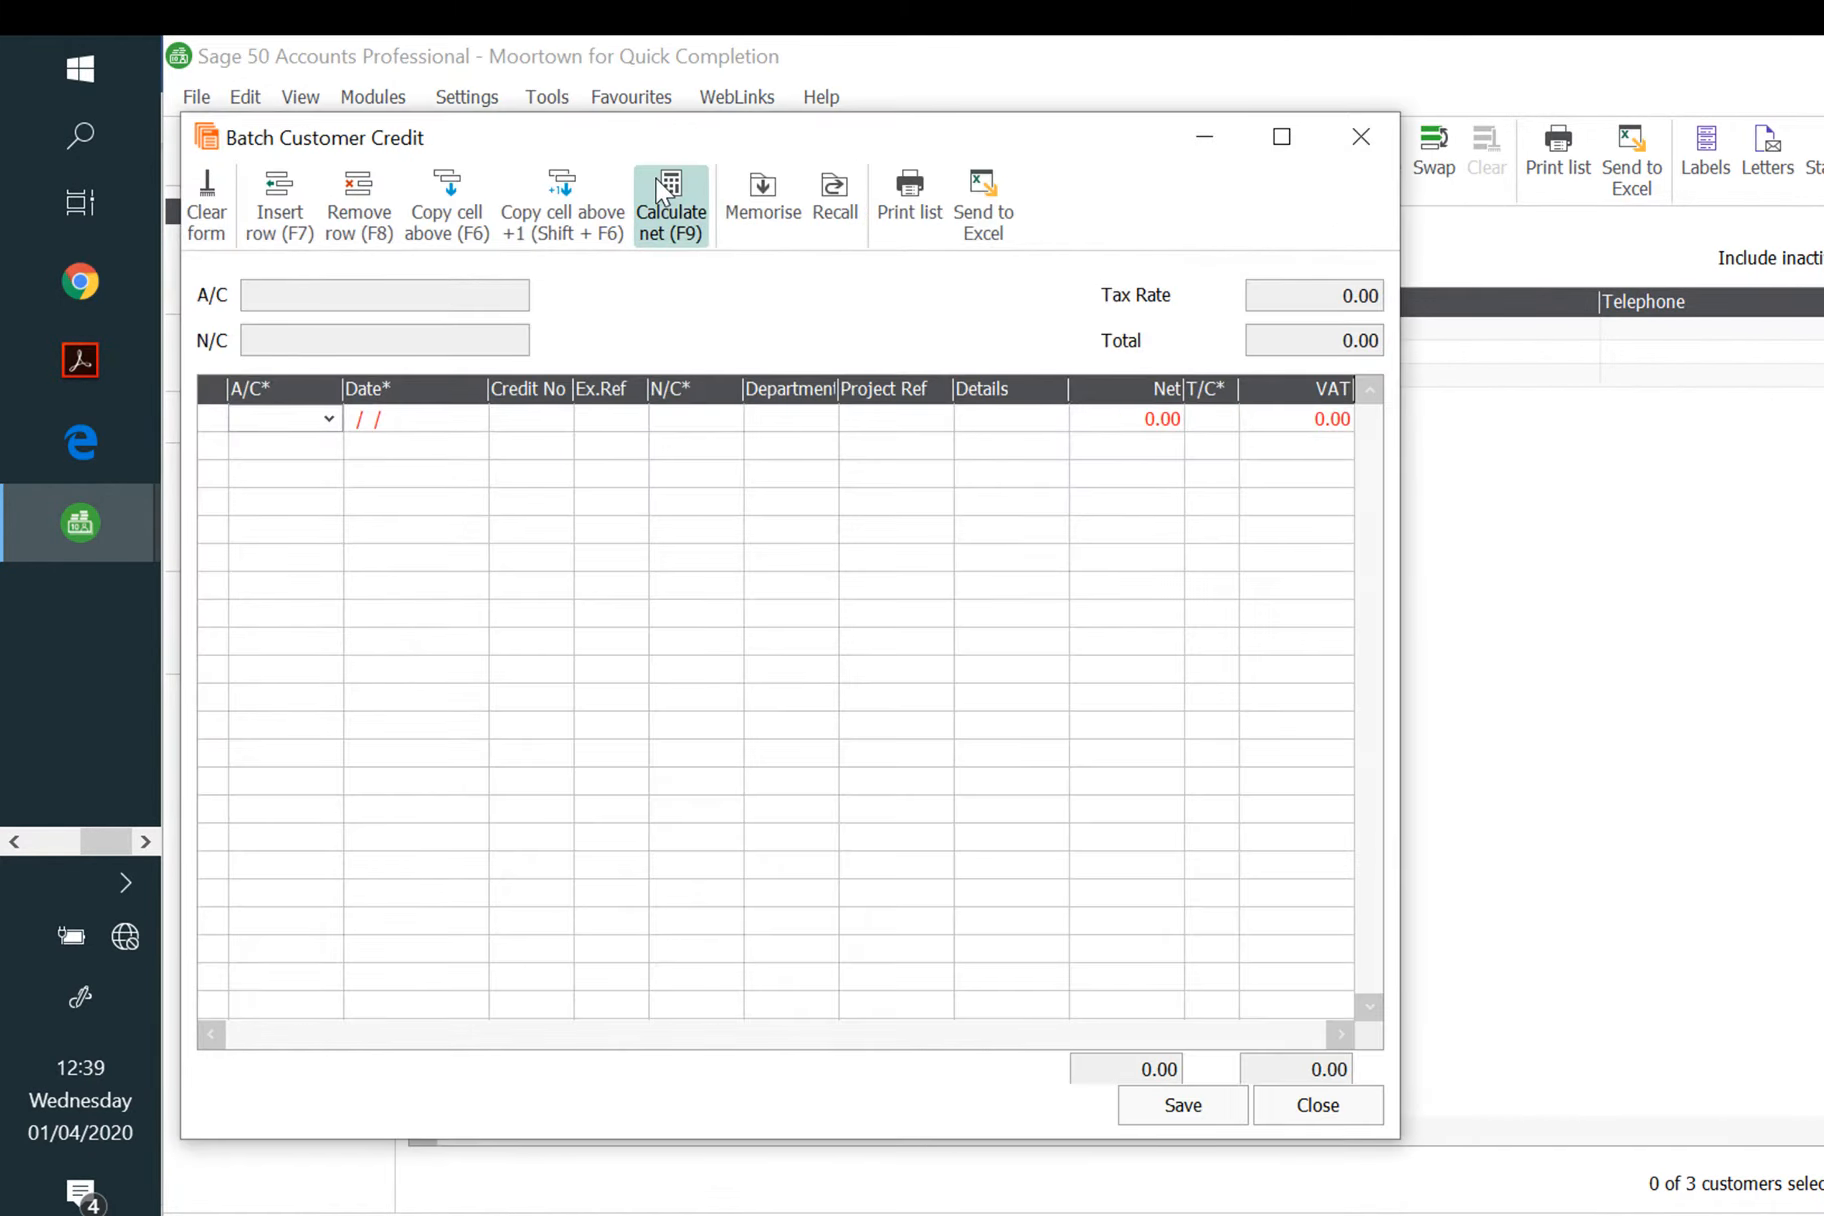
type("BEN001")
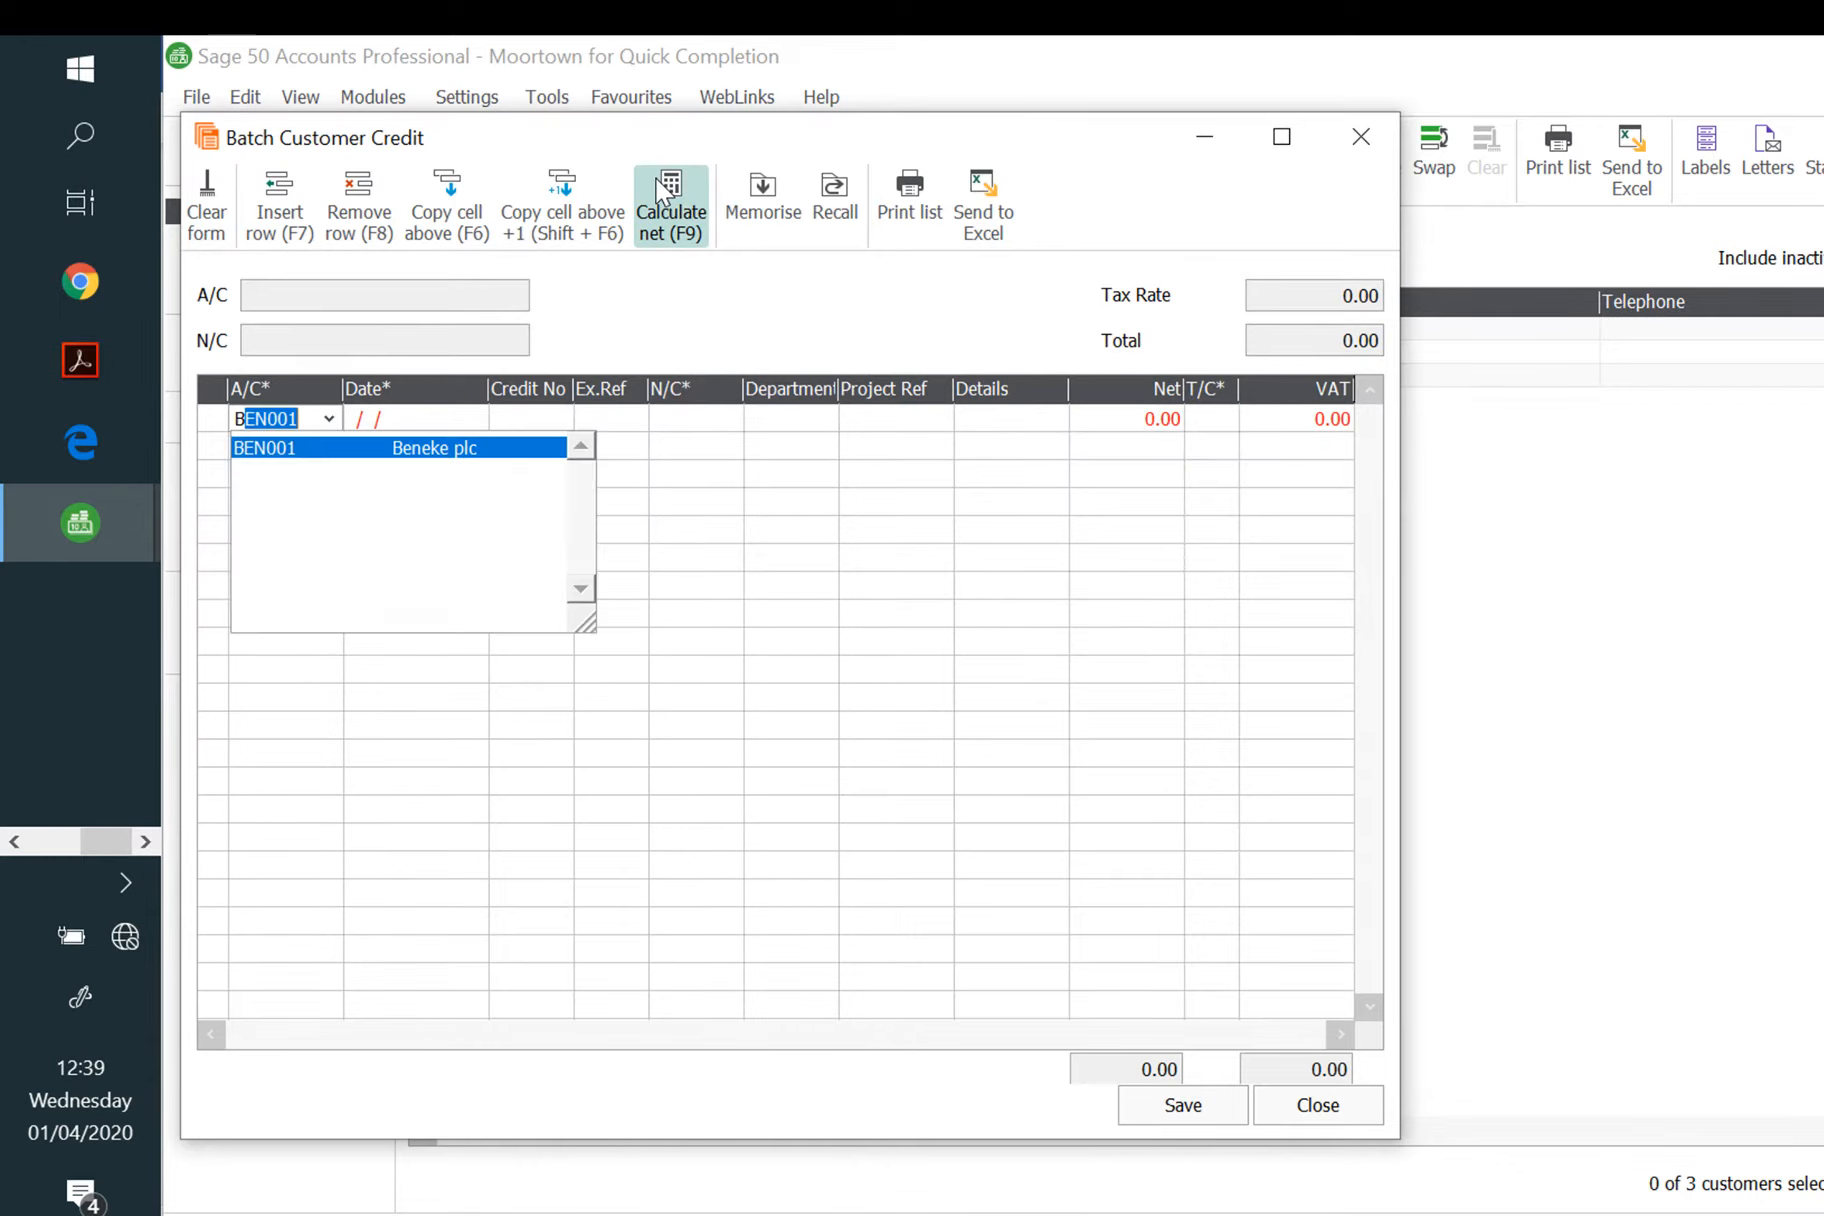
key("Tab")
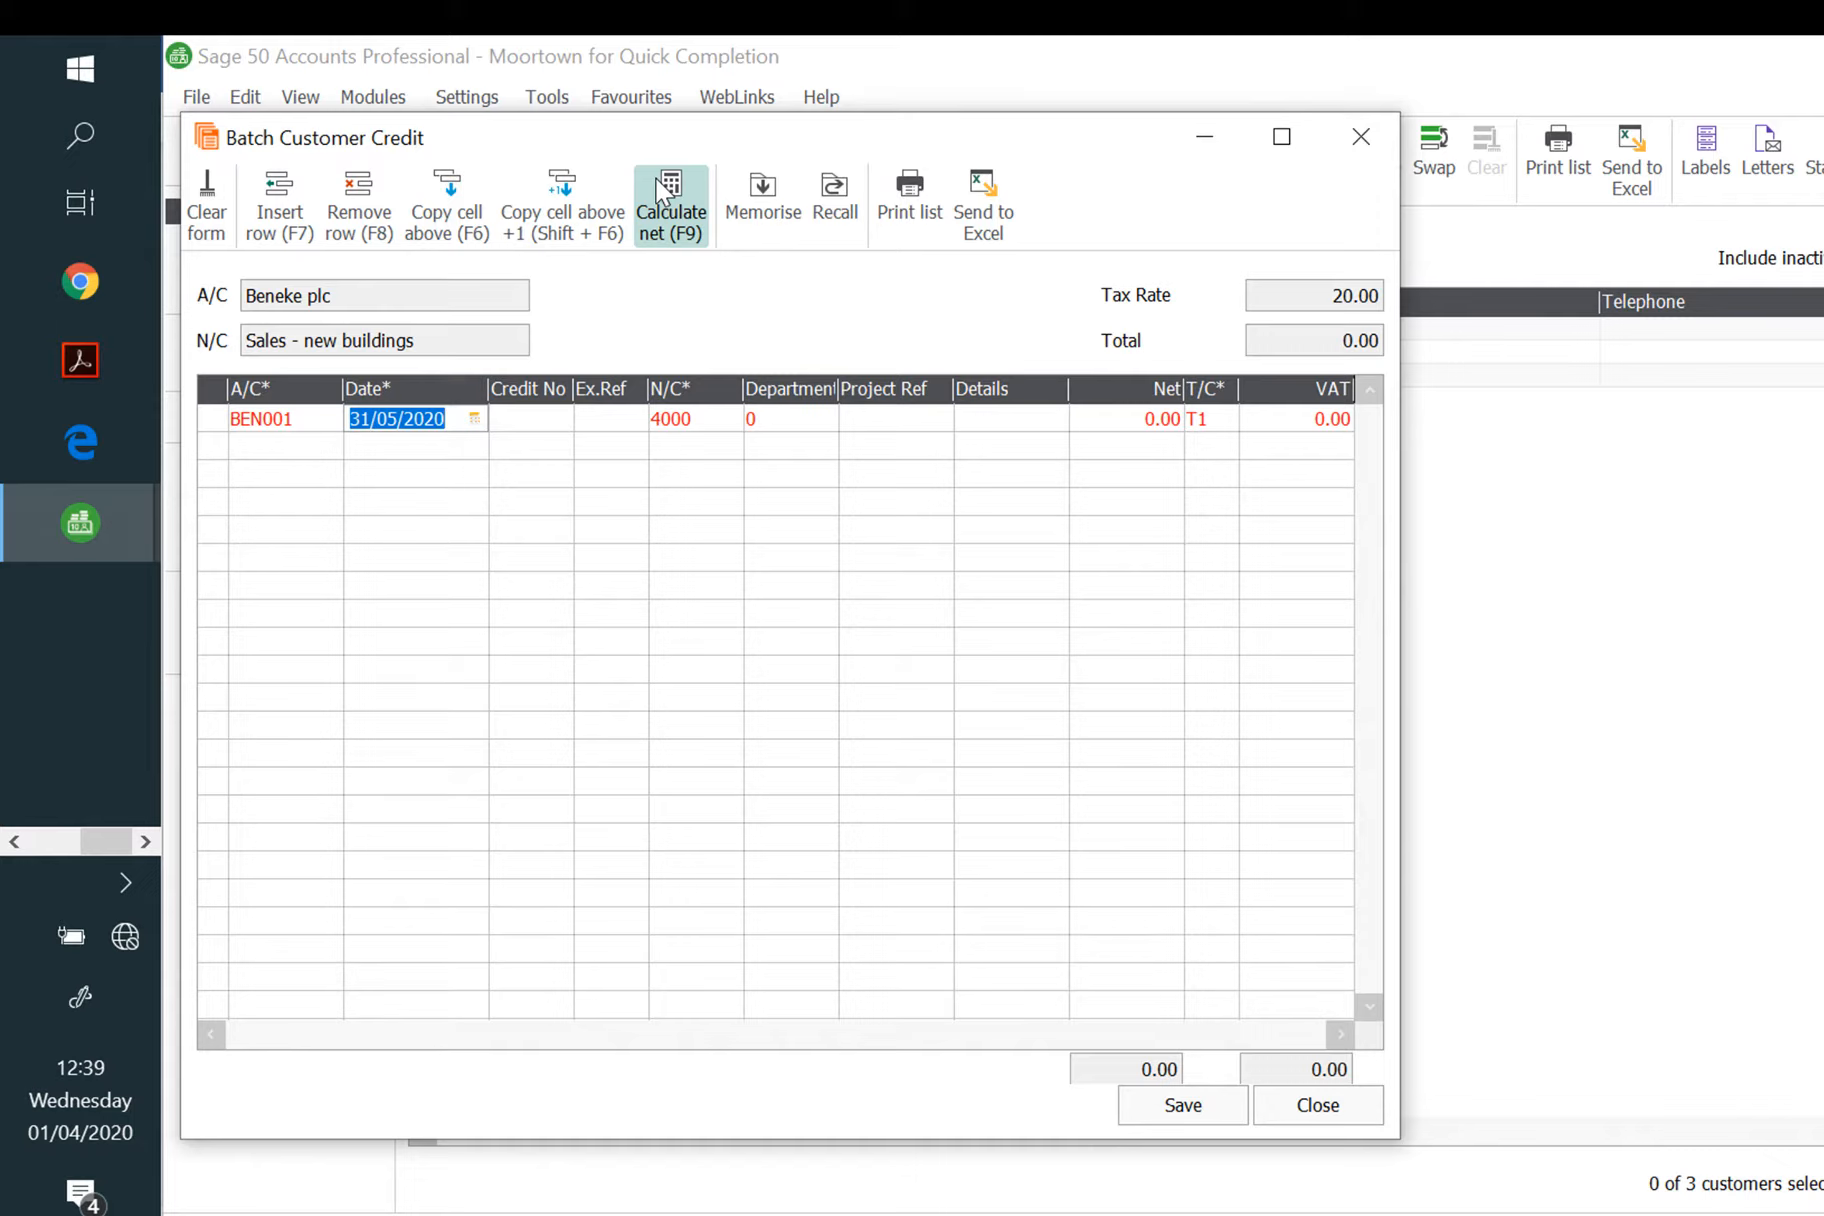
type("06/05/")
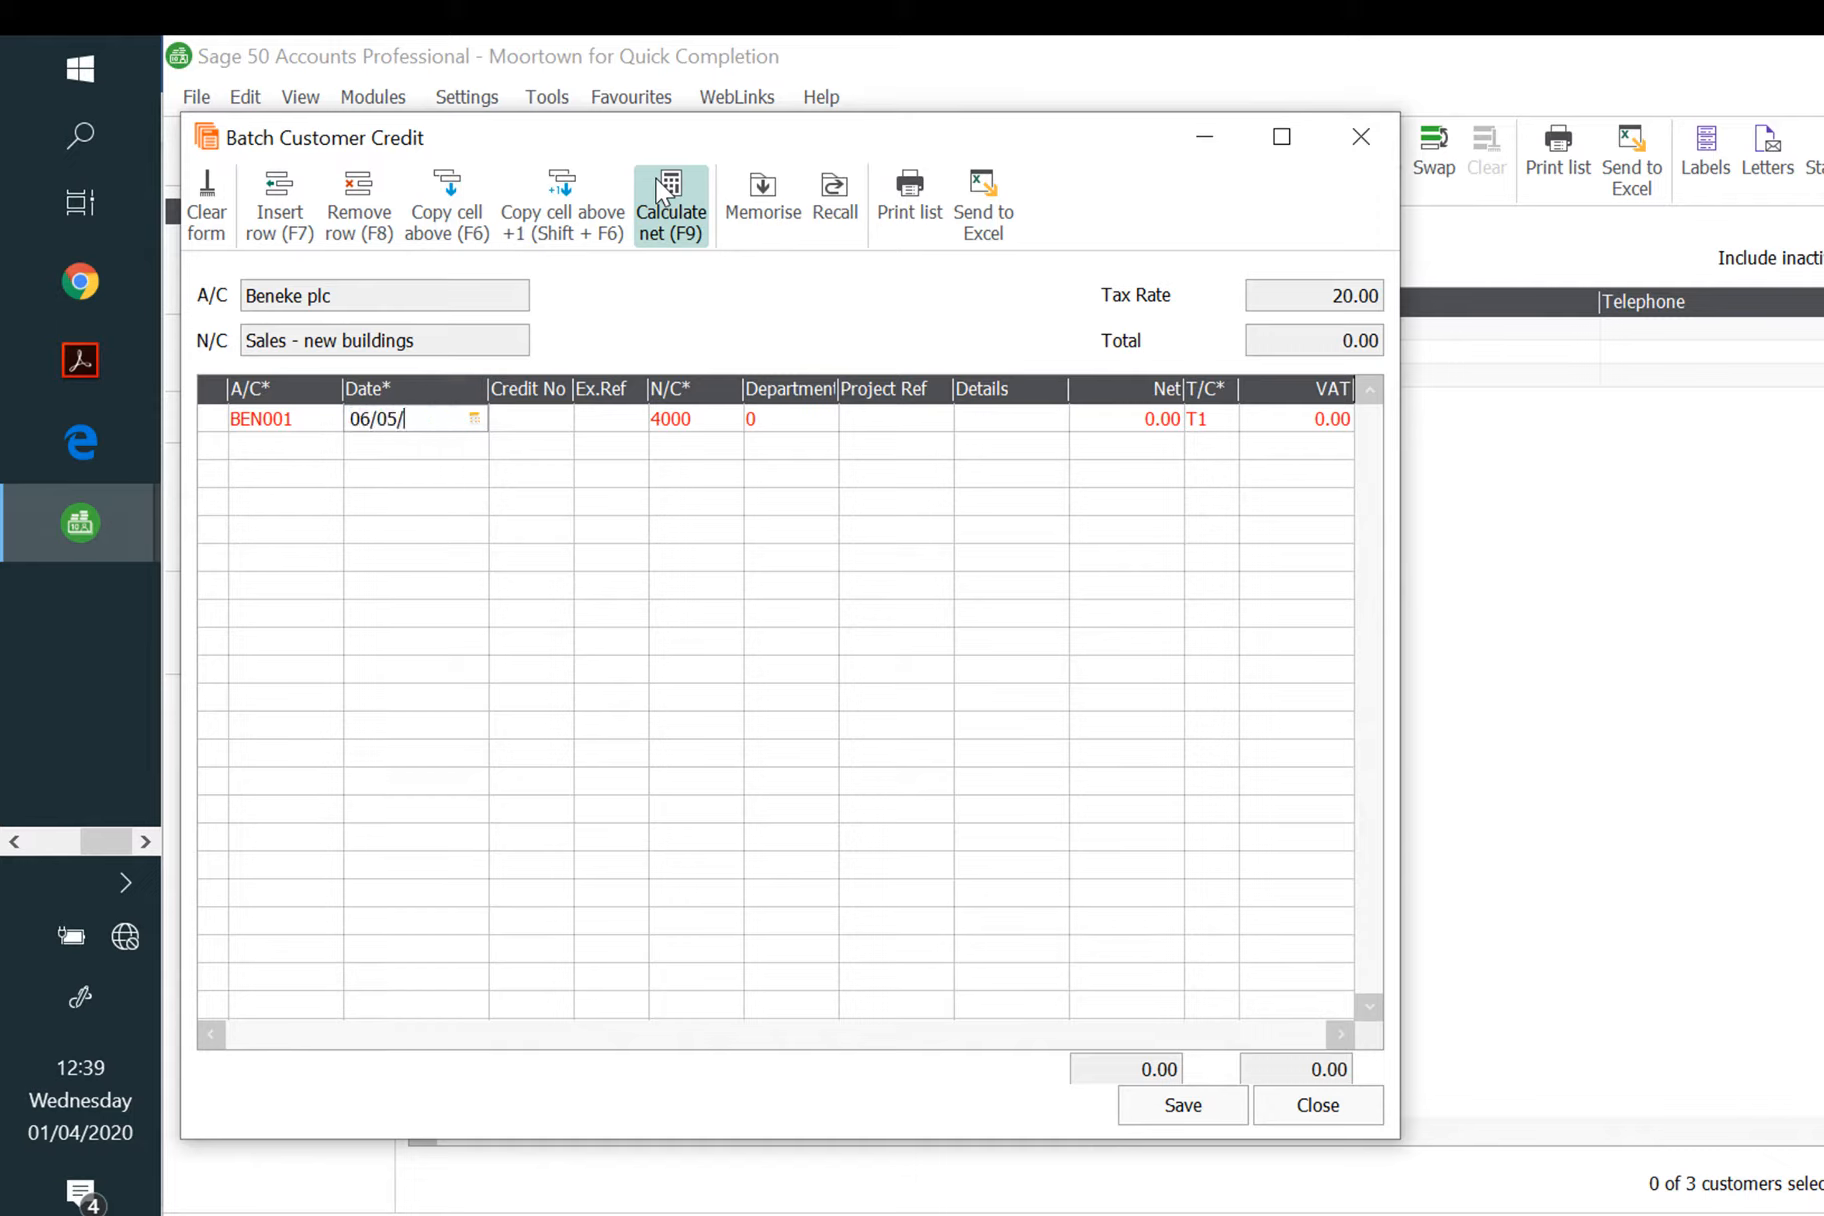
type("2020")
key("Tab")
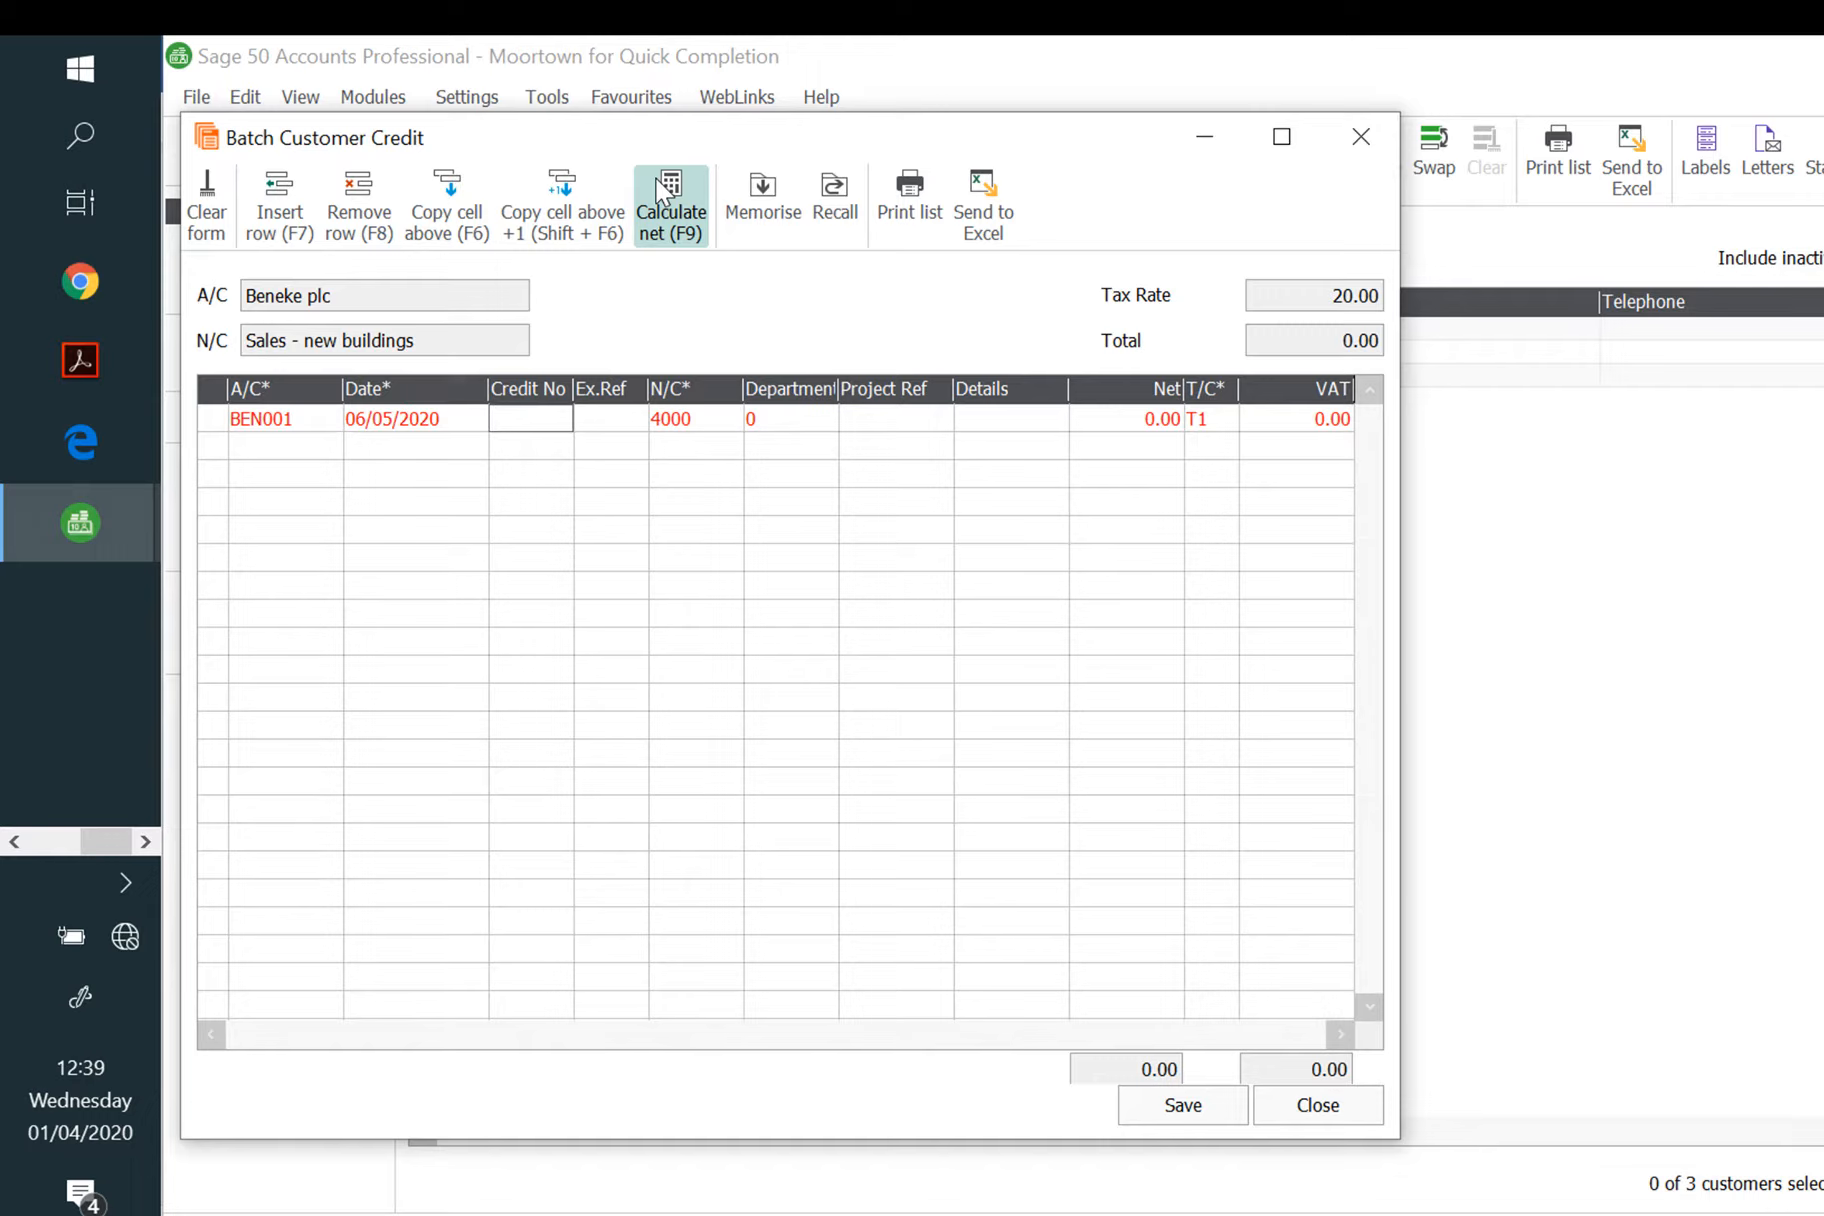
type("268")
key("Tab")
key("Tab")
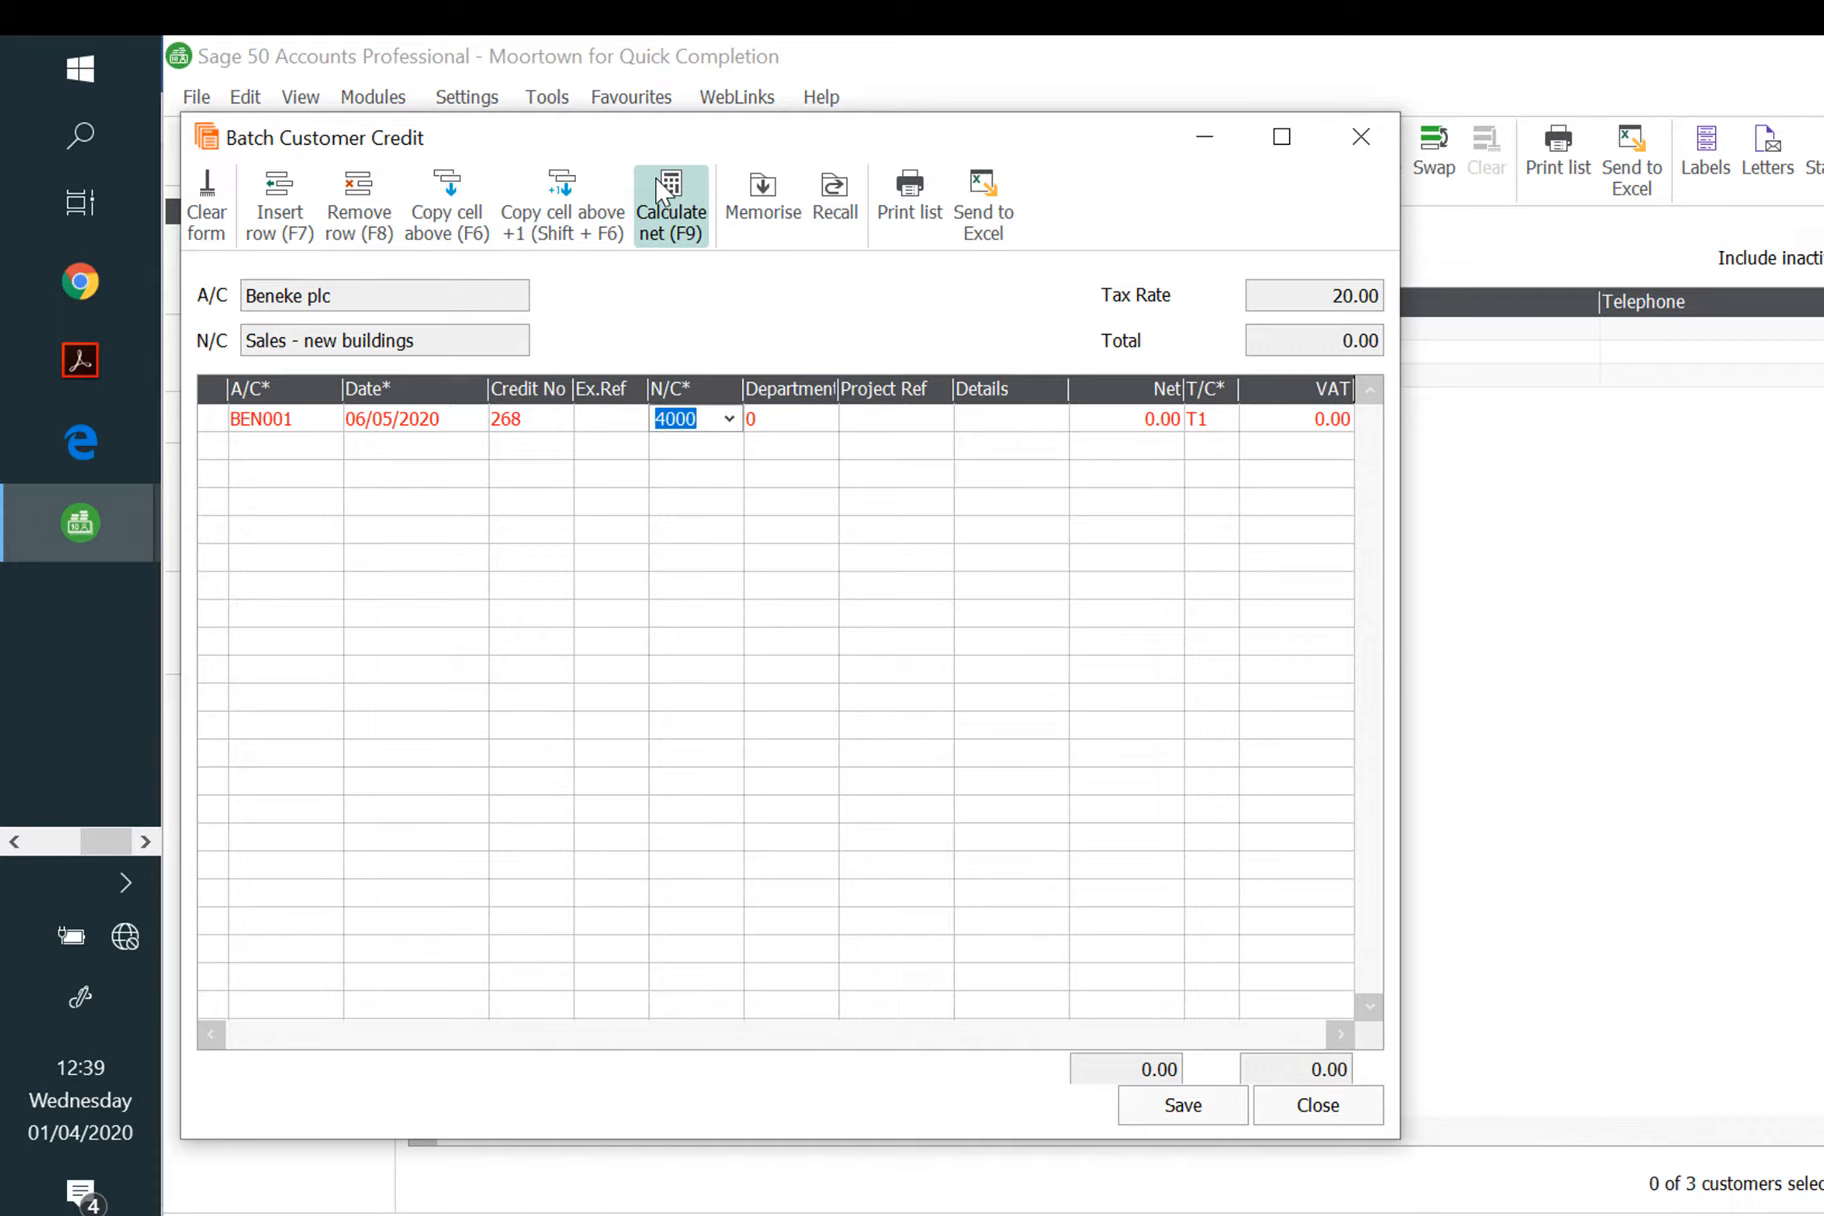
key("Tab")
key("Tab")
key("Tab")
key("Tab")
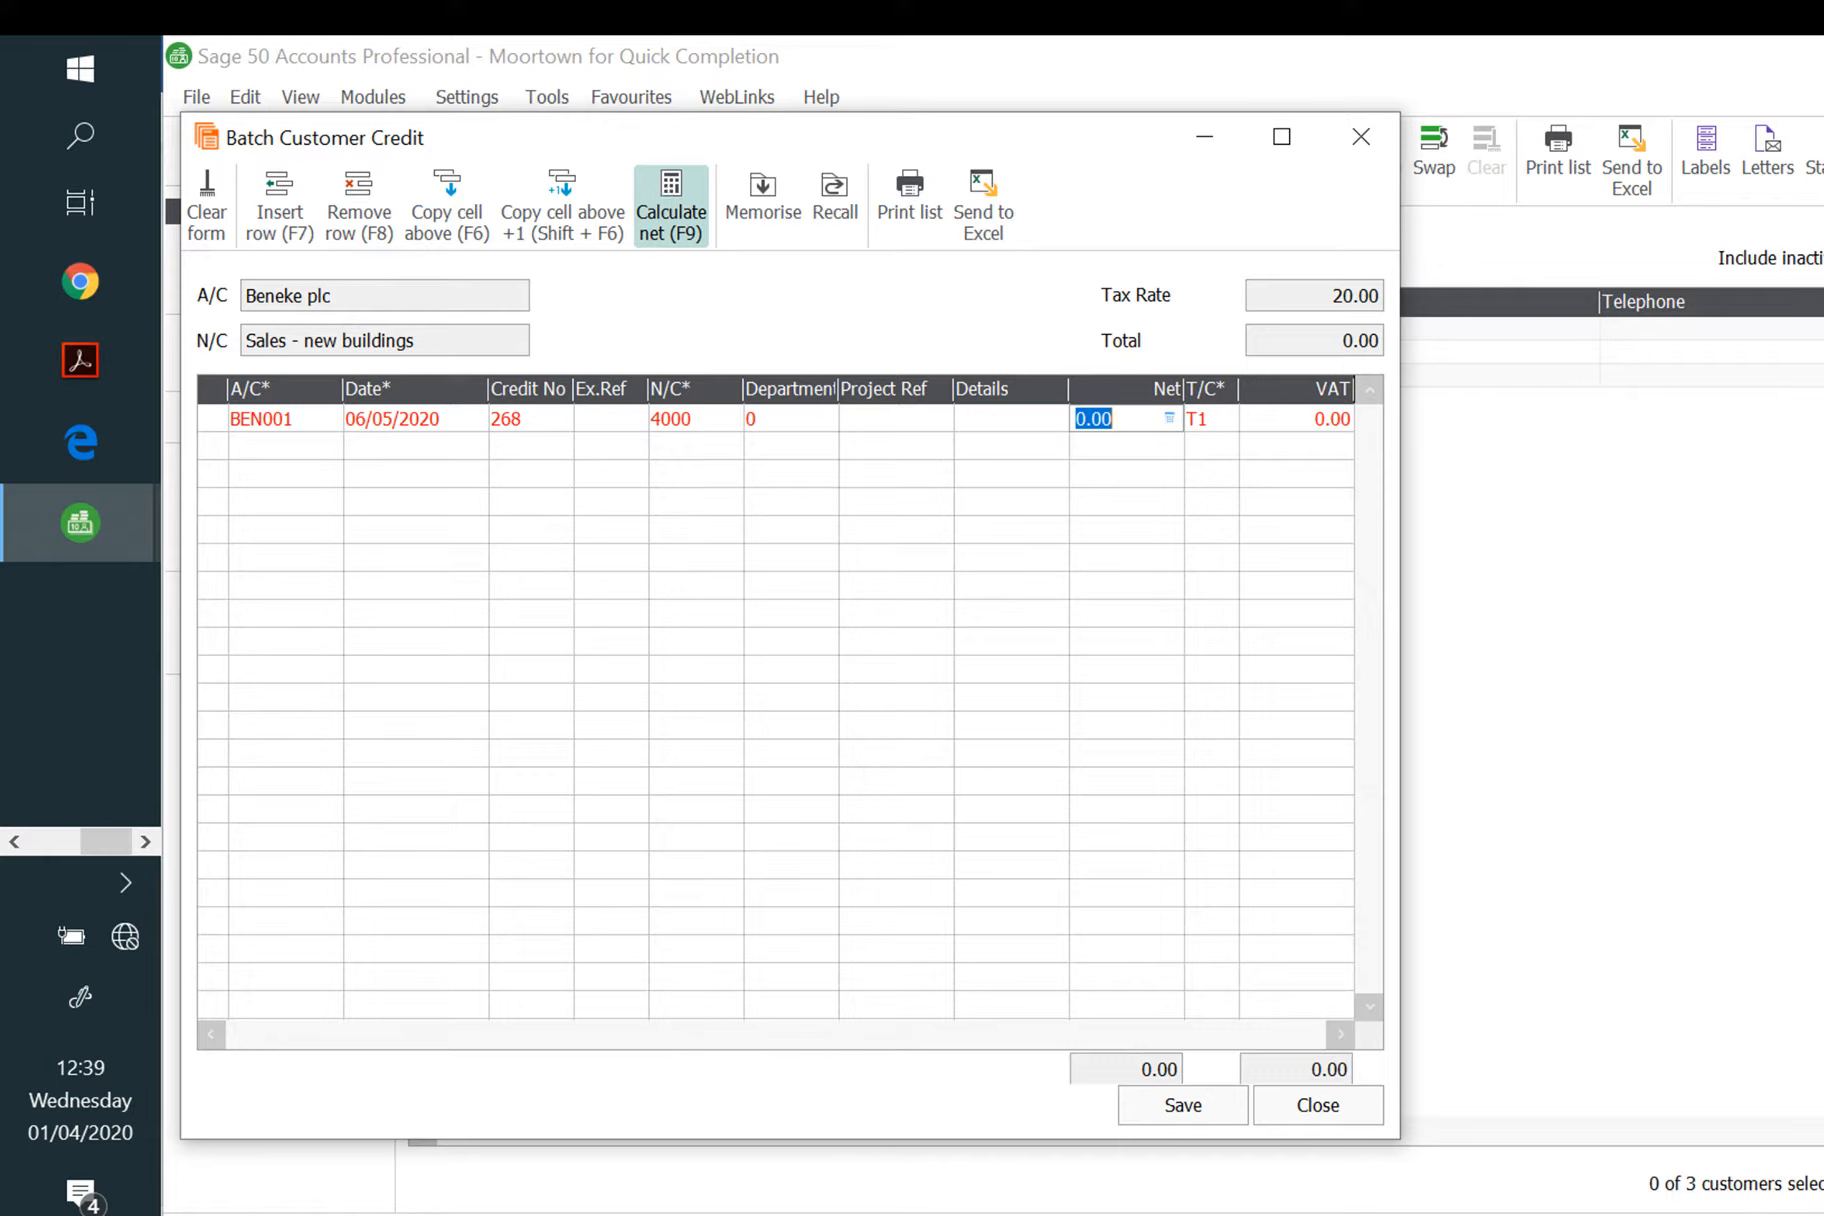
type("511.65")
key("Tab")
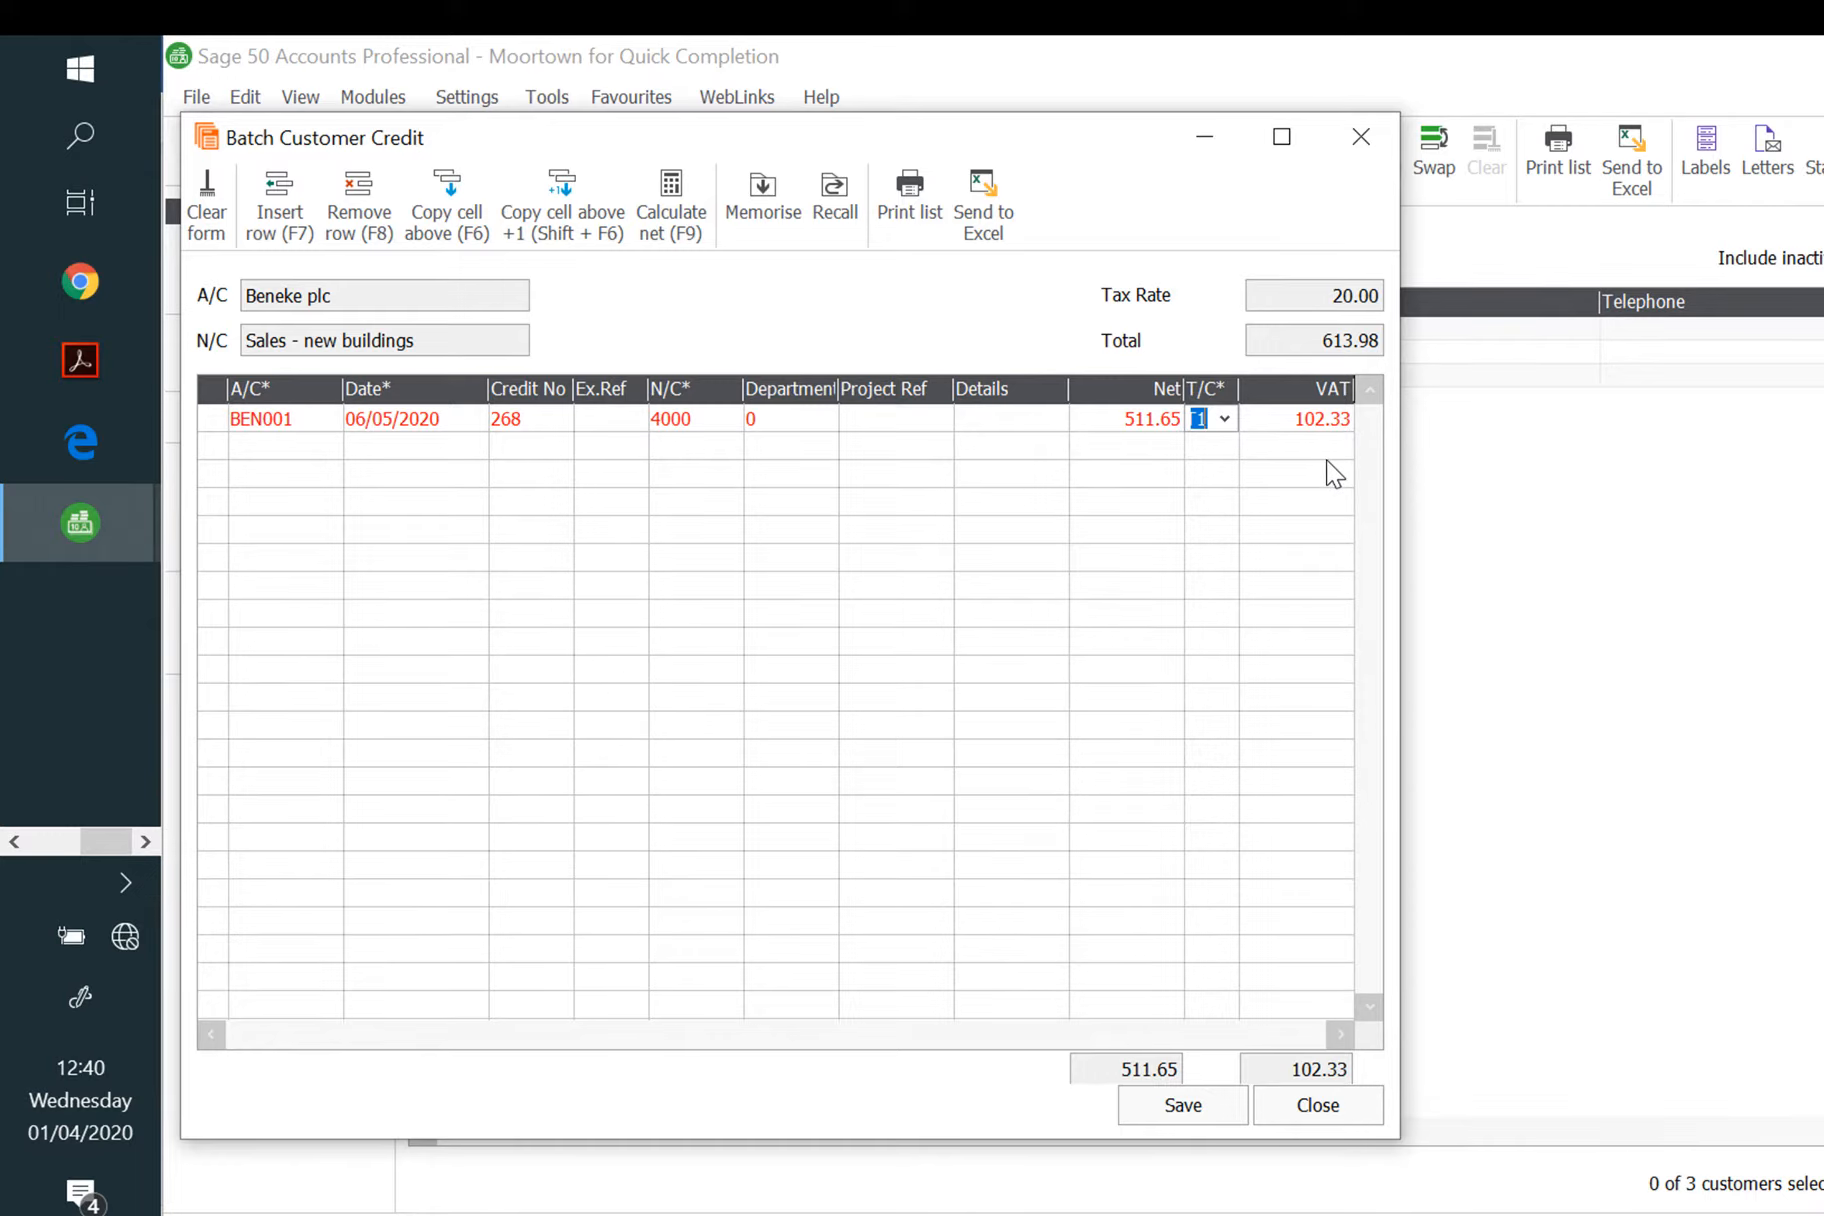
left_click(1172, 1113)
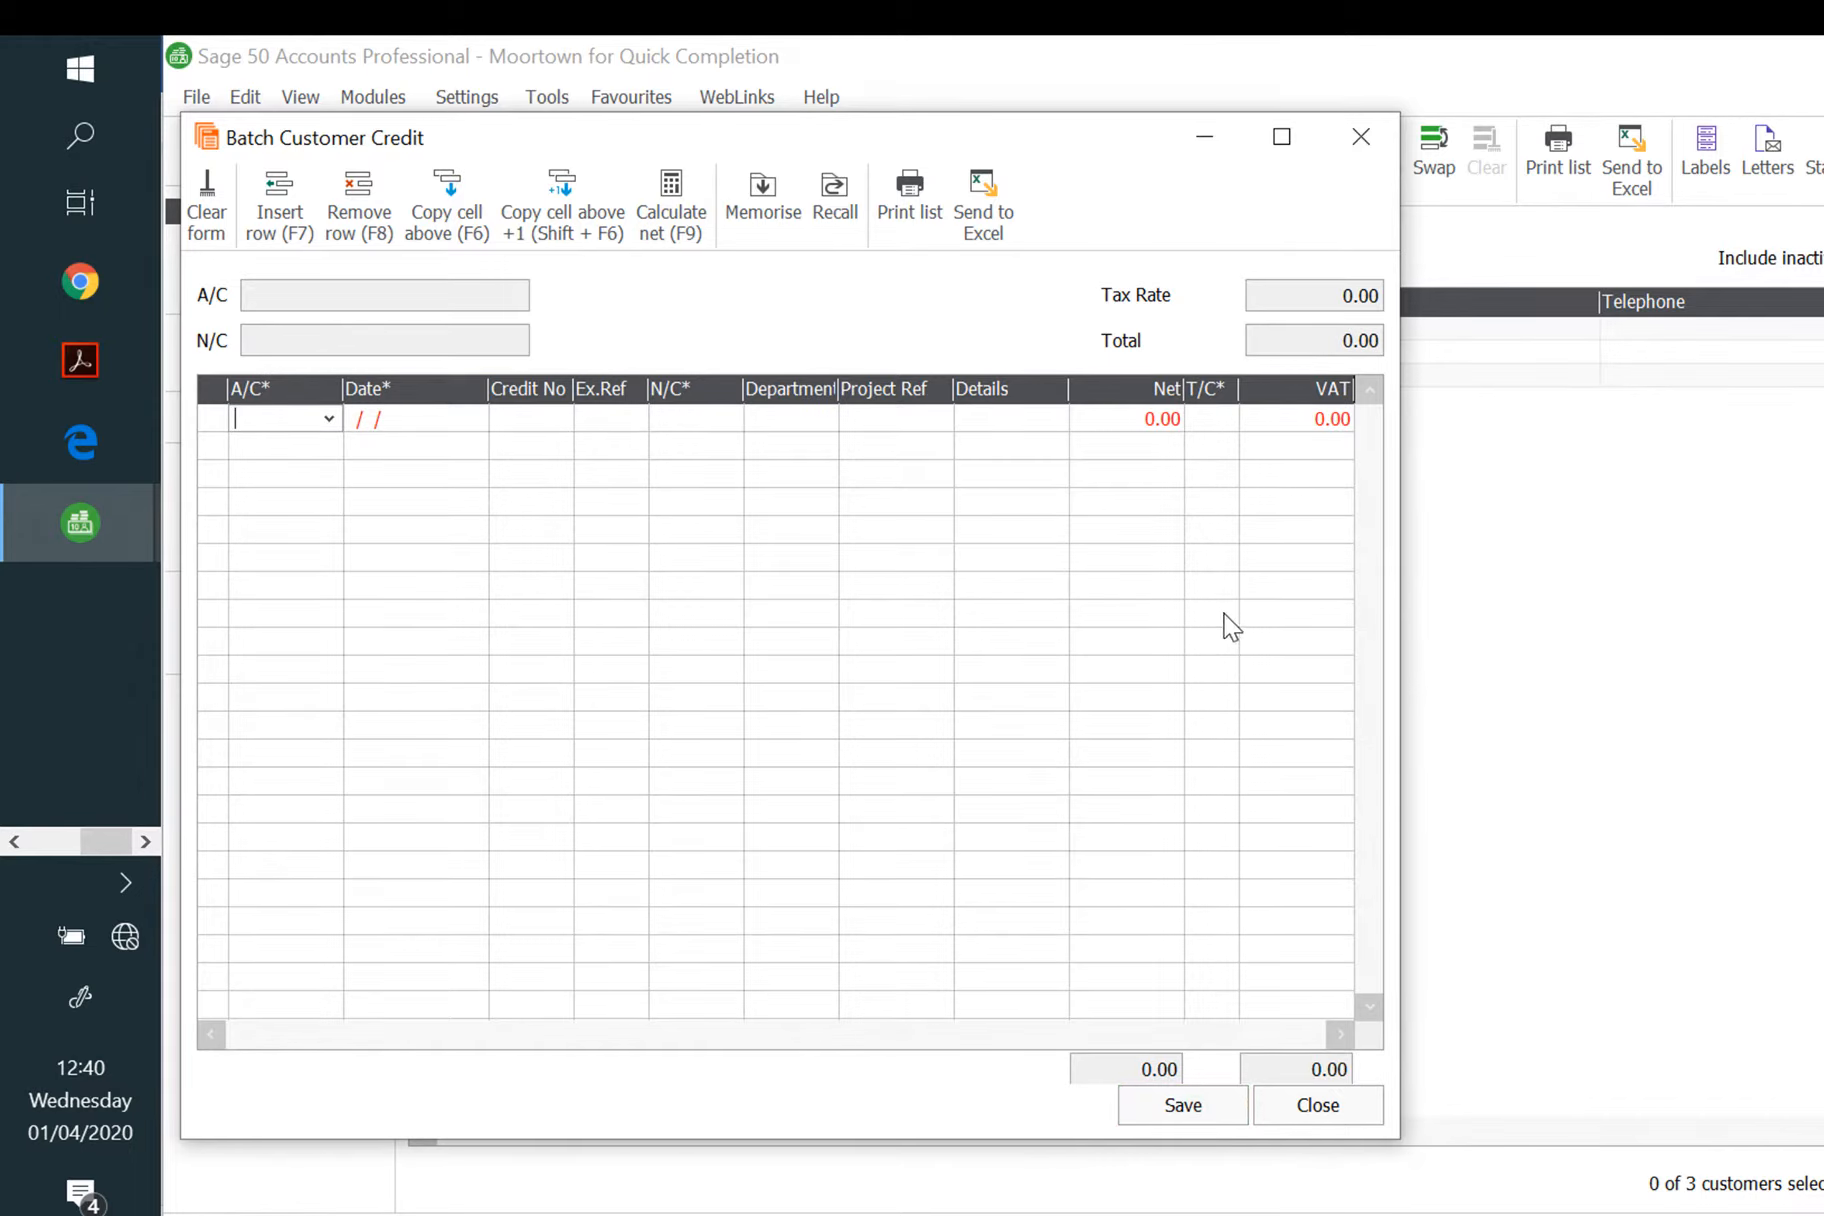
left_click(1360, 138)
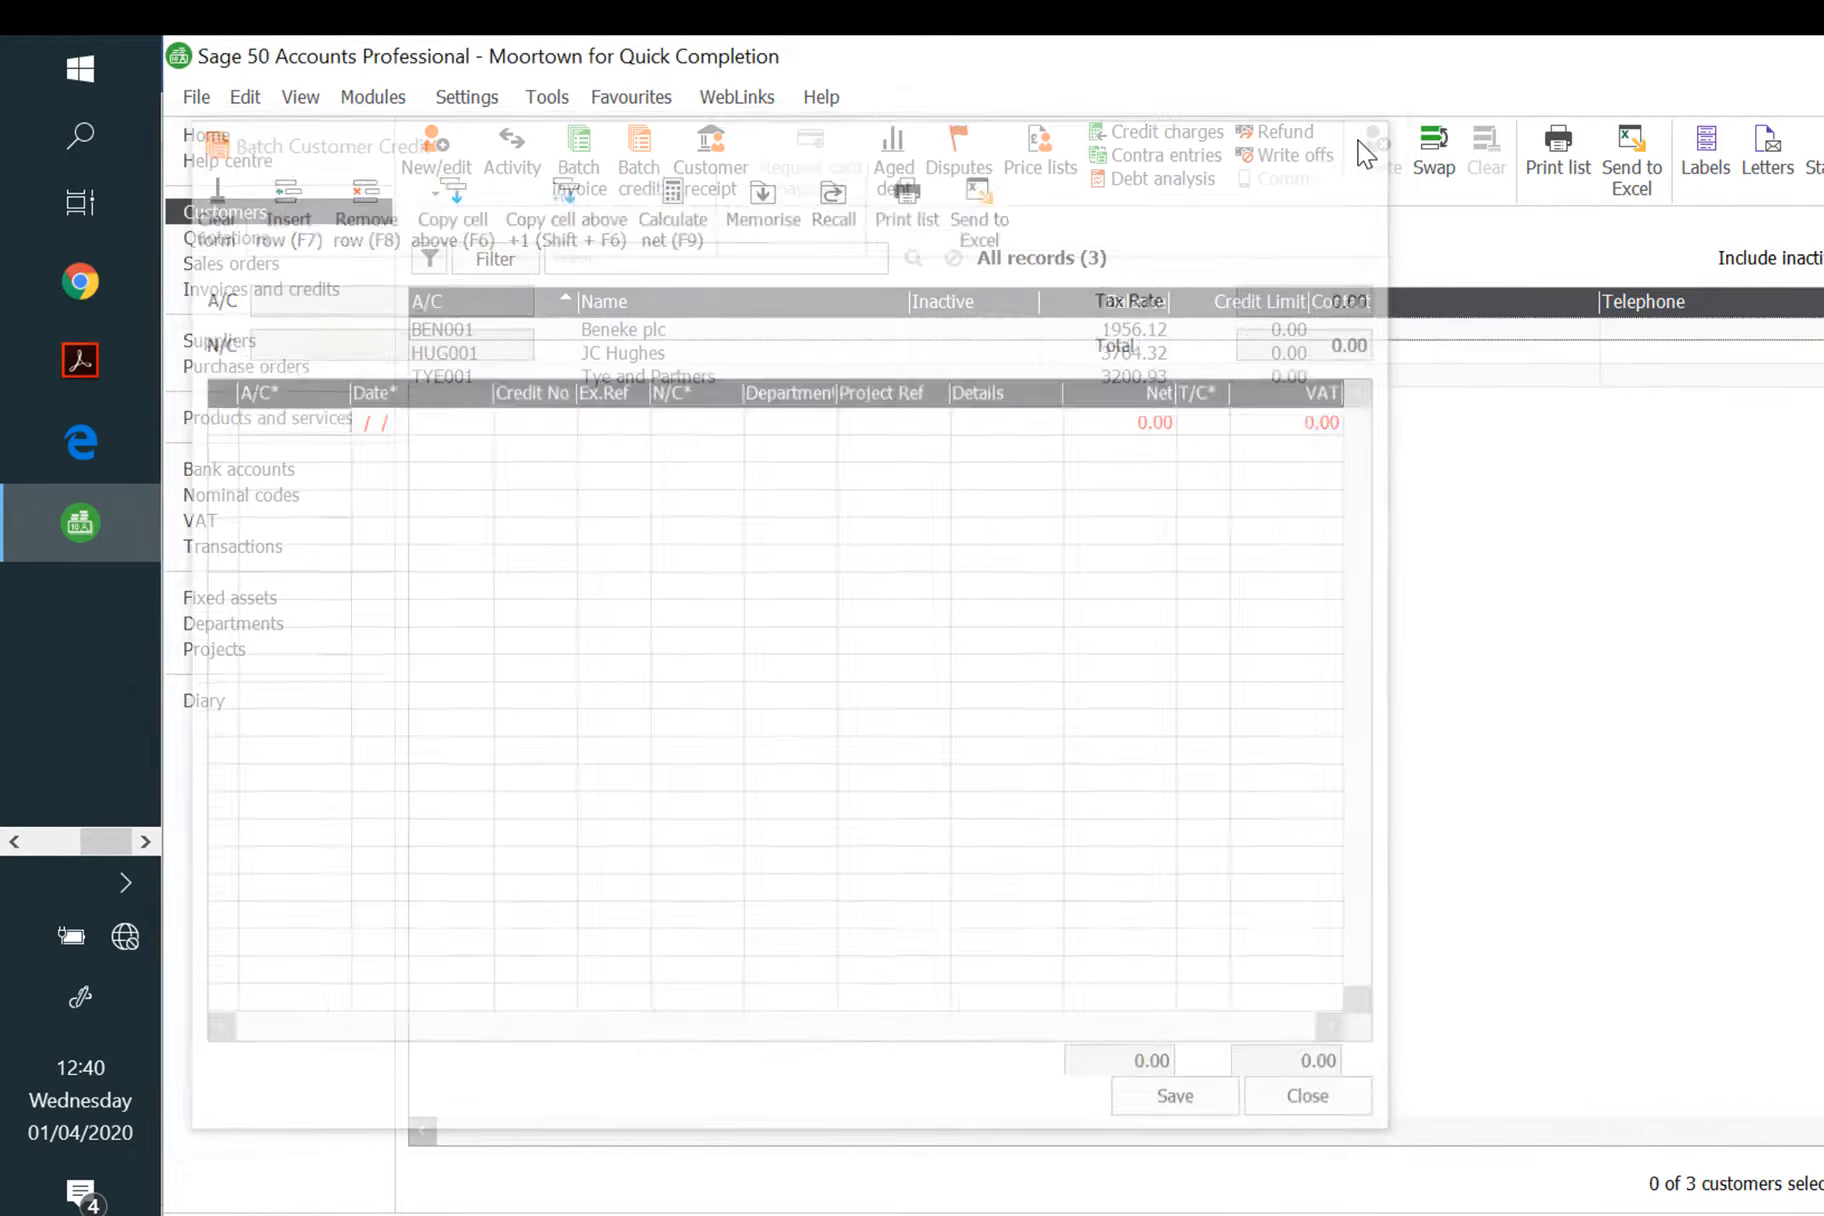
Step: Start a batch supplier invoice for Davies and Dodd dated 10/05/2020
left_click(215, 341)
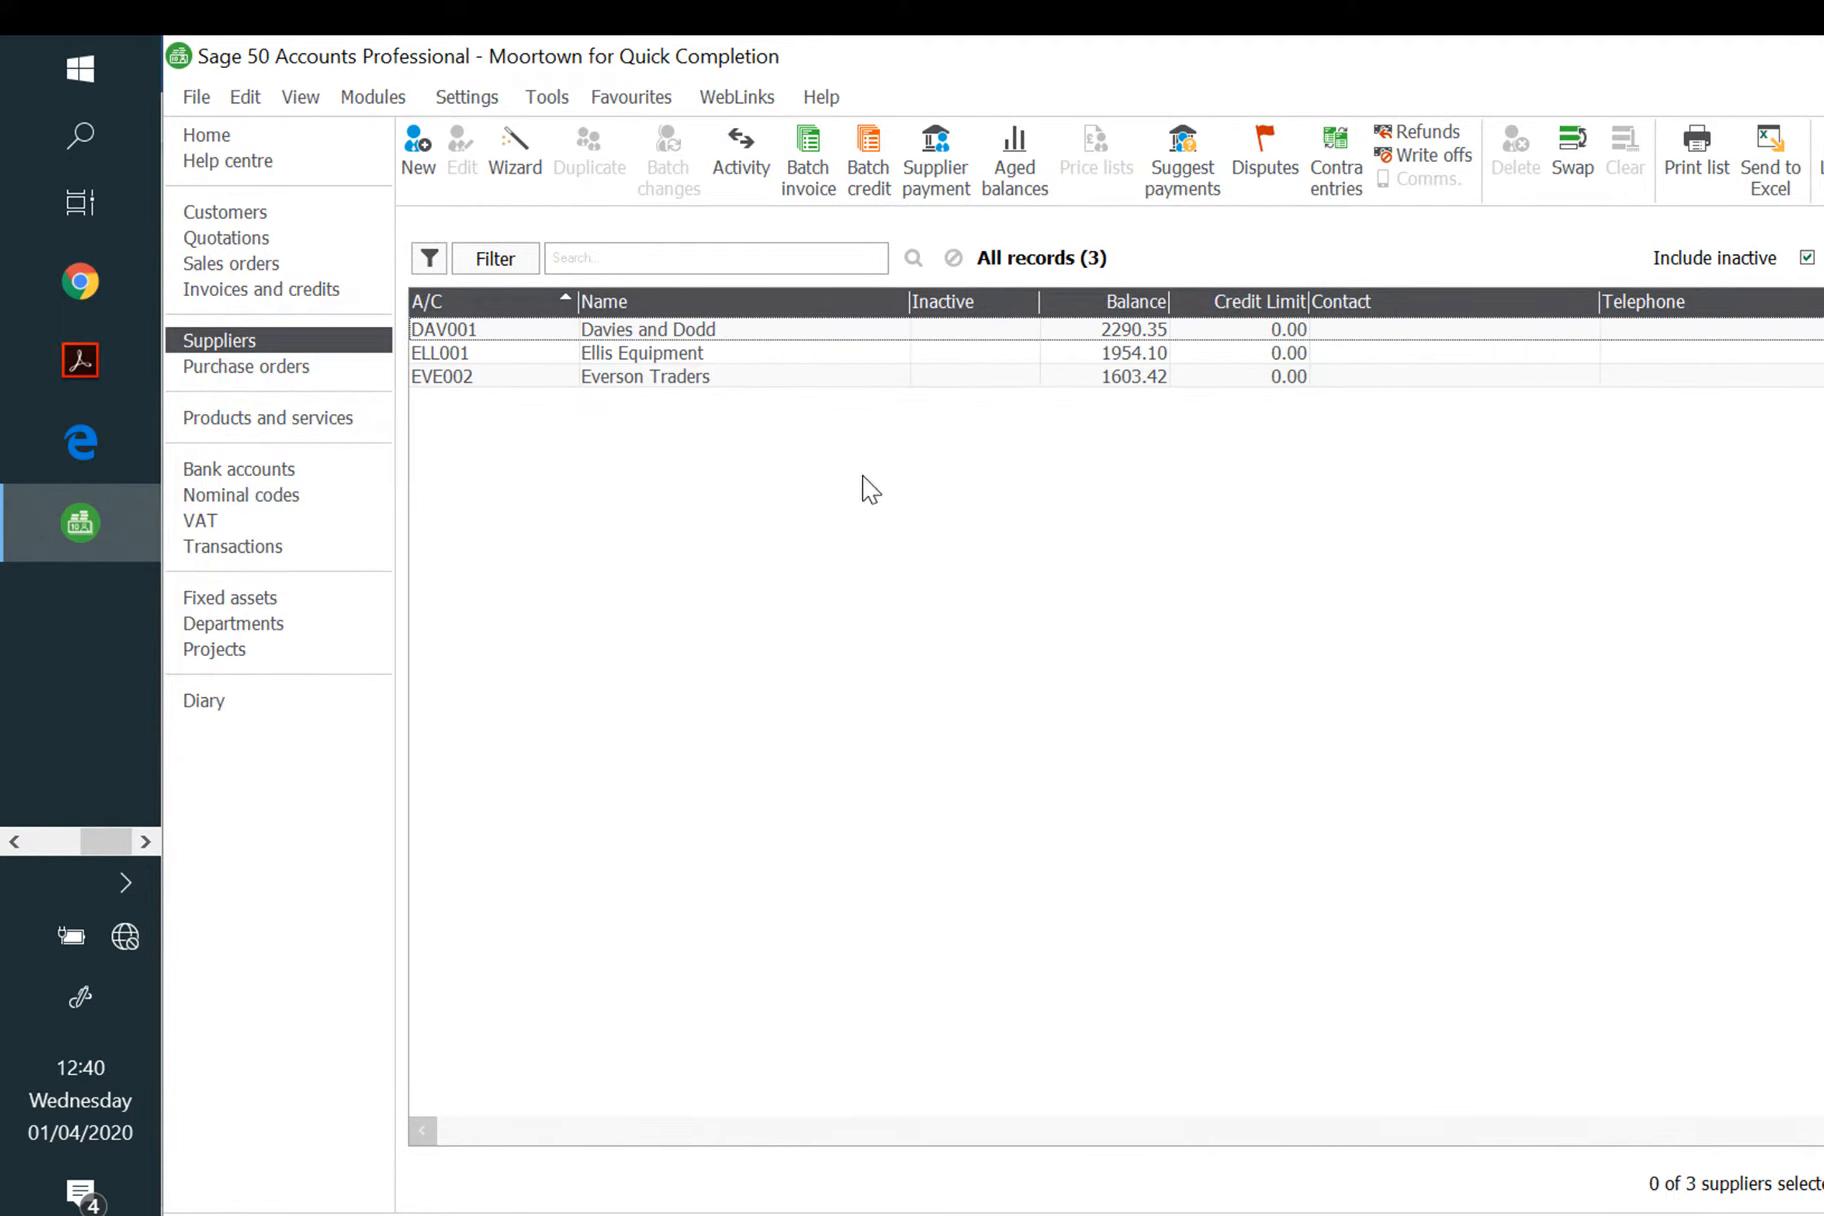
left_click(812, 175)
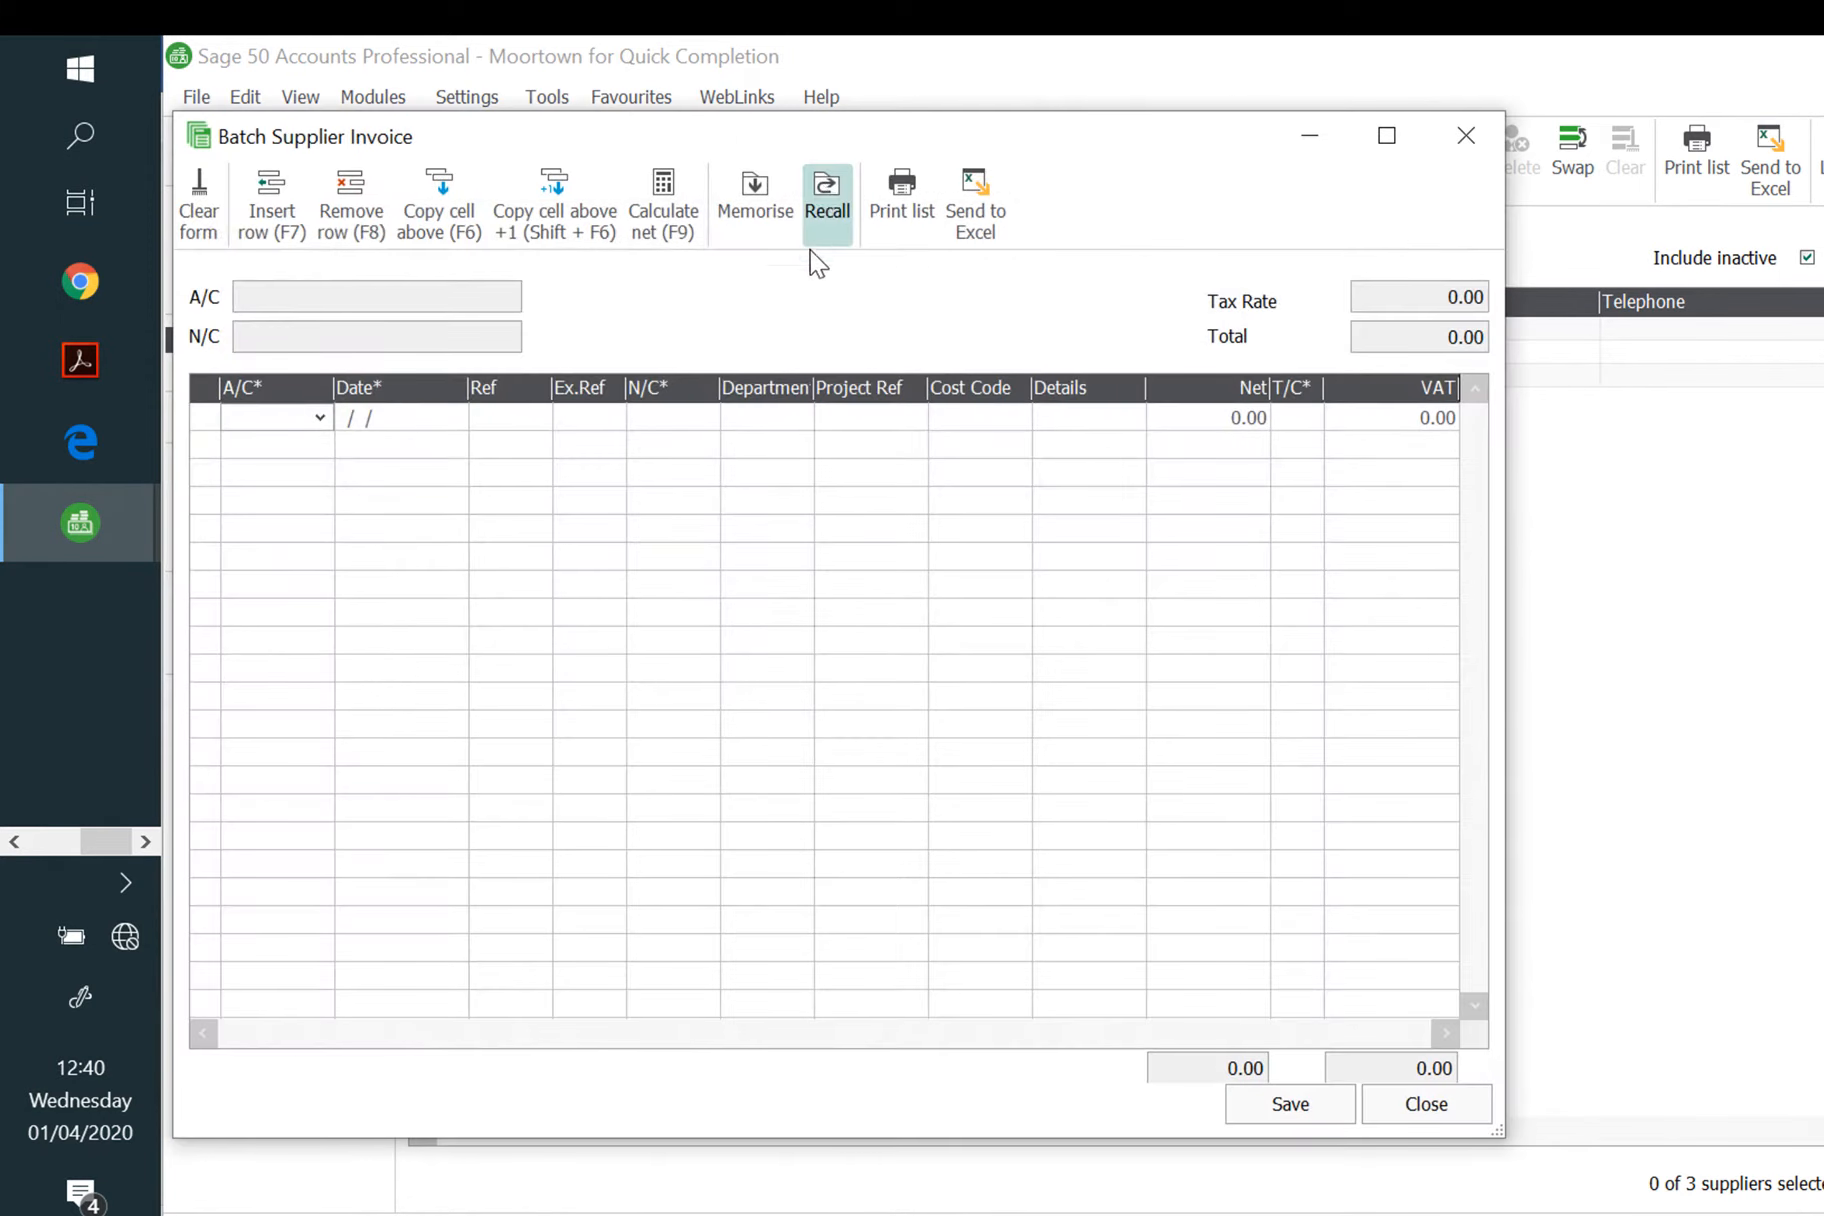
type("d")
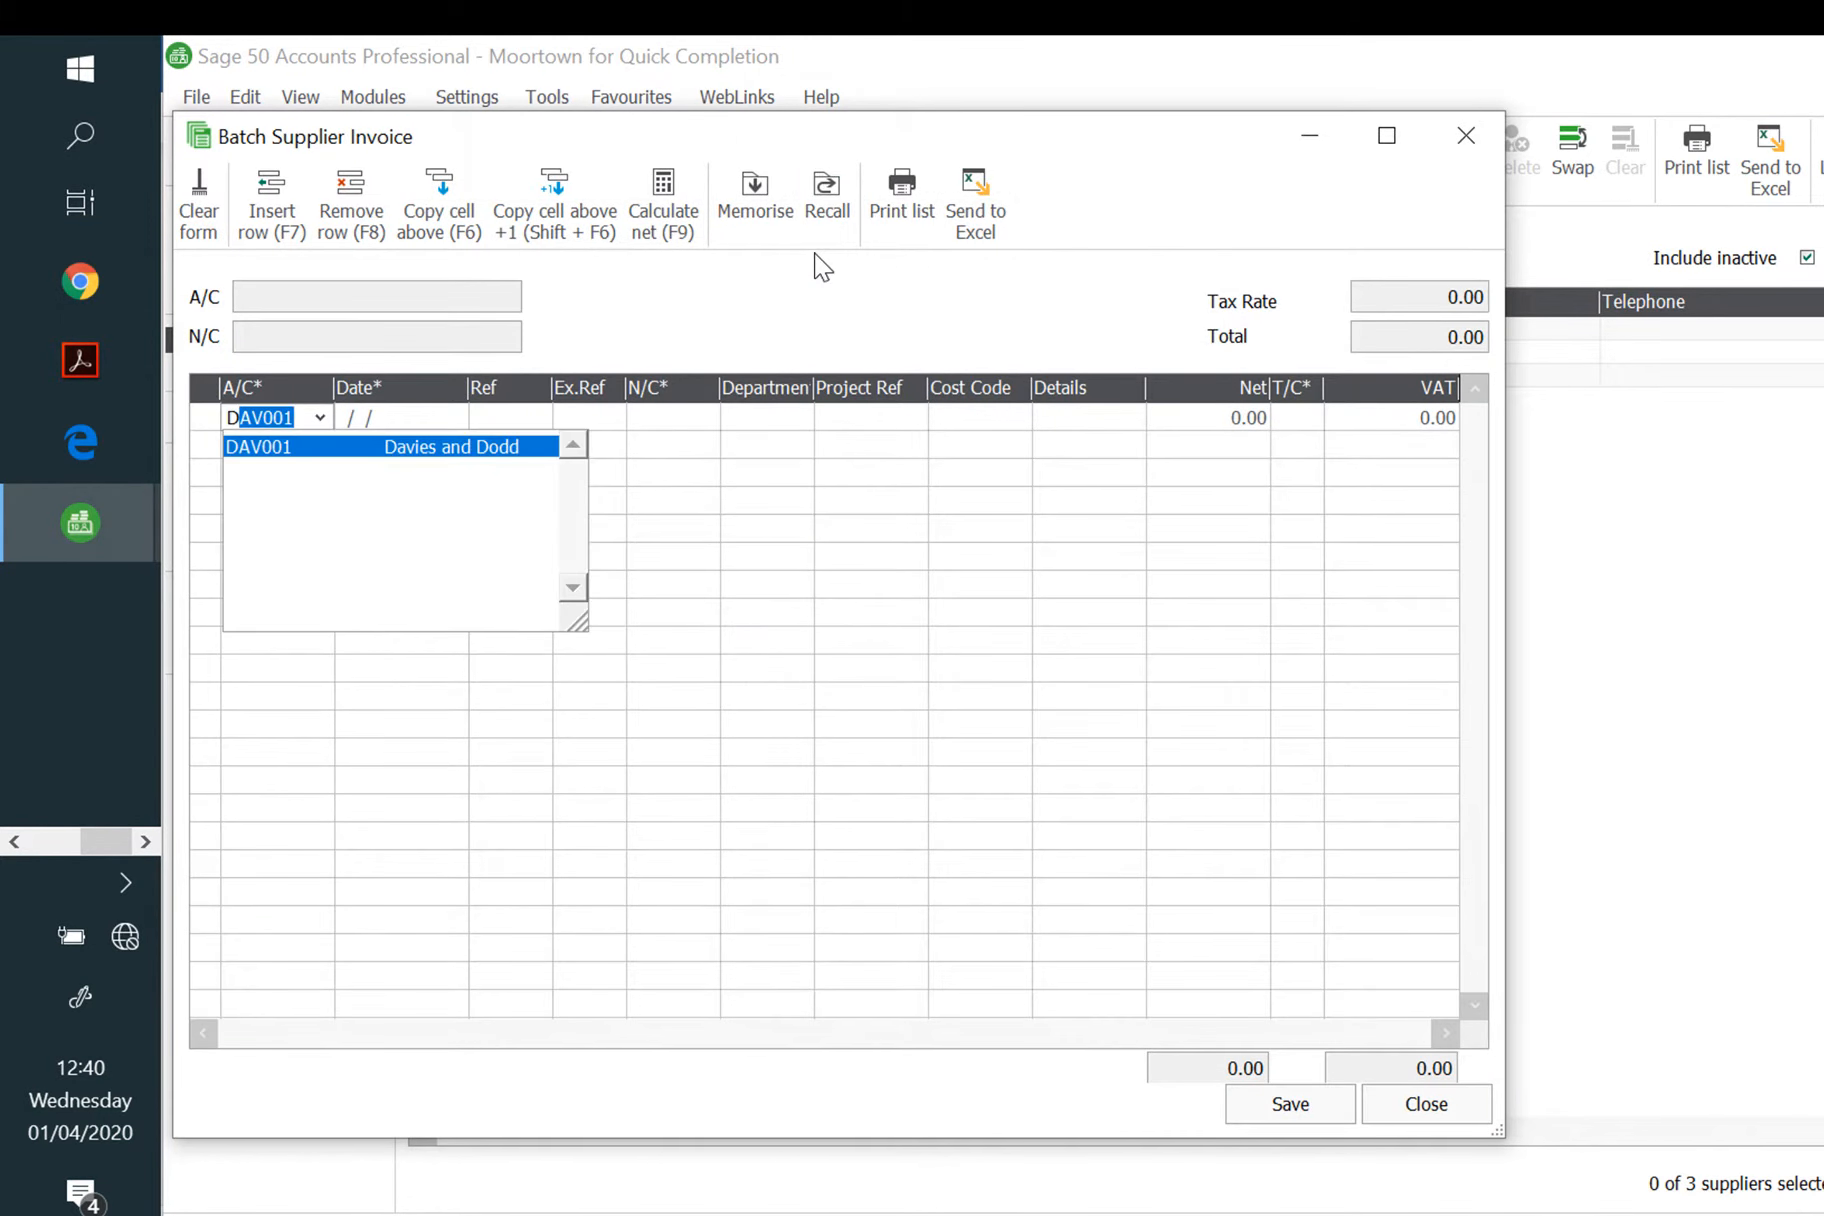
key("Tab")
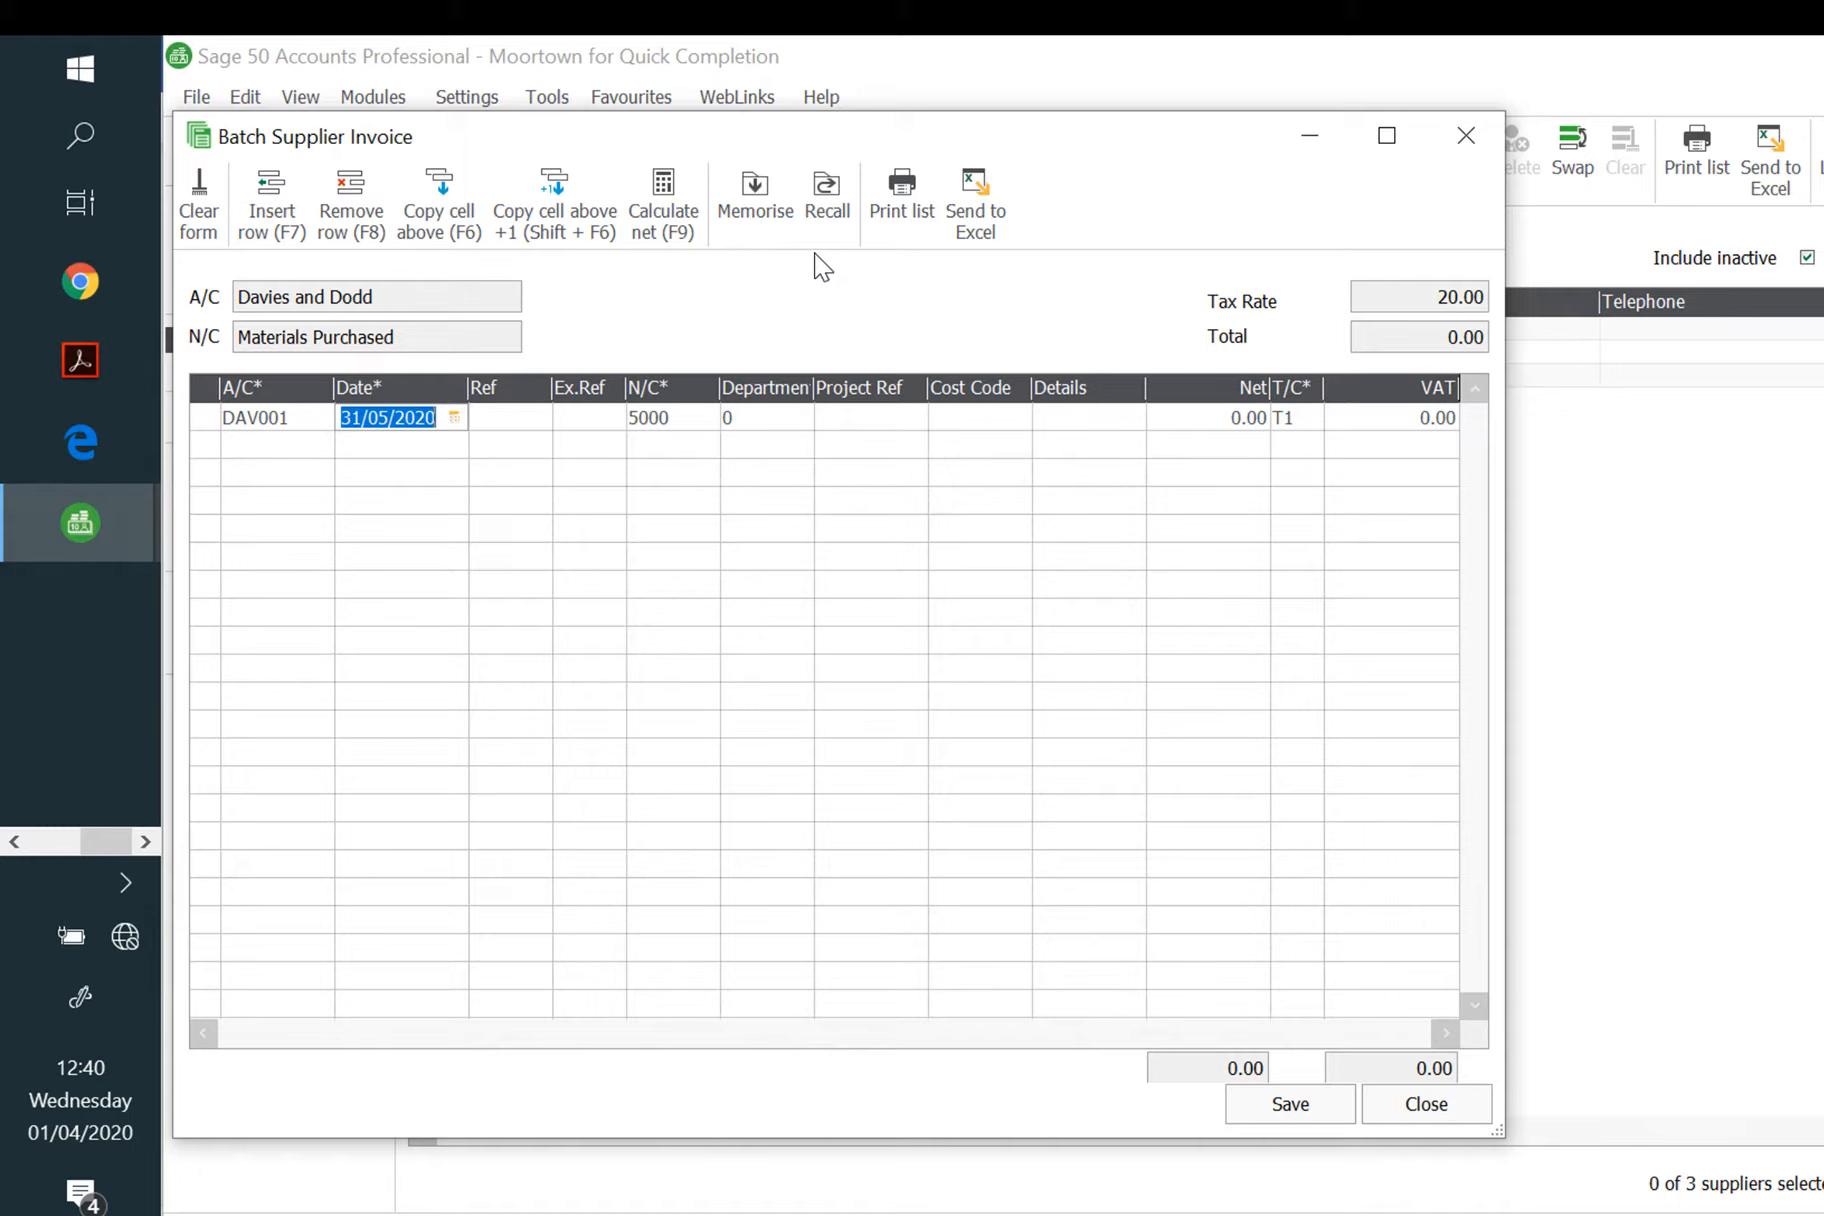
type("10/05/29")
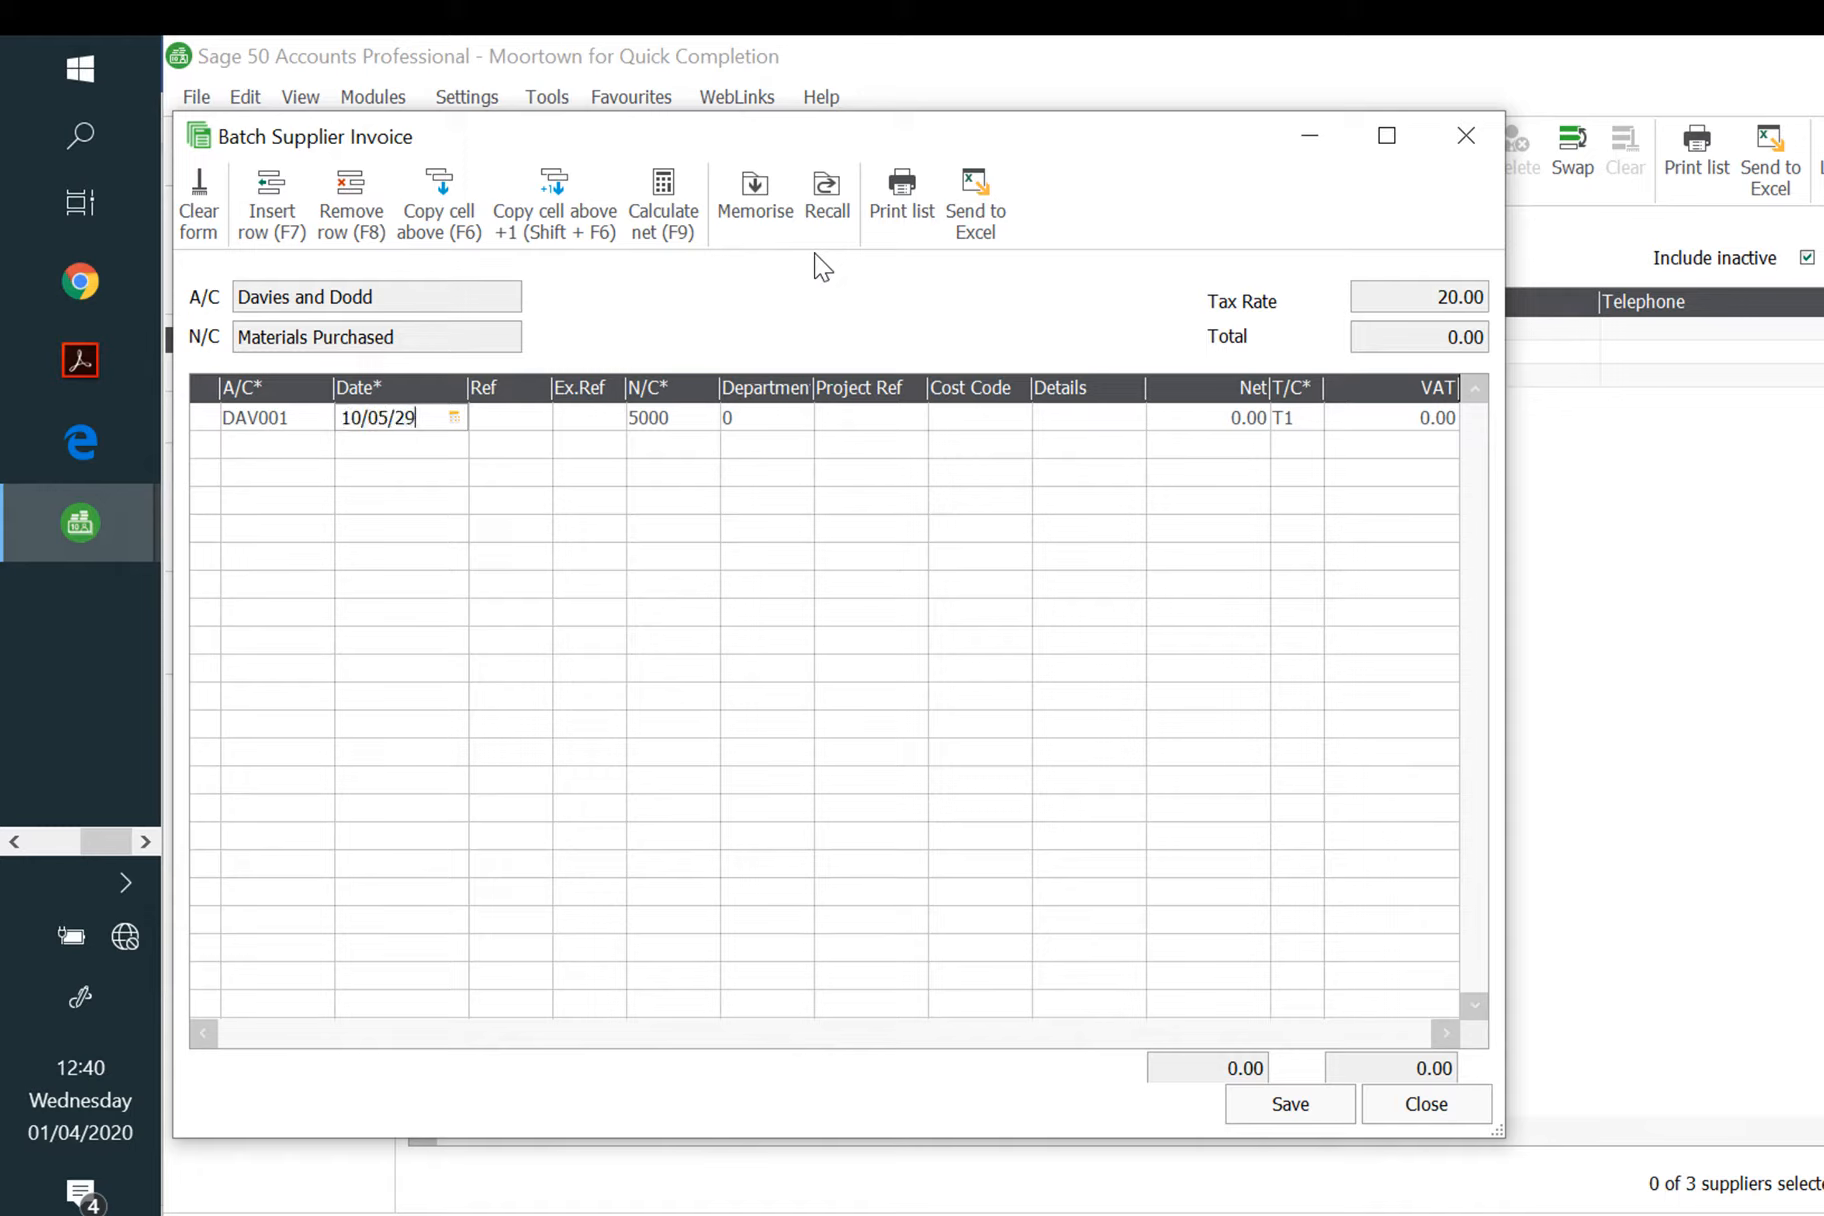
key("BackSpace")
key("BackSpace")
type("2020")
key("Tab")
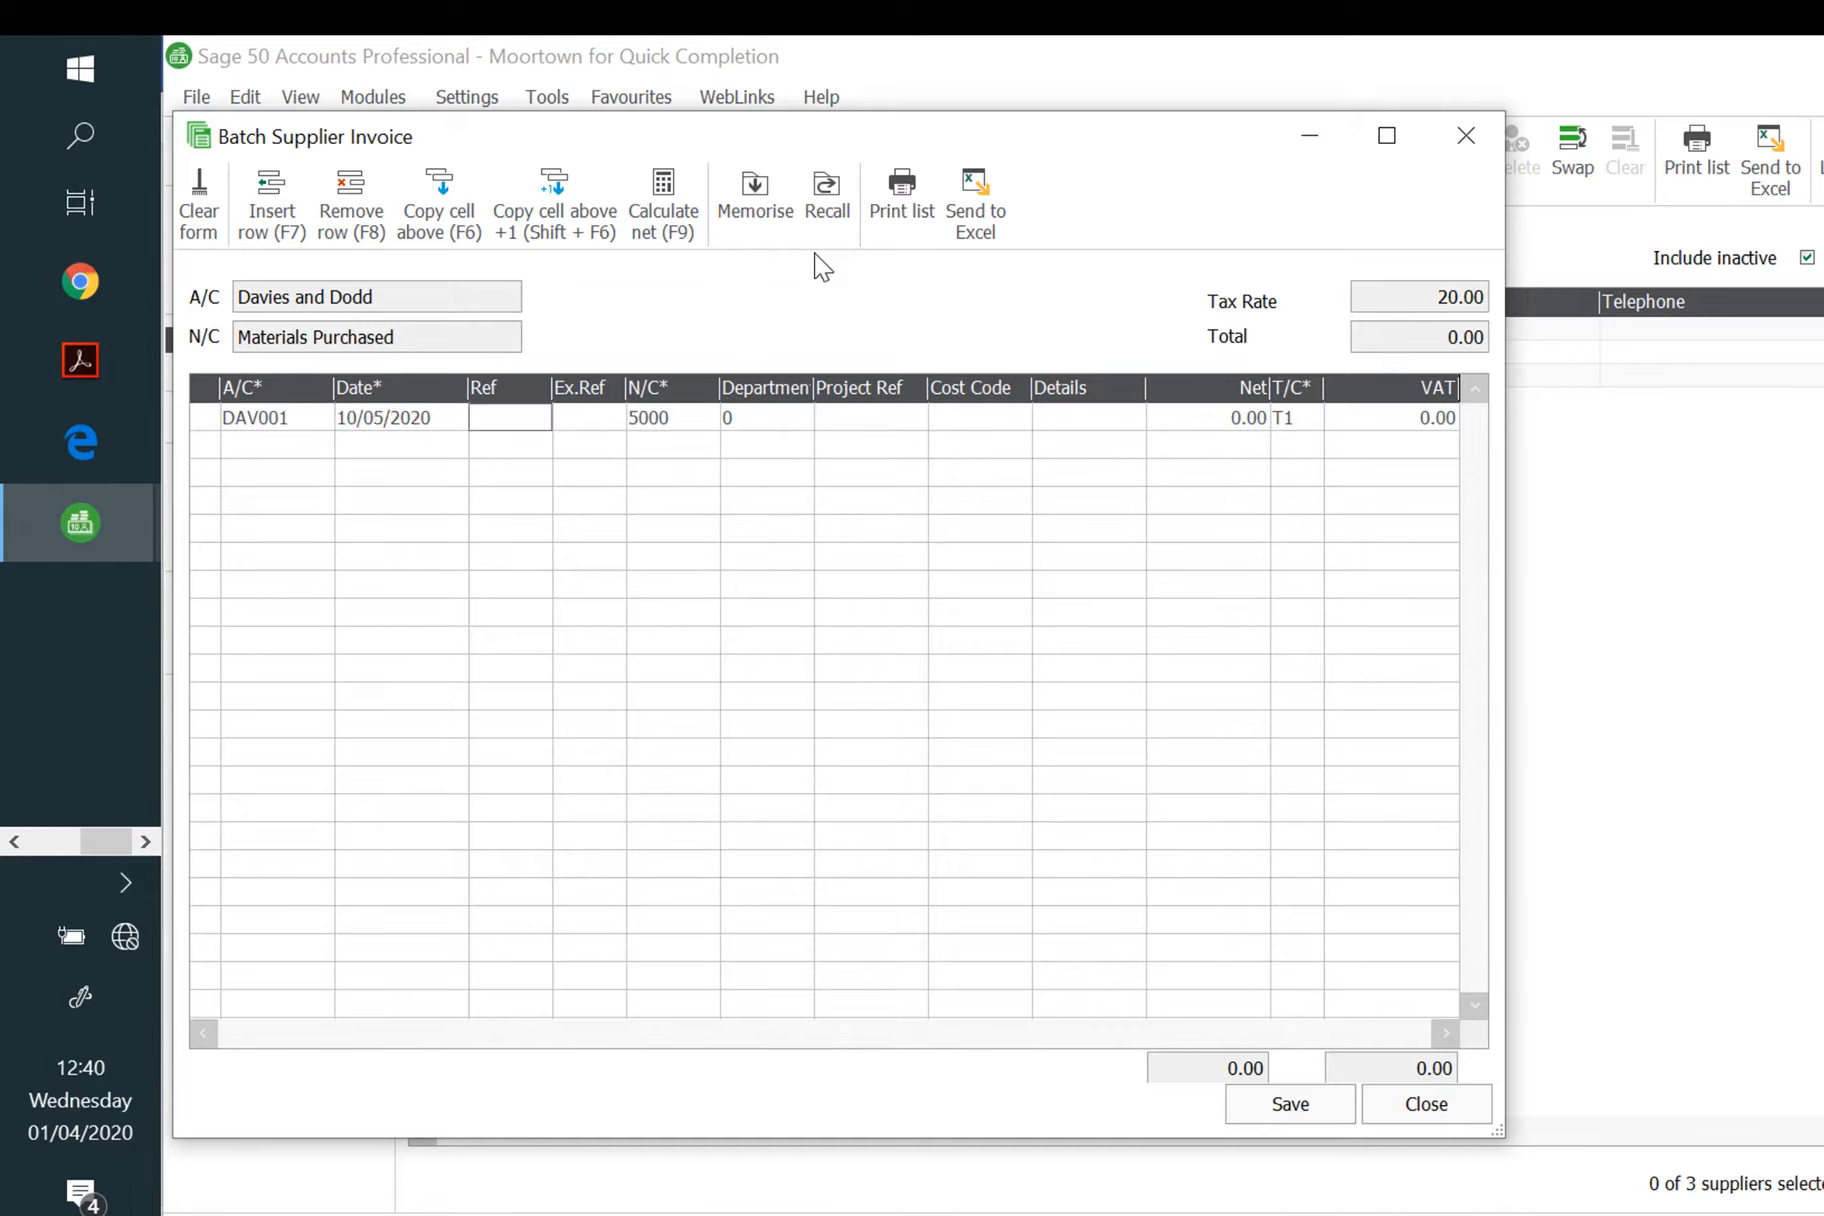
Step: Enter reference 1916 with 1584.20 net, save the invoice, and close the batch
type("1916")
key("Tab")
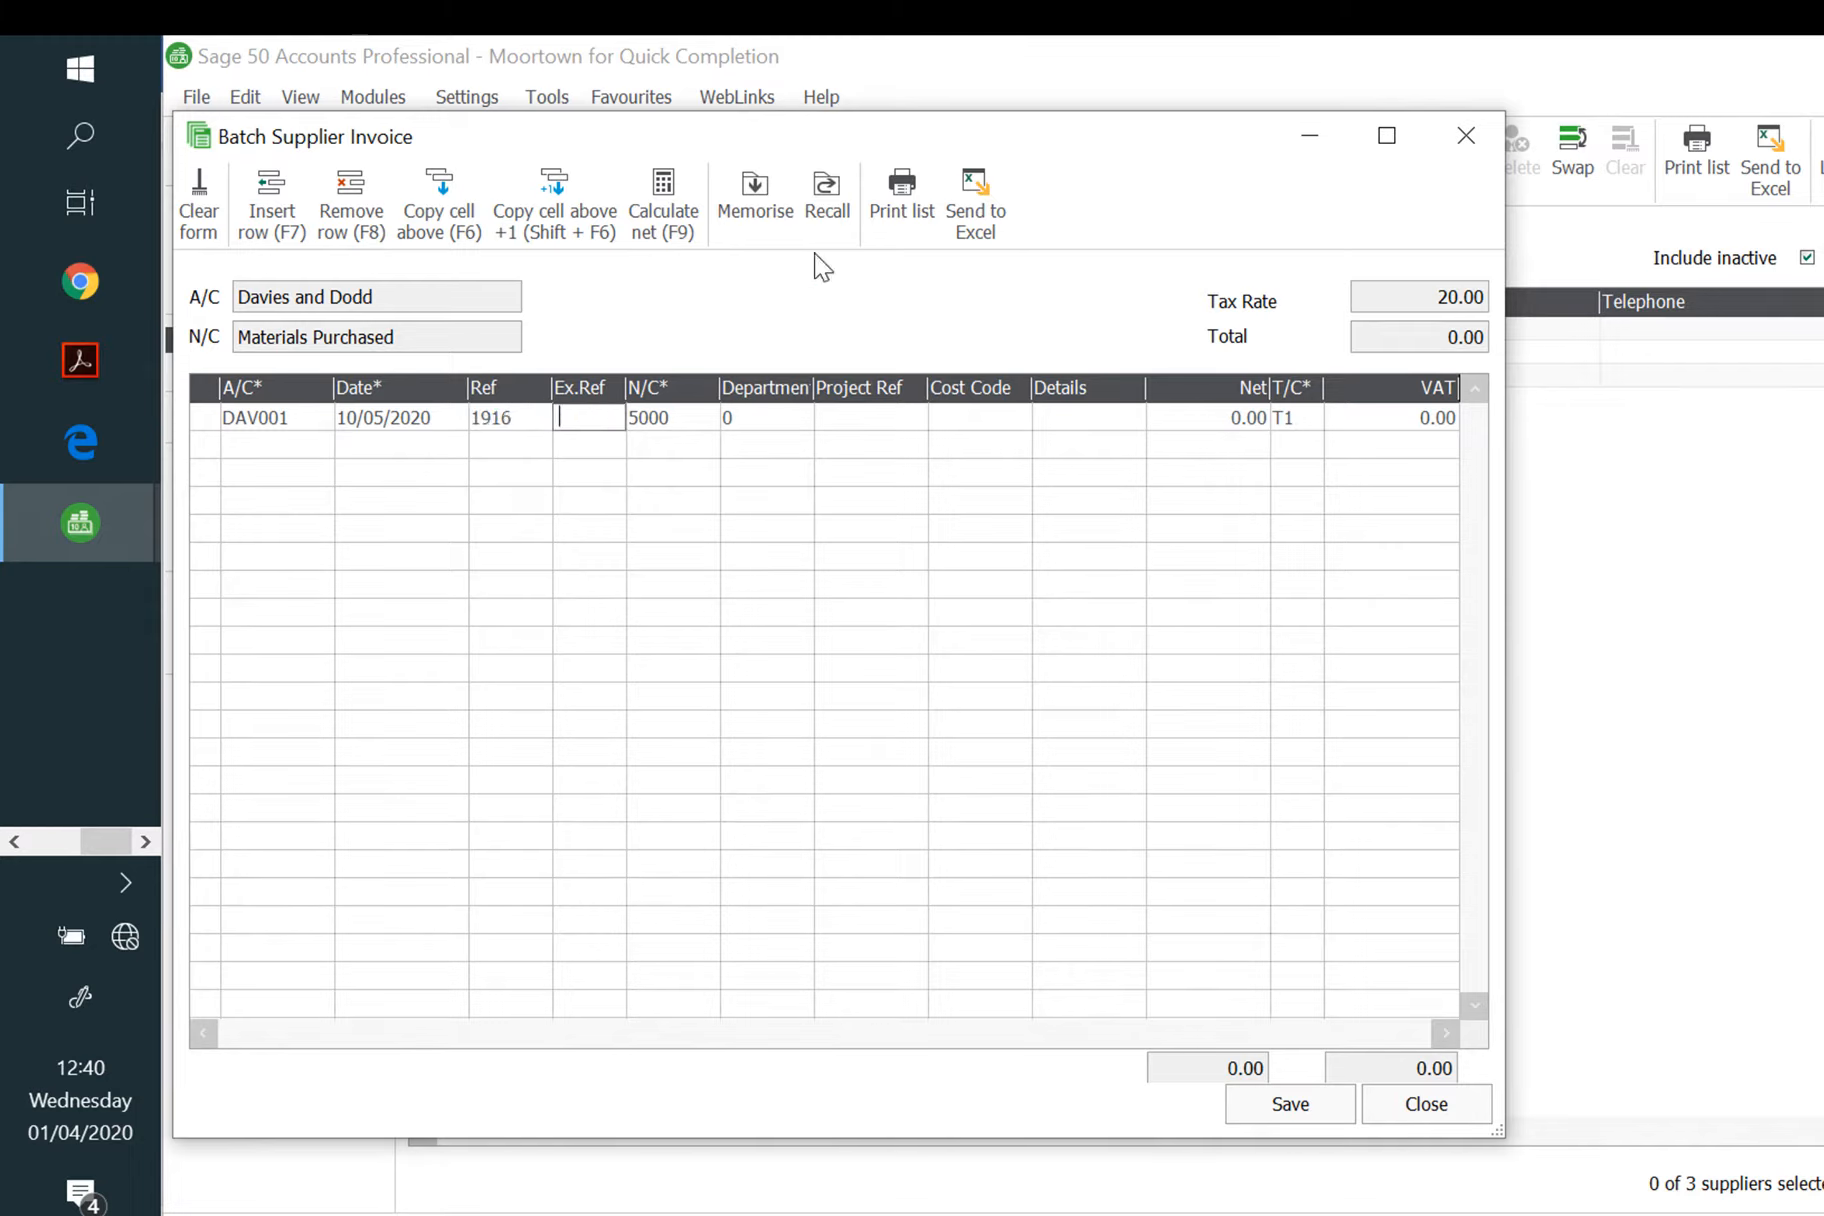
key("Tab")
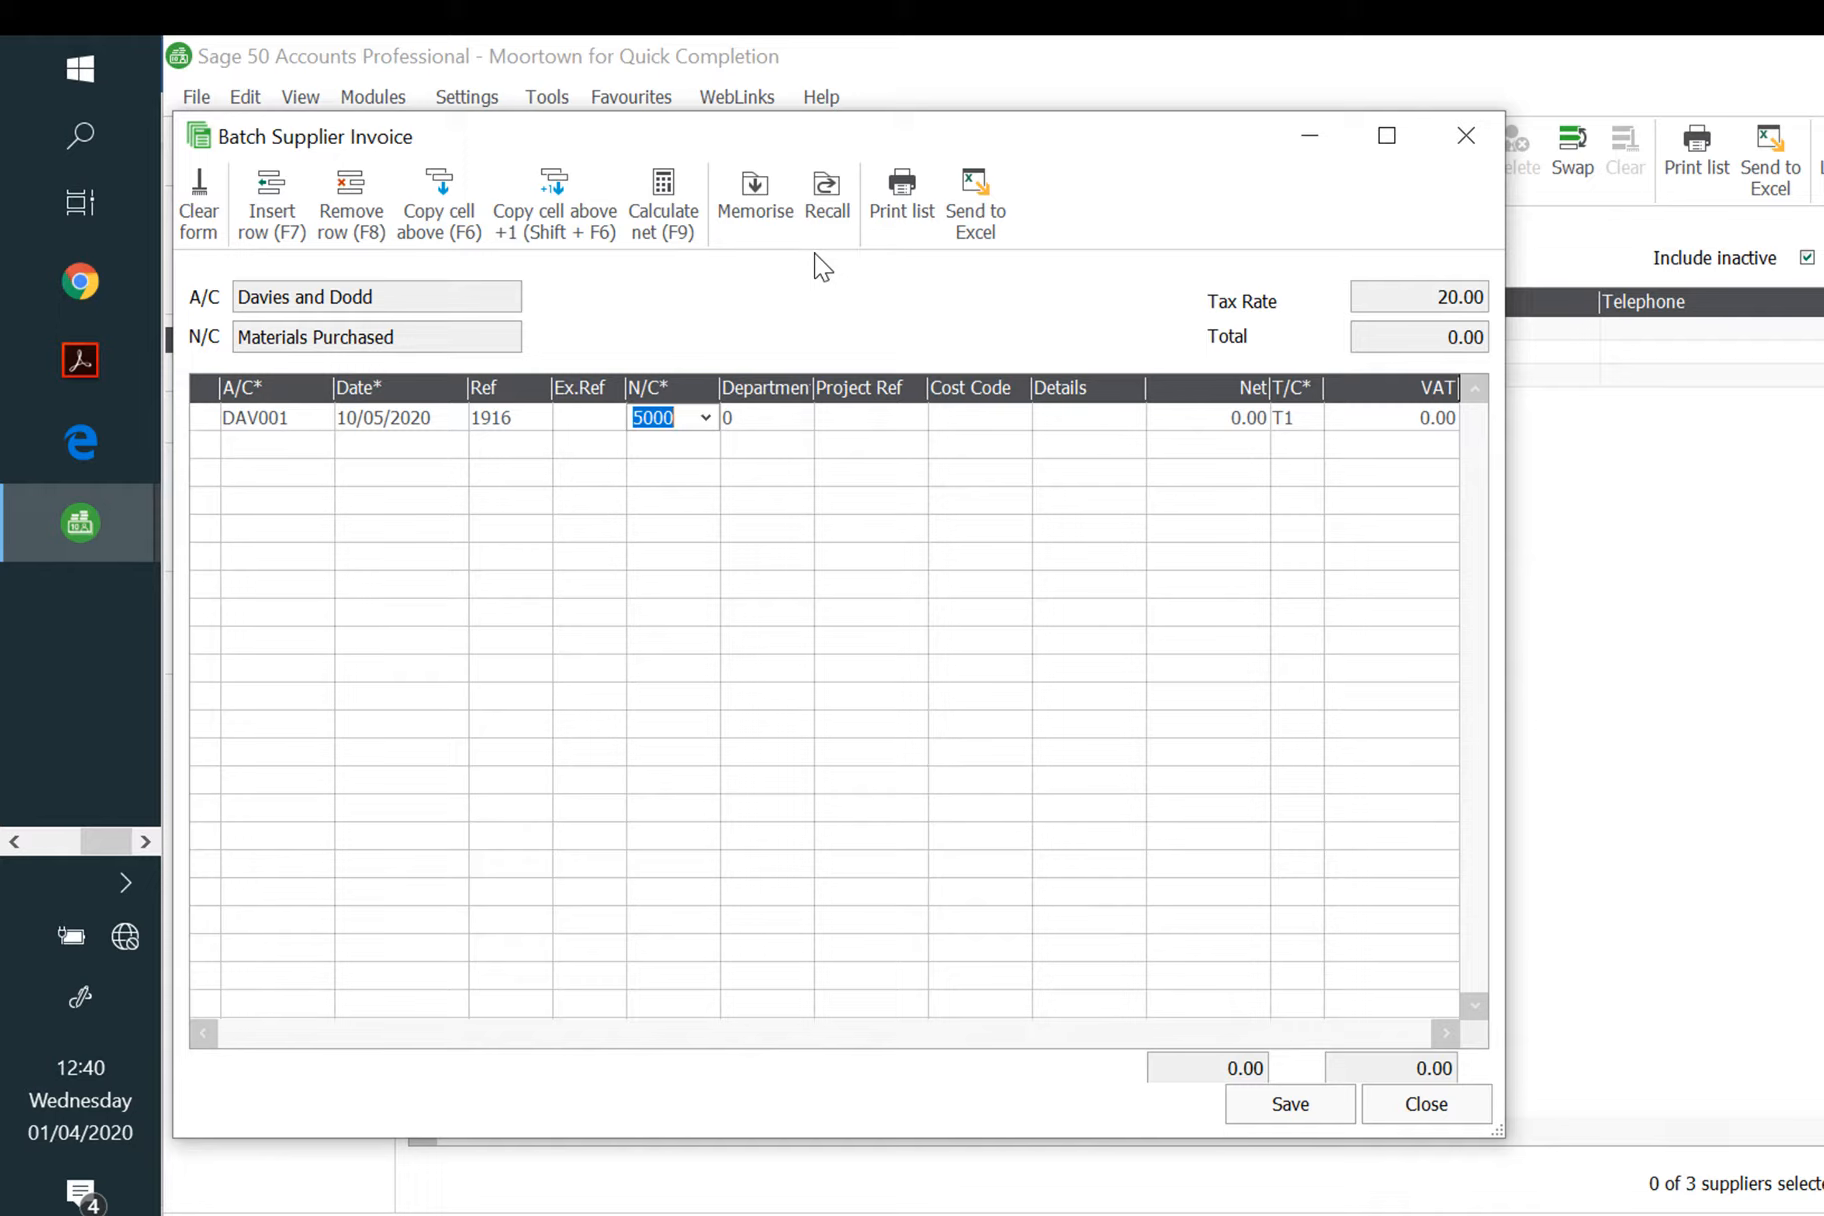
key("Tab")
key("Tab")
key("Tab")
key("Tab")
key("Tab")
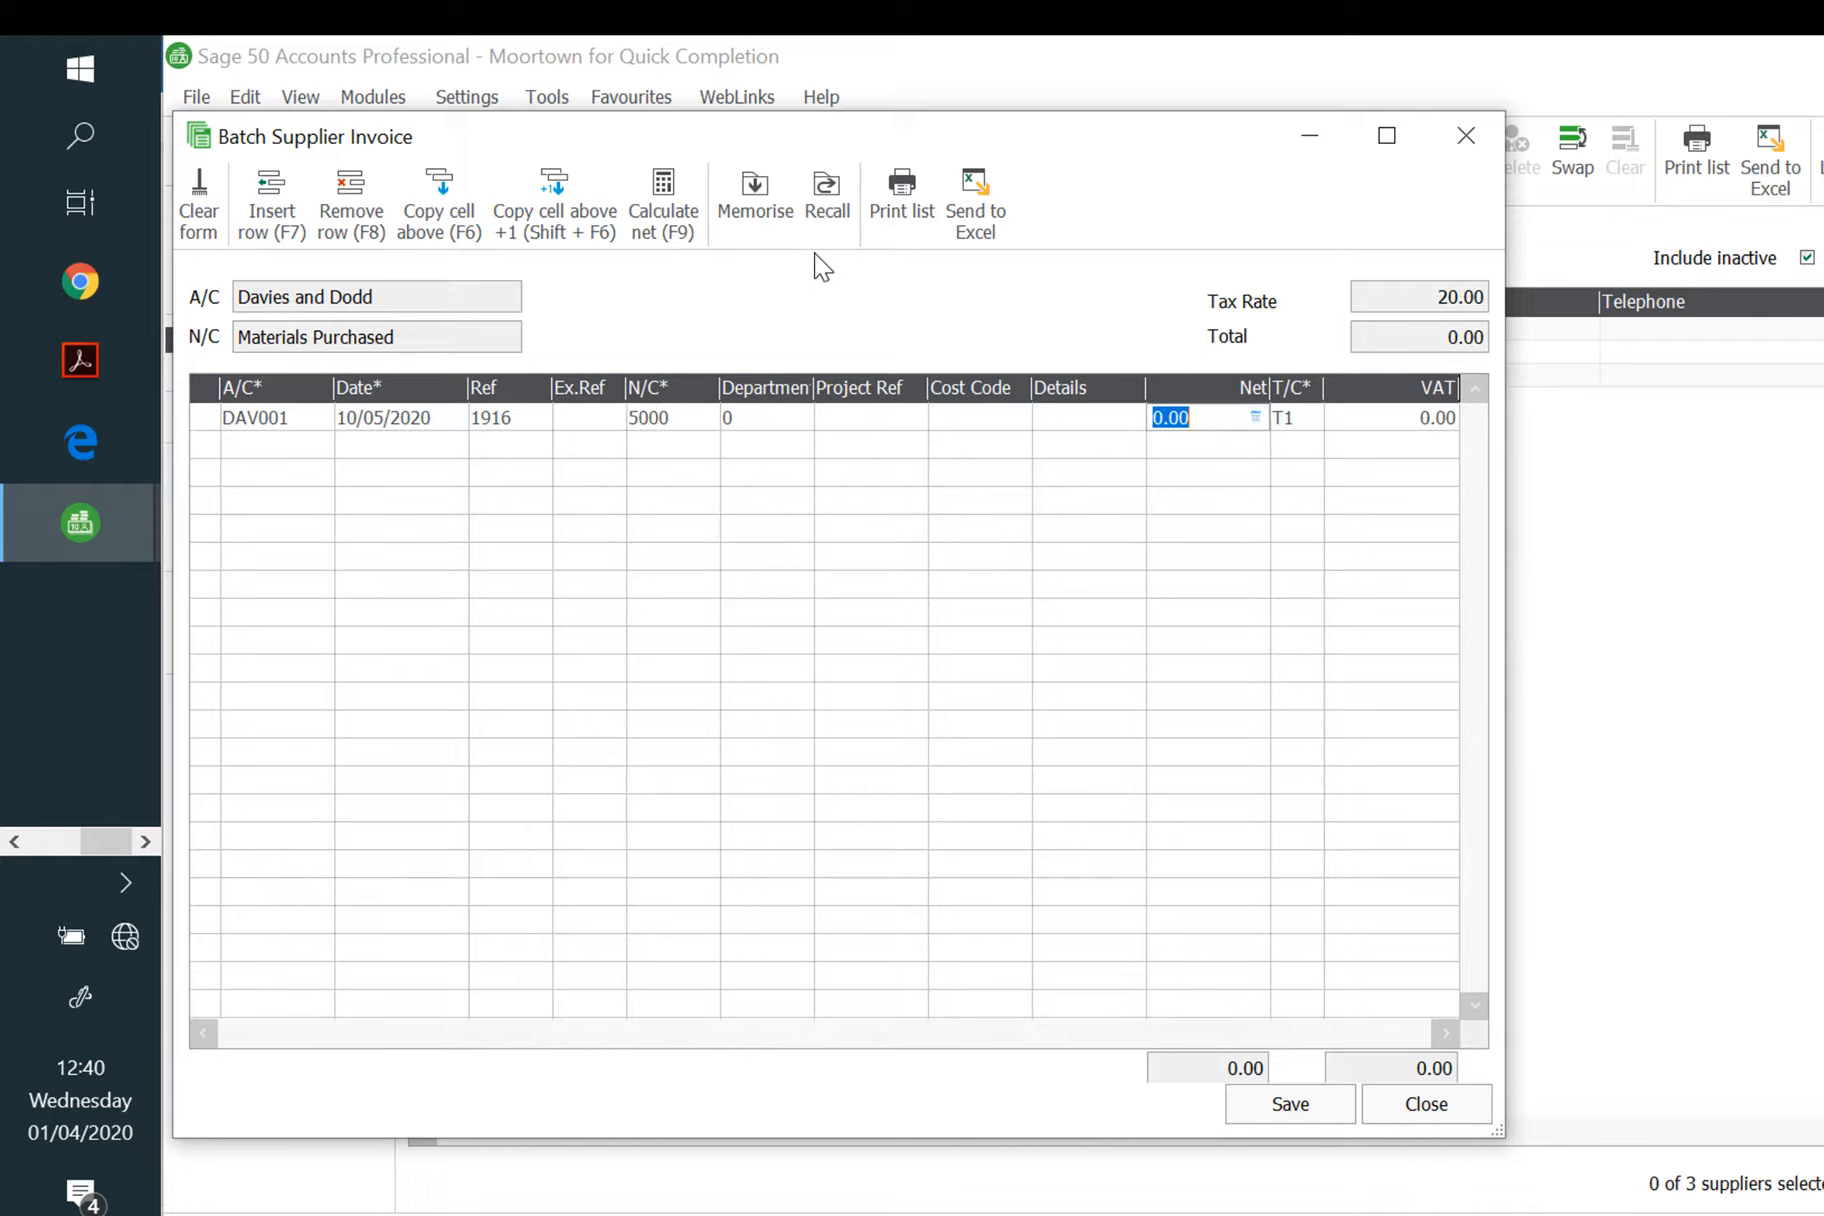
type("1584.20")
key("Tab")
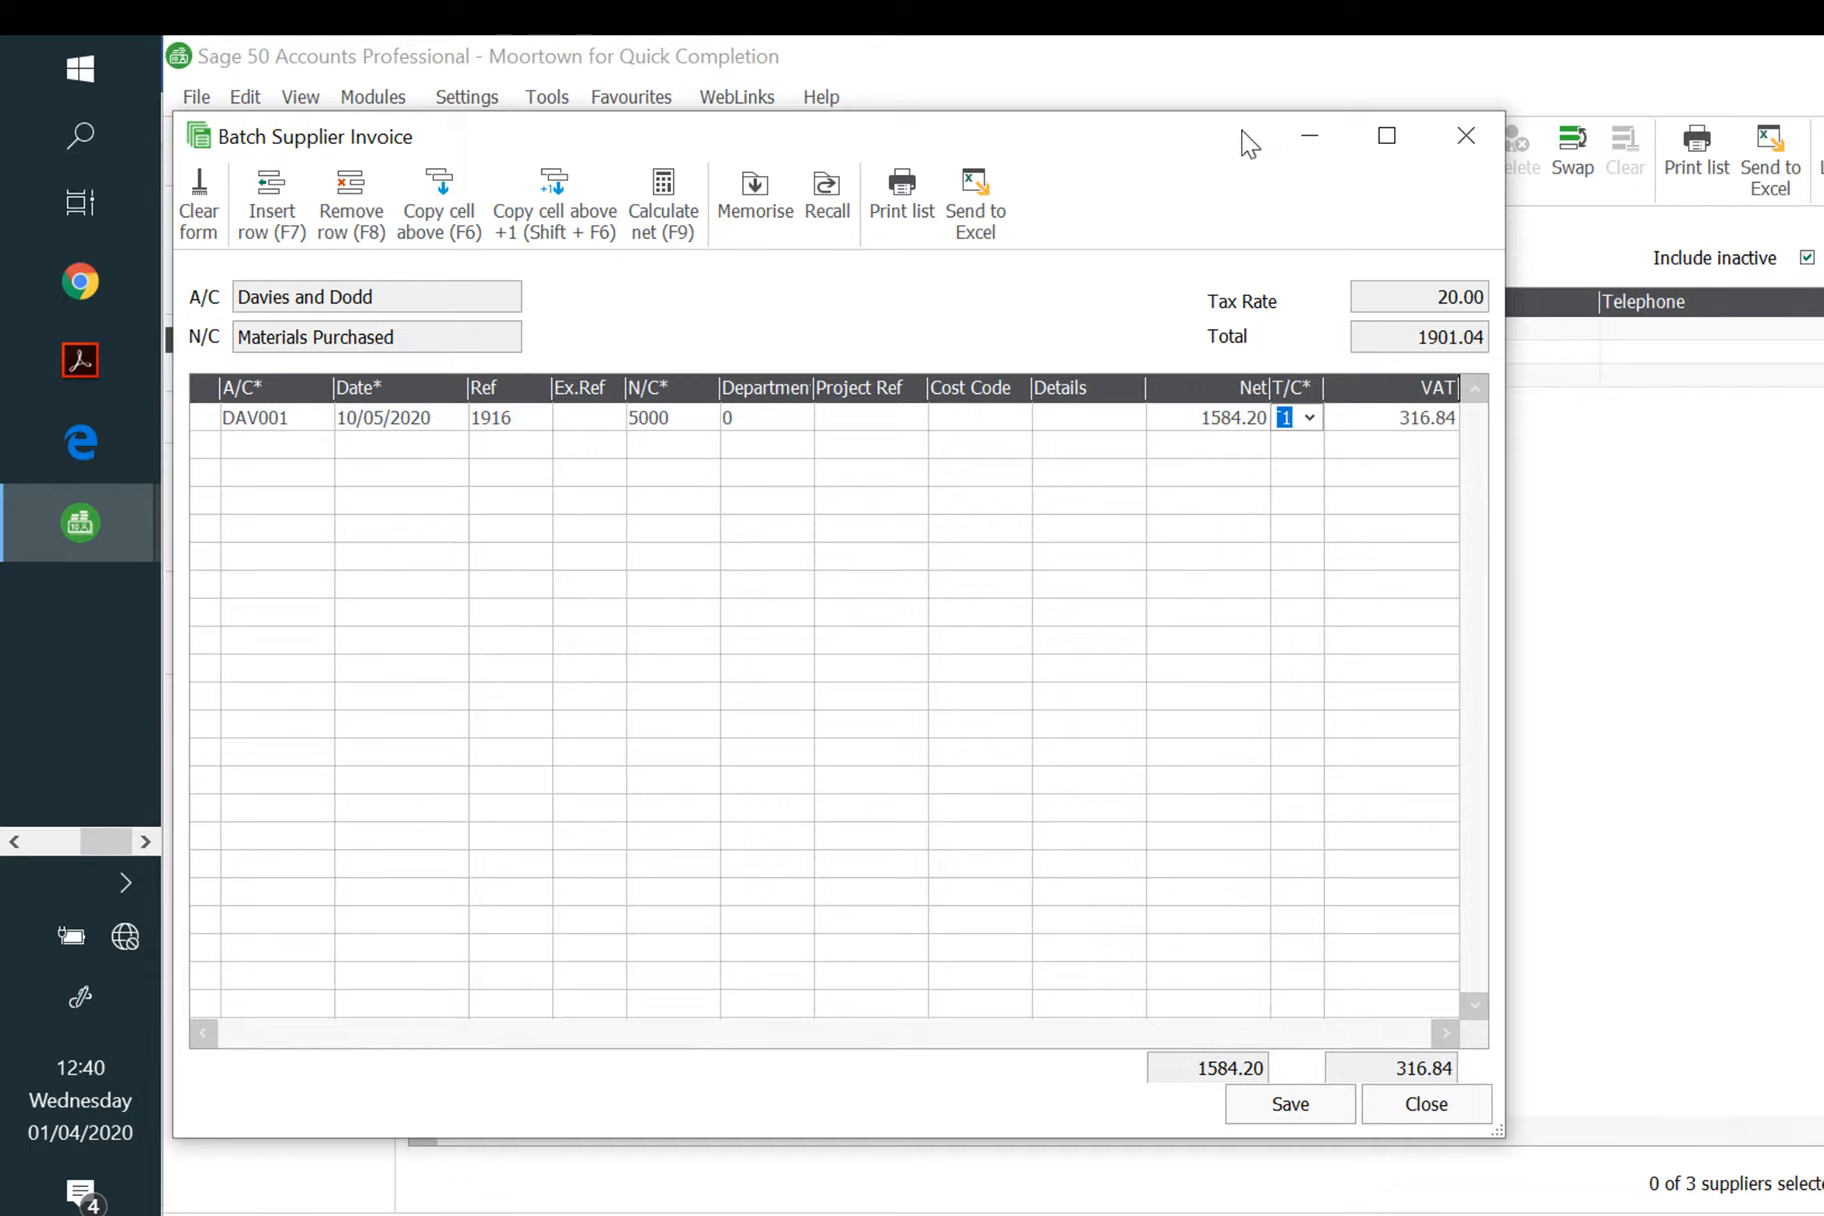
left_click(1305, 1102)
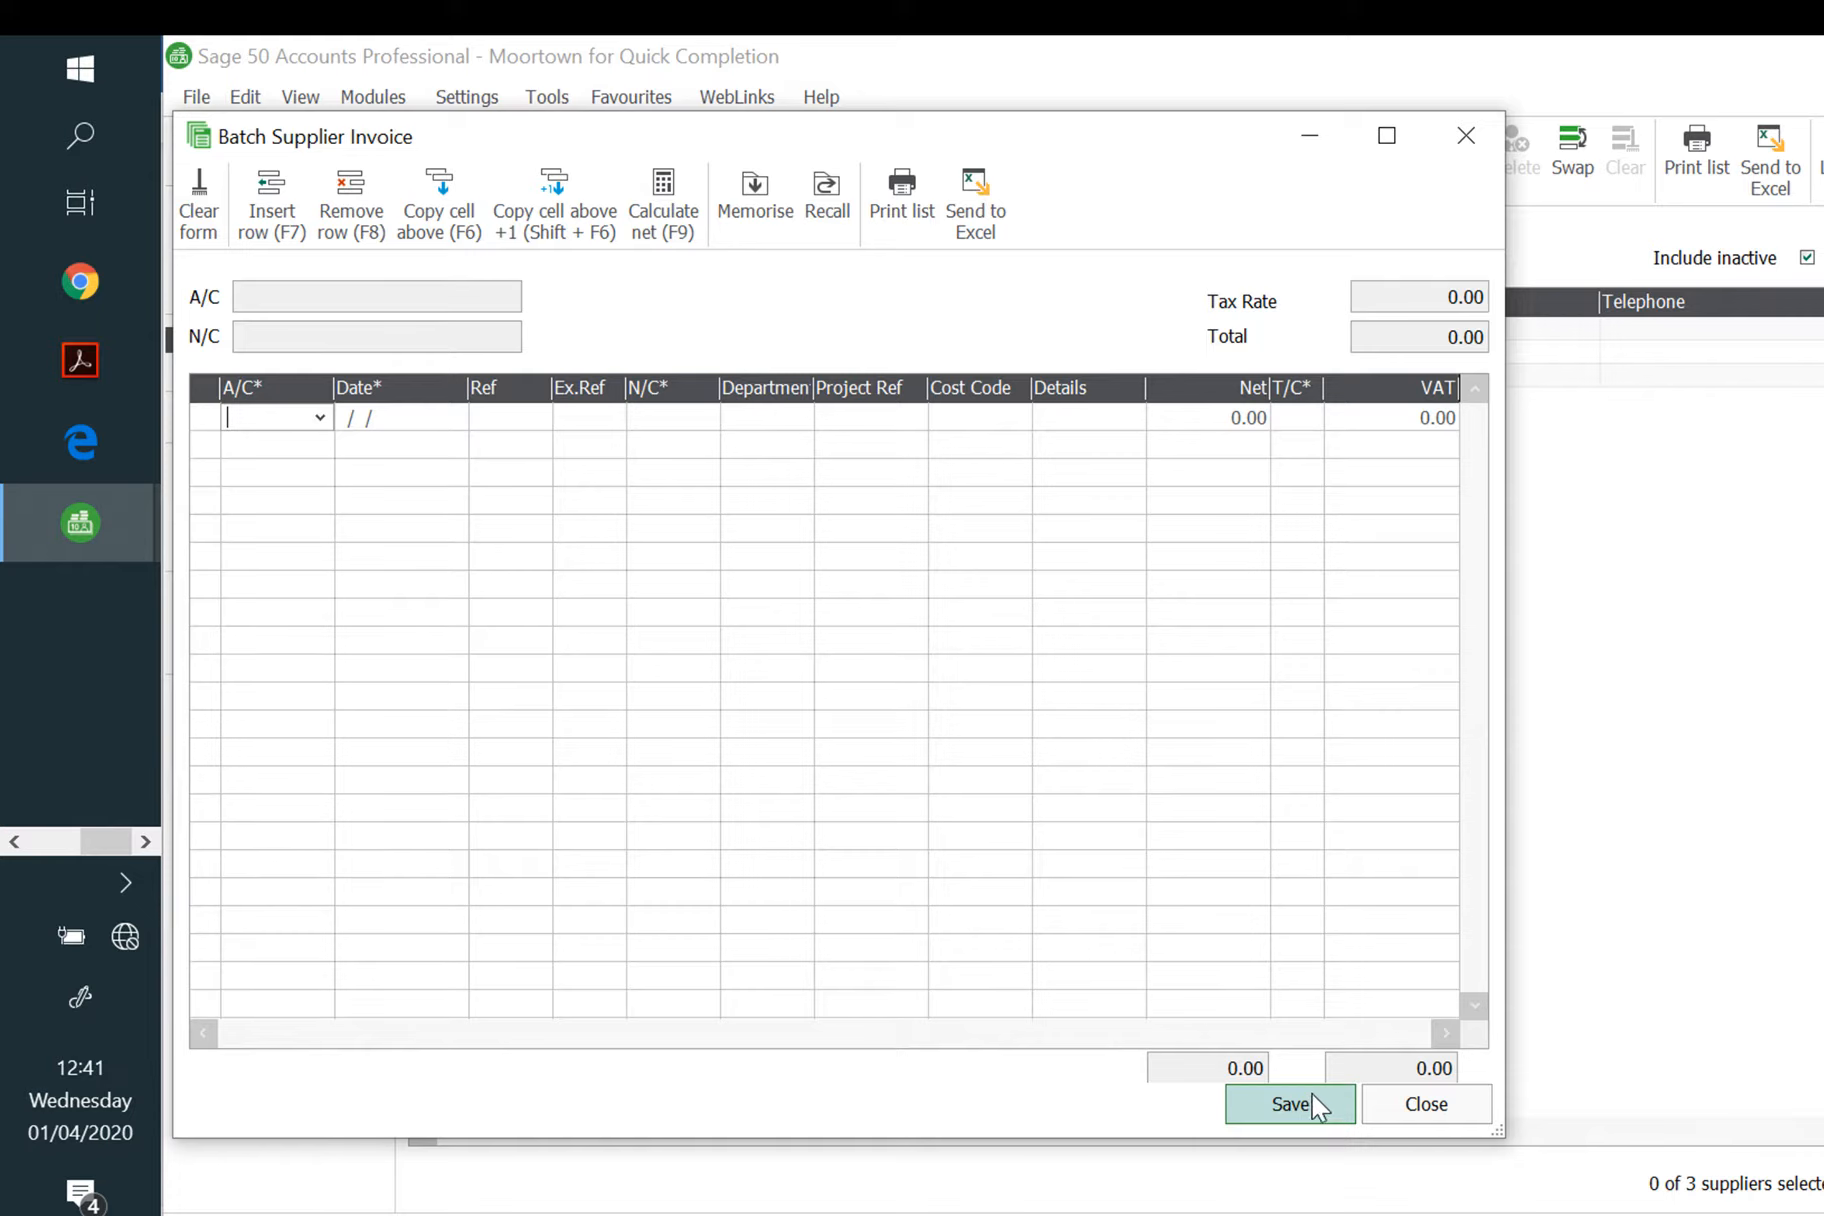
left_click(1466, 137)
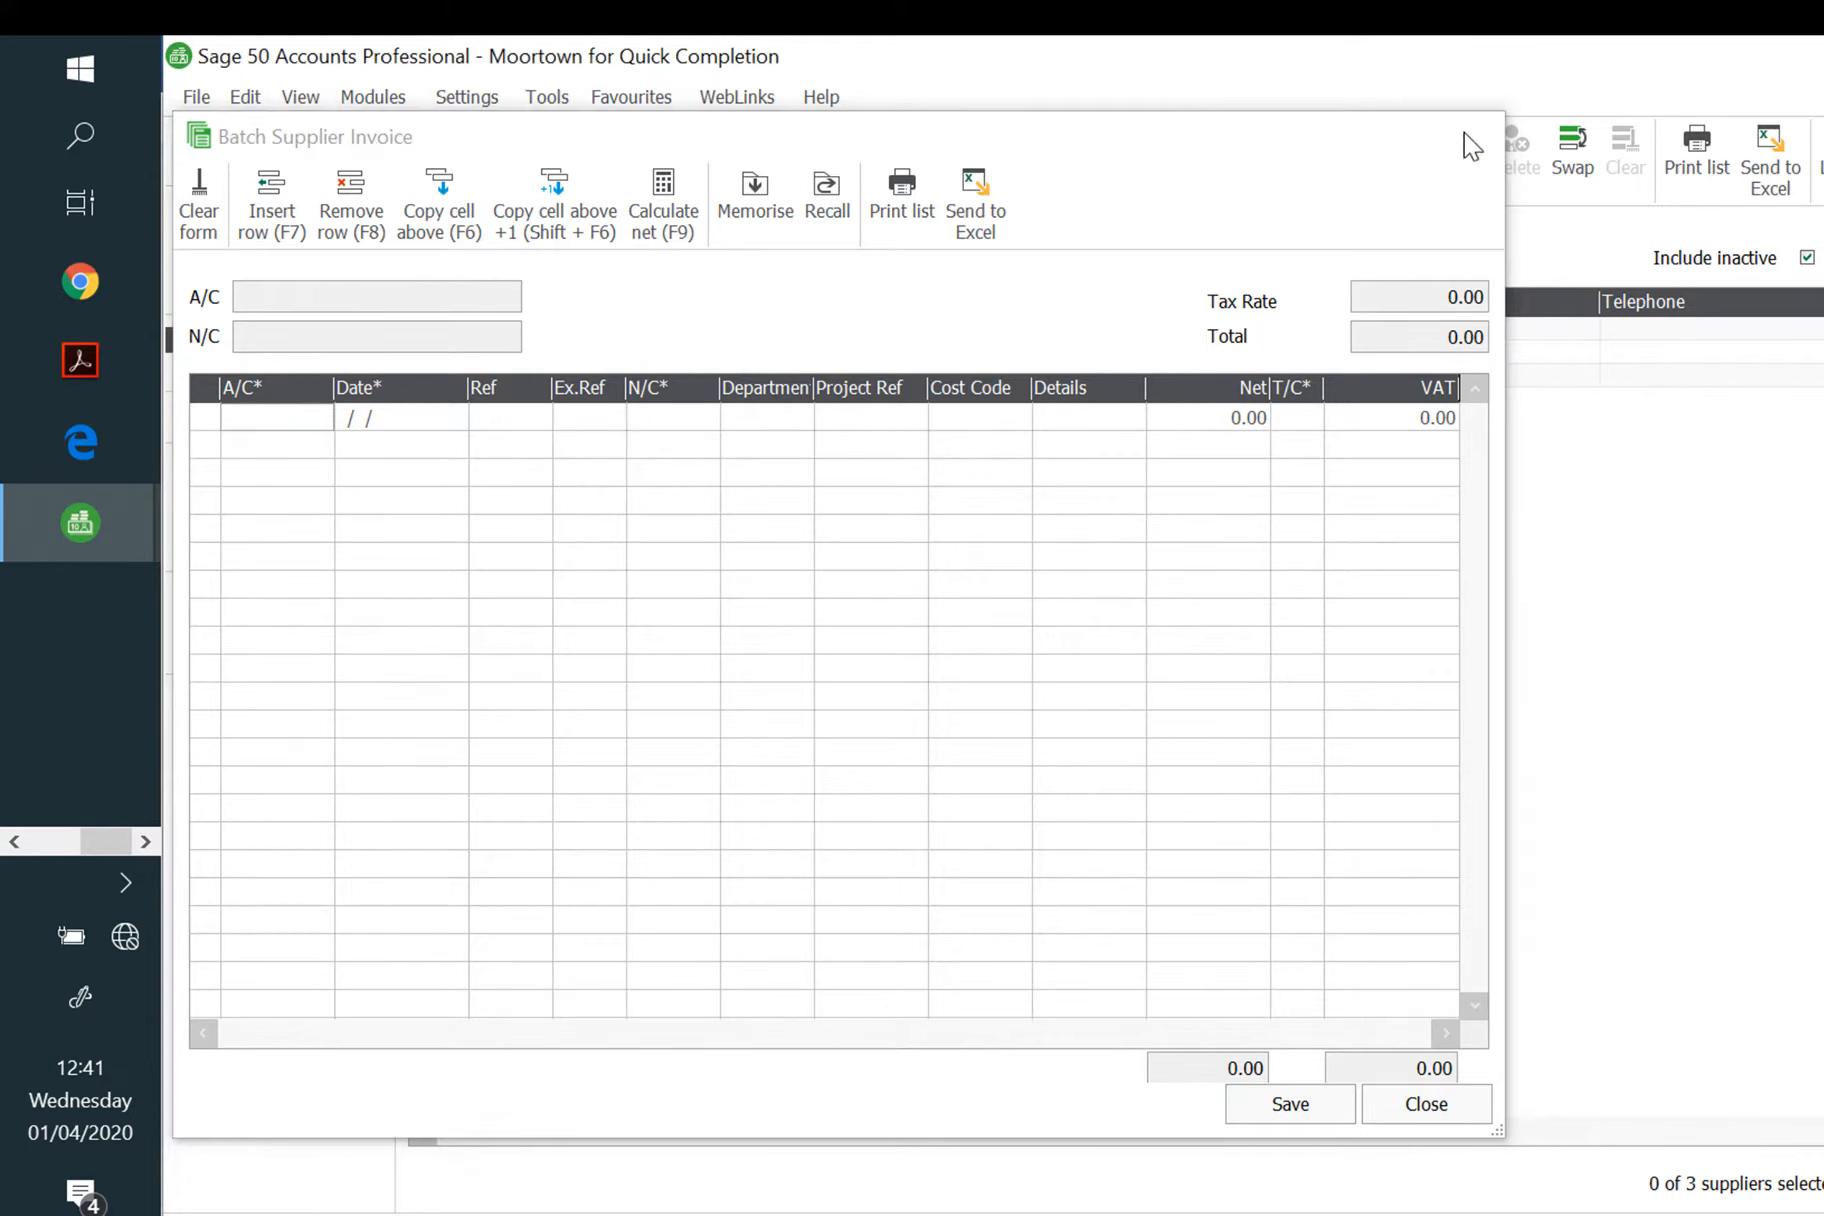
Step: Enter Davies and Dodd's credit note 599 dated 22/05/2020 for 424.80 net, save, and close
left_click(868, 170)
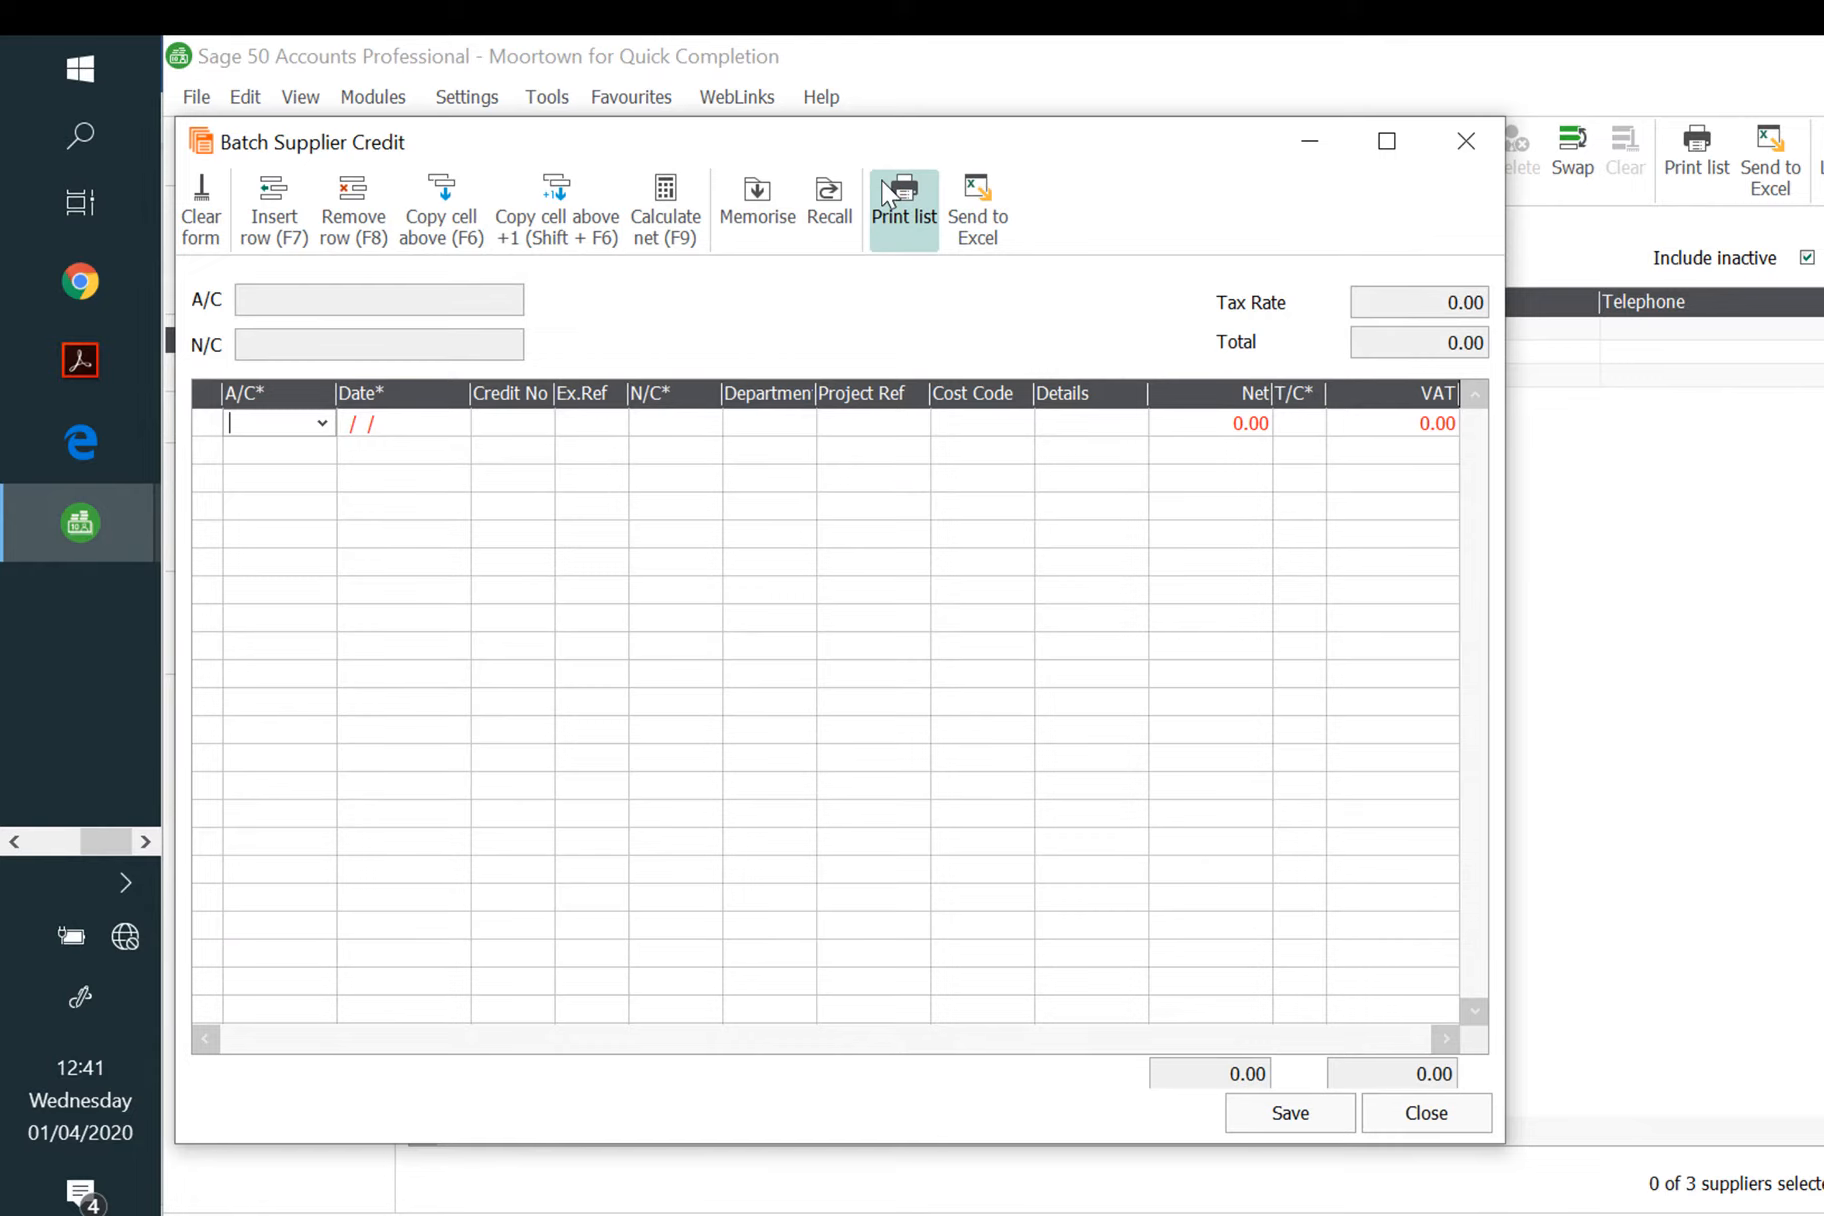
type("DAV001")
key("Tab")
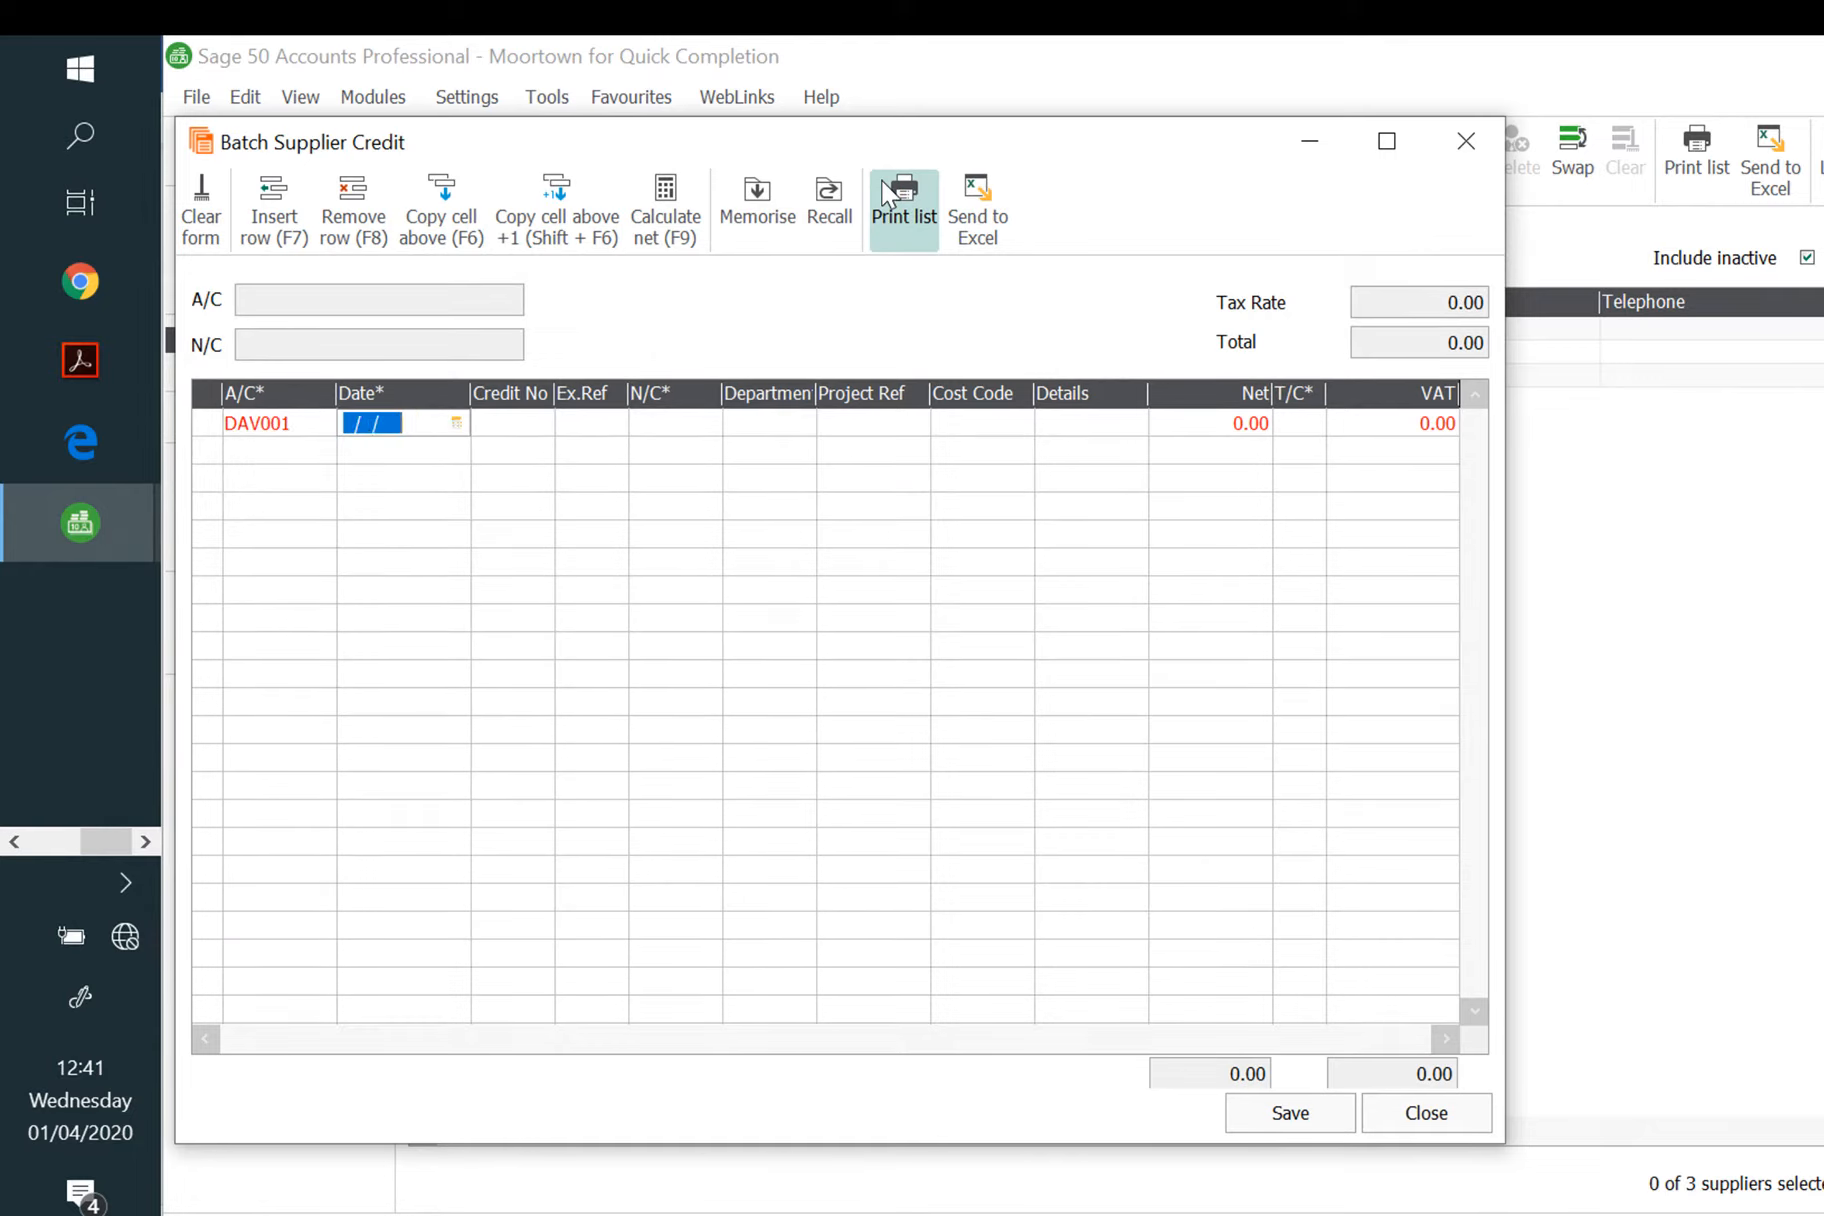
type("22/05/")
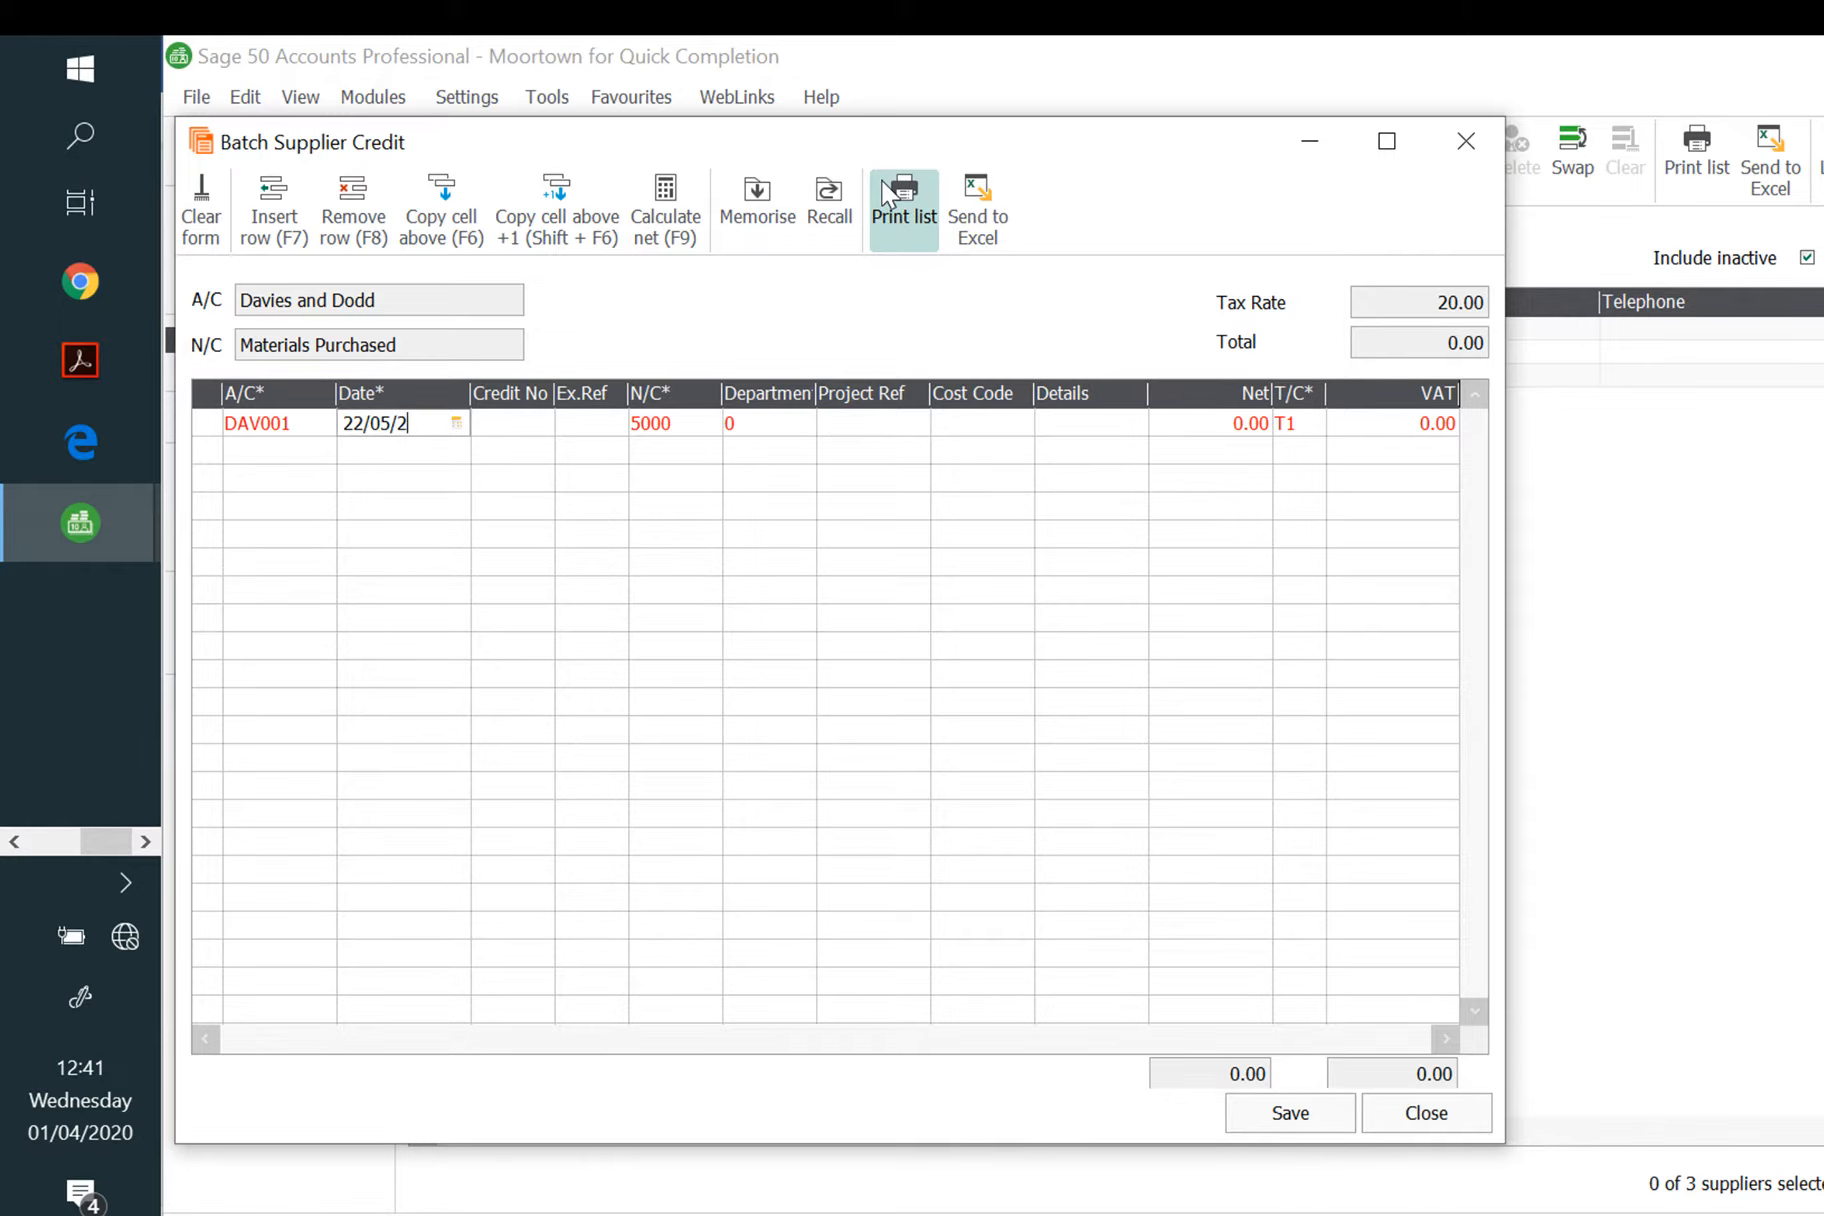
type("2020")
key("Tab")
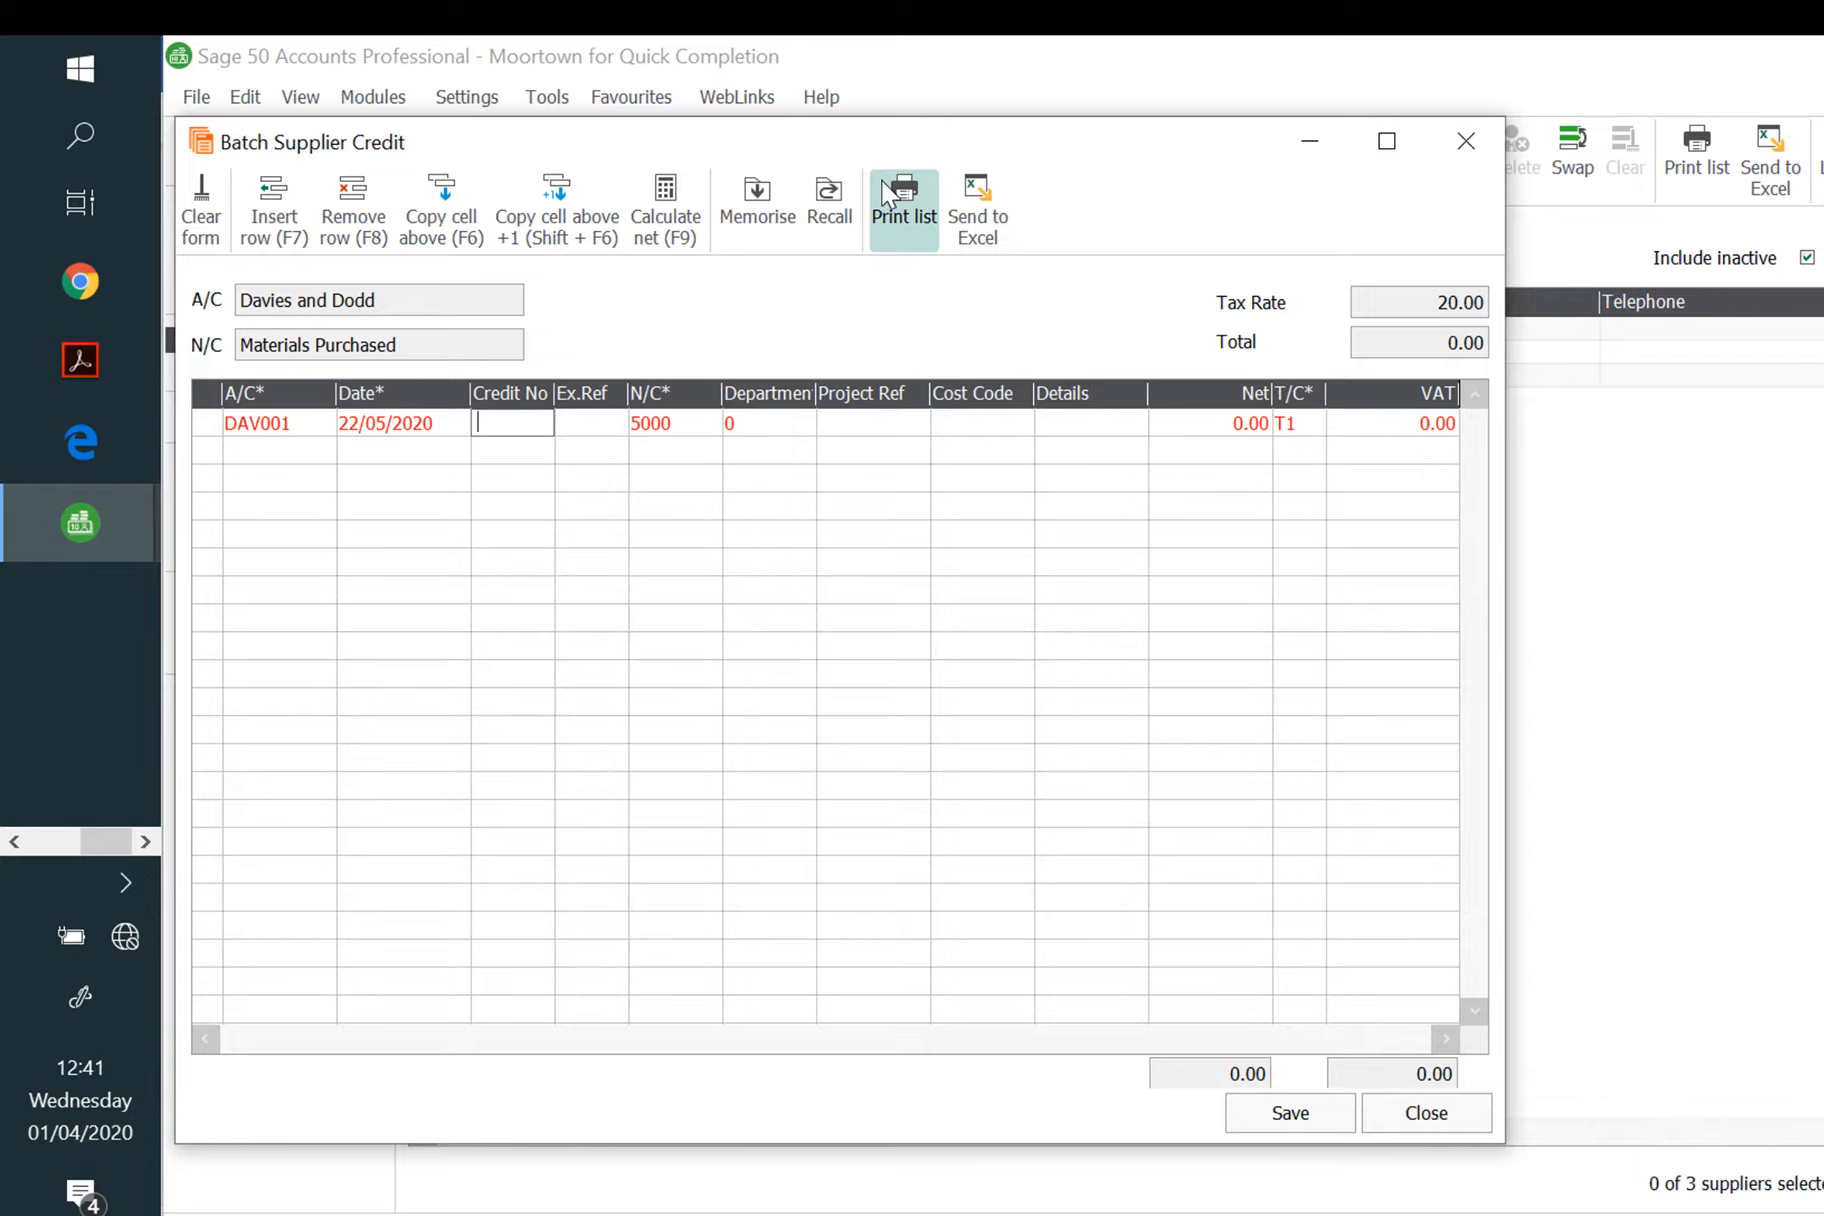
type("599")
key("Tab")
key("Tab")
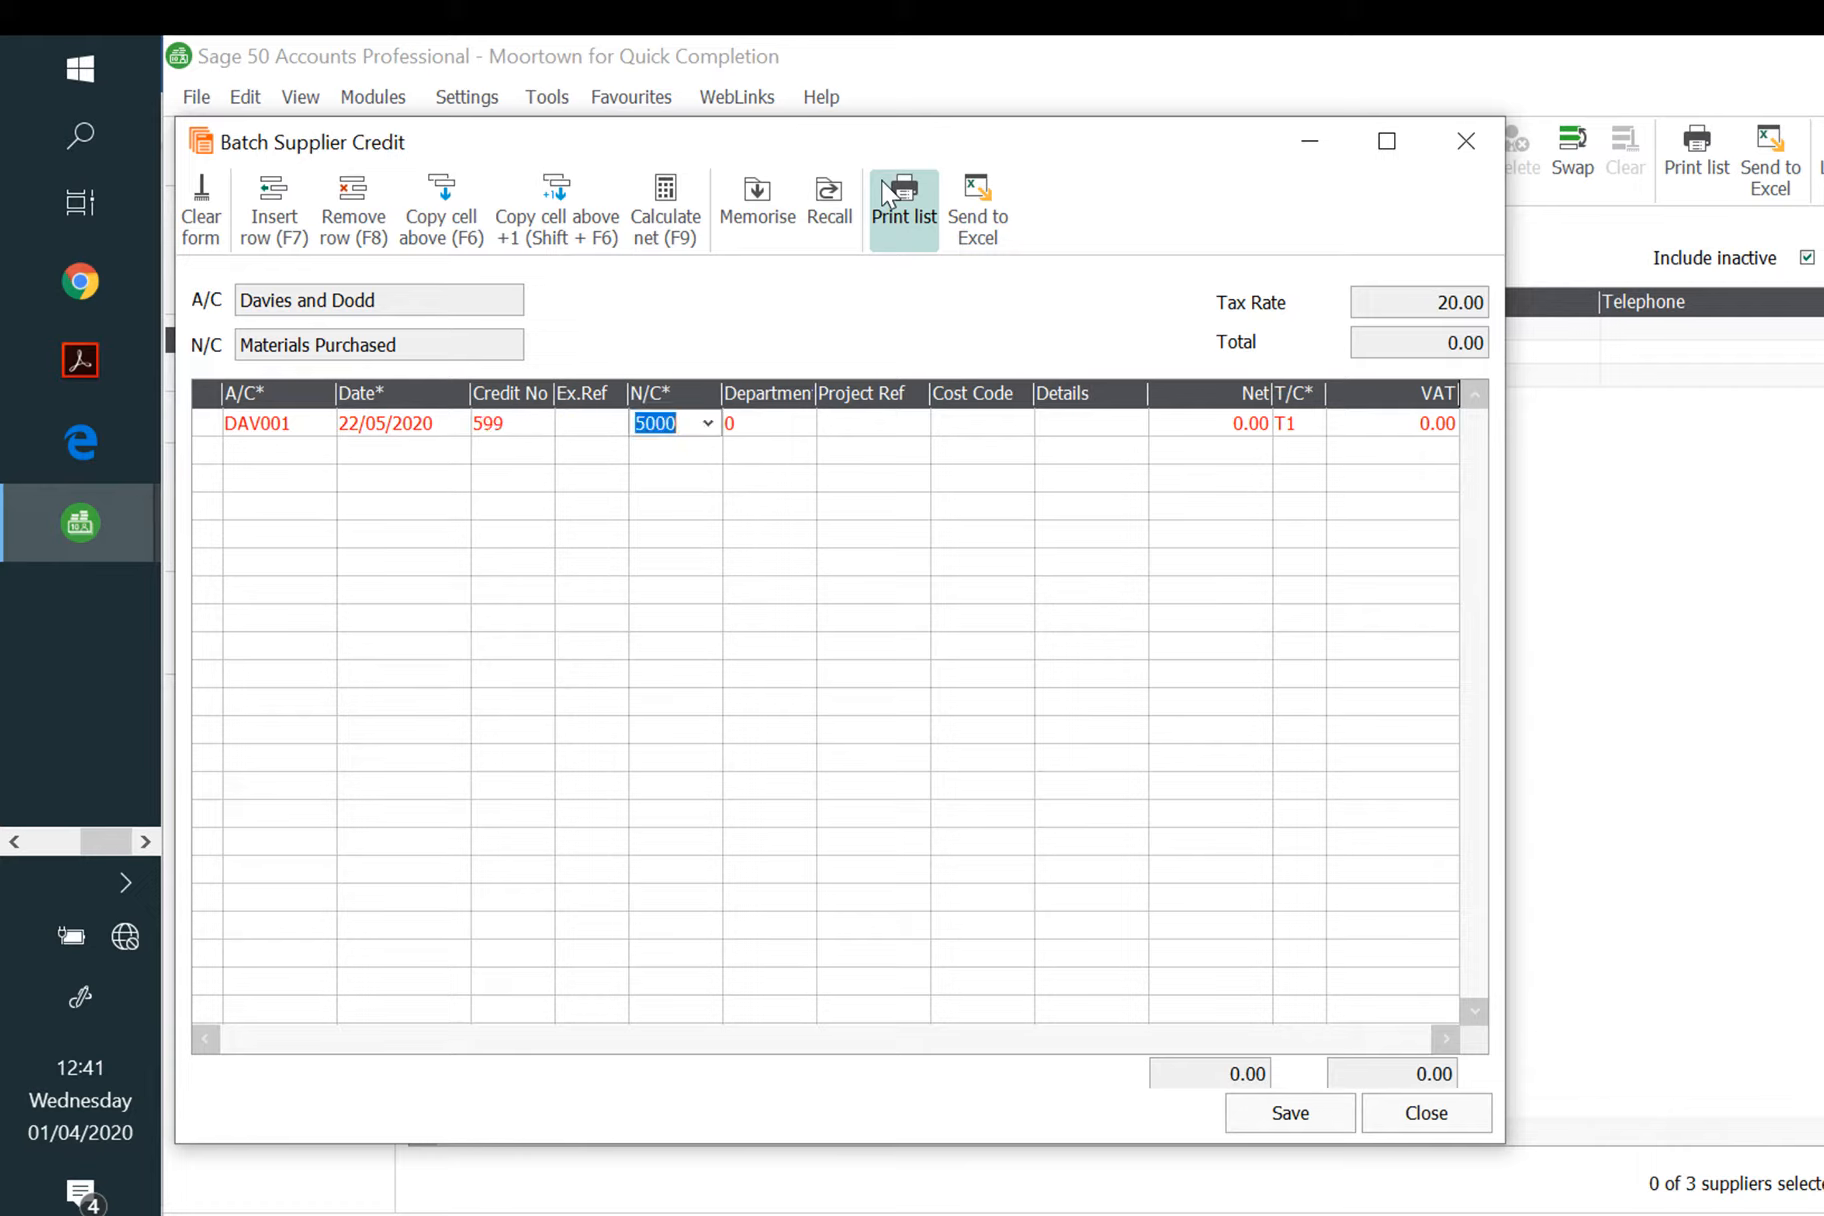
key("Tab")
key("Tab")
key("Tab")
key("Tab")
key("Tab")
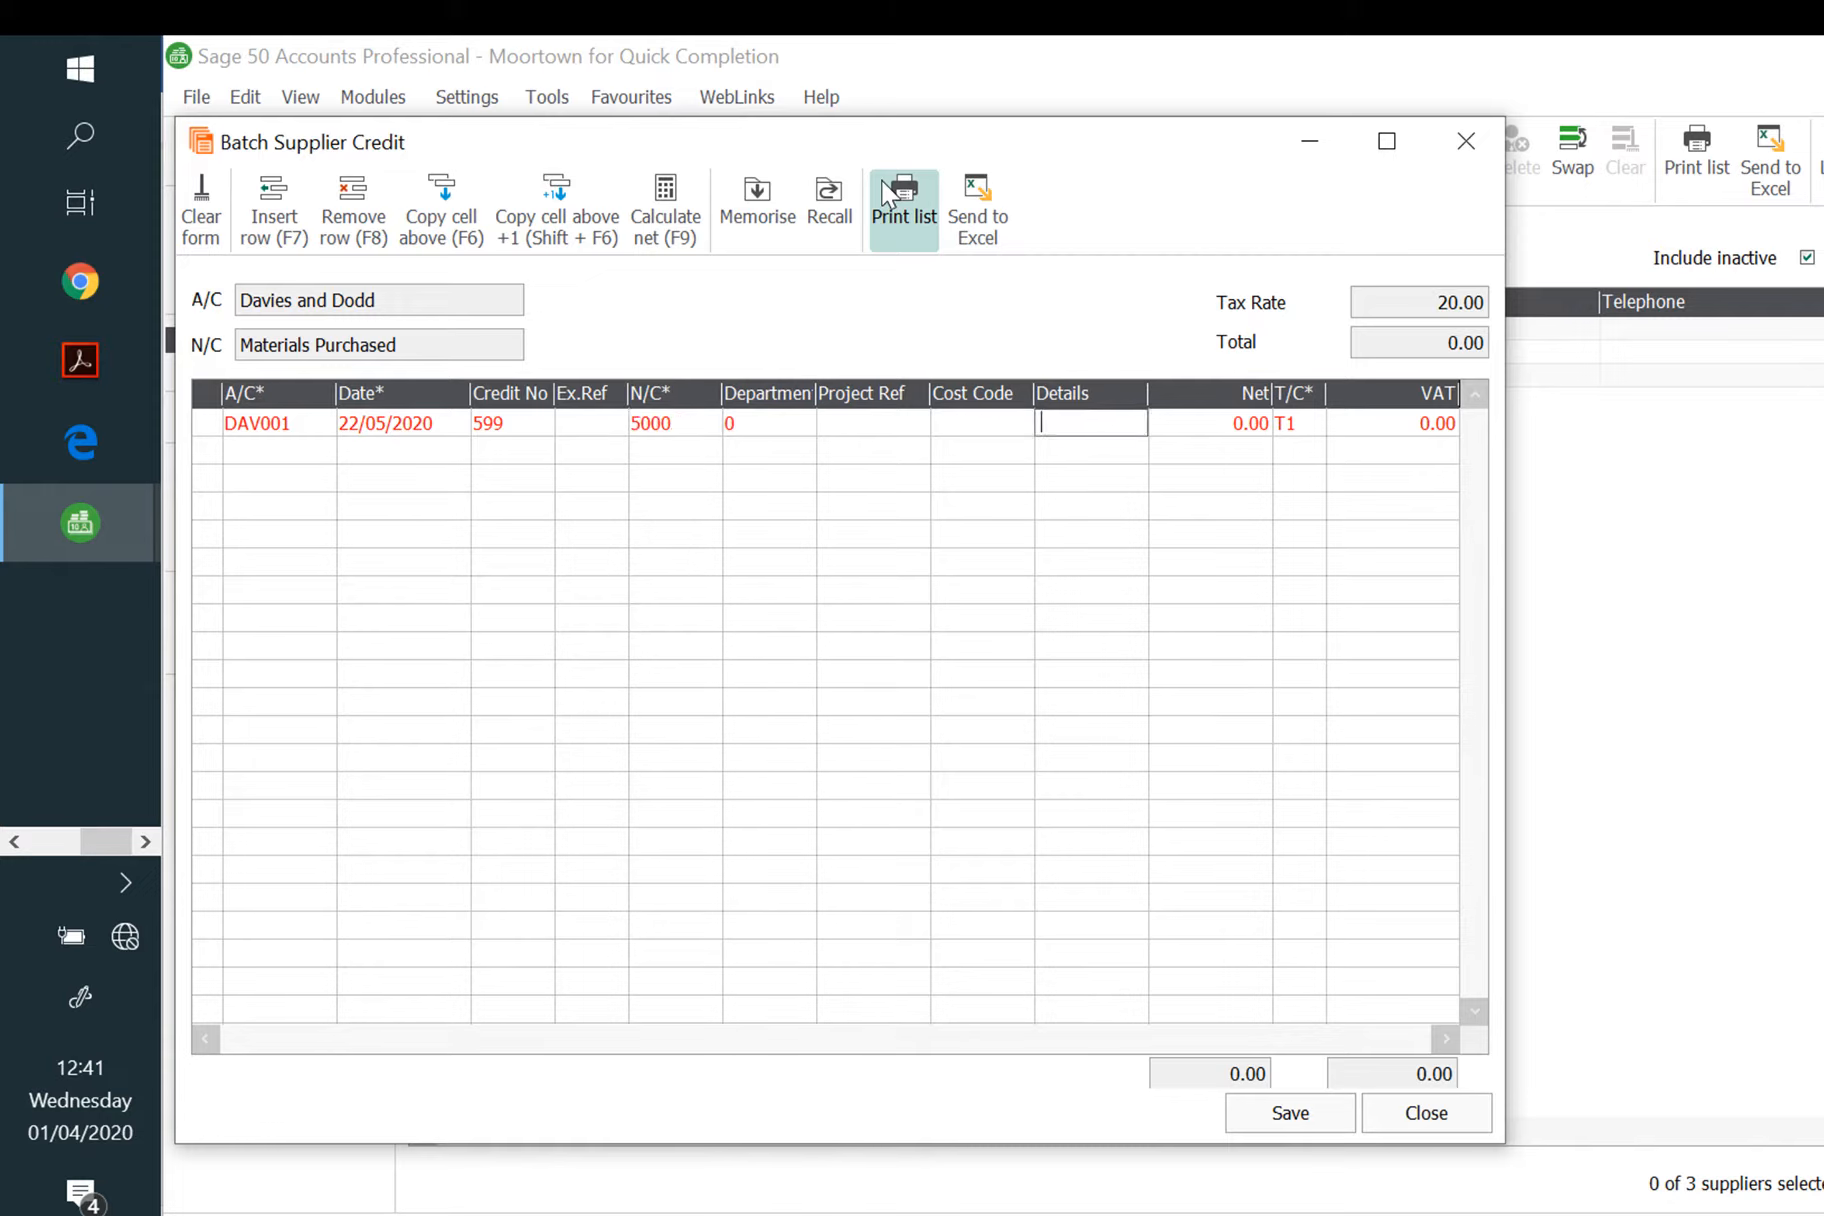
type("4")
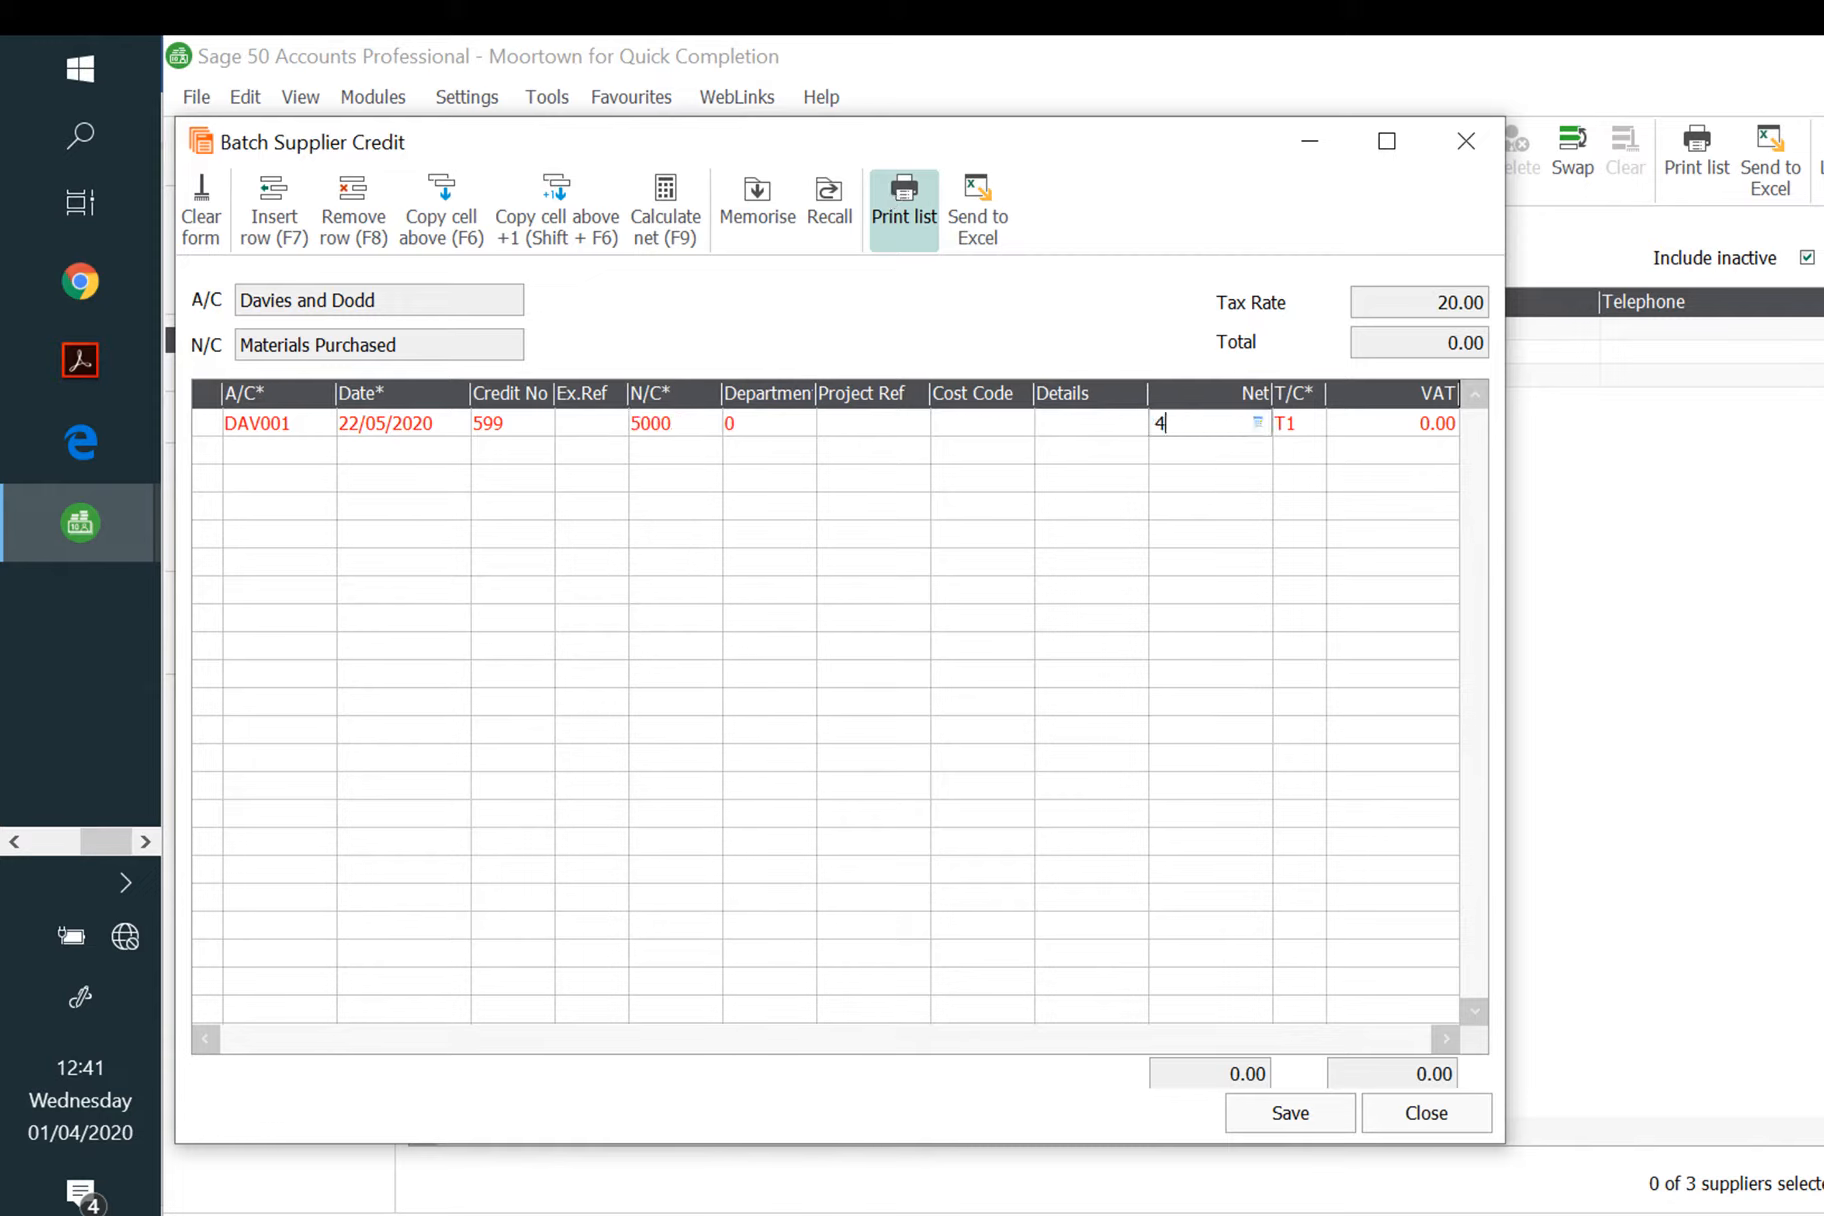
type("24.80")
key("Tab")
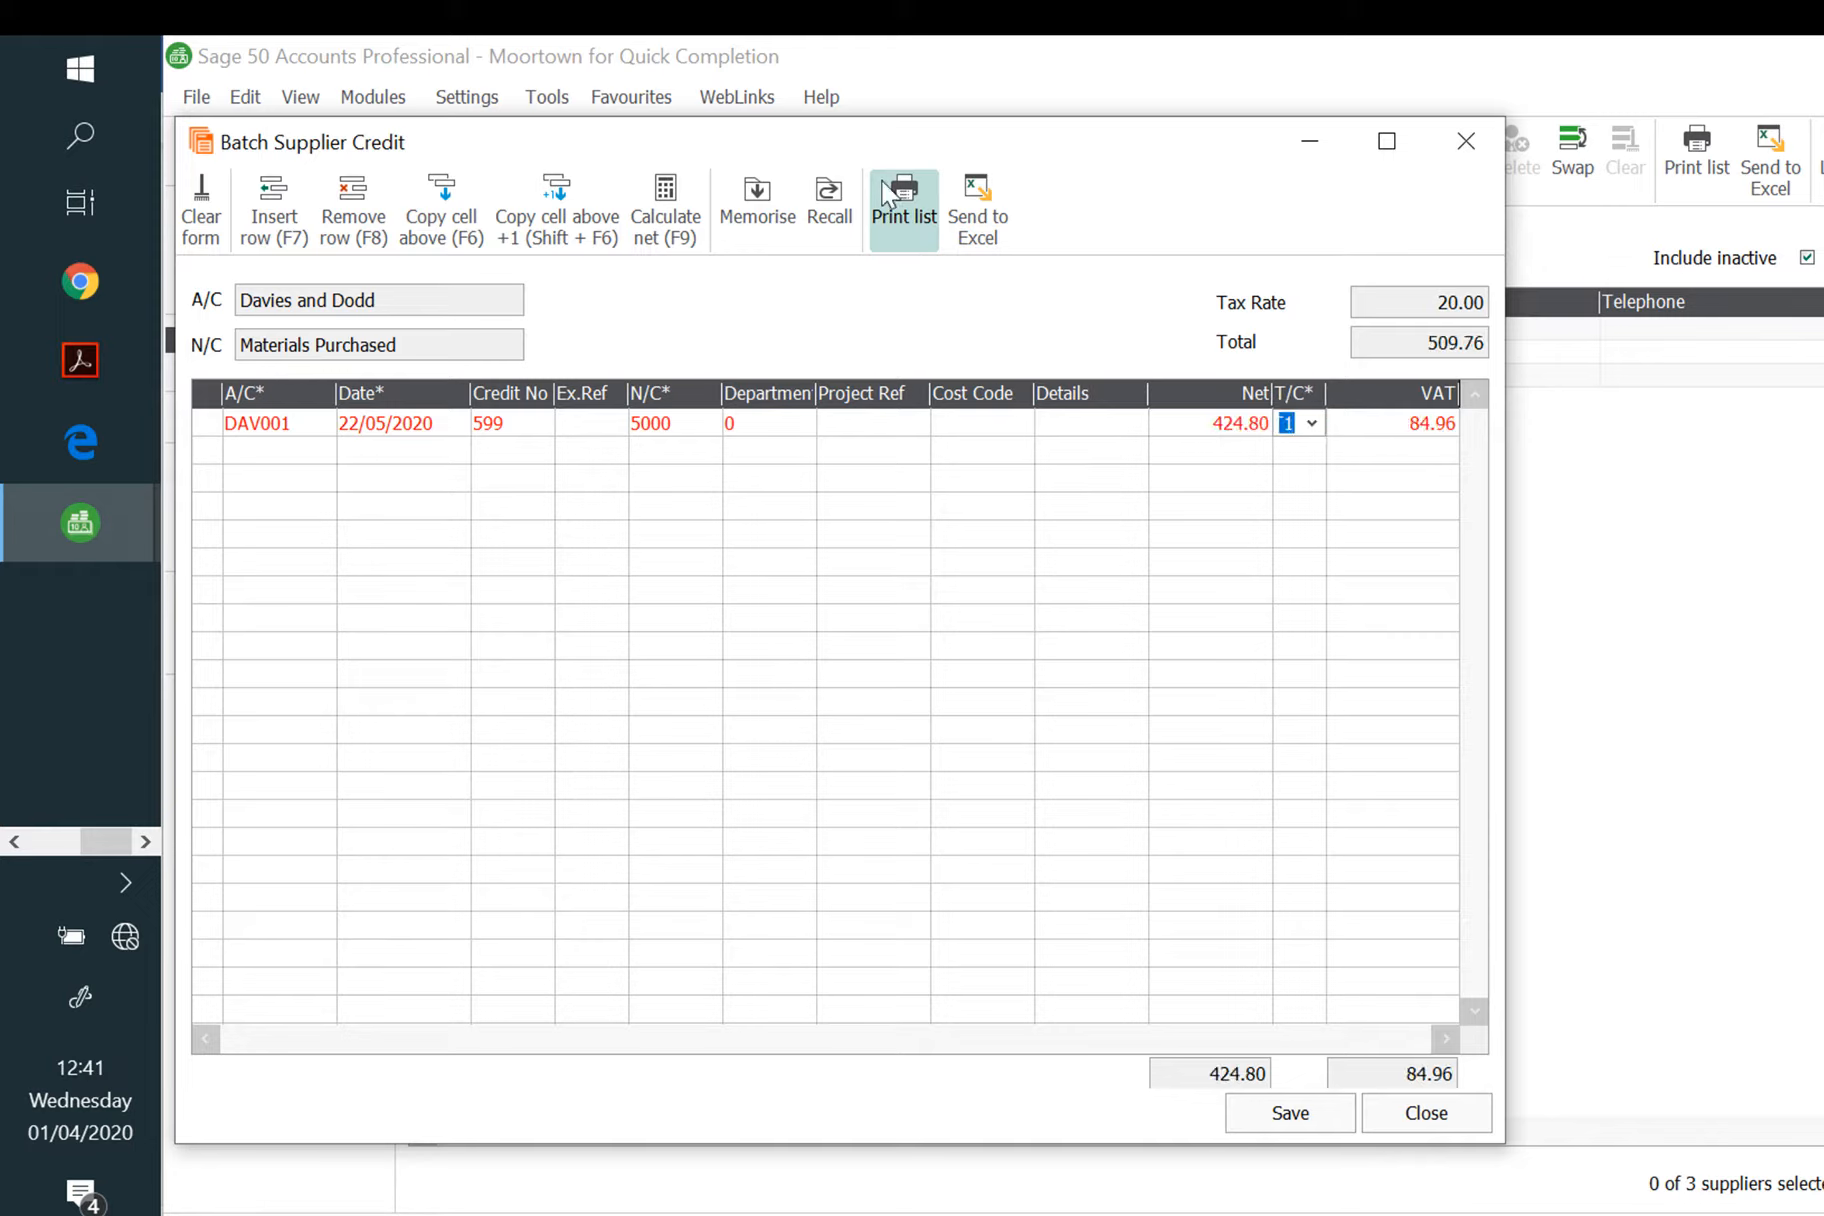
left_click(1303, 1122)
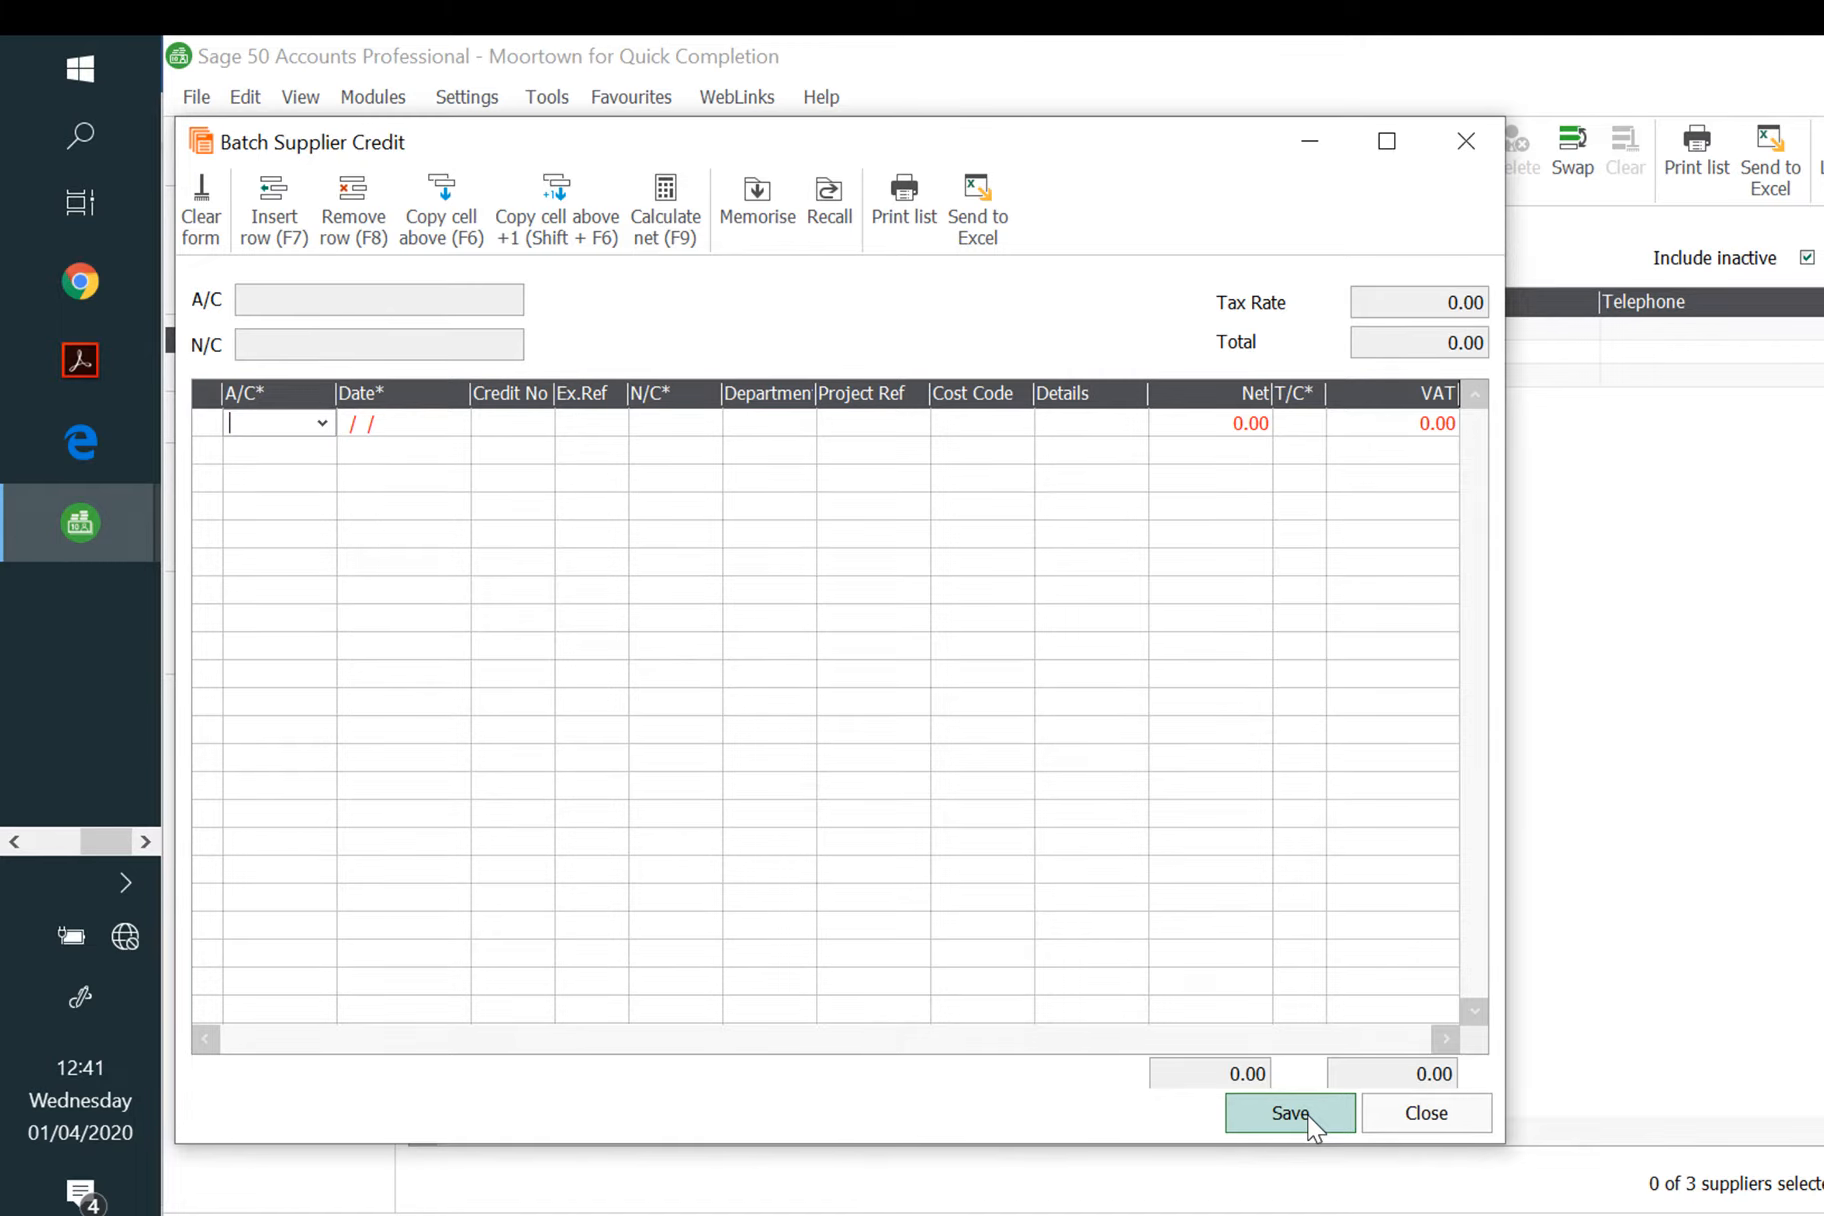
left_click(1445, 1121)
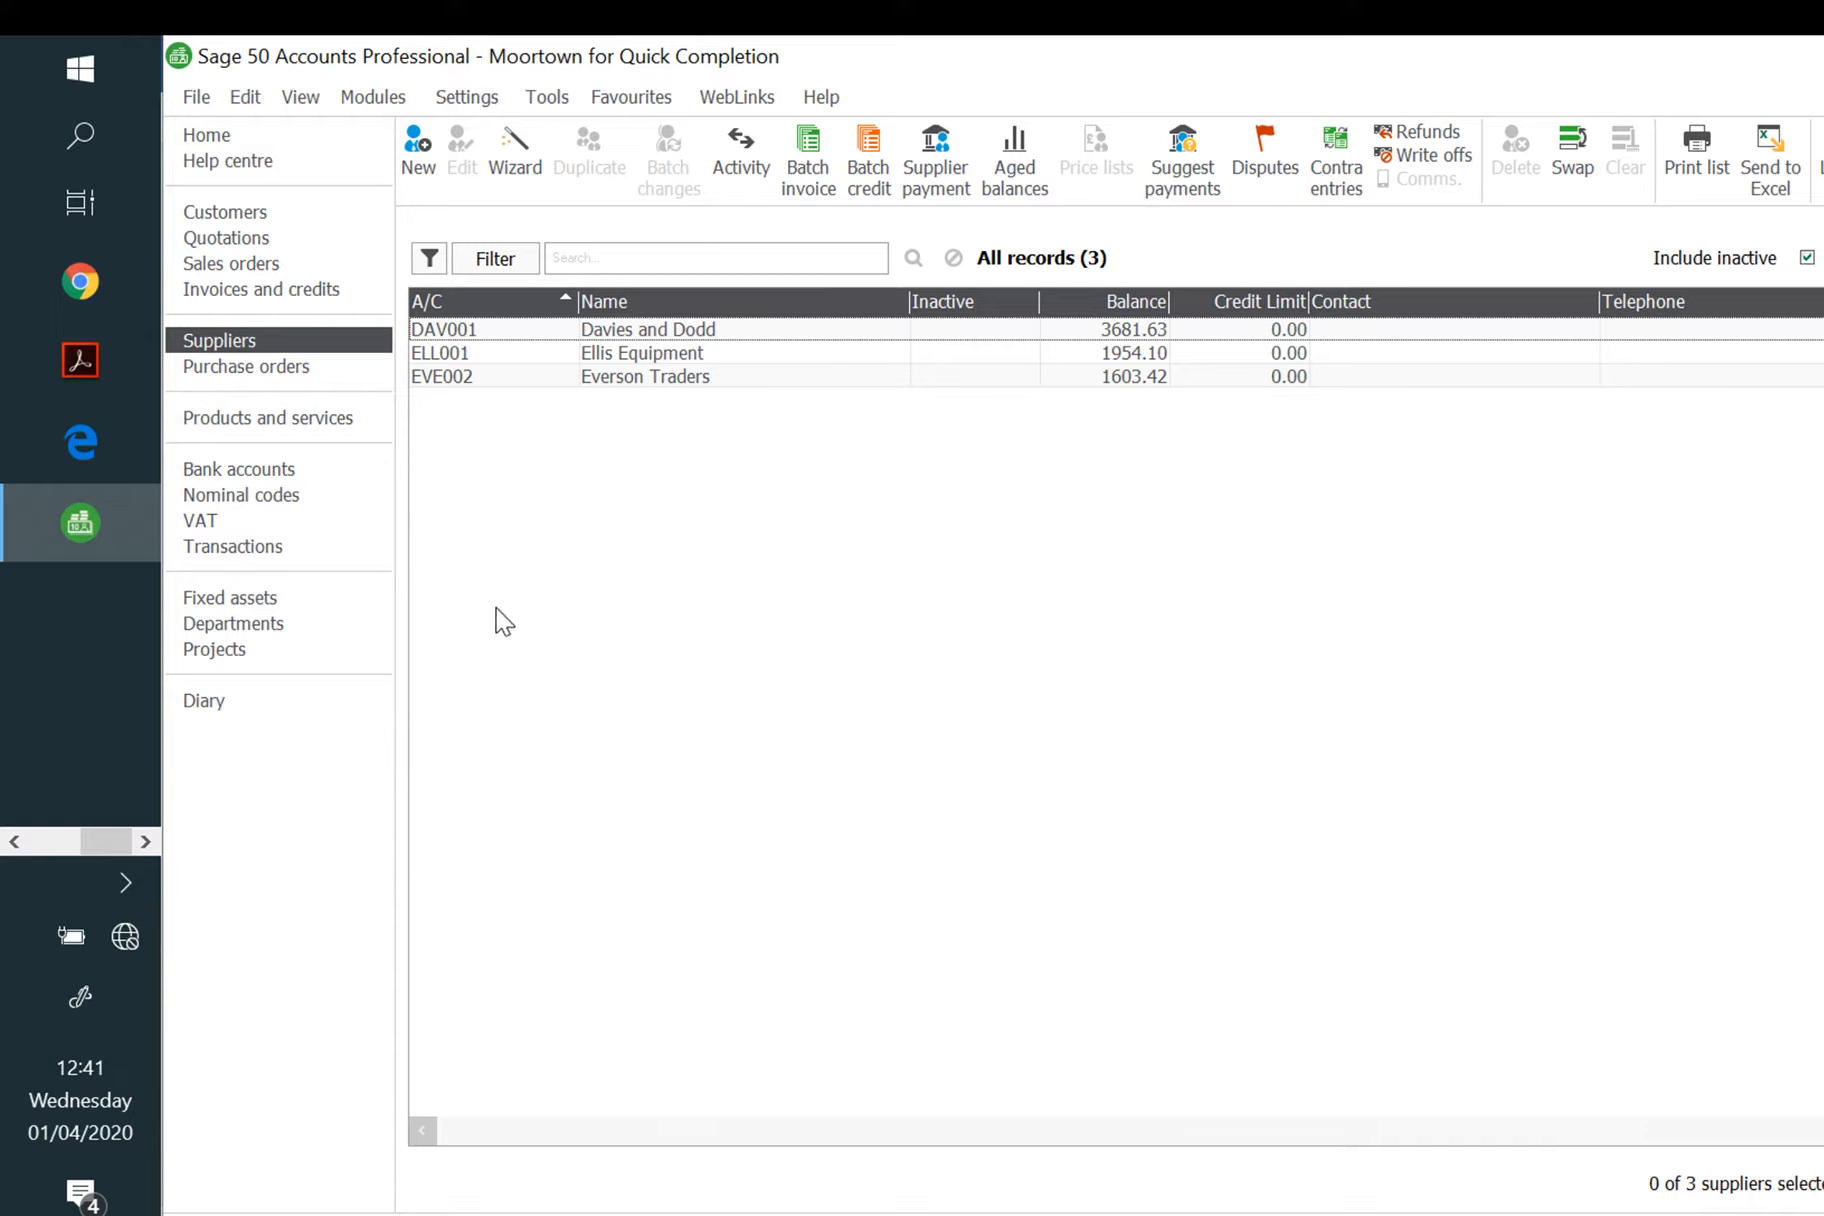
Step: Start a bank customer receipt from Tye and Partners dated 09/05/2020
left_click(254, 216)
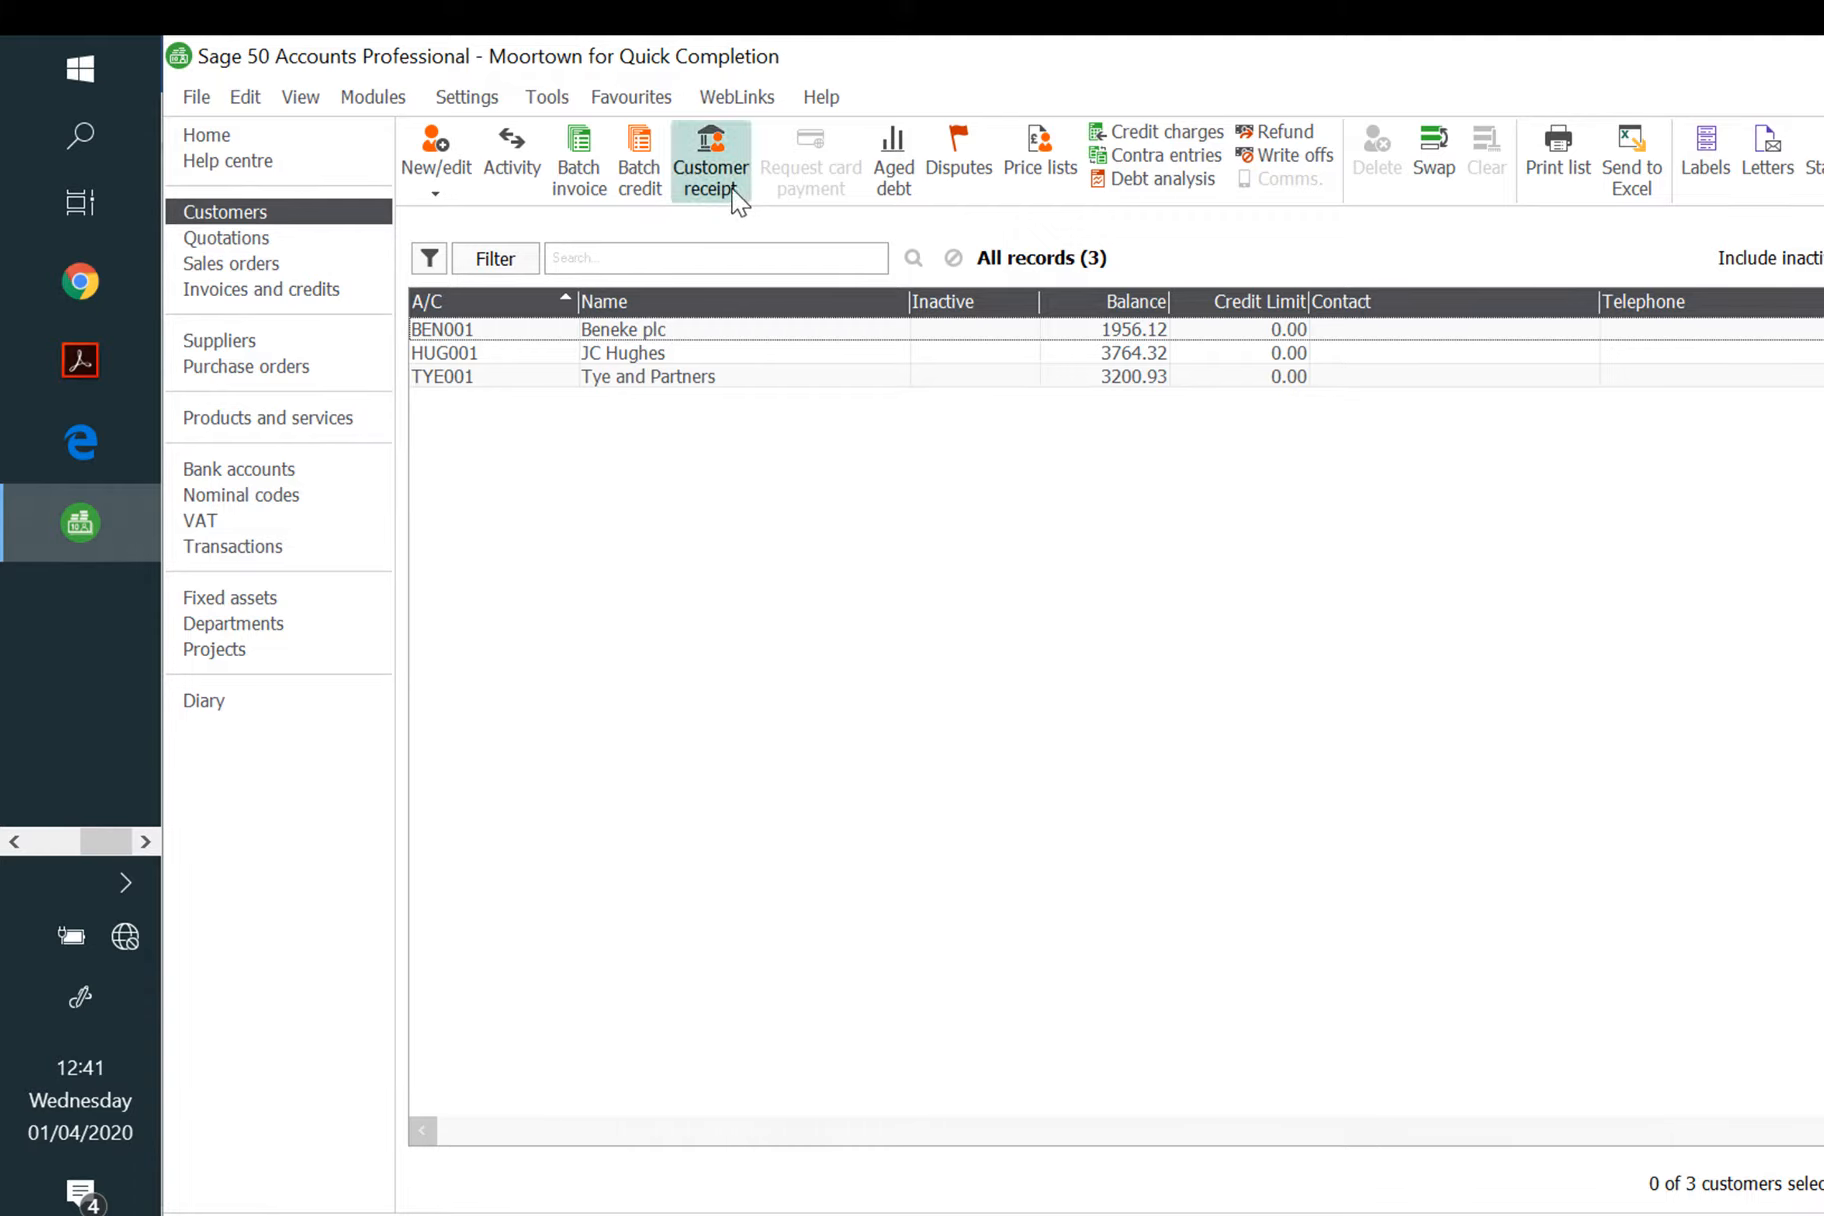
left_click(271, 468)
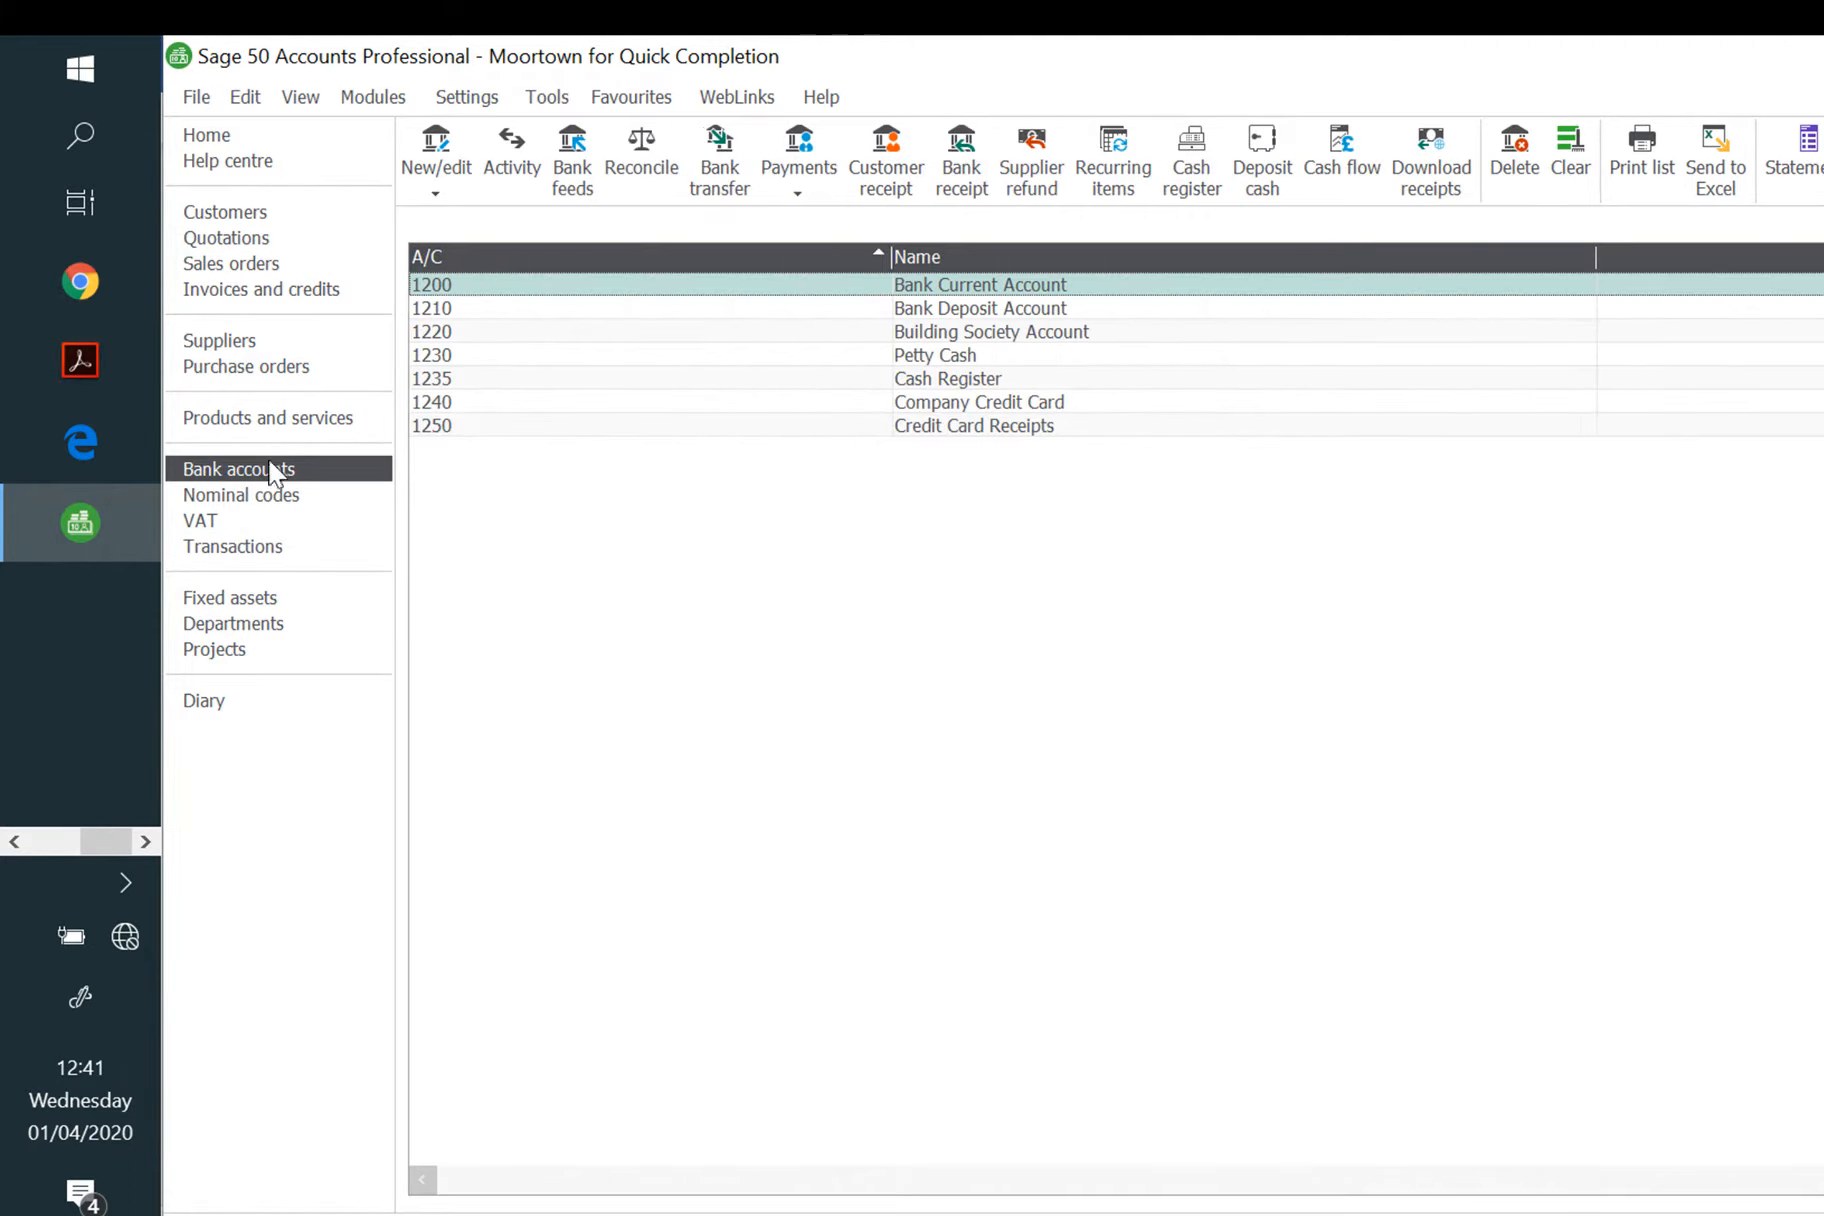
left_click(898, 176)
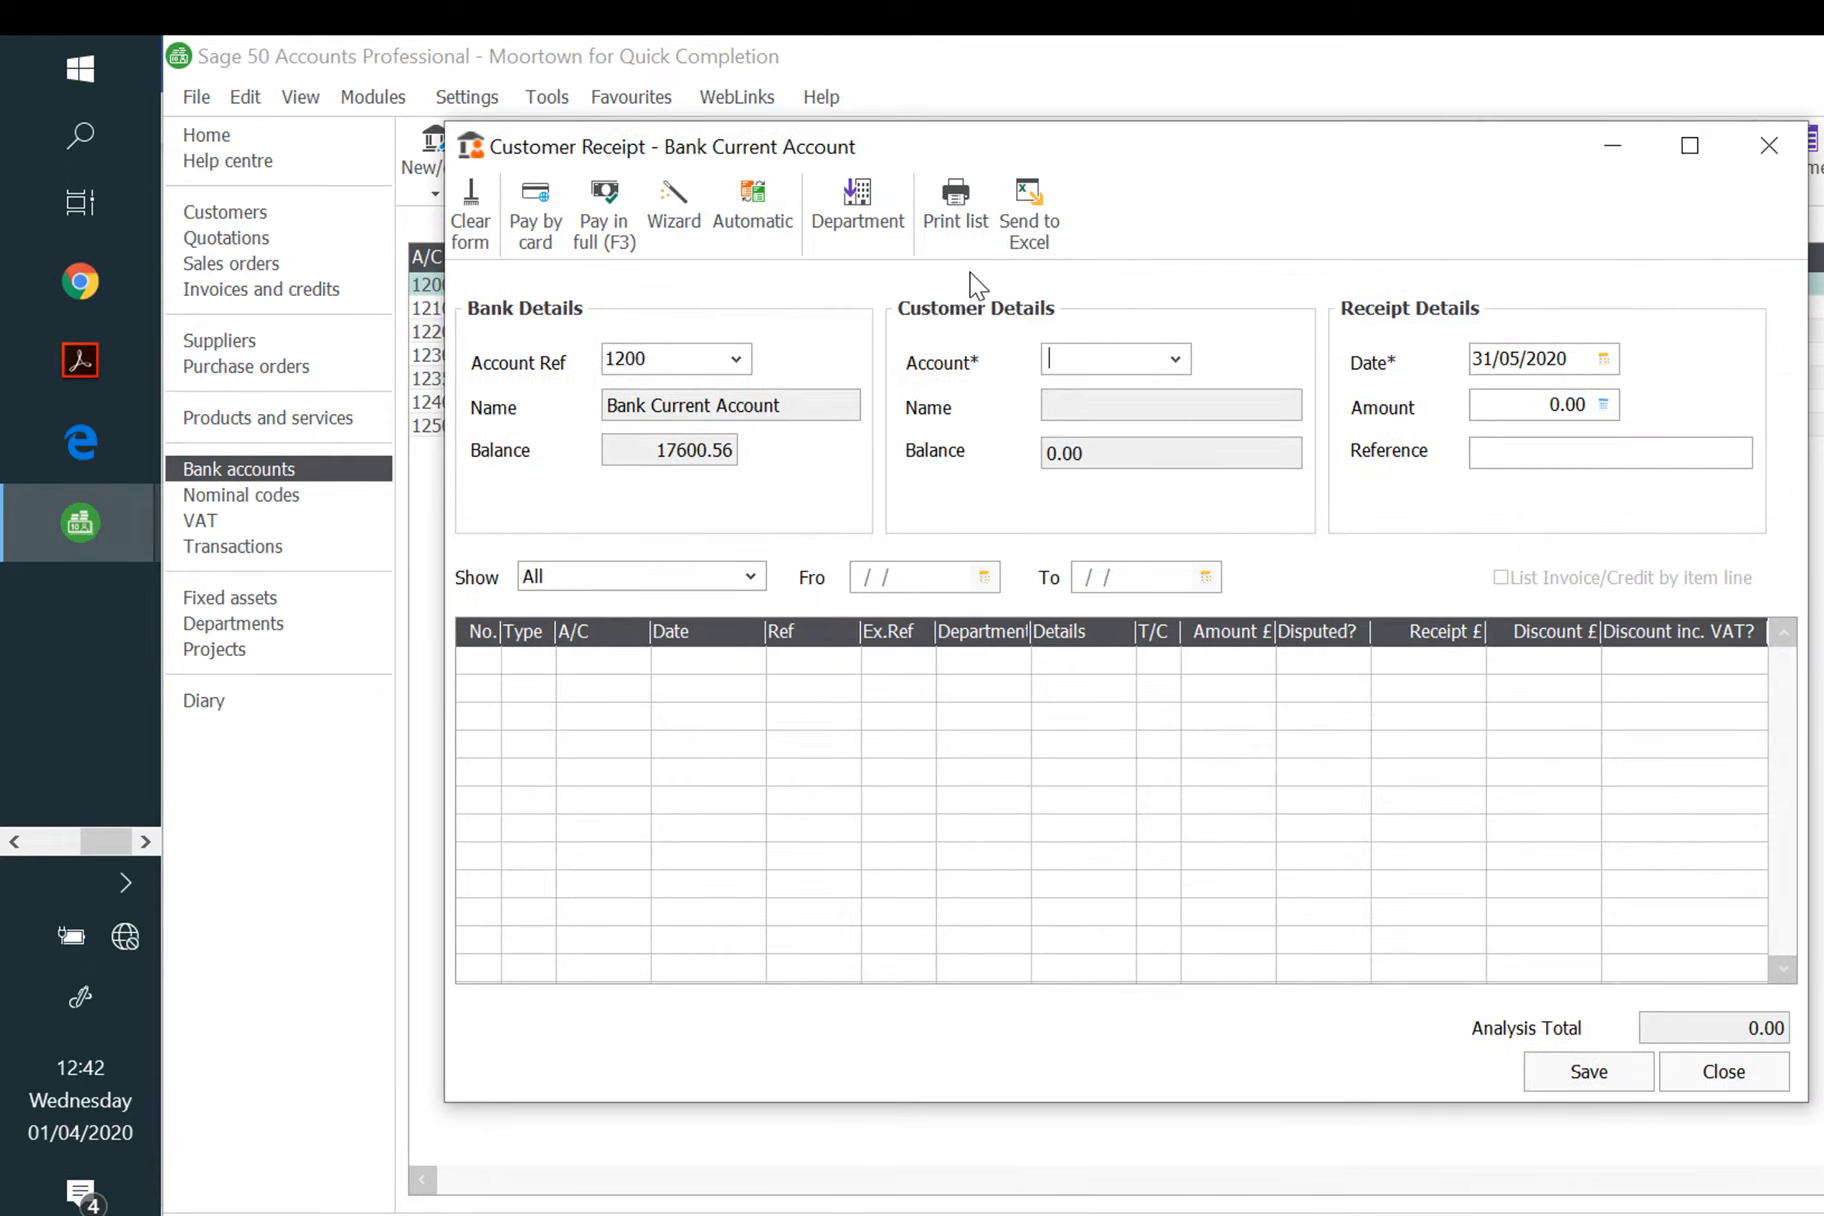
type("TYE001")
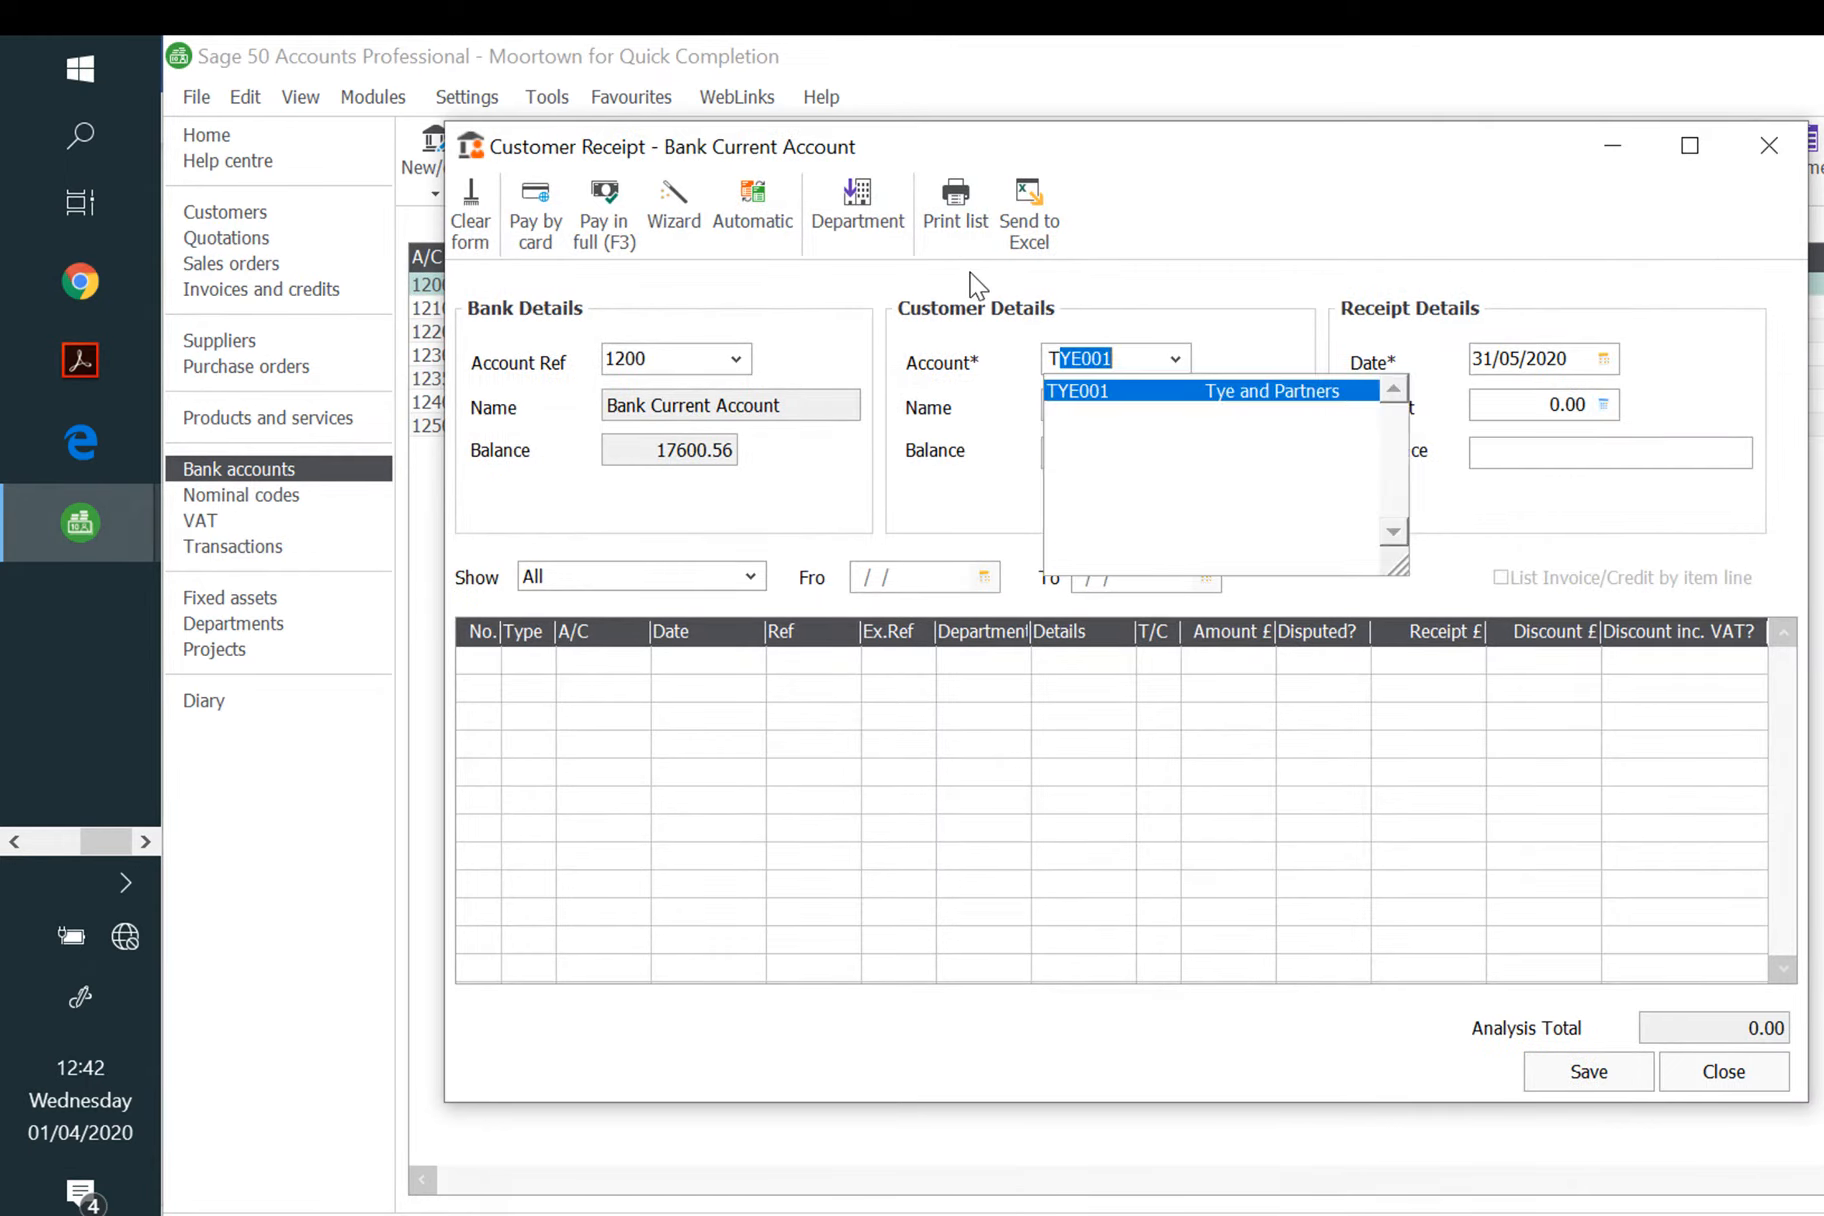
left_click(1208, 391)
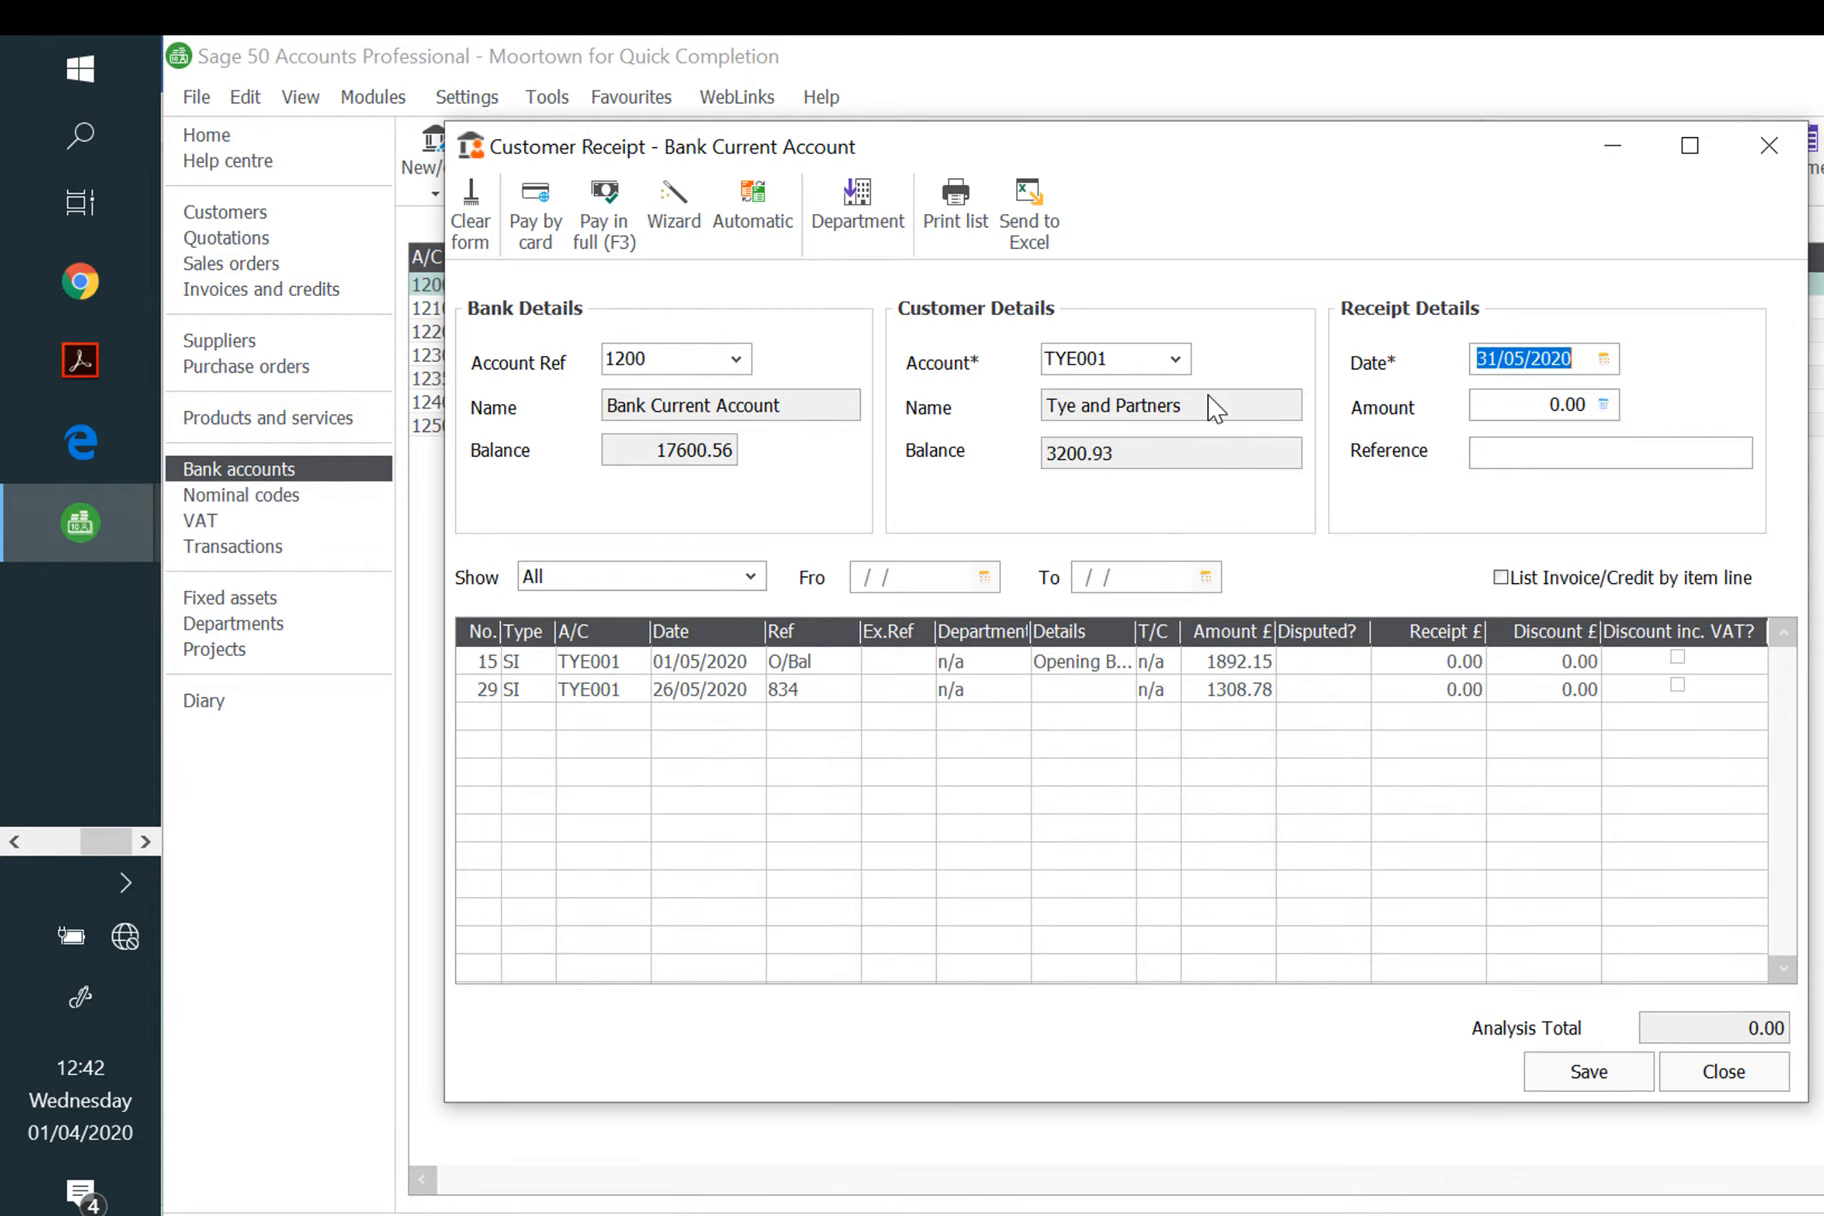
type("09/05/")
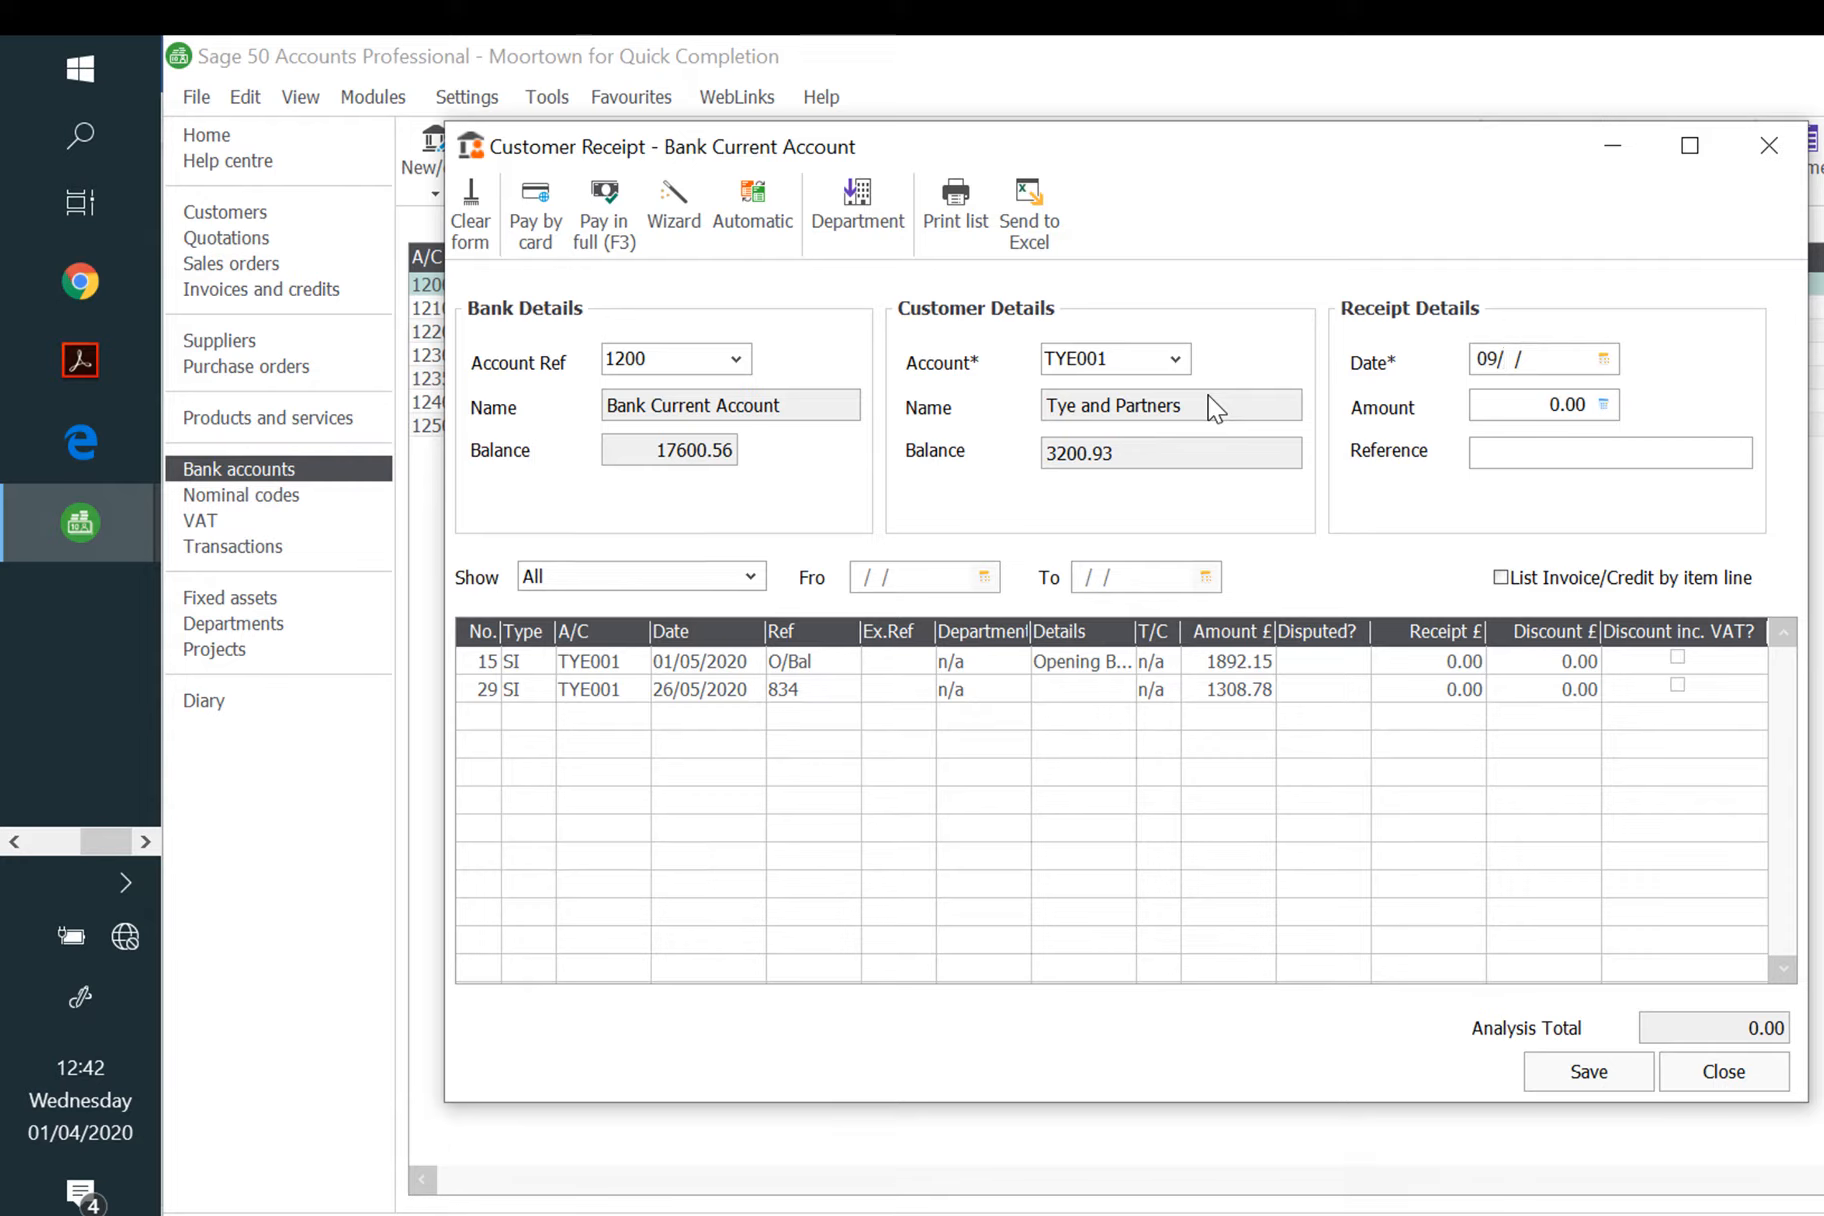
type("2020")
key("Tab")
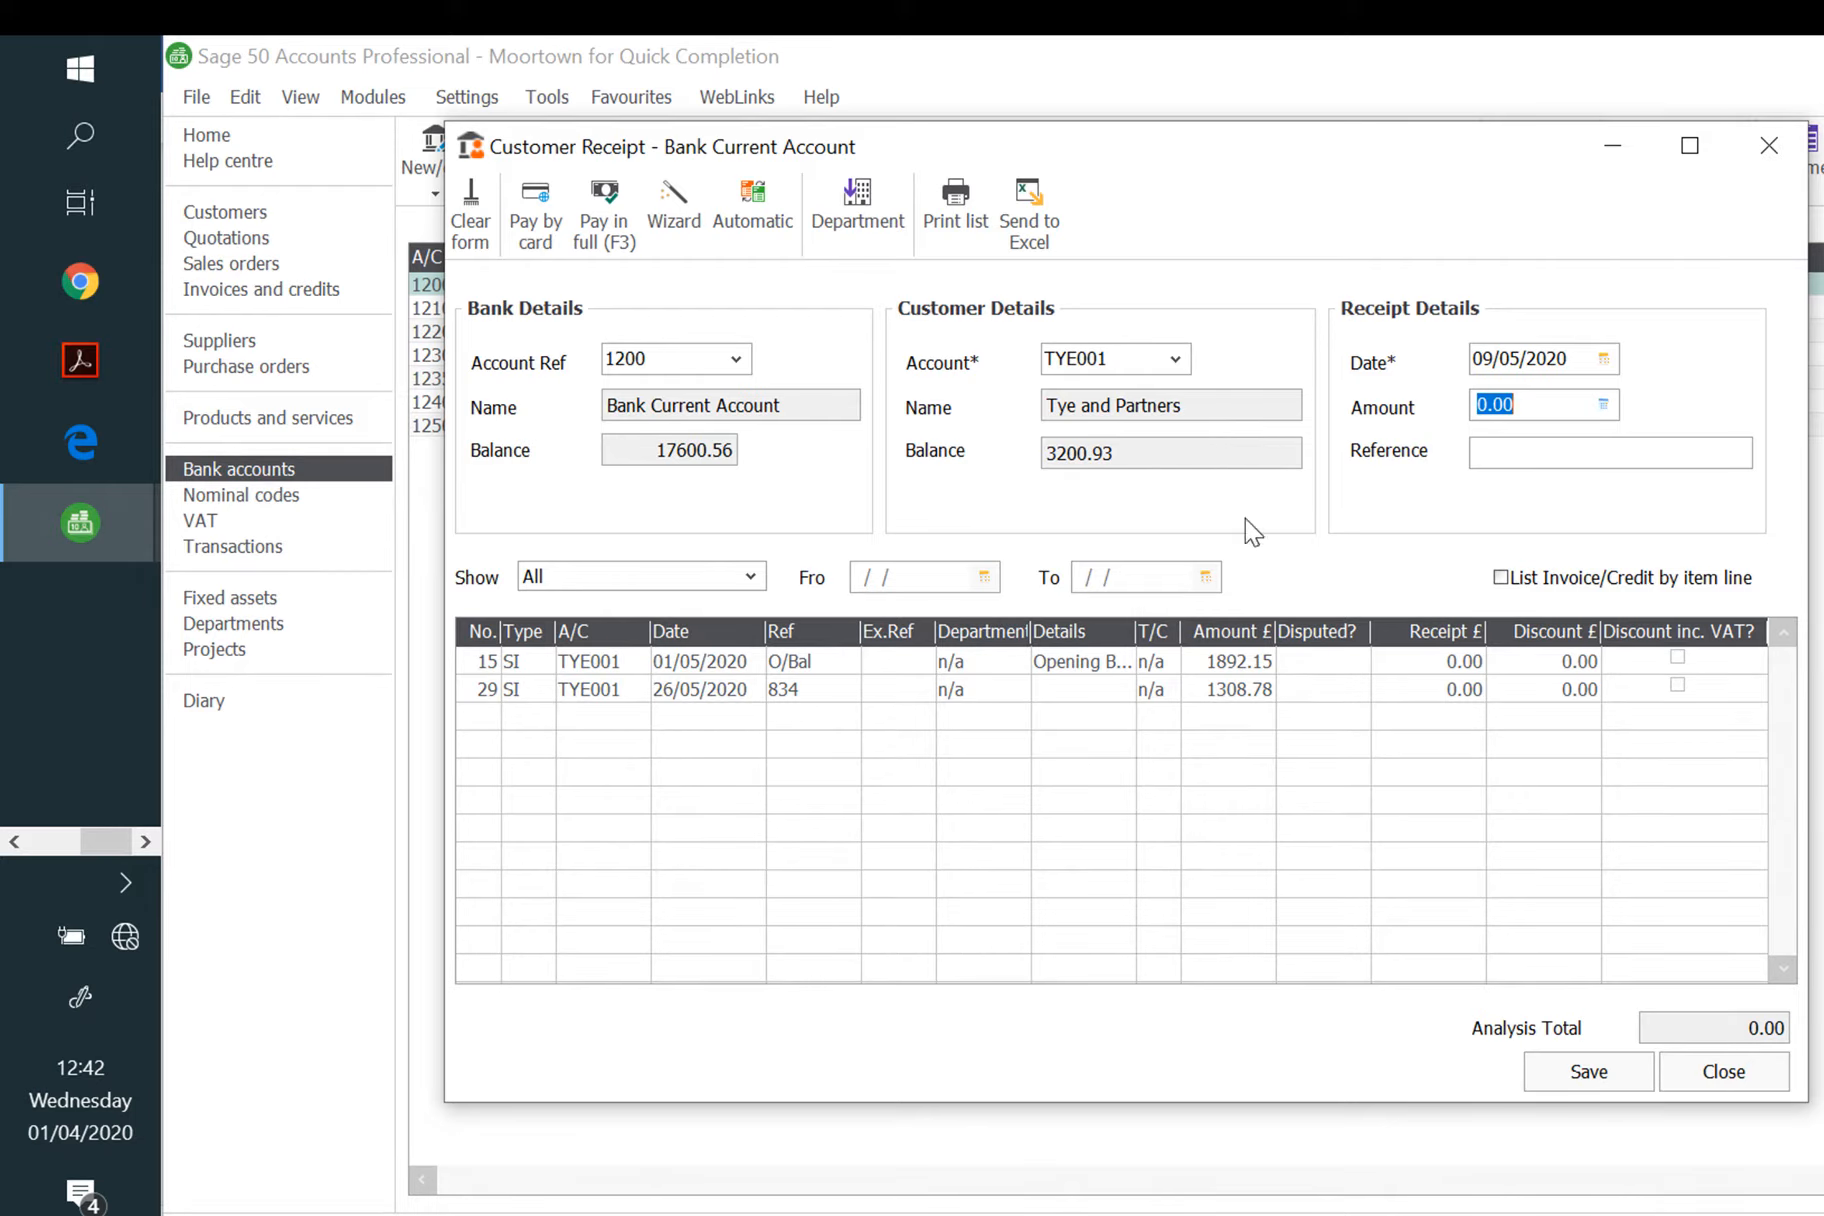
Step: Allocate 1892.15 to the opening-balance invoice with reference bacs, then save and close
left_click(1435, 664)
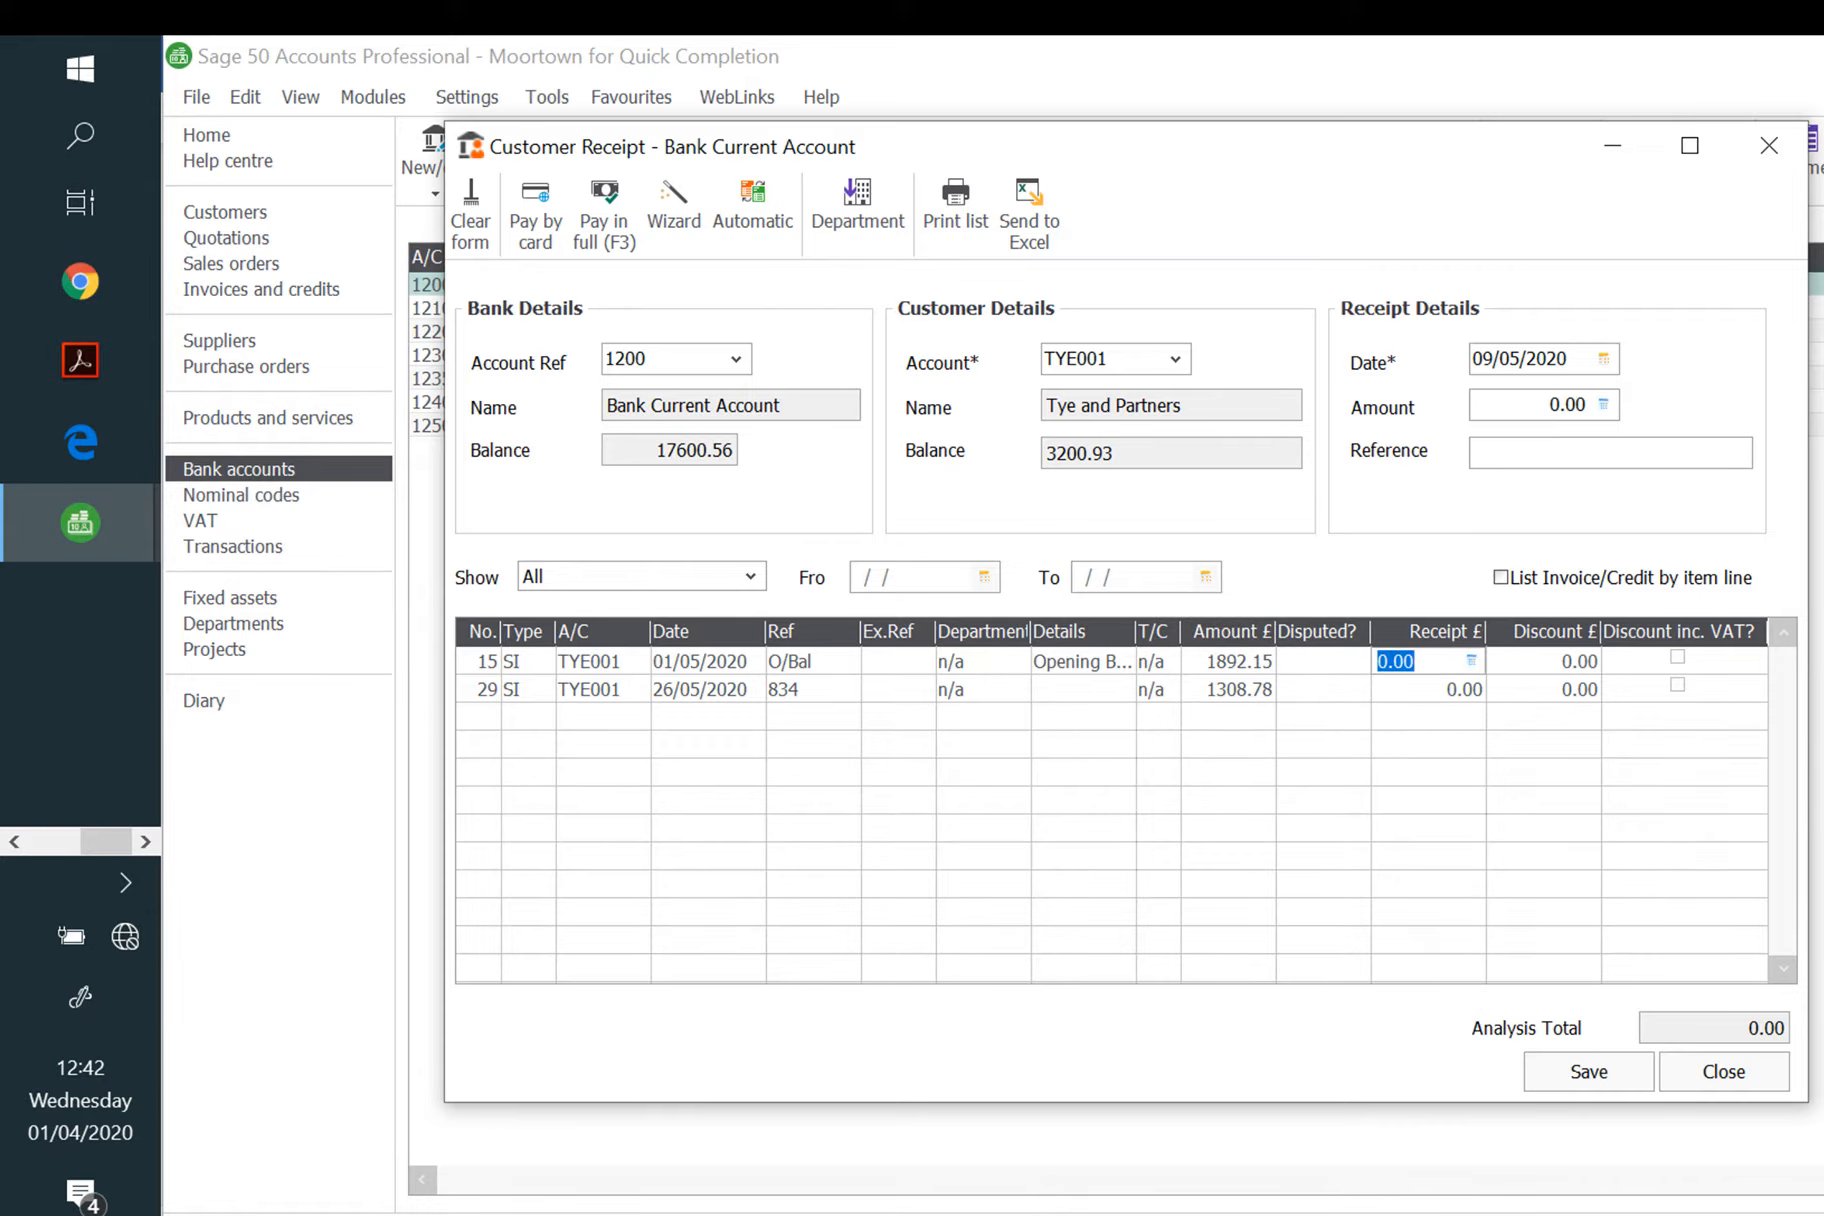
type("189")
type("2.15")
key("Tab")
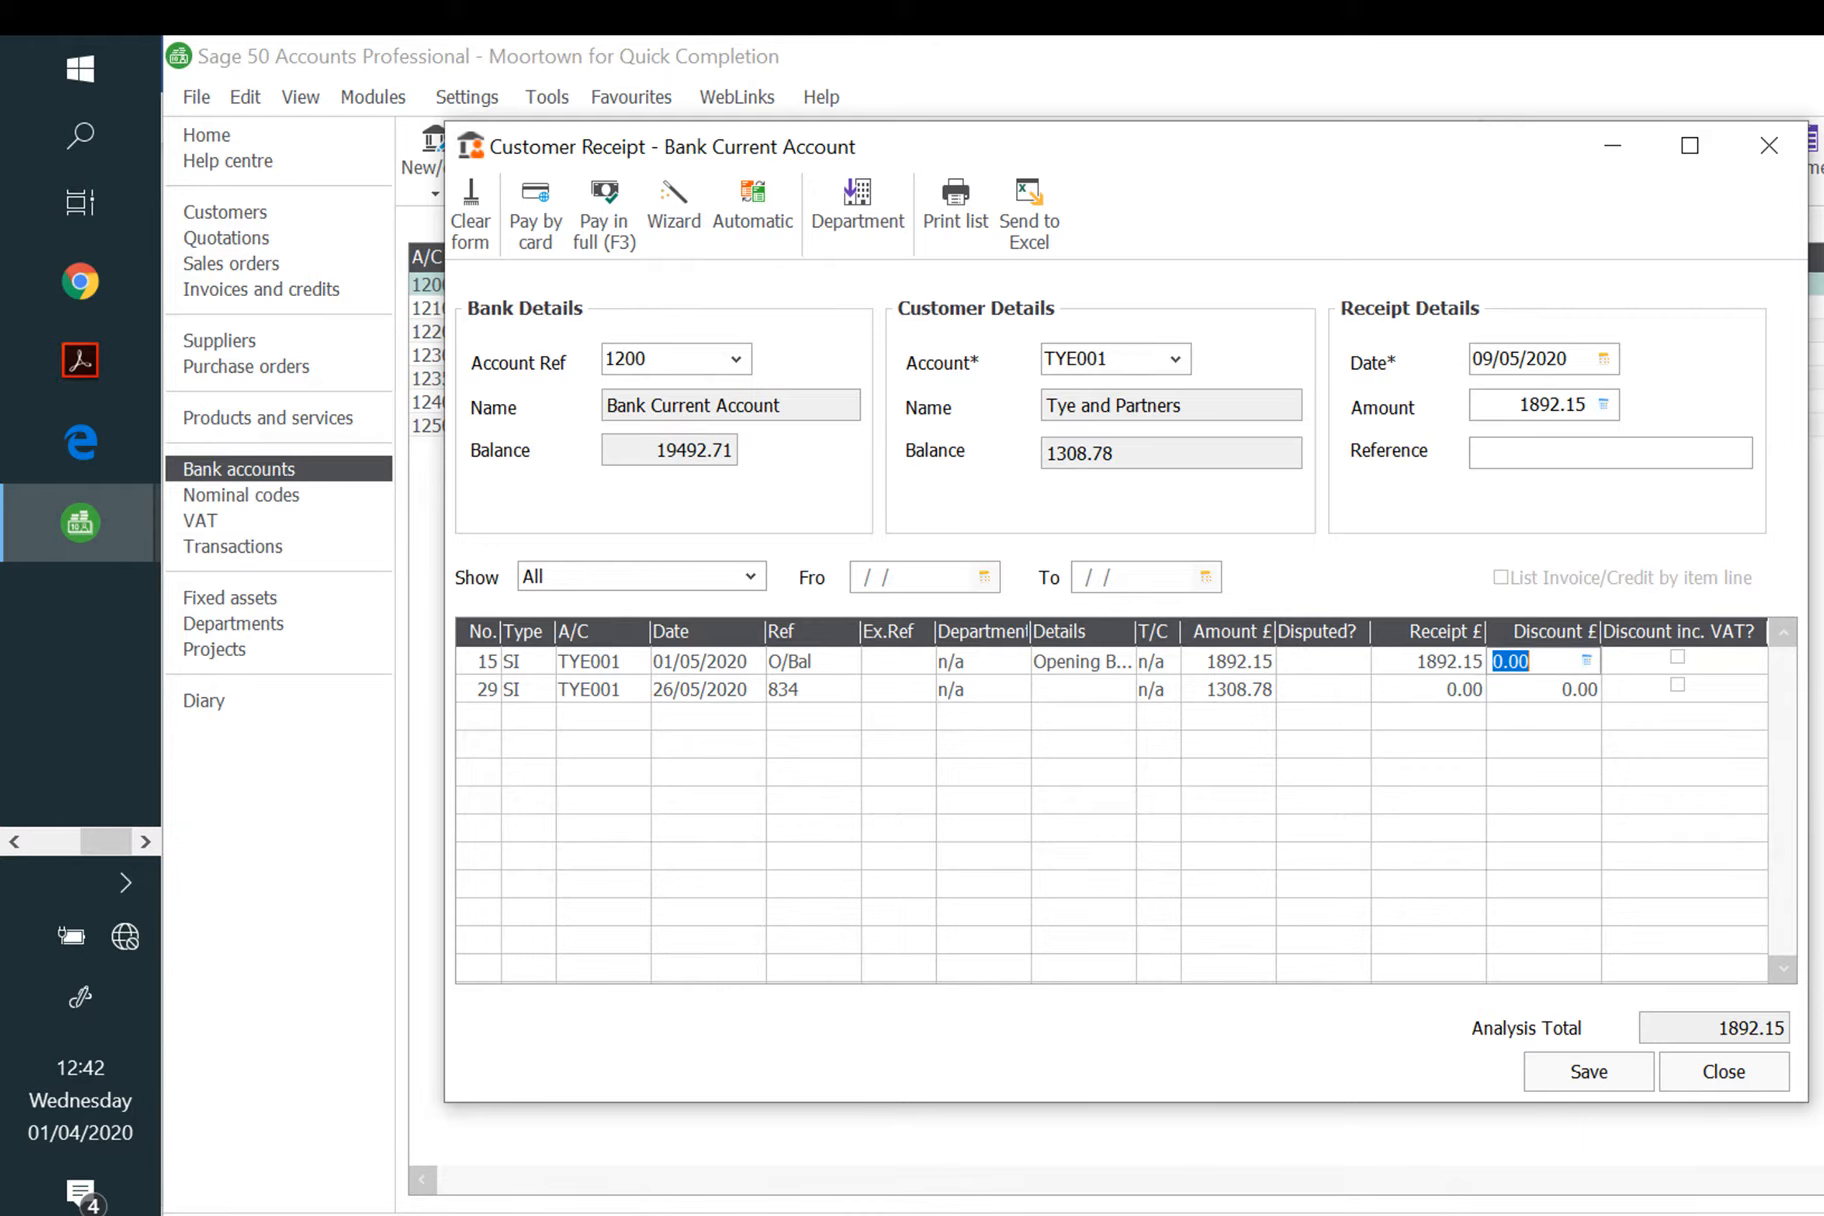
left_click(1490, 452)
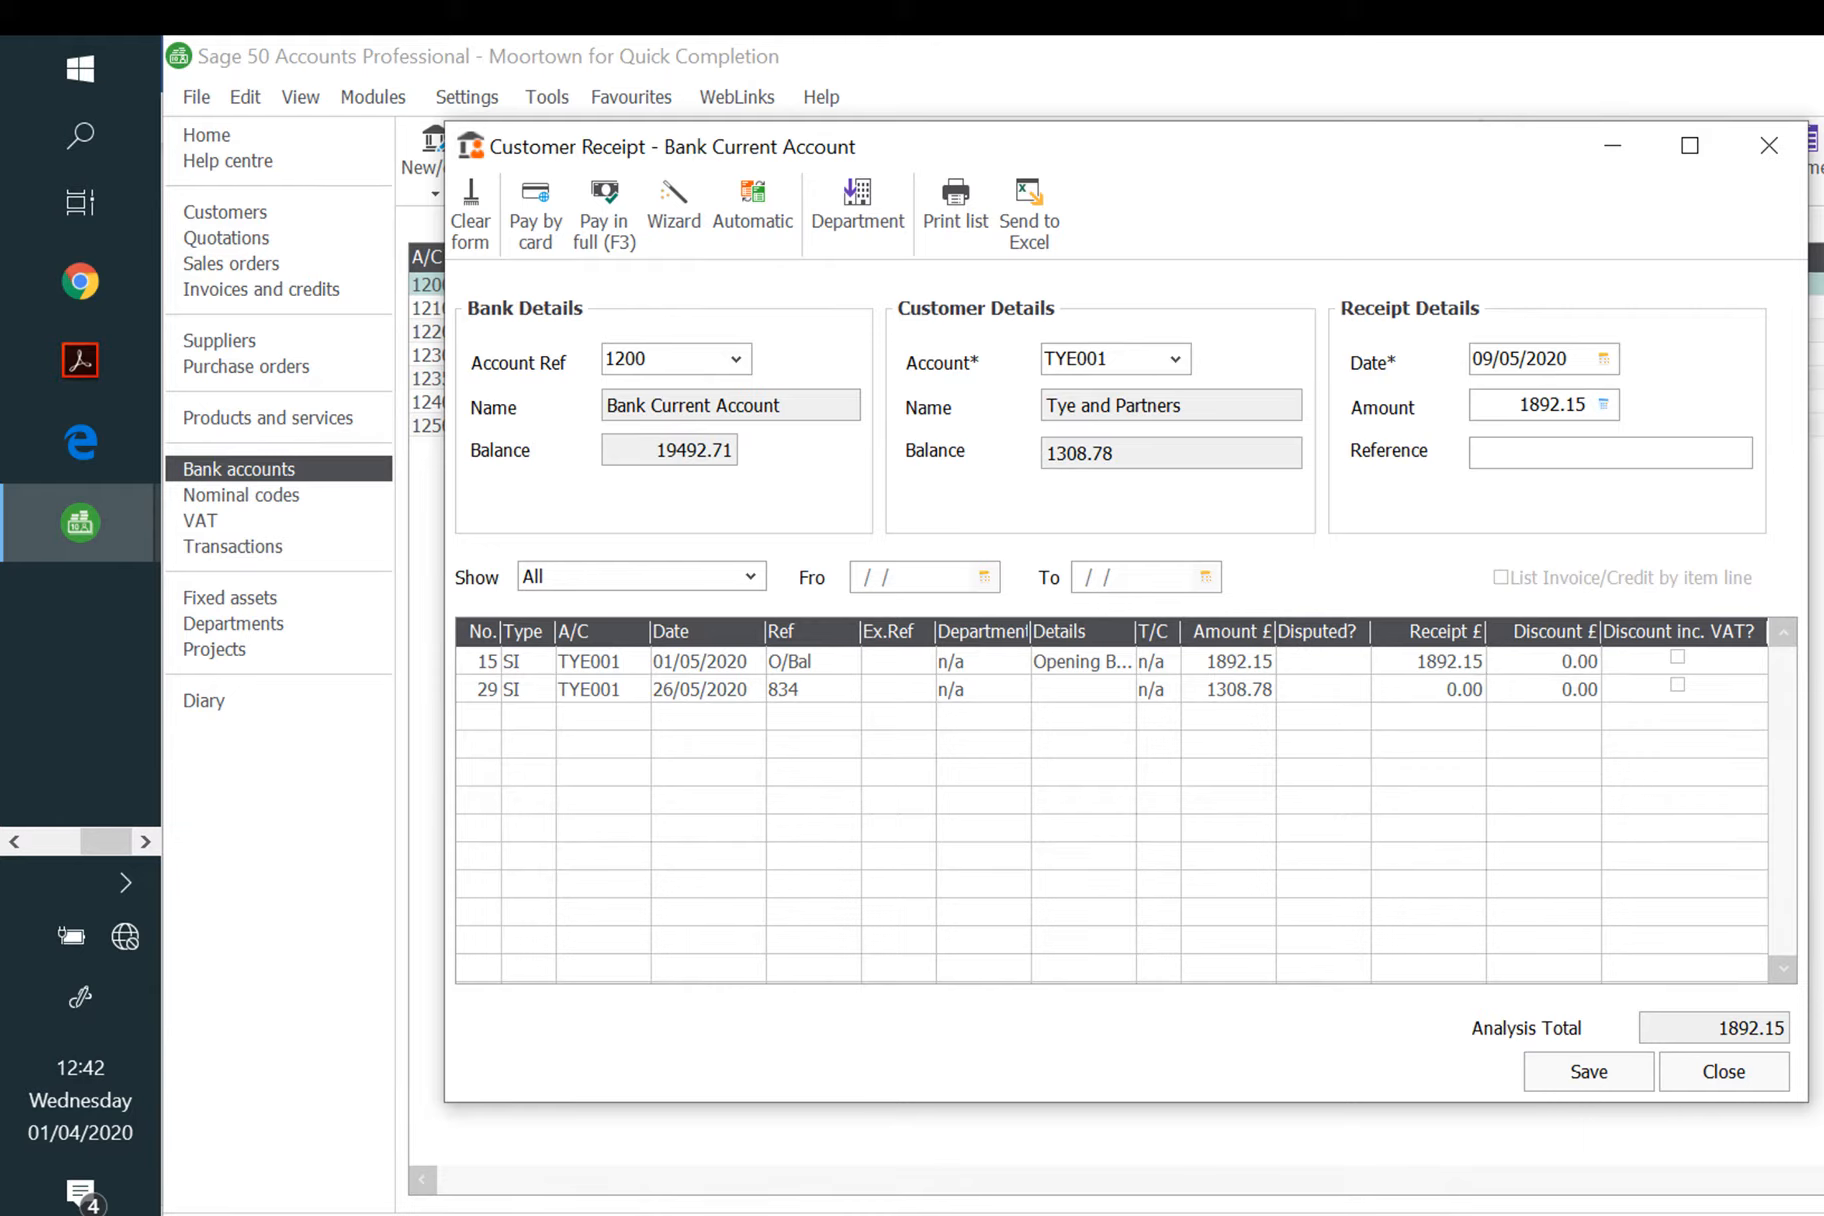
type("bacs")
left_click(1583, 1078)
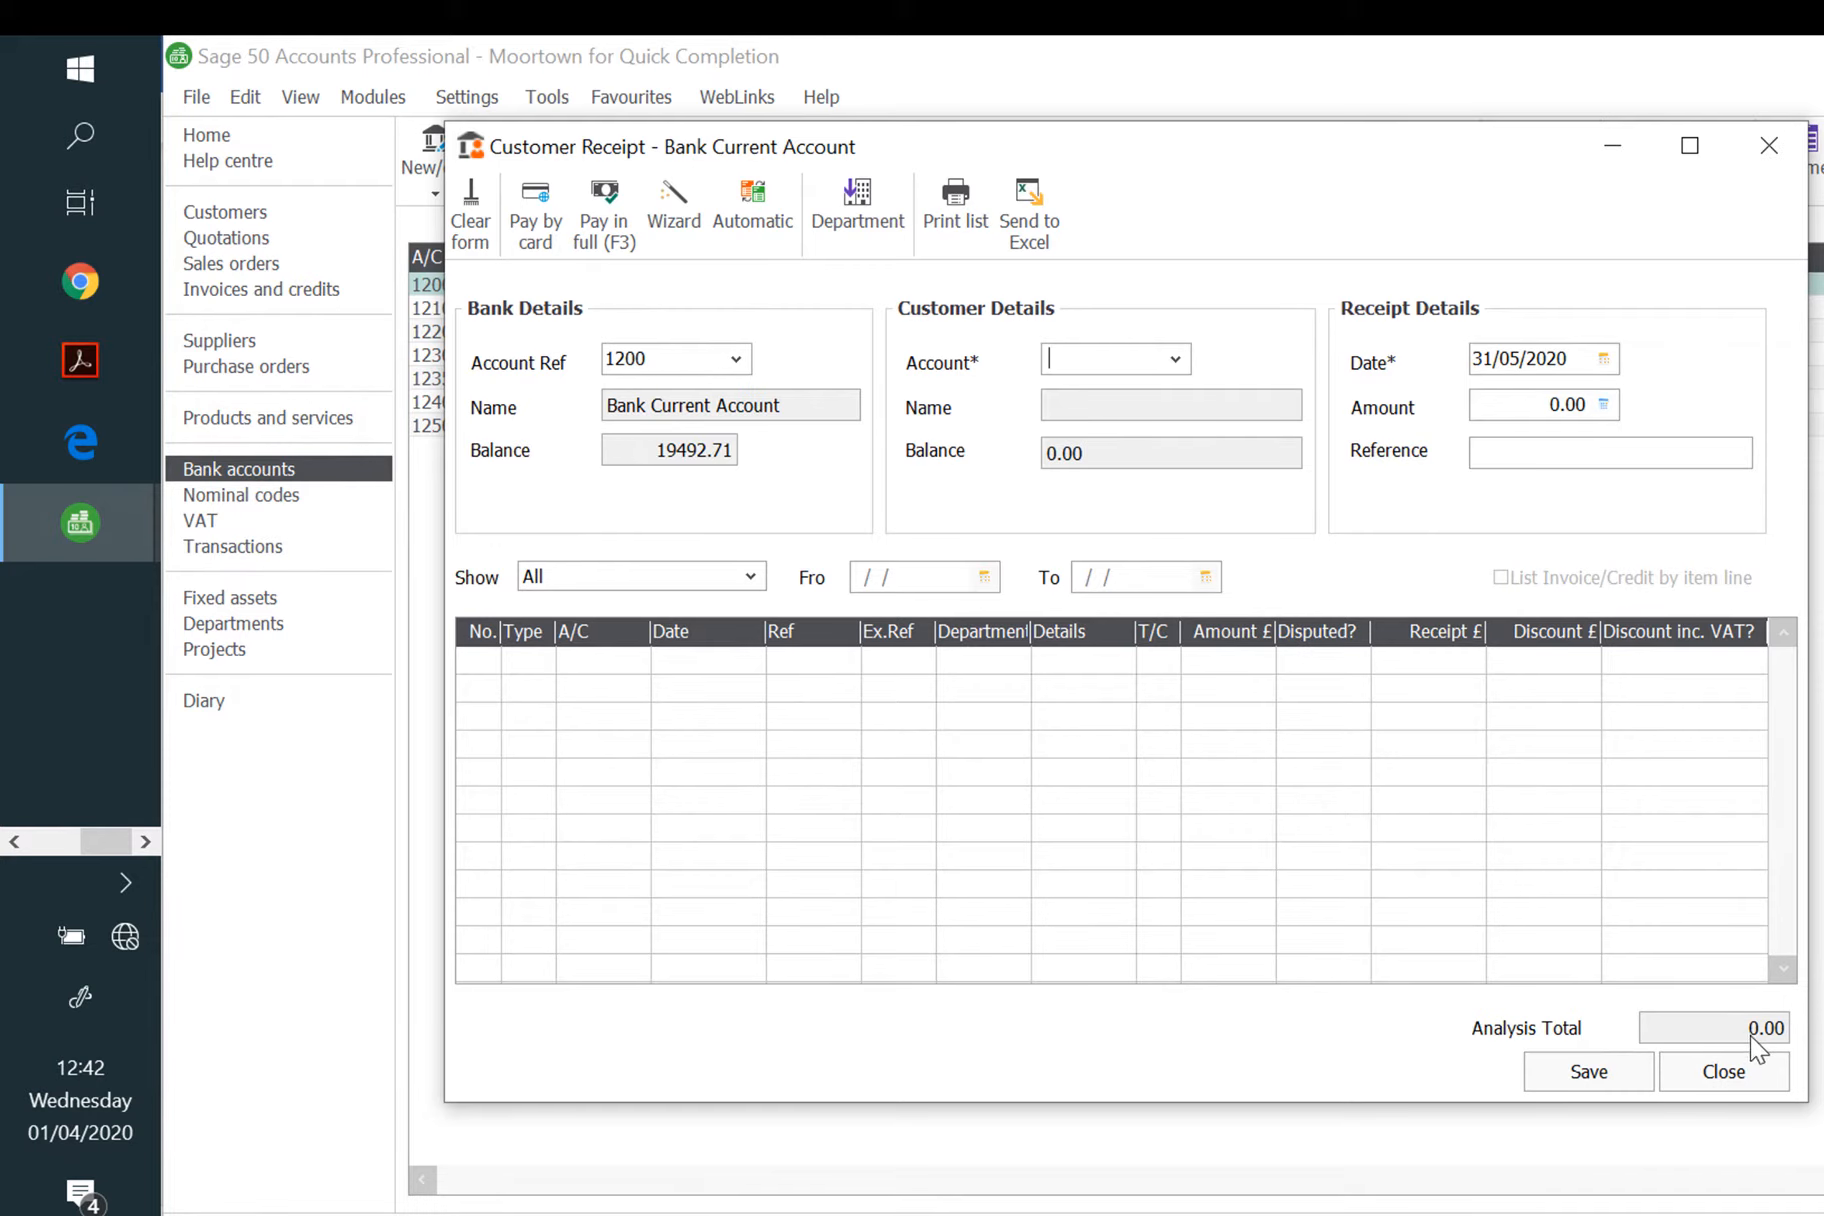
left_click(1736, 1076)
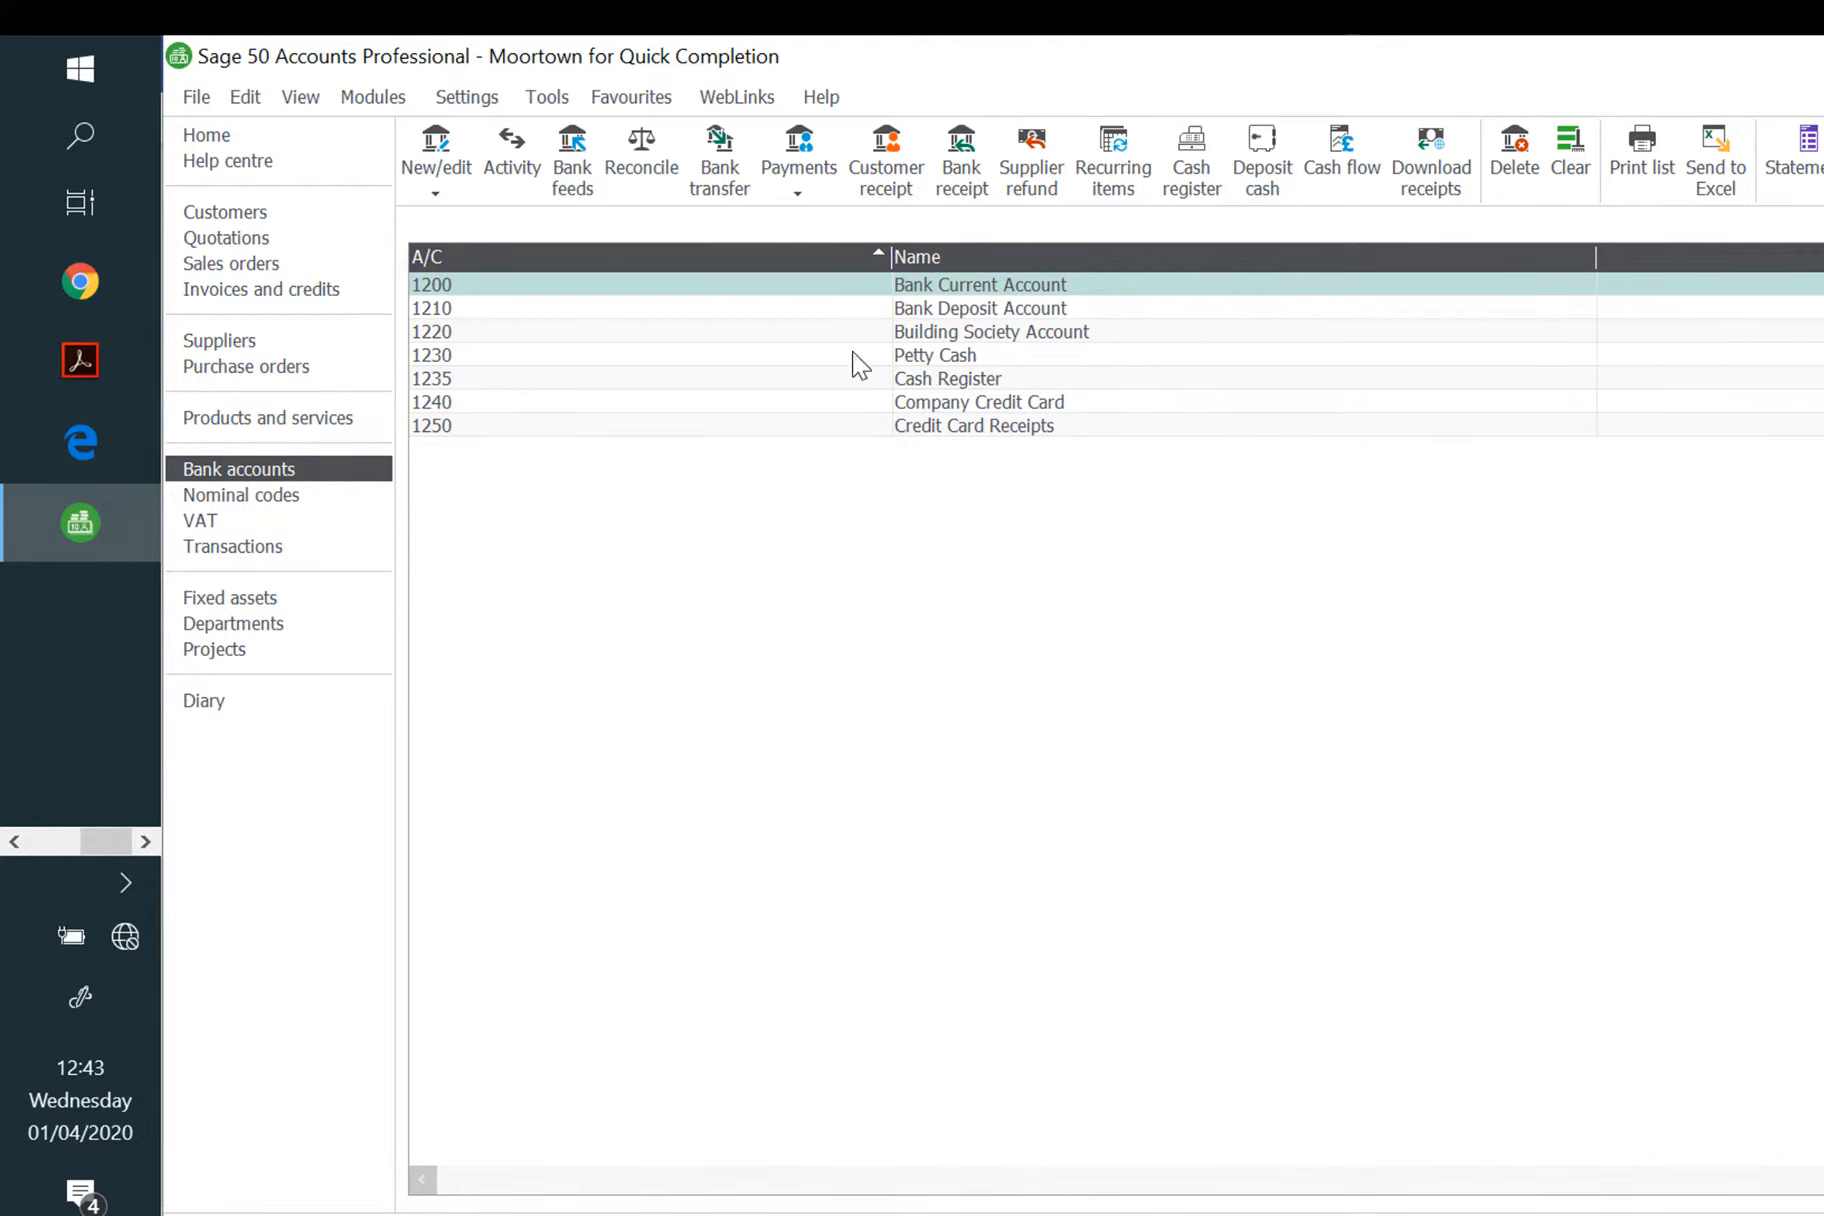
Step: Open and discard a supplier payment from the Suppliers module, then return to Bank accounts
left_click(272, 346)
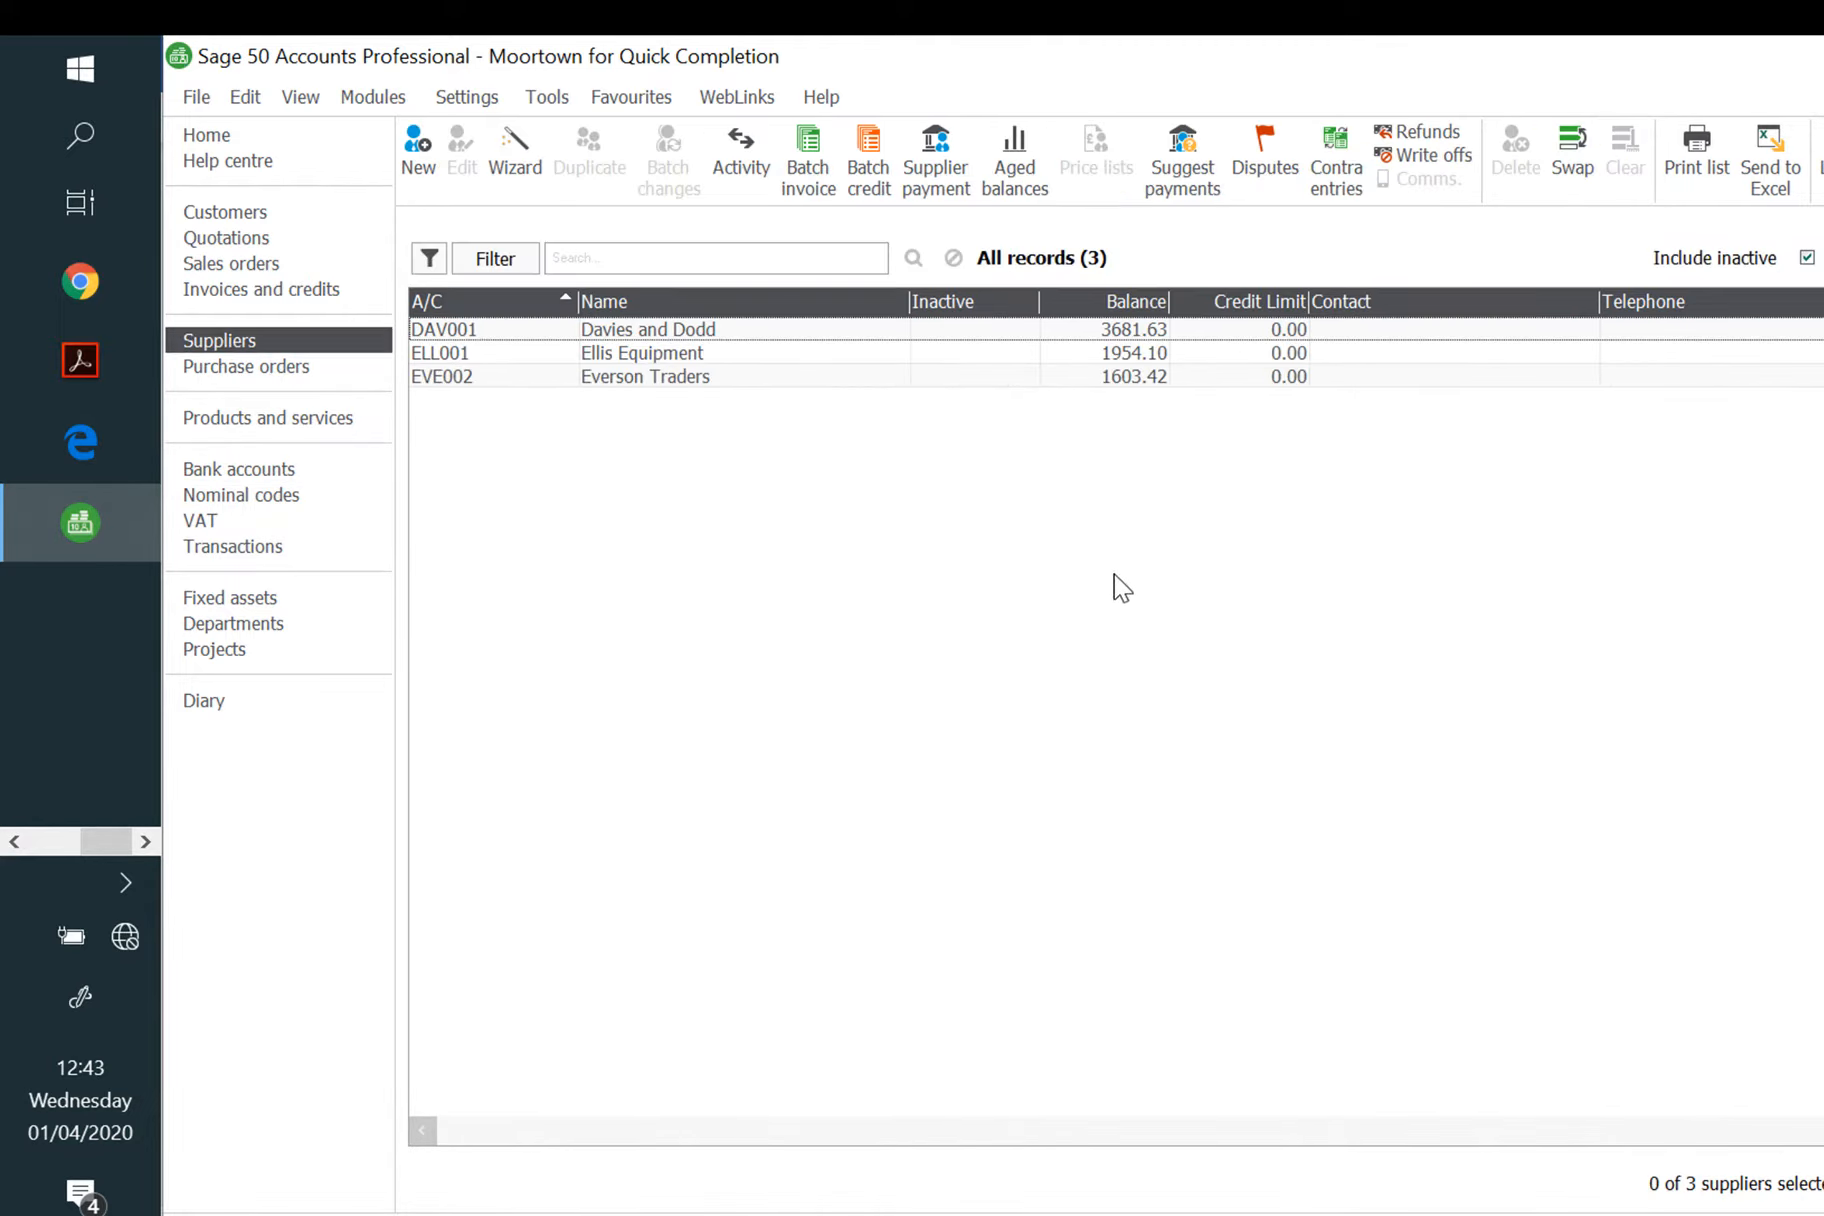
left_click(948, 168)
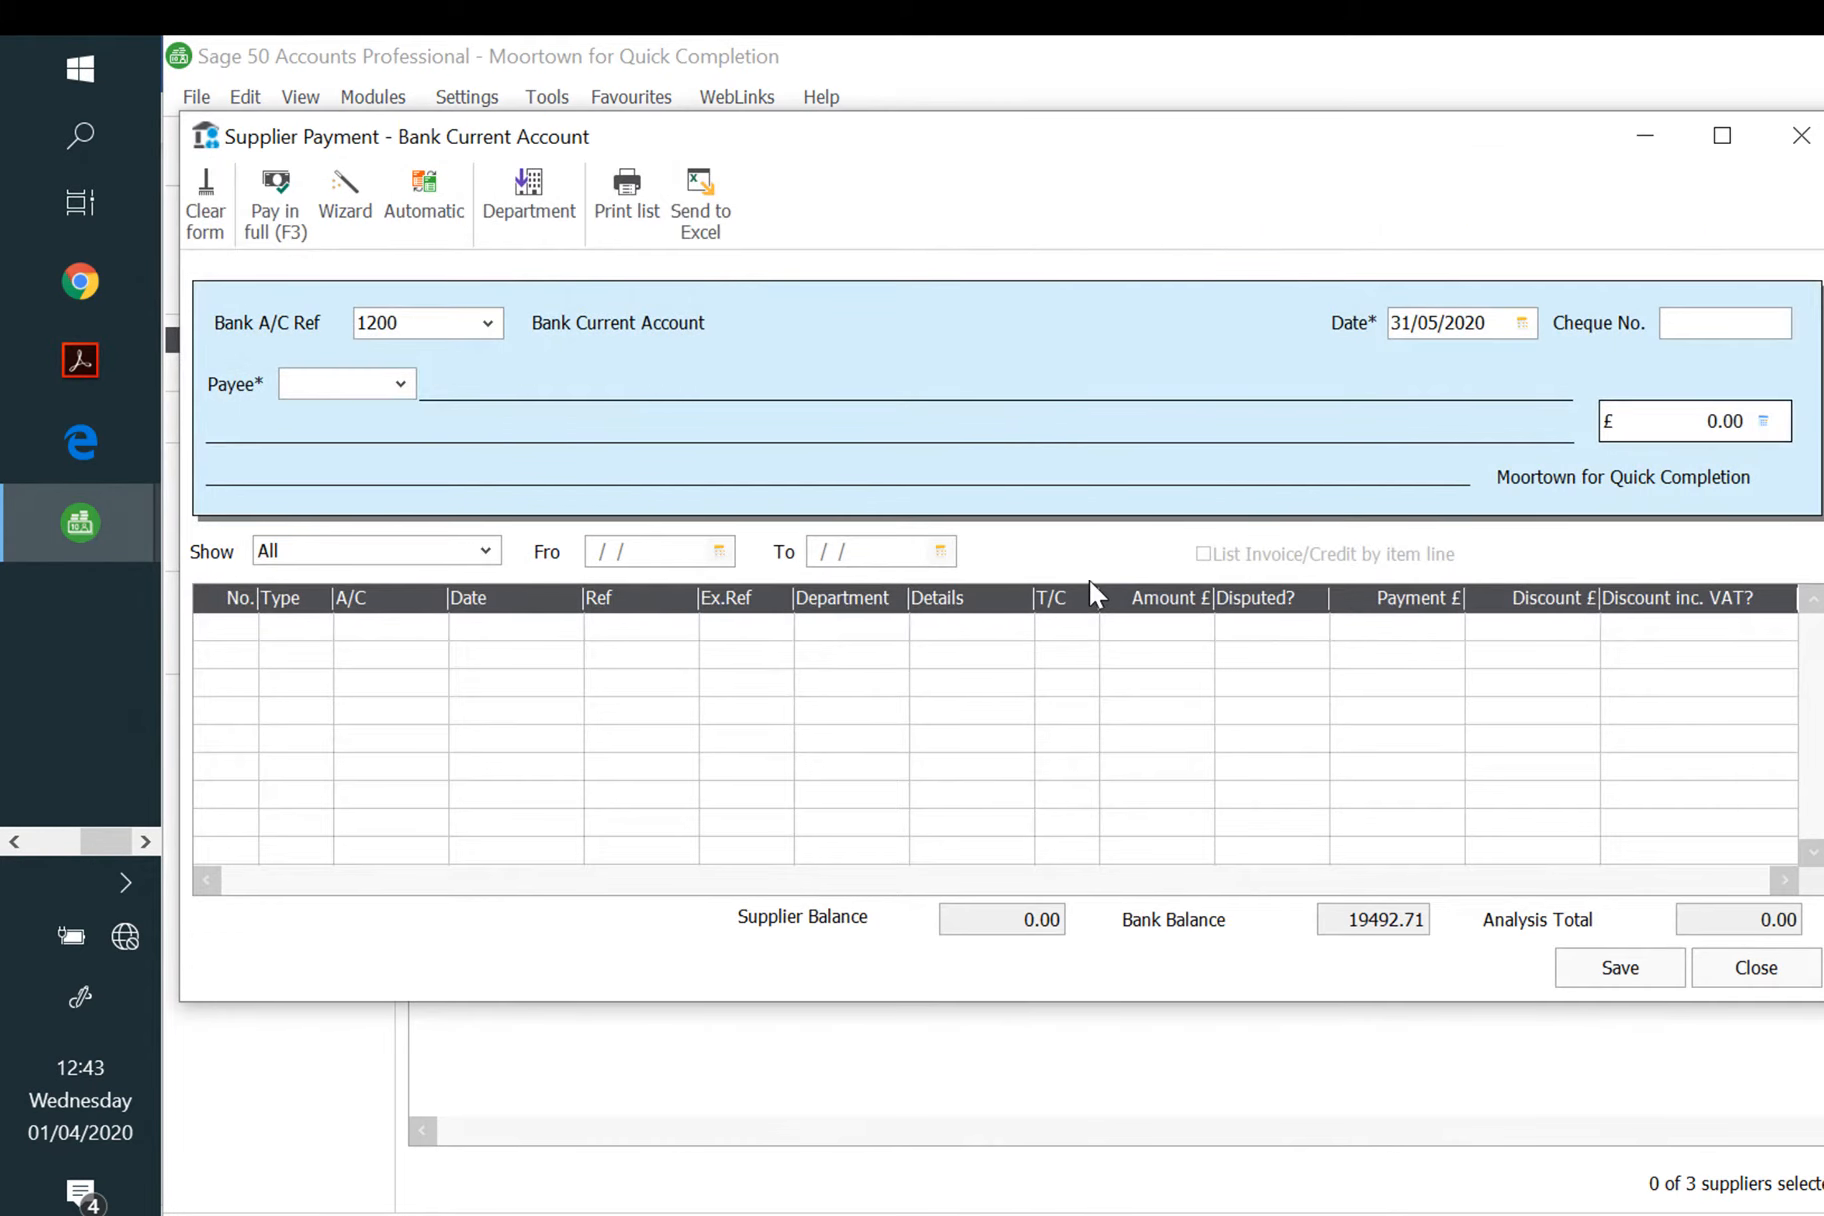
left_click(1798, 135)
left_click(242, 472)
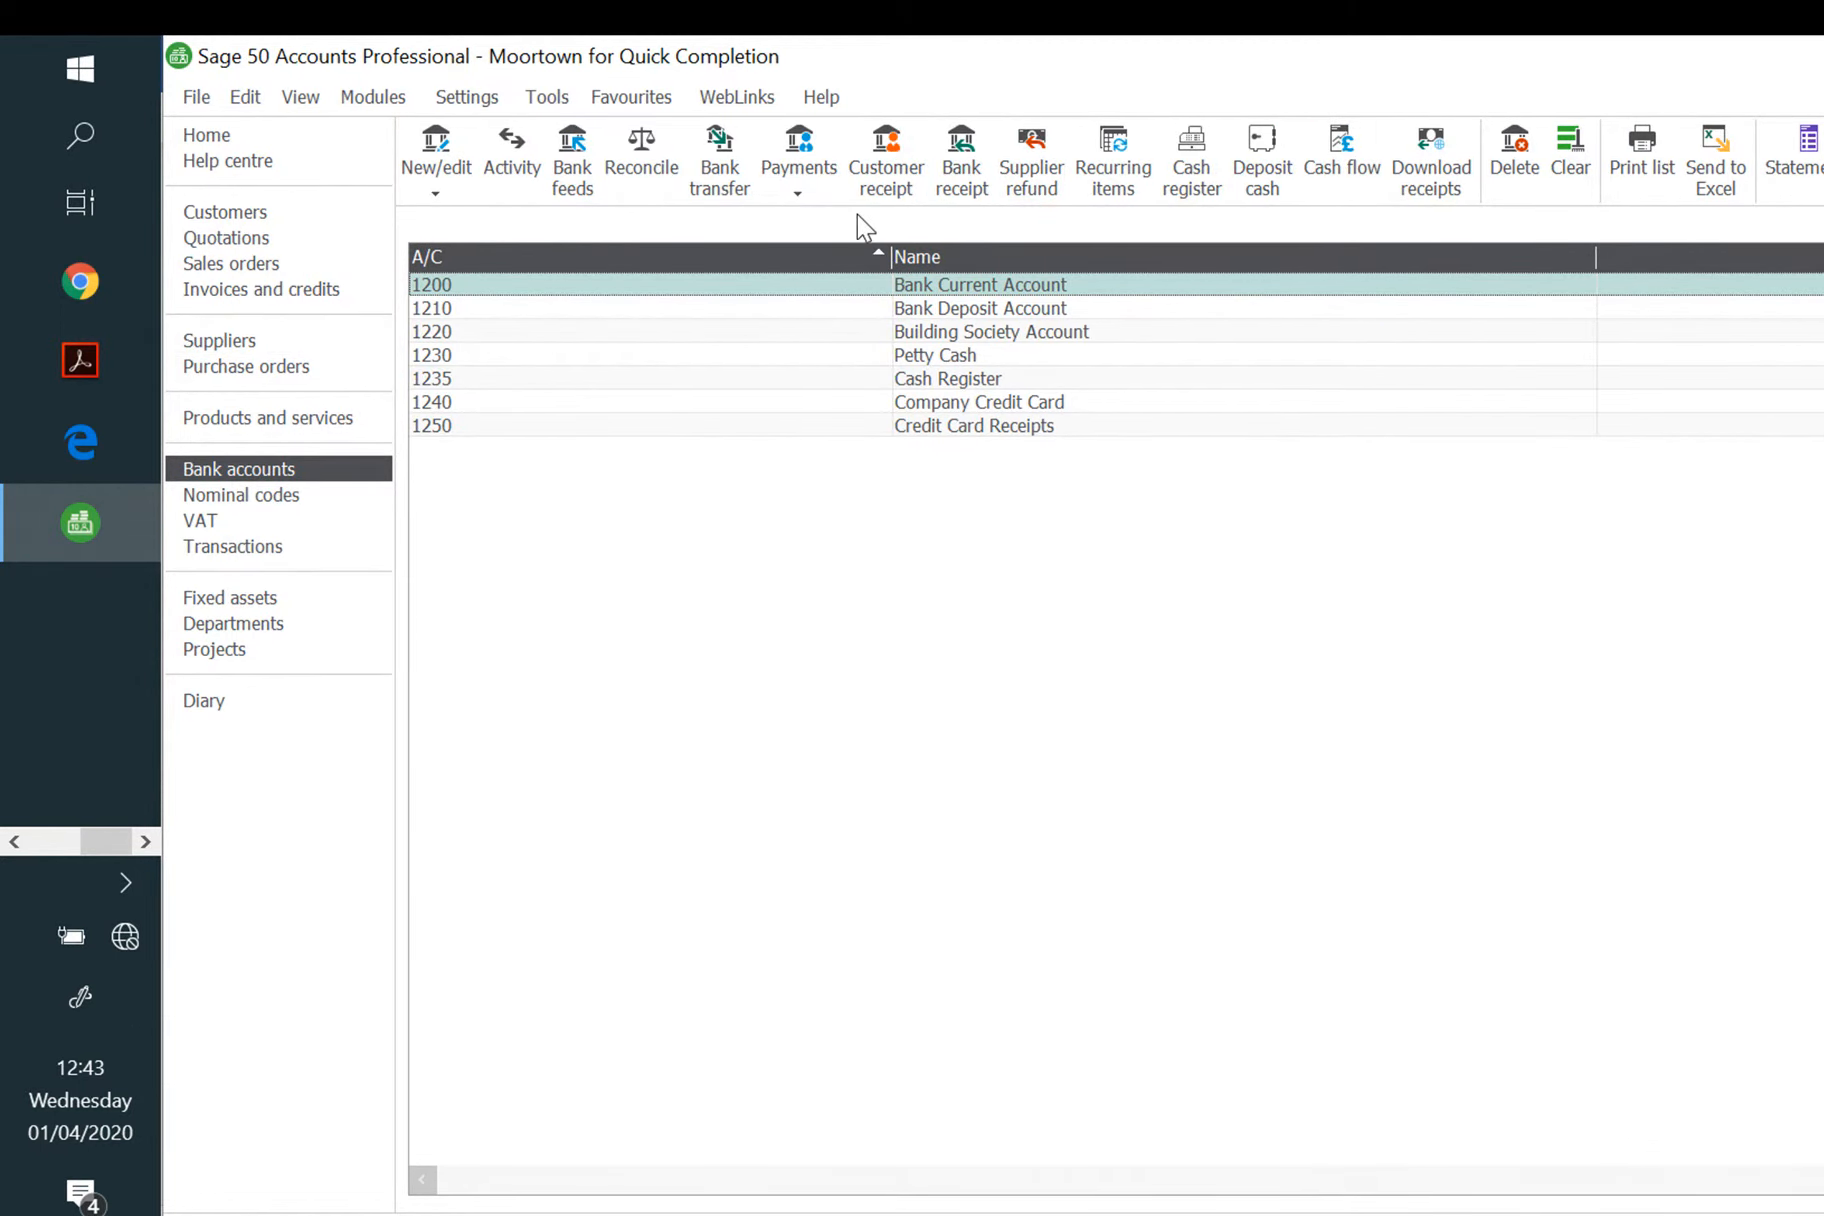
Step: Start a current-account supplier payment to Everson Traders dated 18/05/2020, cheque 2341
left_click(803, 195)
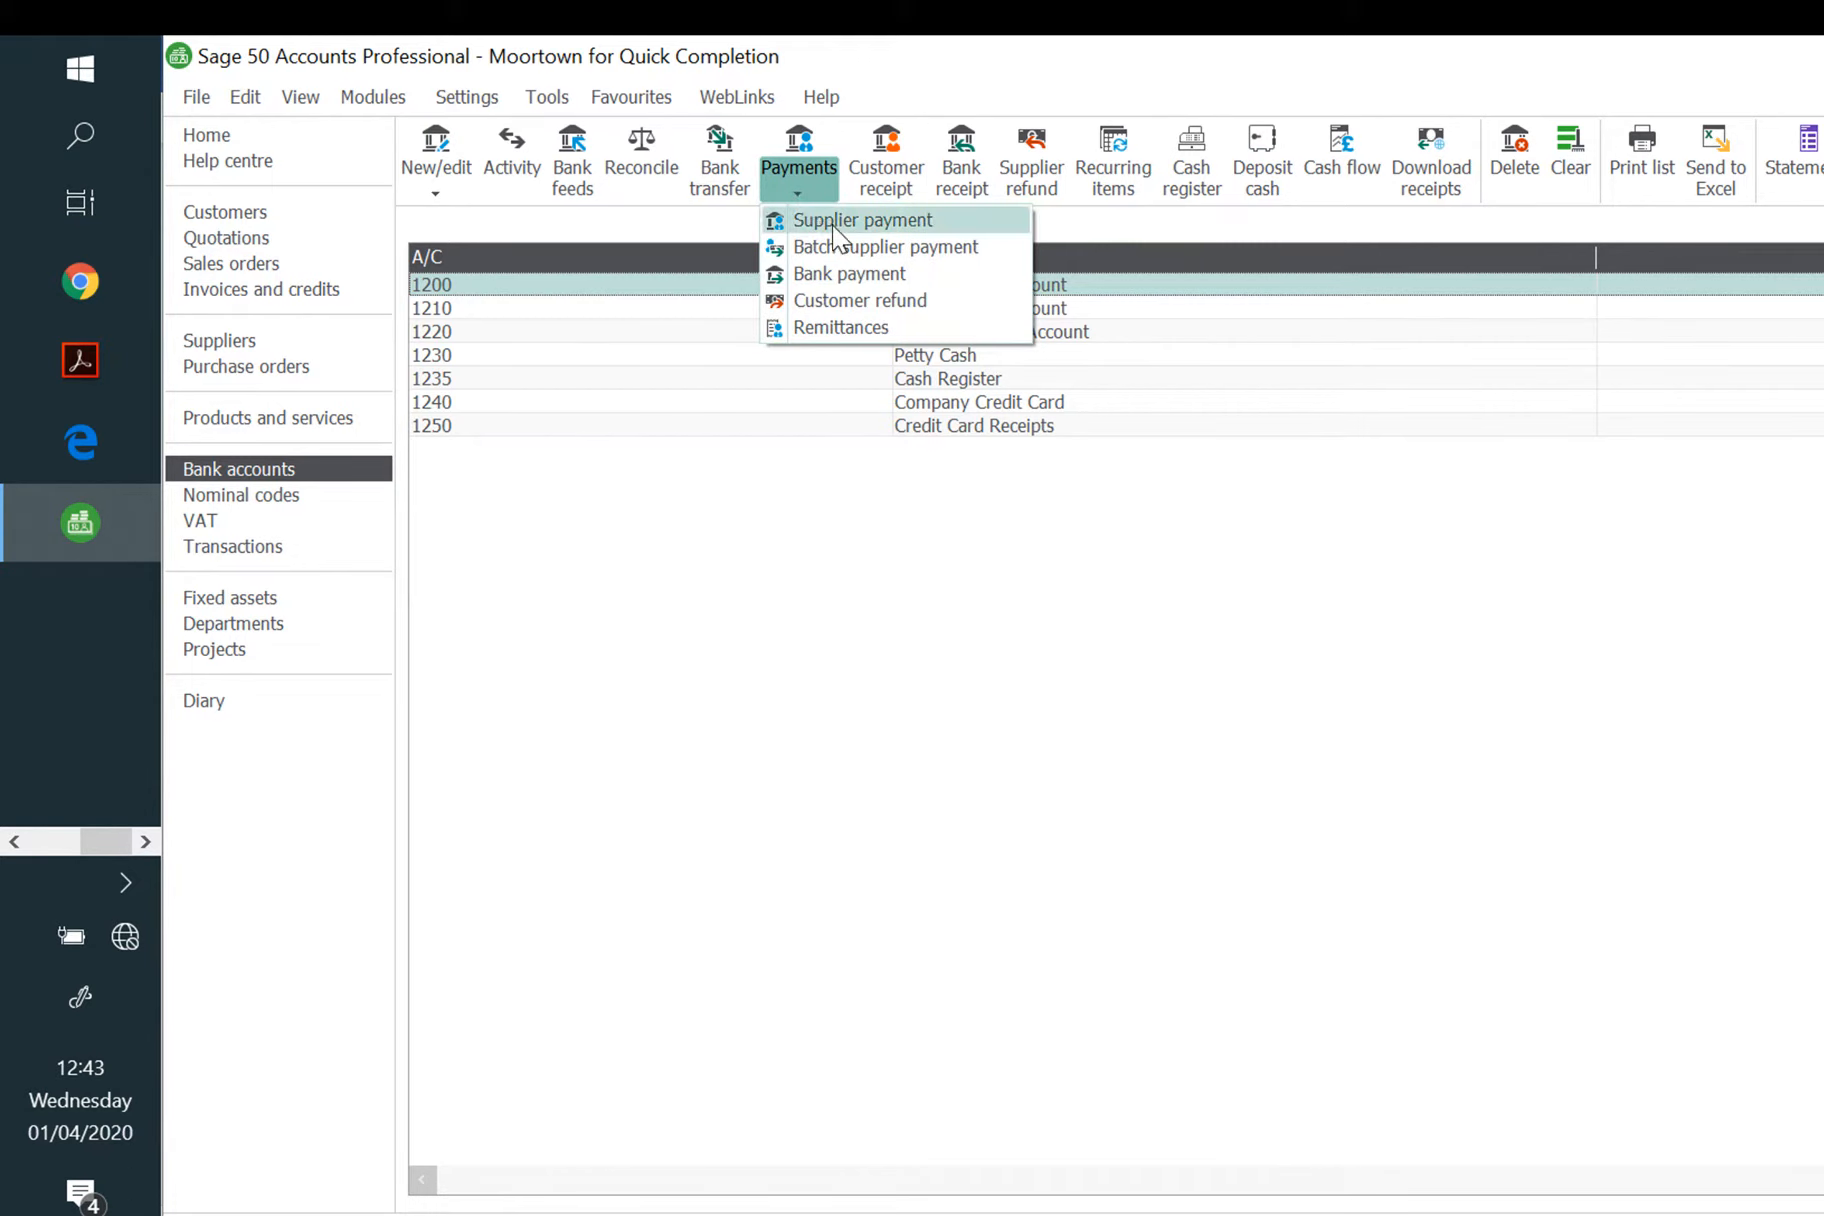
left_click(833, 222)
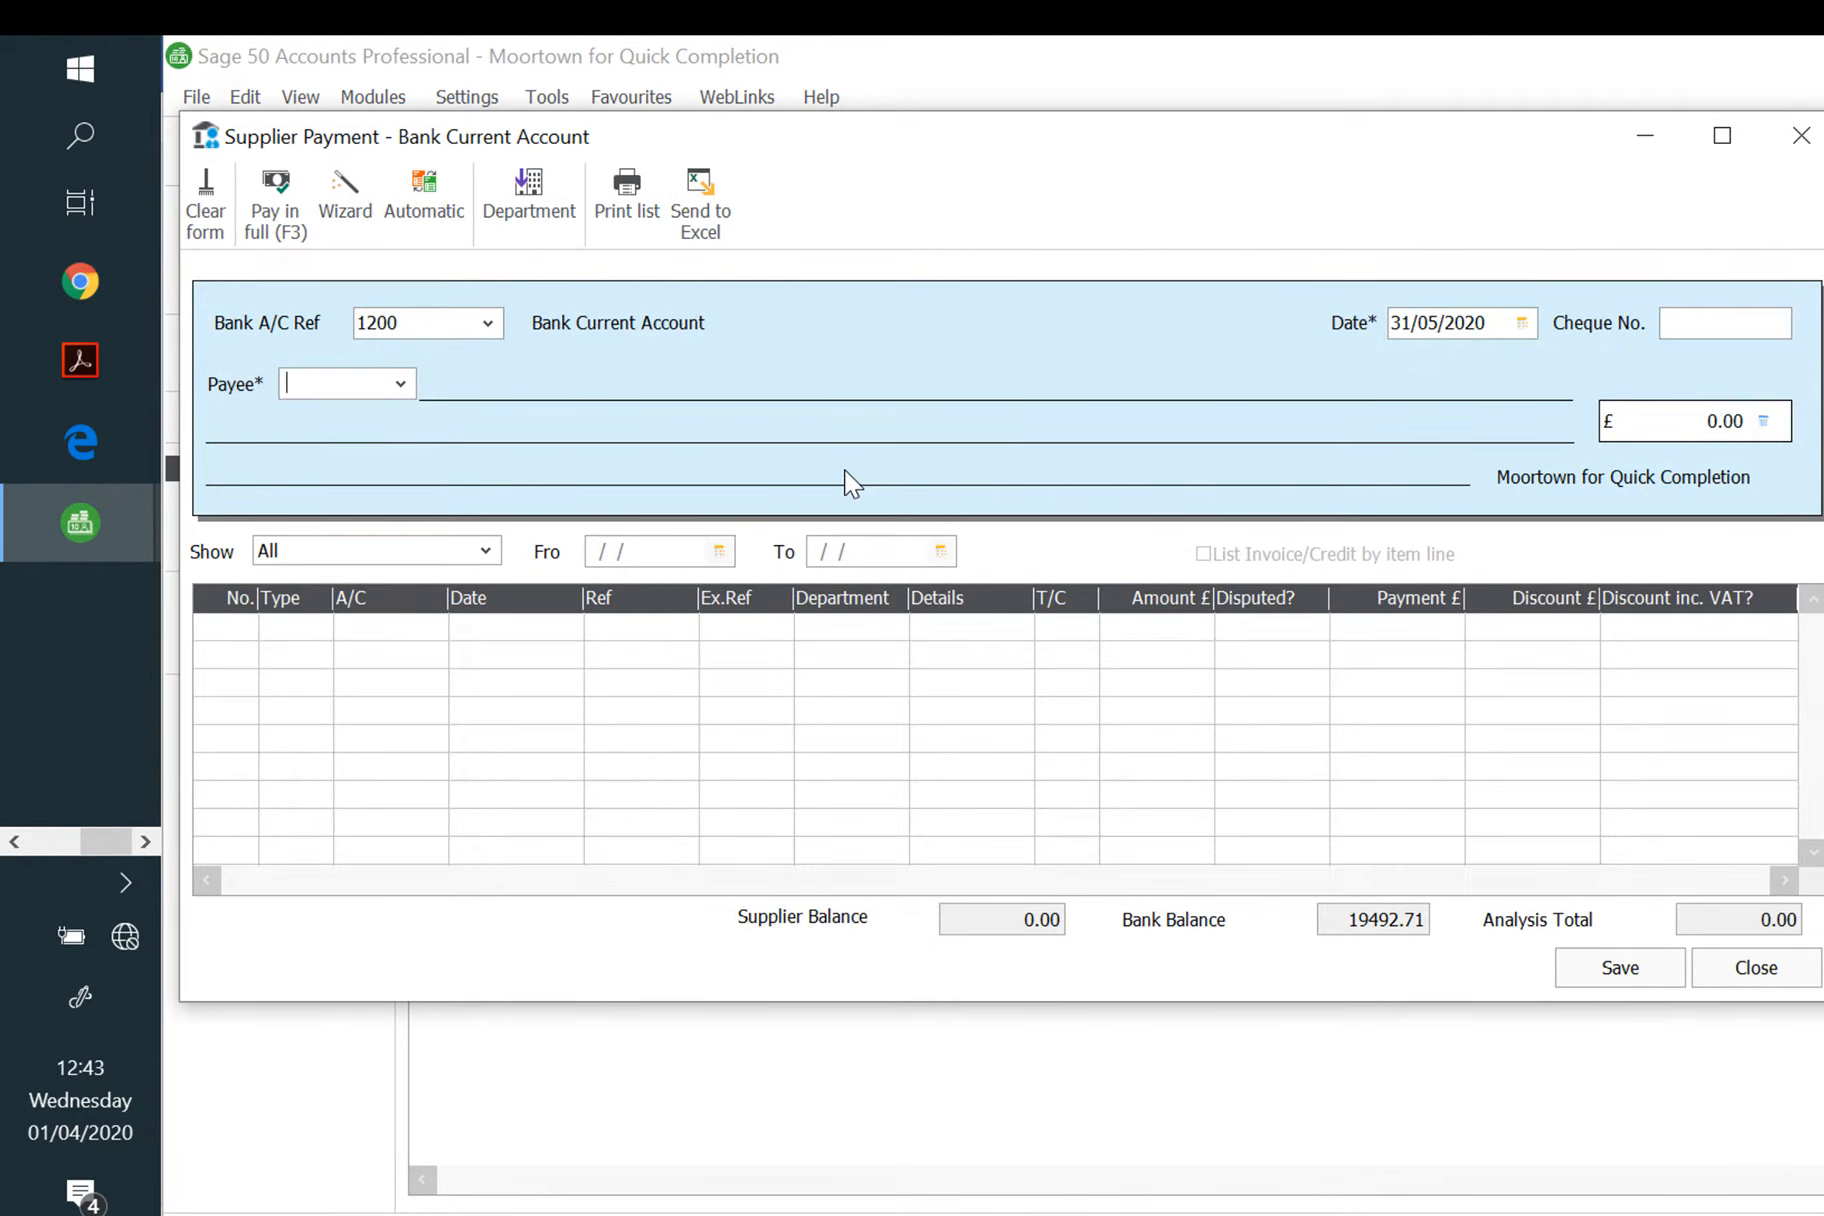
type("EVE002")
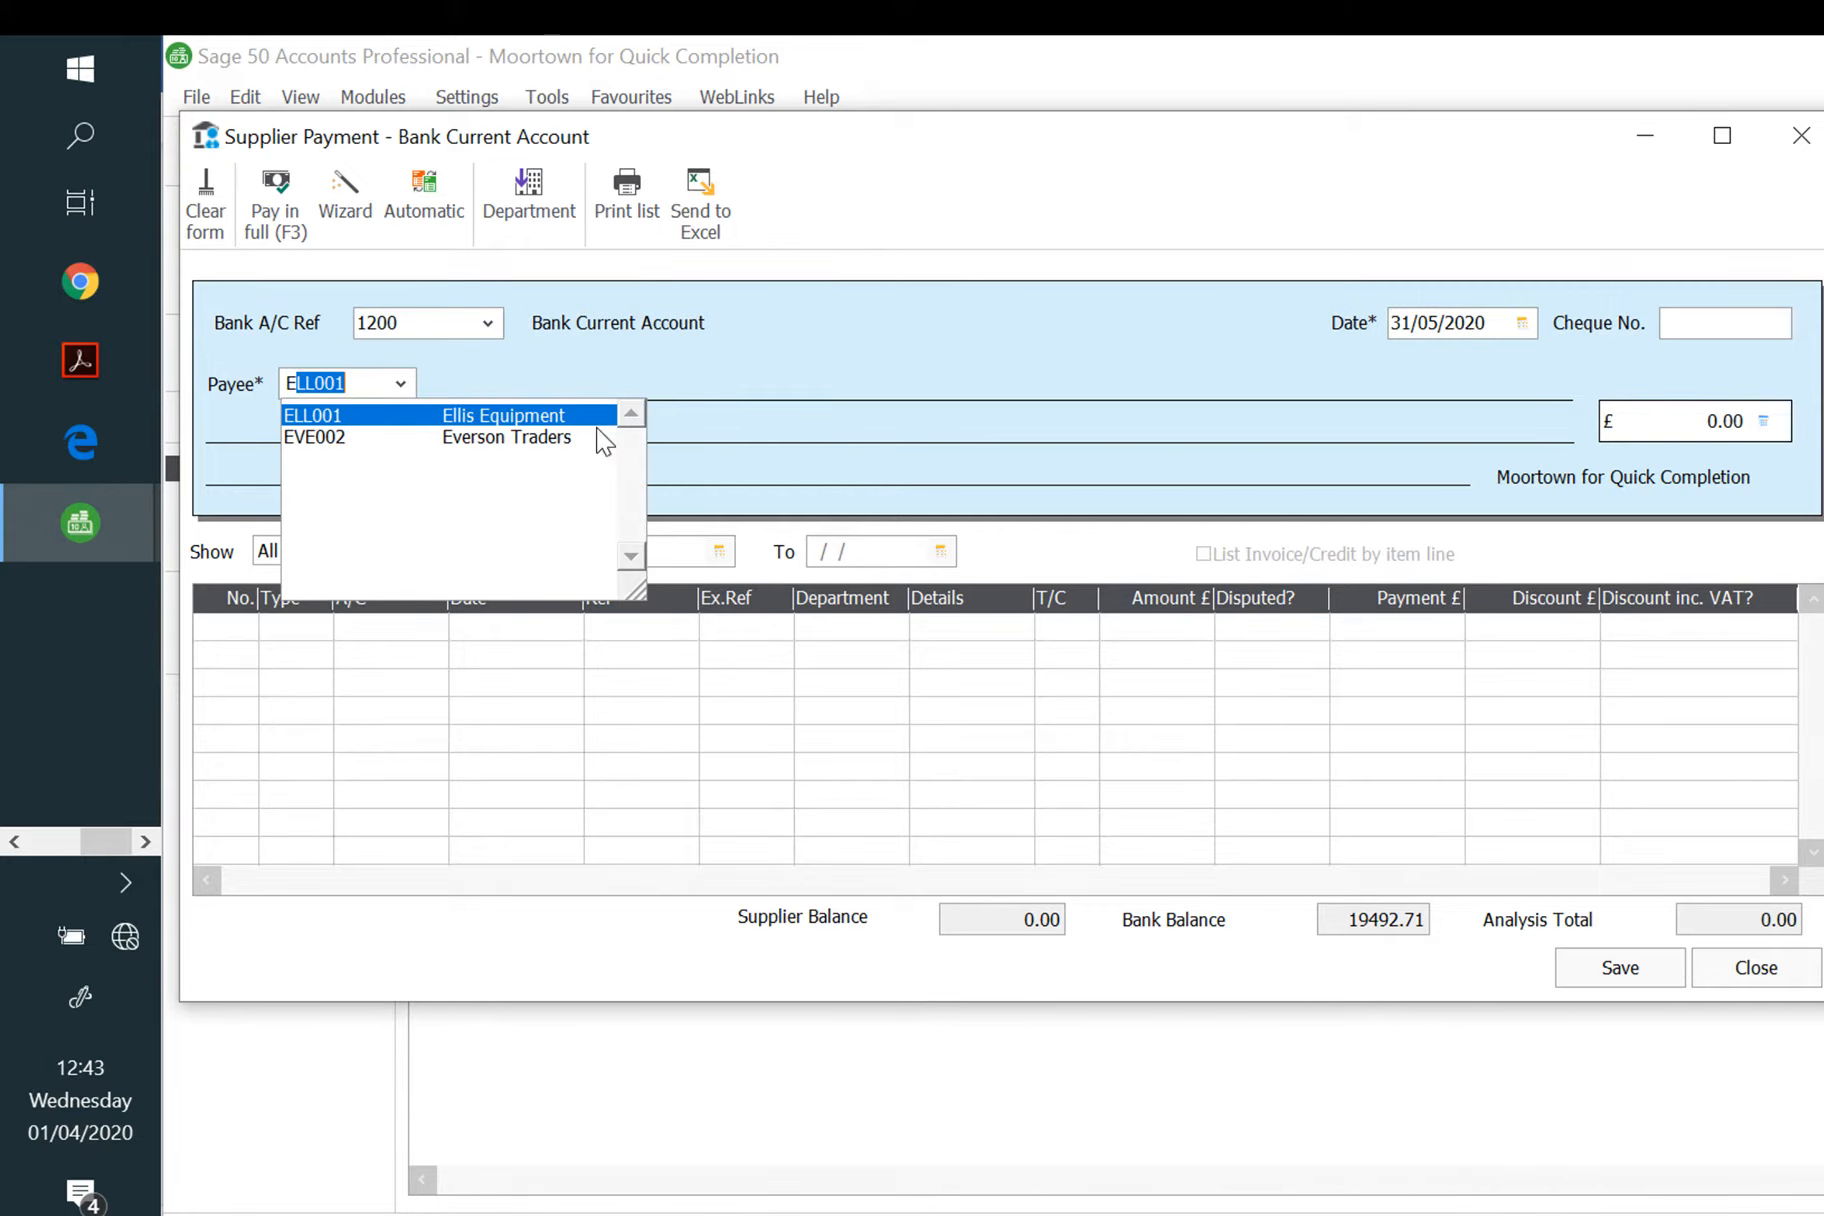
left_click(600, 440)
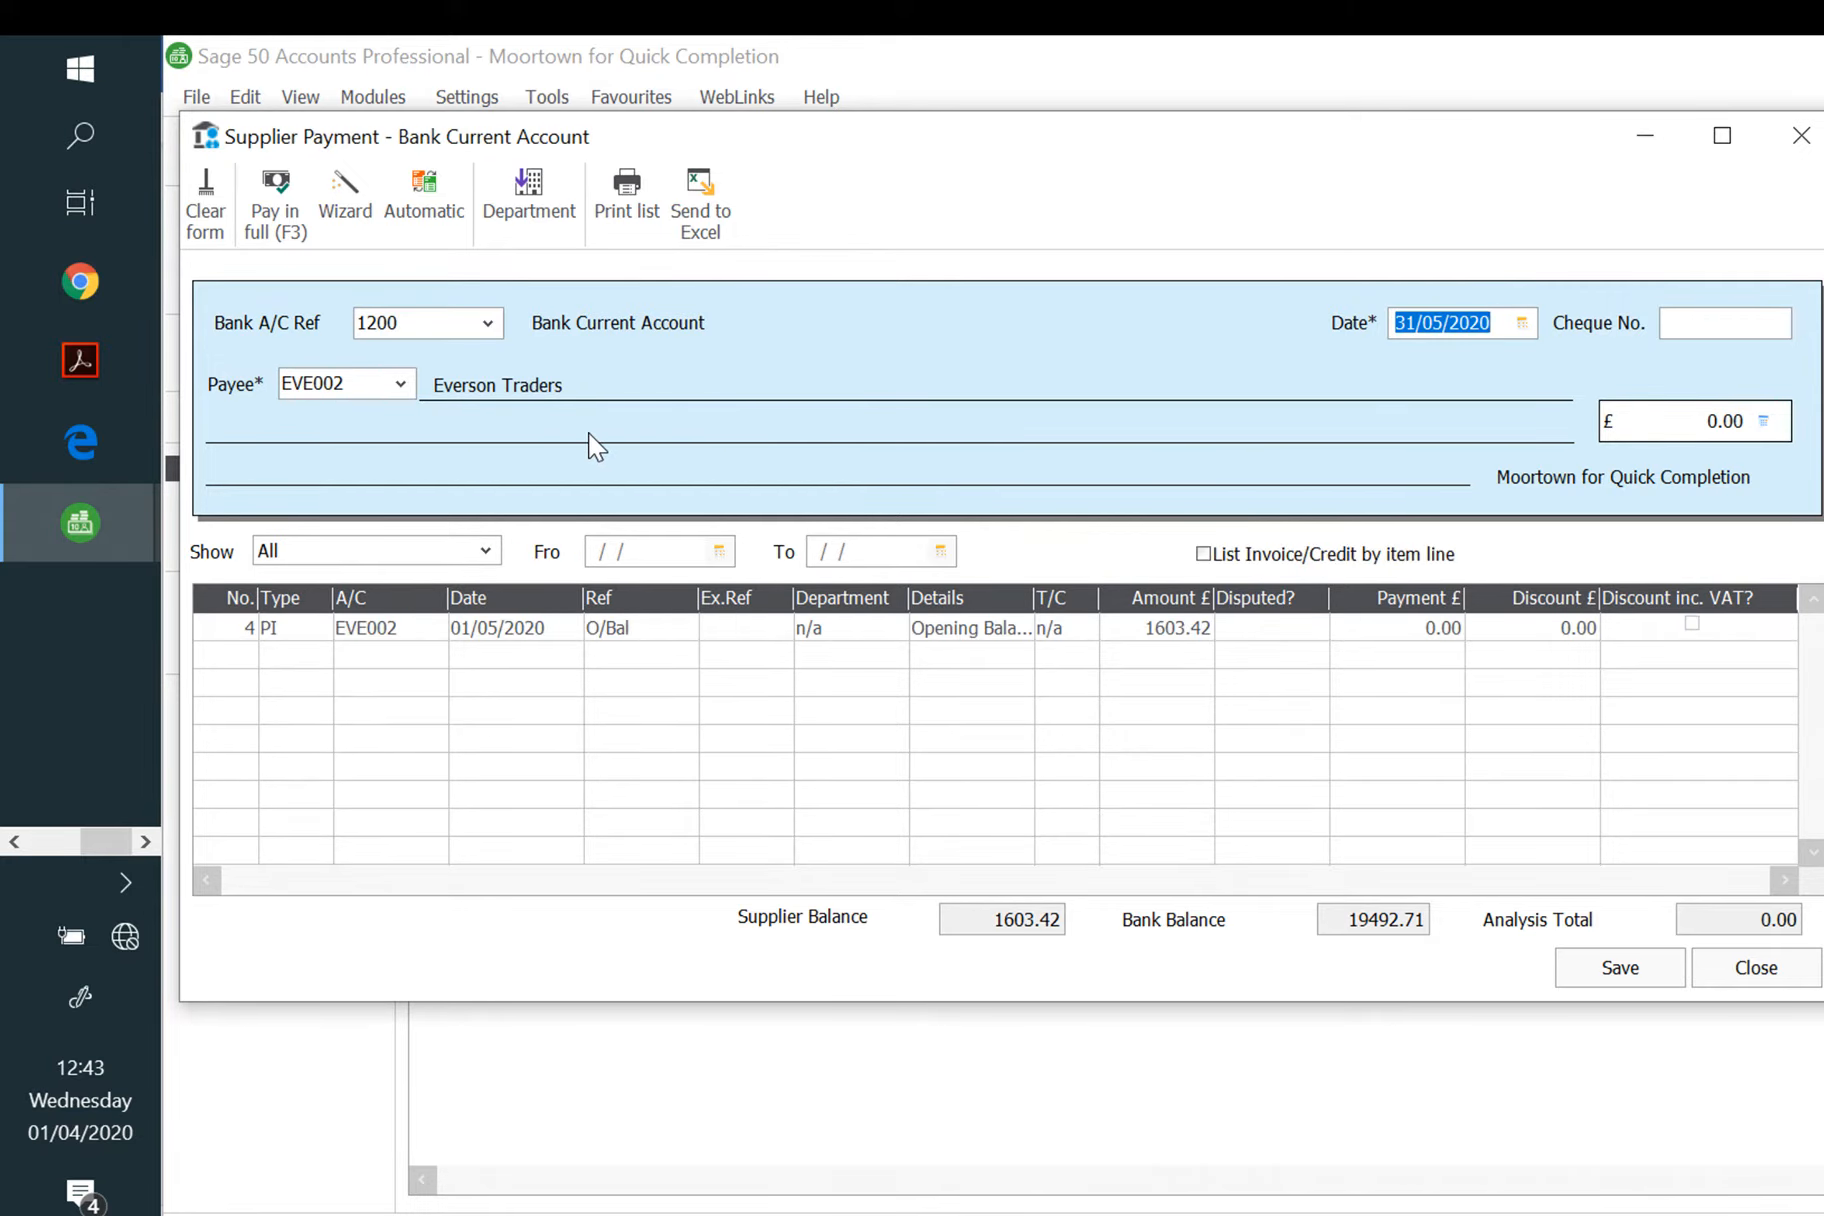
type("18/05/2020")
key("Tab")
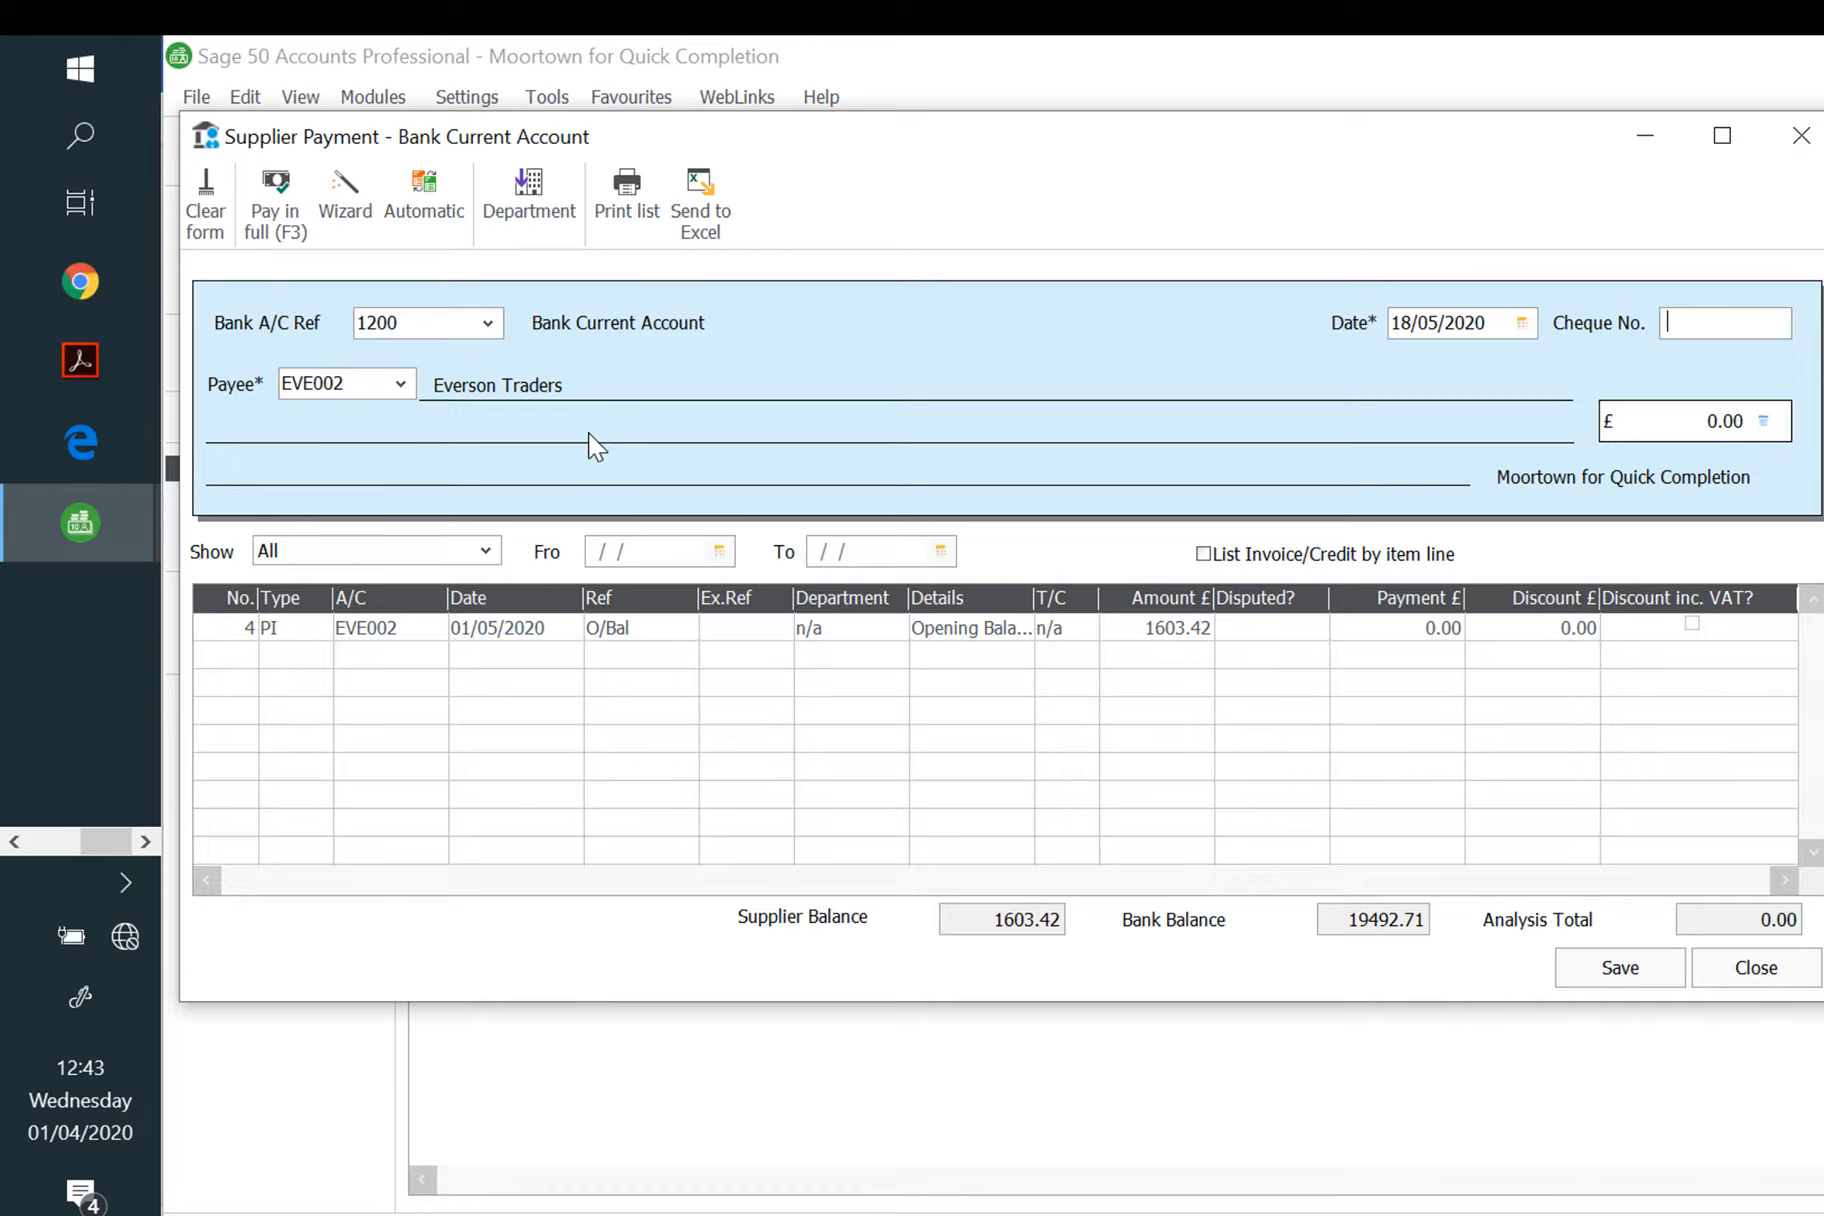
type("2341")
Step: Enter £1500.00, save, and post it as a payment on account
left_click(1648, 421)
type("1500")
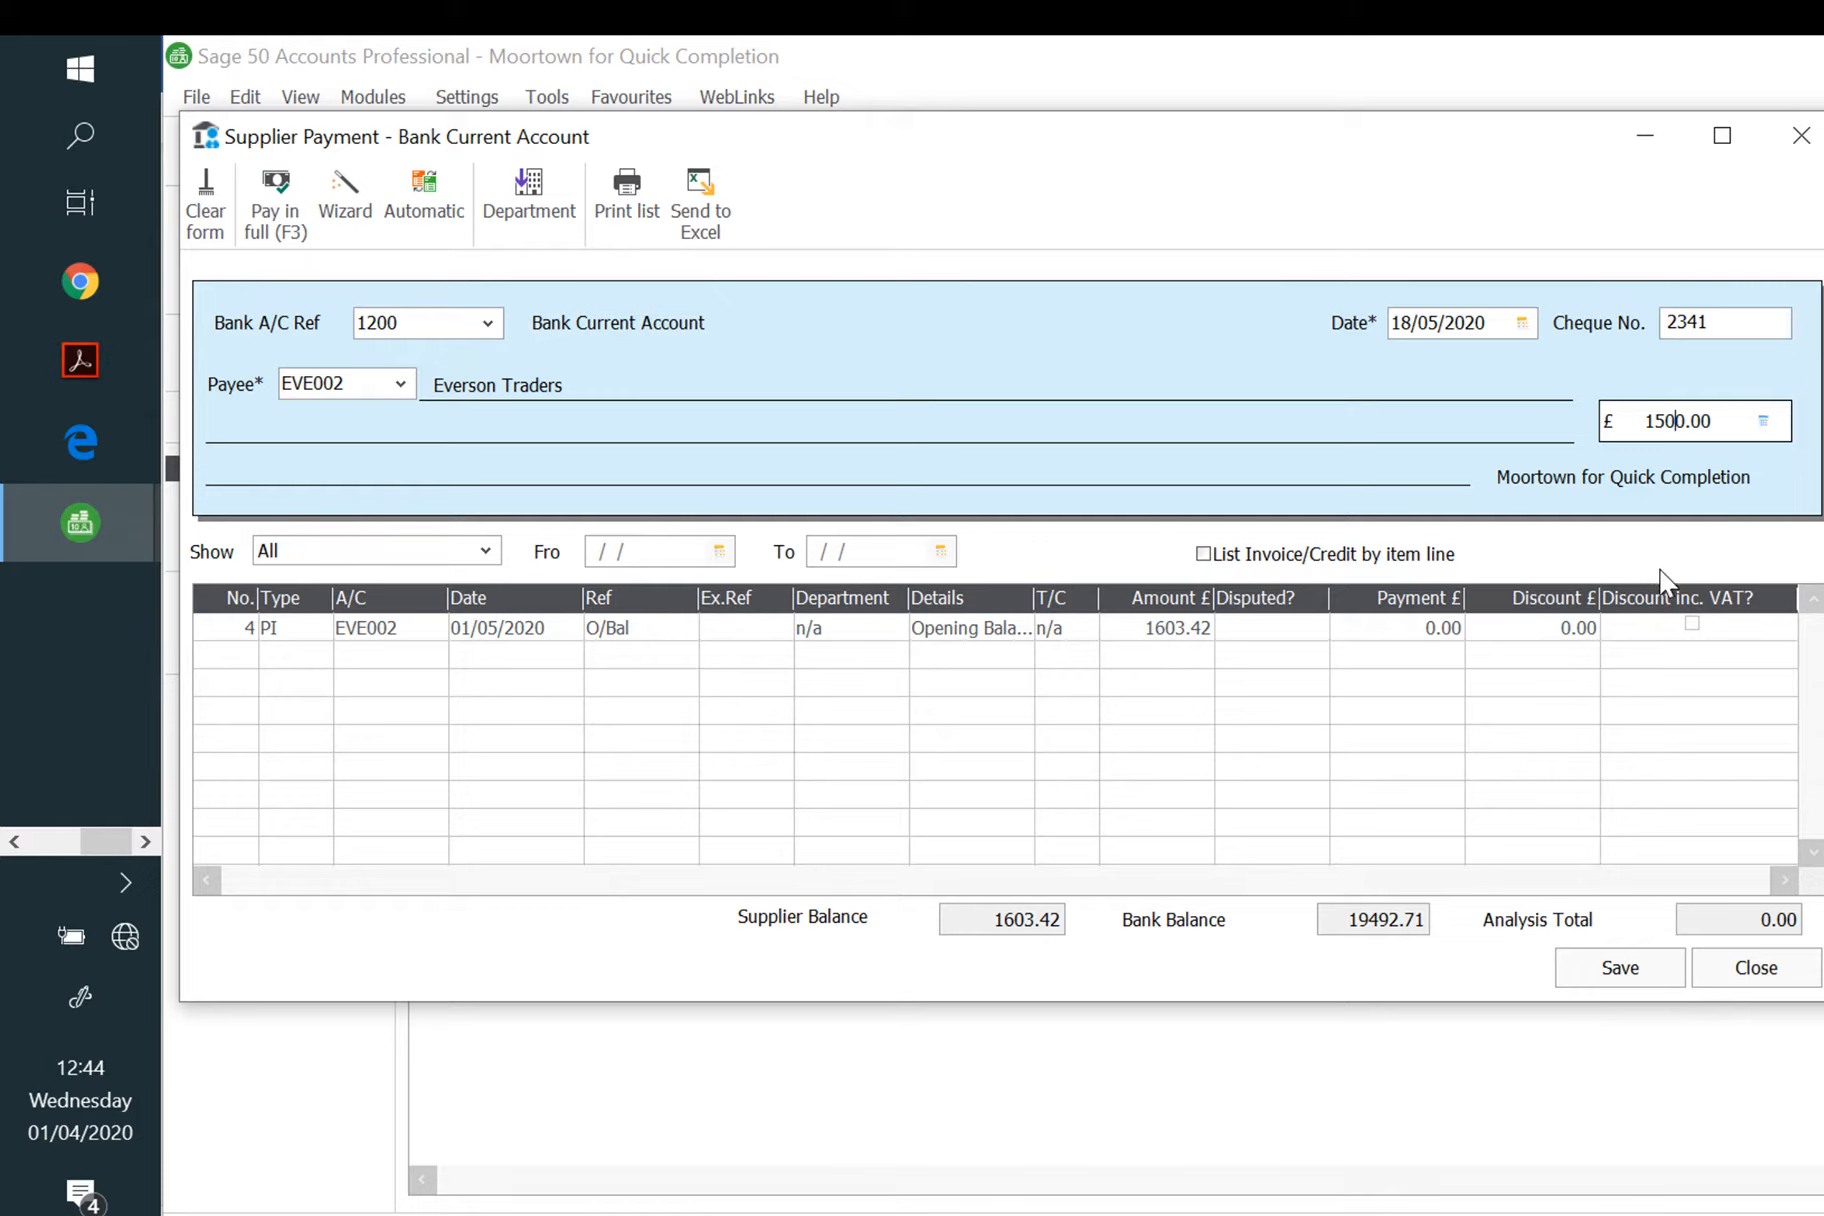
key("Tab")
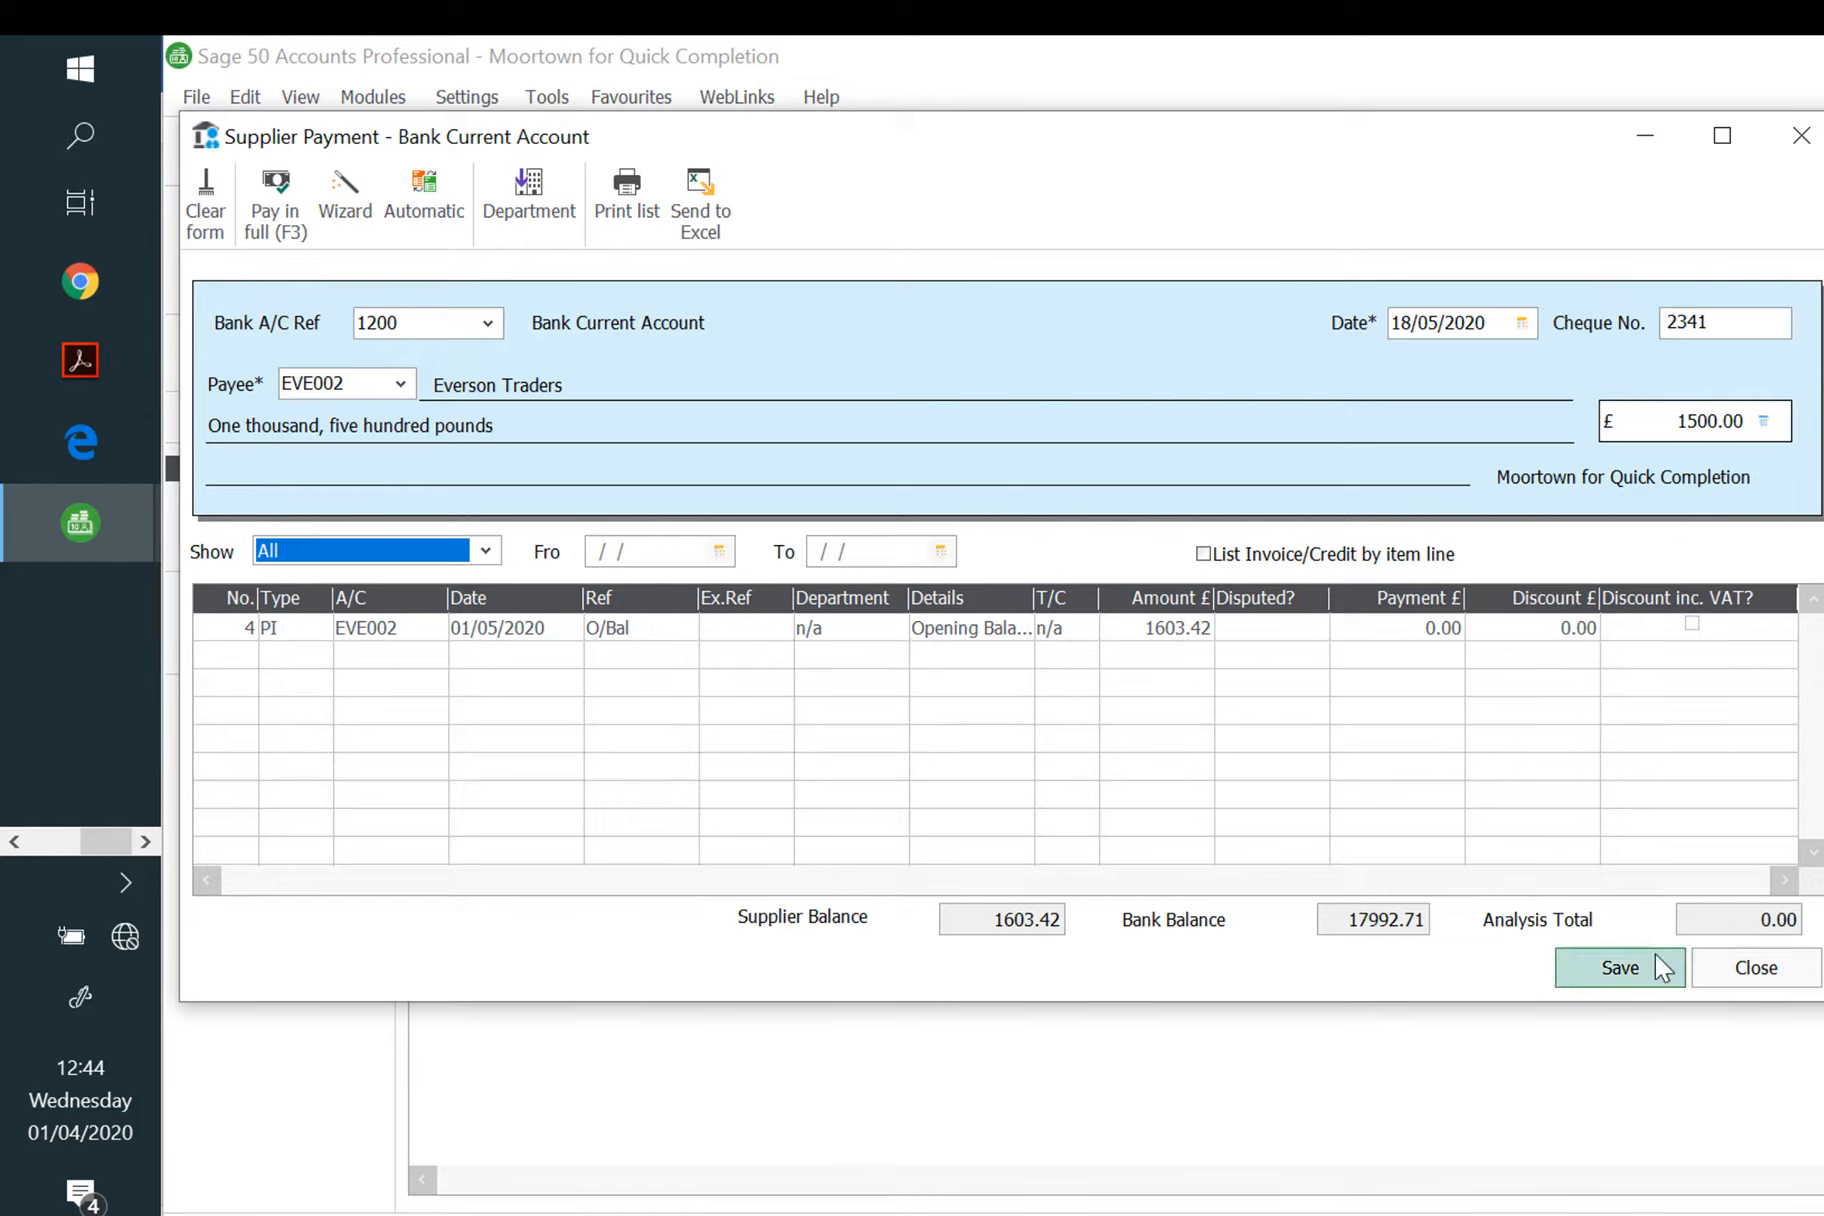
left_click(1619, 968)
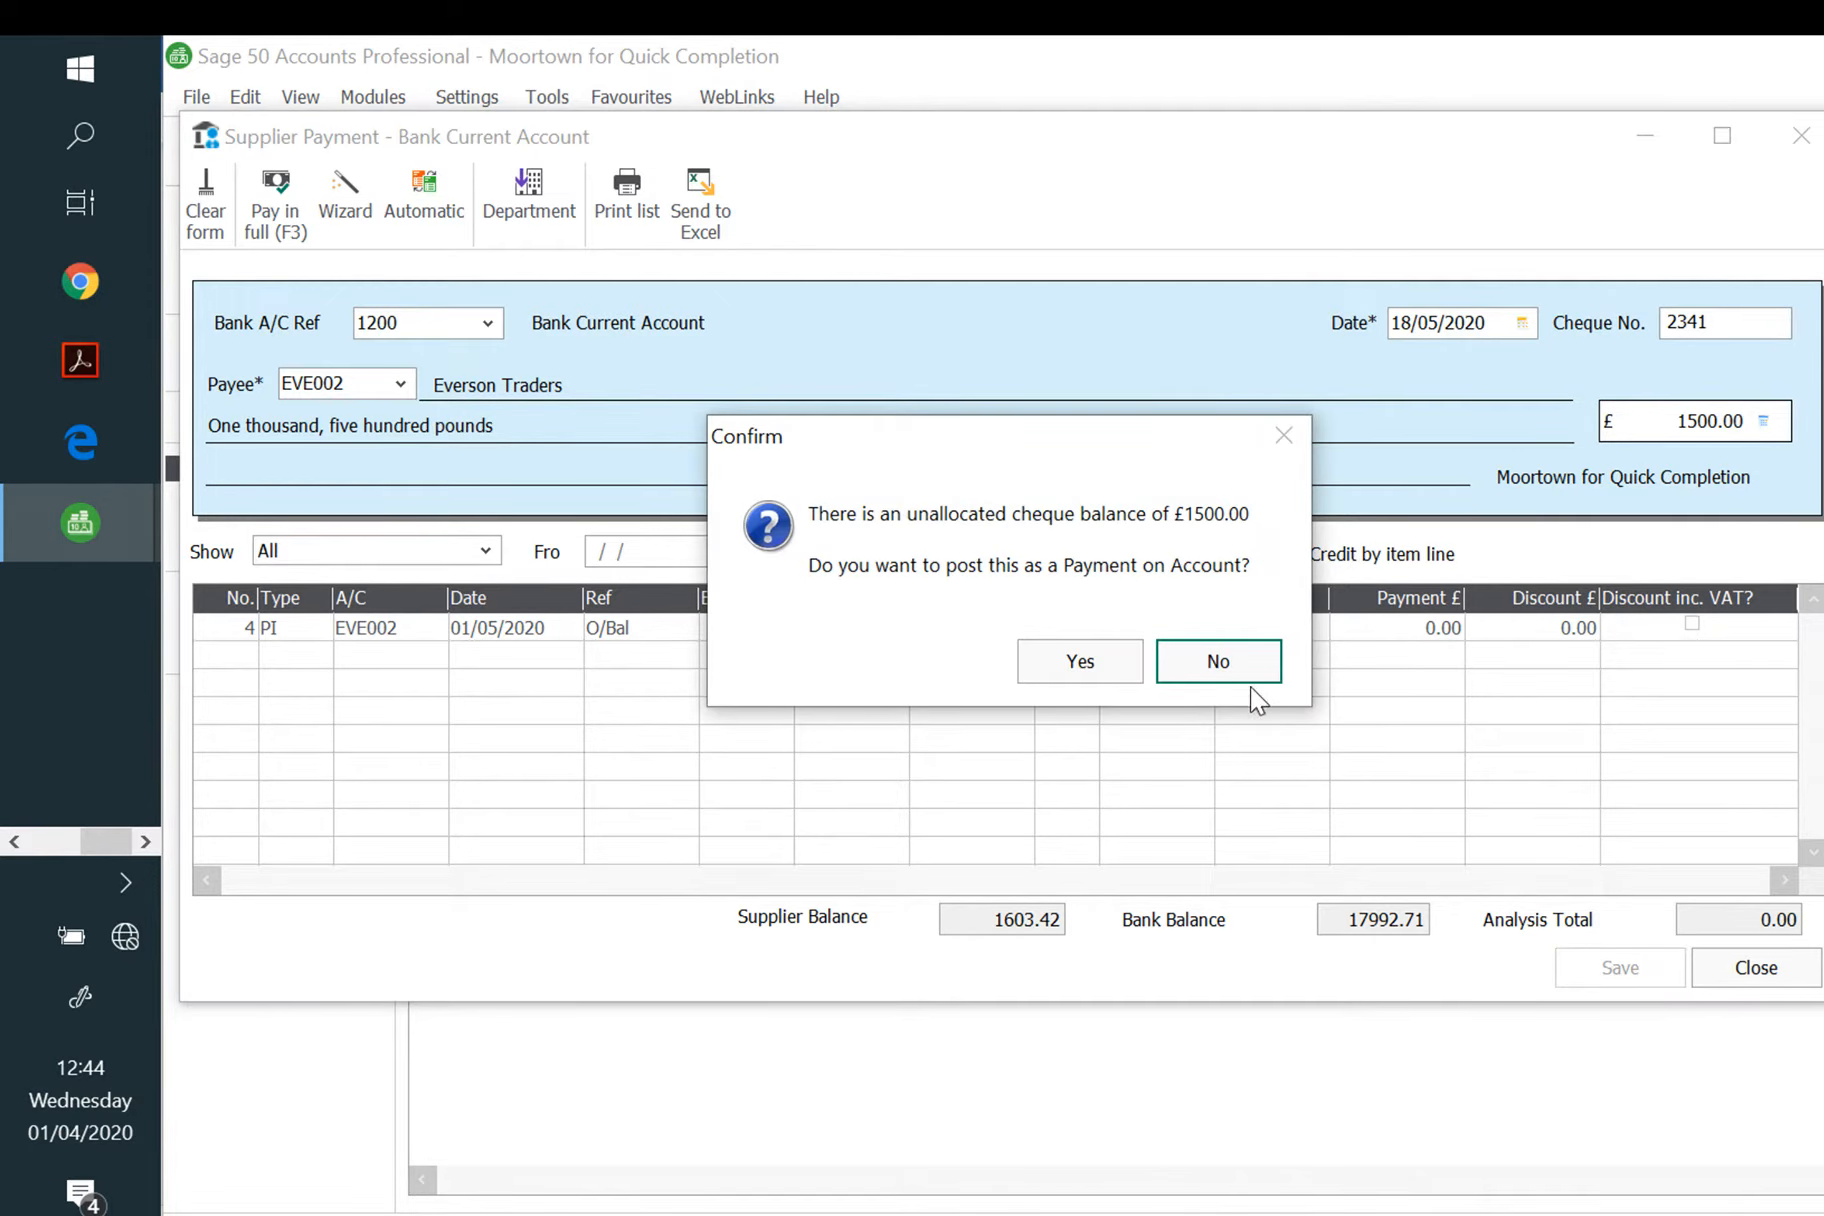
left_click(1080, 661)
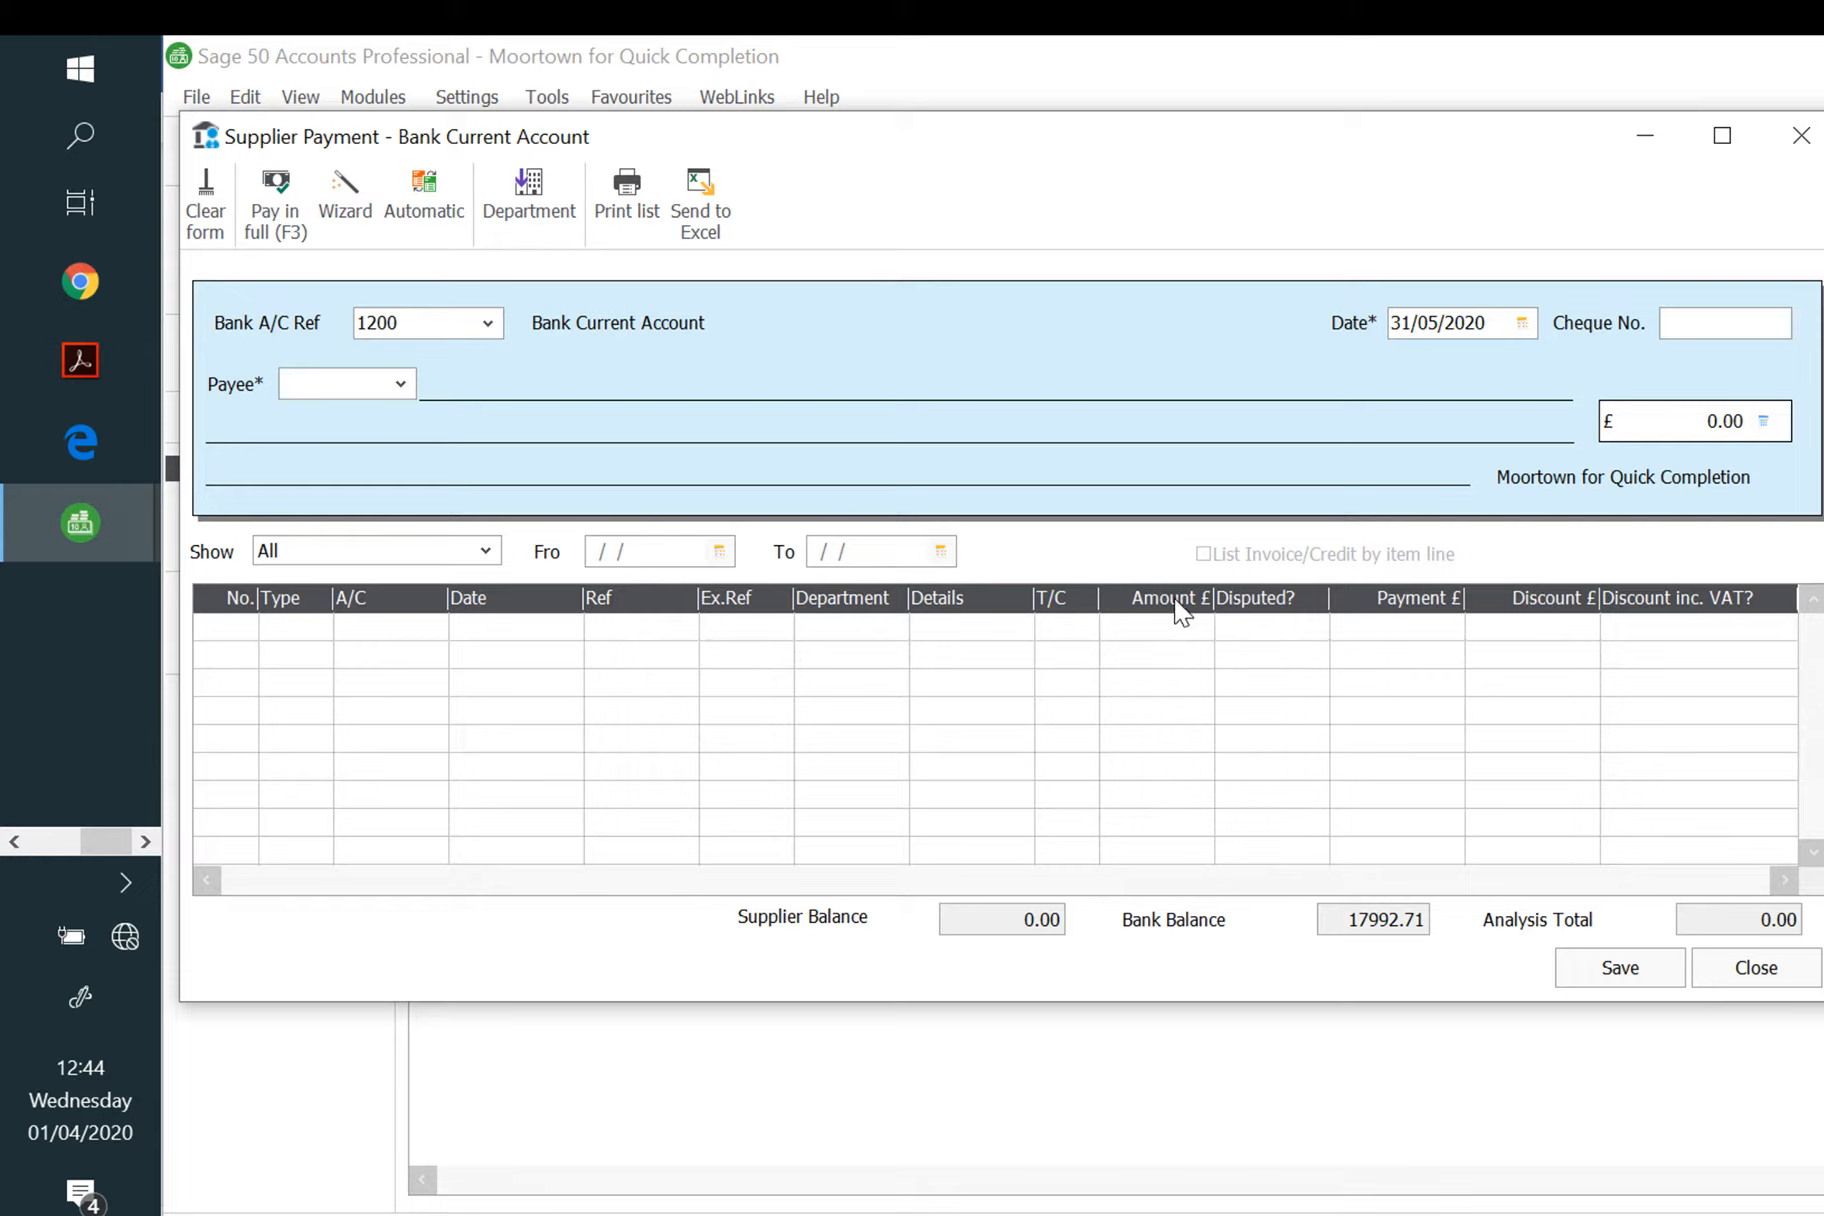
Step: Set up a payment to Davies and Dodd dated 24/05/2020 with cheque number 2342
type("DAV001")
left_click(570, 418)
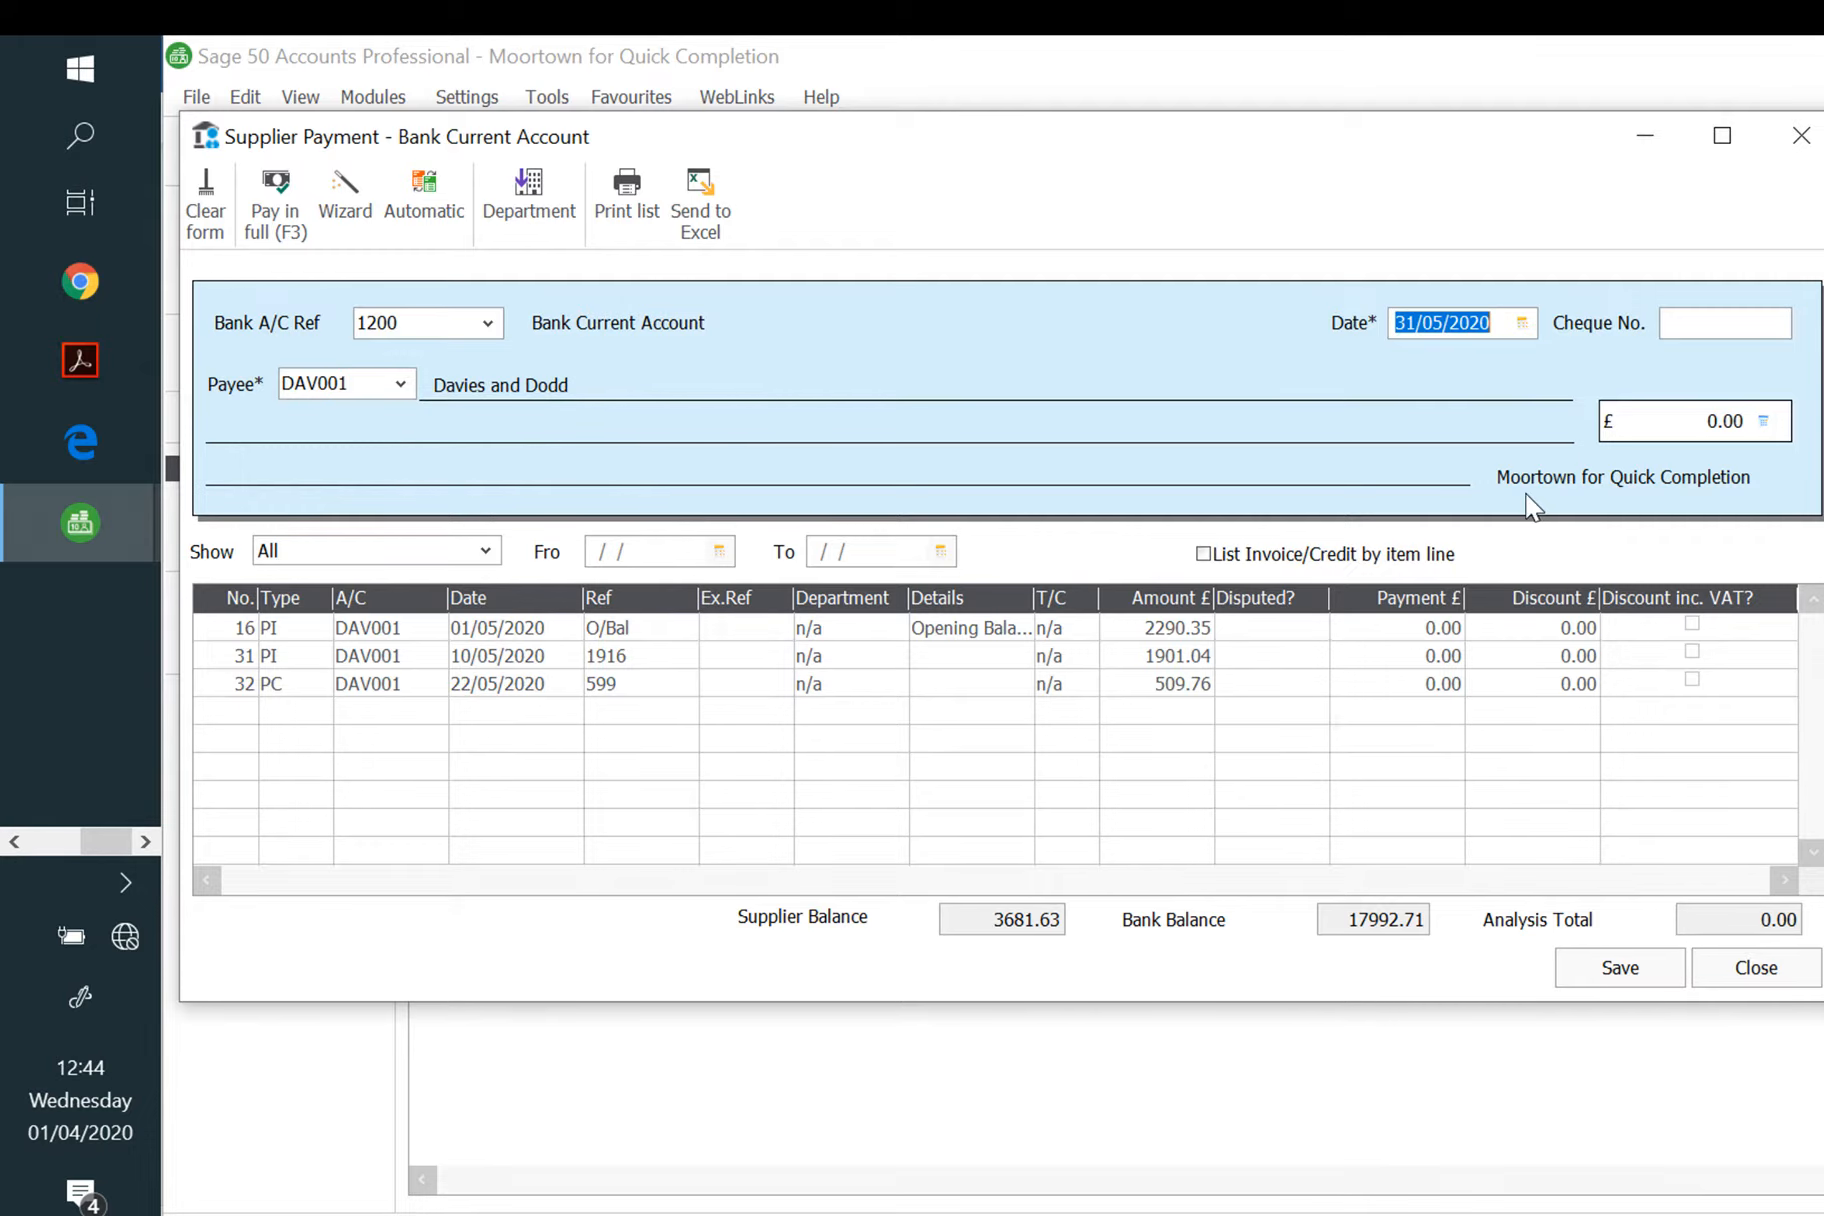
type("24/05/2020")
key("Tab")
type("2342")
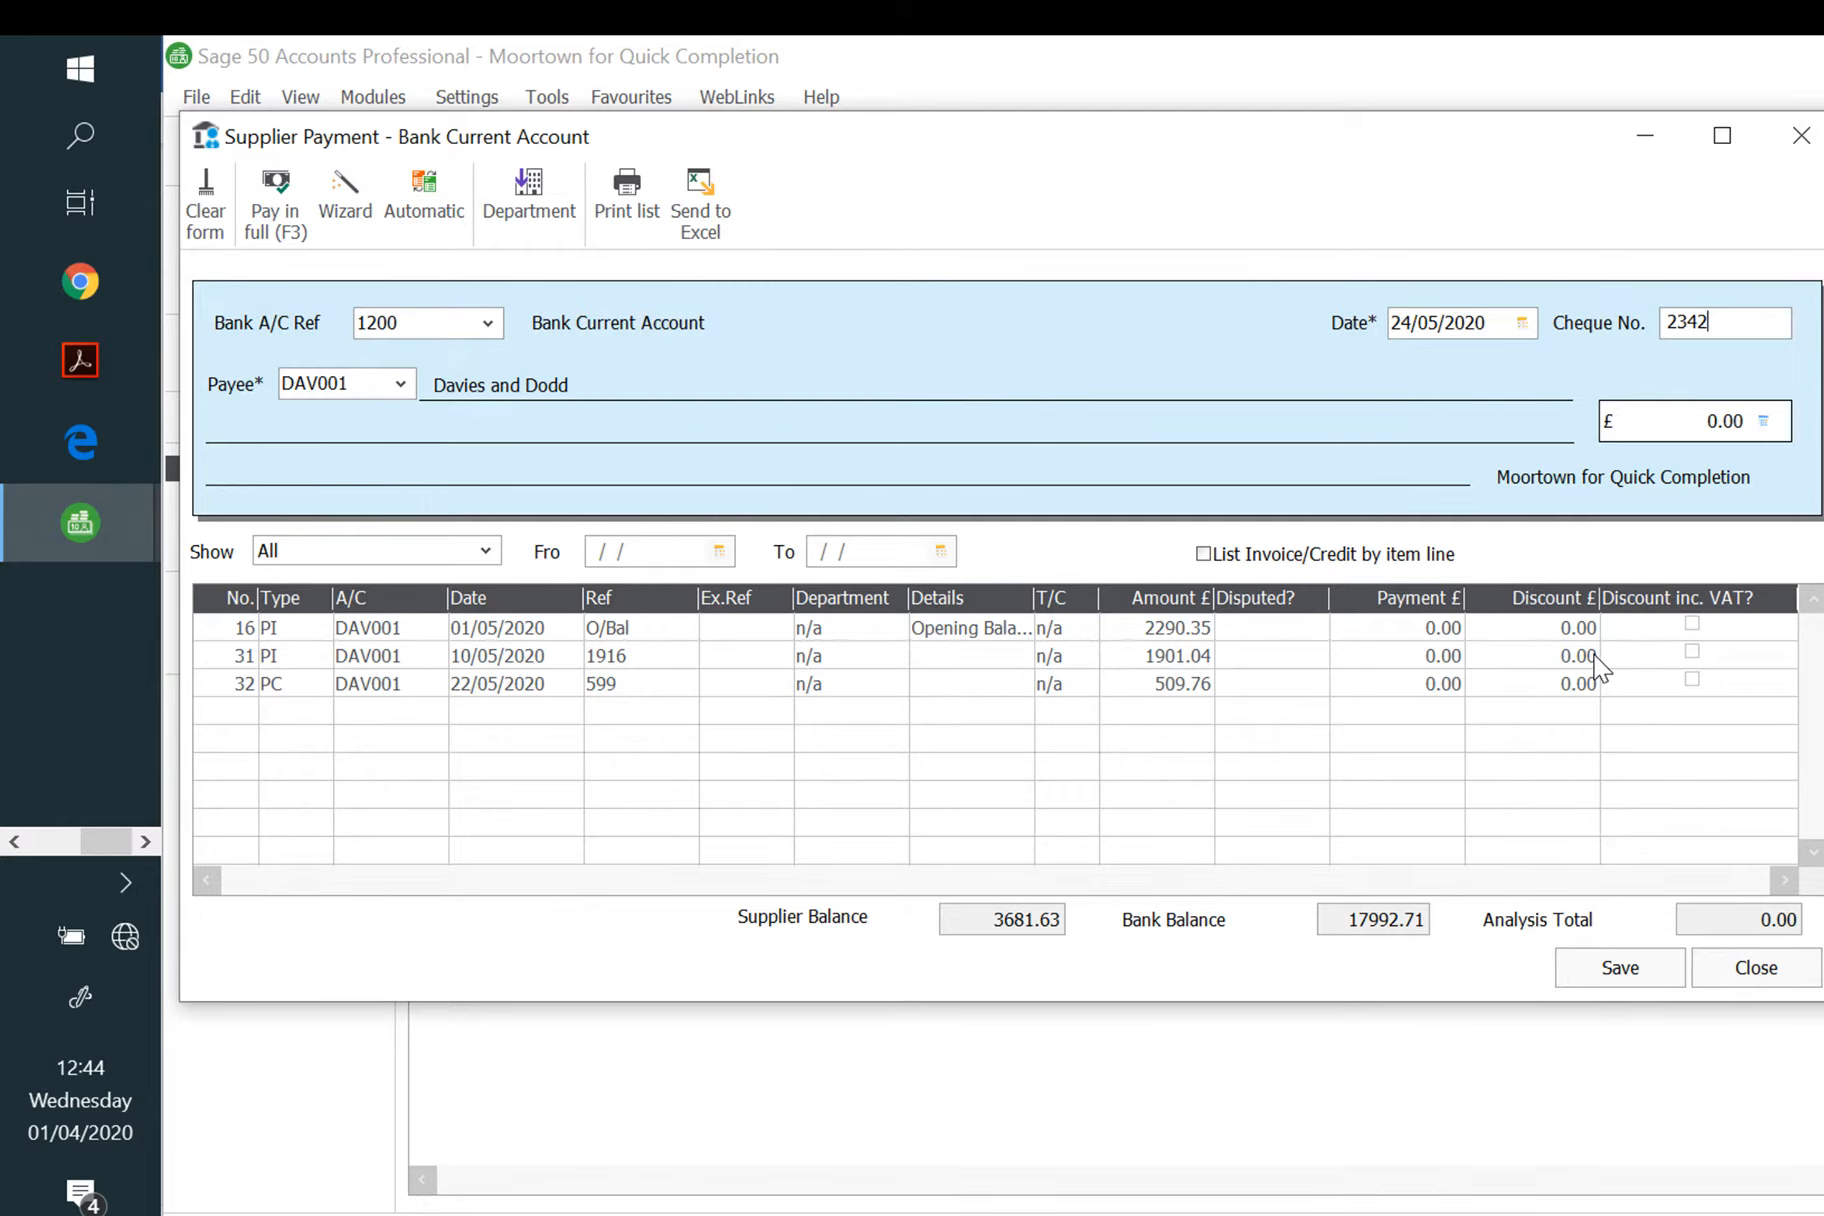
Step: Allocate the 509.76 credit 599, pay the opening-balance invoice in full, then save and close
left_click(1419, 683)
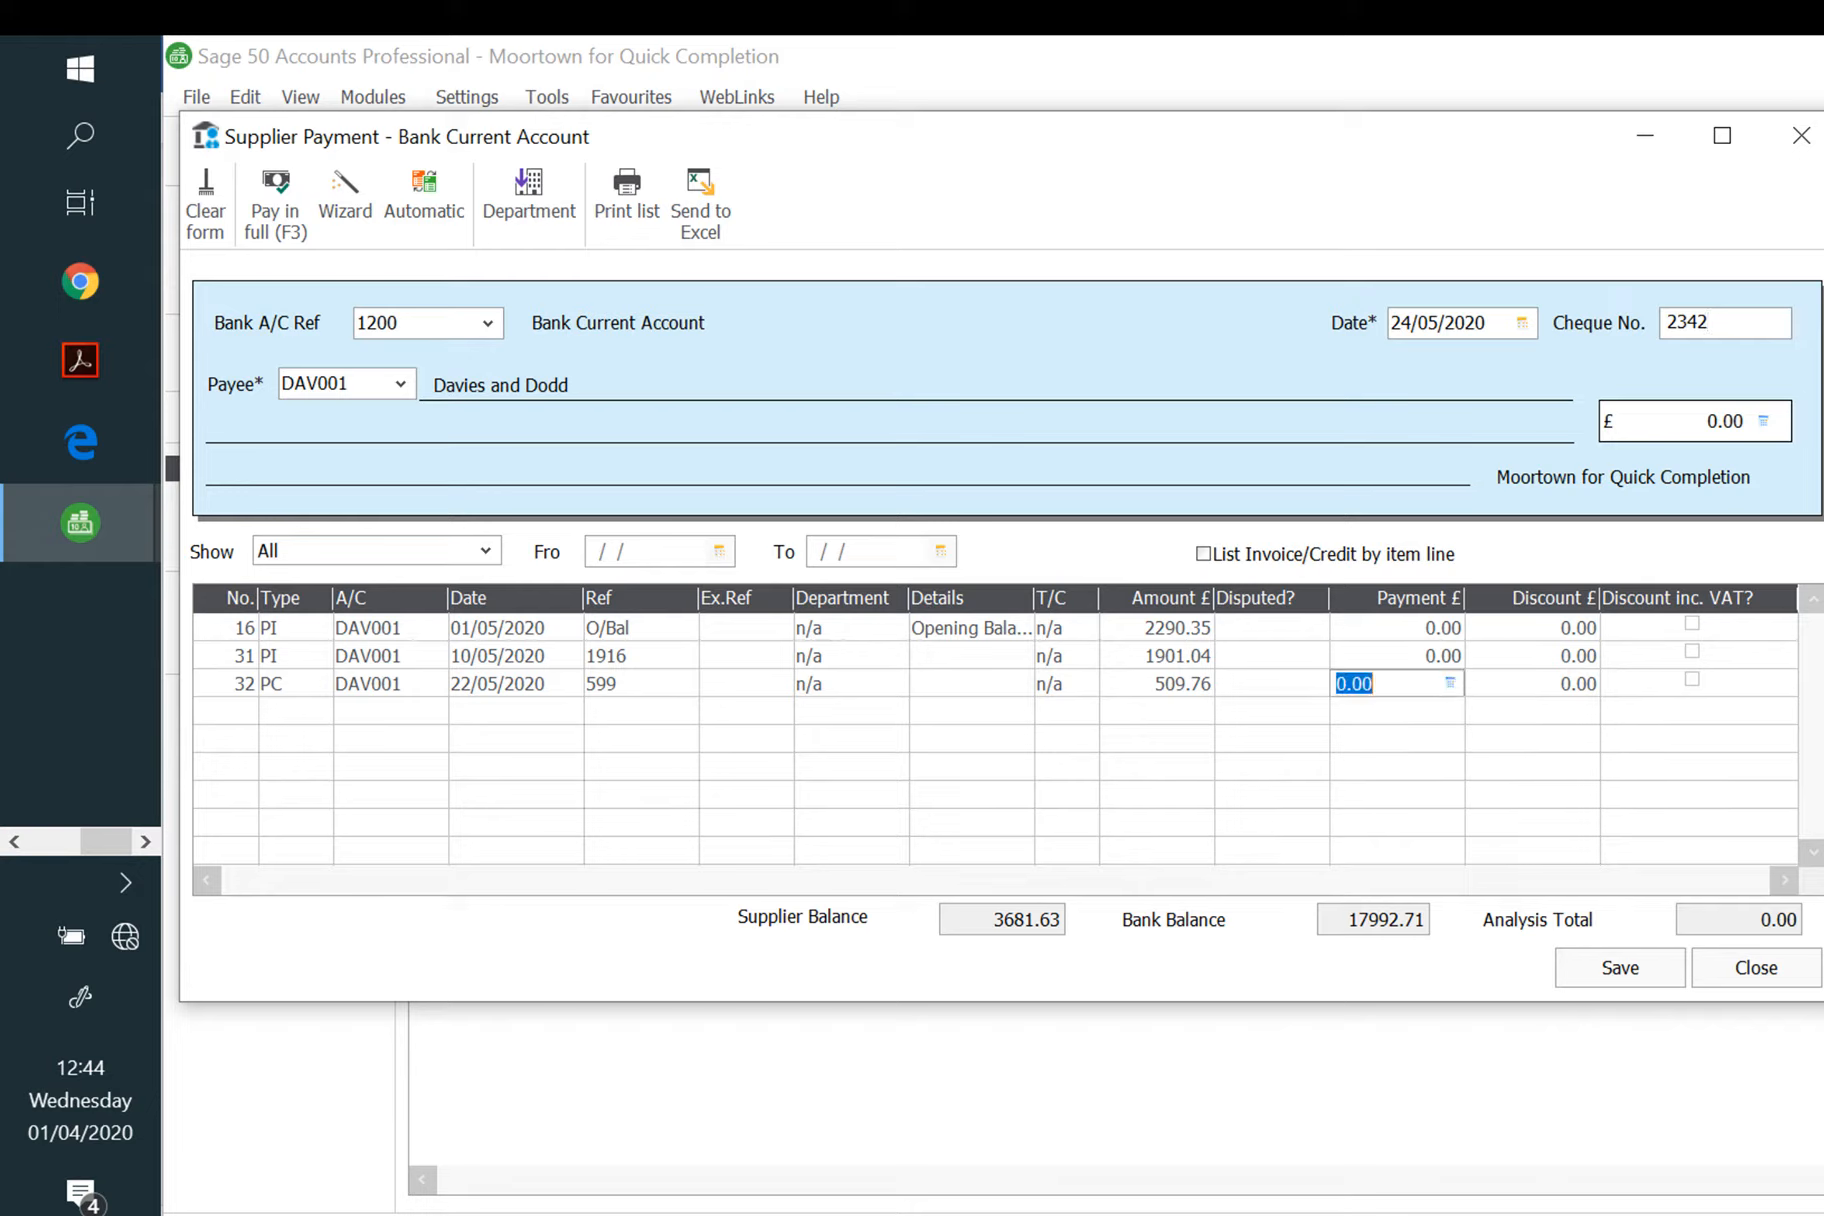
left_click(275, 205)
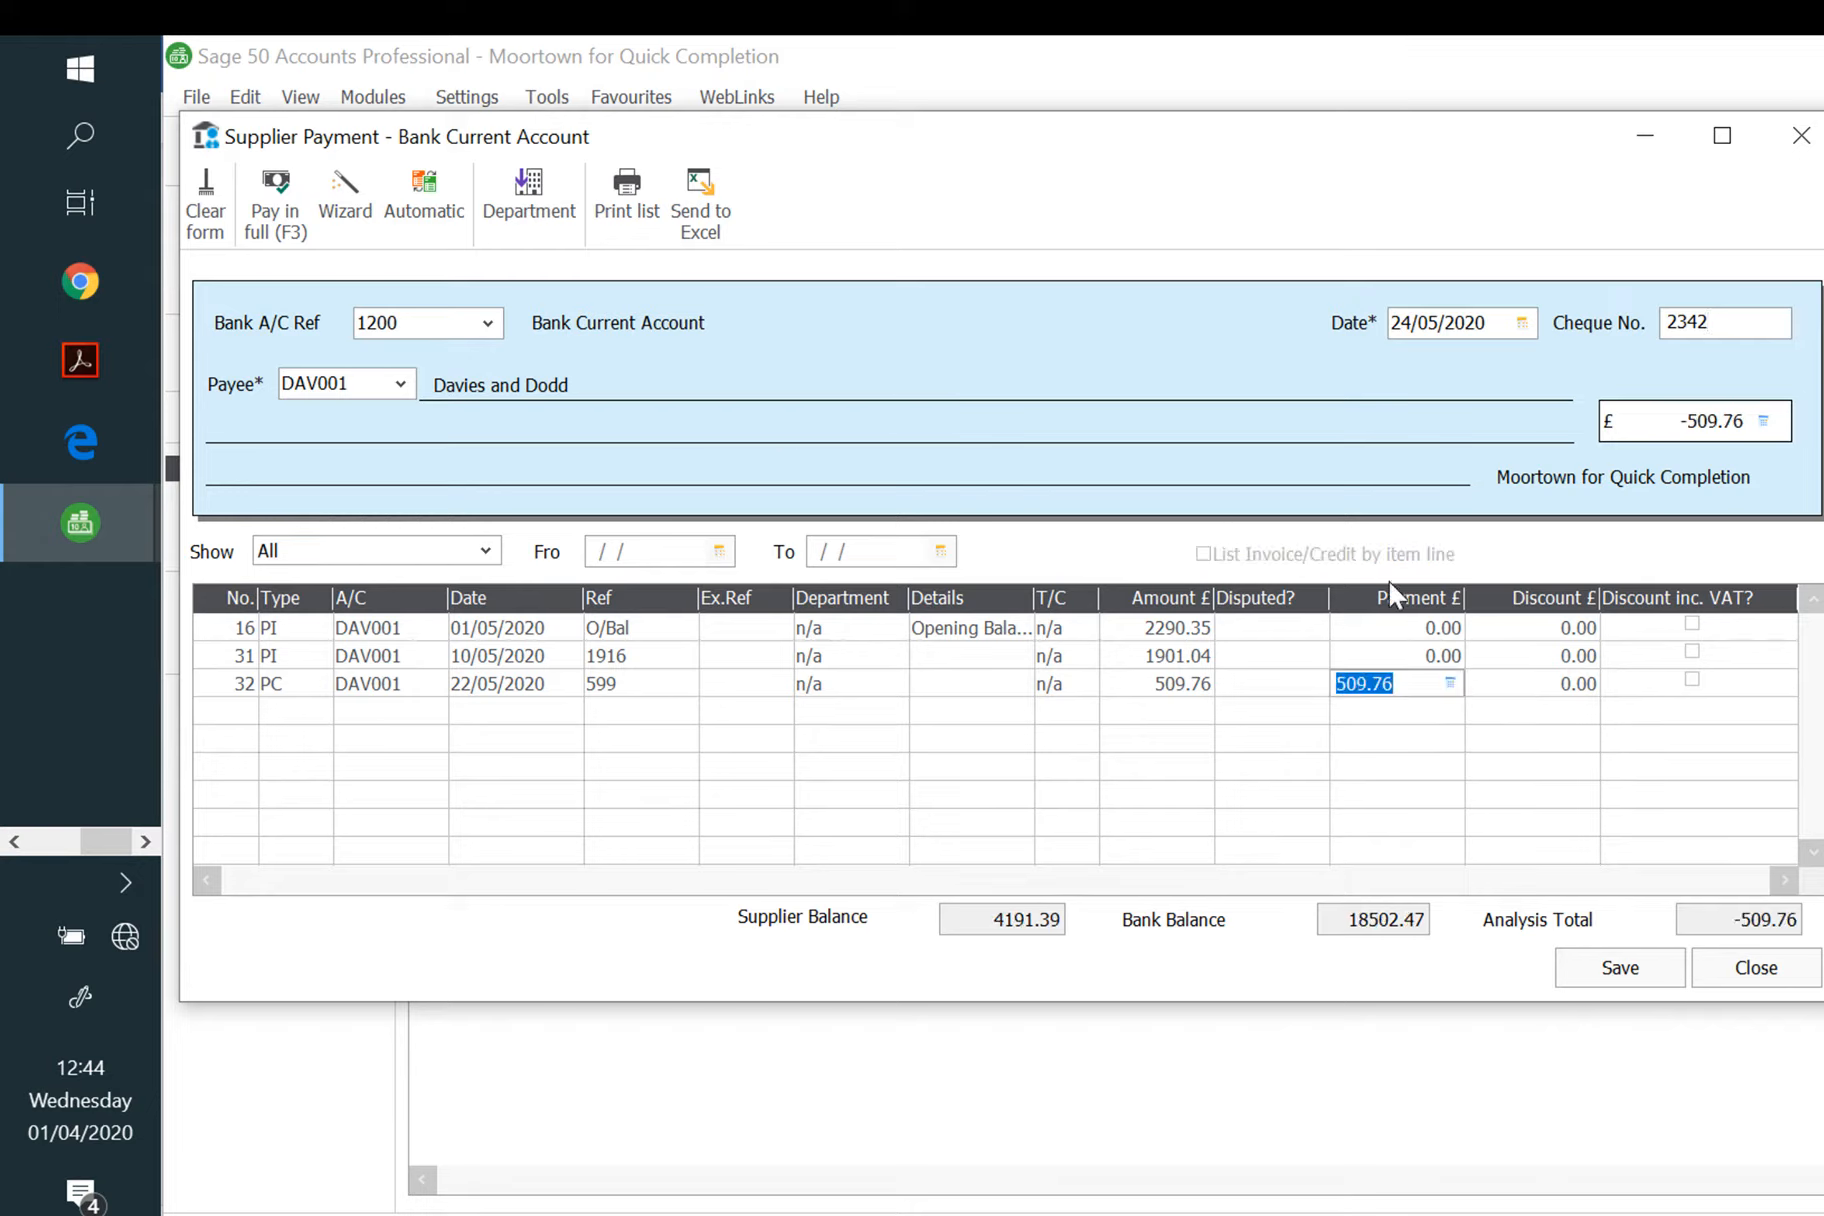
left_click(1405, 627)
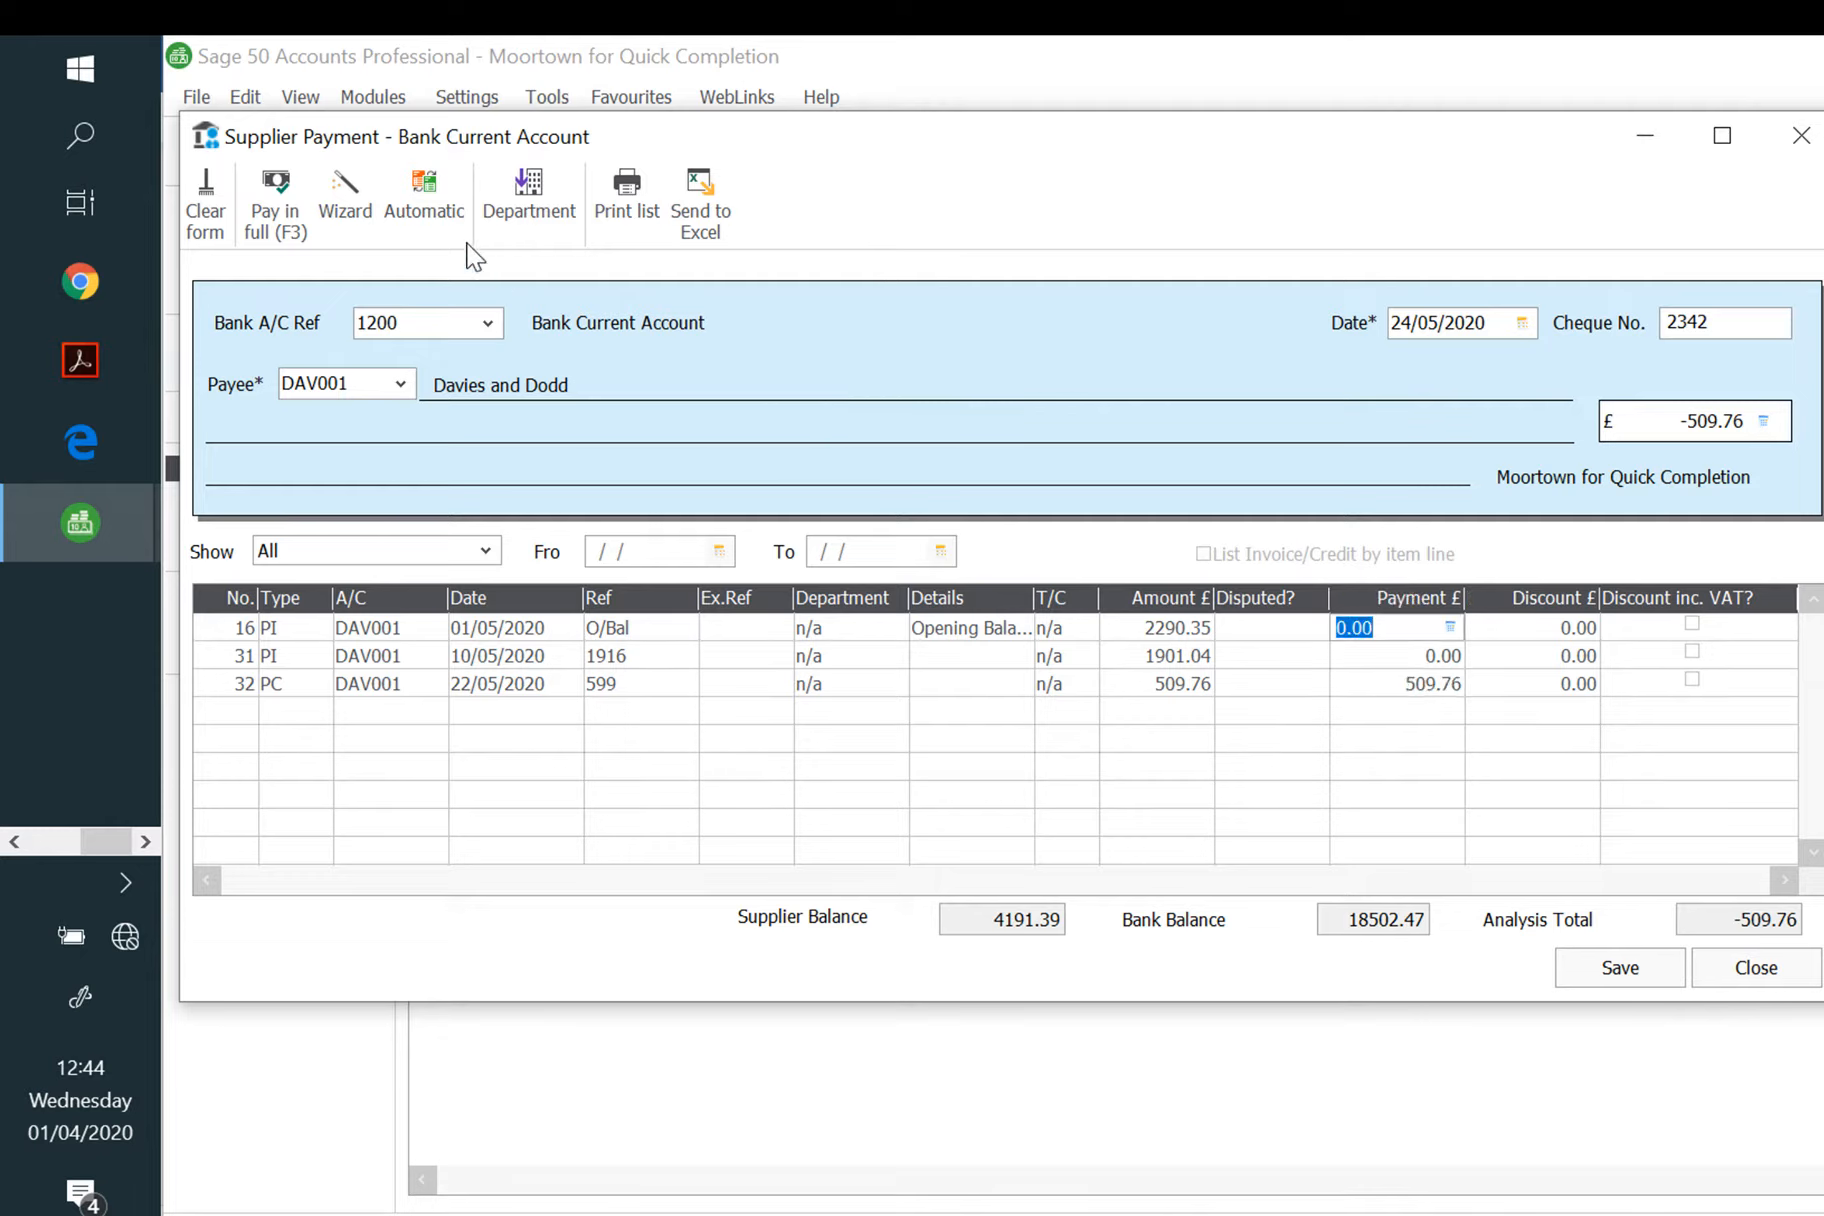
left_click(287, 216)
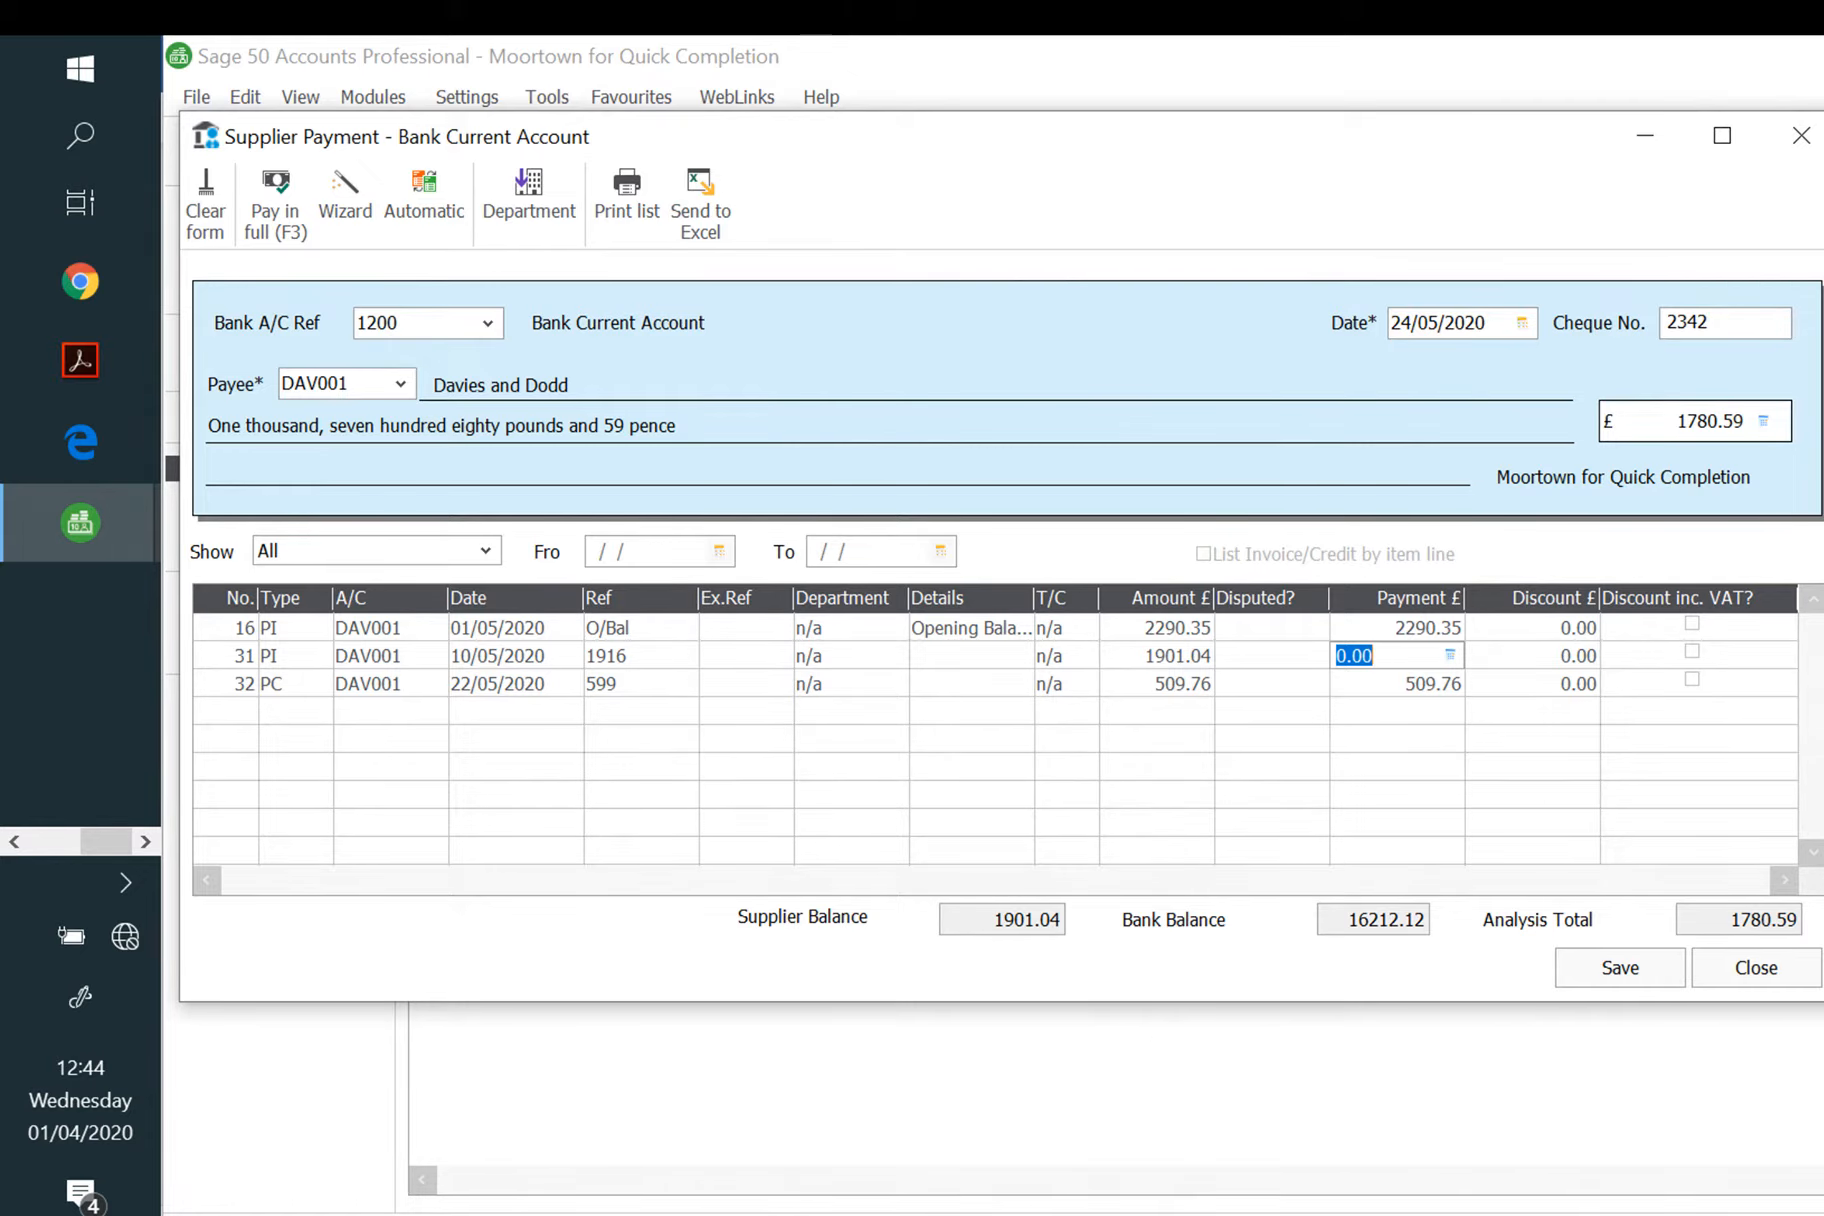
left_click(1622, 968)
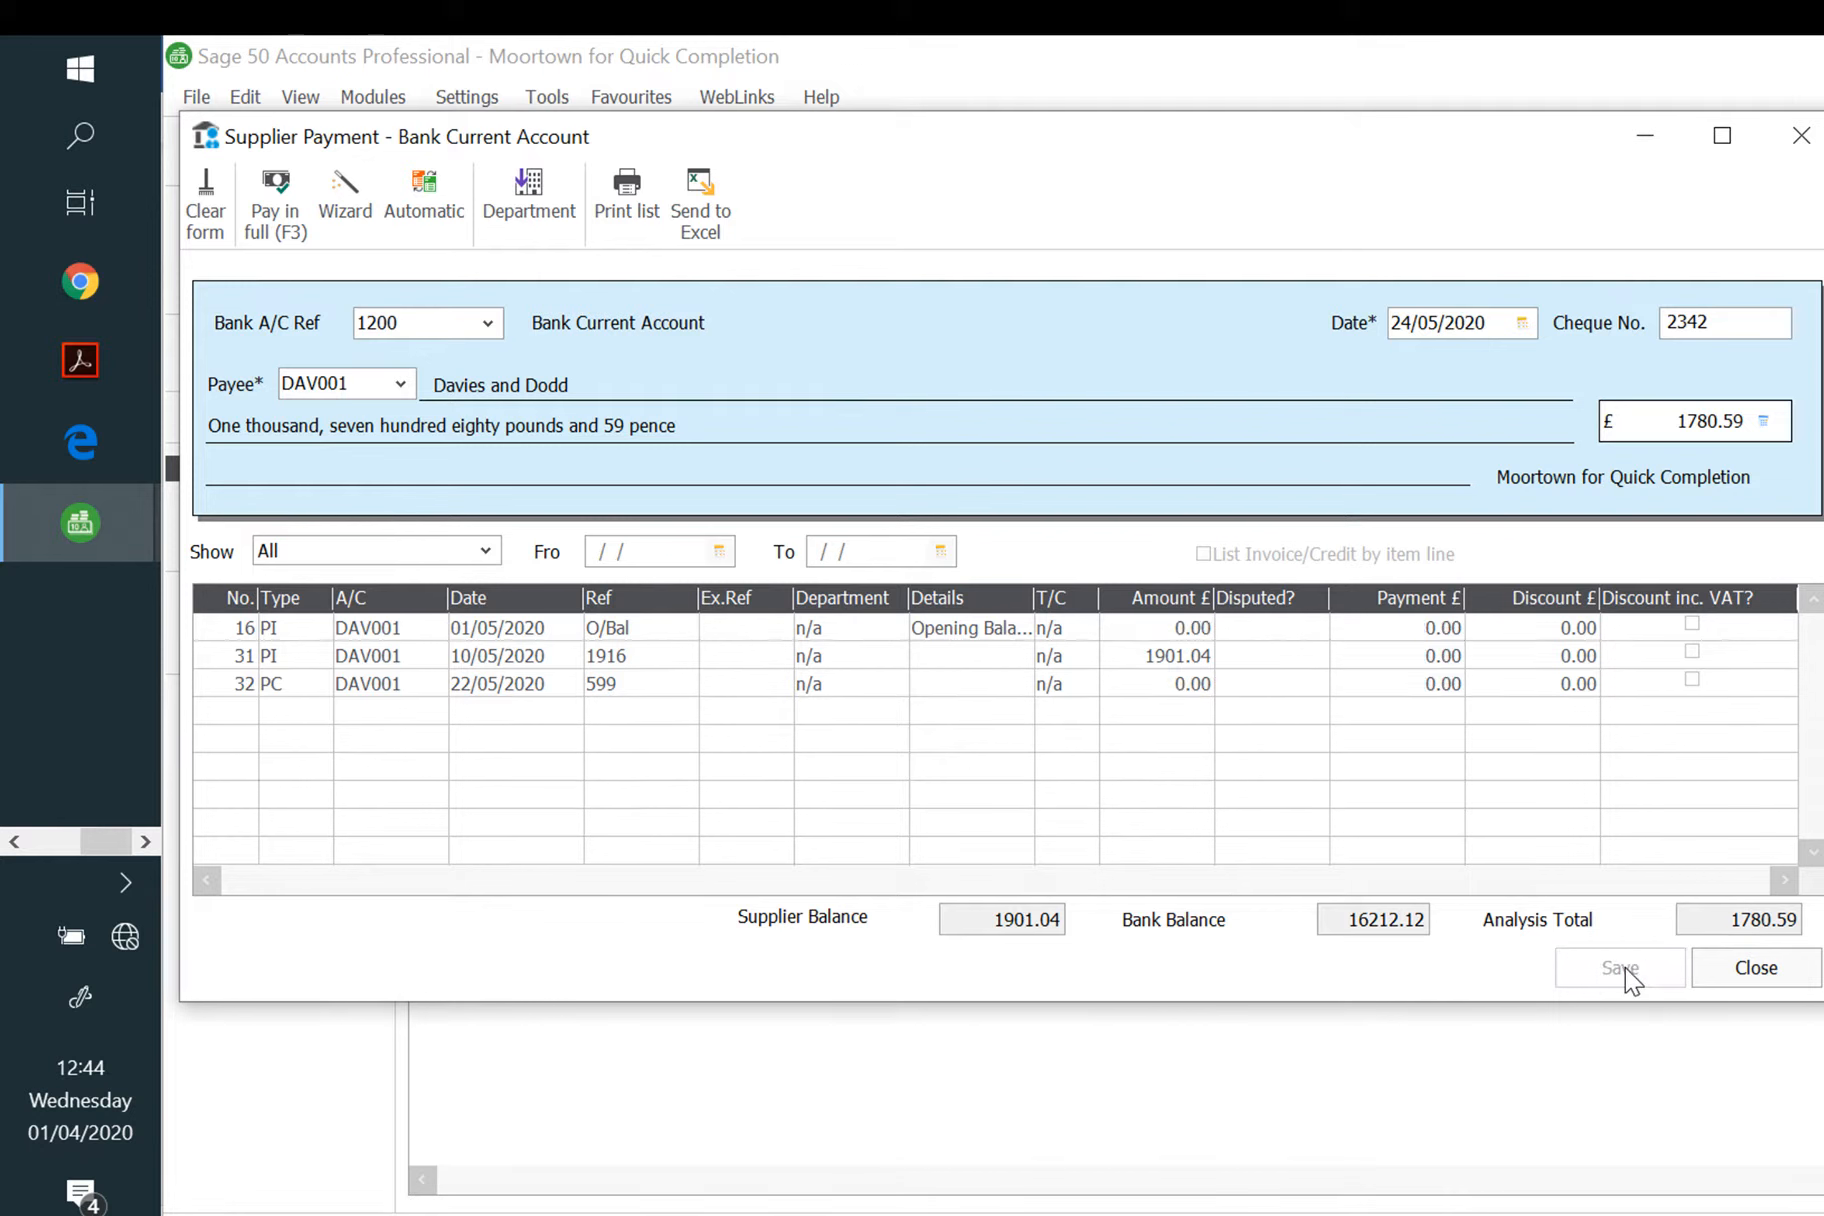
left_click(1748, 968)
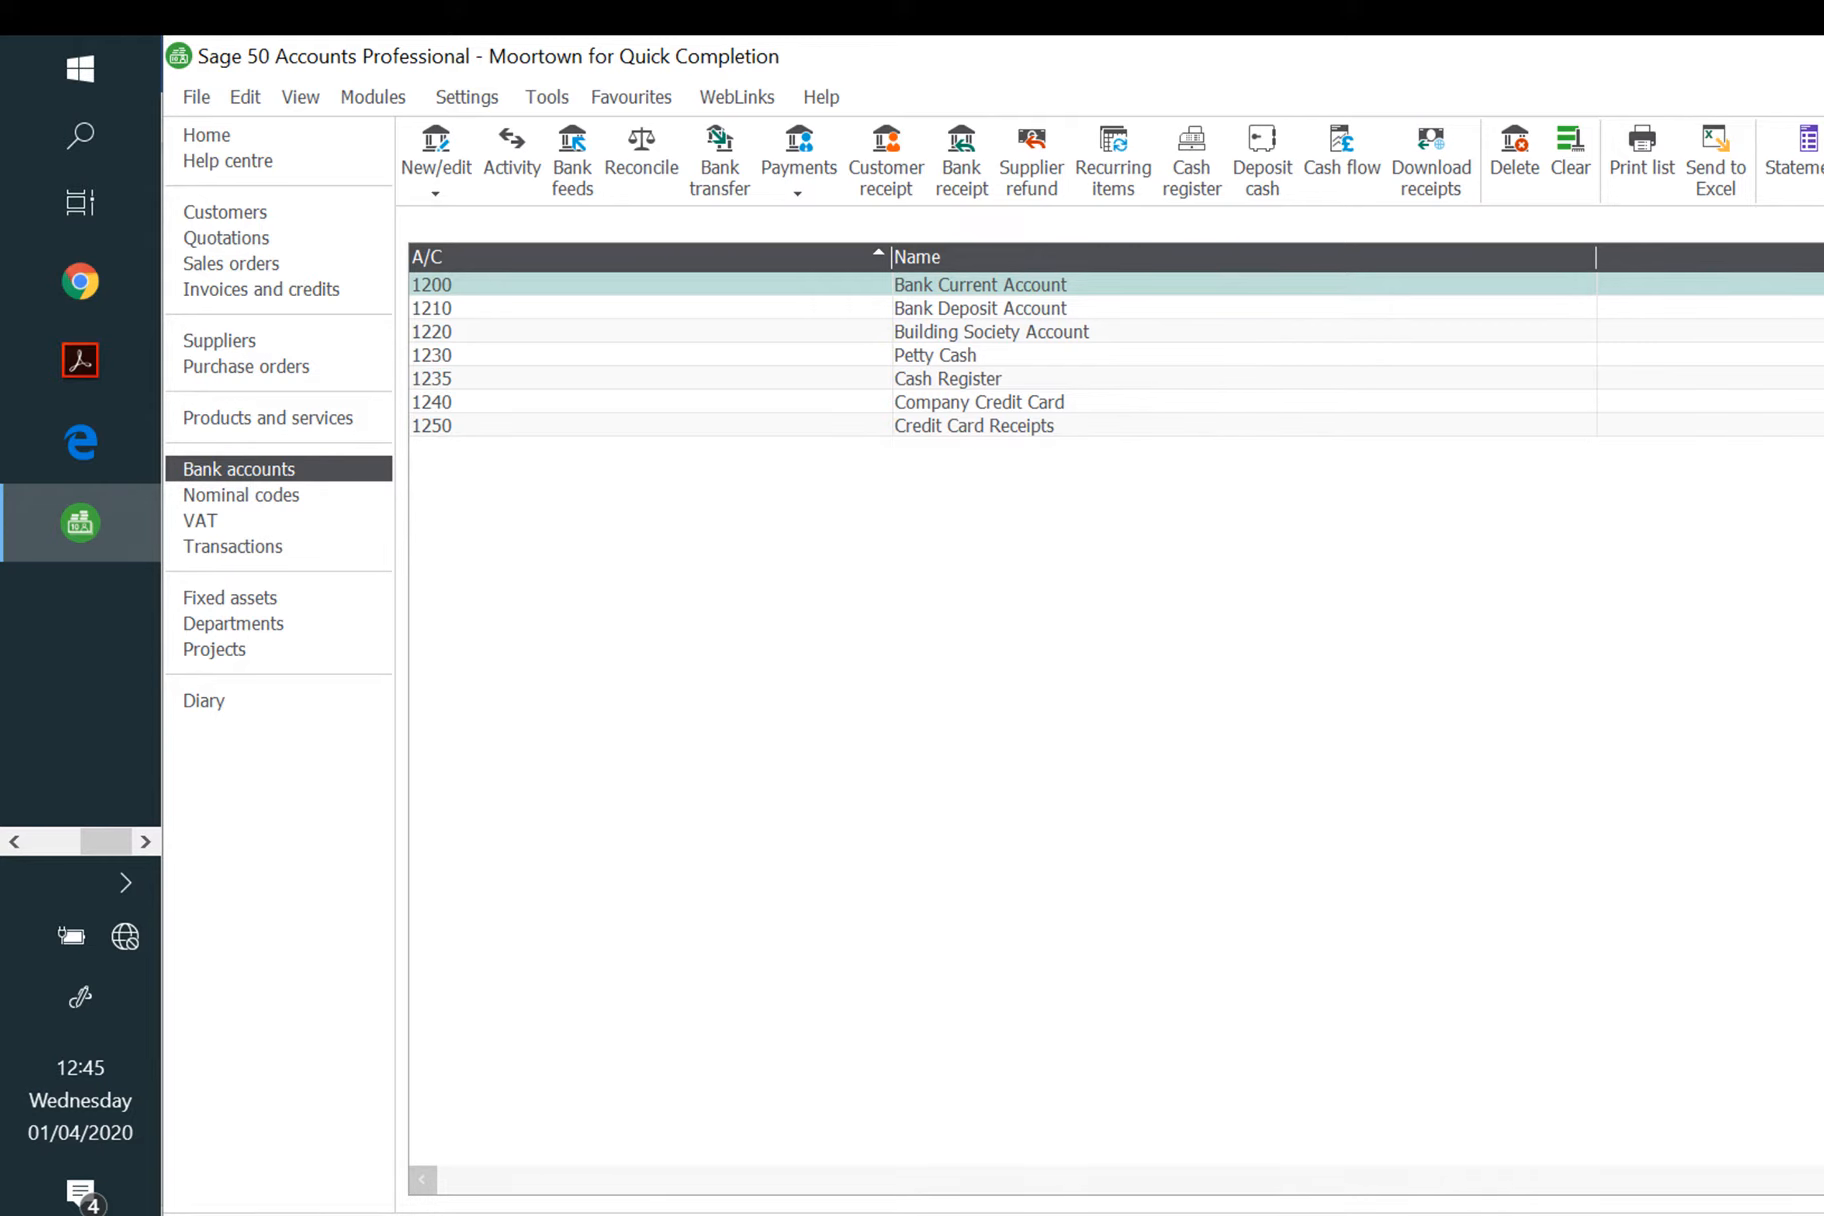
Step: Browse and close the Bank Reports and Supplier Reports, ending on the suppliers list
left_click(1823, 160)
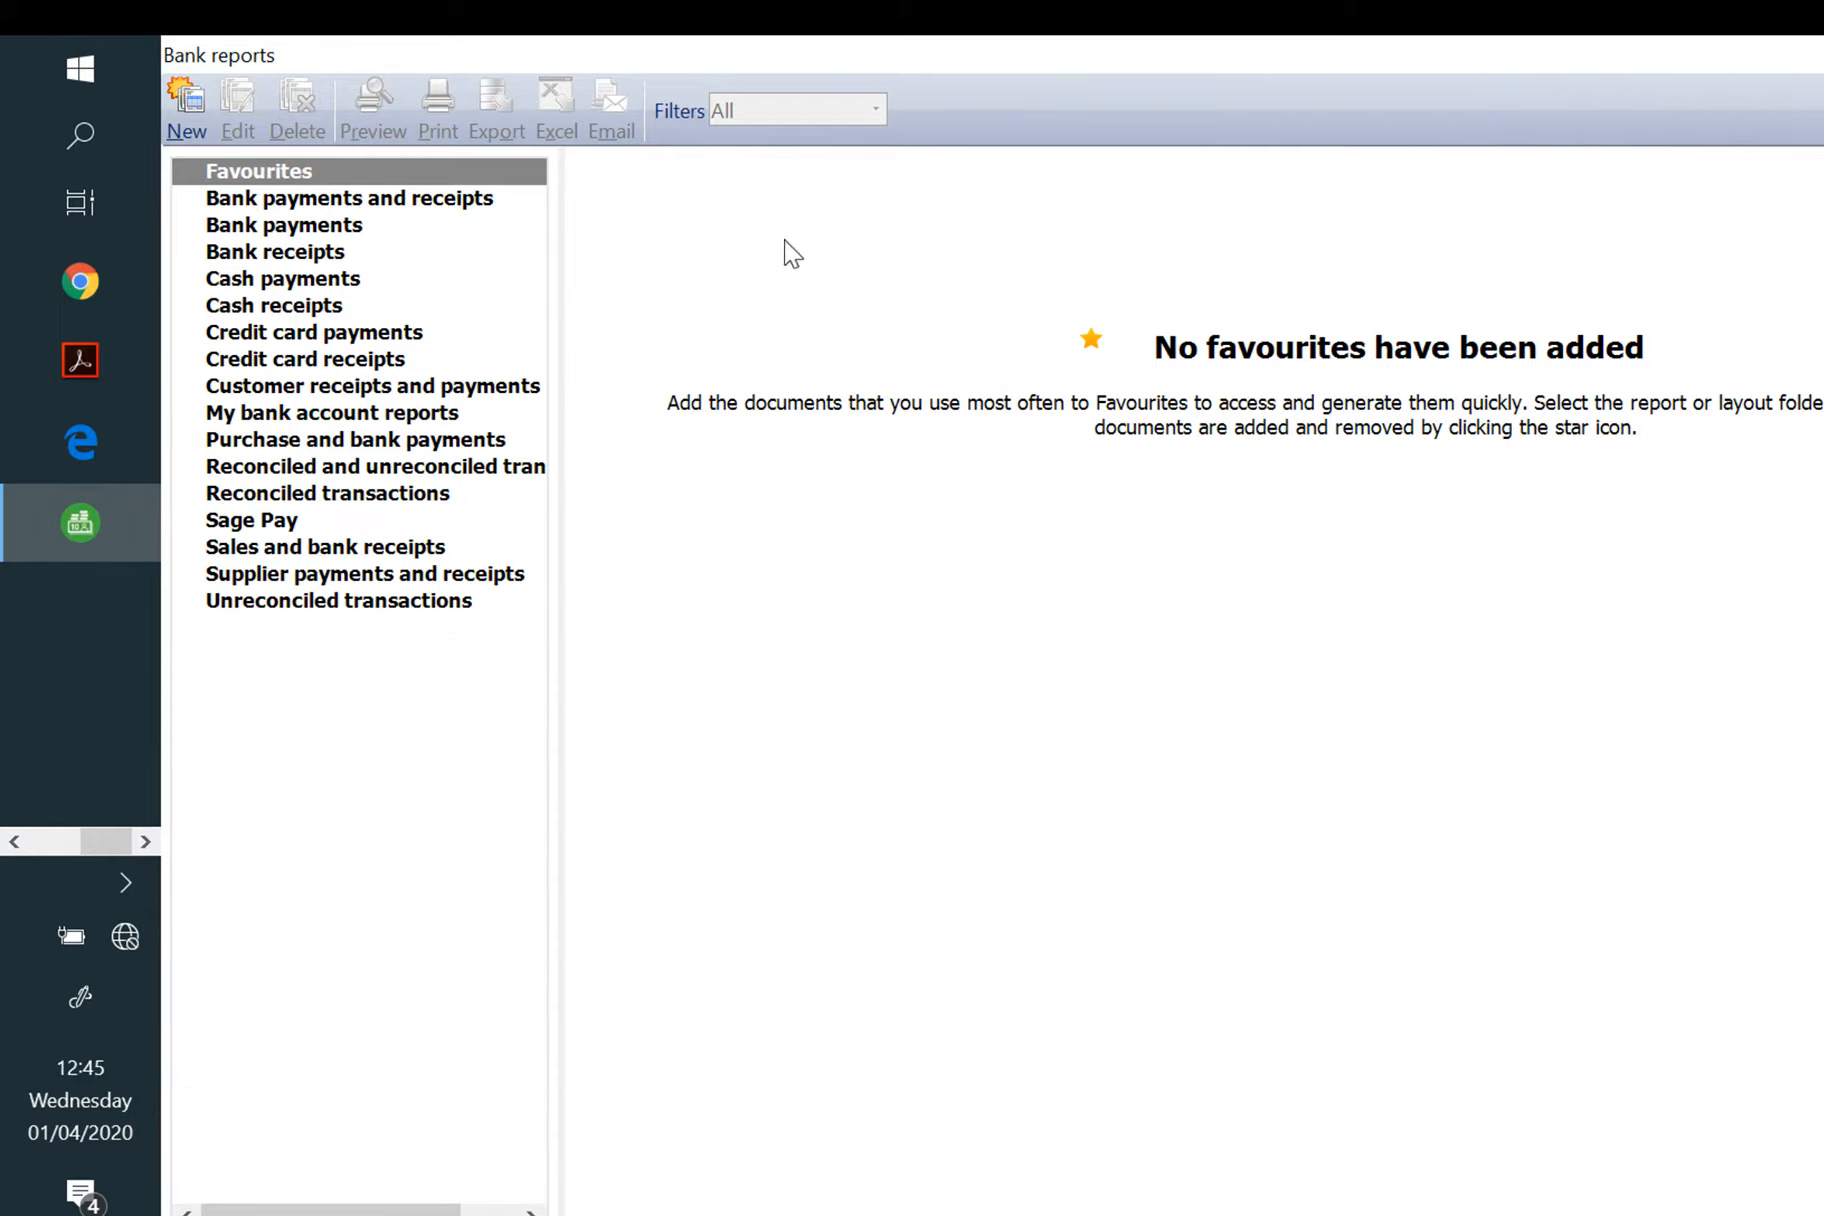
left_click(1815, 55)
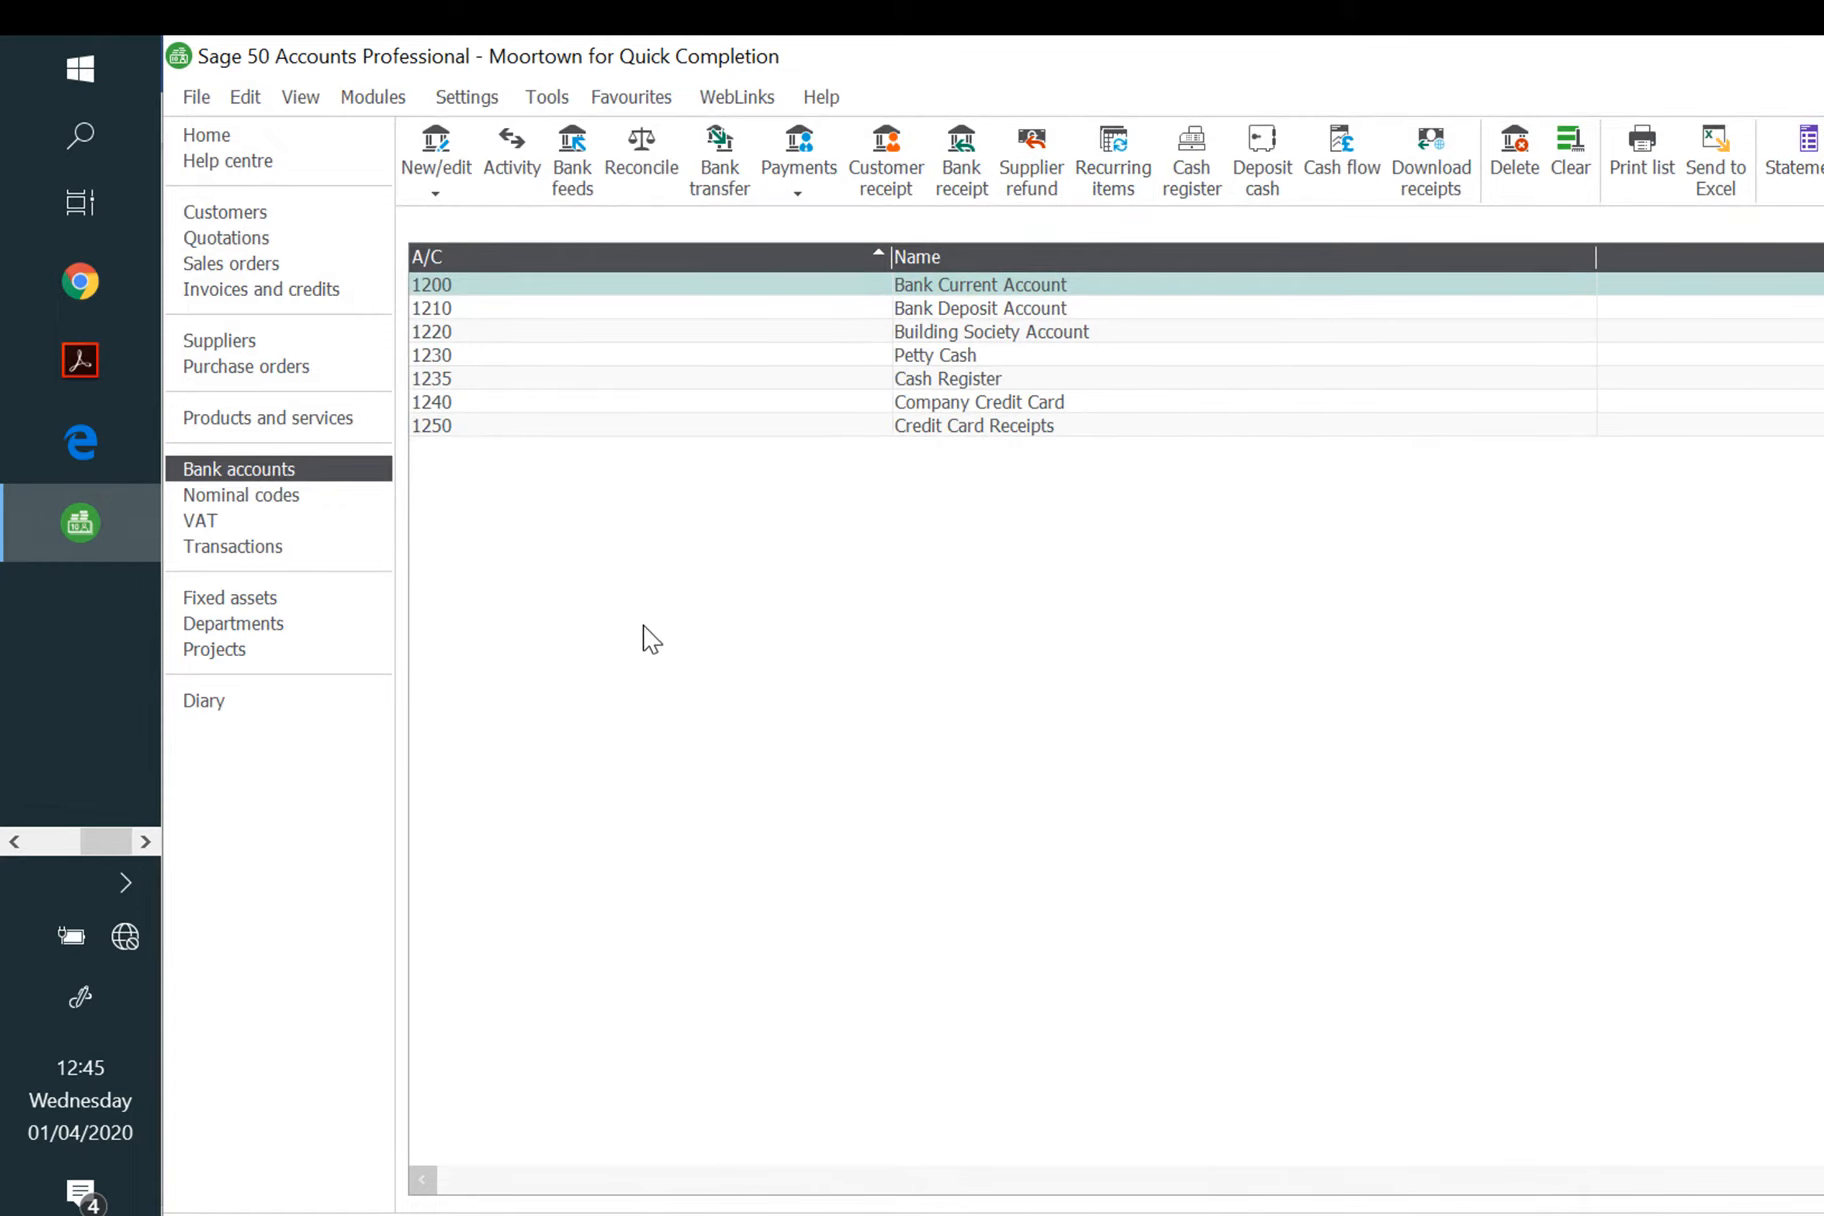
left_click(225, 342)
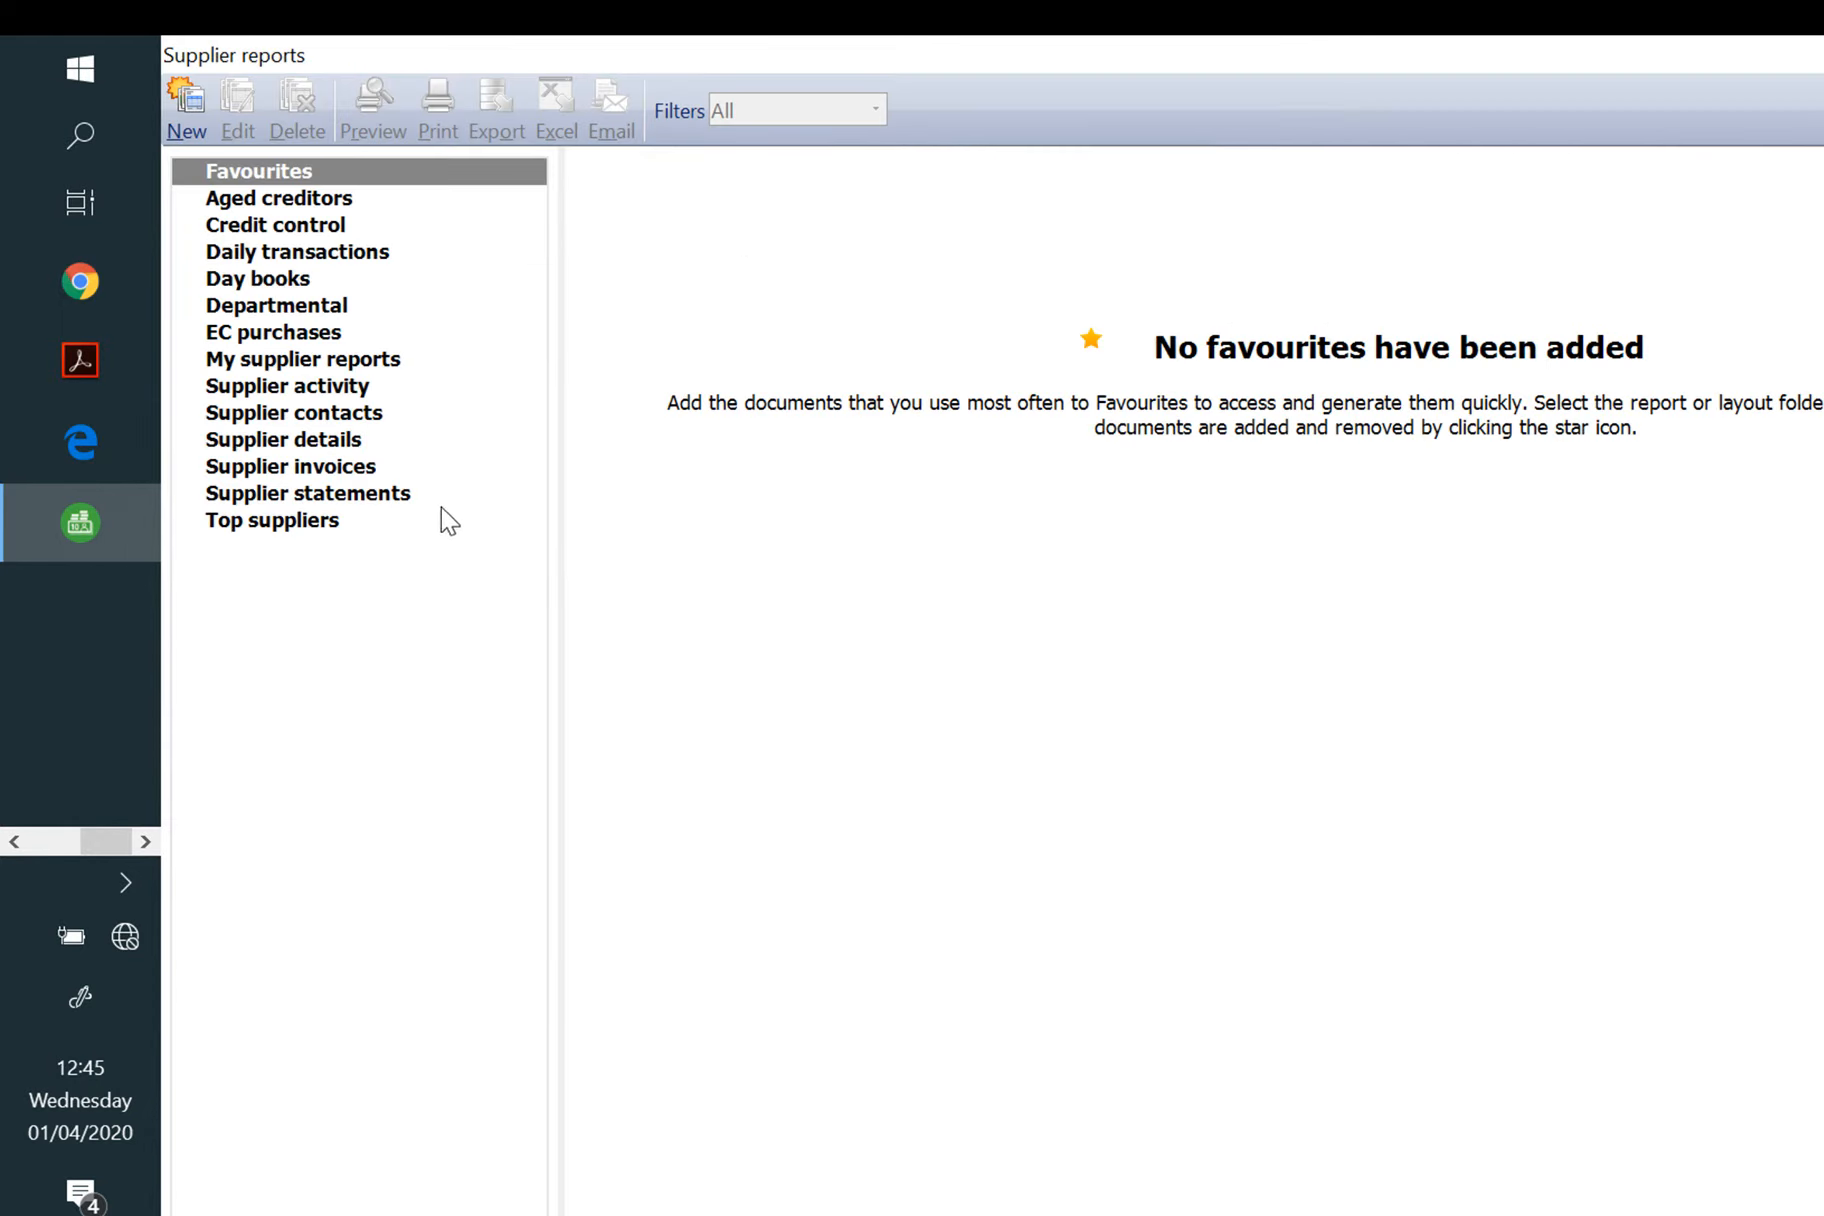
key("Escape")
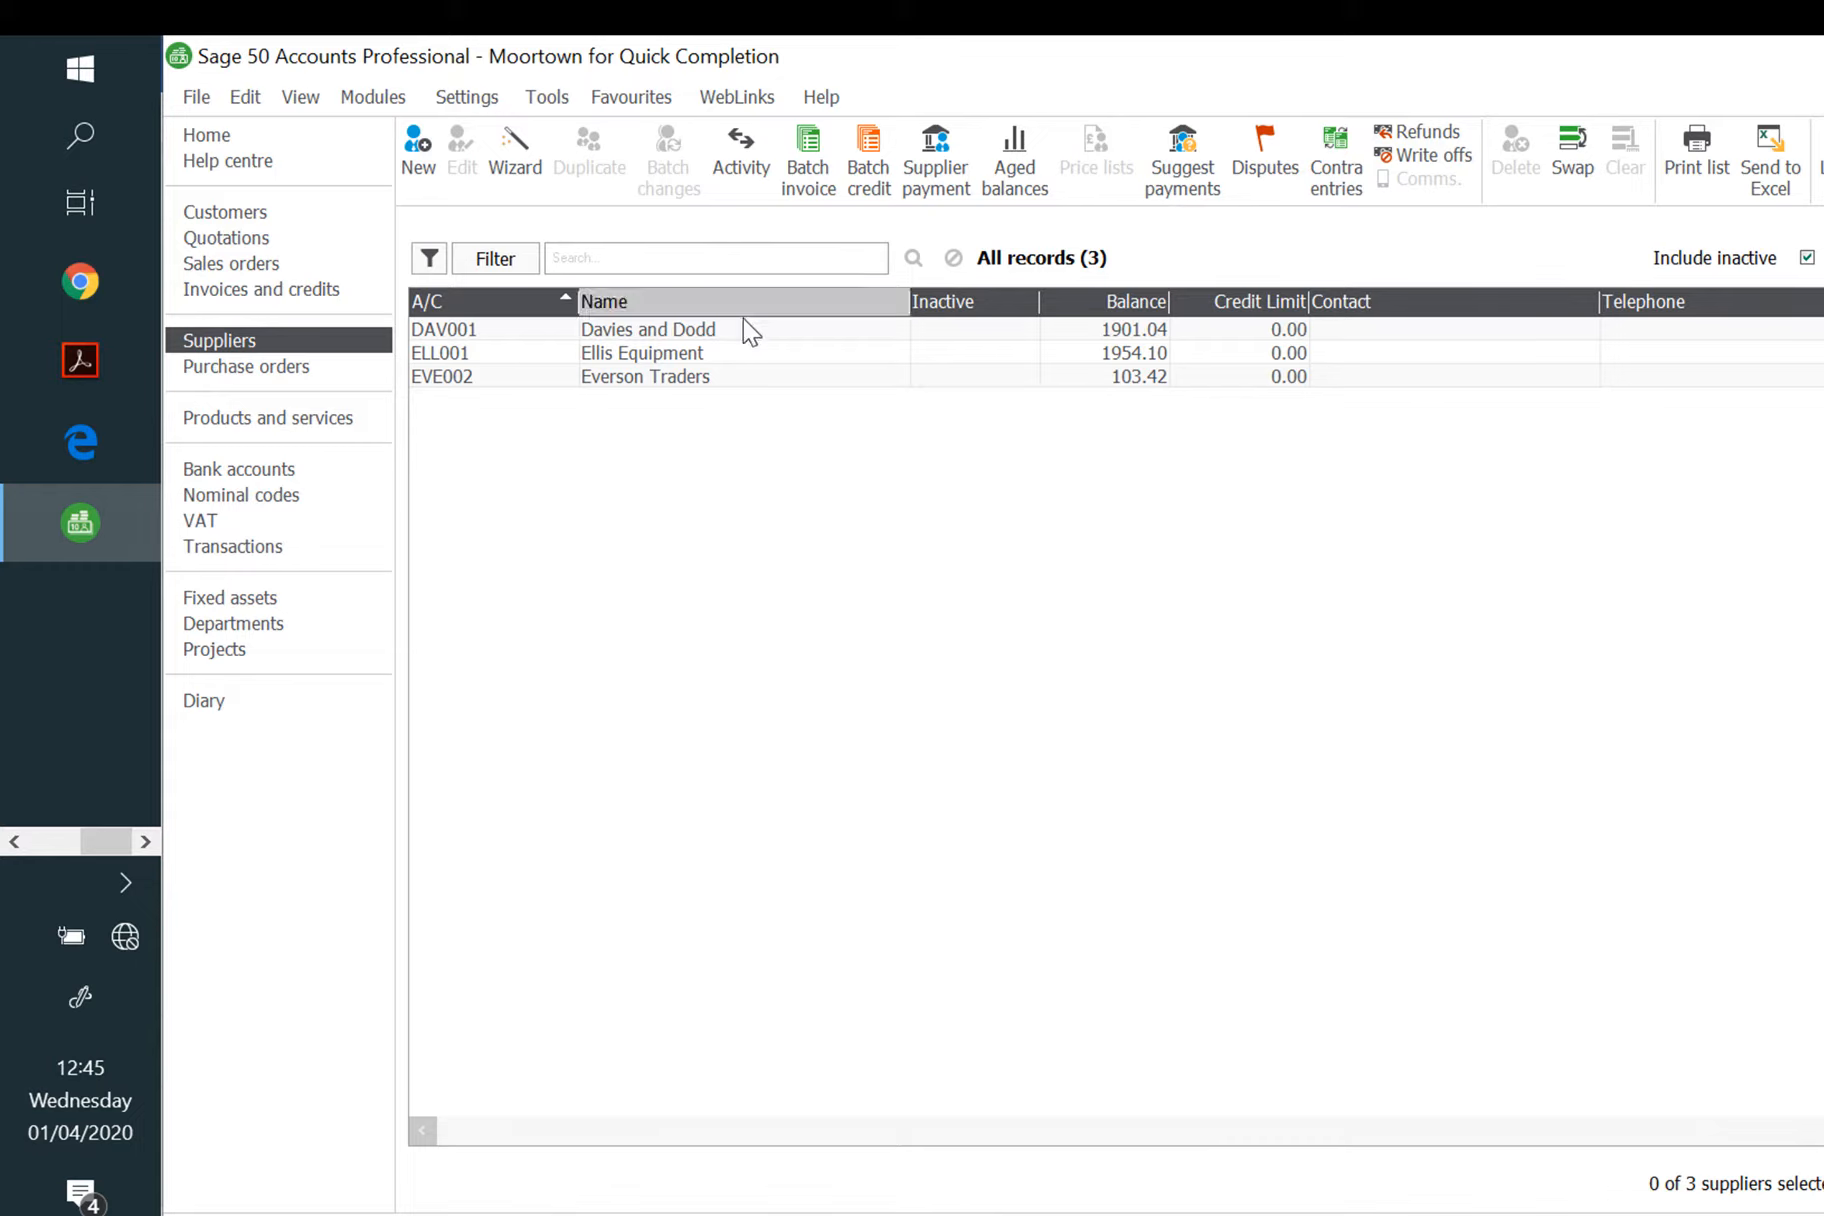
Step: Open supplier DAV001 Davies and Dodd's record to check the 1901.04 balance, then go back to Bank accounts
left_click(699, 336)
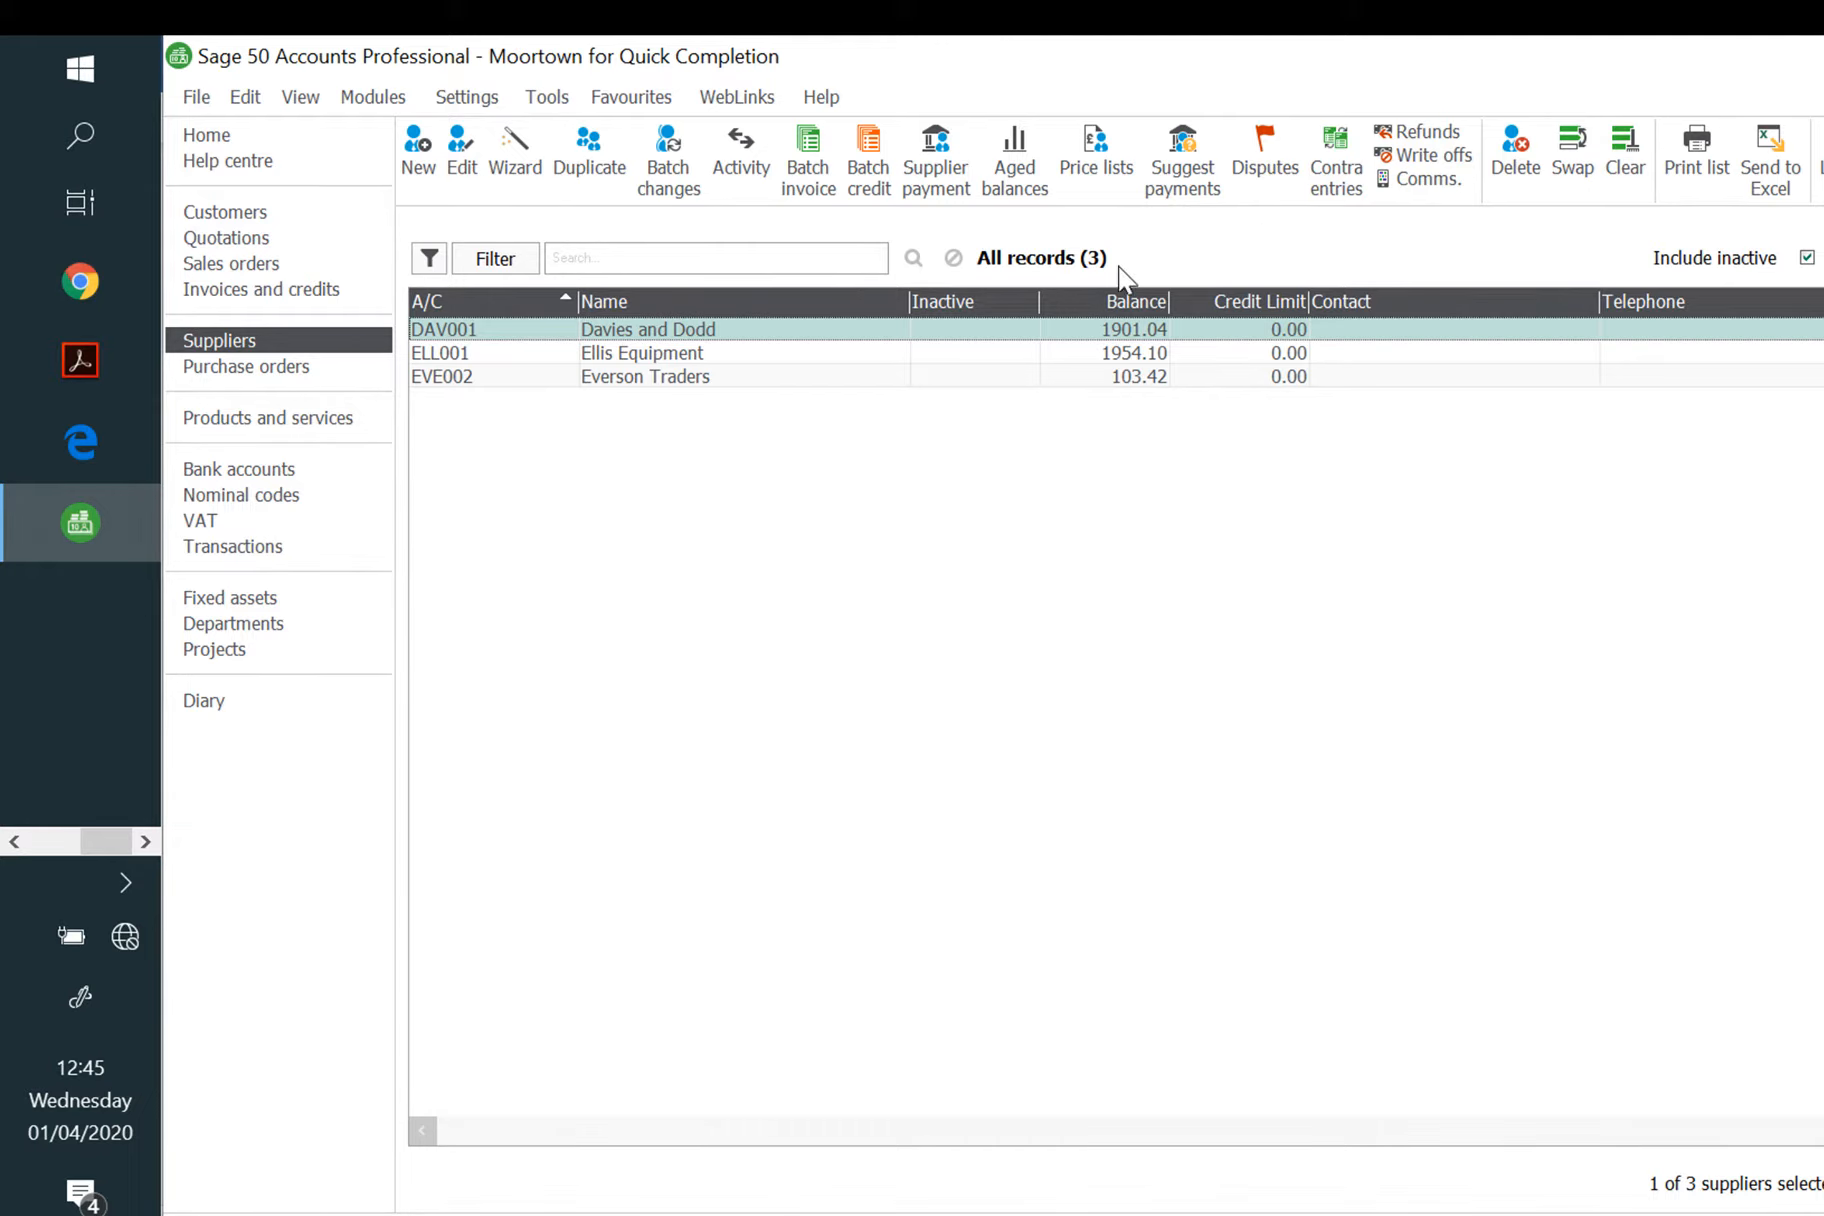
double_click(1099, 328)
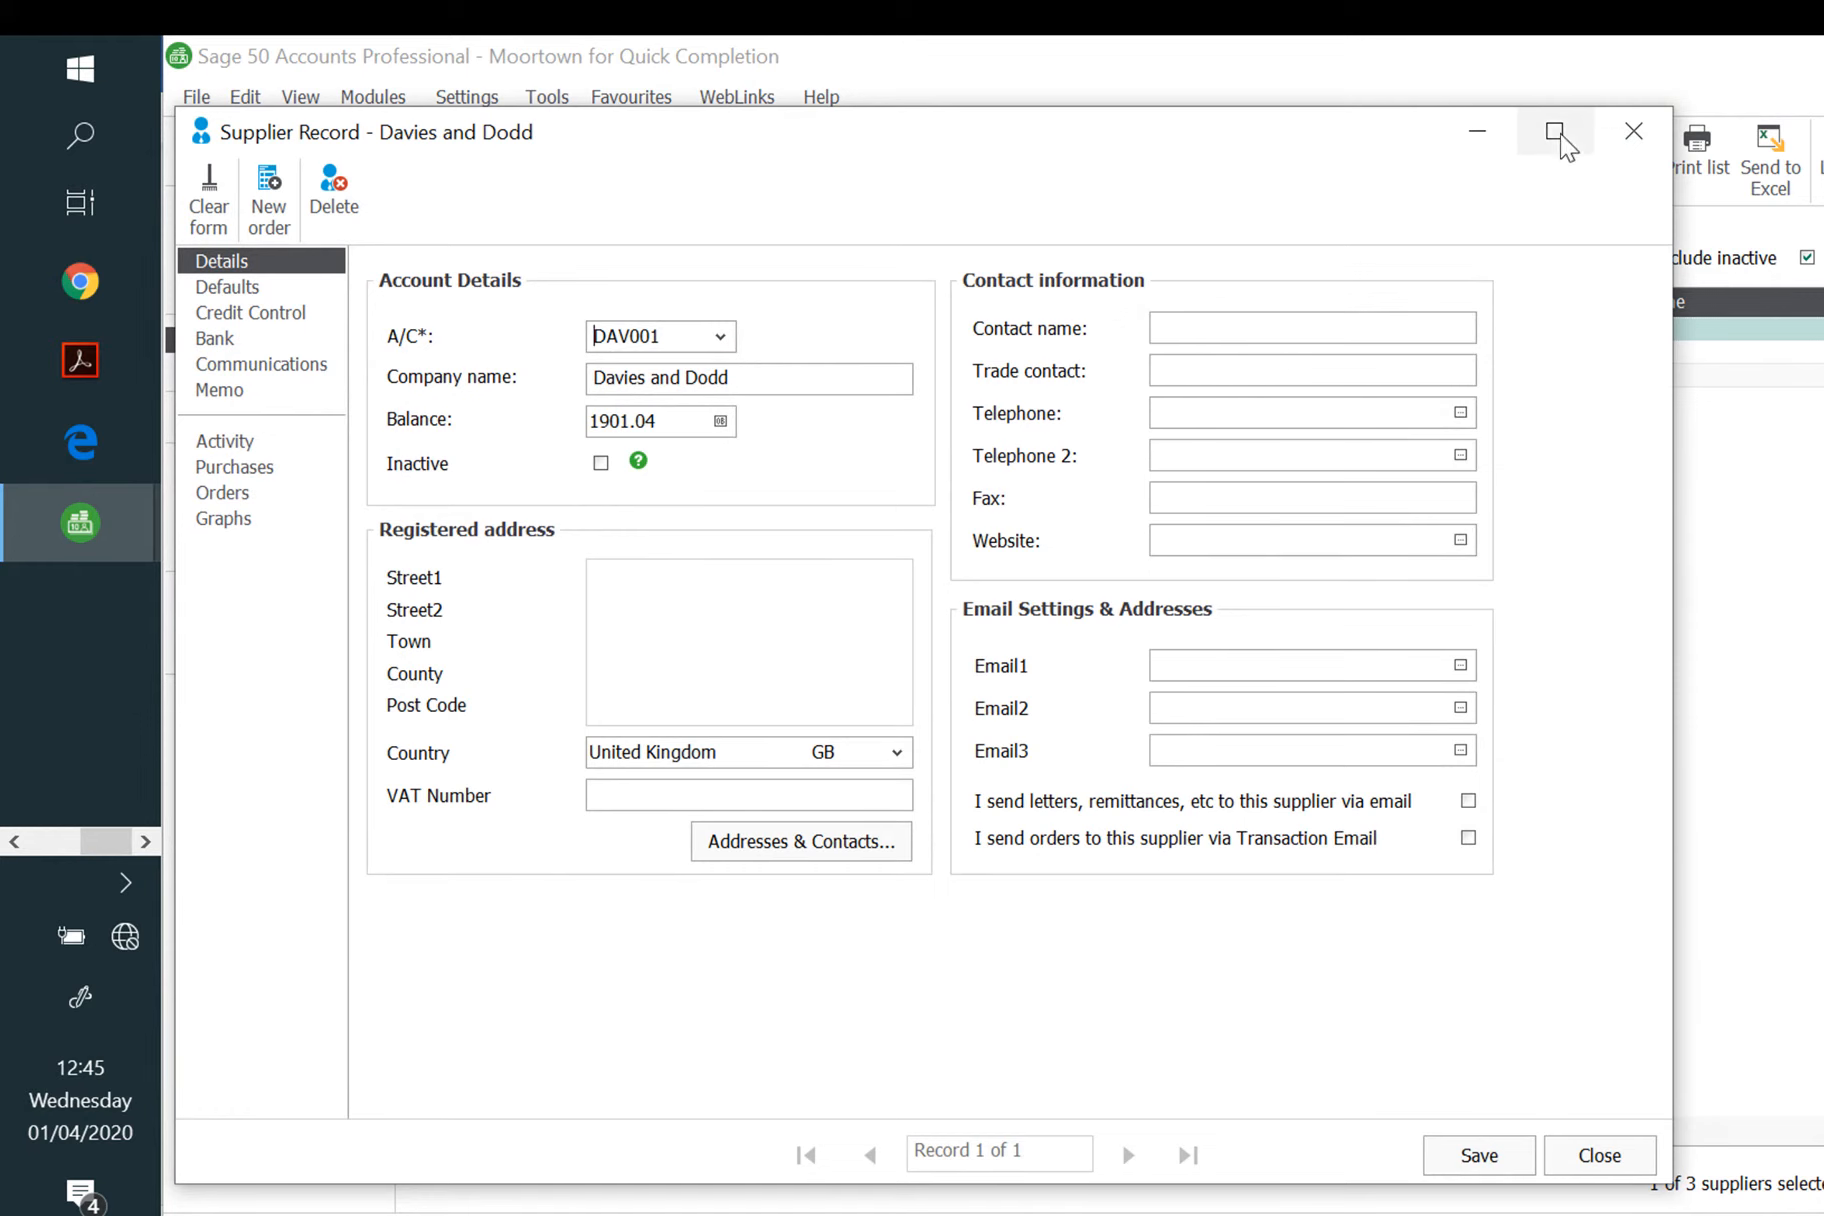
left_click(1638, 130)
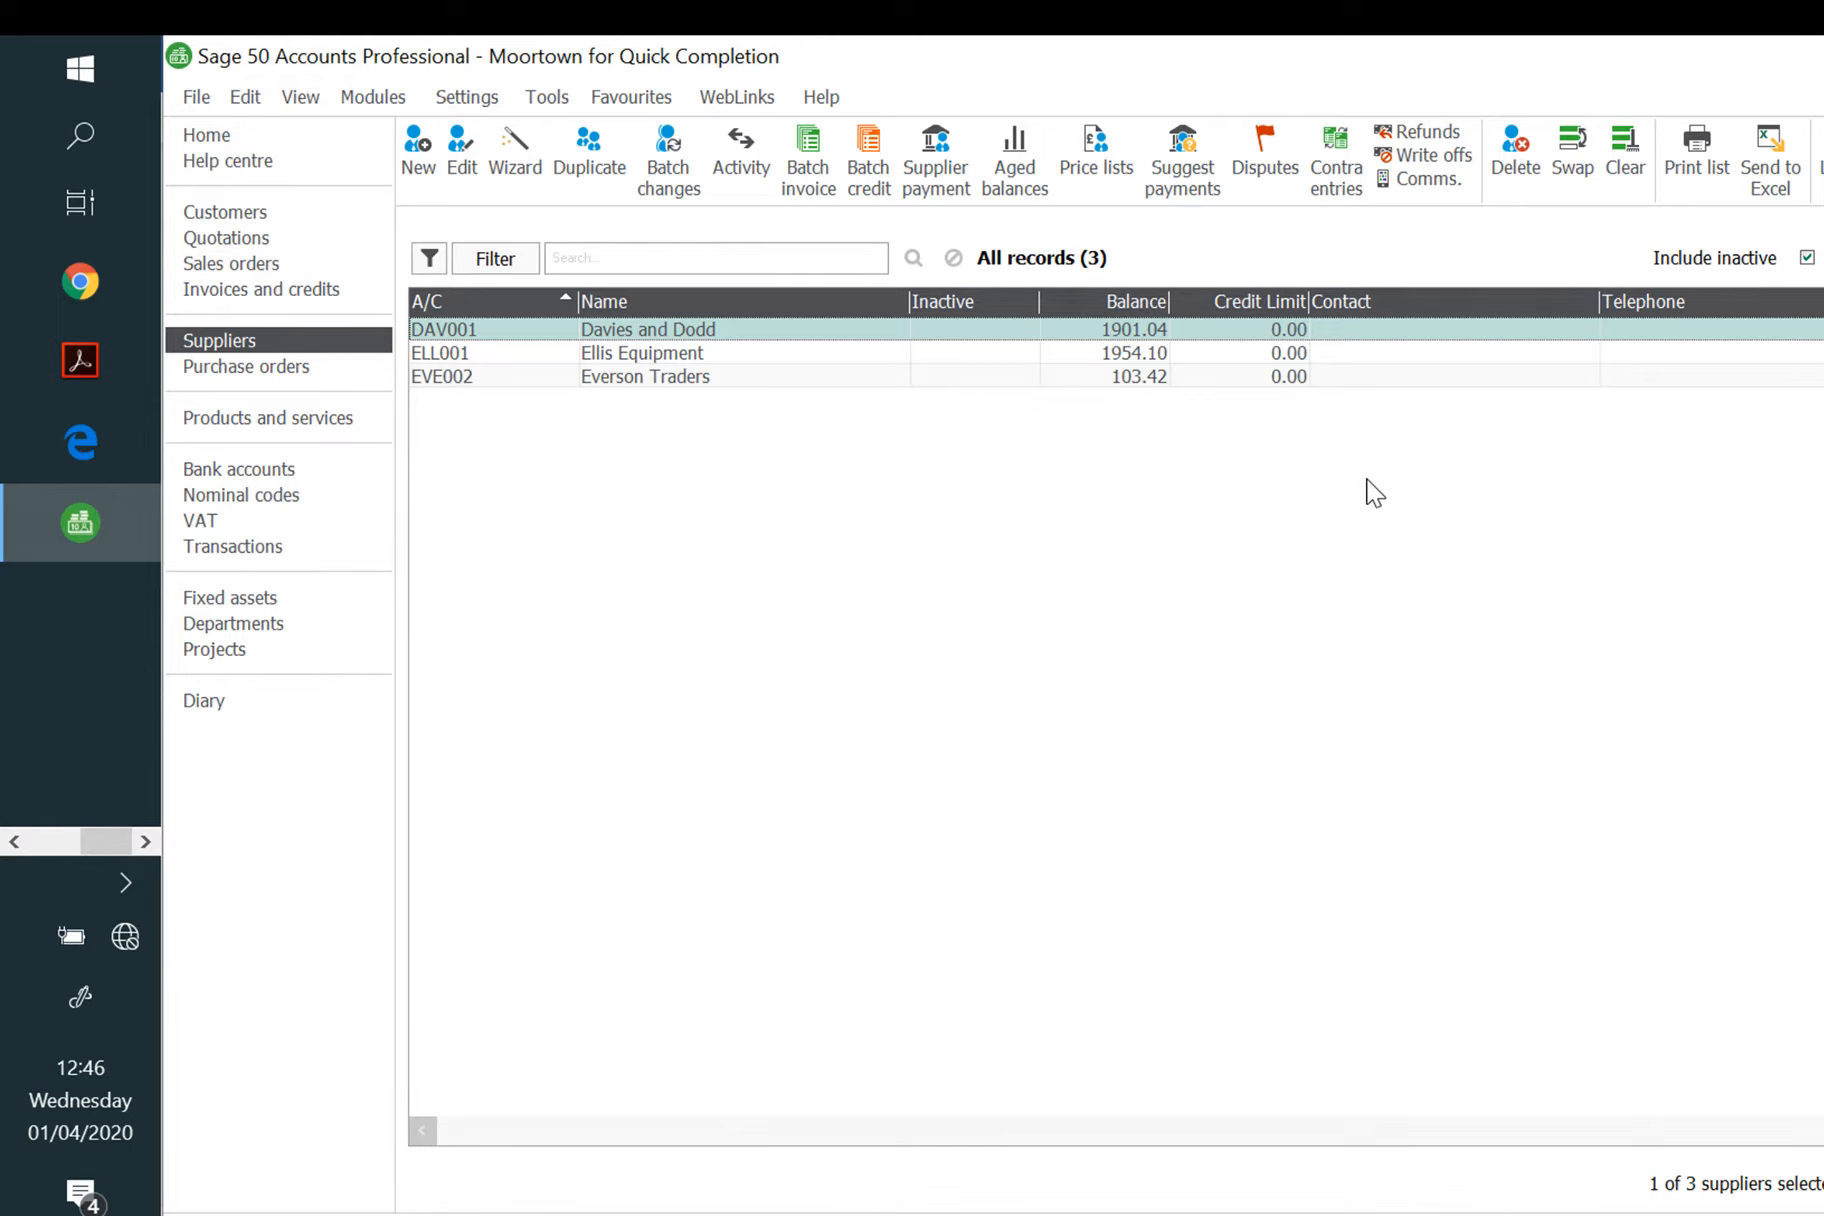
left_click(240, 467)
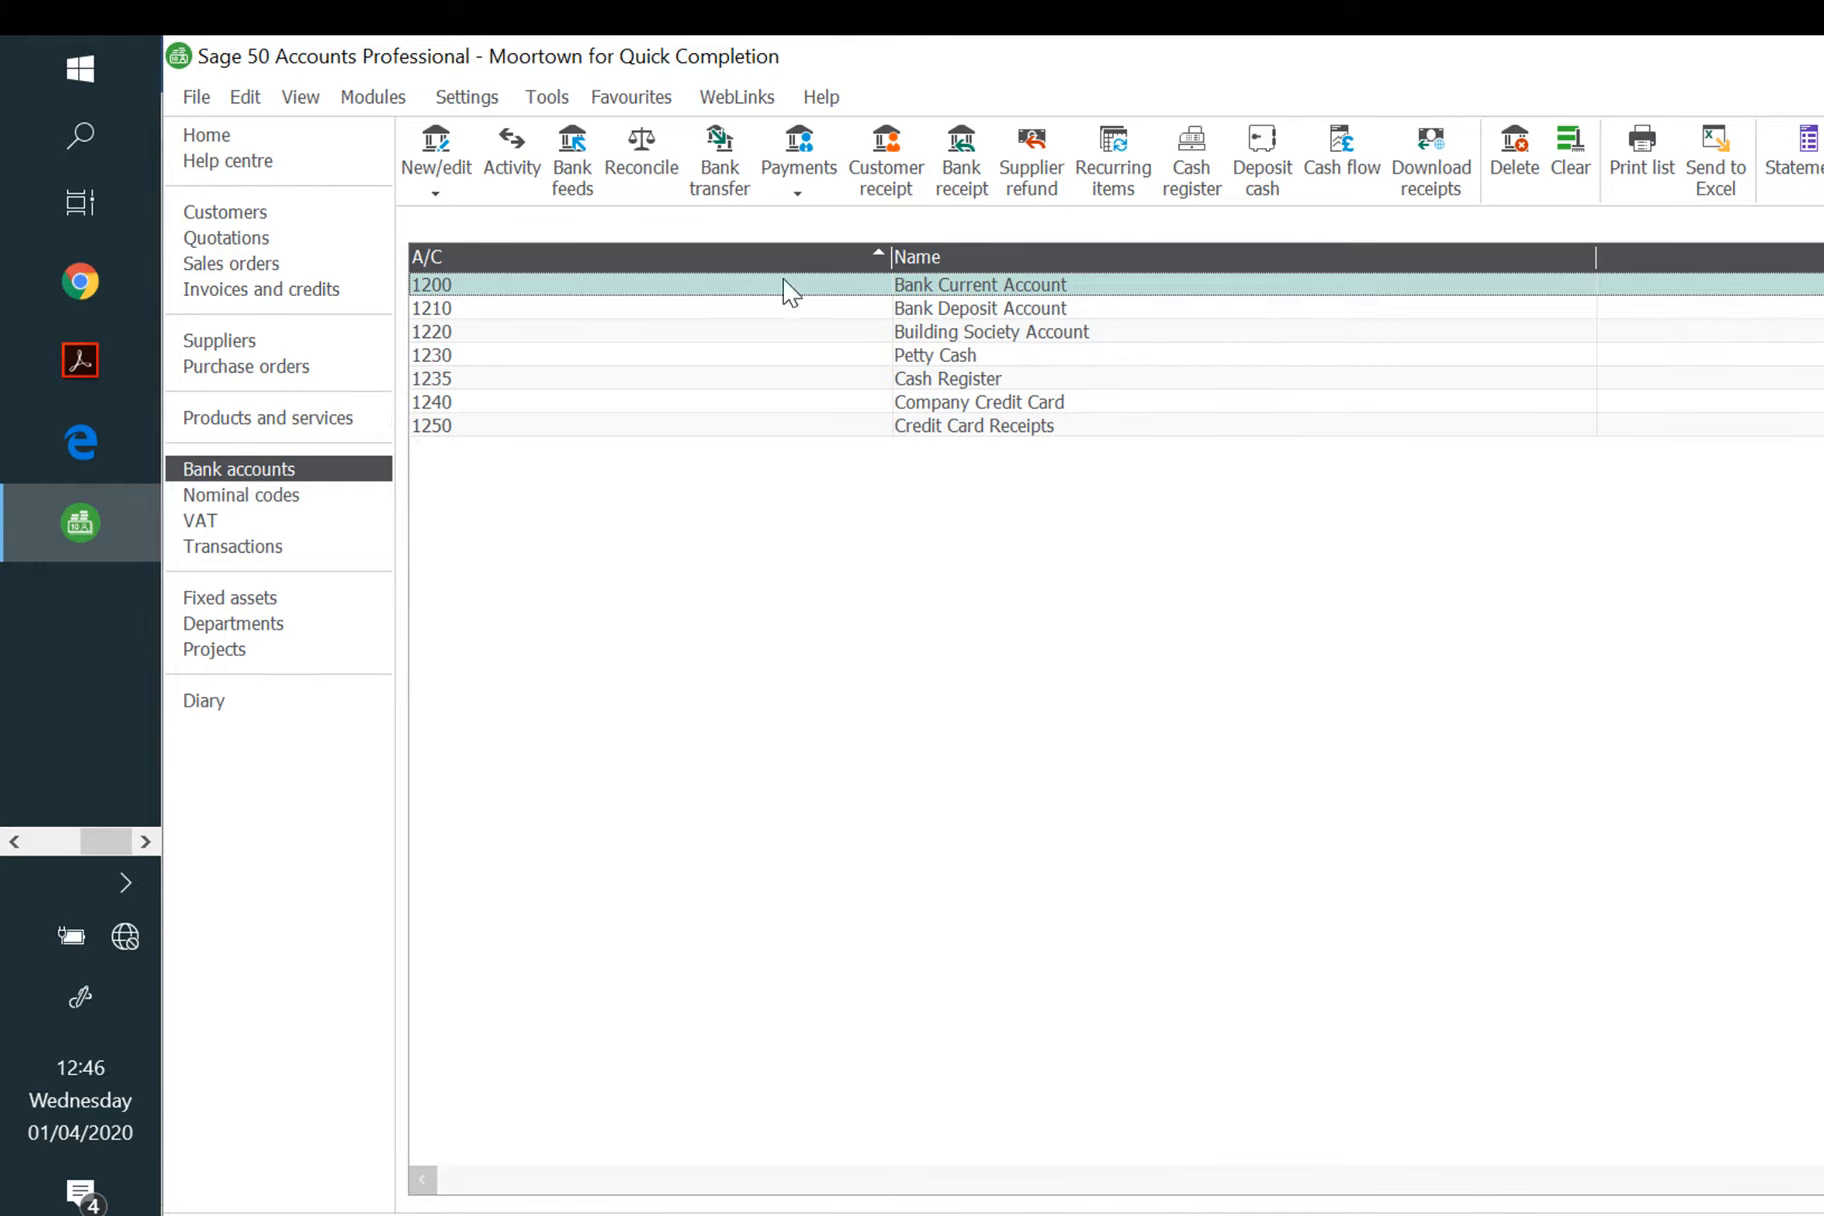
Step: Start a new bank payment dated 05/05/2020 with reference 278
left_click(820, 190)
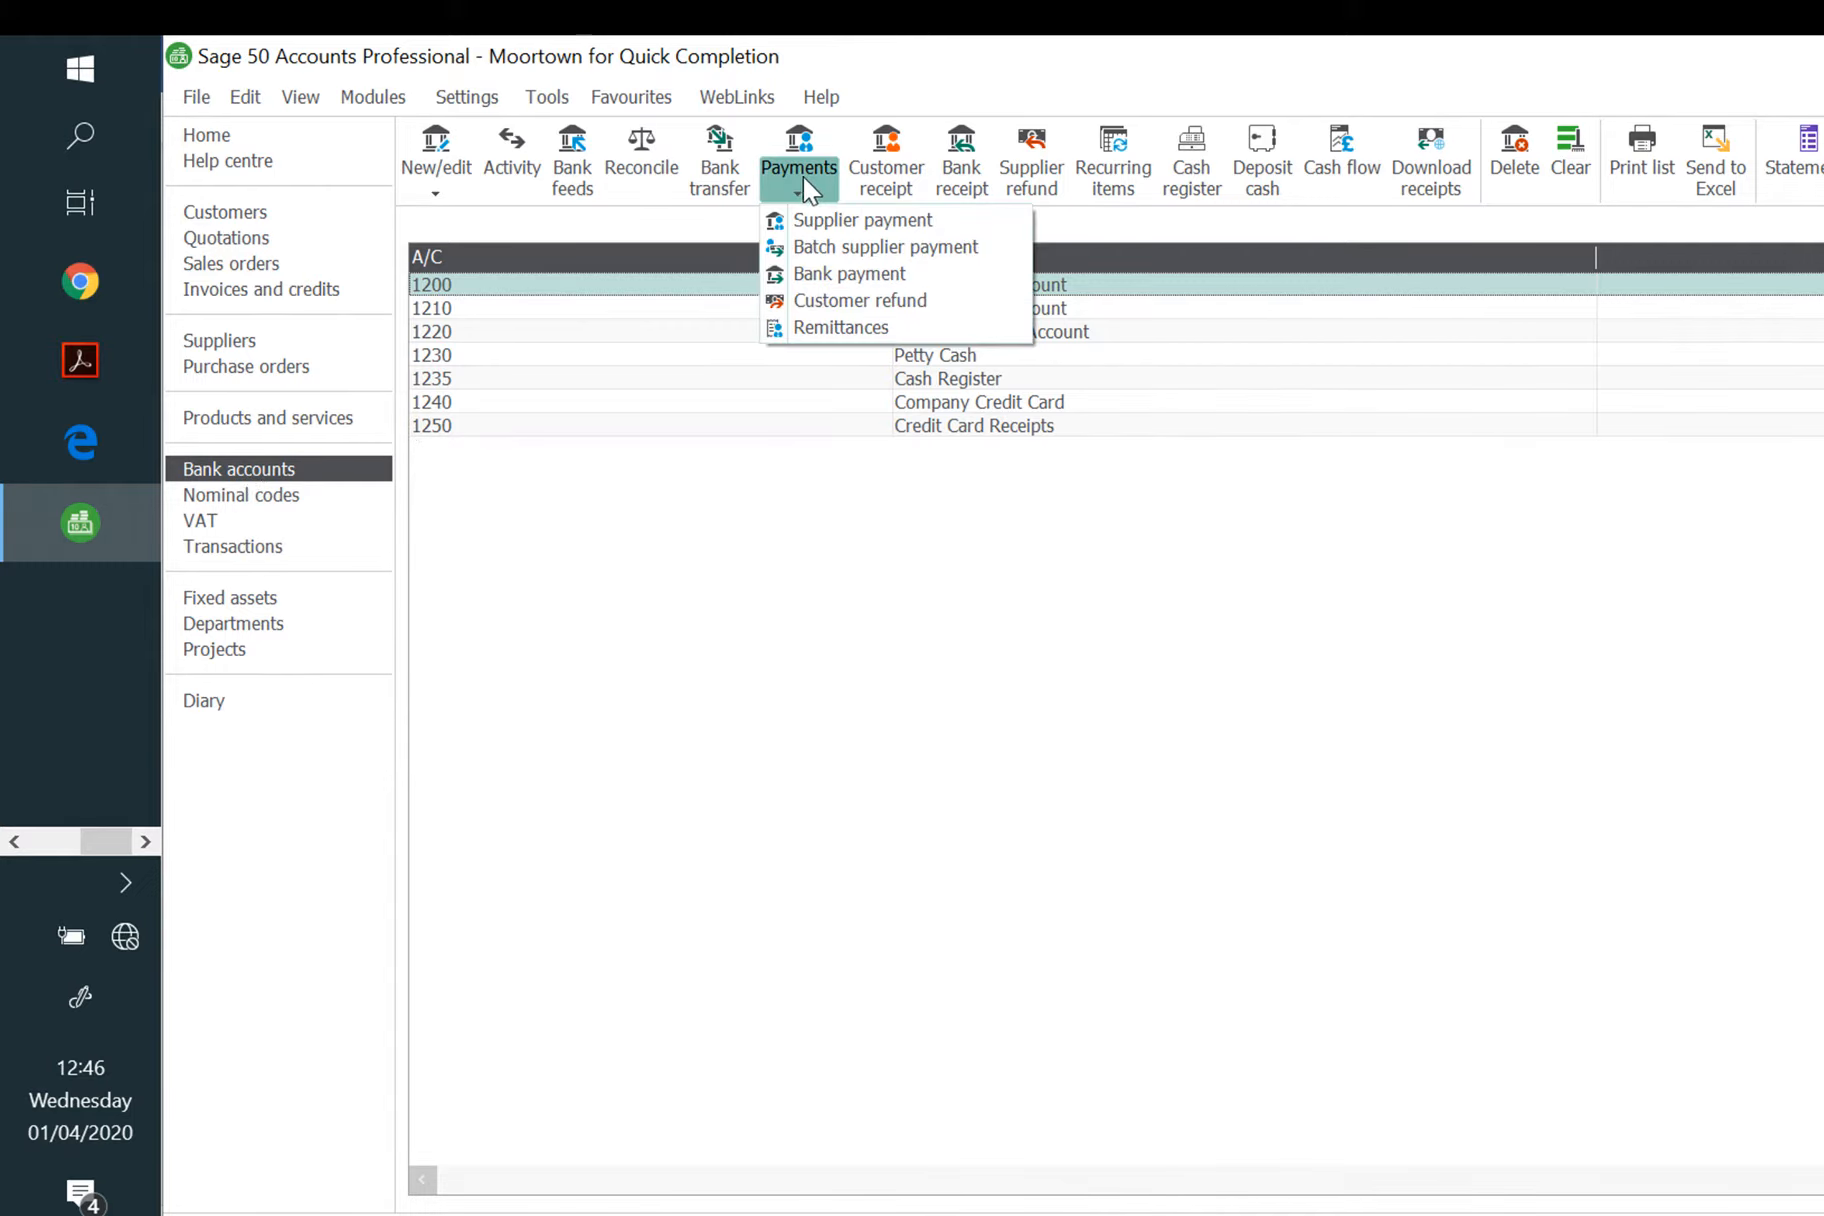
left_click(828, 274)
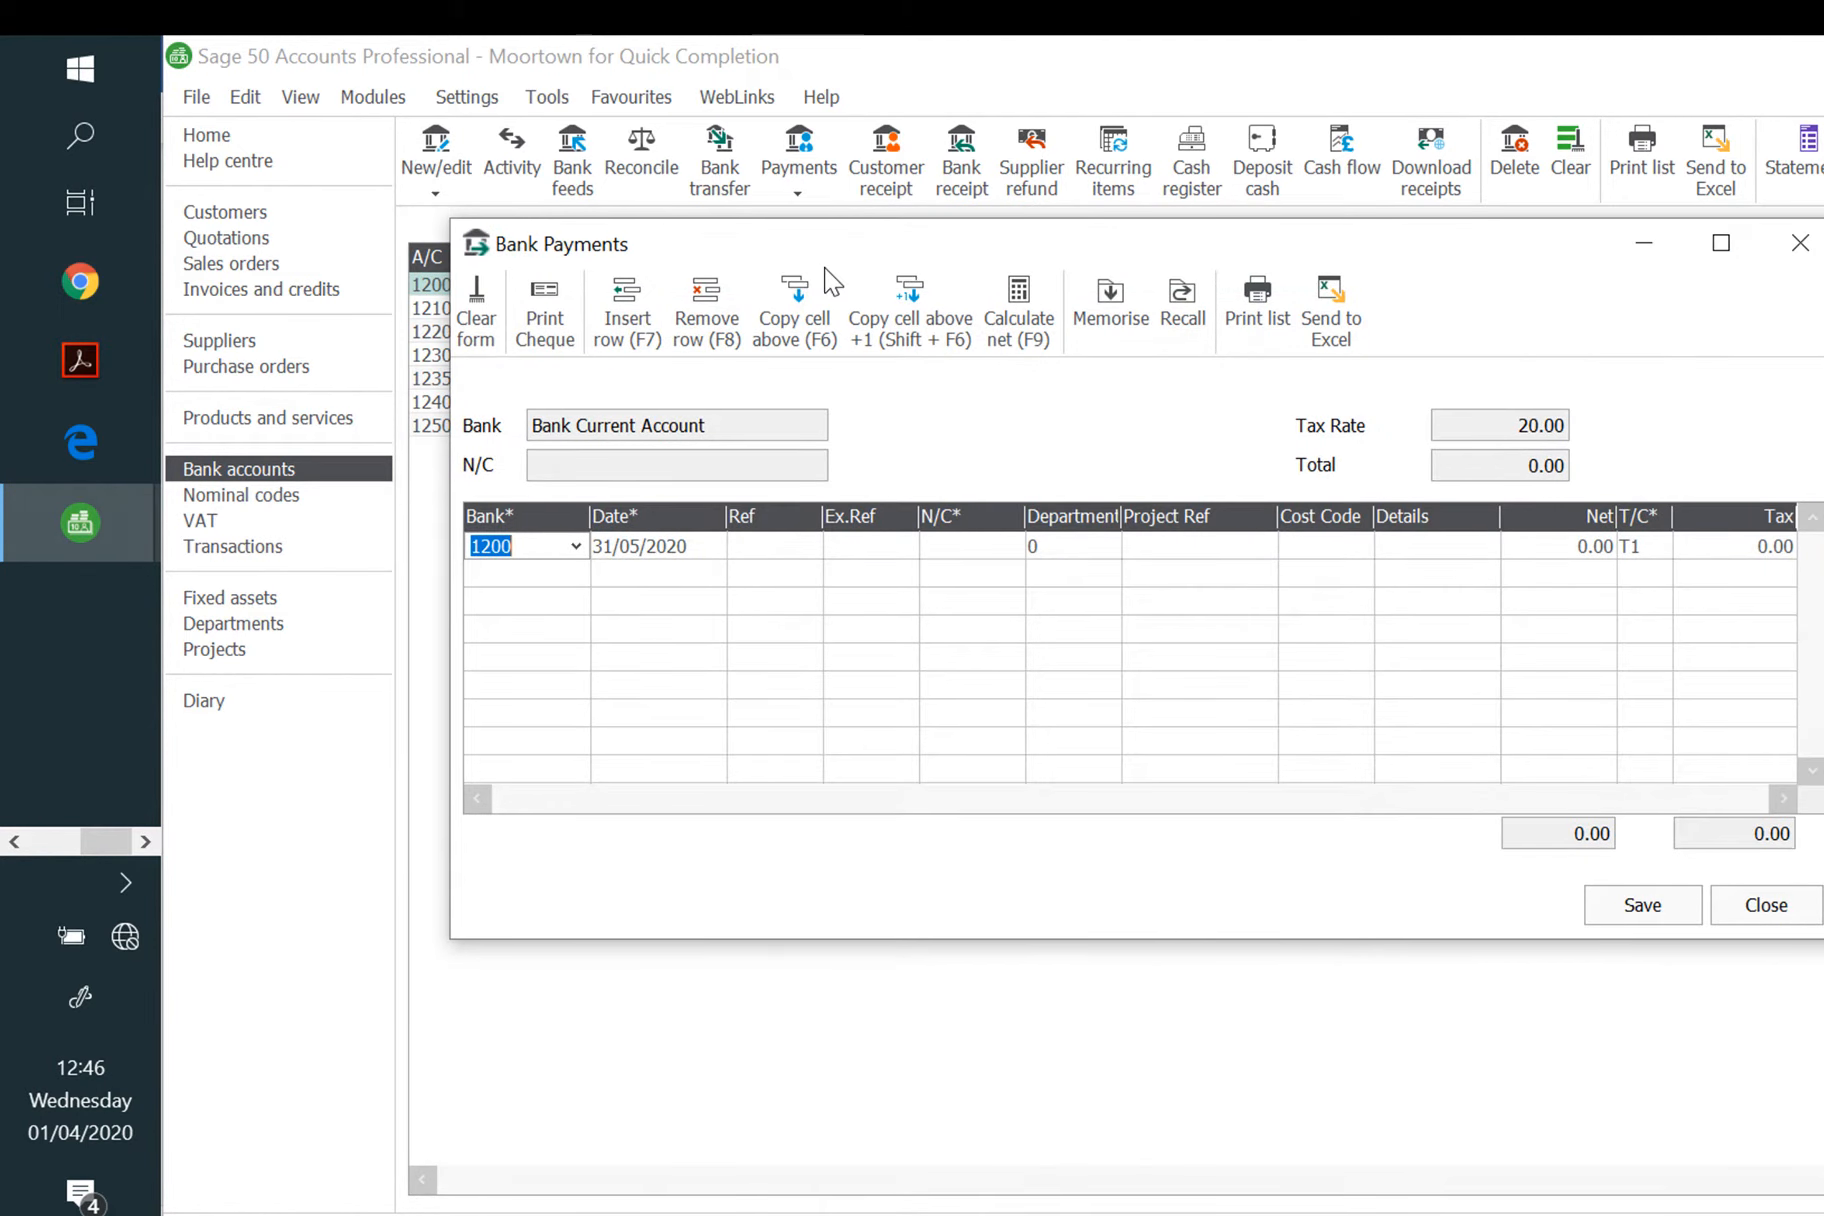
key("Tab")
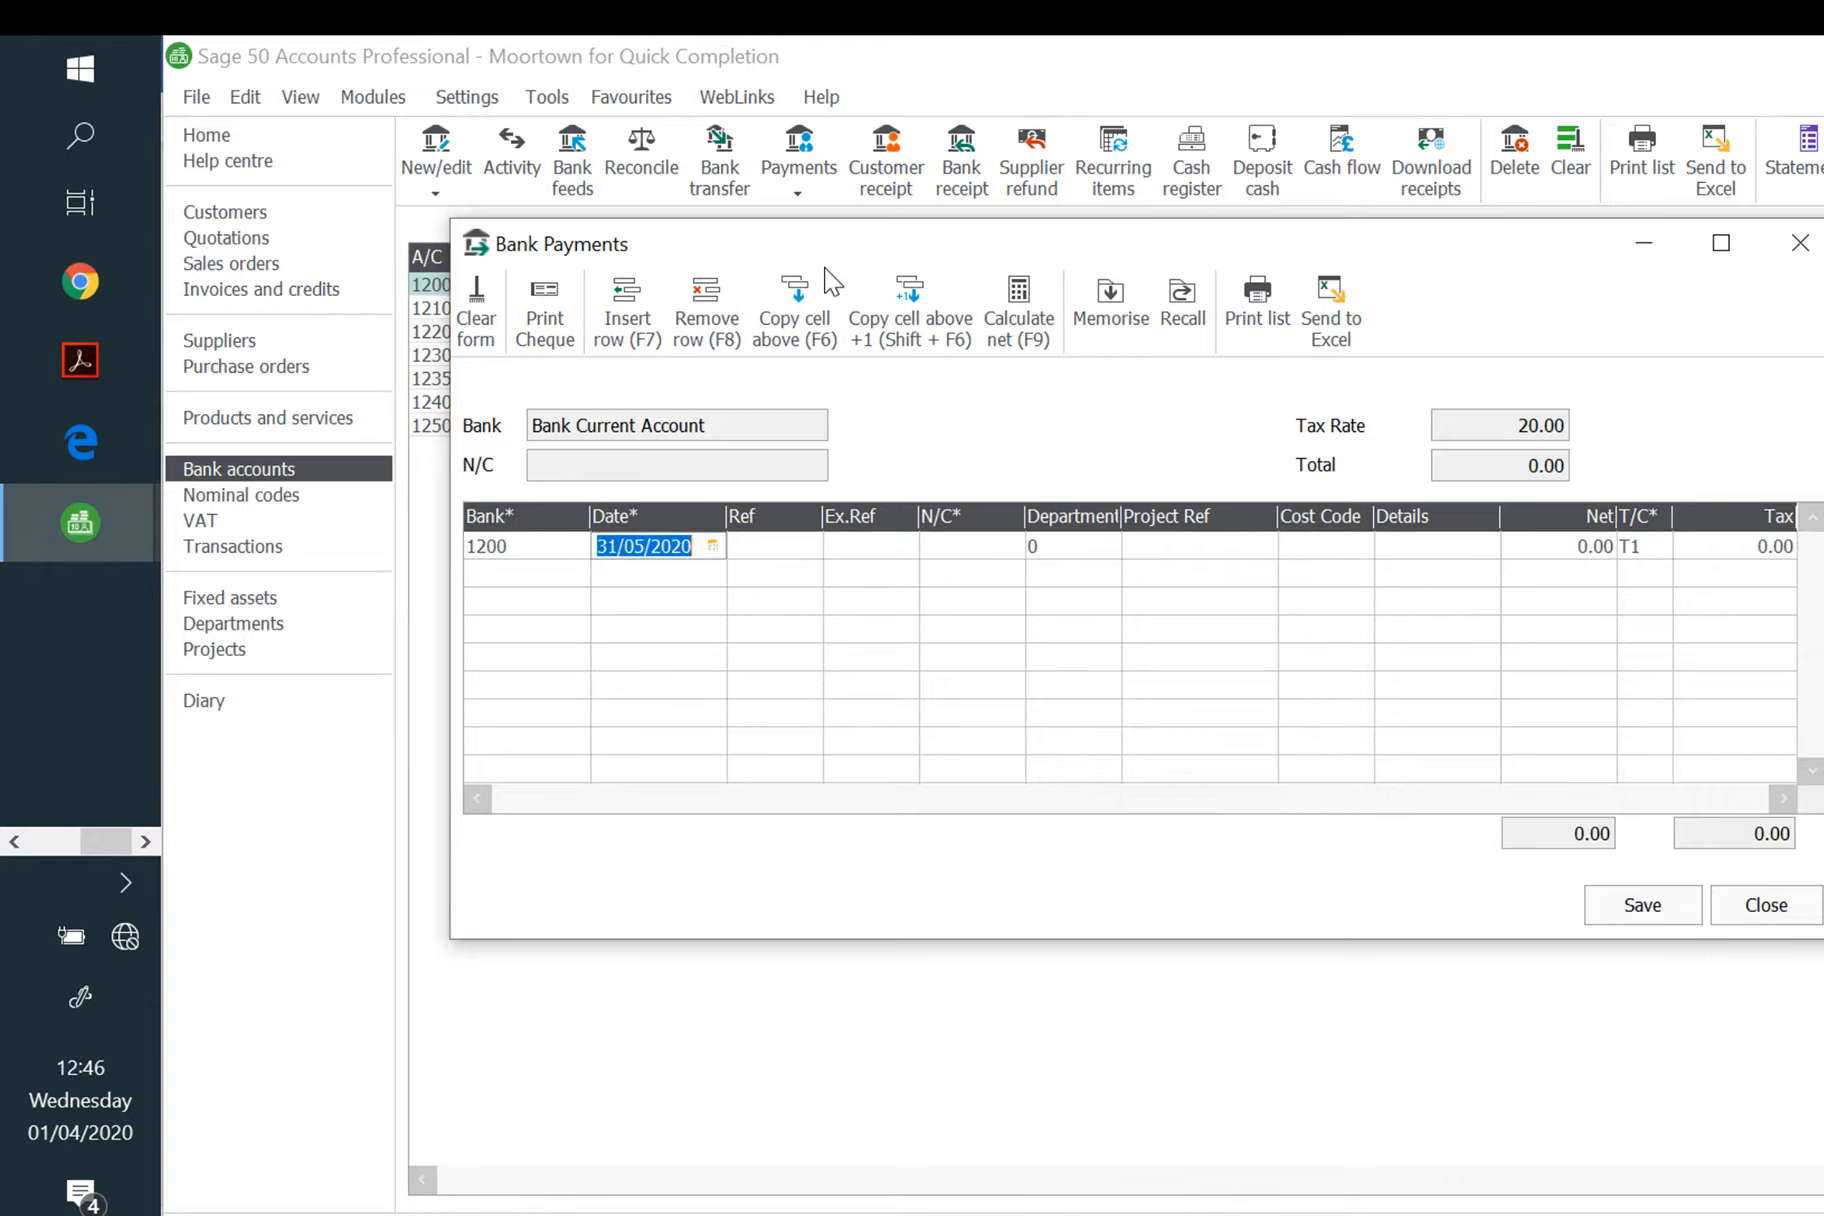
type("05/05/")
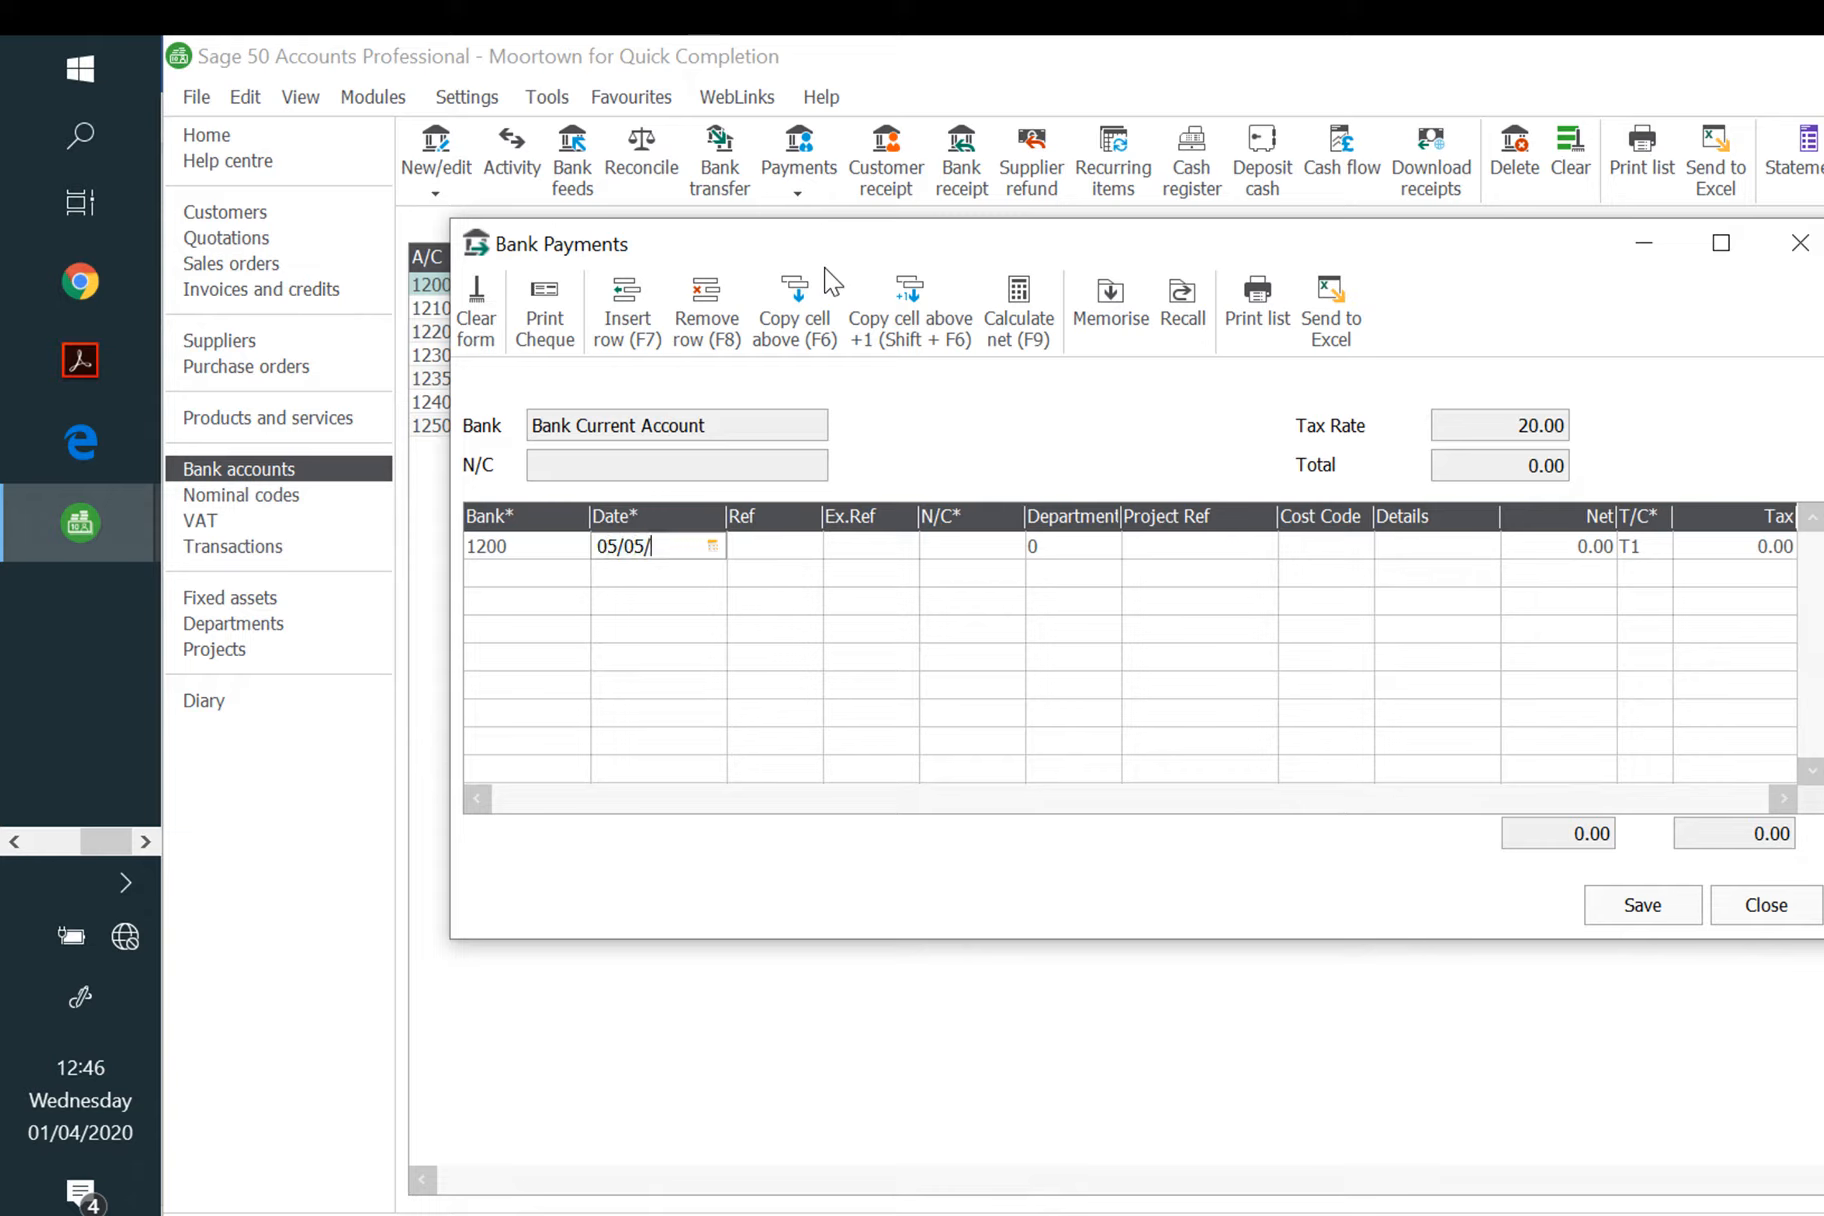
type("2020")
key("Tab")
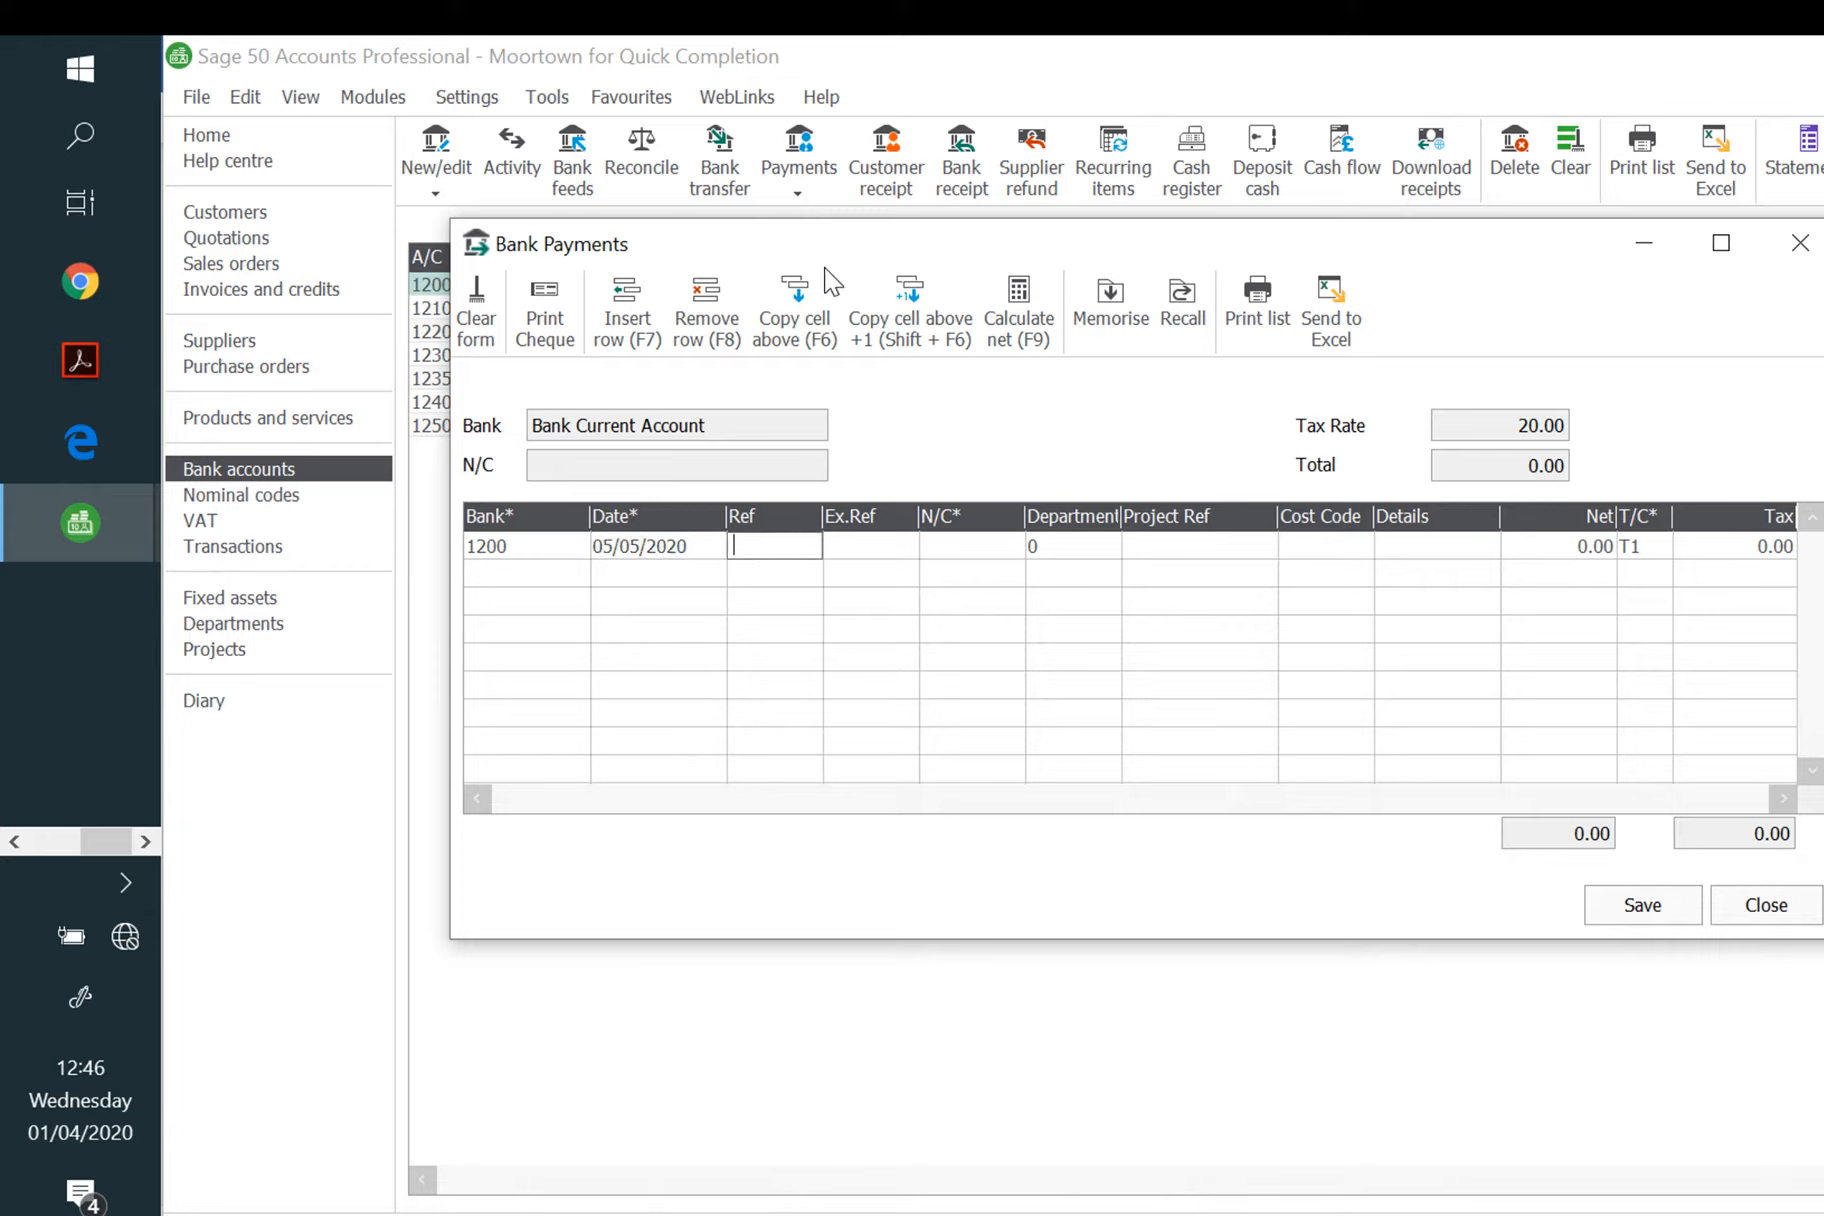
type("278")
key("Tab")
key("Tab")
Step: Post it to 0050 Motor Vehicles, entering 15120 as gross to calculate a 12600.00 net
type("00")
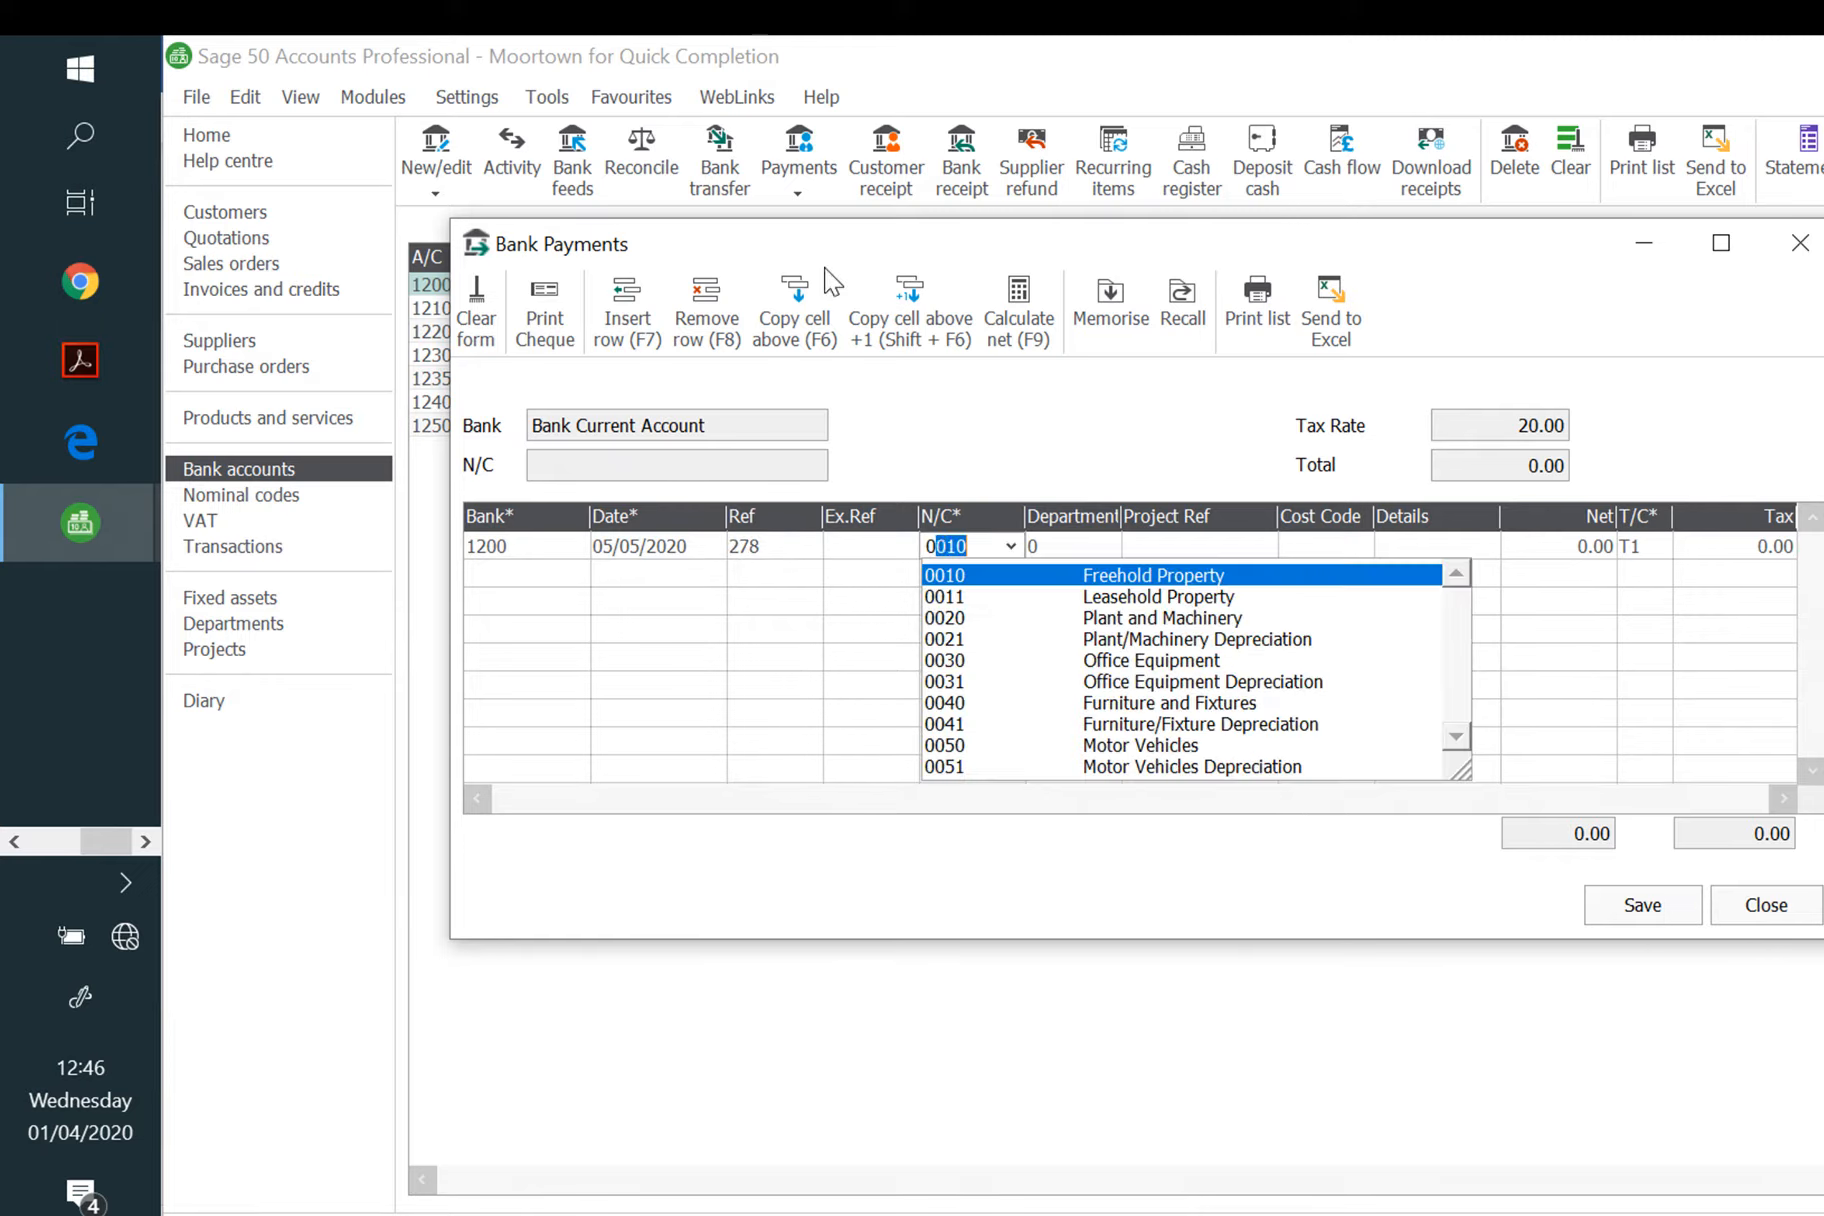
left_click(1208, 748)
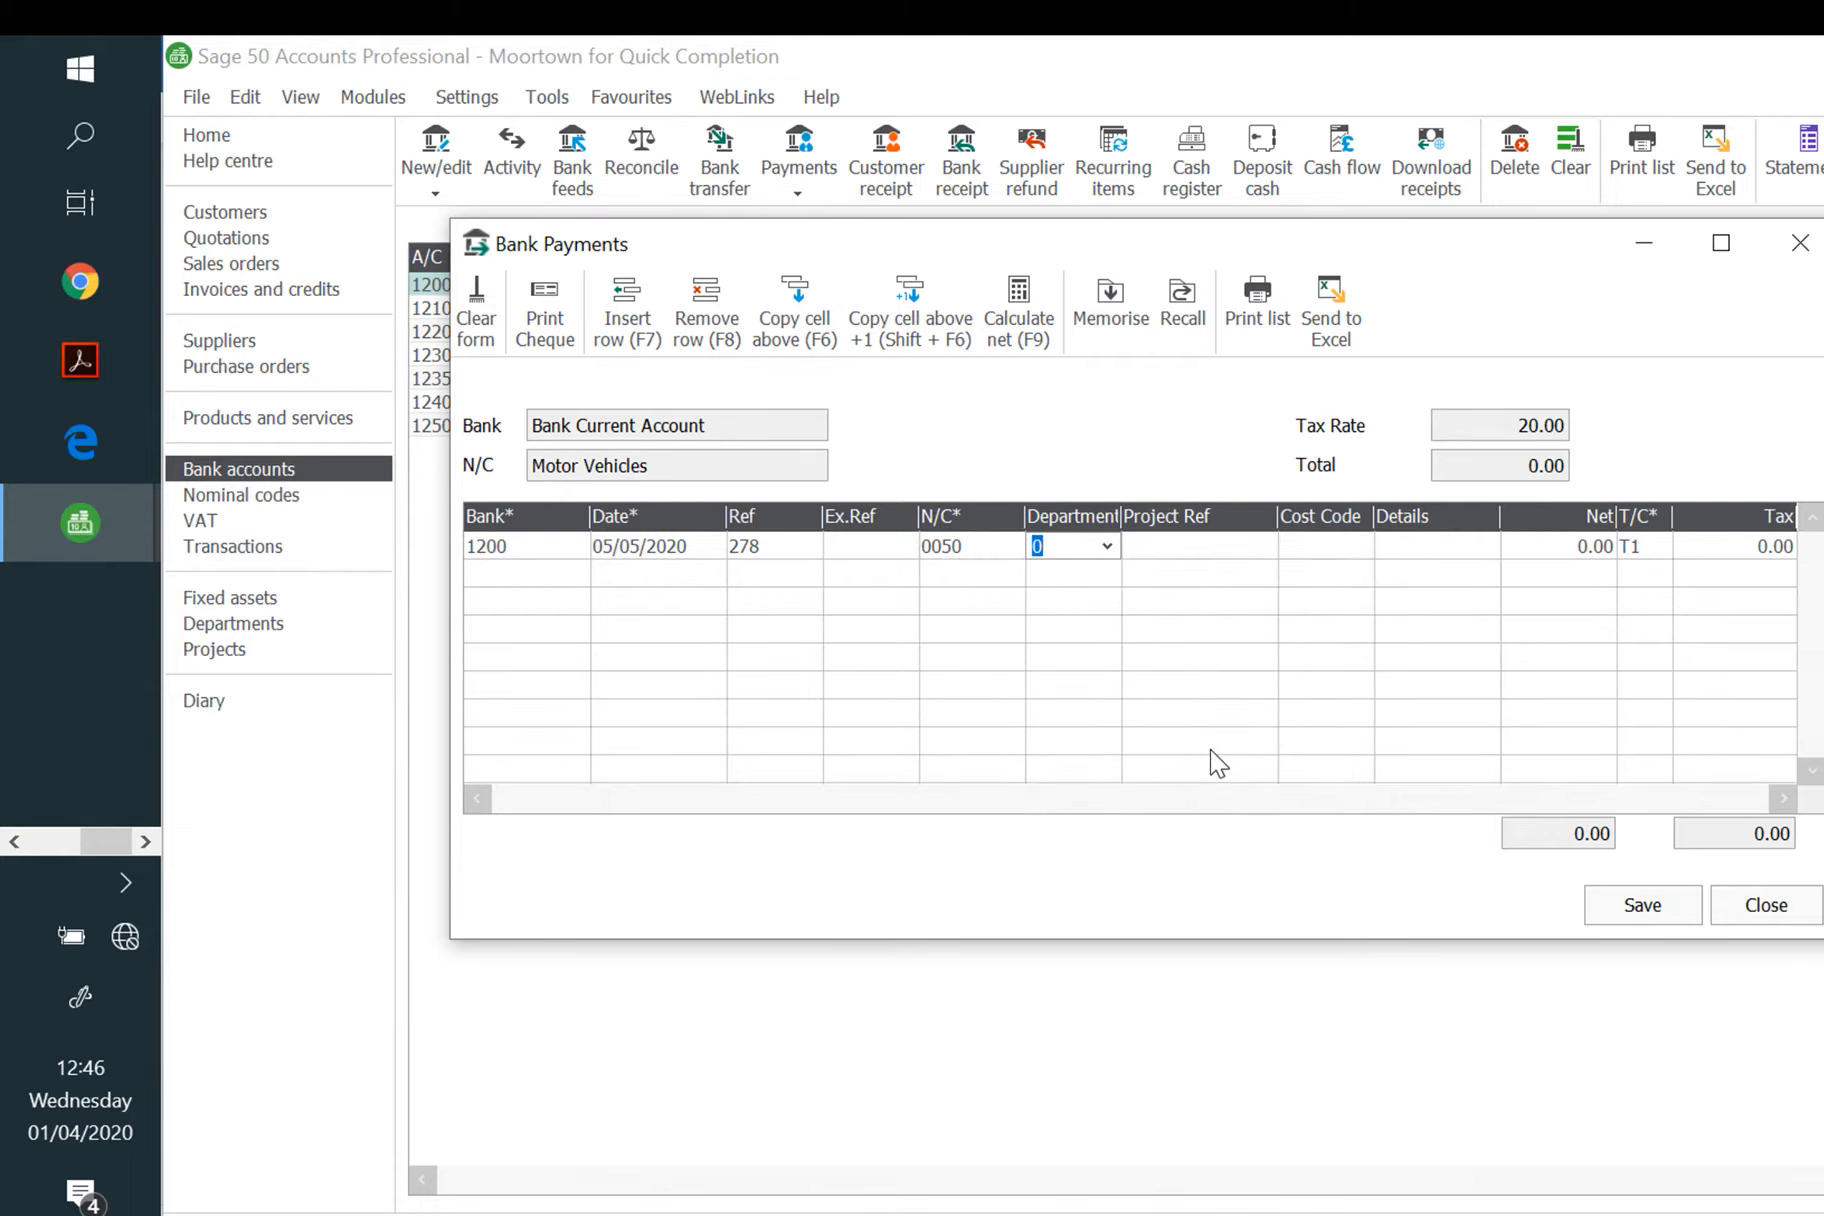
key("Tab")
key("Tab")
key("Tab")
key("Tab")
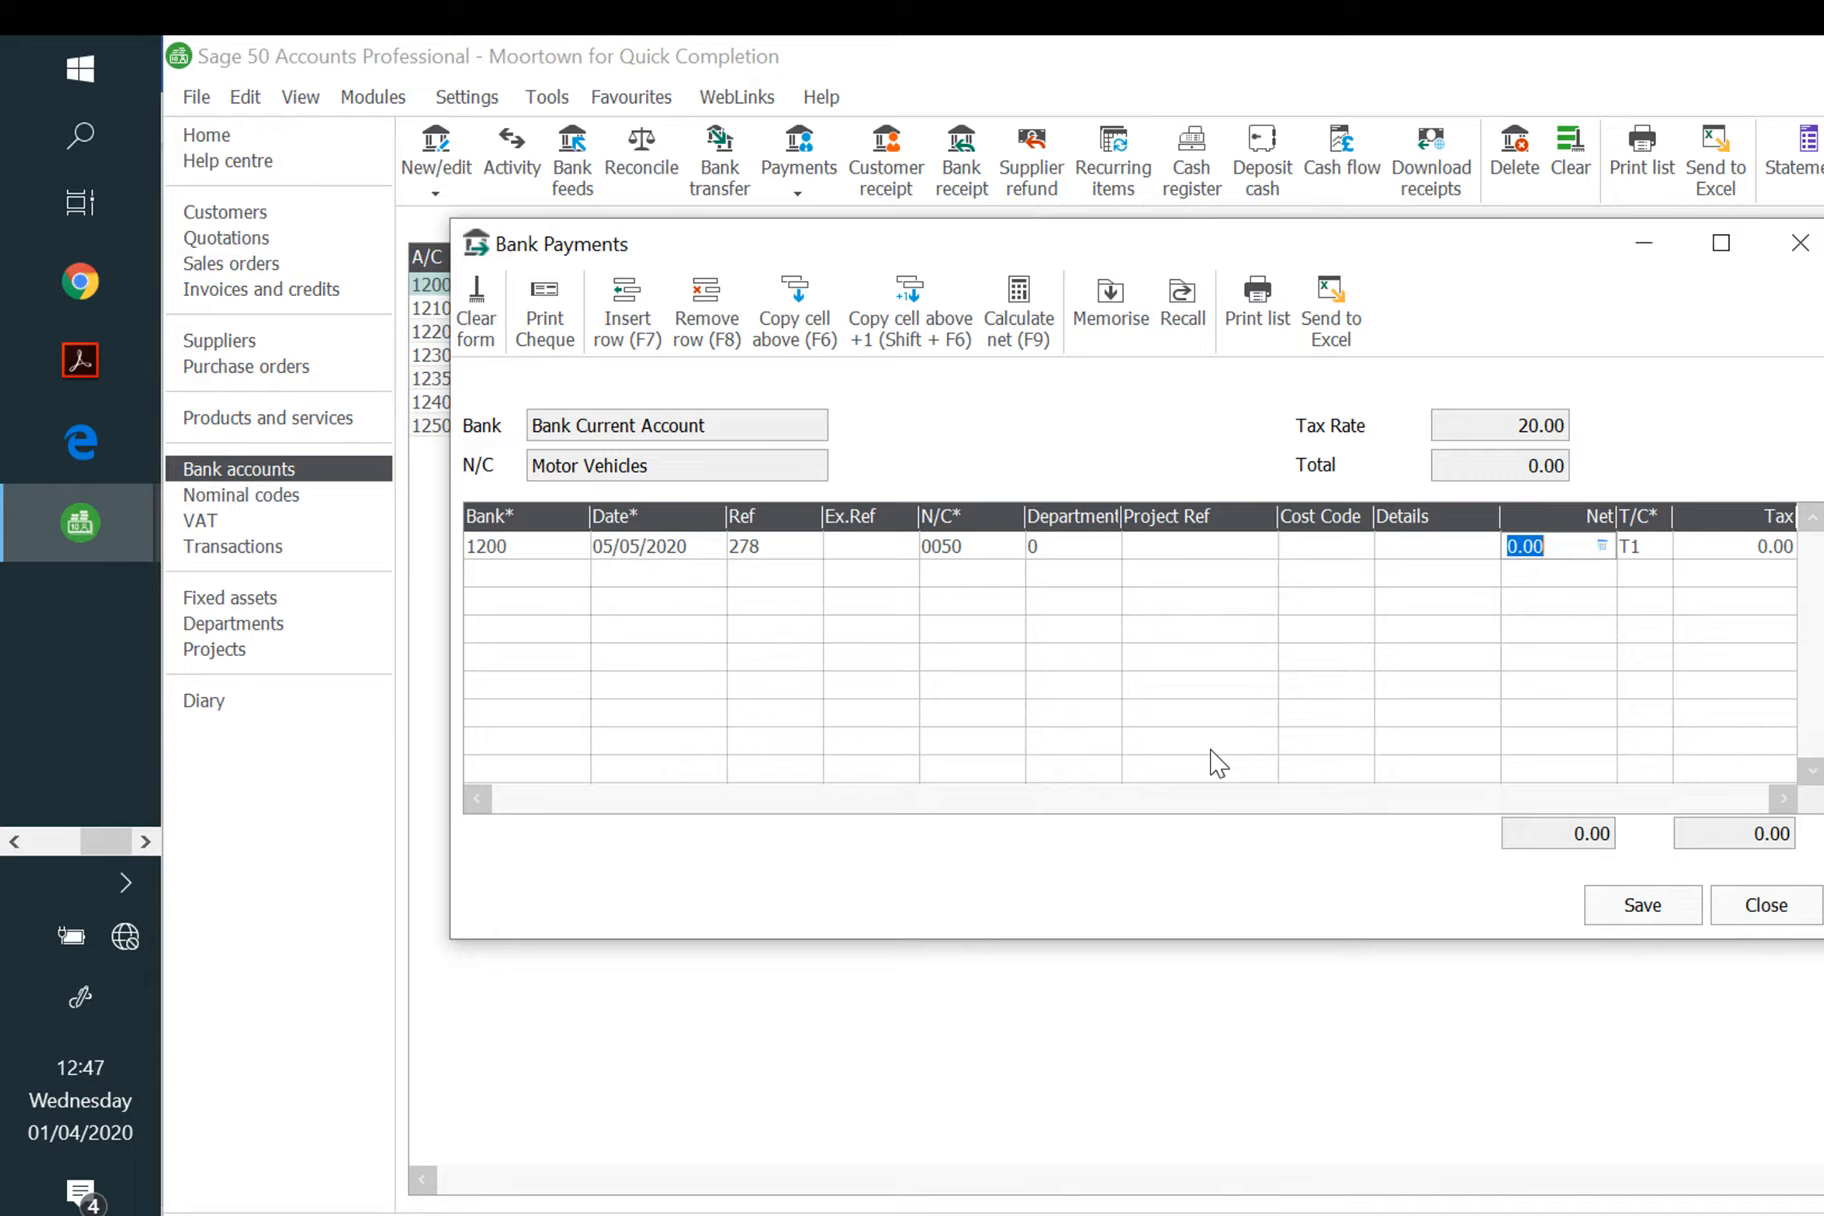
type("15120")
key("Tab")
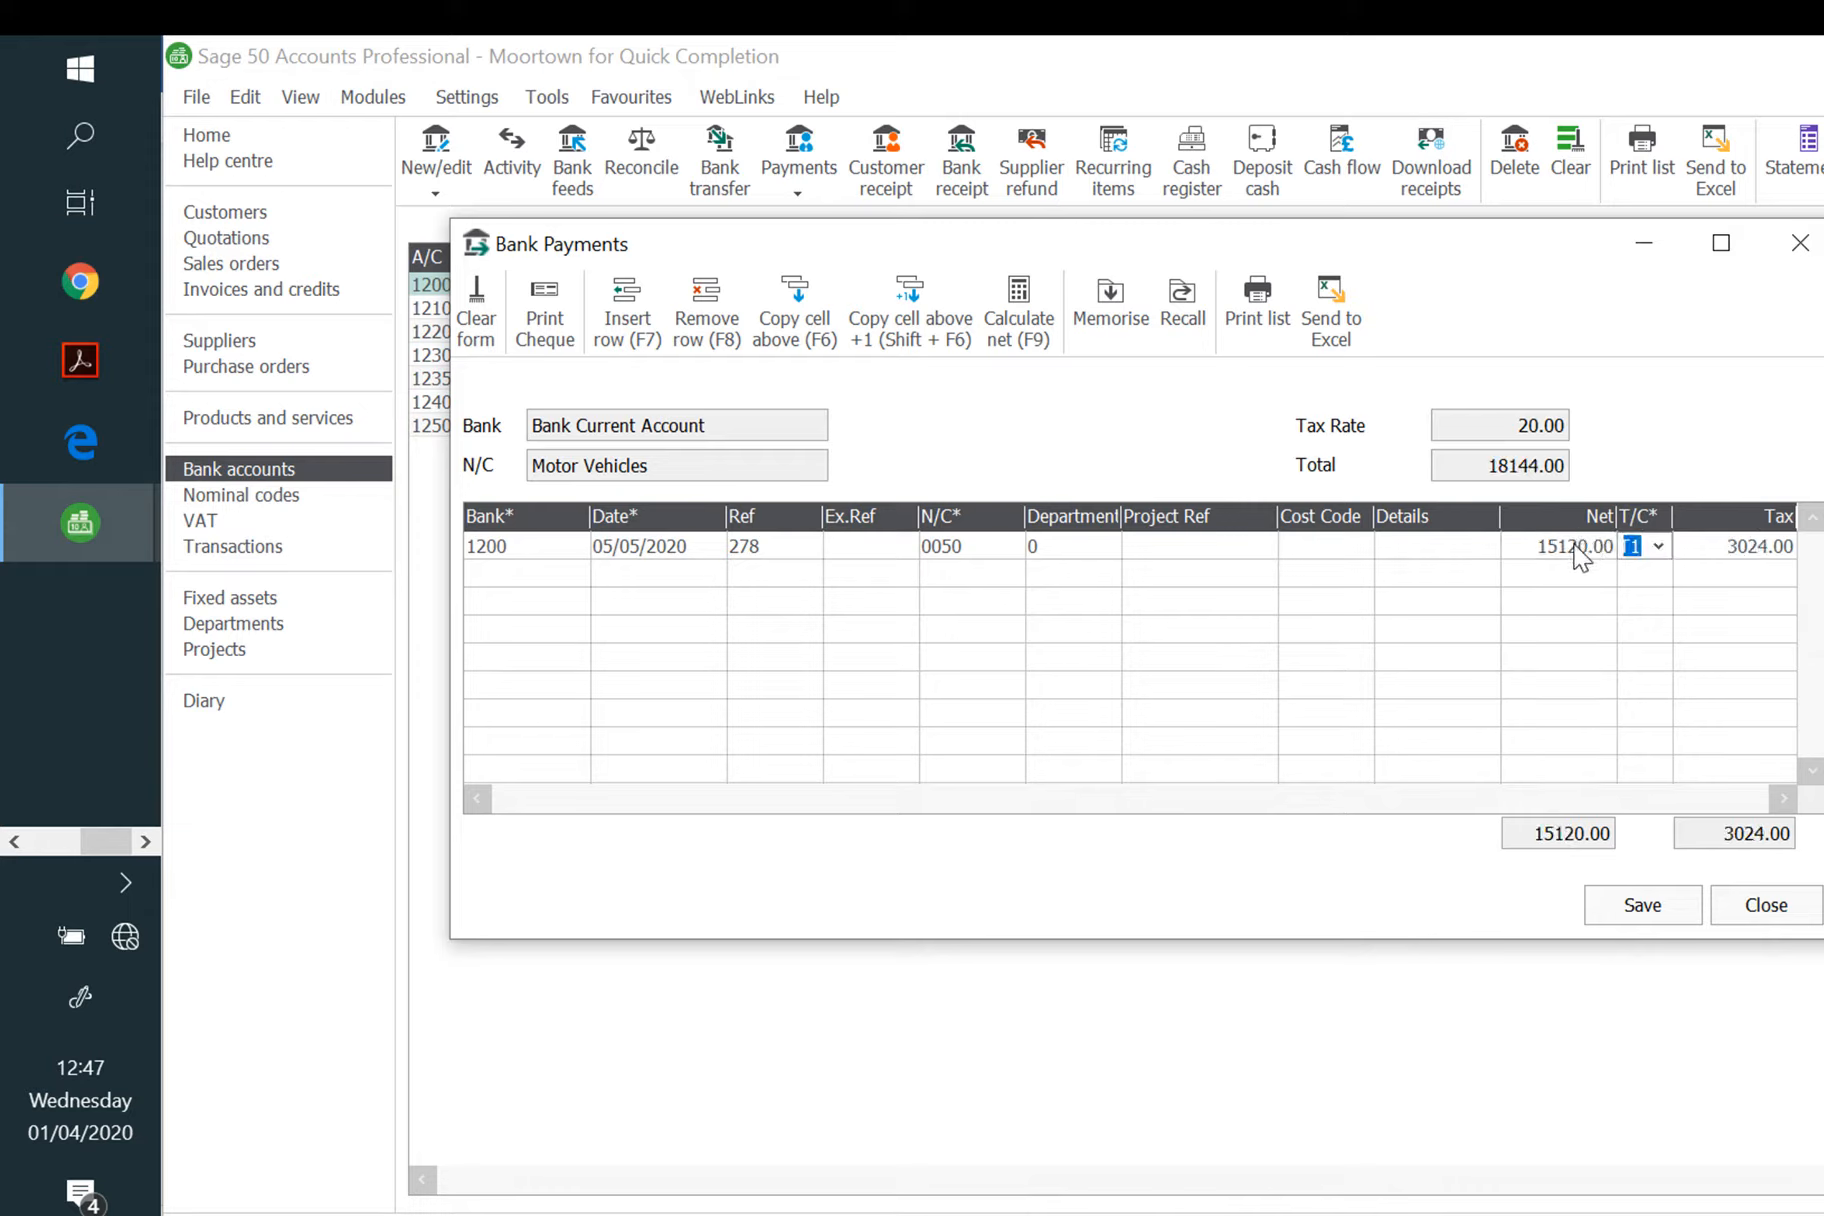
left_click(1576, 548)
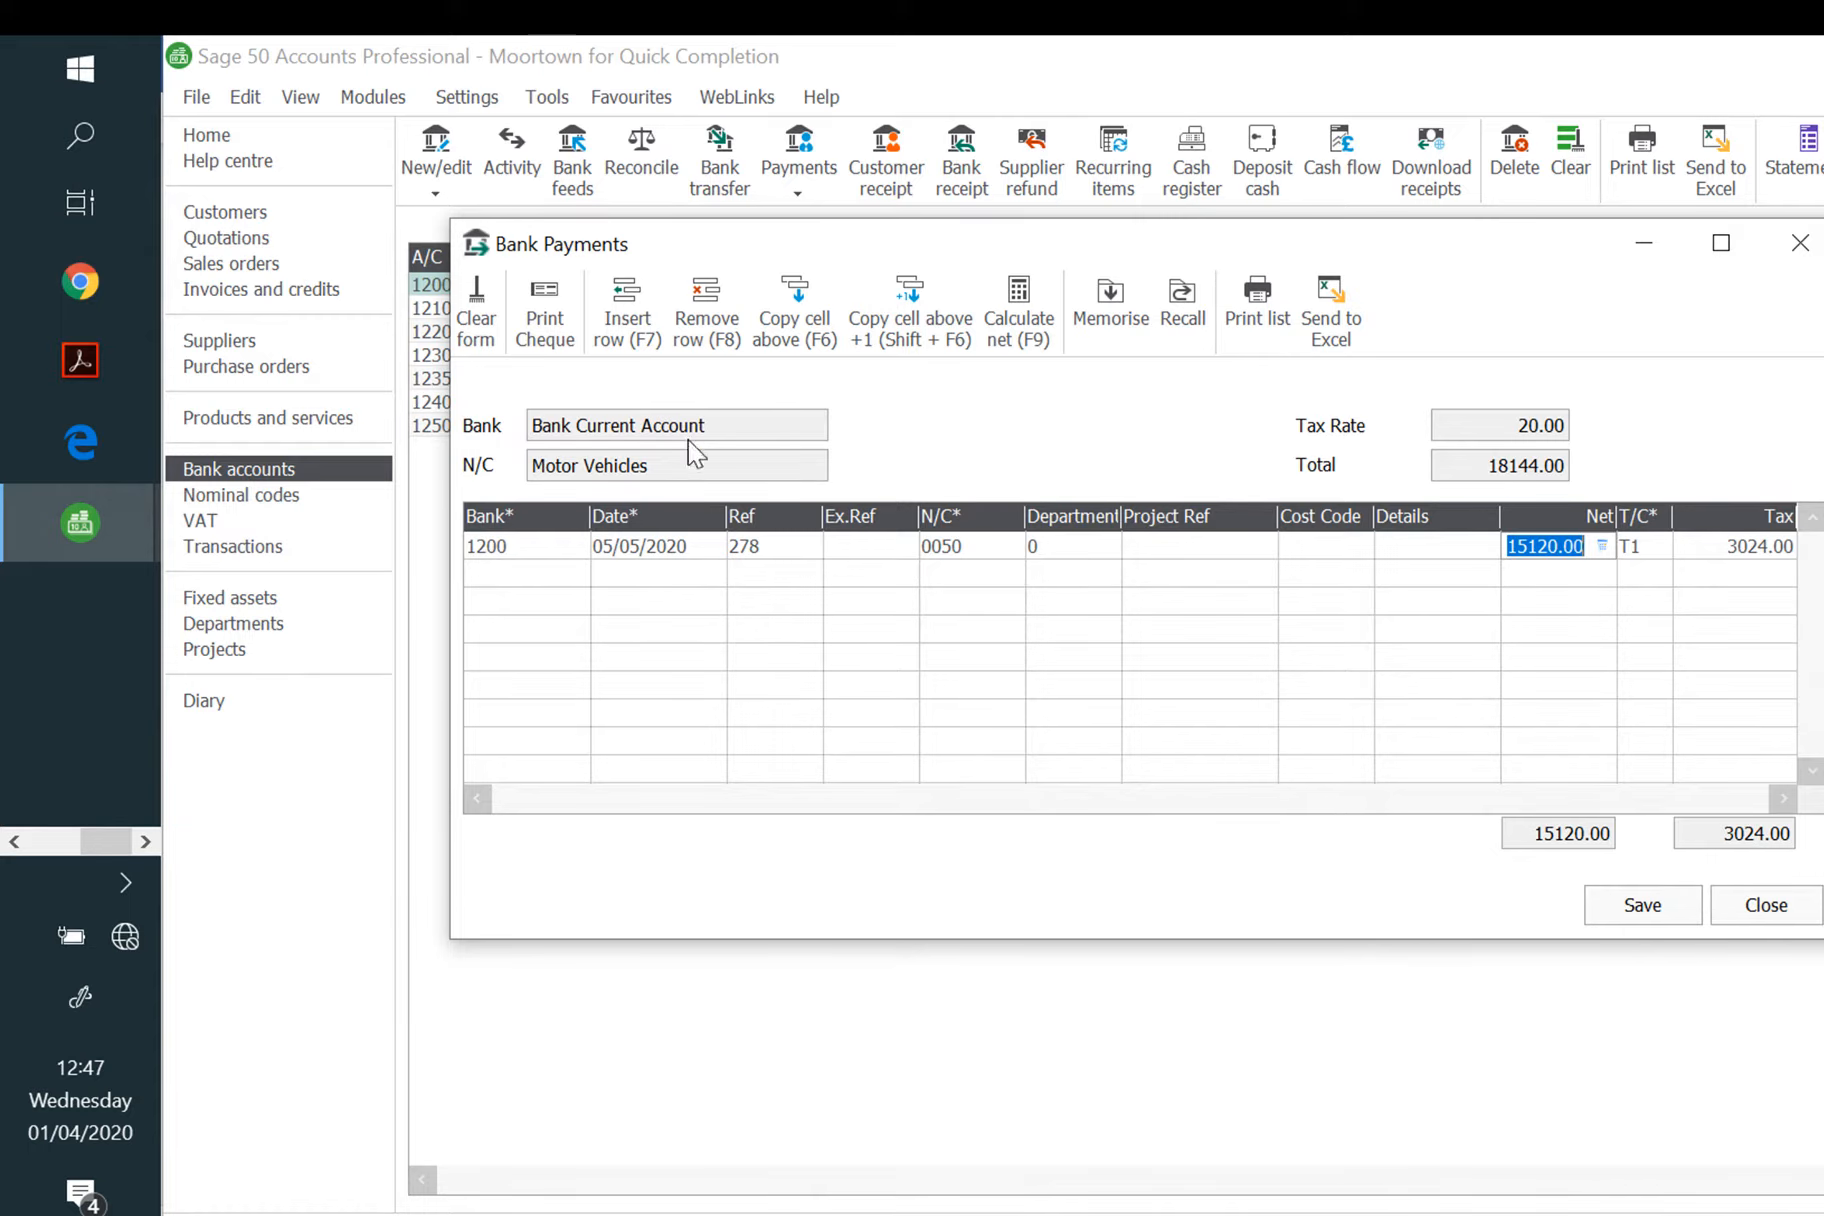
left_click(1722, 245)
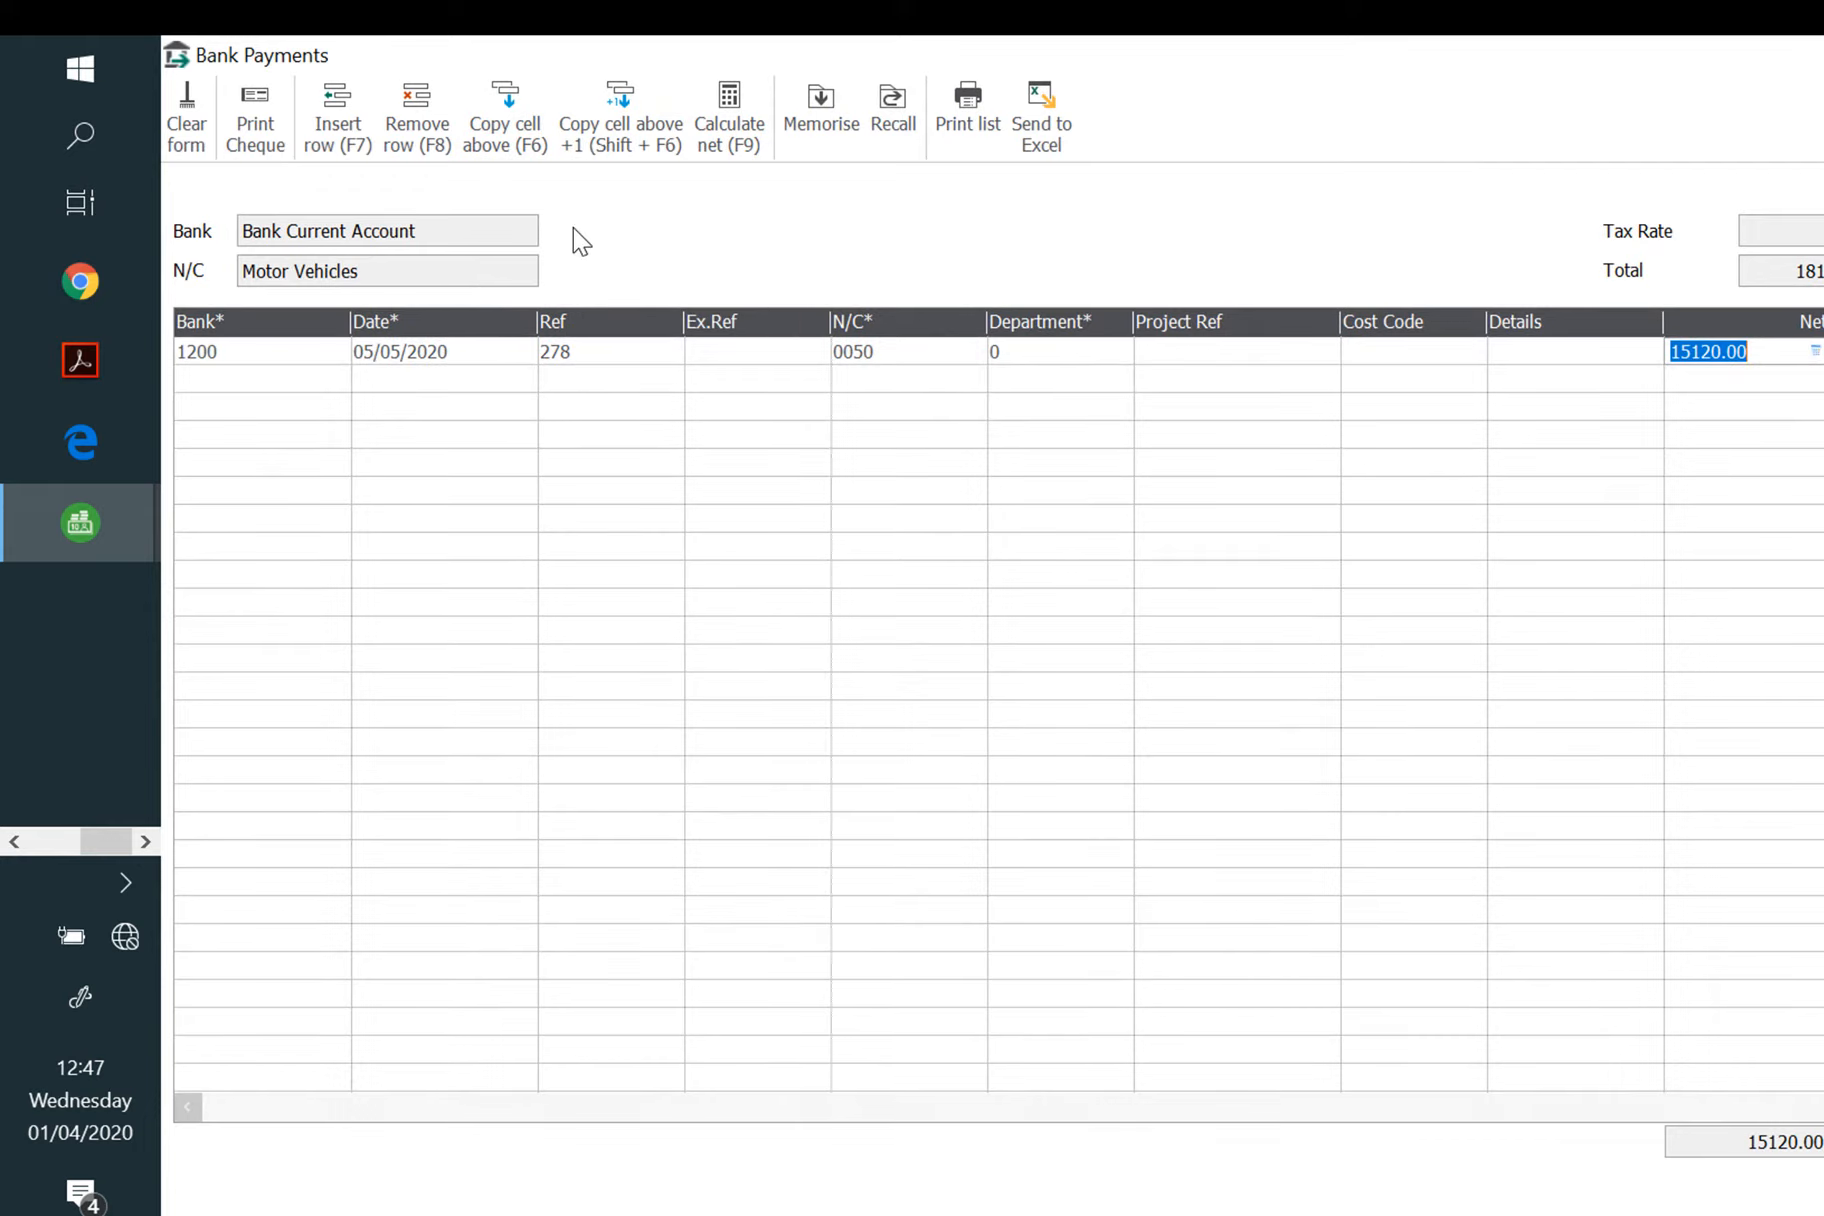
left_click(1788, 354)
left_click(745, 120)
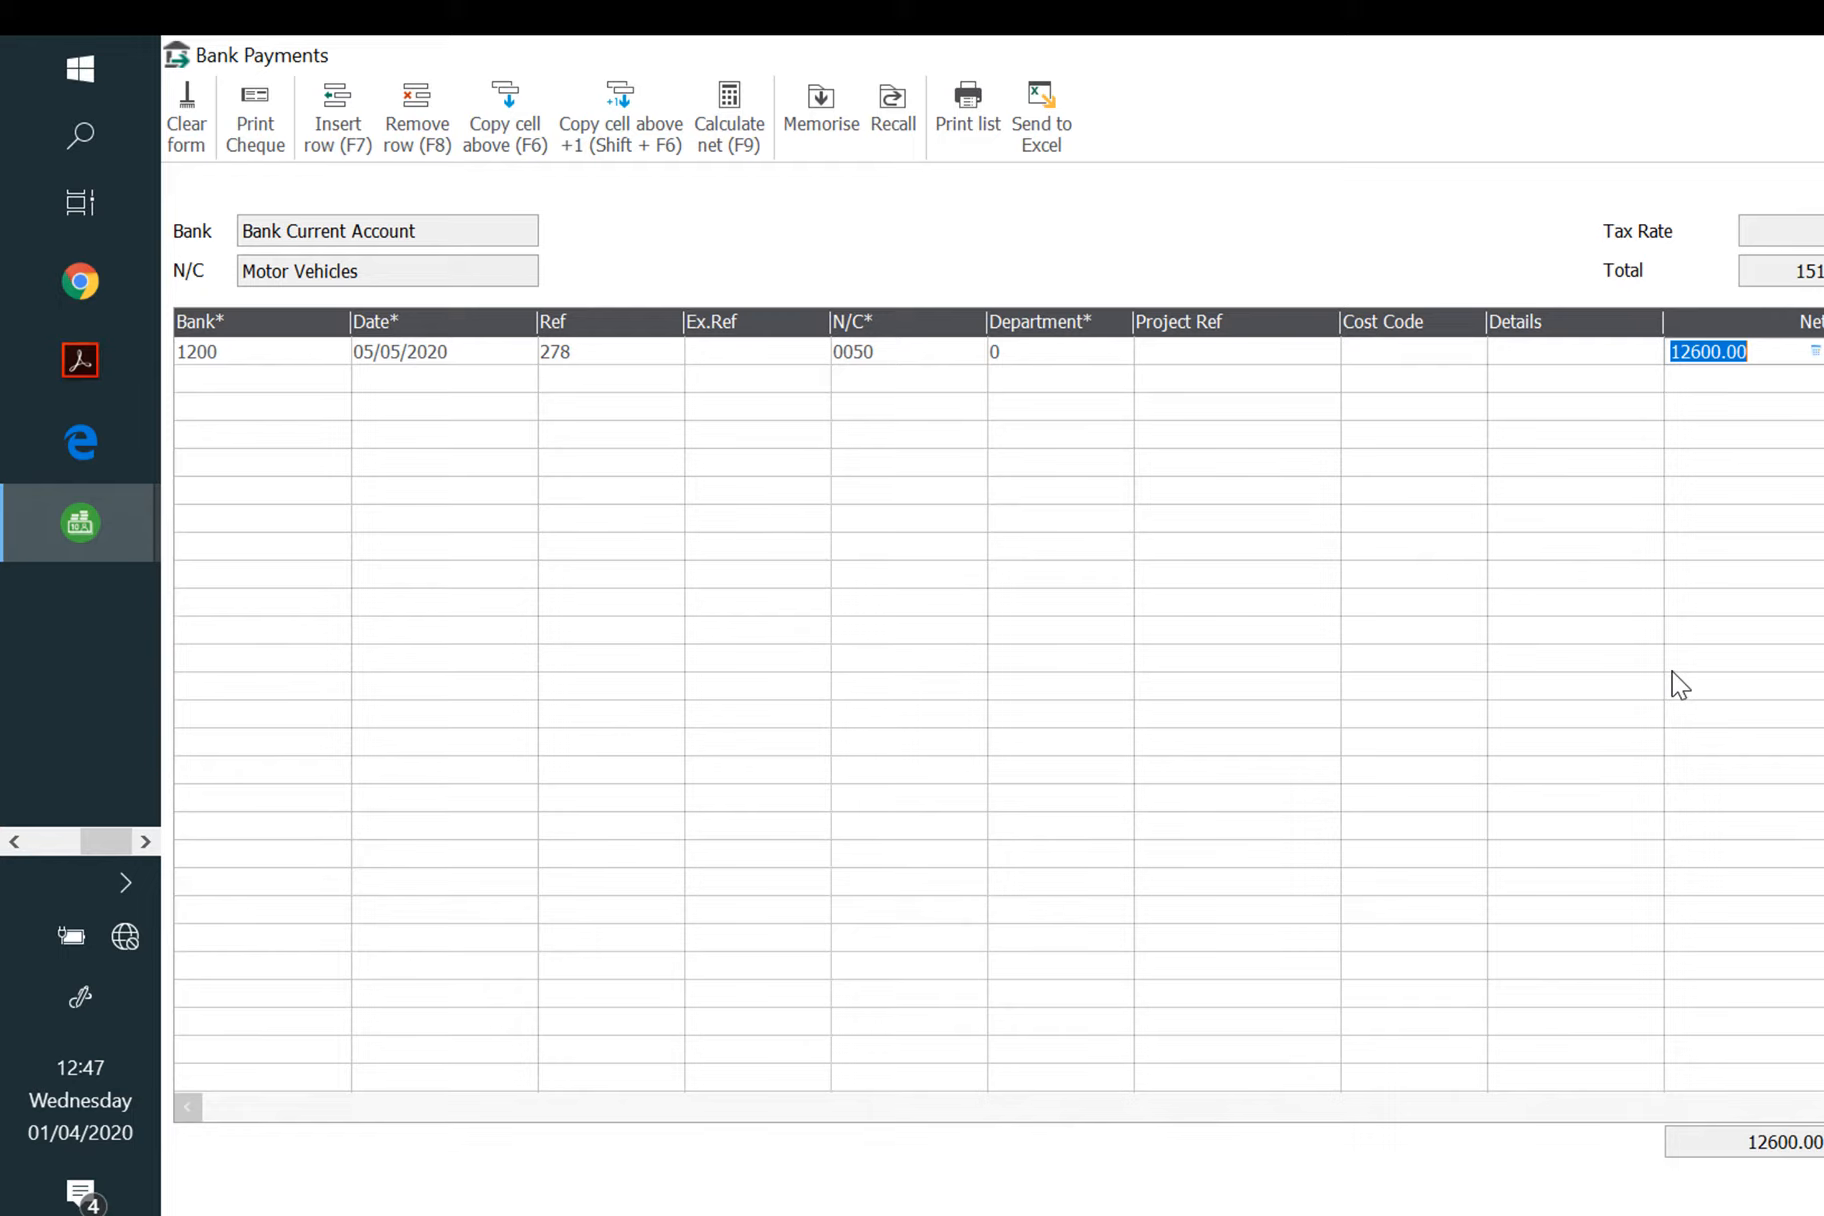
Step: Save the 12600.00 Motor Vehicles payment and close the Bank Payments window
key("alt+s")
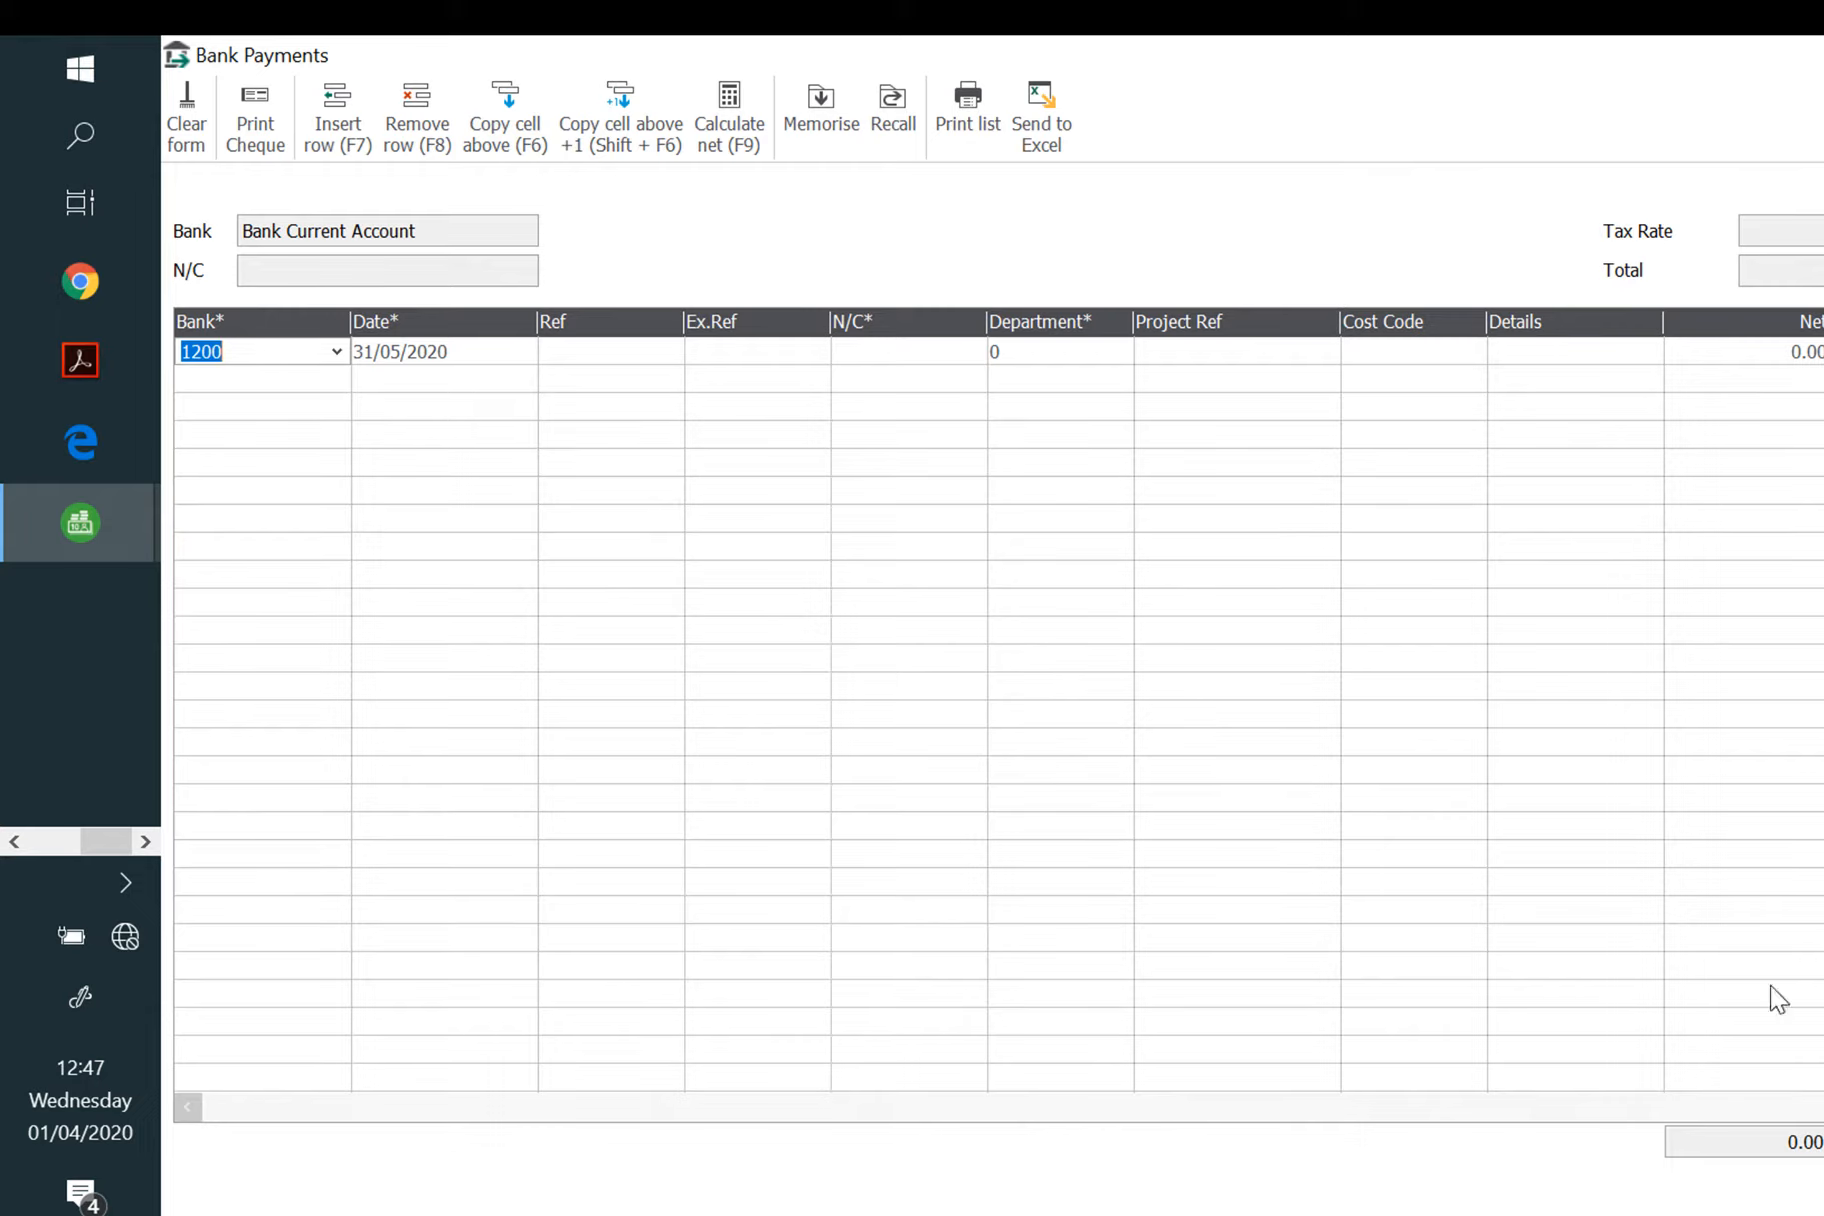
key("Escape")
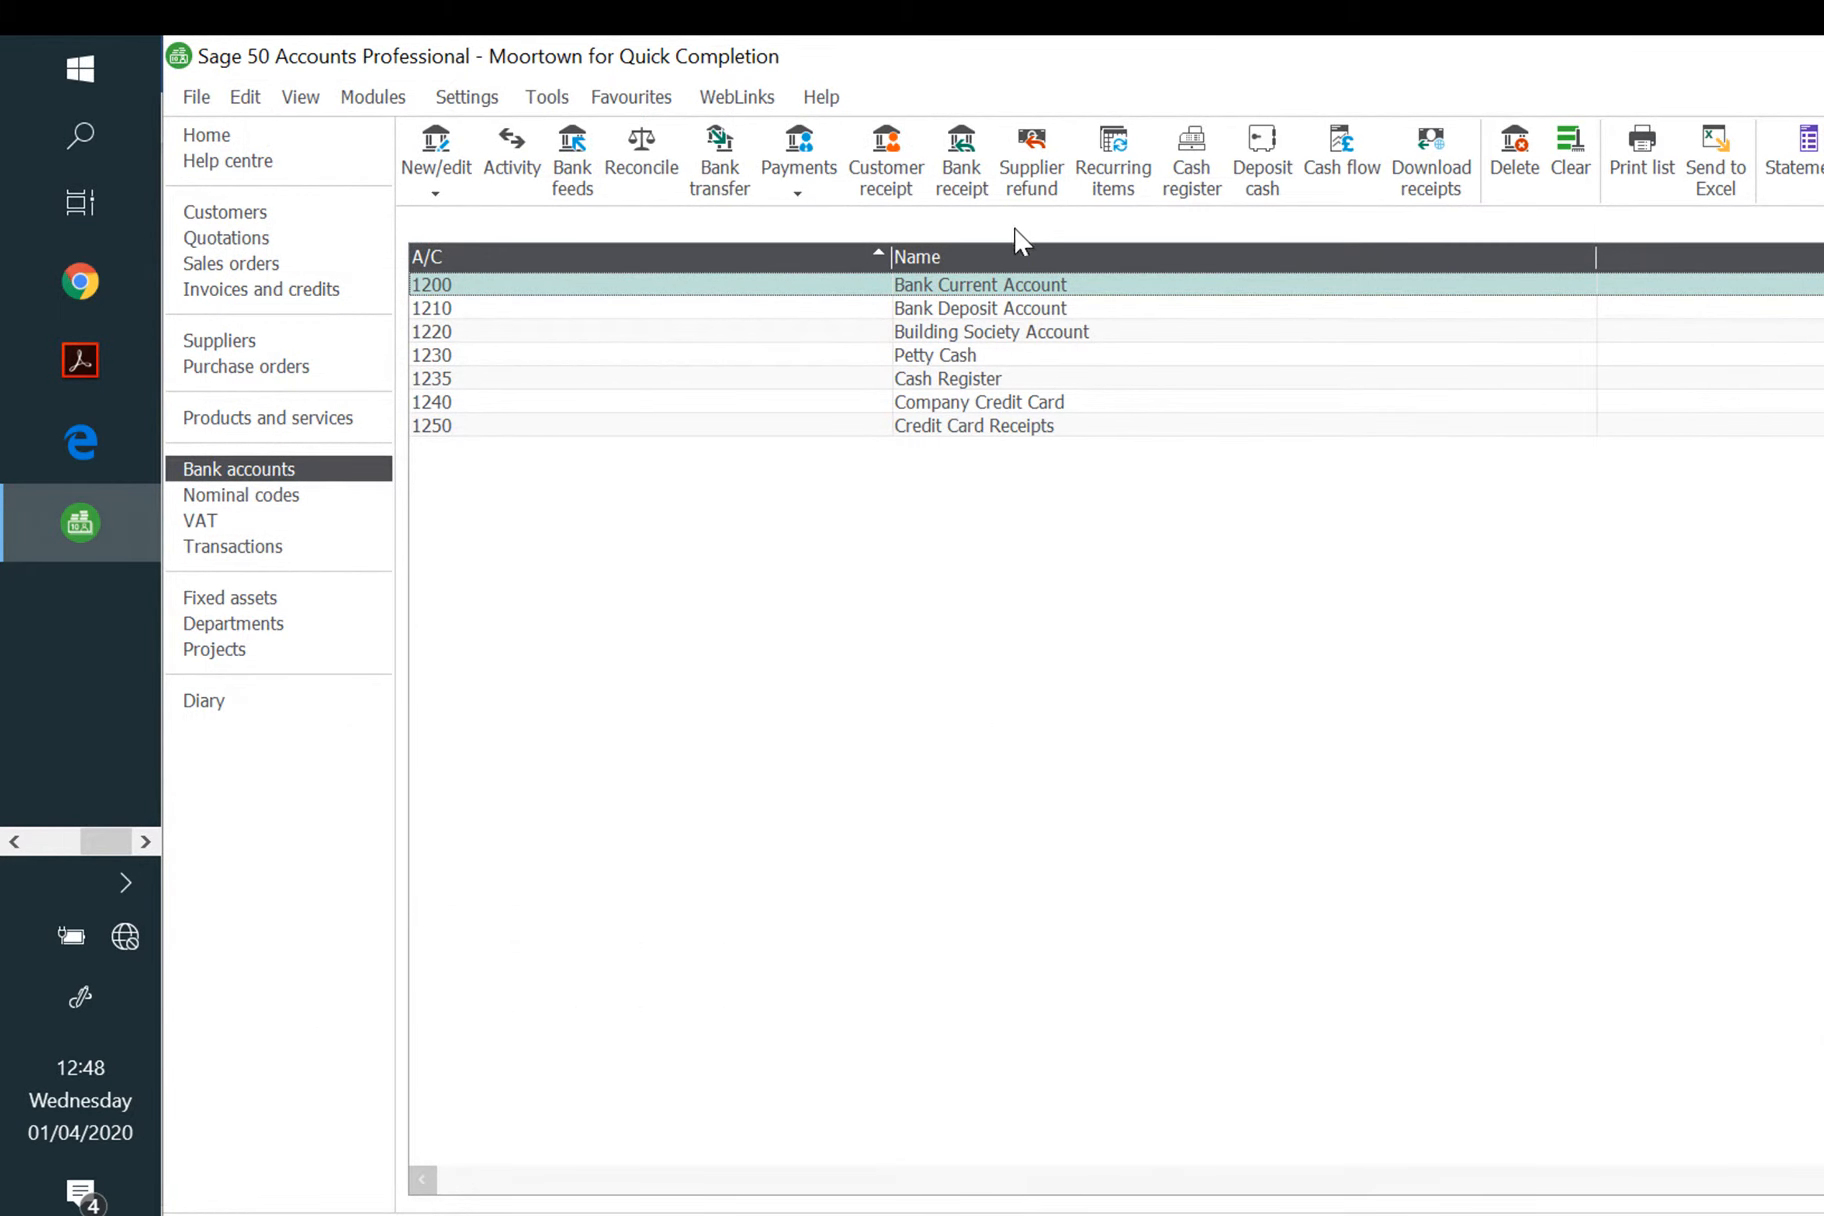
Step: Start a new bank receipt dated 12/05/2020, entering the depositor's name as reference
left_click(982, 196)
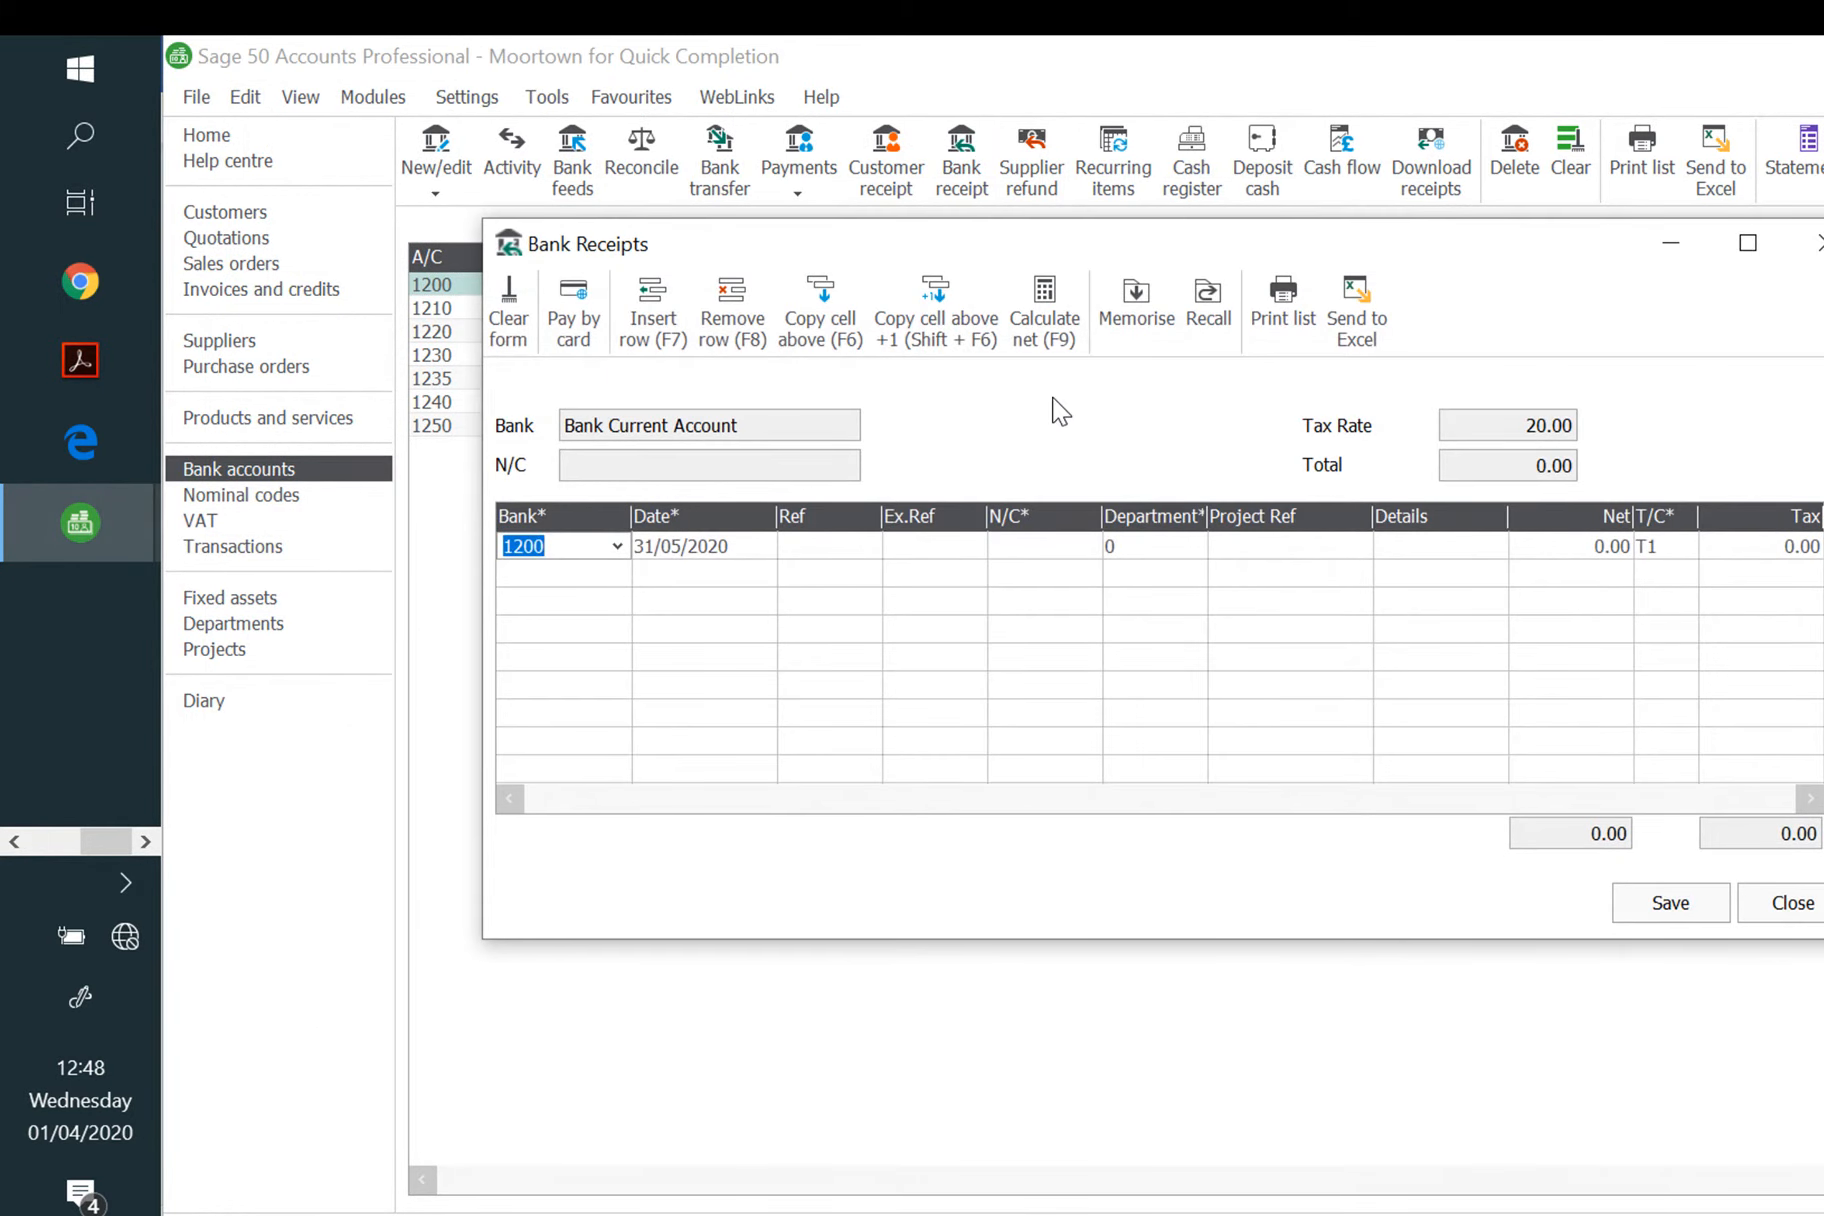
key("Tab")
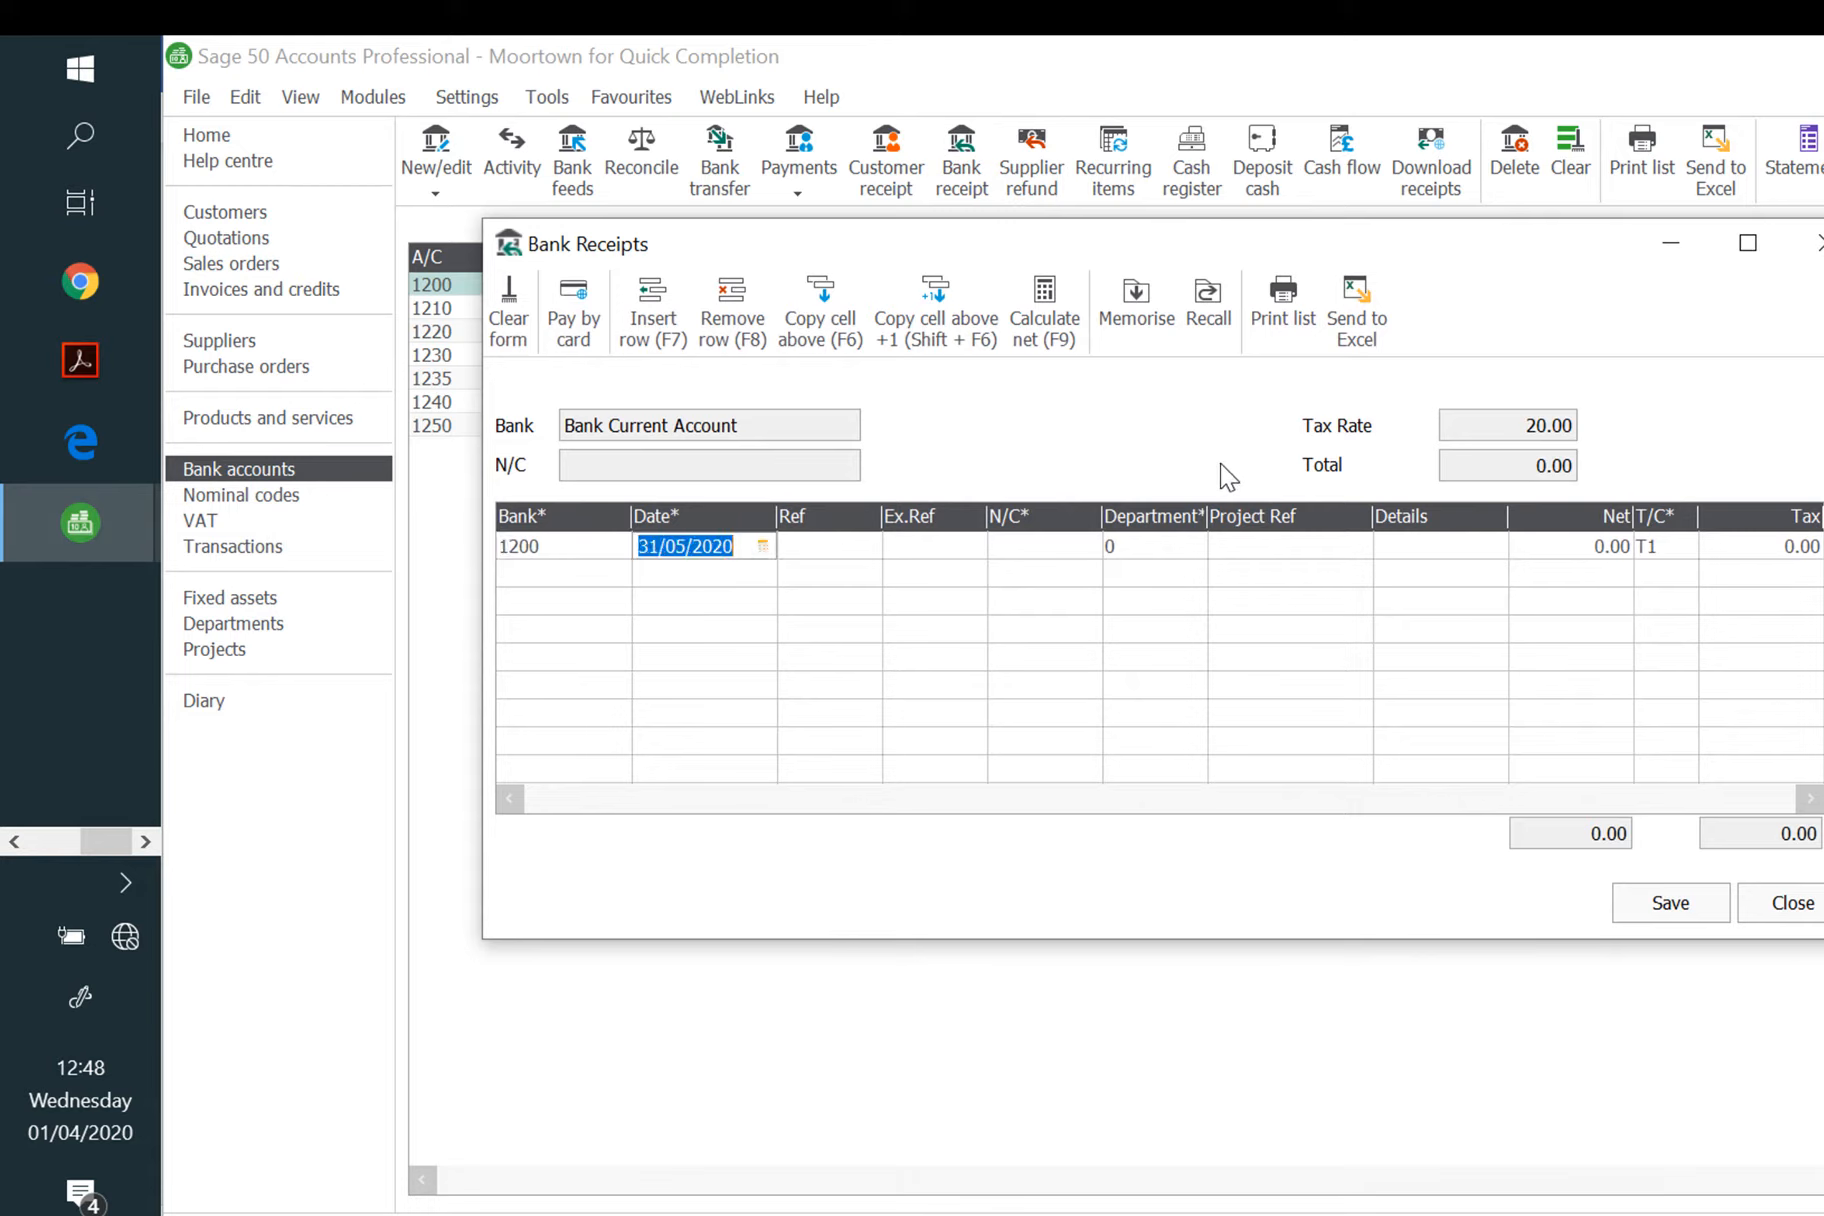
type("12/05/")
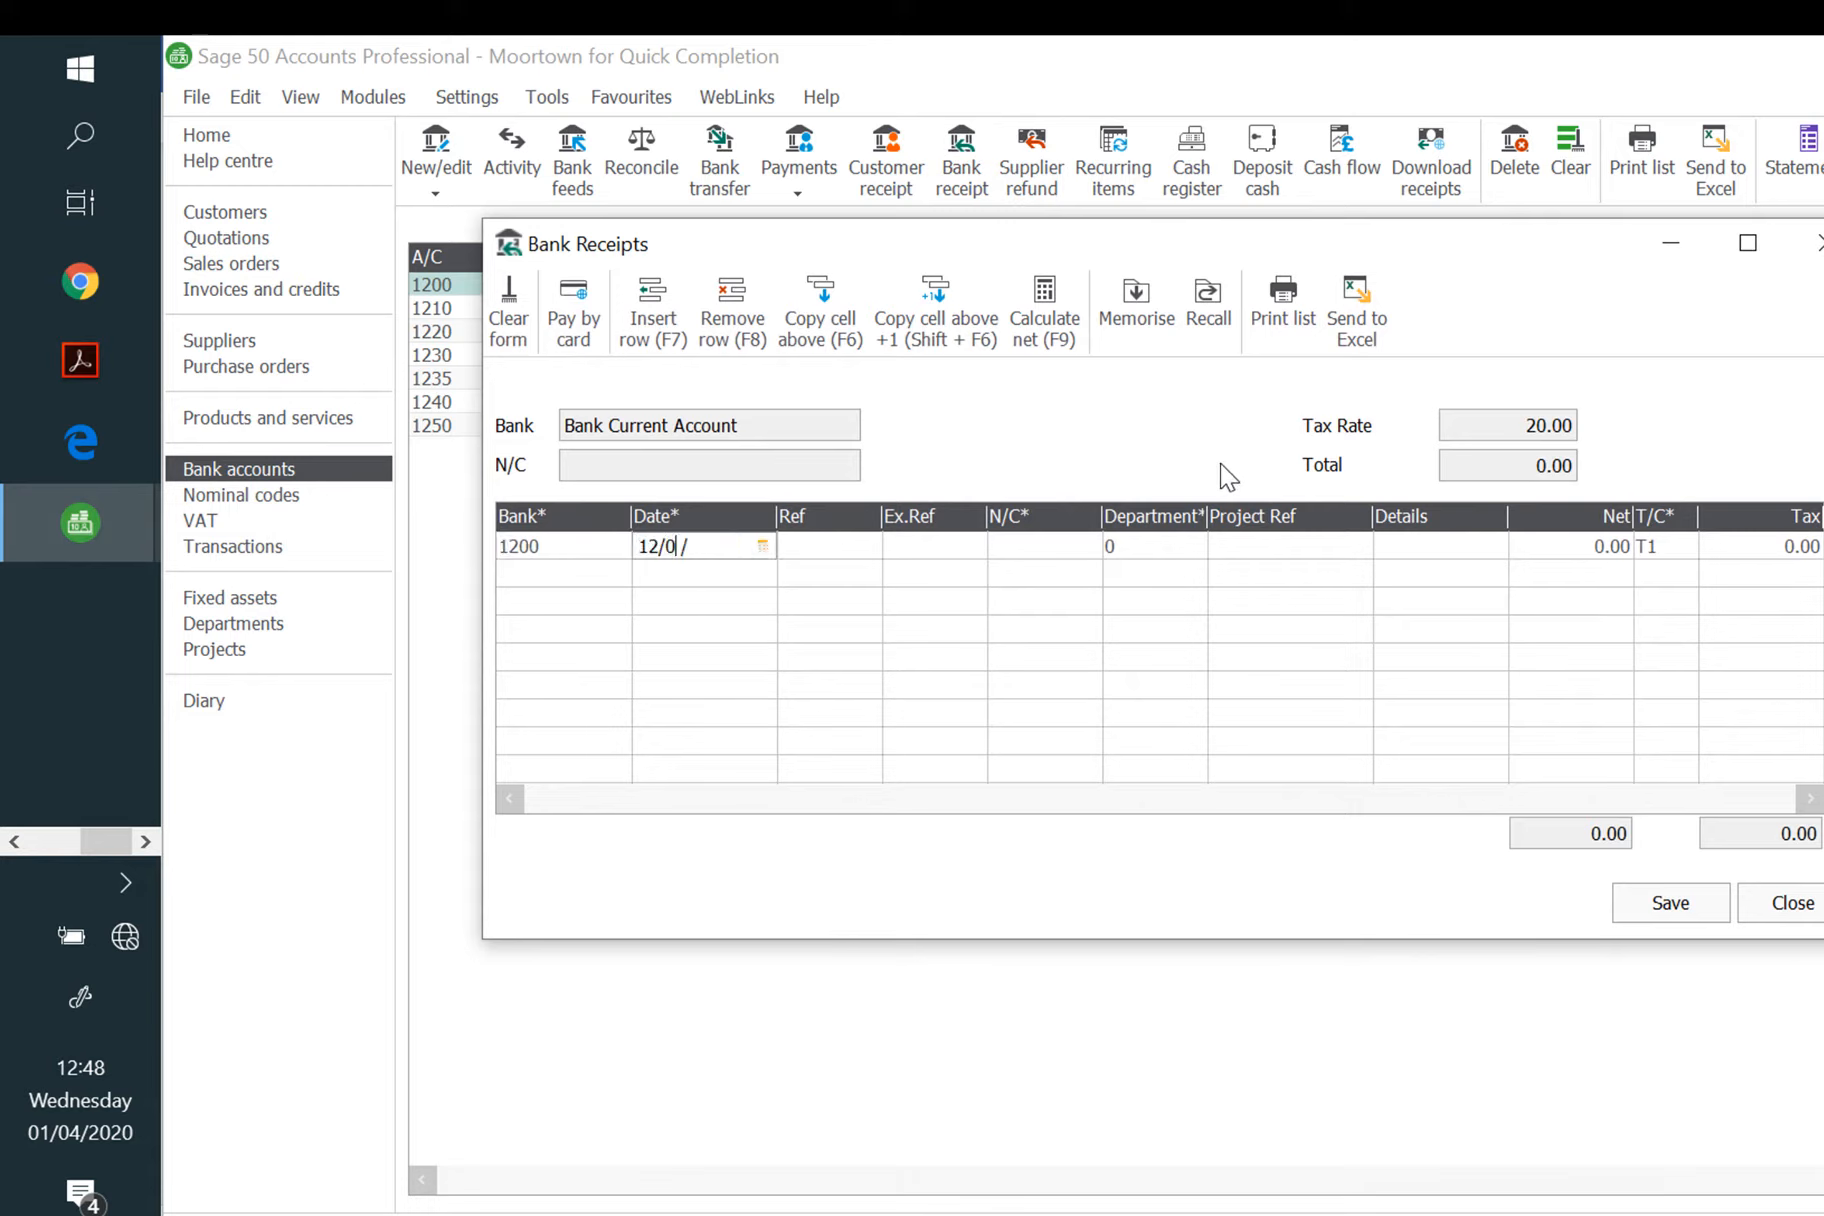
type("2020")
key("Tab")
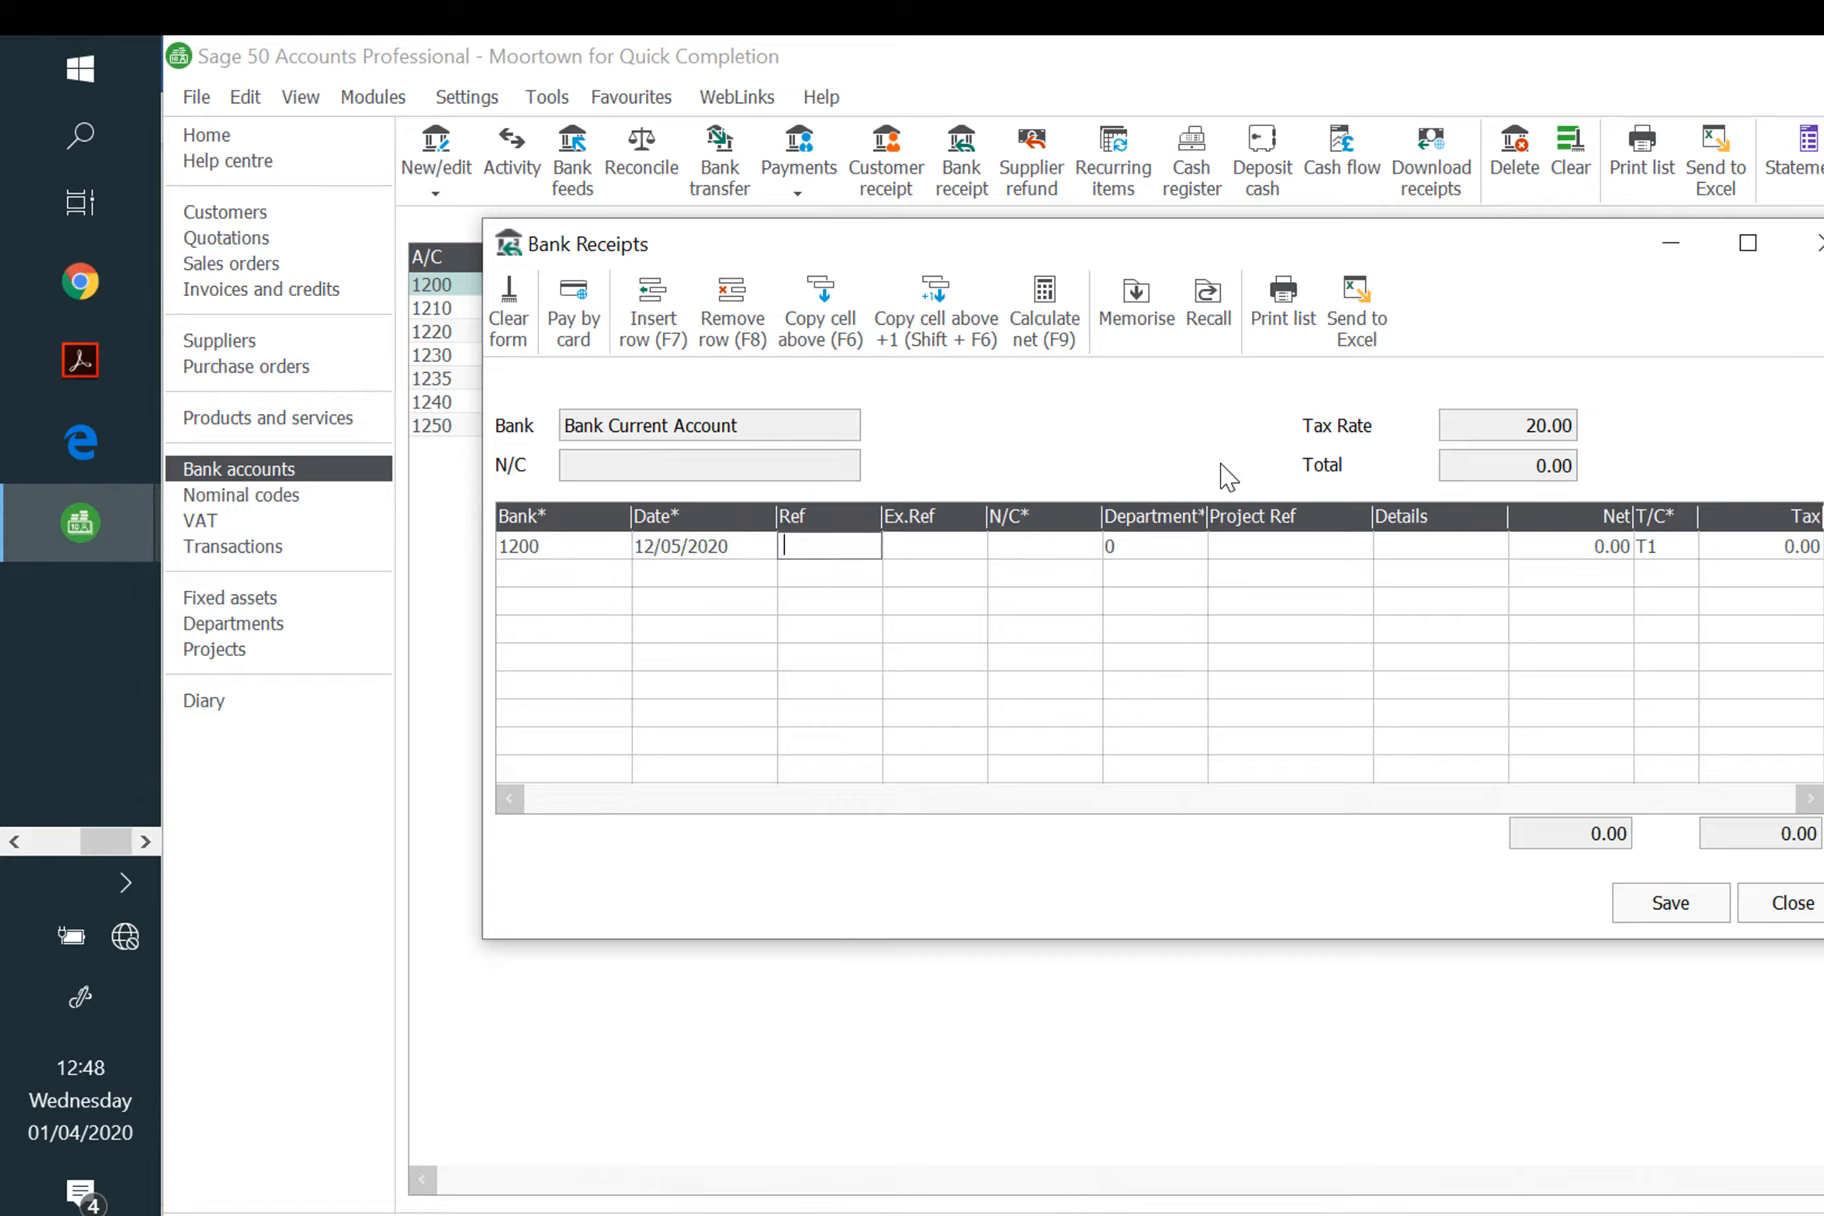
type("Harpal")
key("Tab")
key("Tab")
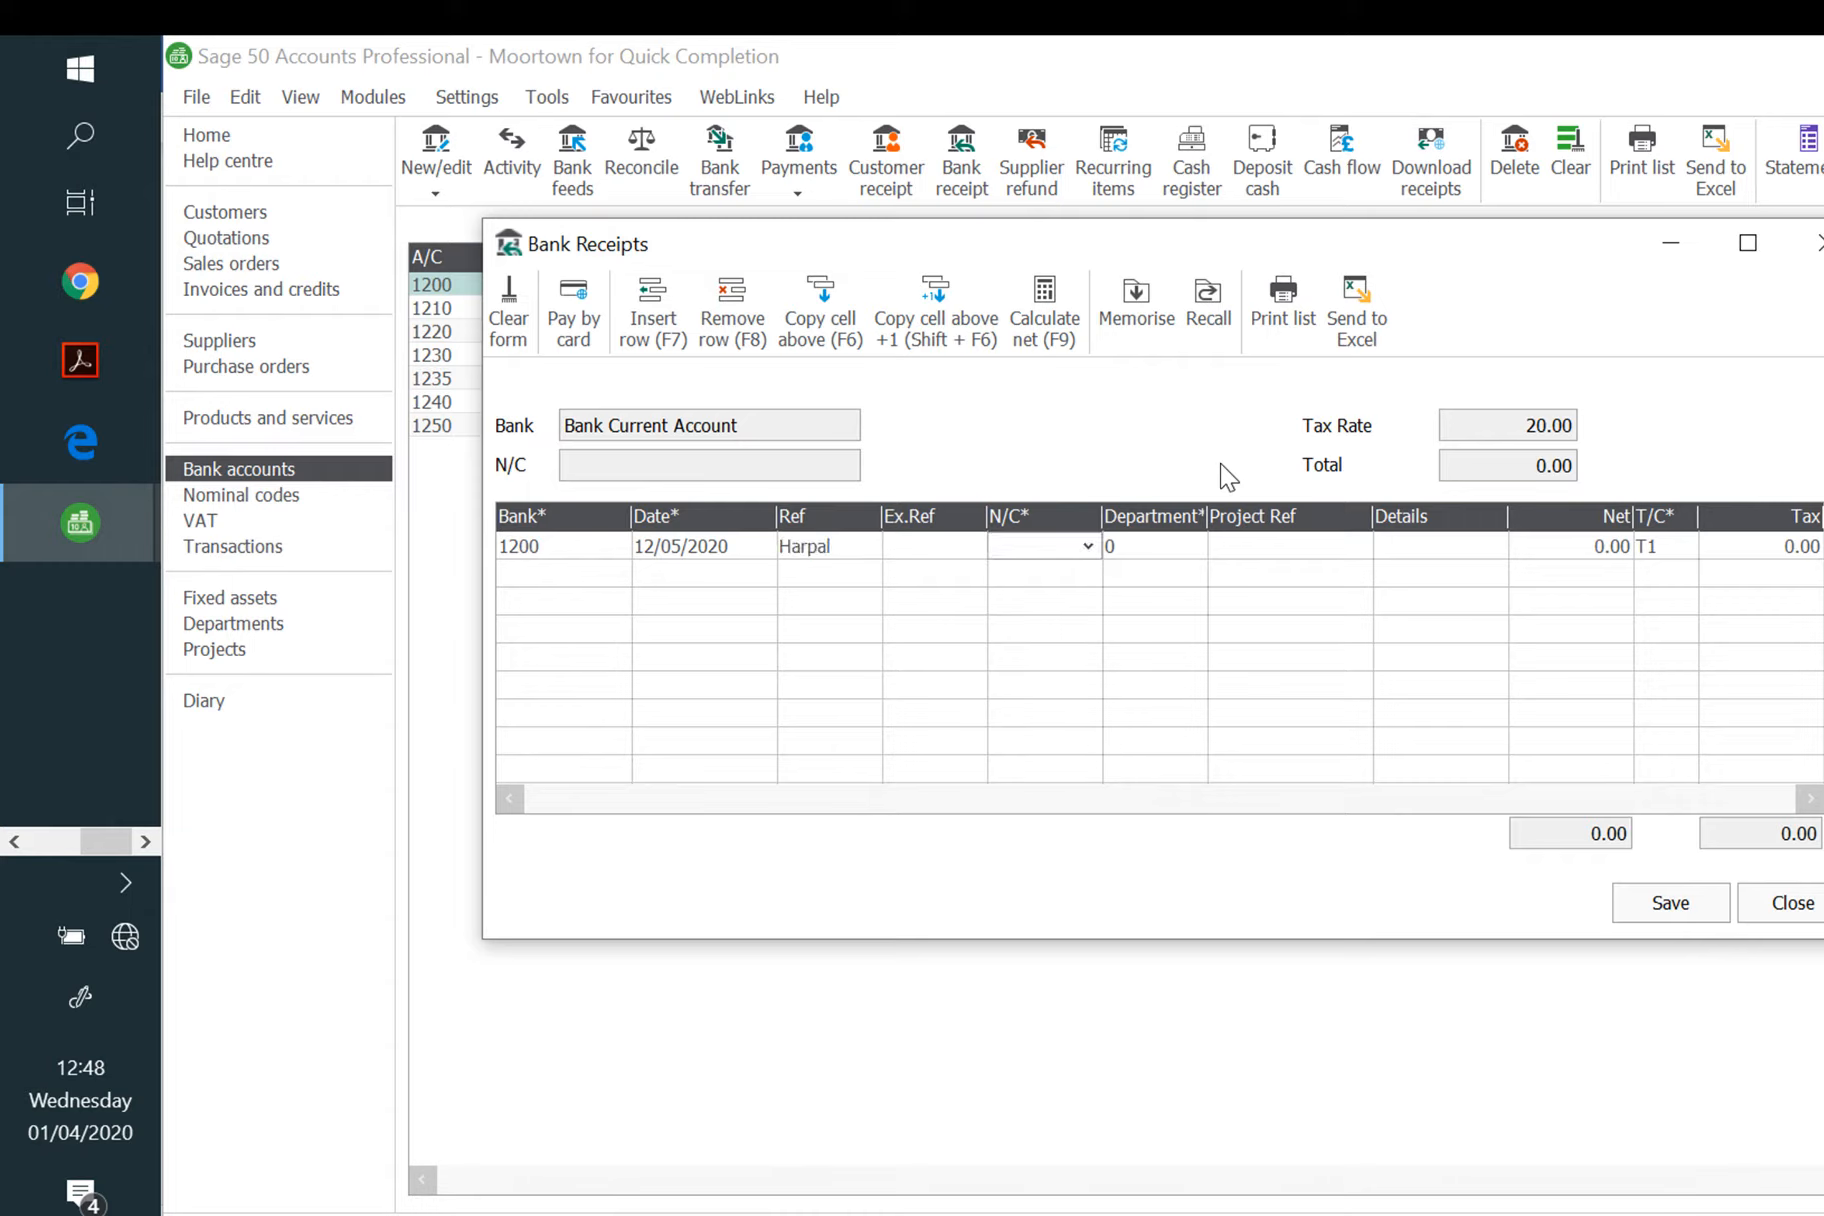
Step: Post 2000.00 net to 3010 Capital Introduced with tax code T9, then save and close
type("3000")
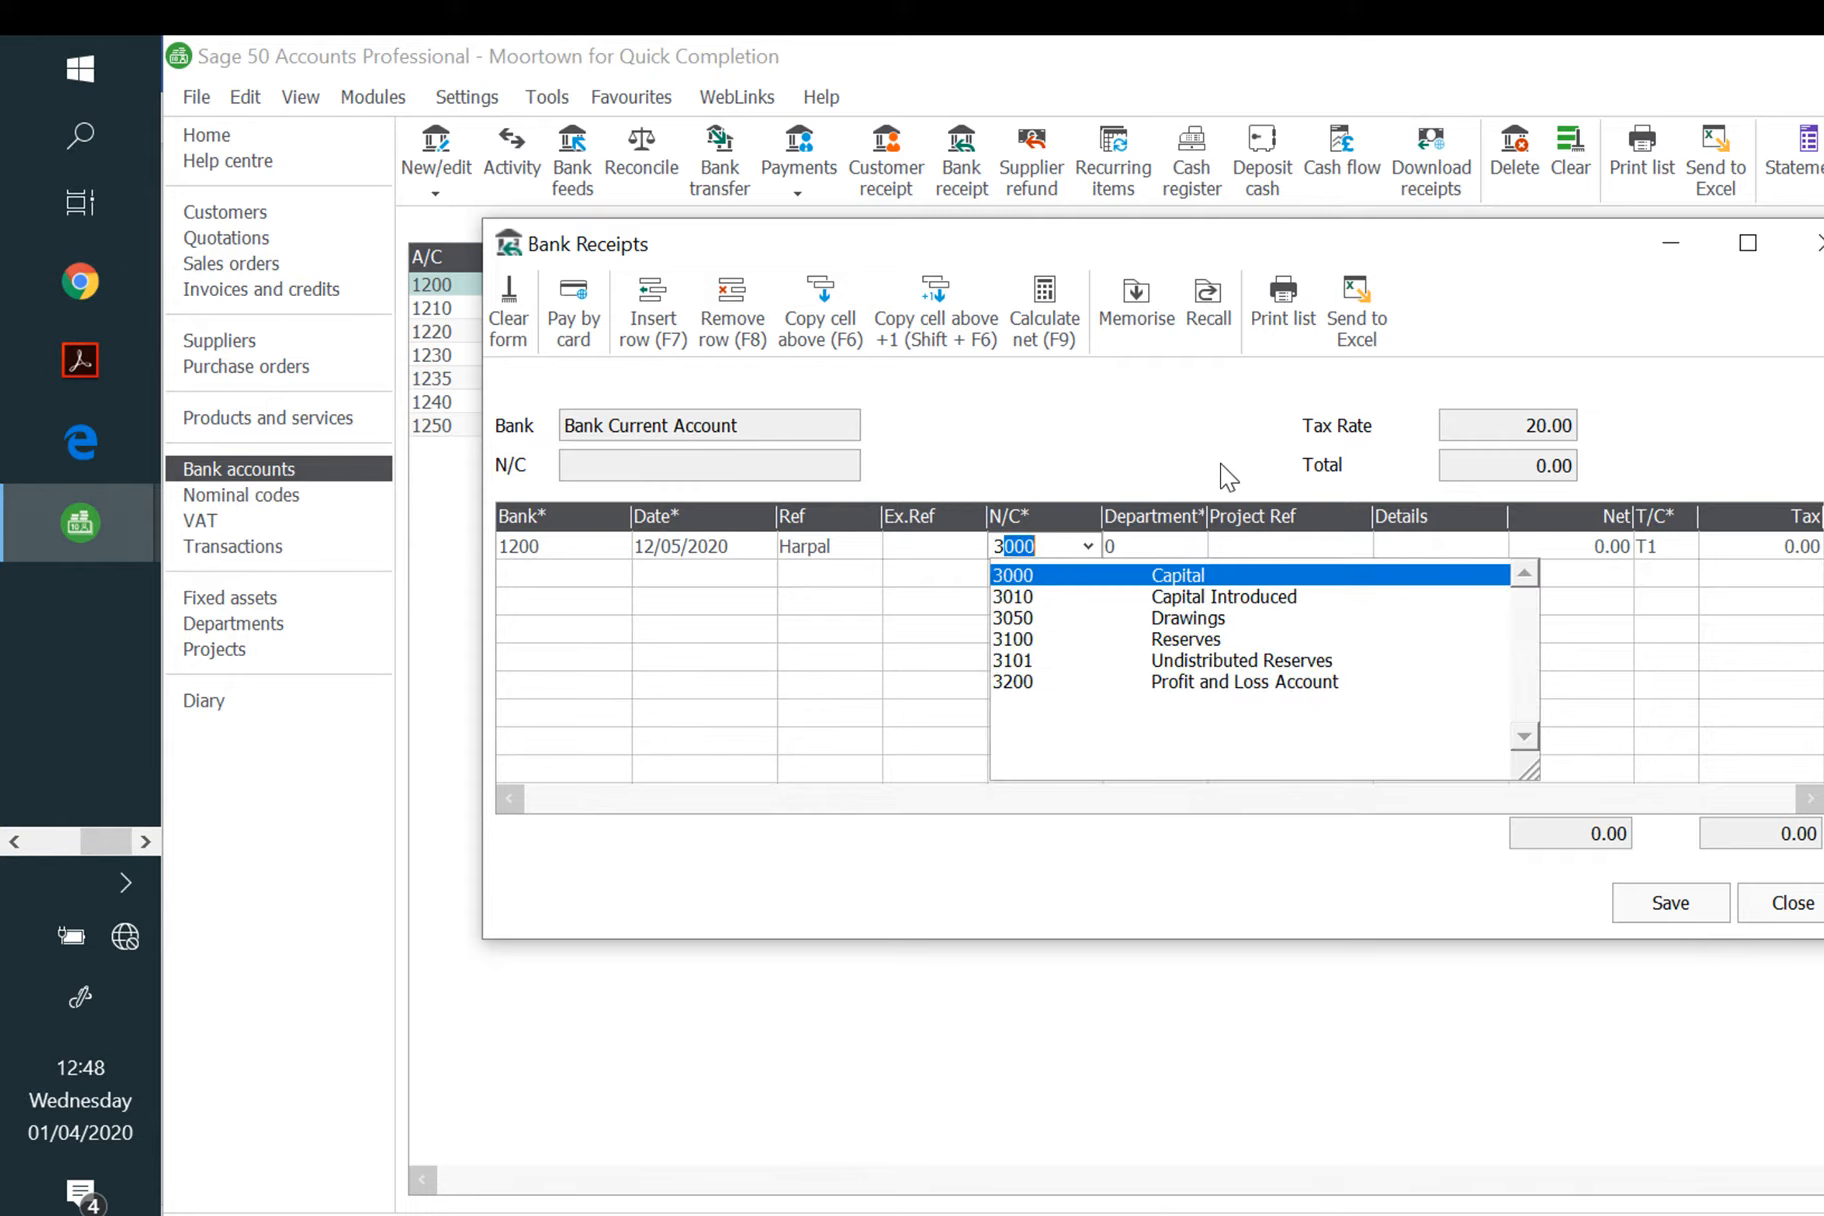
left_click(1322, 597)
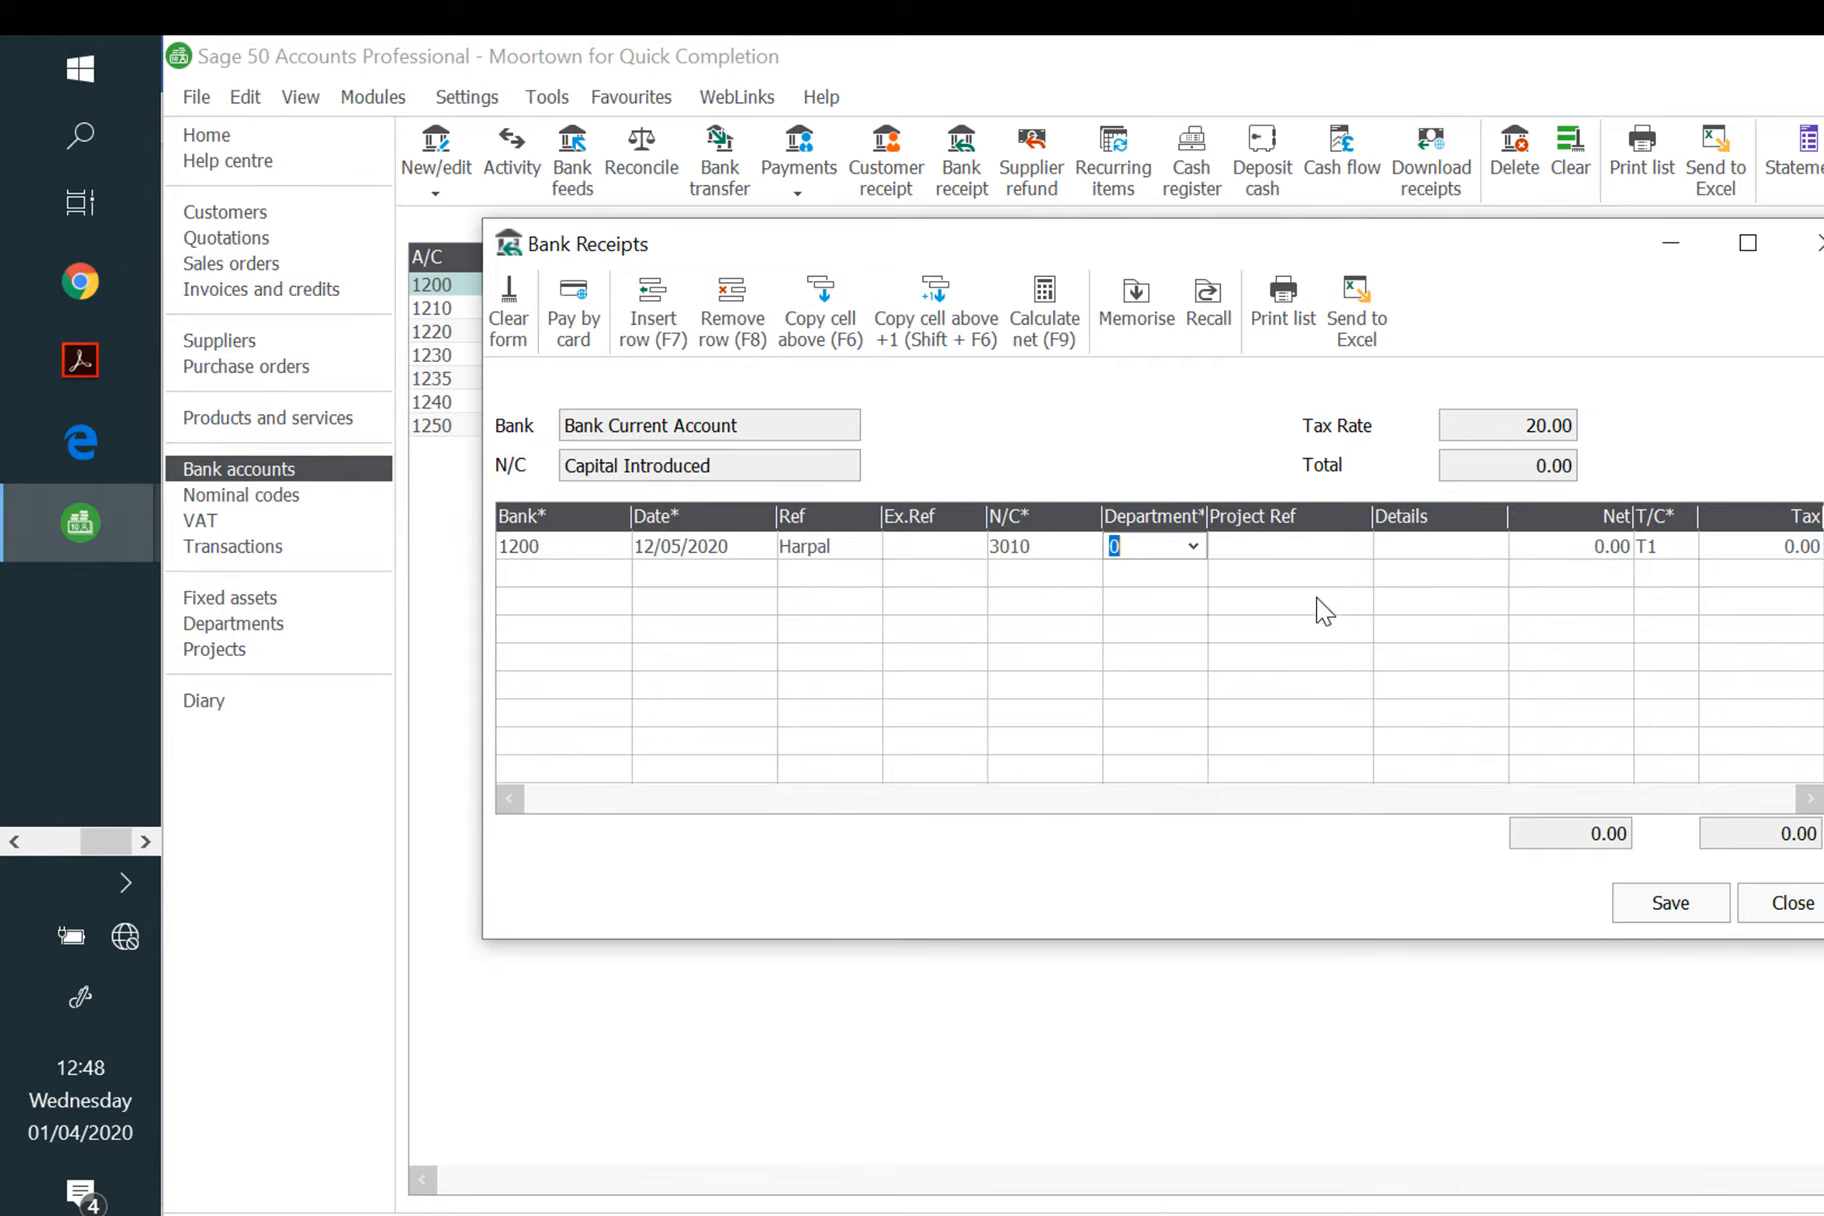
key("Tab")
key("Tab")
key("Tab")
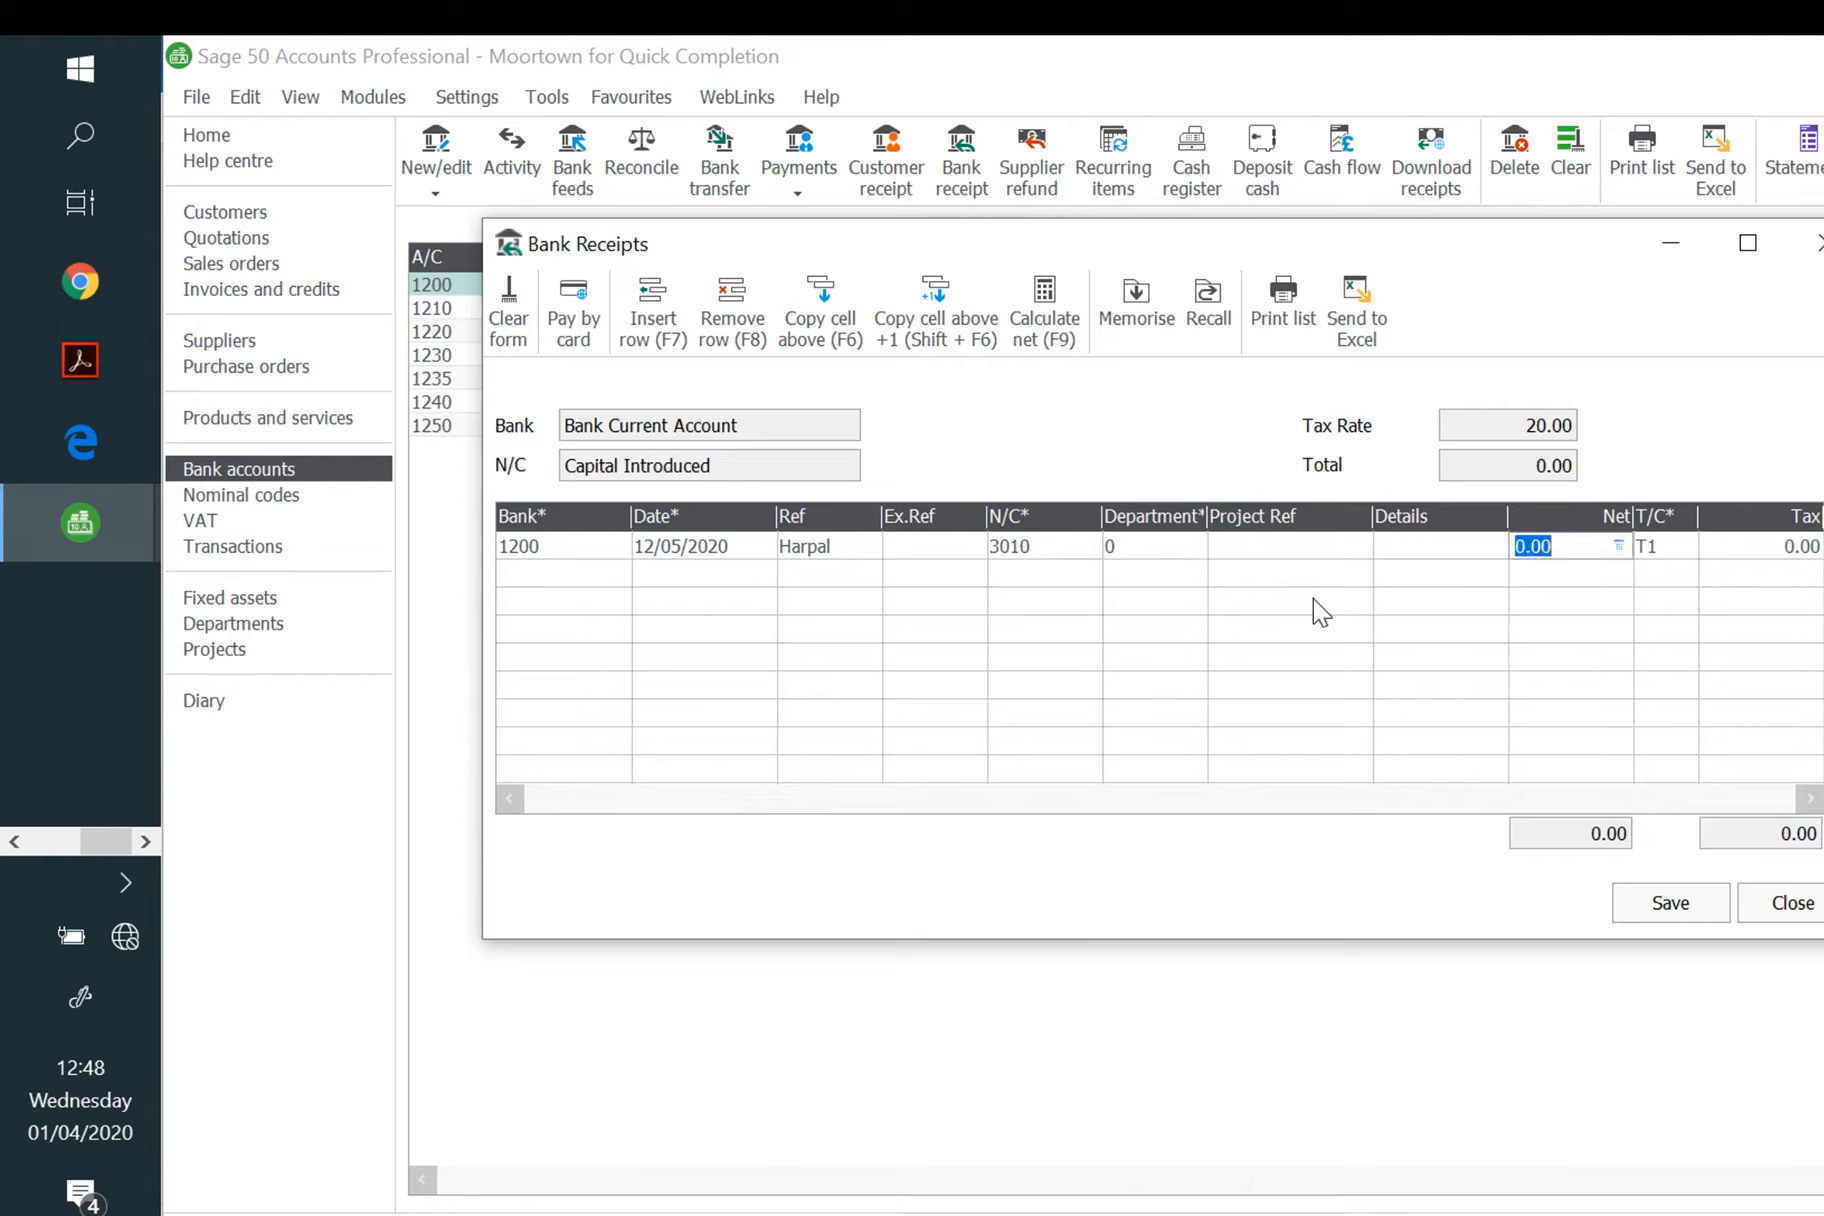
type("2000")
key("Tab")
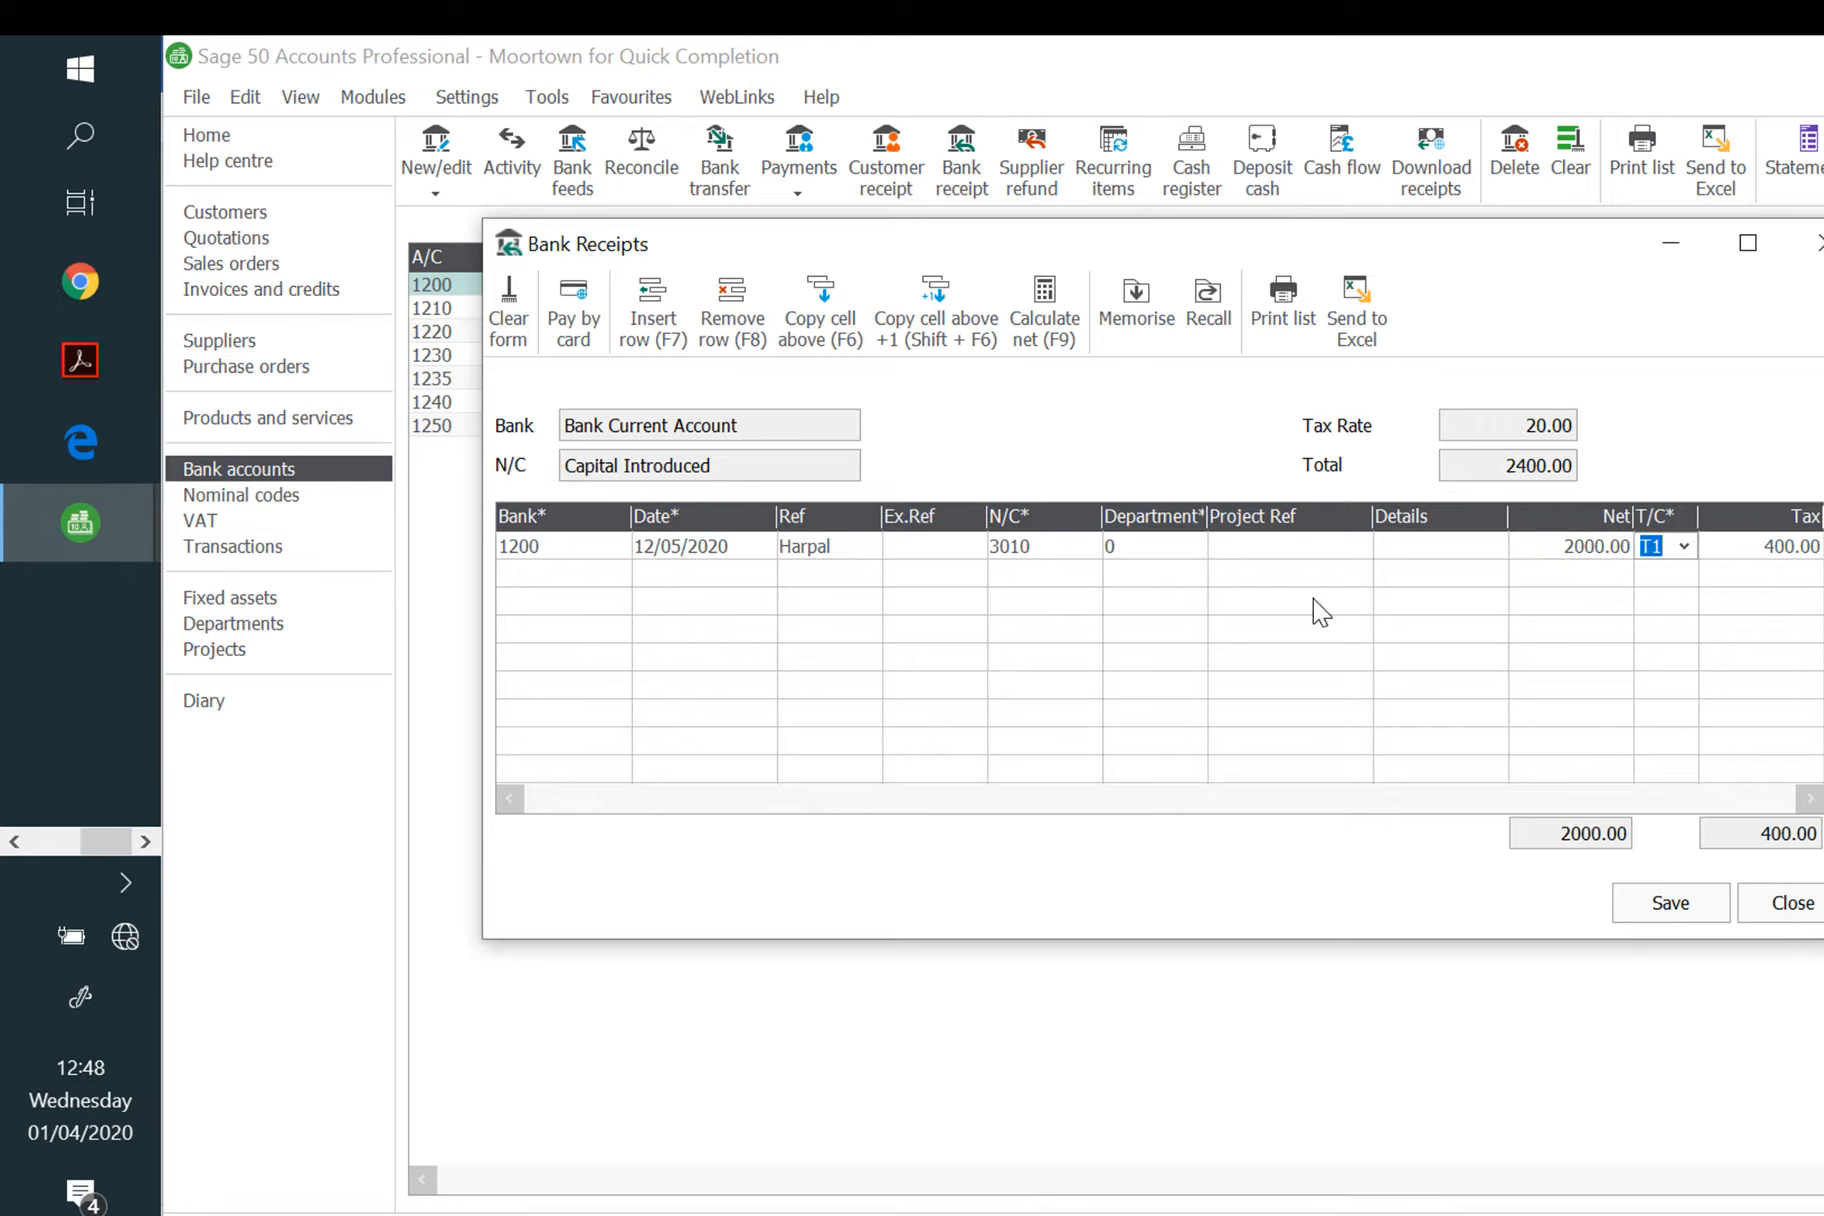
type("T9")
key("Tab")
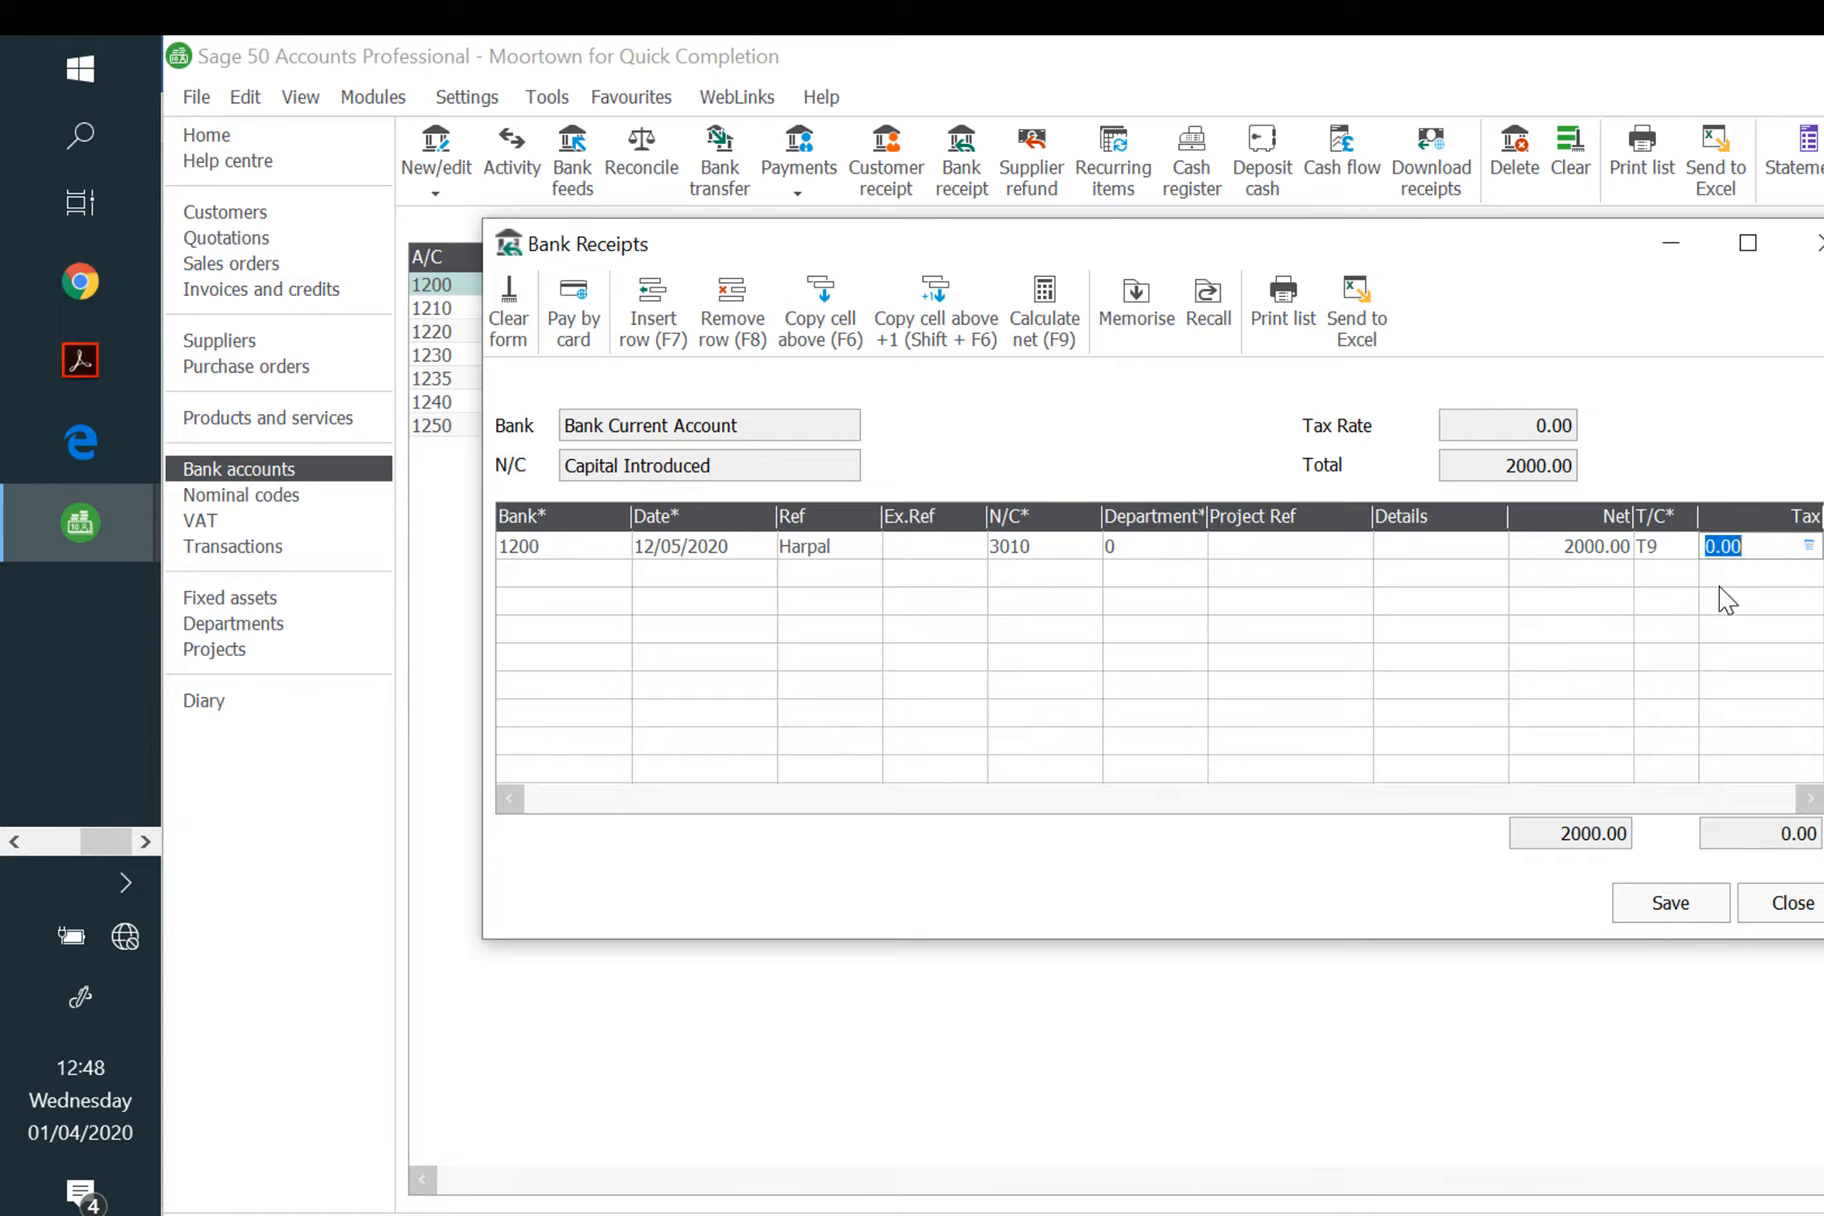
left_click(1686, 906)
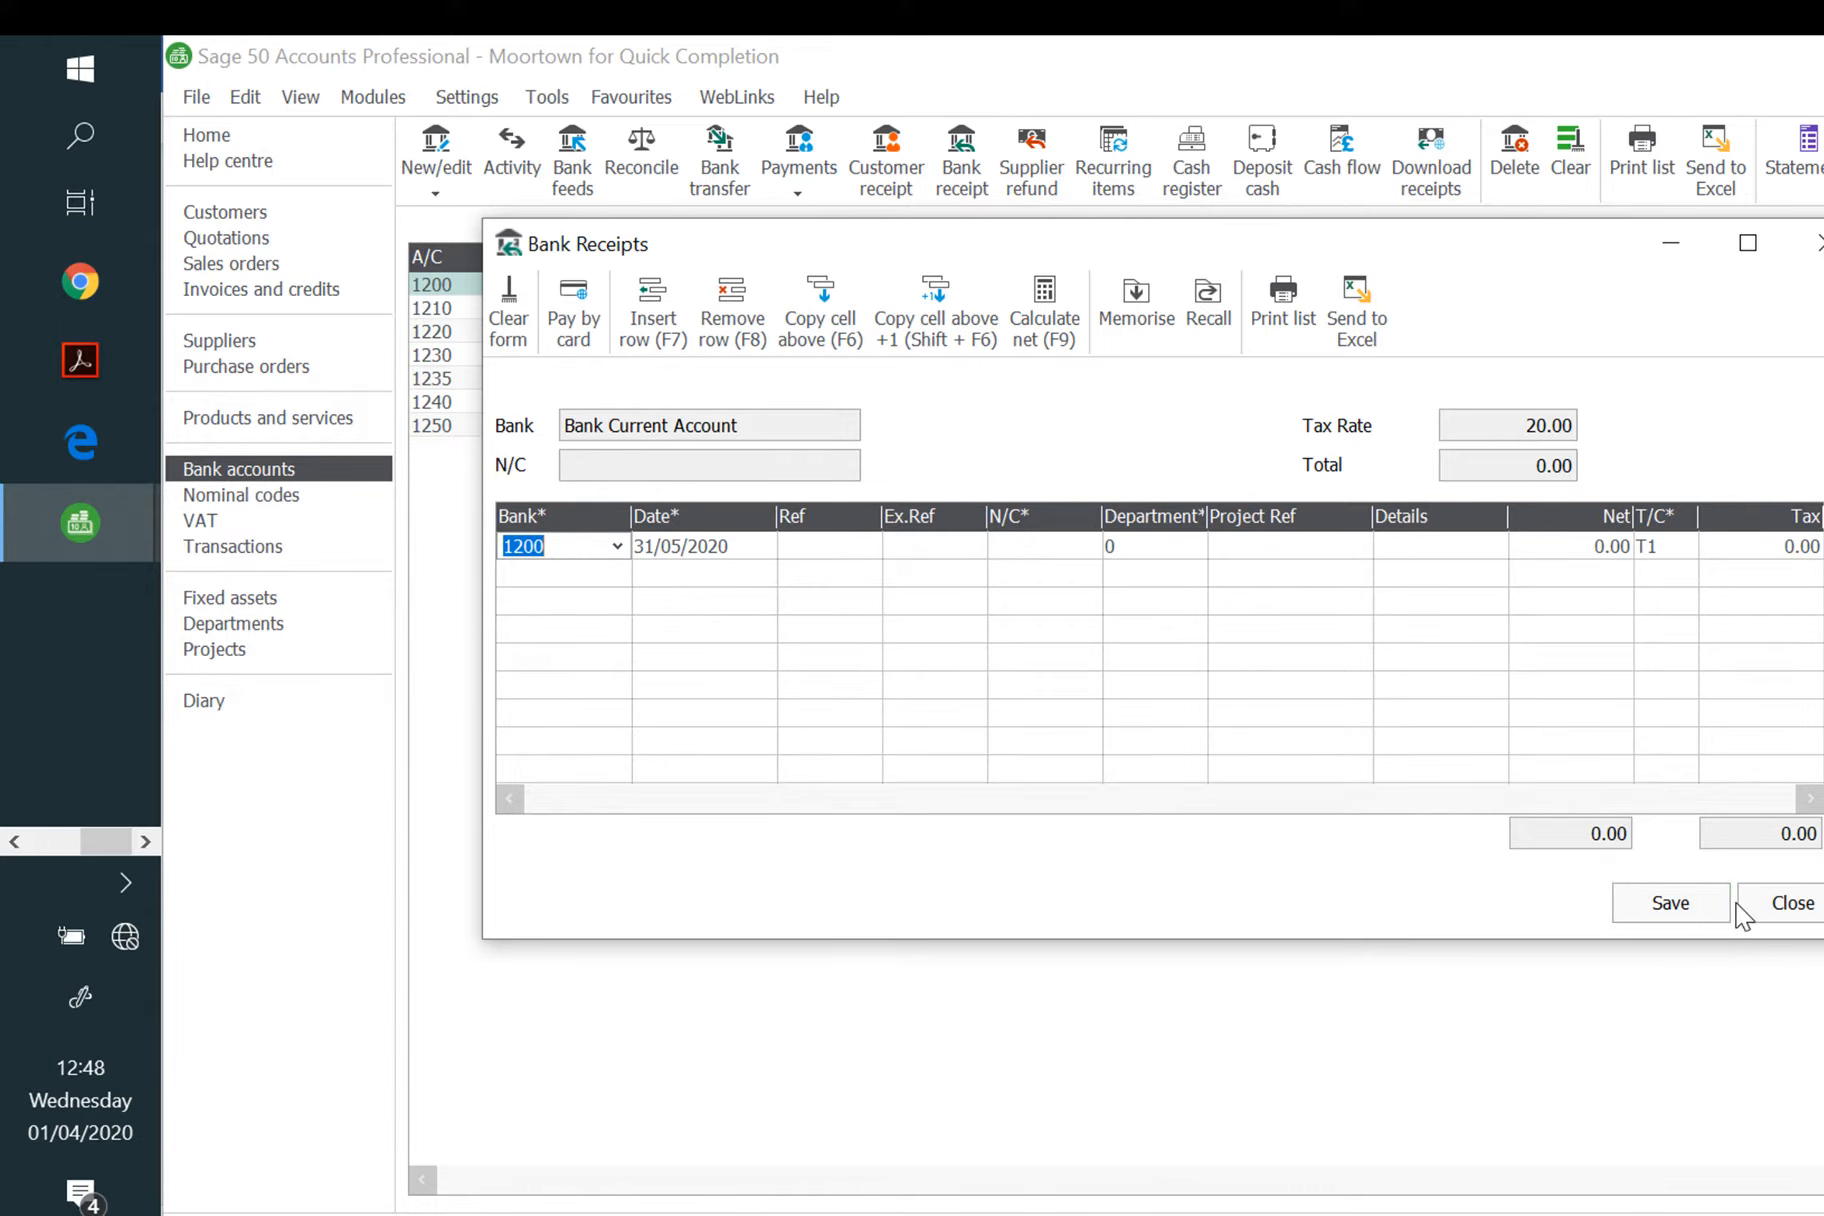
left_click(1790, 905)
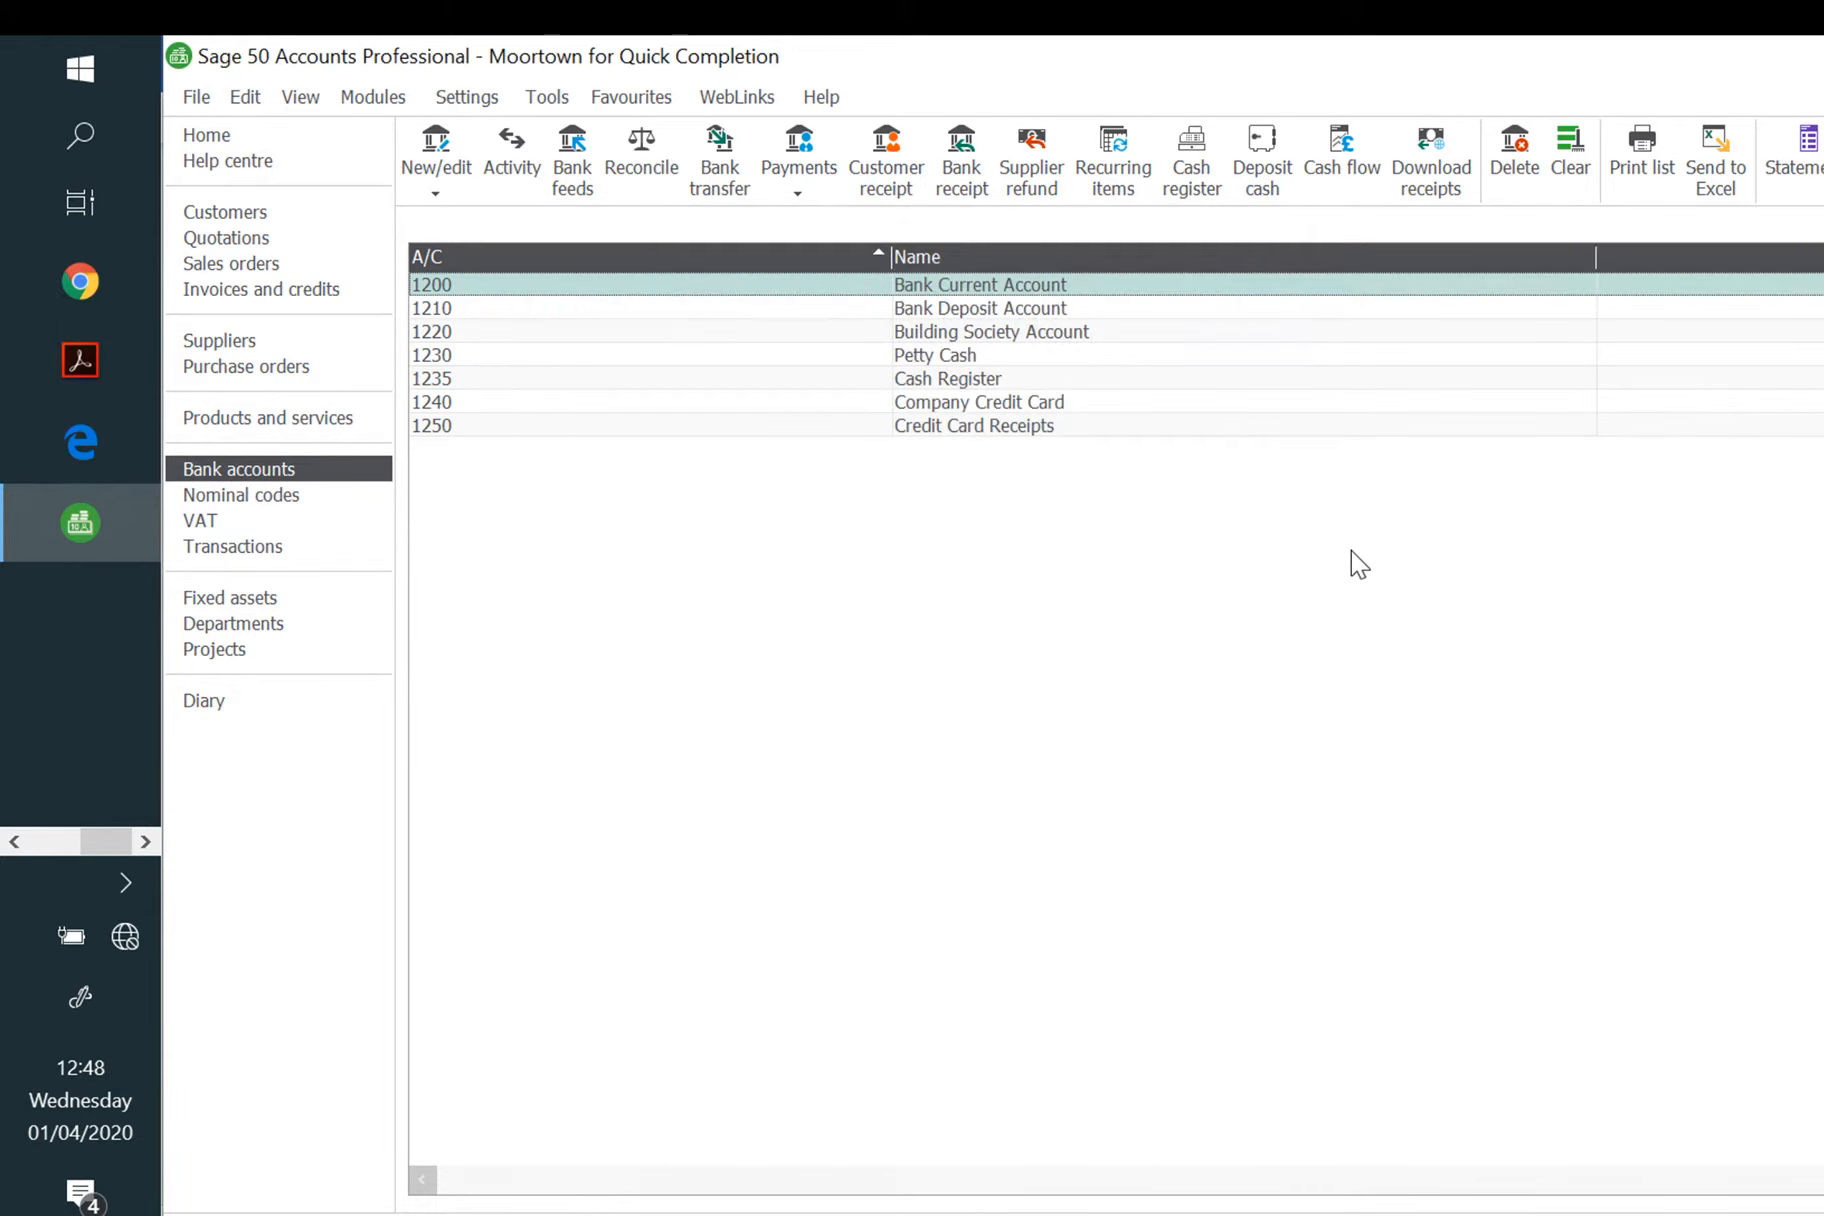
Step: Add a new recurring entry of type Bank/Cash/Credit Card Payment
left_click(1123, 170)
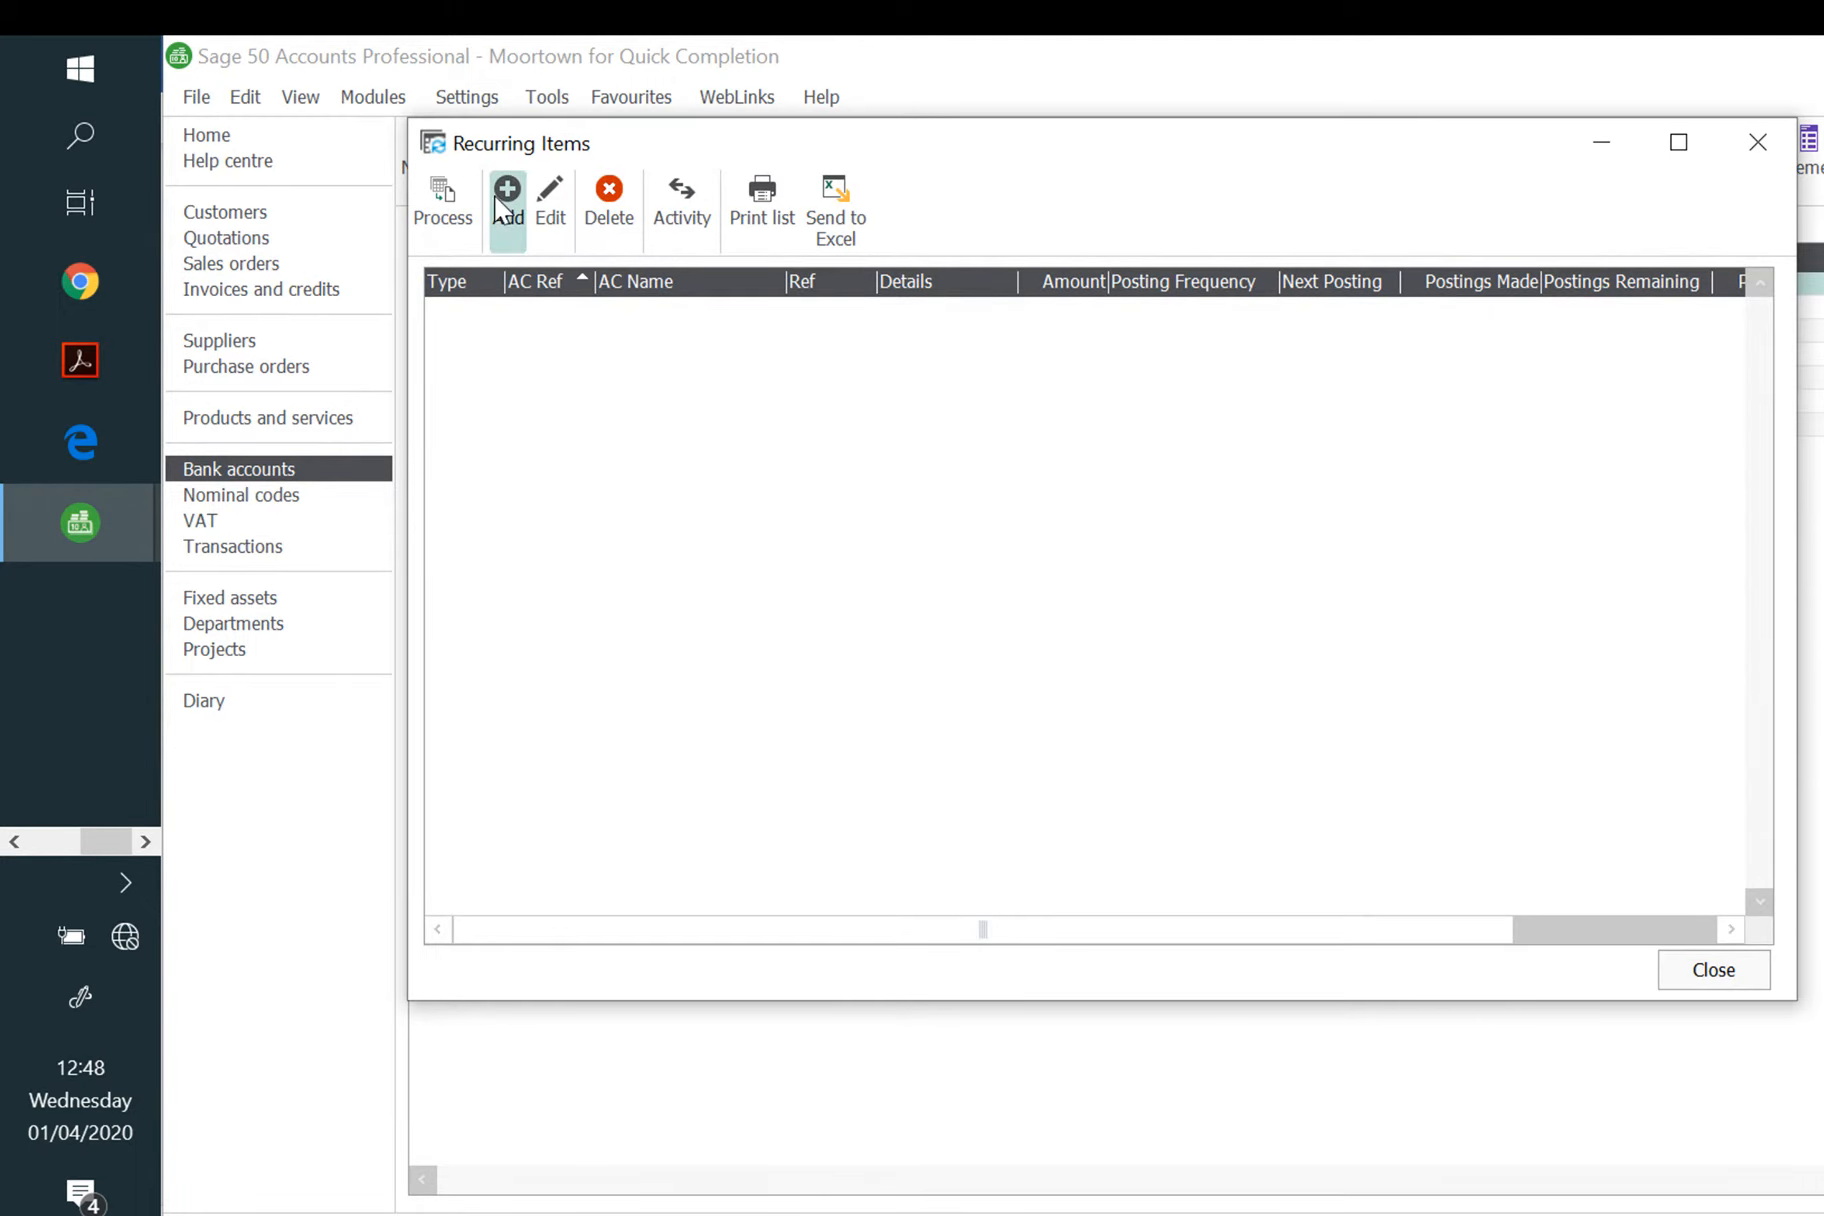
left_click(507, 195)
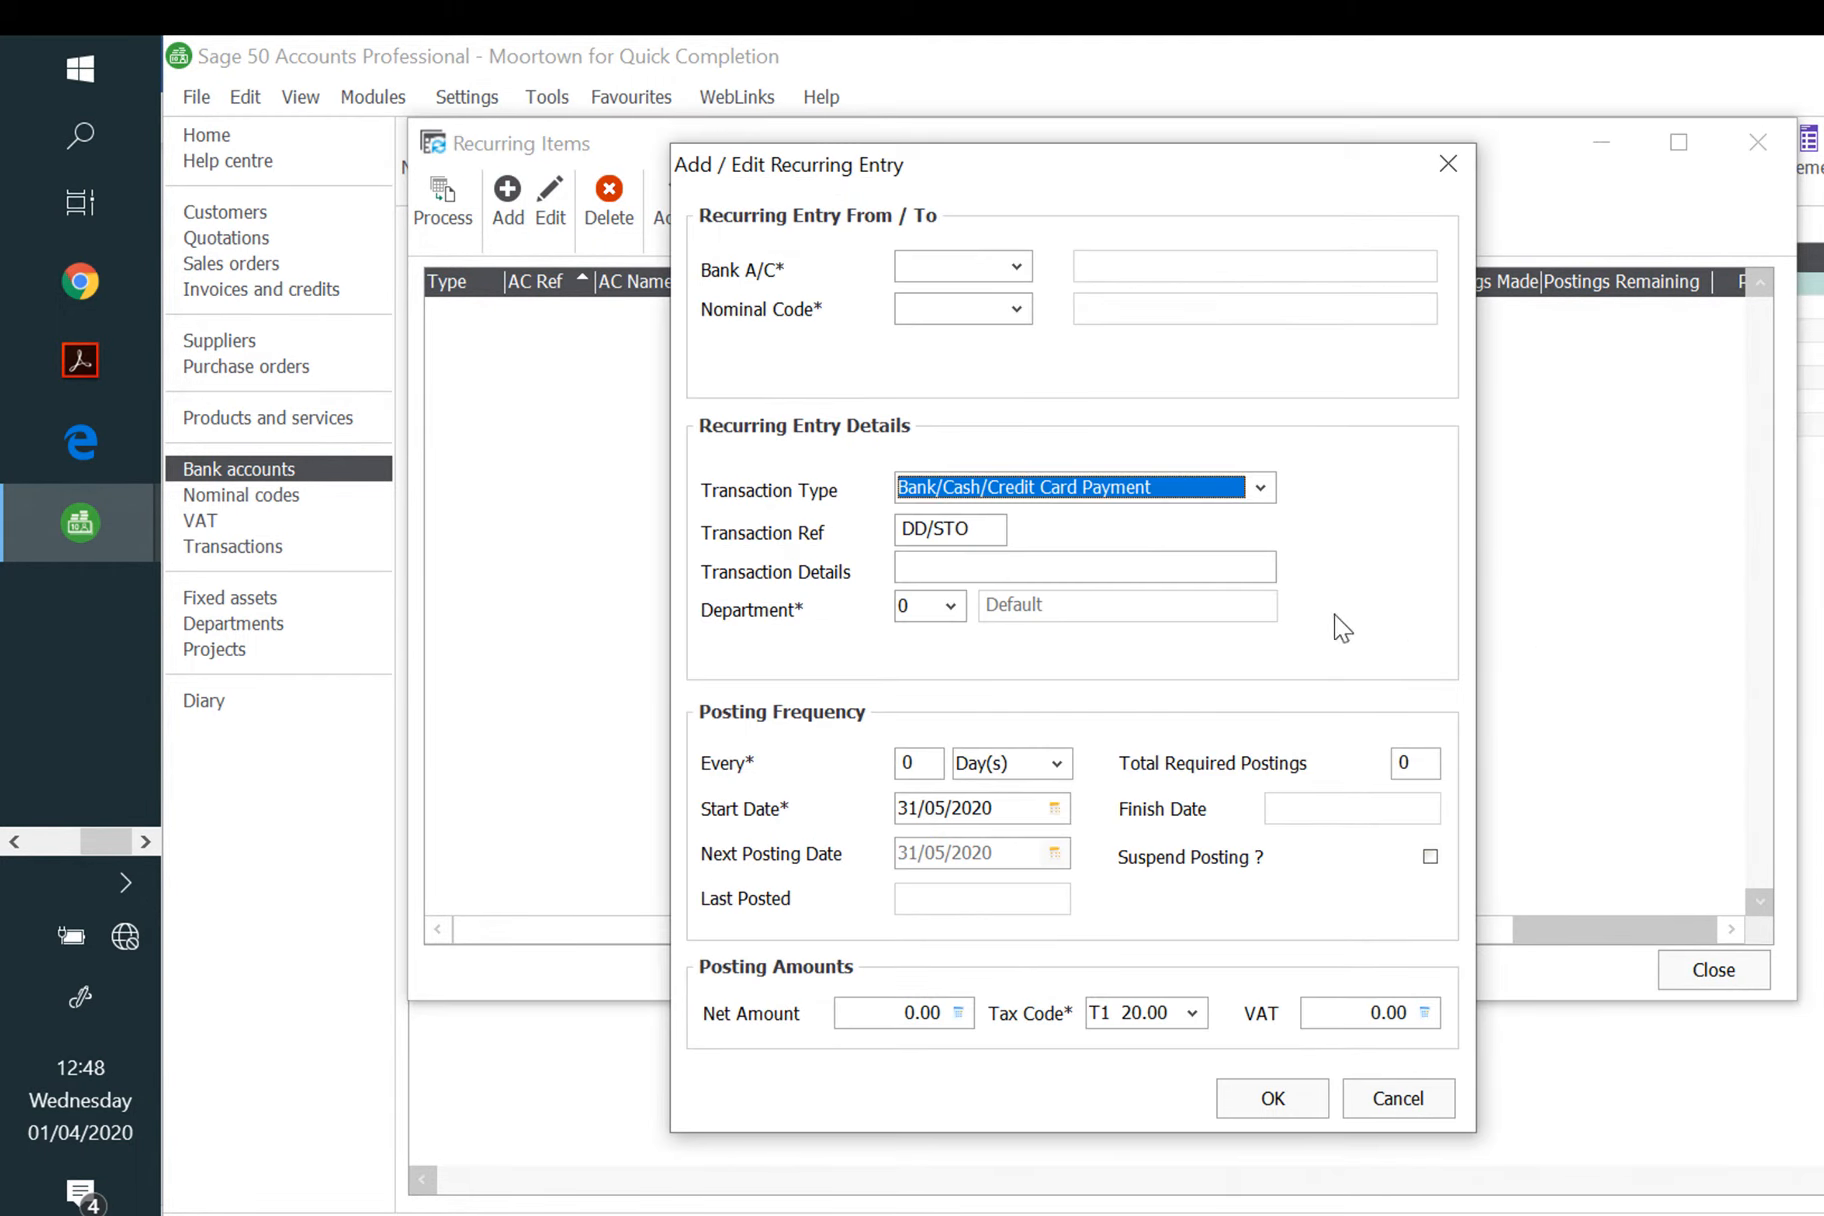
left_click(1259, 488)
left_click(1178, 518)
Step: Set bank account 1200 and nominal code 7303 Vehicle Insurance on the recurring entry
left_click(1000, 275)
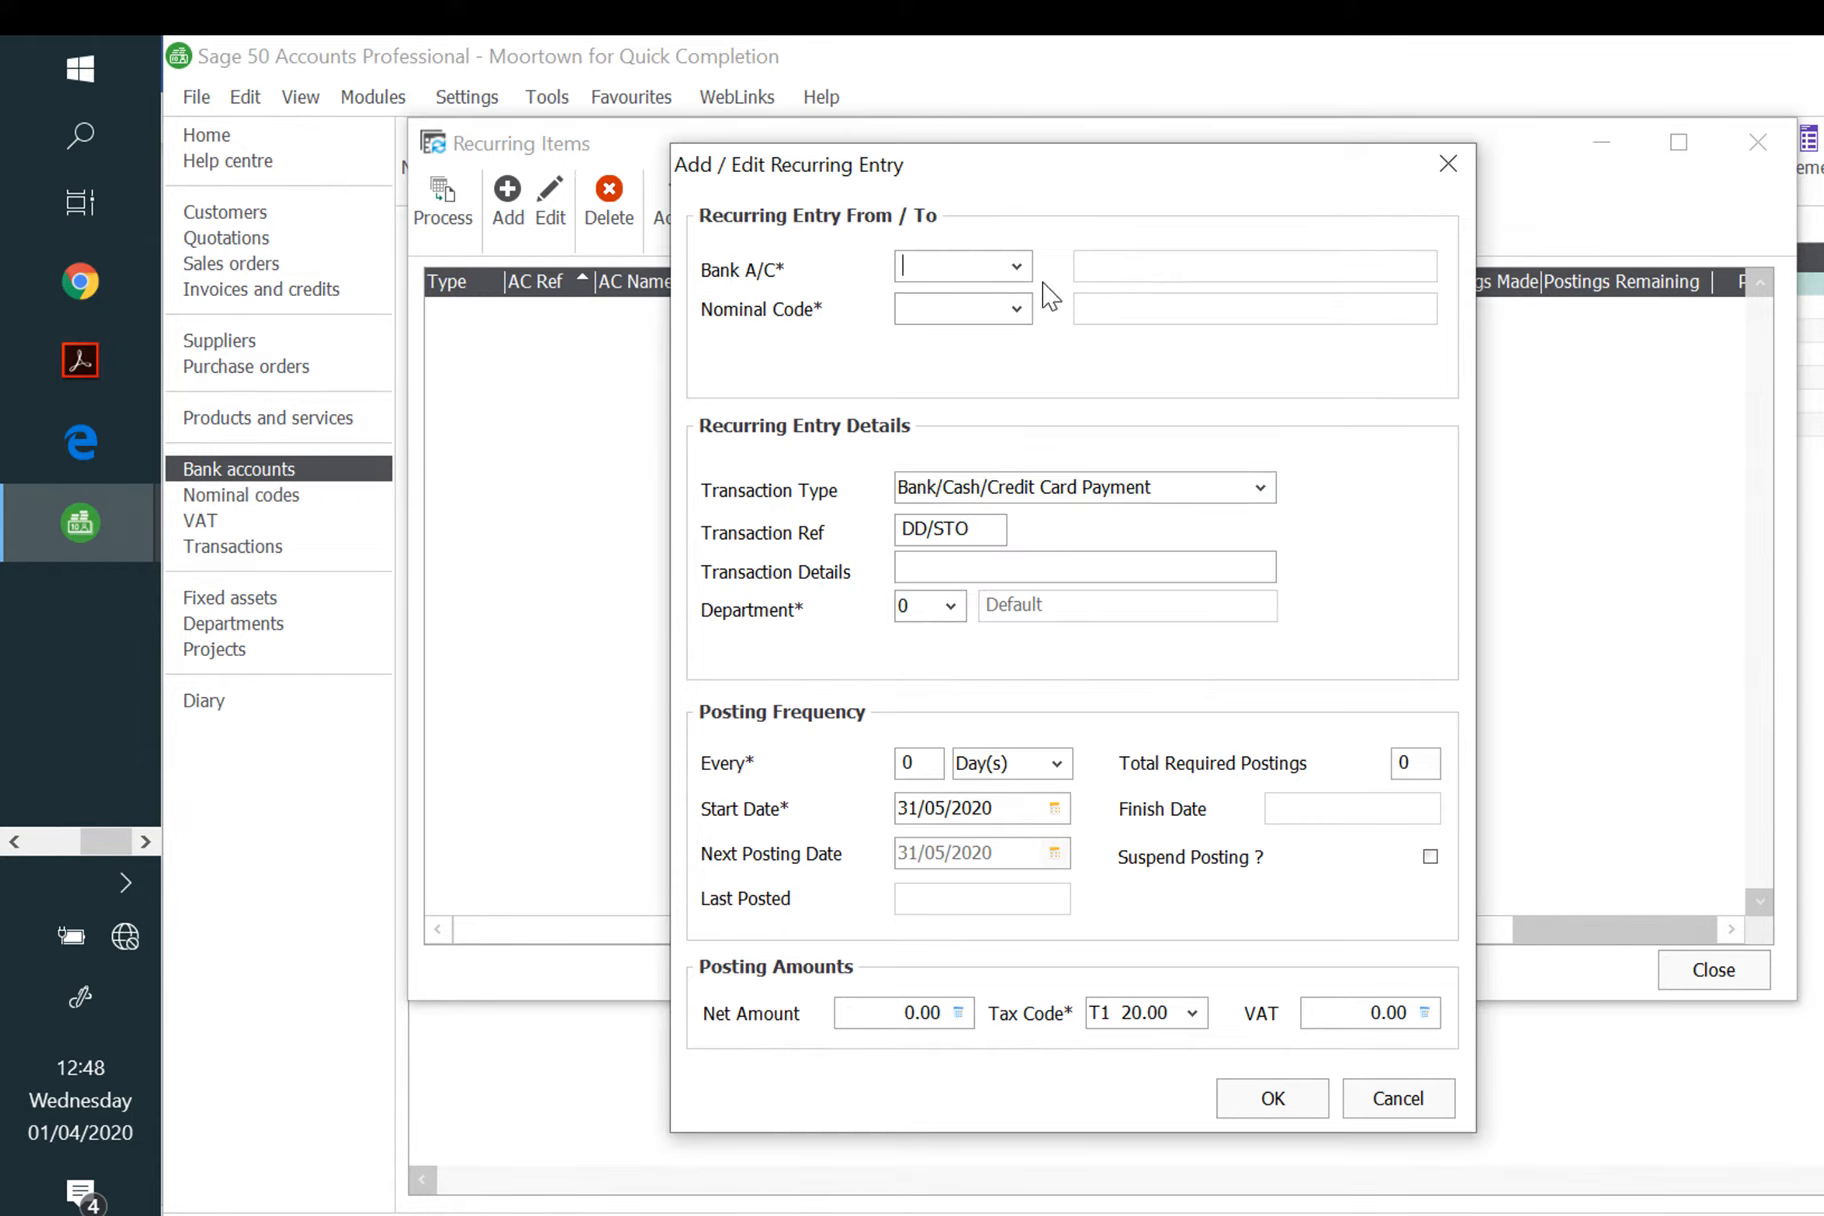
type("1200")
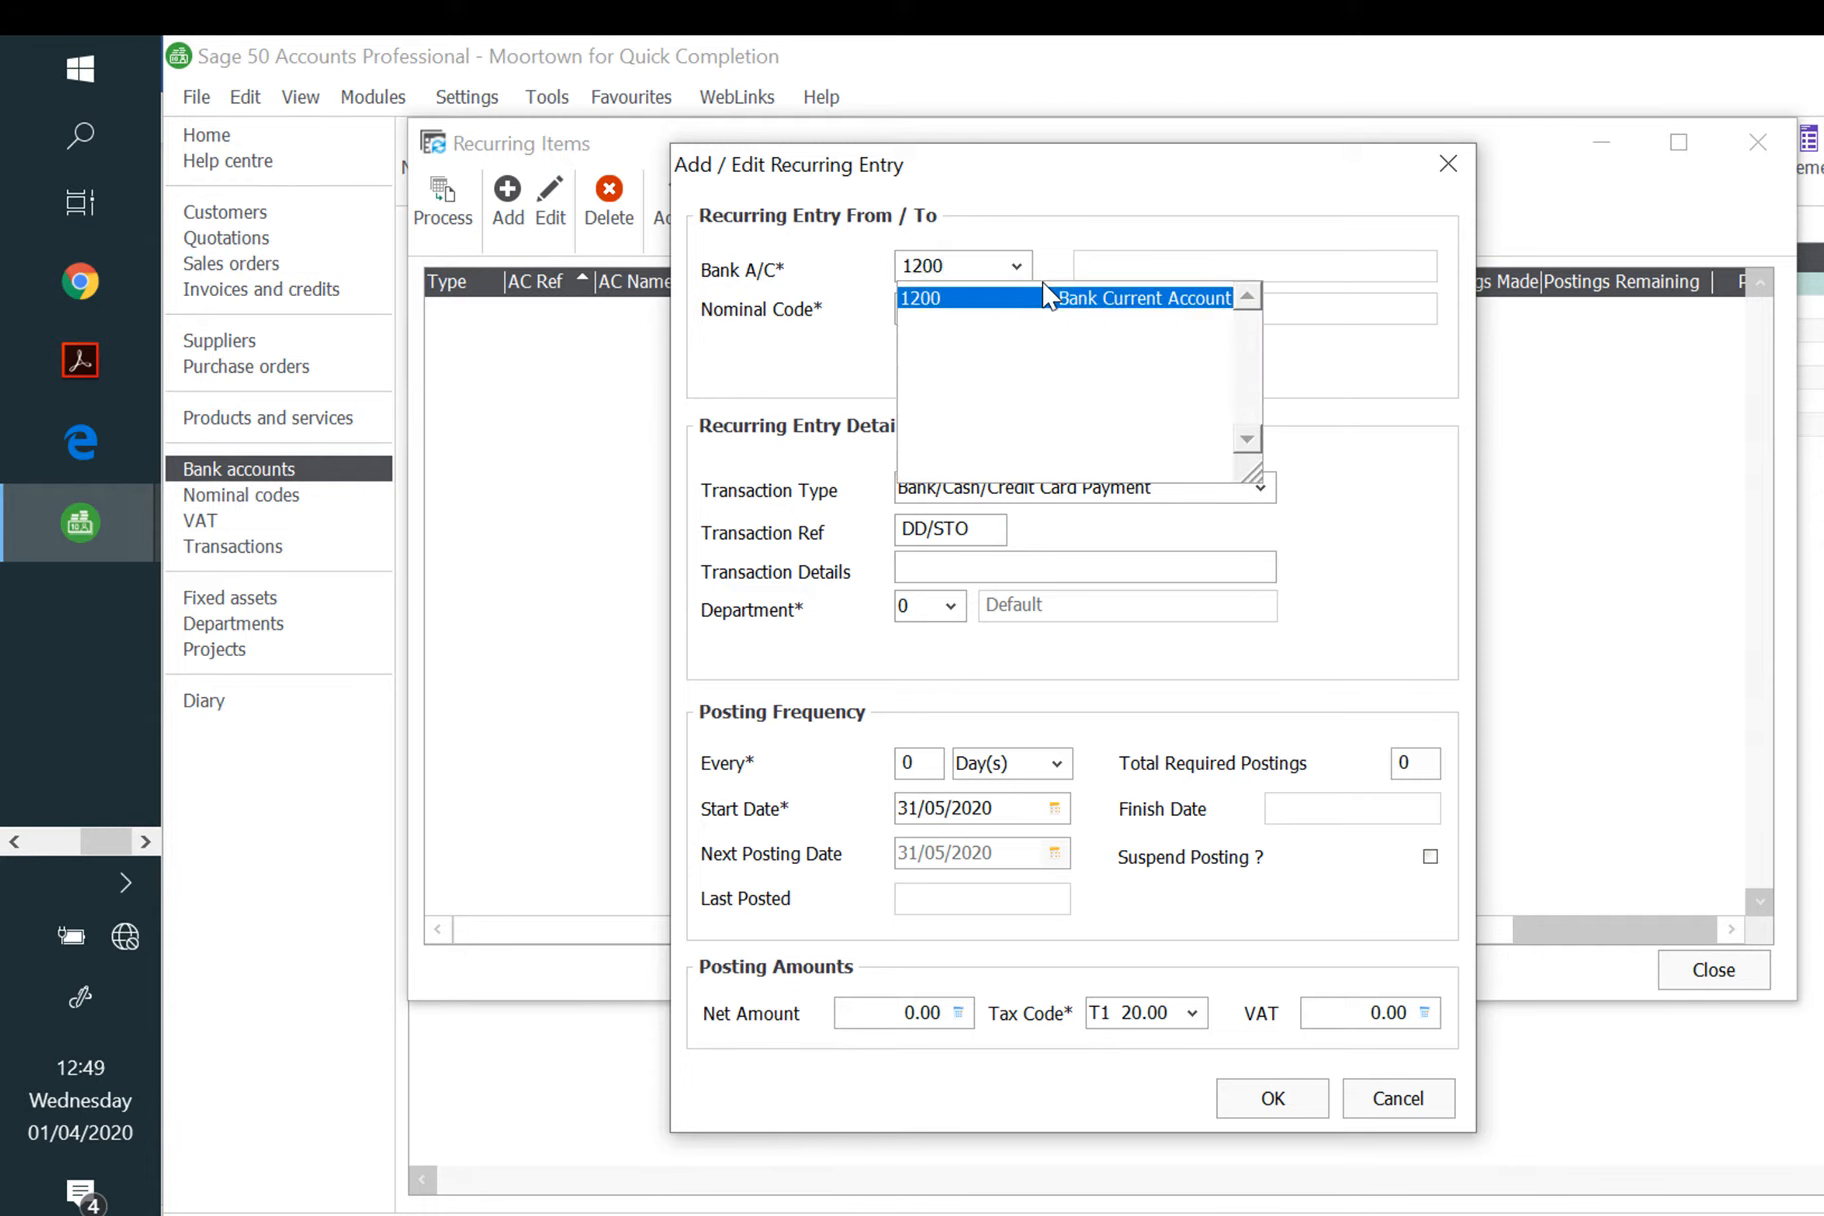
key("Tab")
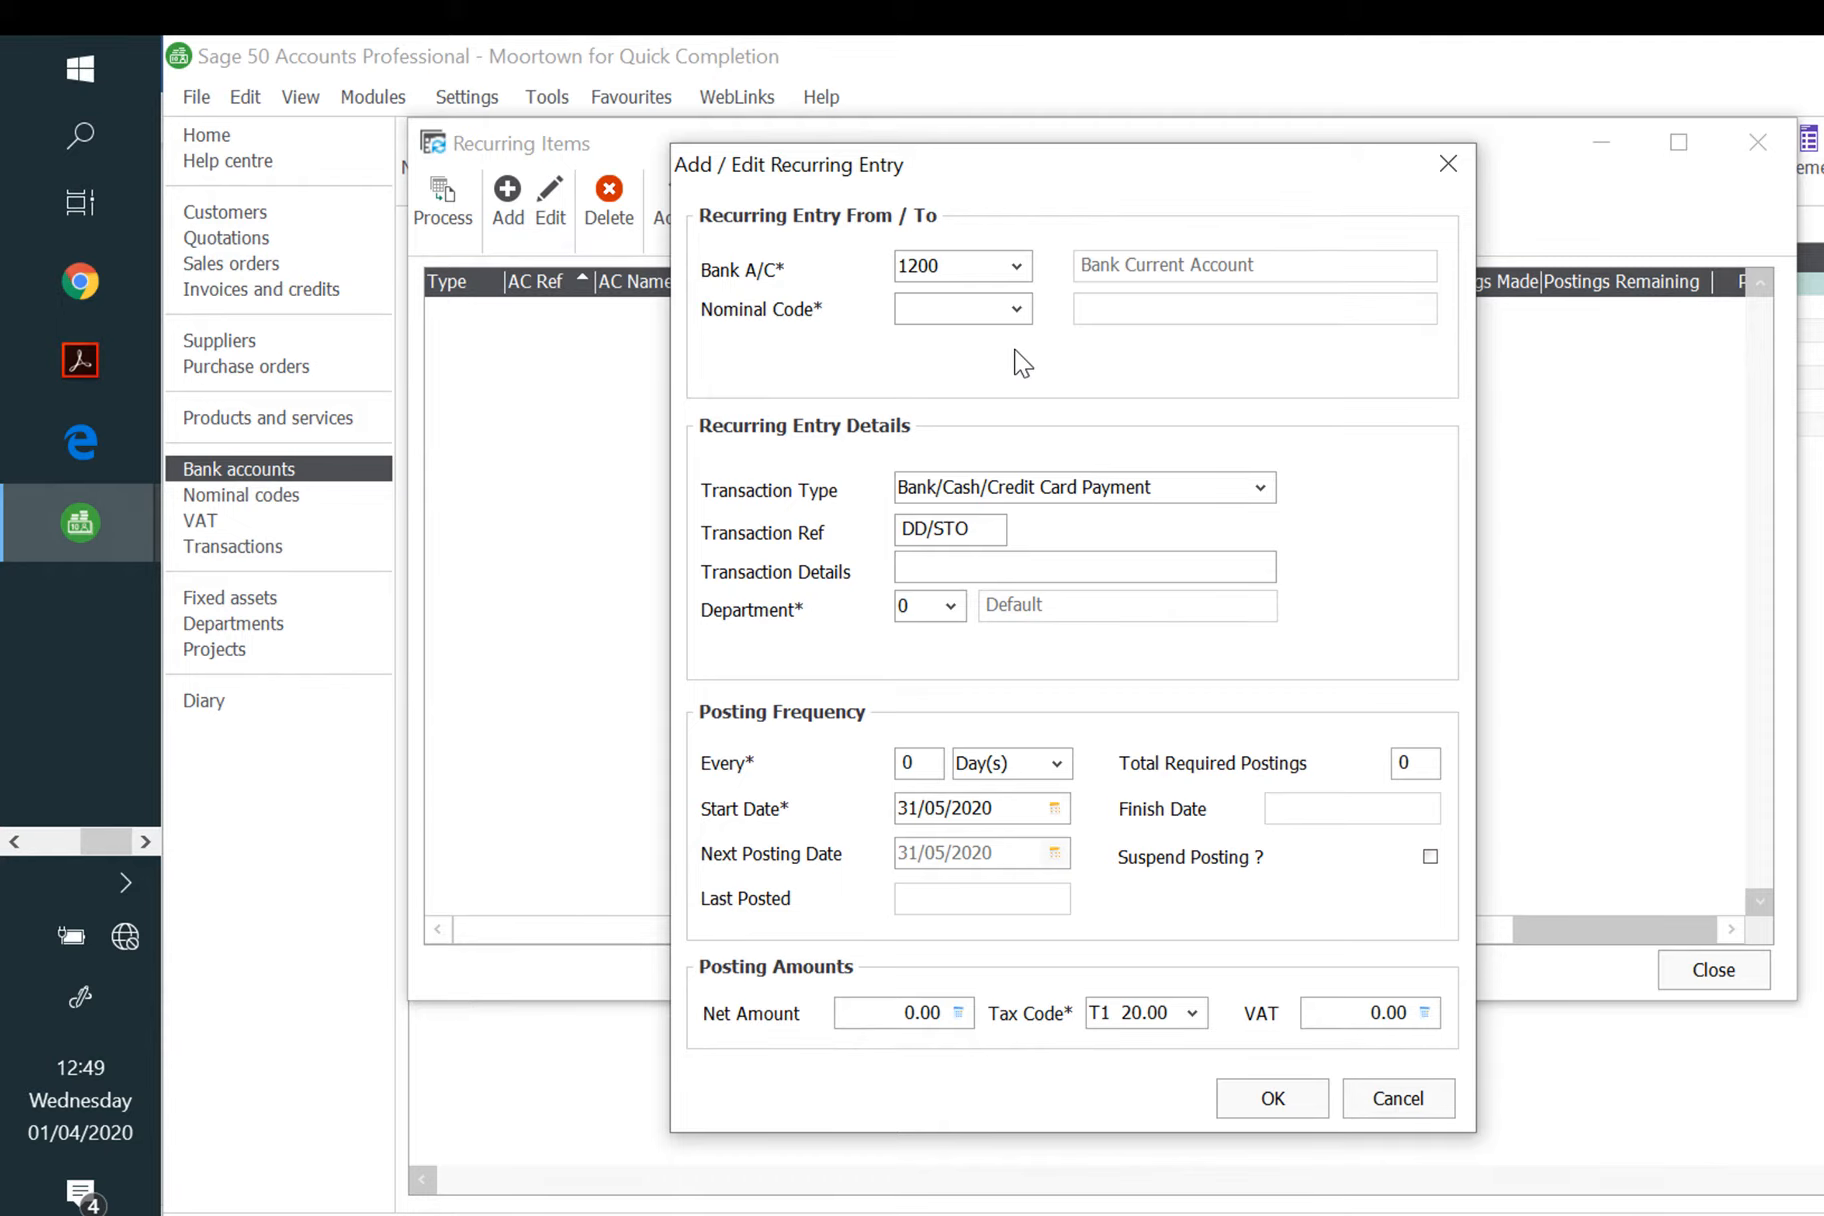
type("7")
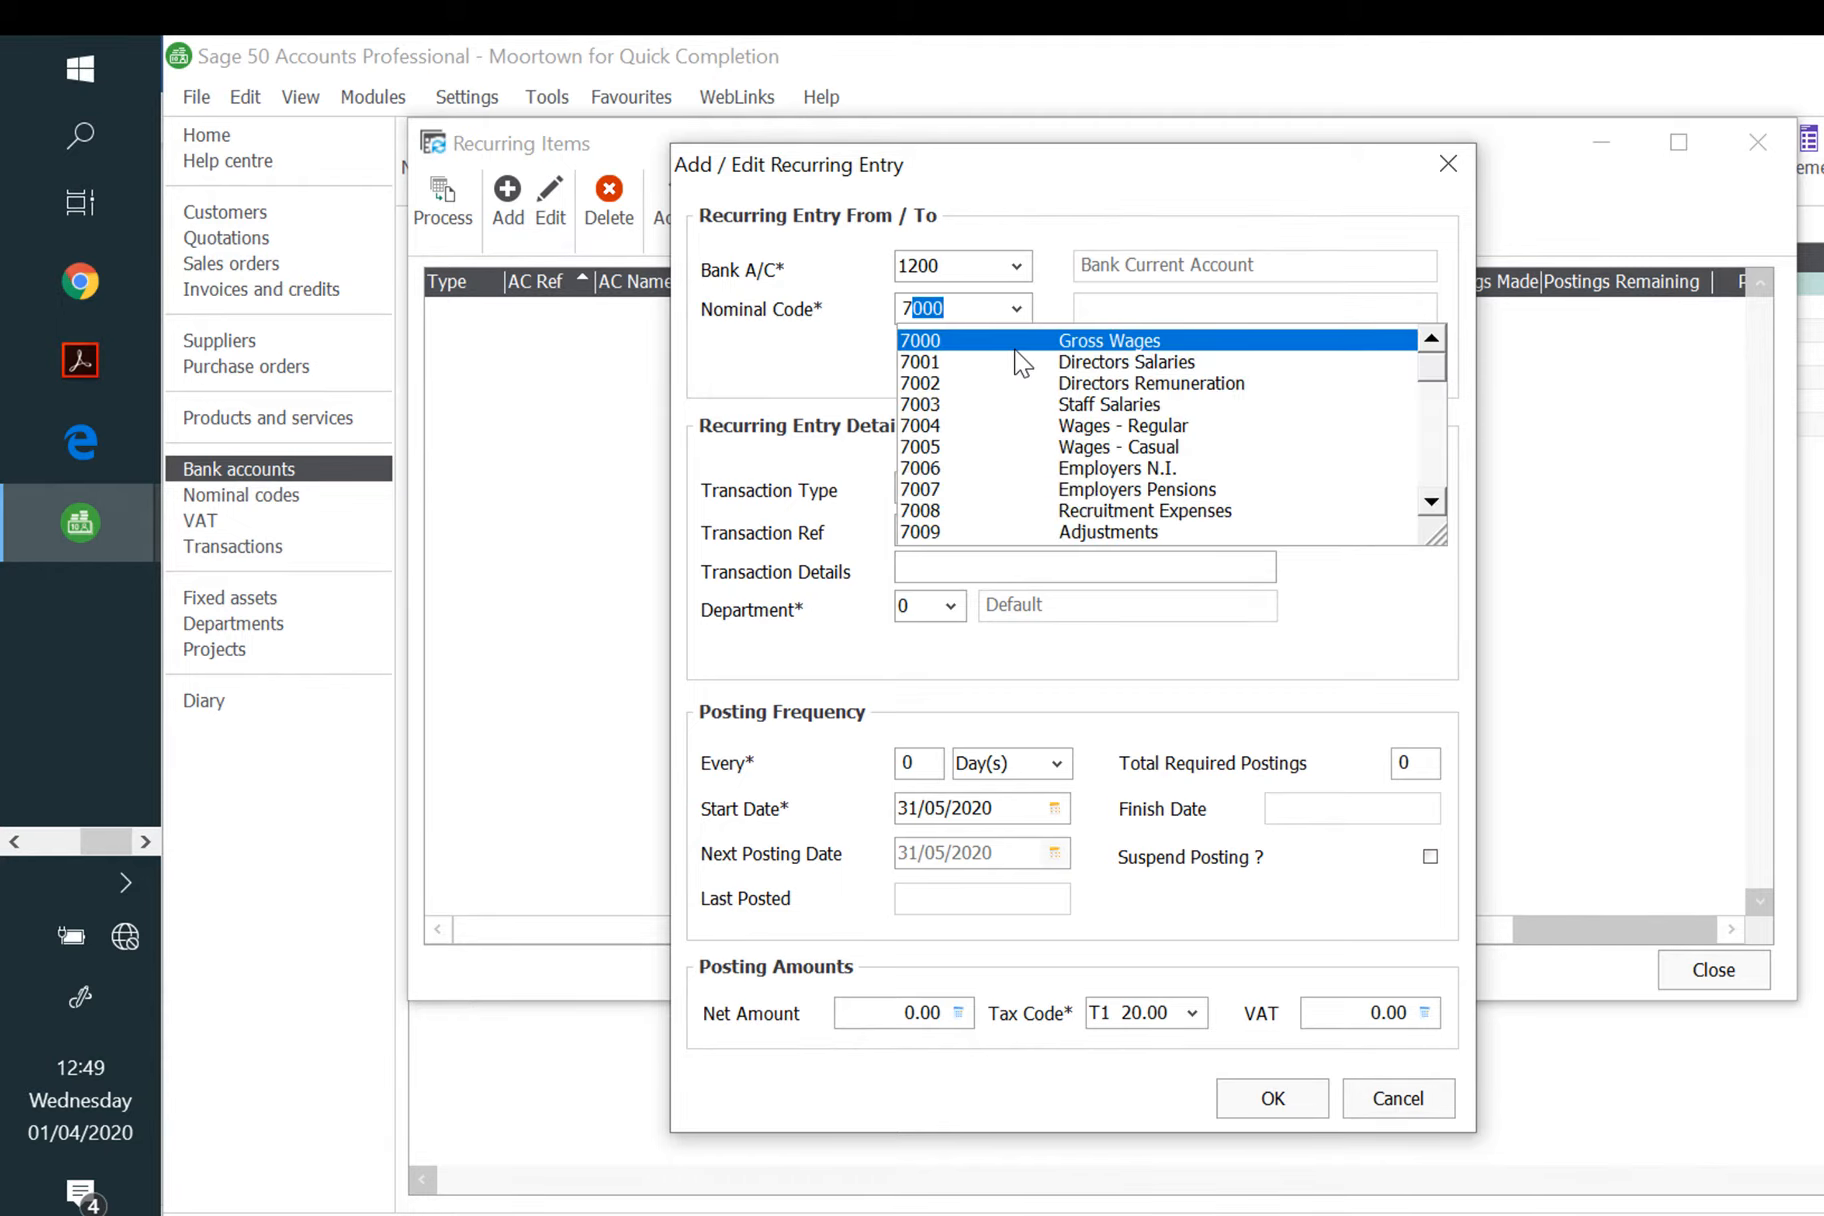
type("4")
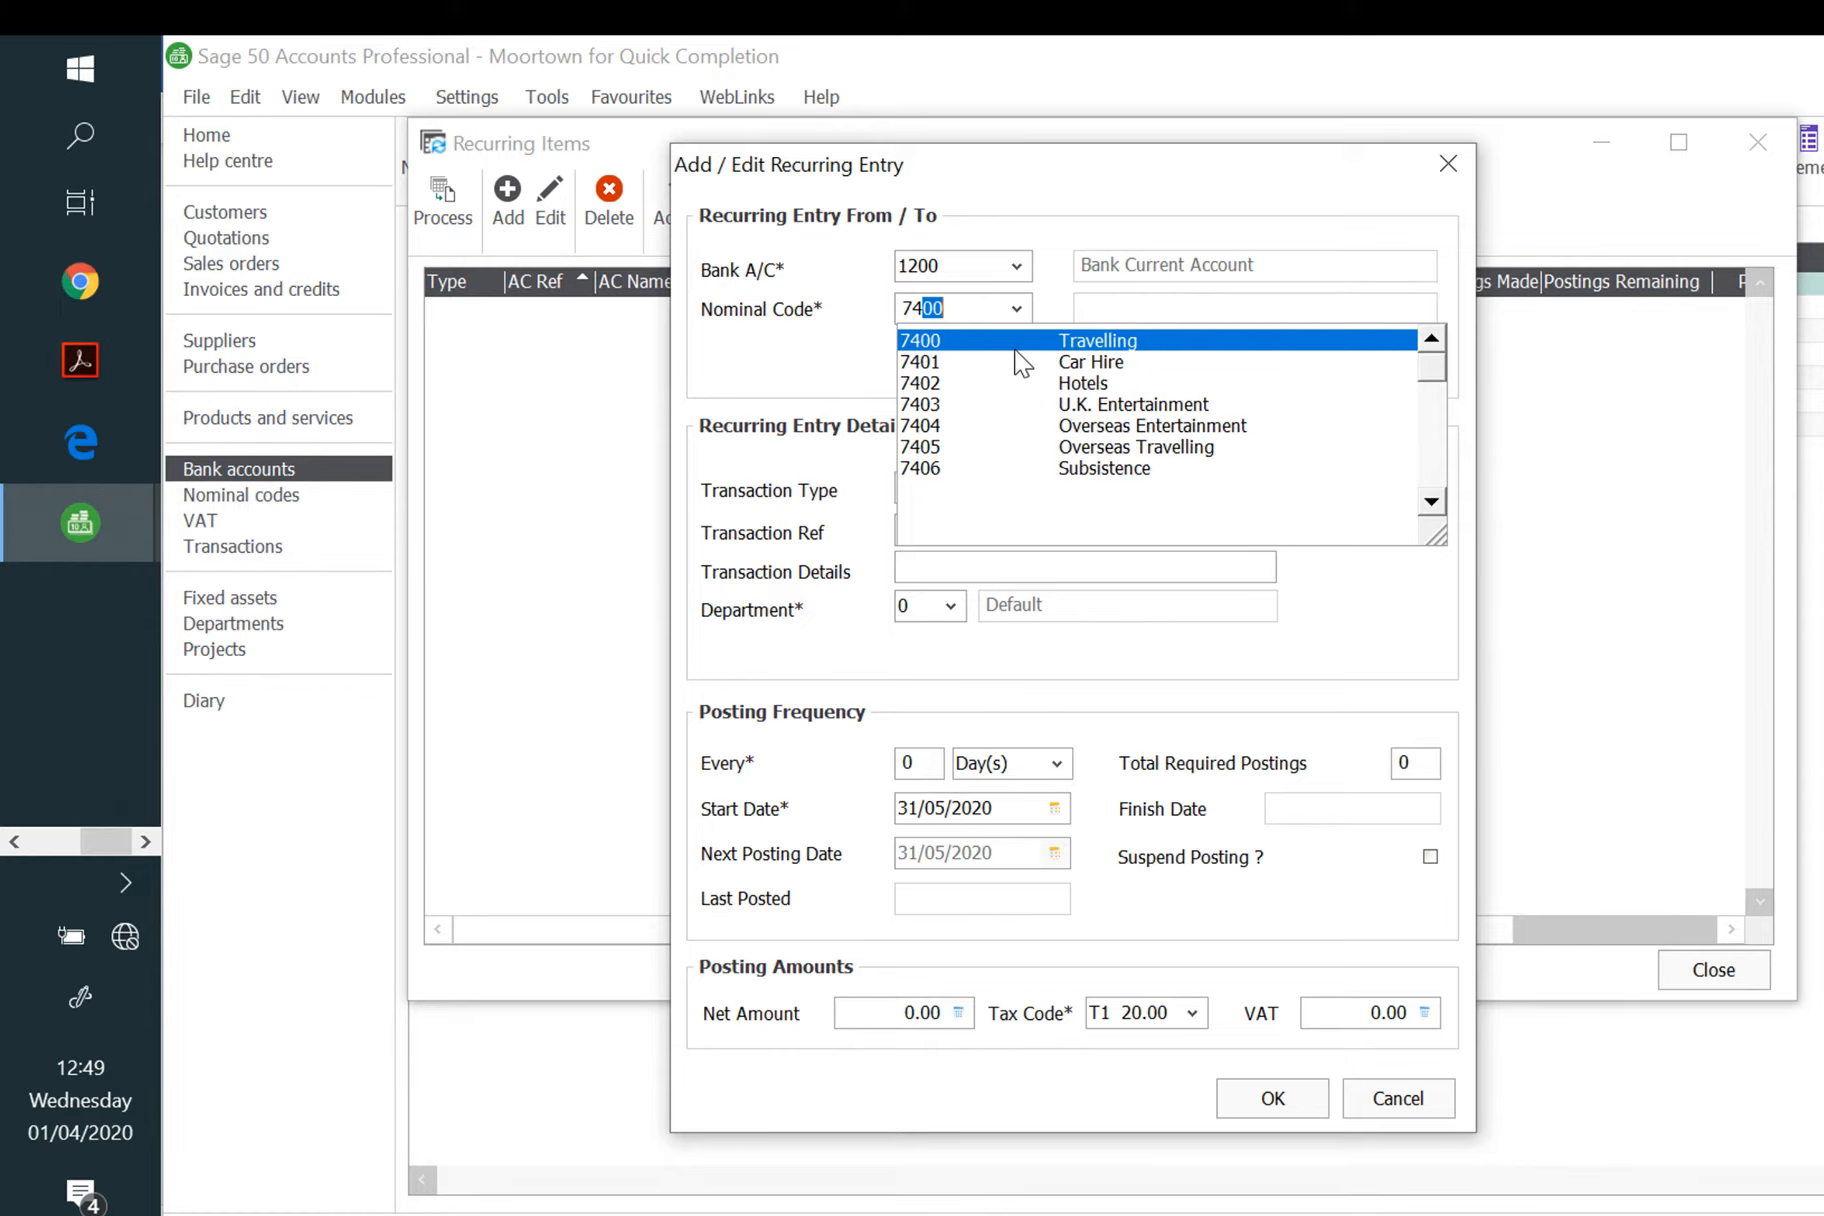
key("BackSpace")
key("BackSpace")
type("30")
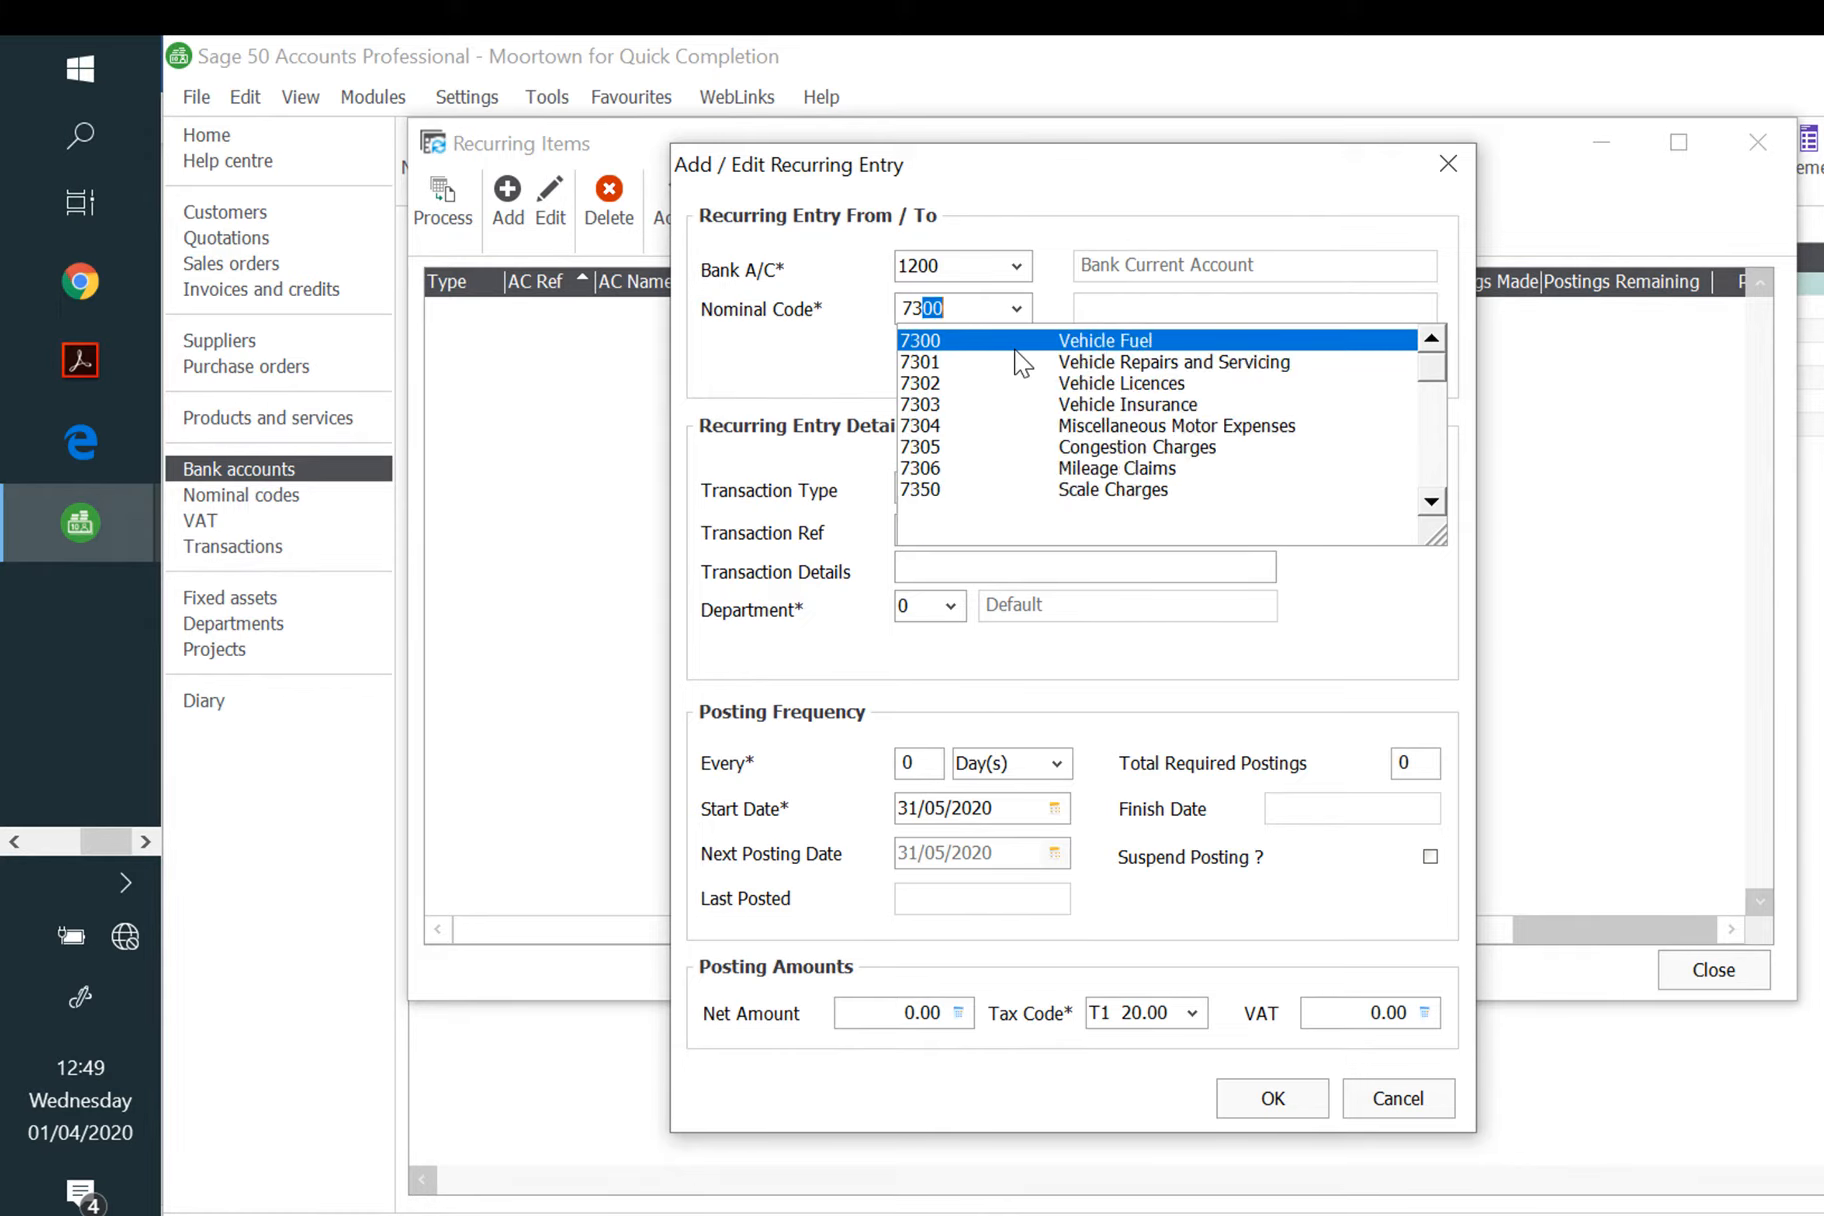
left_click(1168, 405)
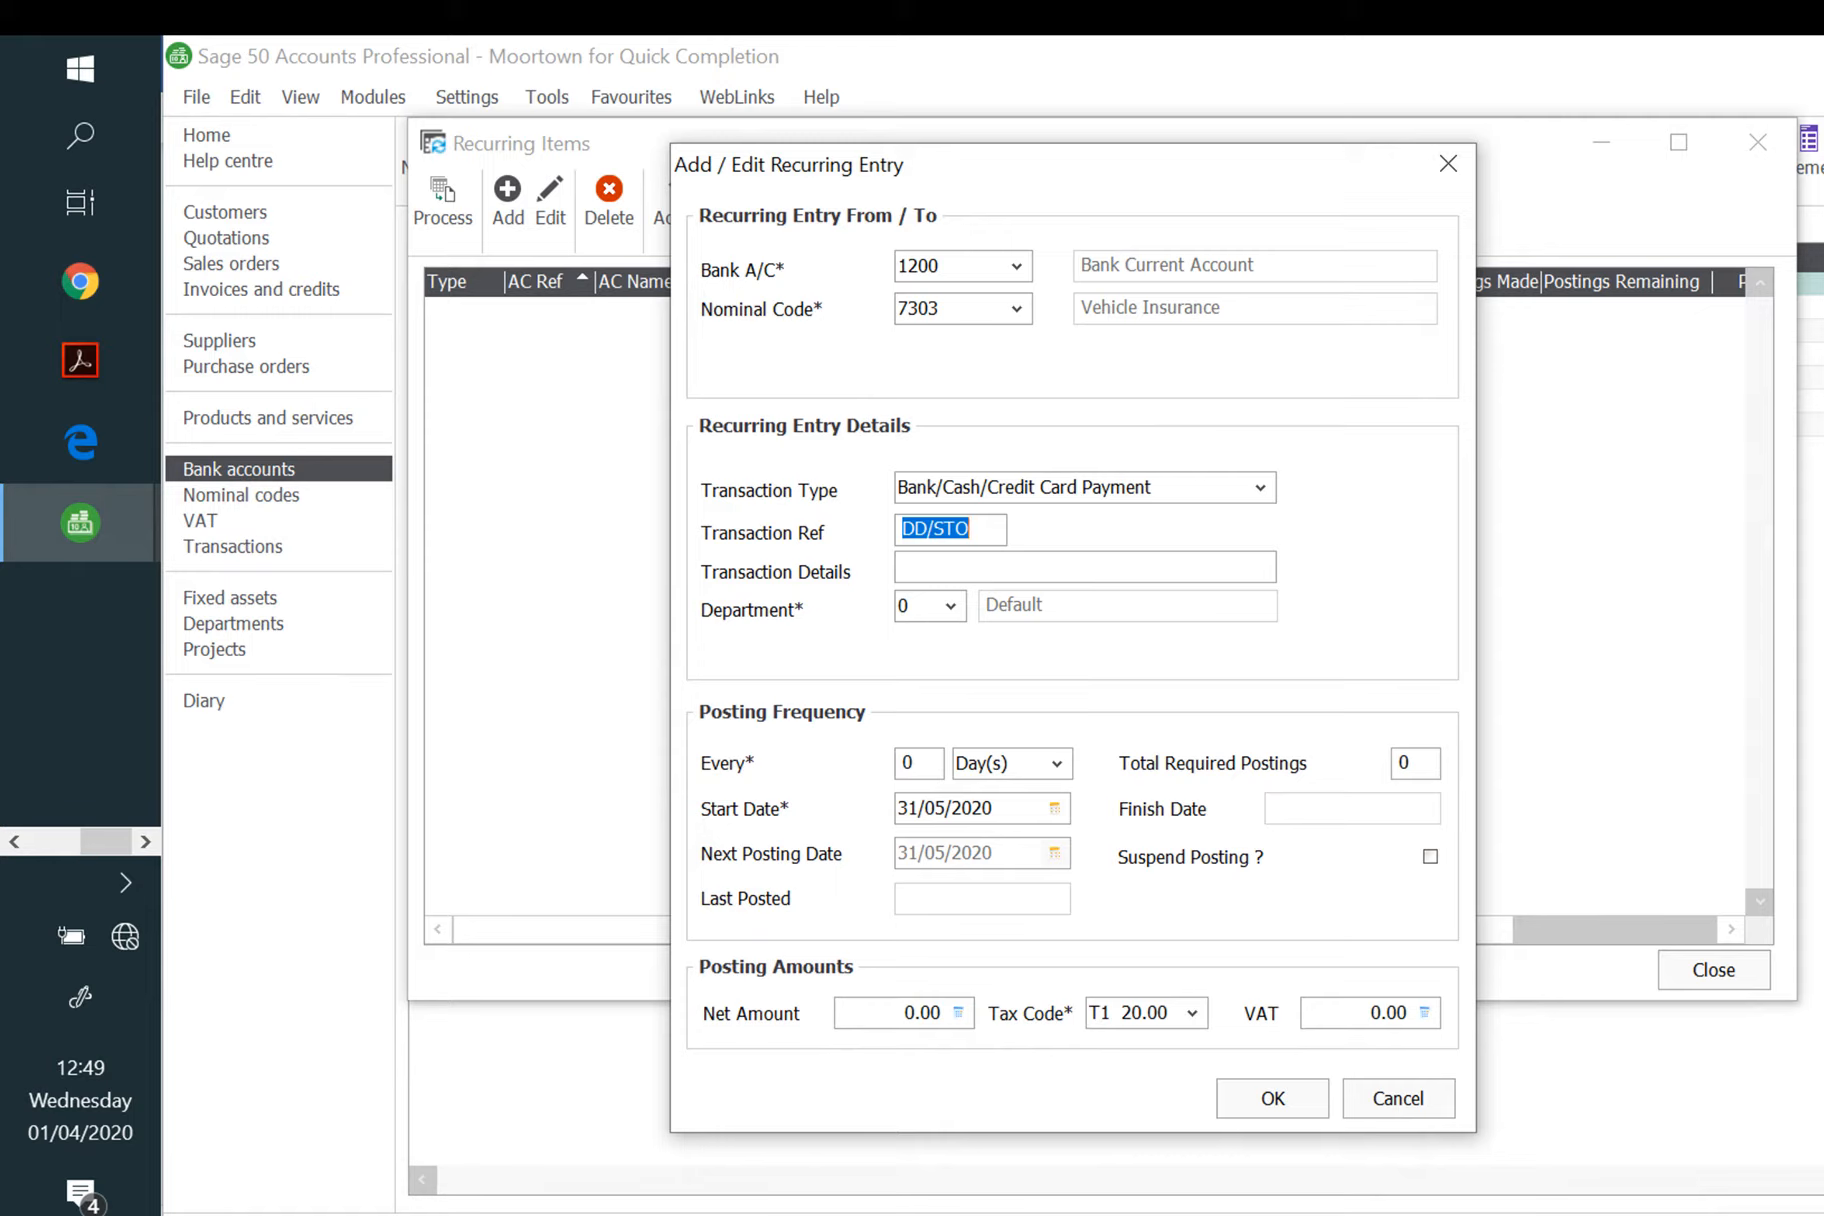
left_click(915, 765)
Step: Make it recur every 1 month for 3 postings starting 05/05/2020
type("1")
left_click(1030, 780)
left_click(989, 836)
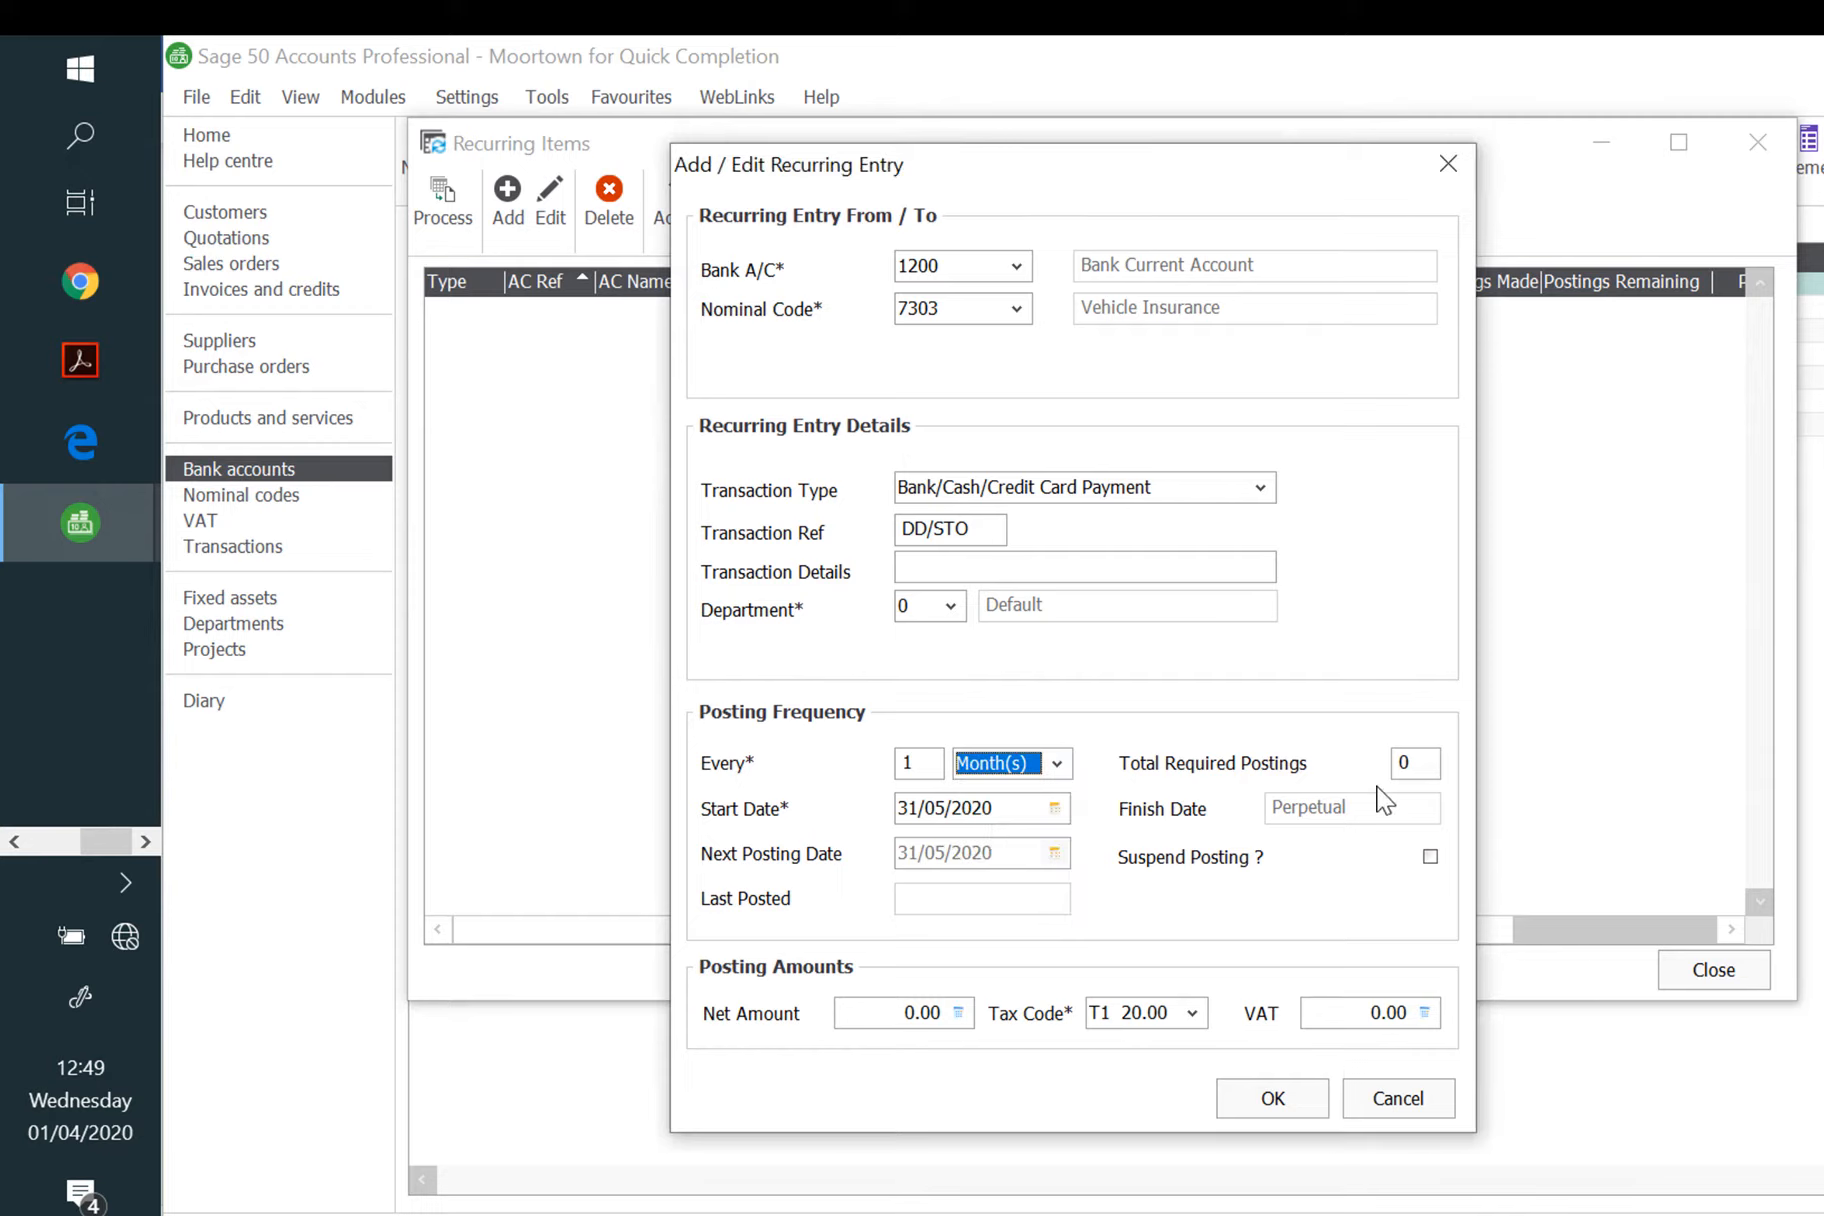
left_click(1410, 763)
type("3")
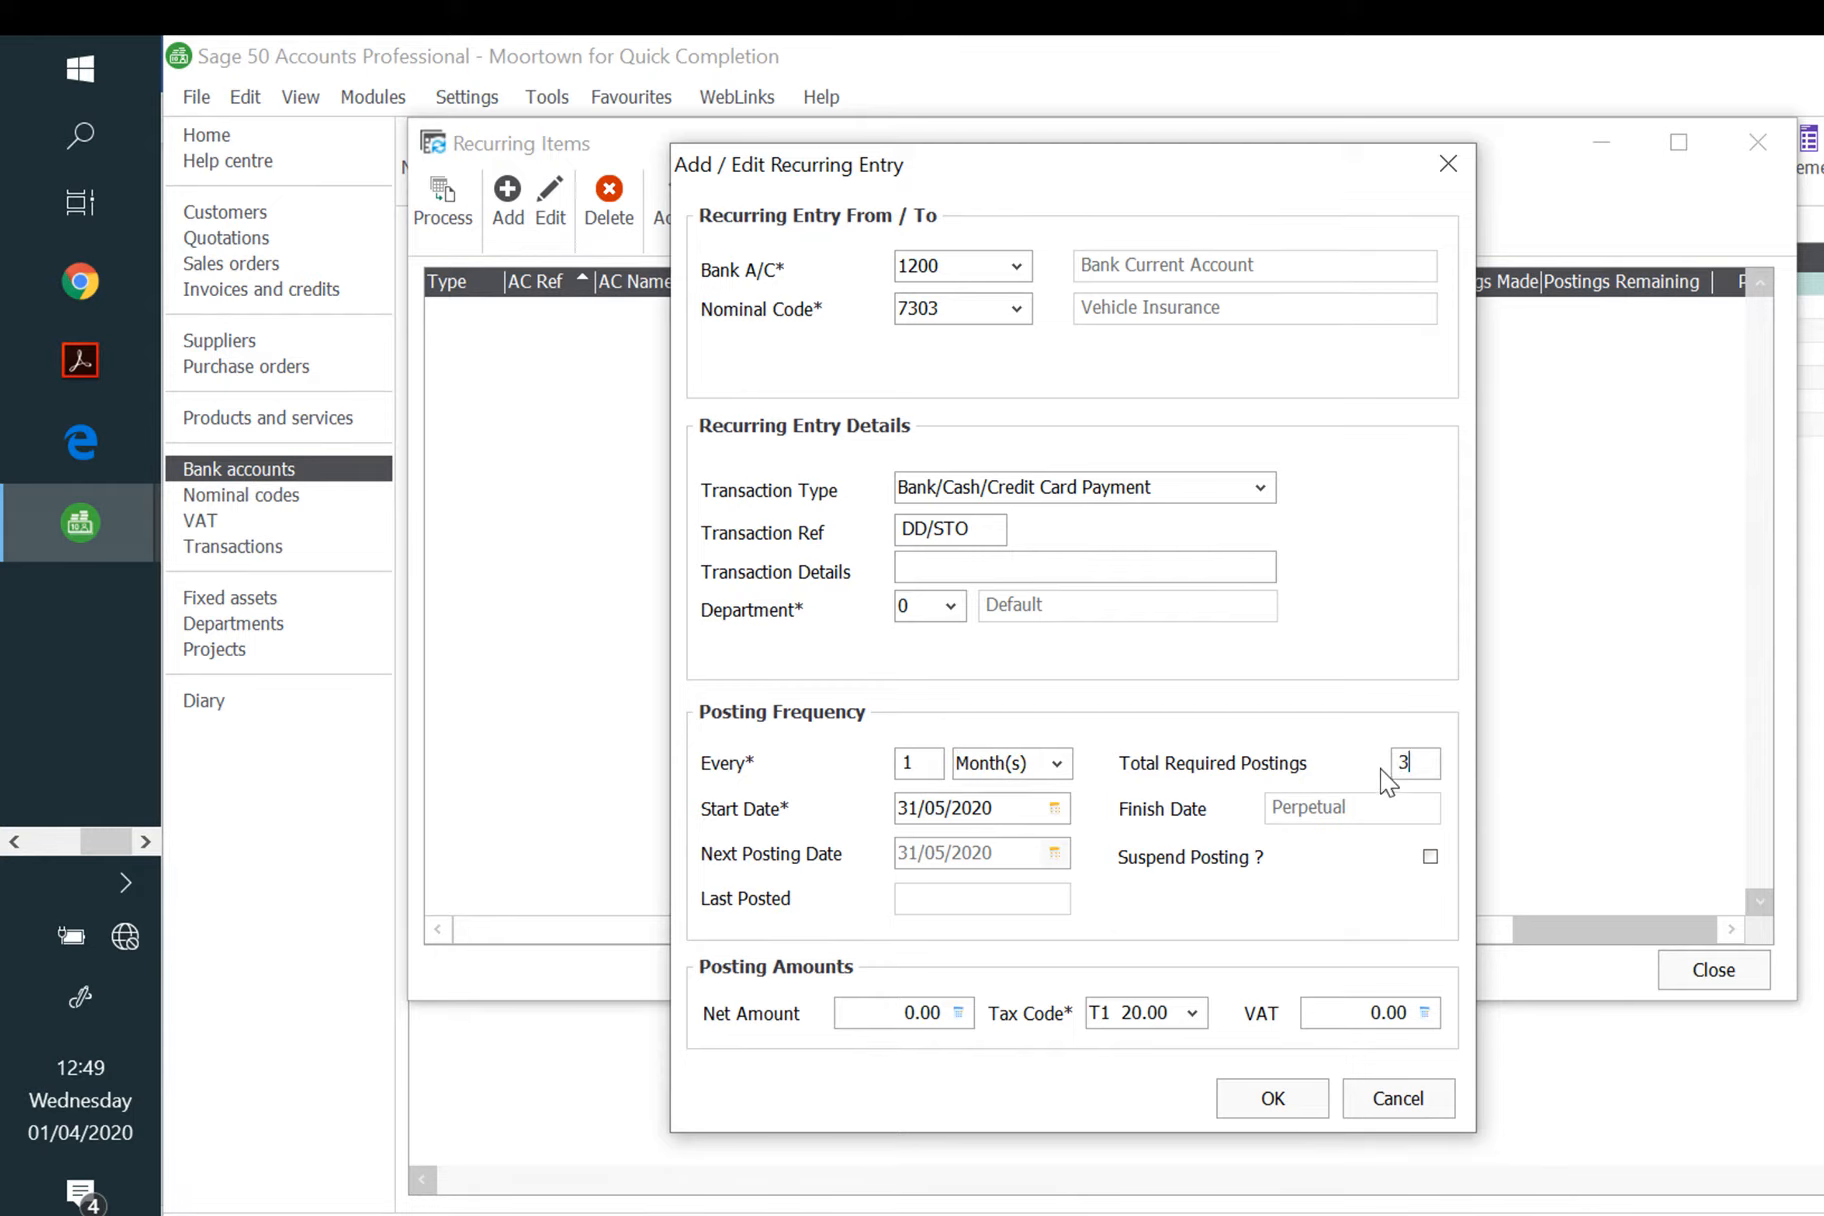
left_click(1056, 815)
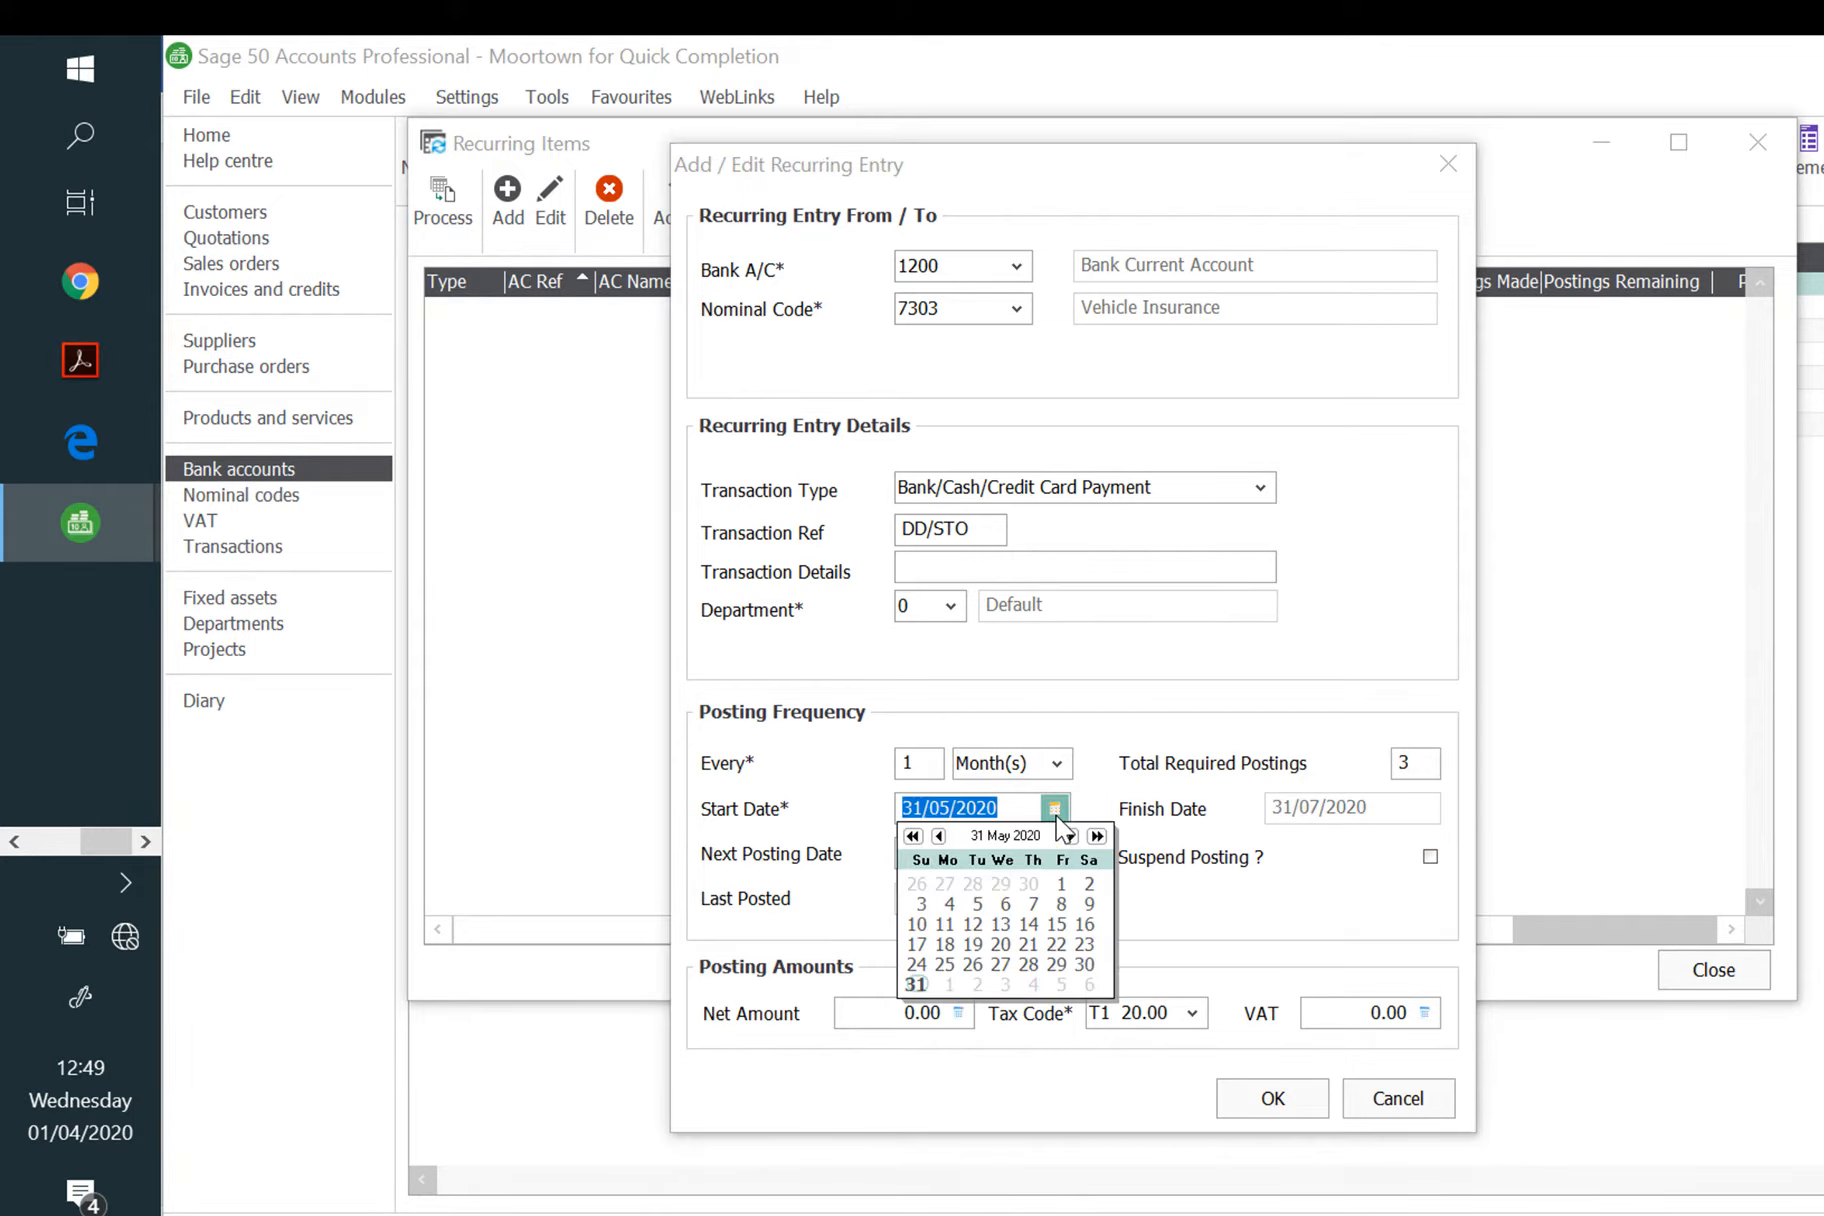
left_click(983, 906)
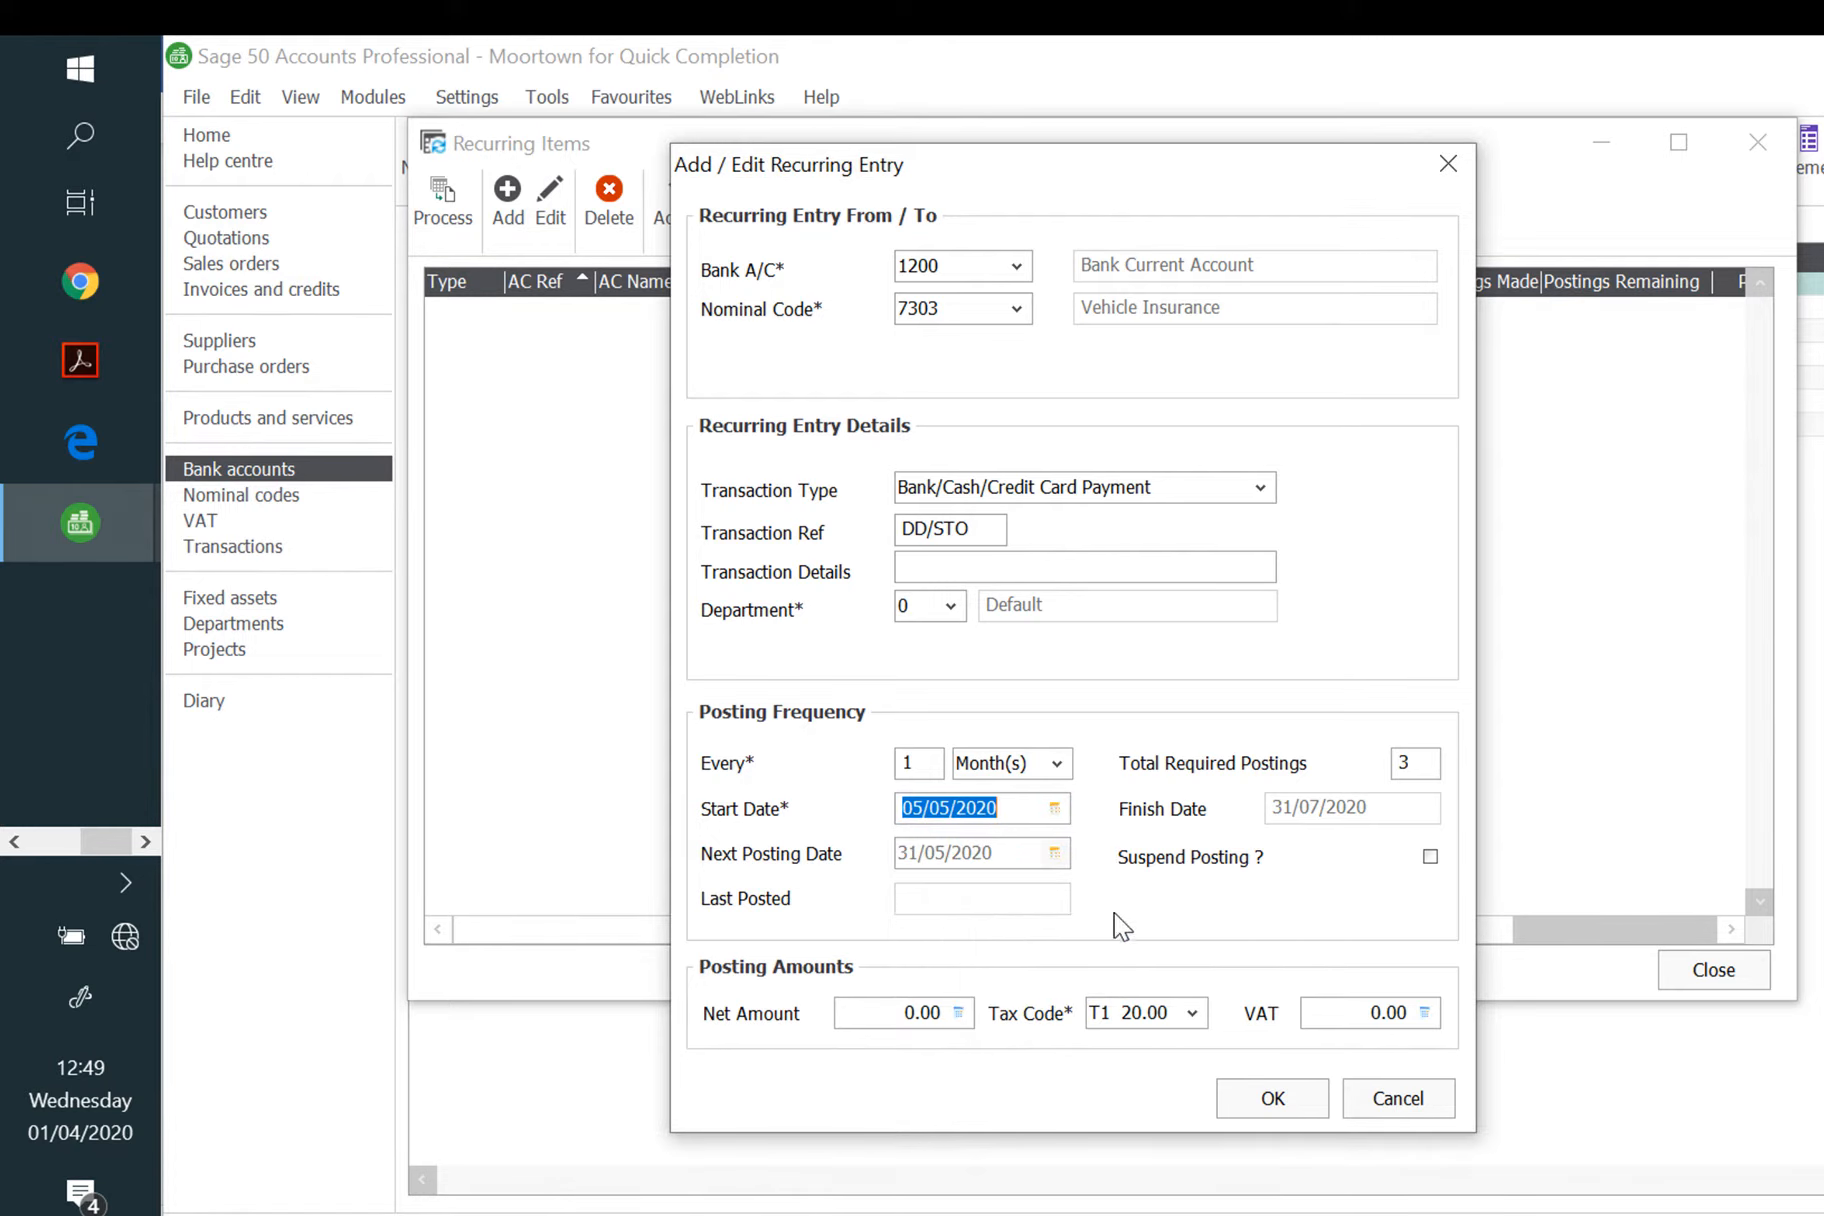
Step: Enter a 325.00 net amount with tax code T0
left_click(875, 1013)
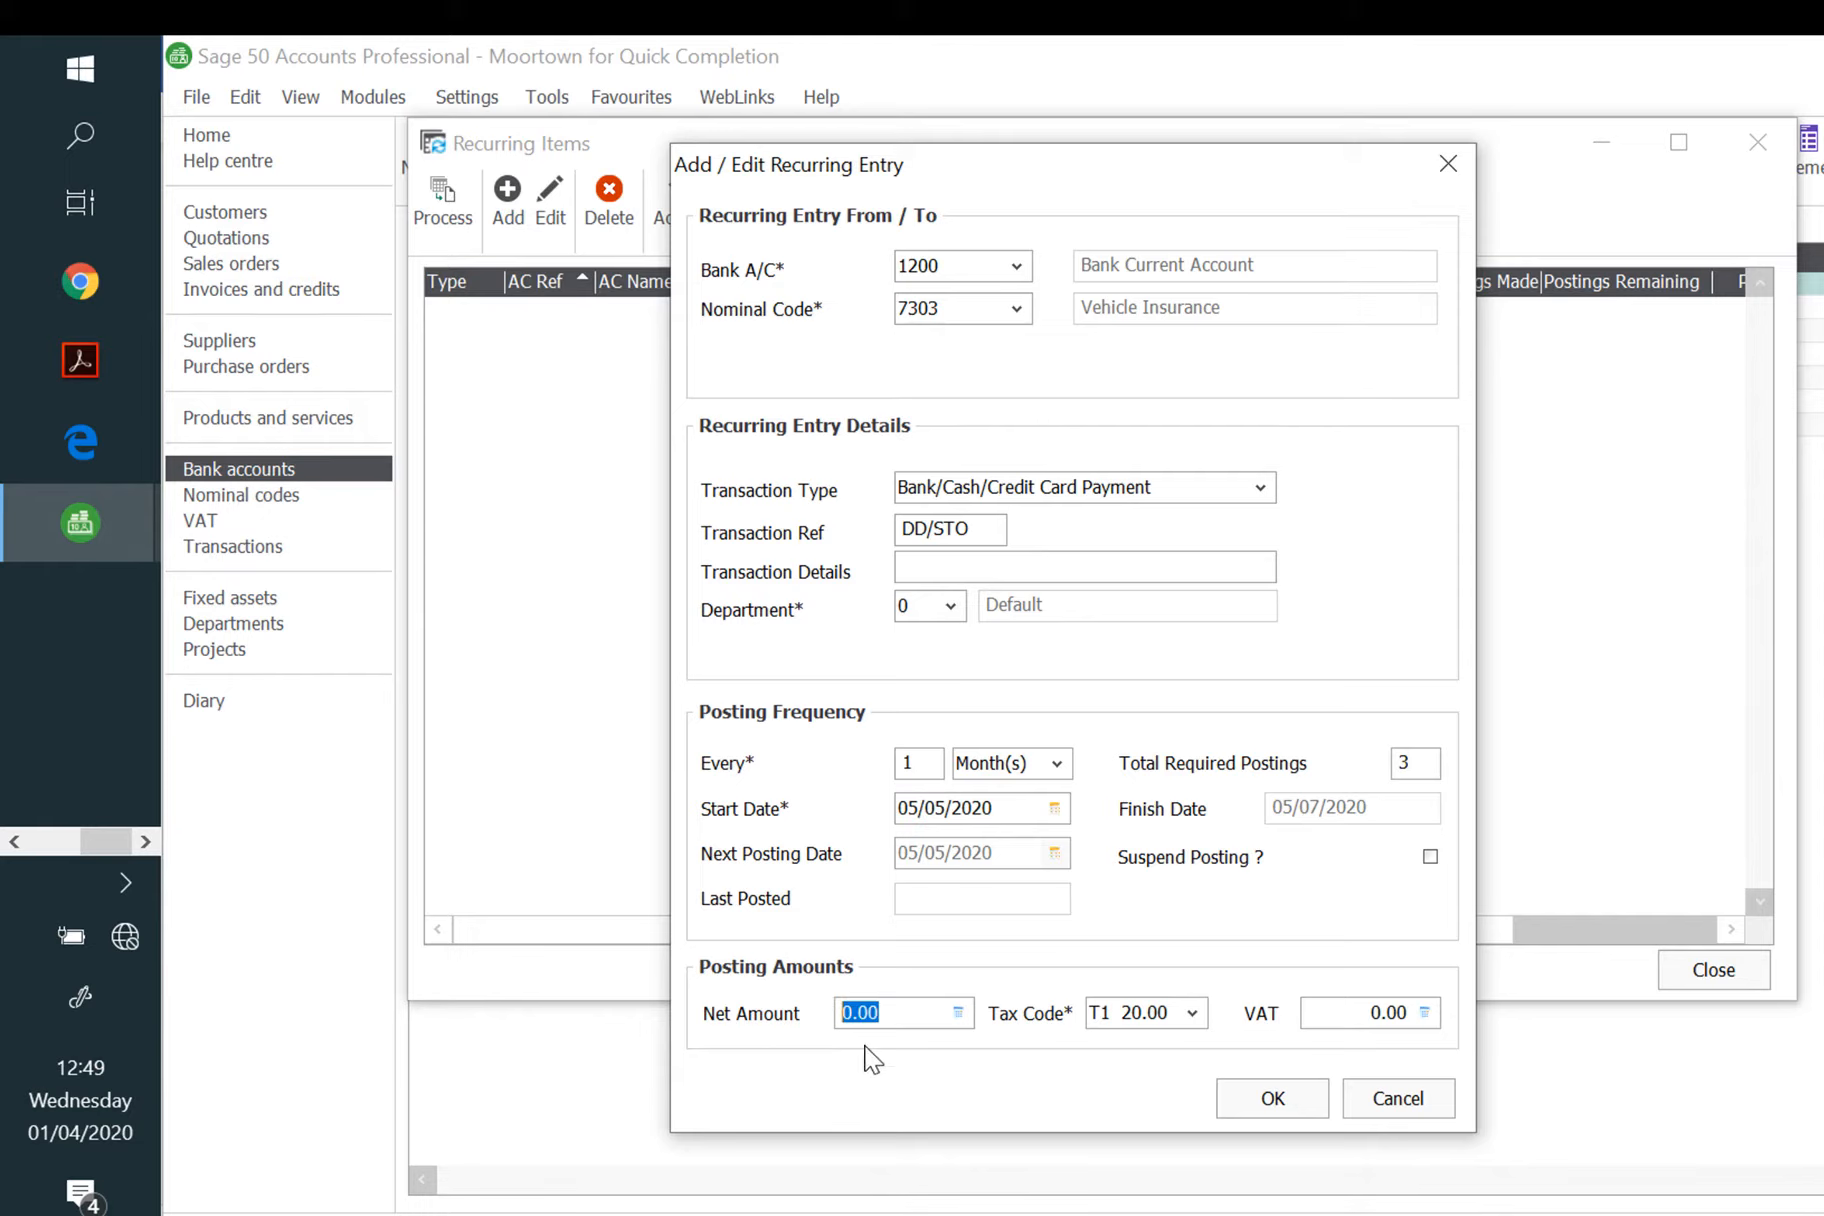
type("325")
key("Tab")
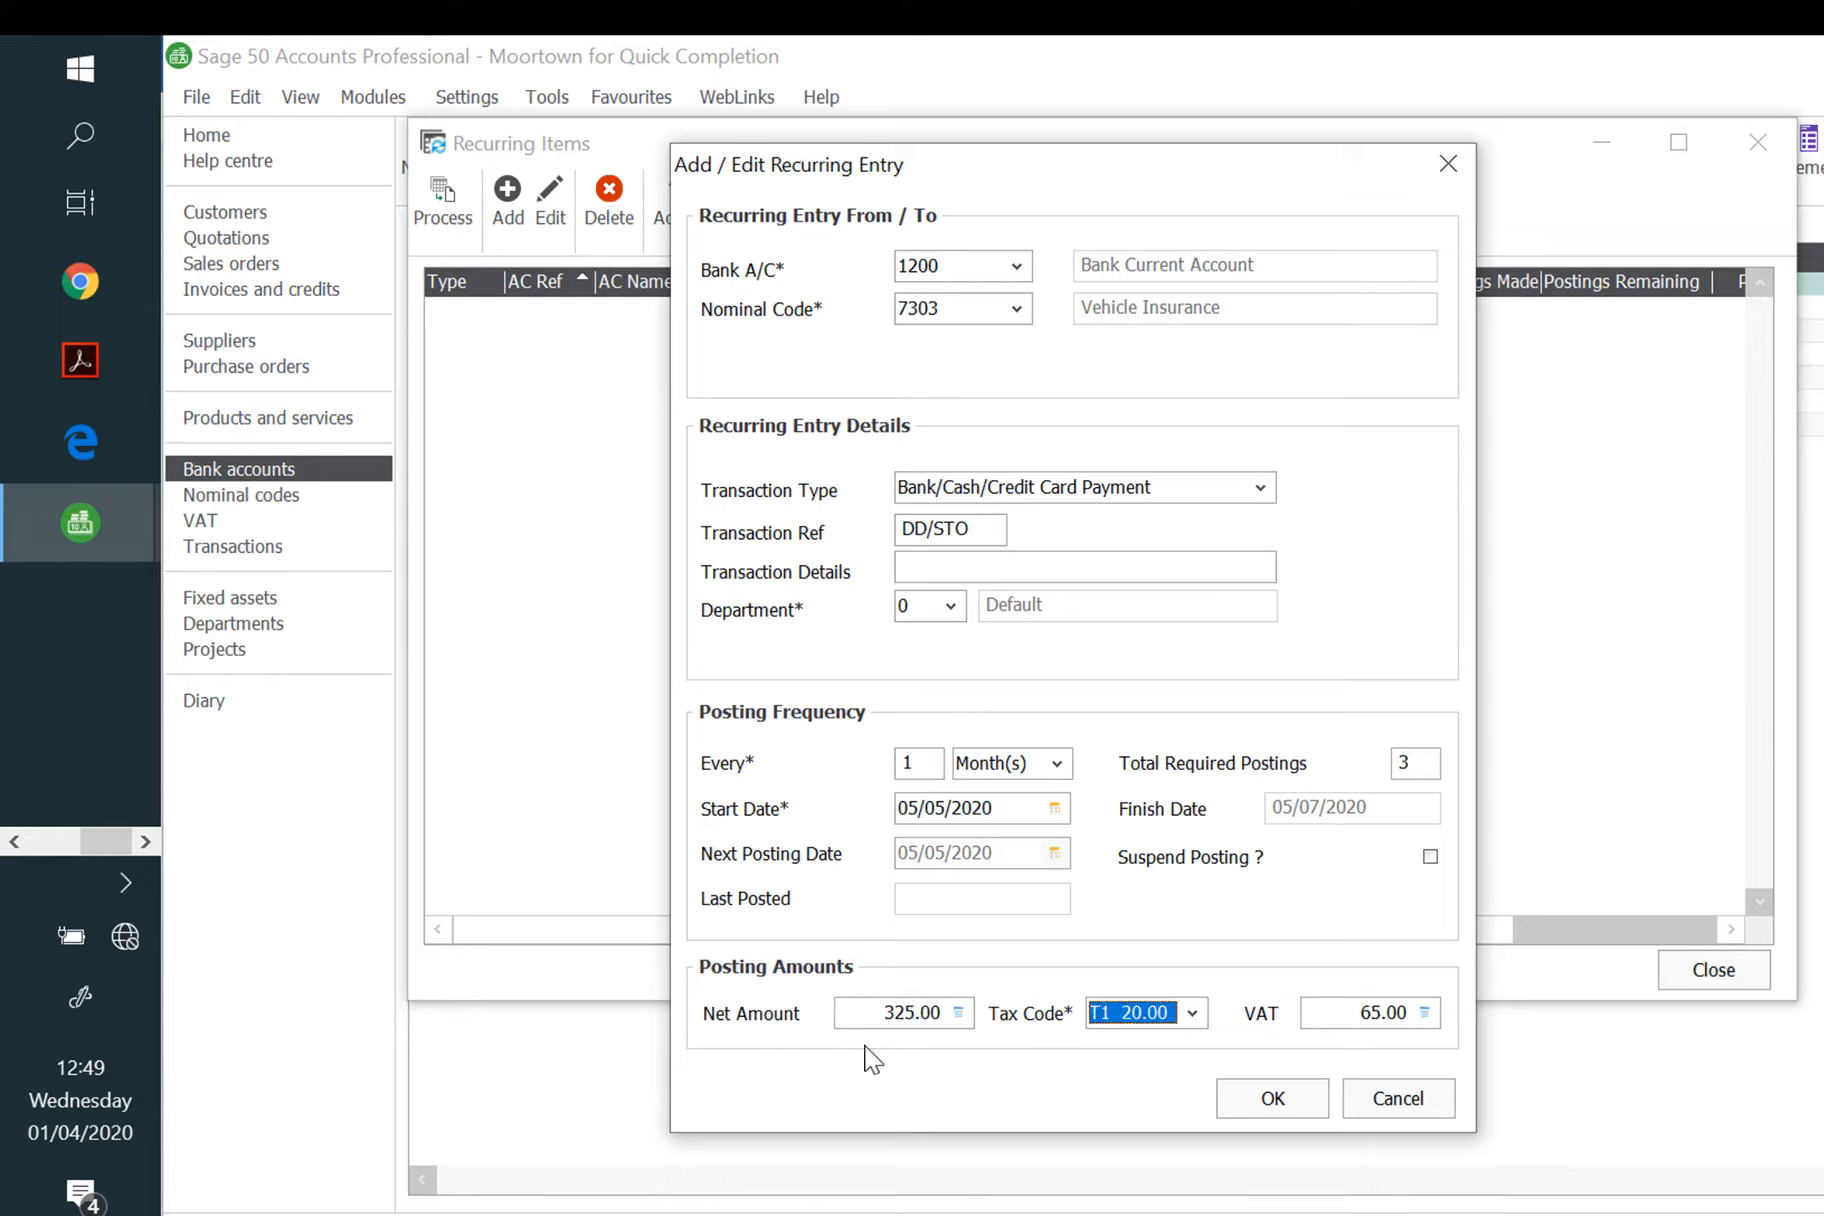
key("Down")
key("Tab")
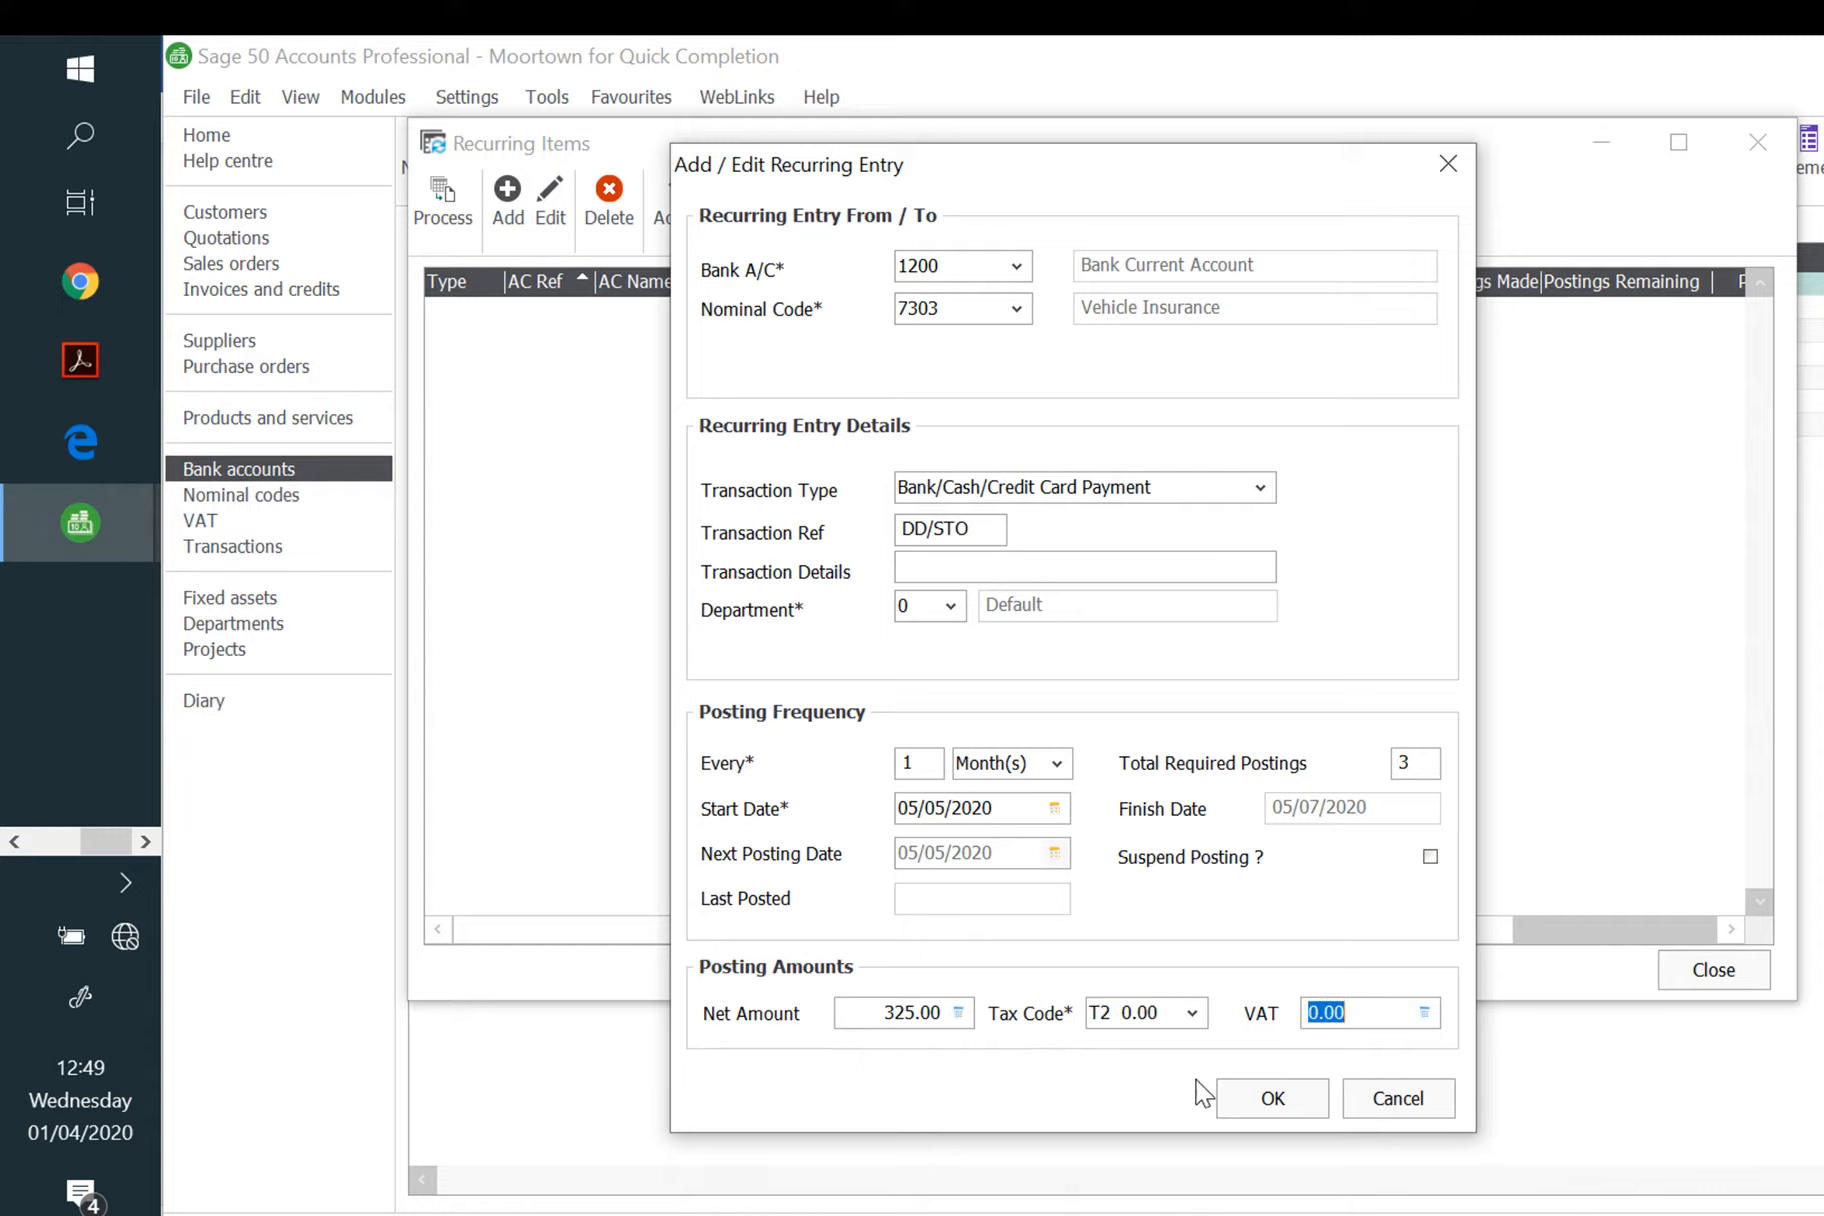
left_click(1193, 1013)
left_click(1170, 1047)
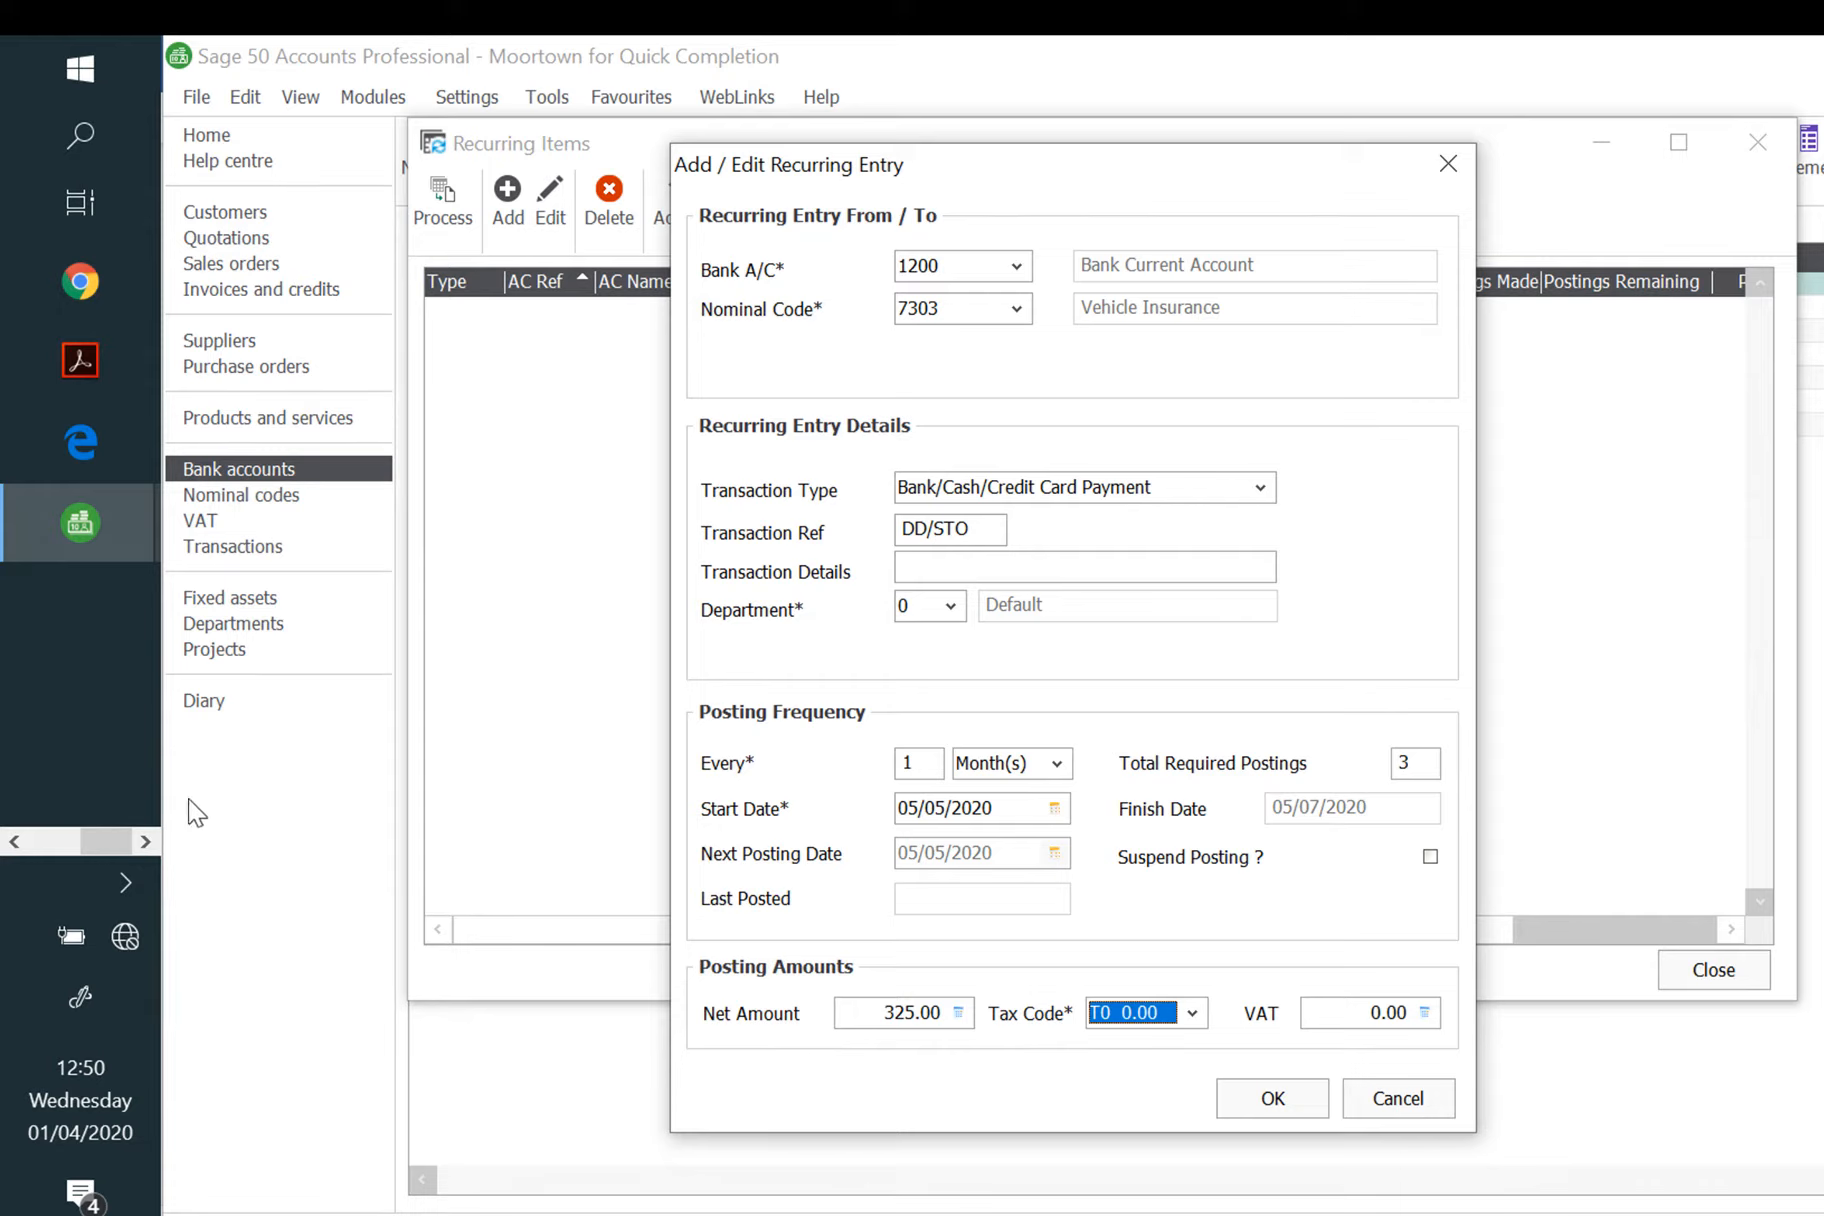
left_click(152, 836)
Step: Paste the recurring entry screenshot into a new Word document, then return to the task-list notes
left_click(34, 841)
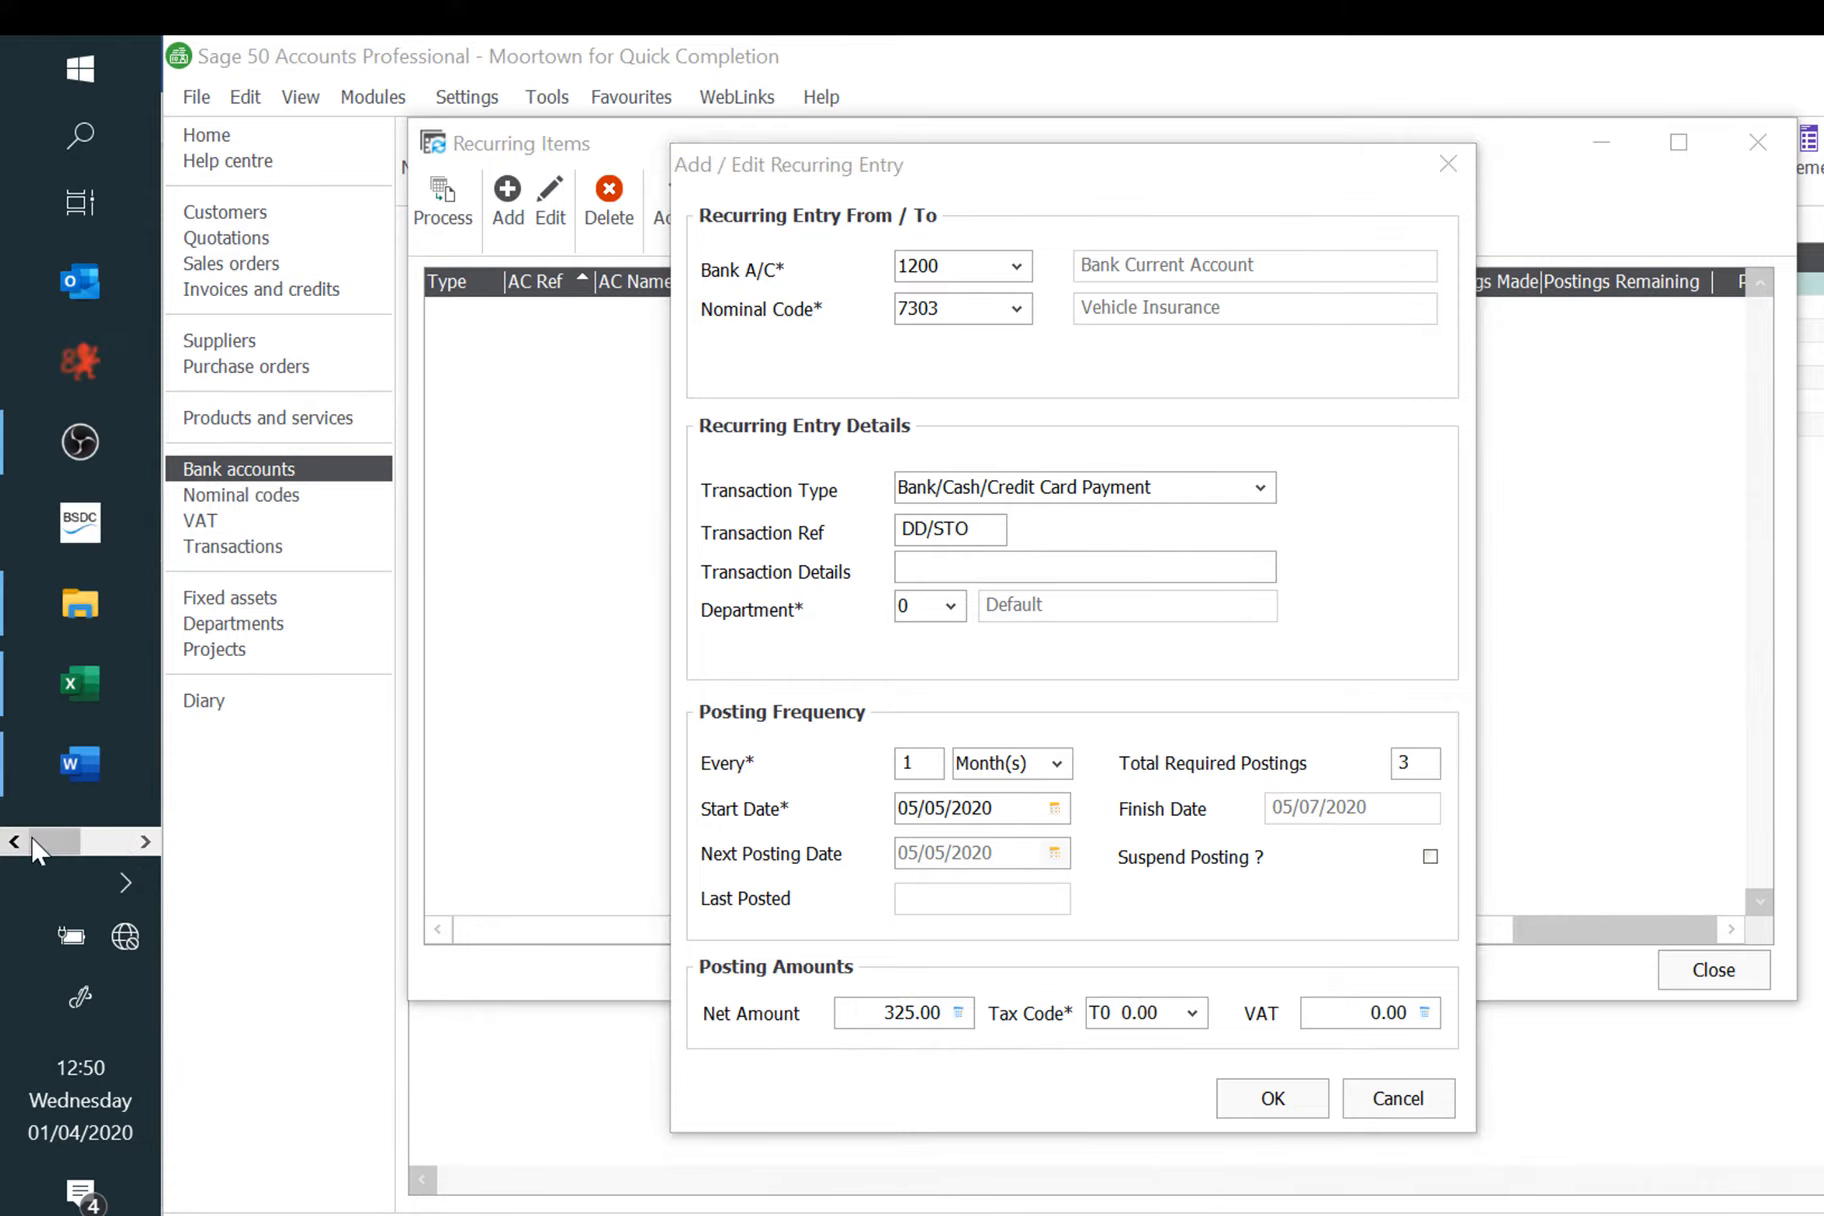
left_click(115, 768)
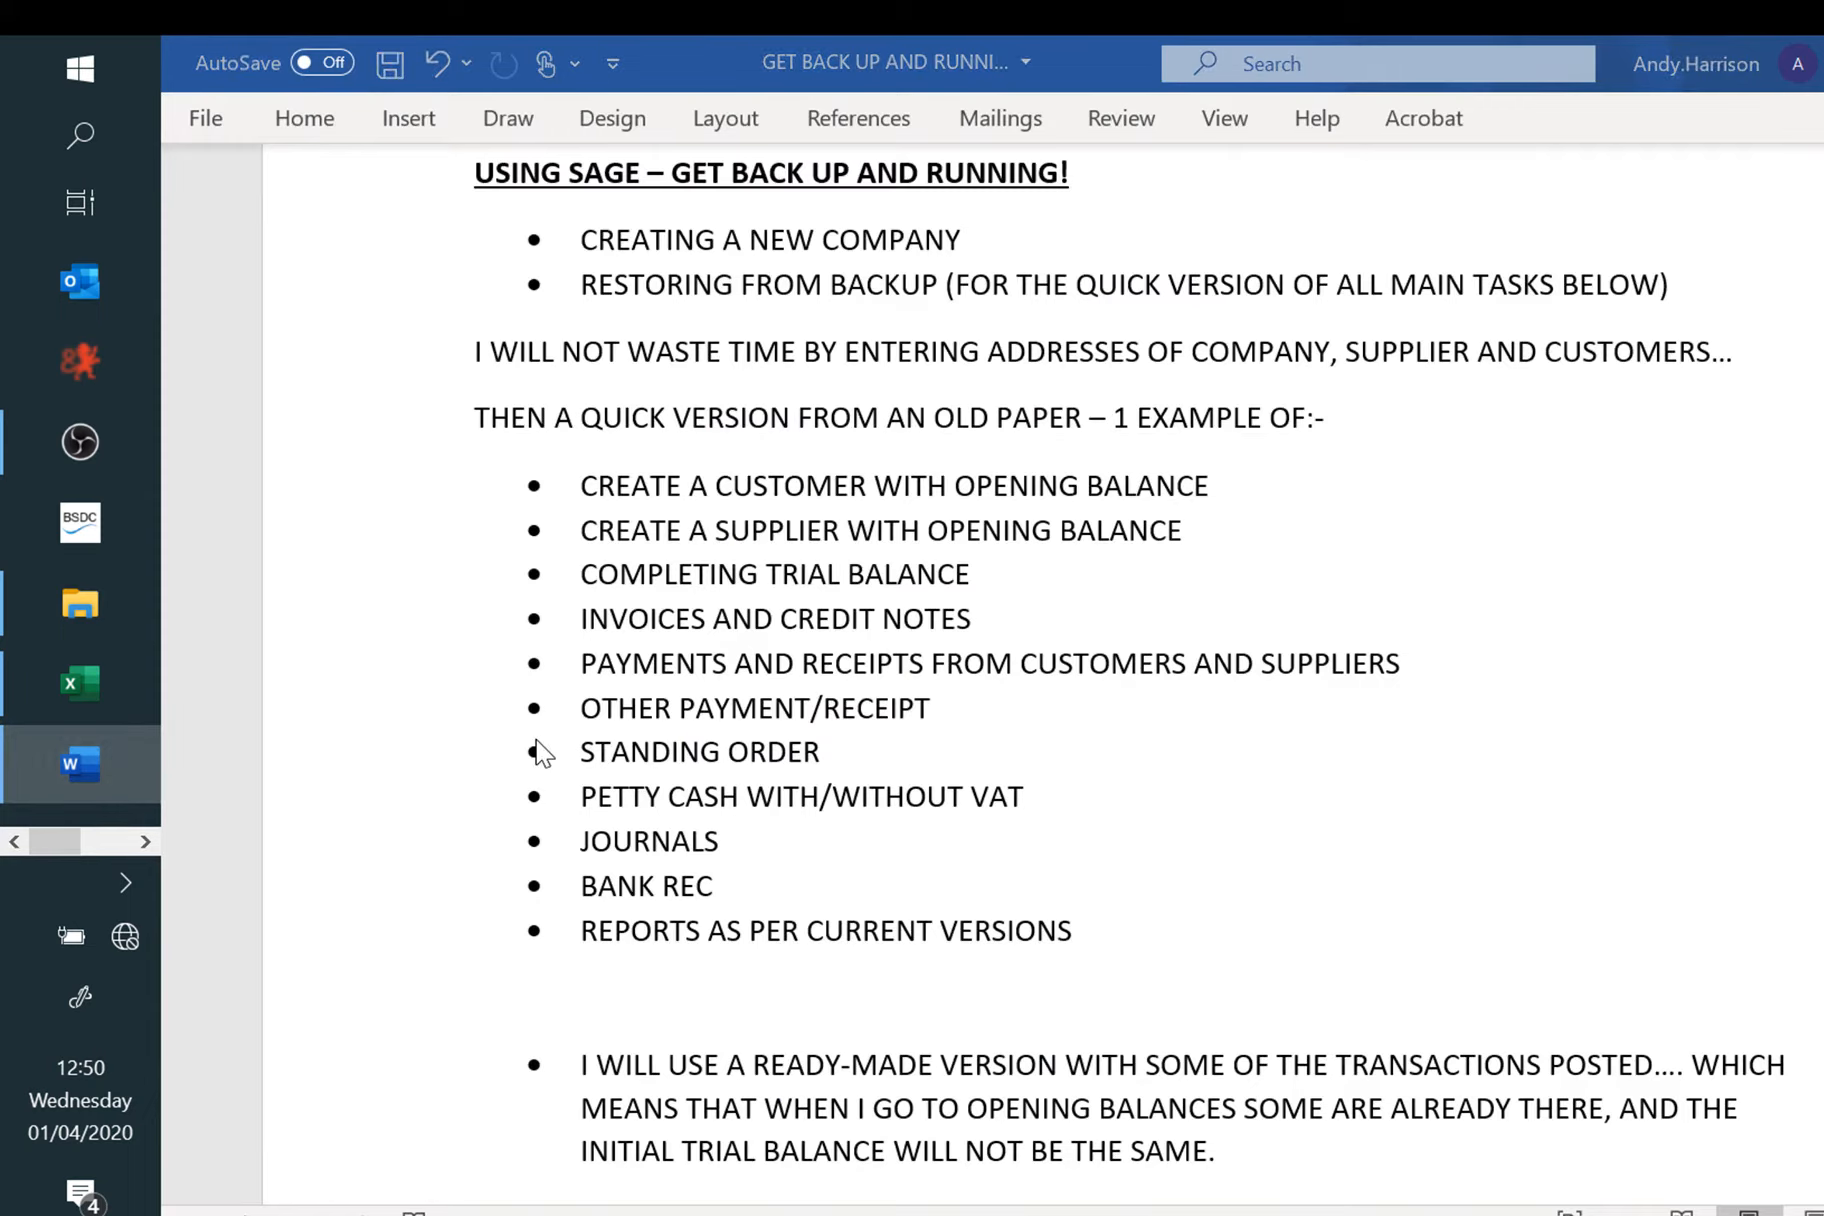
key("ctrl+n")
key("ctrl+v")
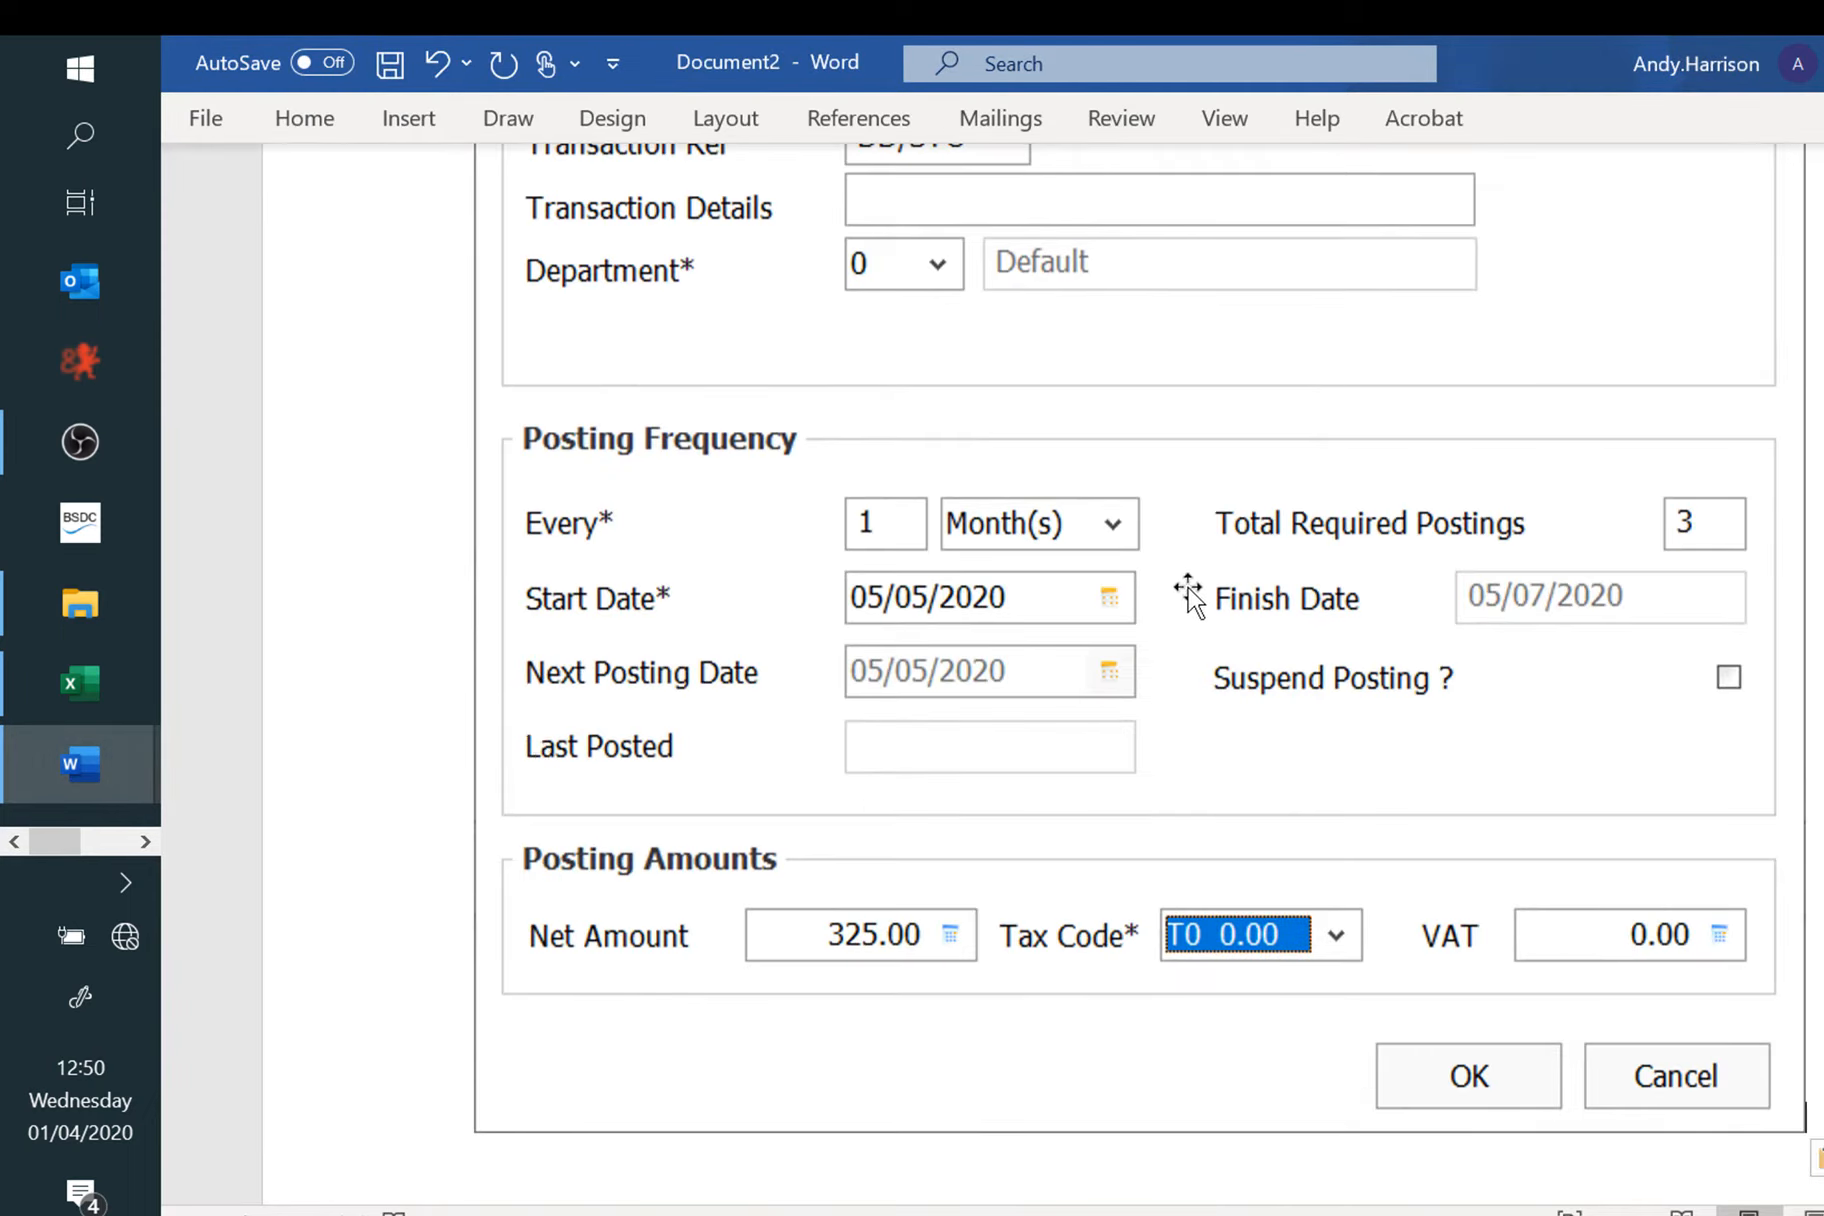
key("alt+Tab")
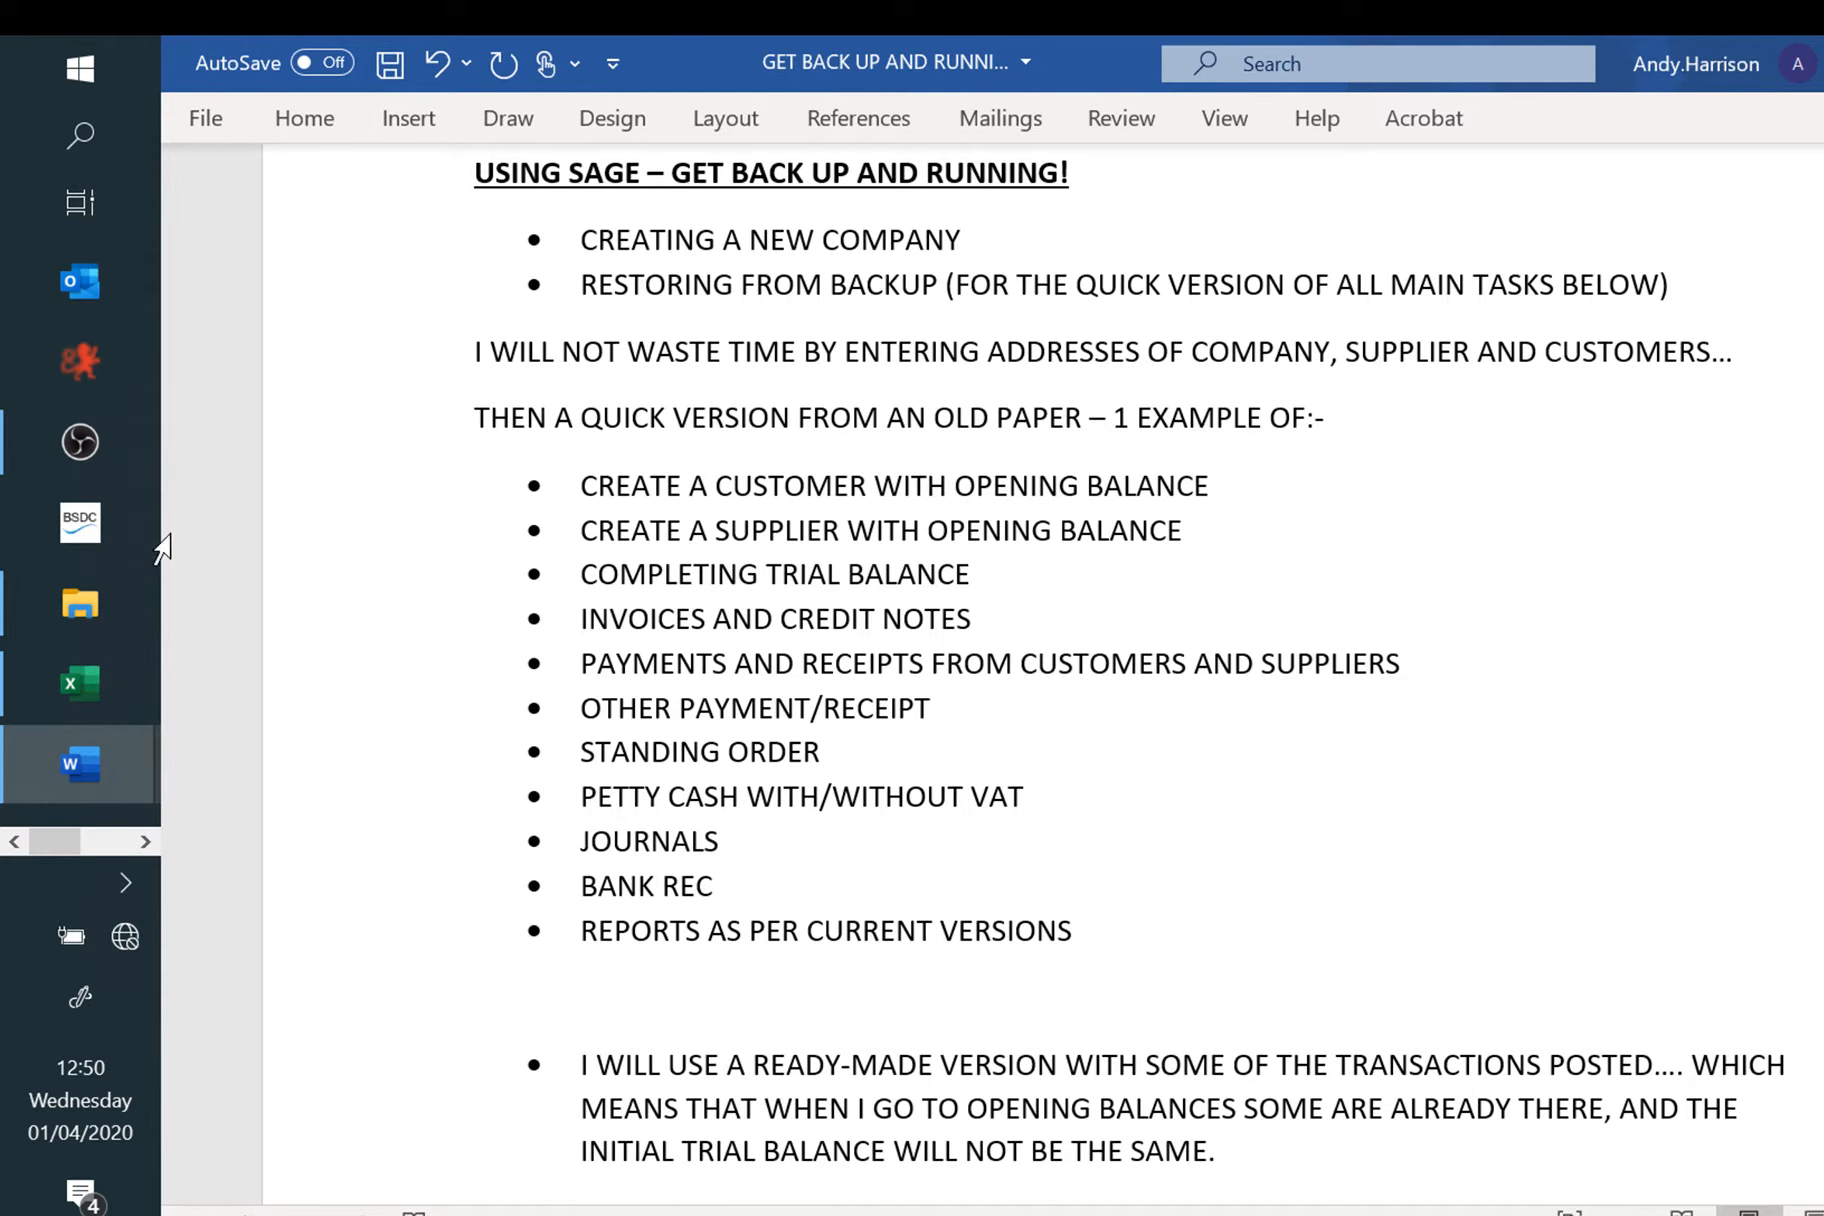
left_click(145, 841)
Step: Save the vehicle insurance recurring entry and reopen it to check the details without changes
mouse_move(80, 522)
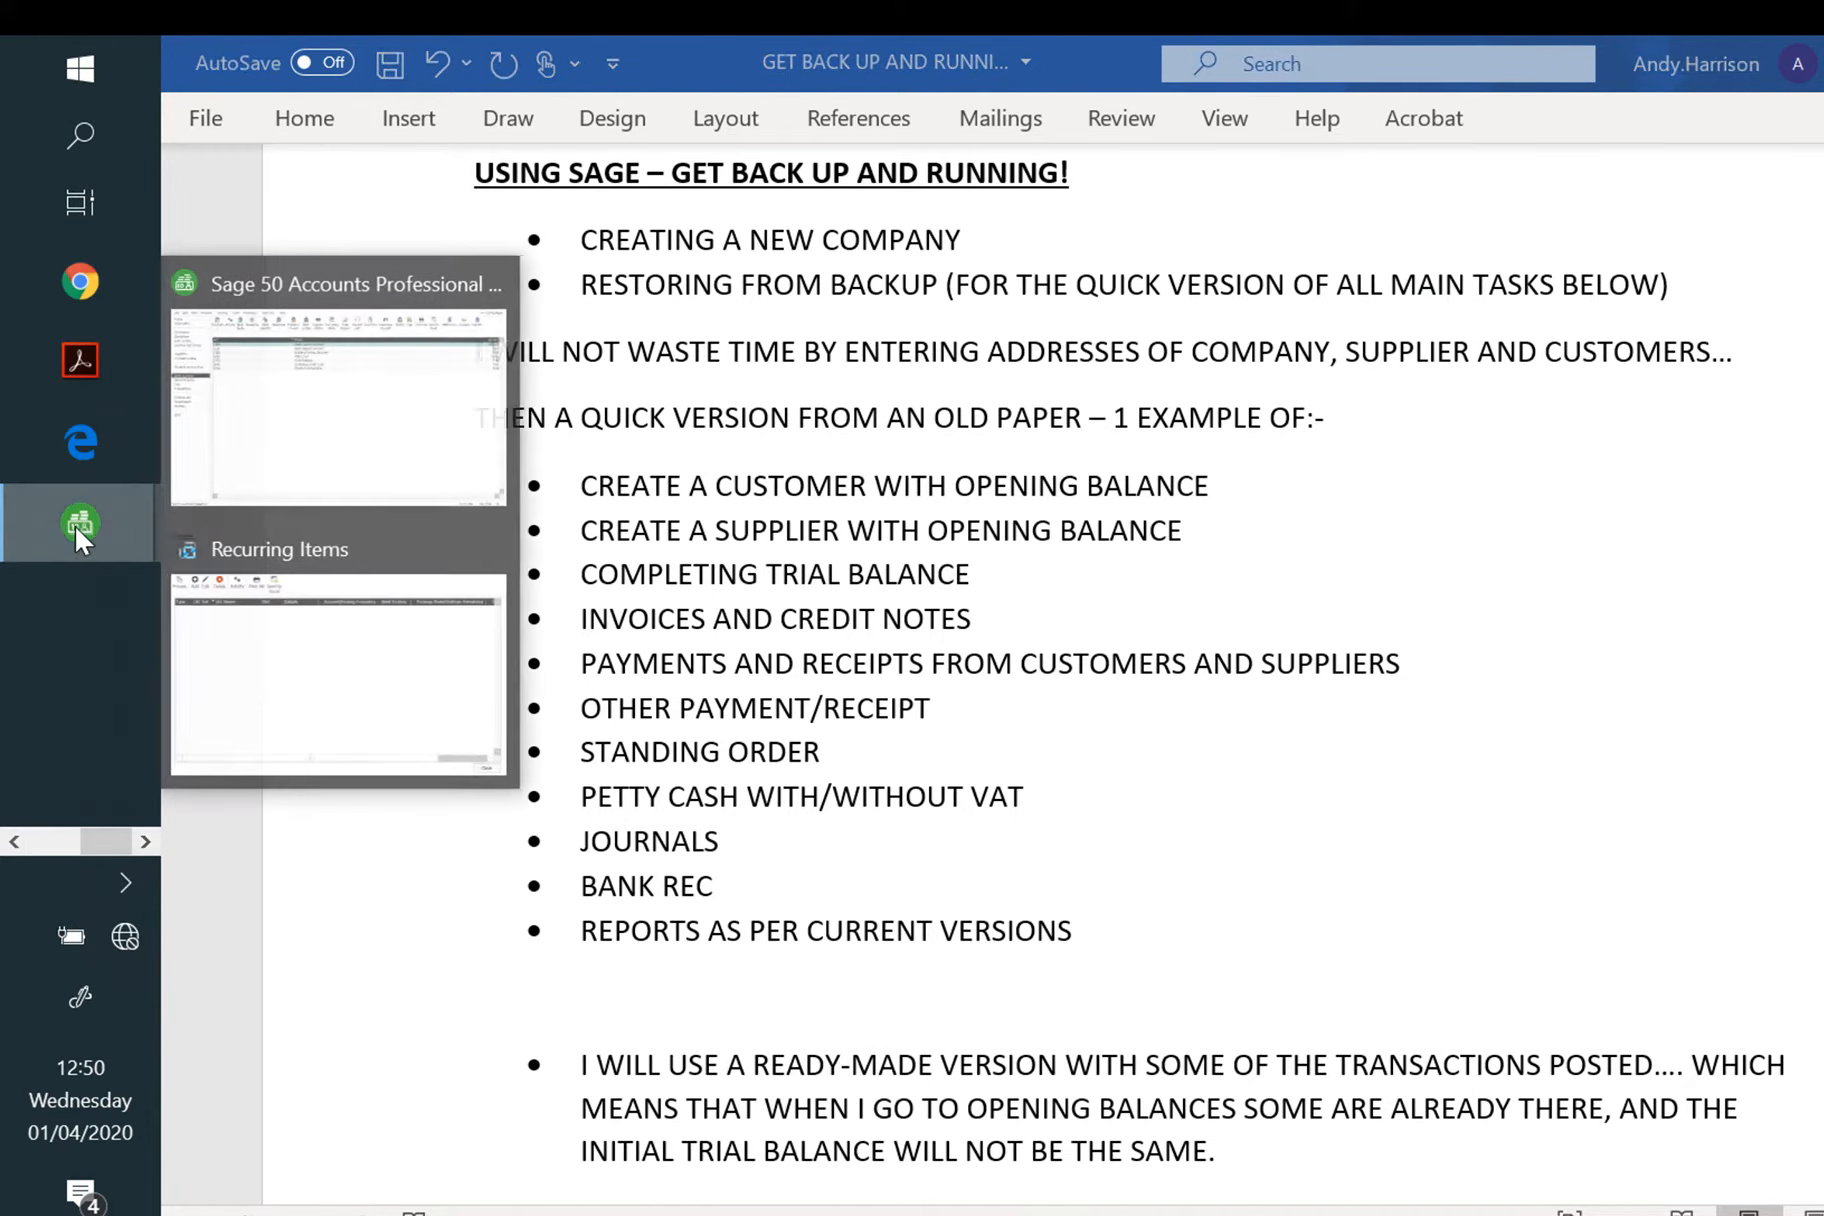
left_click(370, 575)
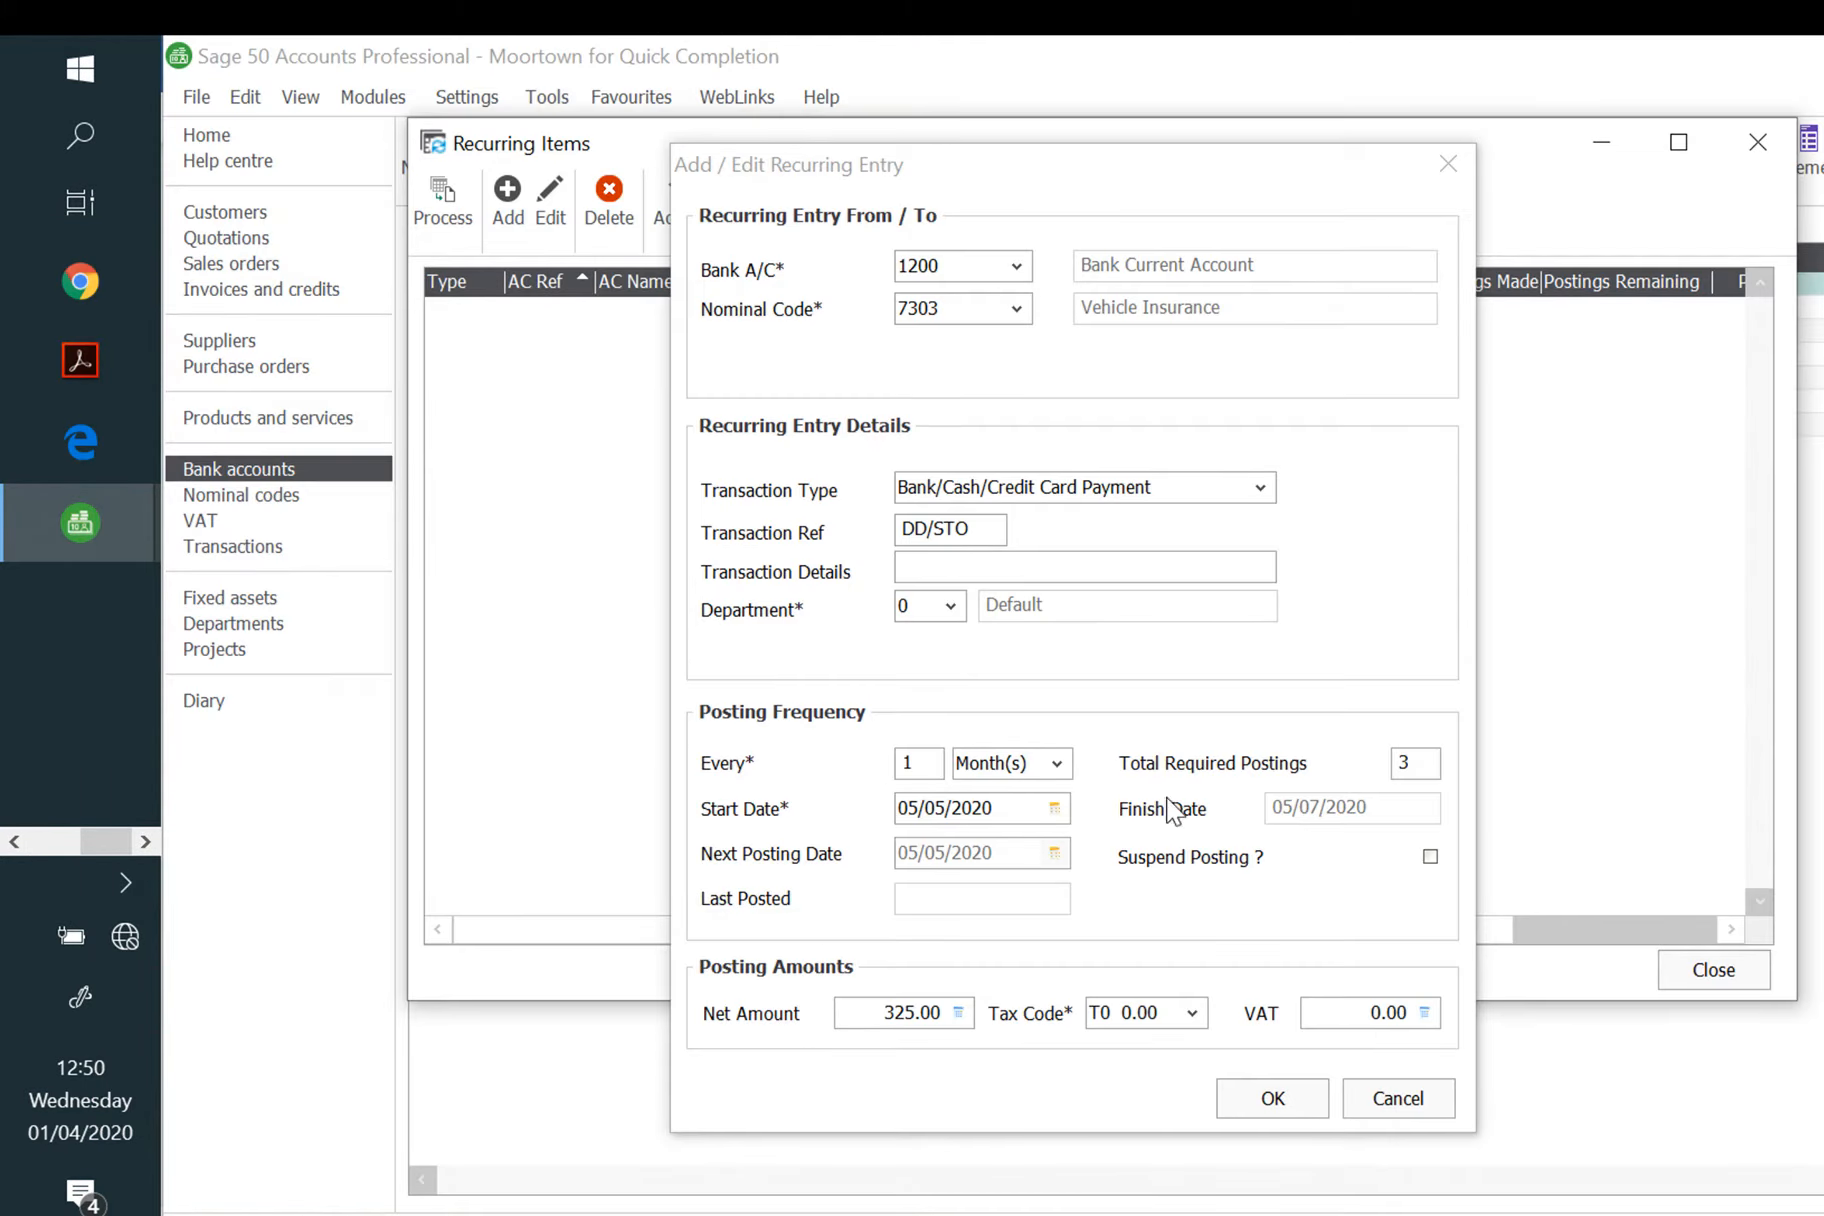
left_click(1276, 1100)
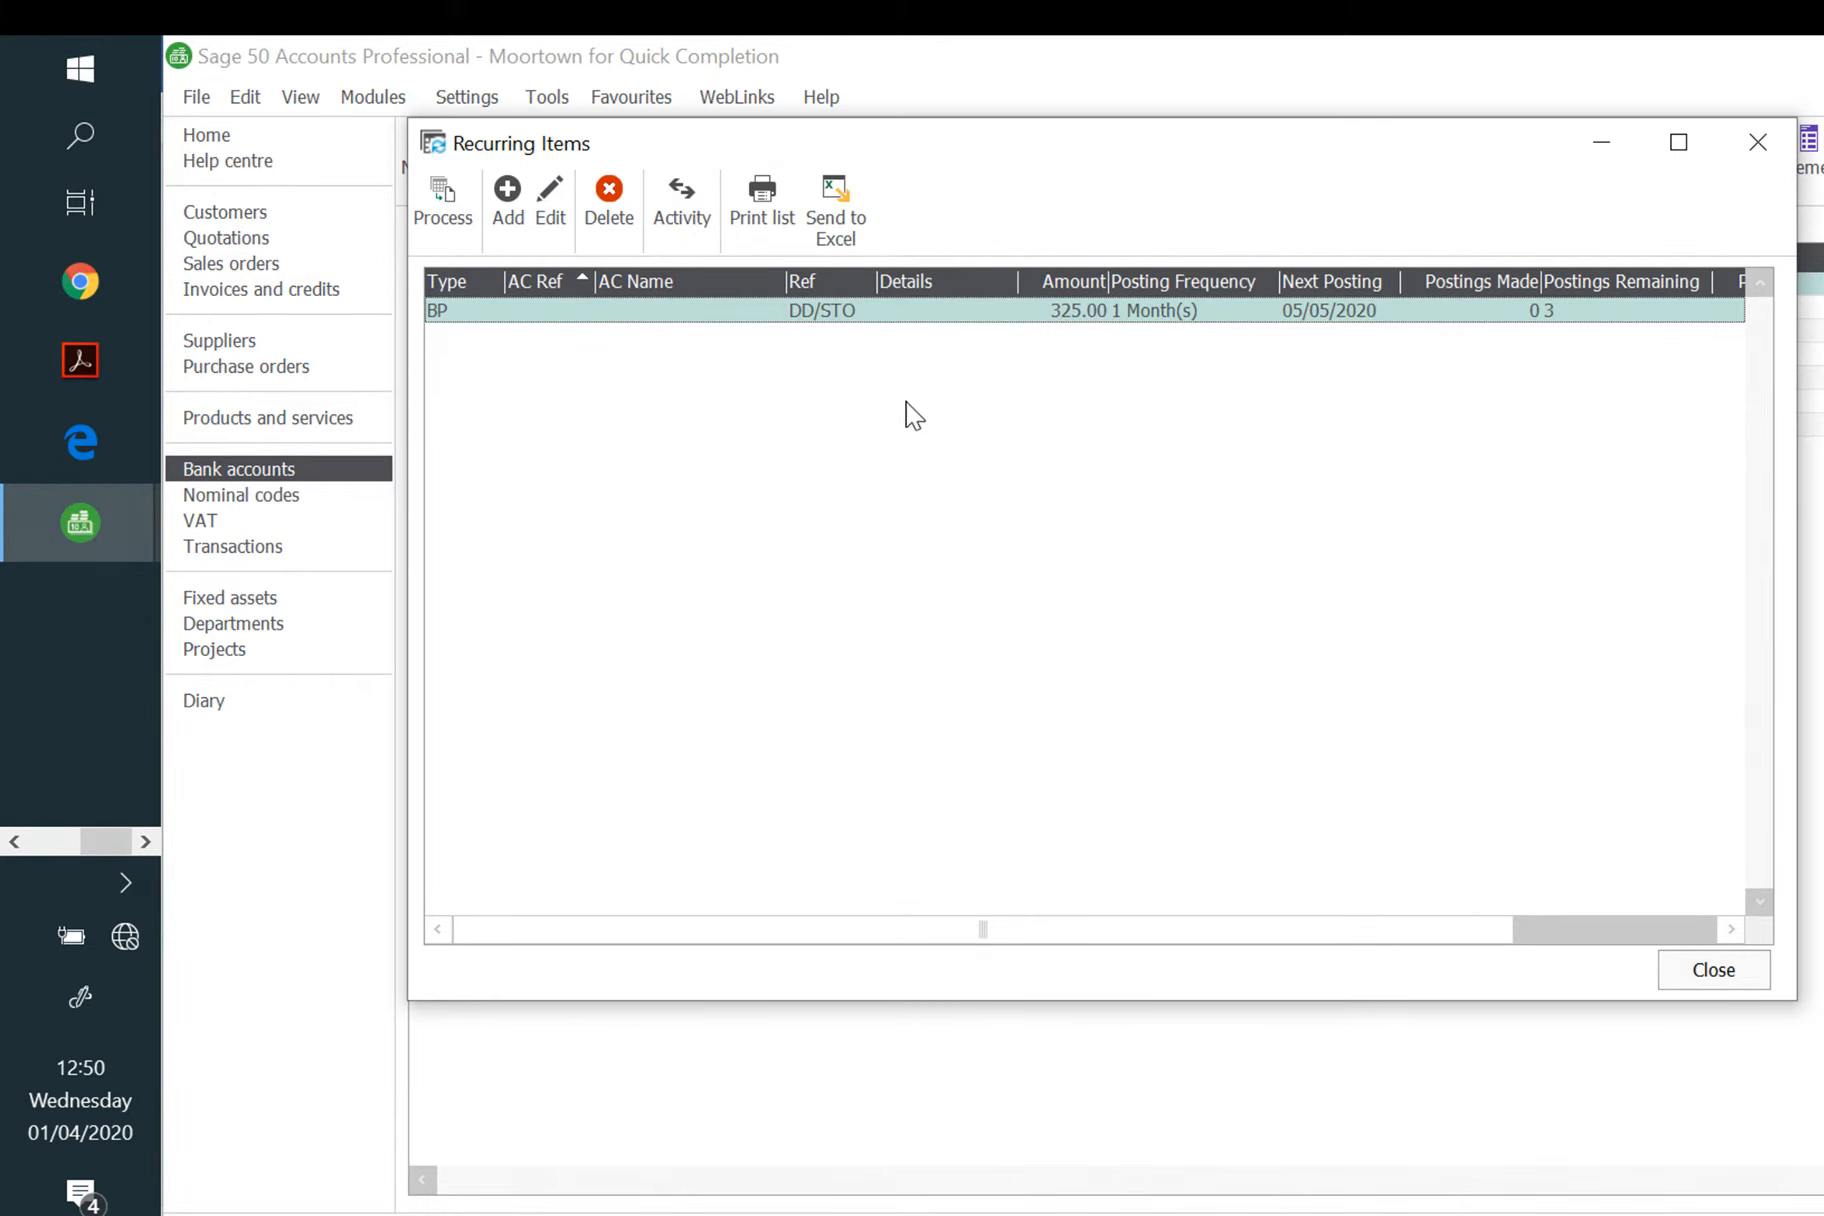
left_click(548, 212)
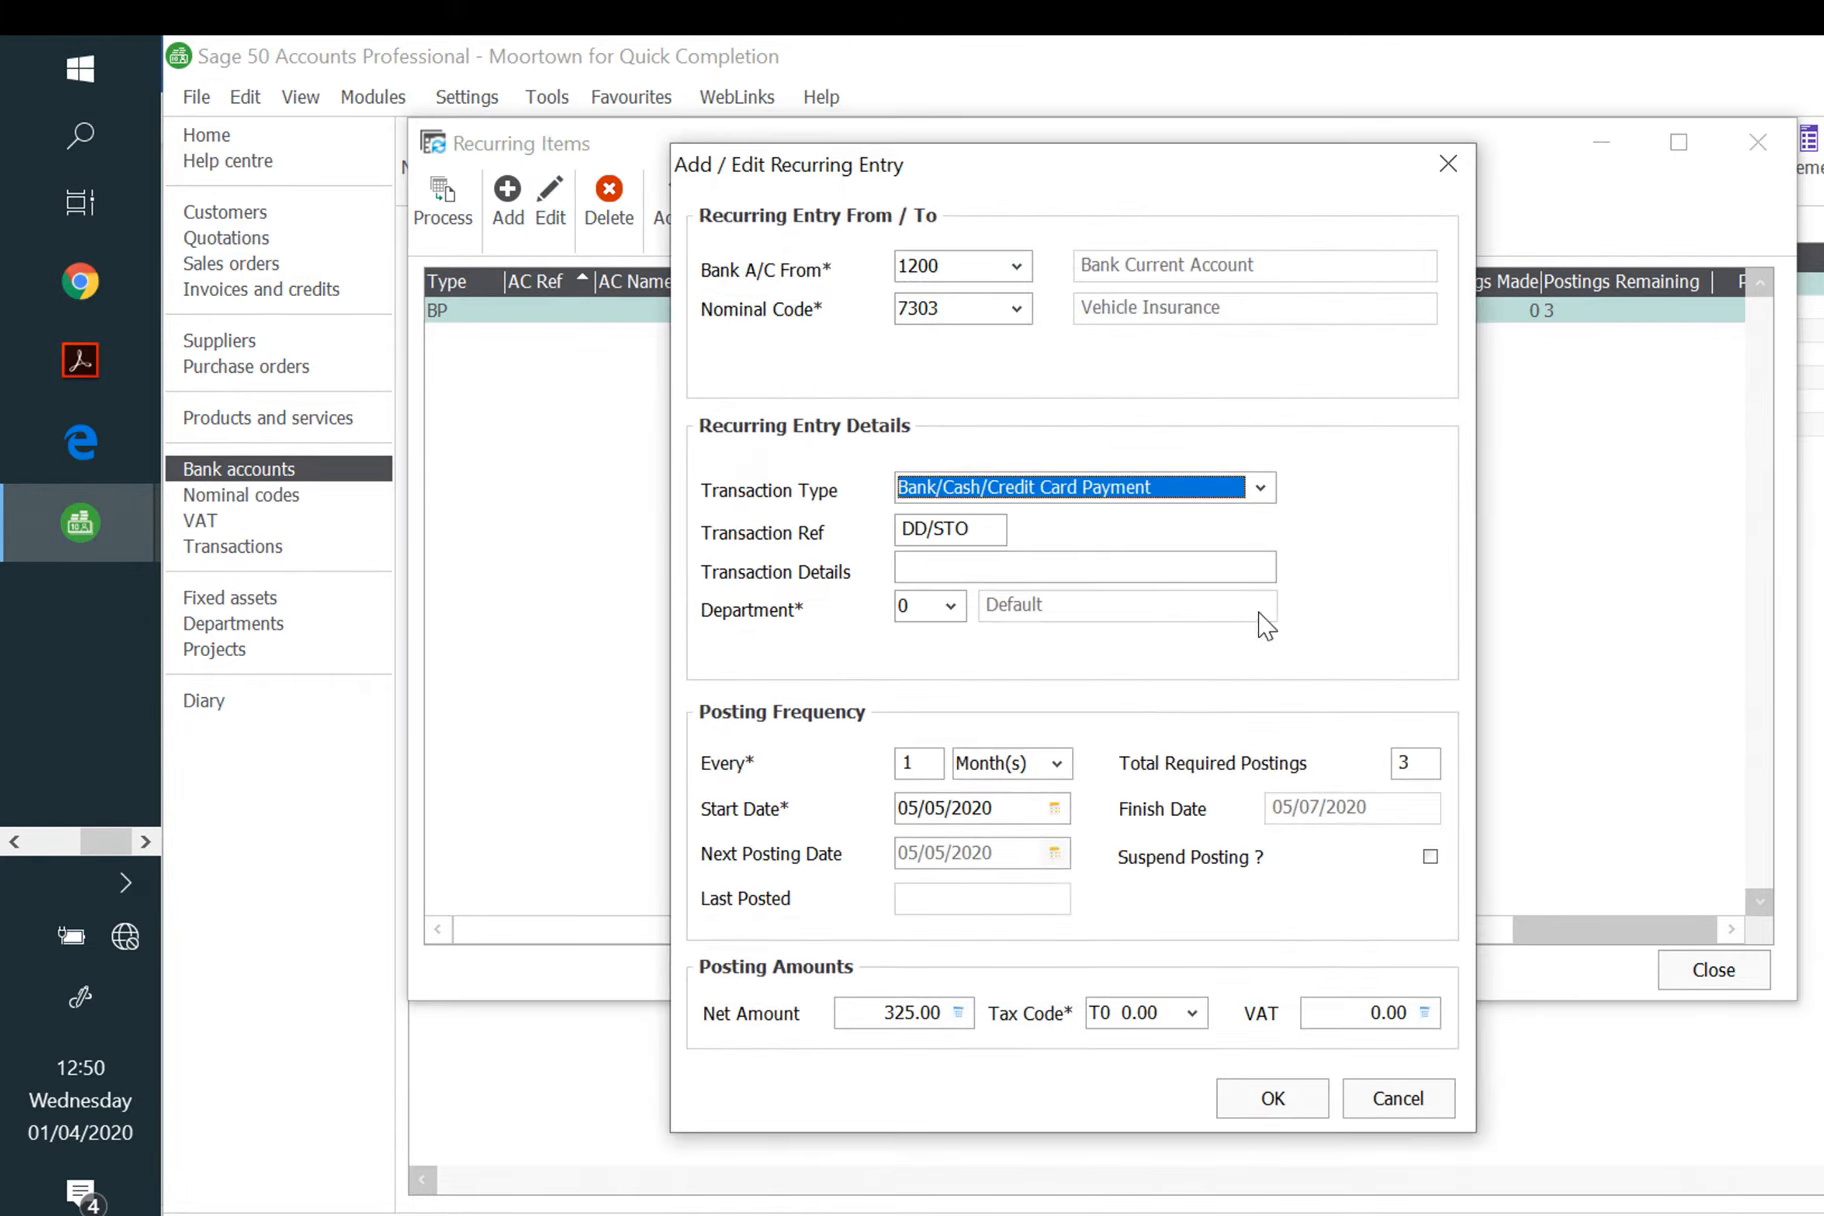
left_click(1391, 1108)
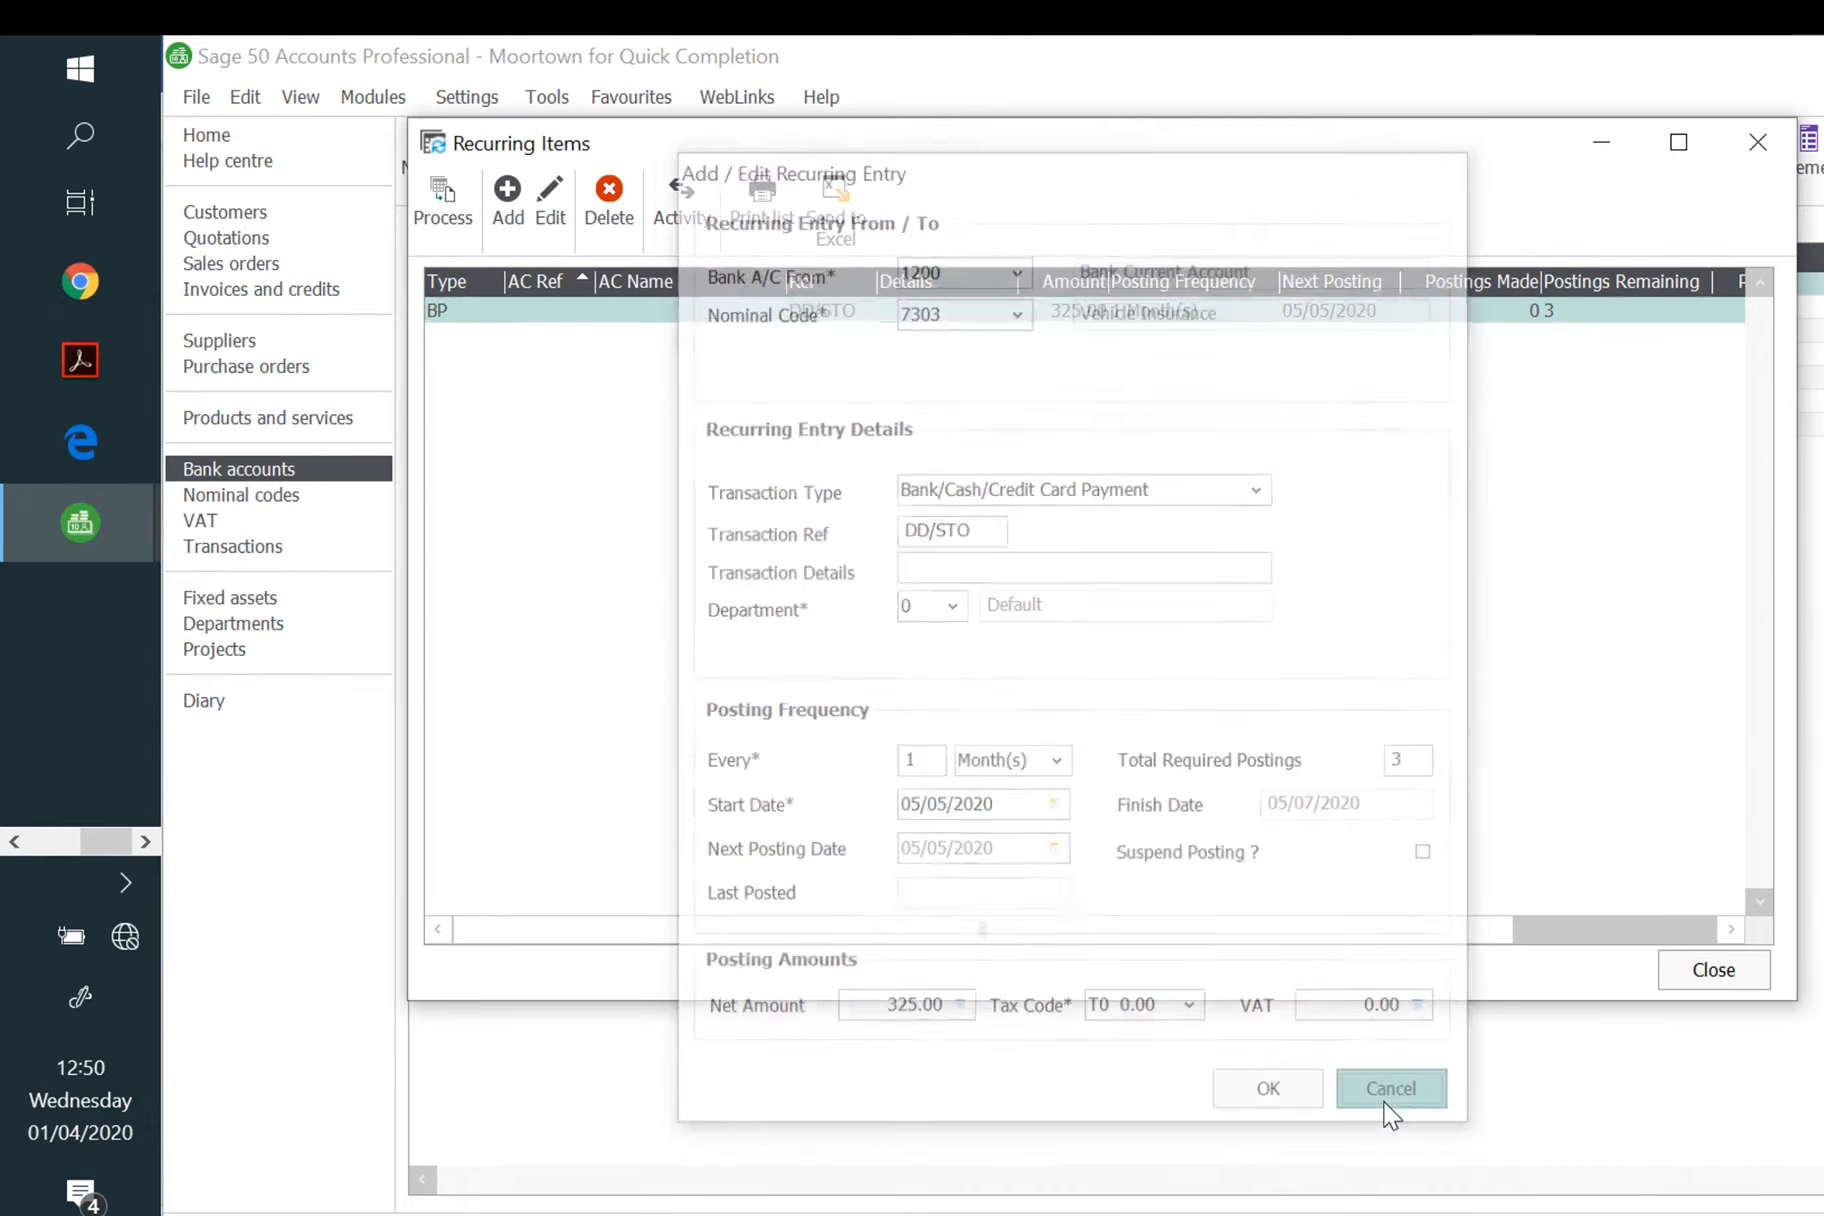
Step: Process and post the due 325.00 insurance payment, then close Recurring Items
left_click(442, 205)
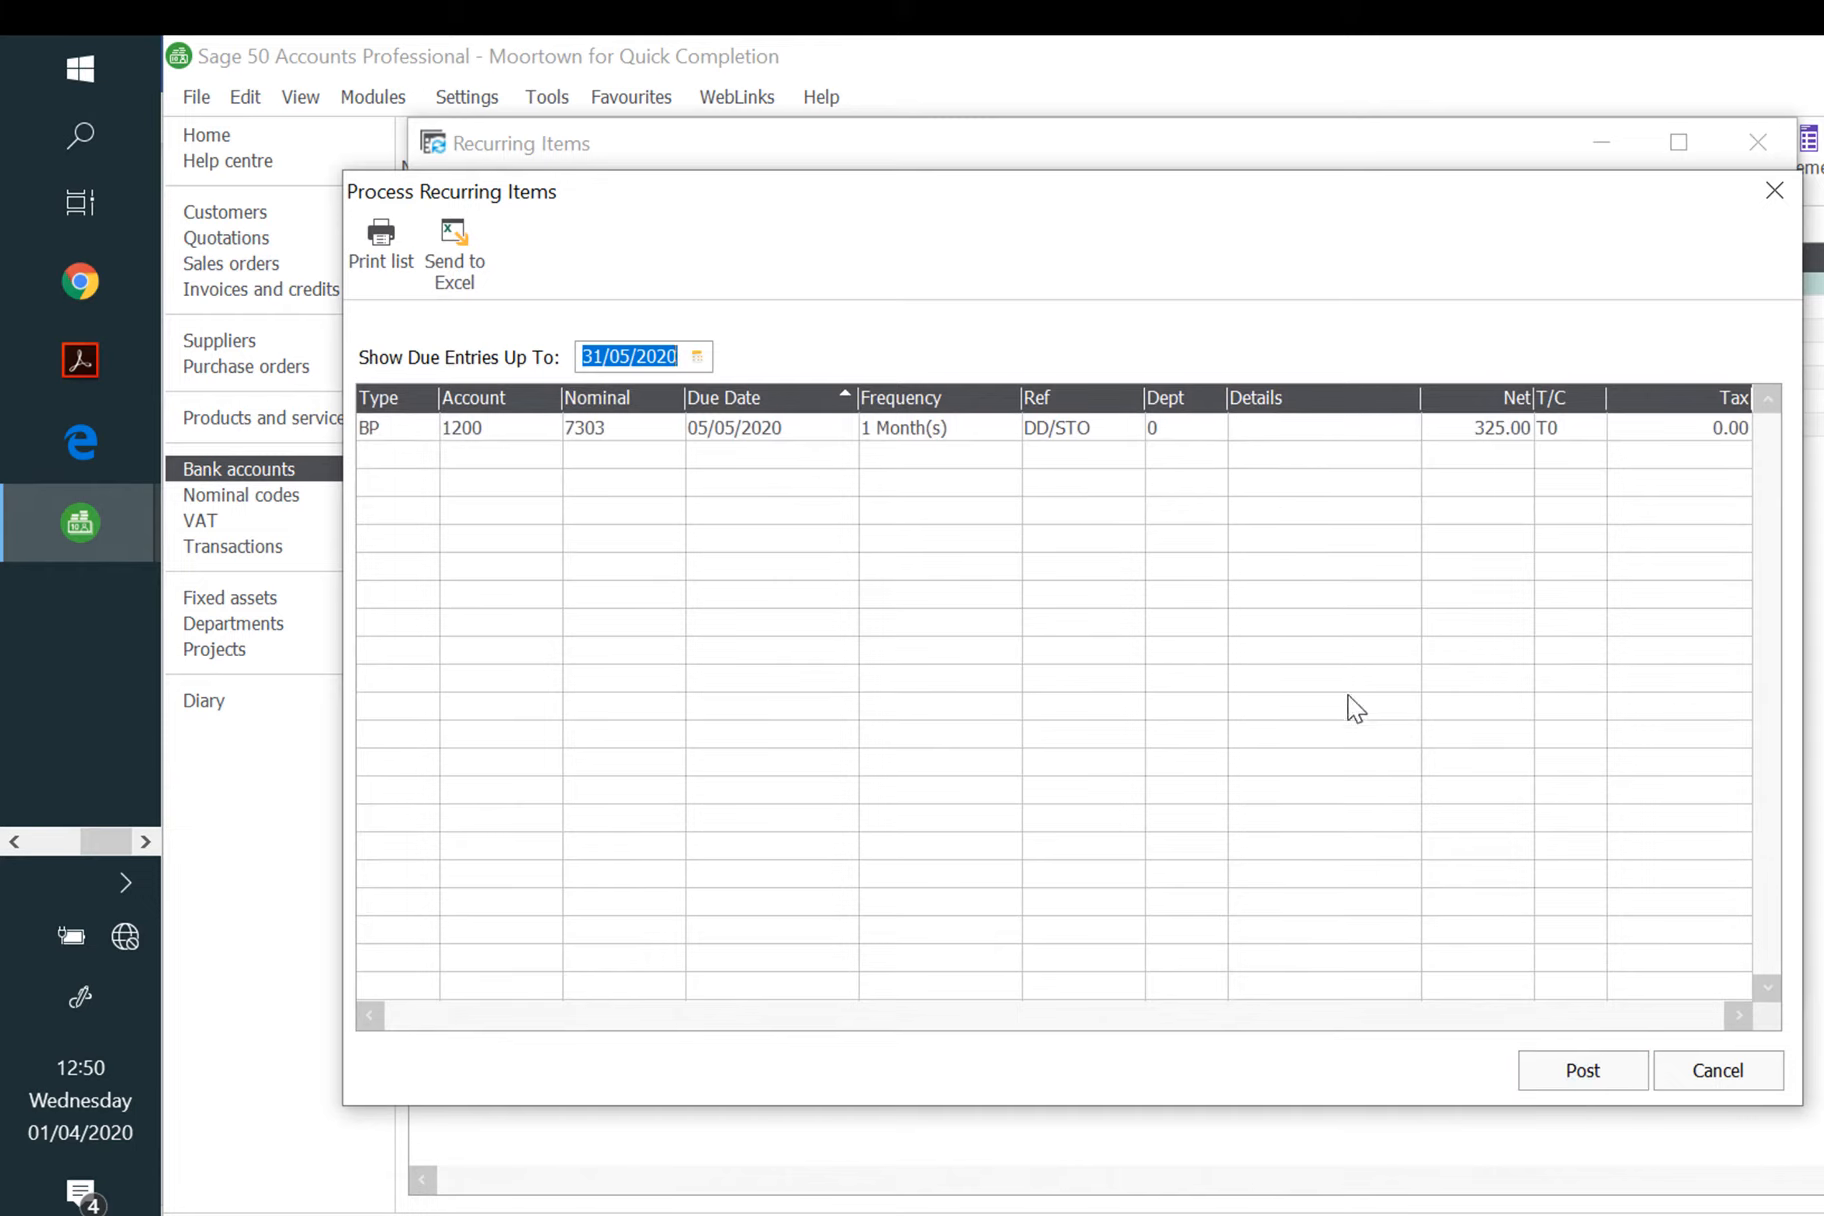
left_click(1567, 1070)
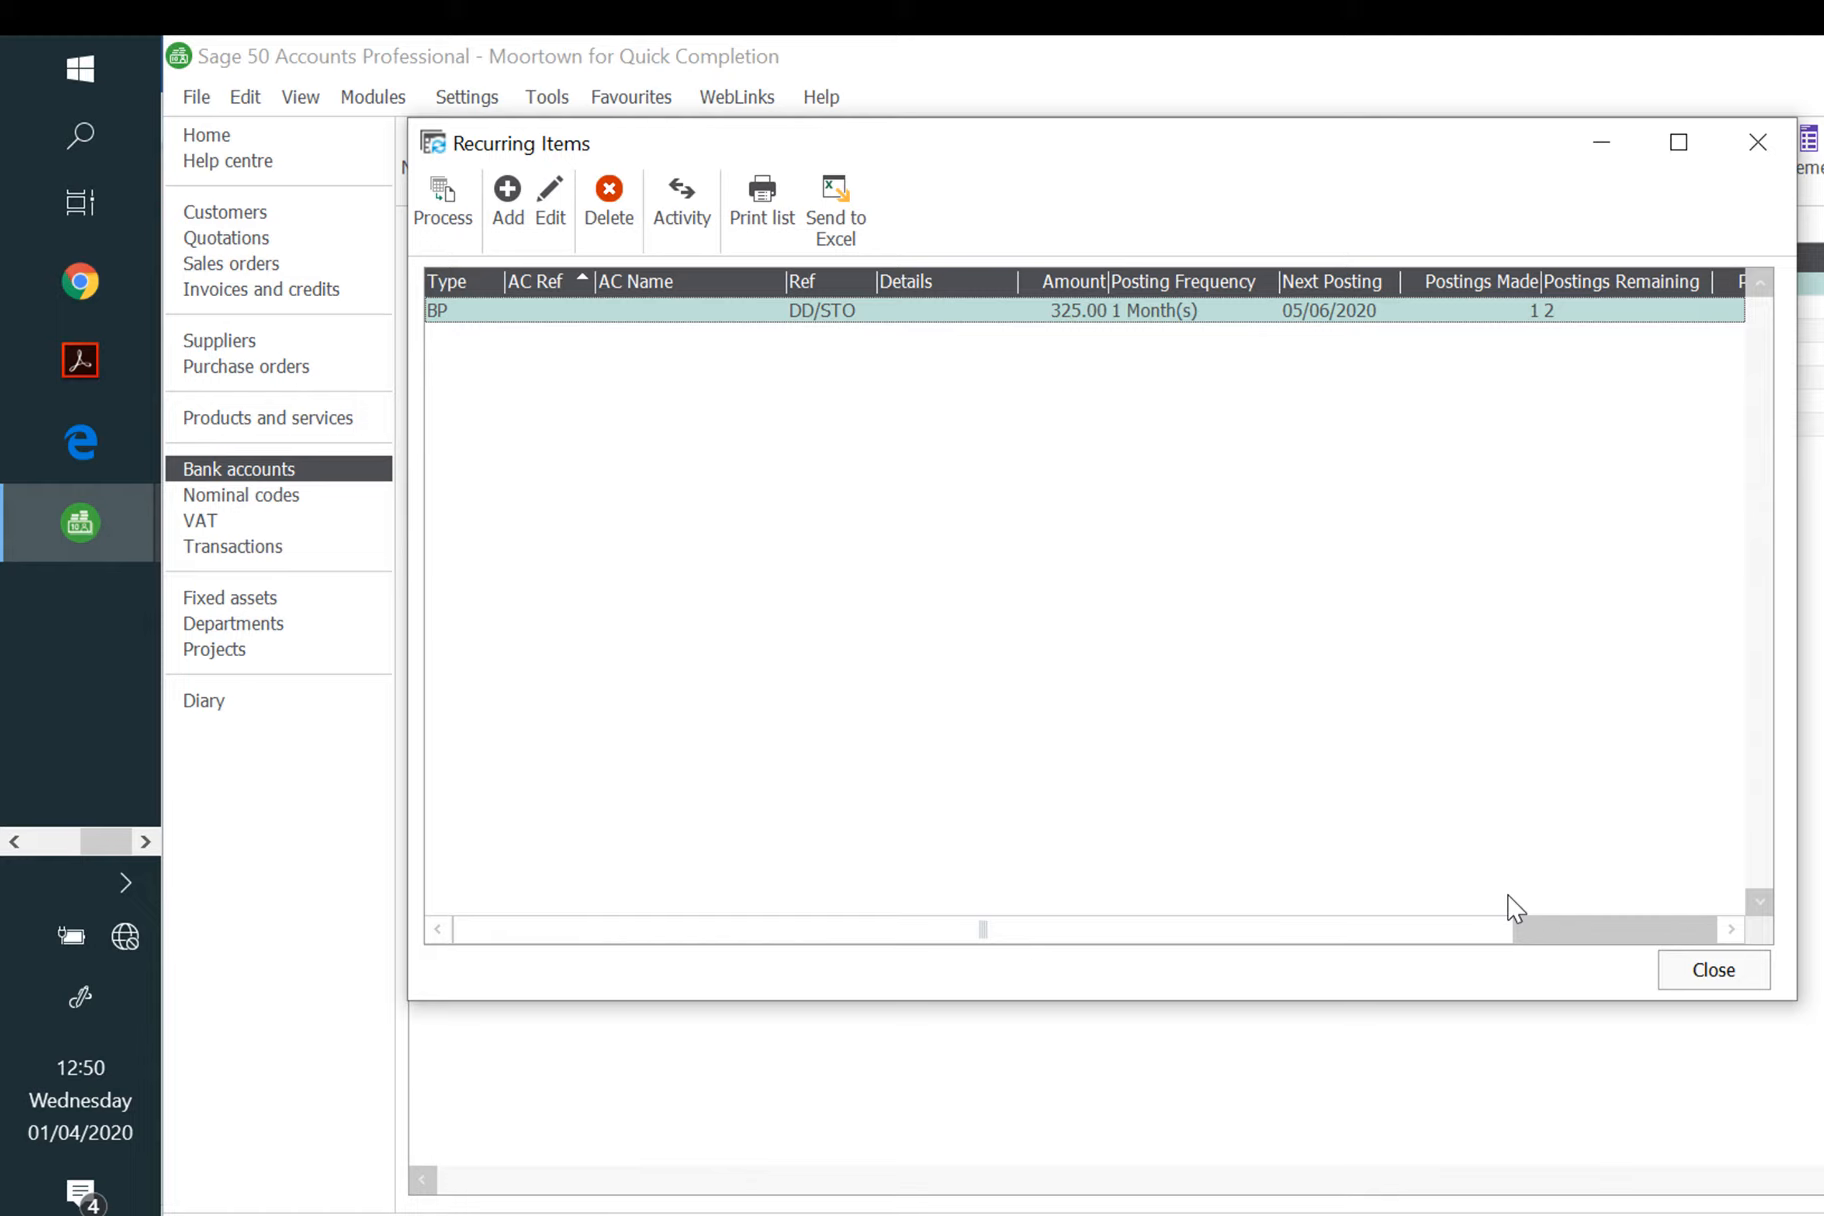
left_click(1730, 978)
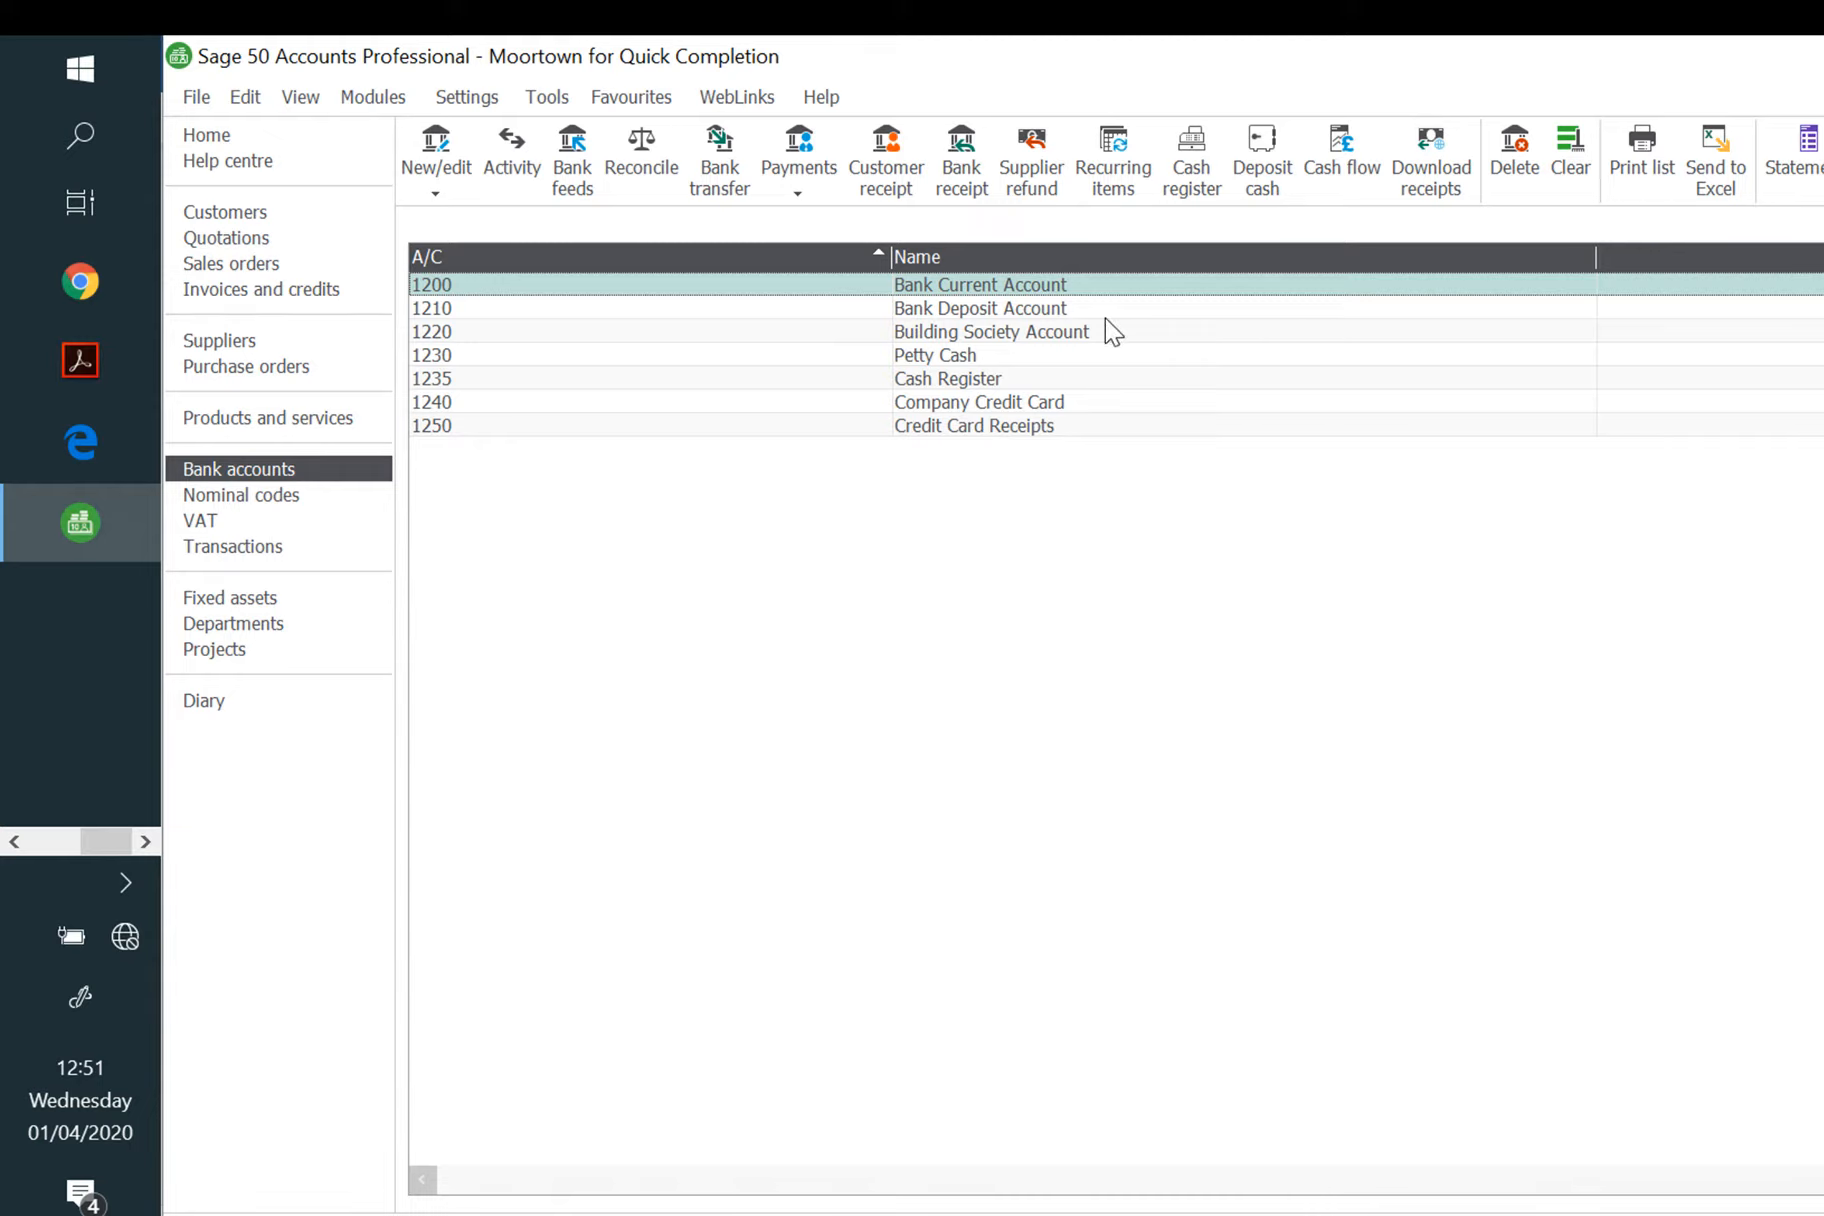
Step: Transfer 63.58 from 1200 Bank Current Account to 1230 Petty Cash dated 01/05/2020, and save
left_click(720, 165)
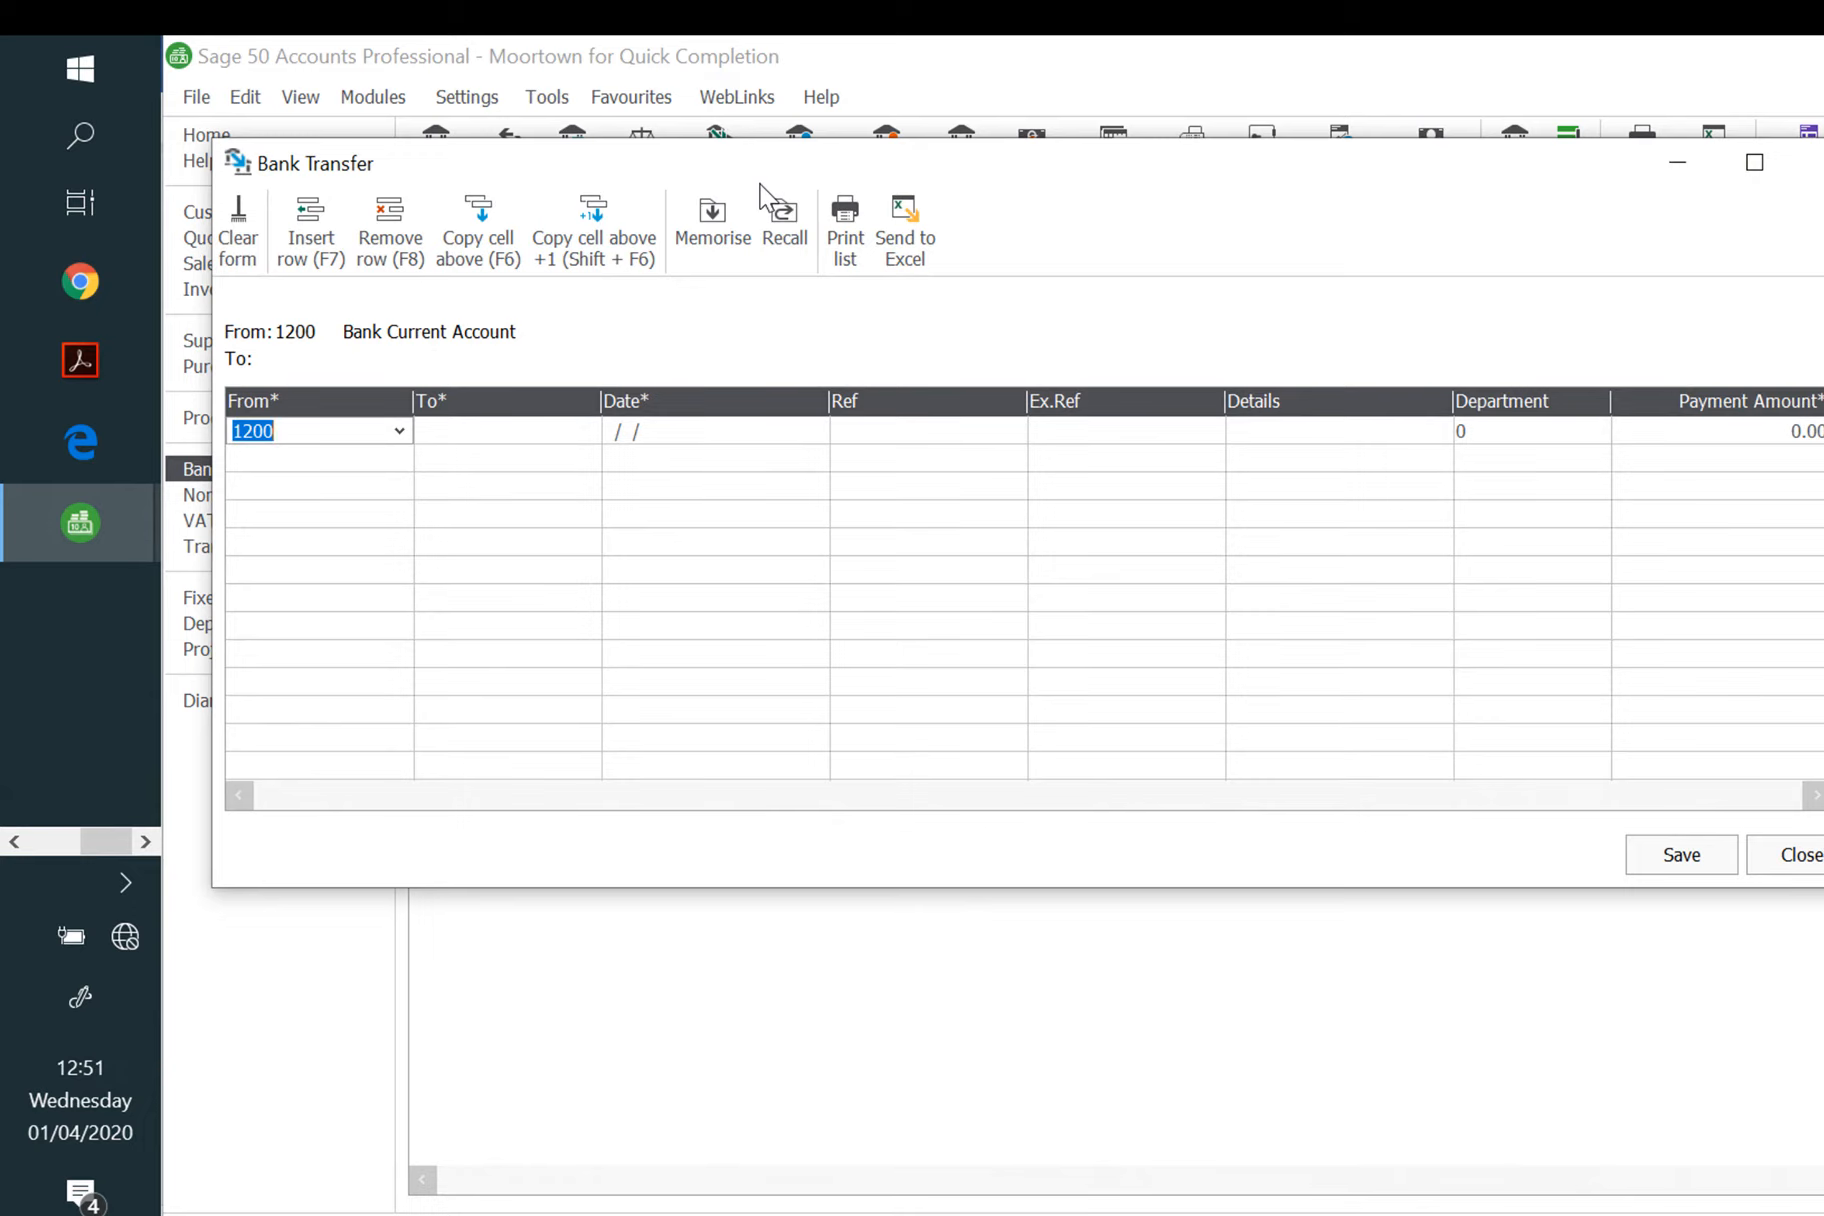
key("Tab")
type("1230")
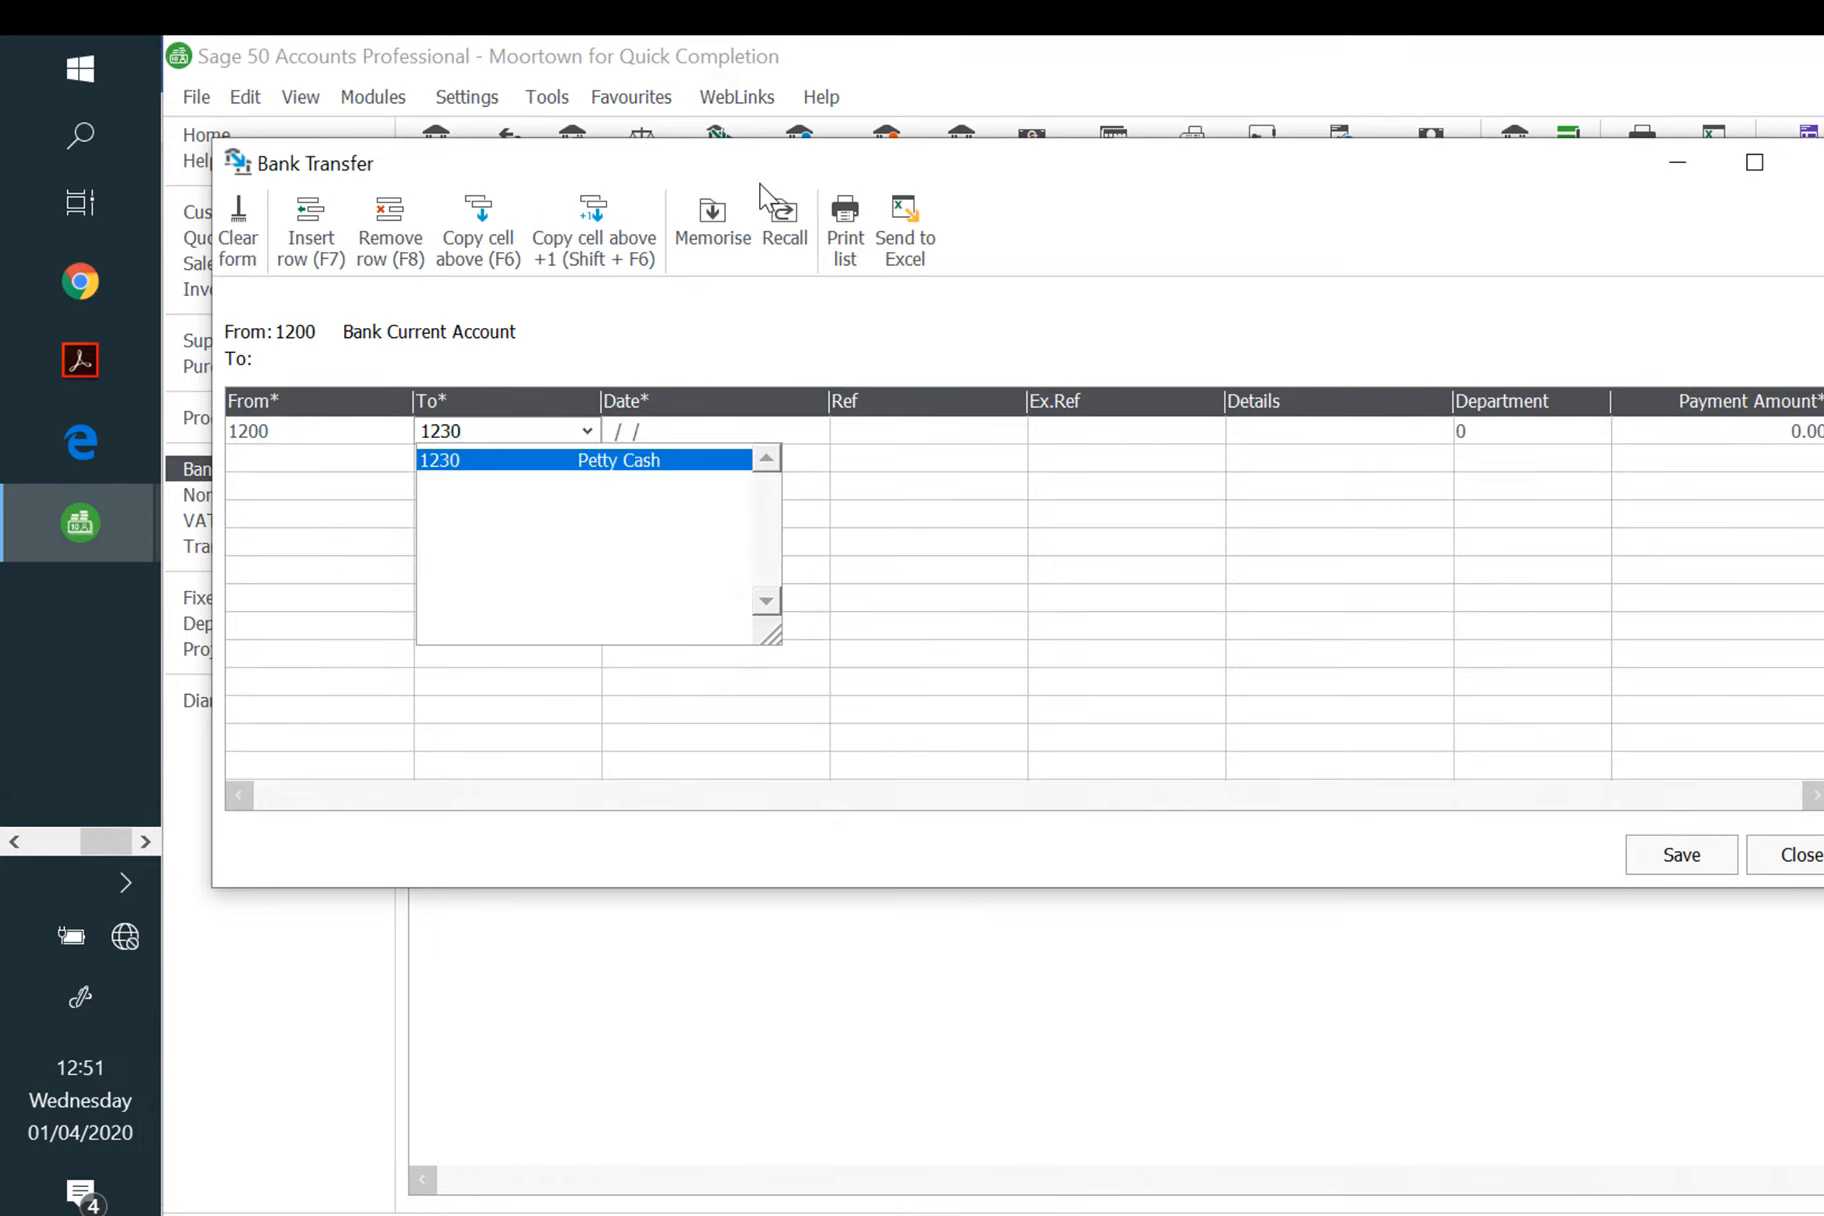
key("Tab")
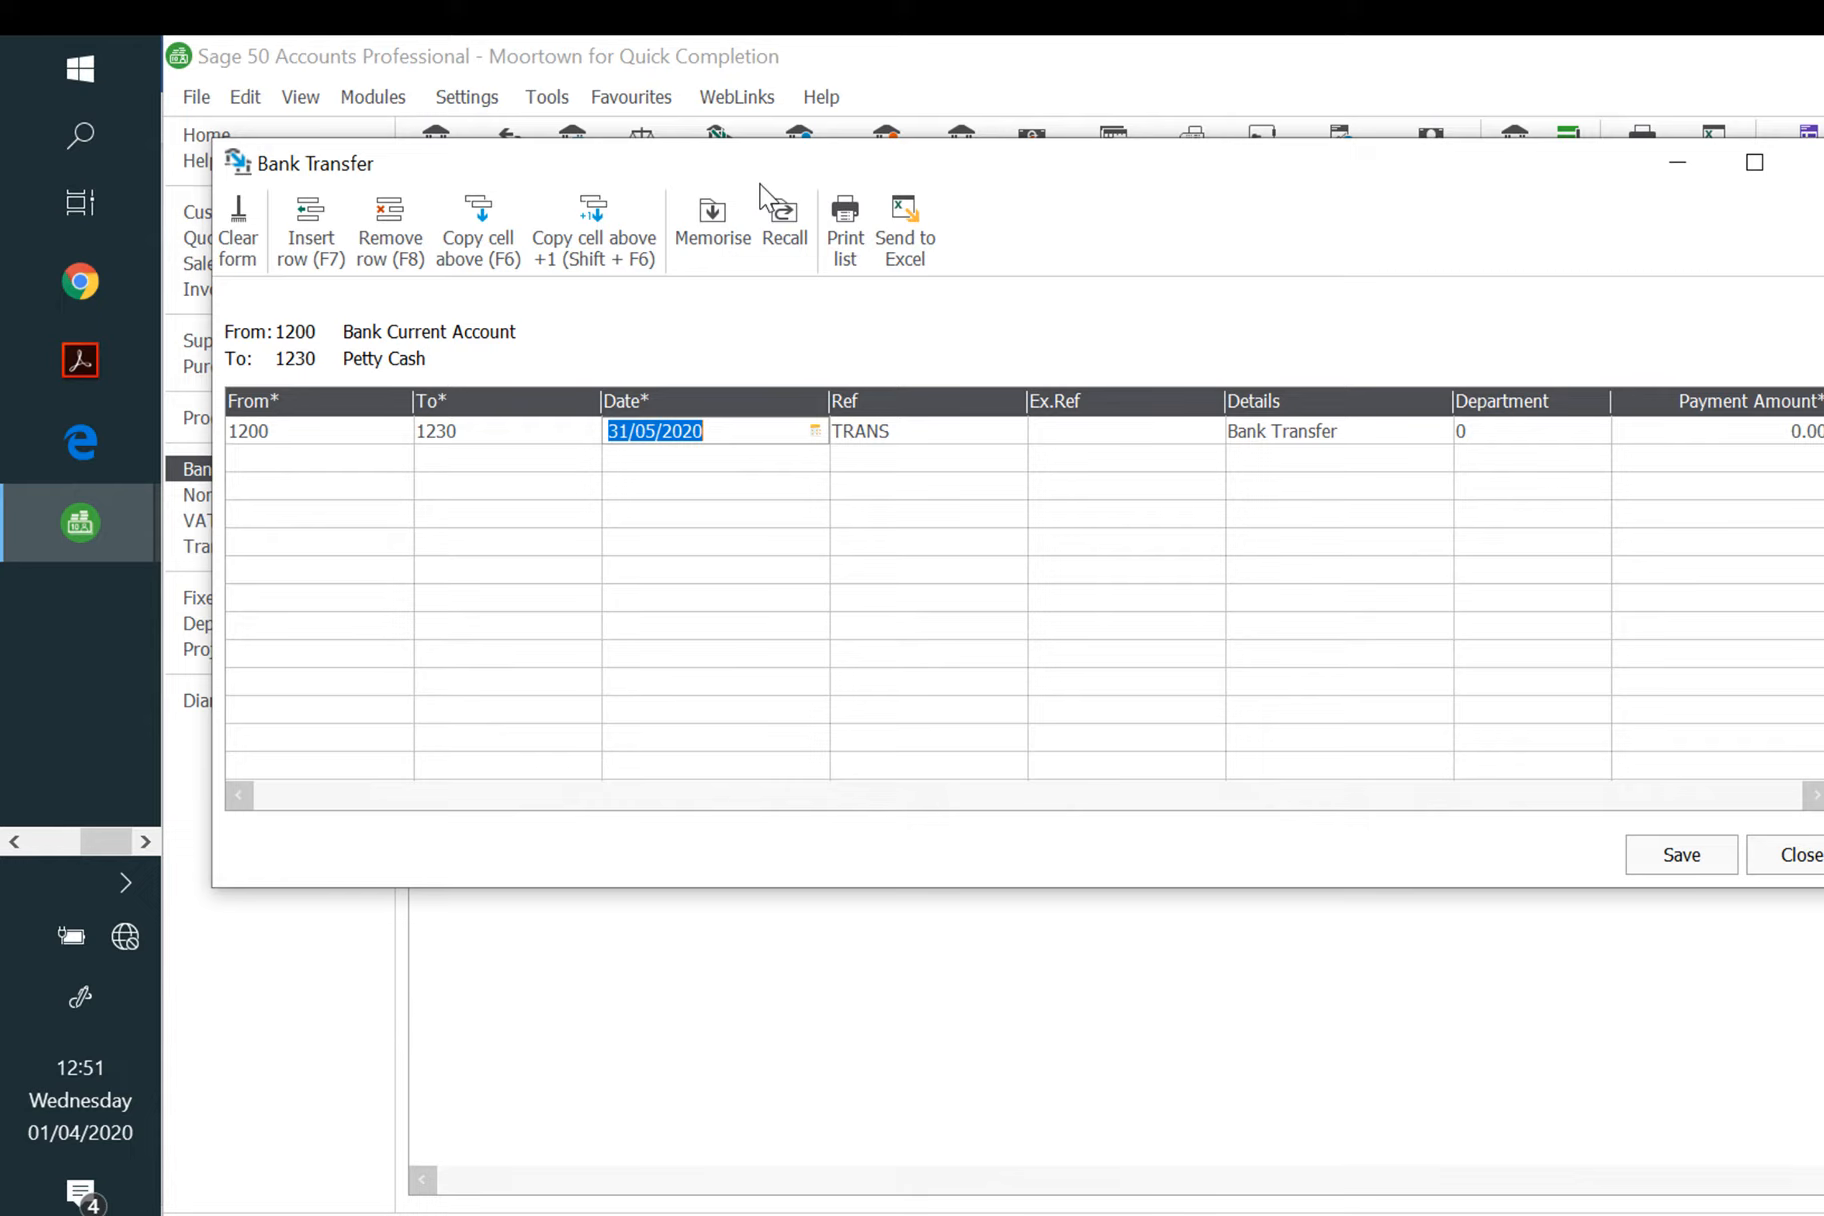
type("01/05/2020")
key("Tab")
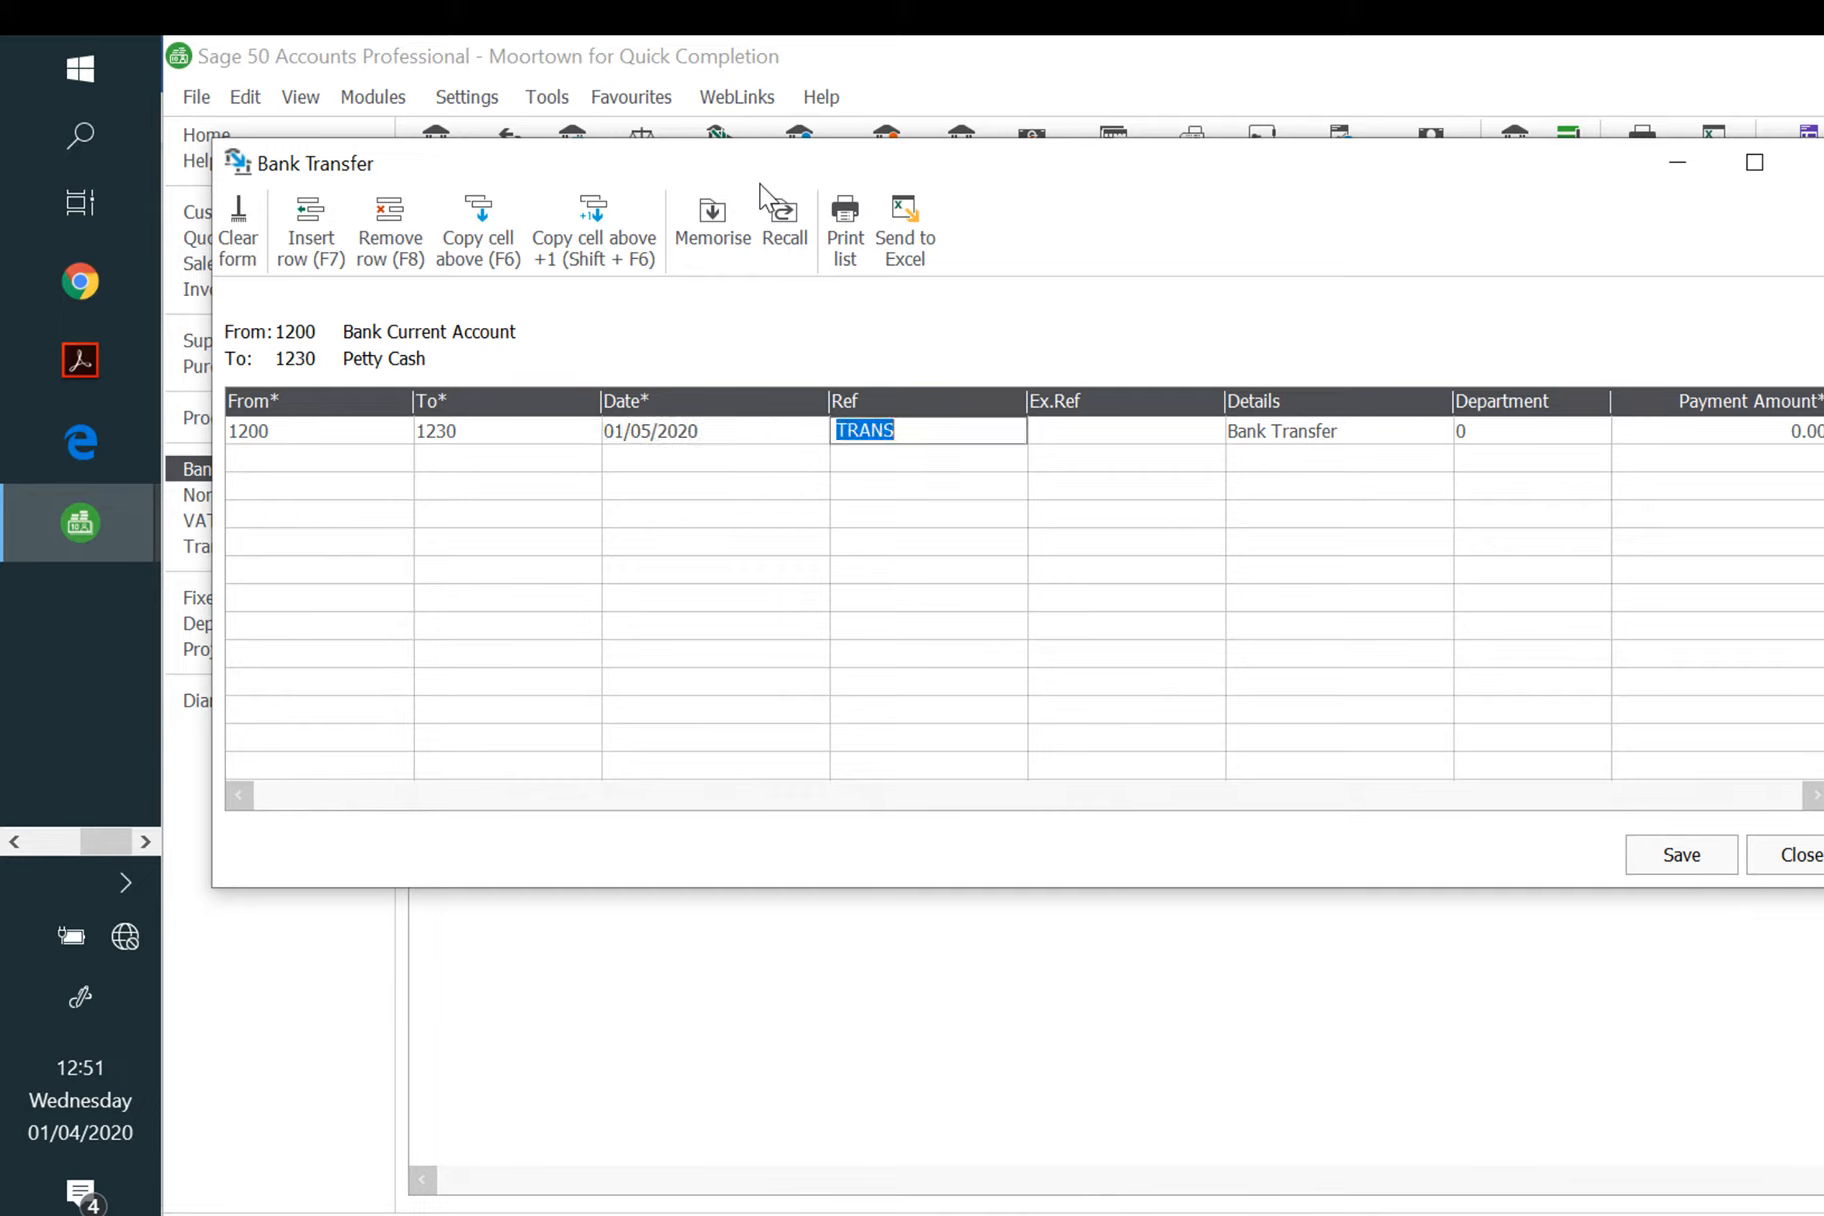
key("Tab")
key("Tab")
key("Tab")
key("Tab")
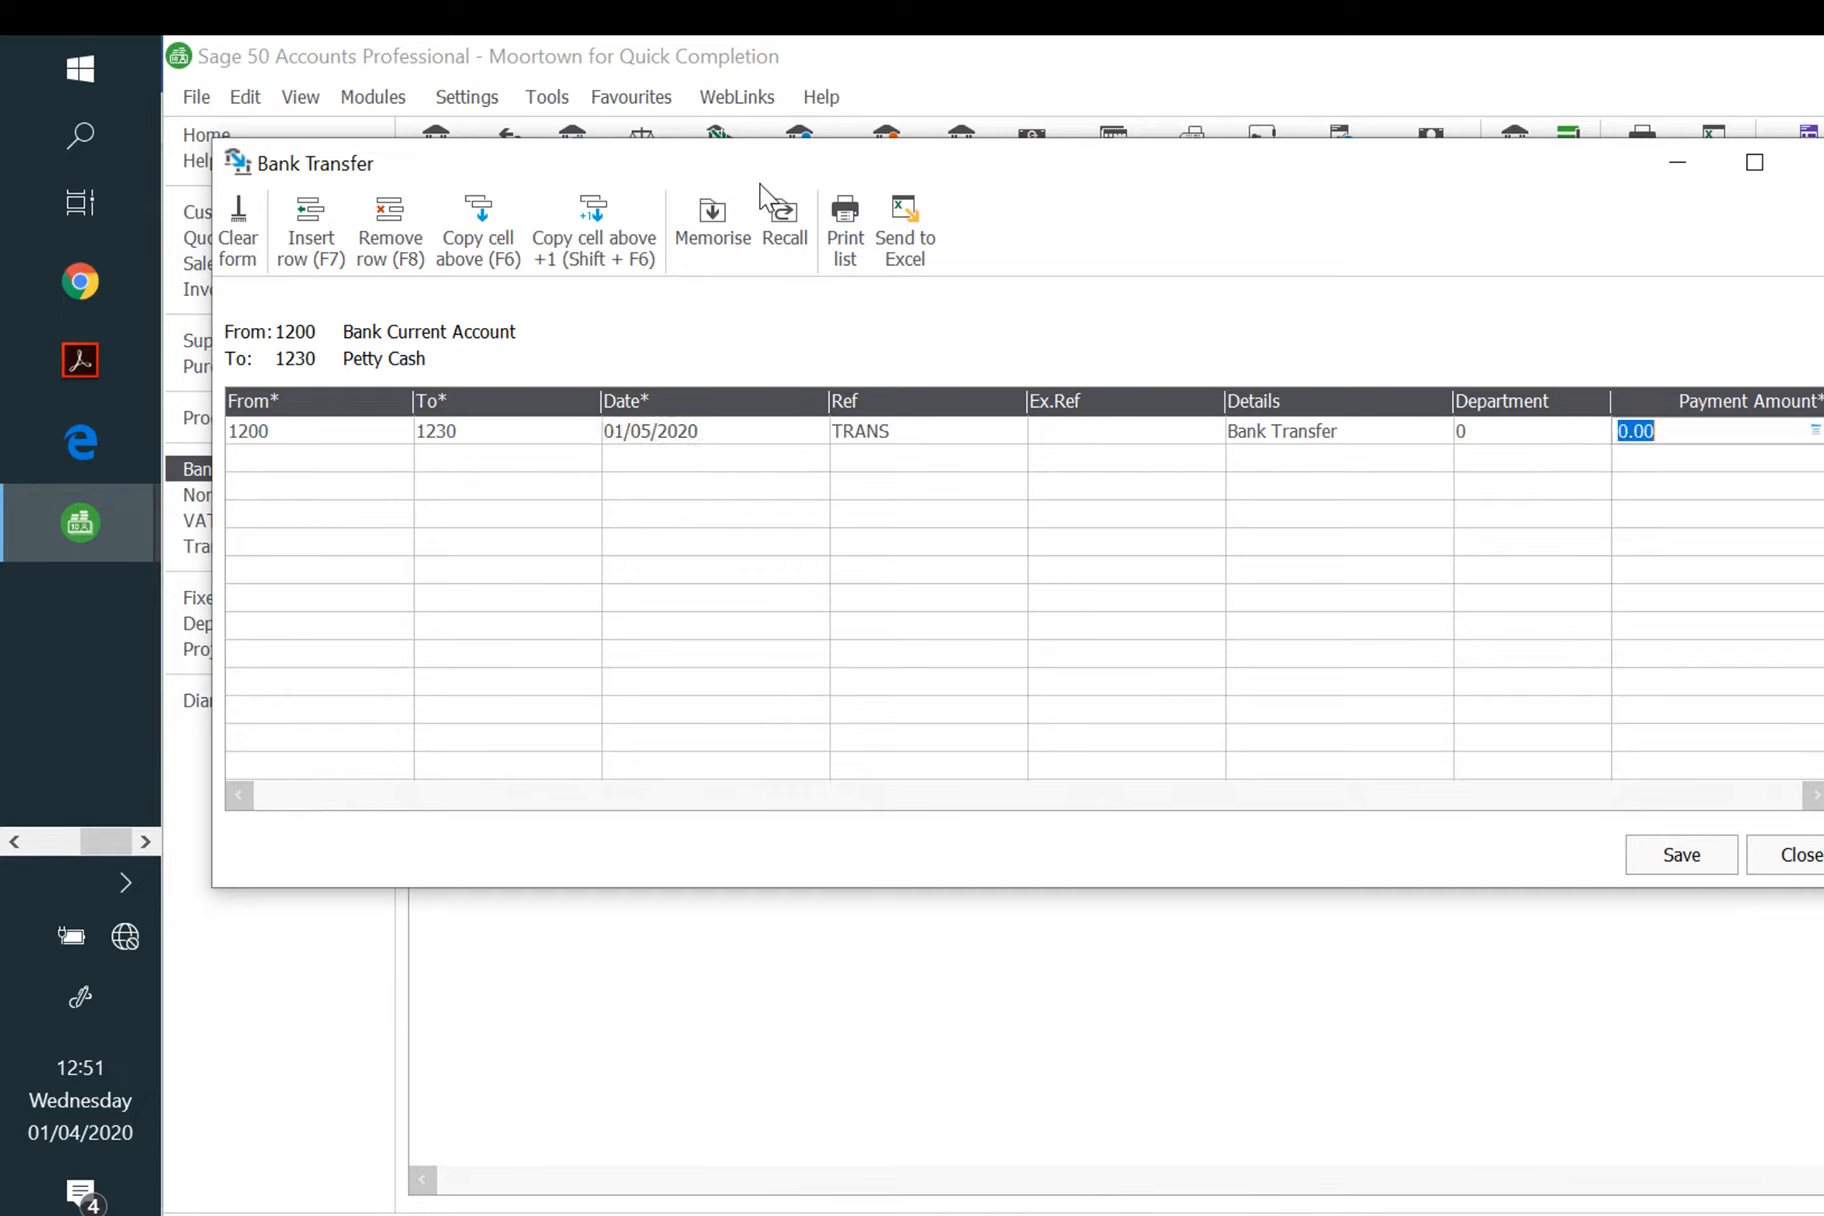
type("63.58")
key("Tab")
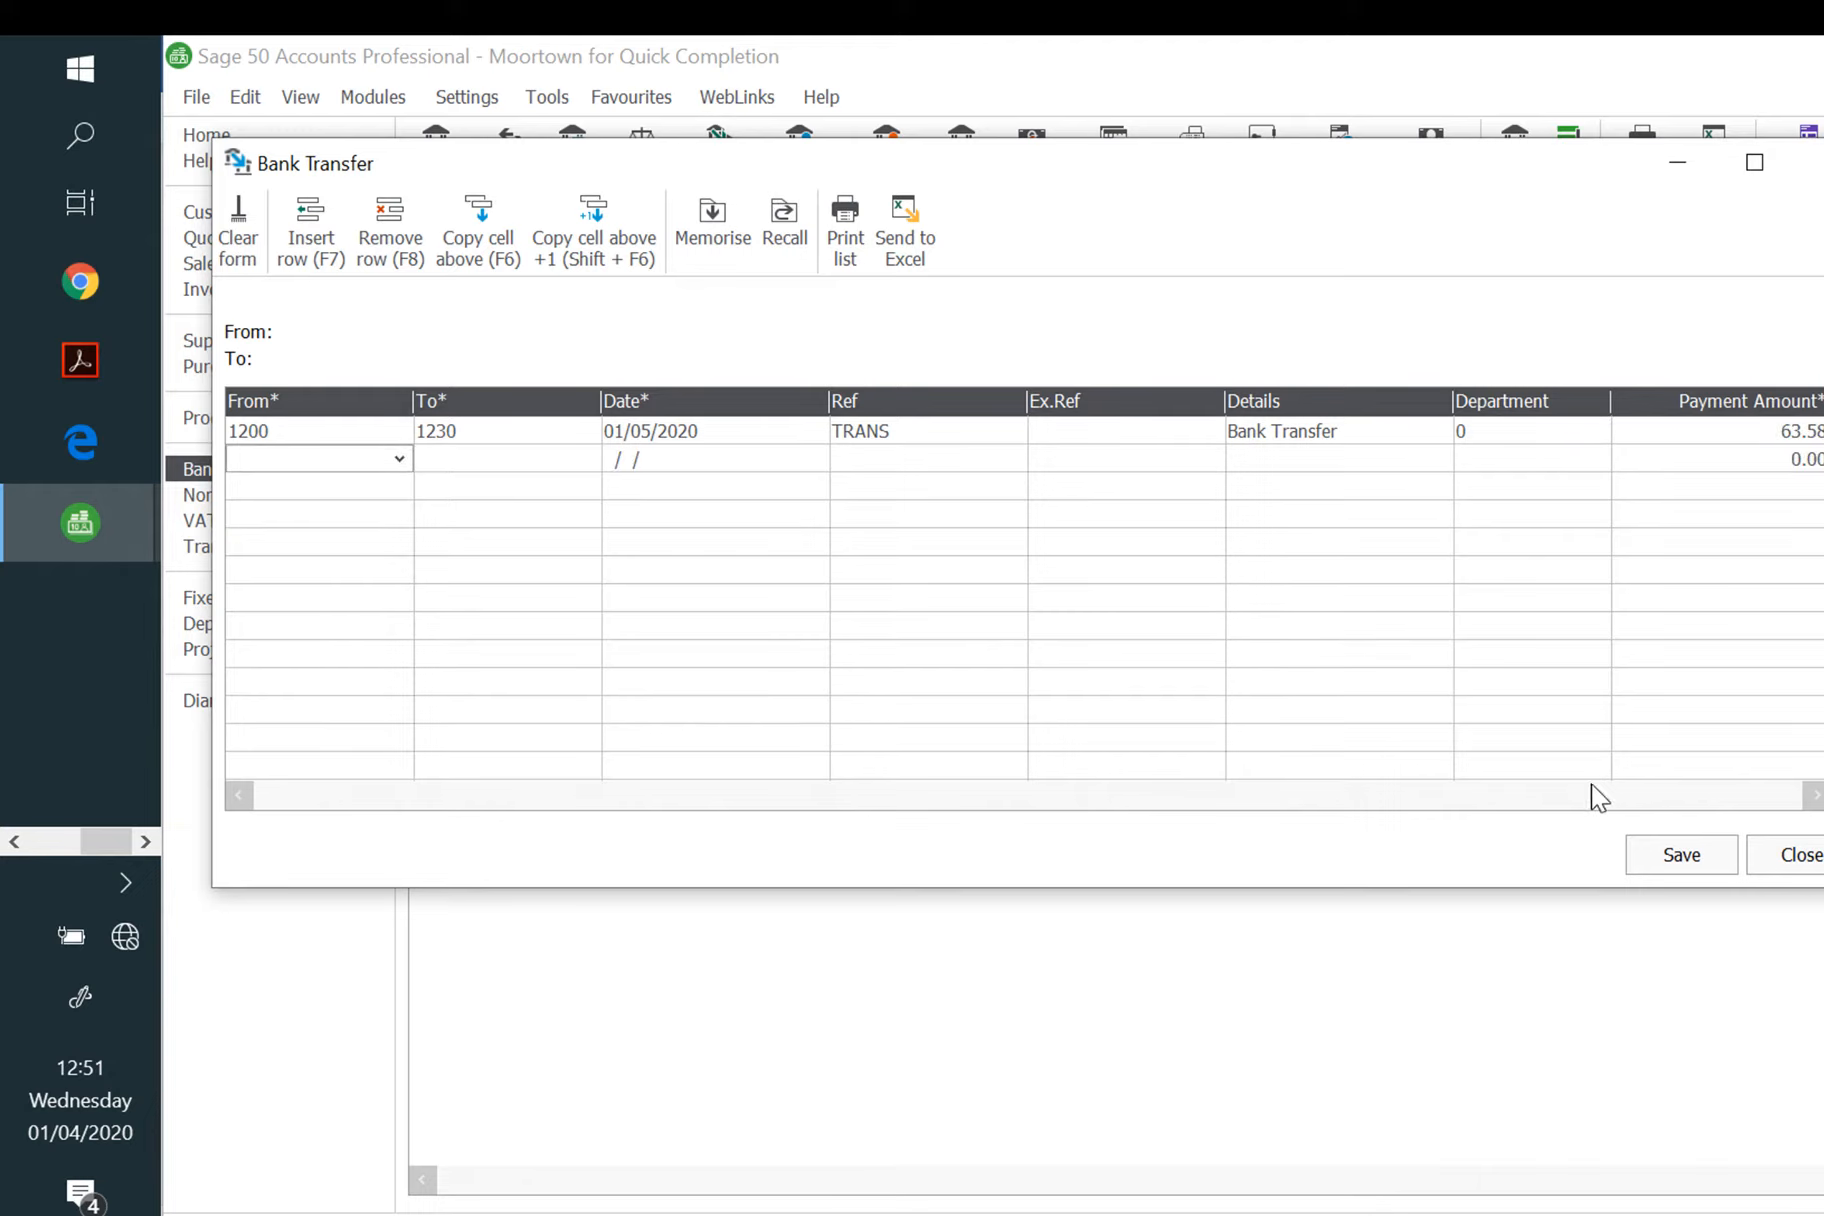
left_click(1668, 858)
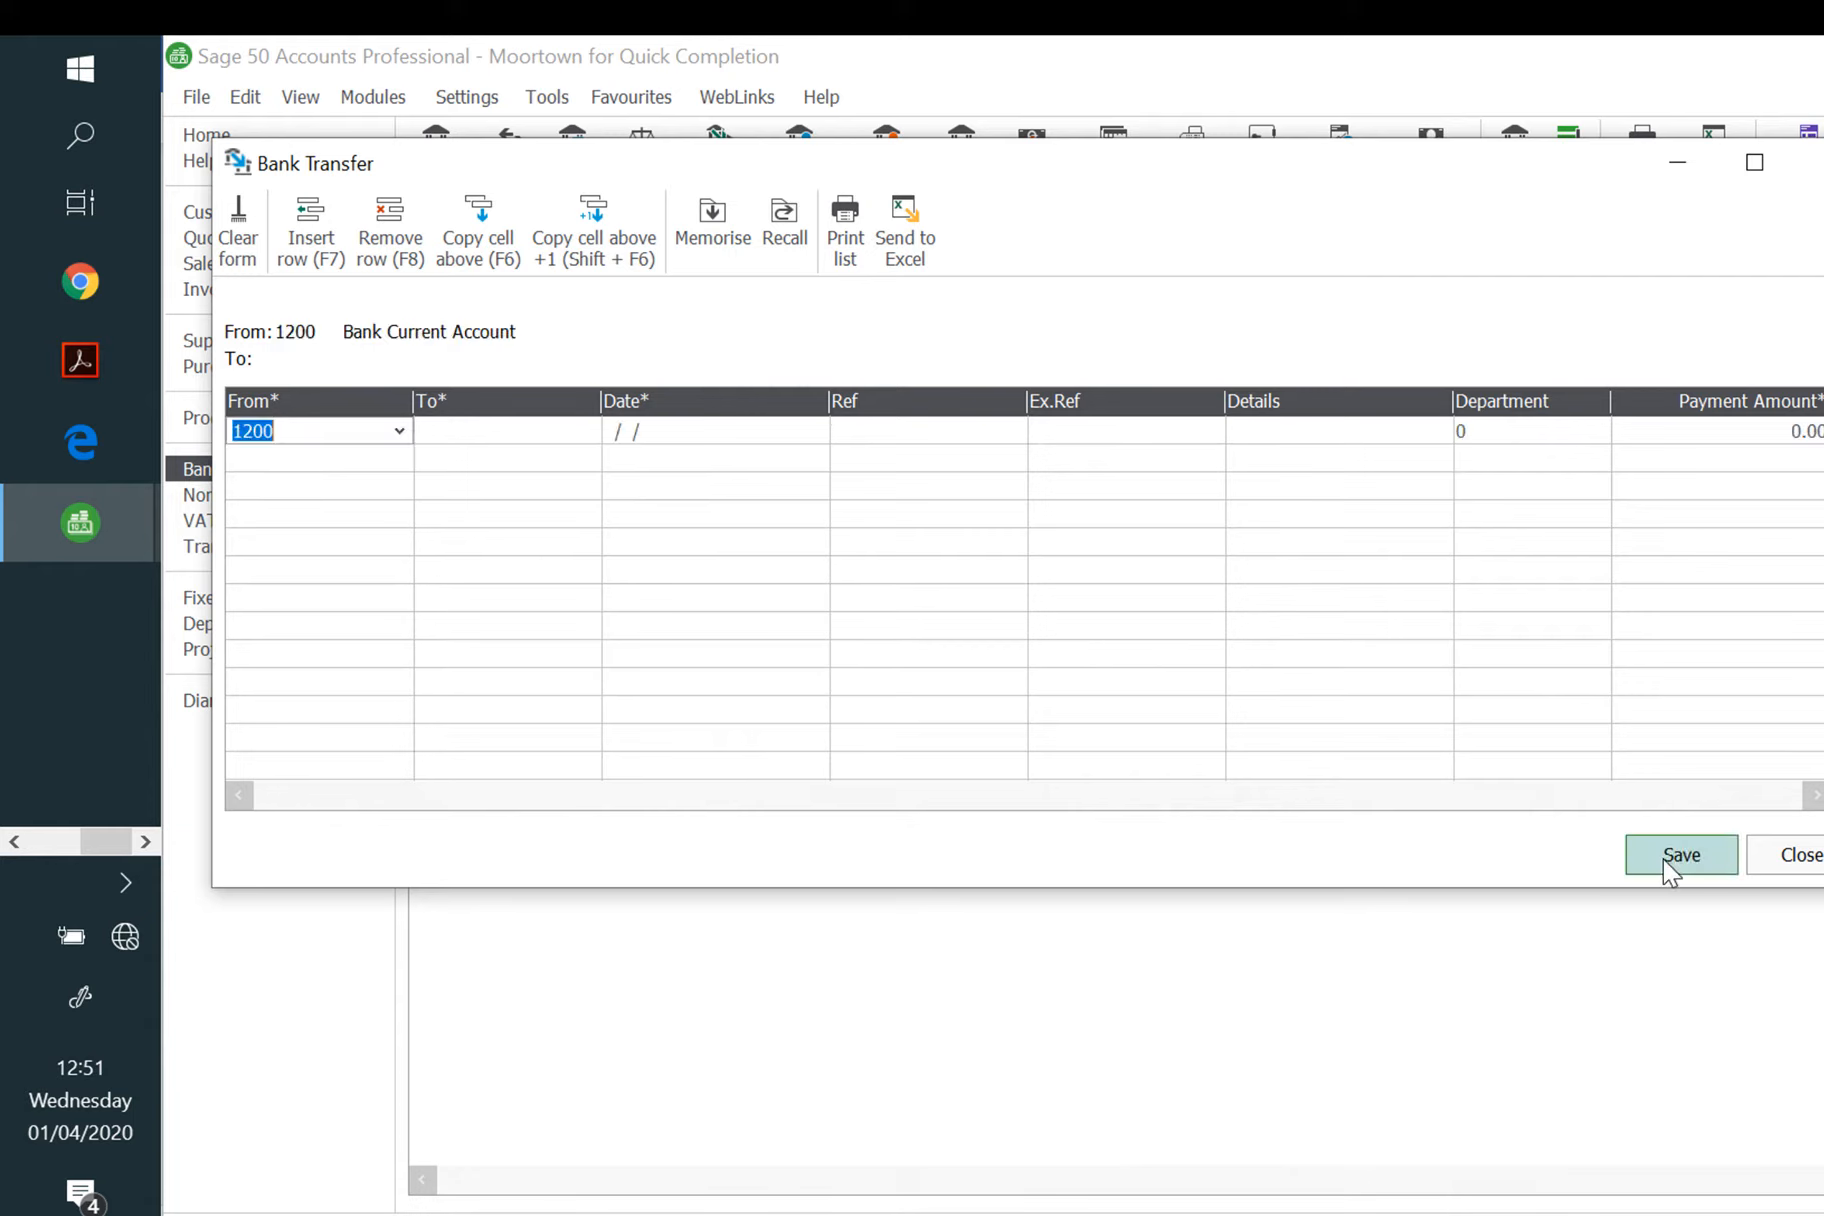
left_click(1815, 858)
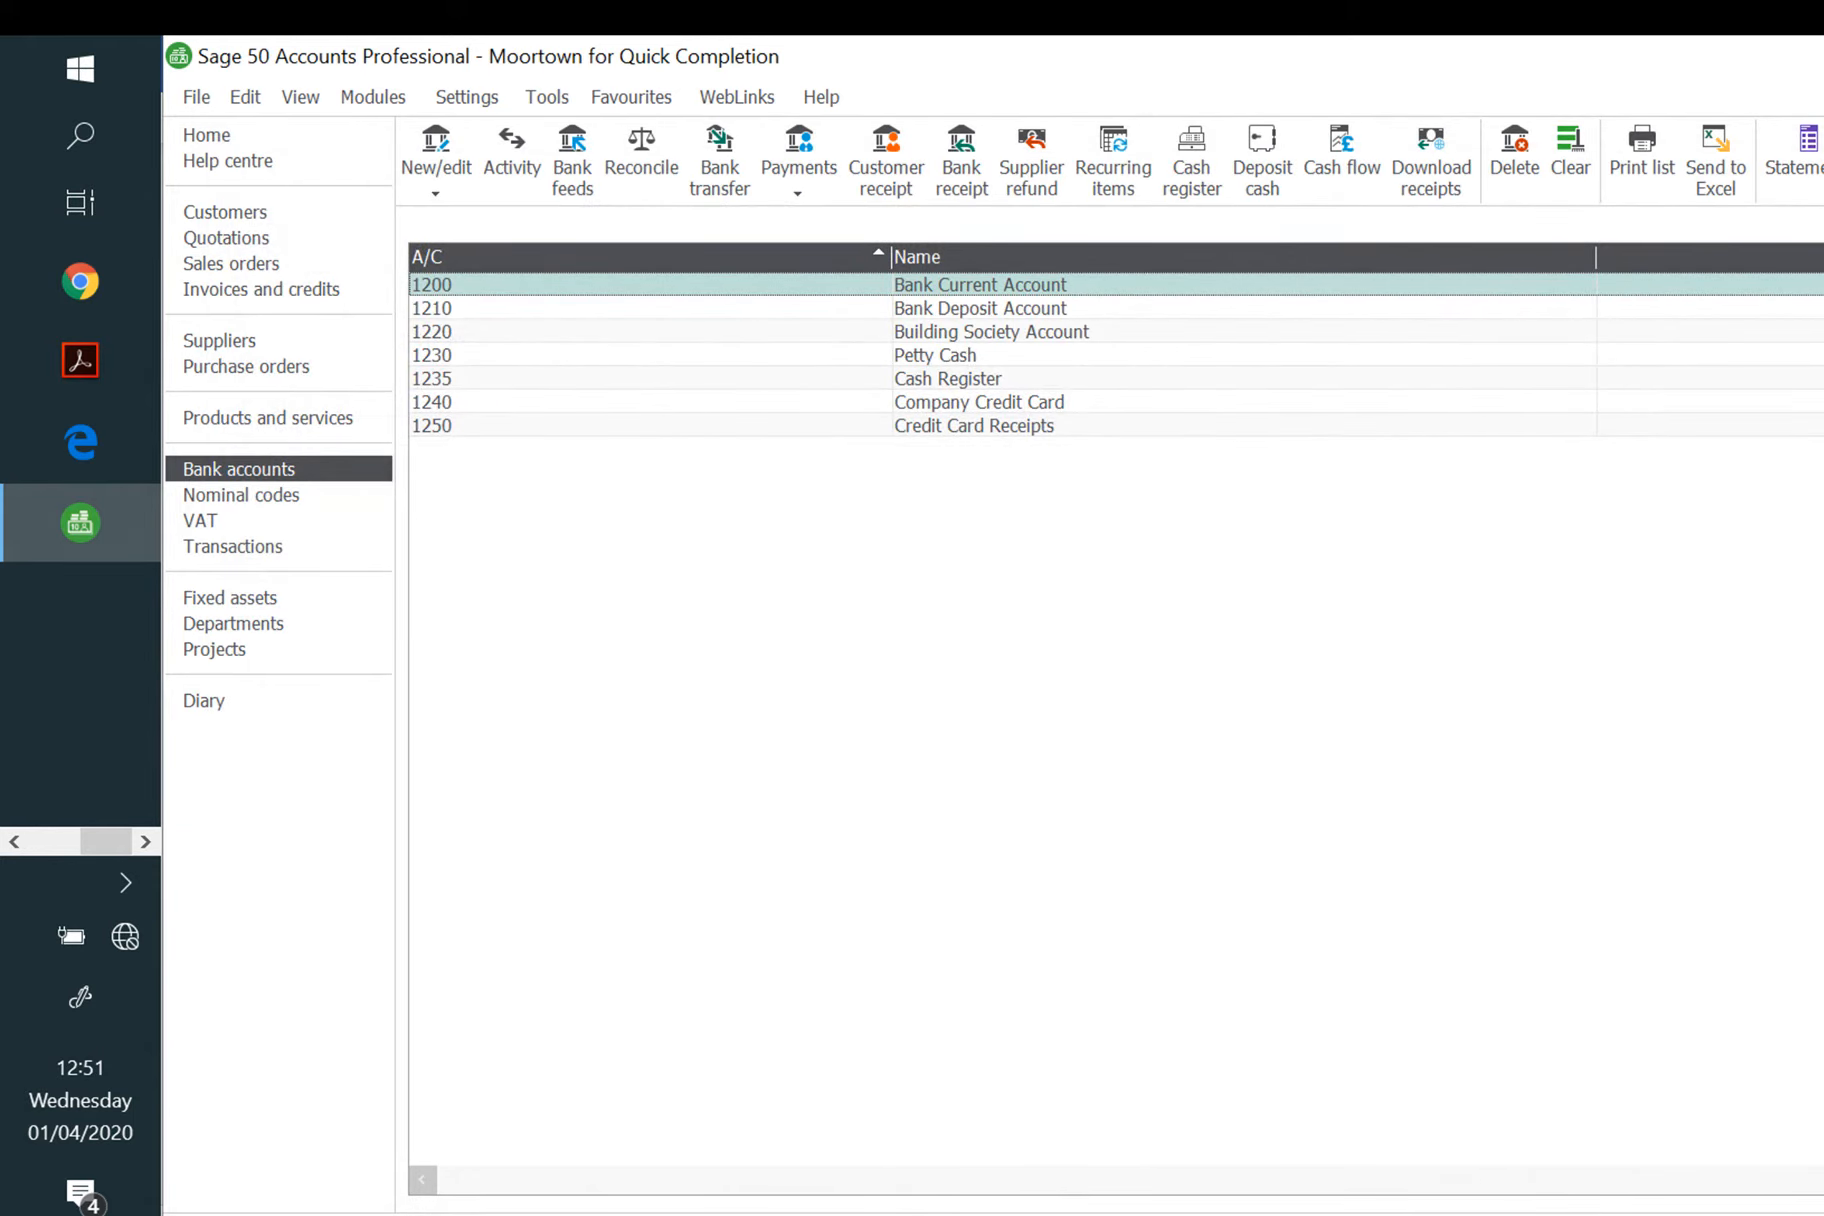
Step: Start a bank payment from 1230 Petty Cash dated 06/05/2020
left_click(958, 356)
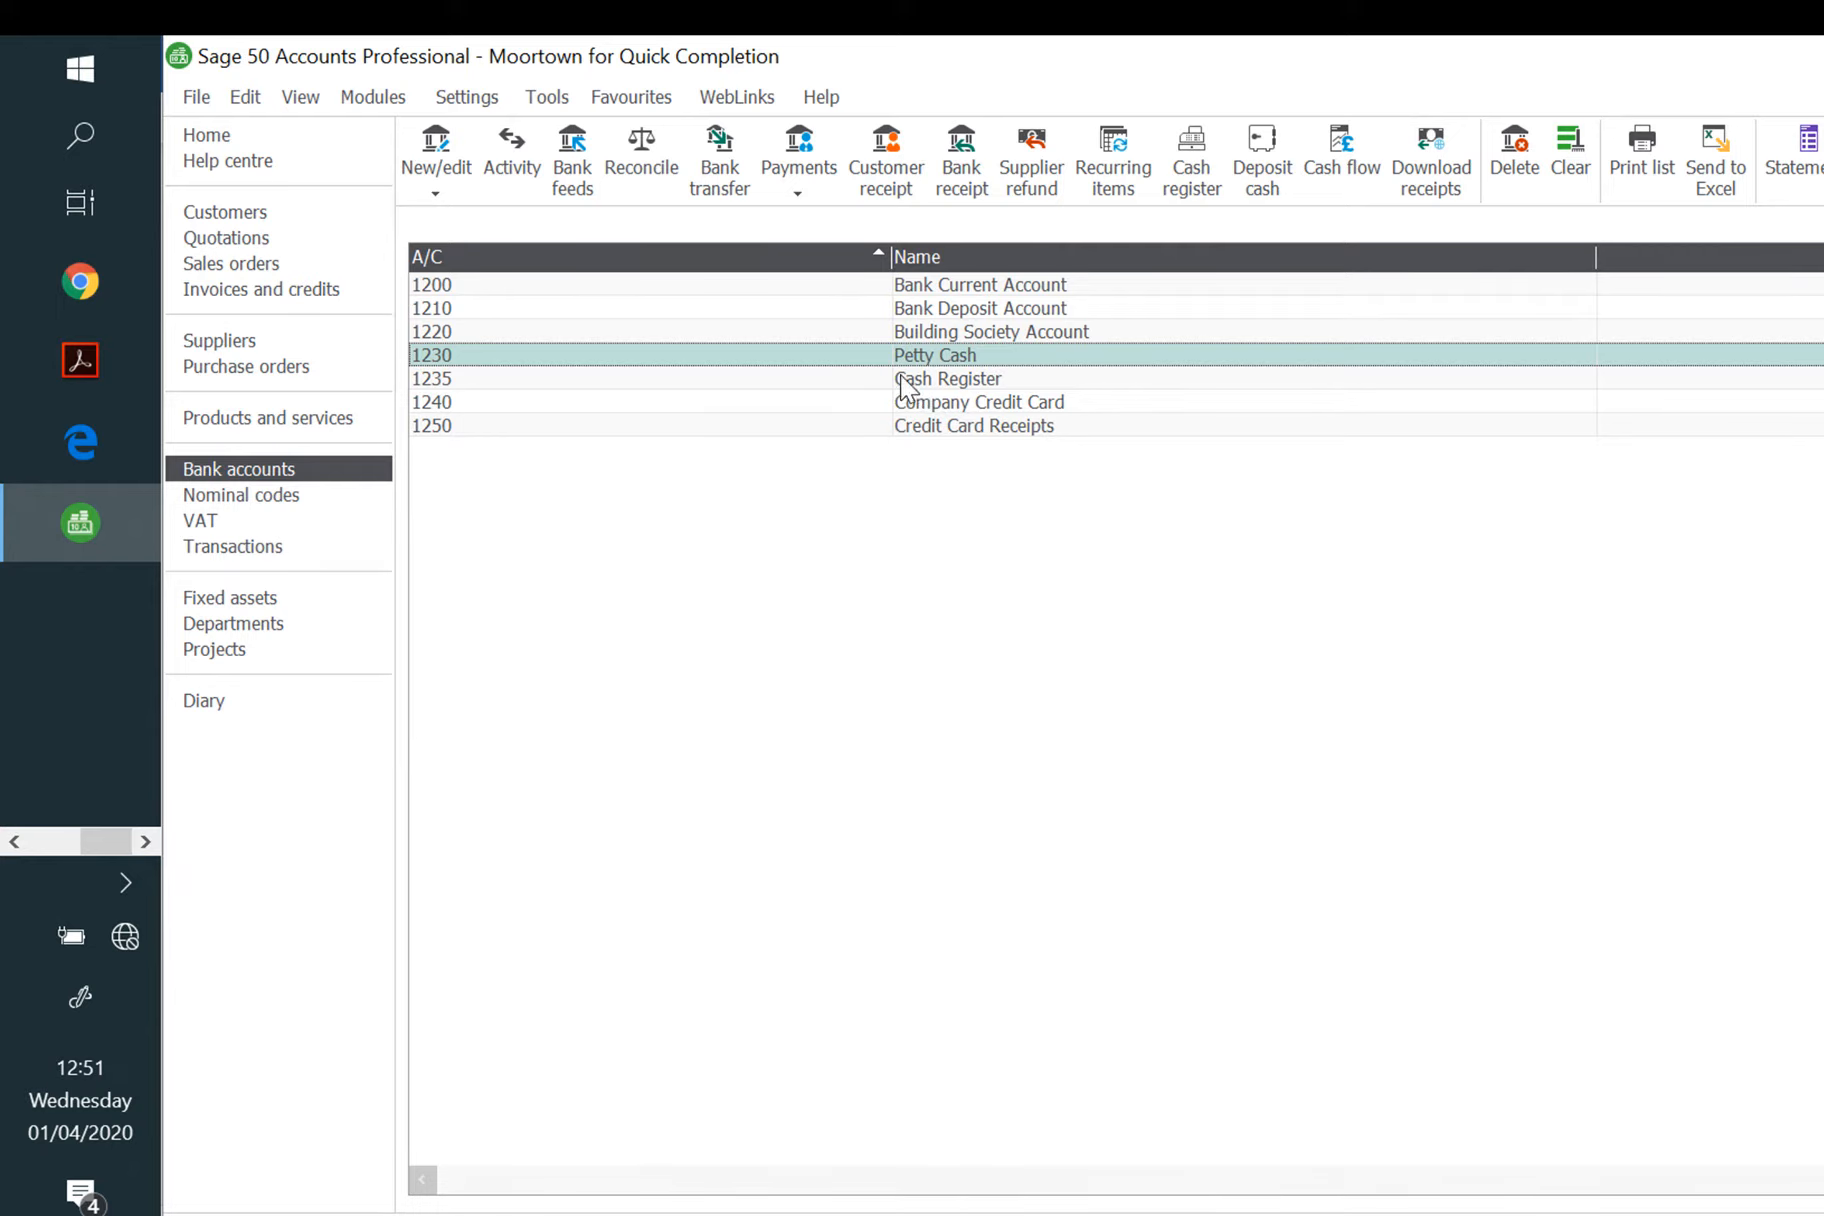
left_click(795, 192)
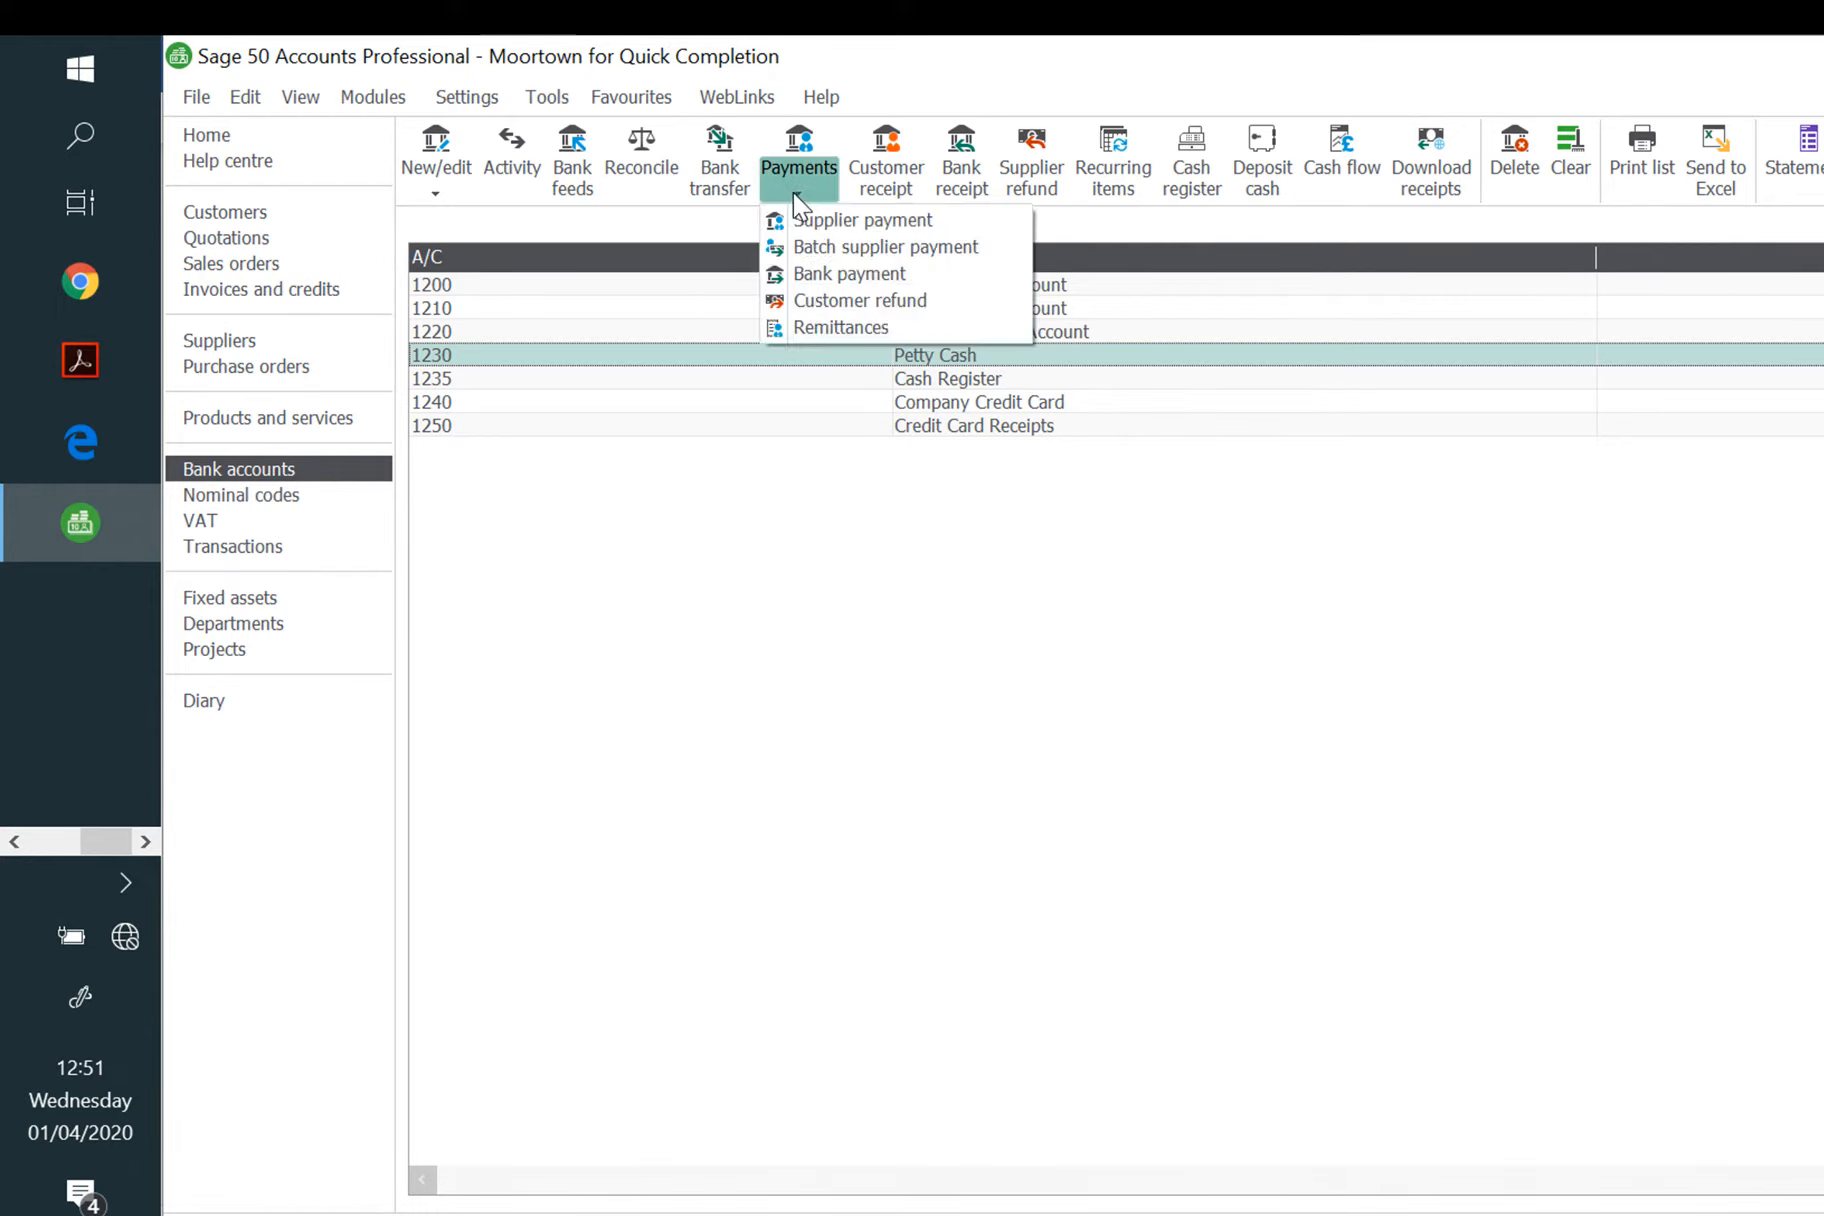
left_click(831, 274)
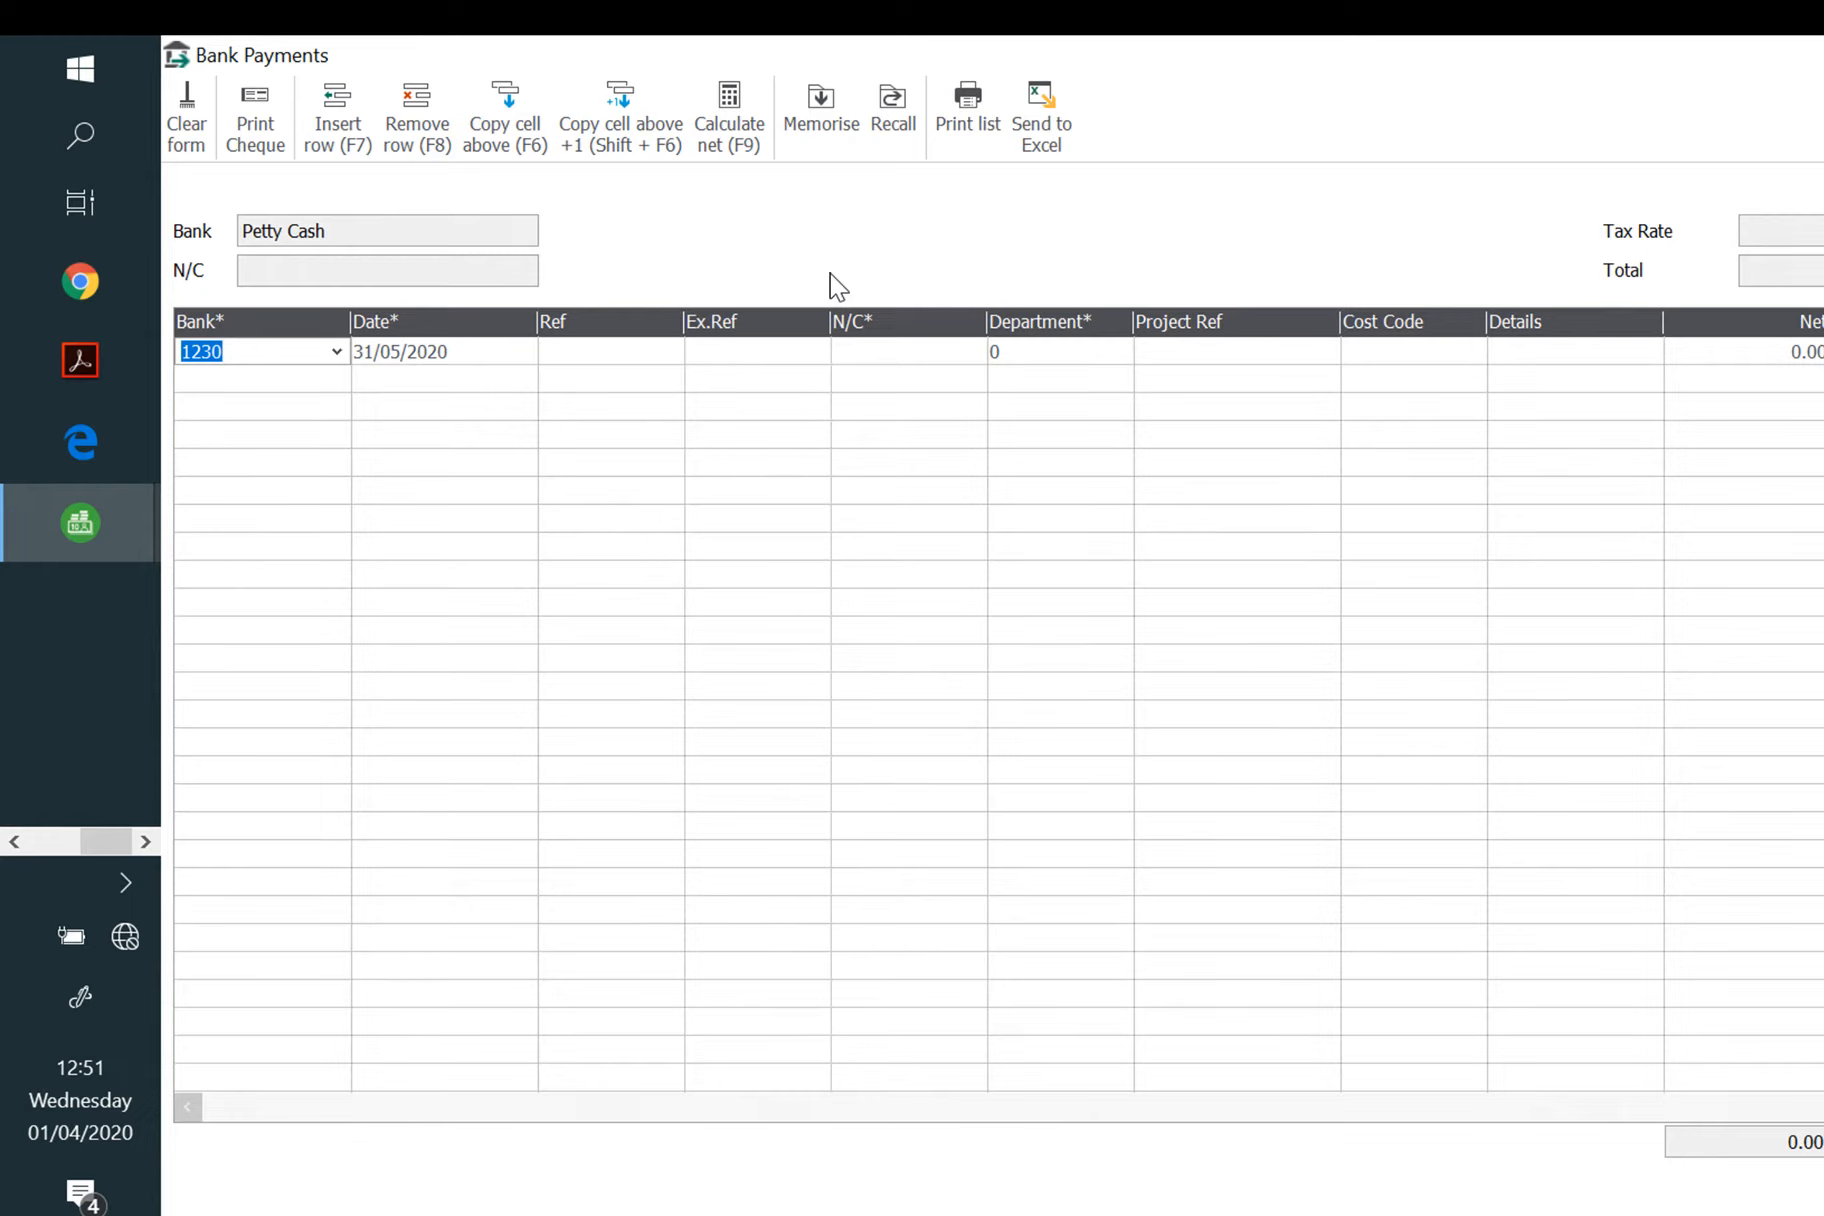
key("Tab")
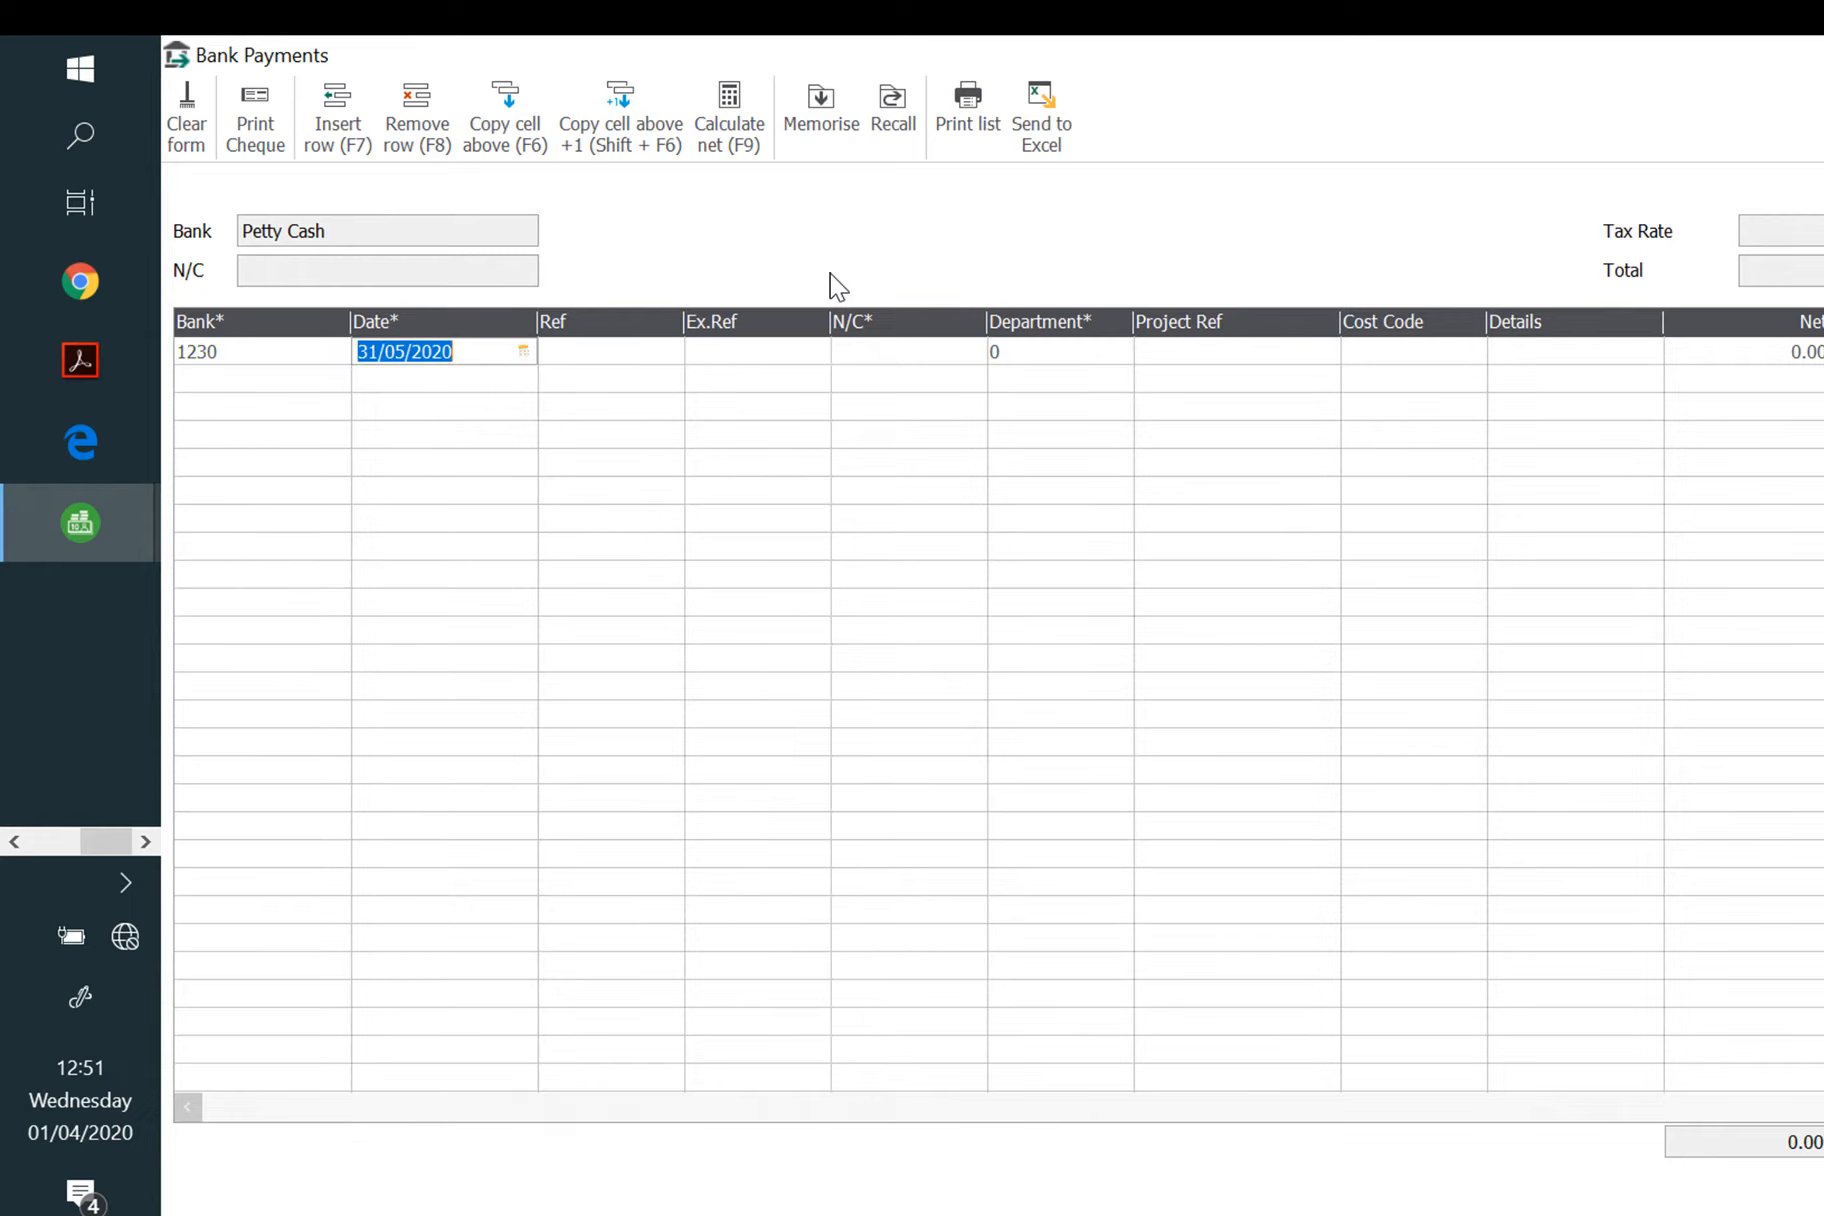
type("06/05/")
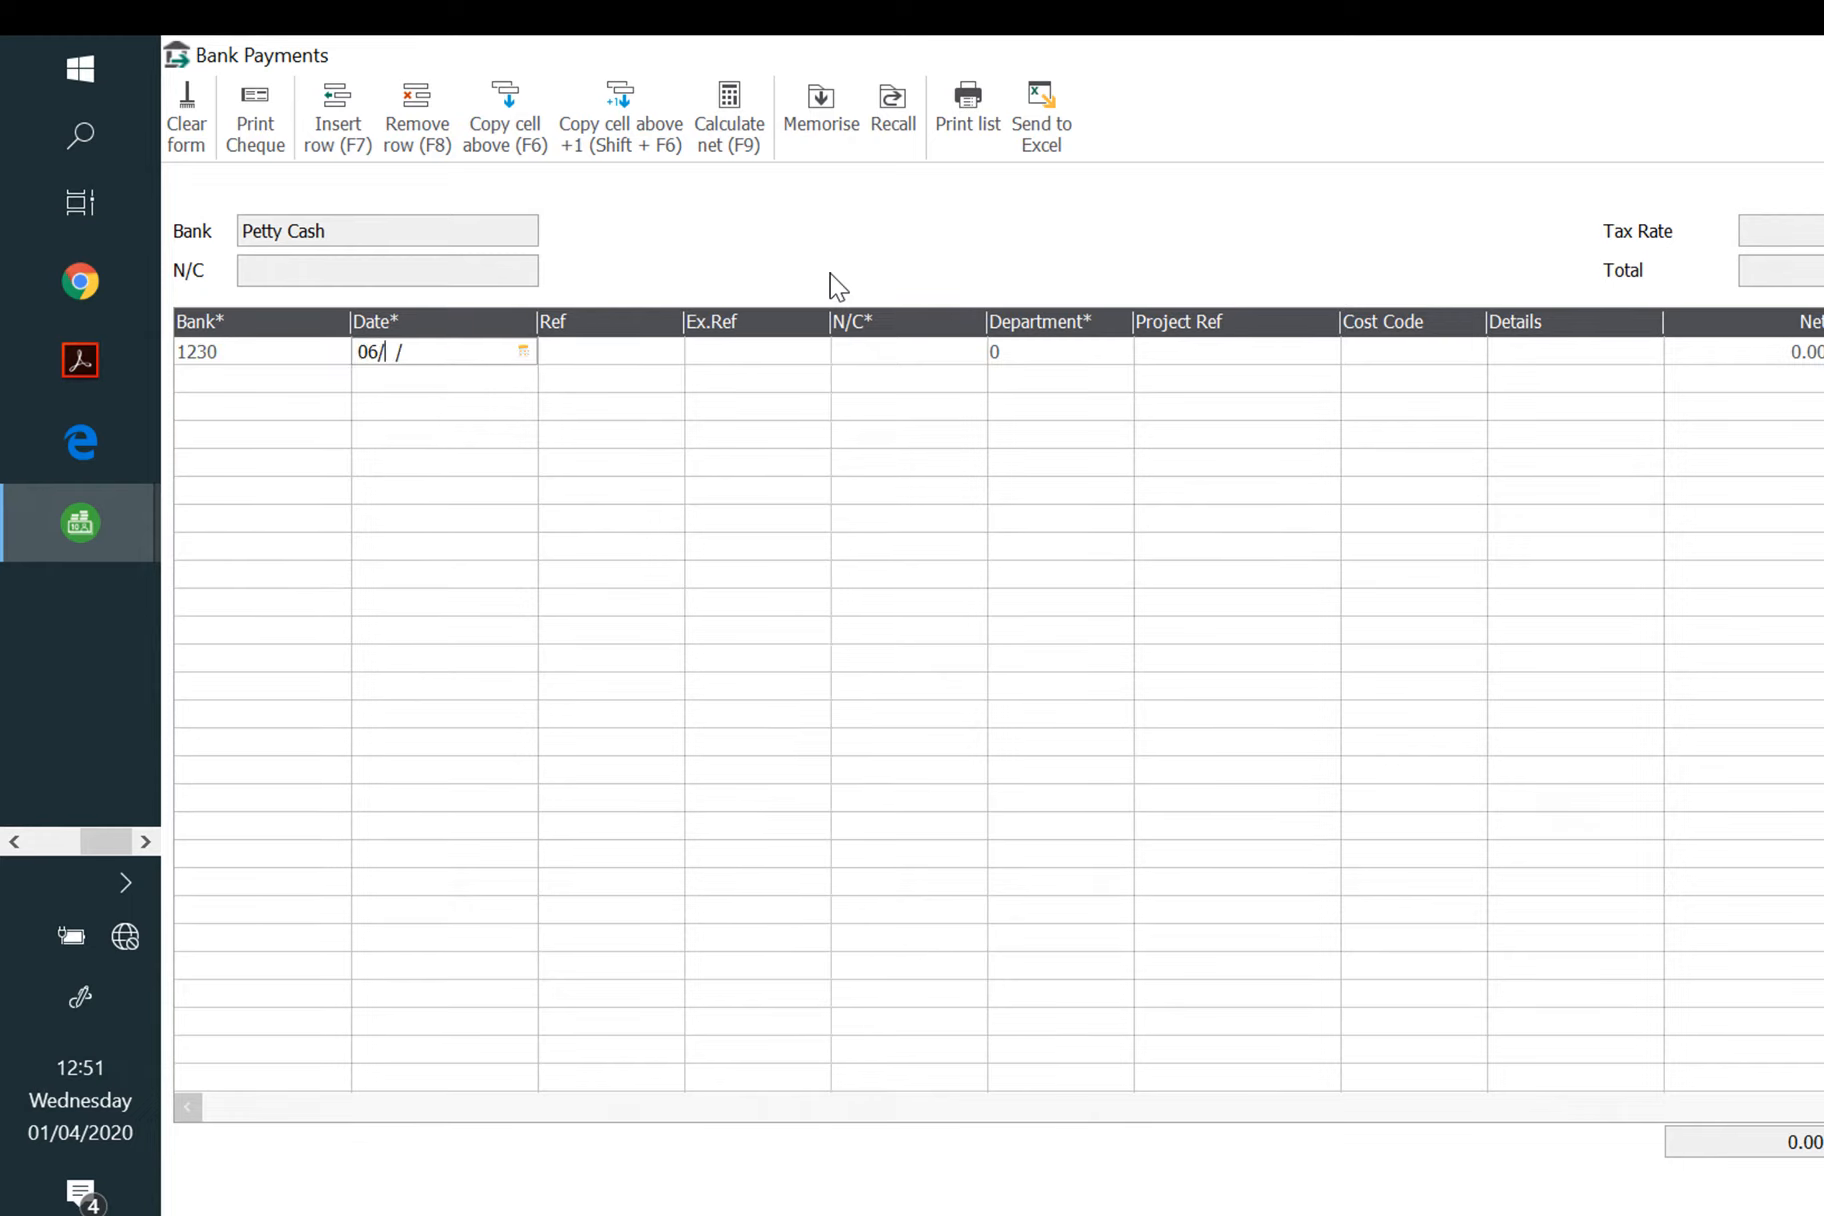
type("2020")
key("Tab")
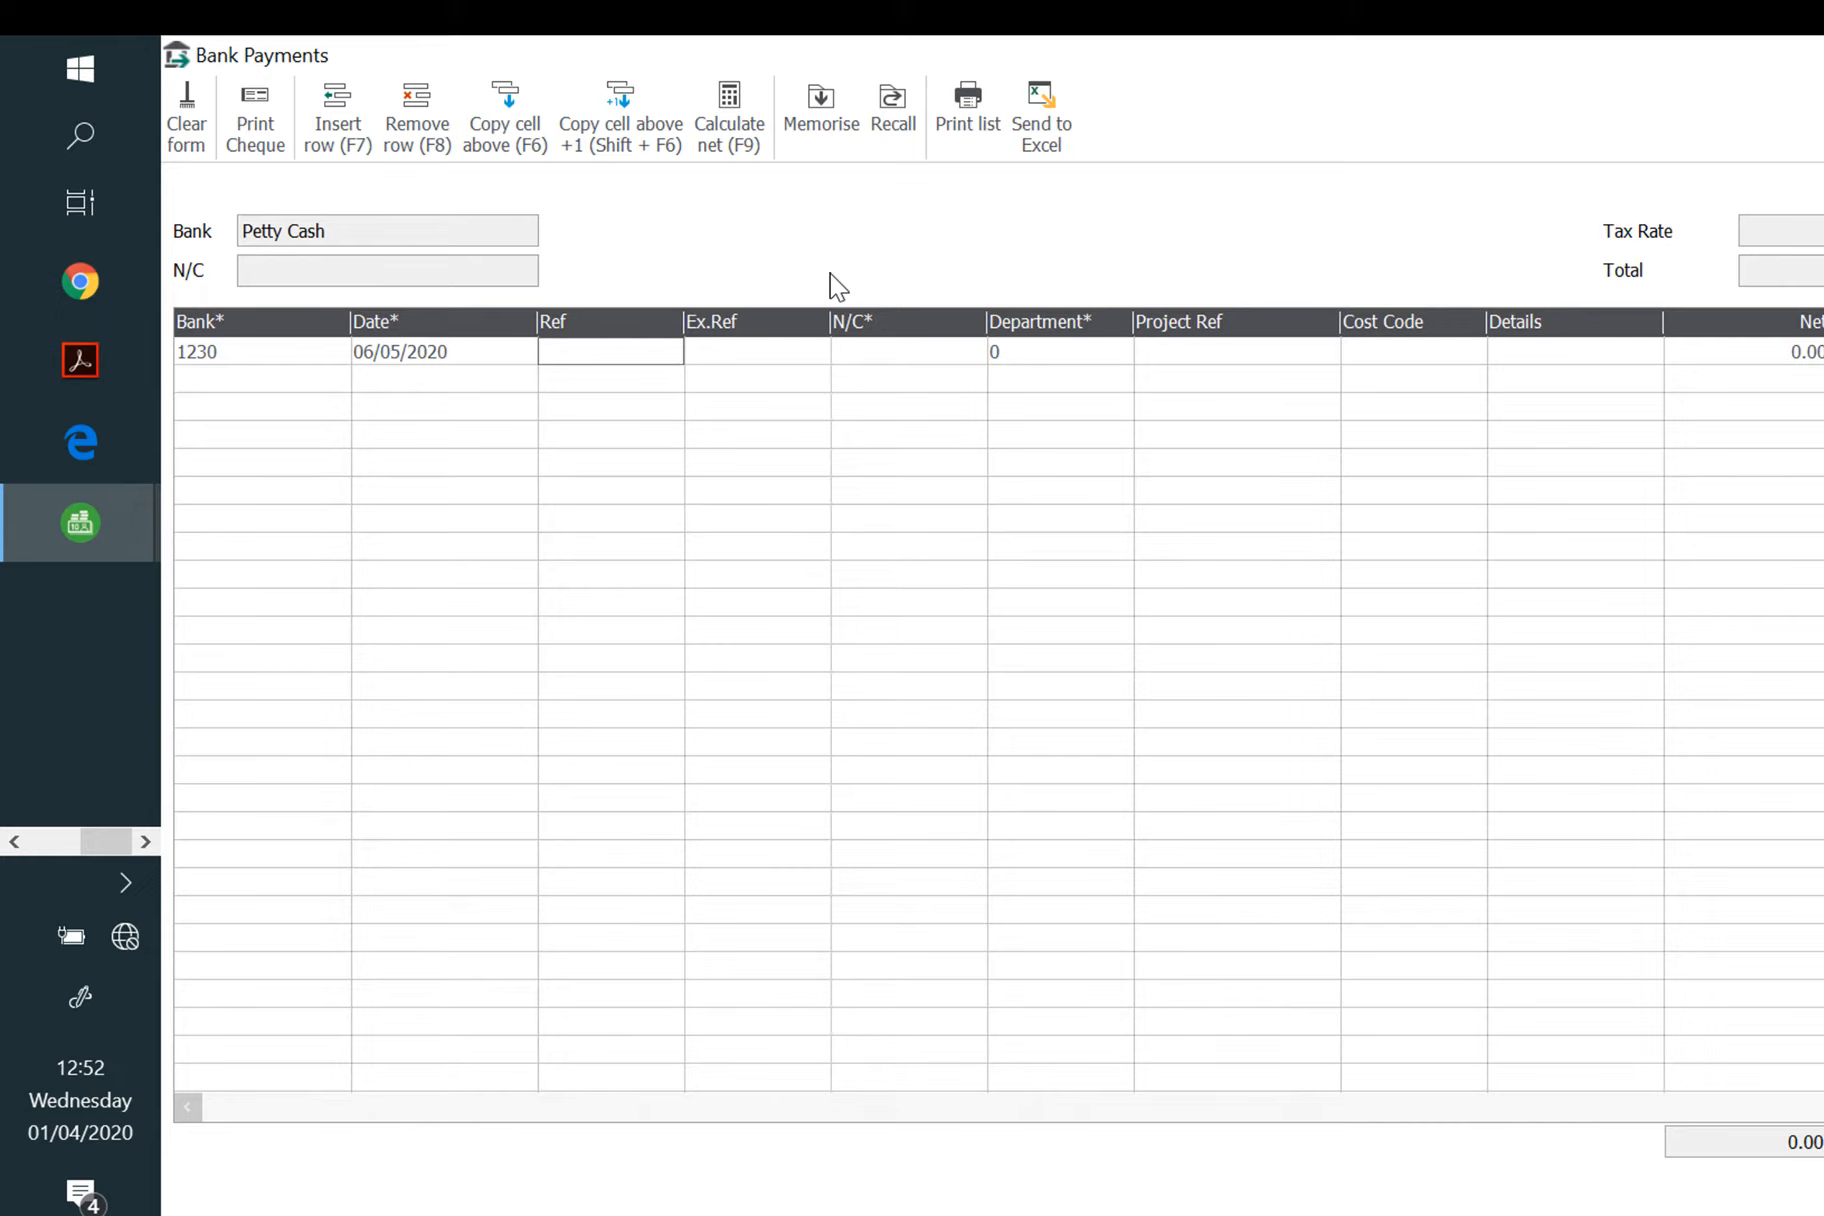
Step: Enter reference pc212 and code the line to 7300 Vehicle Fuel
type("pc212")
key("Tab")
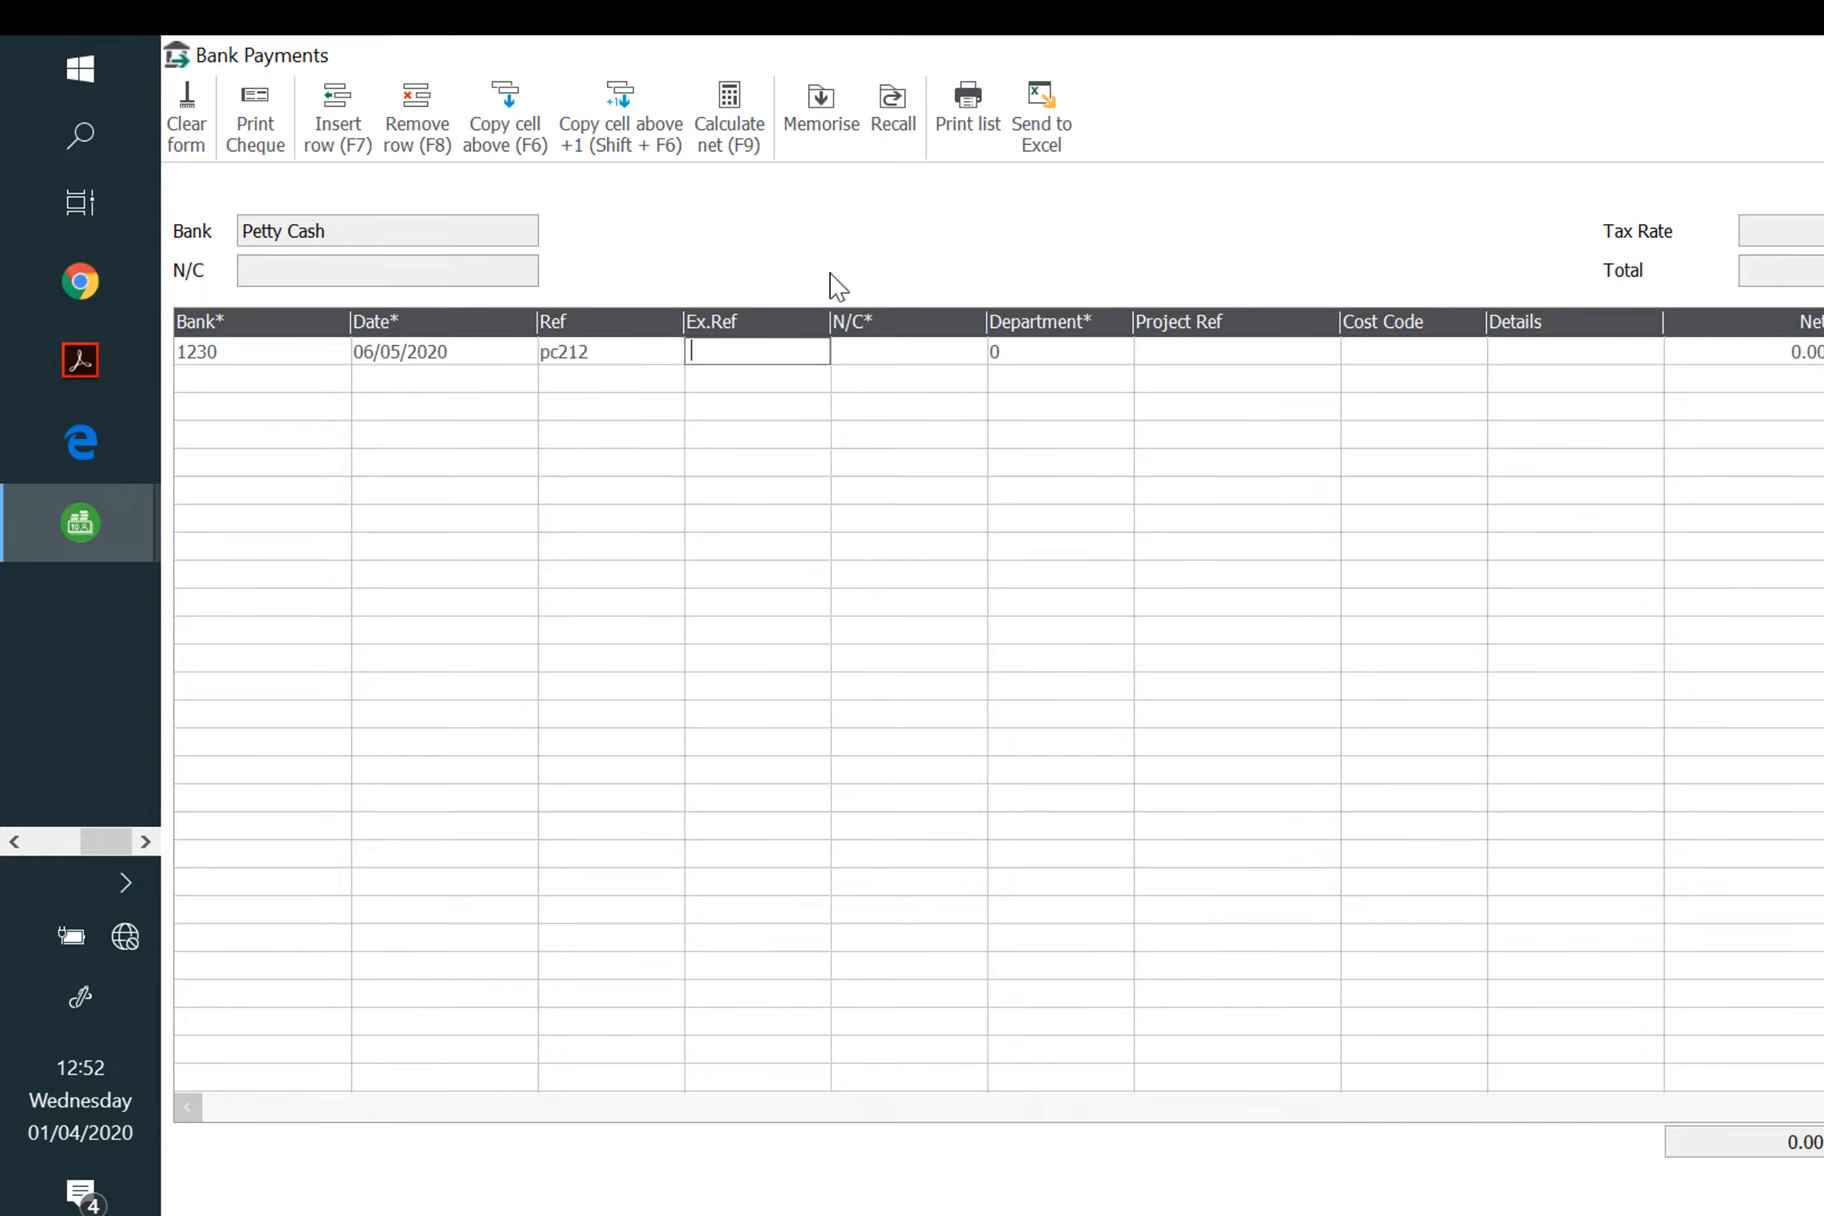
key("Tab")
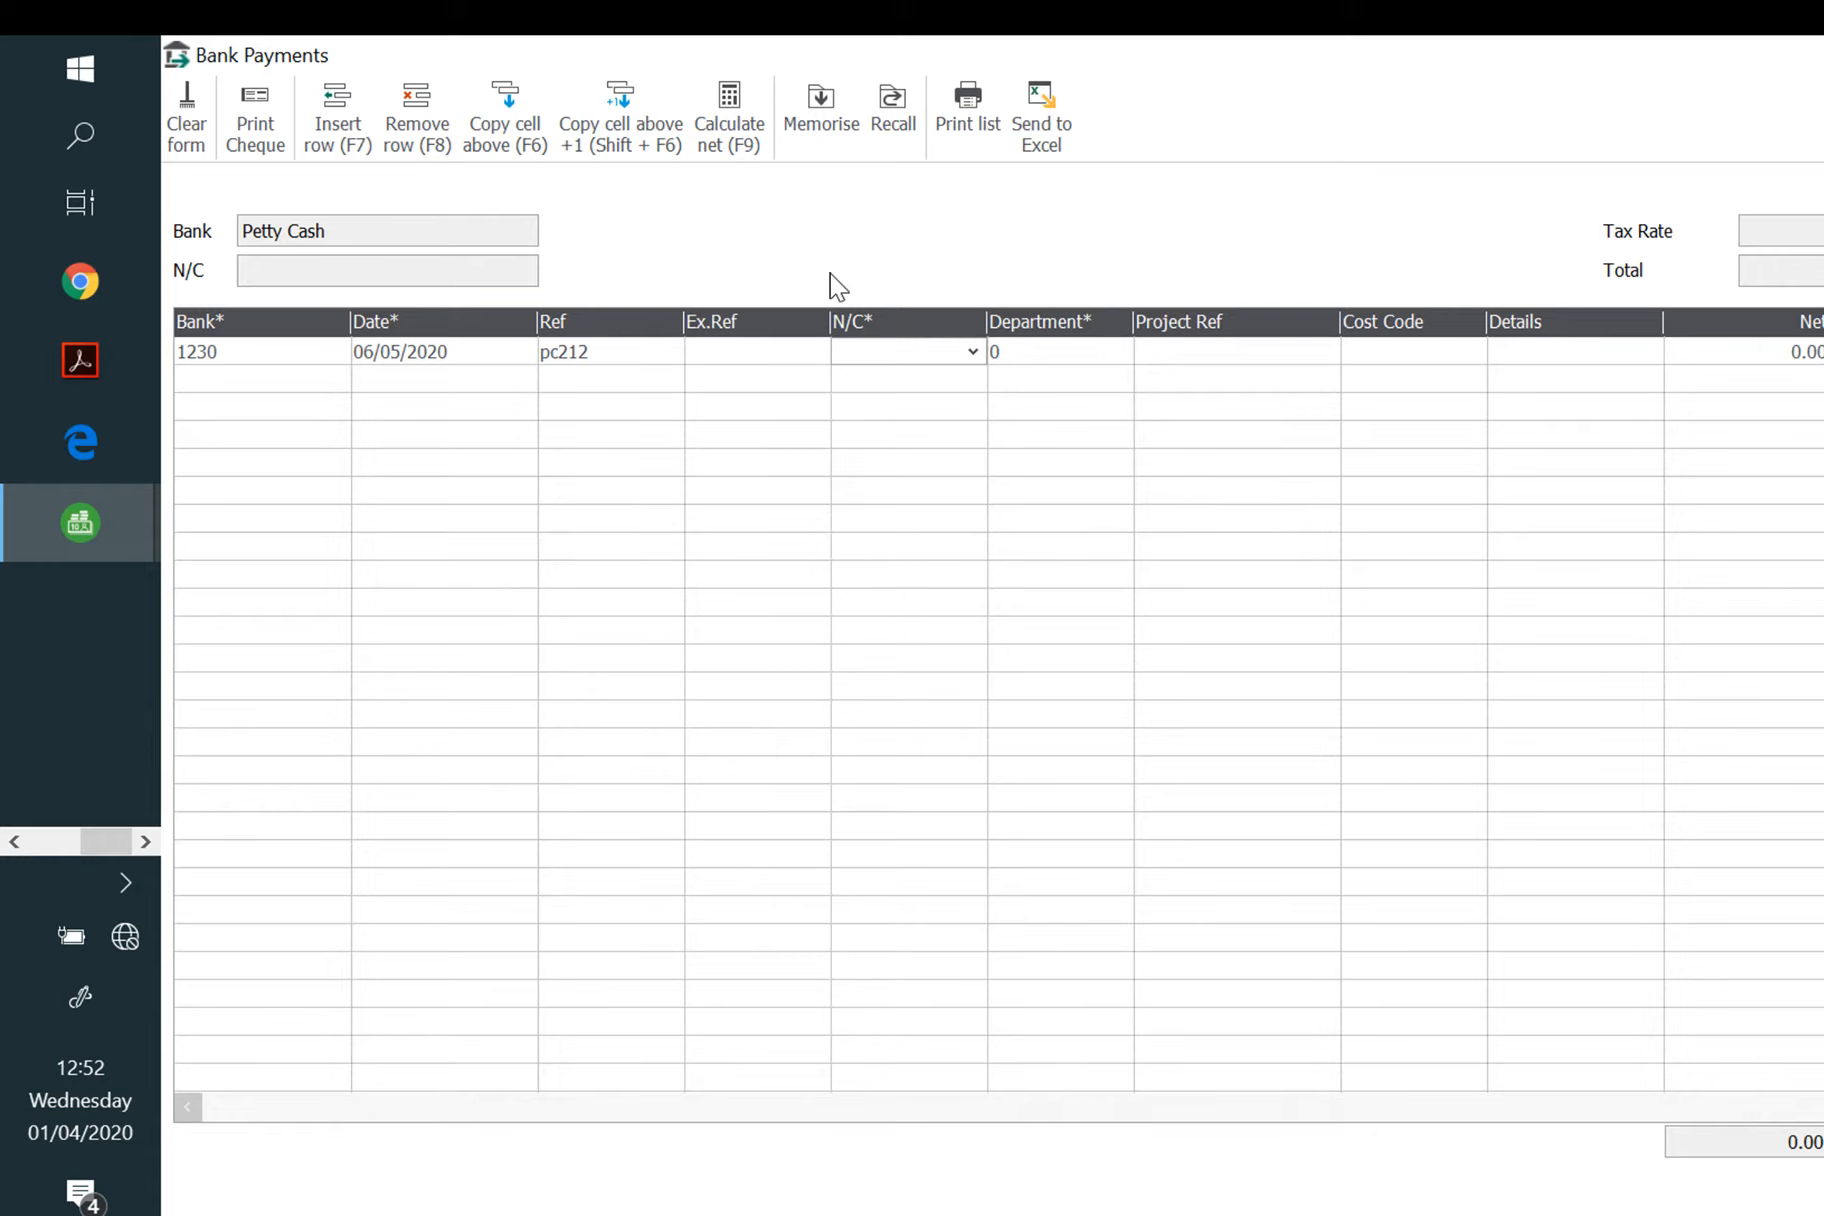
type("7300")
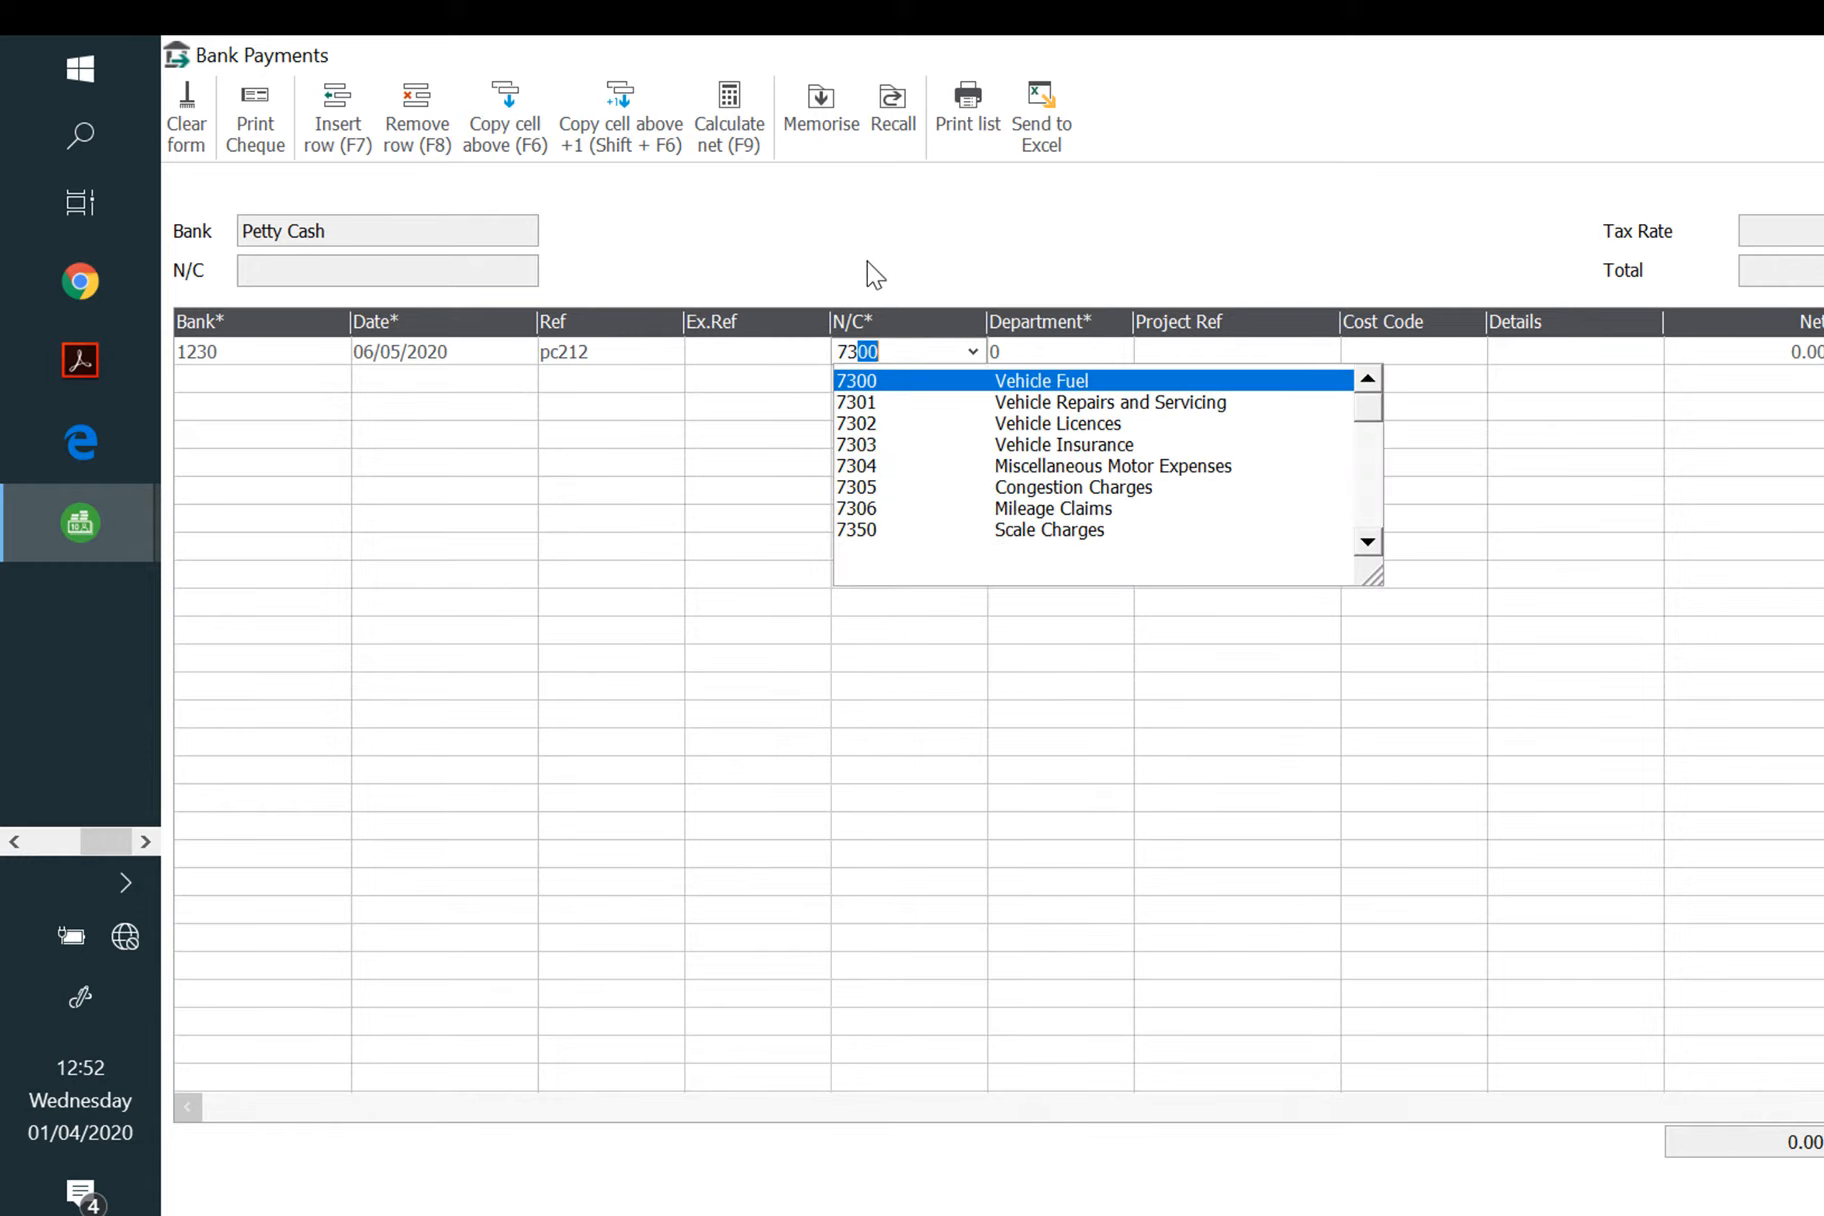
left_click(1055, 386)
key("Tab")
key("Tab")
key("Tab")
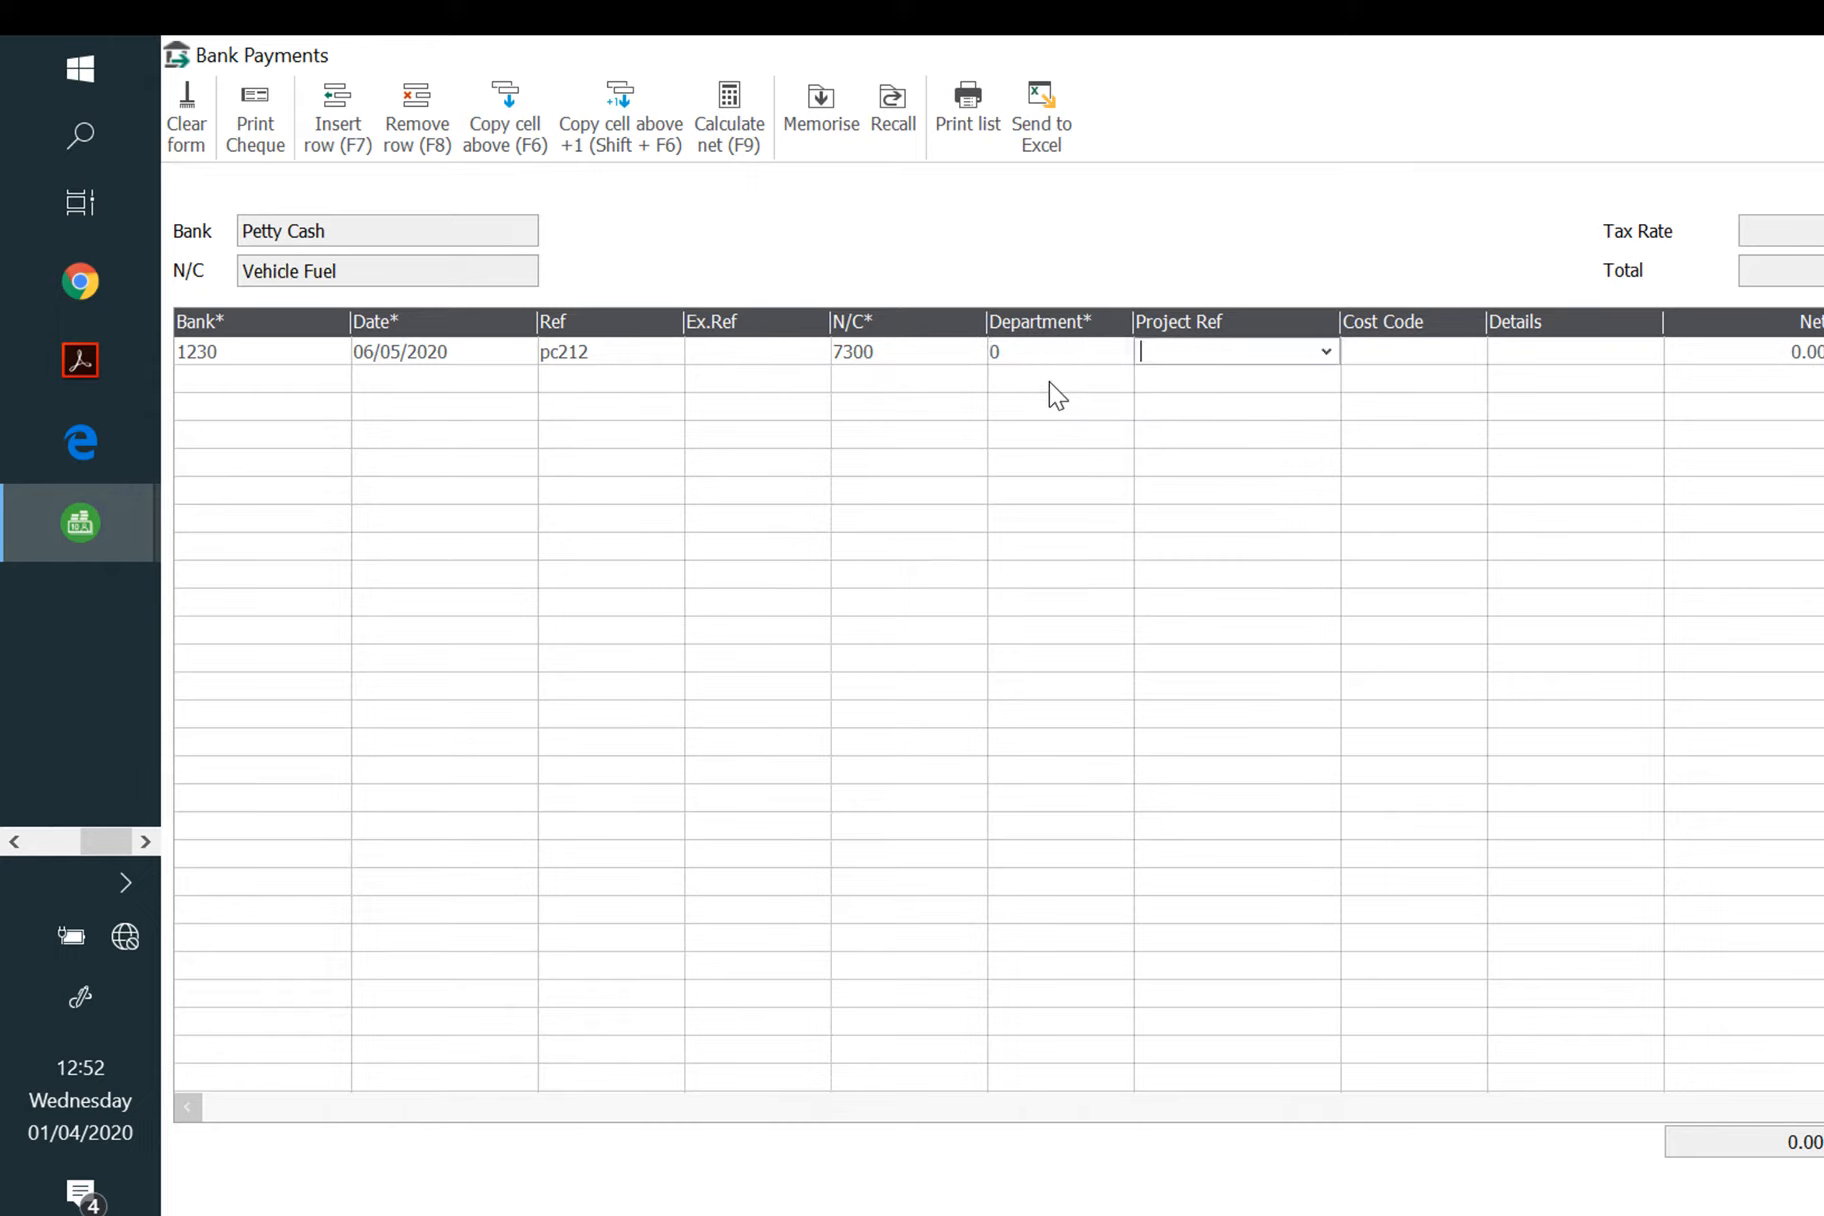
key("Tab")
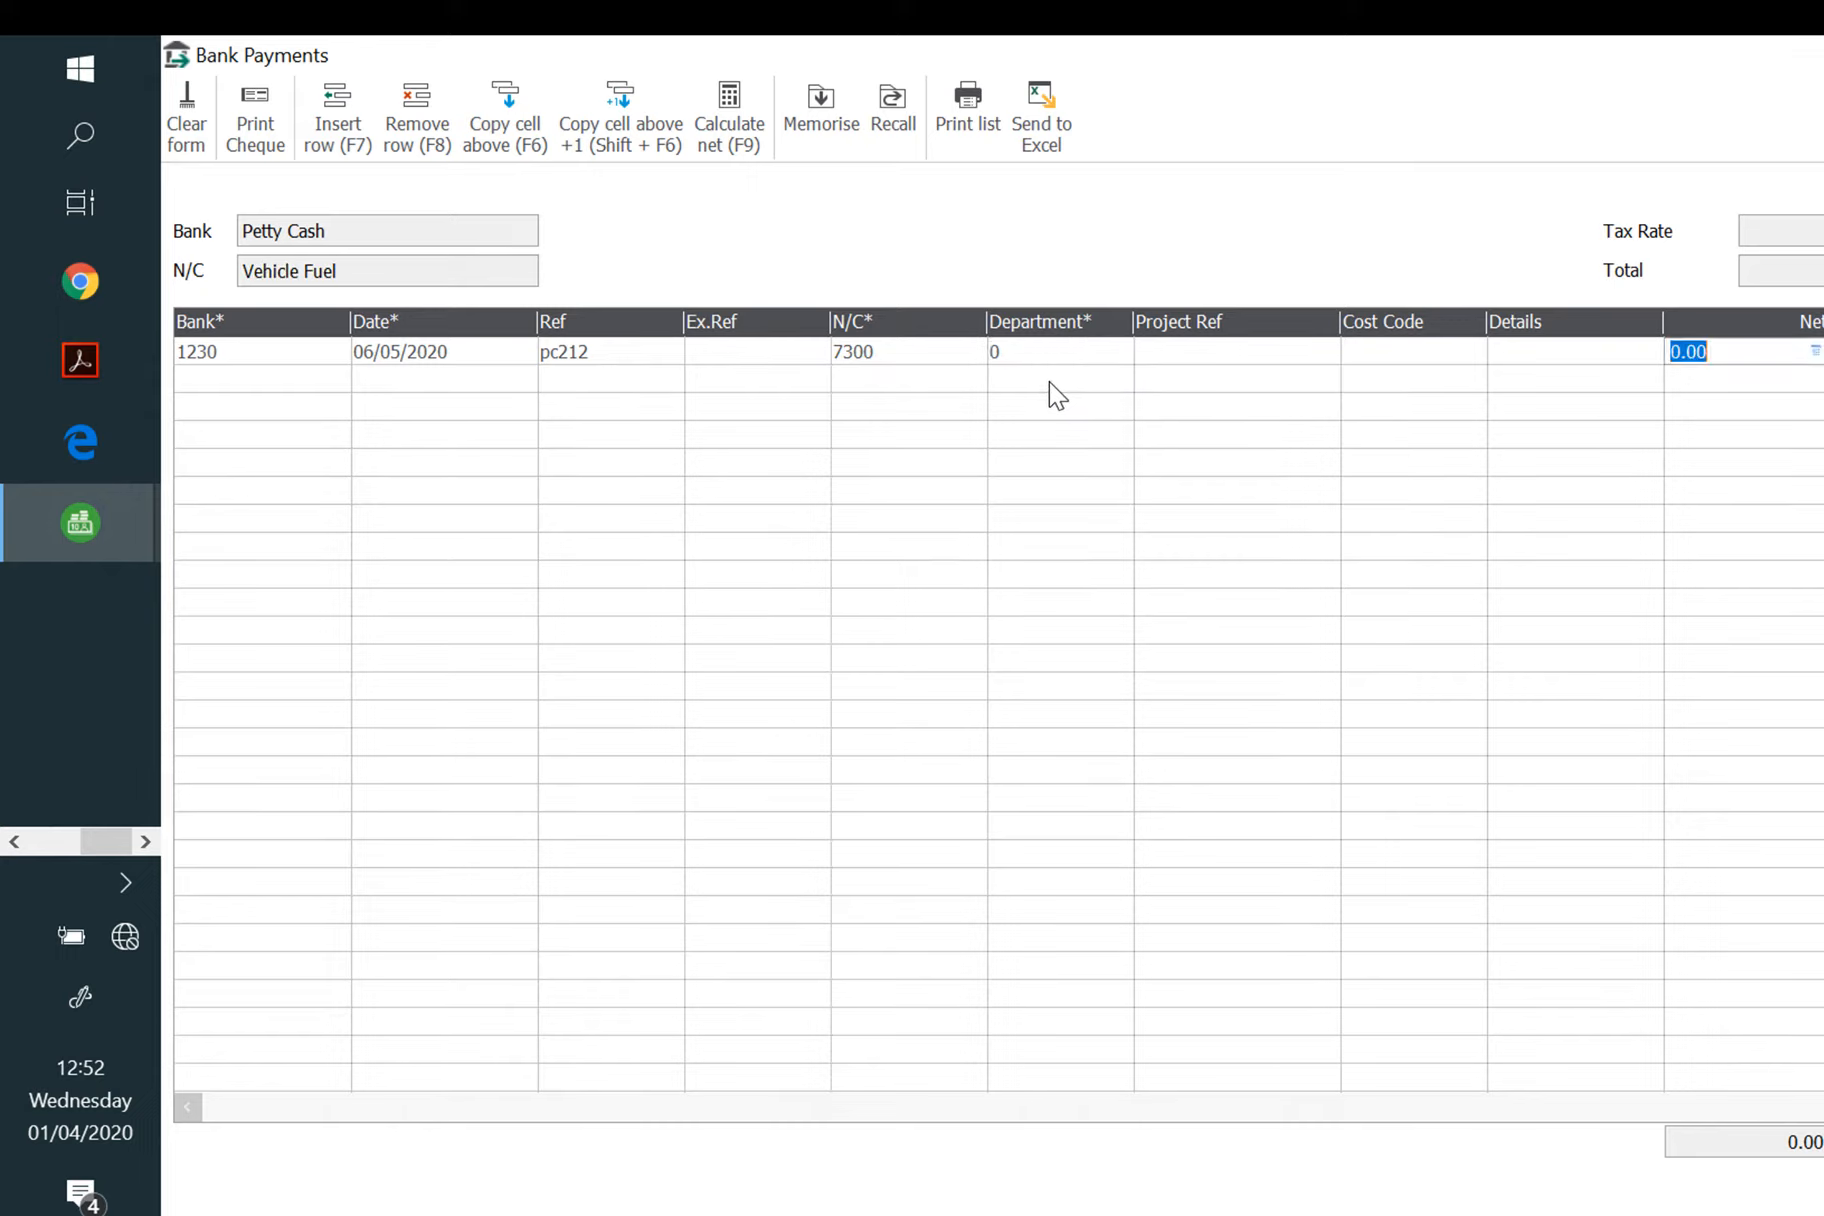
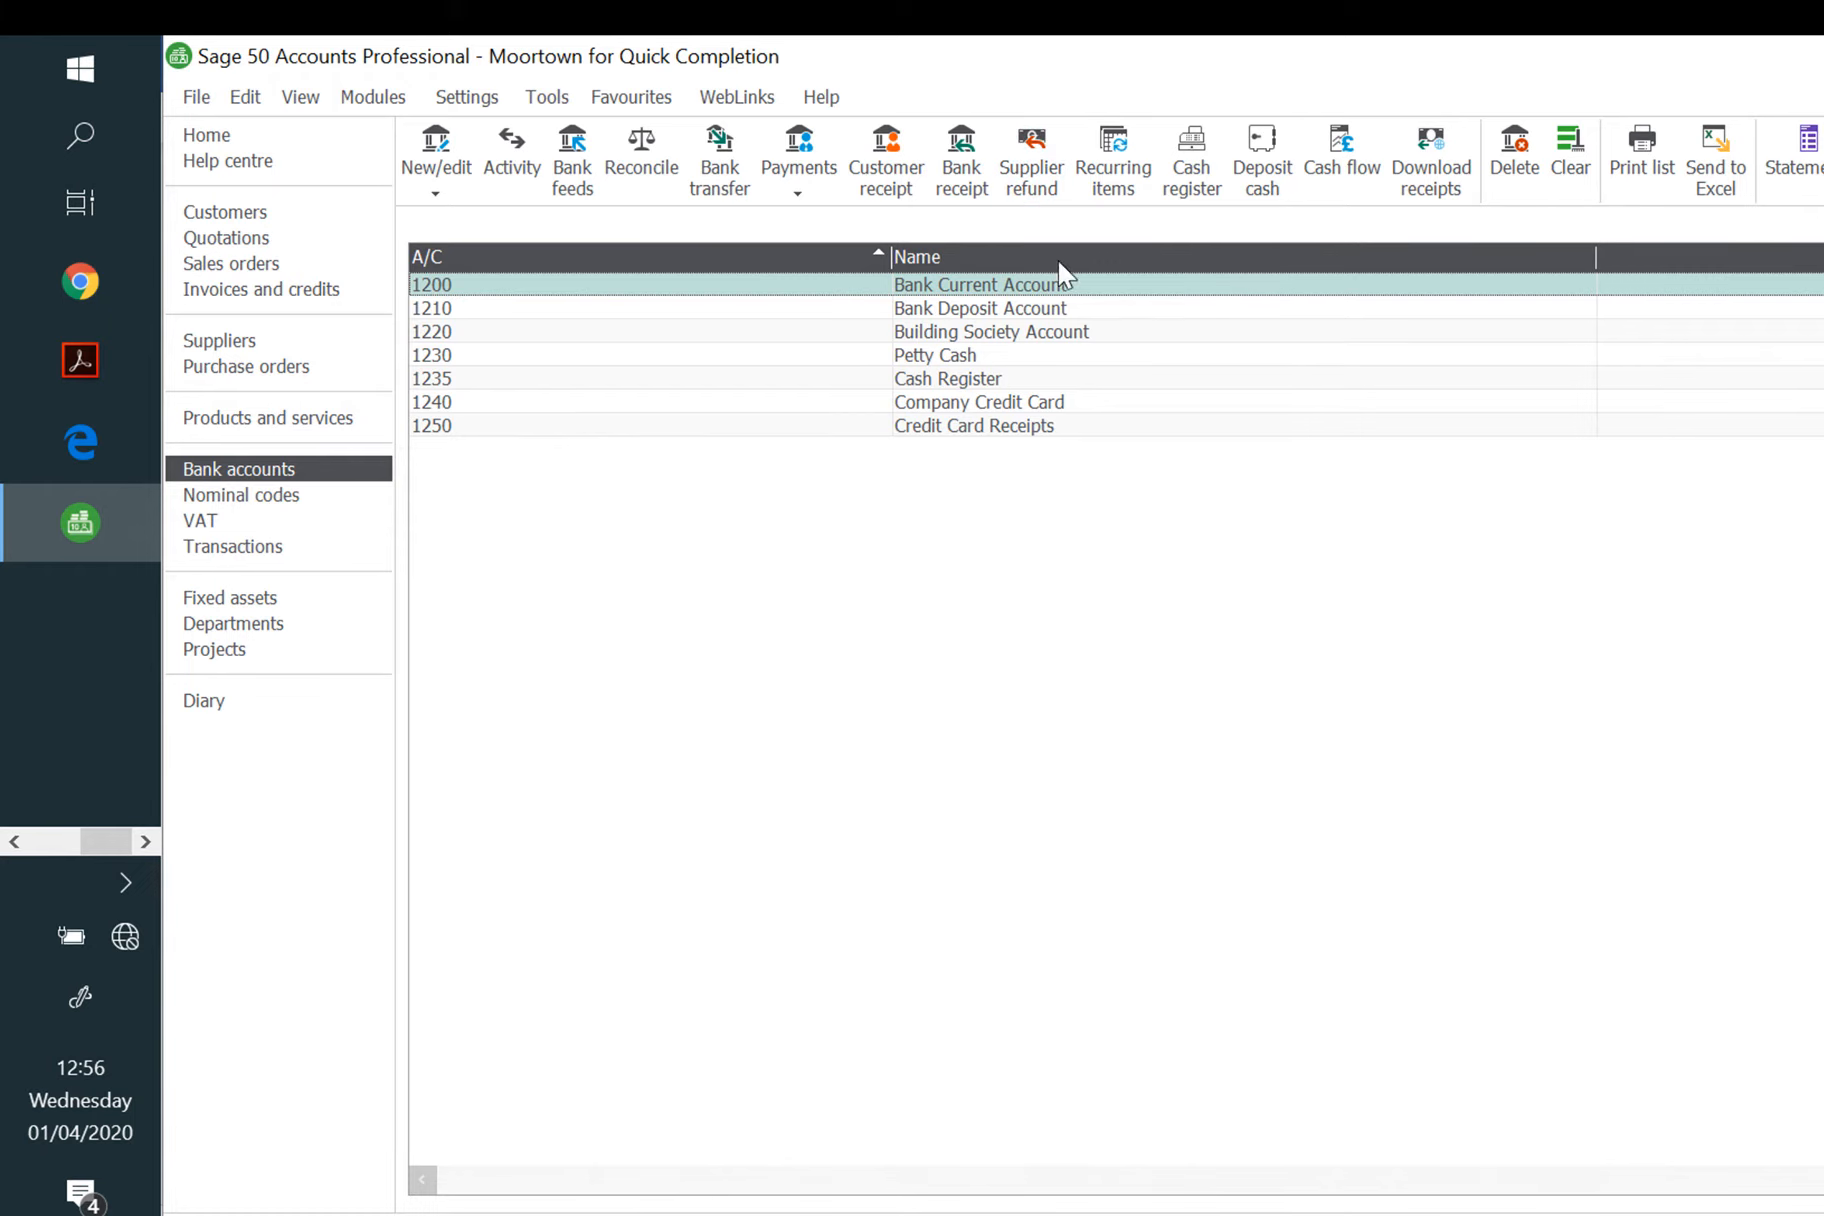
Step: Begin reconciling 1200 Bank Current Account to show its statement summary dated 31/05/2020
left_click(641, 150)
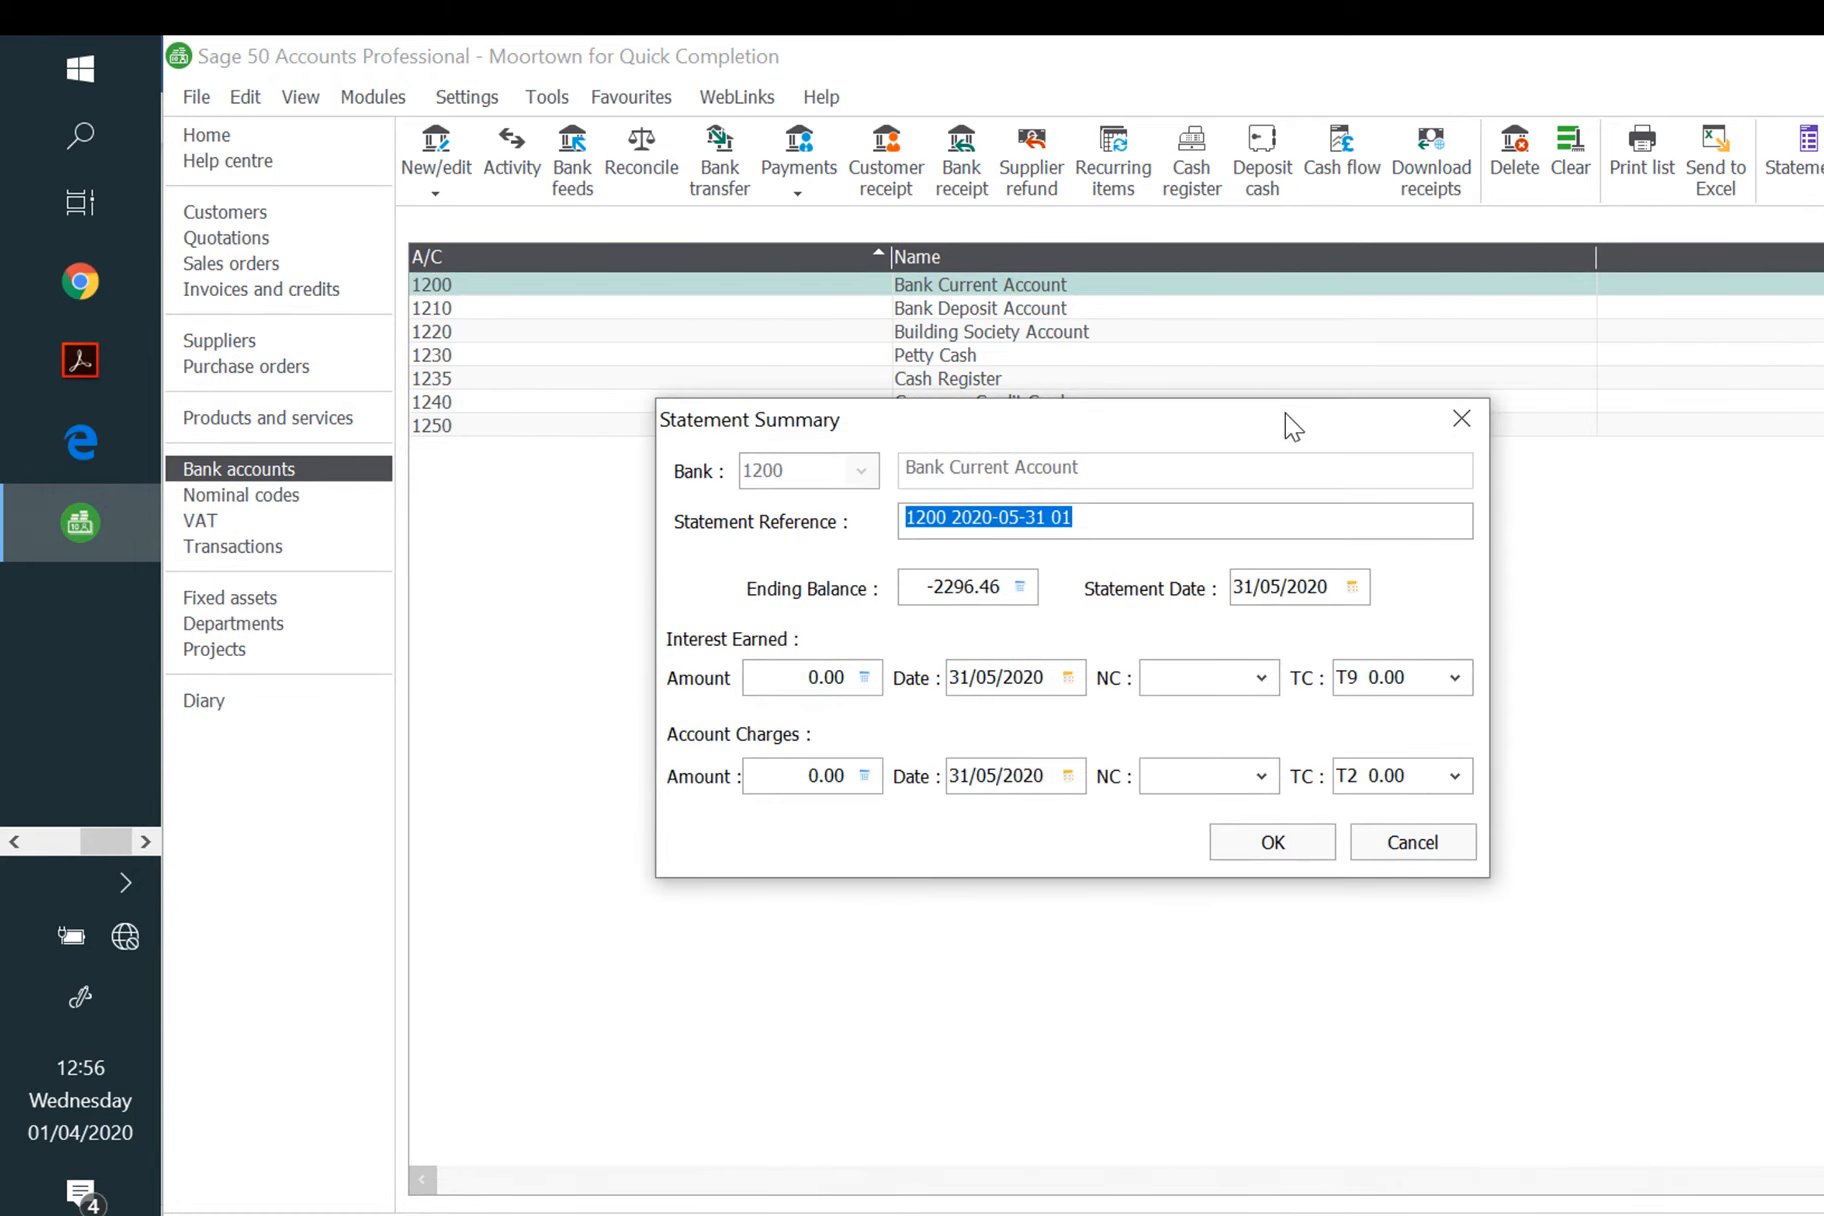
Step: Replace the statement ending balance with 3497.71
left_click(1020, 586)
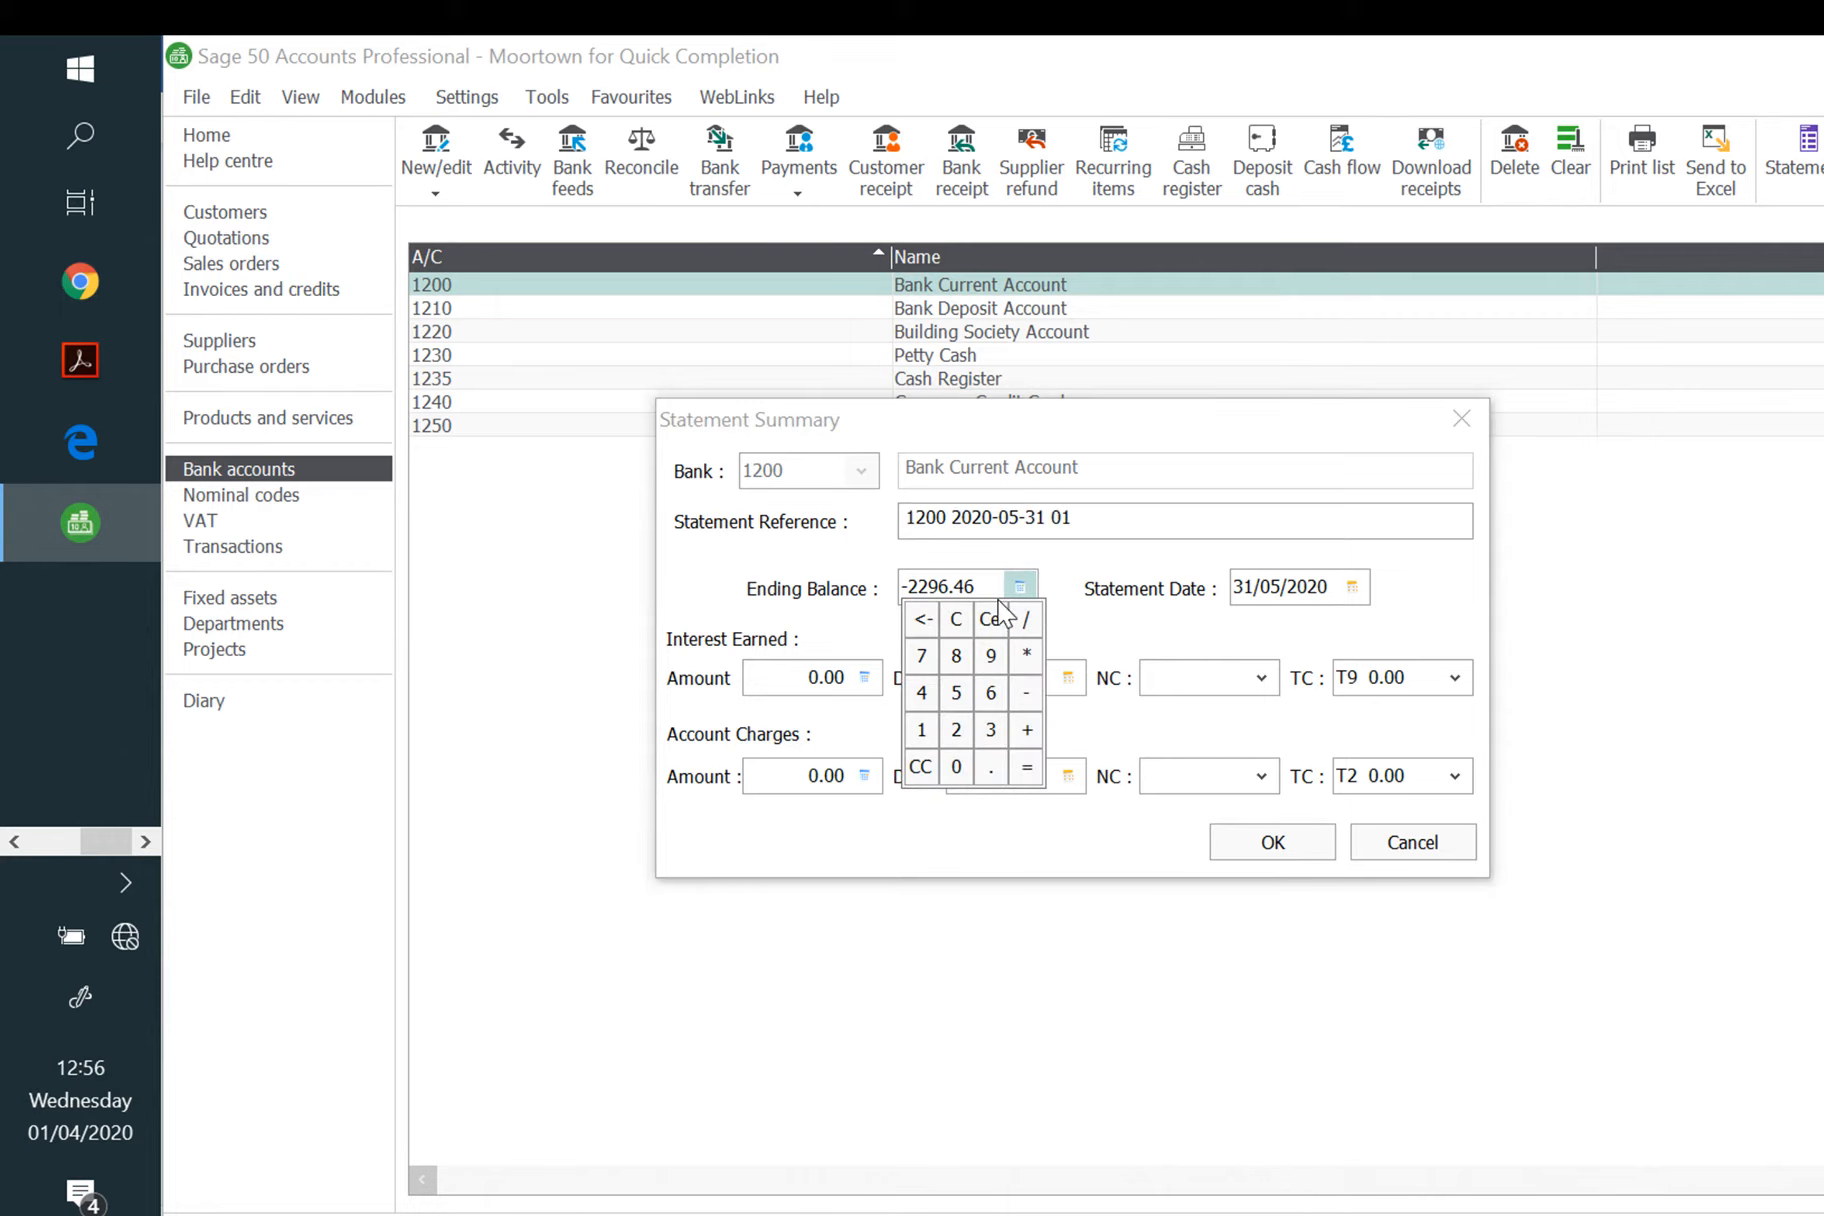
left_click(907, 587)
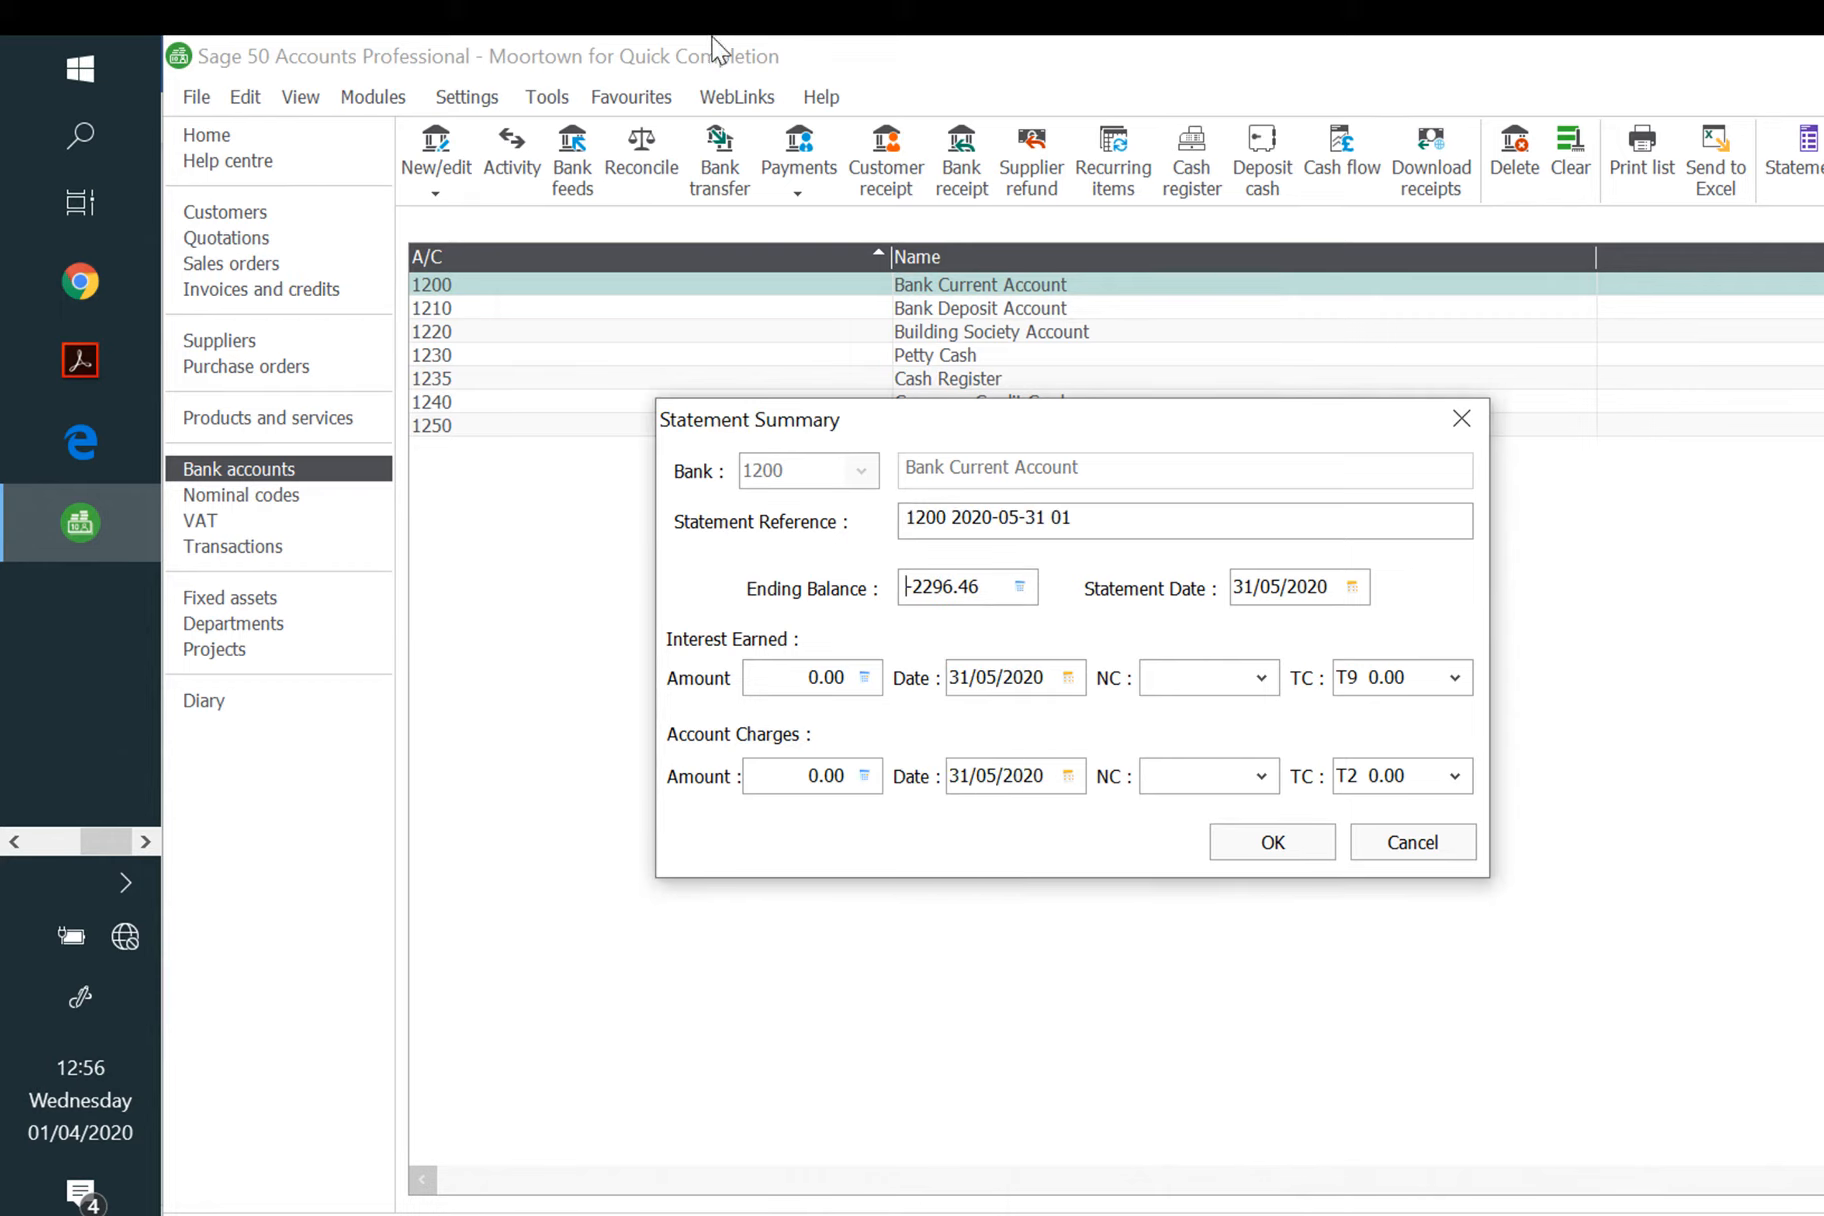
key("shift+End")
key("Delete")
type("3497.71")
key("Tab")
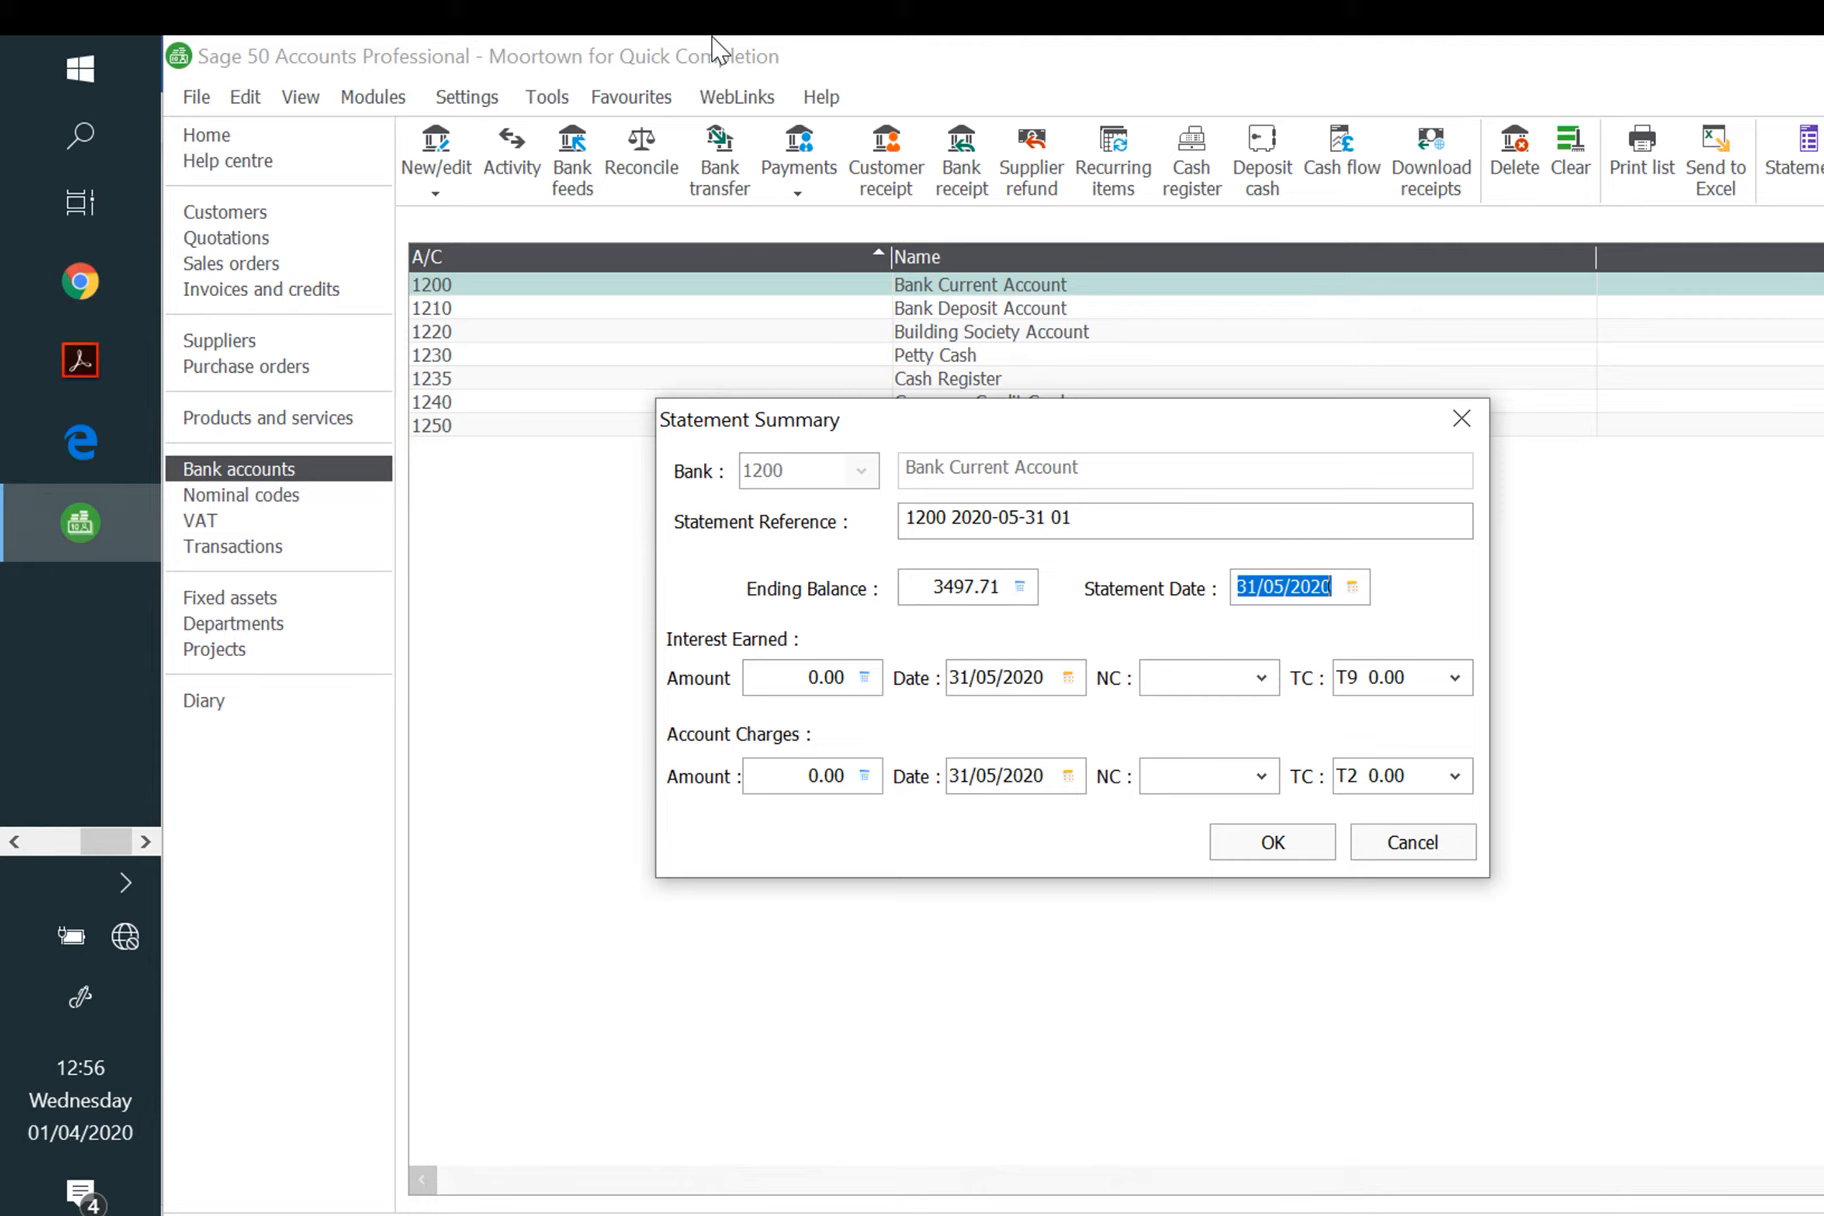
Step: Enter account charges of 33.30 dated 28/05/2020, coded to 7901 Bank Charges
key("Tab")
key("Tab")
key("Tab")
key("Tab")
key("Tab")
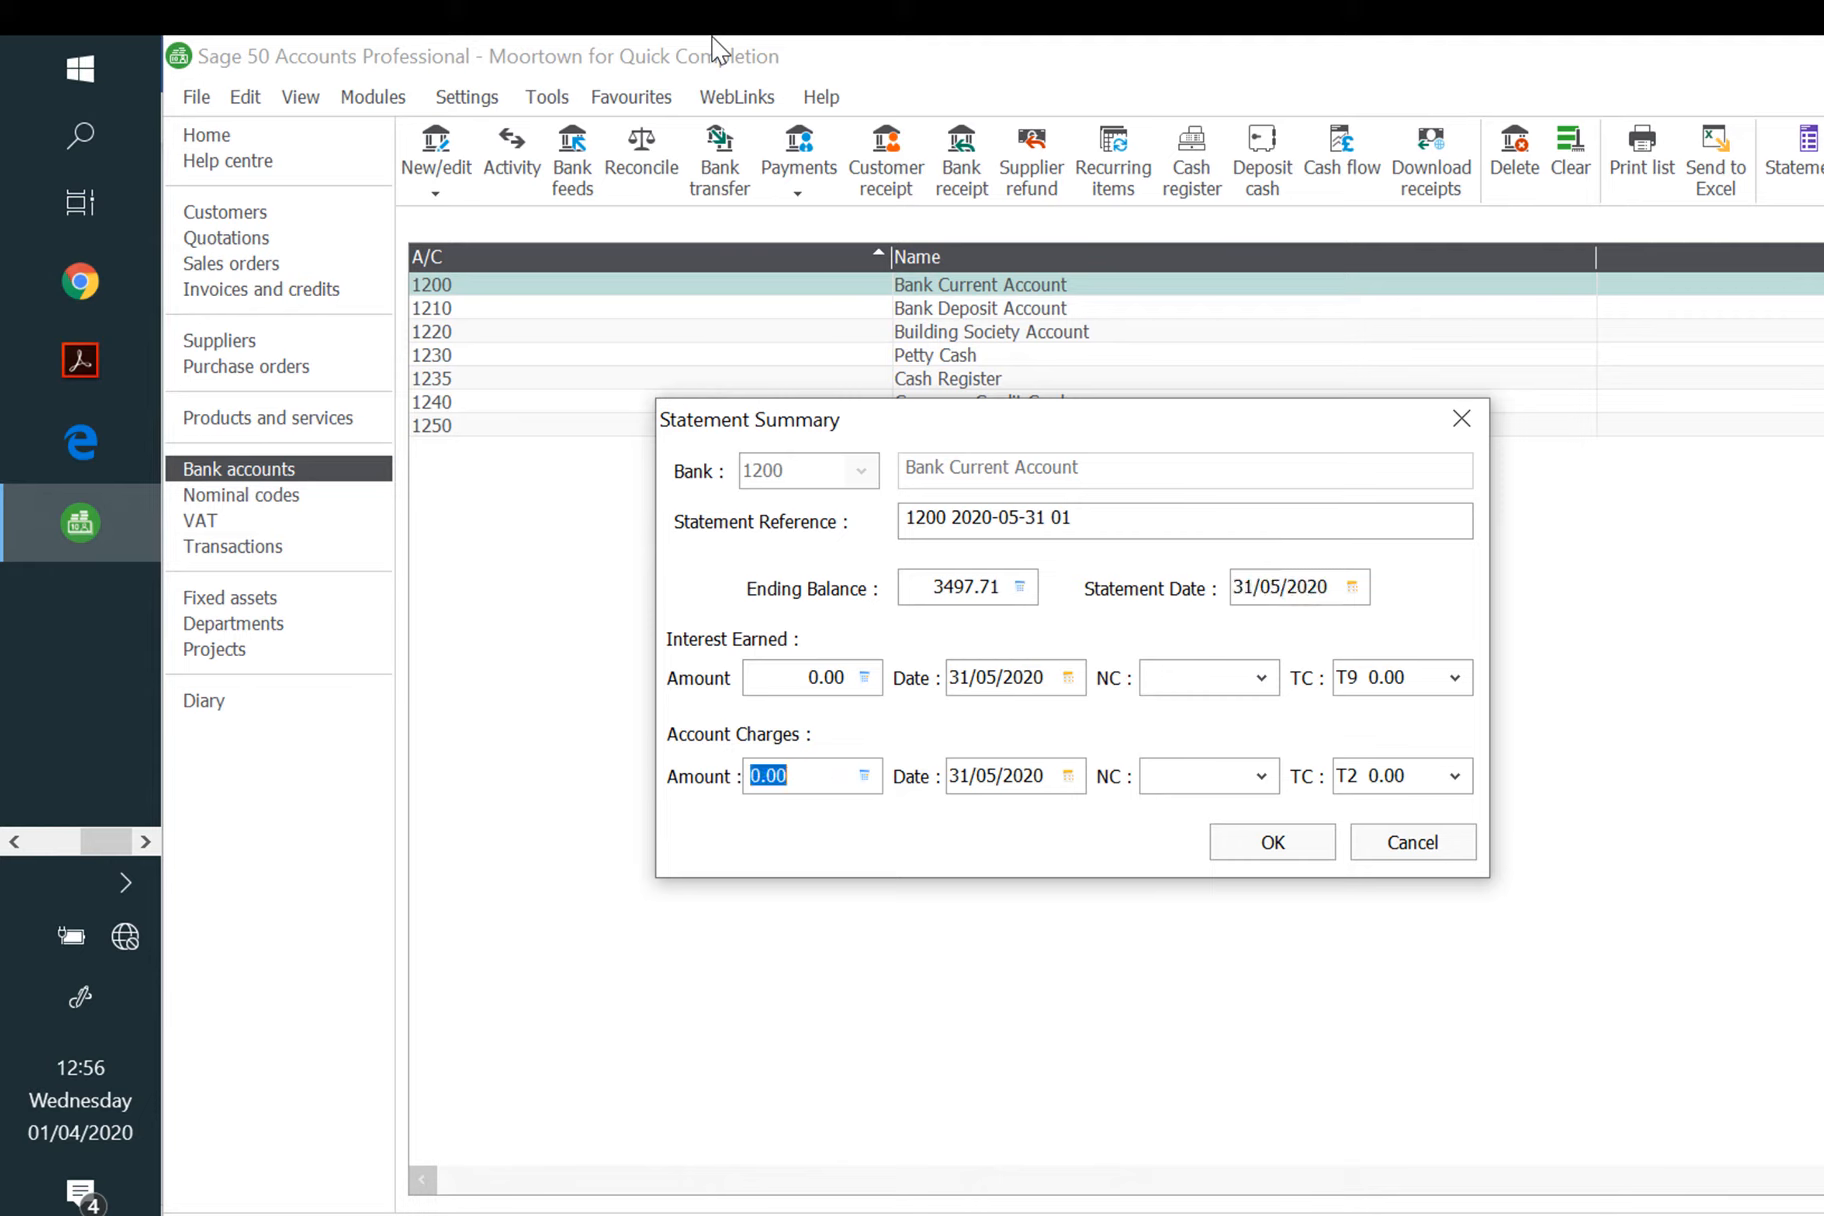
type("33.30")
key("Tab")
type("28/05/202")
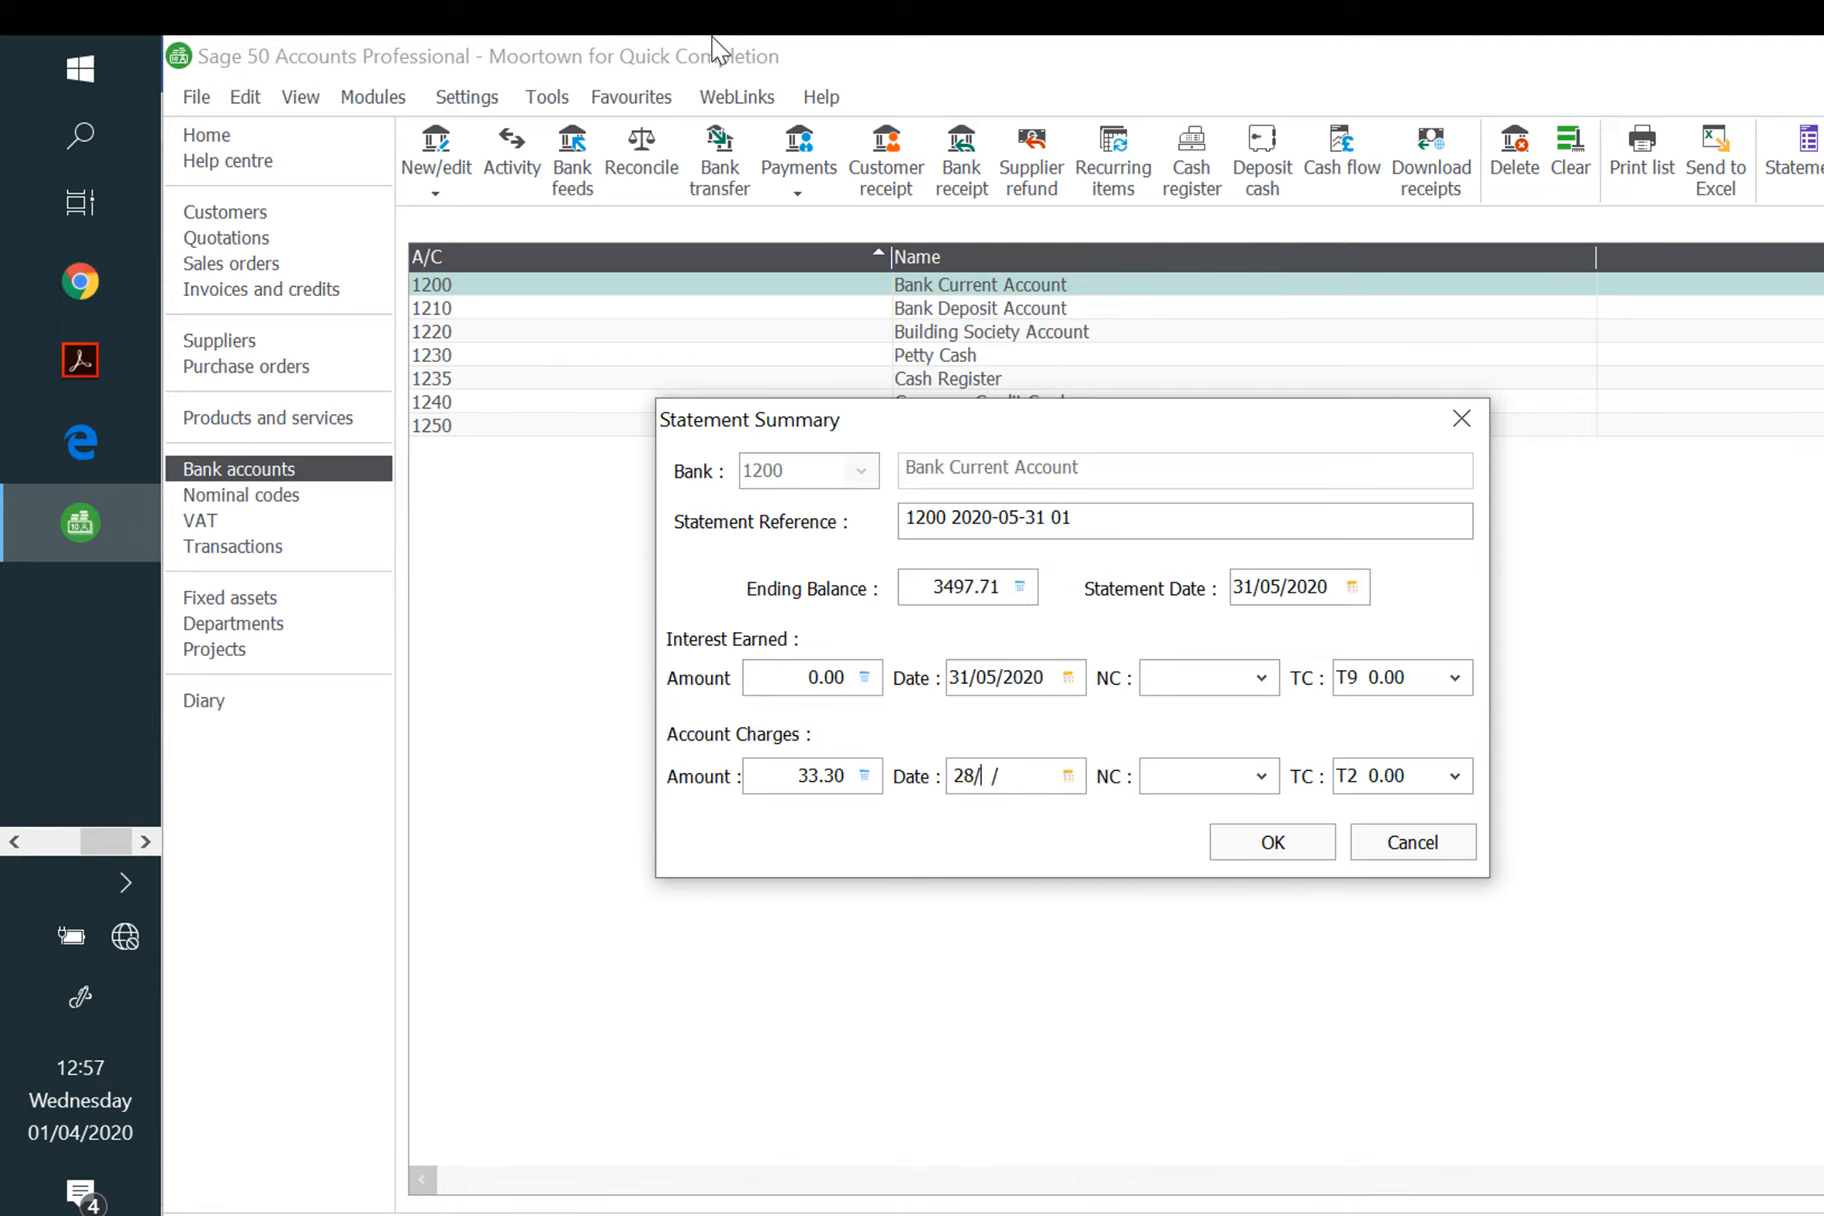
type("0")
key("Tab")
type("4")
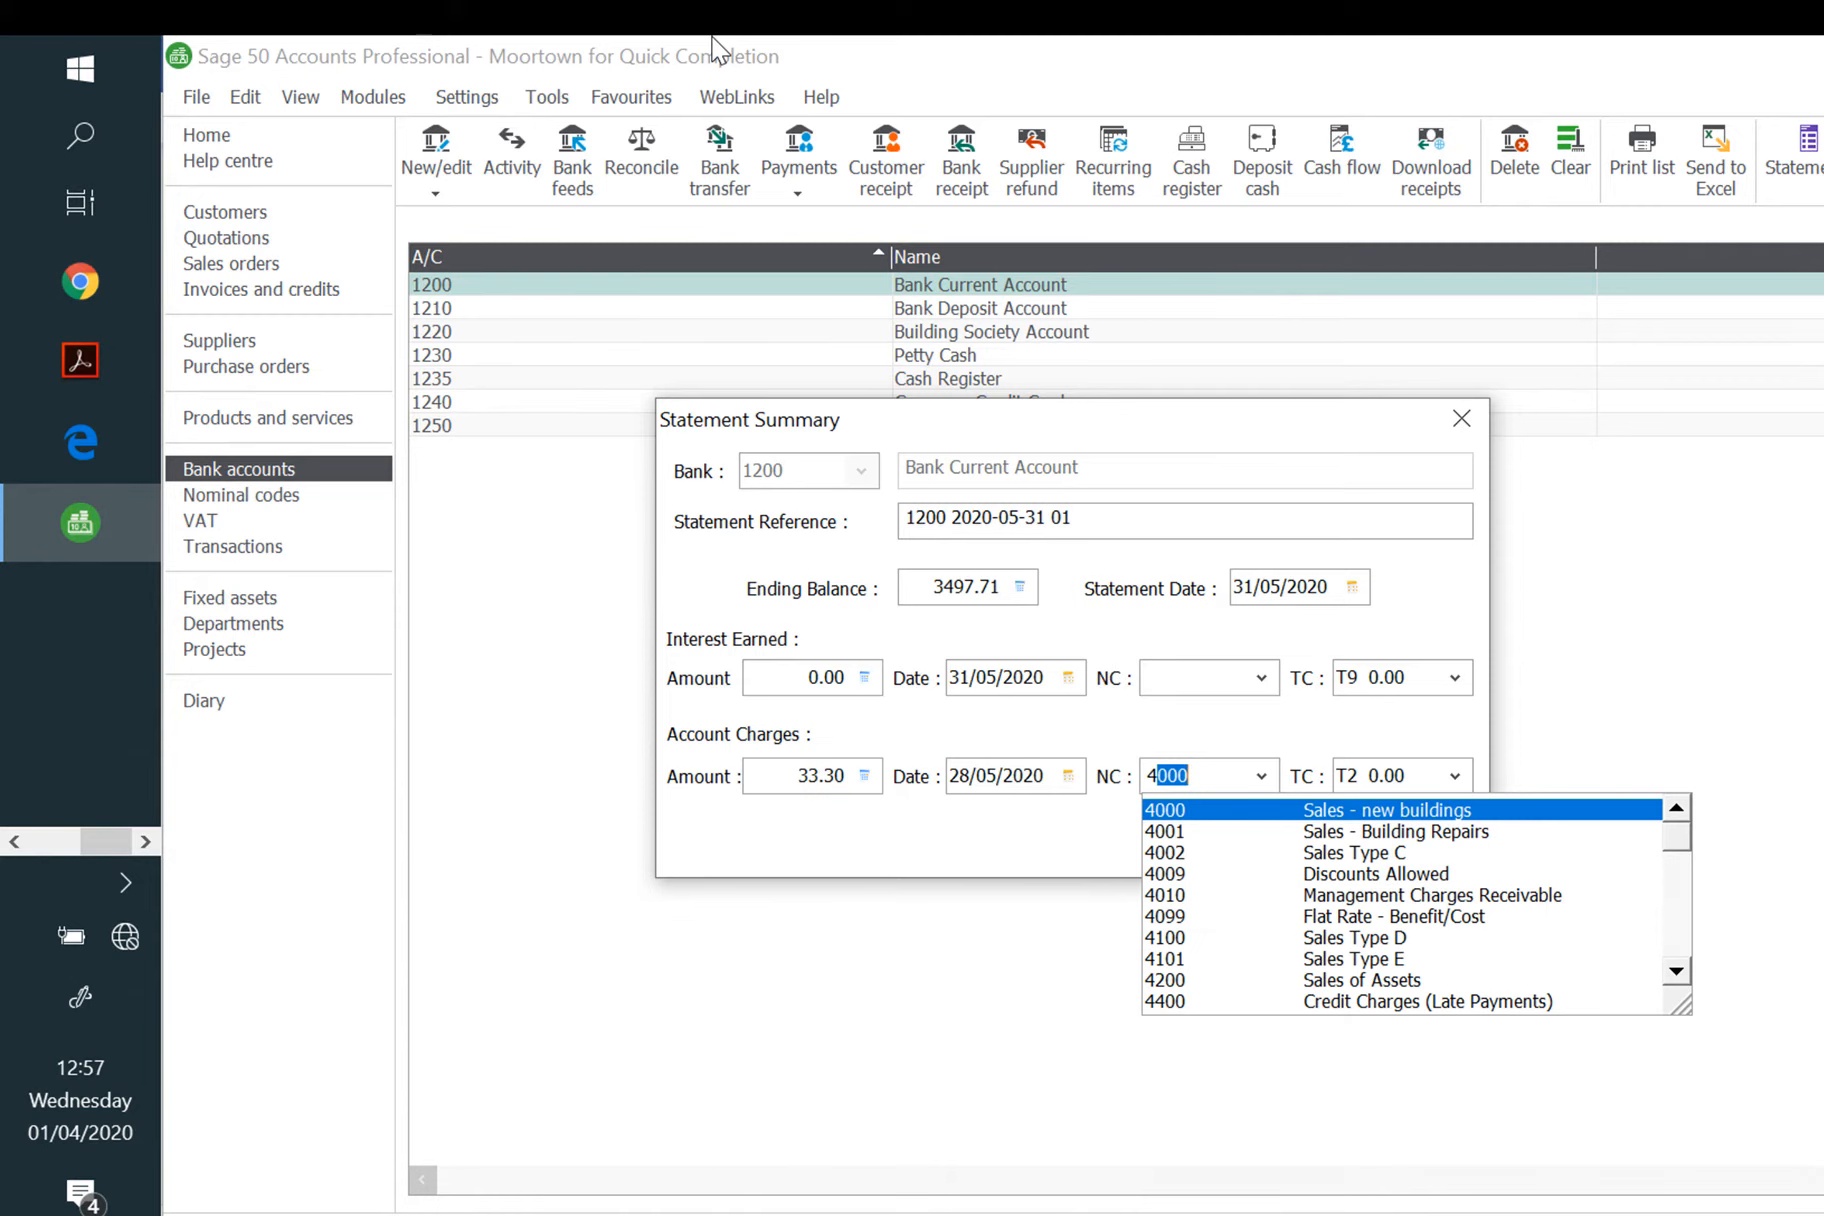
key("BackSpace")
key("BackSpace")
type("7005")
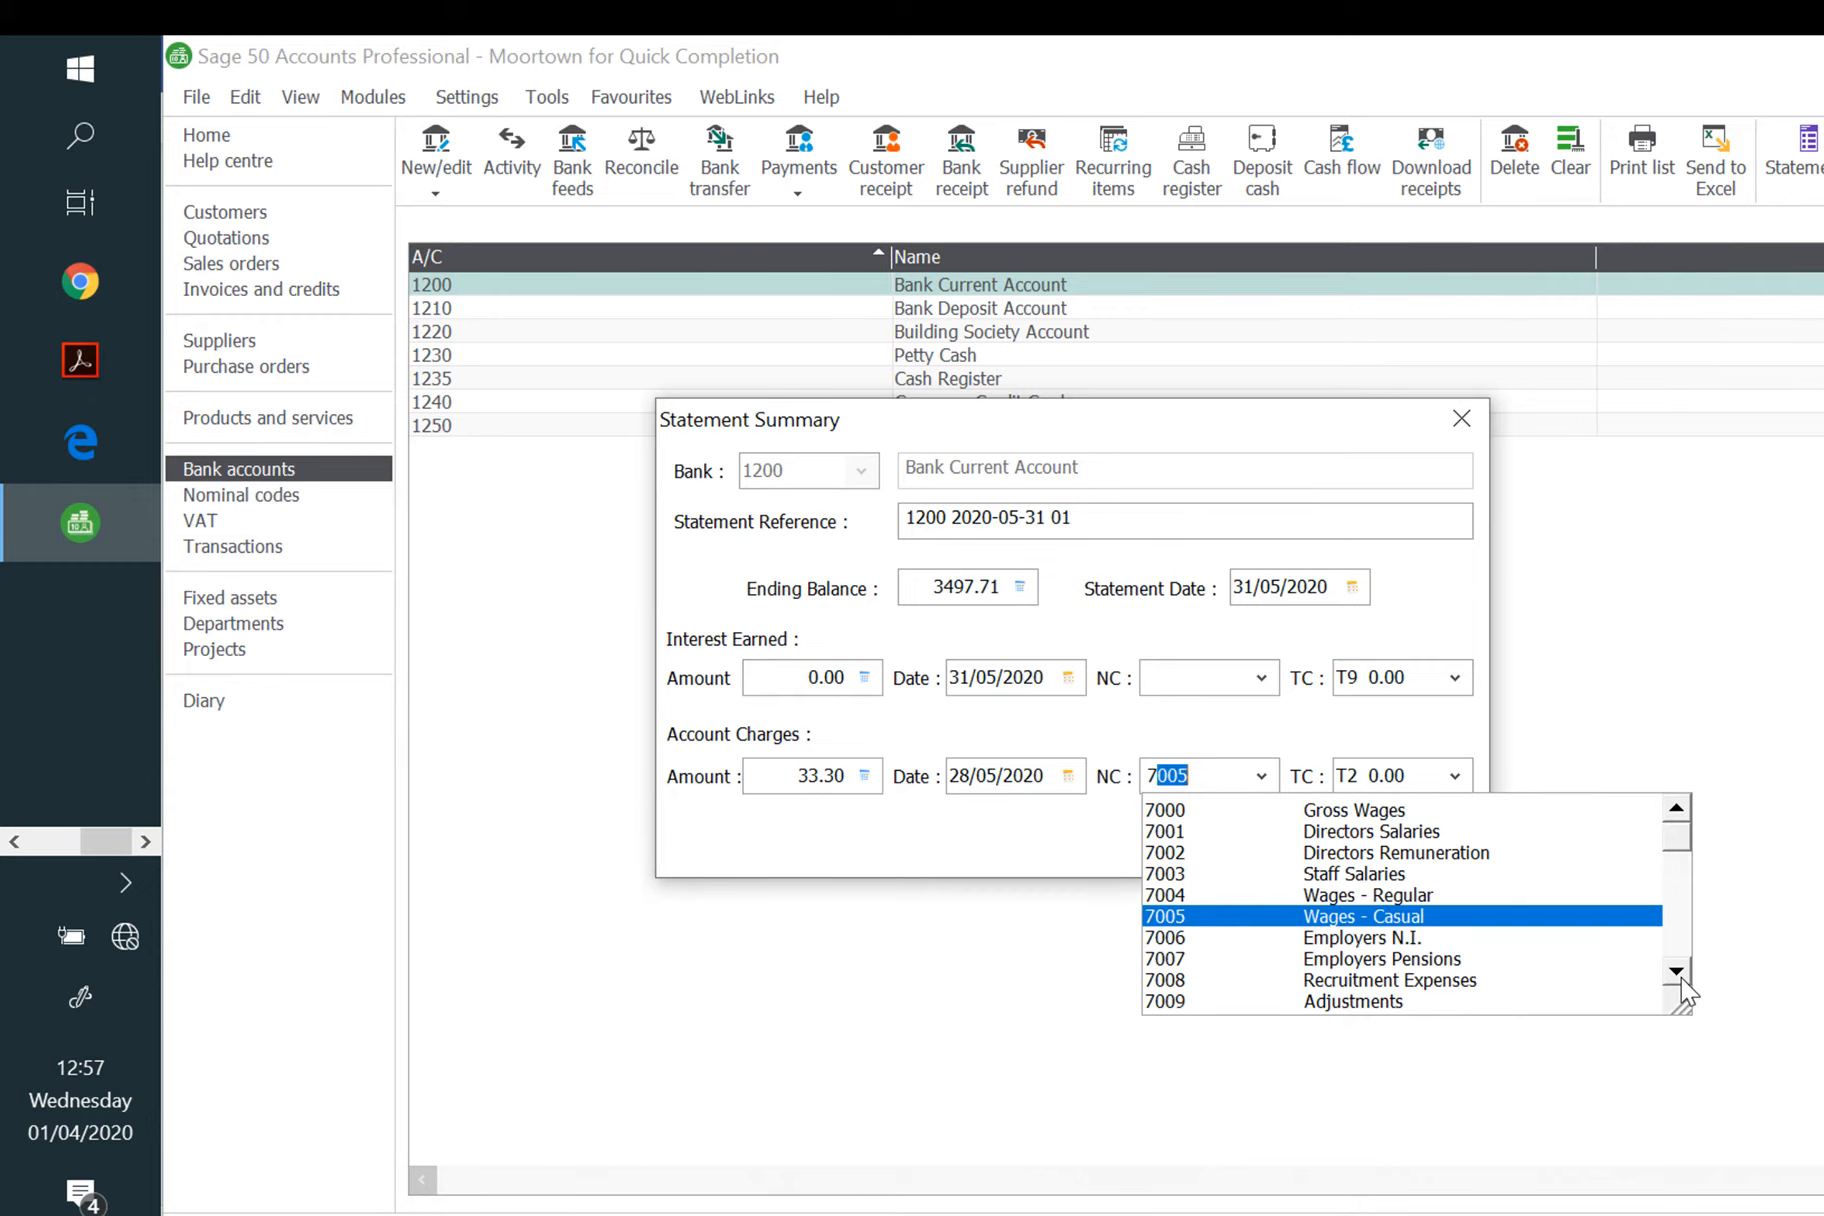
left_click(1681, 978)
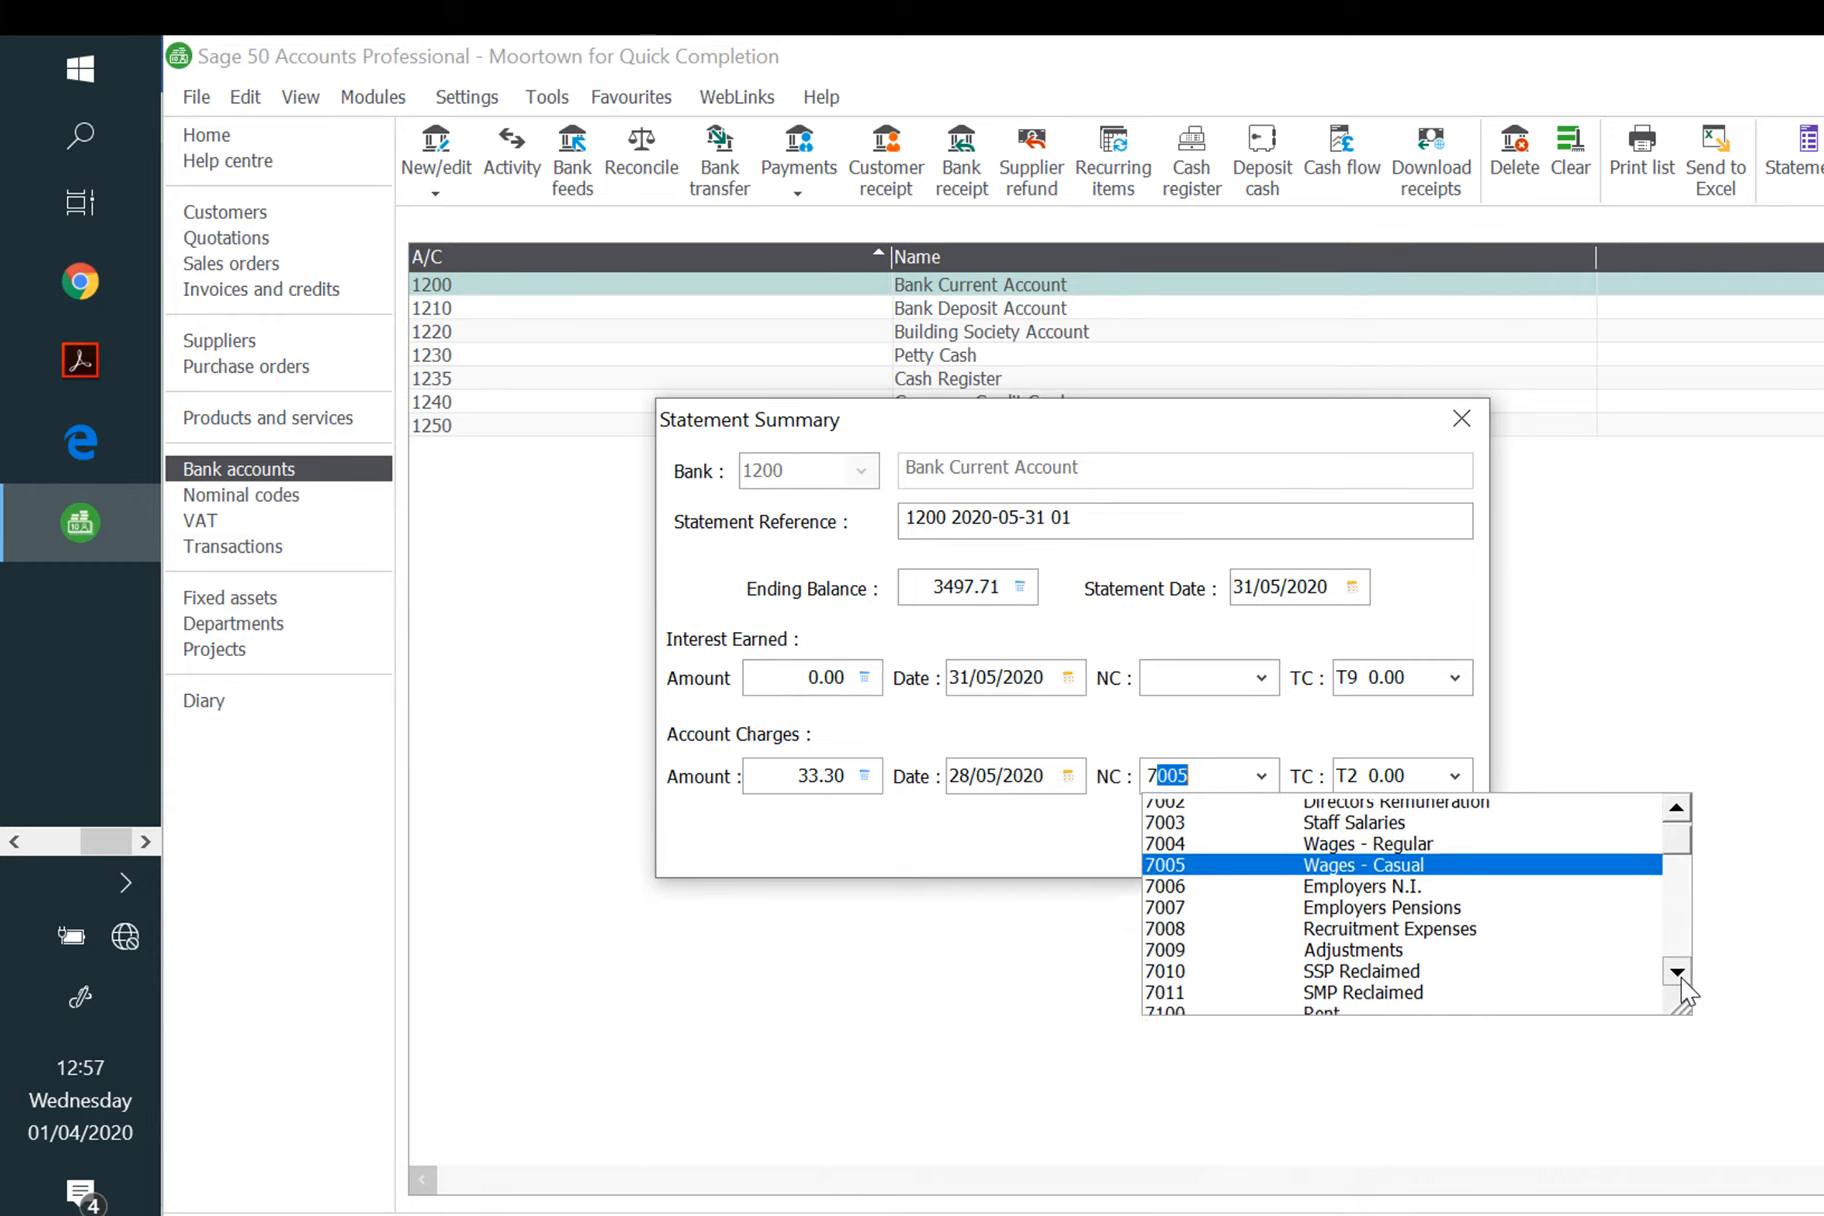
left_click(1682, 978)
left_click(1683, 978)
left_click(1683, 978)
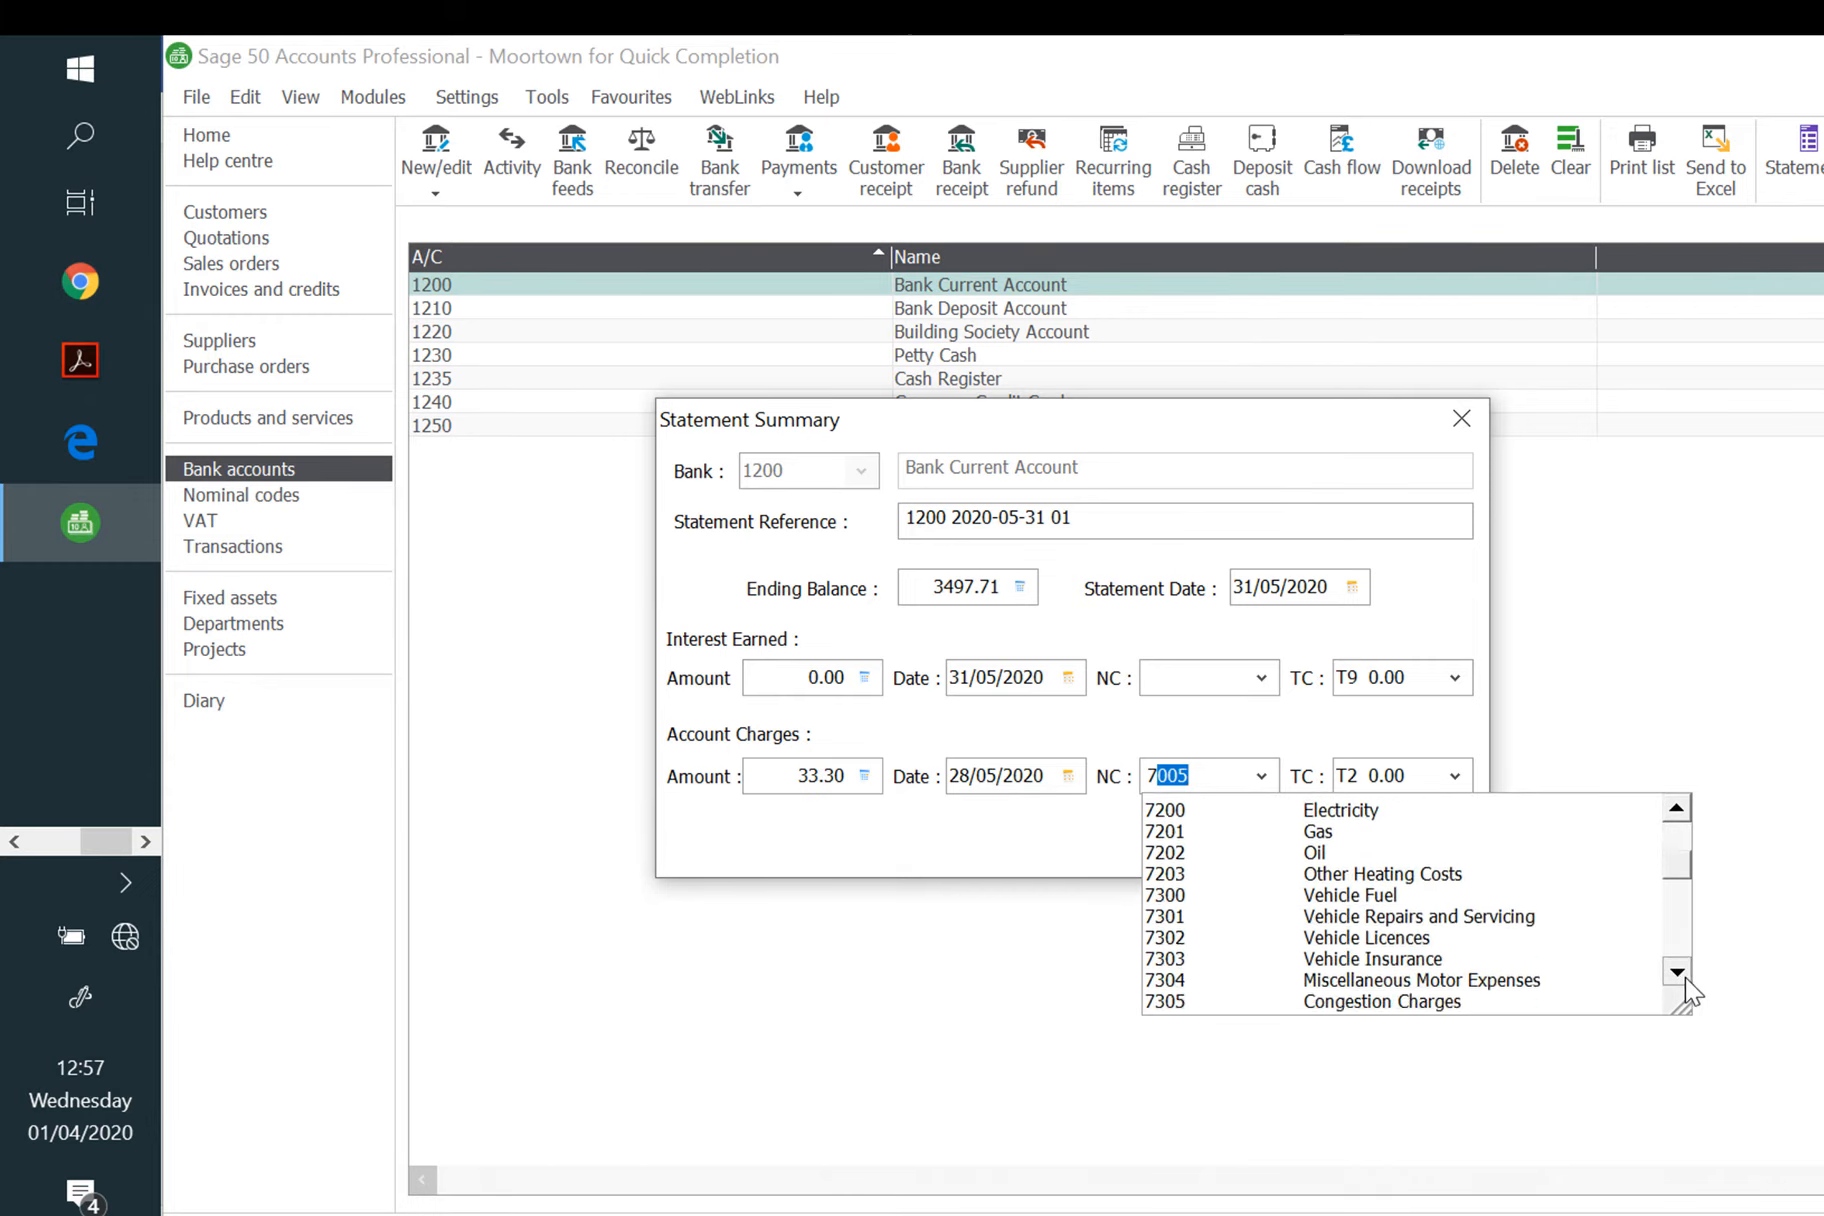
left_click(1684, 978)
left_click(1684, 978)
left_click(1685, 979)
left_click(1686, 980)
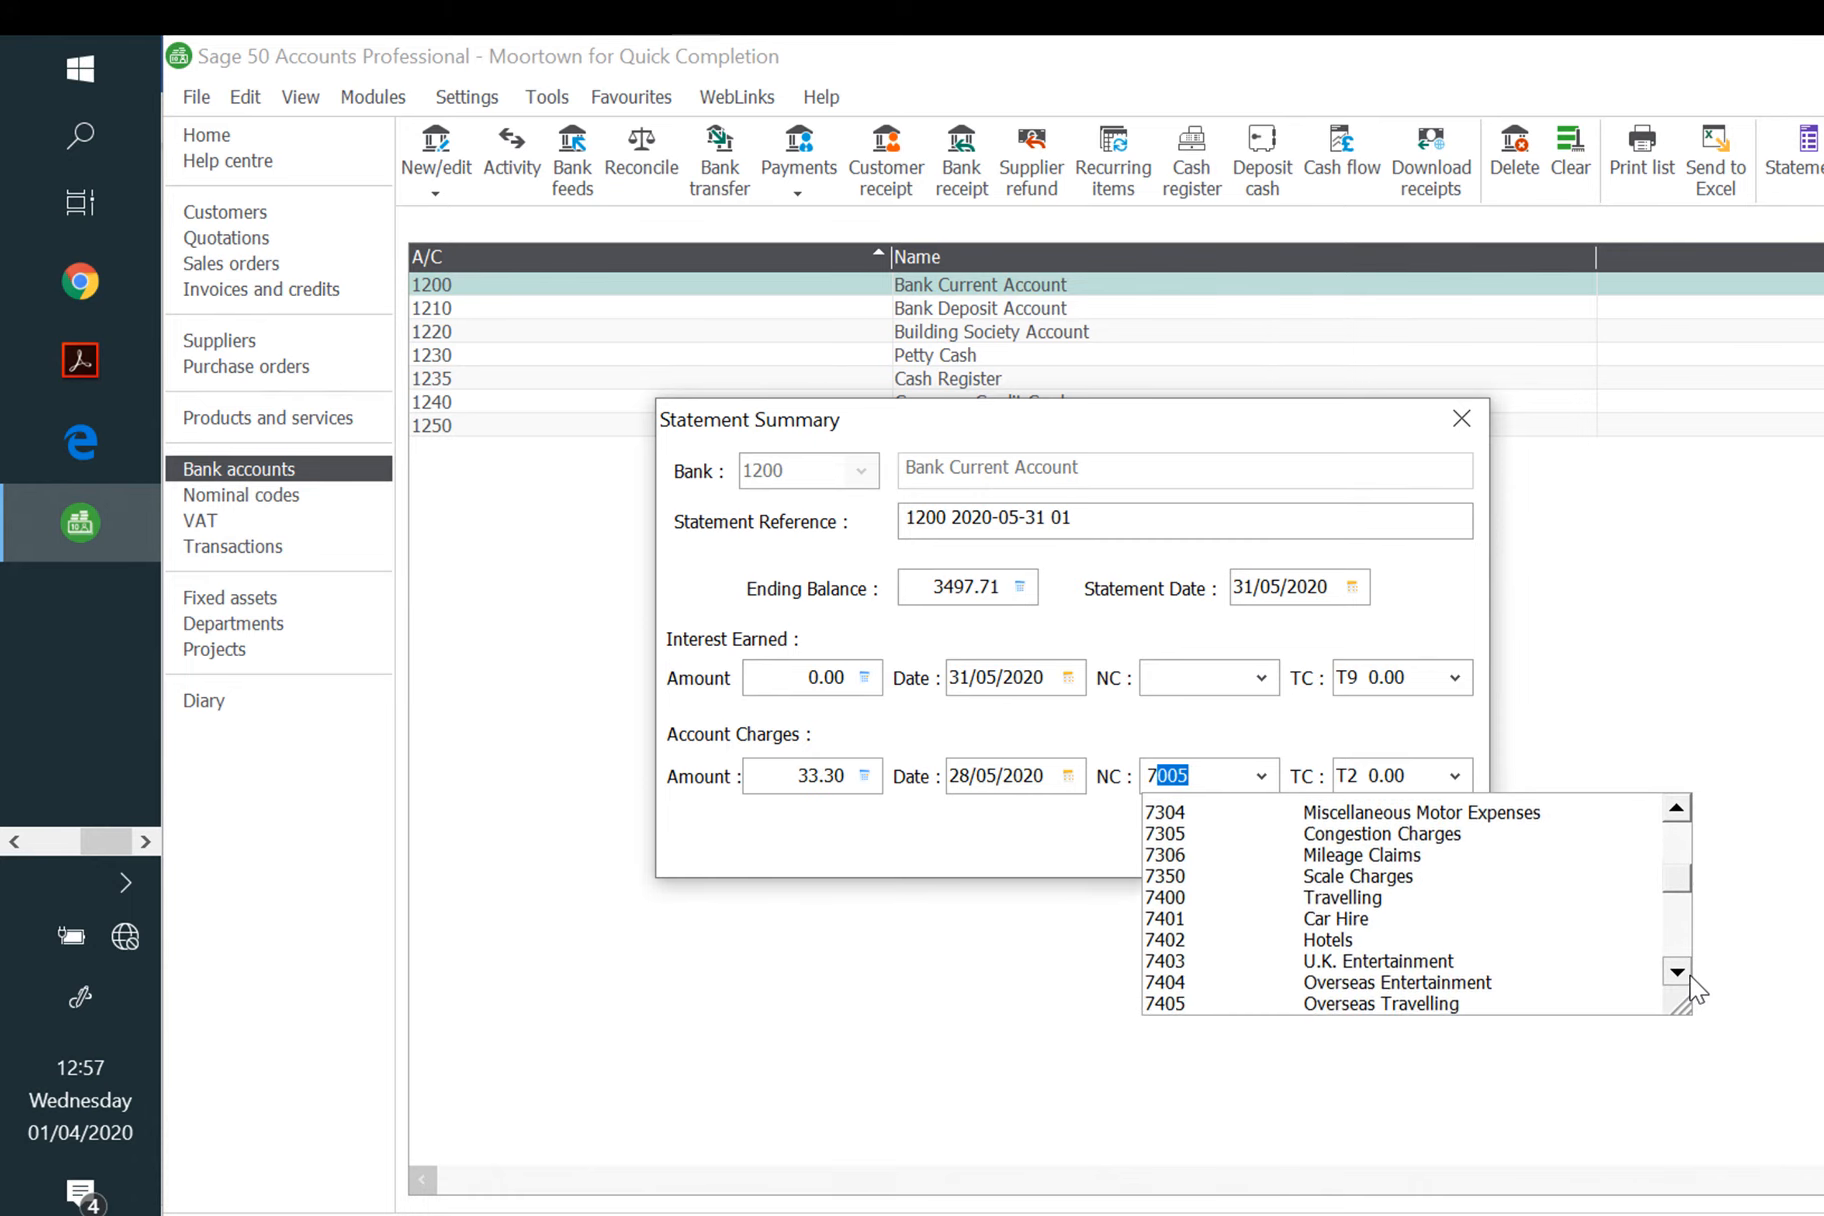
left_click(1688, 984)
left_click(1689, 978)
left_click(1689, 976)
left_click(1689, 974)
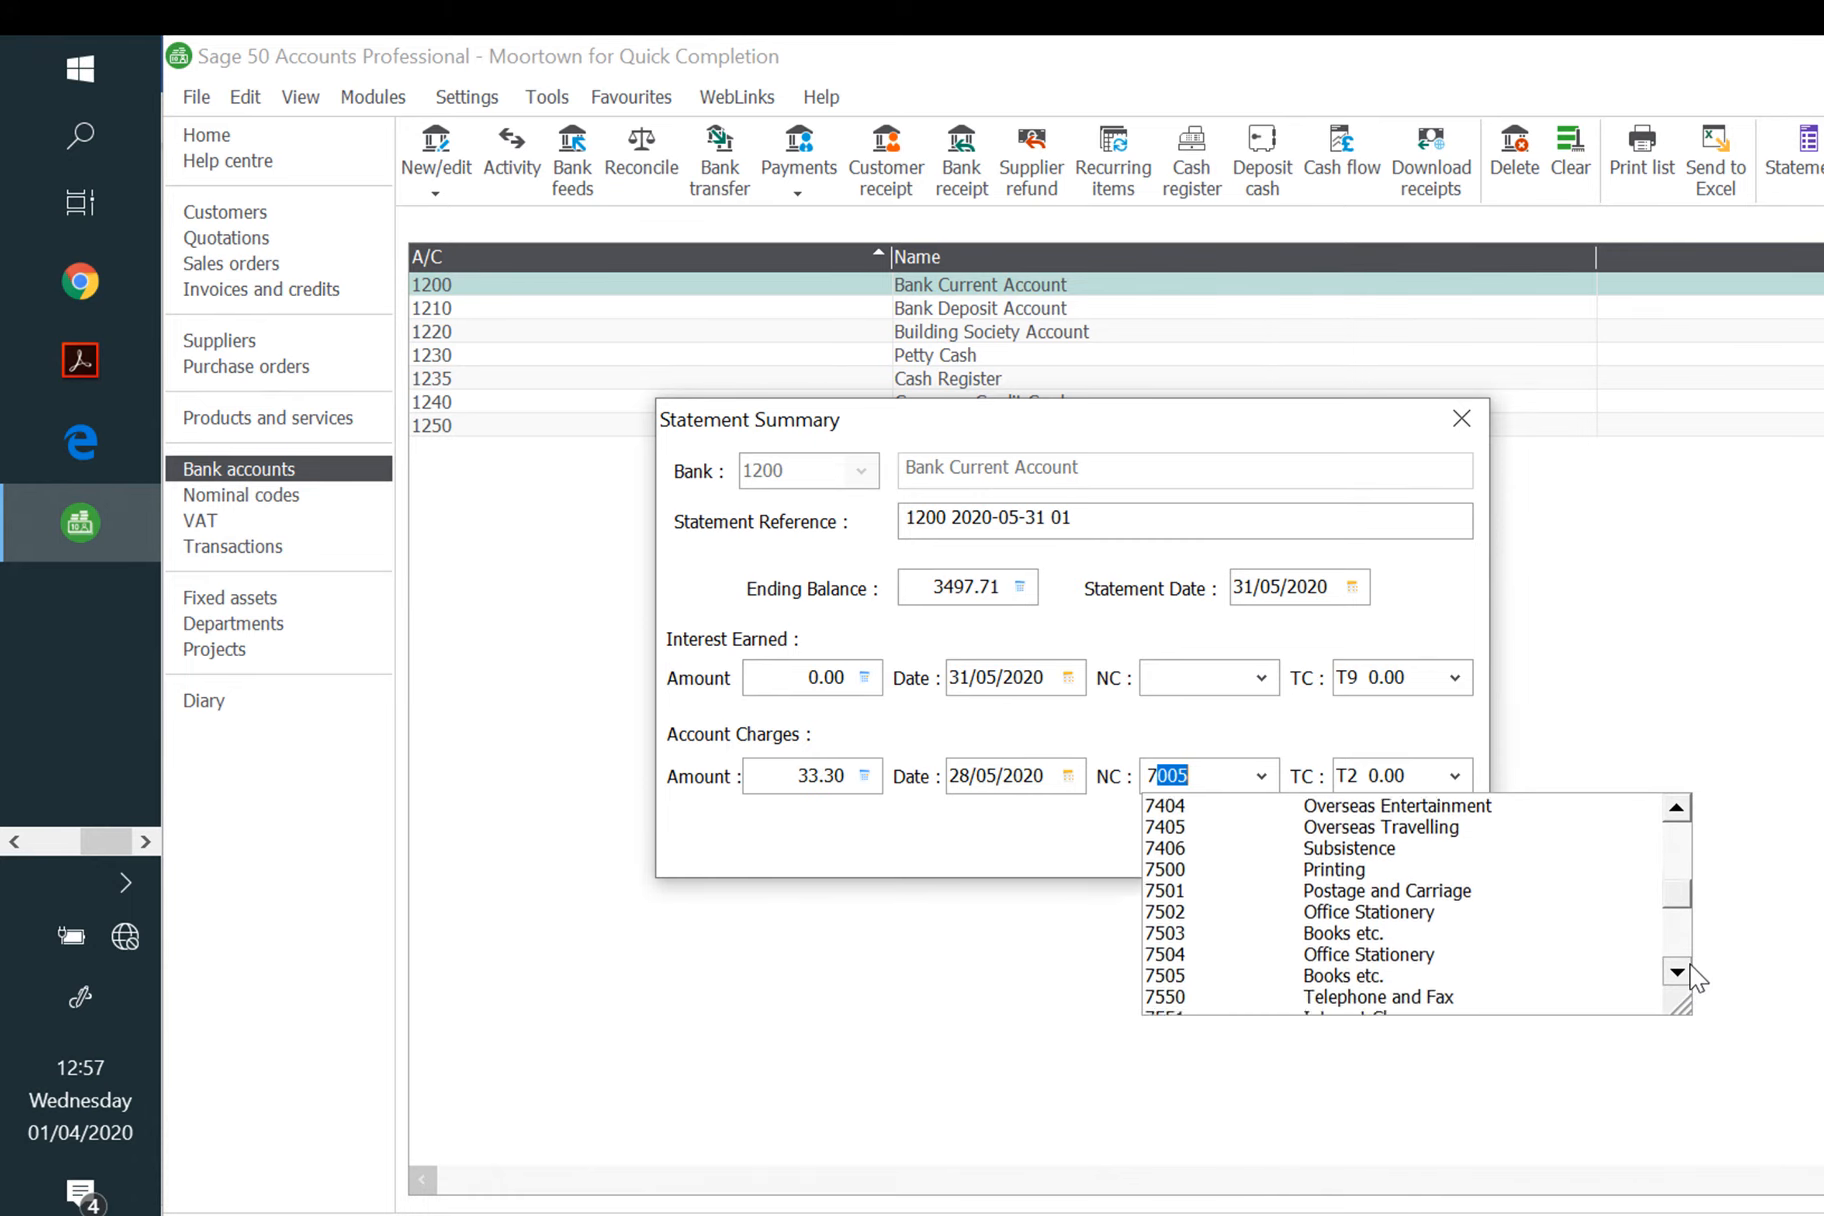
left_click(1690, 970)
left_click(1690, 975)
left_click(1690, 975)
left_click(1690, 975)
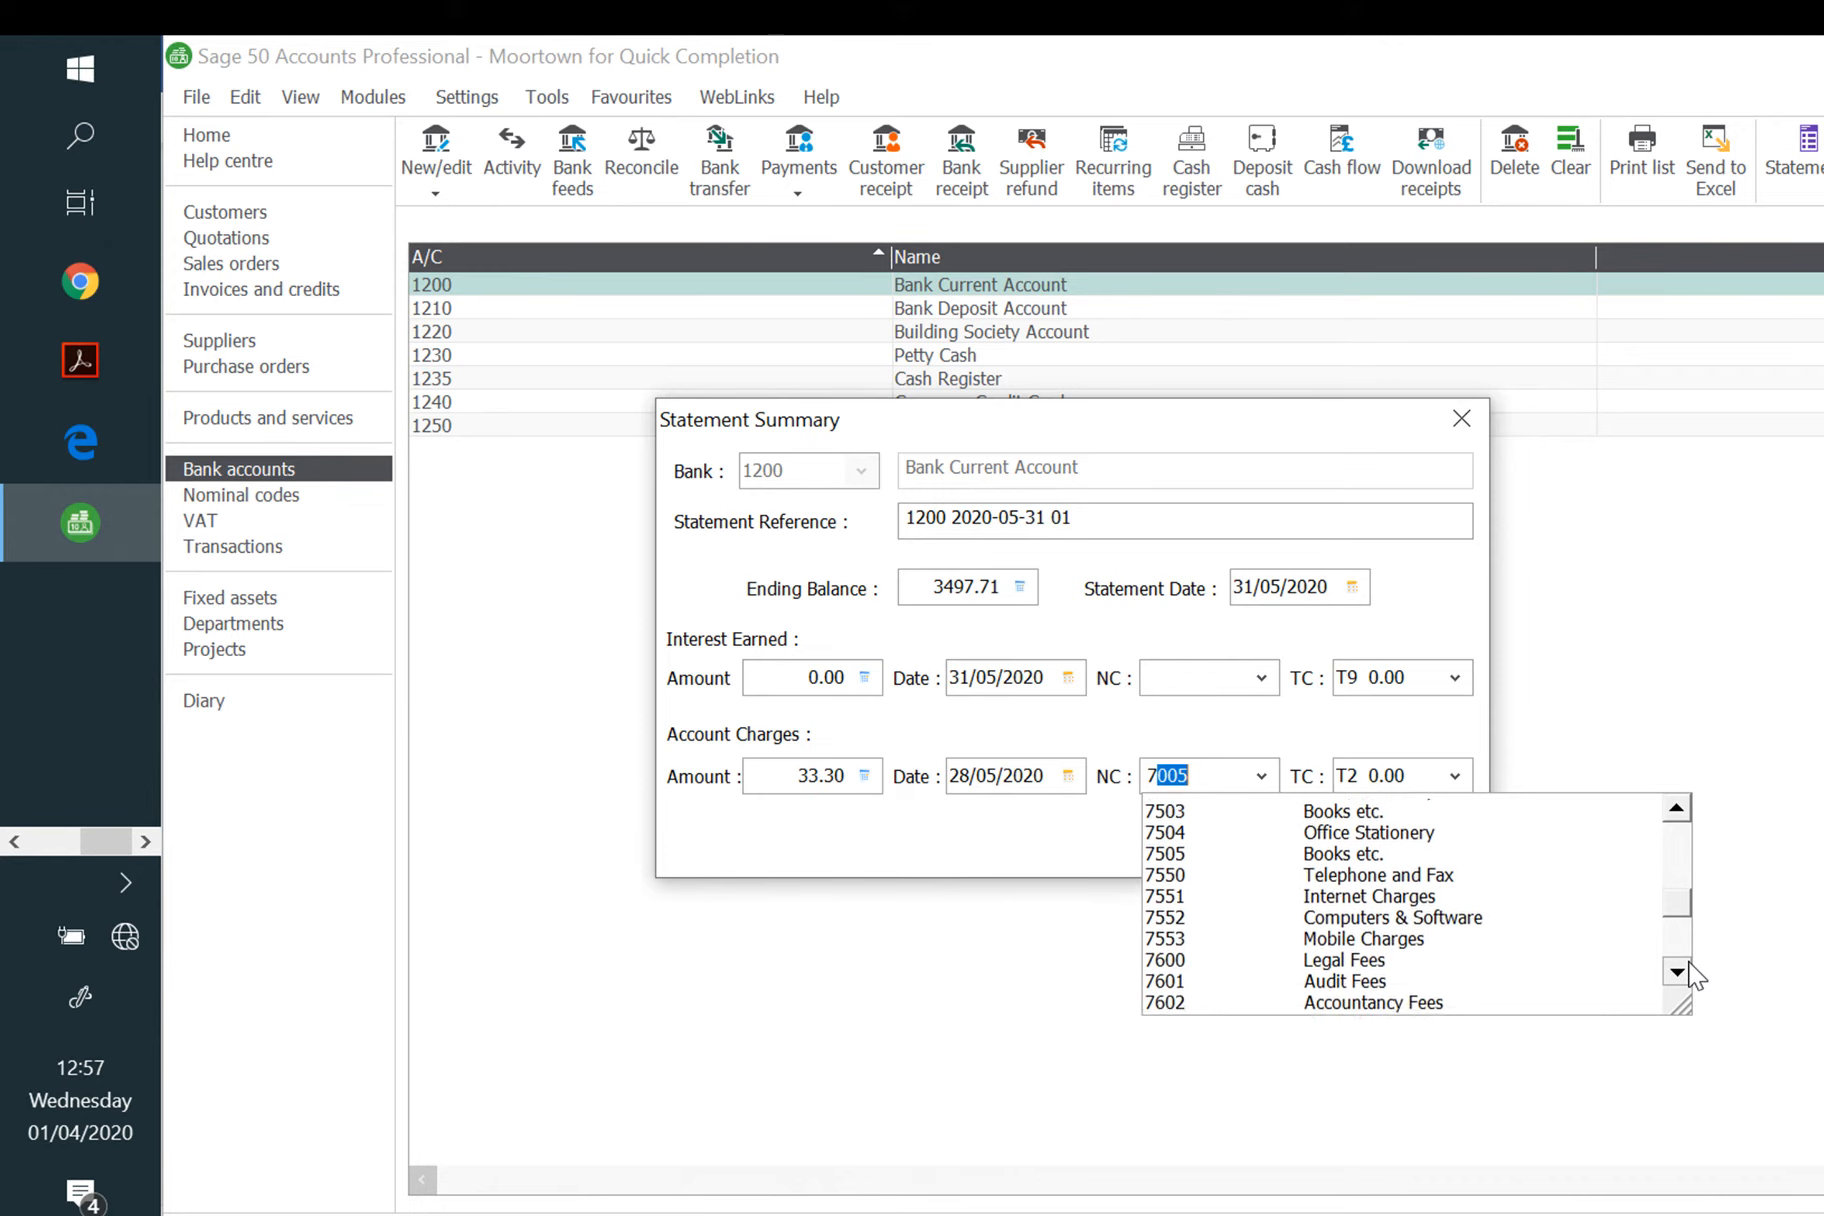
left_click(1690, 975)
left_click(1690, 975)
left_click(1690, 975)
left_click(1690, 975)
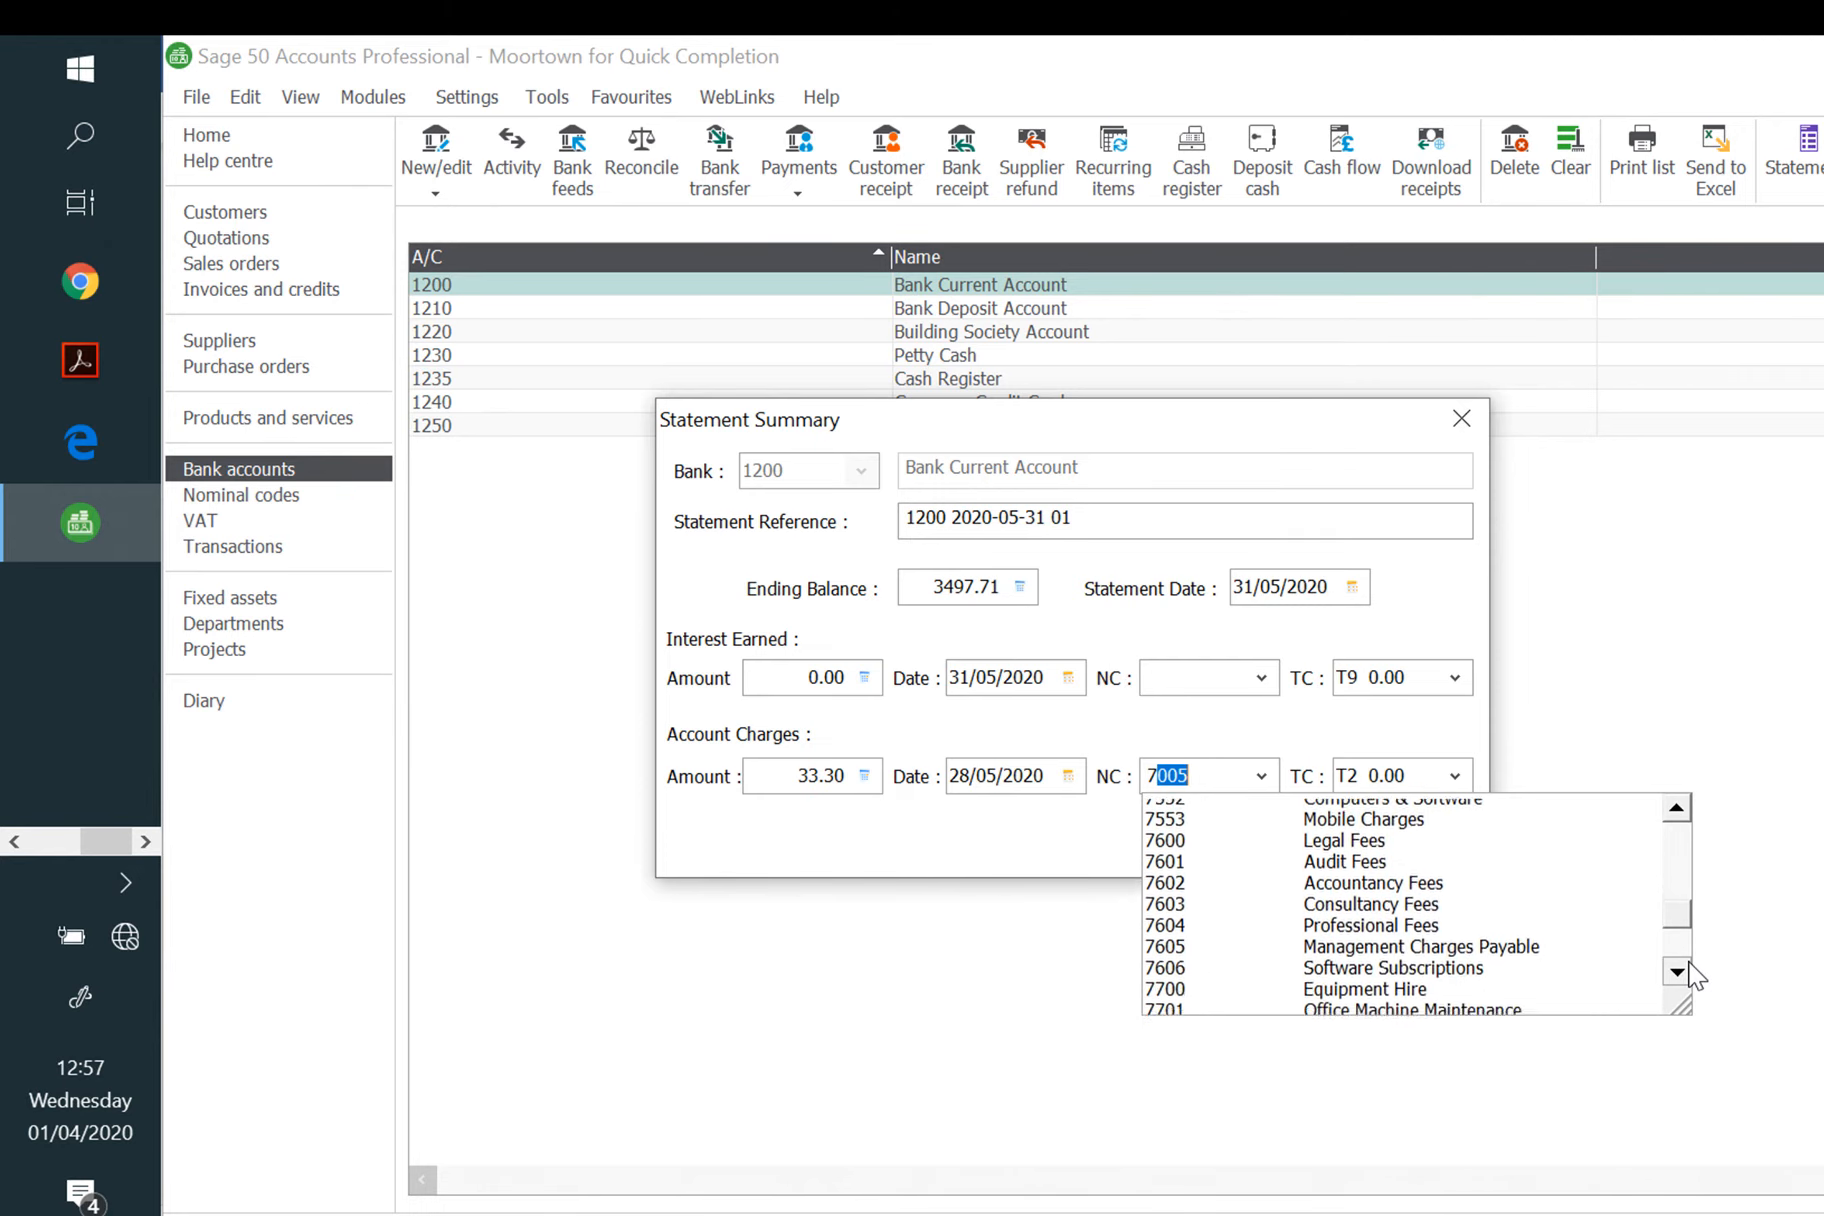
left_click(1690, 975)
left_click(1690, 975)
left_click(1690, 975)
left_click(1690, 975)
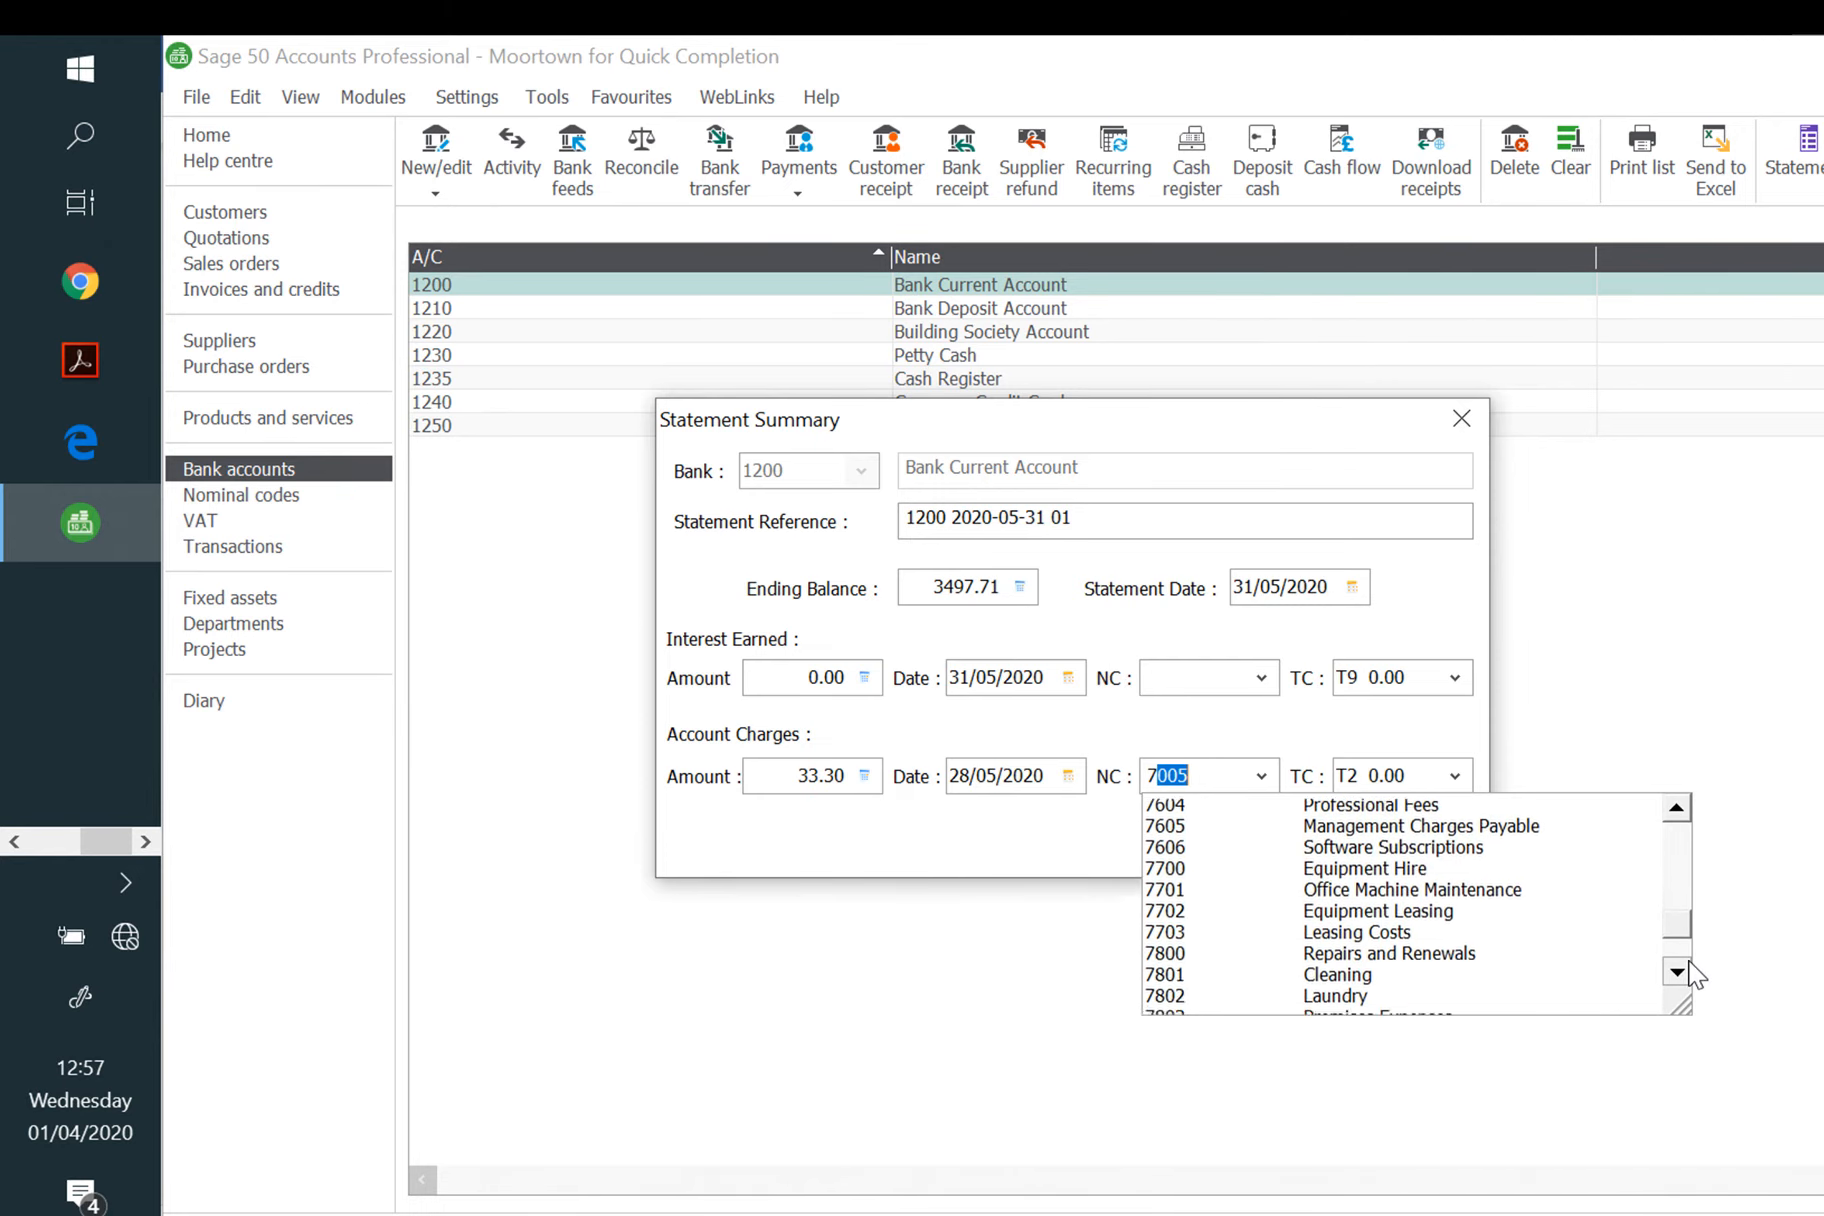
left_click(1690, 975)
left_click(1676, 971)
left_click(1676, 971)
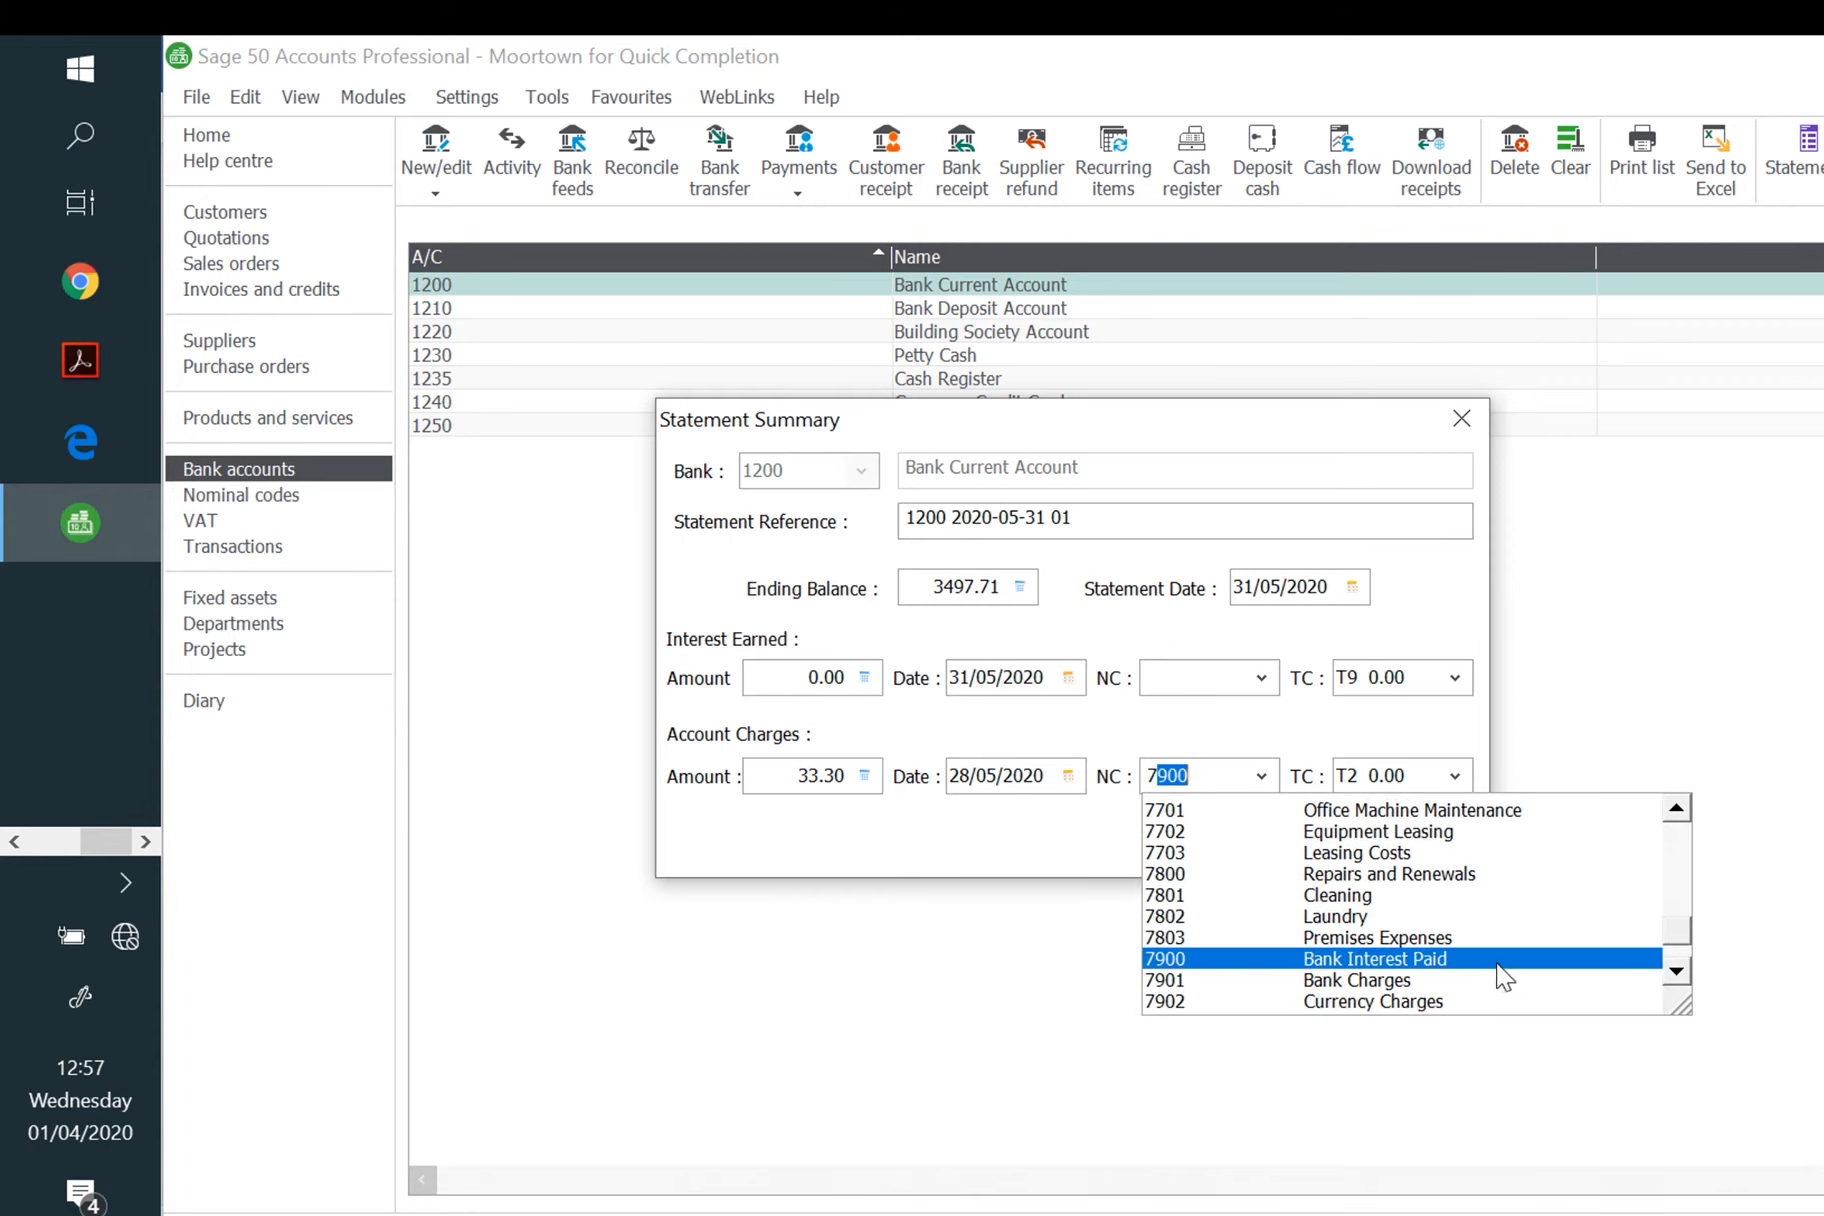
left_click(1430, 981)
key("Tab")
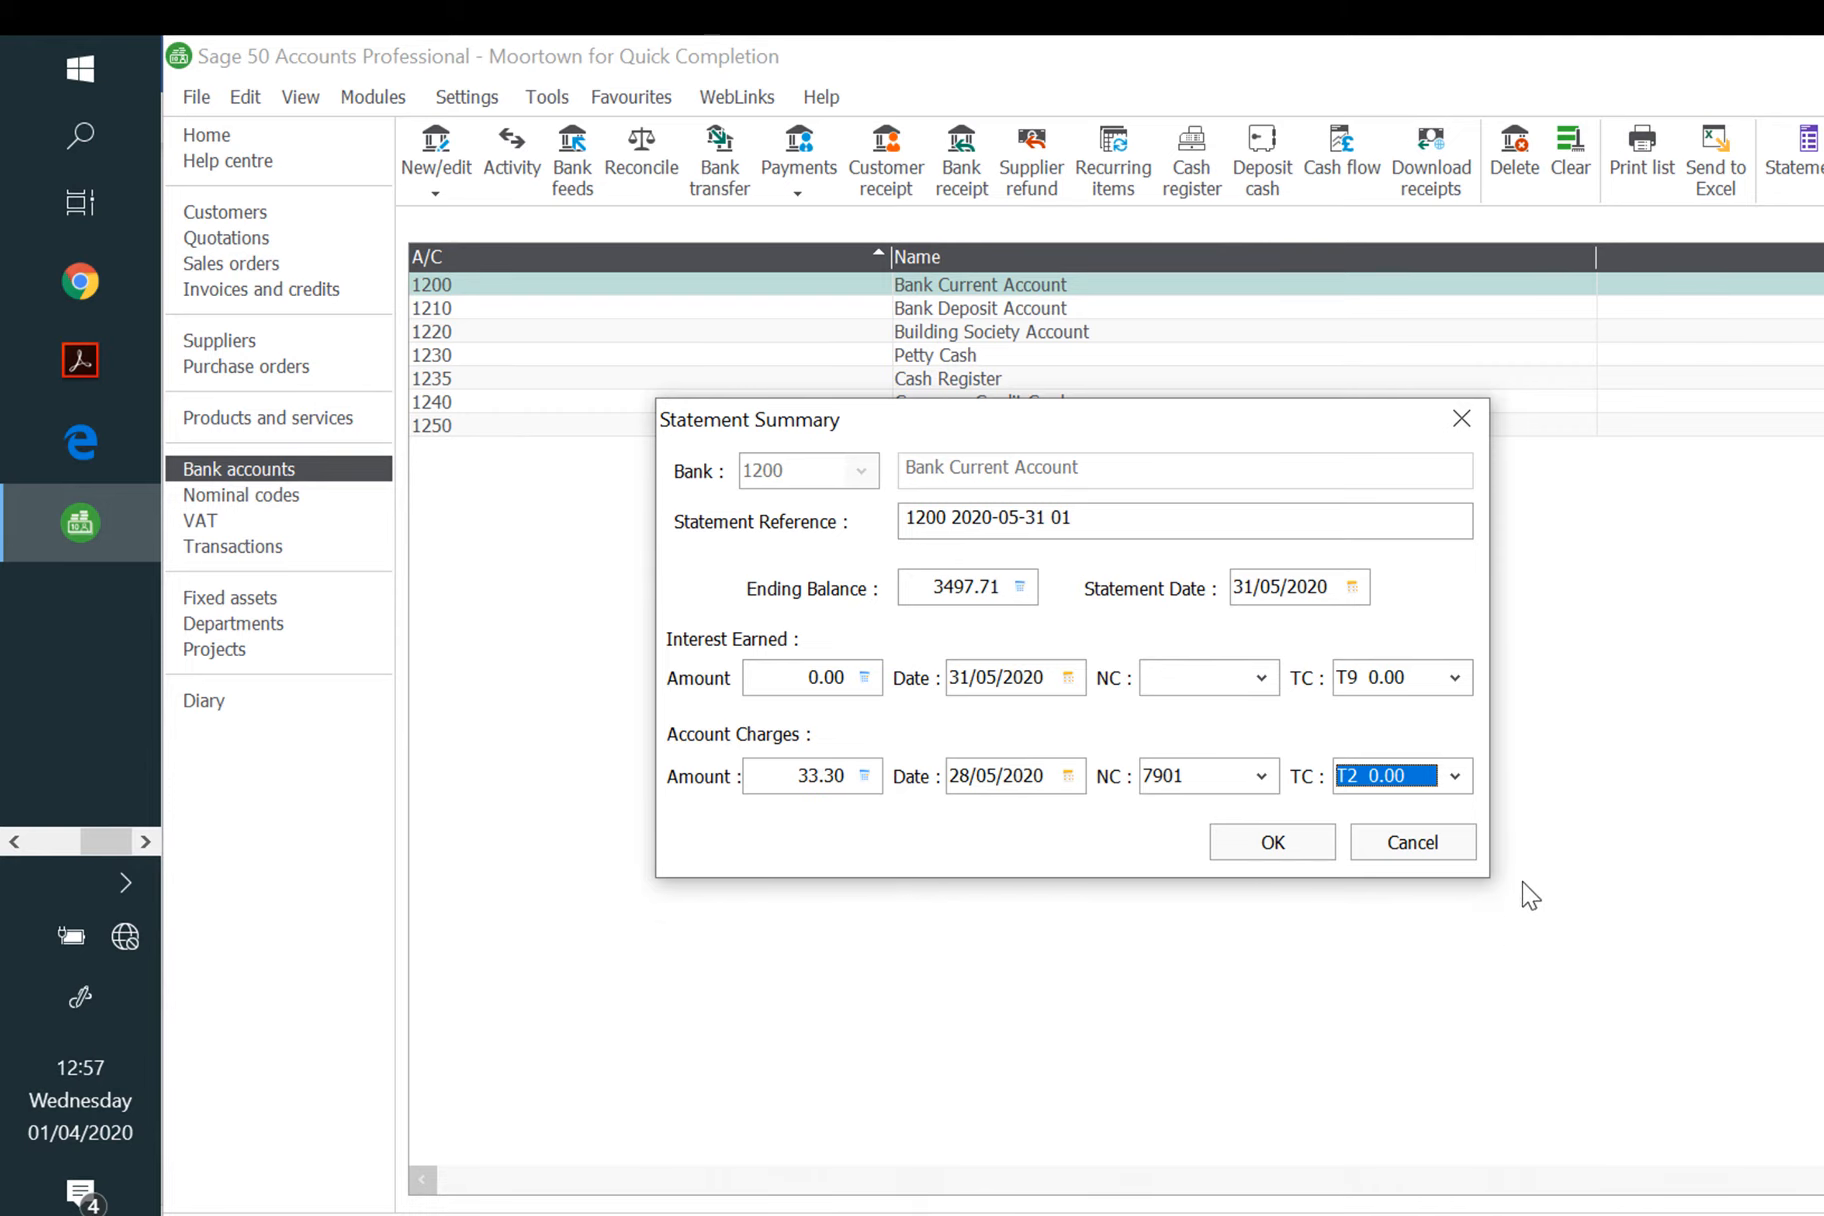
Step: Accept the statement details and match the 63.58 transfer, 15120.00 payment and 325.00 DD/STO payment
left_click(1270, 843)
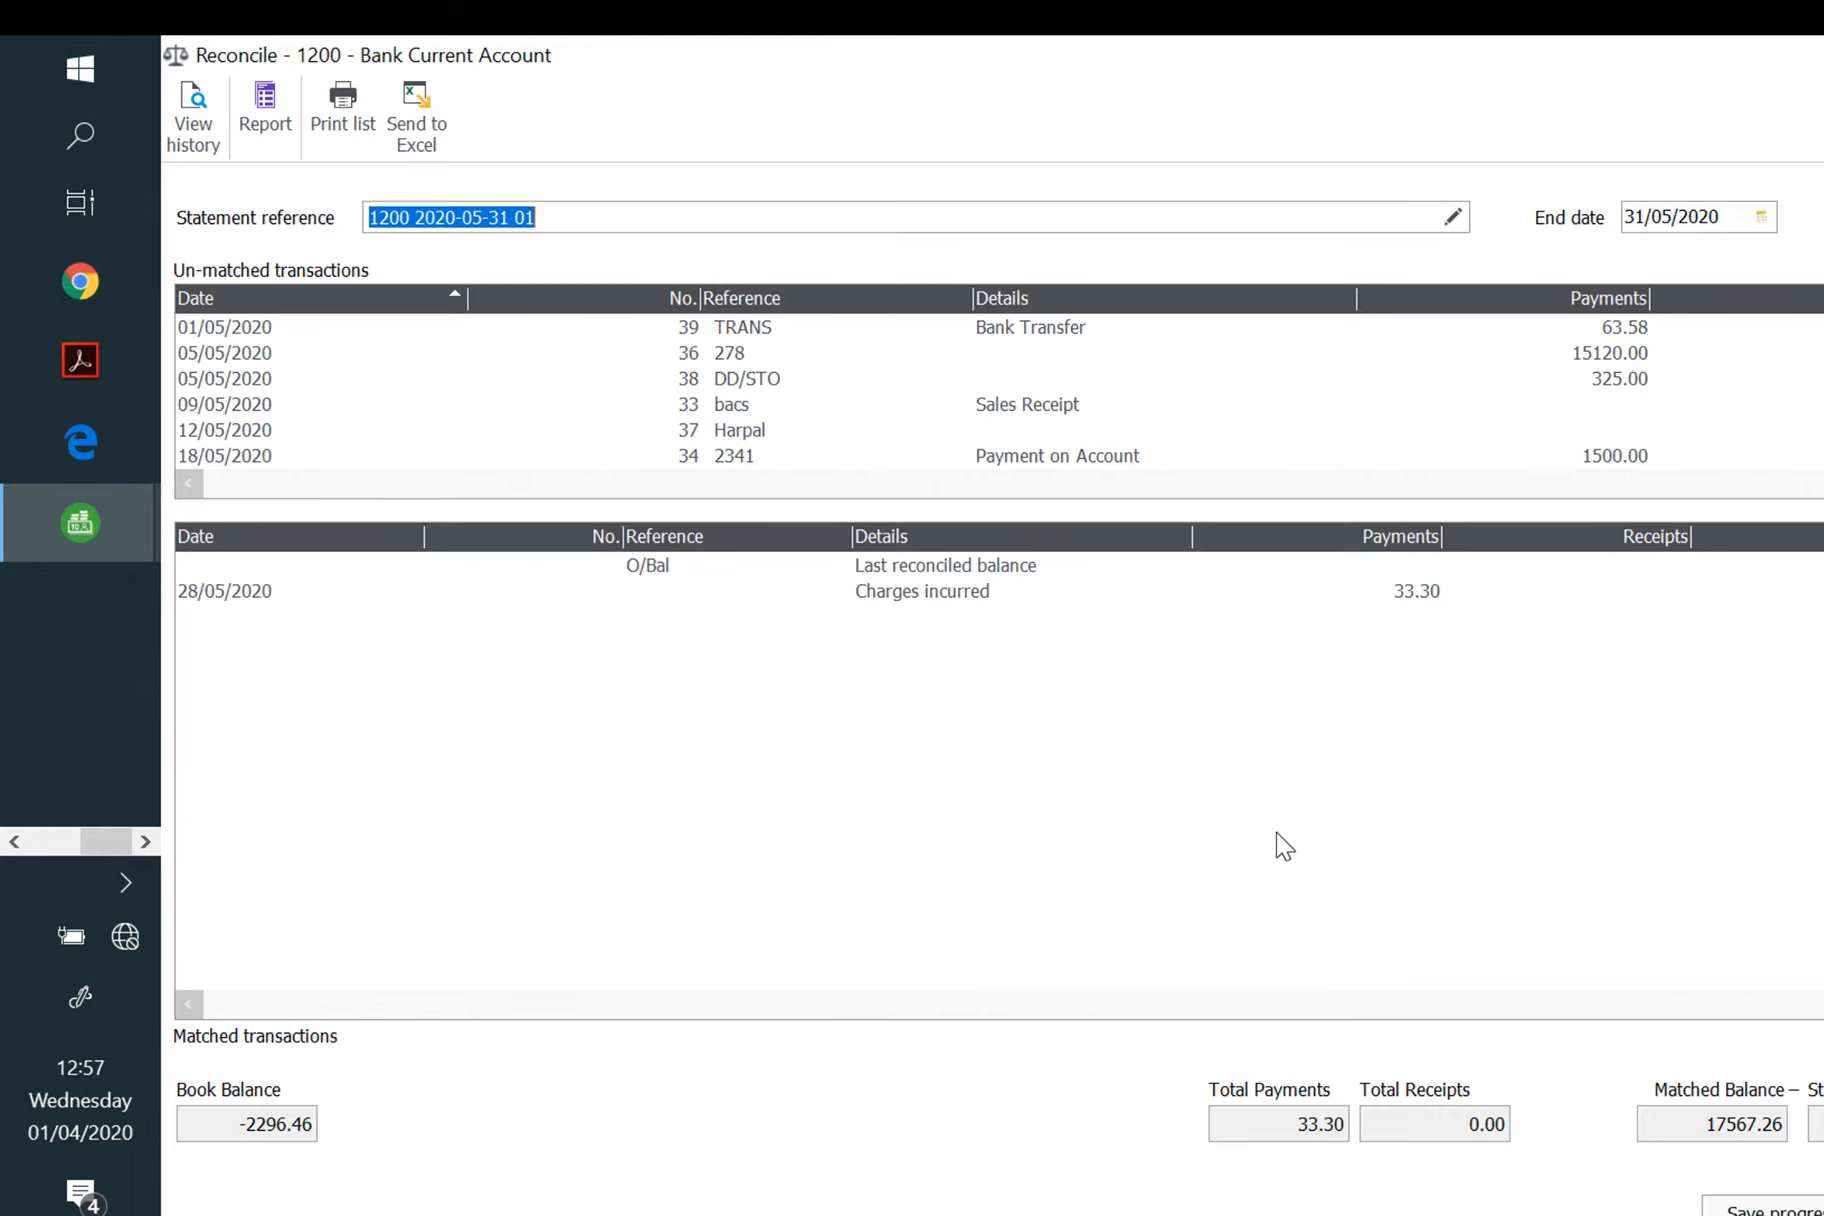
left_click(1637, 328)
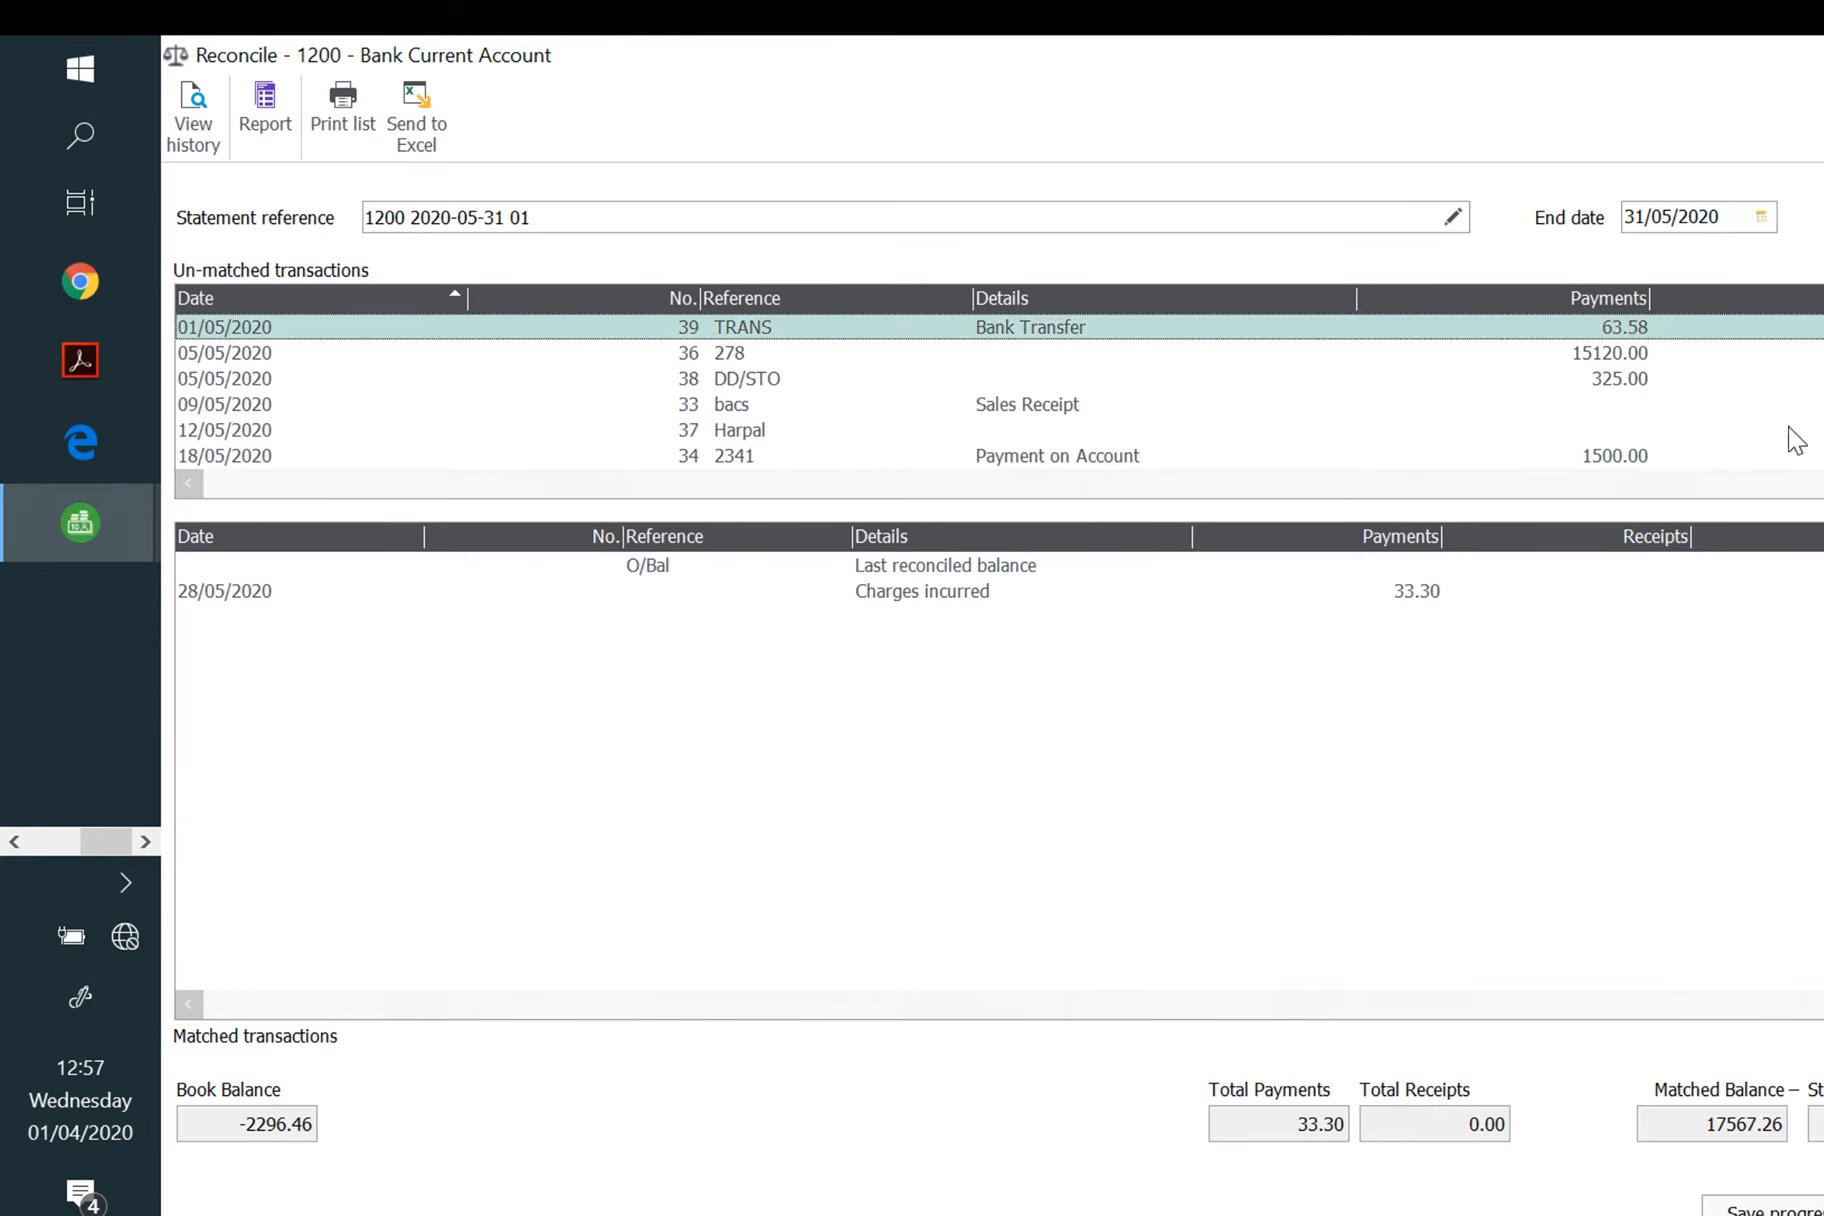
left_click(1822, 456)
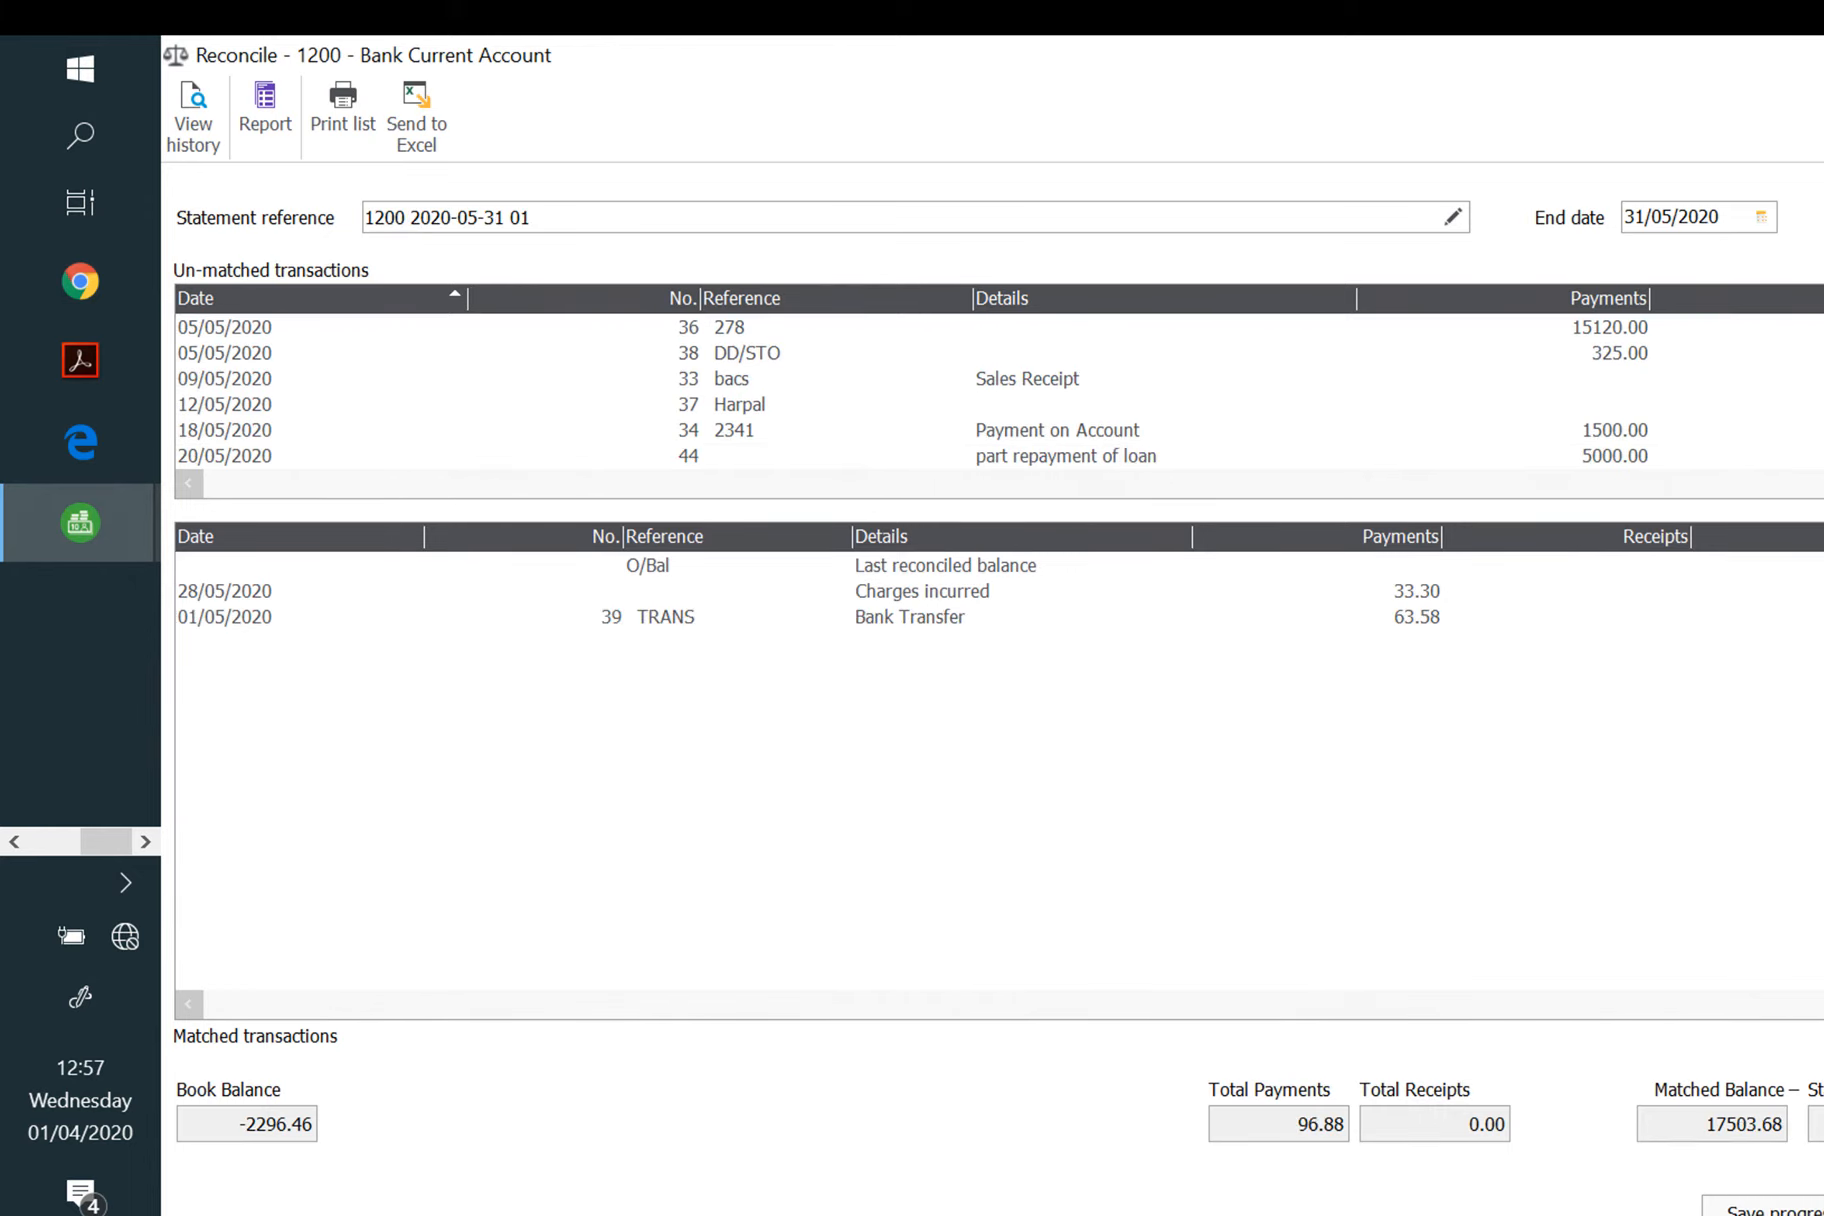
left_click(1637, 328)
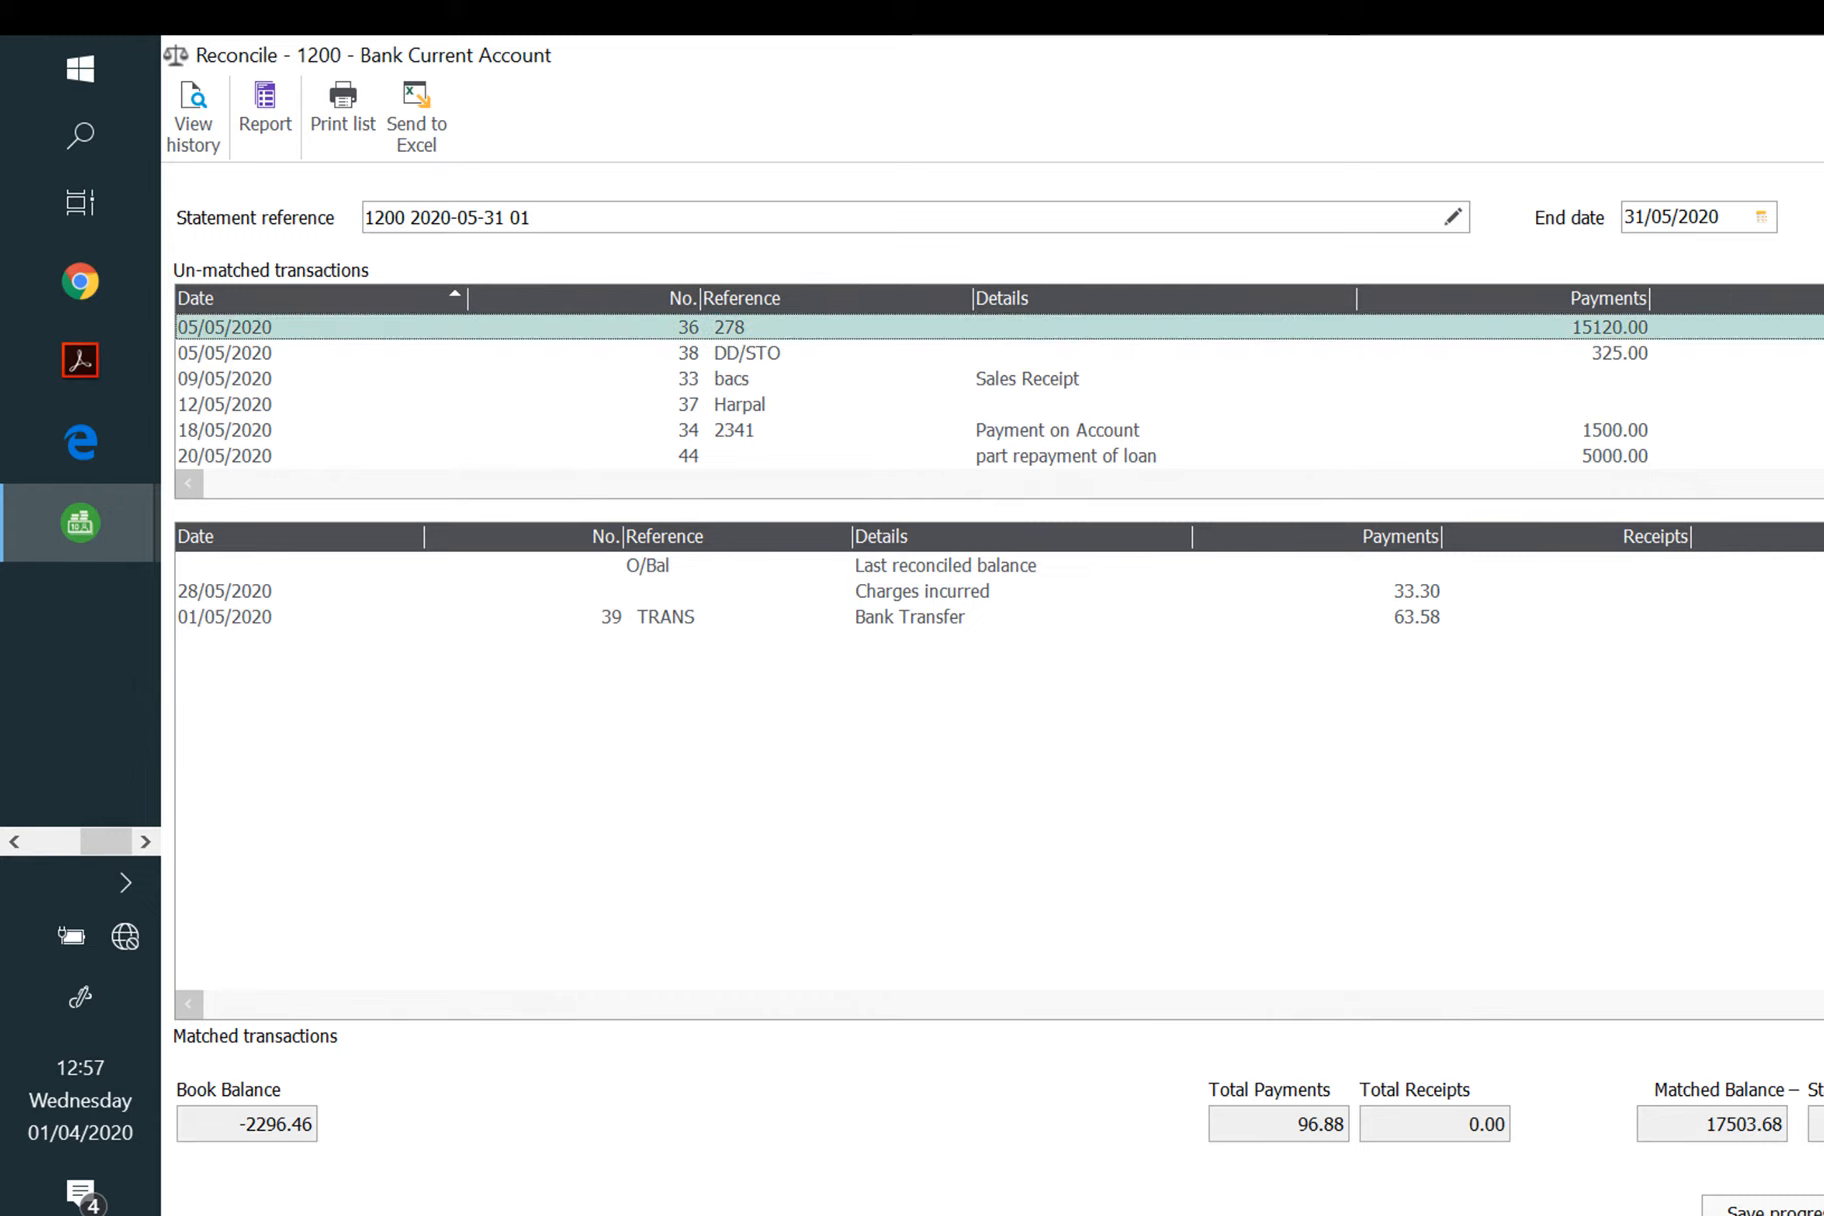
left_click(1822, 456)
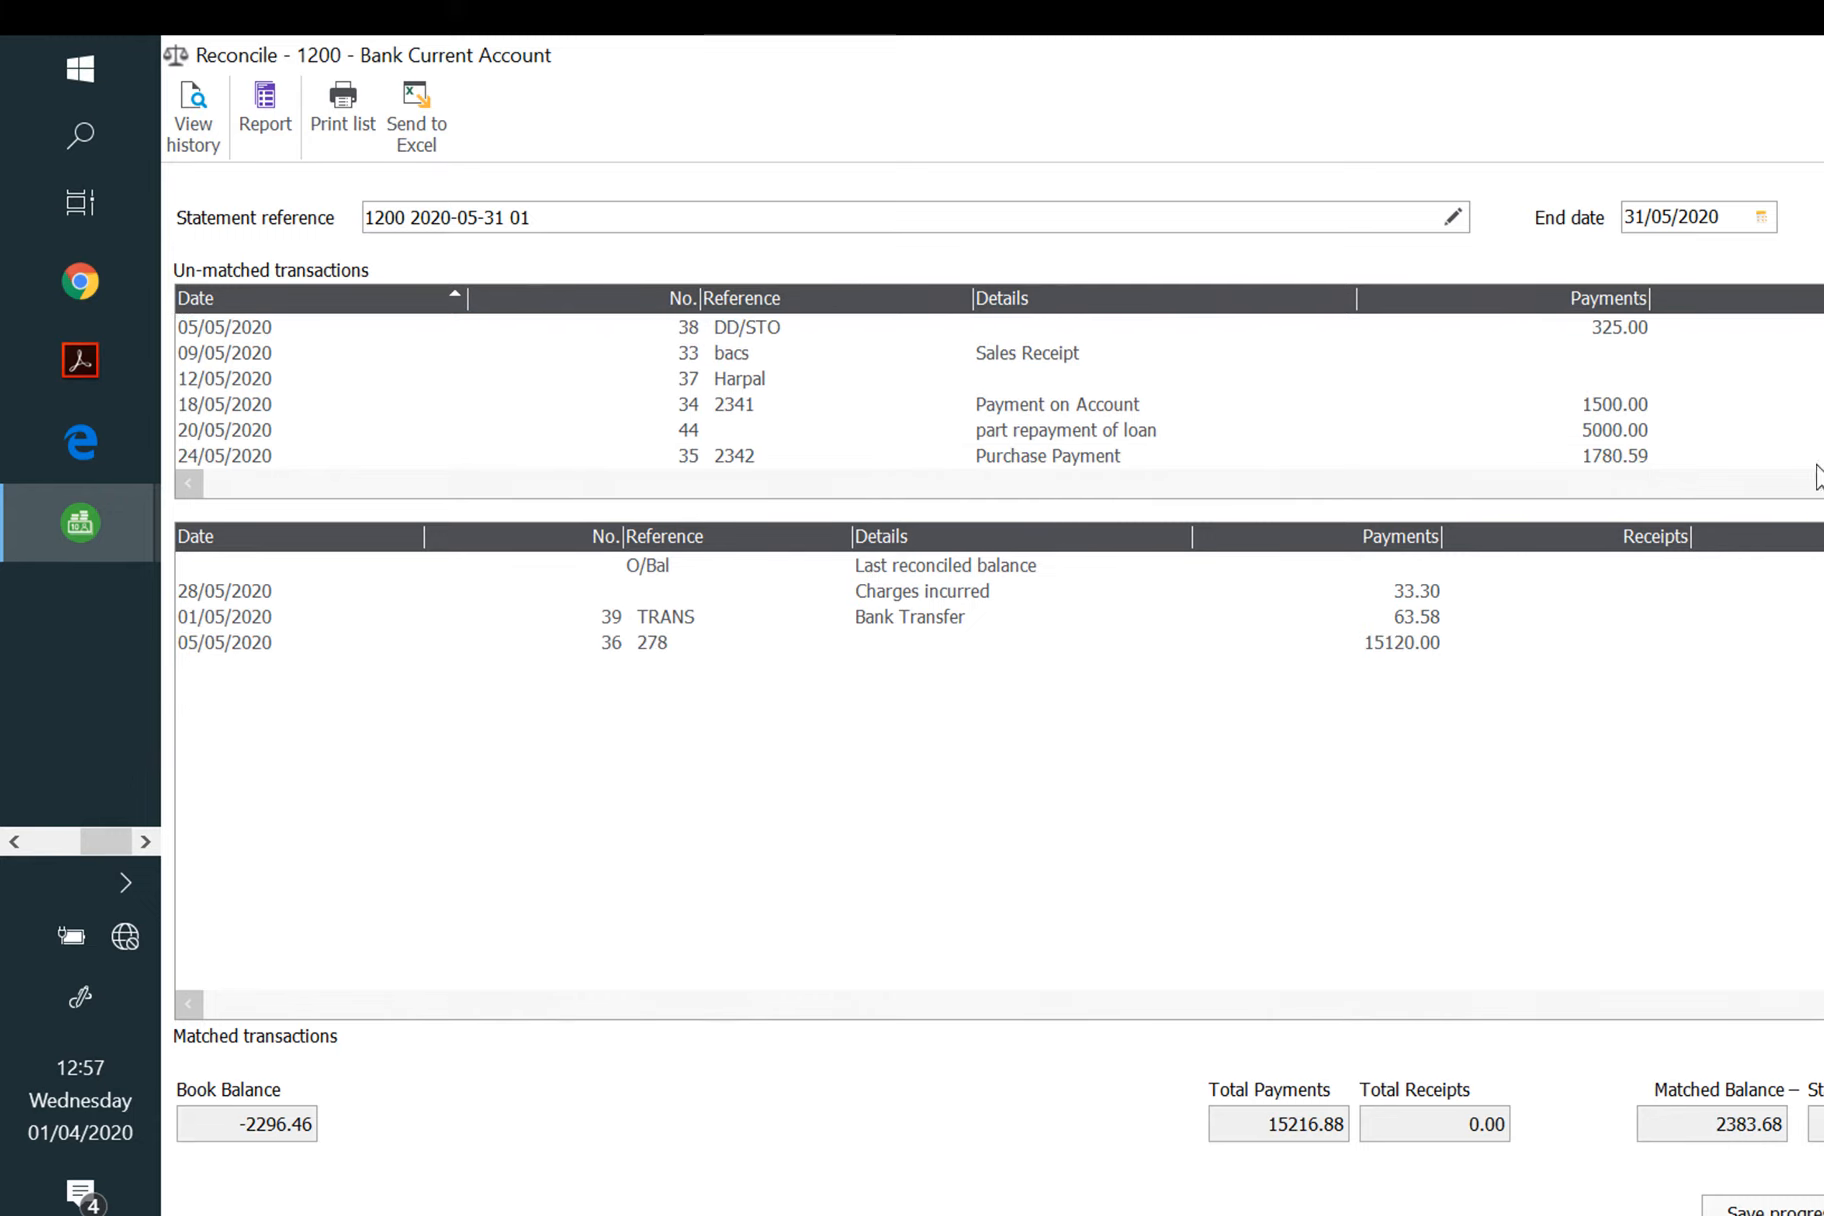
left_click(1637, 330)
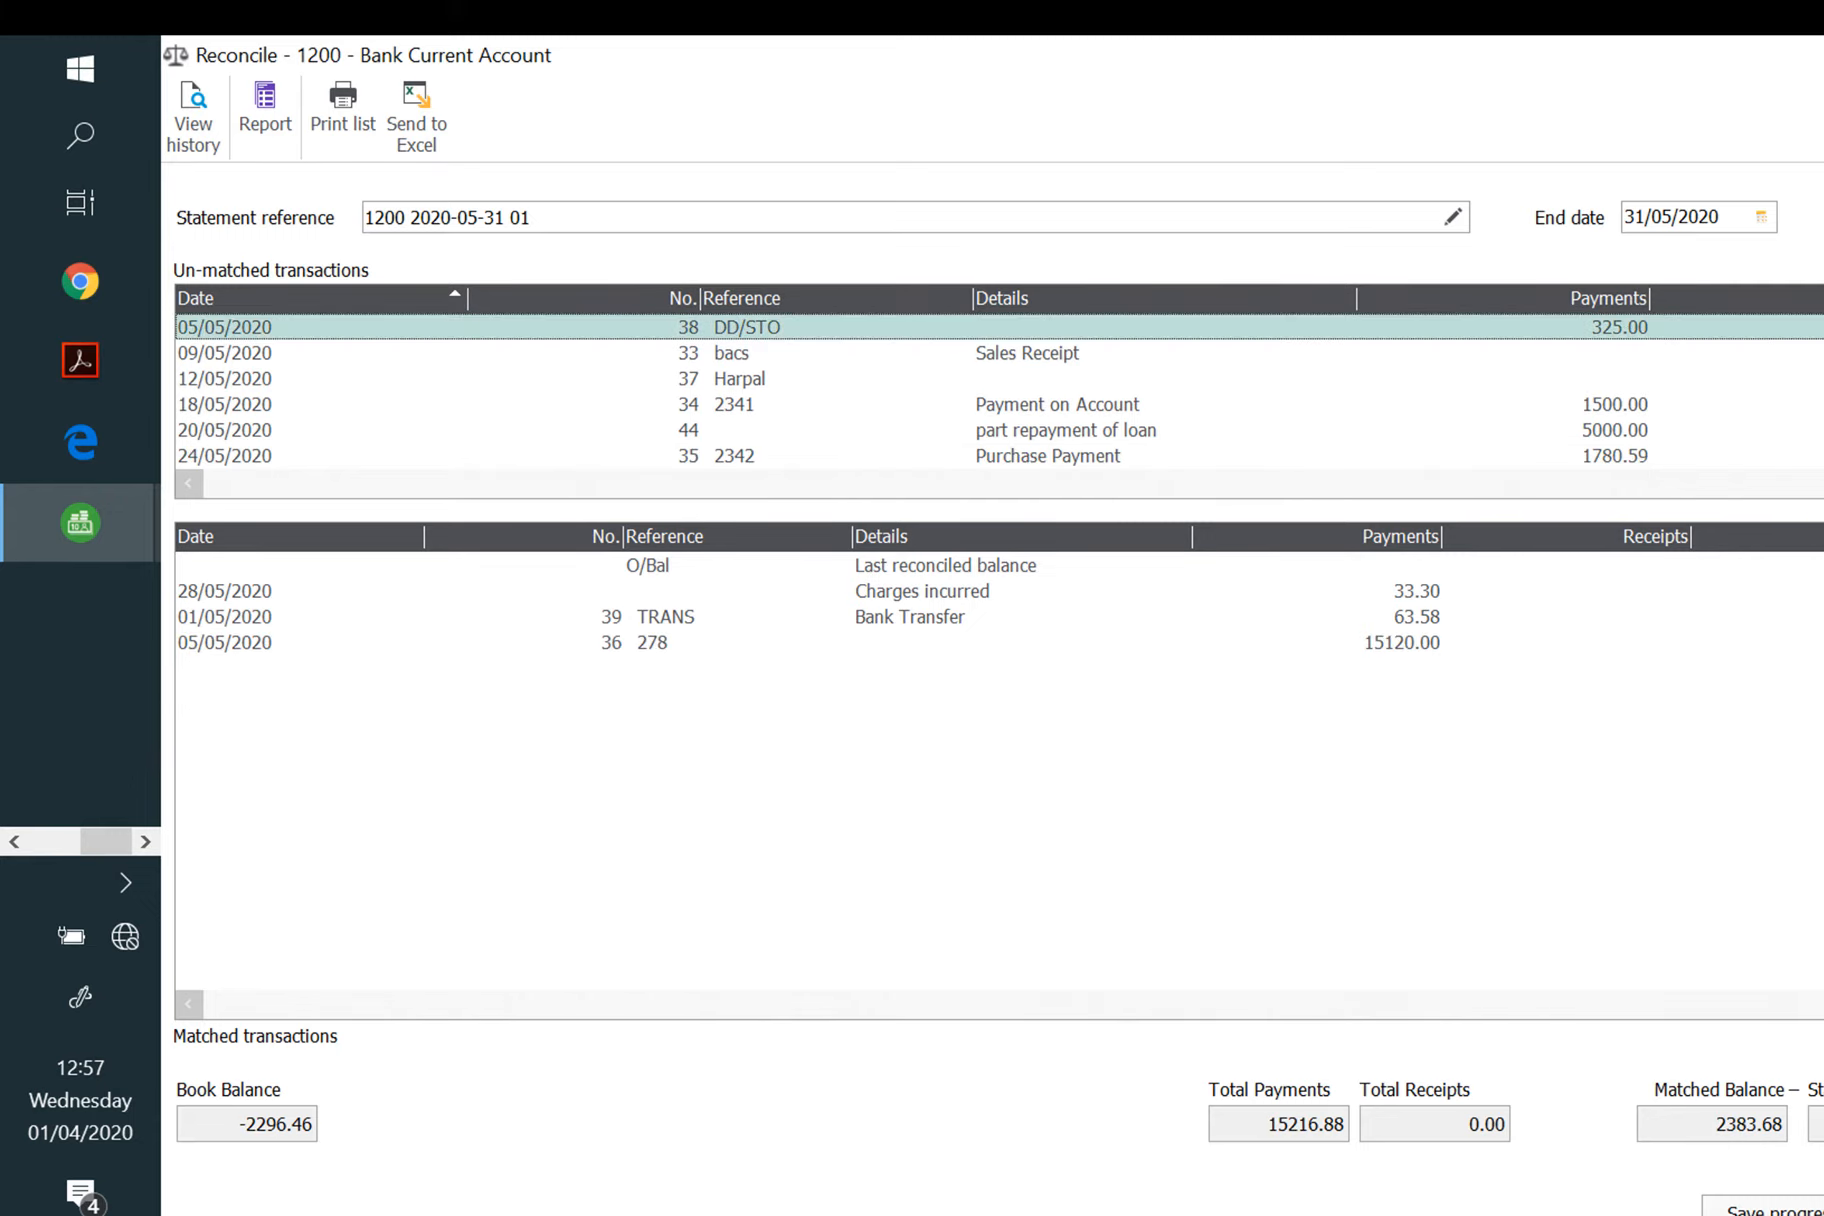
left_click(1822, 456)
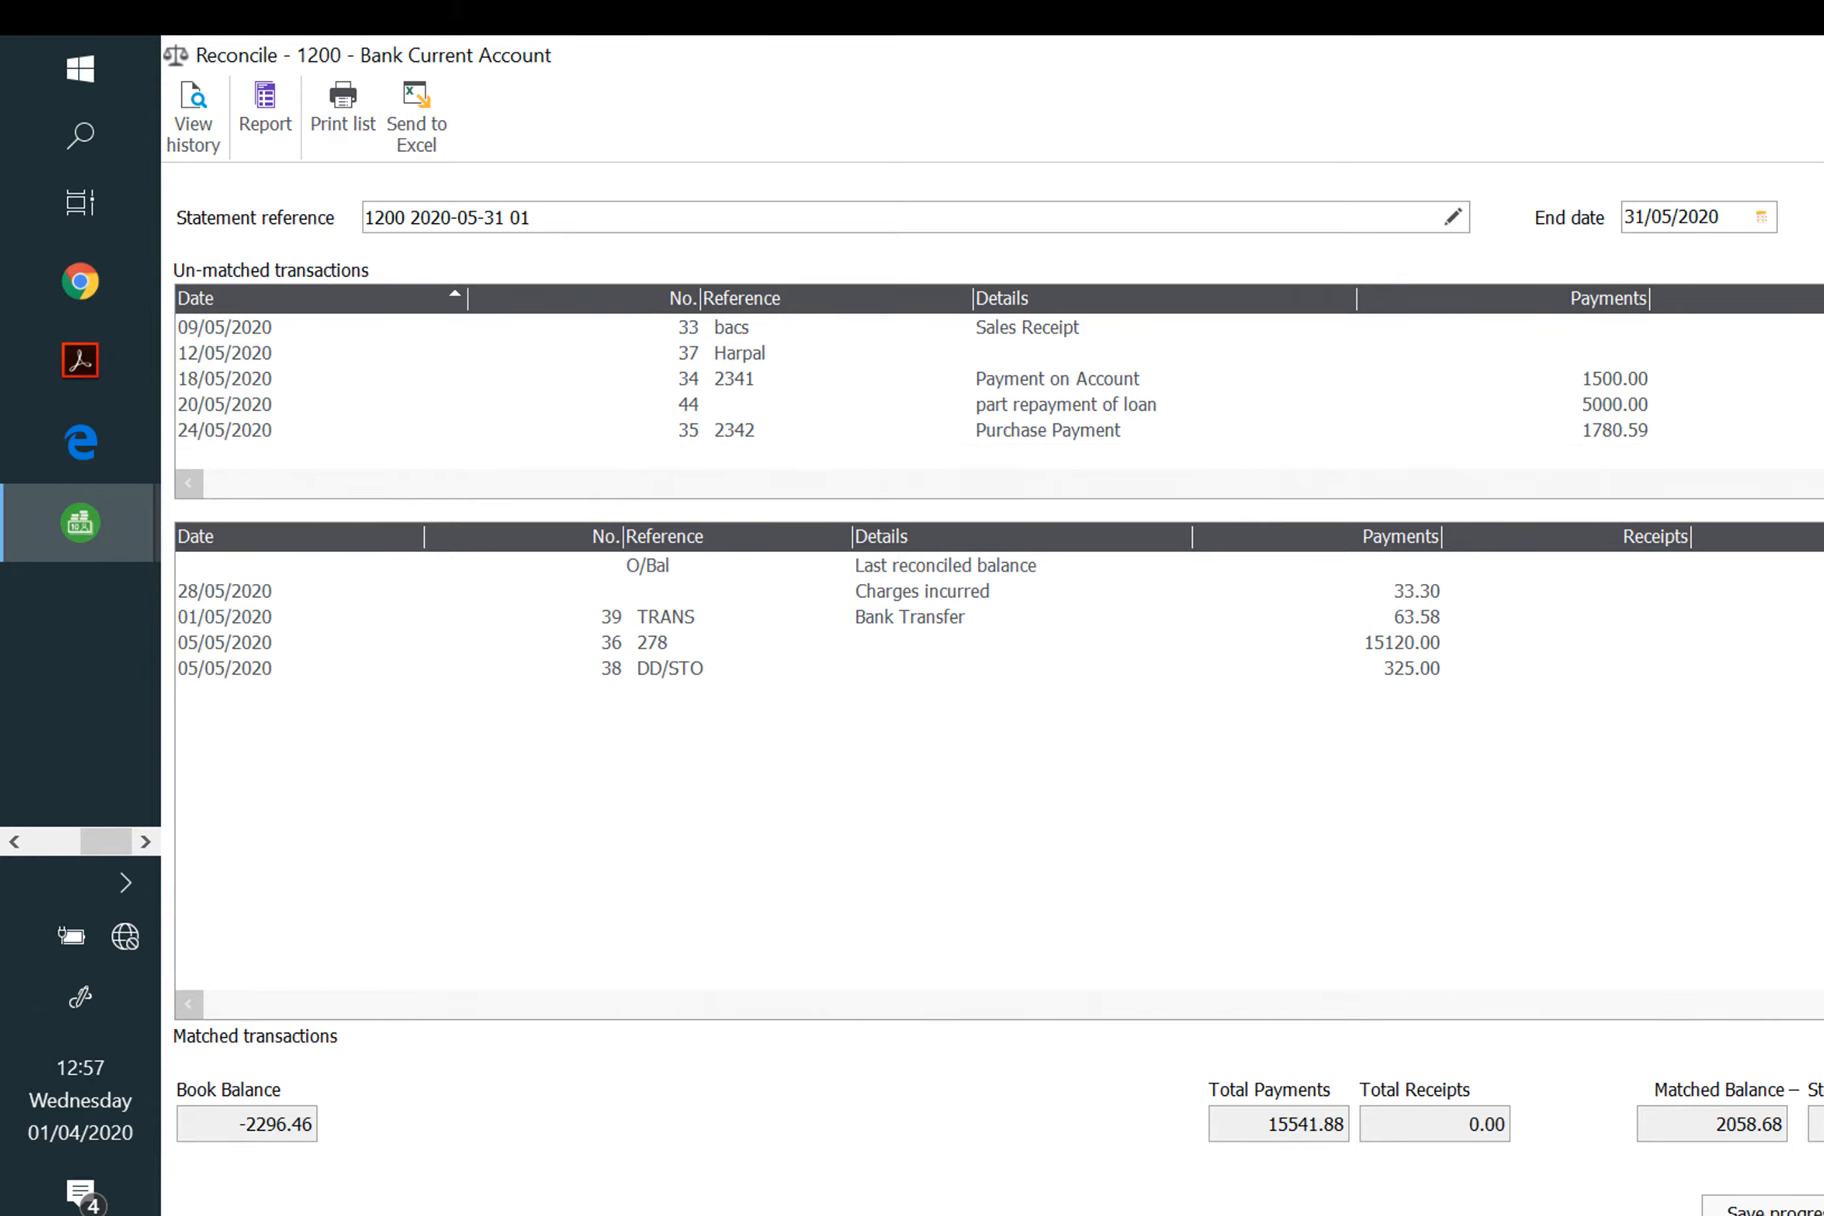
Step: Match the 1892.15 and 2000.00 receipts and the 20/05/2020 loan repayment
left_click(1808, 328)
left_click(1822, 456)
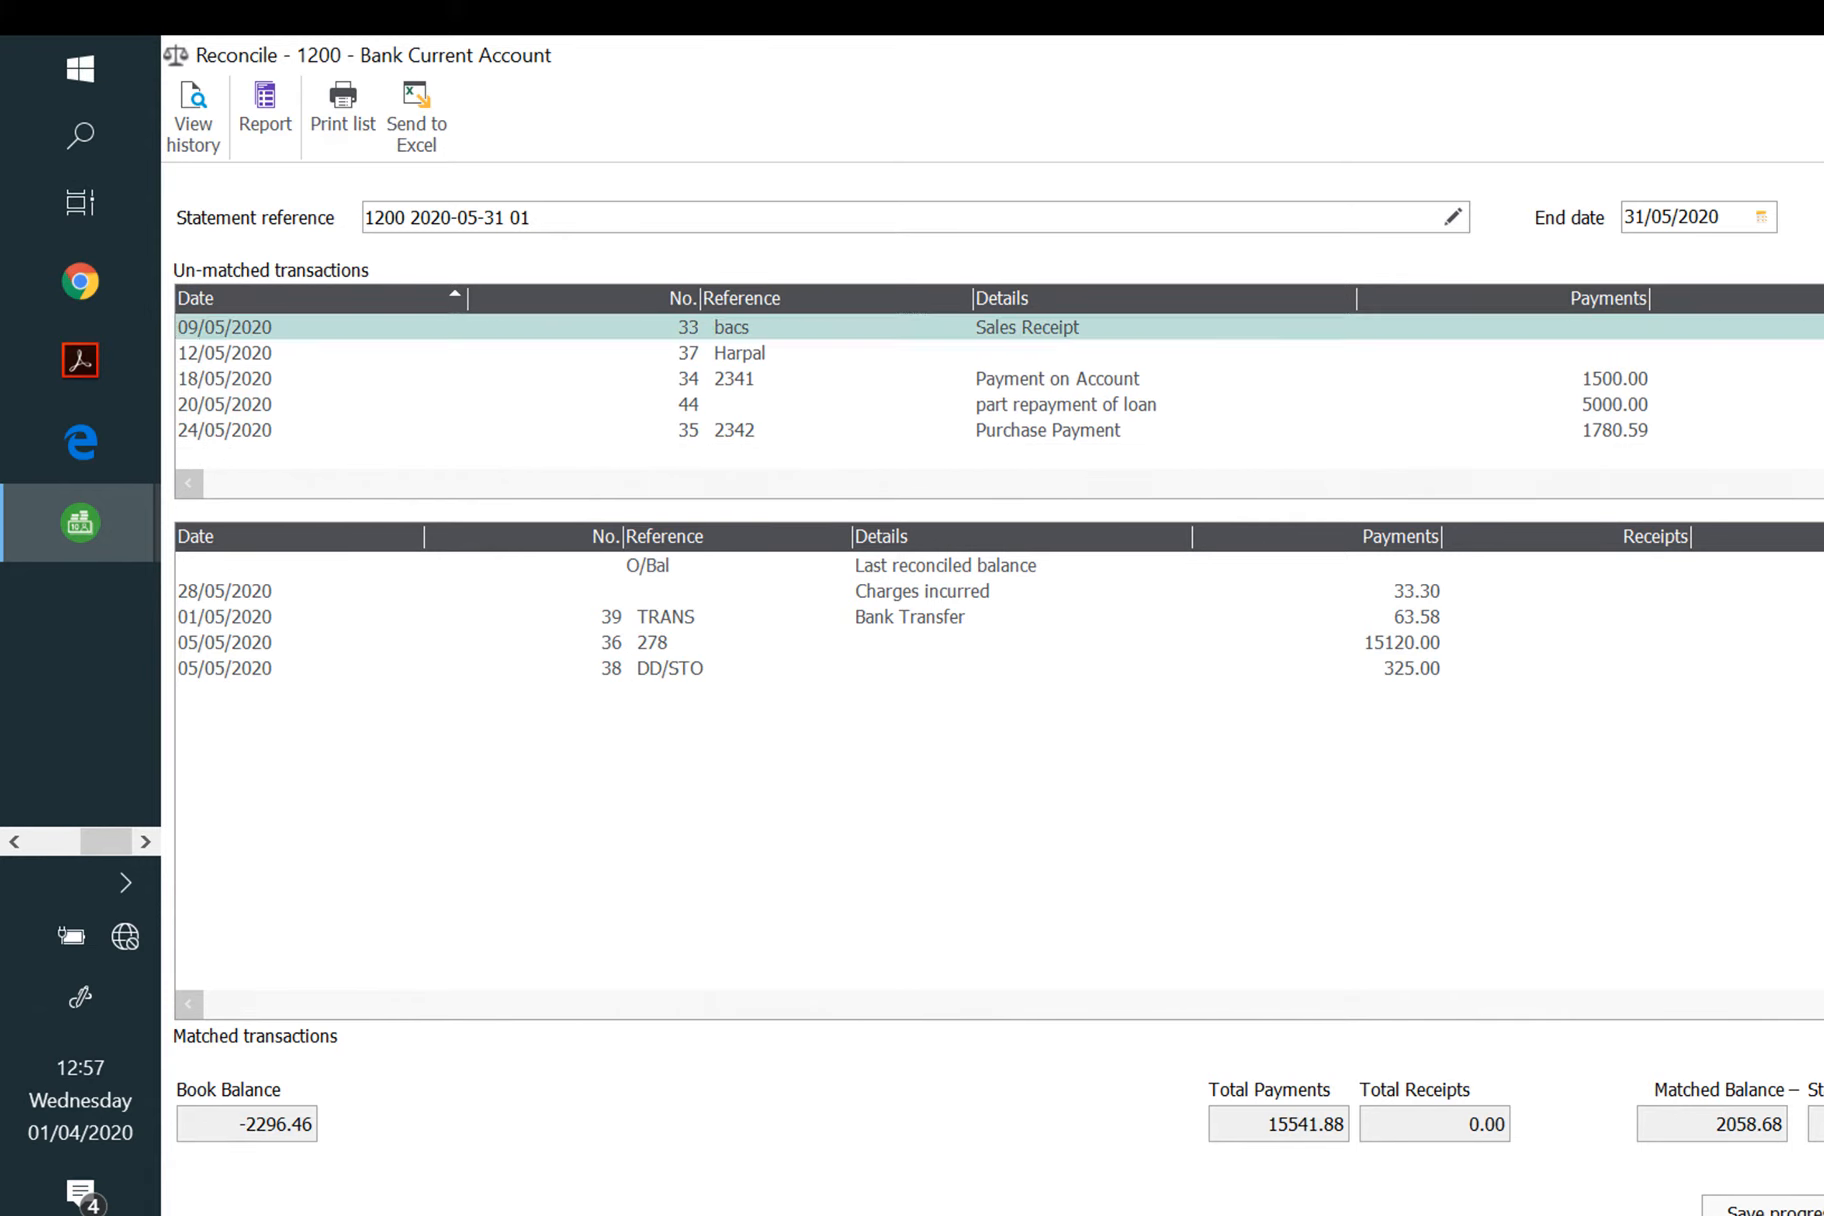
left_click(1808, 328)
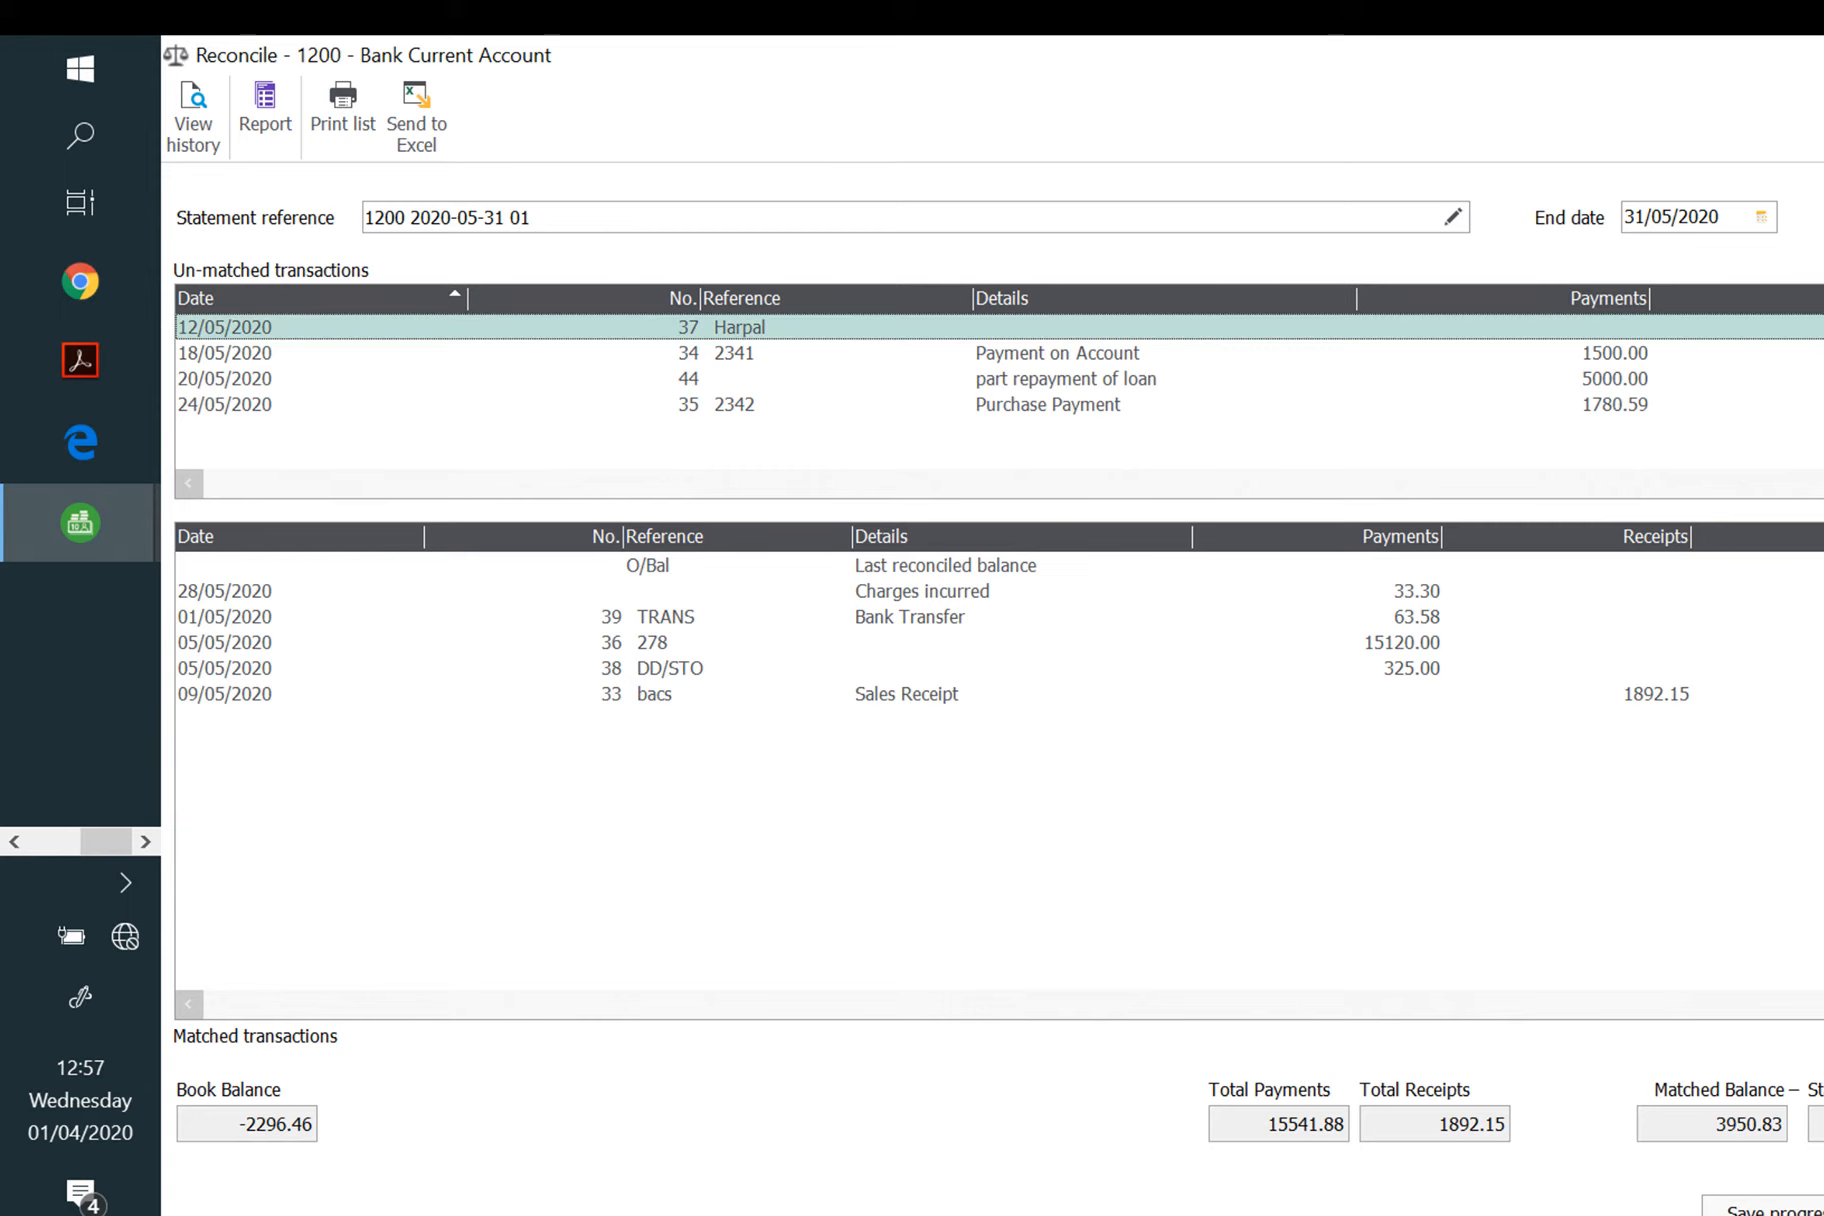
left_click(1822, 456)
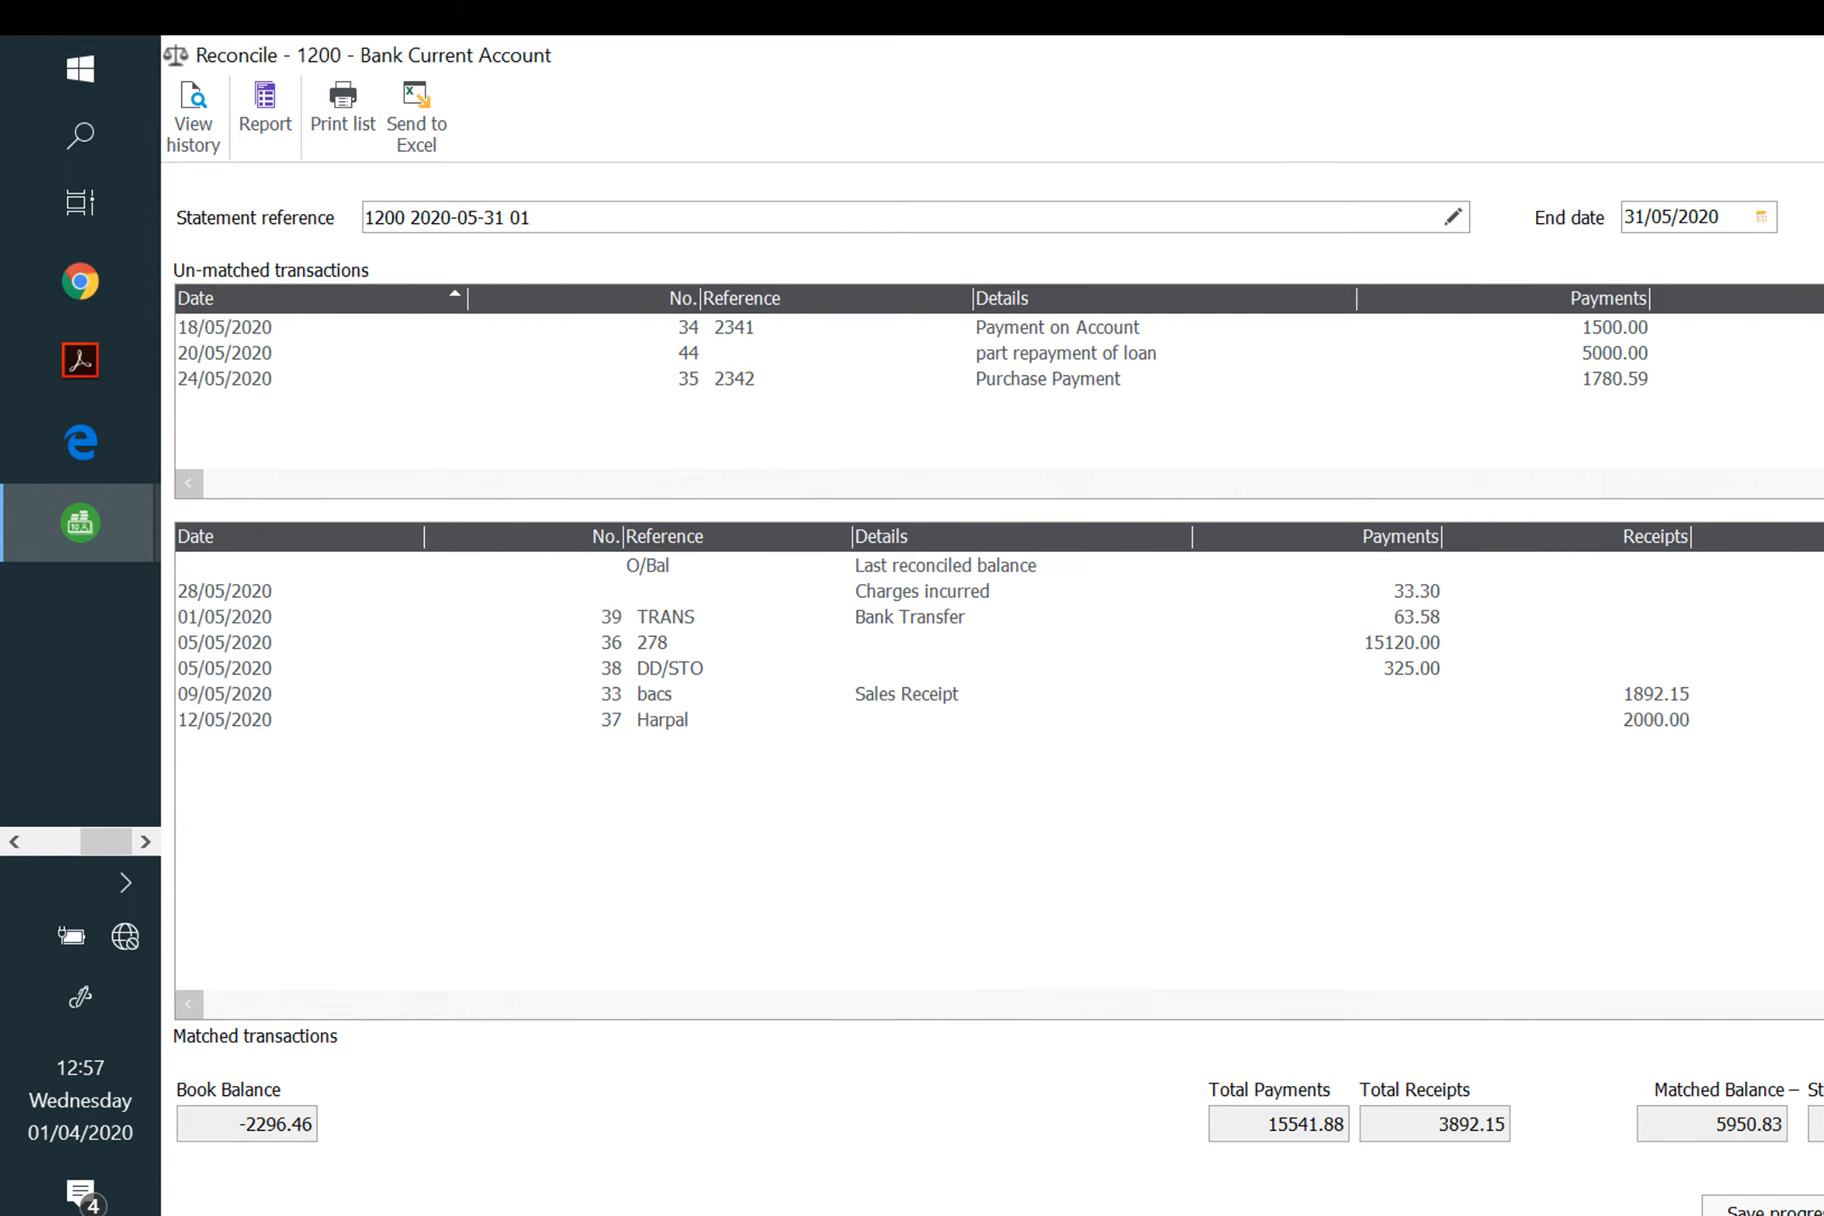
left_click(1592, 355)
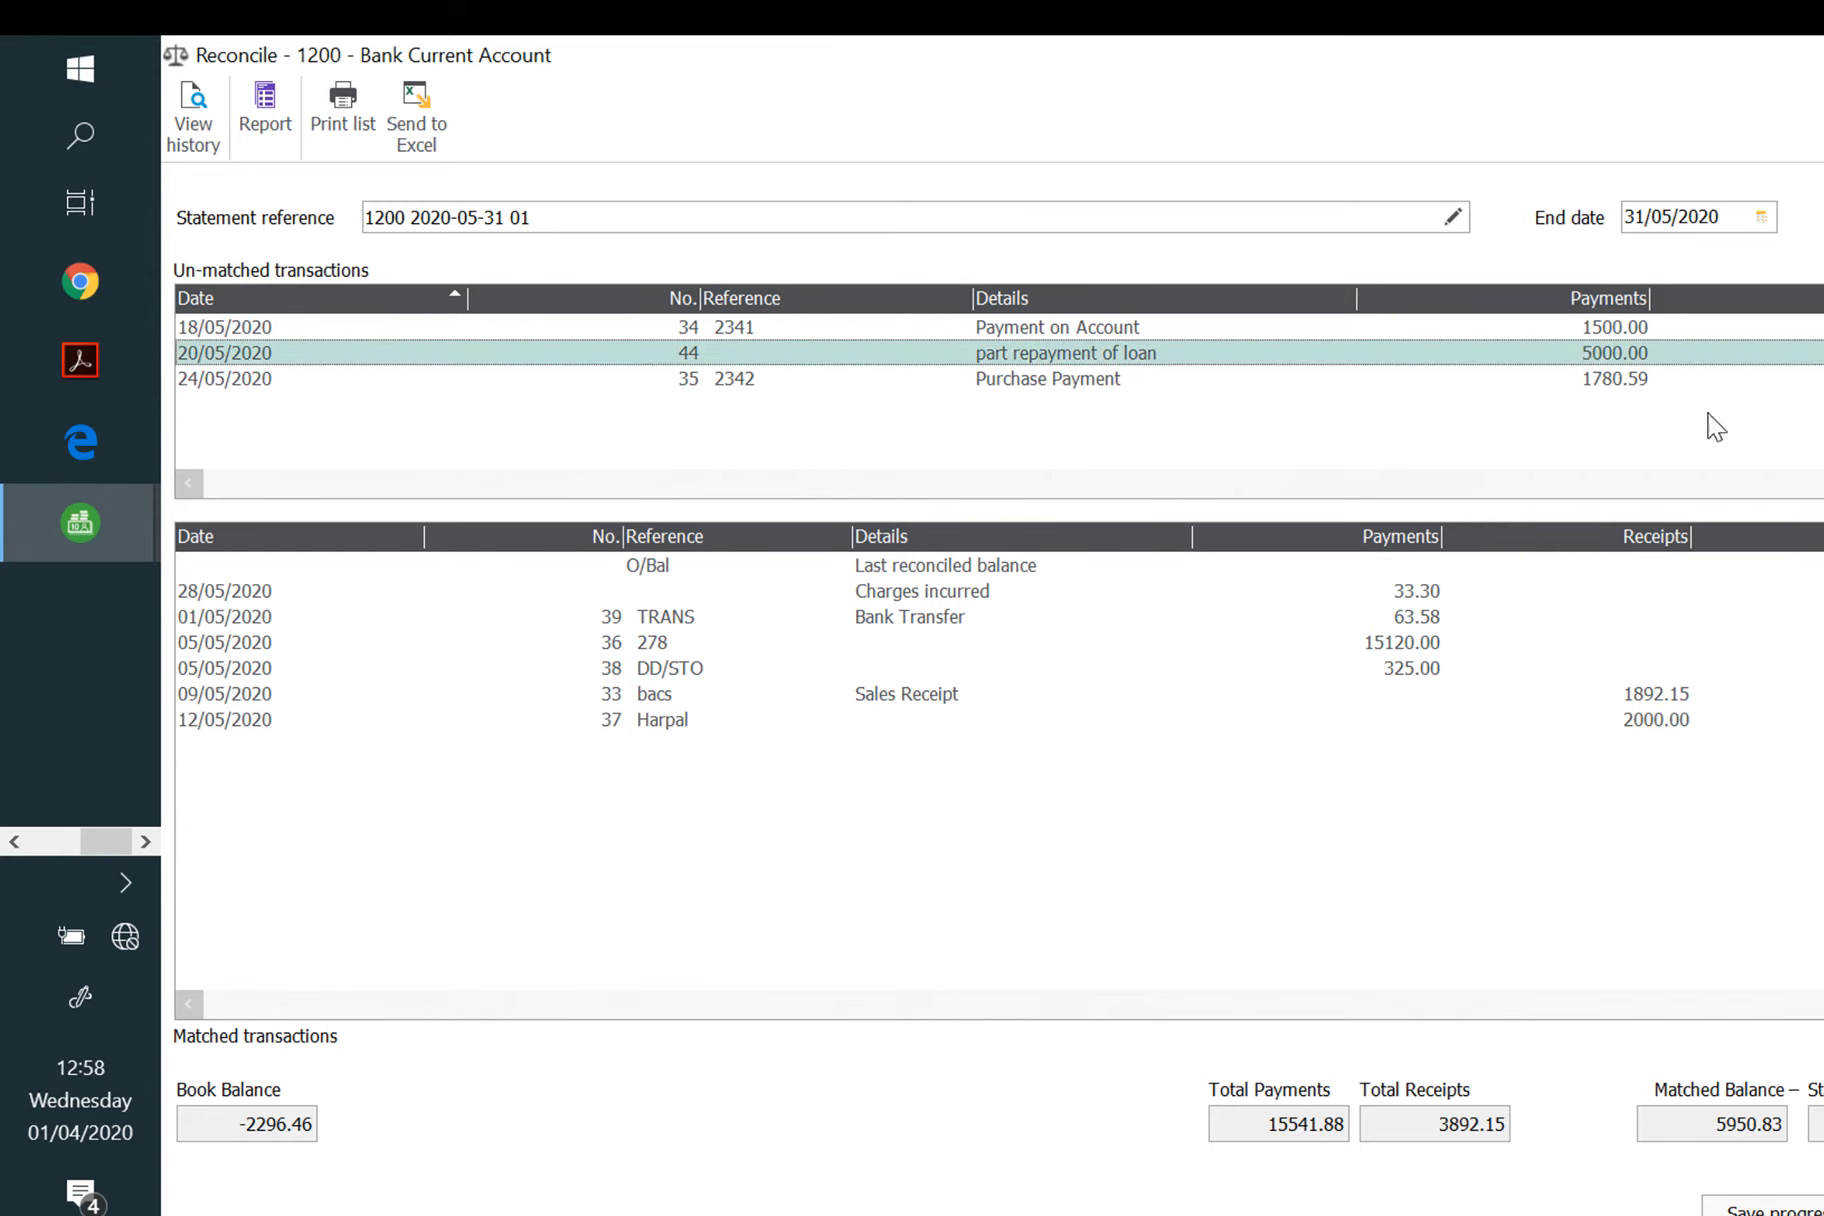
left_click(1822, 456)
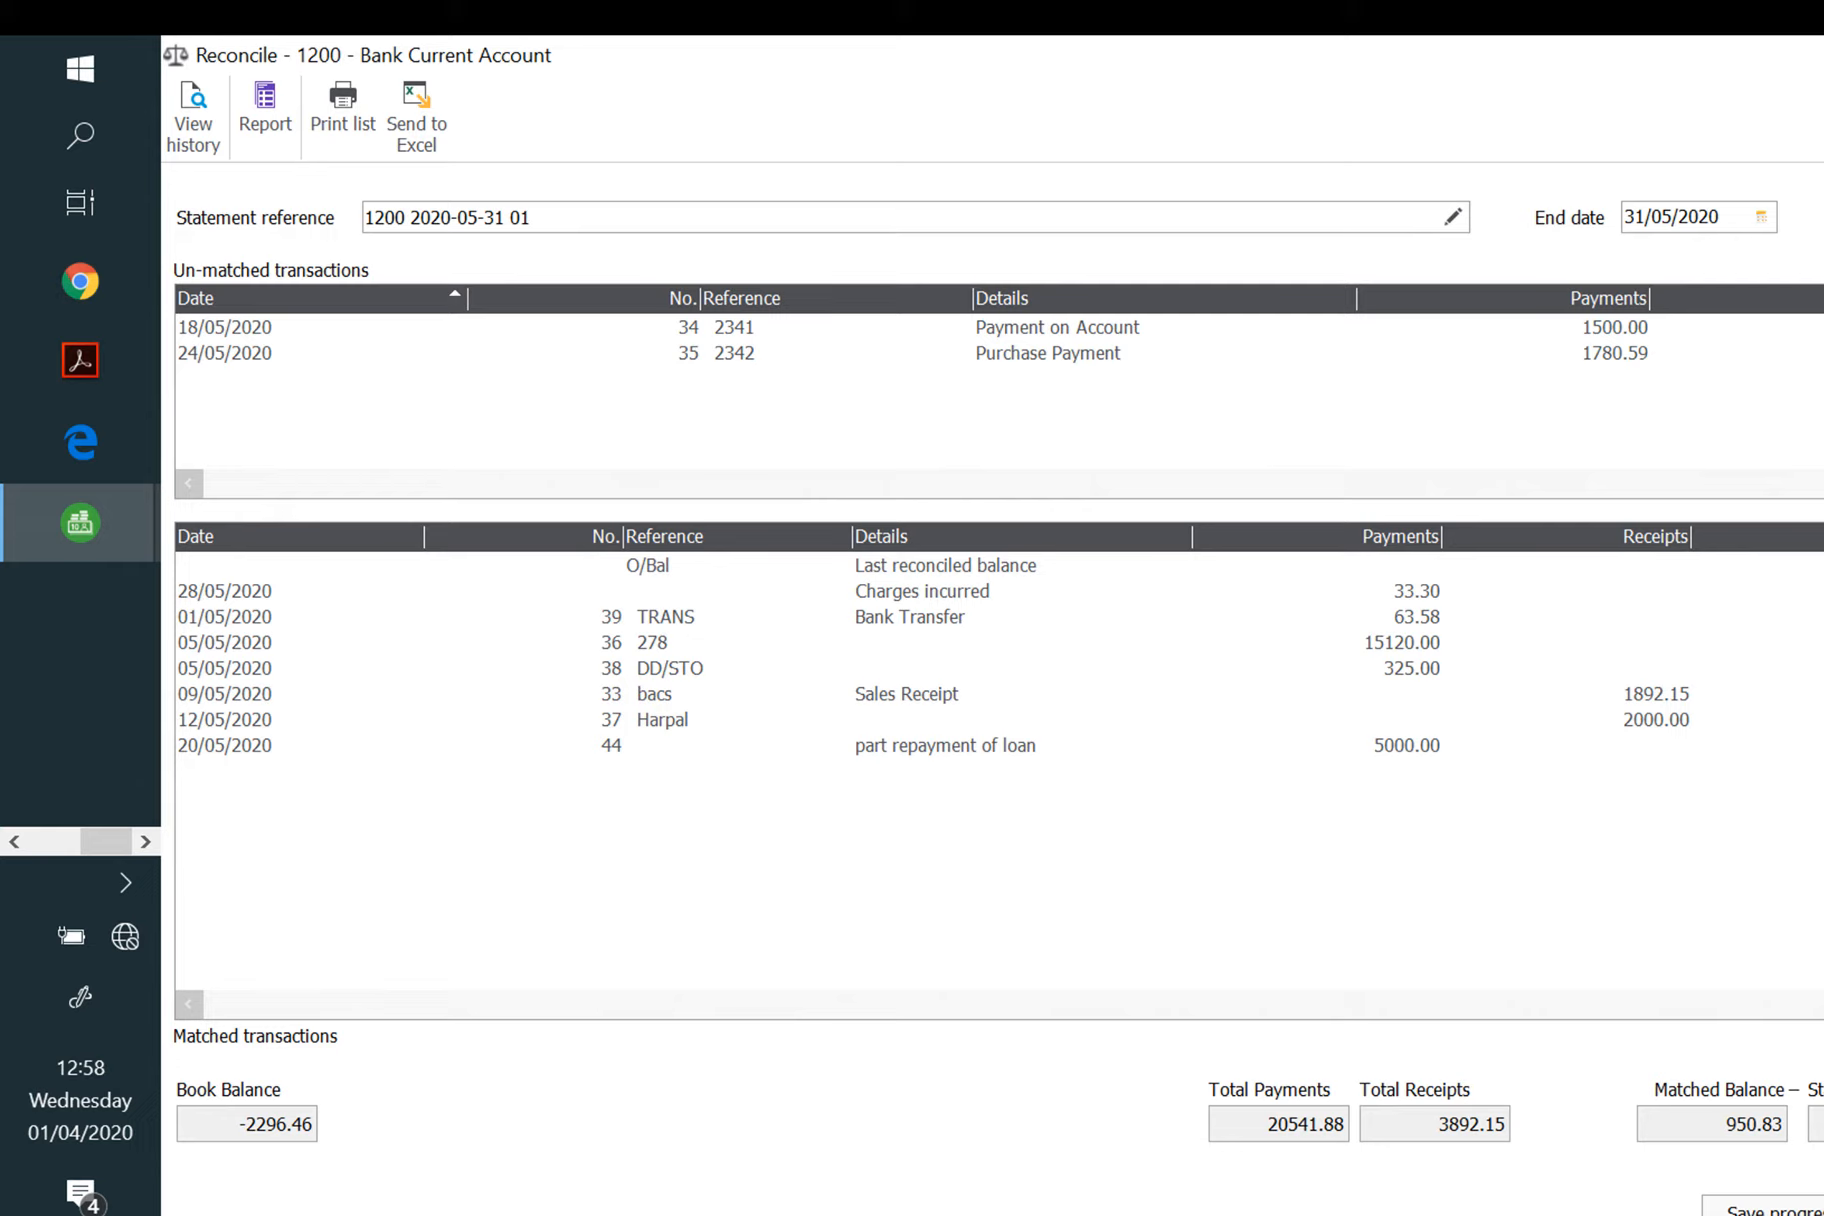
Step: Abandon a bank adjustment, then save the reconciliation progress and close
left_click(1822, 660)
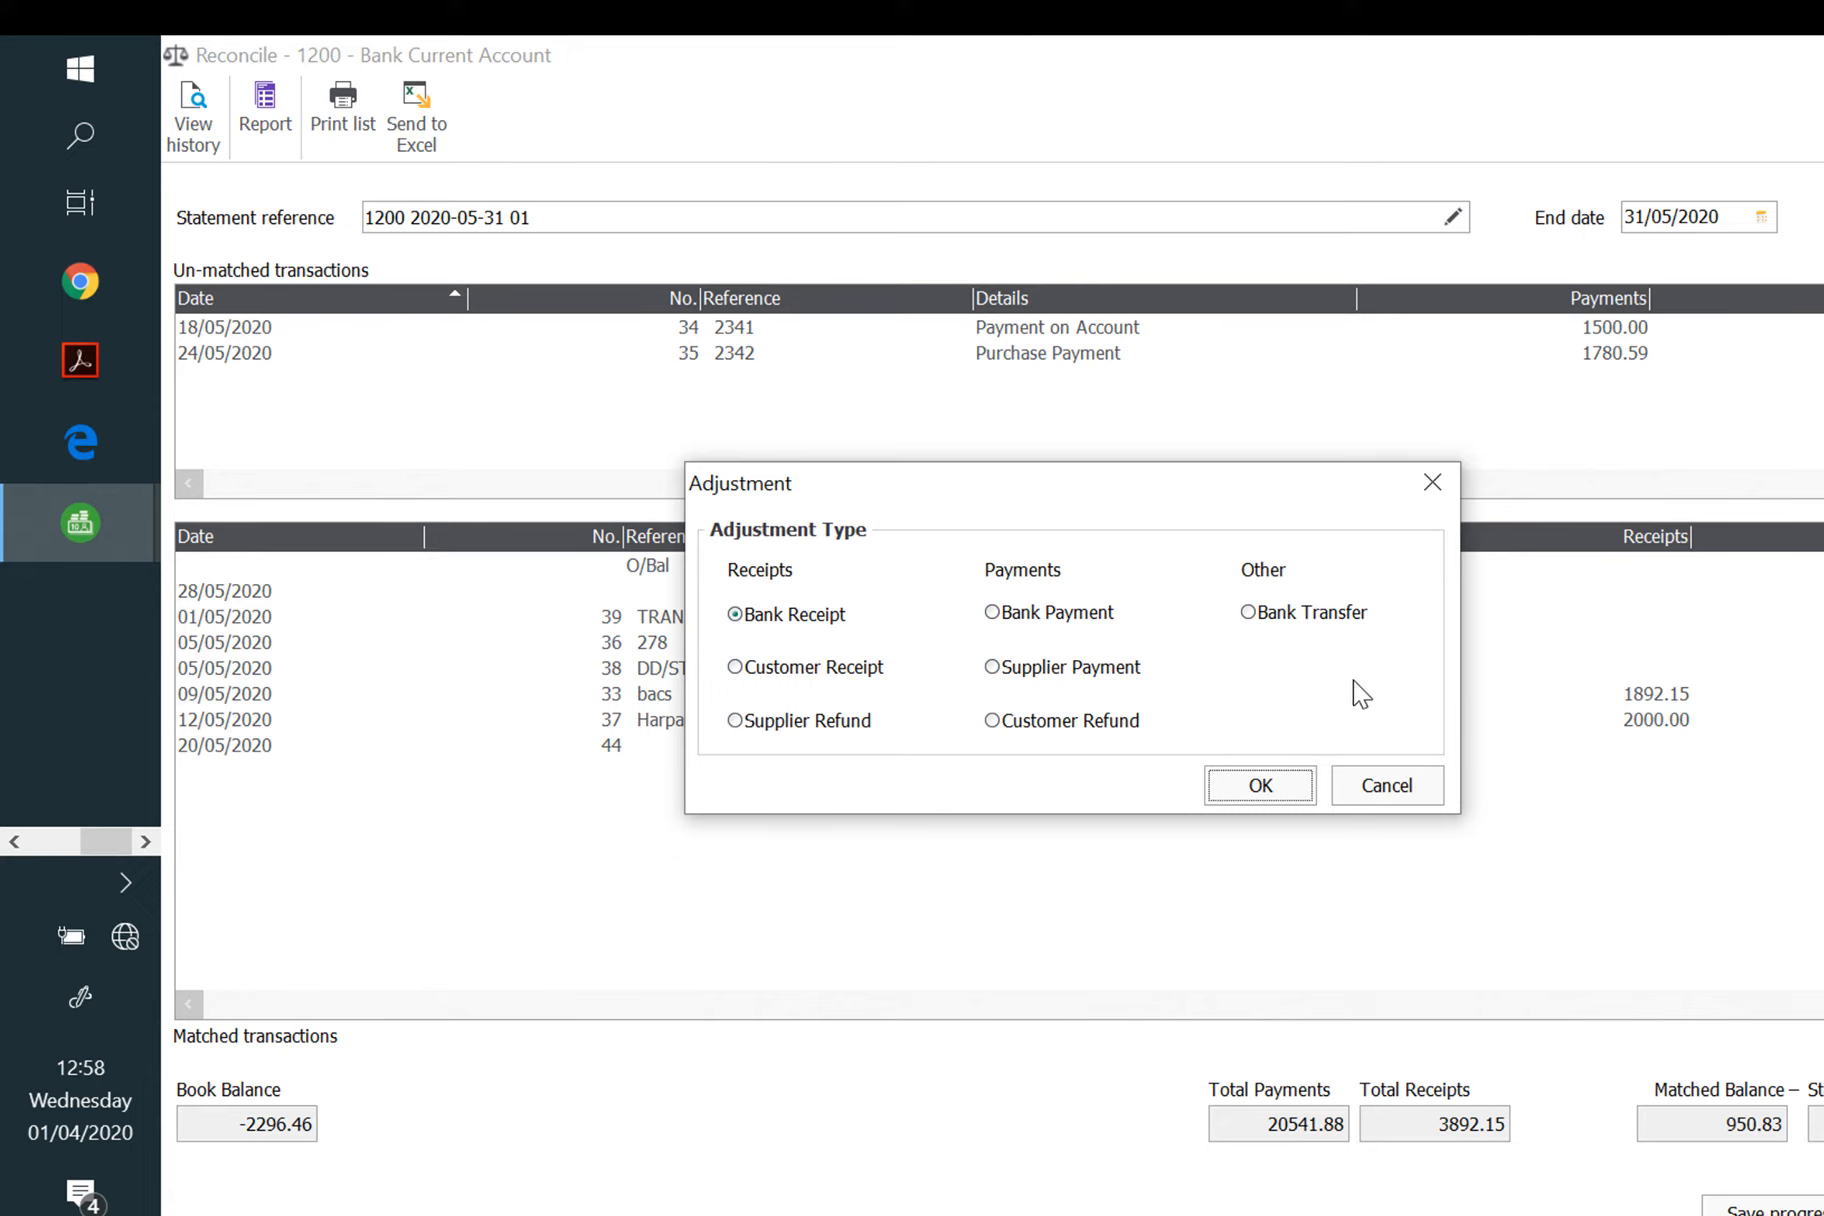
left_click(1413, 787)
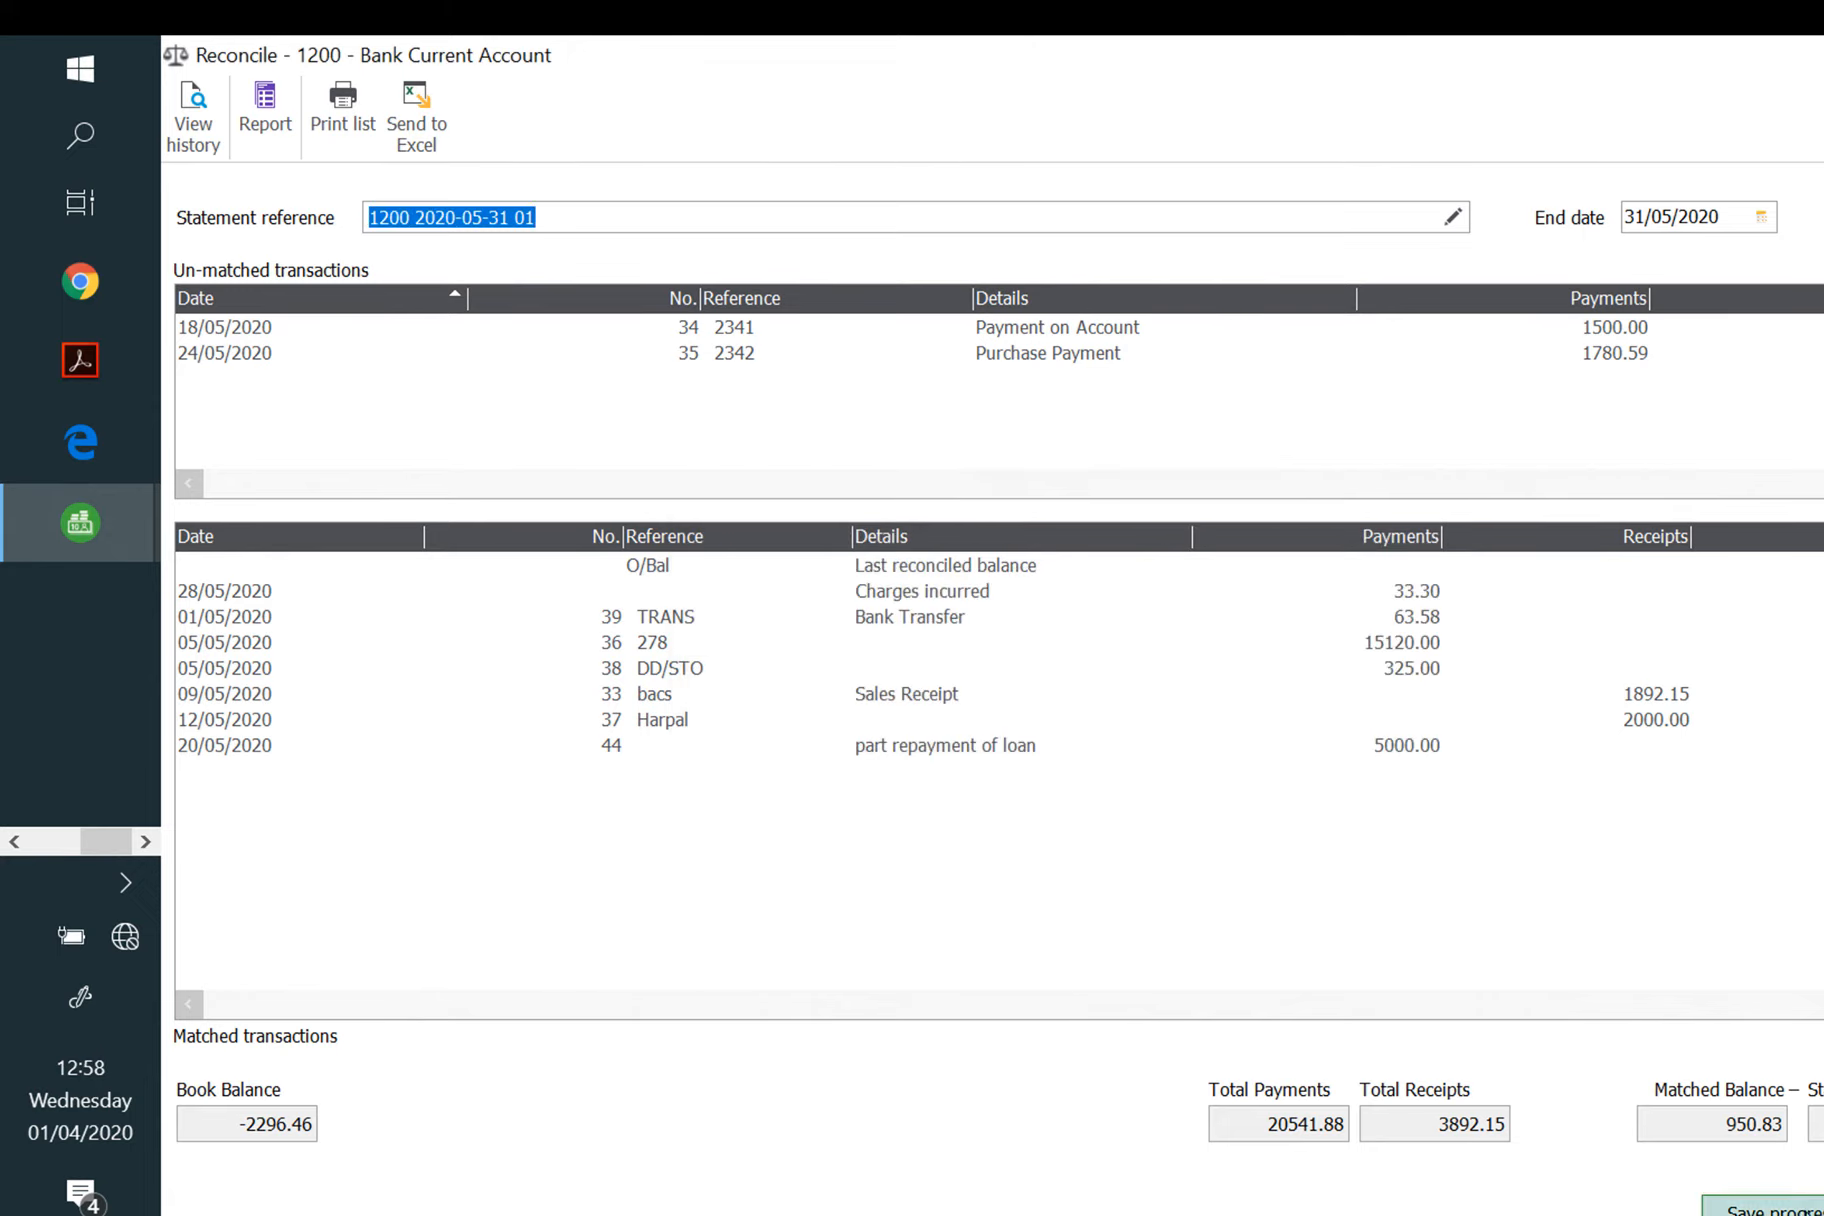
left_click(1760, 1208)
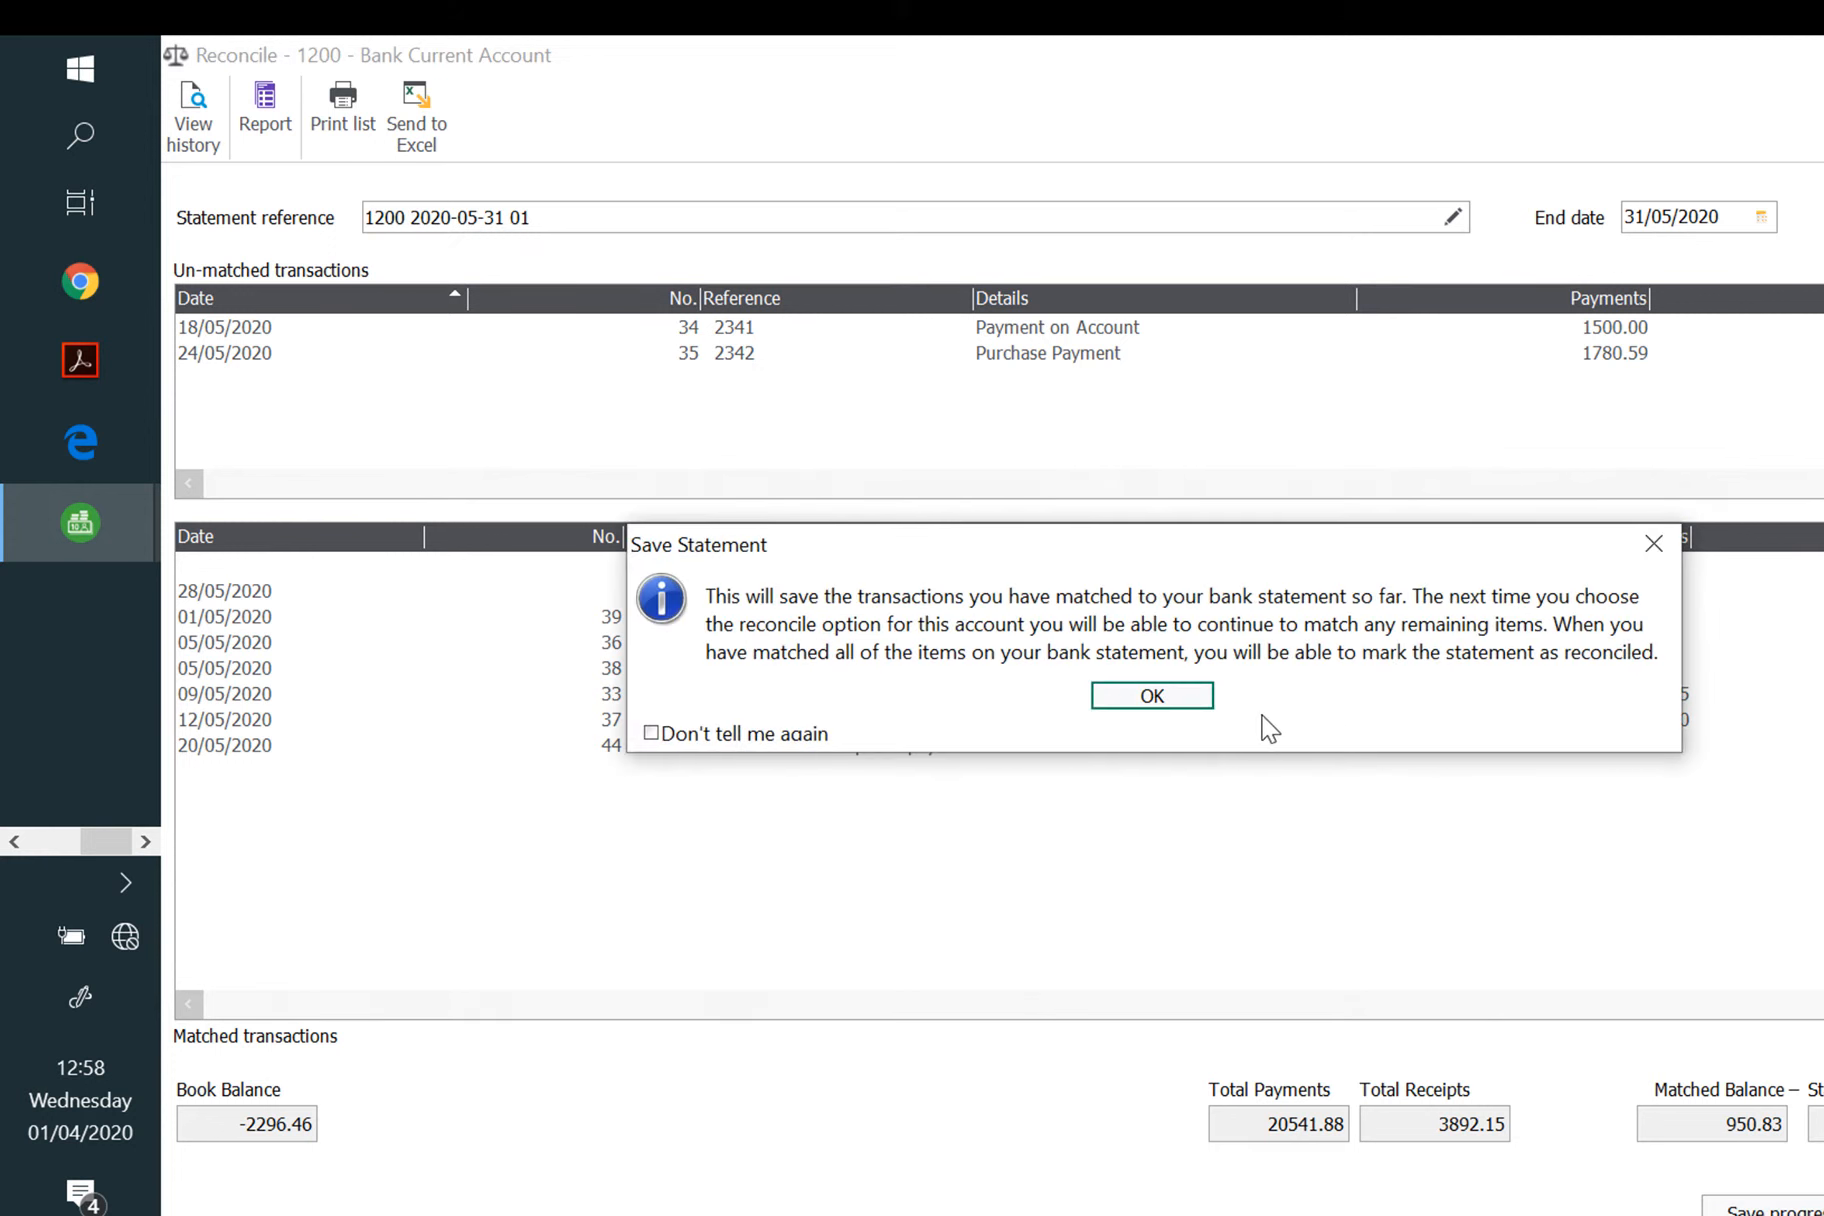
left_click(1153, 695)
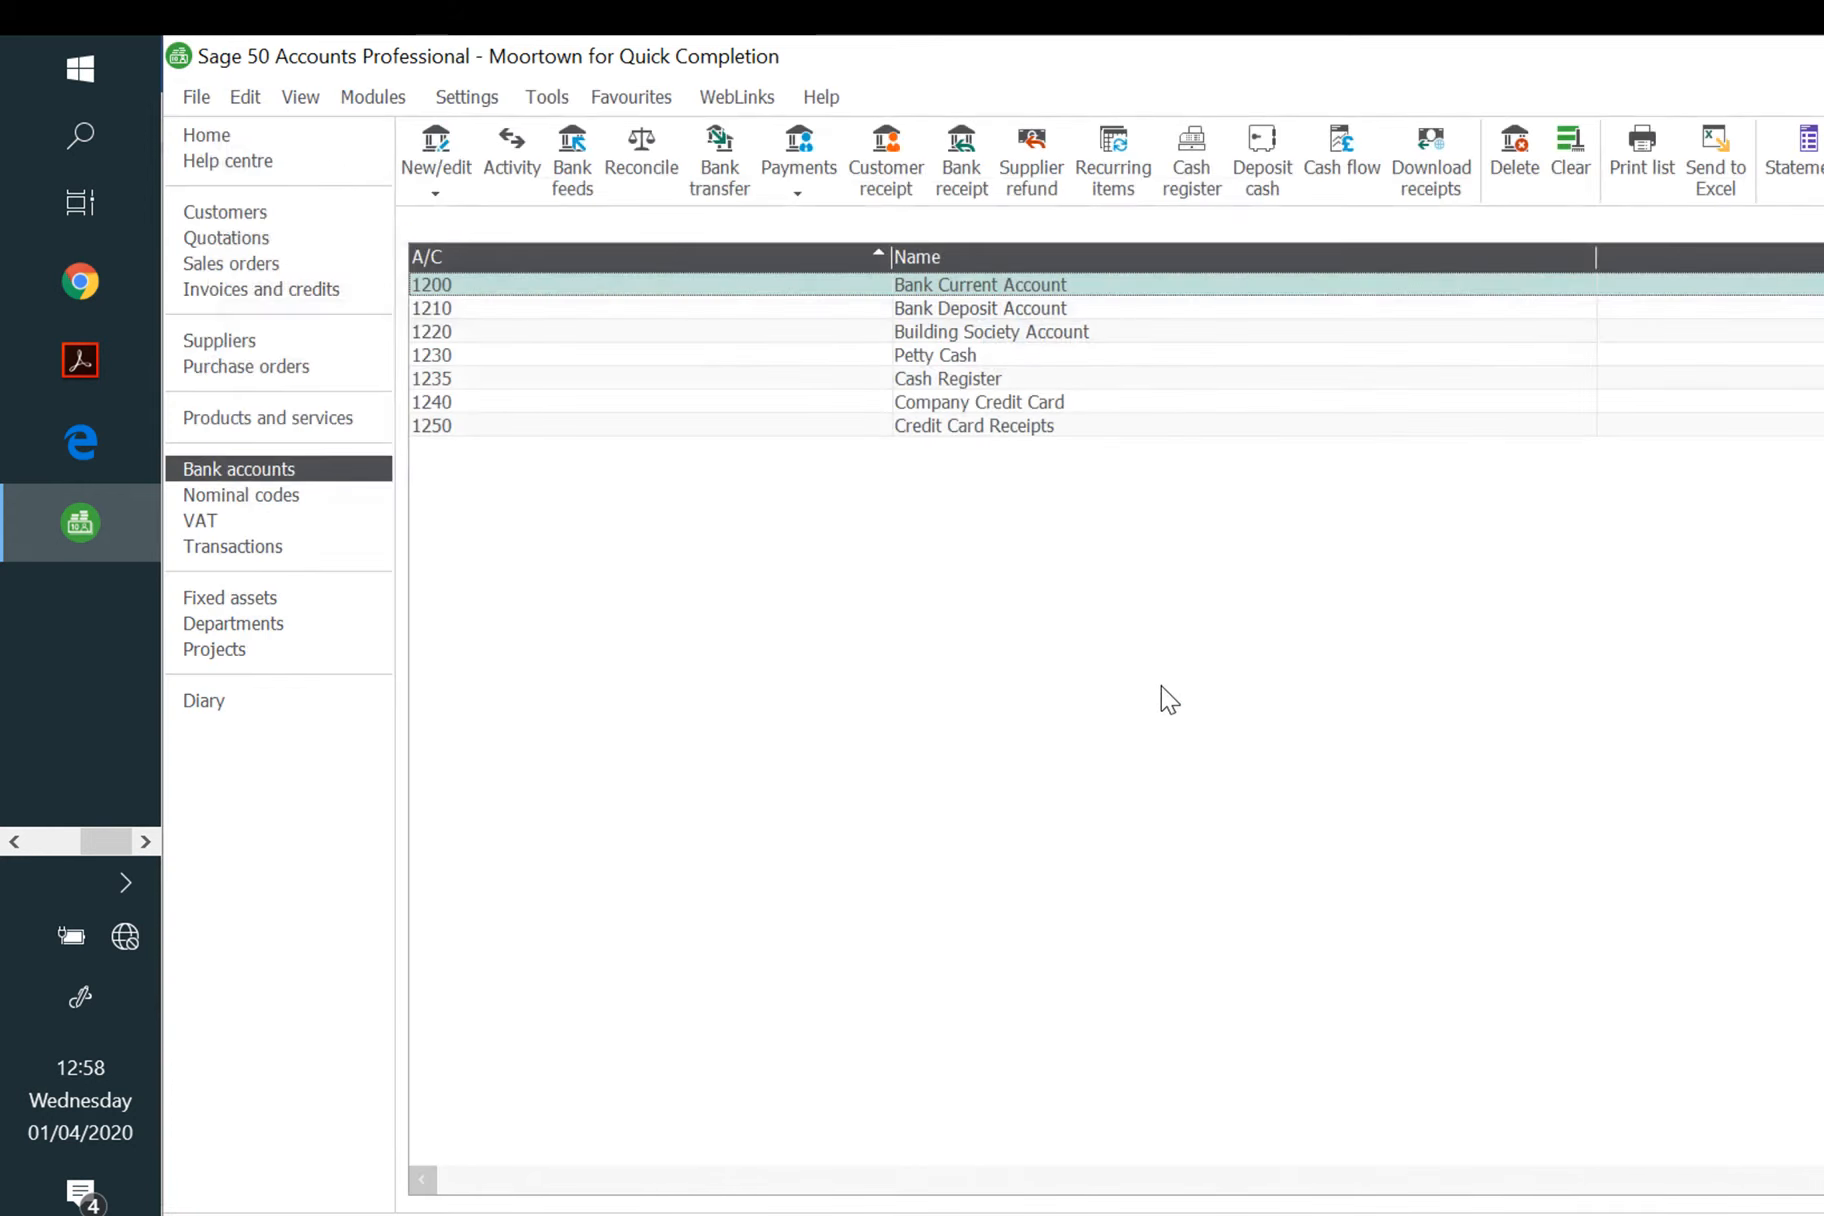
left_click(262, 548)
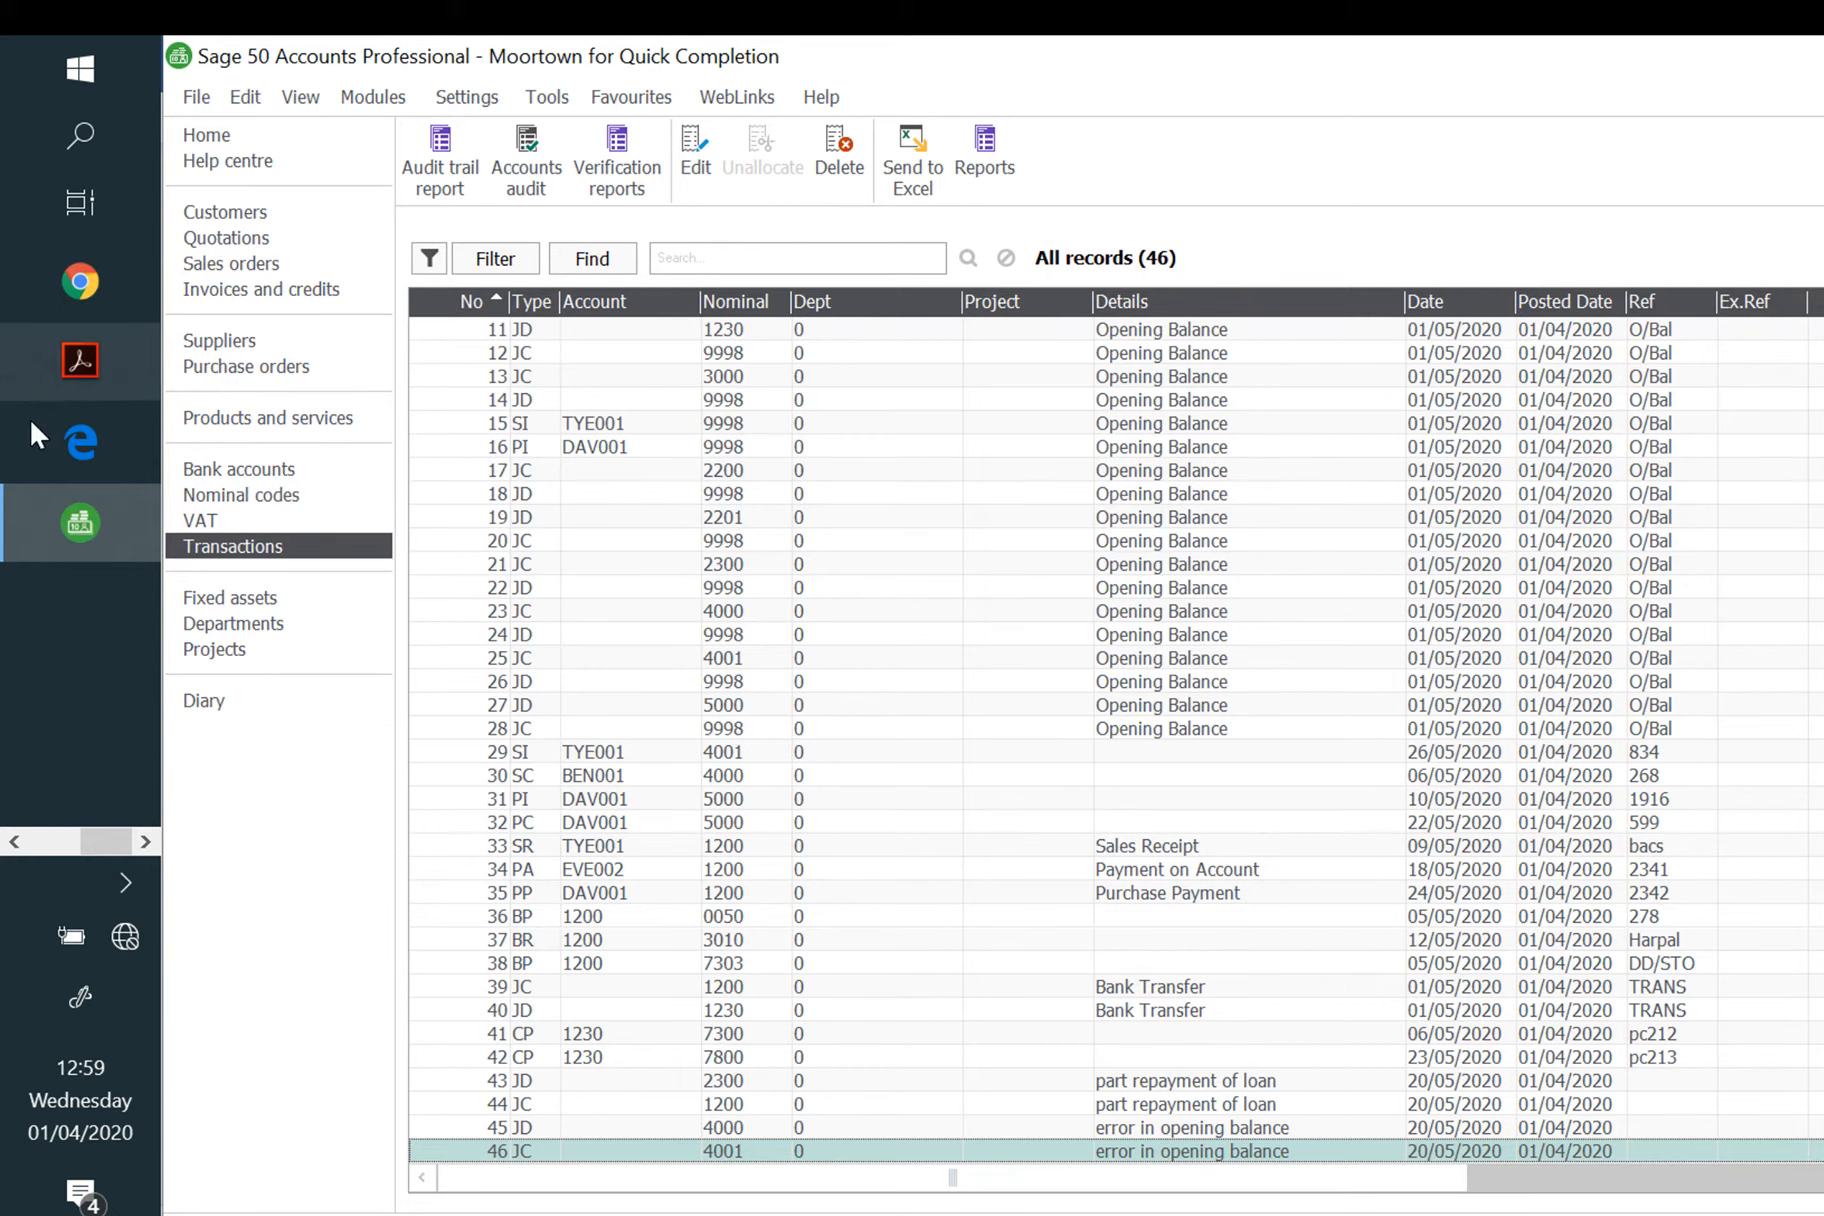
left_click(230, 475)
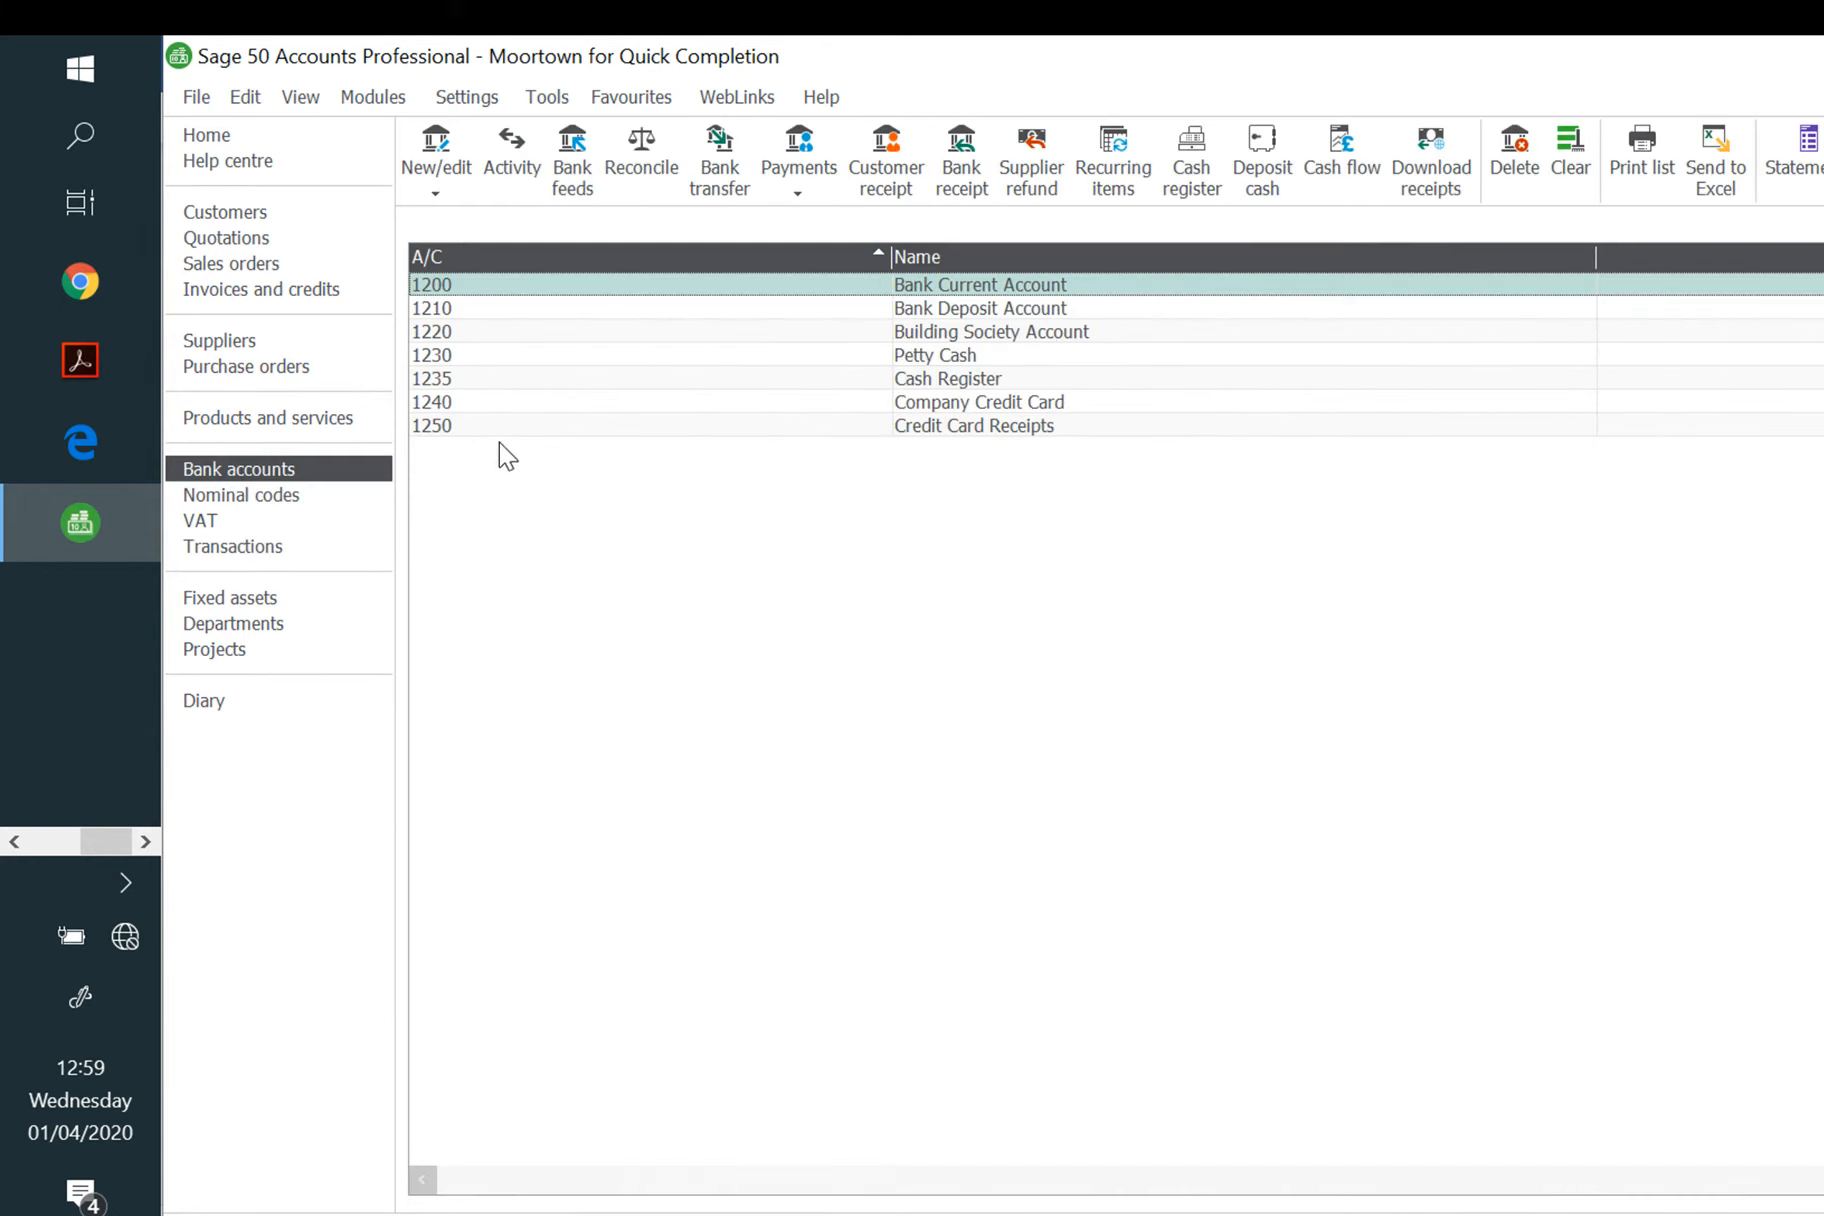
Step: Record a 27/05/2020 customer receipt paying the 2546.88 invoice in full, and save it
left_click(905, 180)
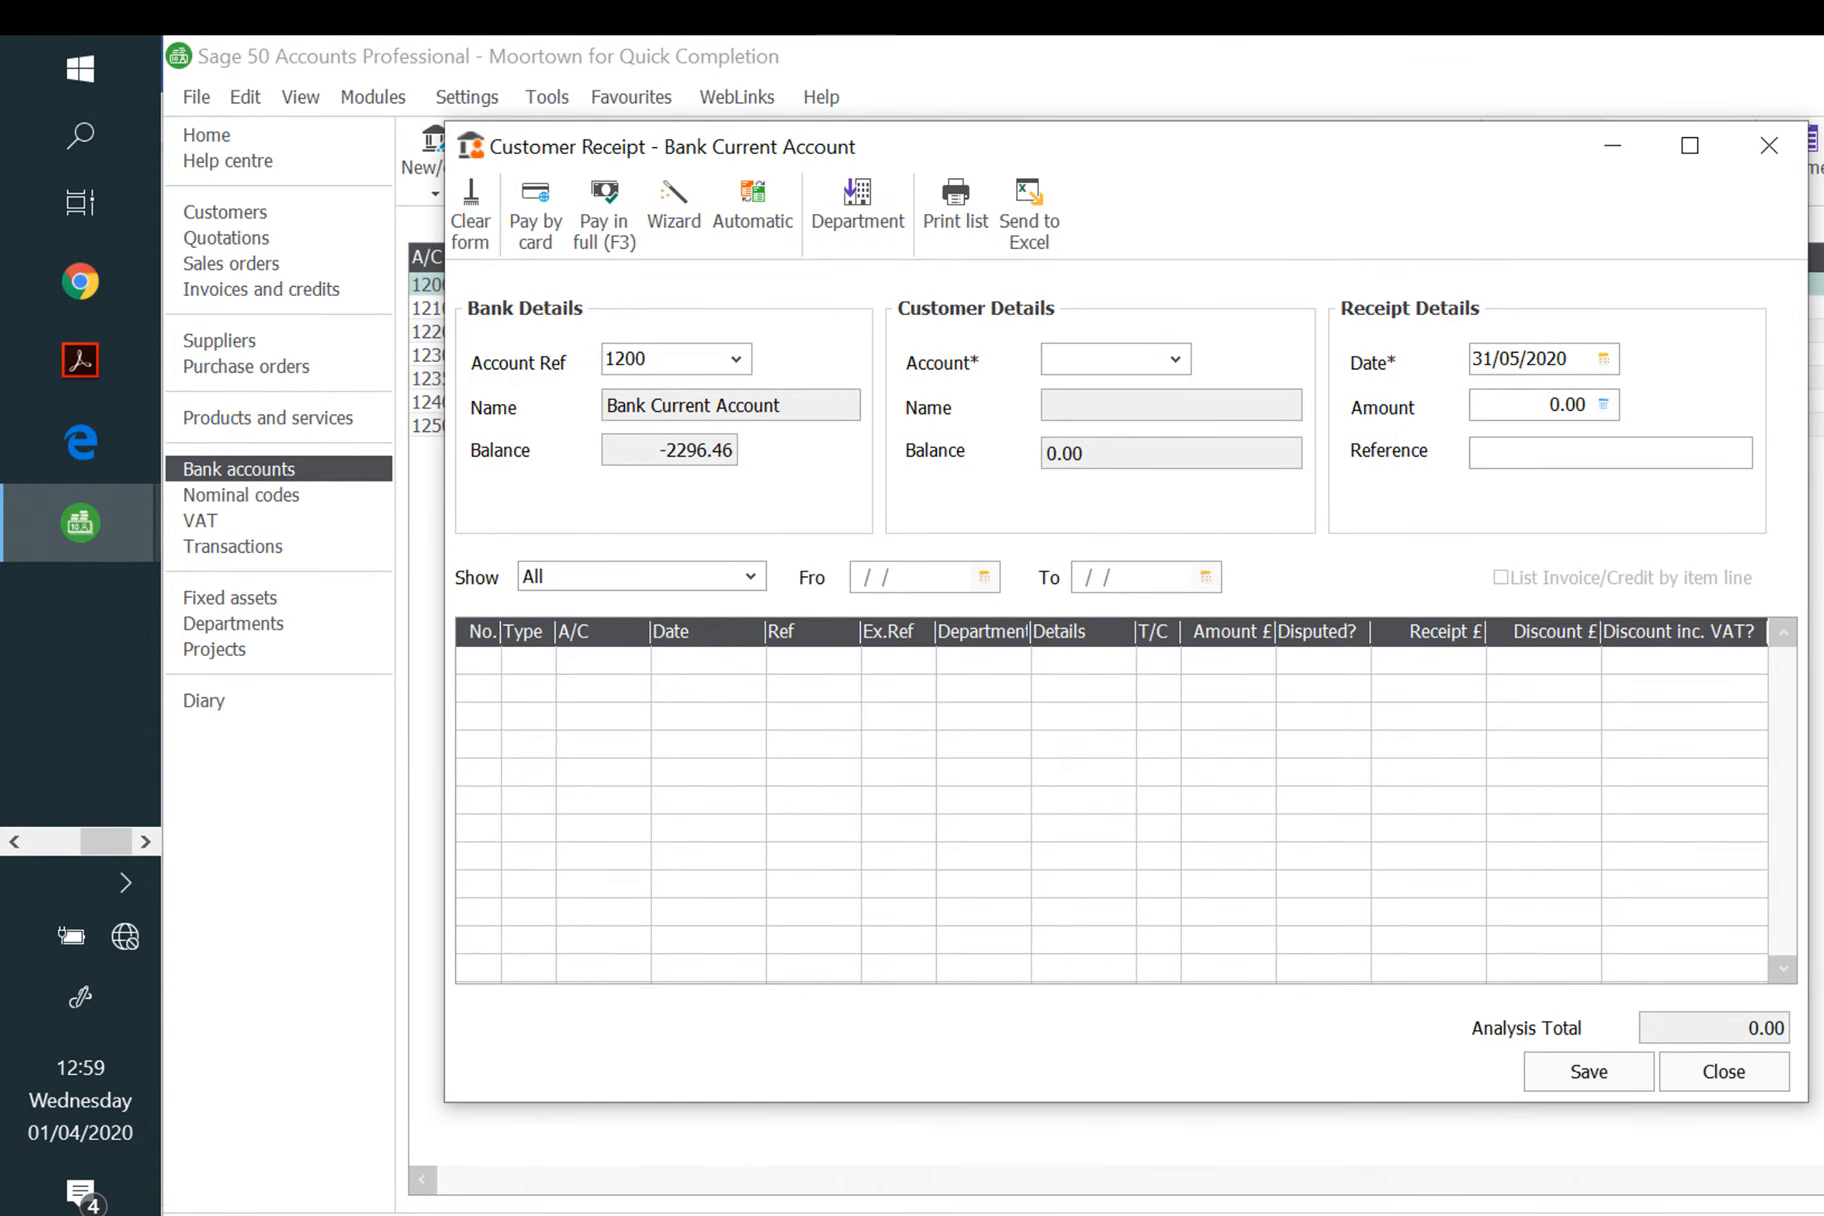
type("JC")
left_click(1175, 358)
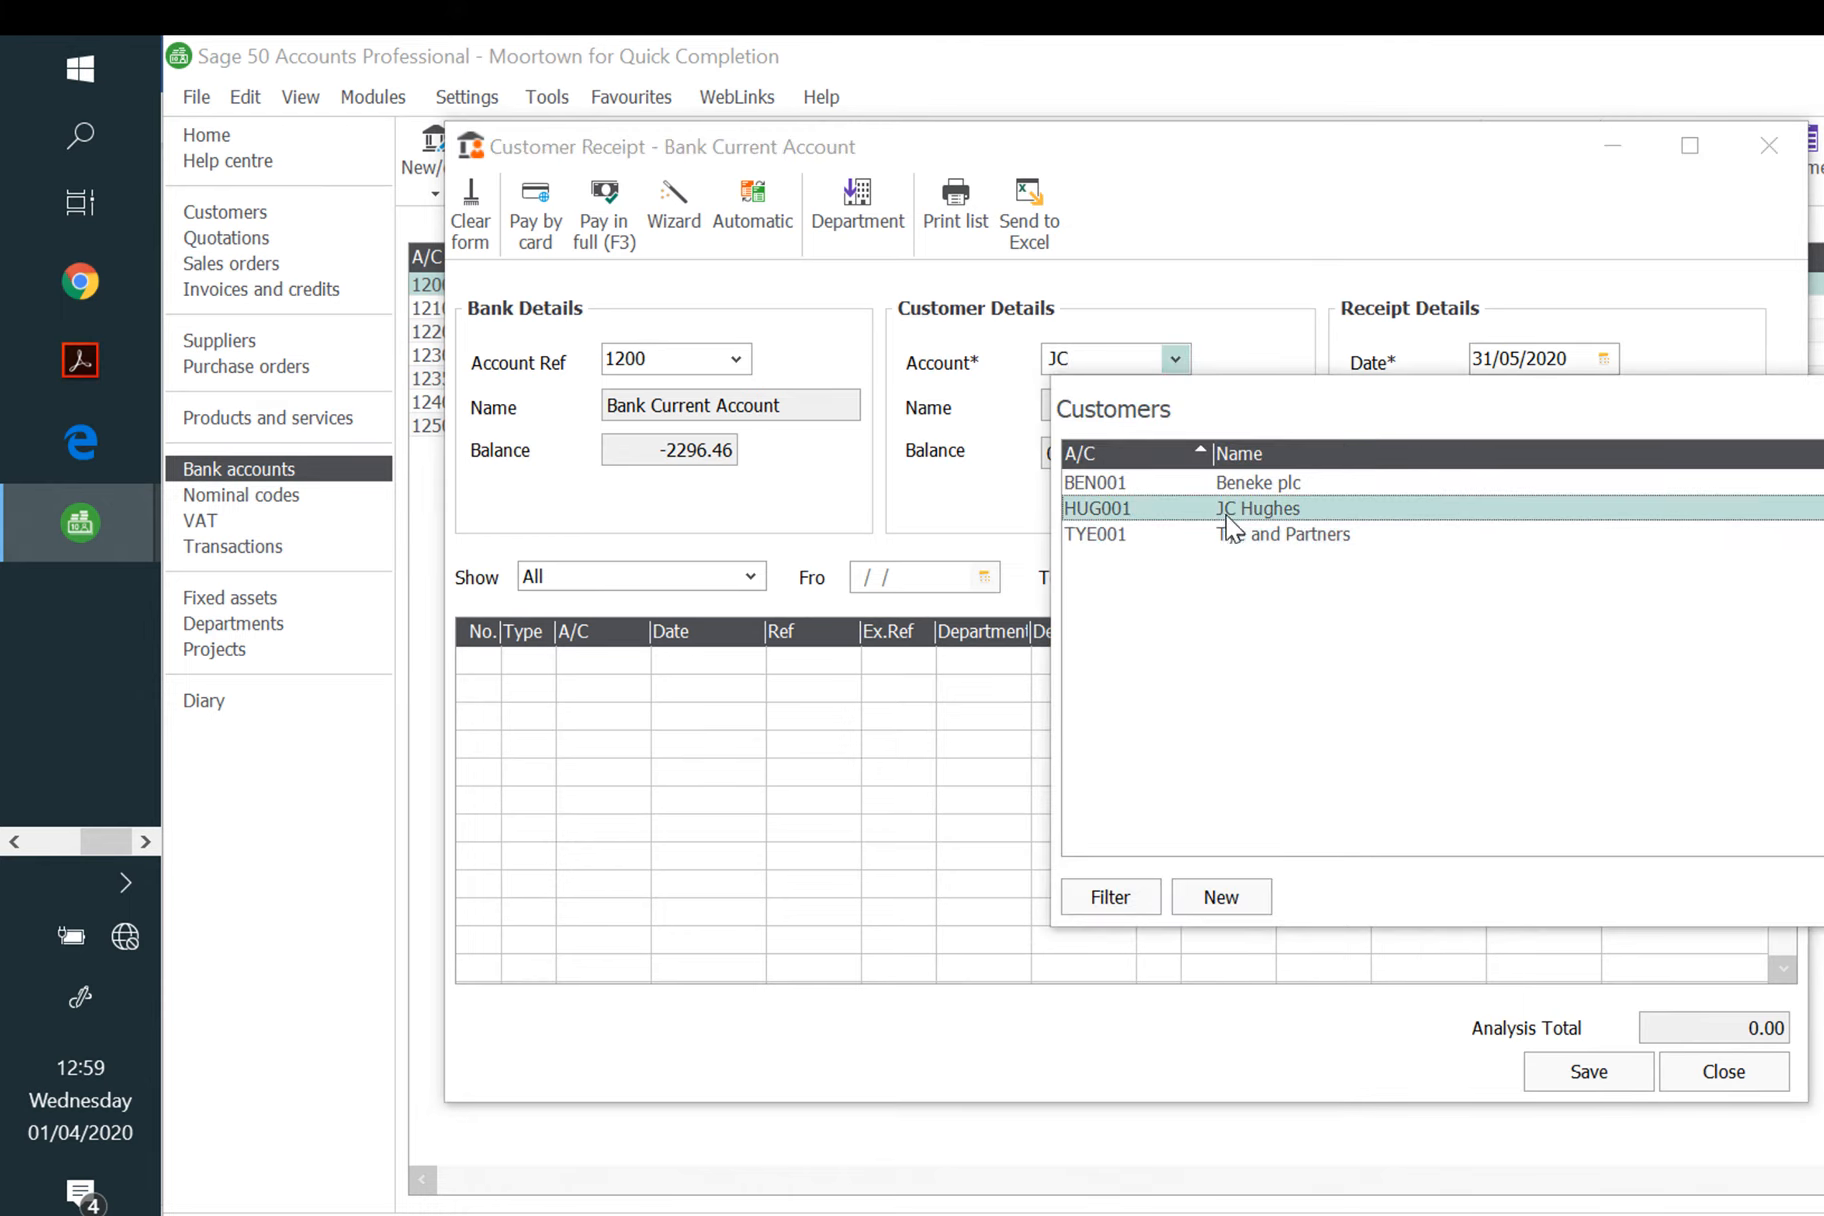
double_click(1309, 512)
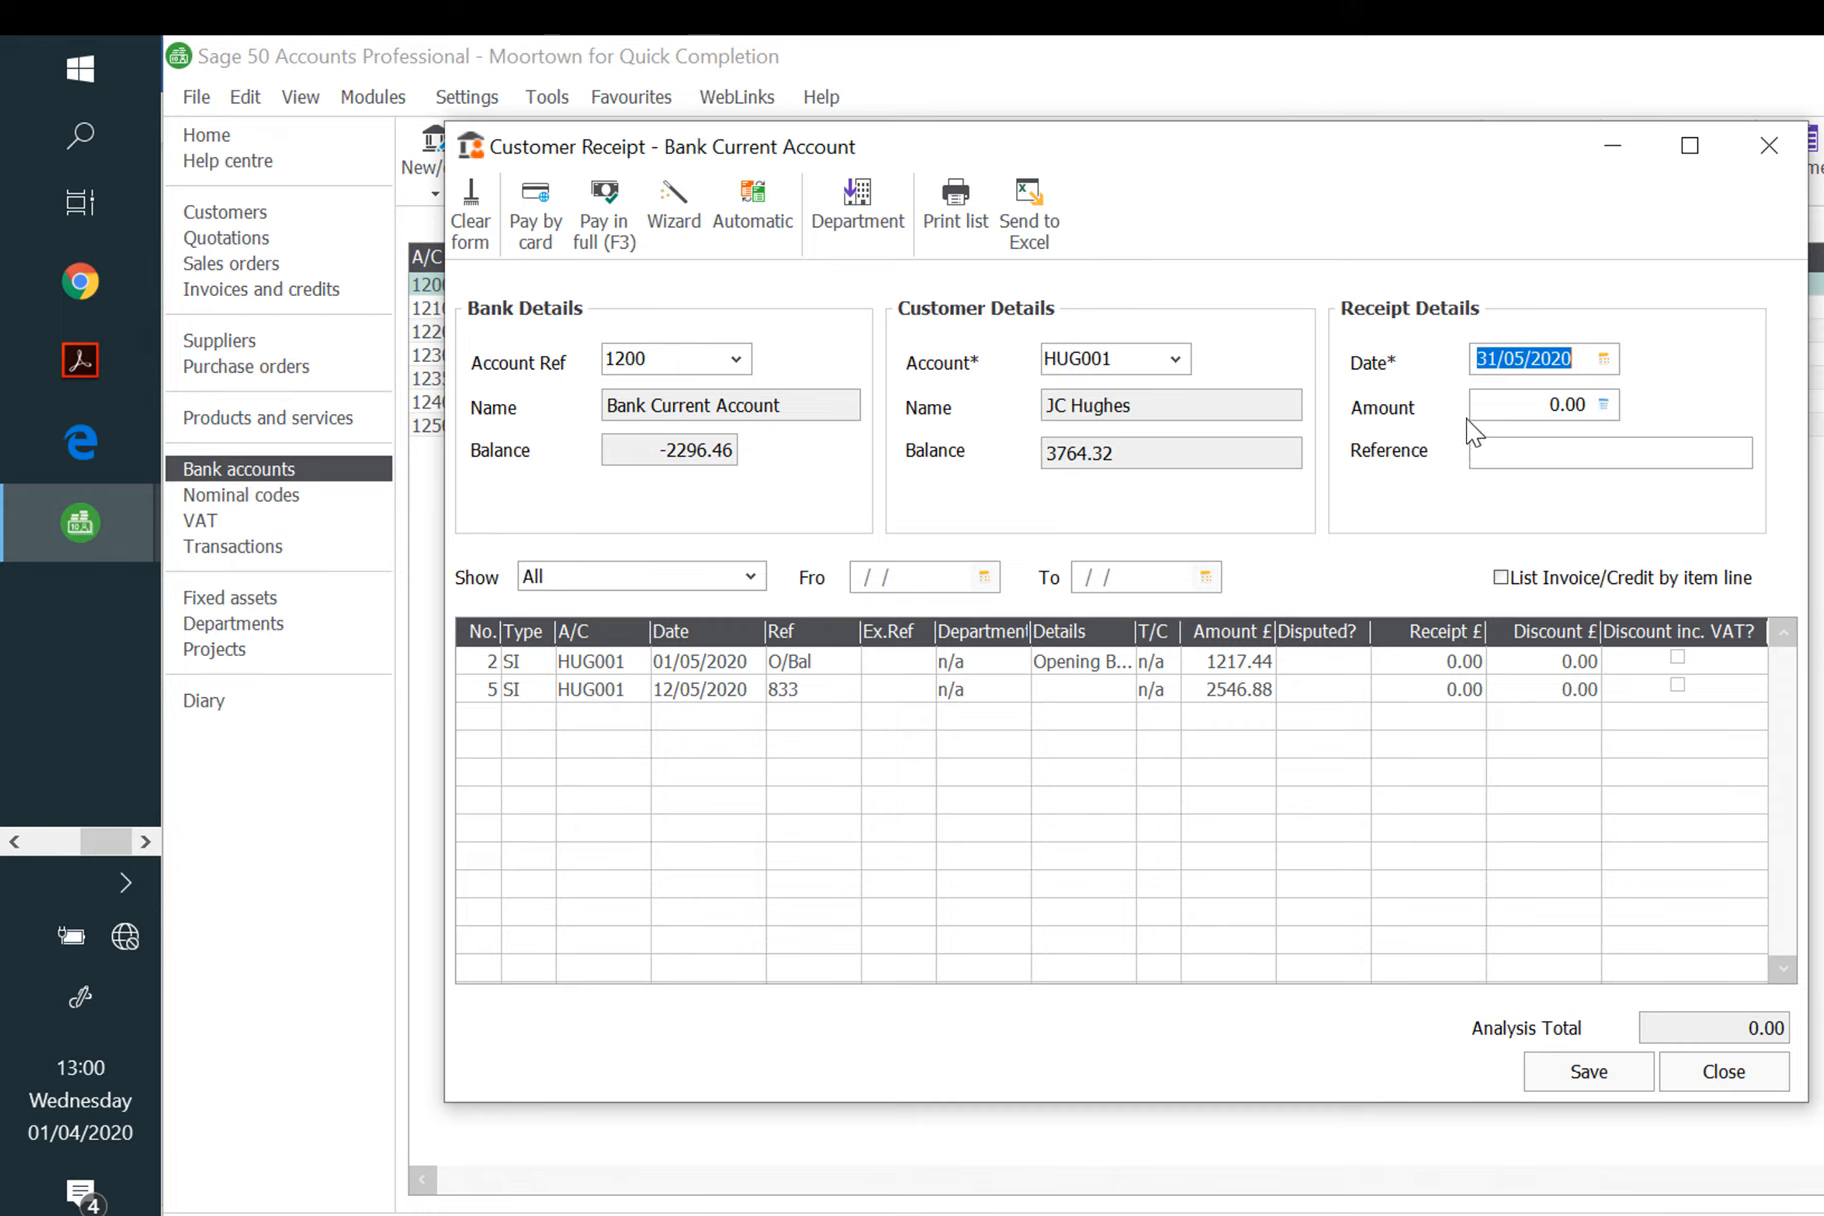
type("27/05/")
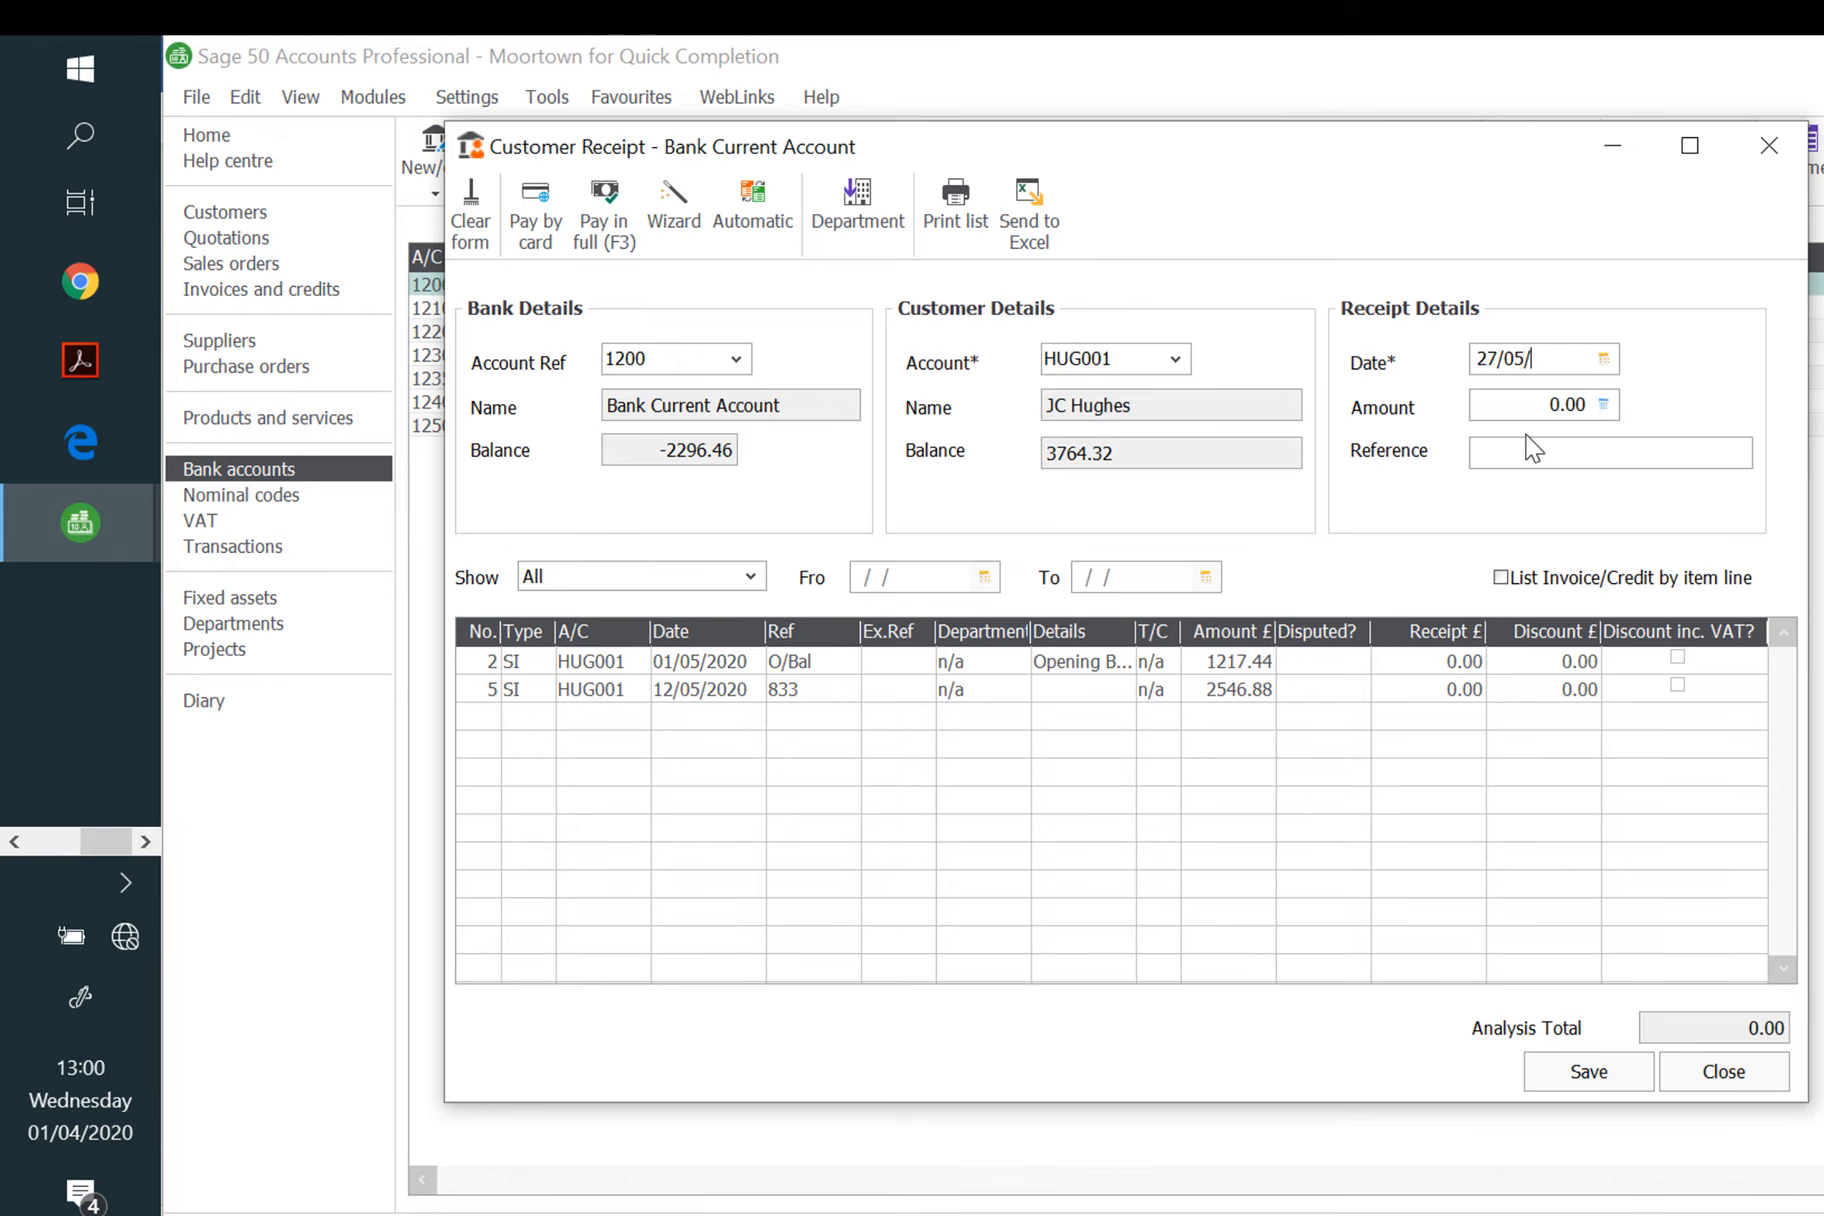
type("2020")
key("Tab")
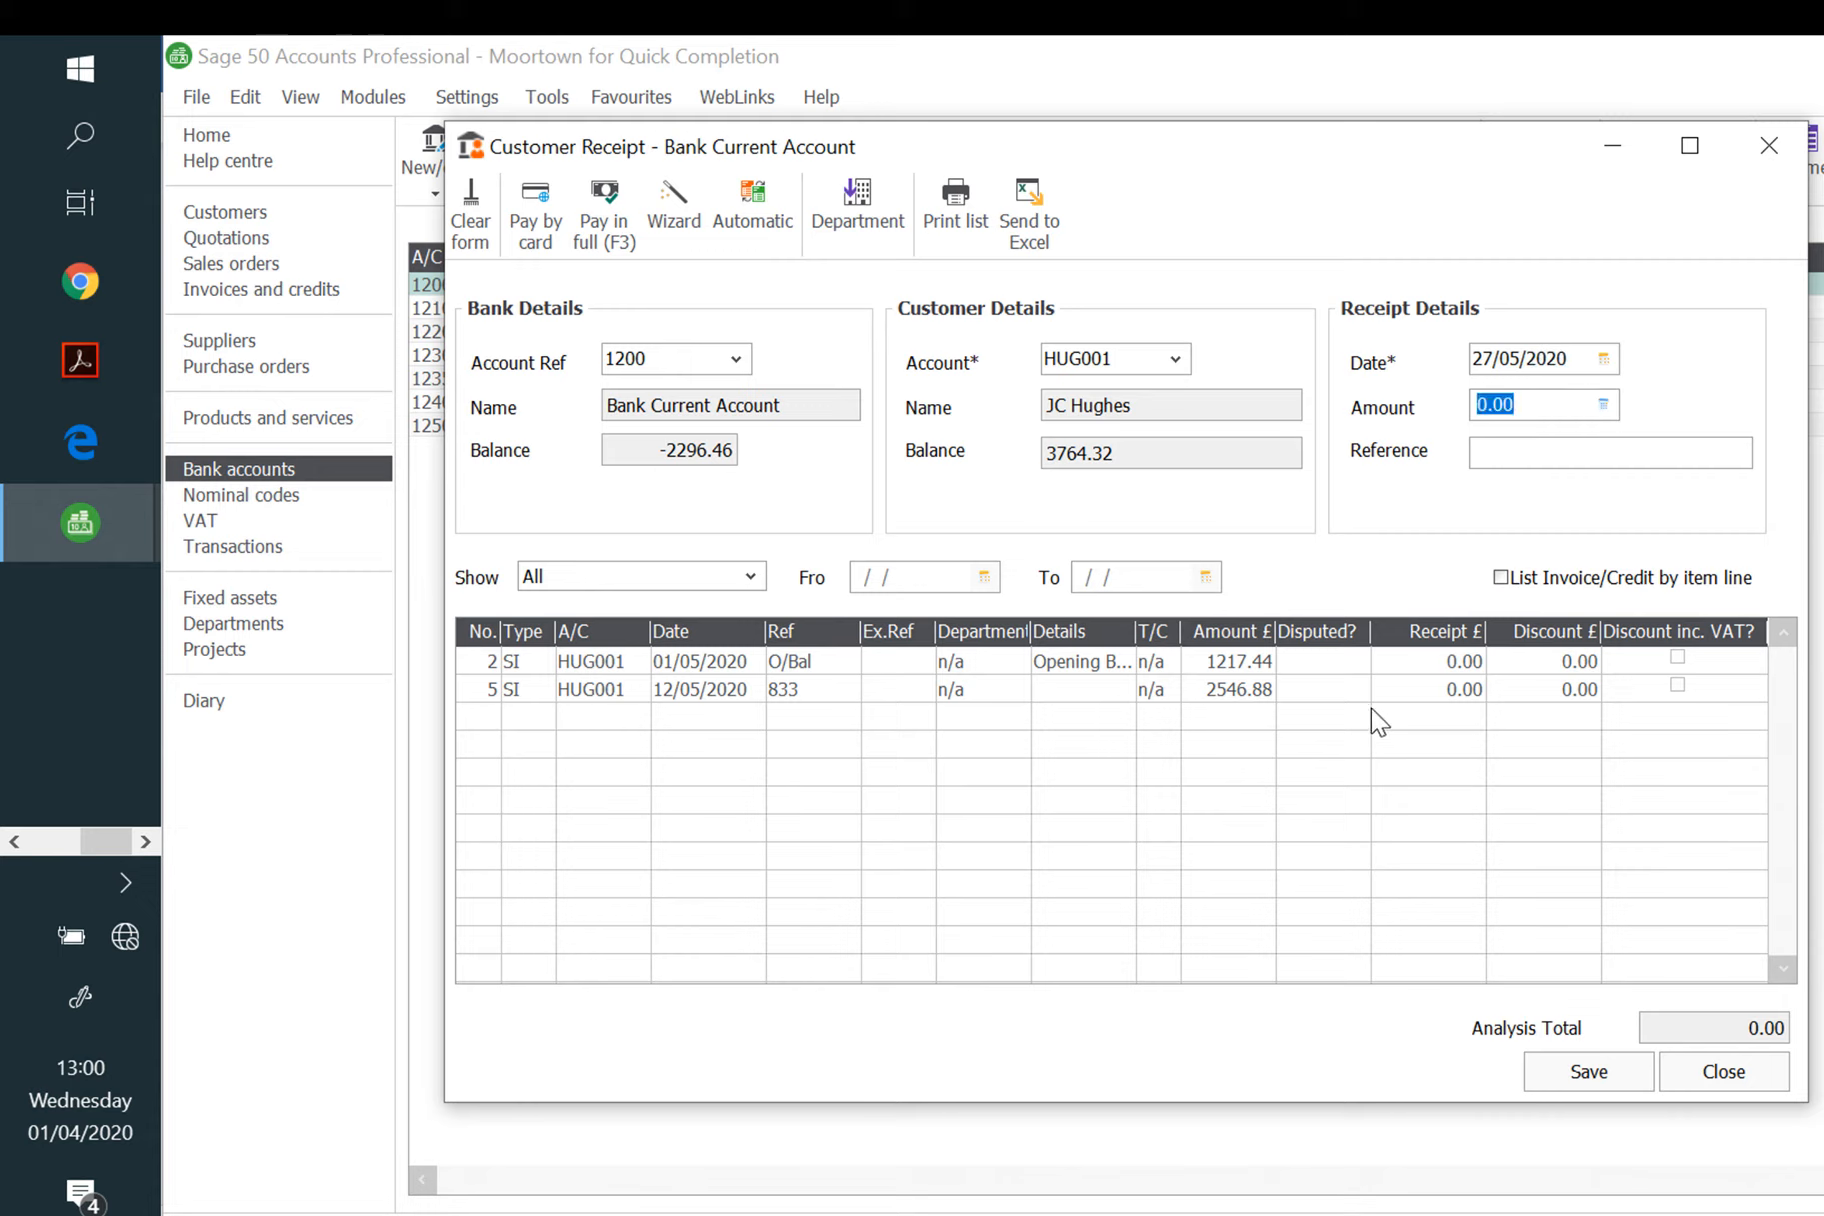
left_click(1434, 690)
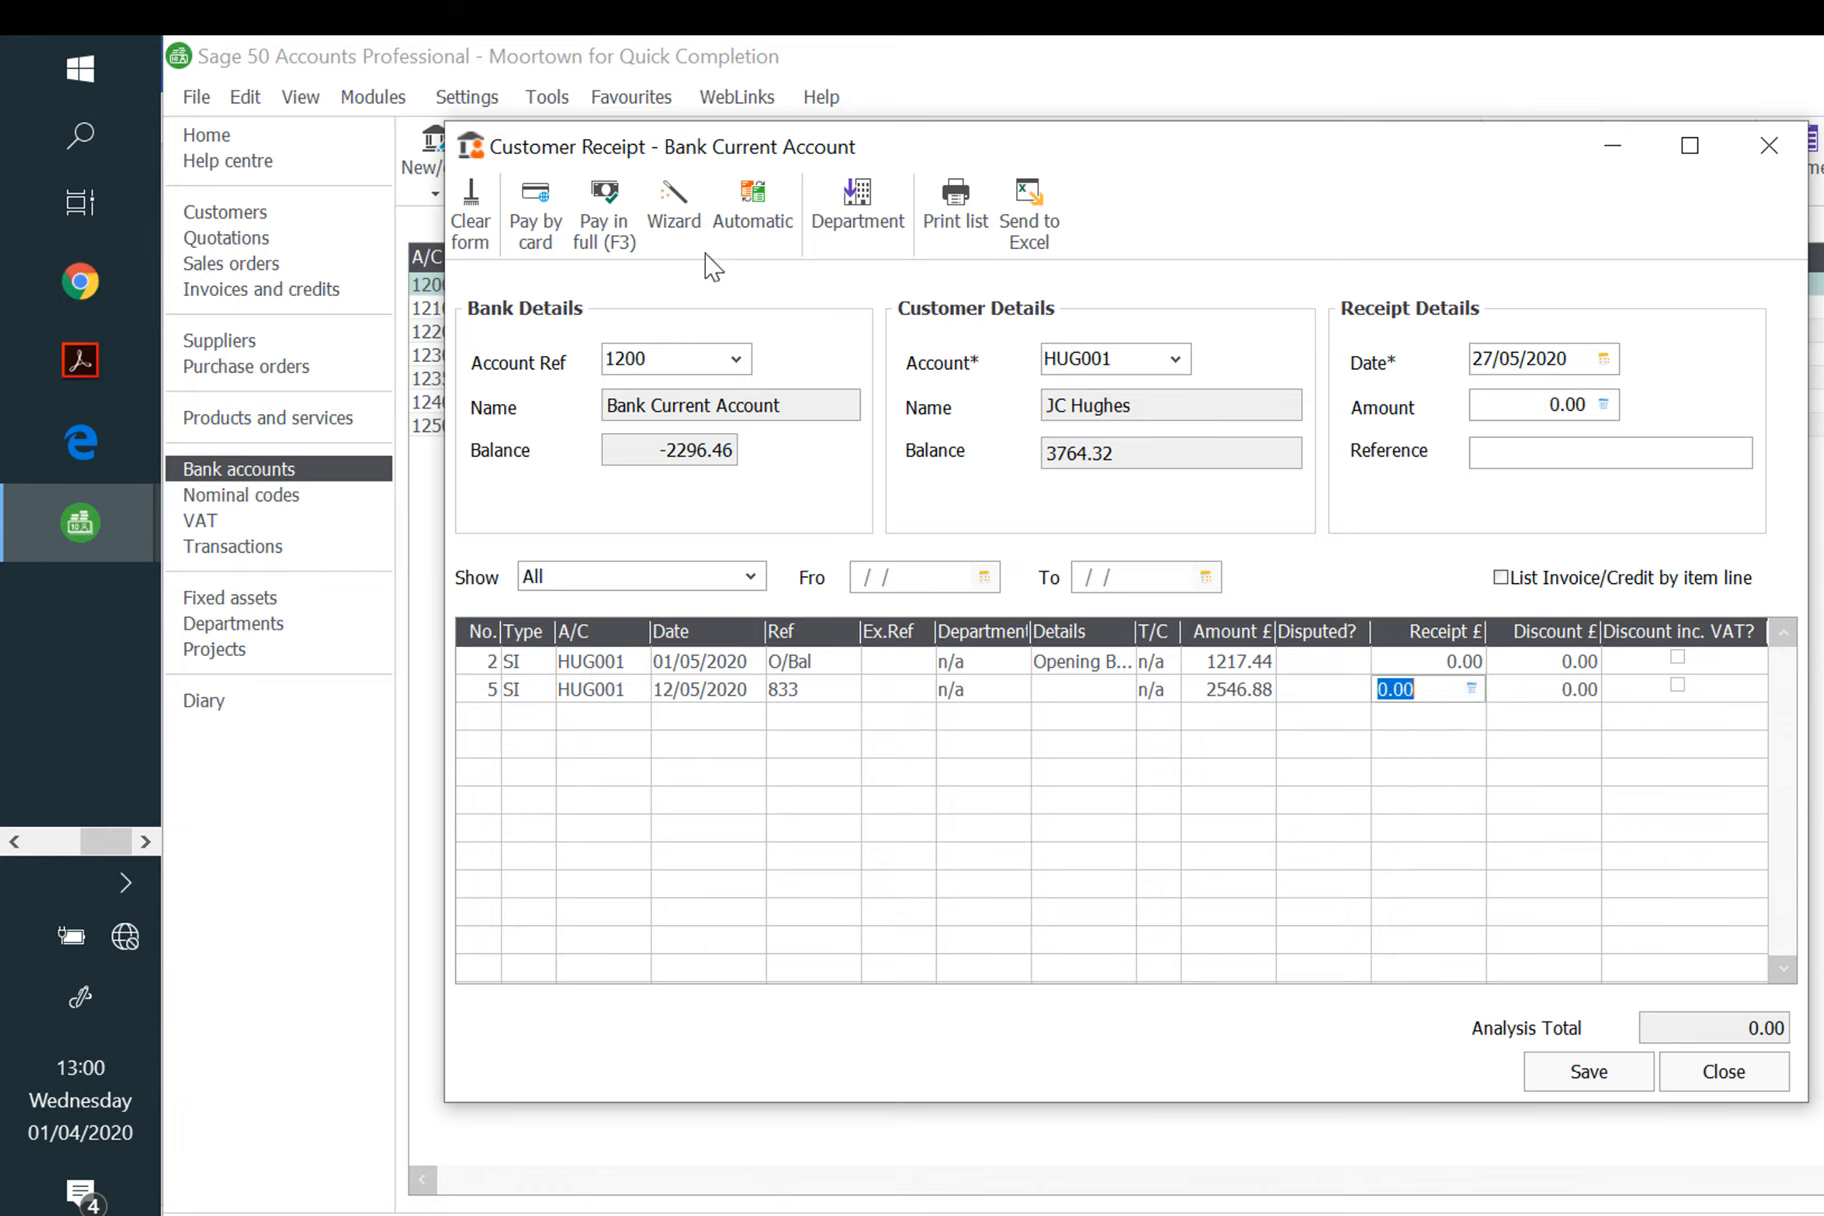
left_click(604, 215)
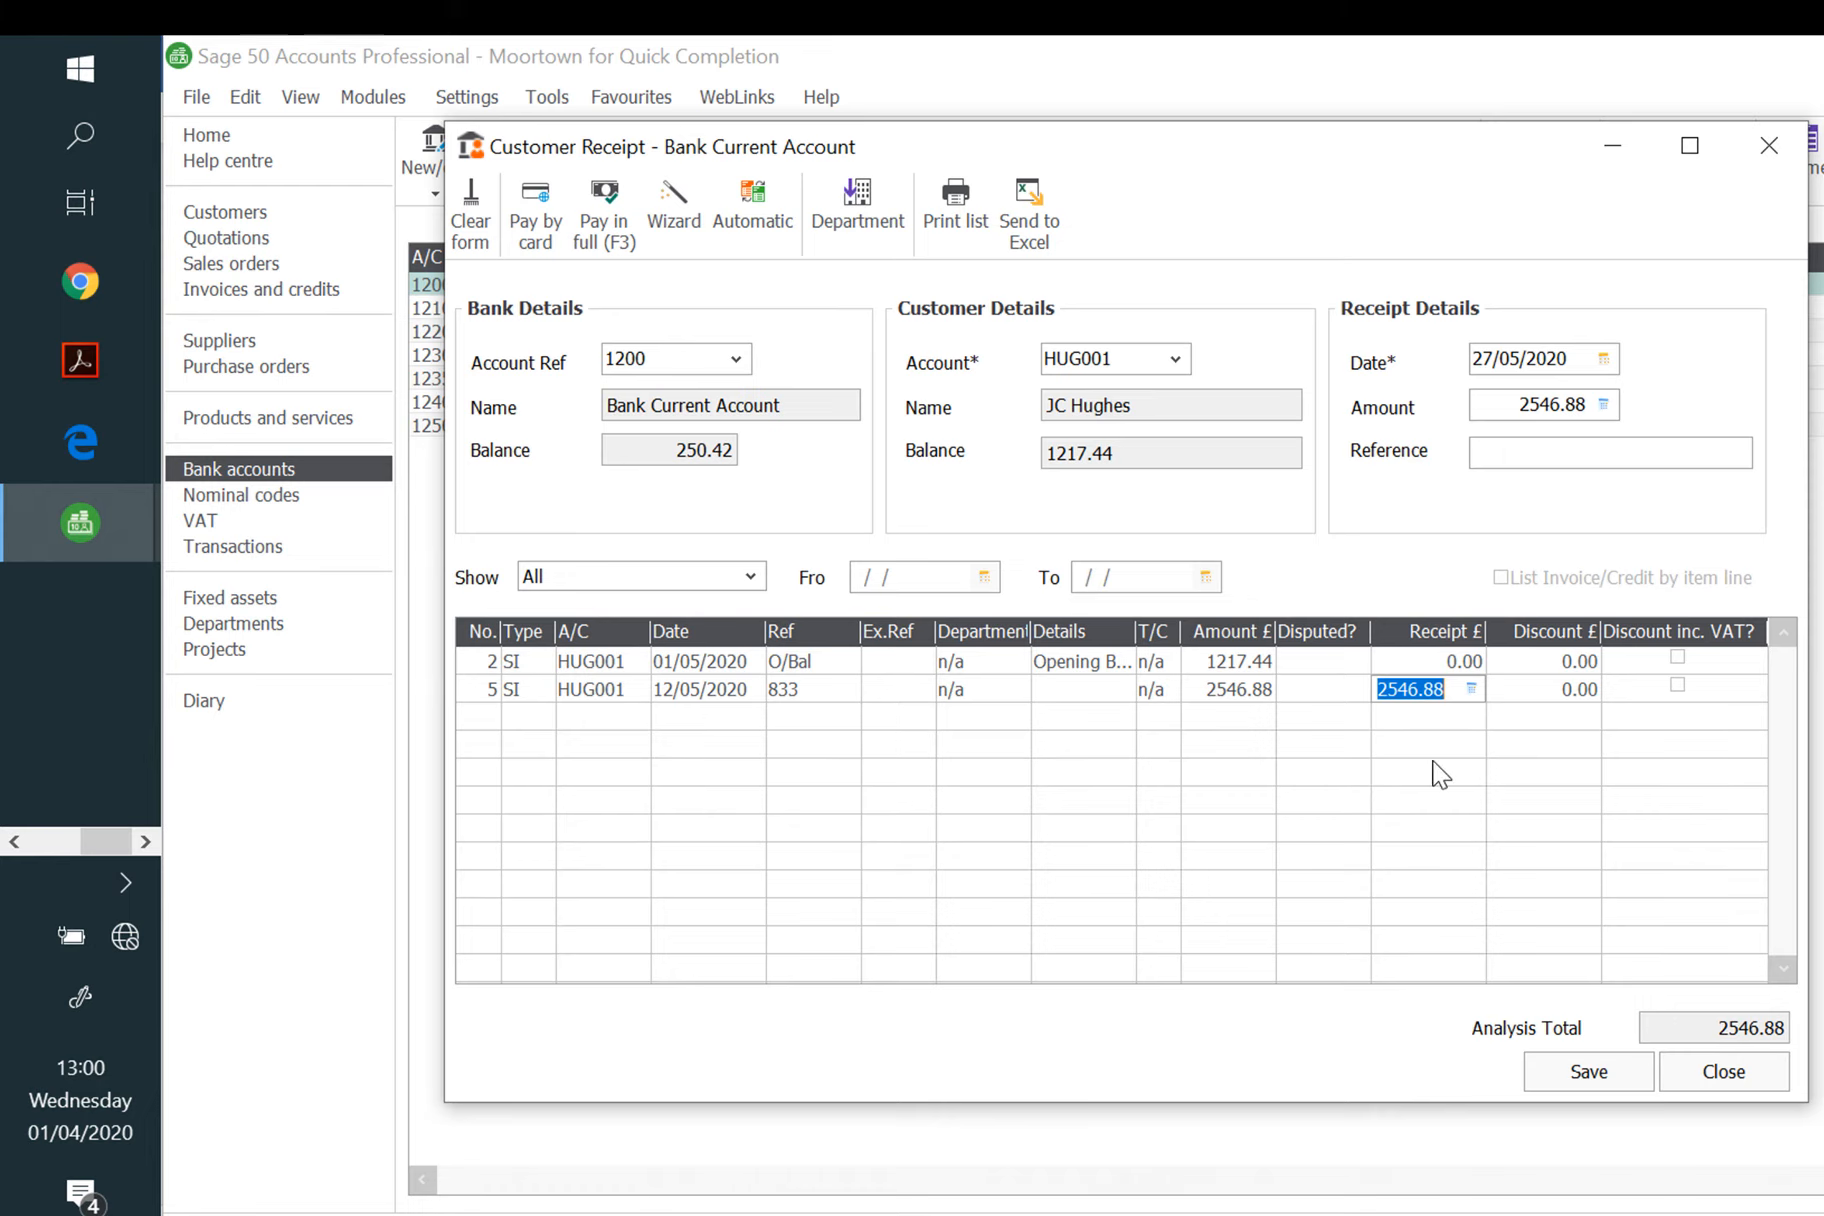
left_click(1605, 1082)
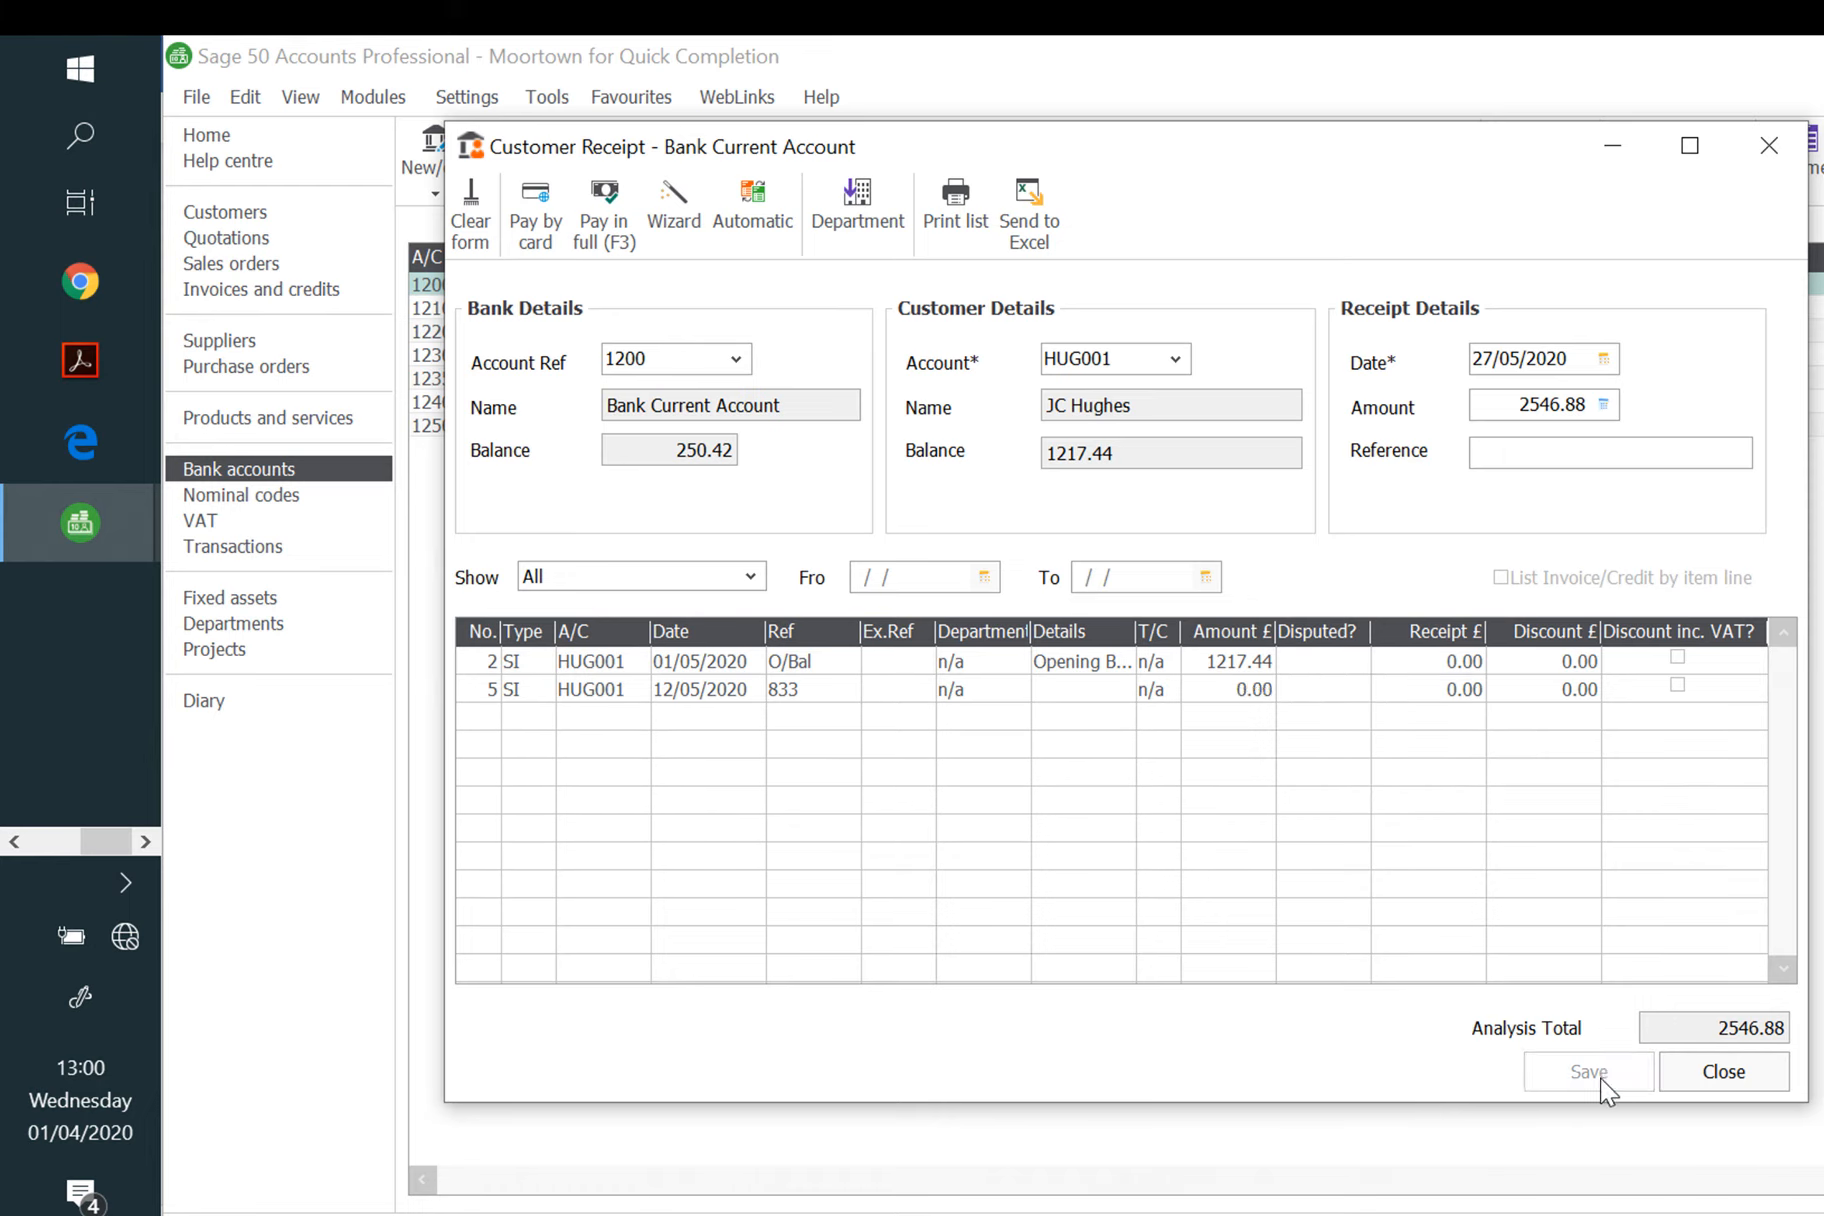
left_click(1718, 1072)
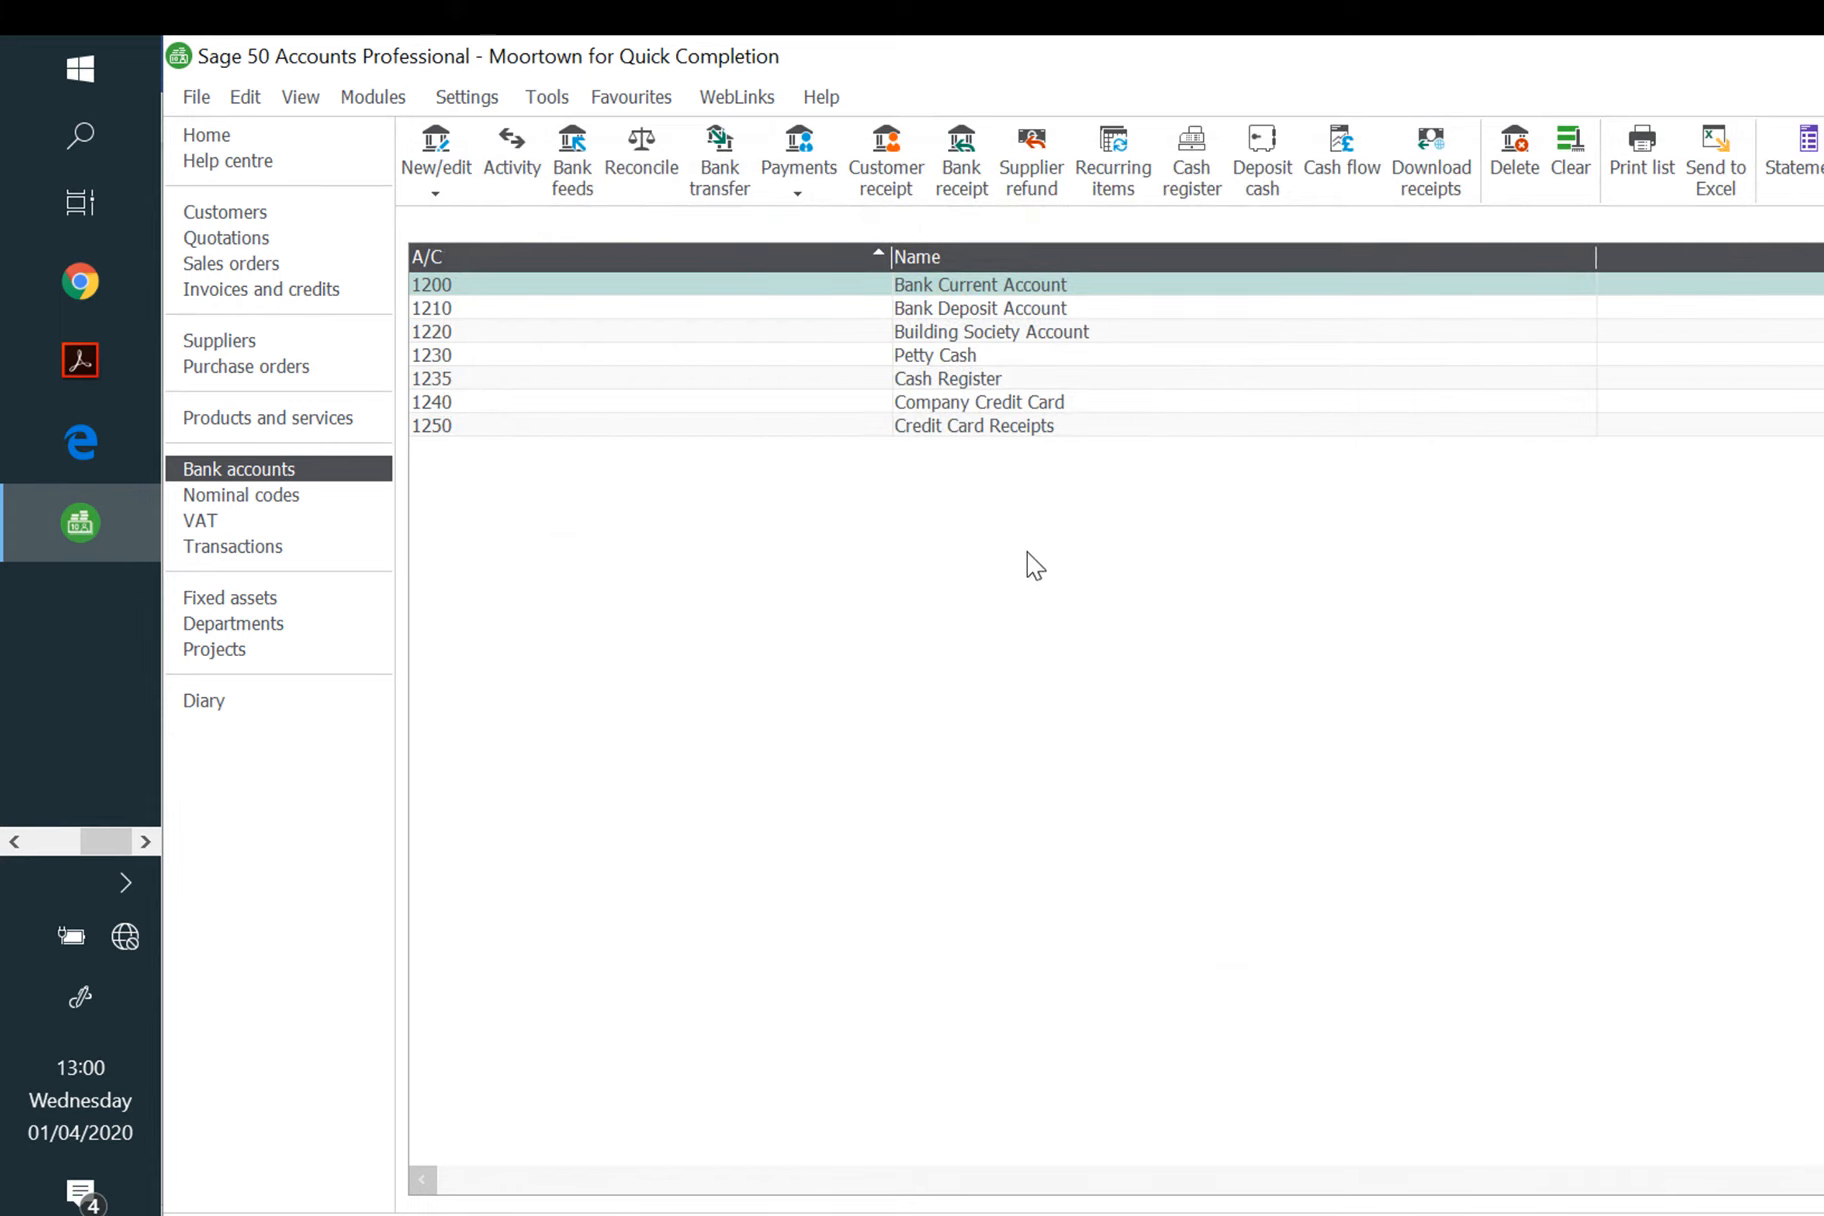
Step: Resume reconciling 1200 from the saved statement and match the 27/05/2020 sales receipt
left_click(643, 168)
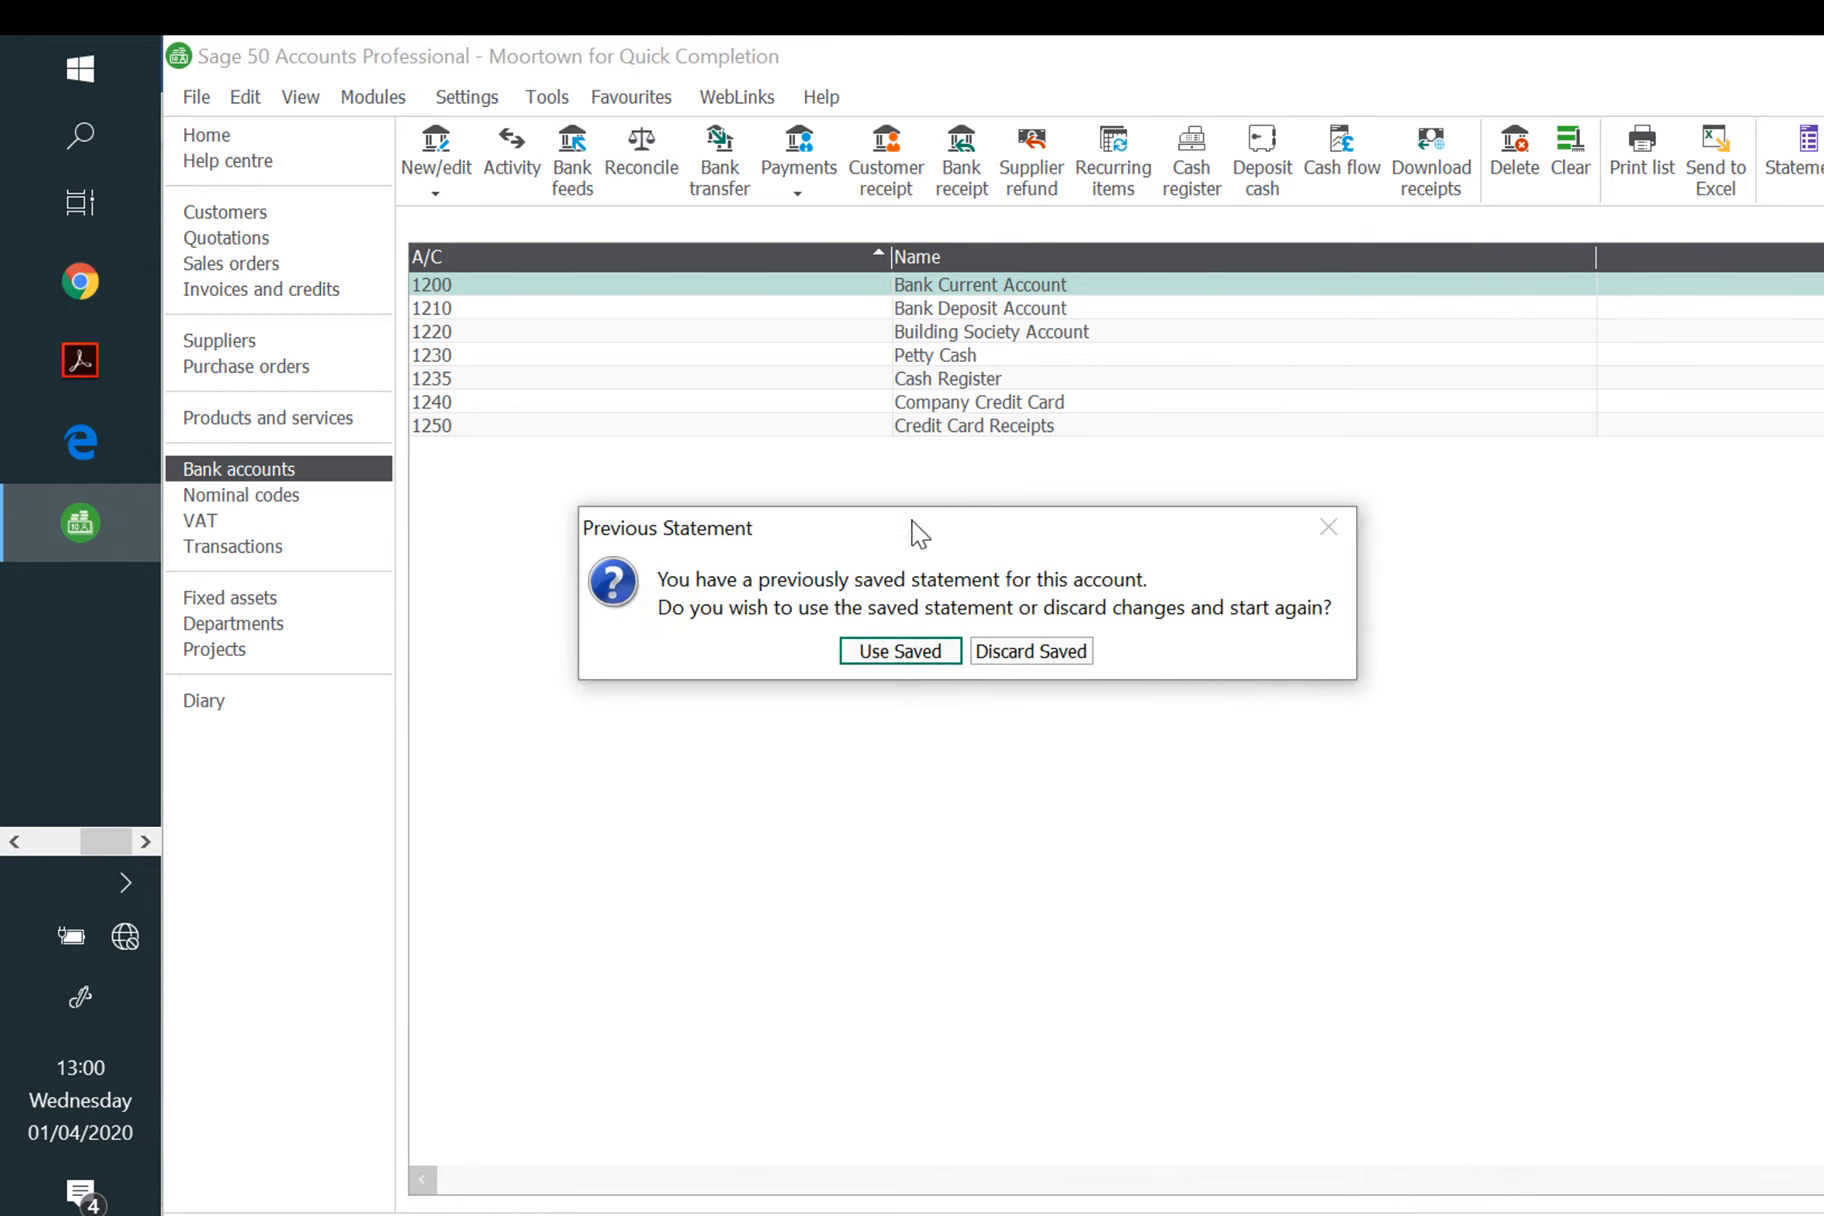
left_click(900, 651)
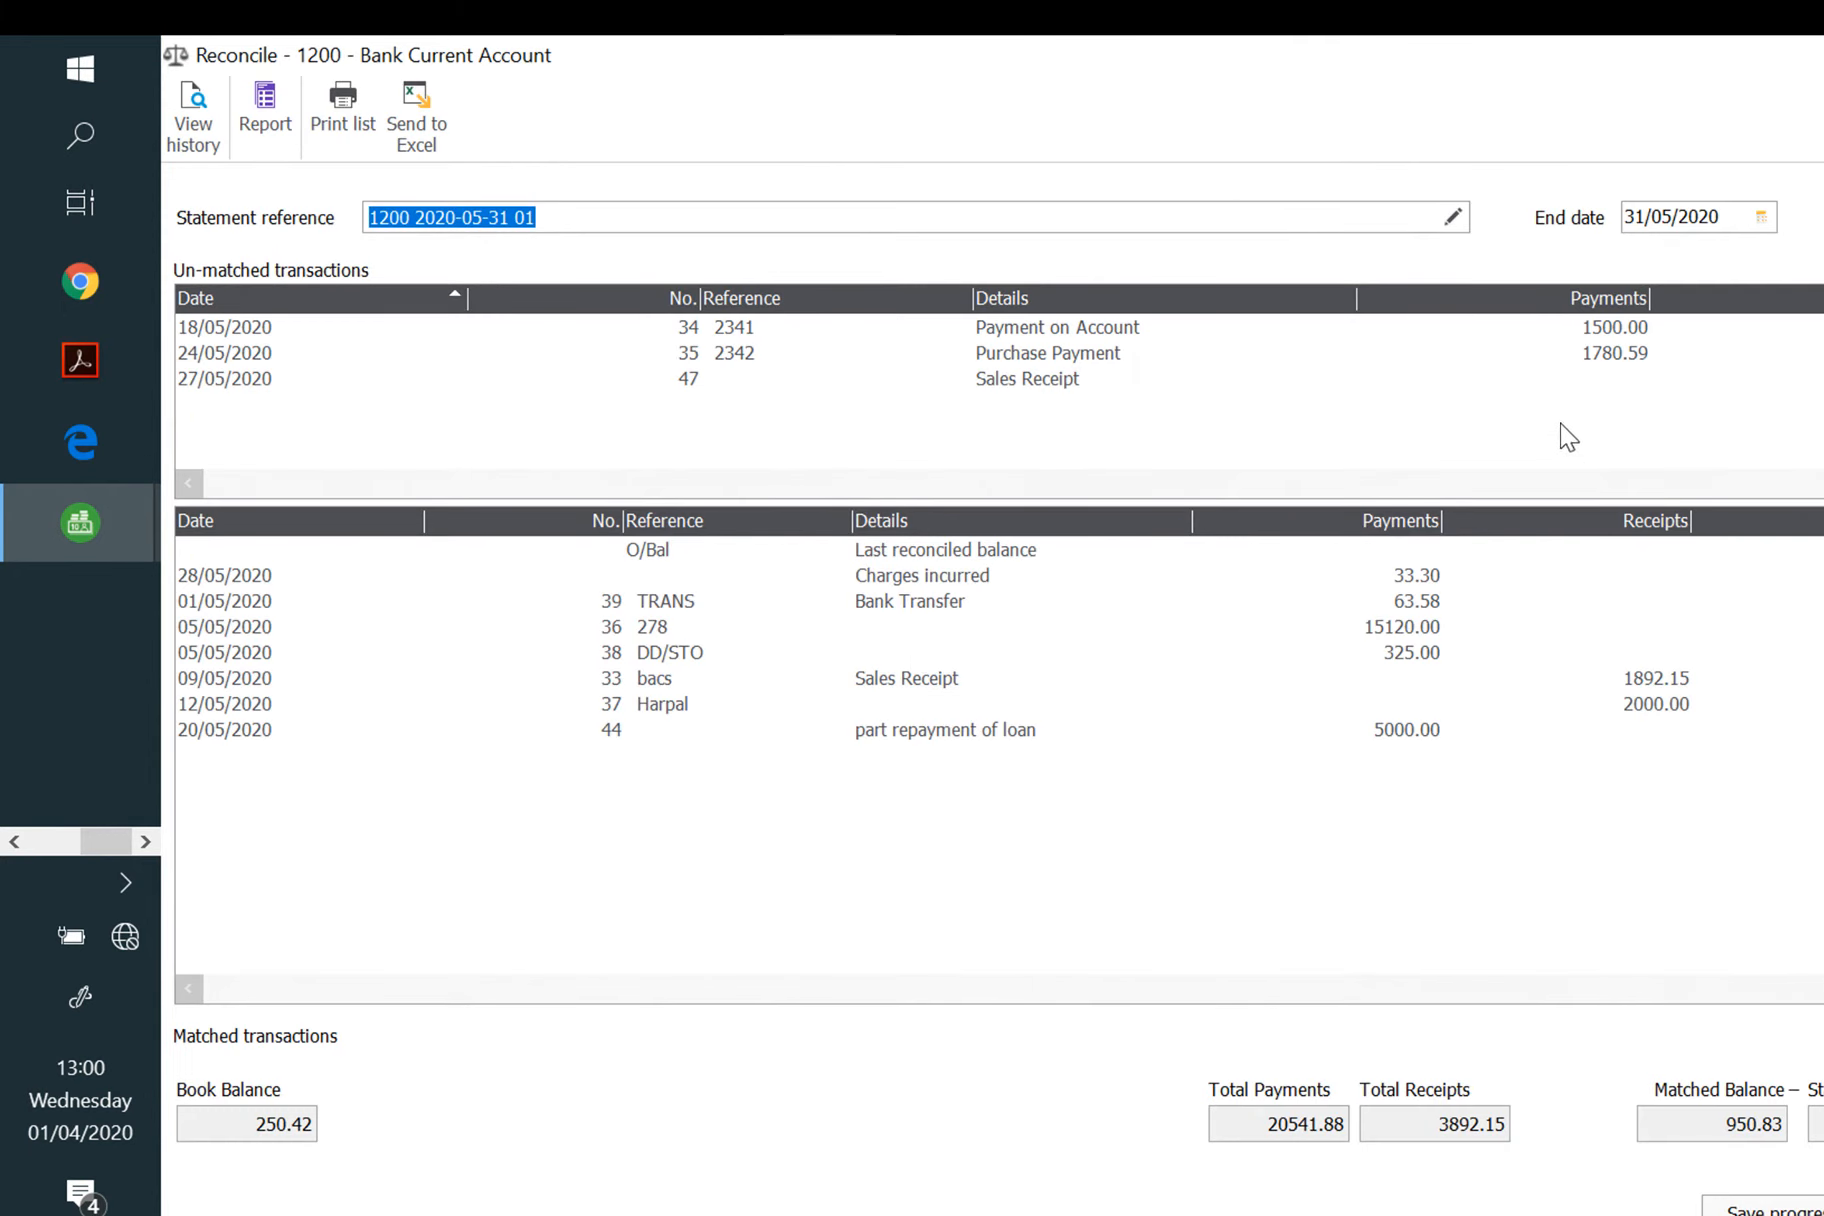
left_click(1820, 379)
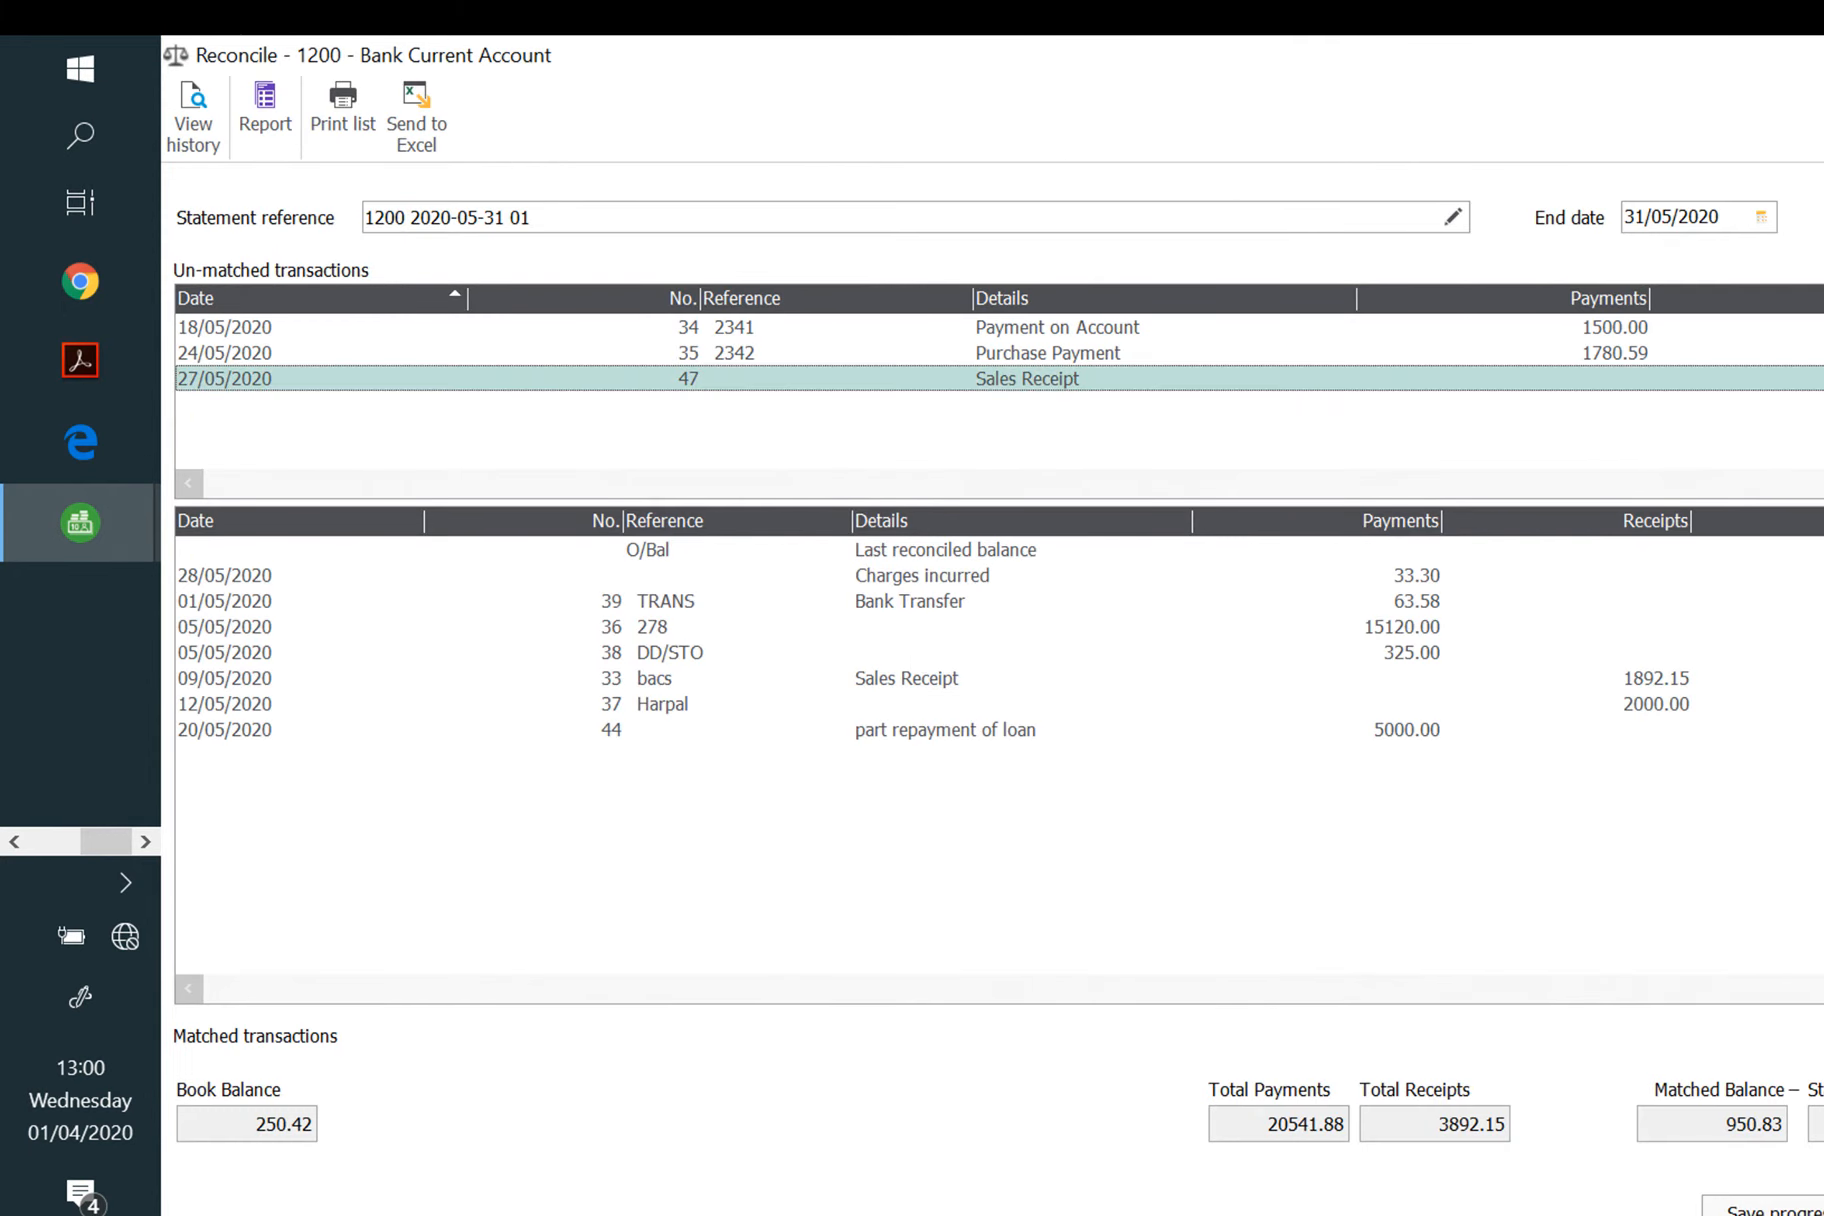
left_click(1822, 340)
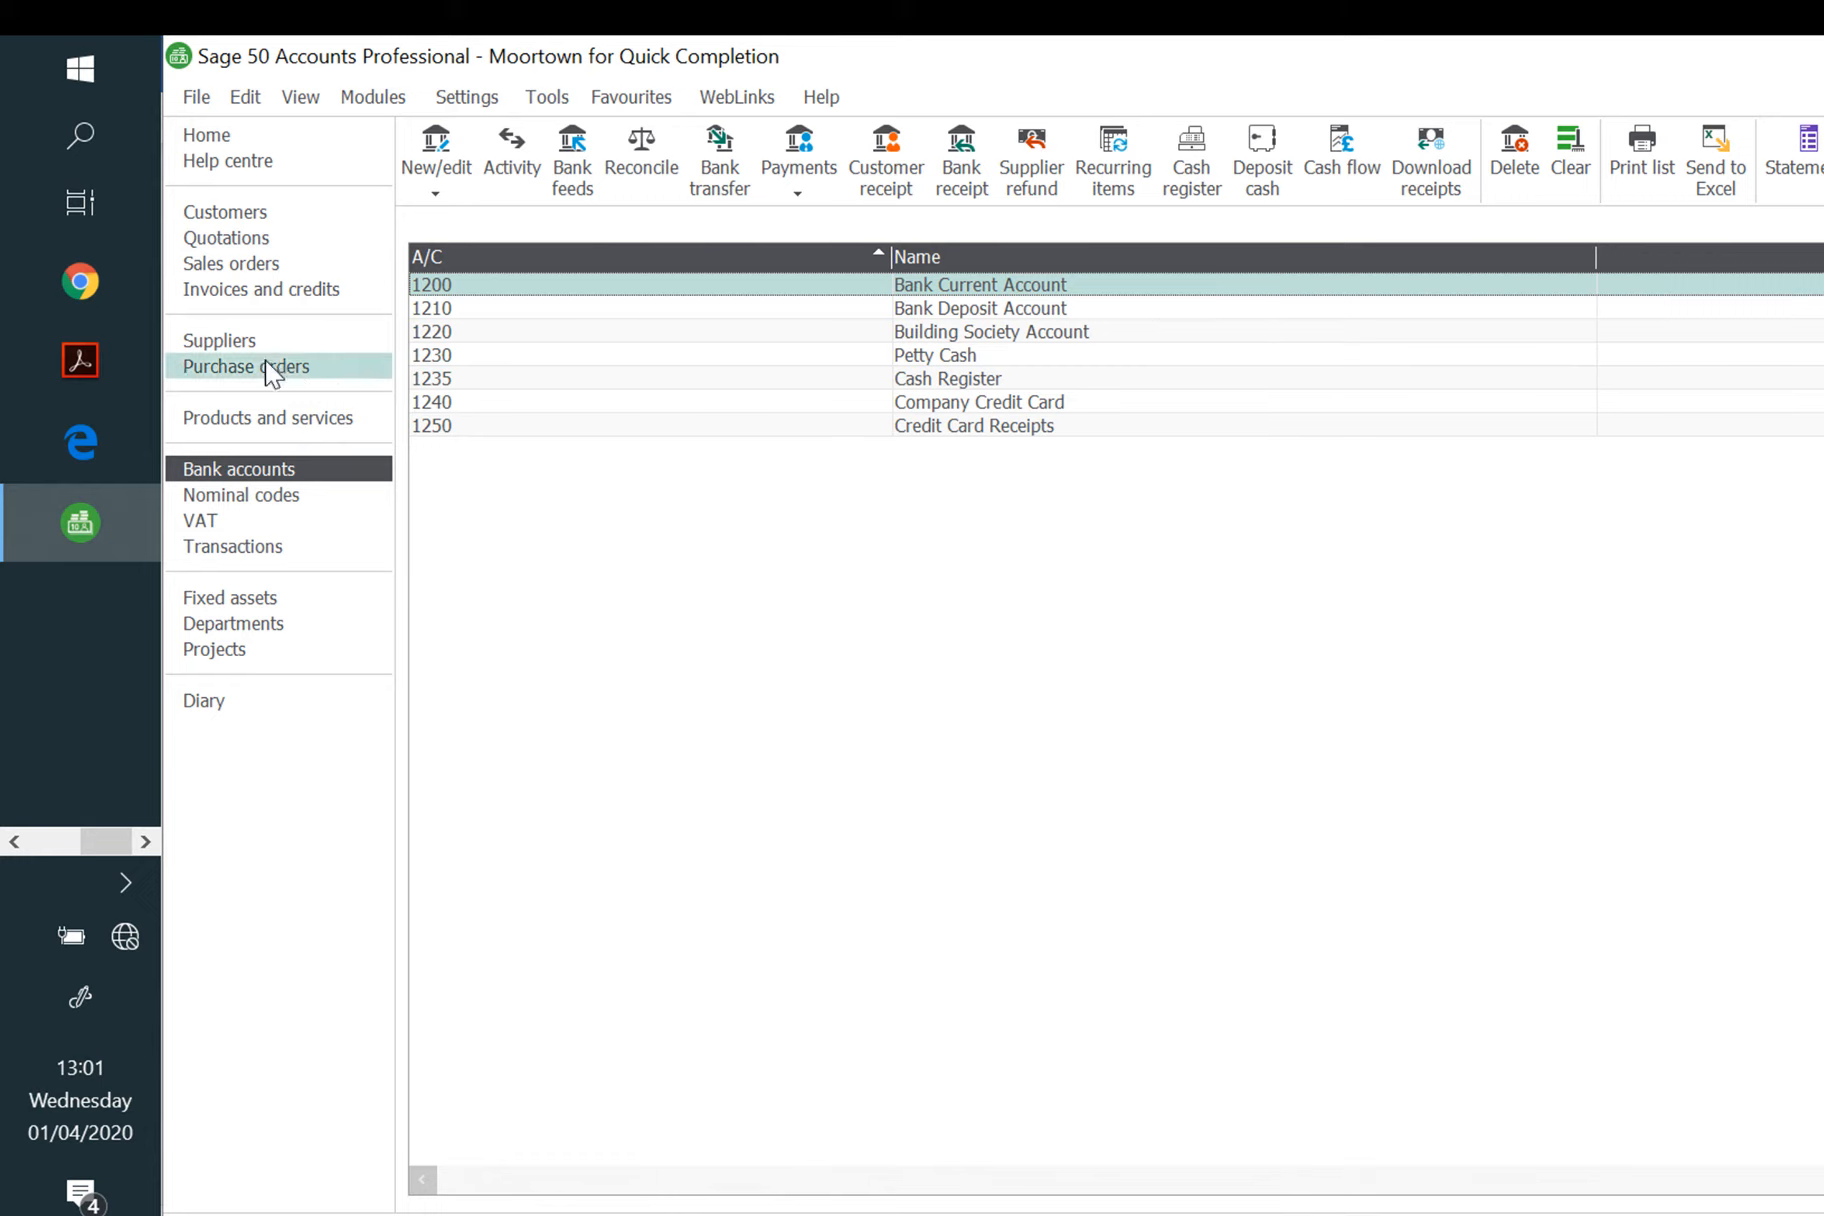
Step: Run the Customer Activity (Detailed) report for all customers and maximize its preview
left_click(220, 213)
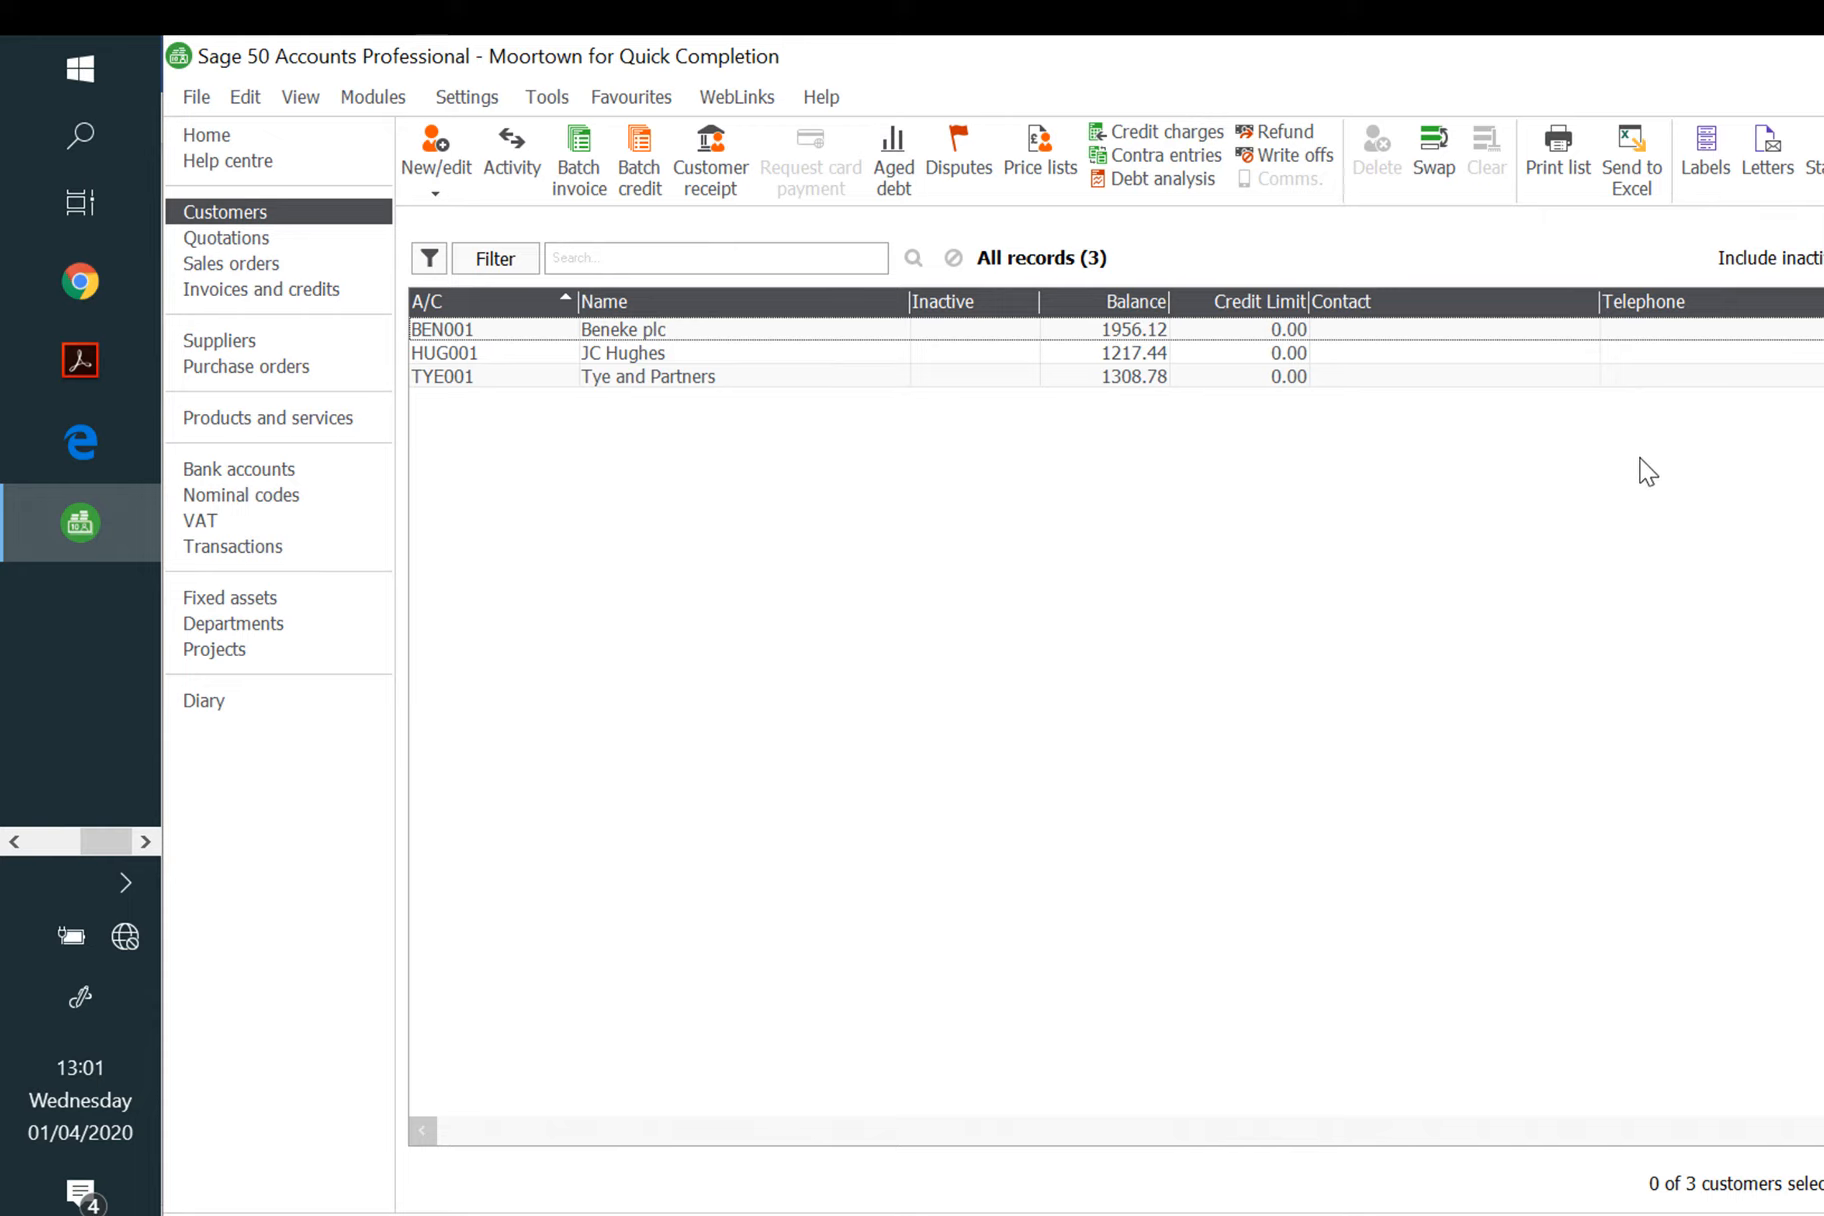
left_click(1822, 152)
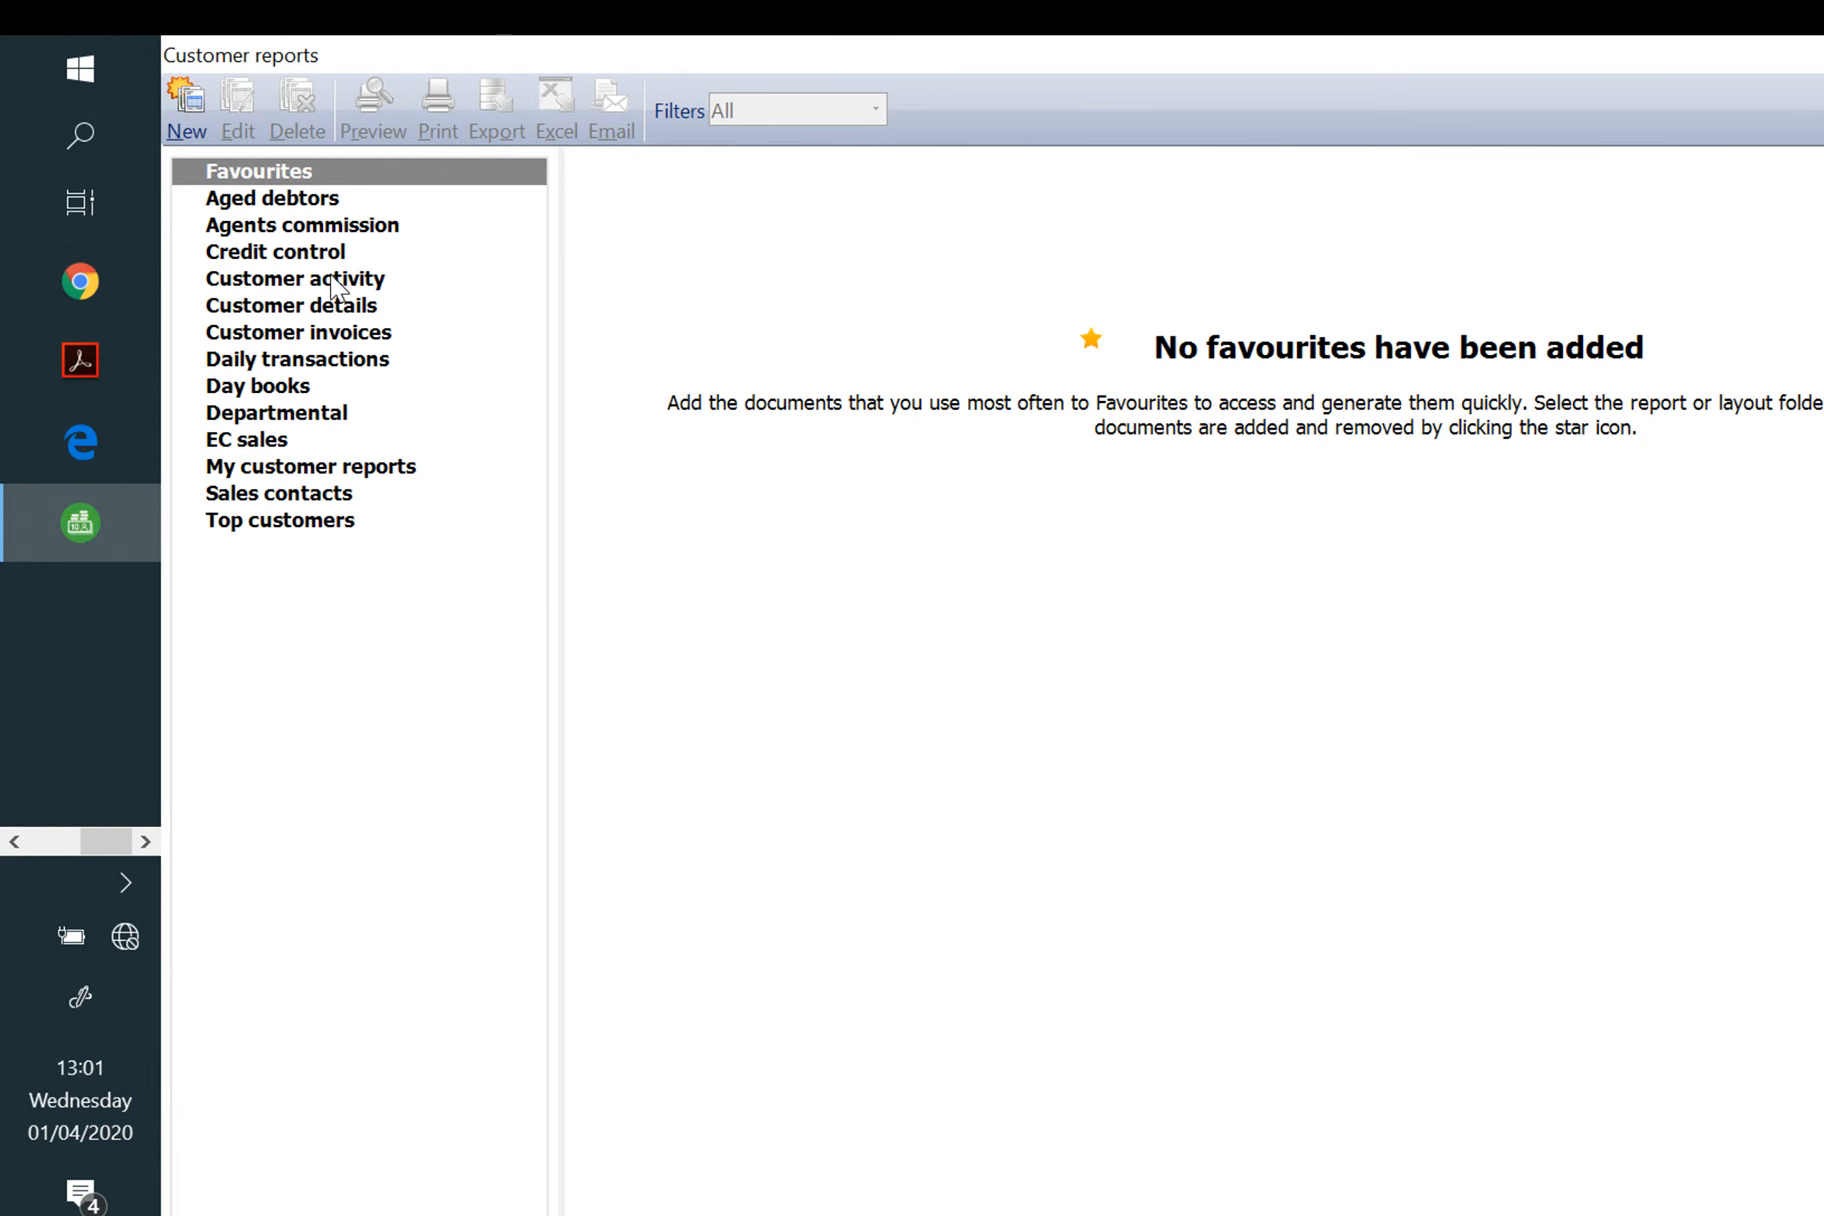
left_click(366, 282)
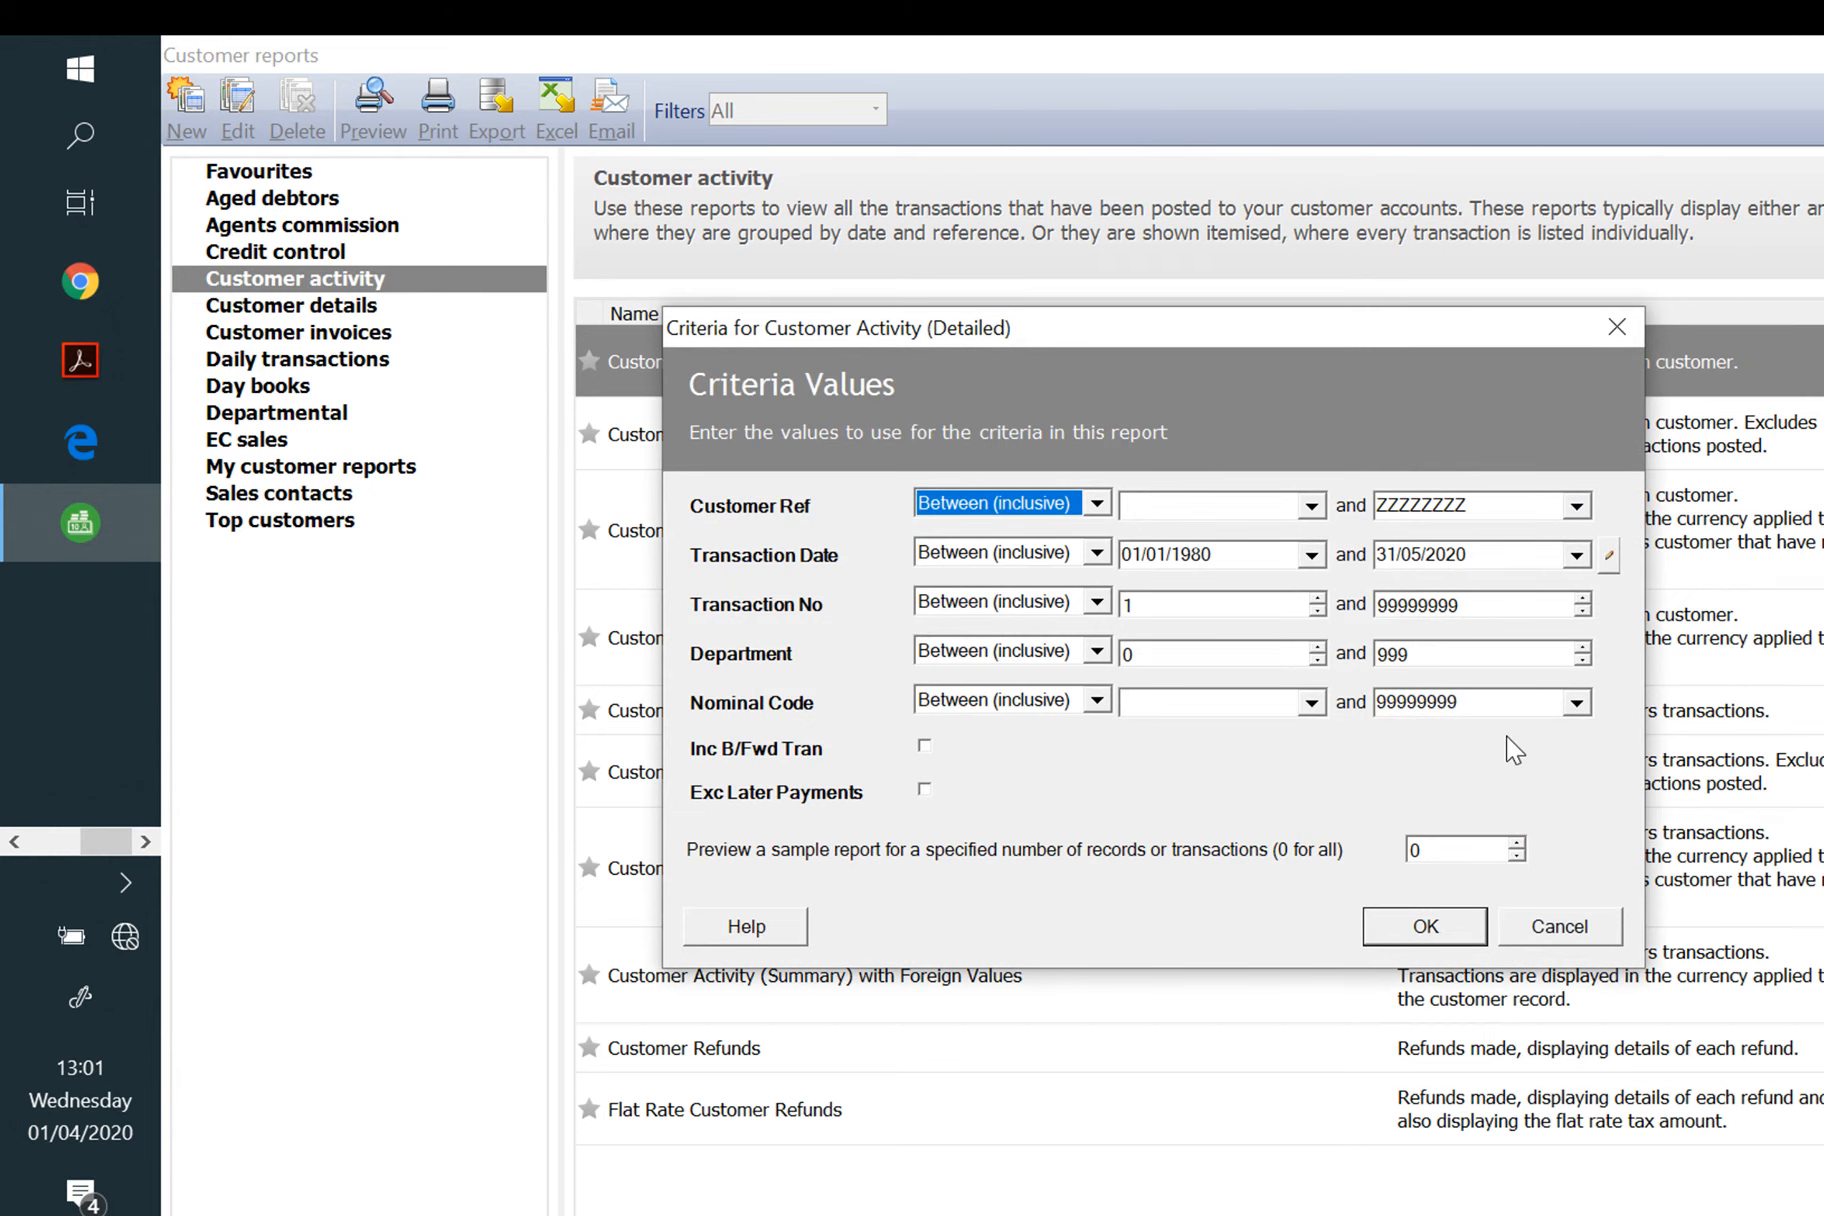
left_click(1428, 926)
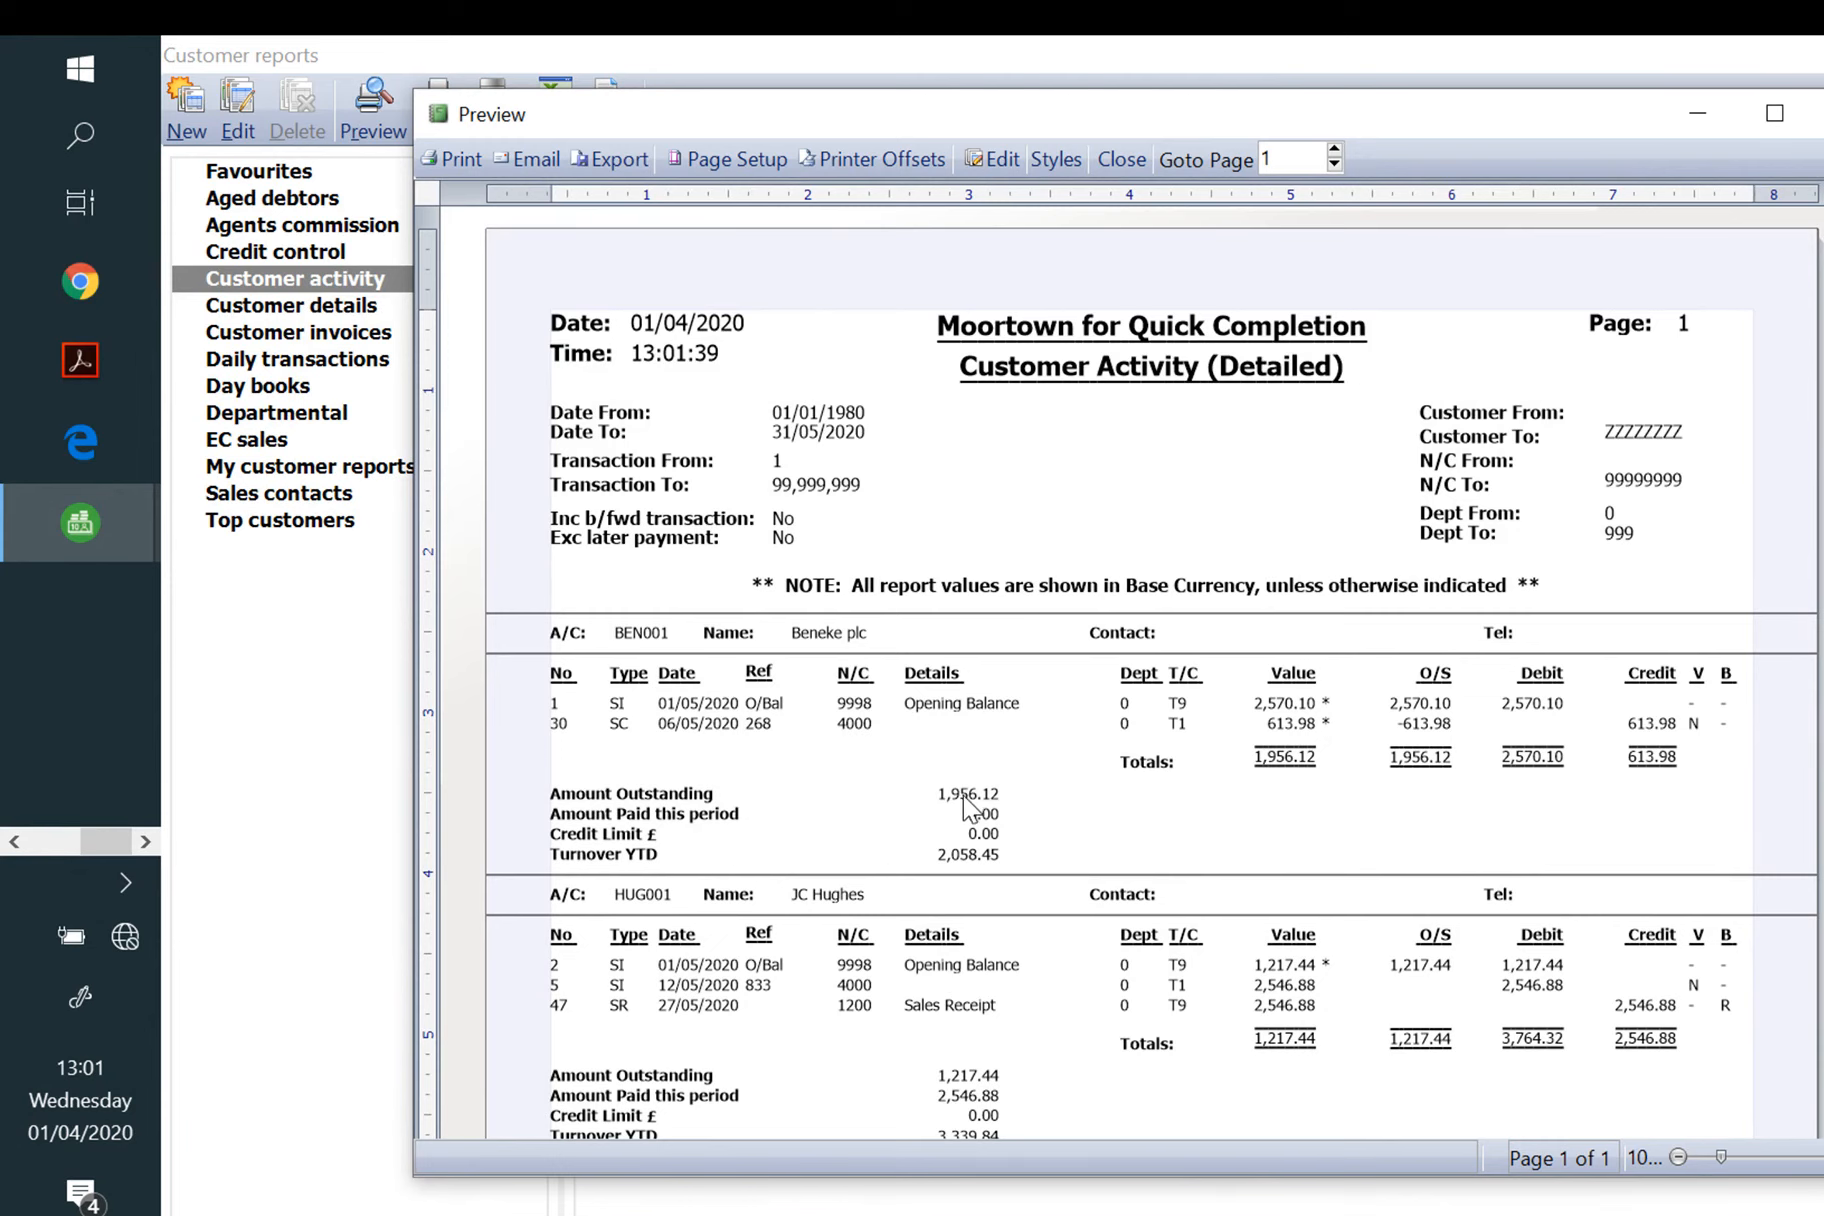
scroll(1356, 800, "down", 5)
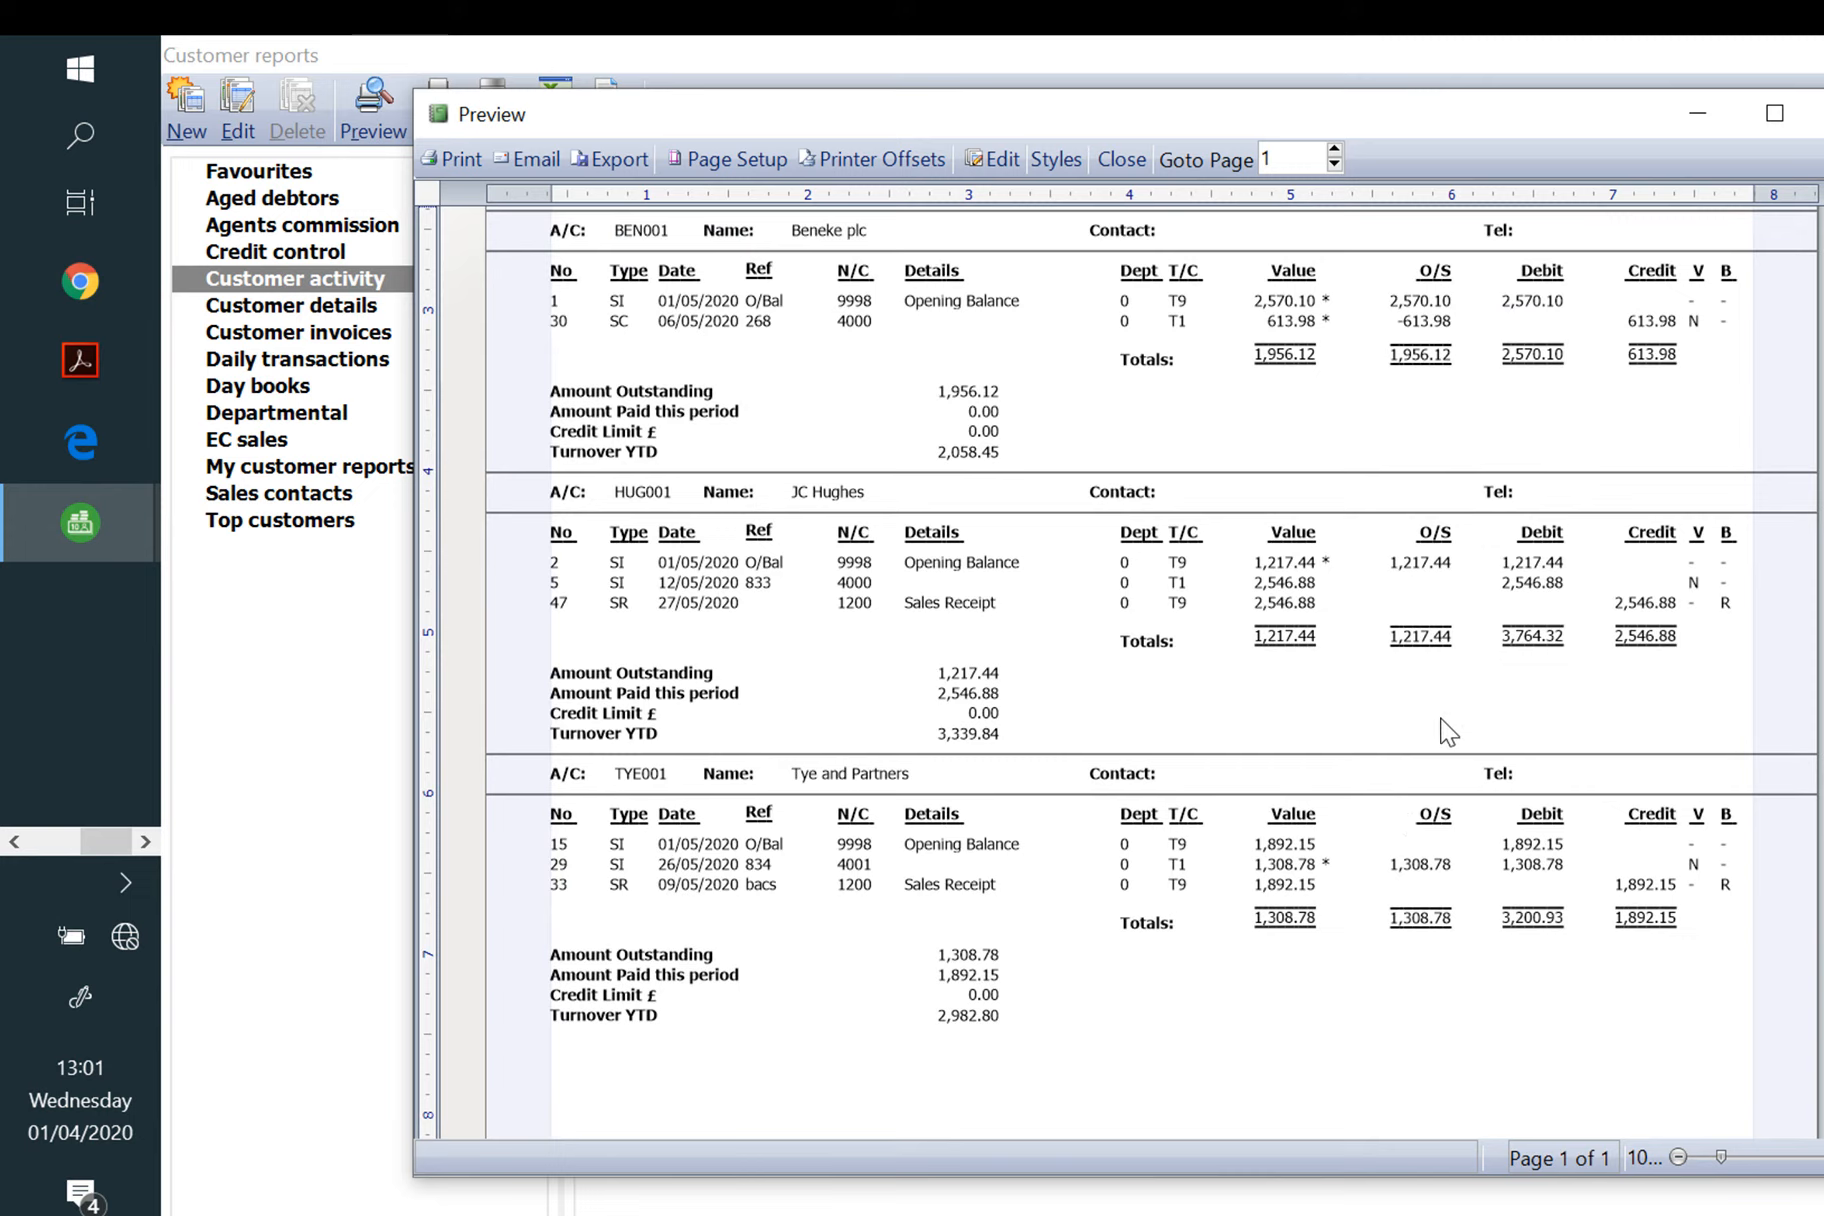
left_click(1775, 113)
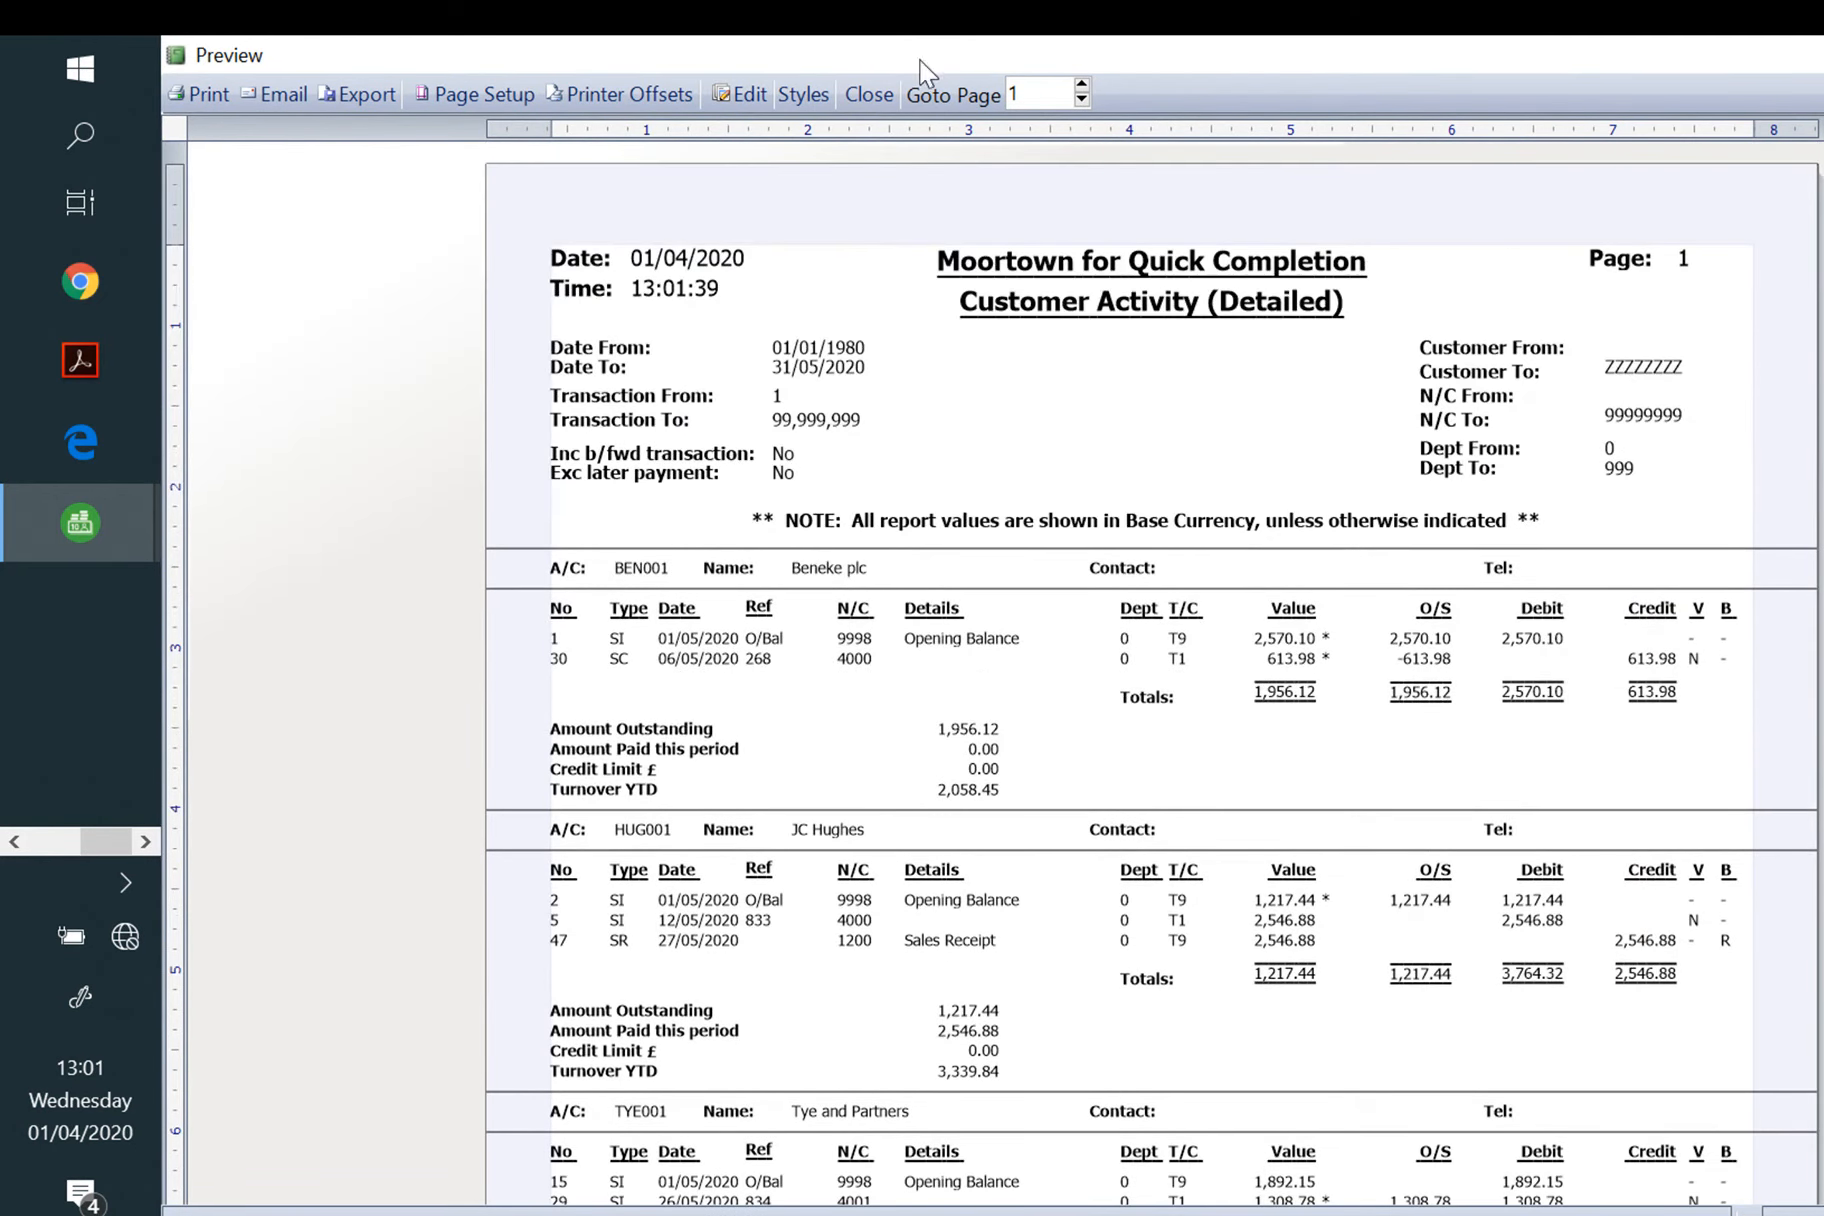
Step: Export the report as a PDF named 'Evidence 1a and 1b' plus the student's name and number, then close the preview
left_click(357, 94)
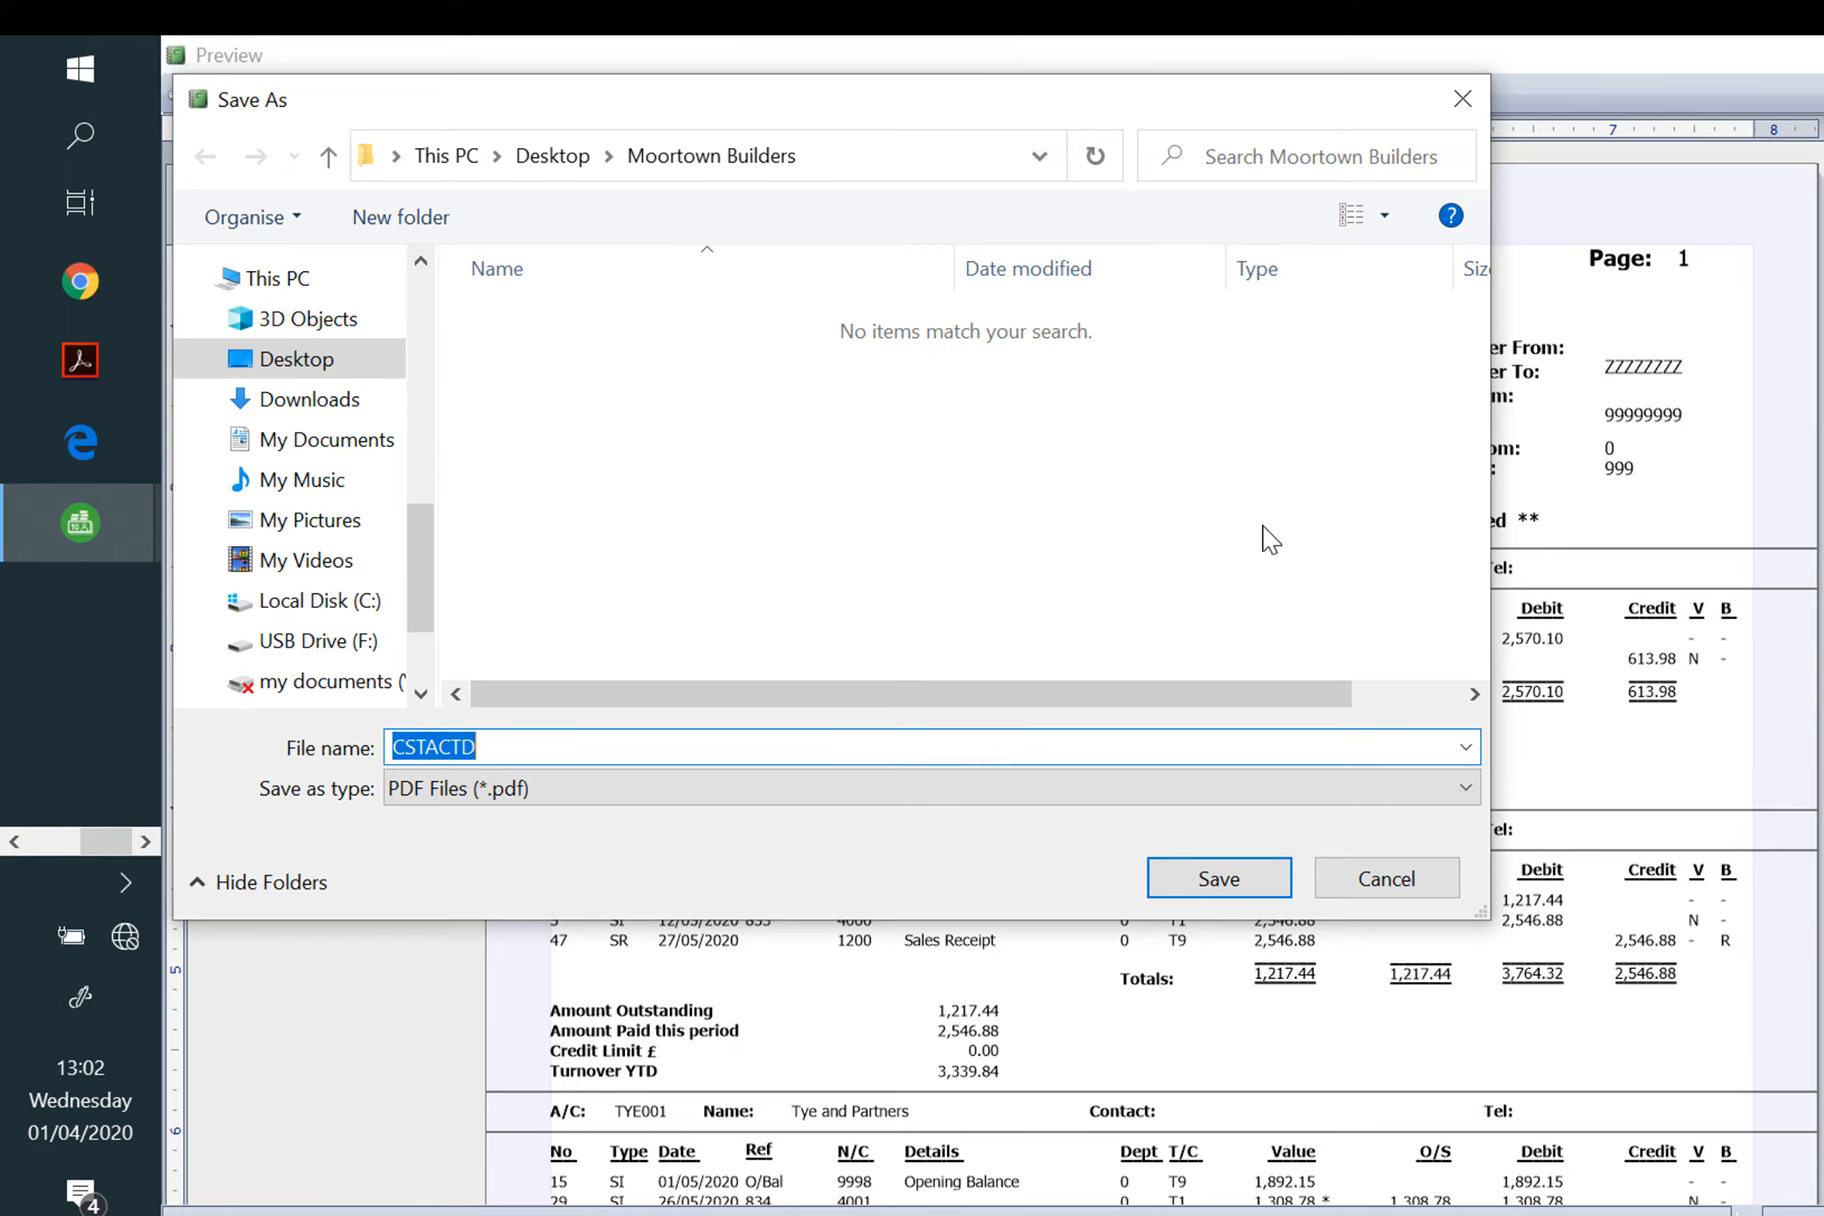
type("Eviden")
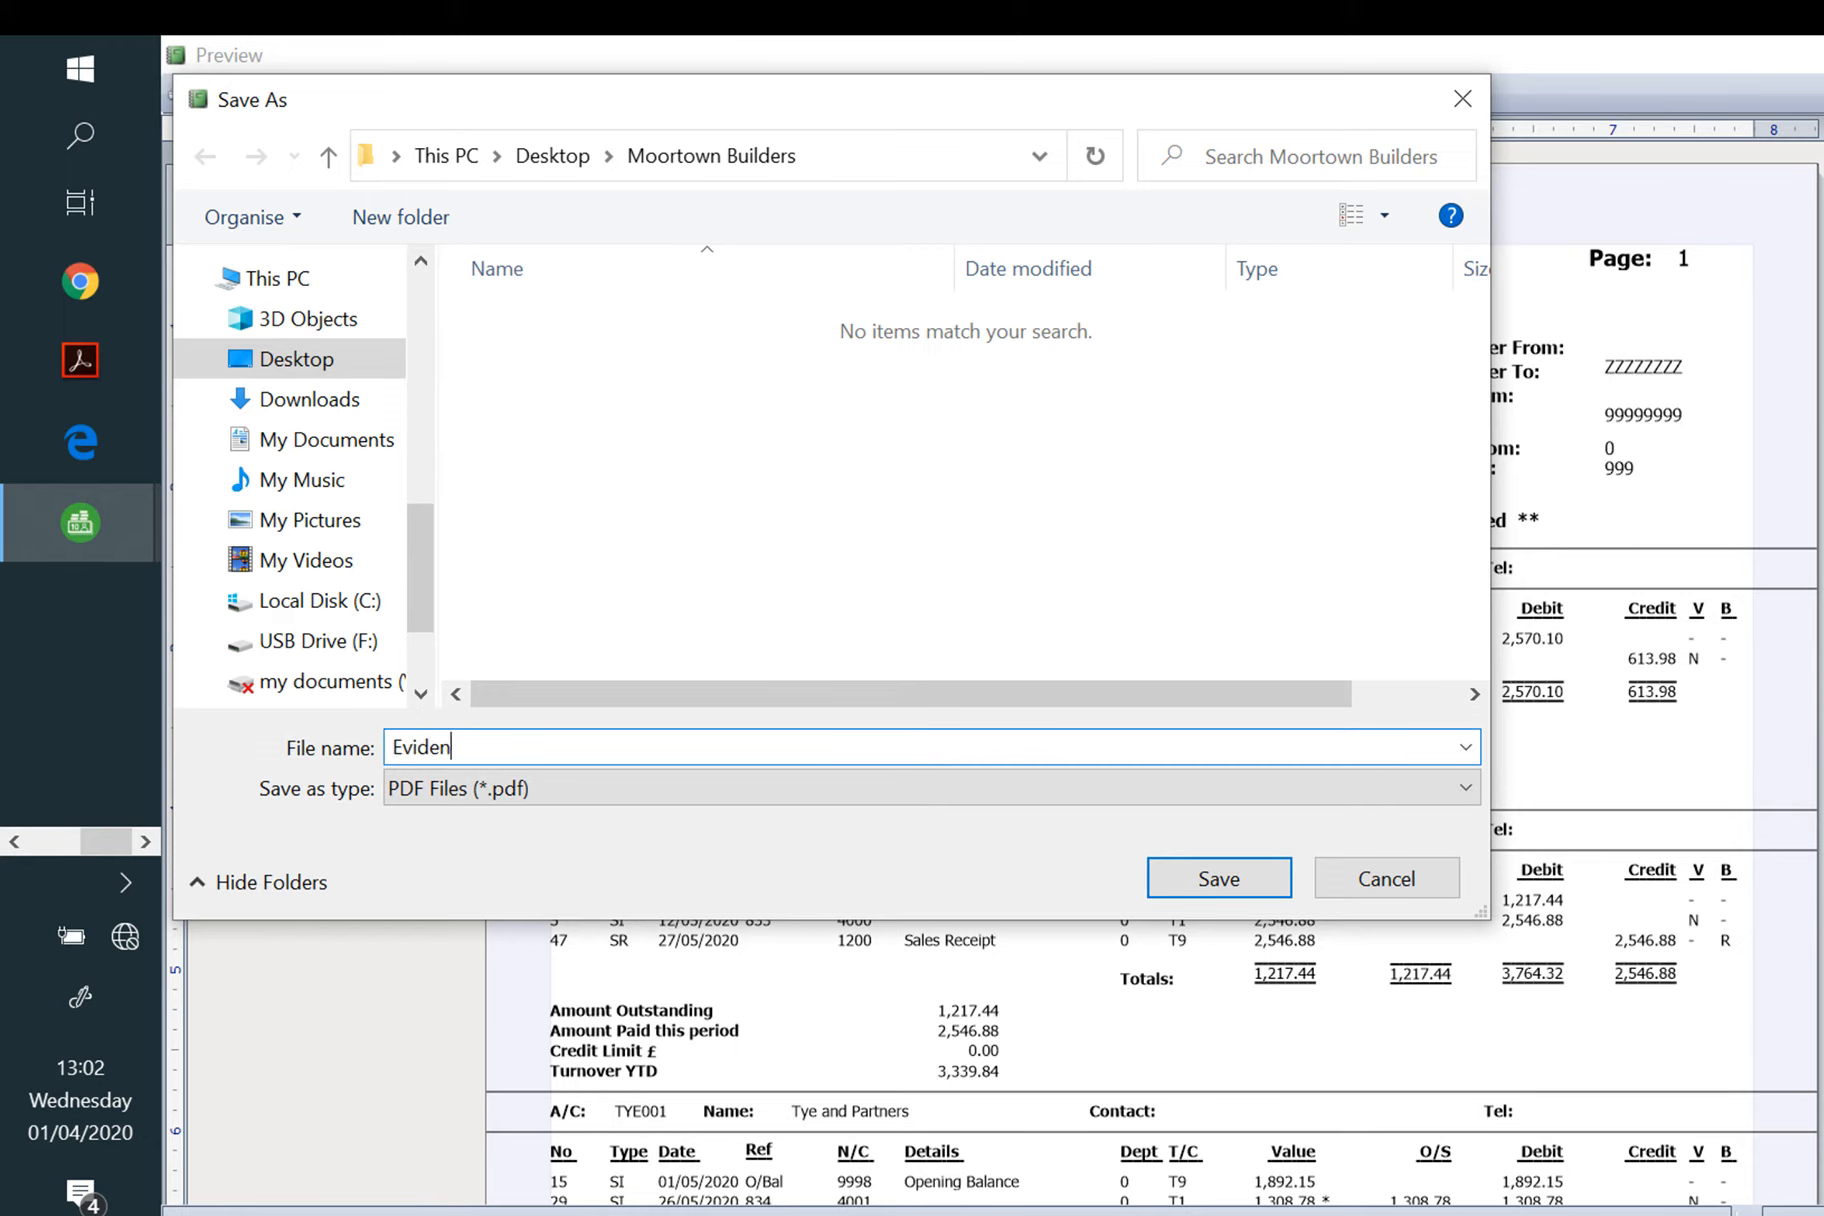
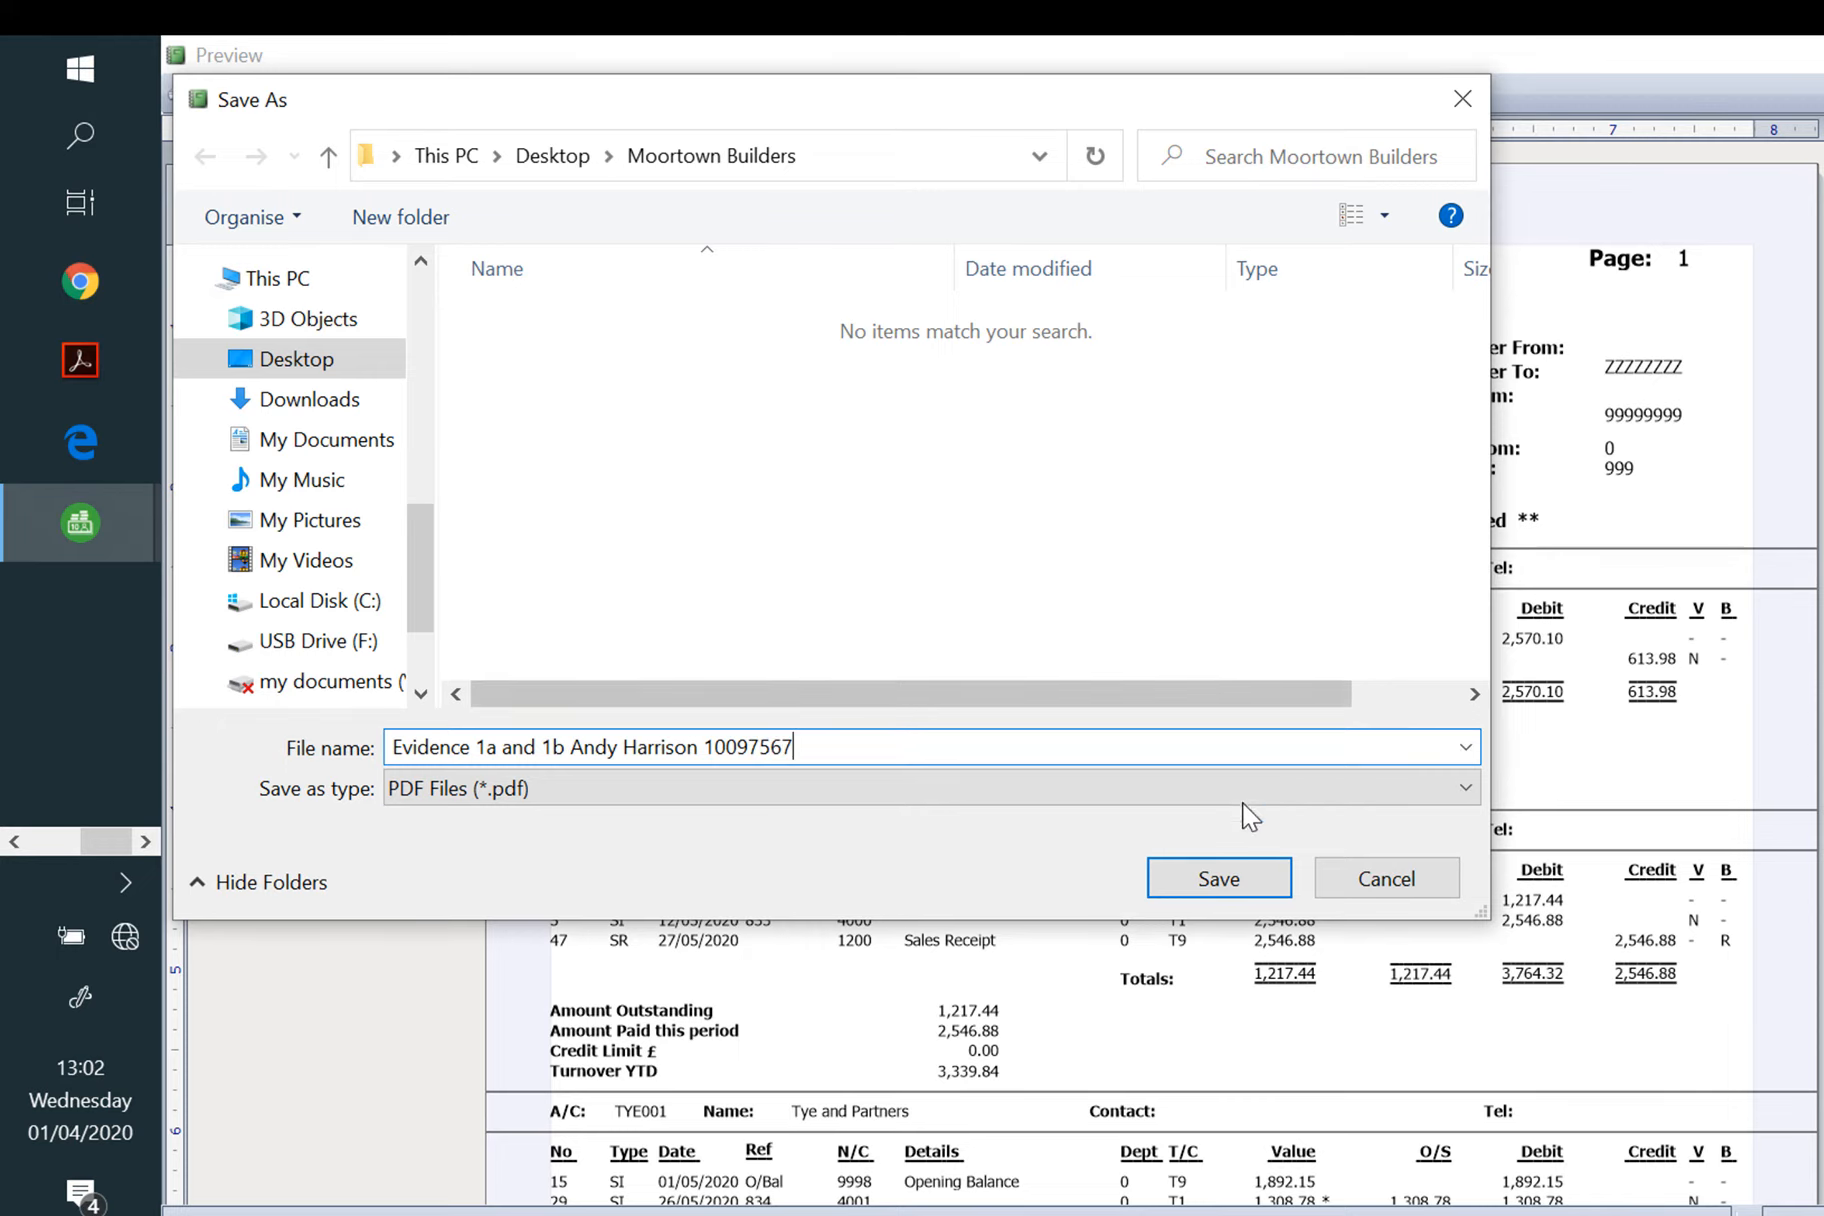
left_click(1218, 885)
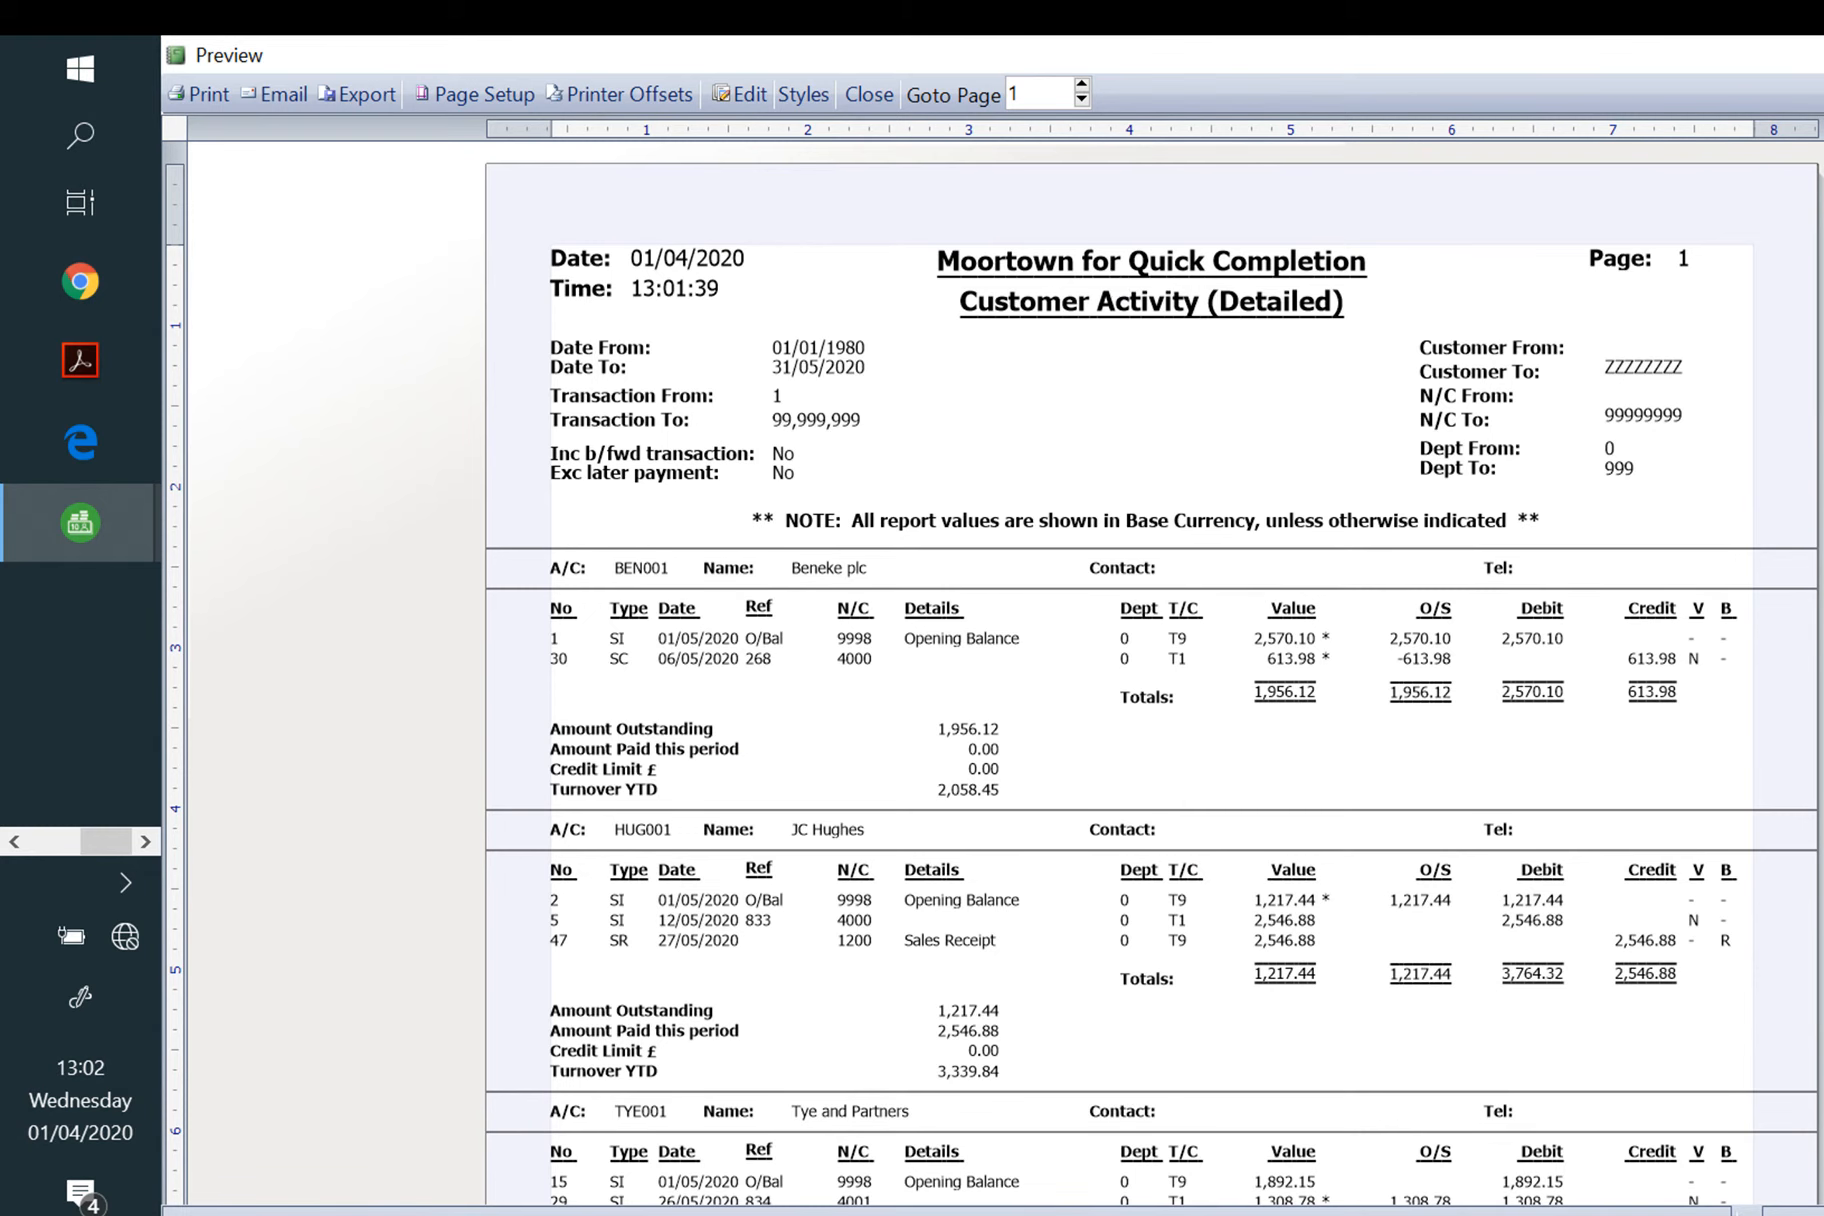
key("Escape")
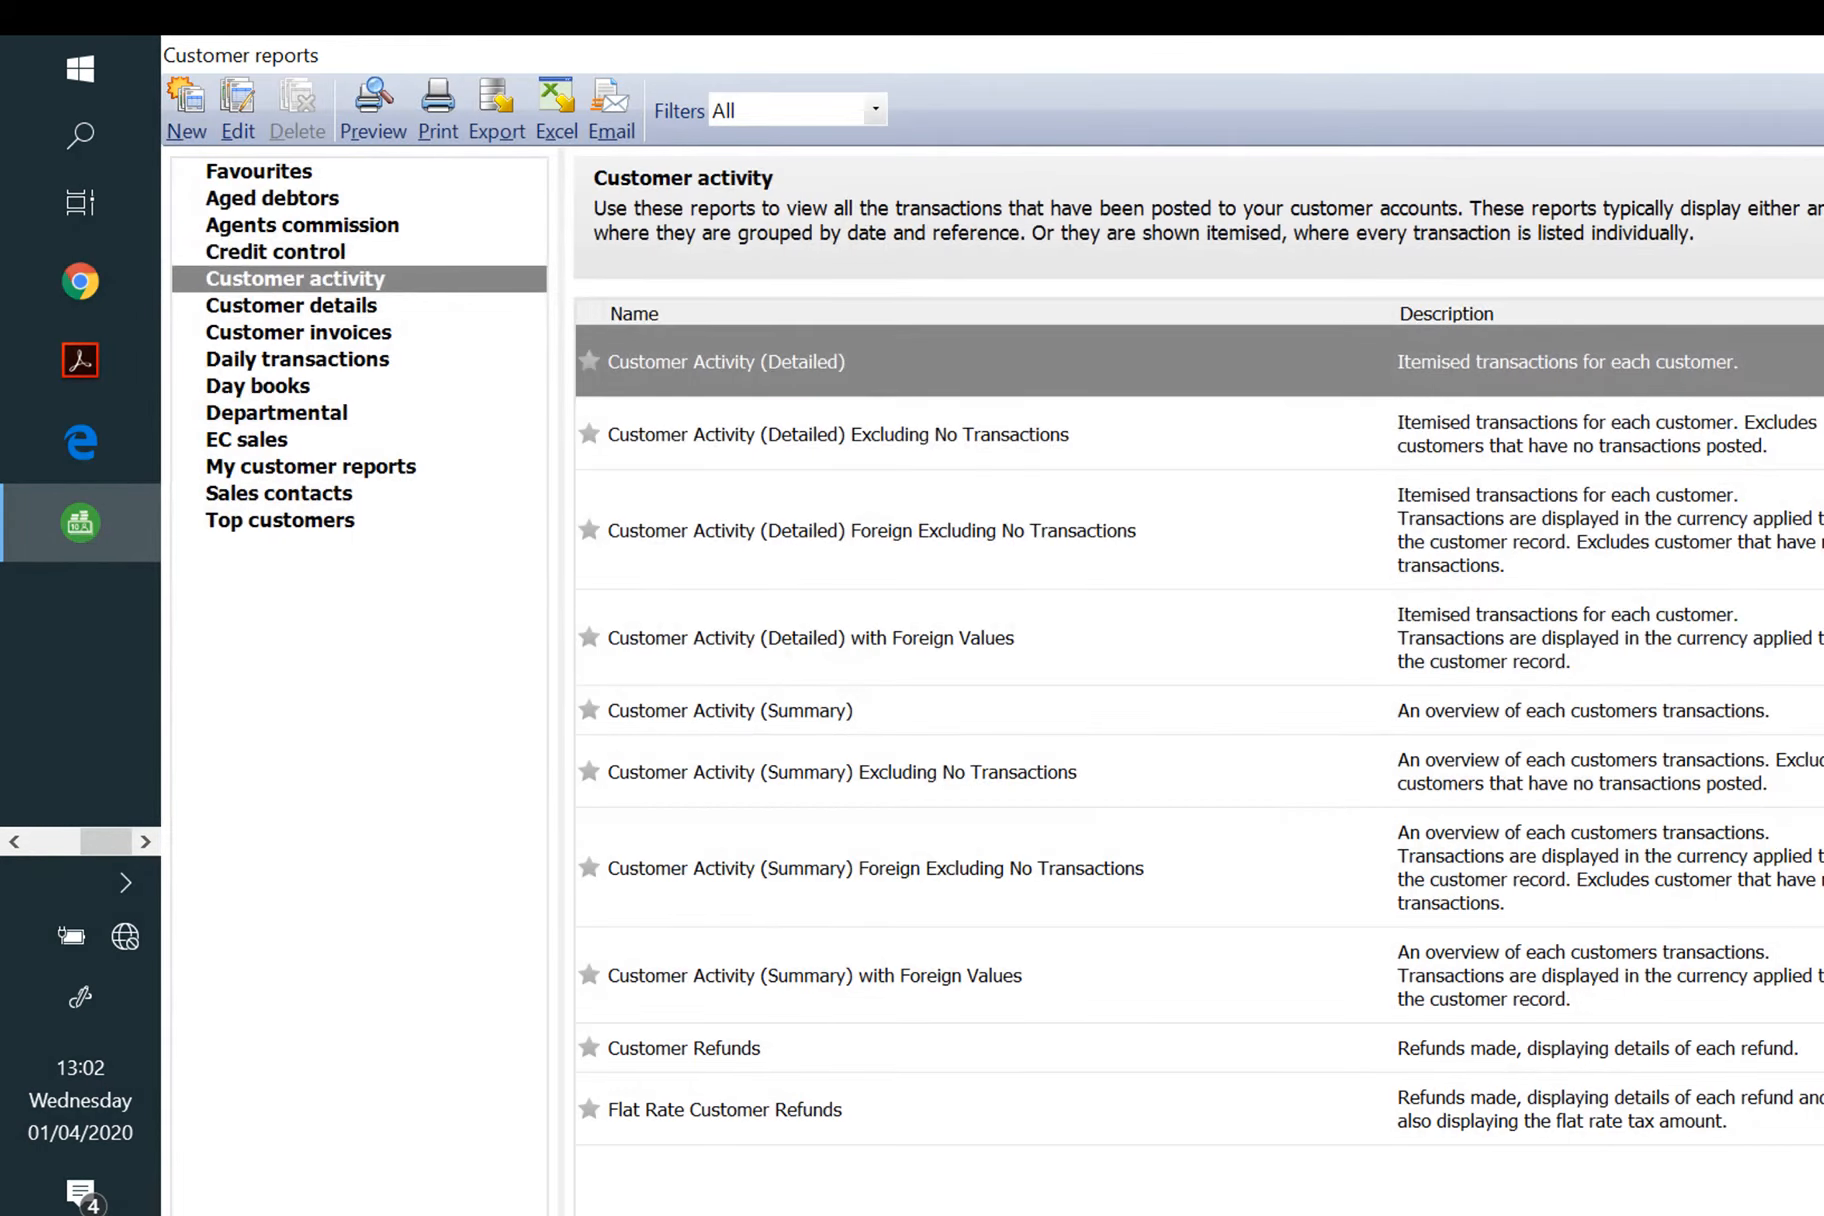
Step: Select all three suppliers and preview the Supplier Activity (Detailed) report with default criteria
key("Escape")
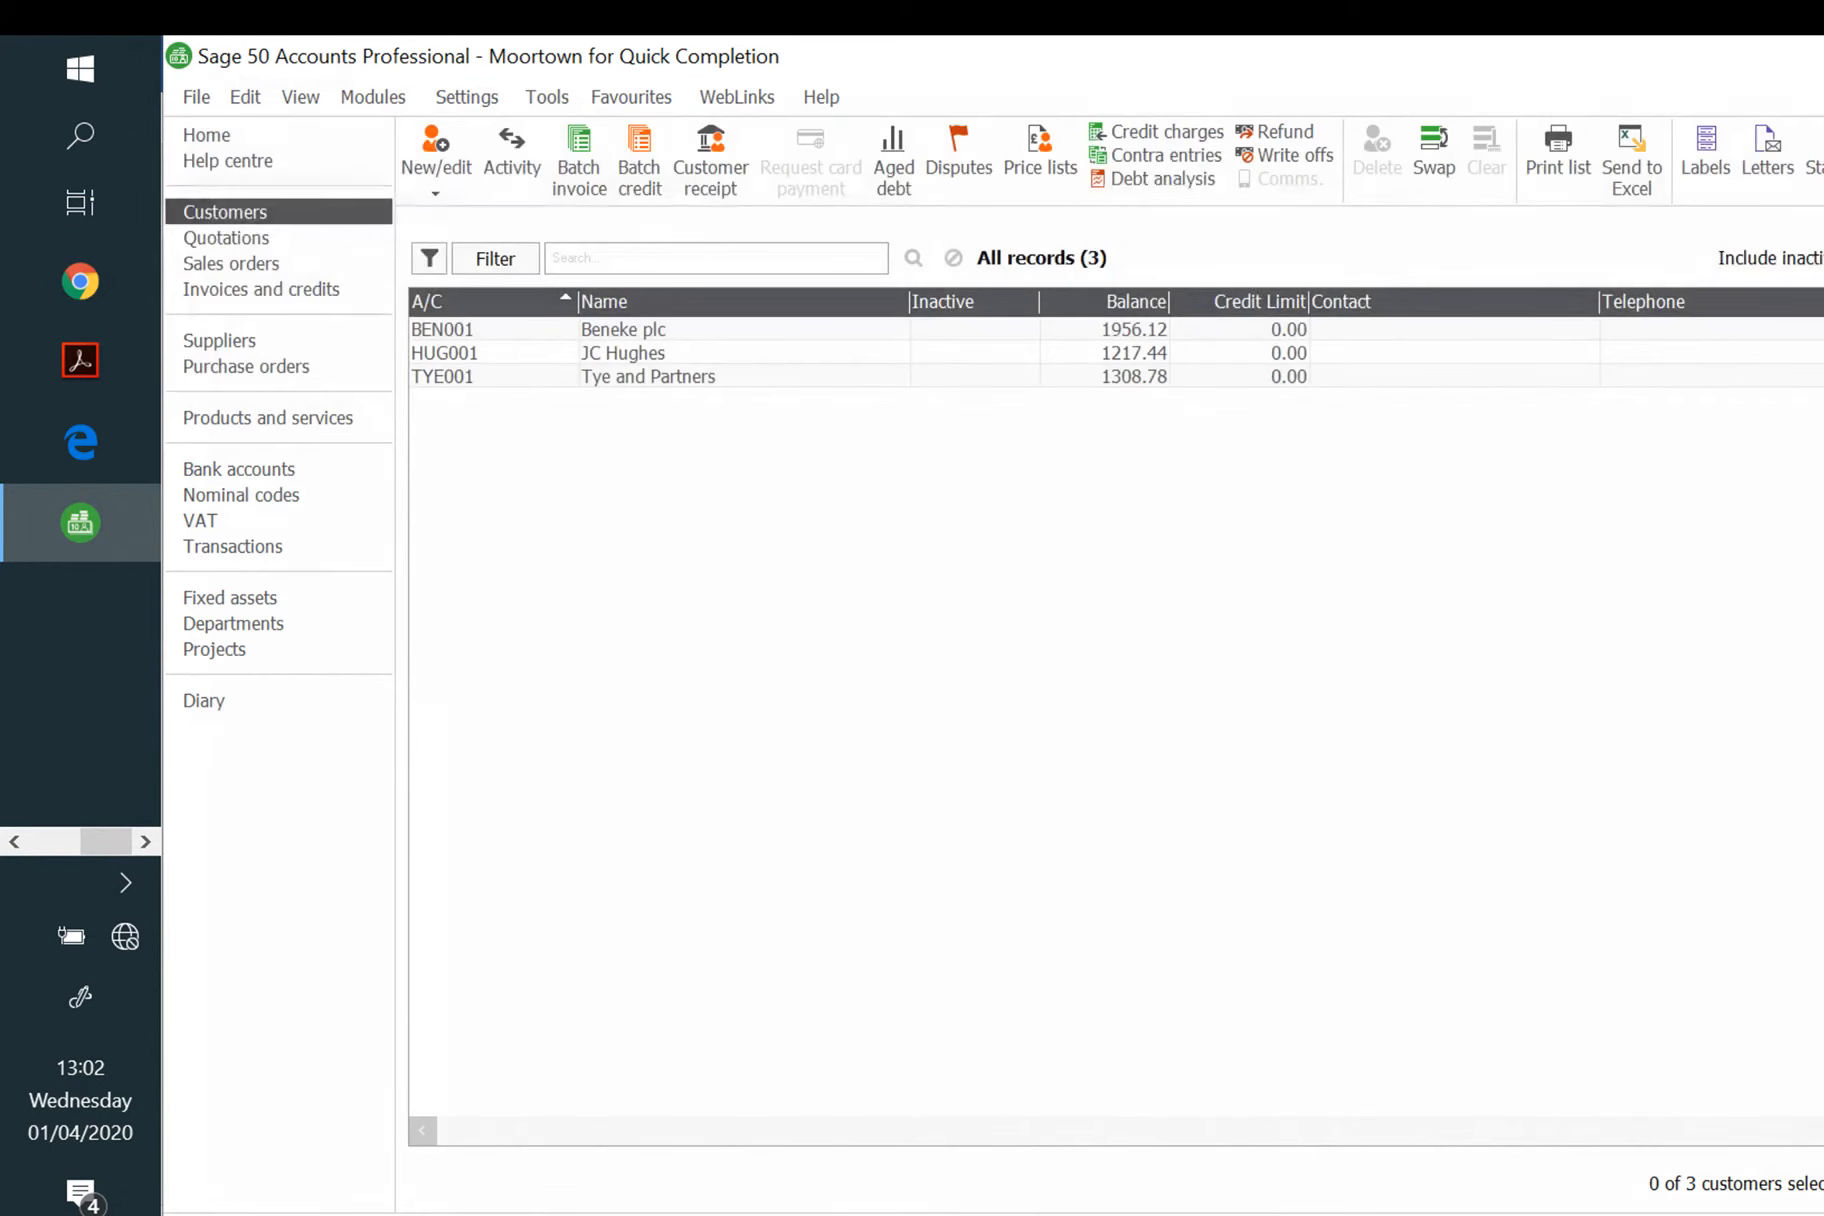
left_click(244, 348)
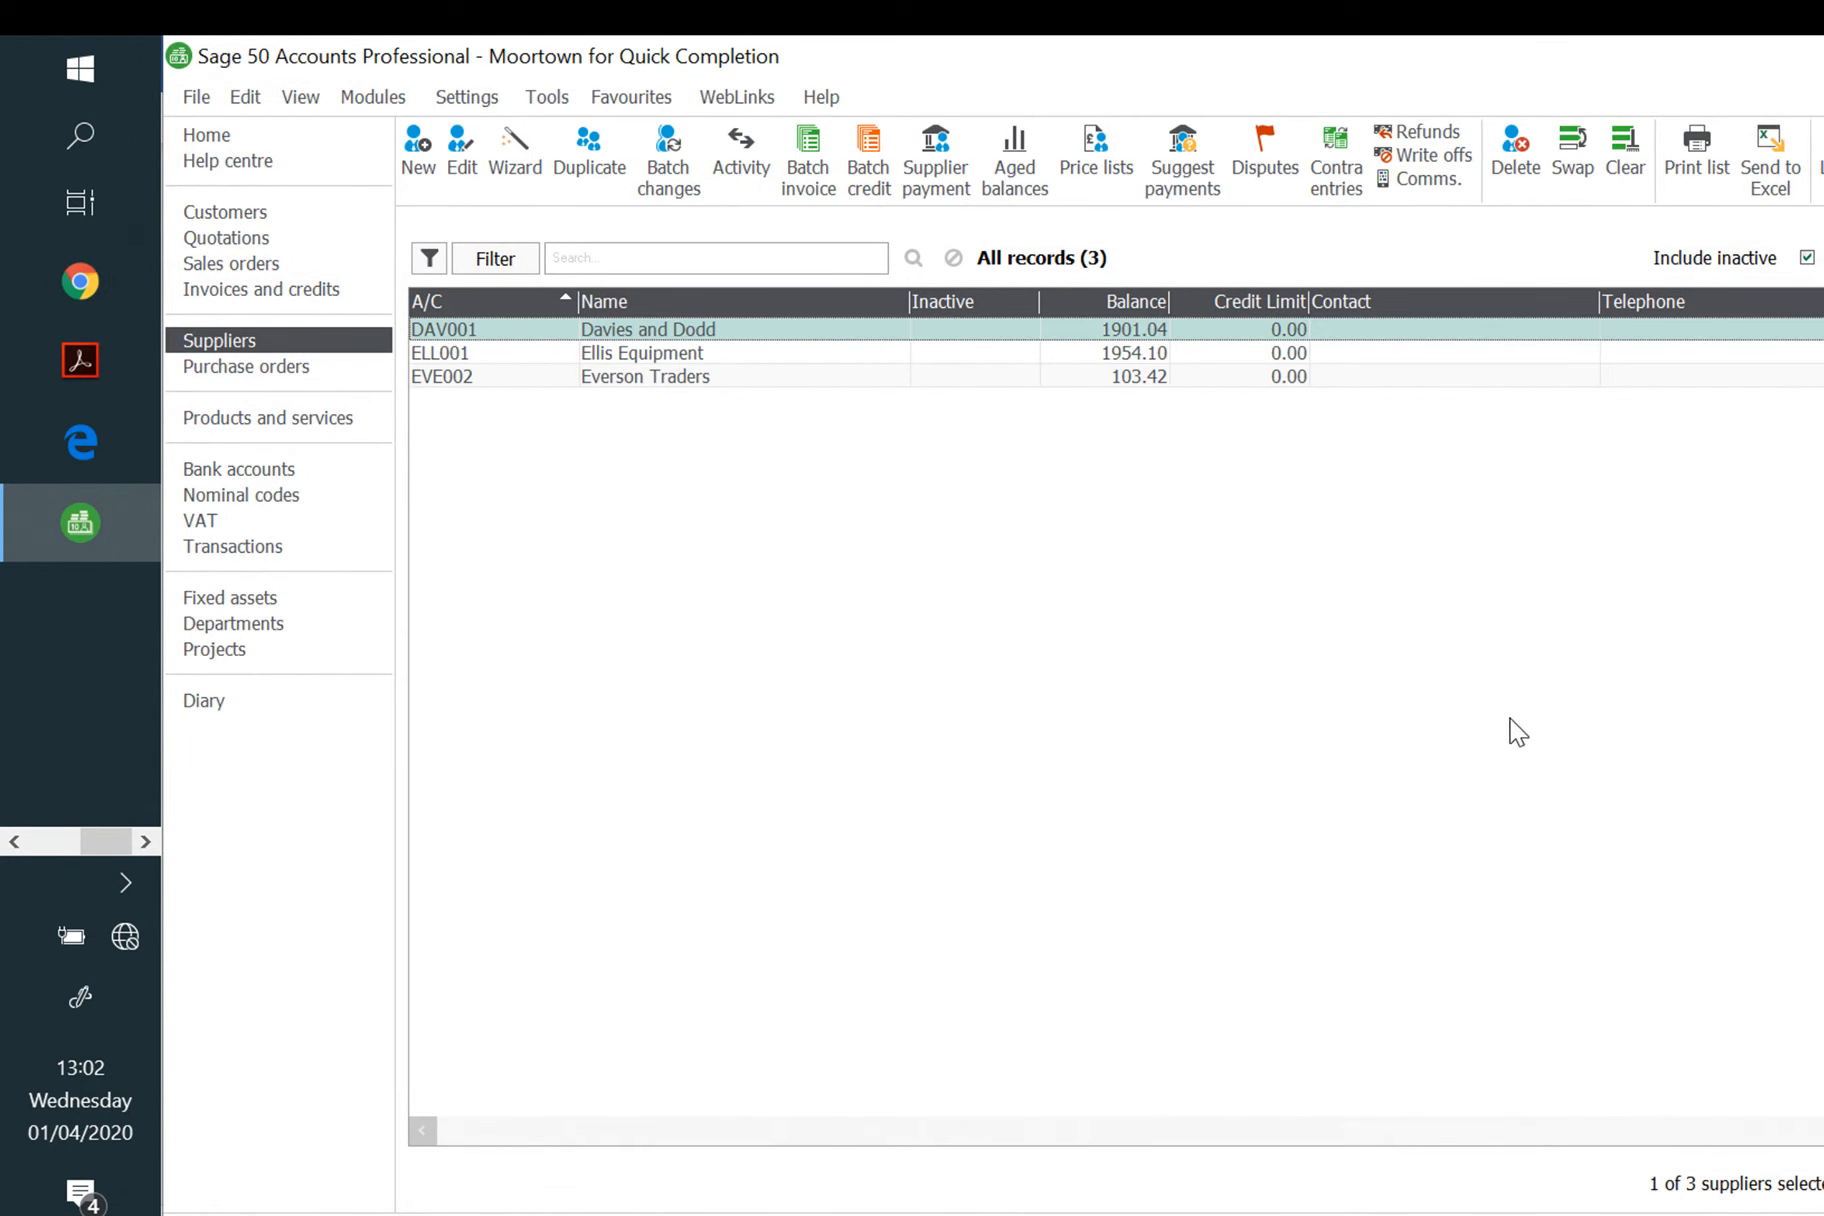
left_click(720, 350)
left_click(714, 378)
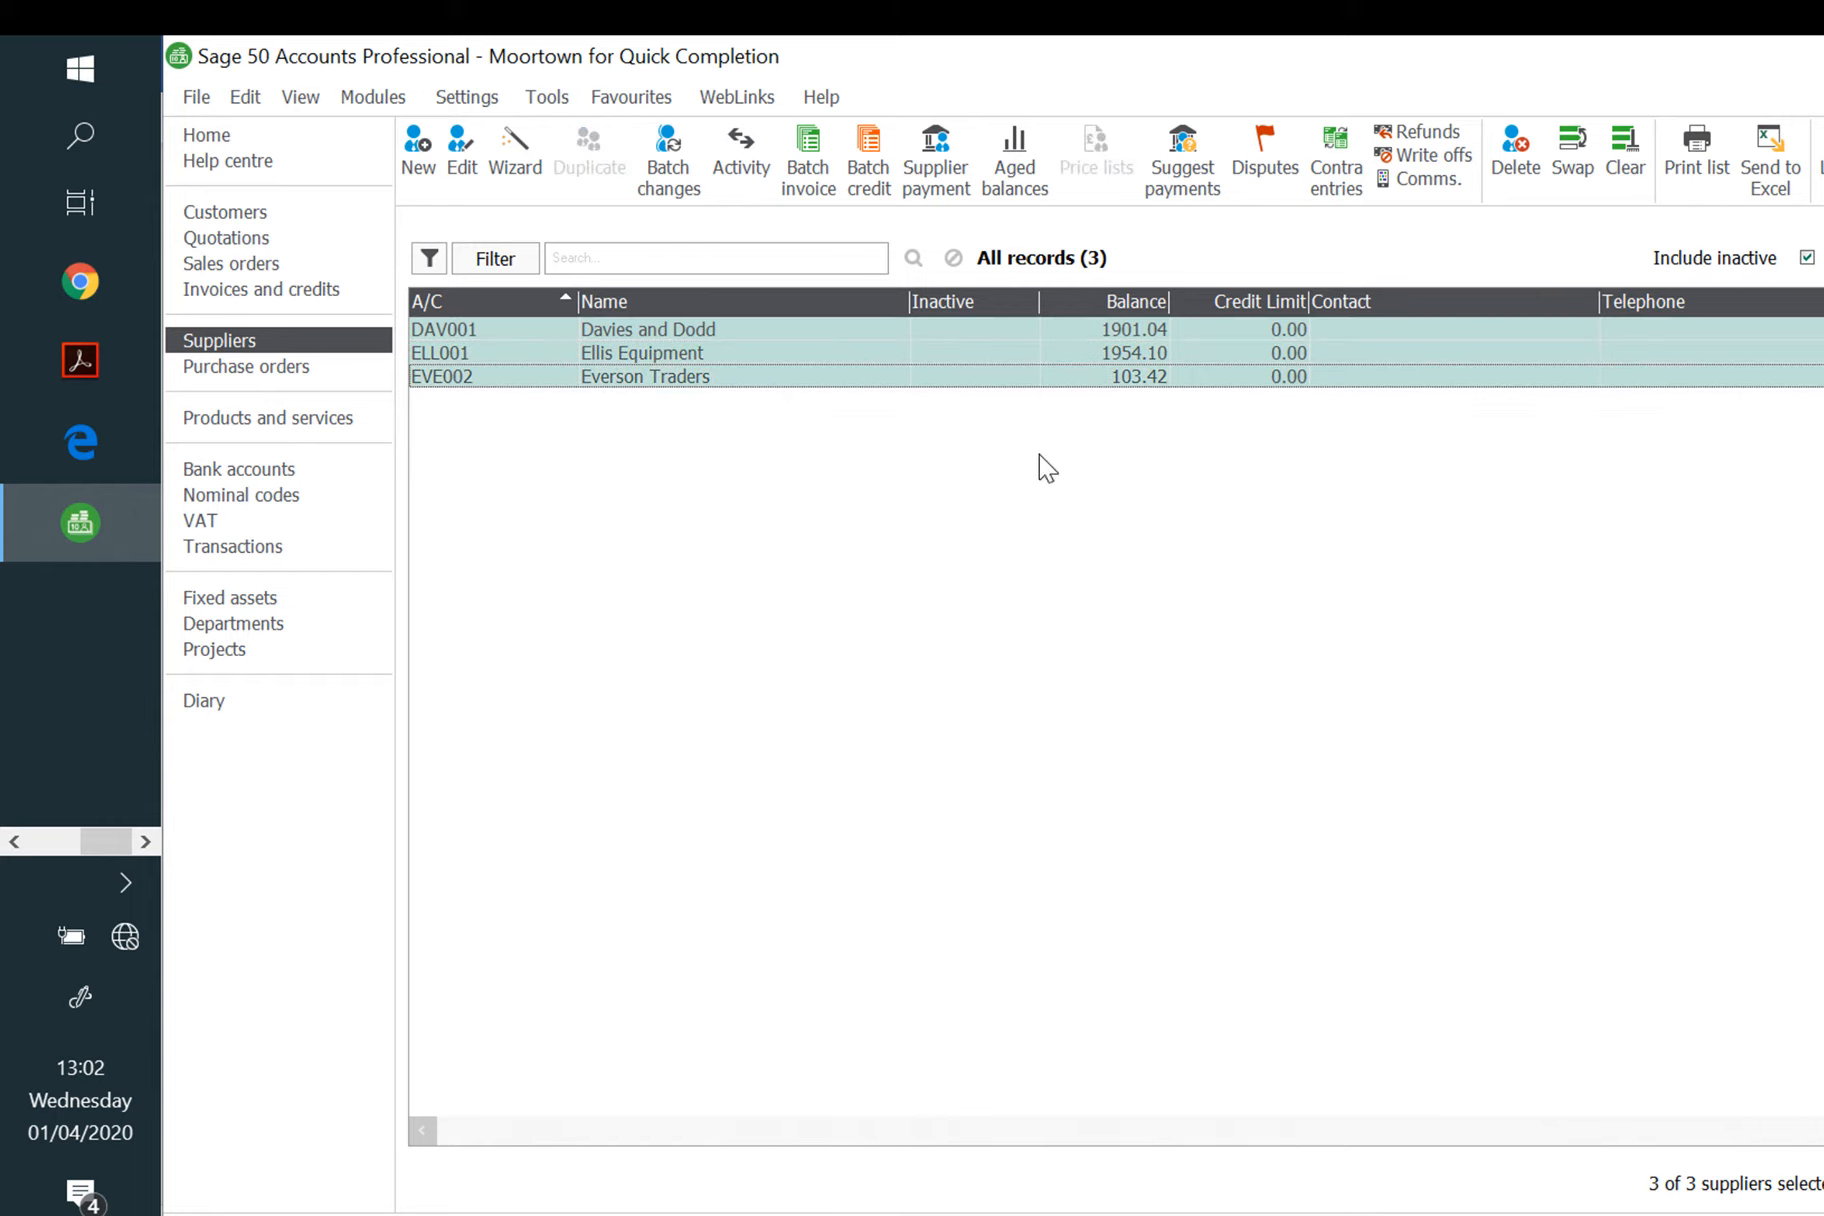
left_click(1822, 150)
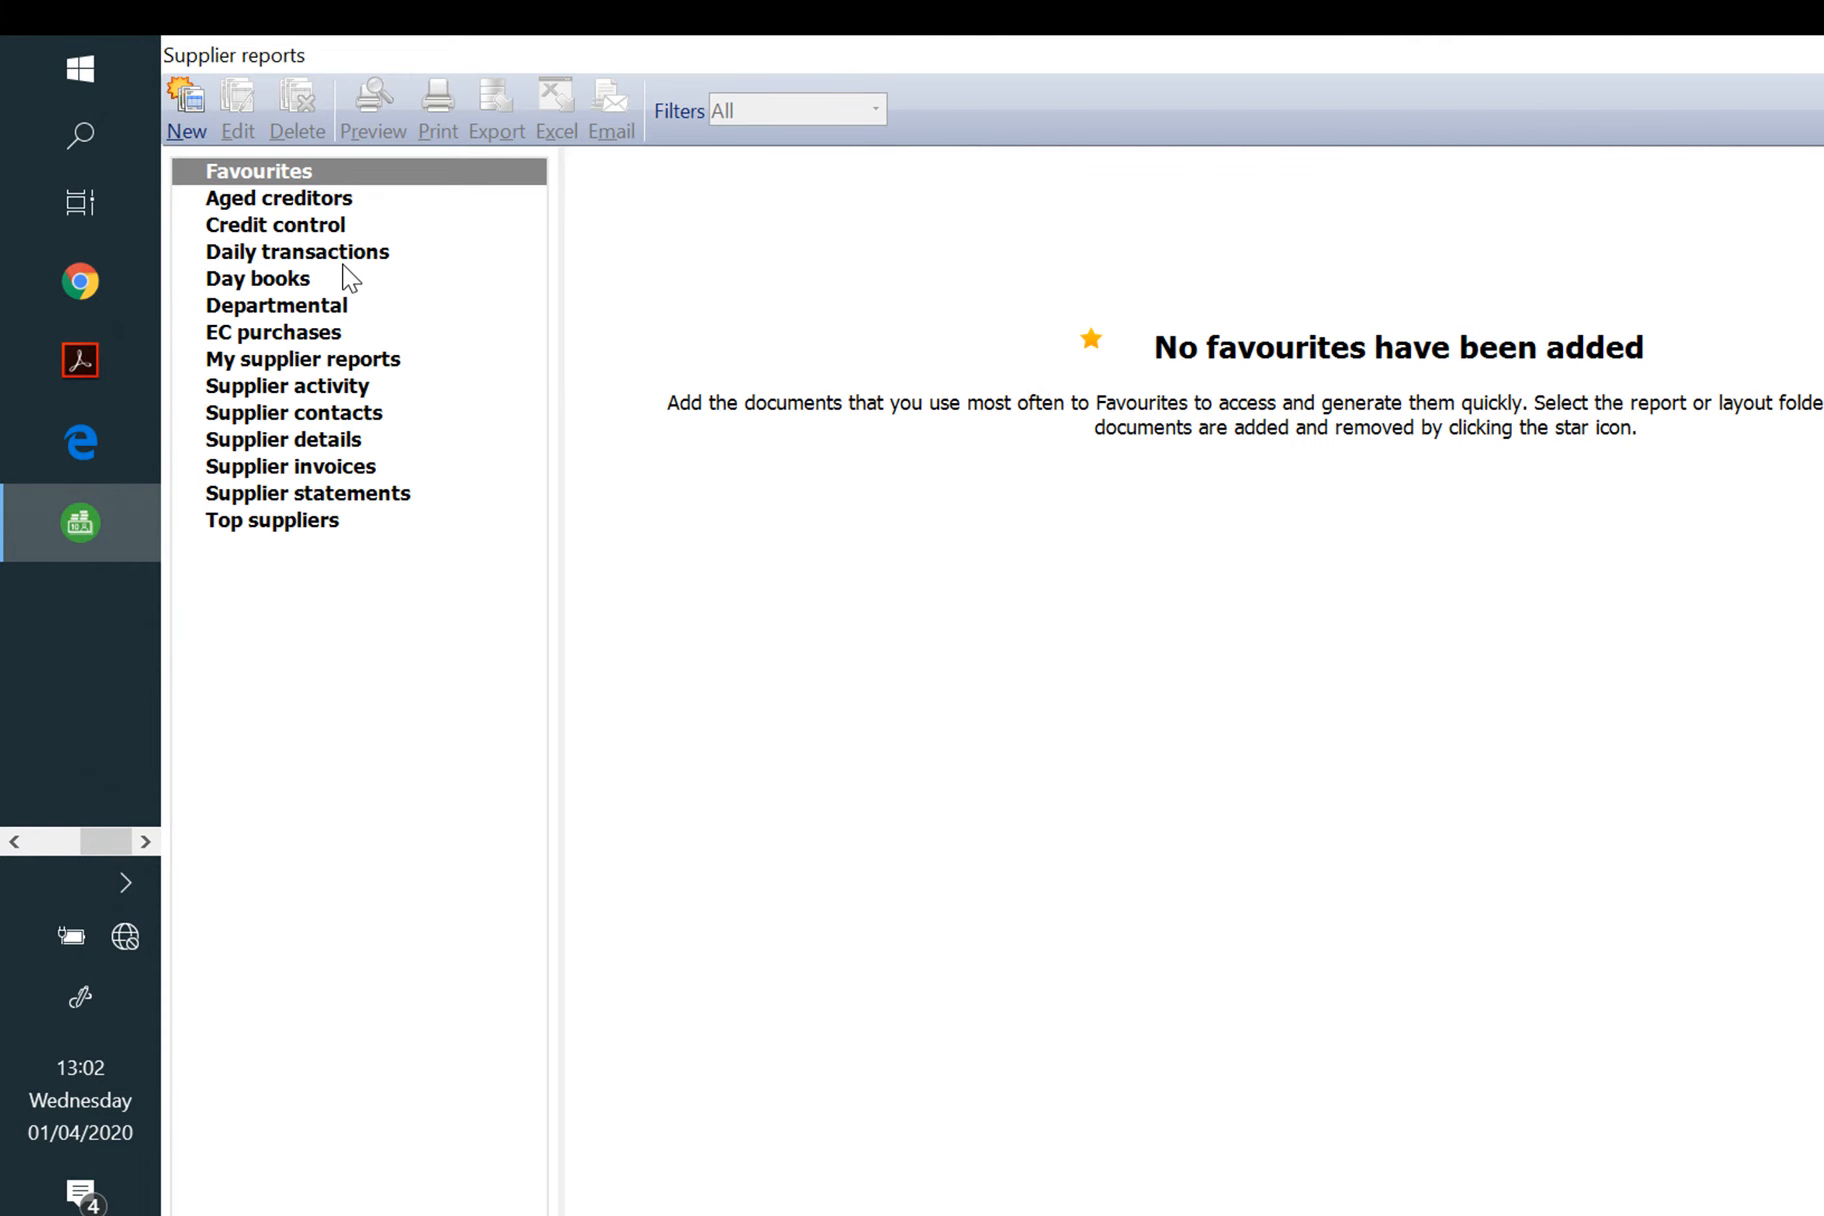
left_click(368, 388)
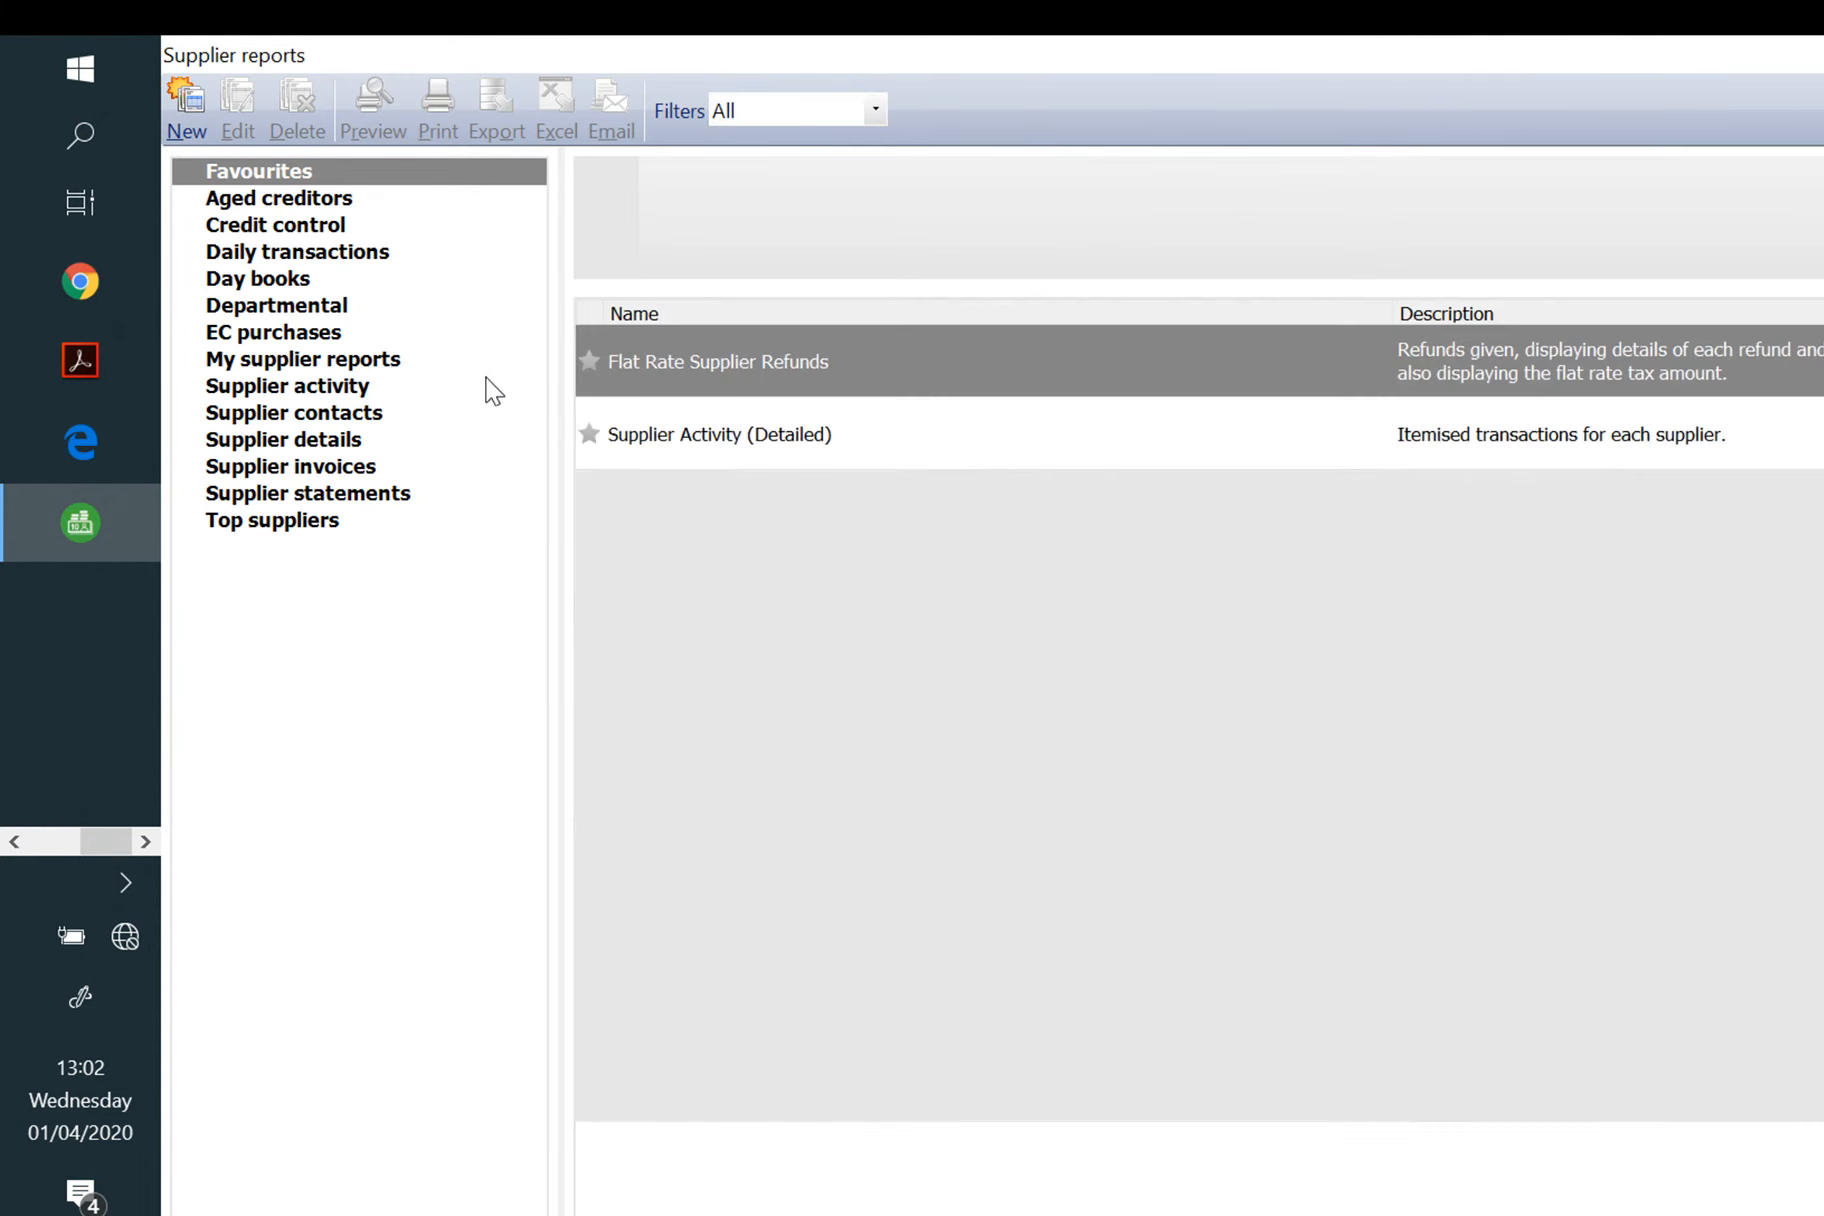
left_click(730, 435)
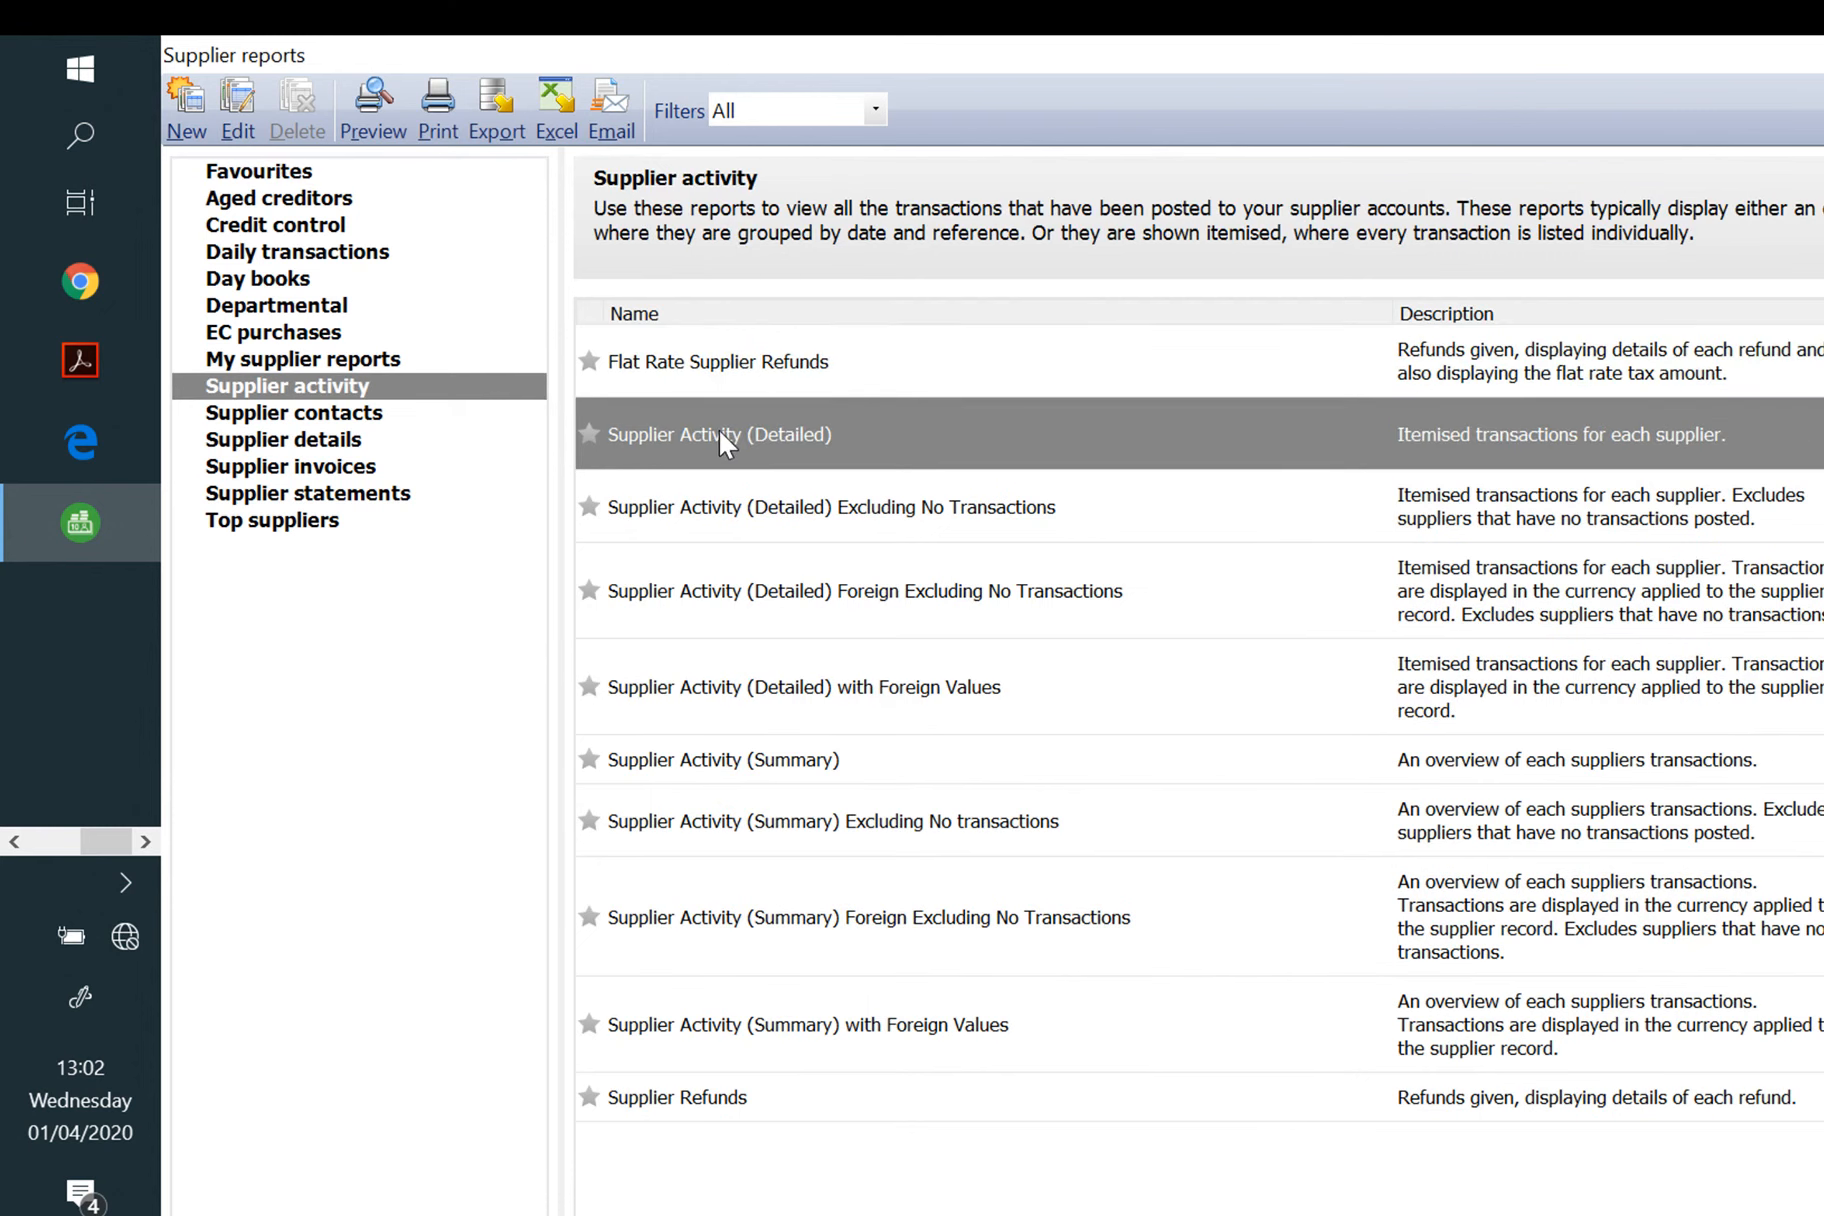
left_click(373, 110)
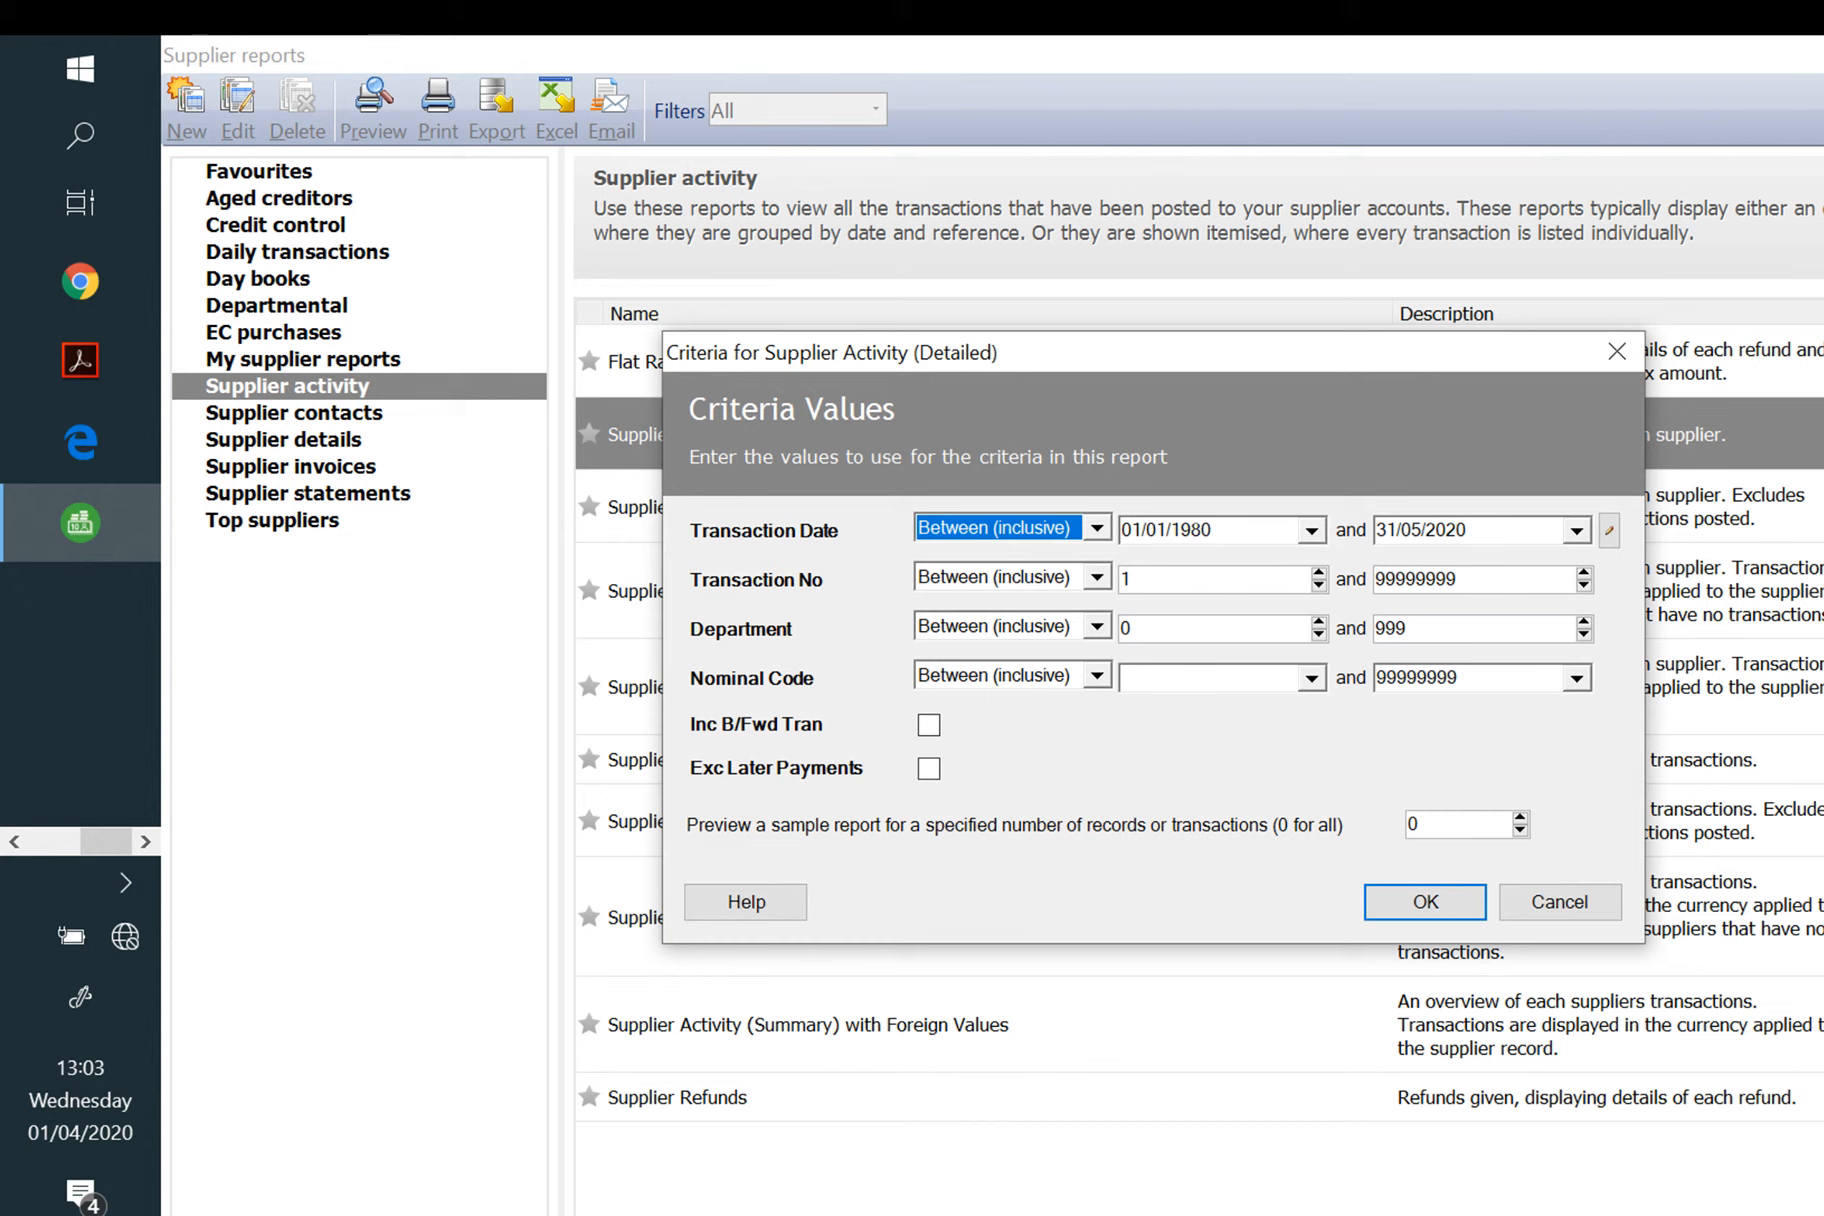
left_click(1422, 901)
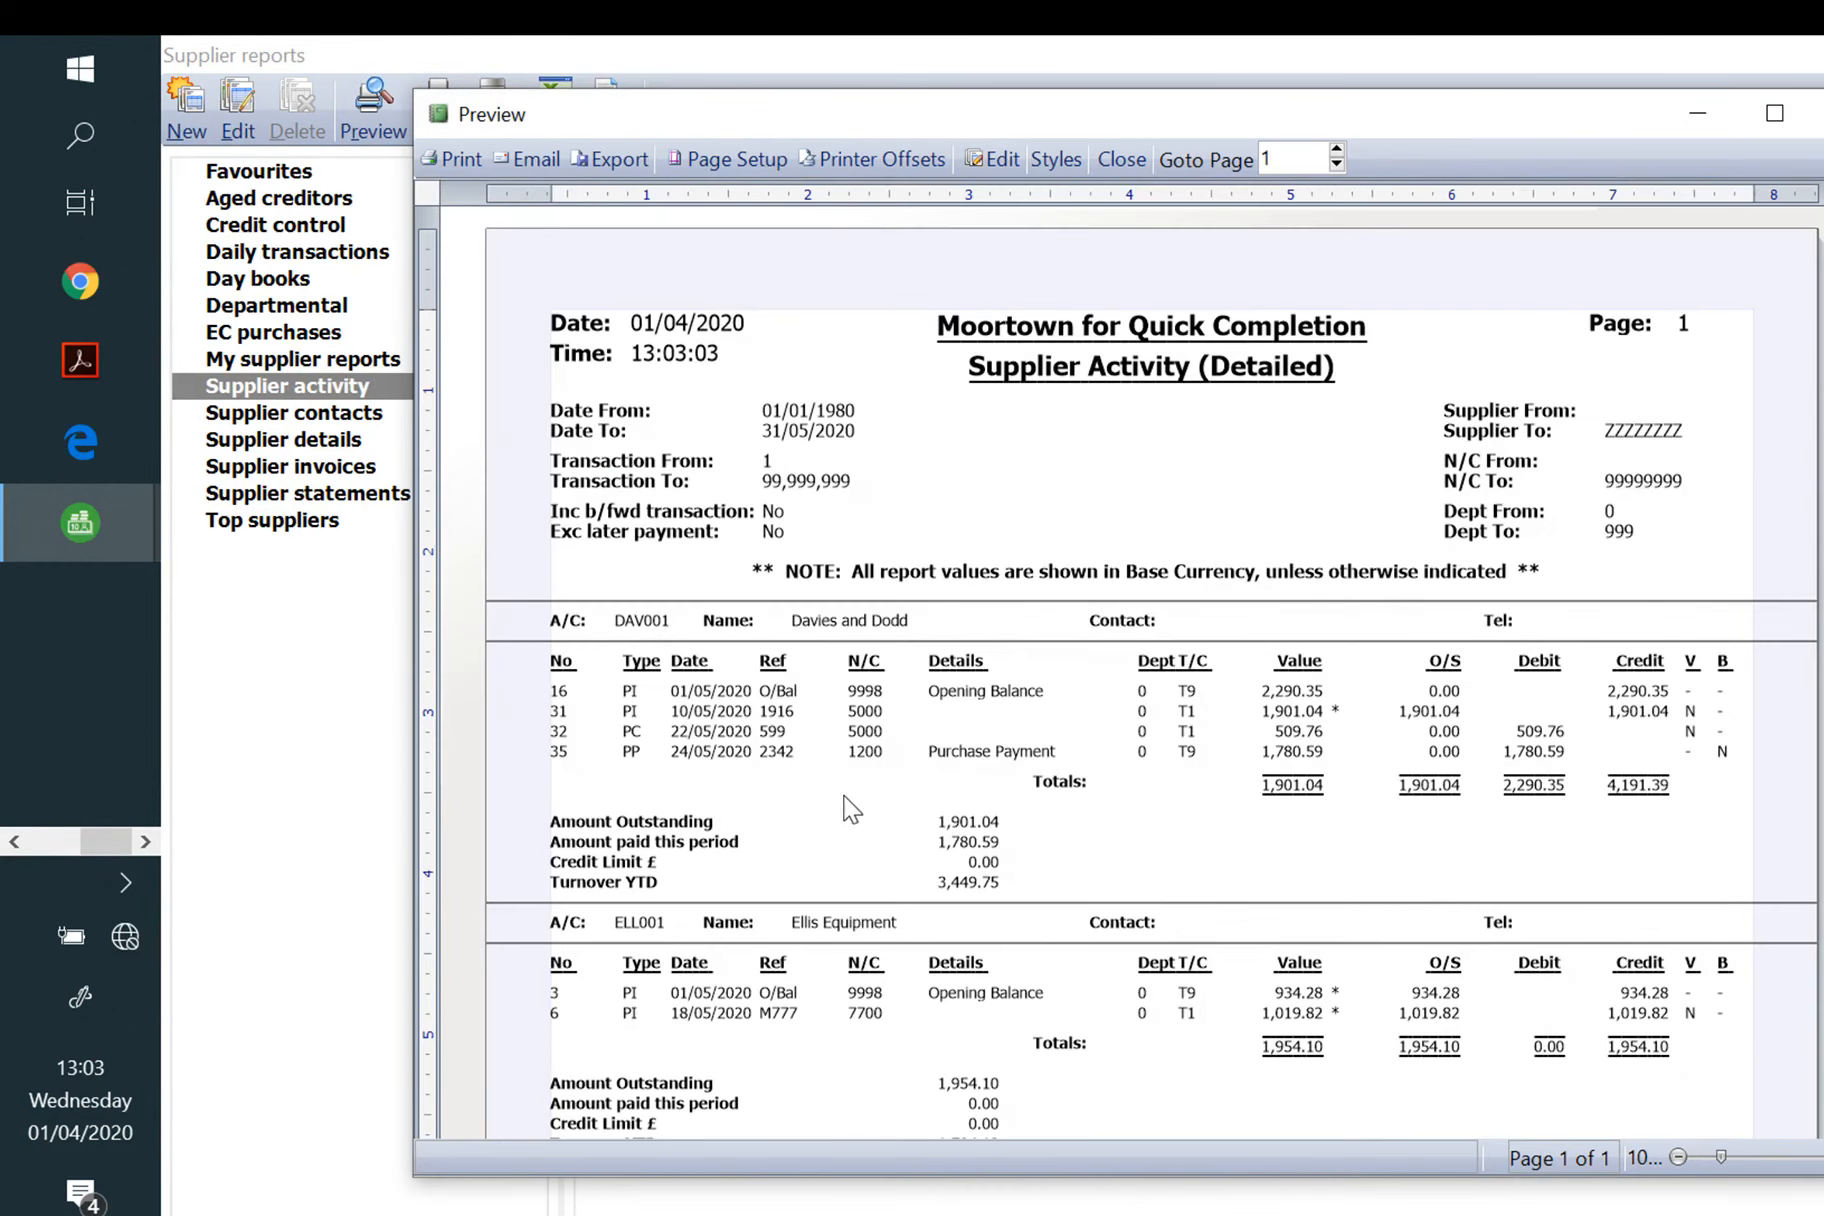
Step: Export the supplier report as an 'Evidence 2a and…' PDF with the student number, then open Transactions
left_click(610, 160)
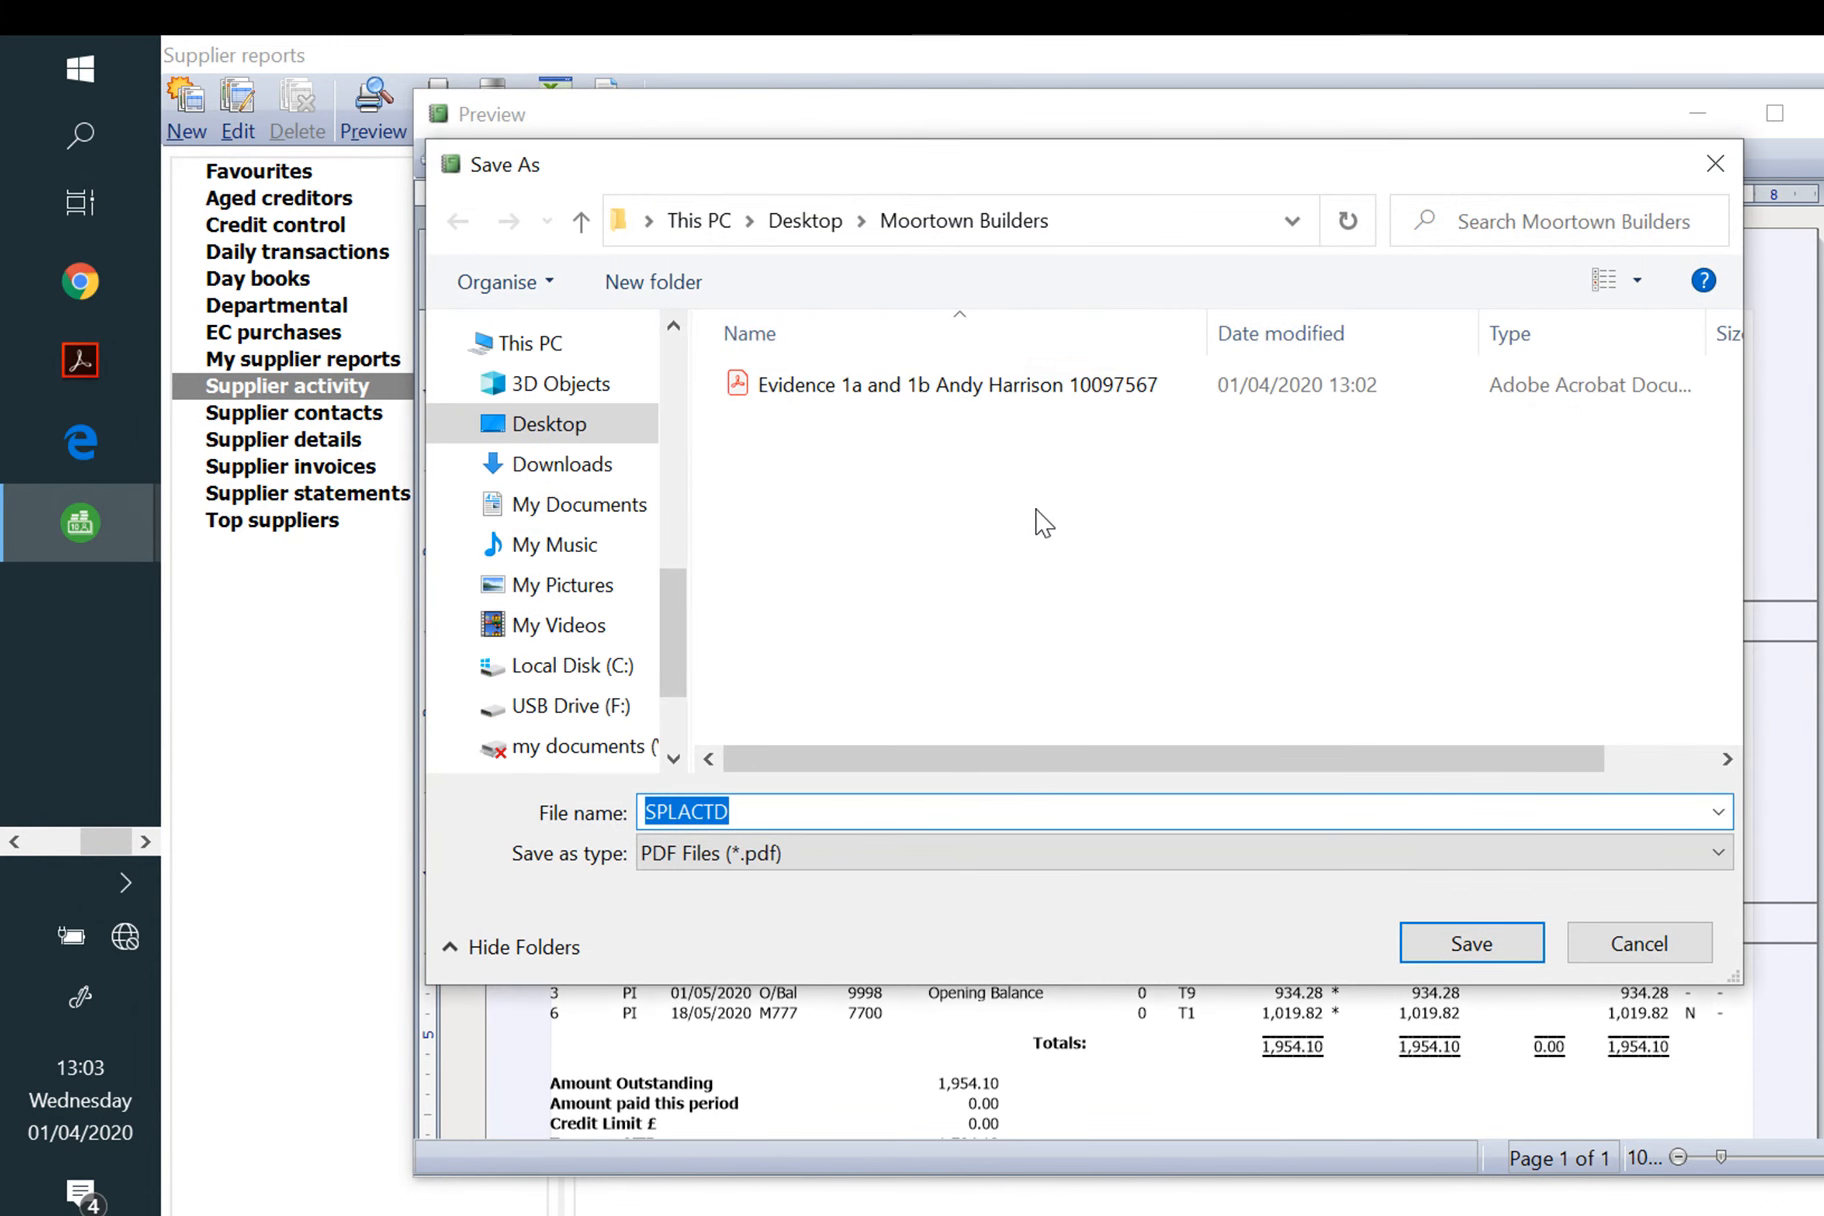
type("Evid")
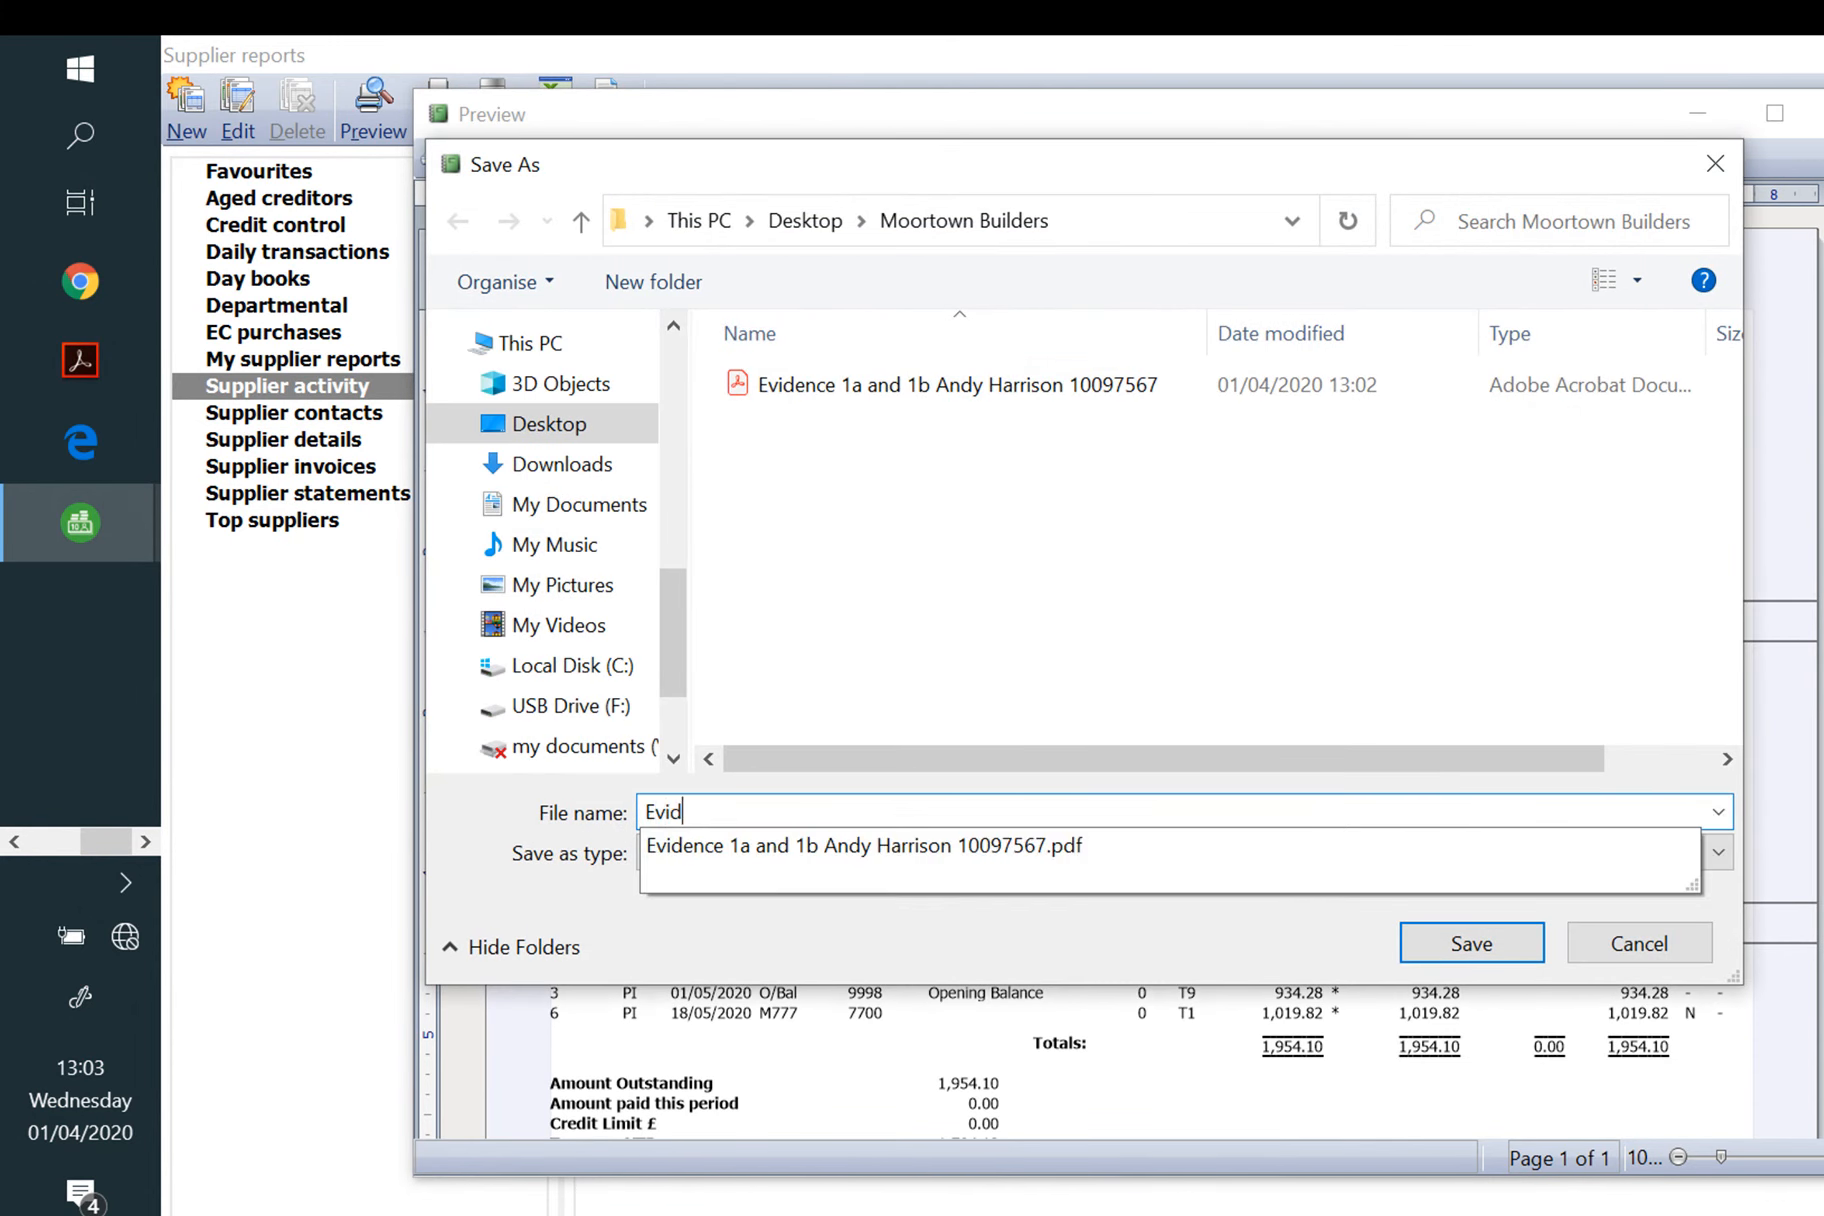
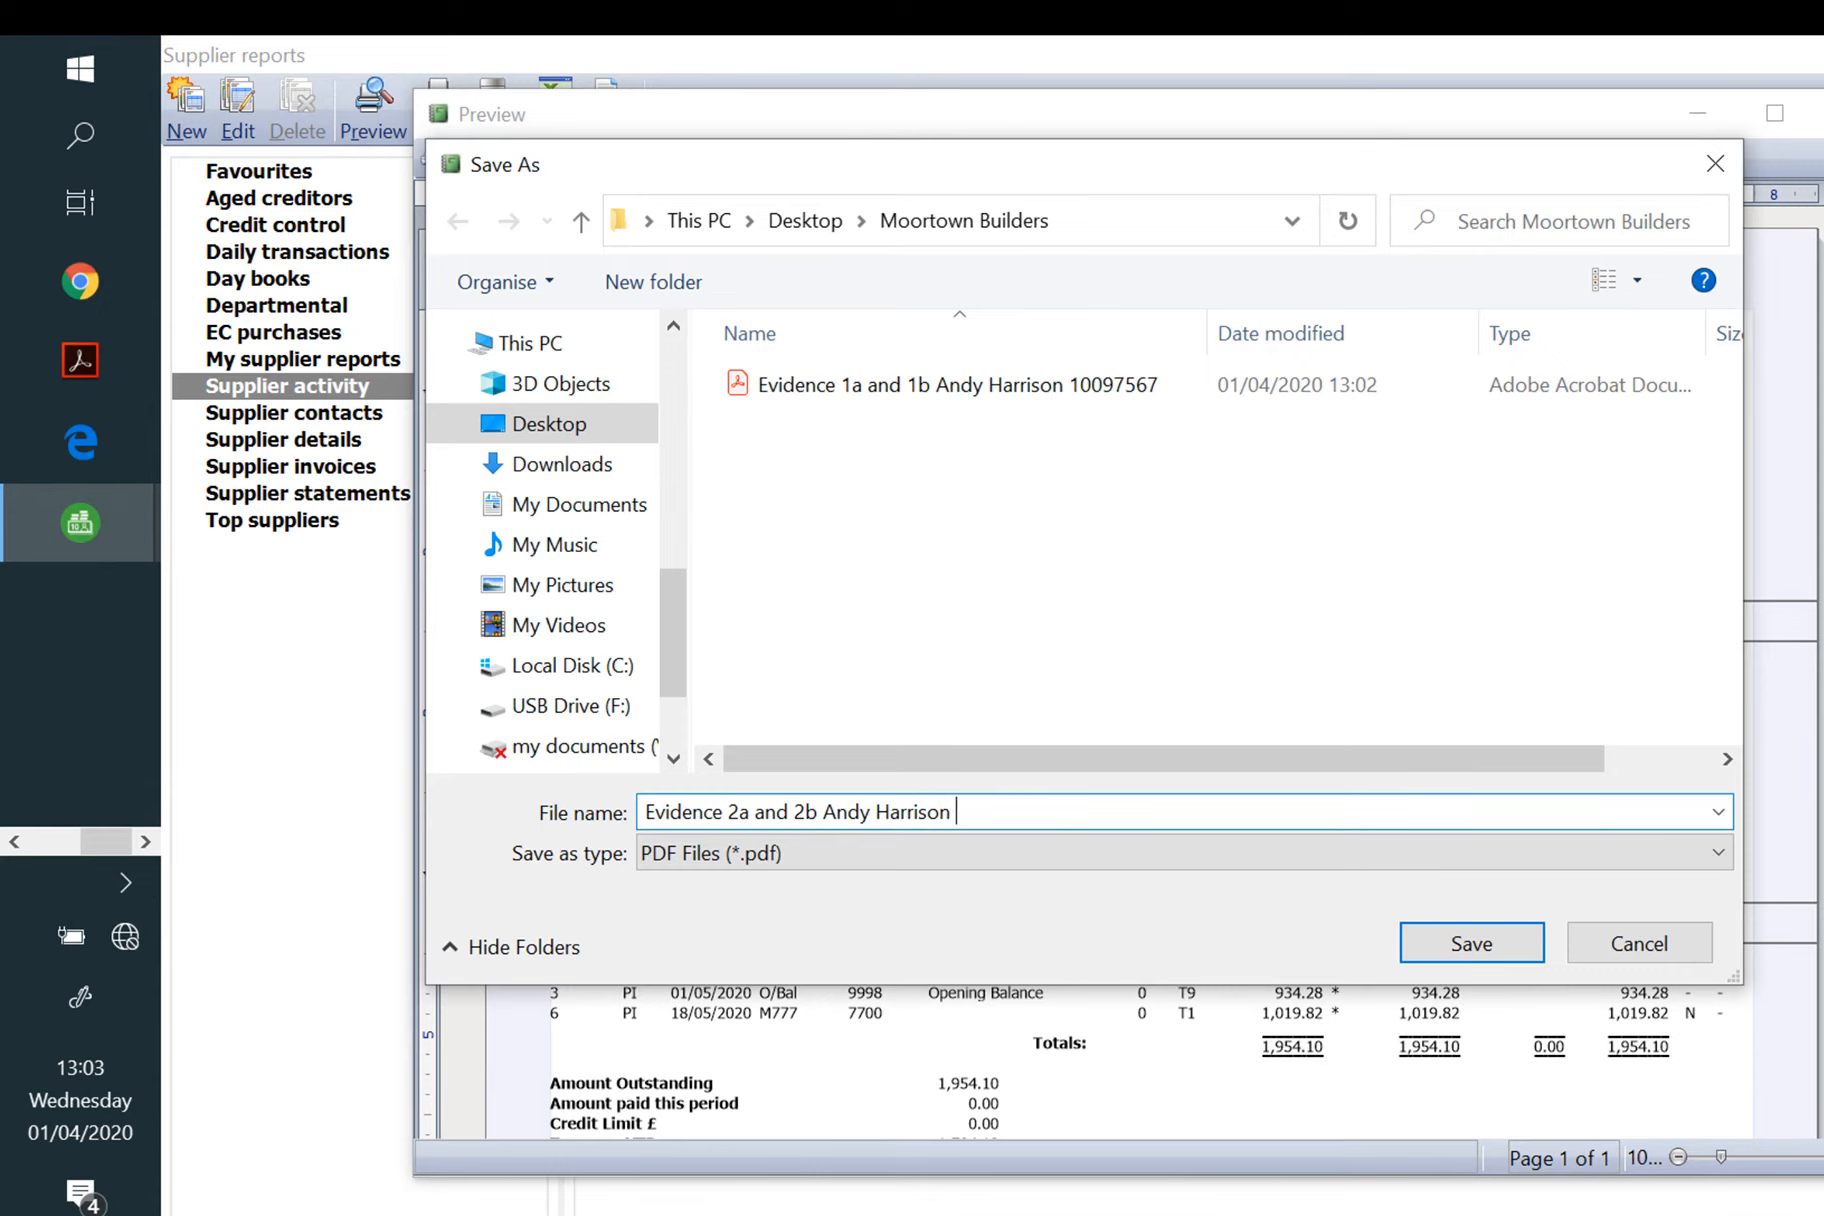
left_click(1460, 942)
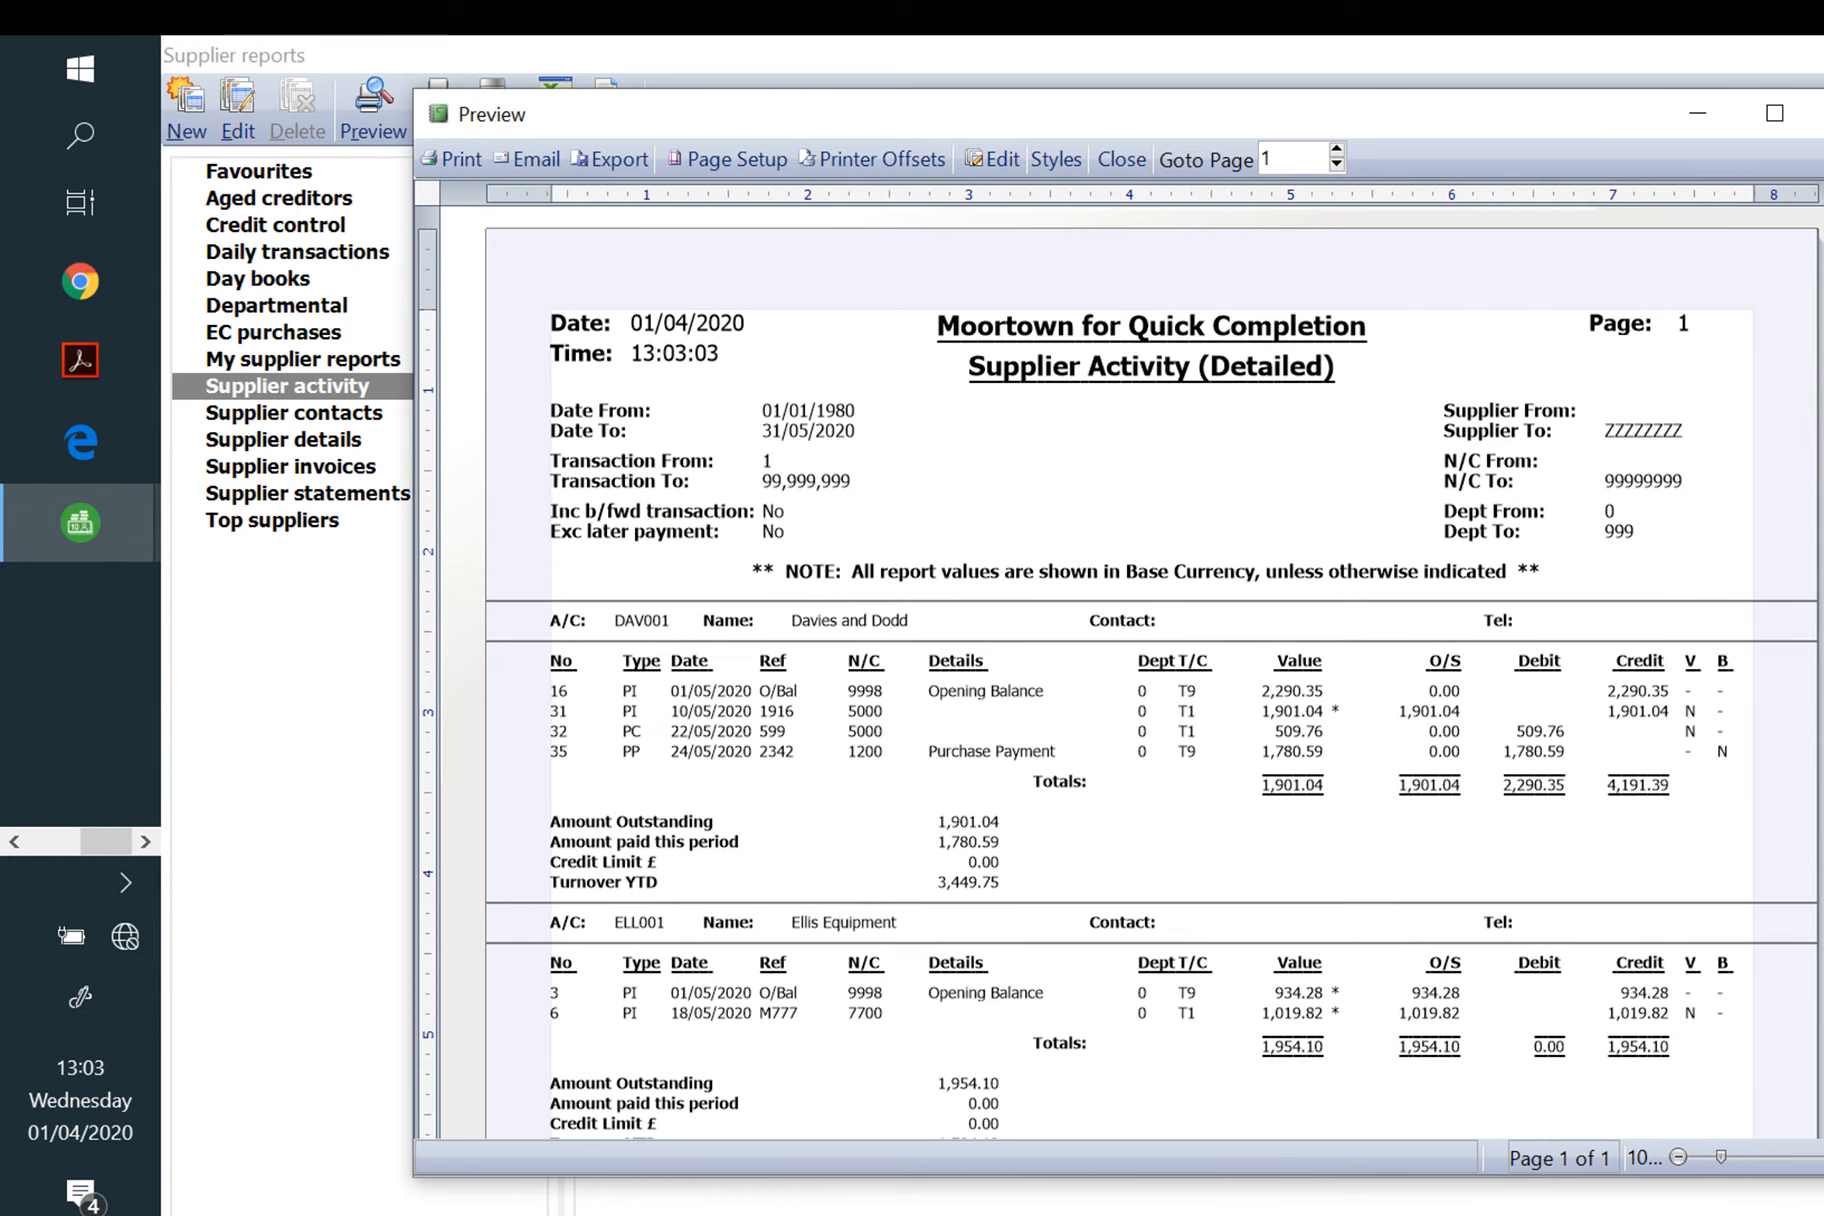
left_click(1821, 113)
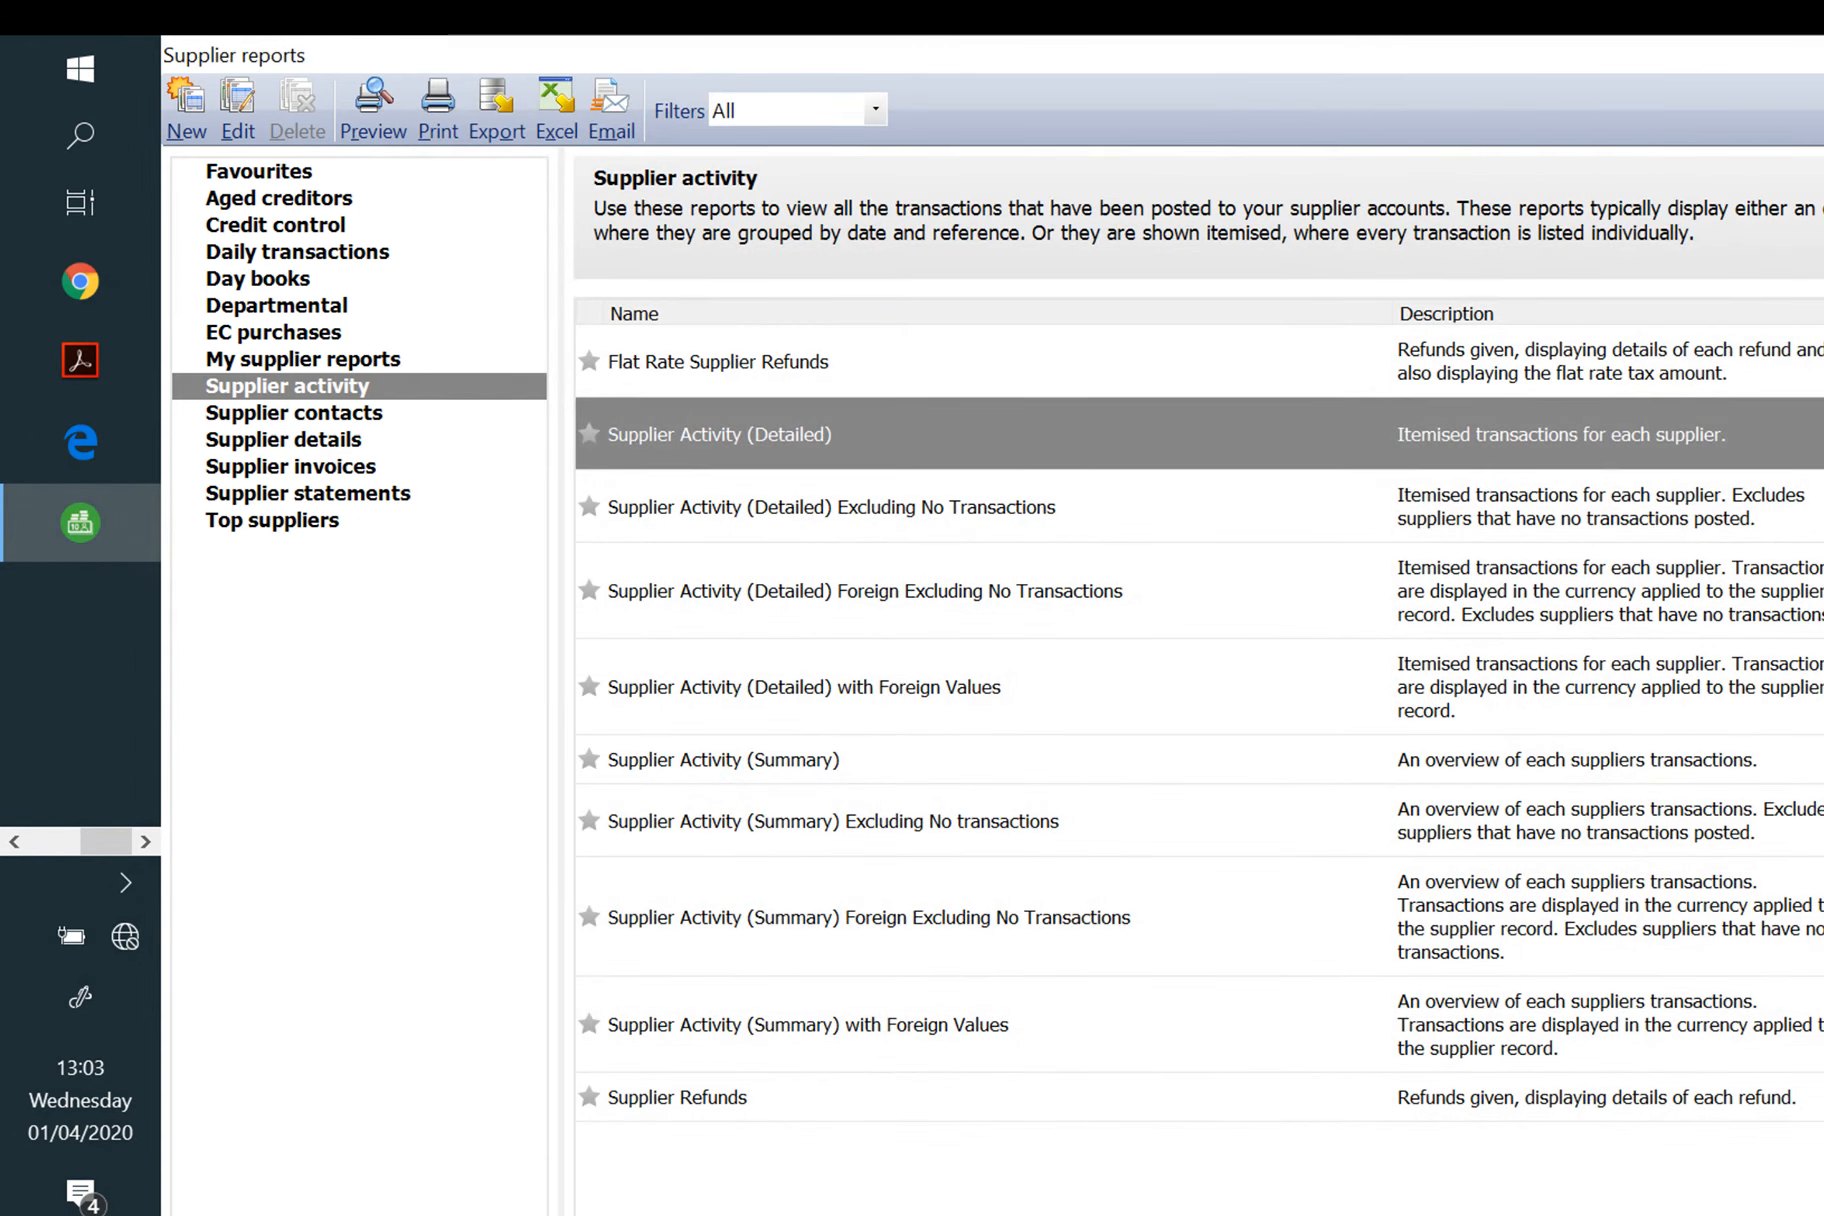
left_click(1821, 55)
left_click(348, 549)
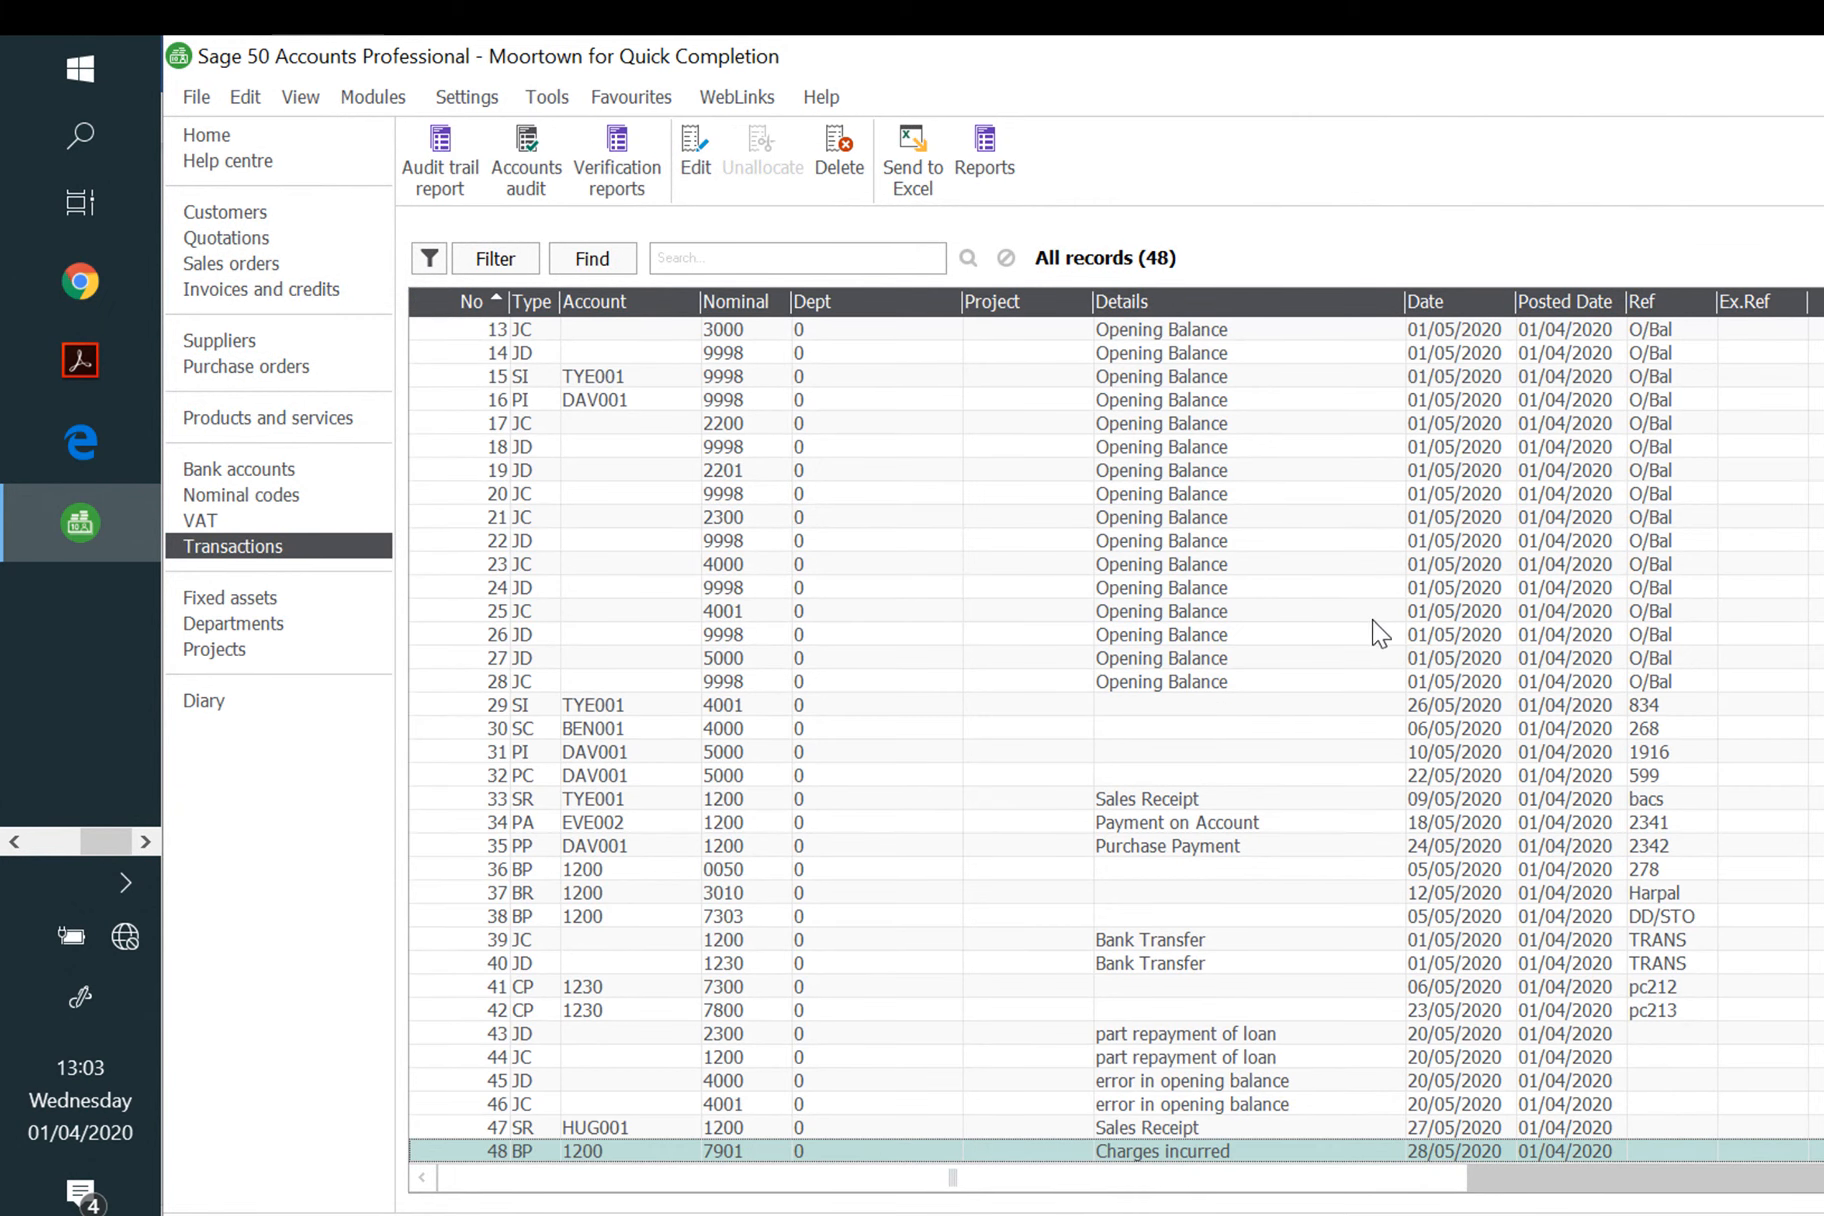
Step: Run a detailed Audit Trail with default criteria and dismiss the no-data message
key("Up")
key("Up")
key("Up")
key("Up")
key("Up")
key("Up")
key("Up")
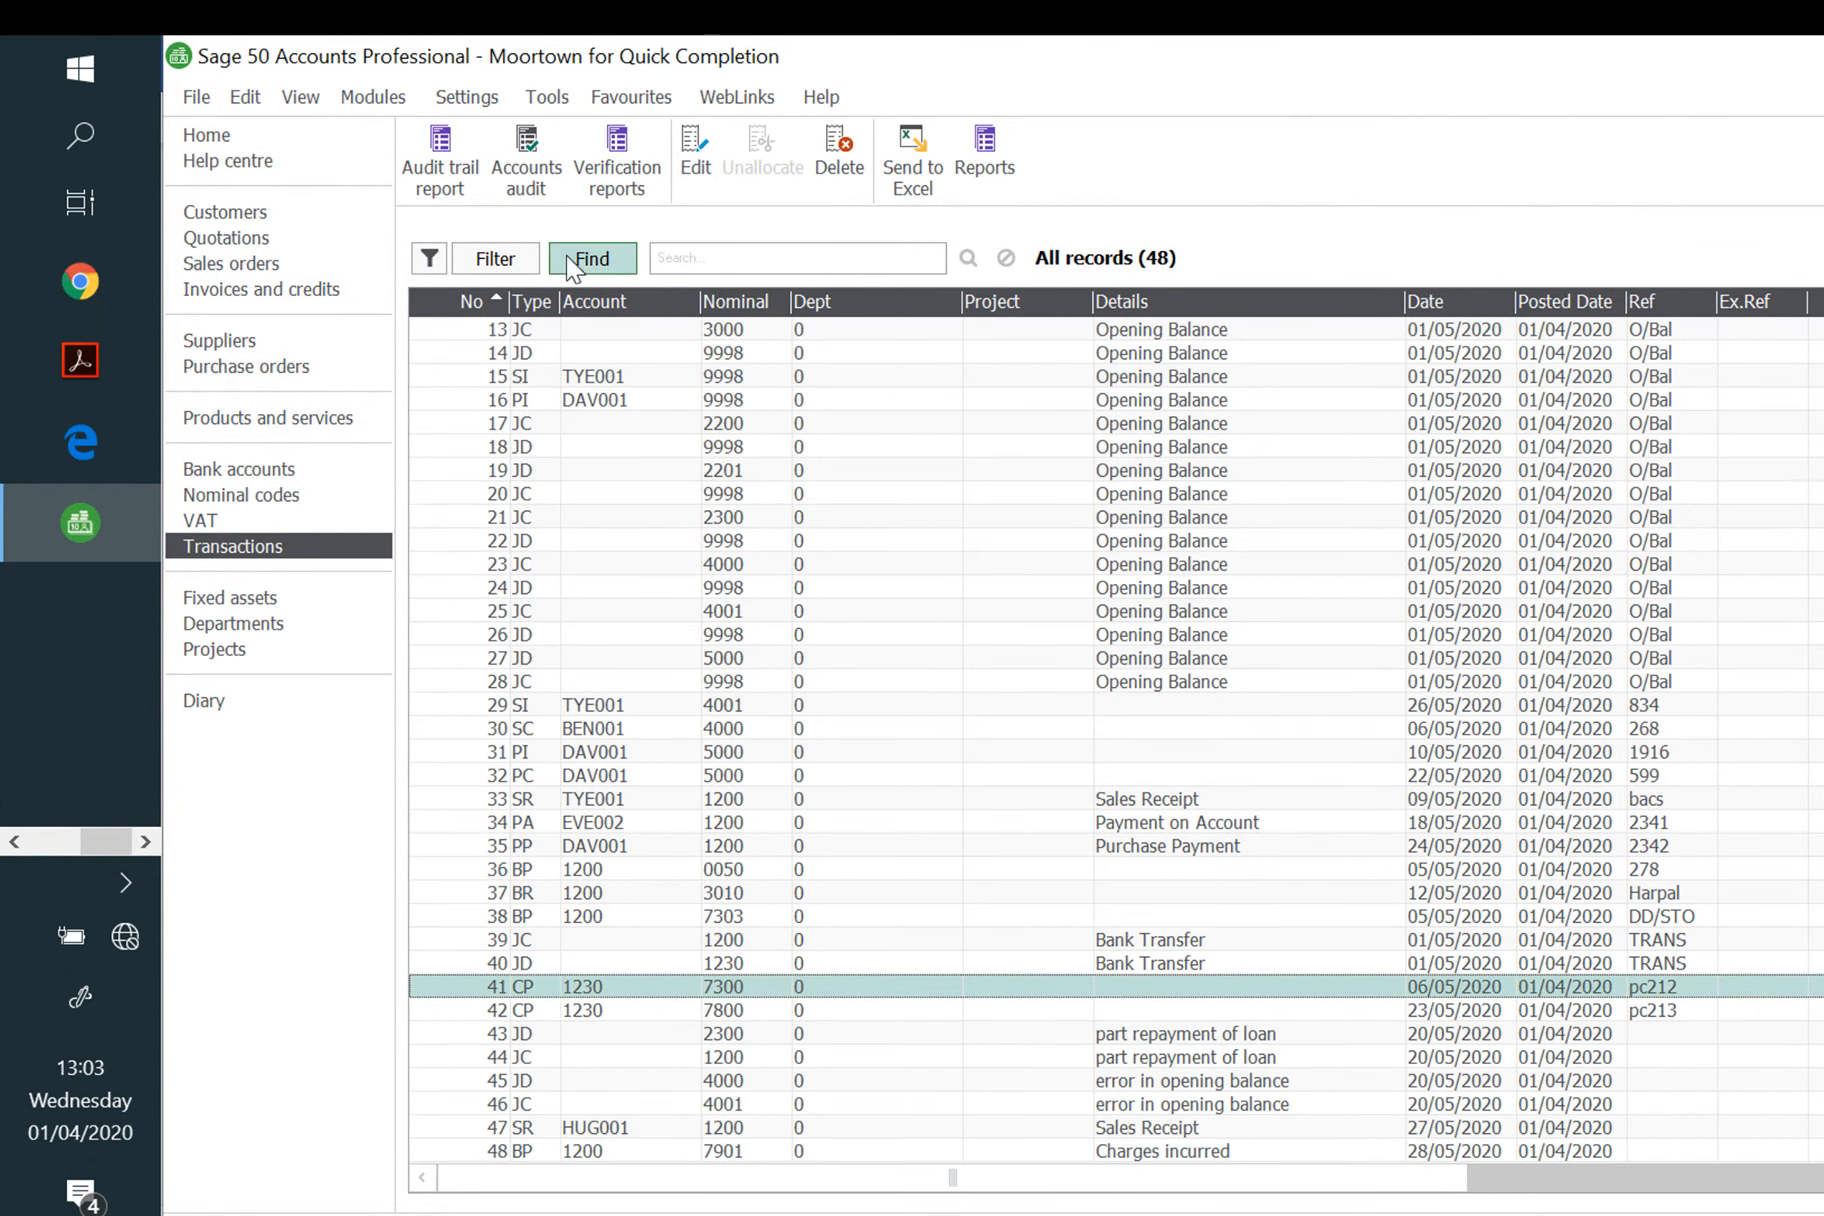
left_click(445, 170)
left_click(906, 670)
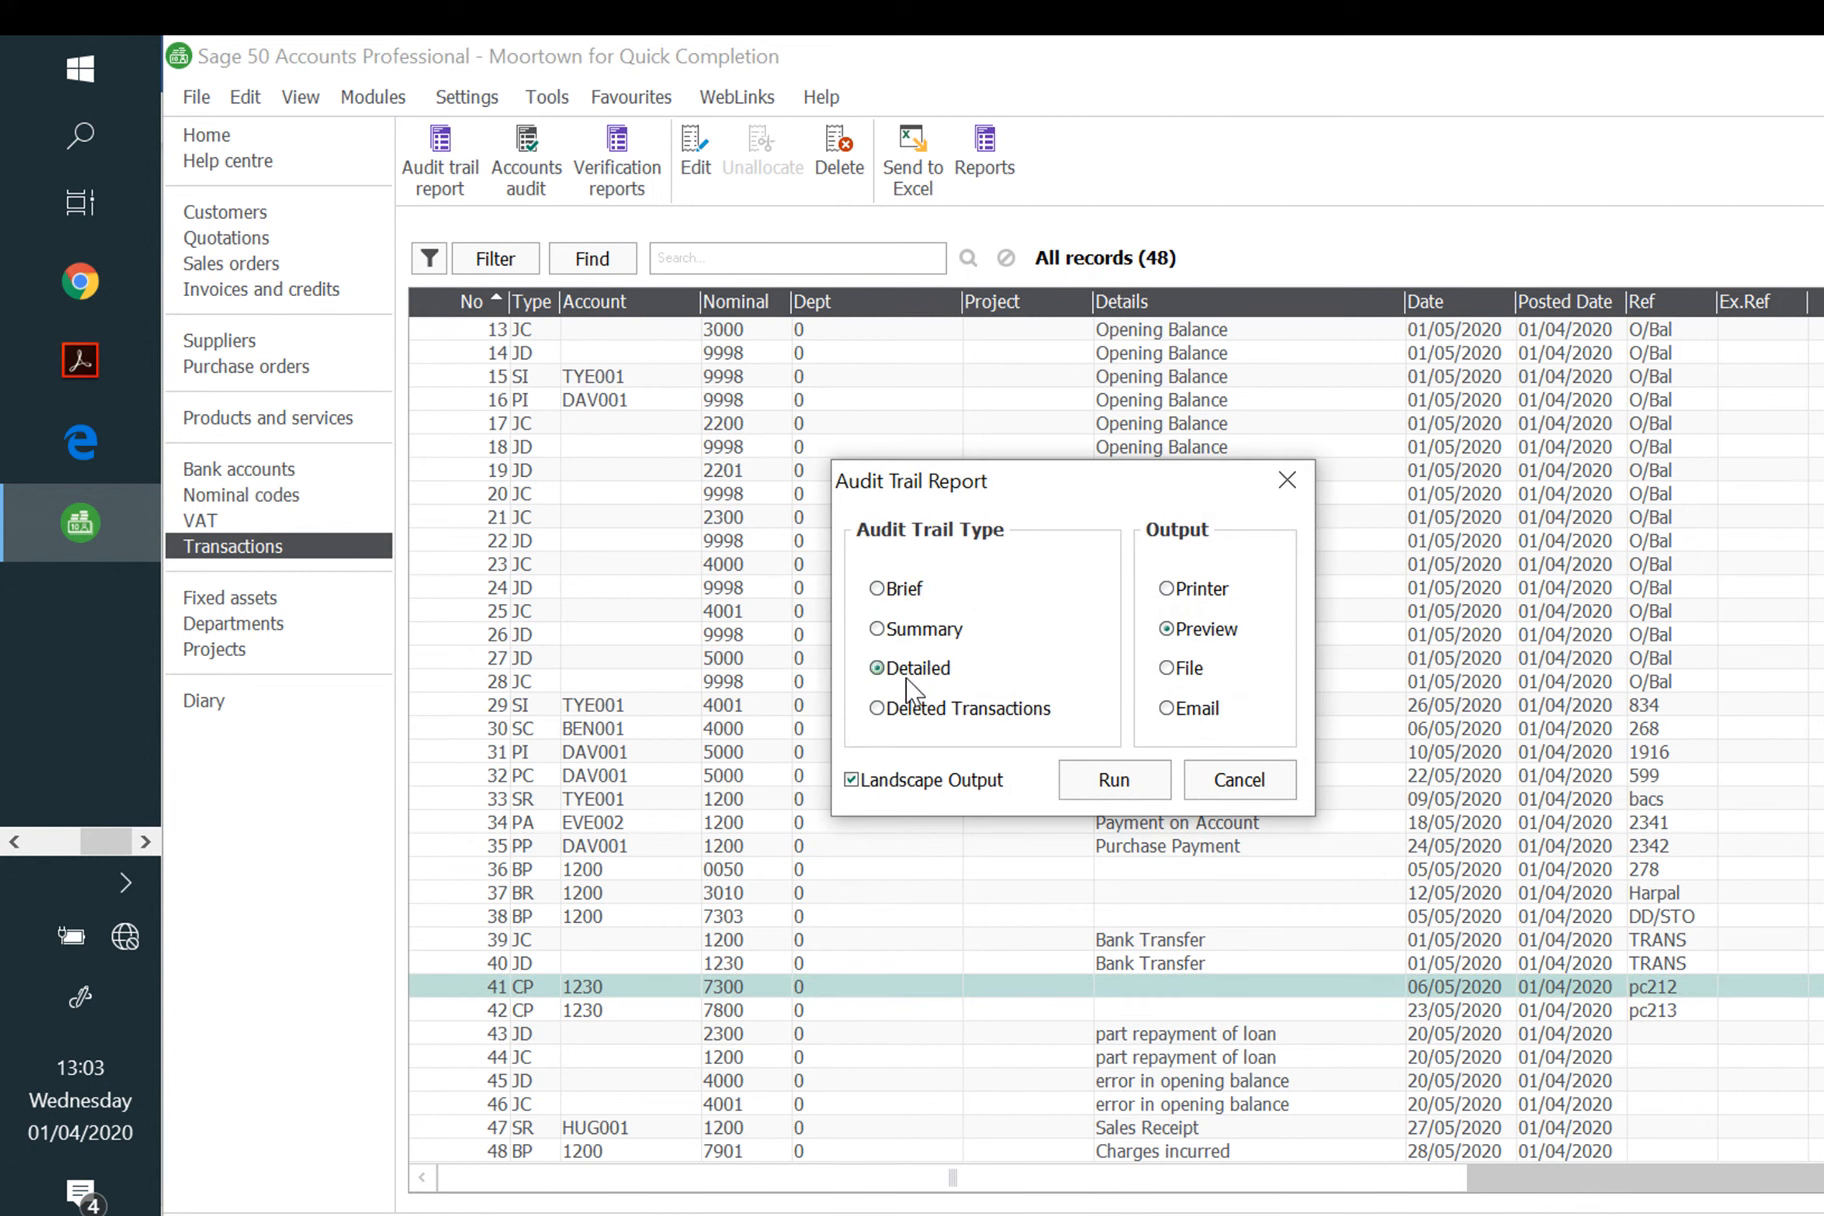
left_click(1127, 785)
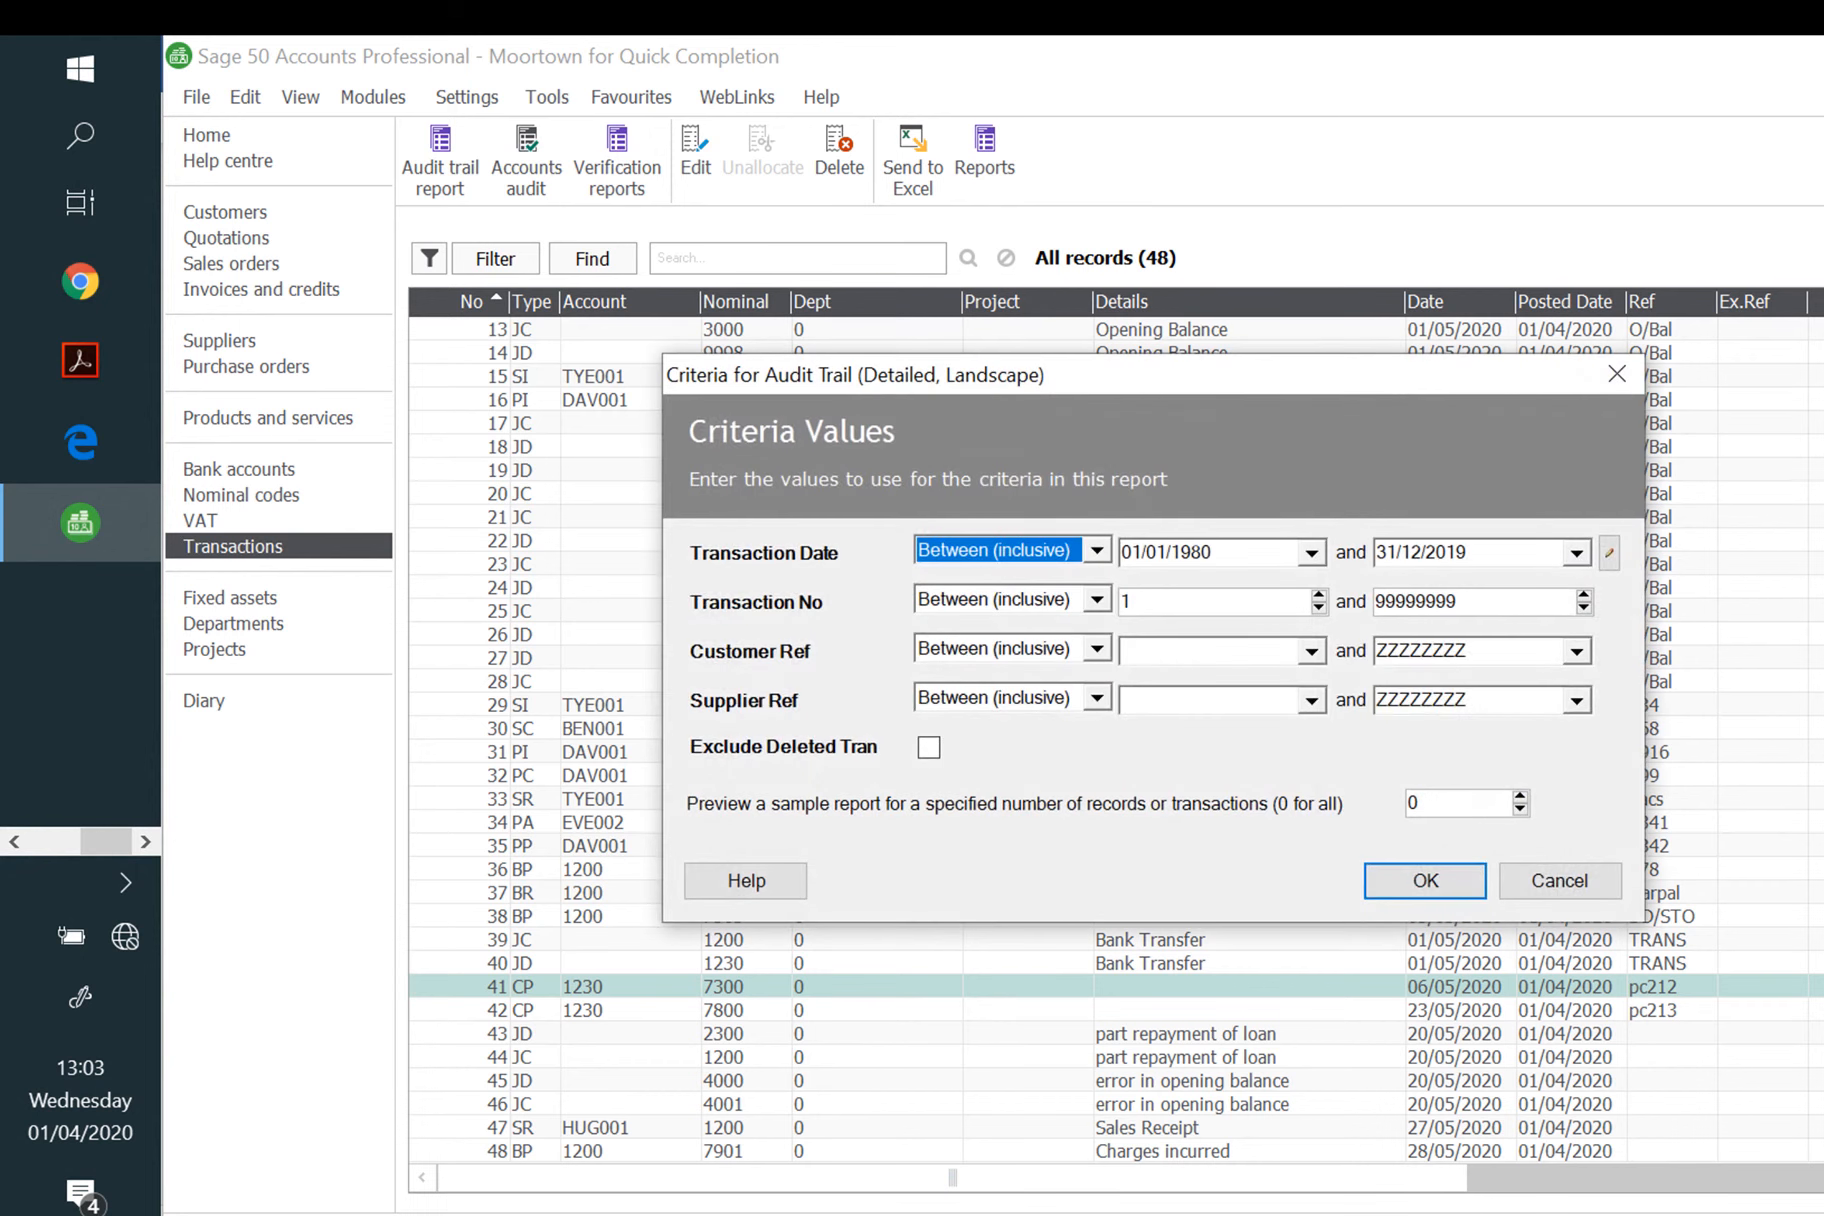
left_click(1412, 878)
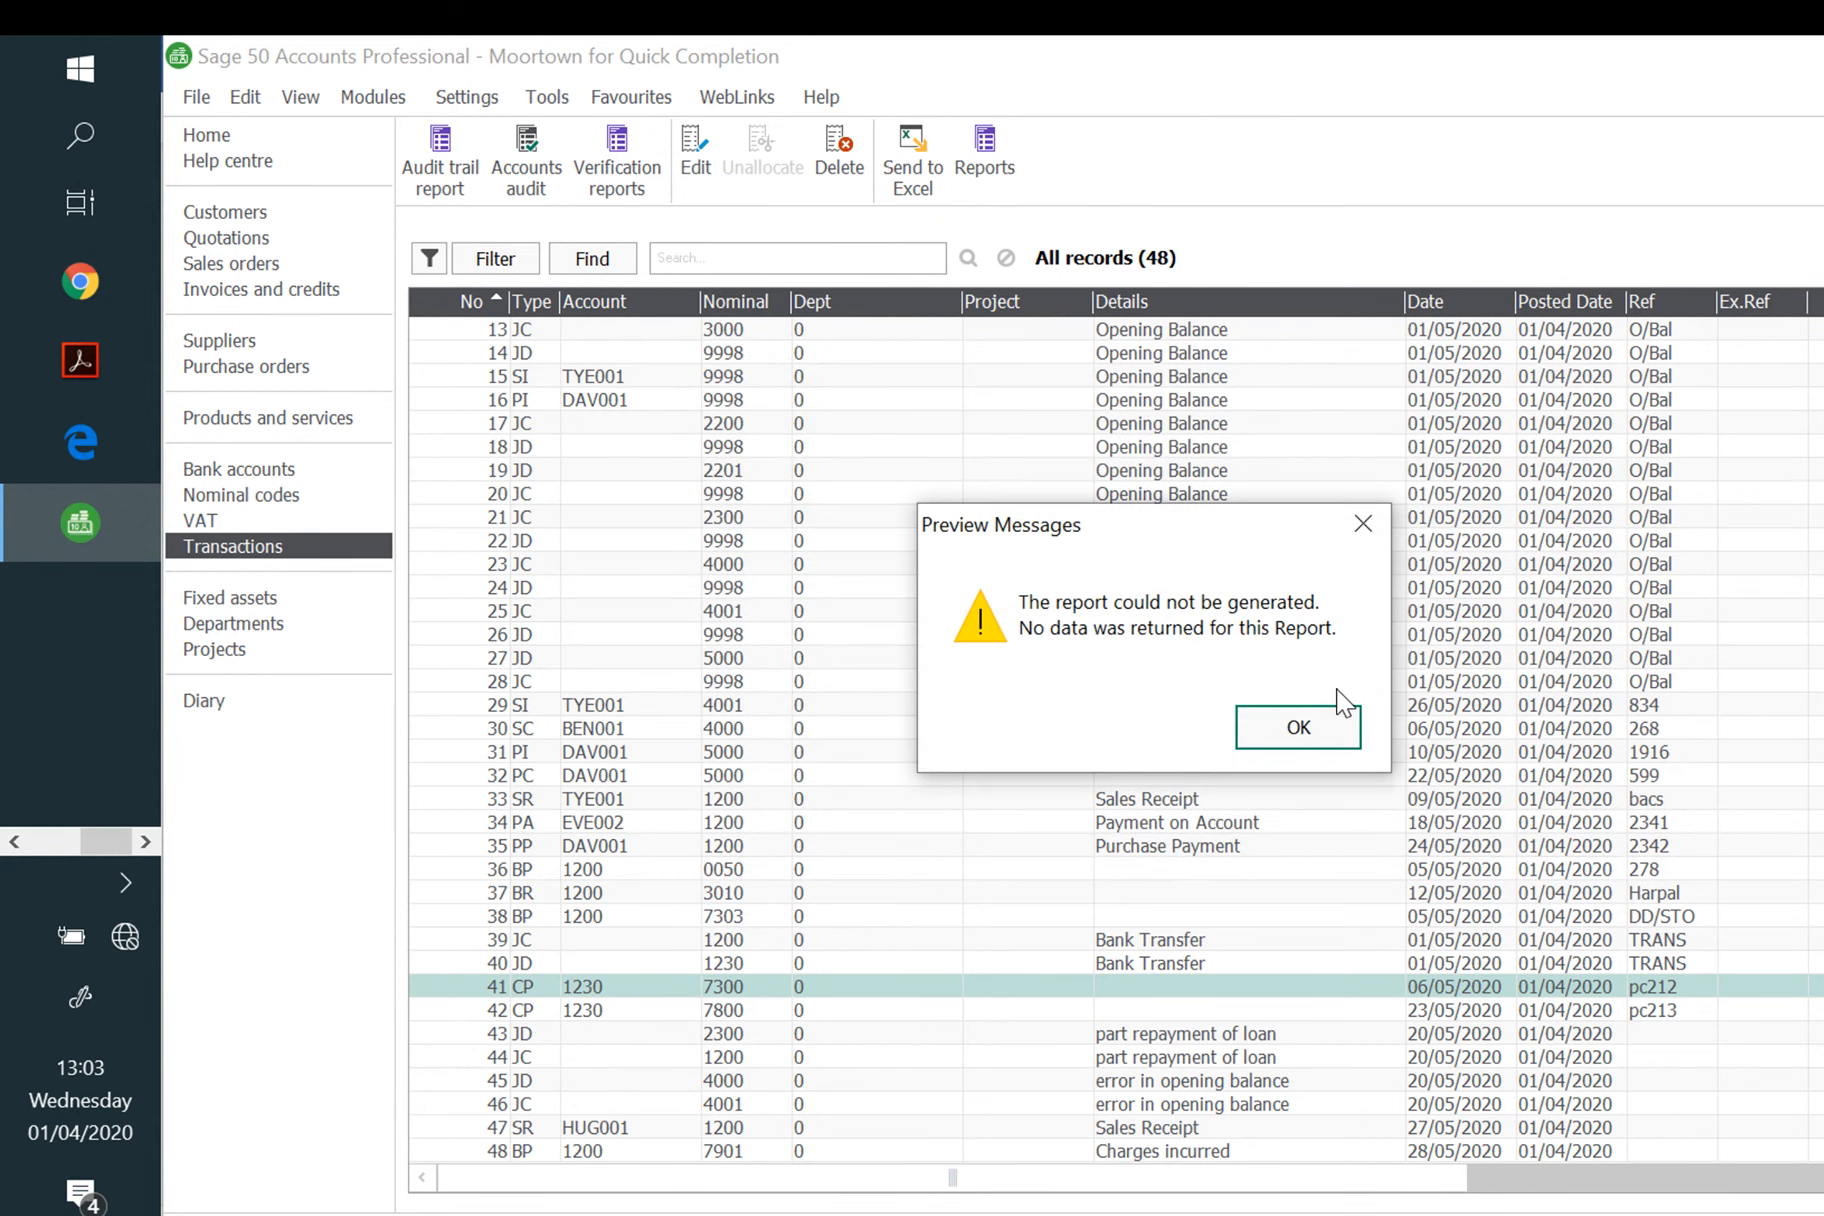
left_click(1293, 982)
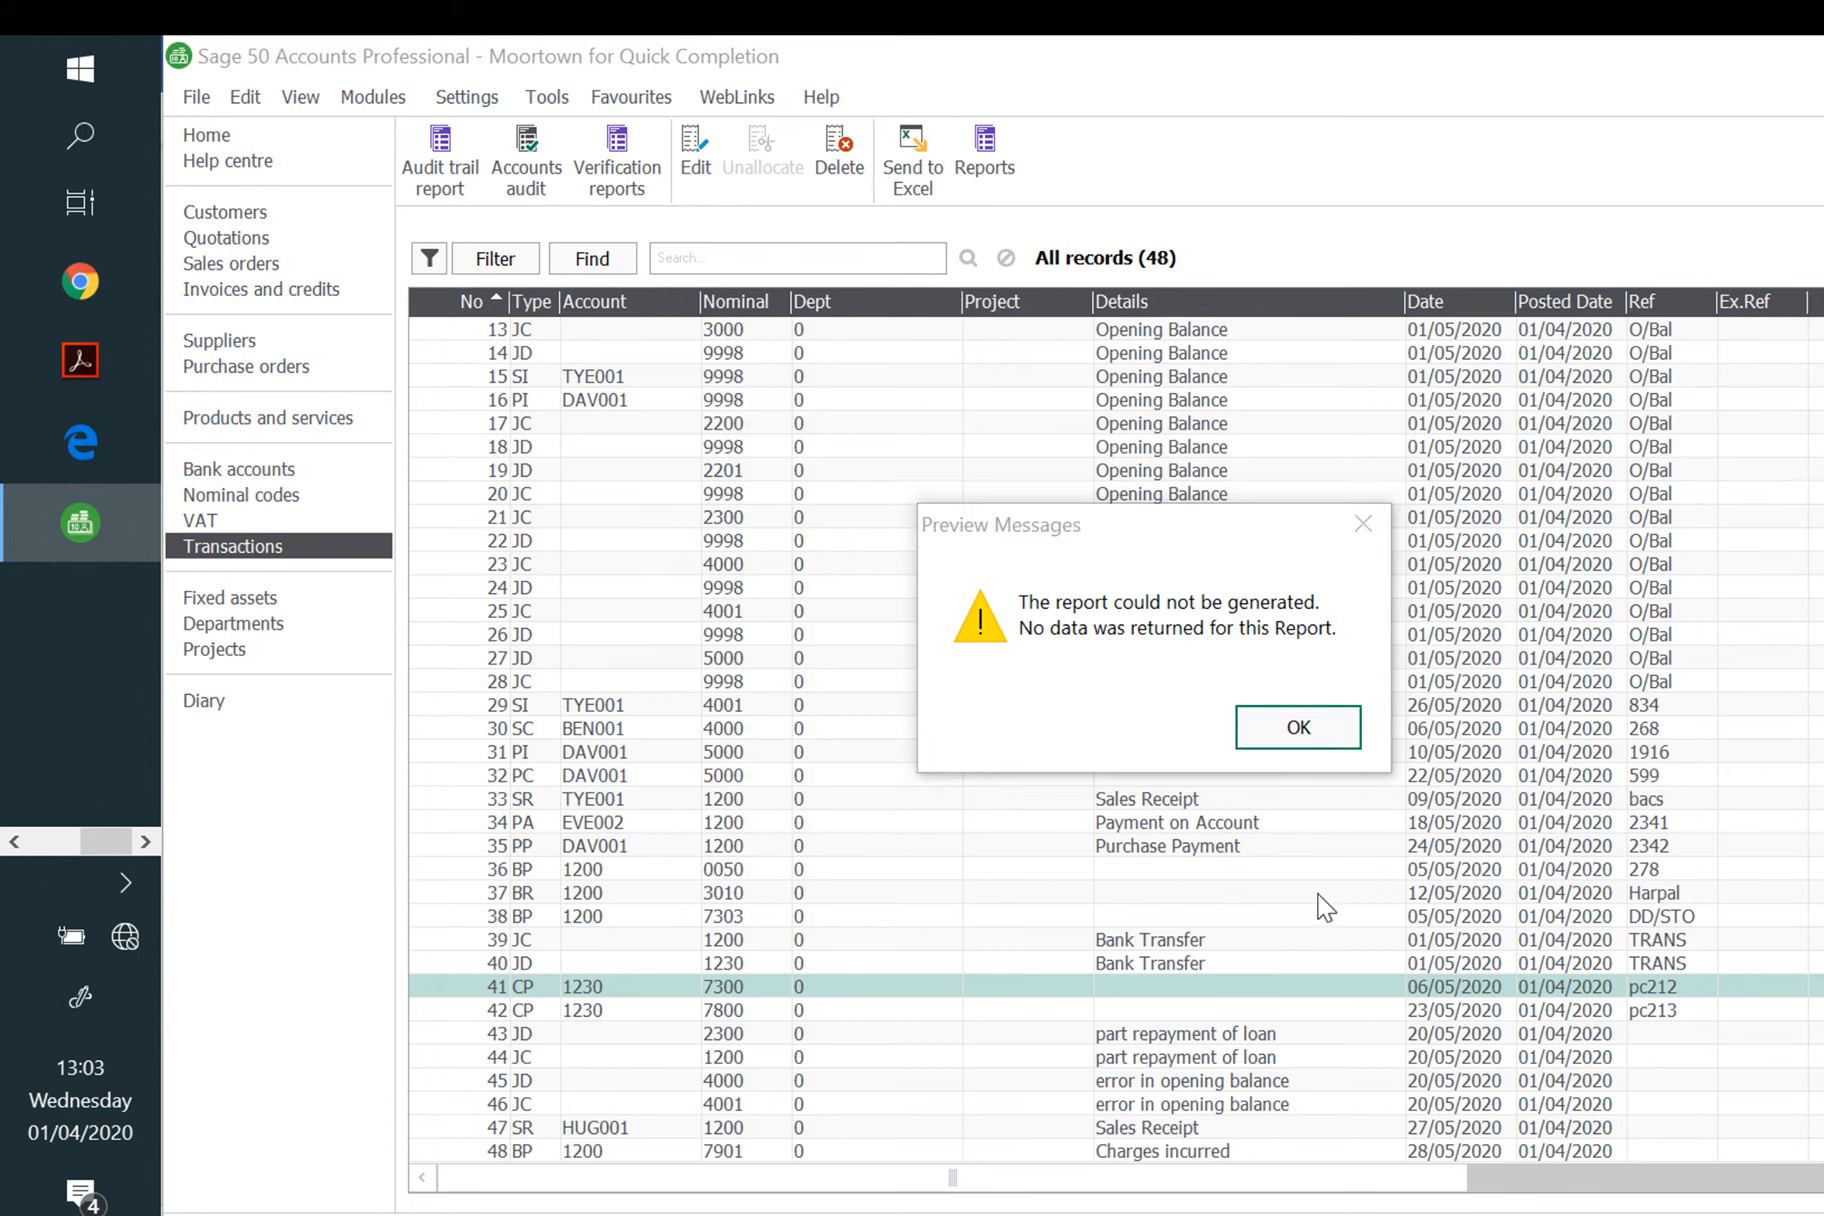
left_click(1298, 728)
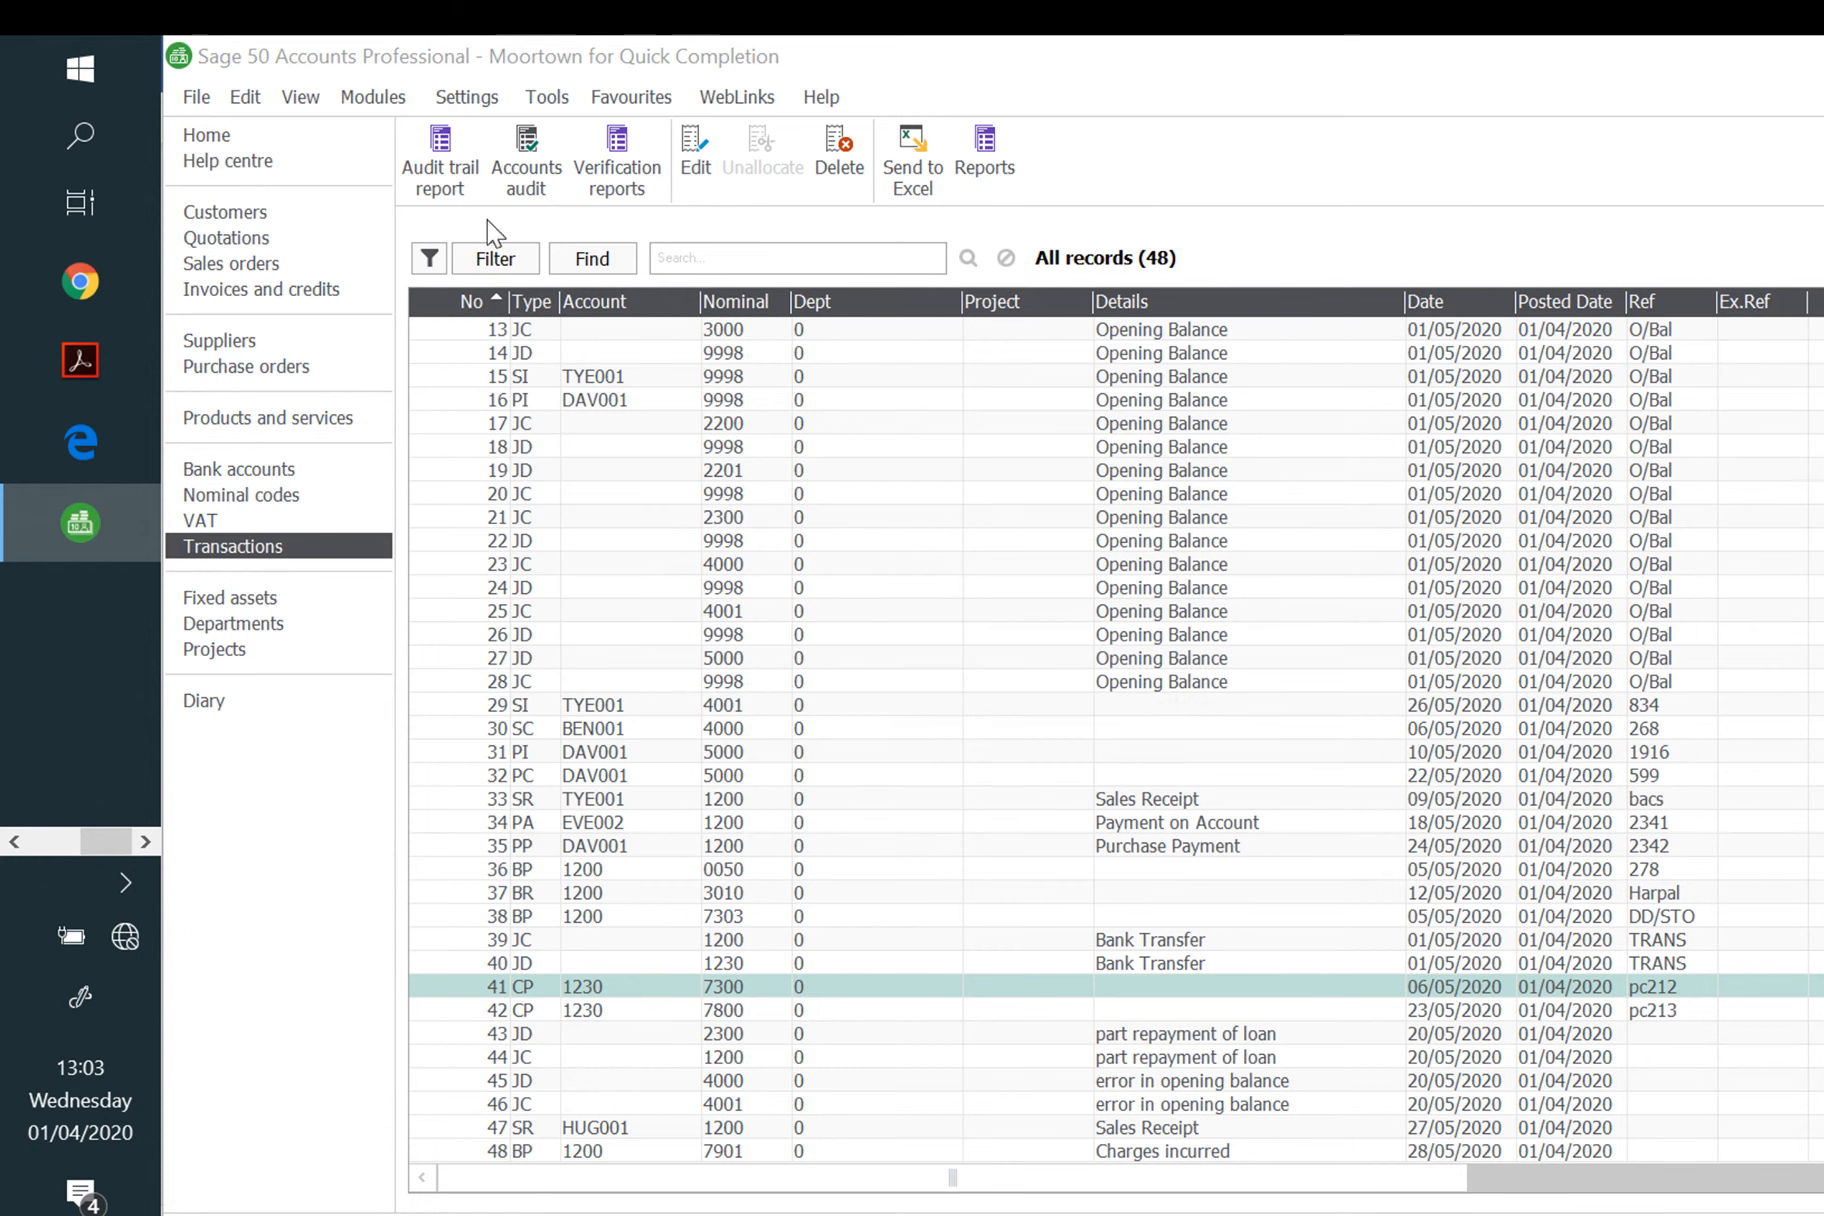
Step: Rerun the detailed Audit Trail with the end date set to 31/05/2020
left_click(460, 172)
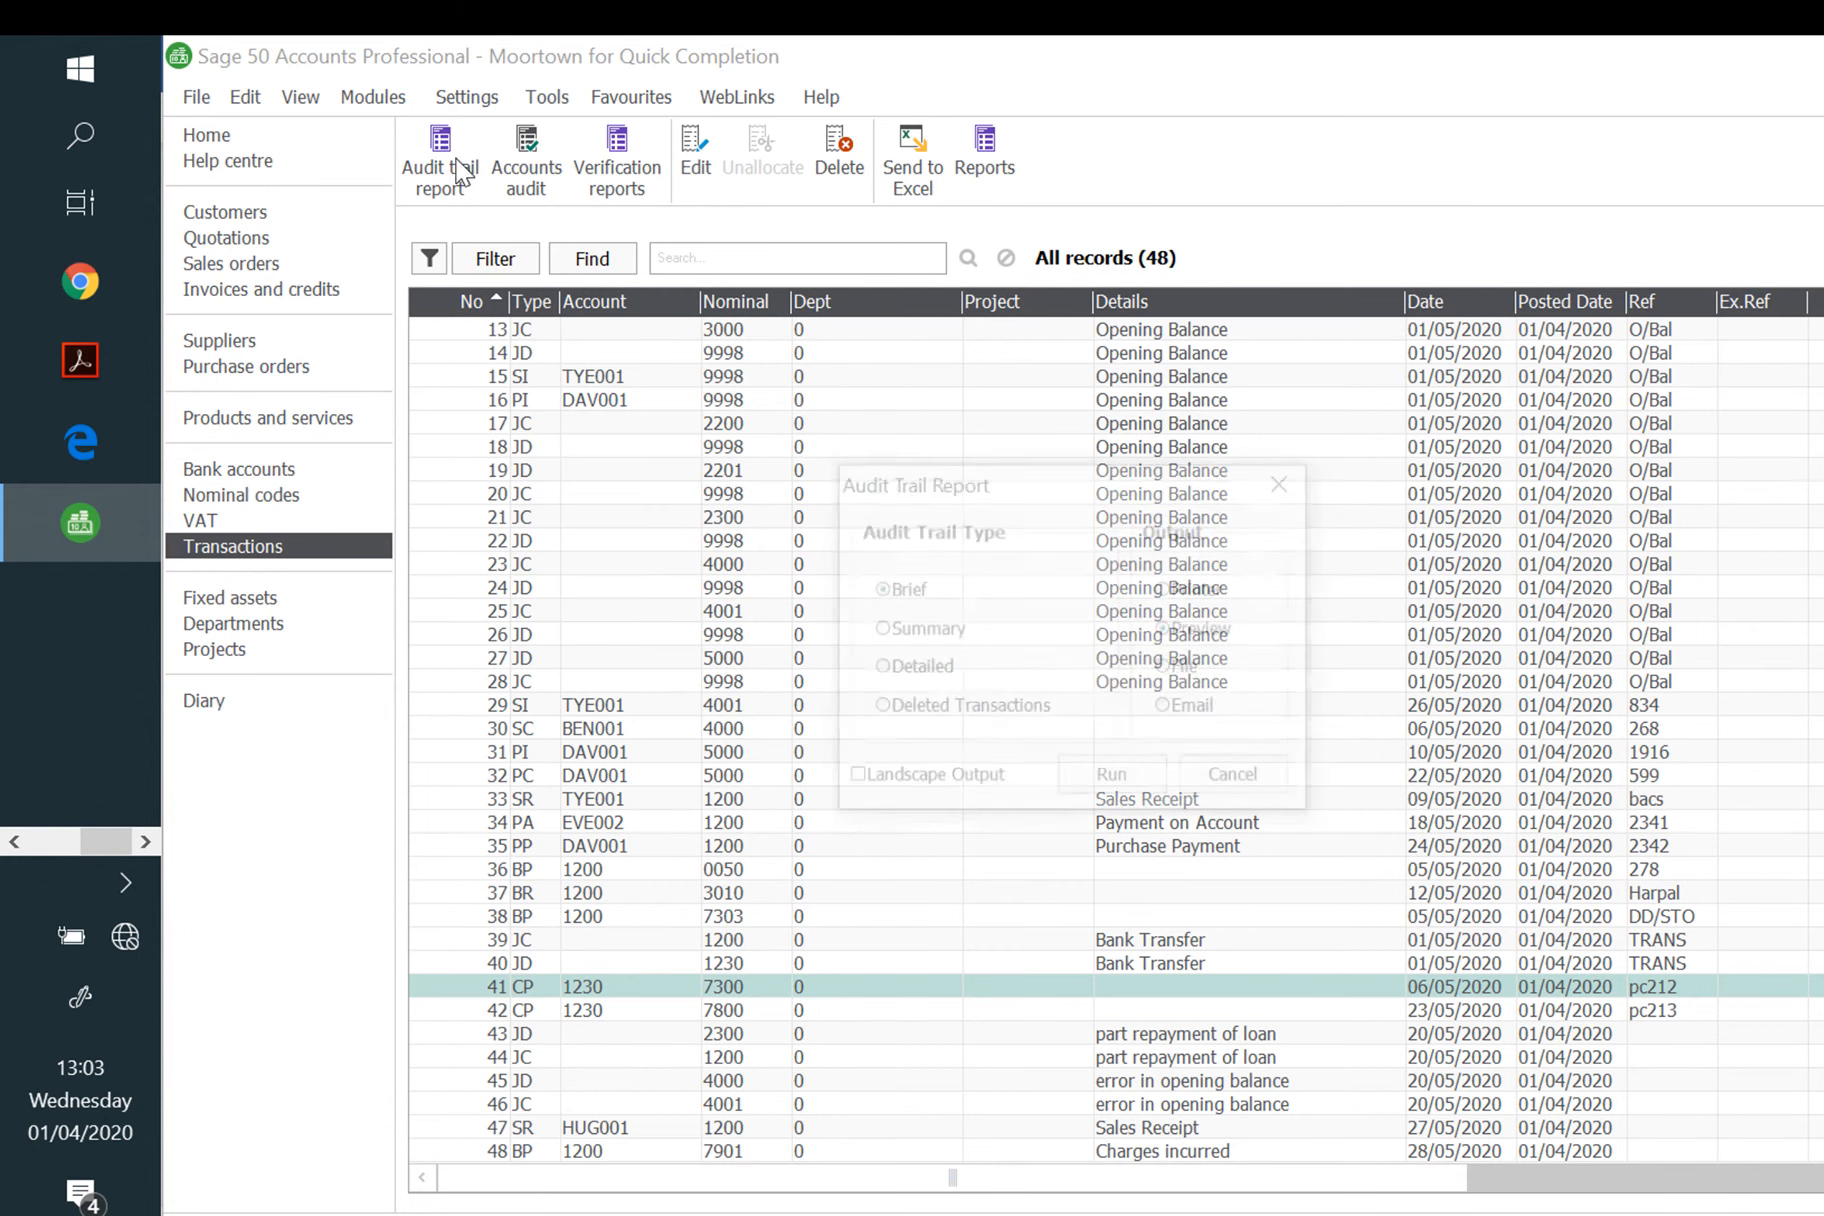
left_click(940, 668)
left_click(1112, 782)
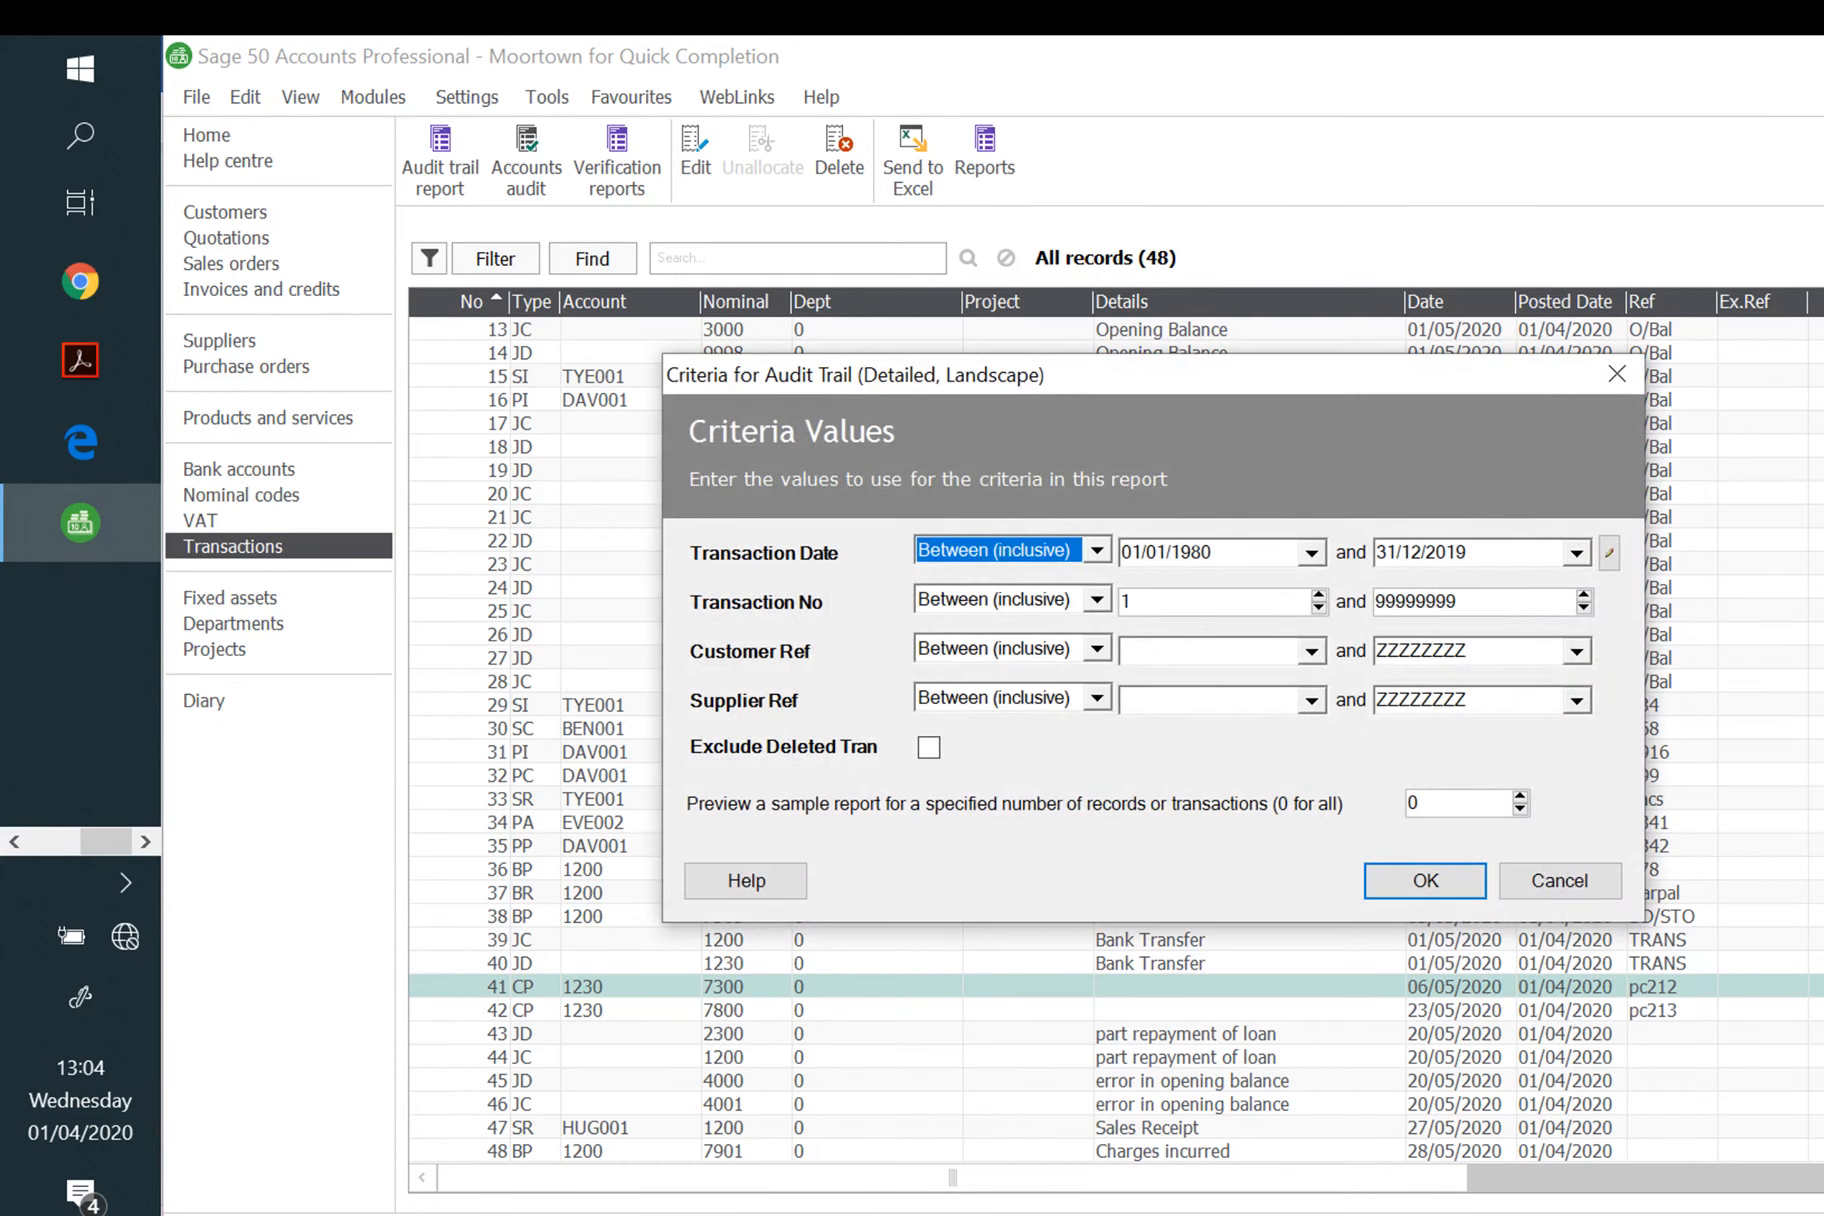
left_click(1576, 552)
left_click(1701, 604)
left_click(1701, 604)
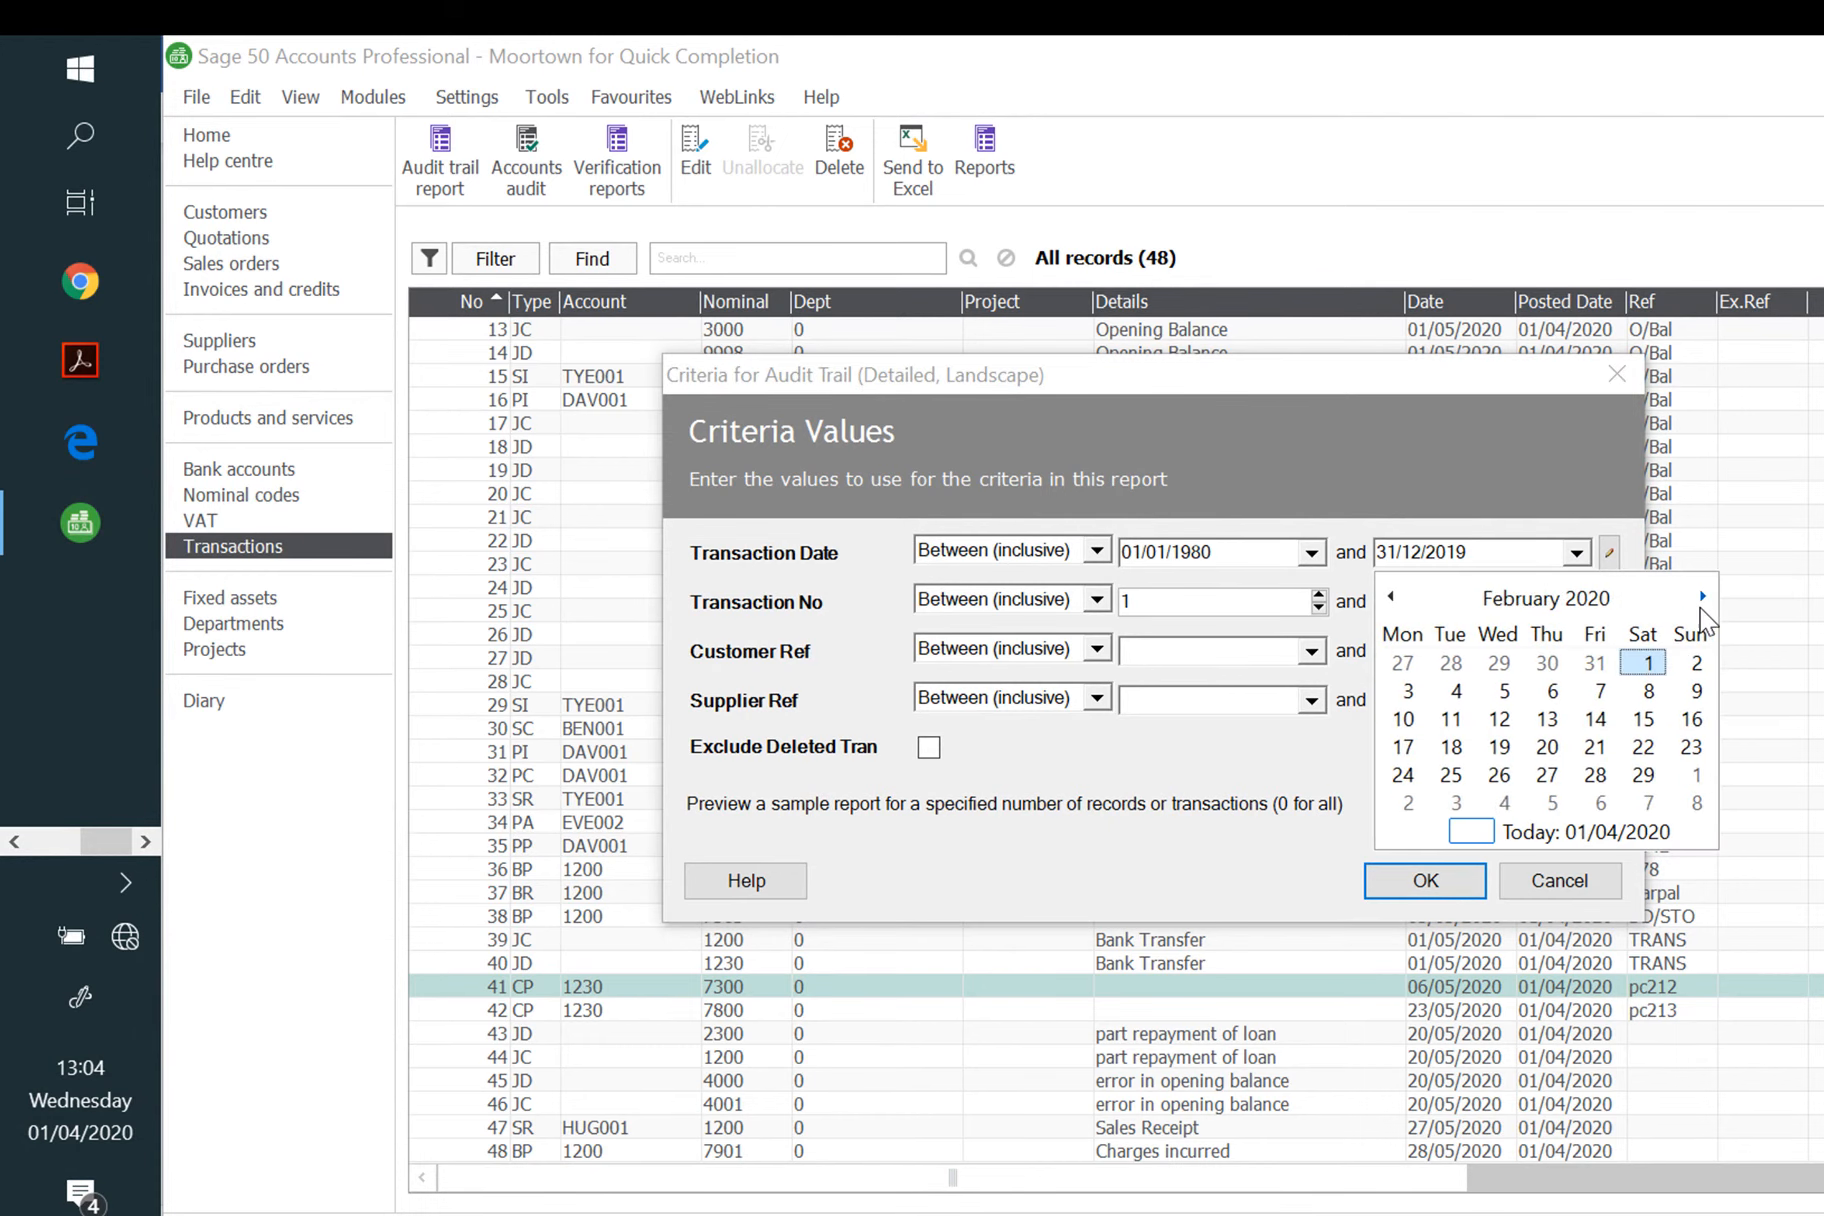
left_click(1702, 600)
left_click(1702, 600)
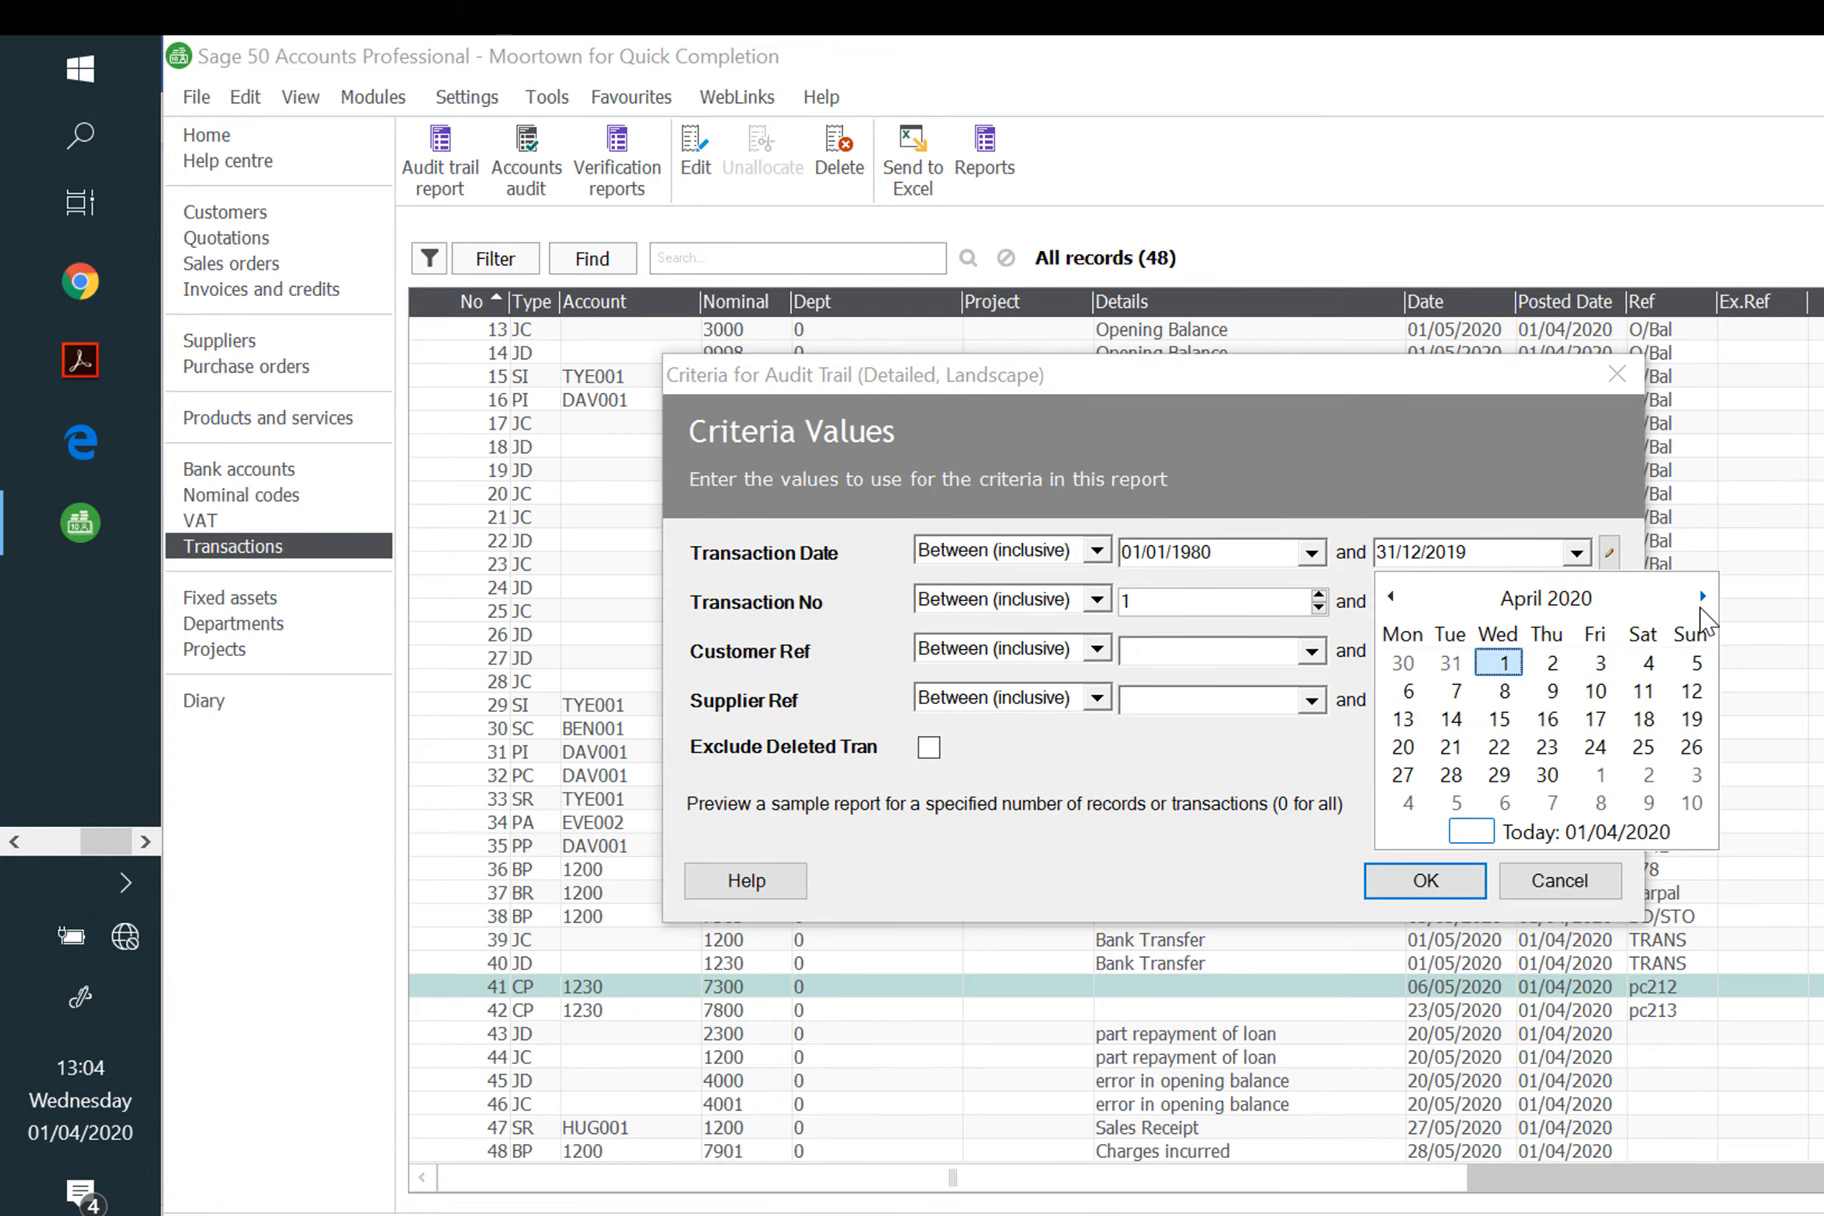
left_click(1701, 604)
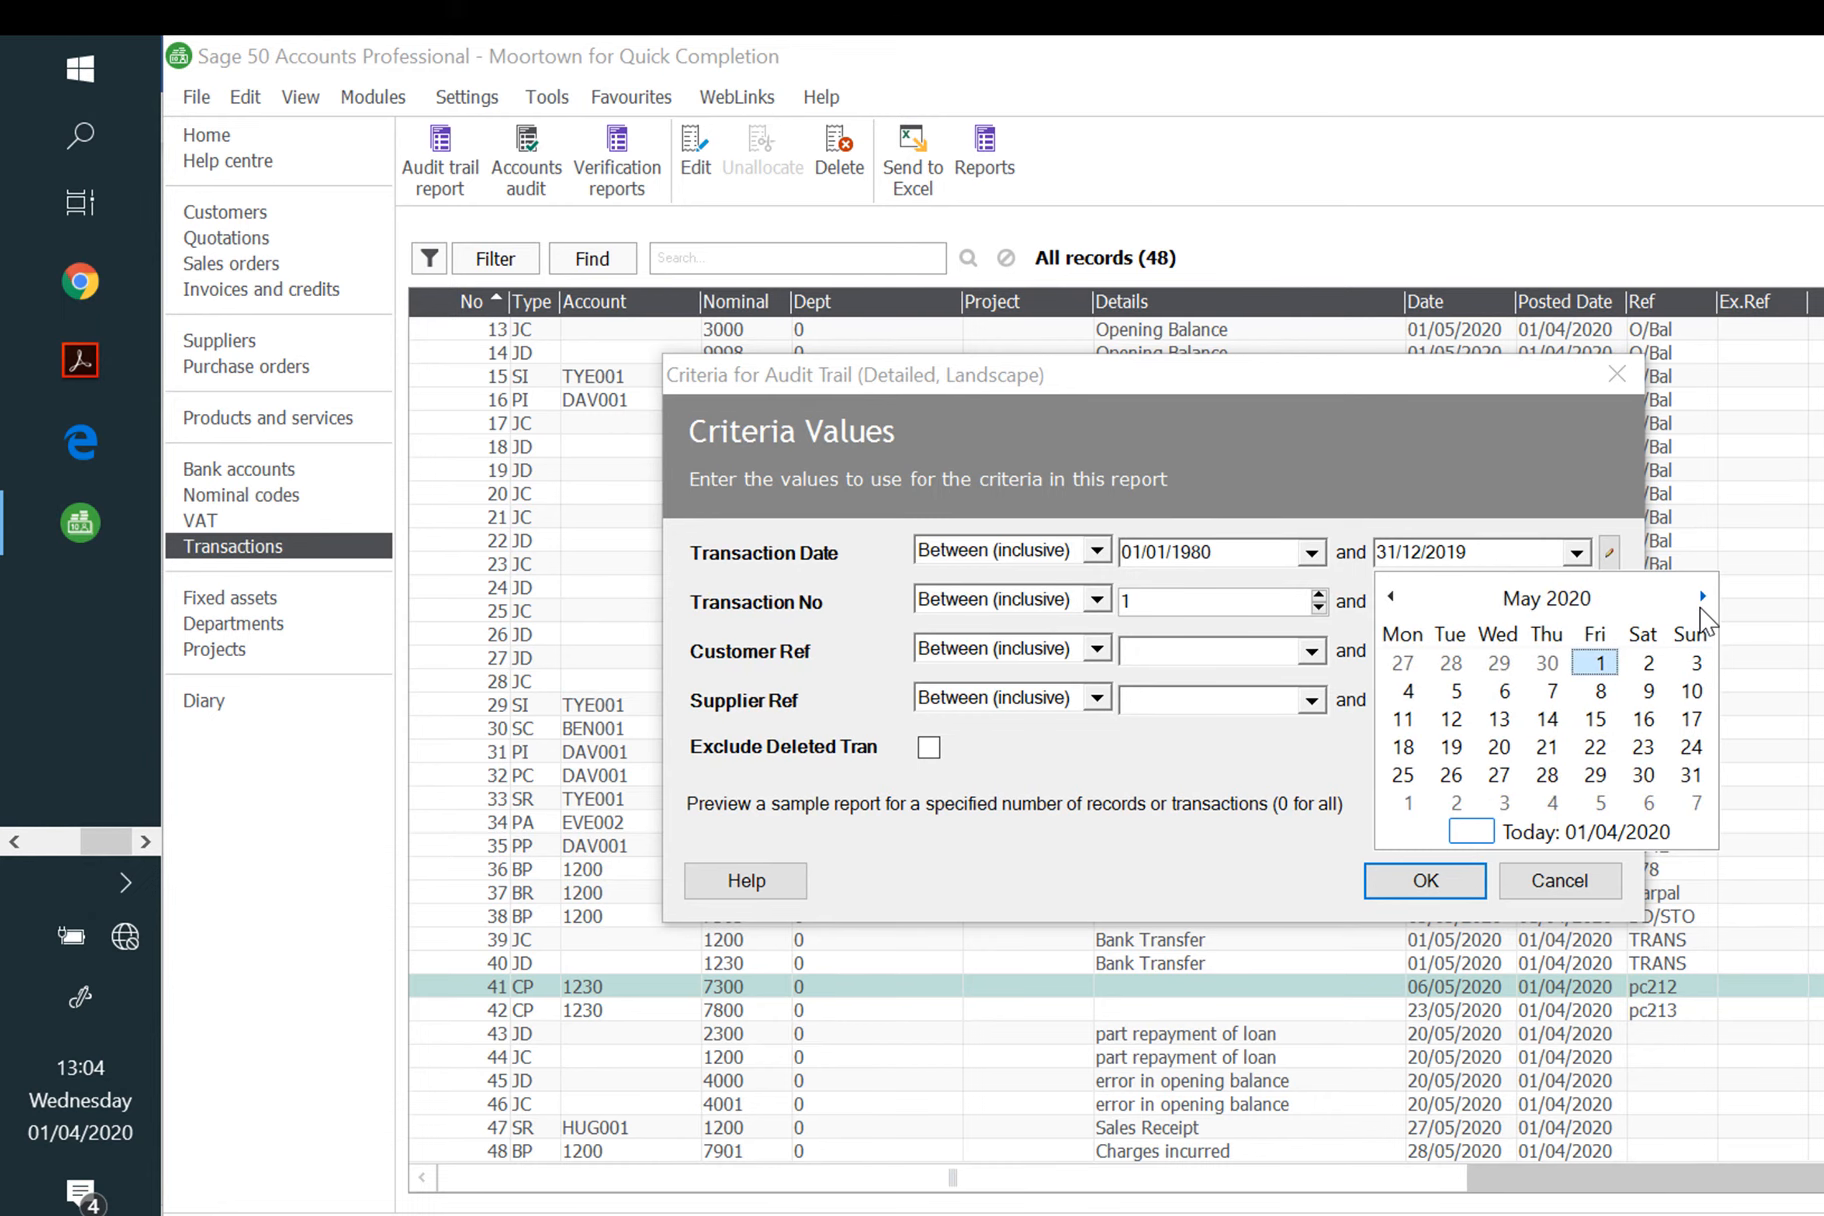
left_click(1690, 776)
left_click(1446, 891)
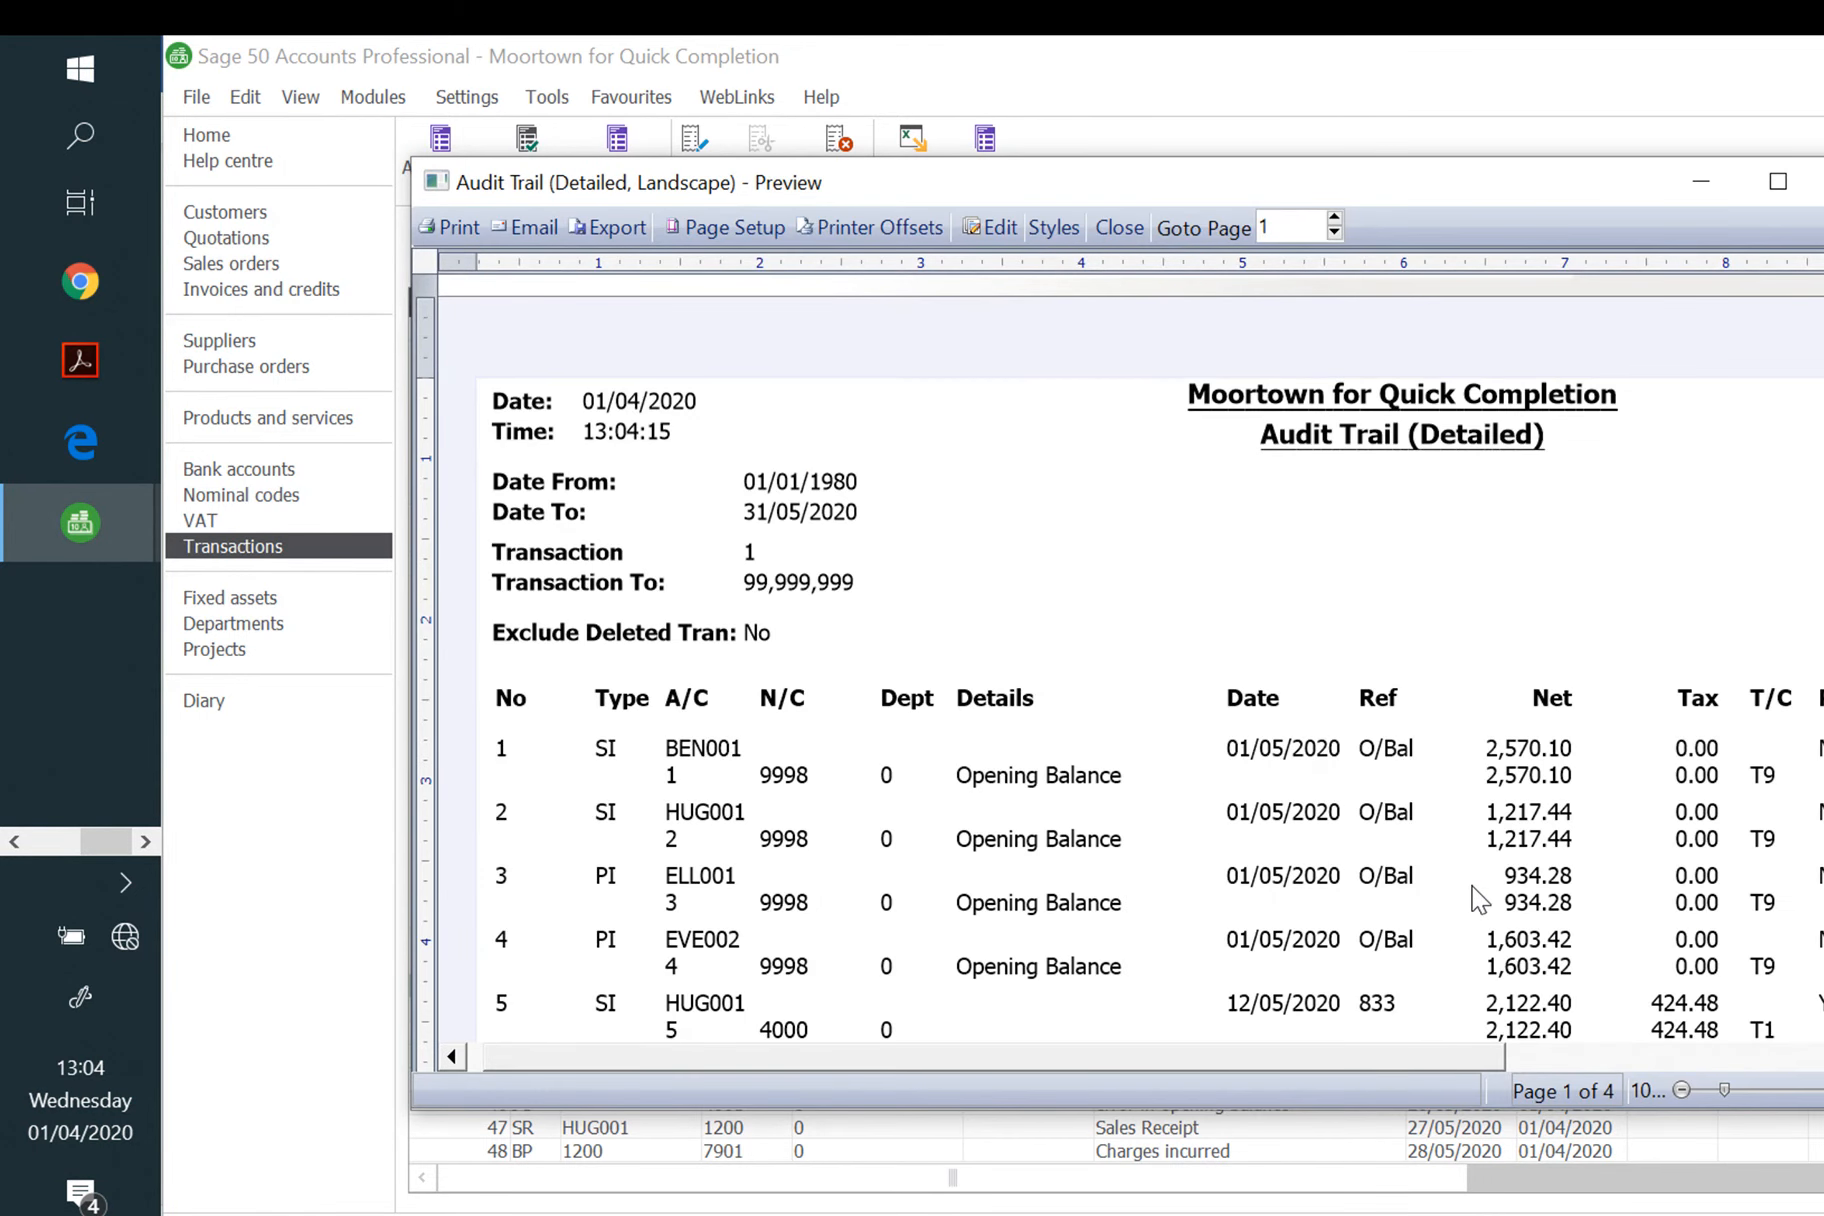
Step: Maximise the detailed audit trail preview and scroll through its pages
left_click(1778, 181)
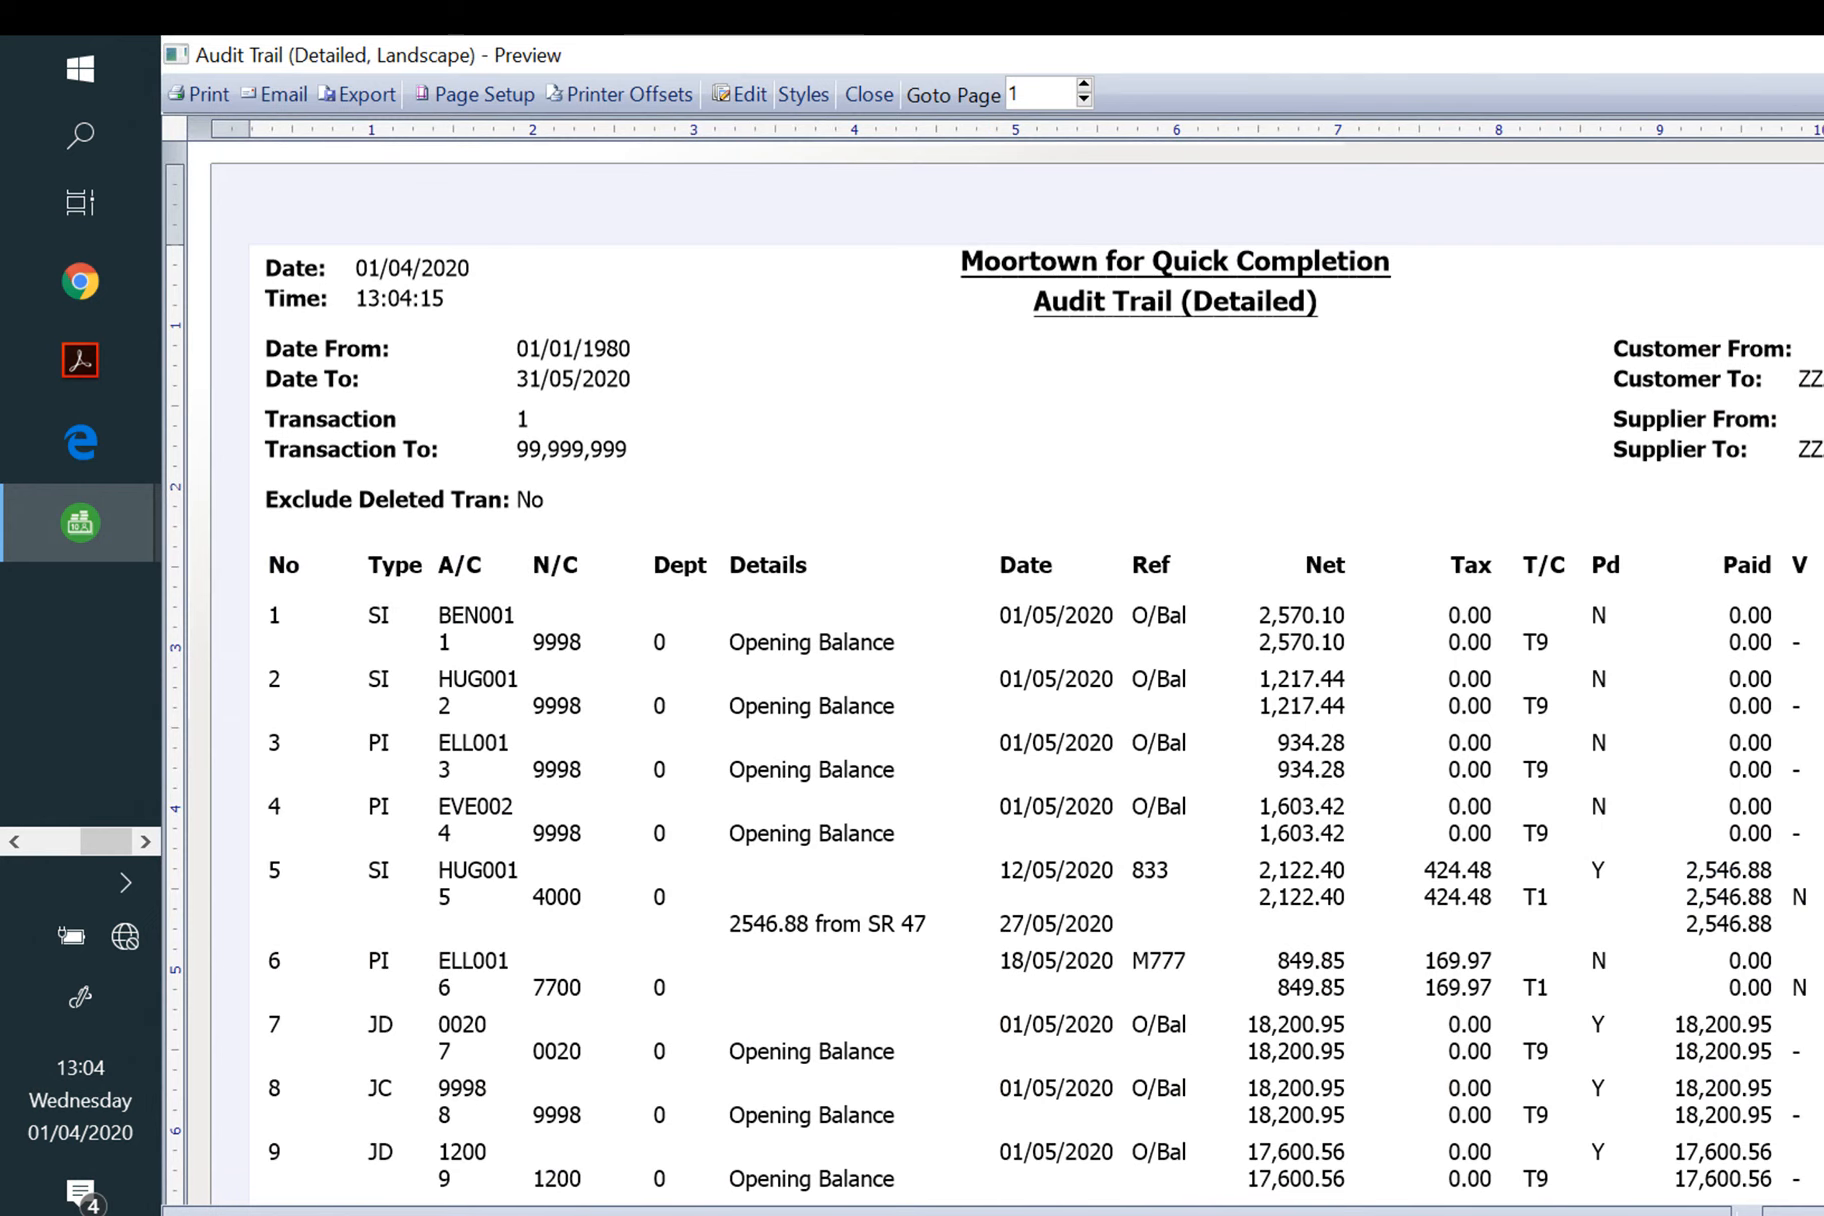
scroll(1808, 683, "down", 6)
scroll(1808, 683, "down", 11)
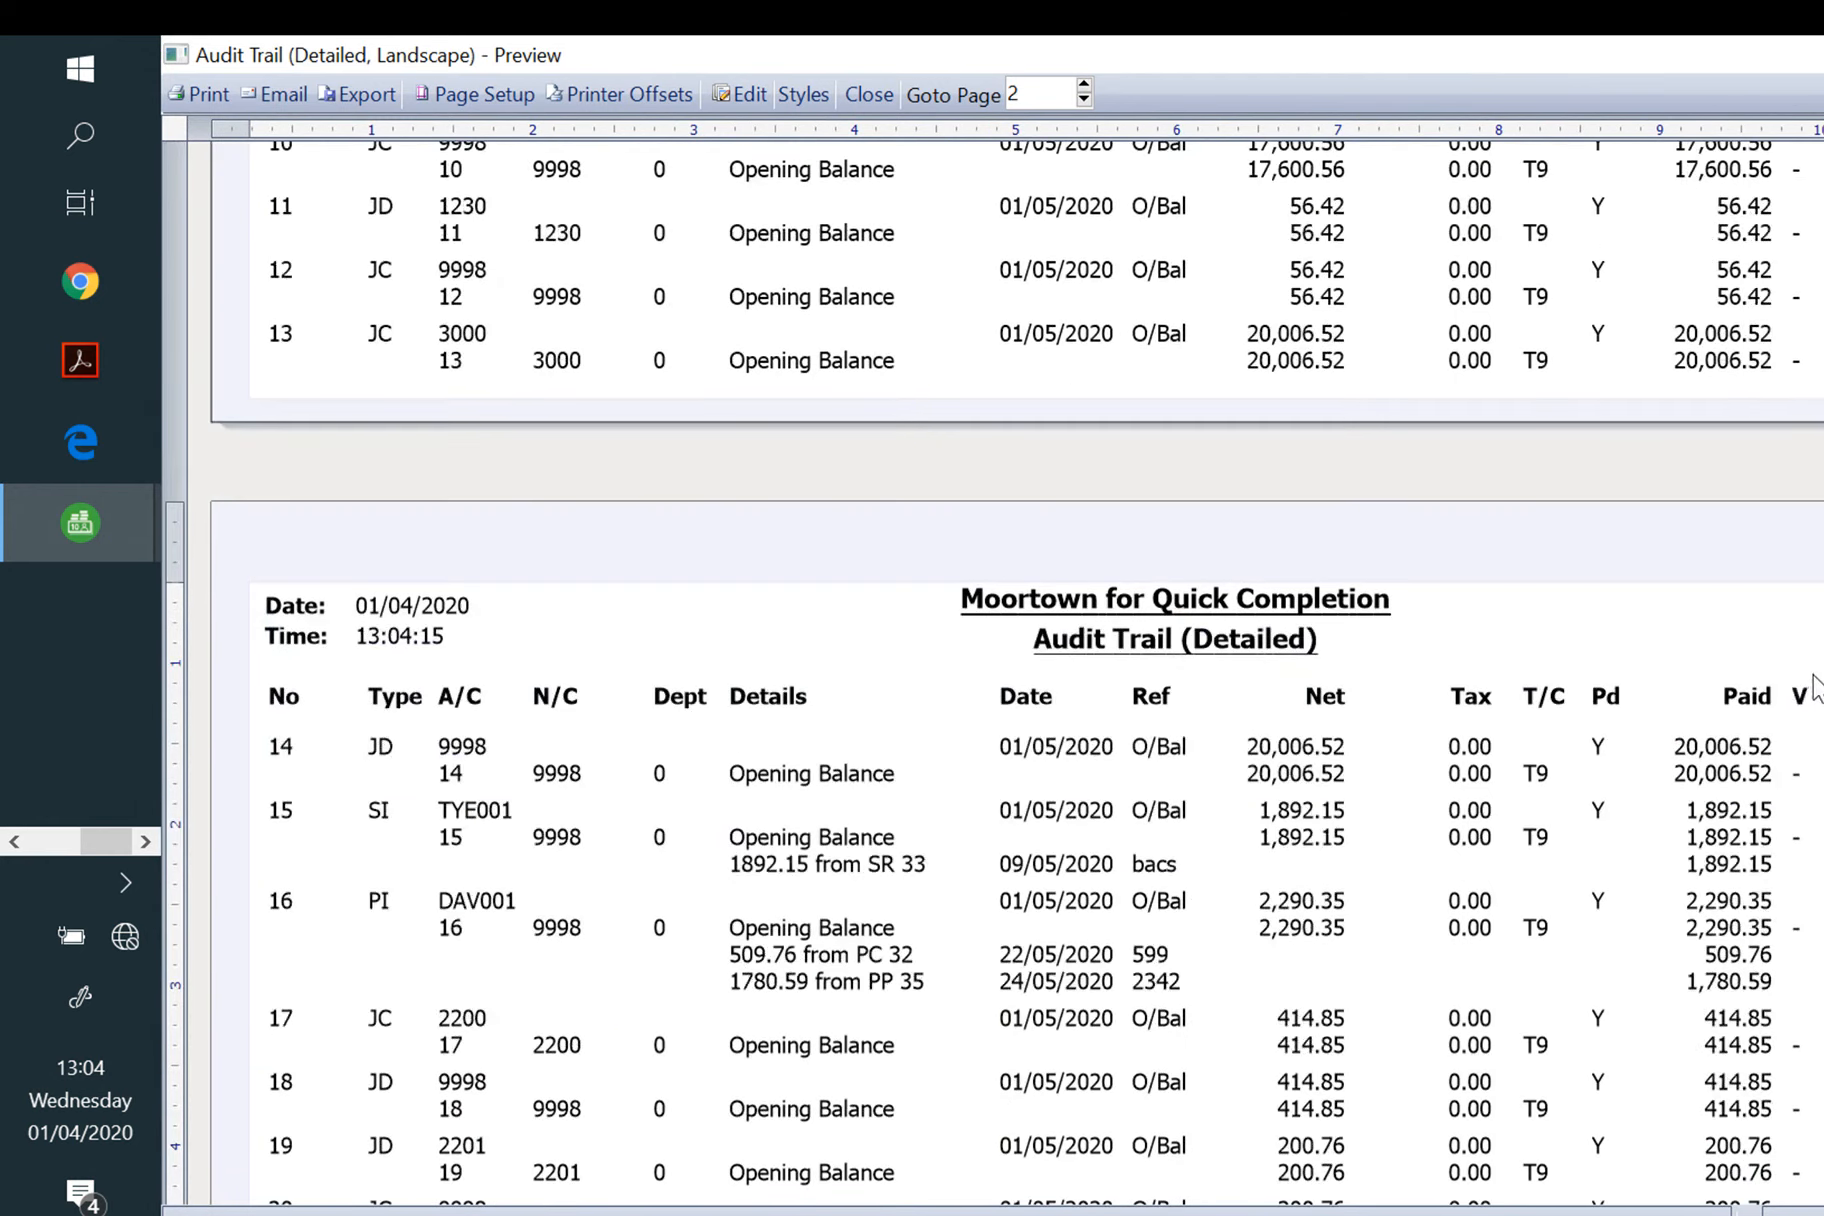
scroll(1812, 680, "down", 5)
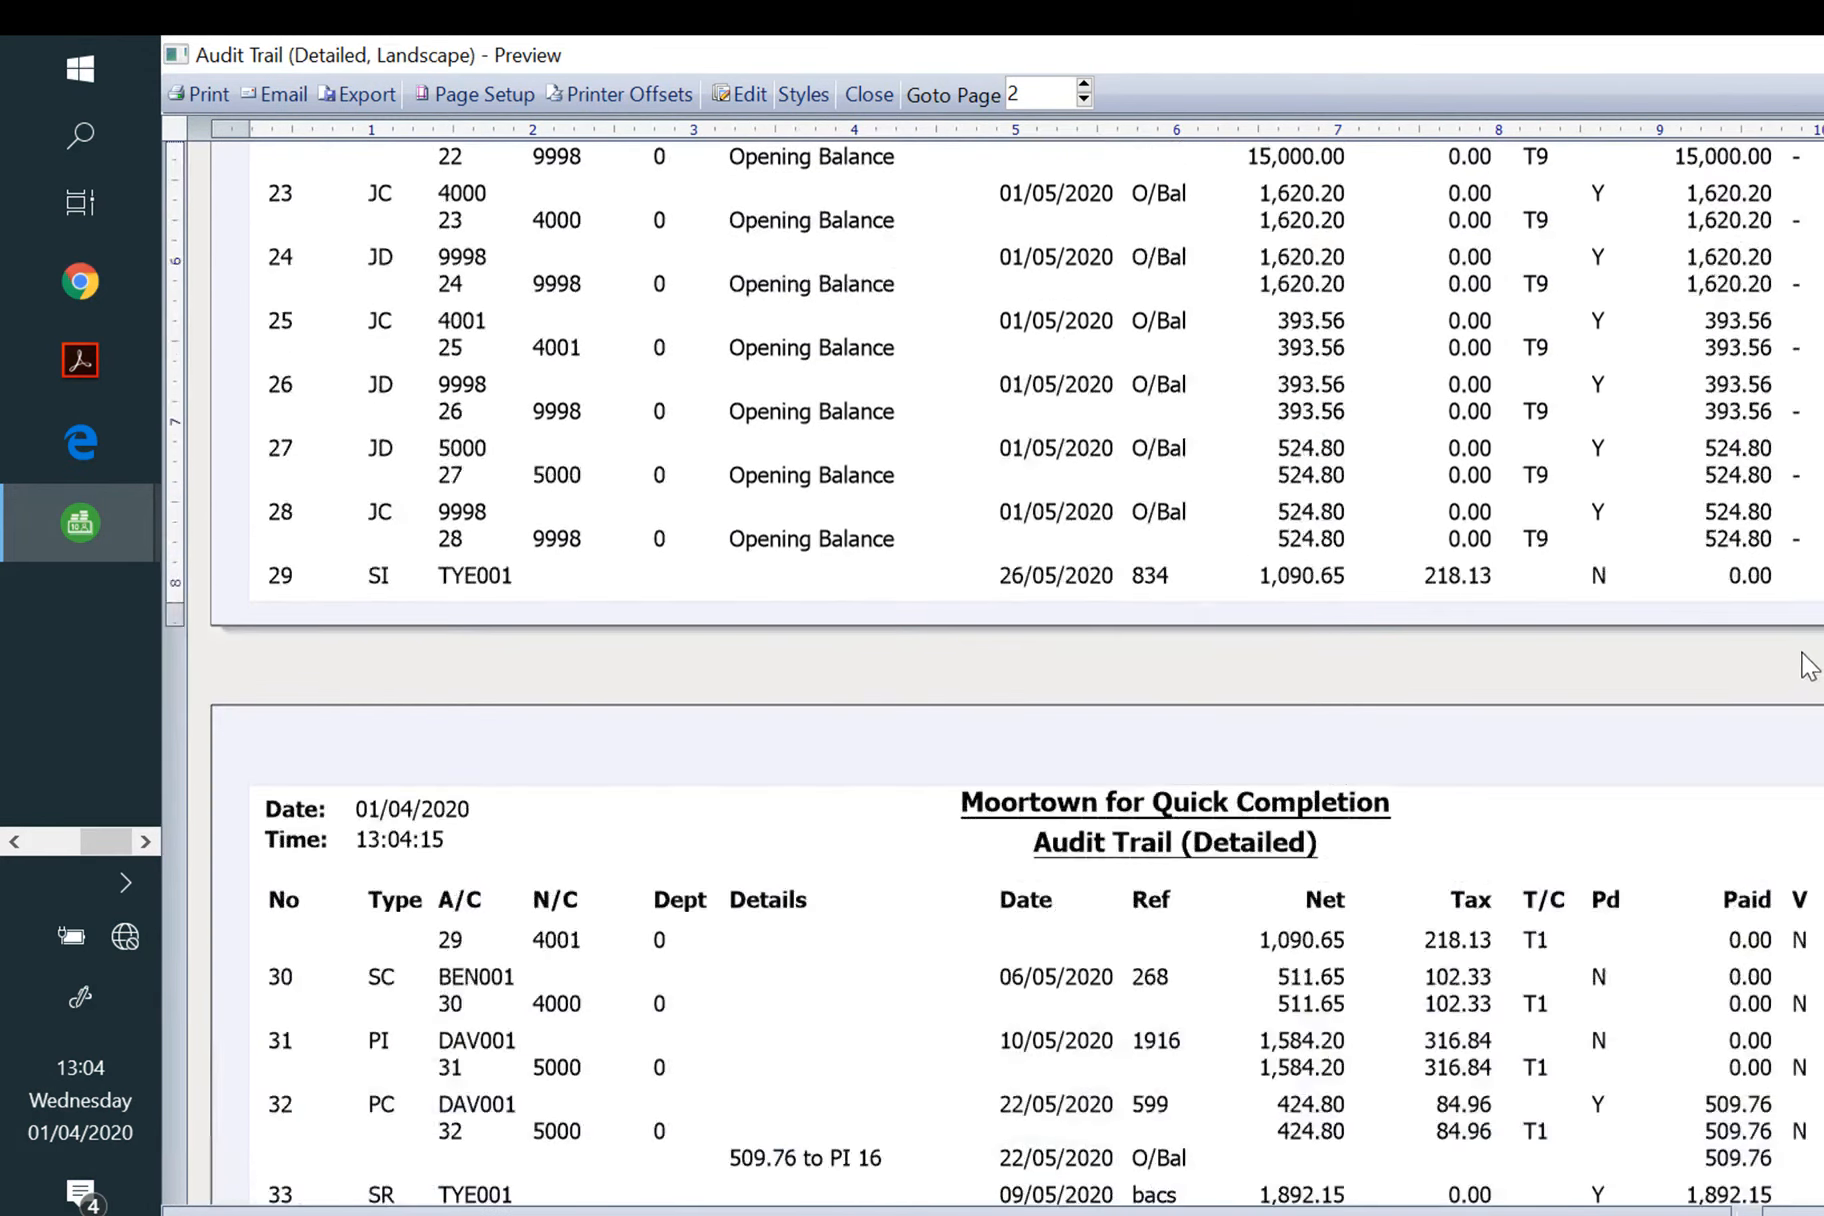
scroll(1786, 660, "up", 12)
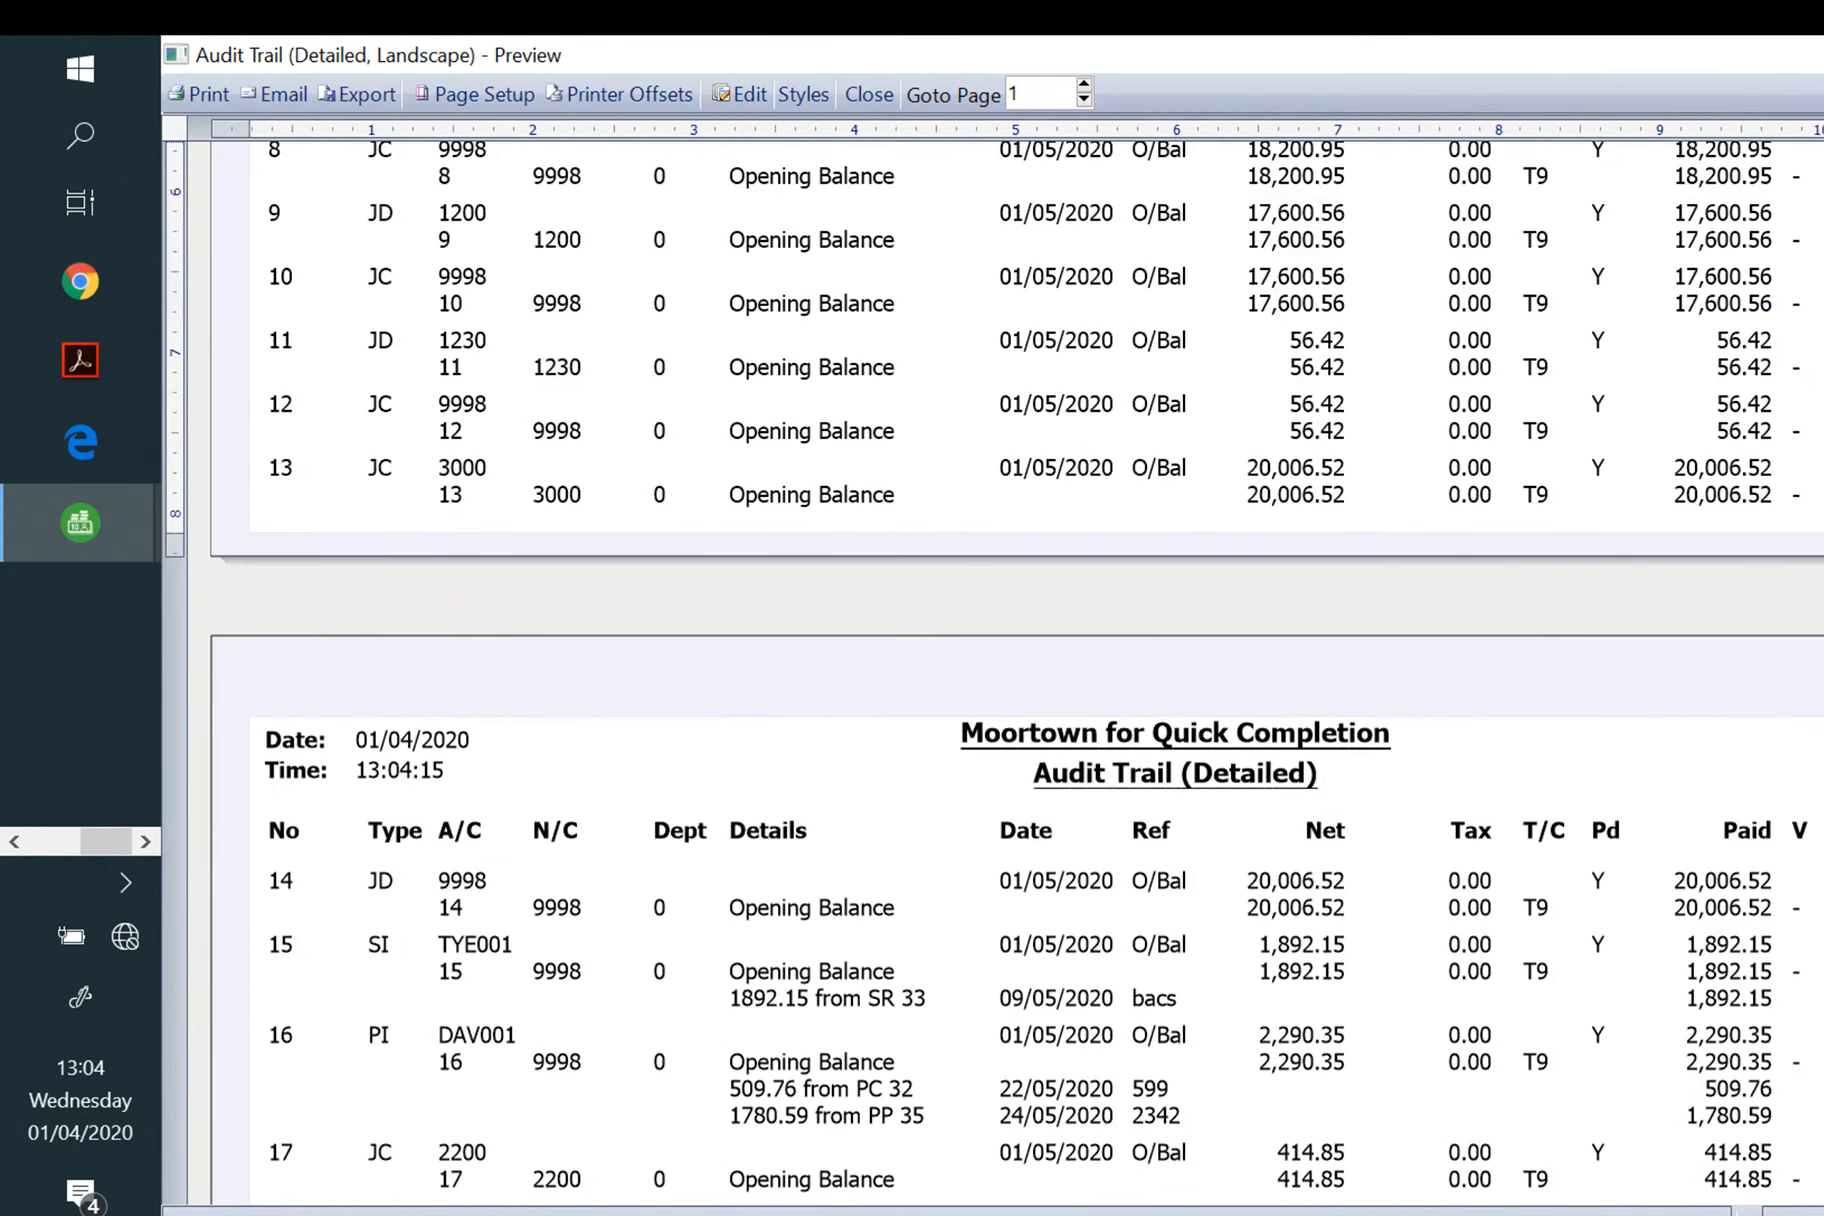
Step: Export the audit trail as a PDF named 'Evidence 3' plus the learner's name and number
left_click(388, 97)
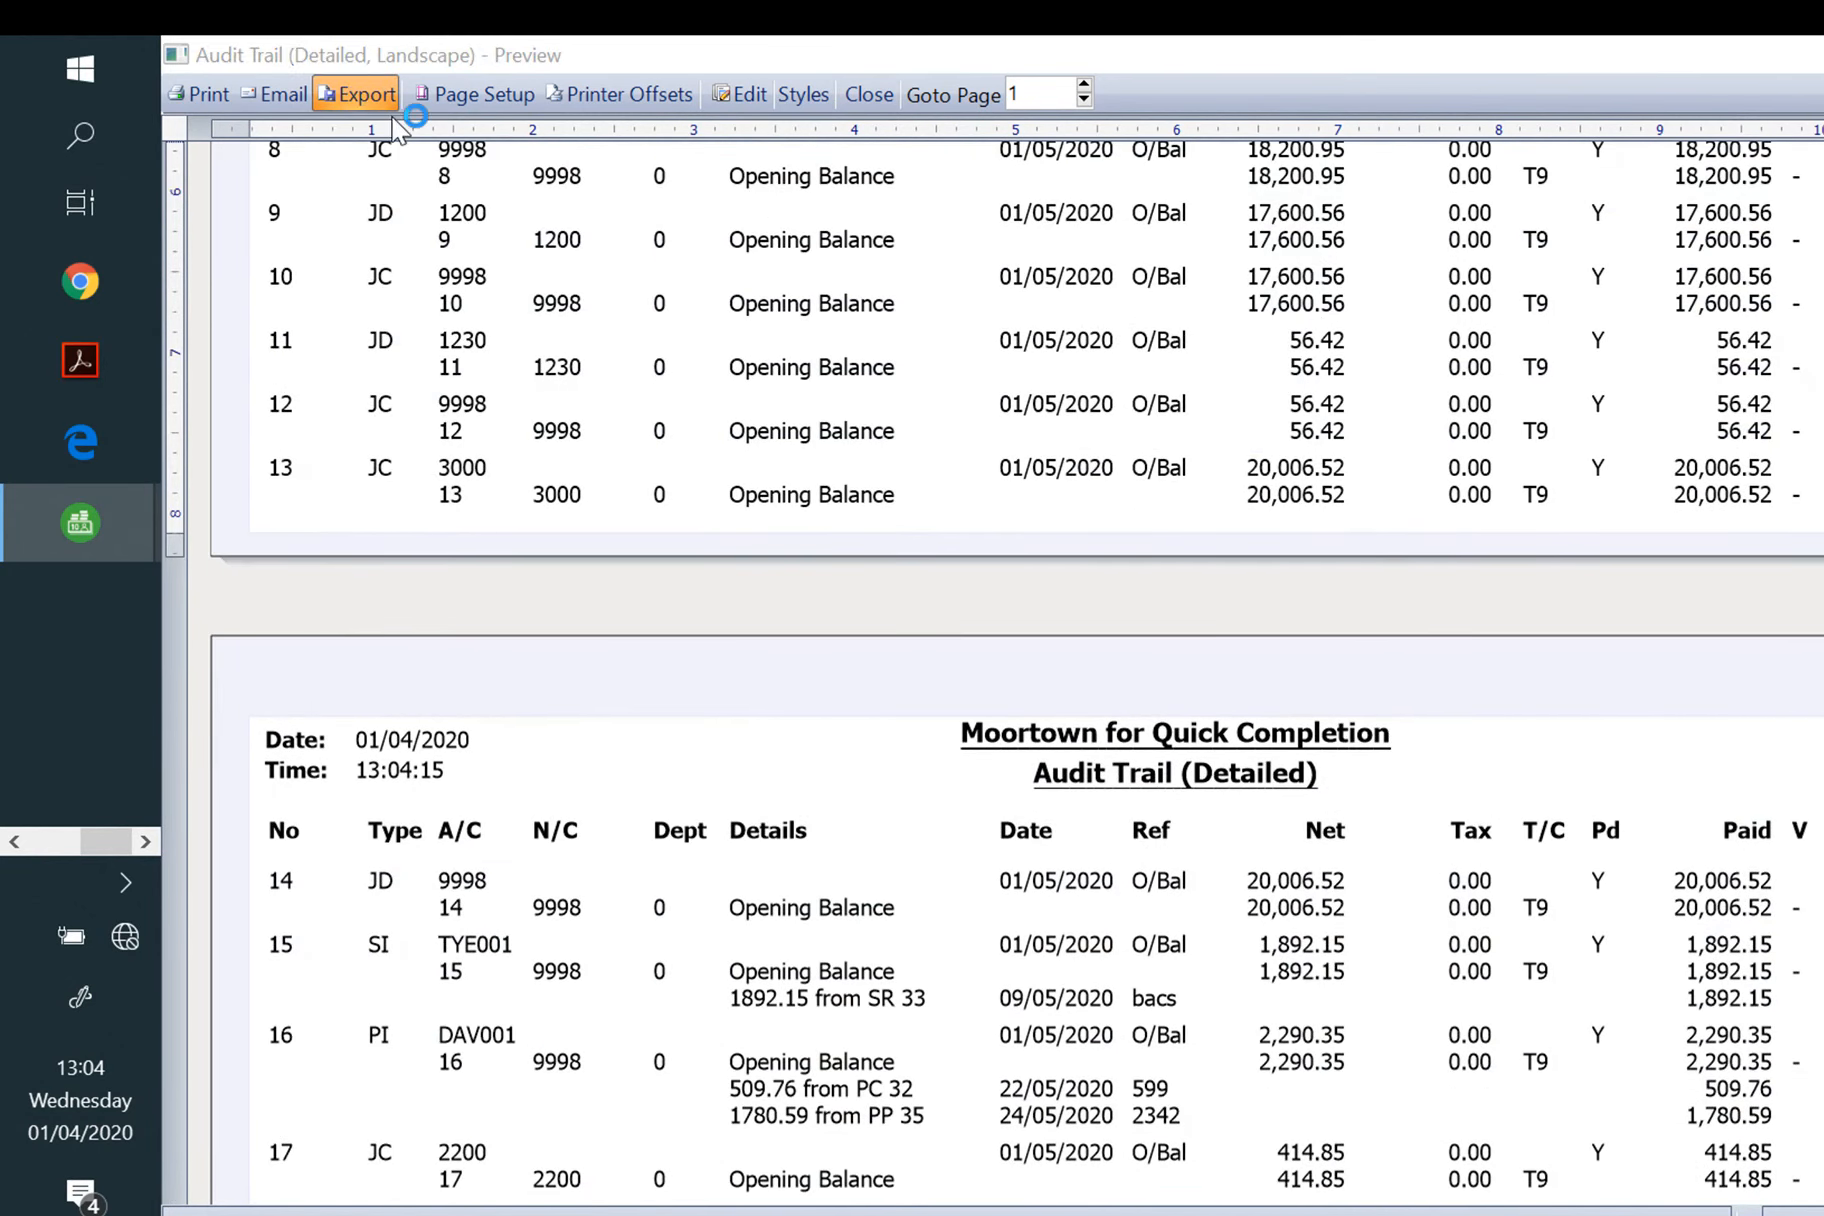
type("Evidence")
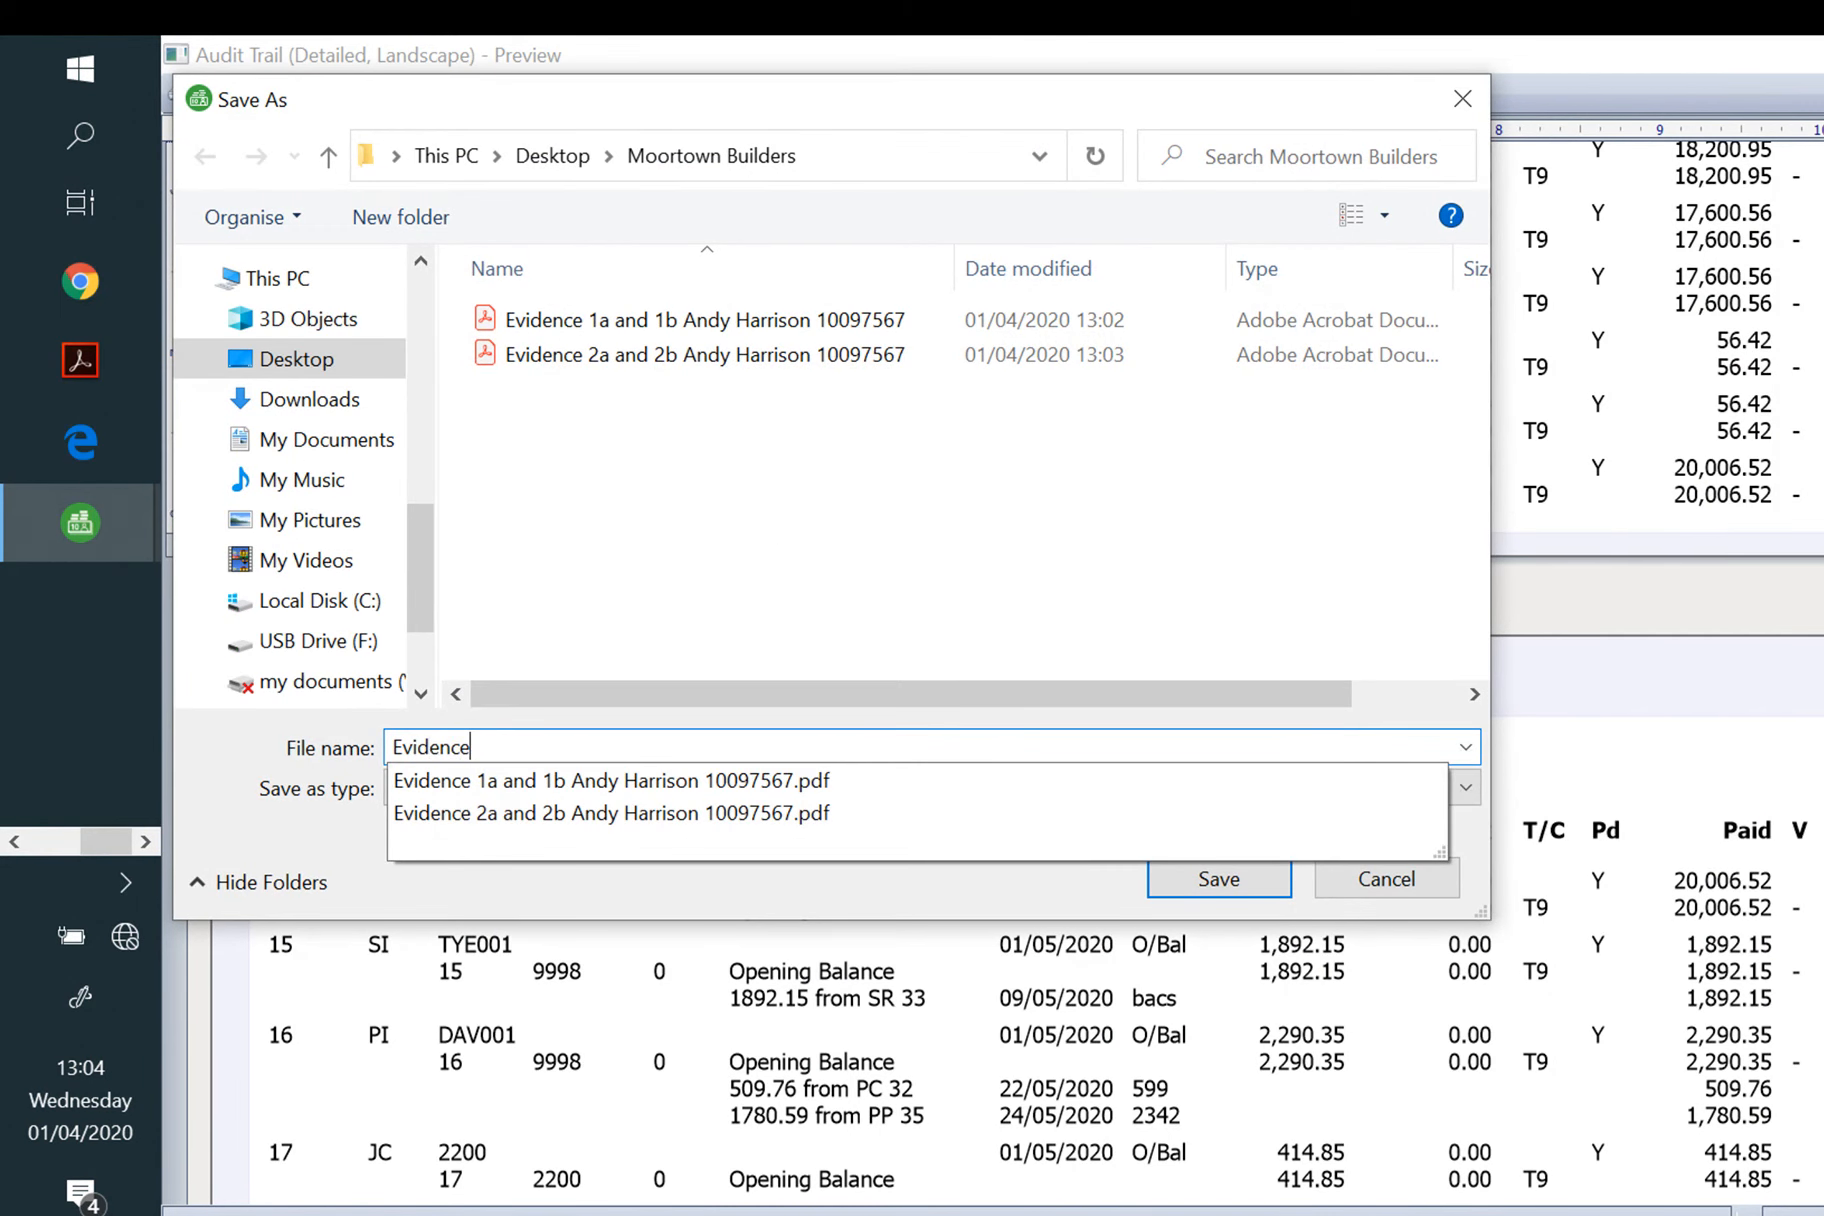
type(" 3")
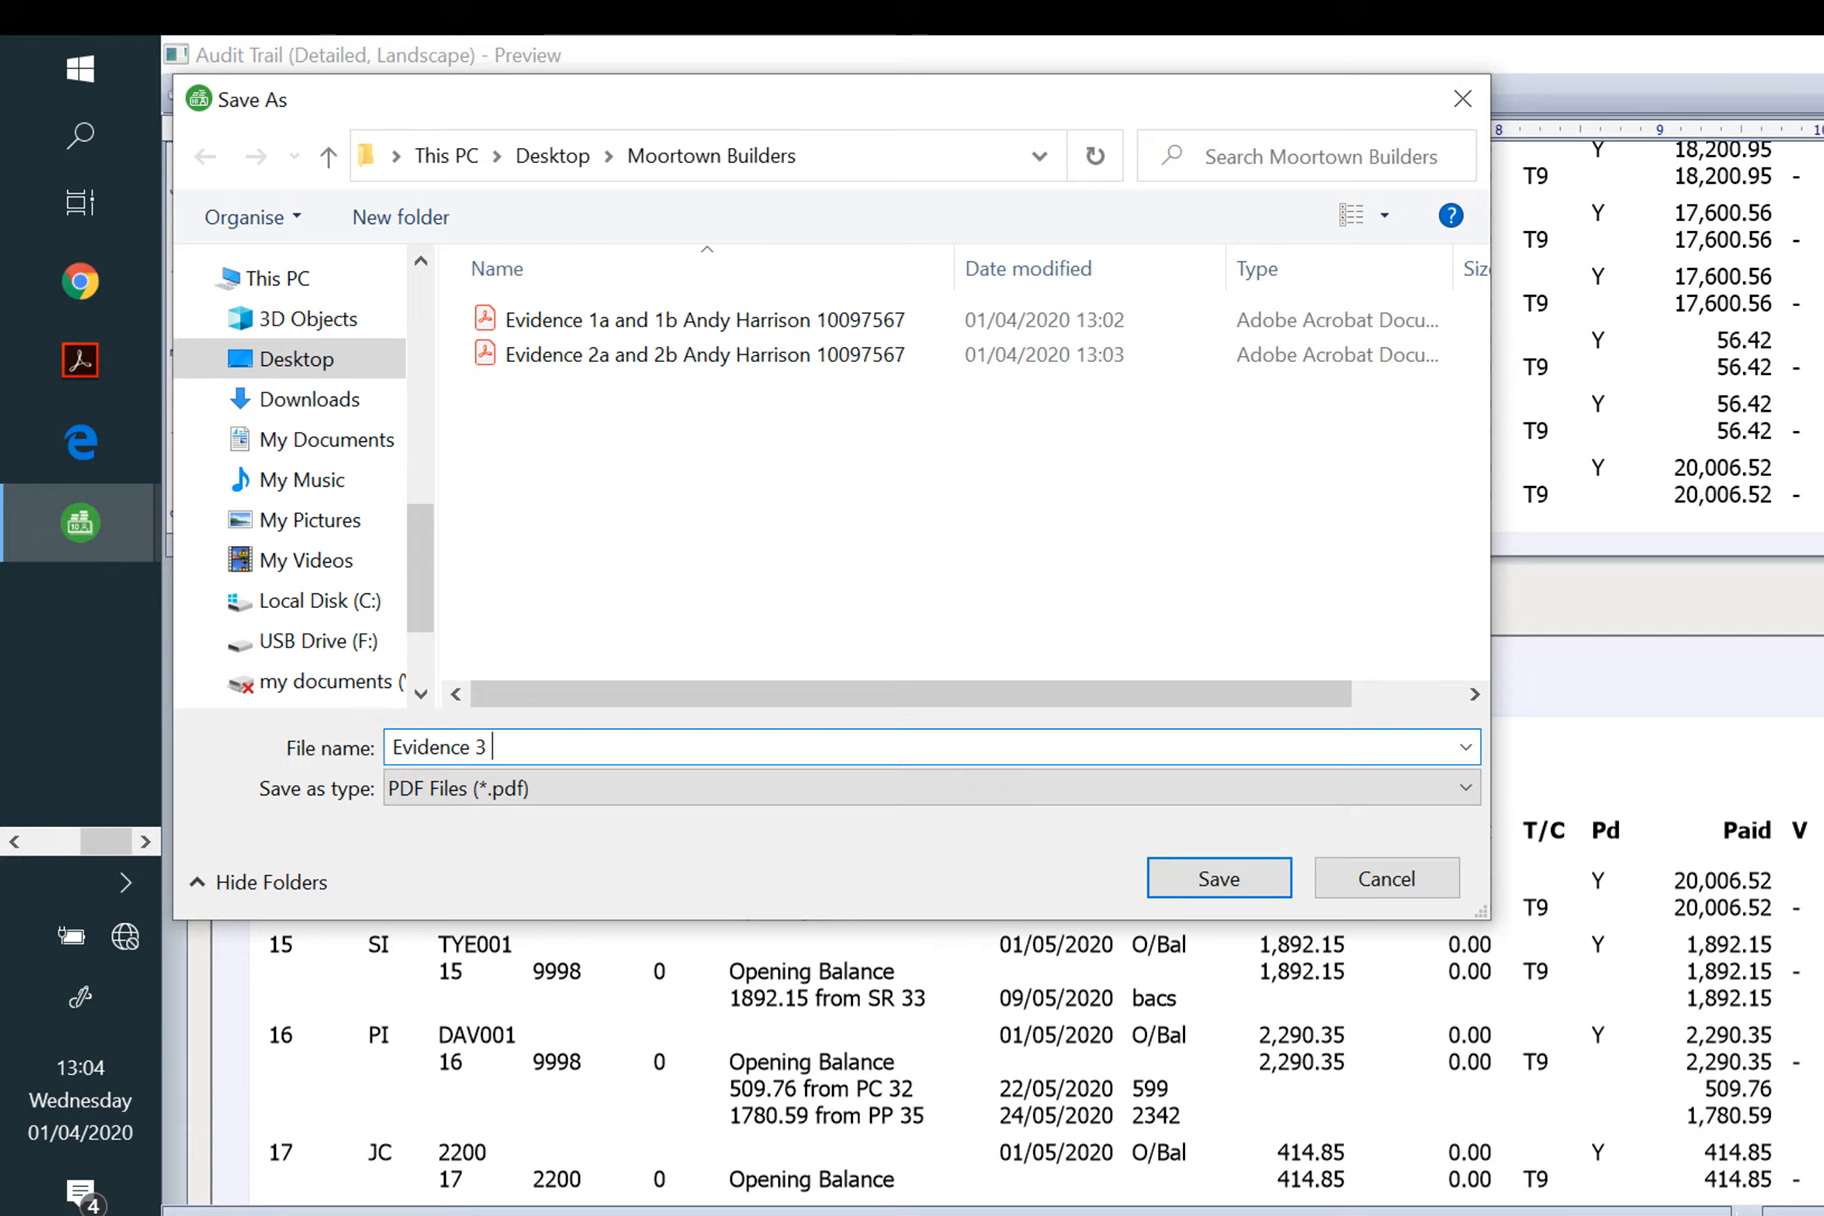
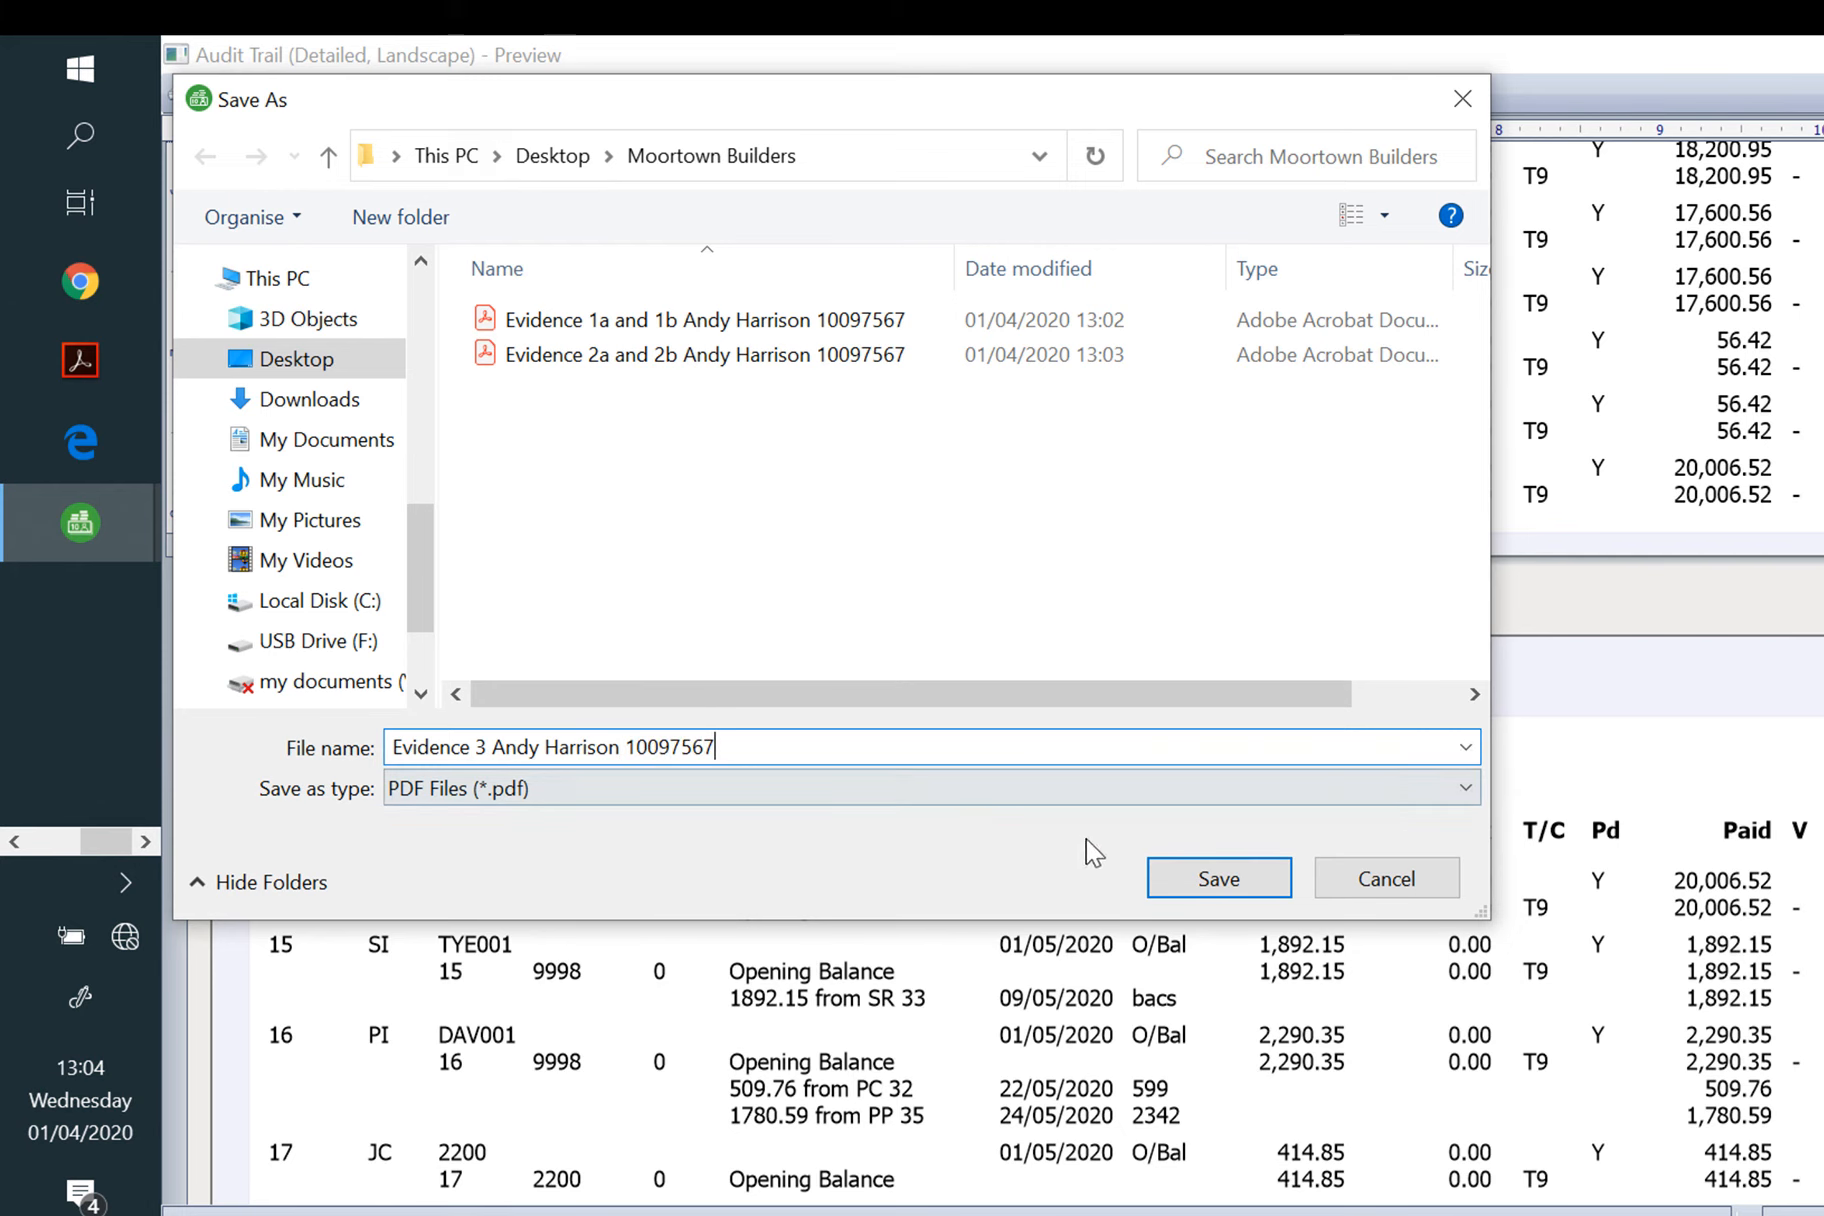
left_click(1219, 877)
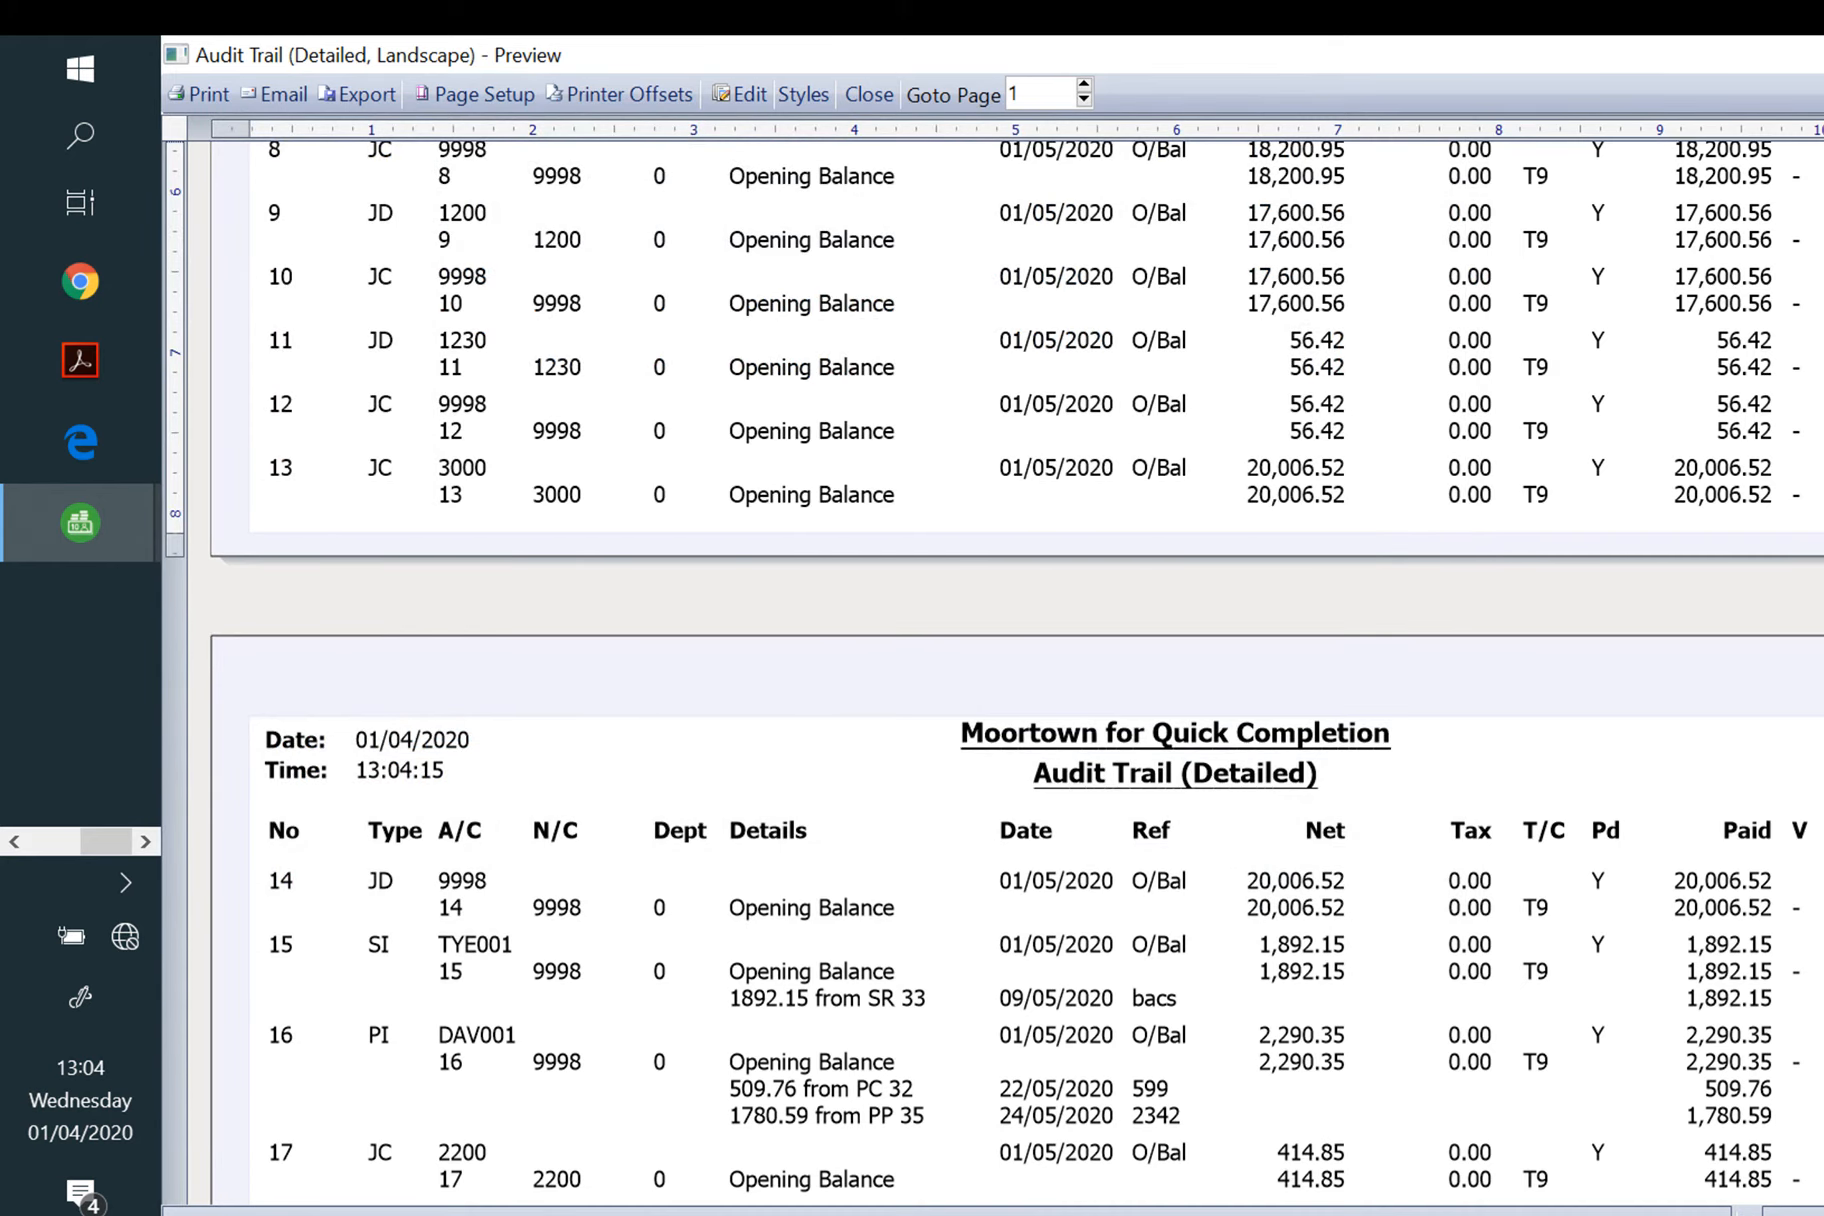
Step: Close the audit trail and preview the nominal Period Trial Balance to period 1: May 2020
left_click(1820, 55)
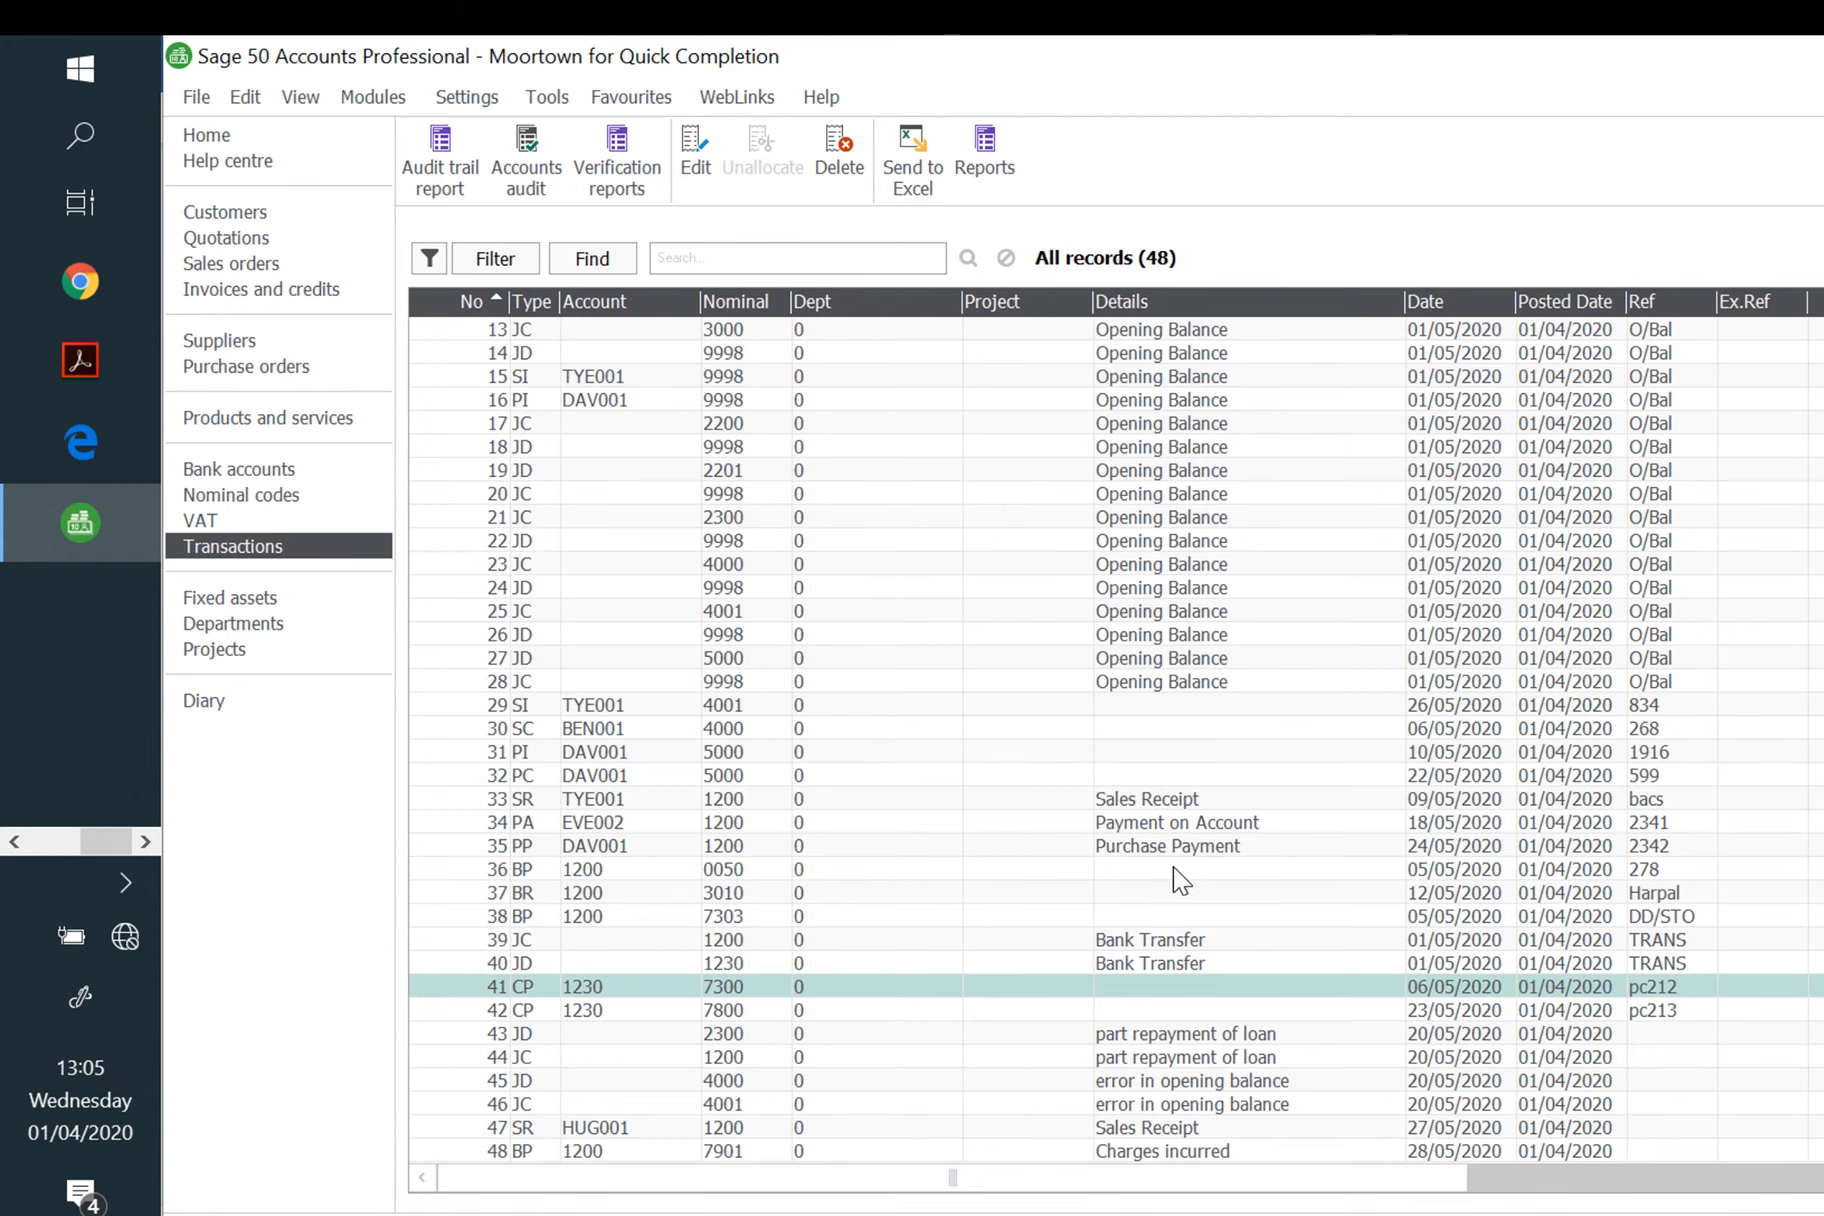
left_click(220, 495)
left_click(1257, 190)
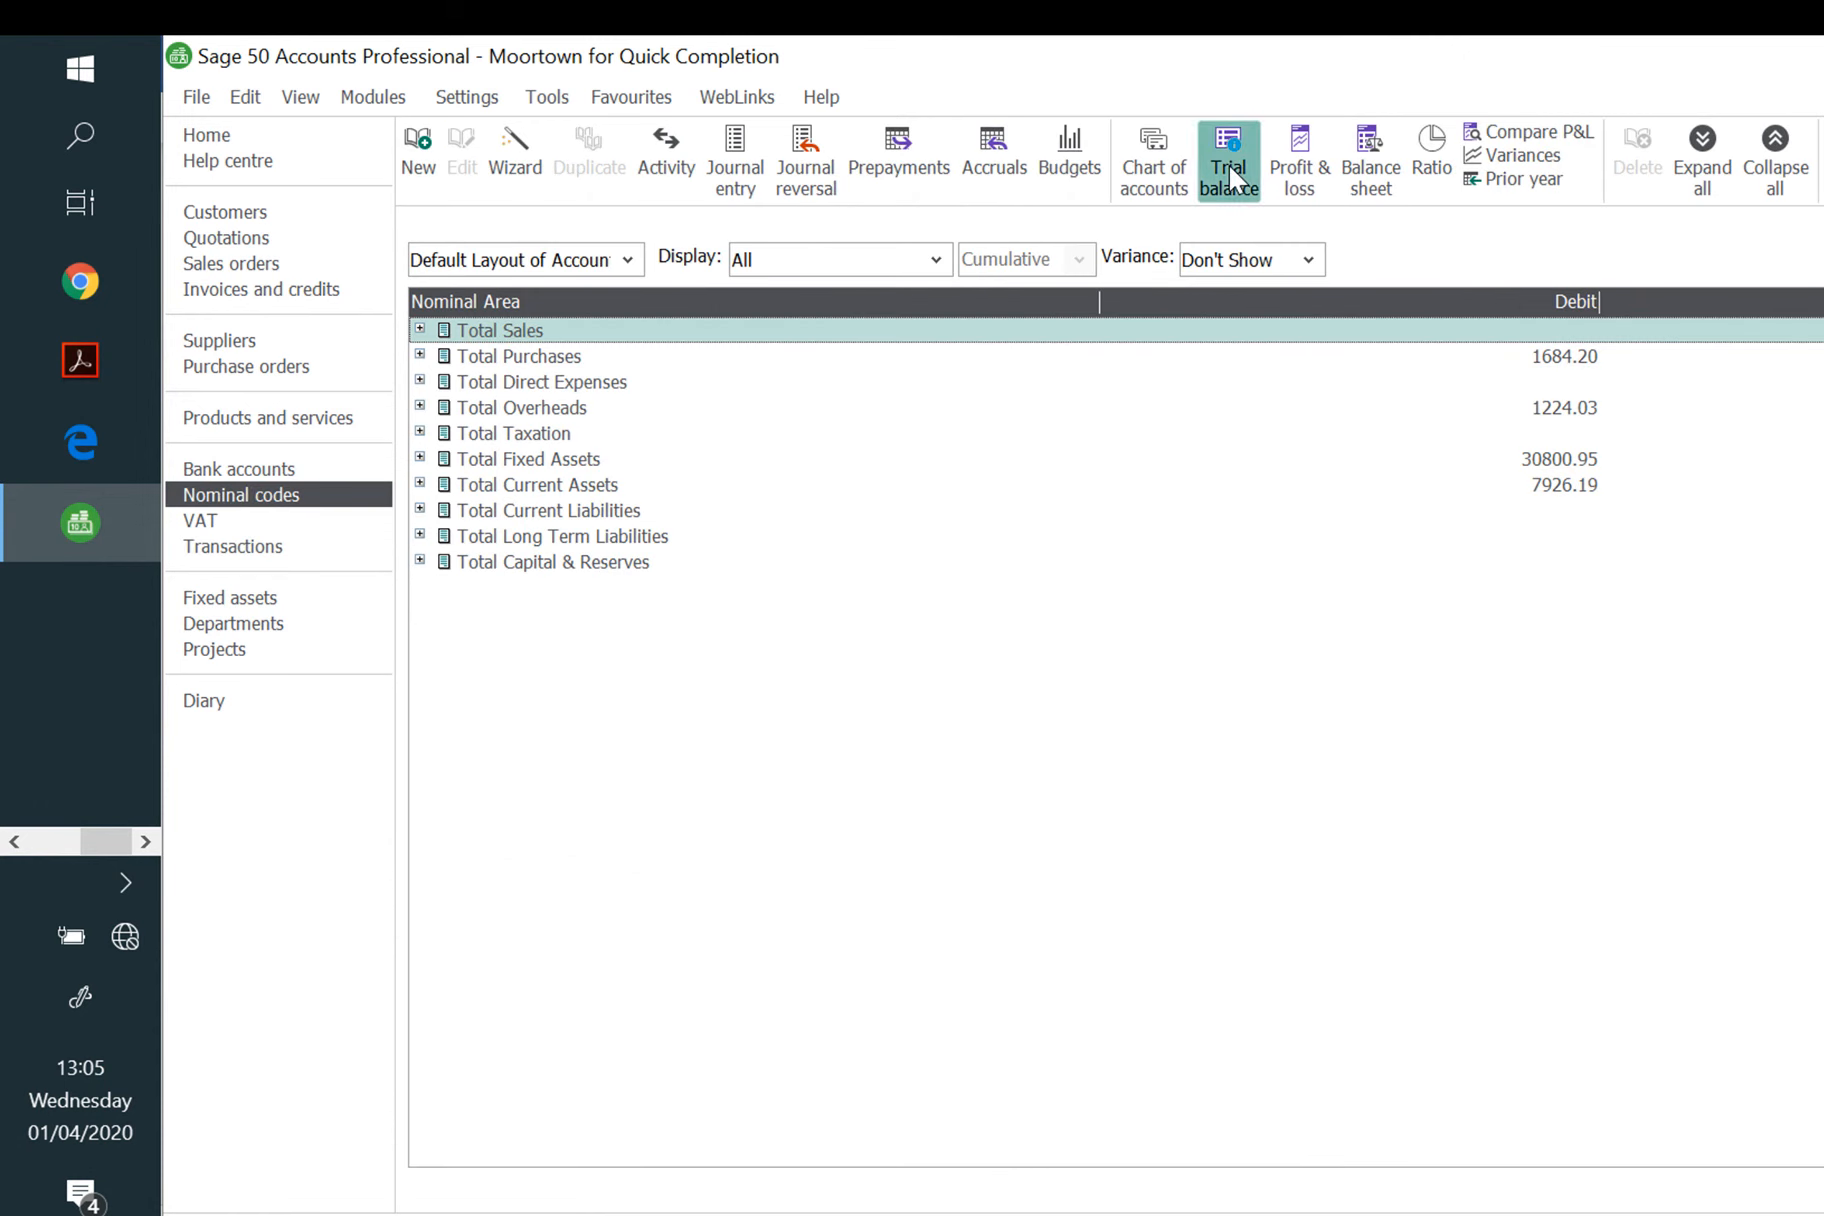
left_click(1008, 784)
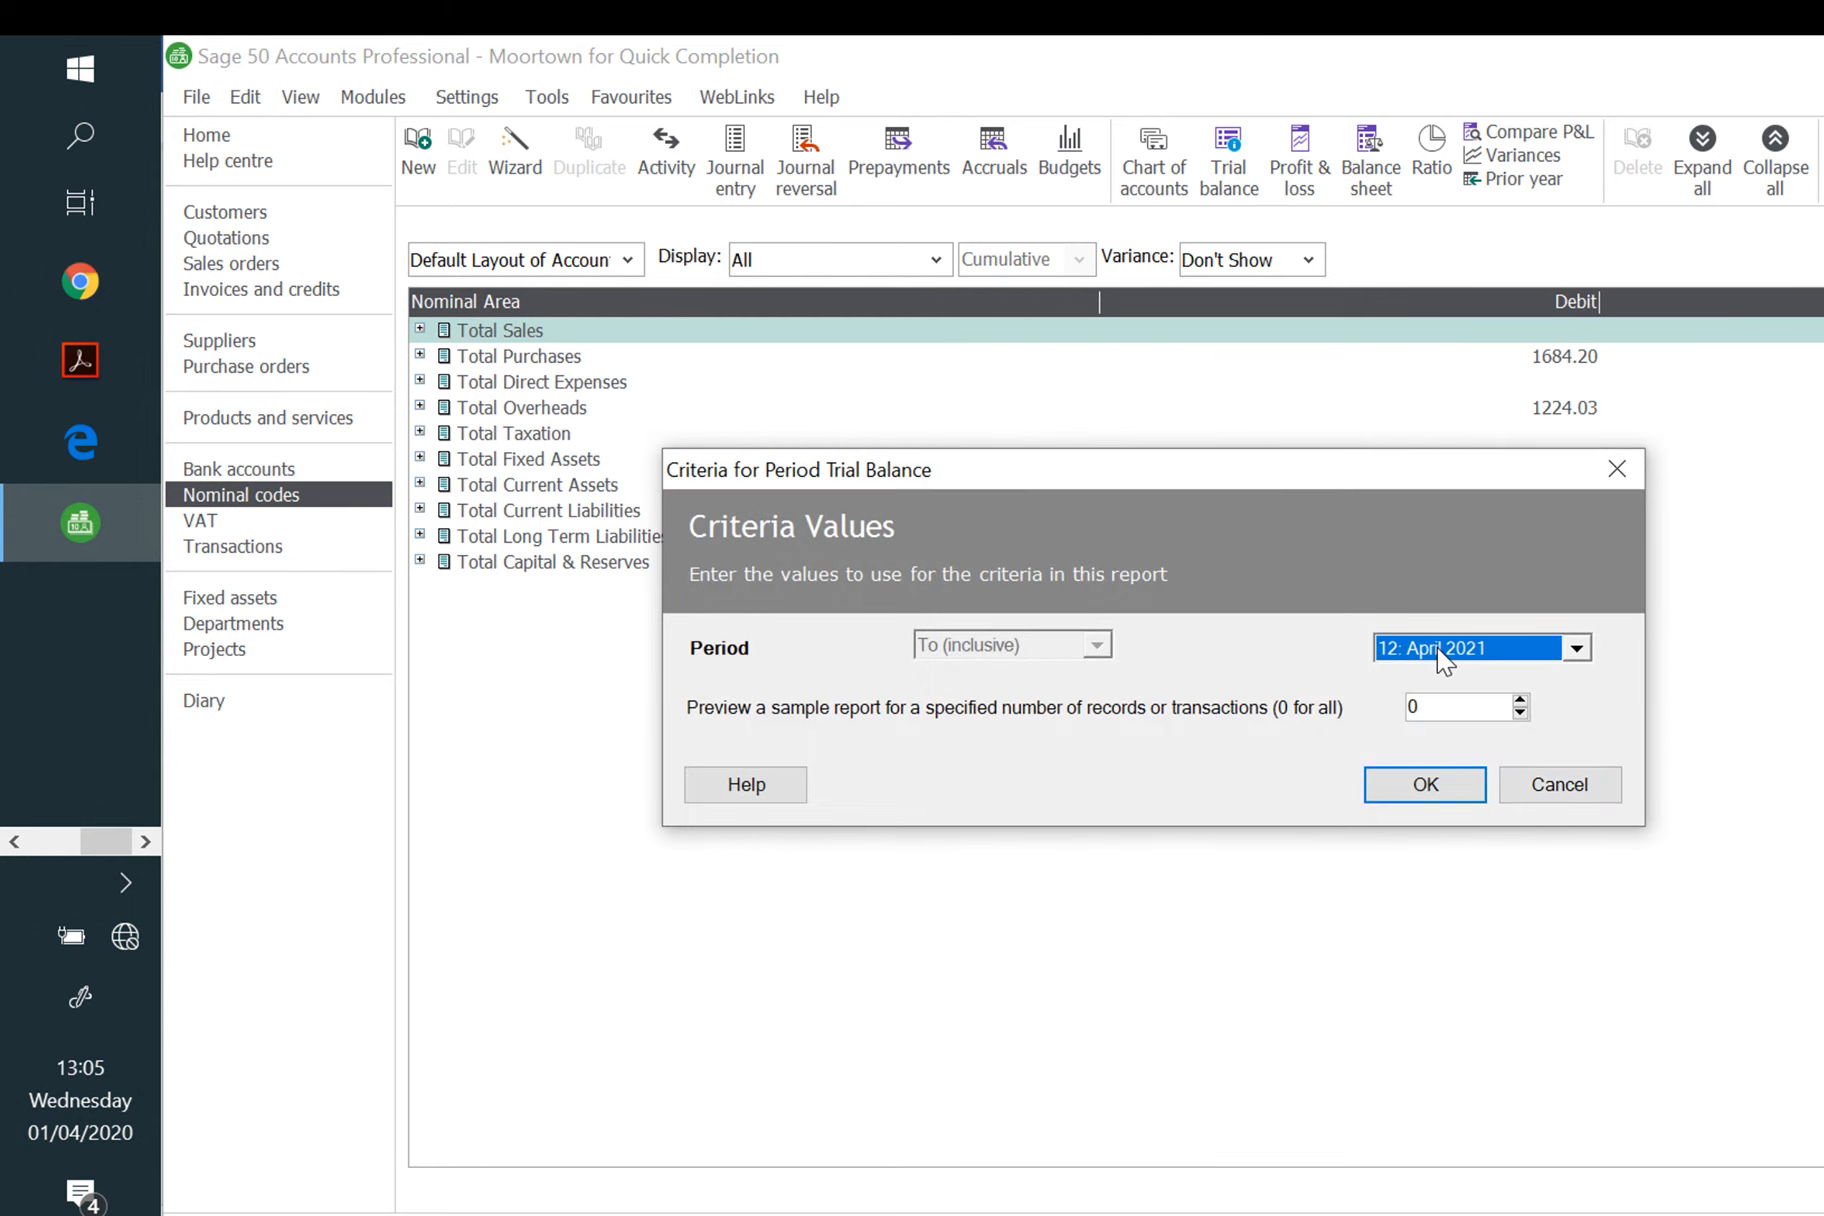
left_click(1575, 650)
left_click(1579, 680)
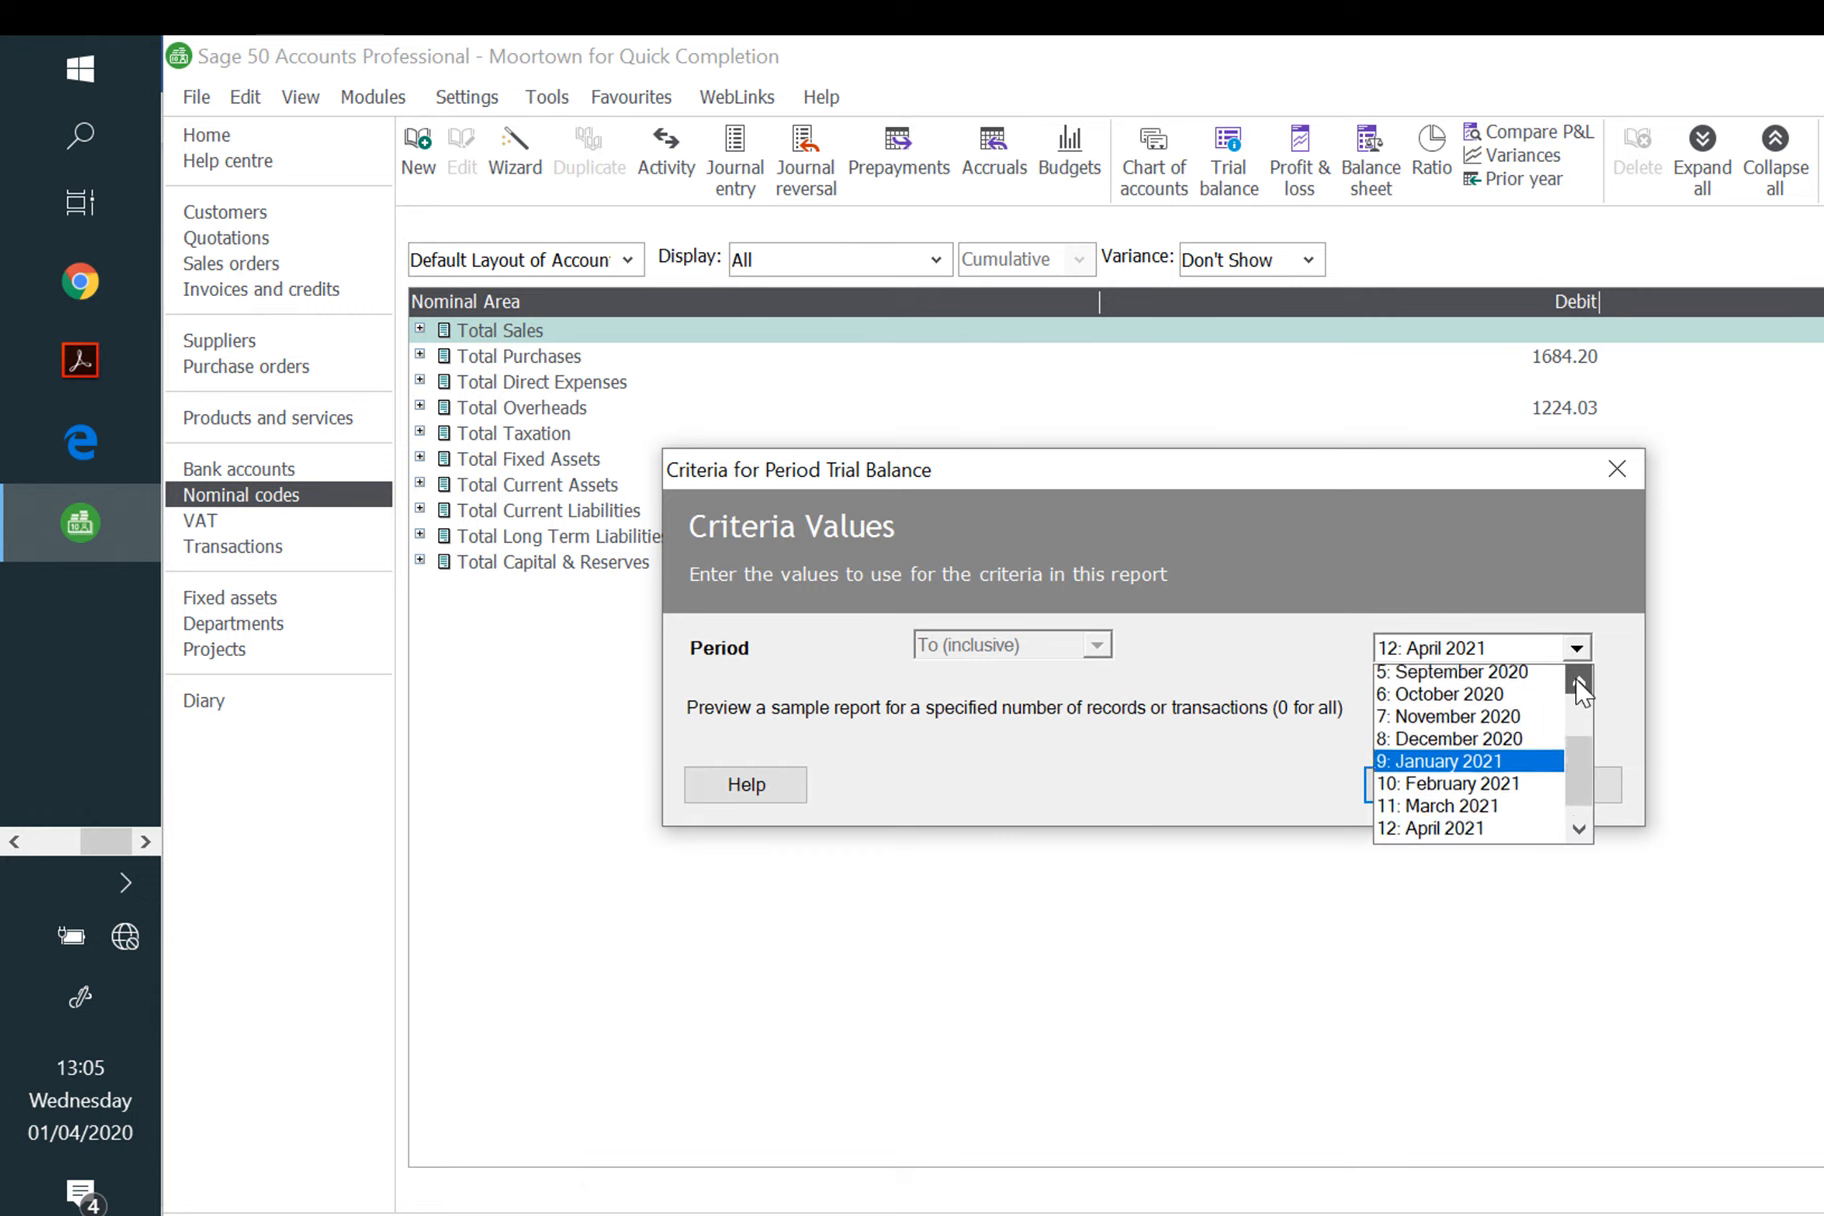
left_click(1579, 682)
left_click(1579, 682)
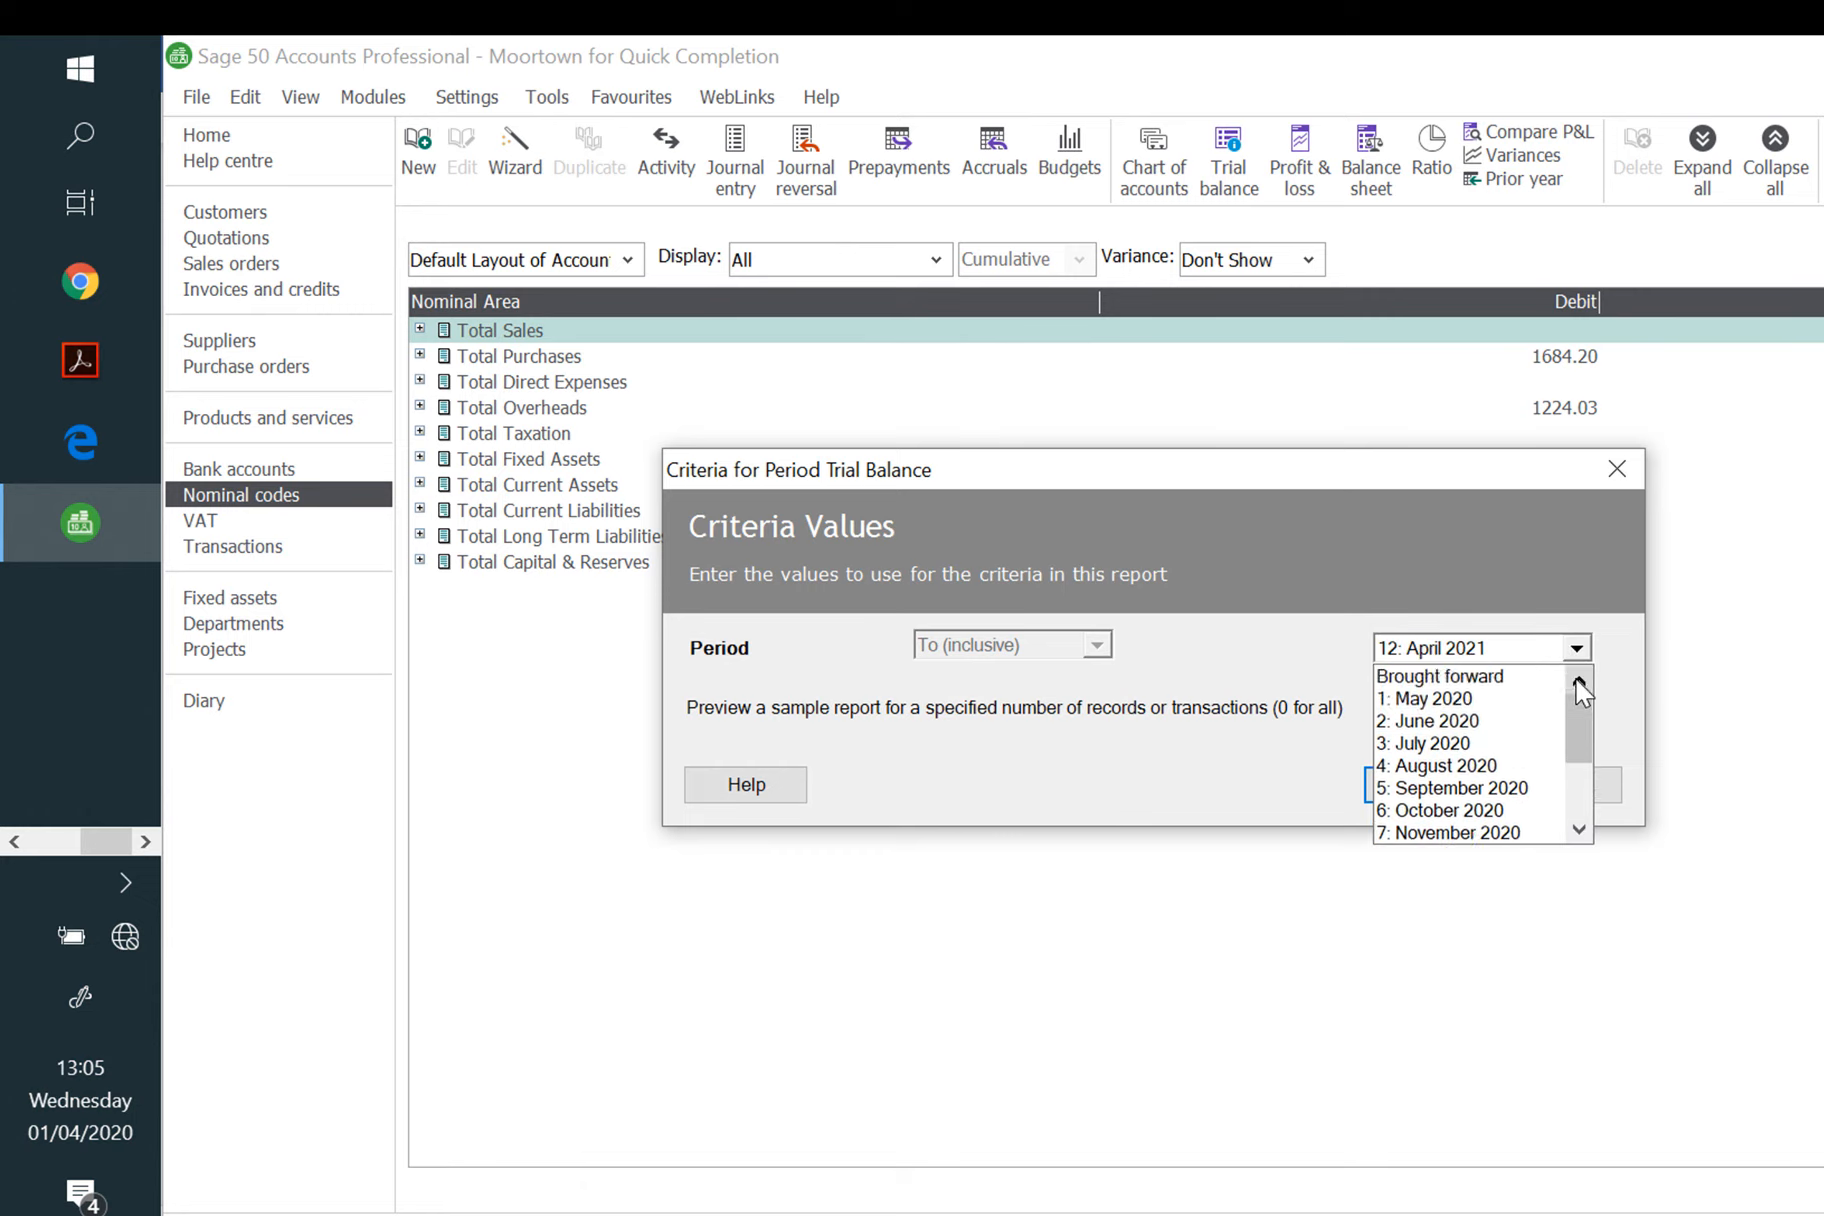
left_click(1455, 699)
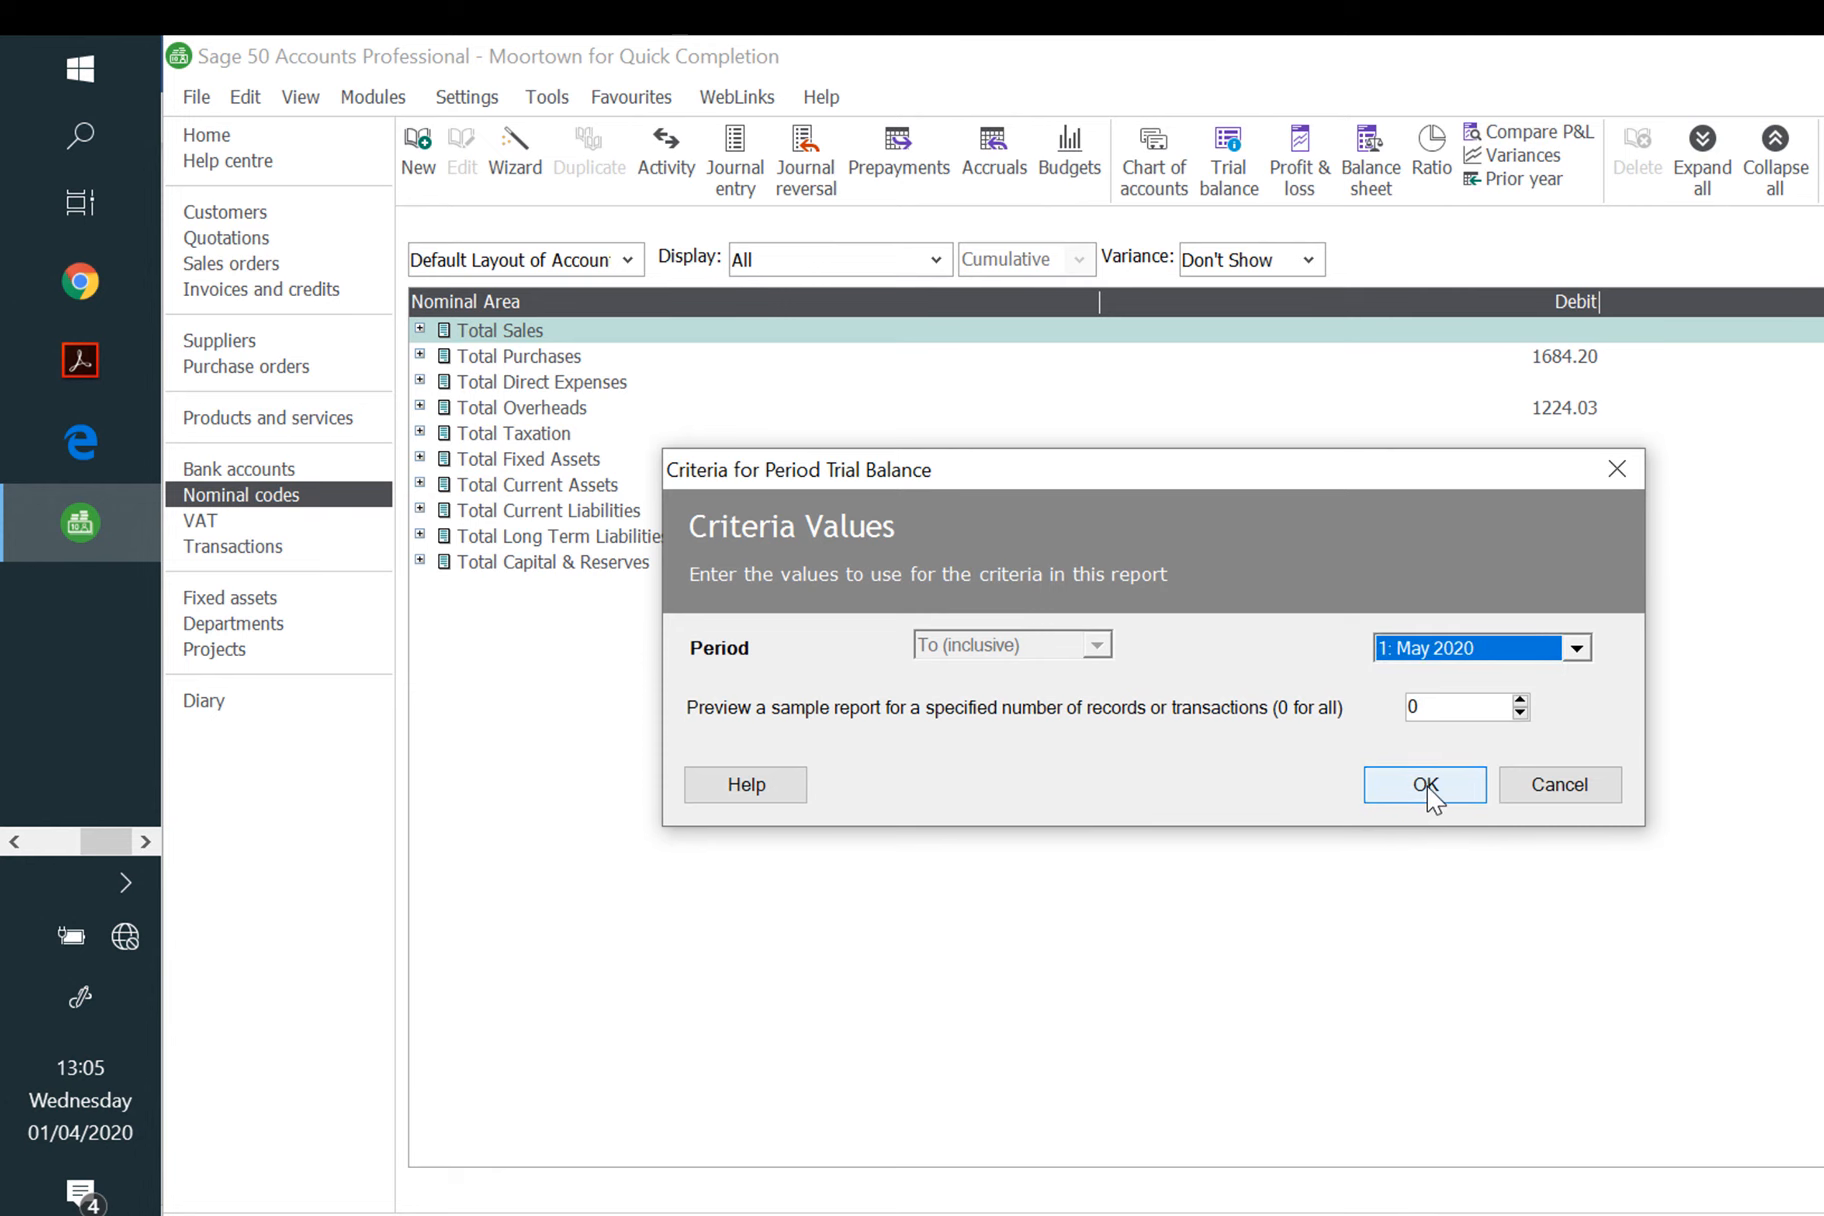
left_click(1428, 788)
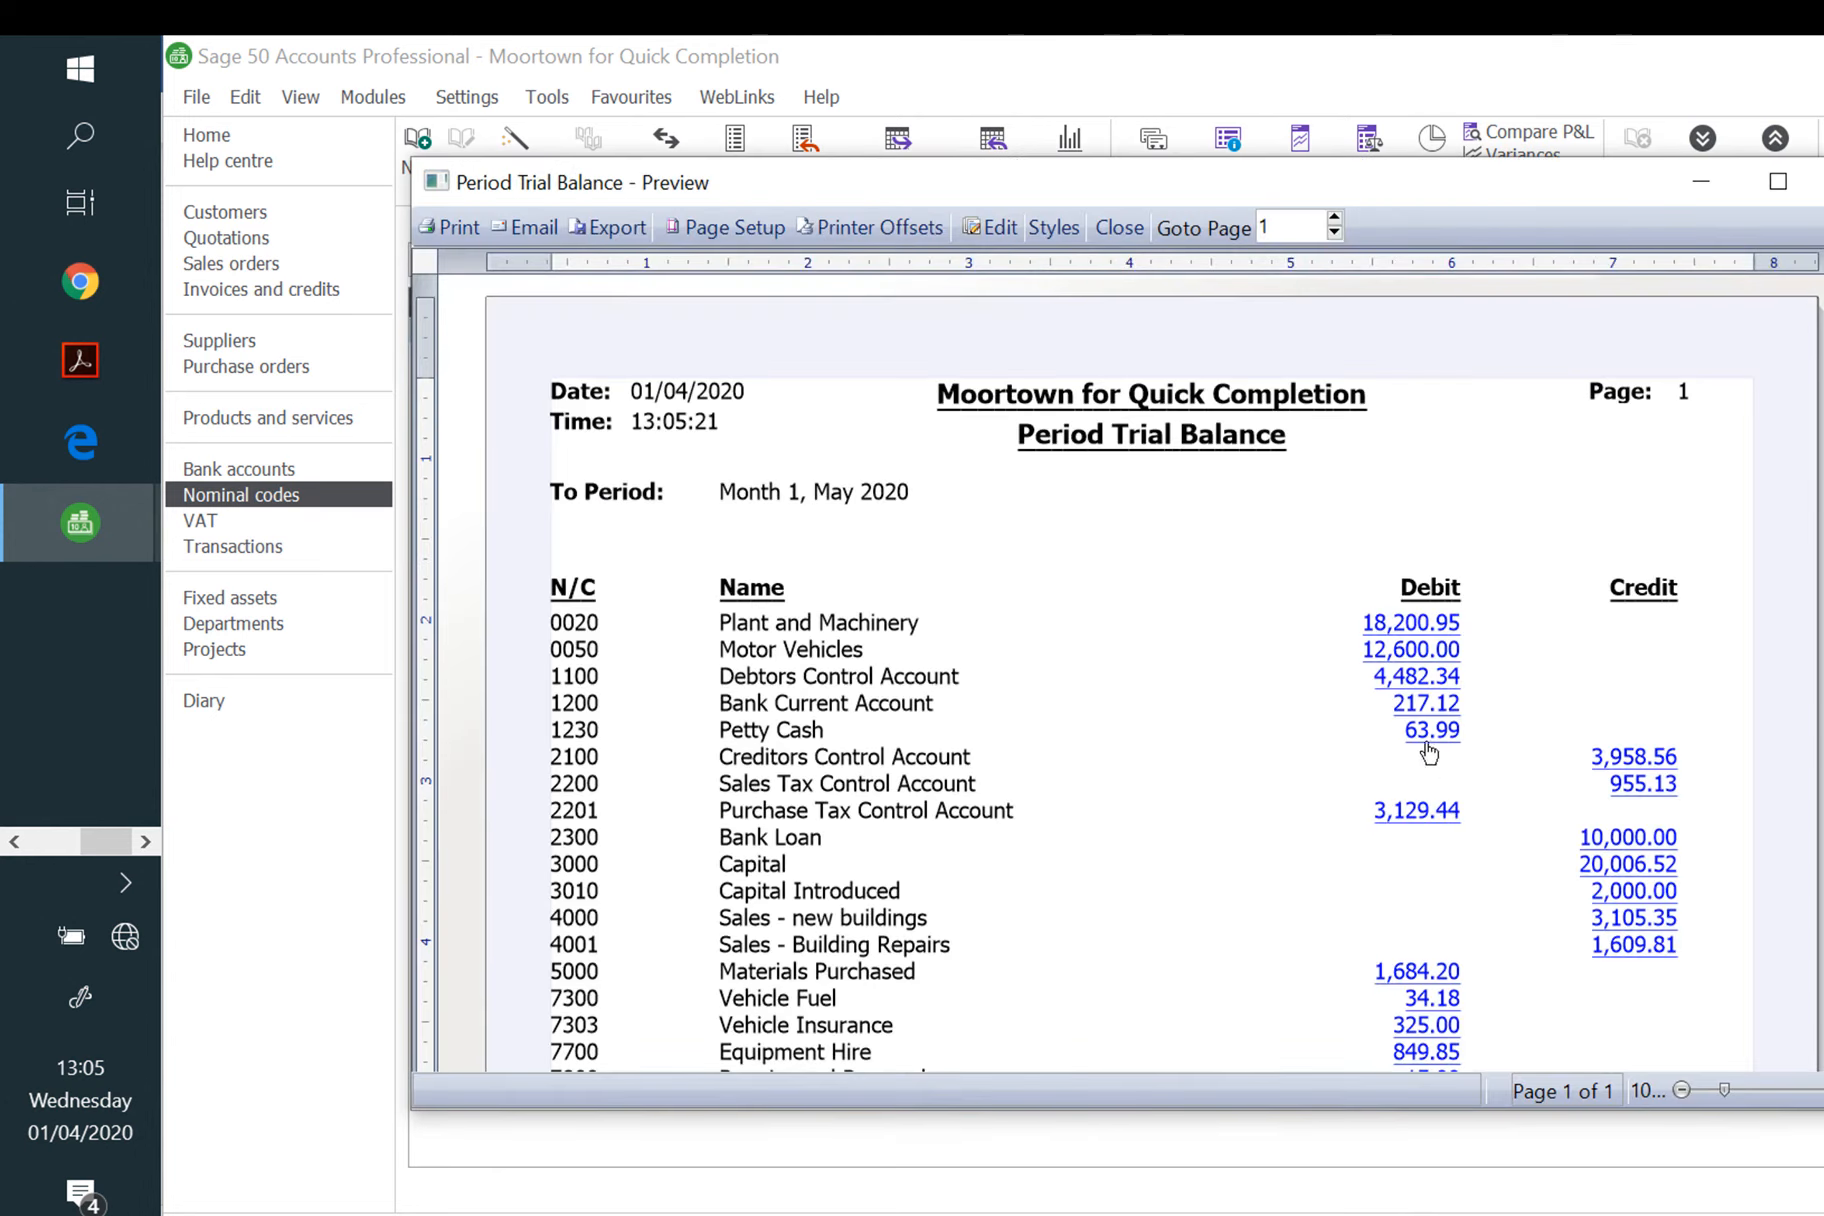
Step: Export the trial balance as a PDF named 'evidence 4' plus the learner's name and number
scroll(1407, 597, "down", 5)
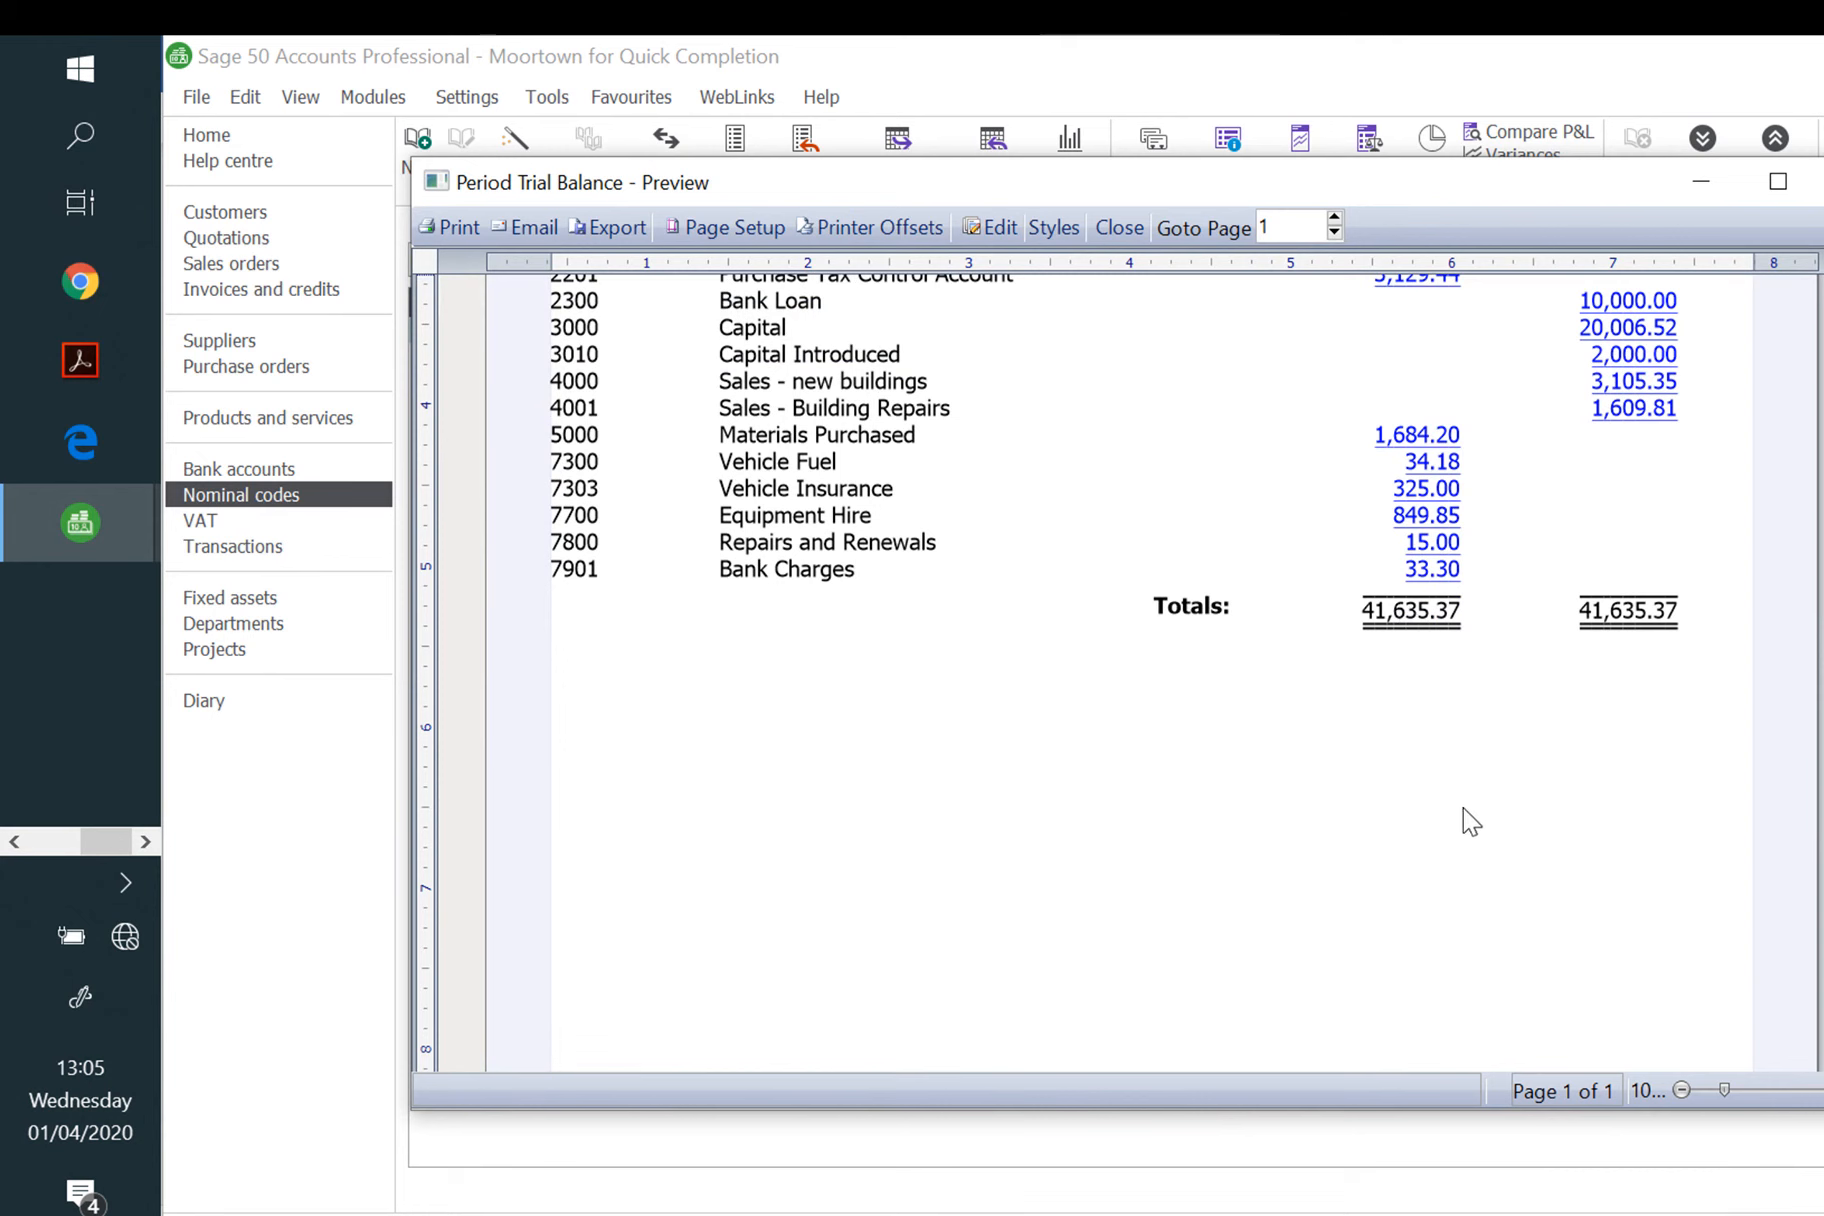
scroll(1466, 818, "up", 5)
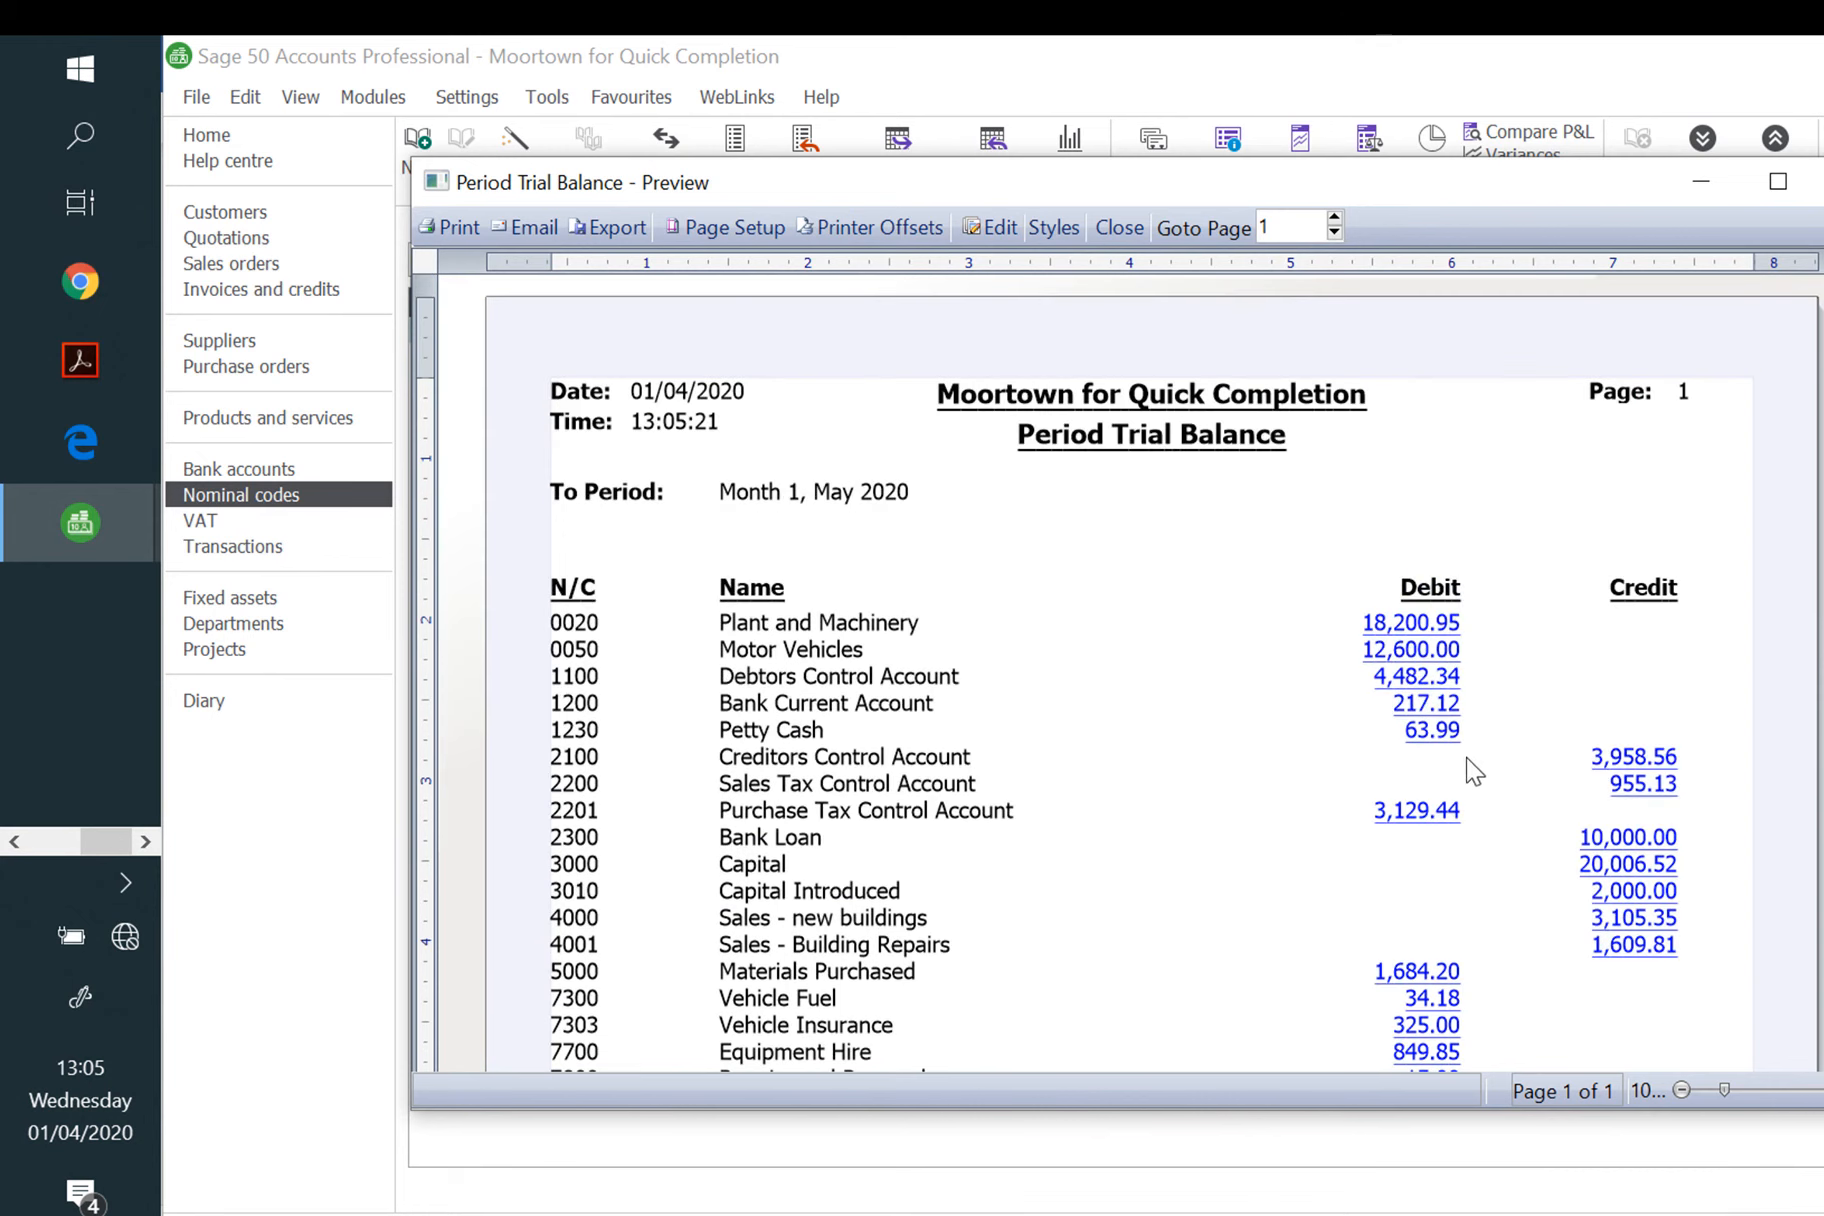
left_click(608, 227)
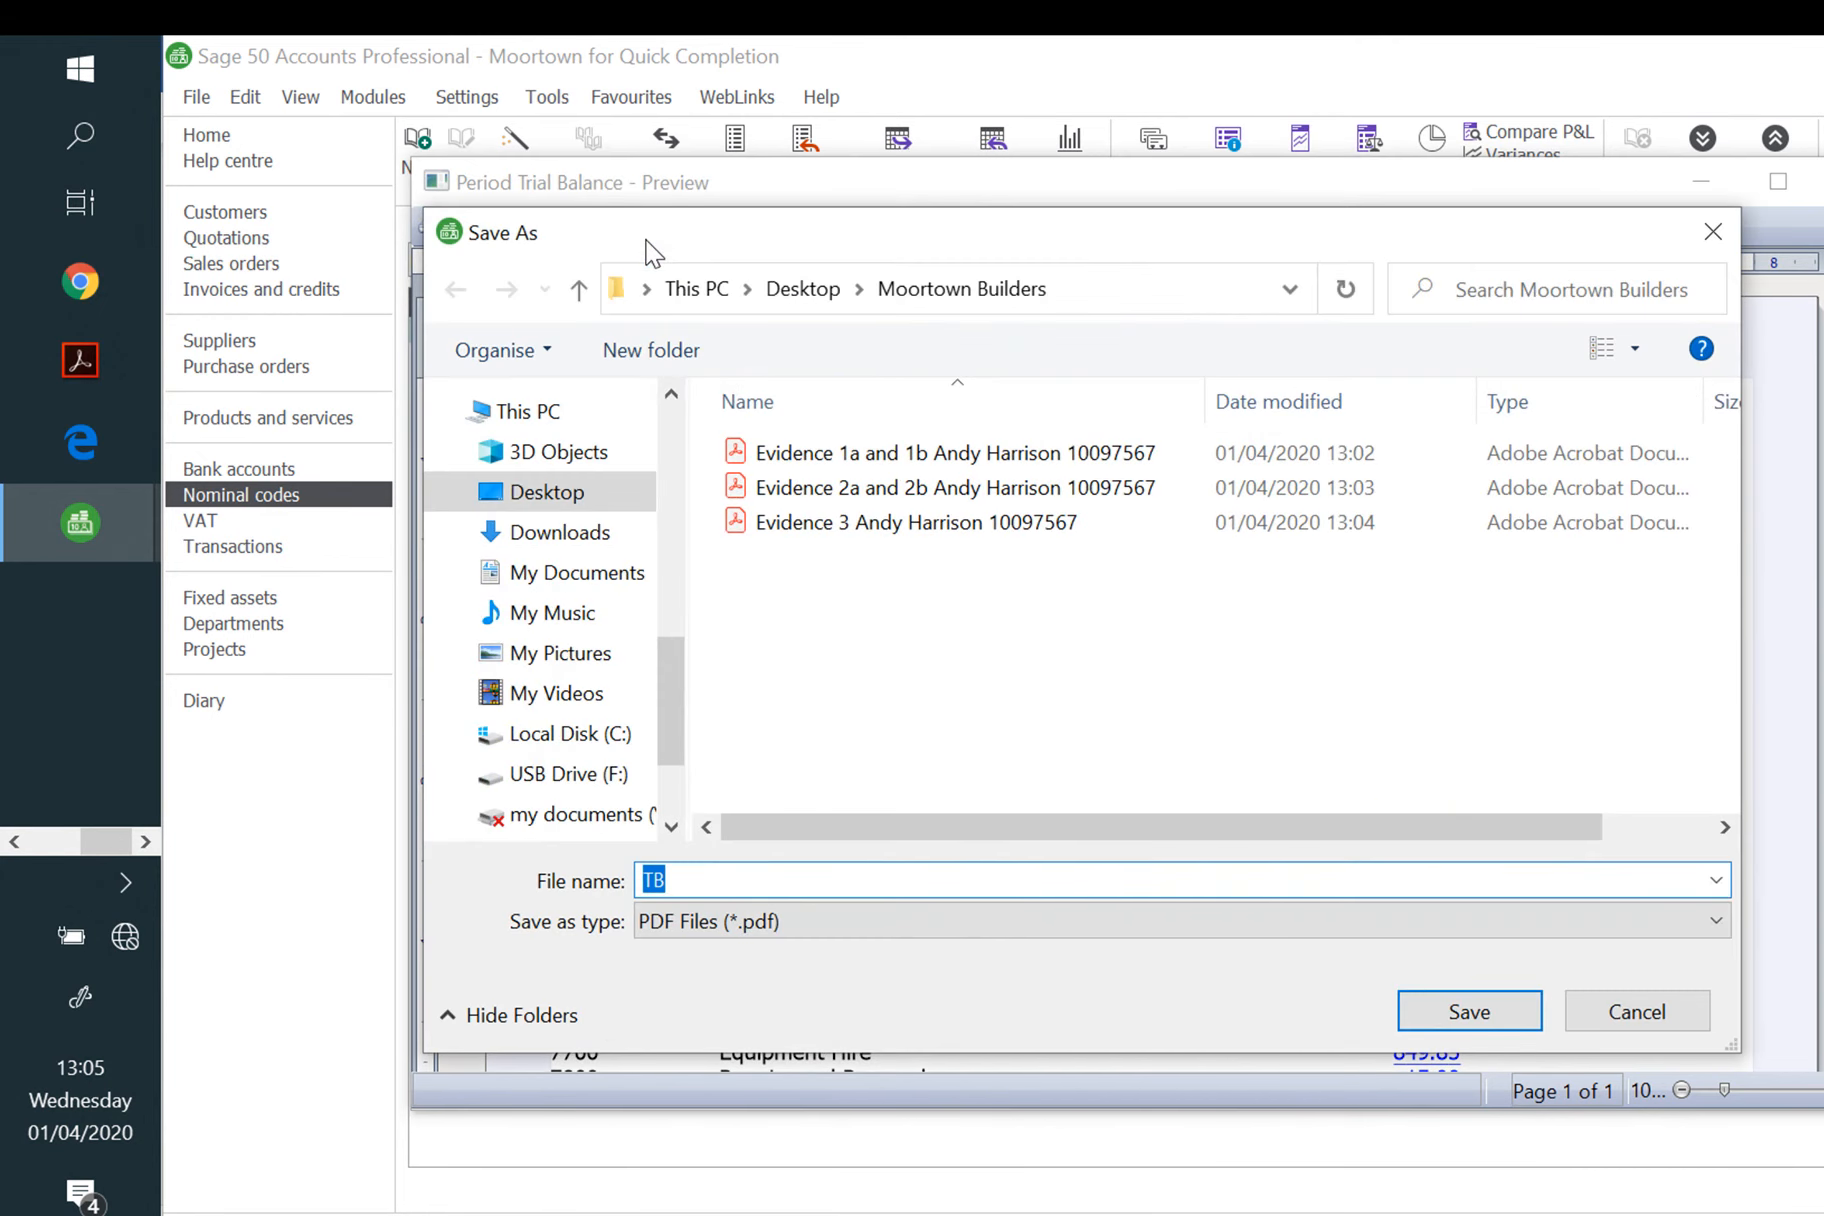
type("evidence")
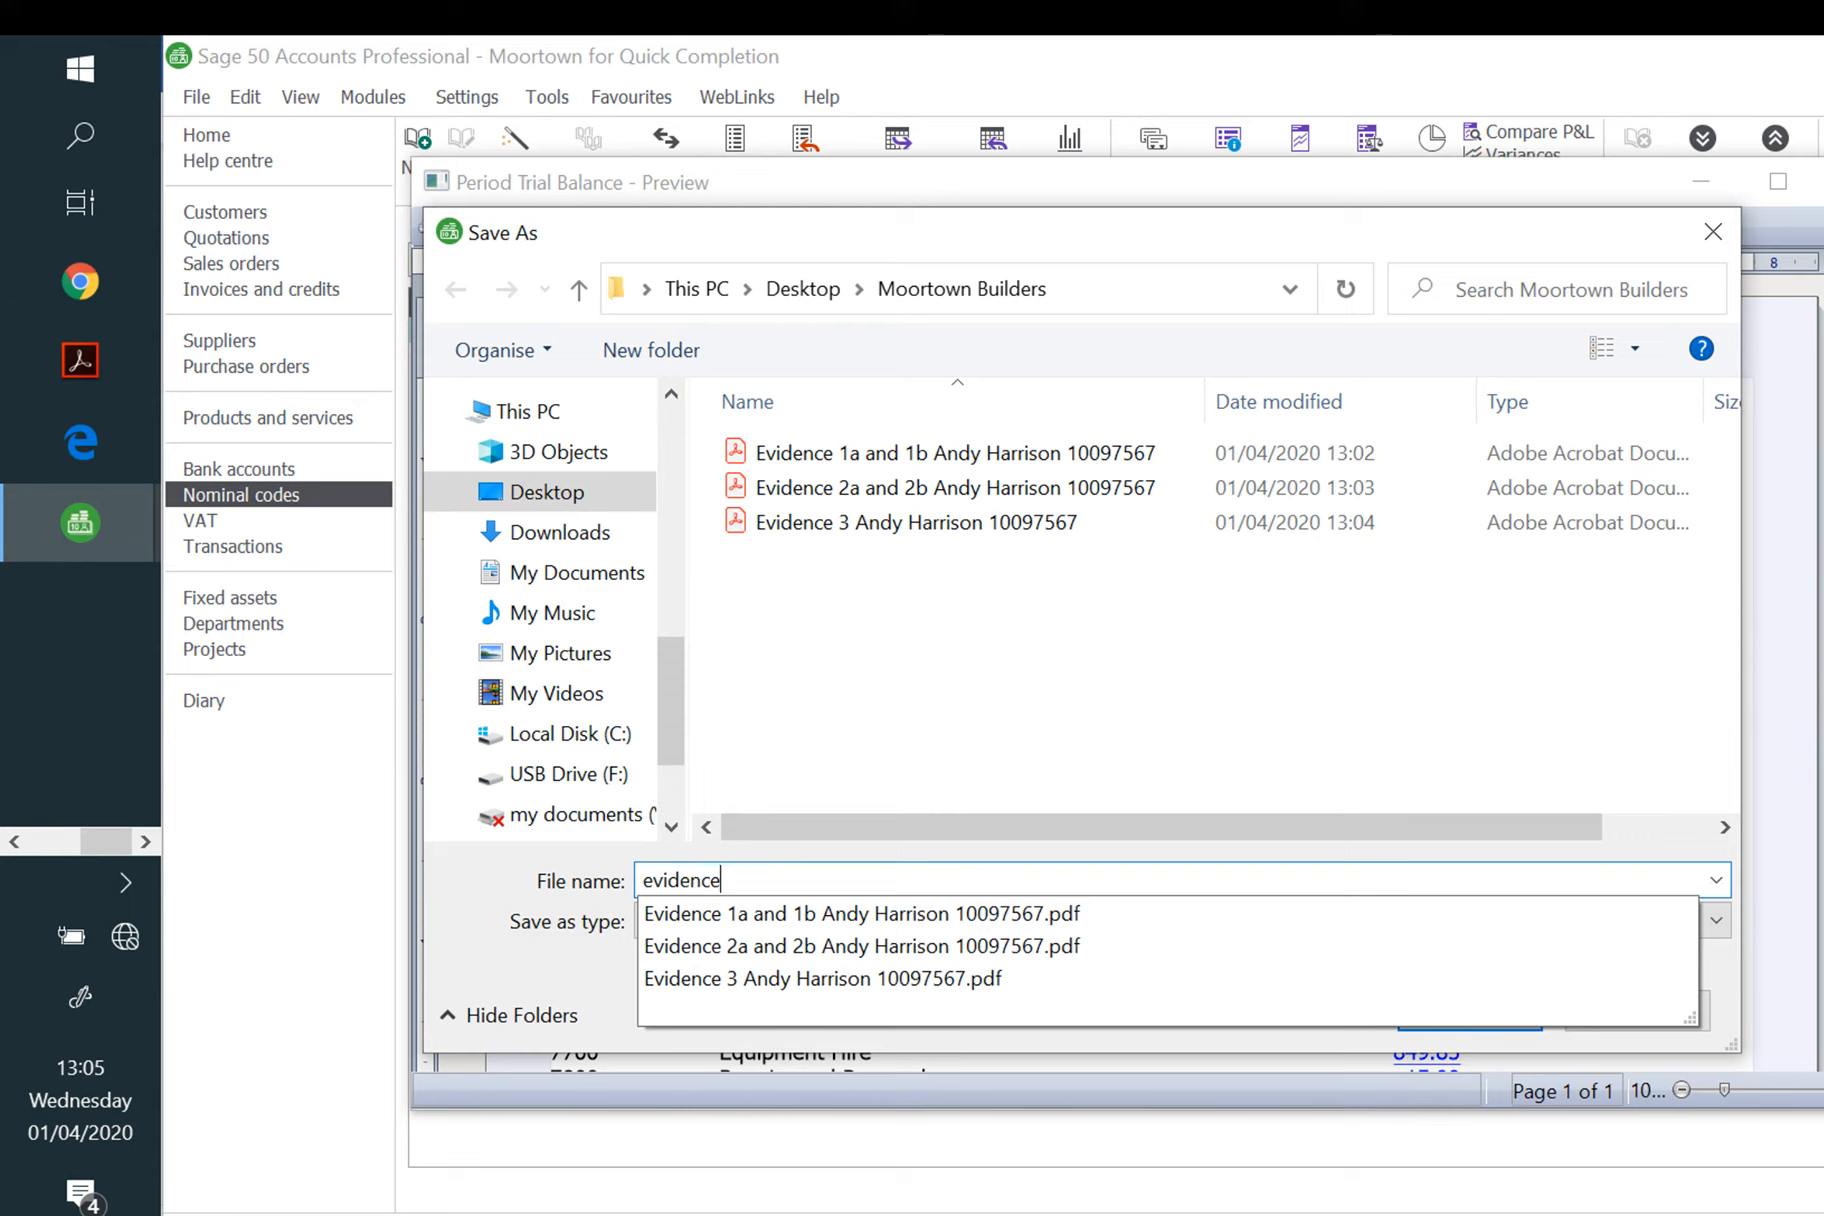
type(" 4")
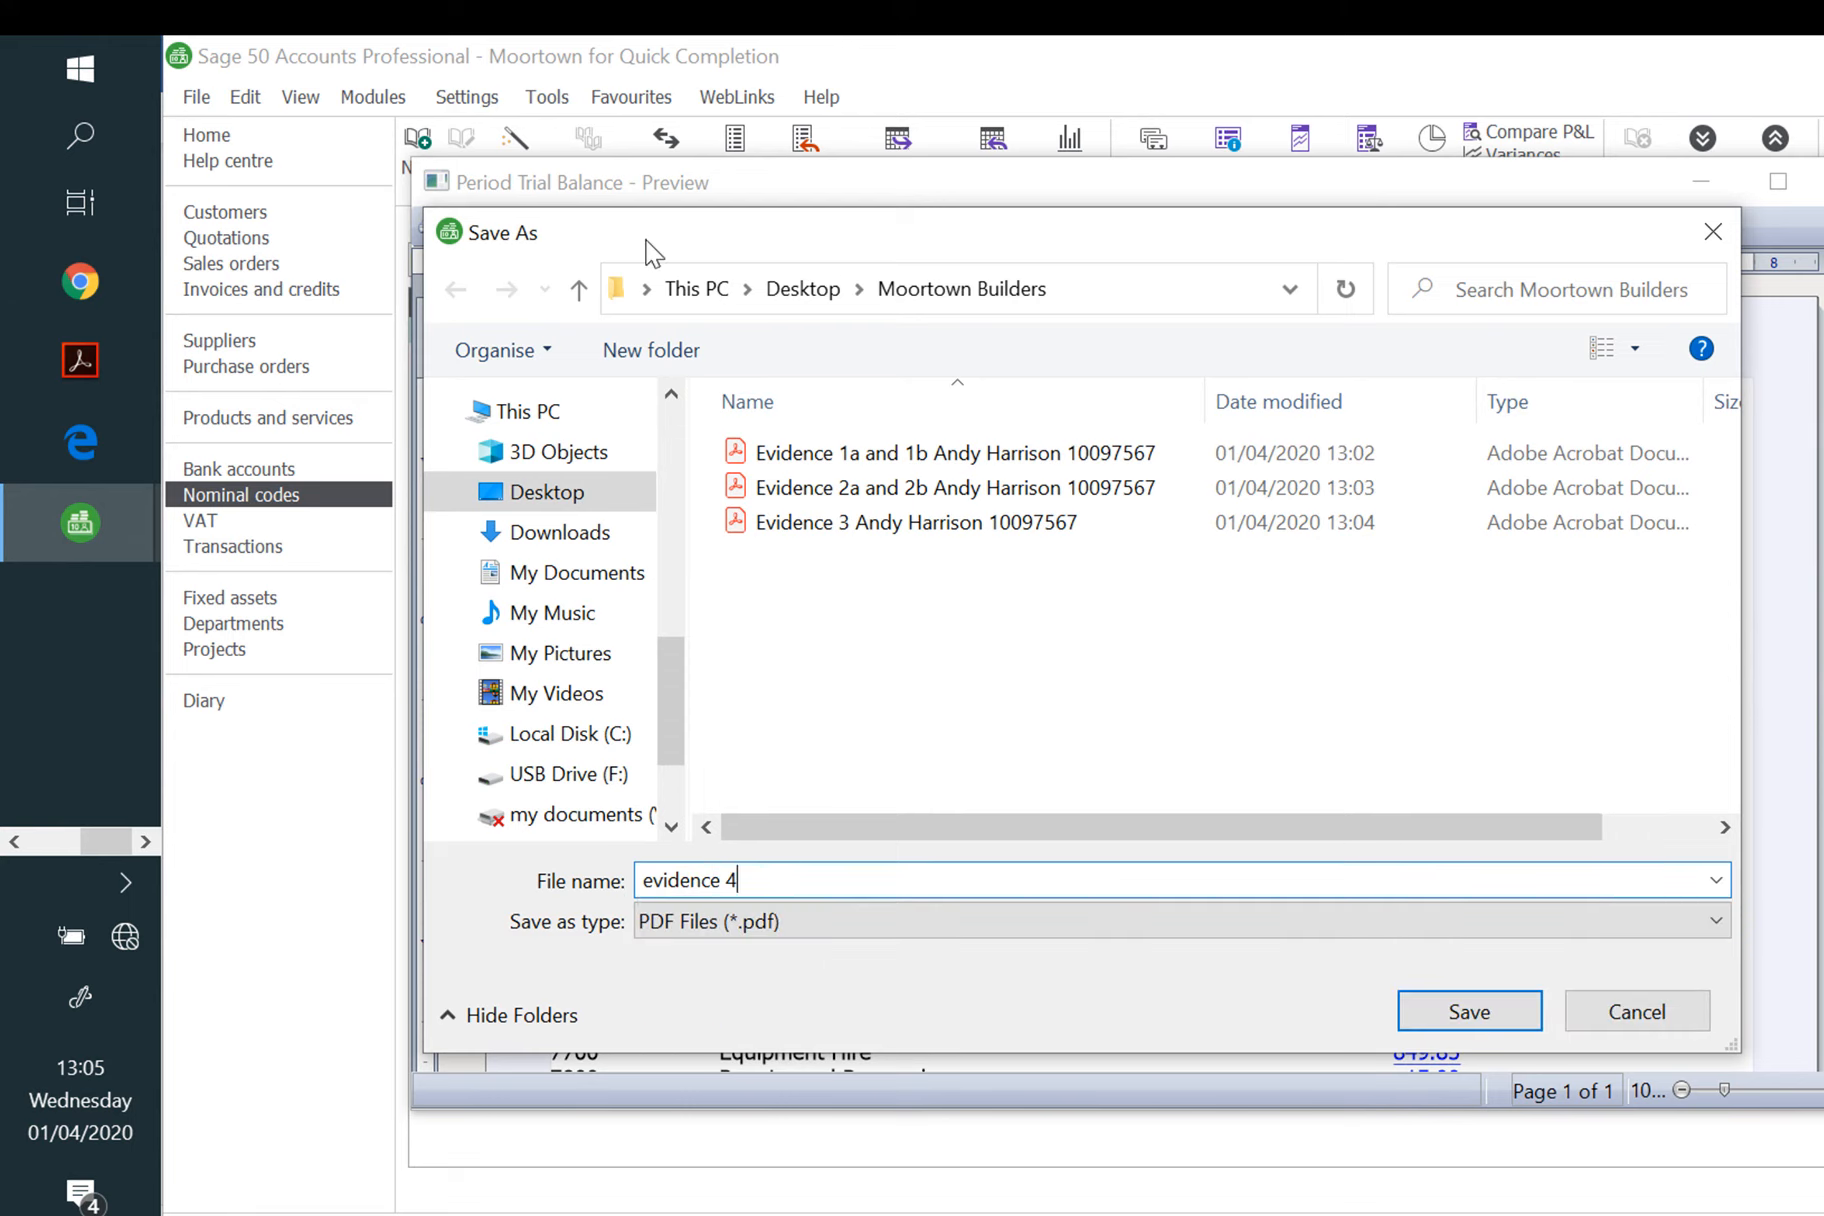
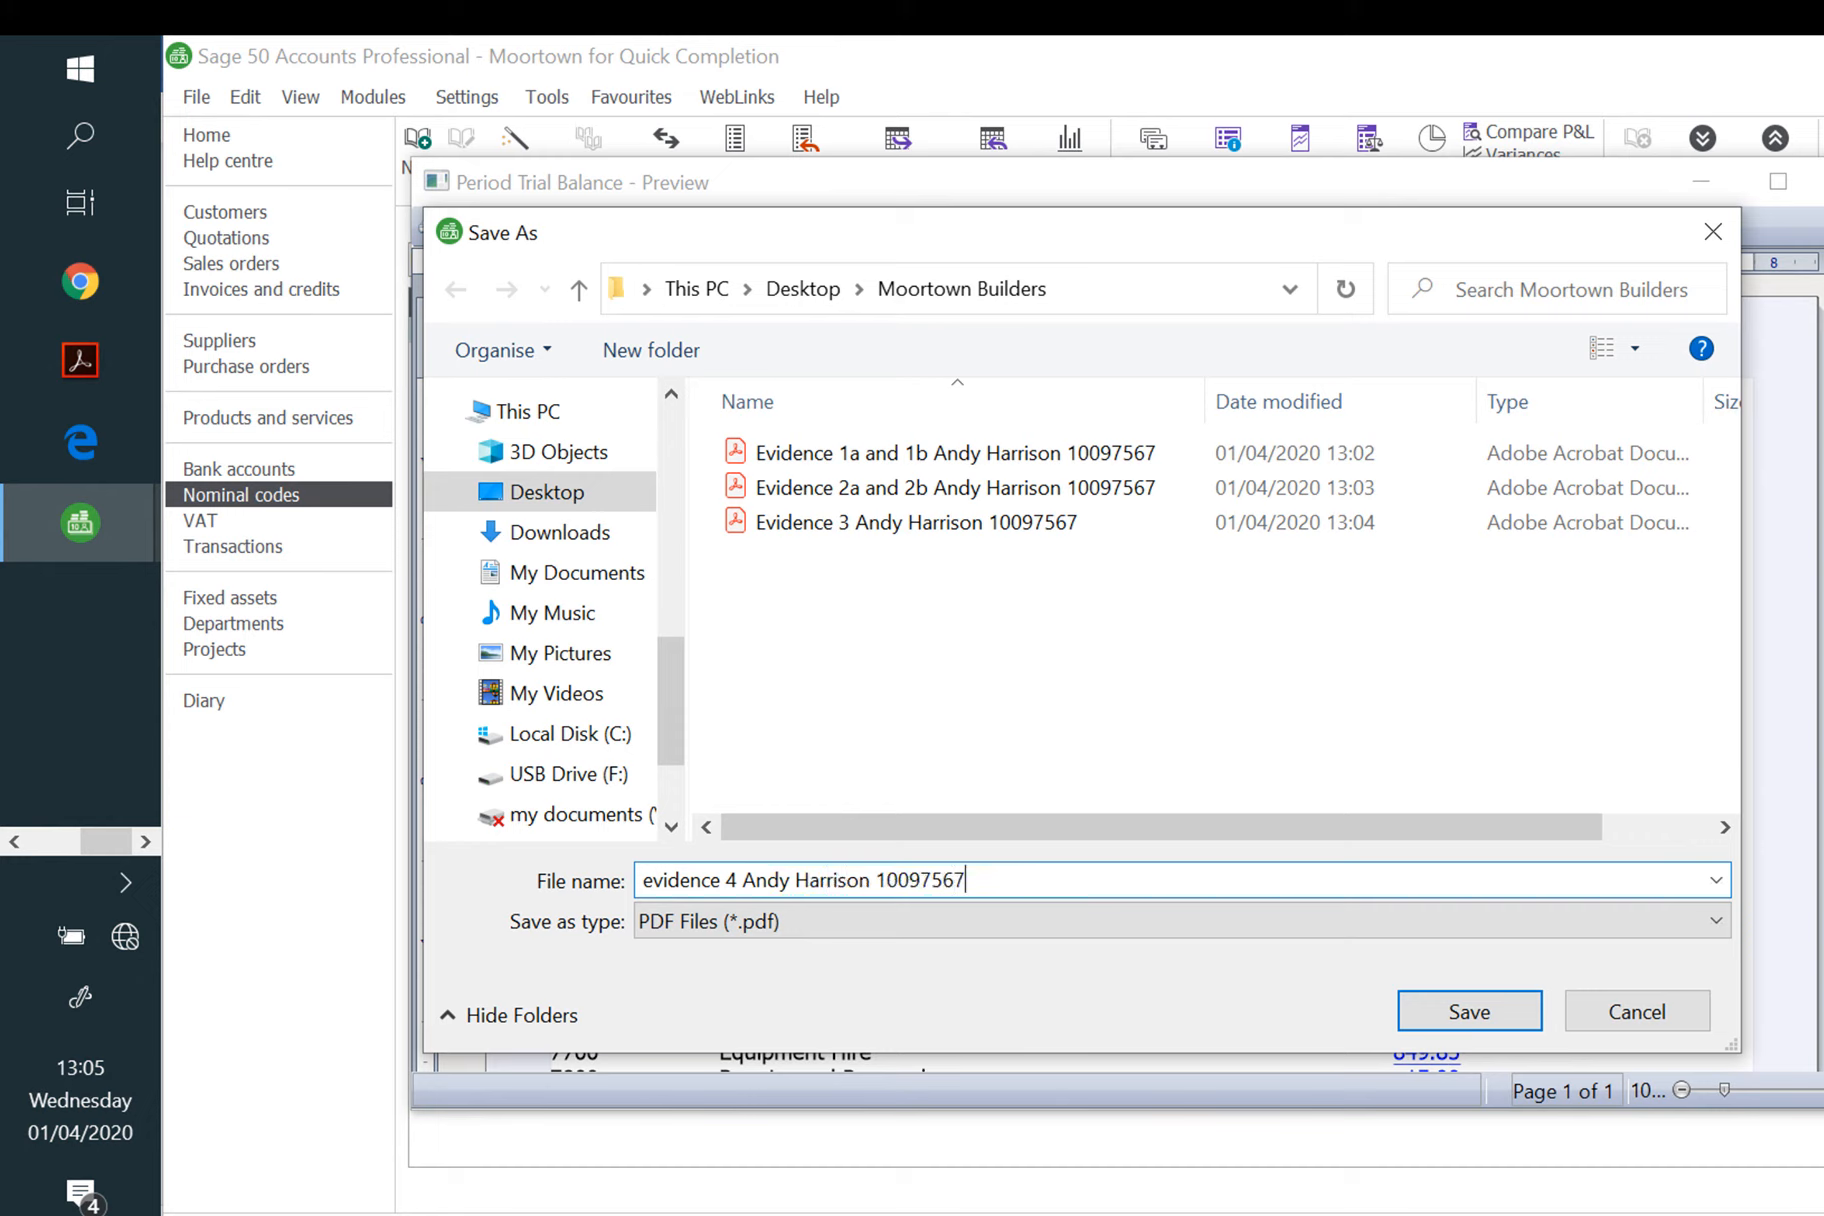
left_click(1505, 1012)
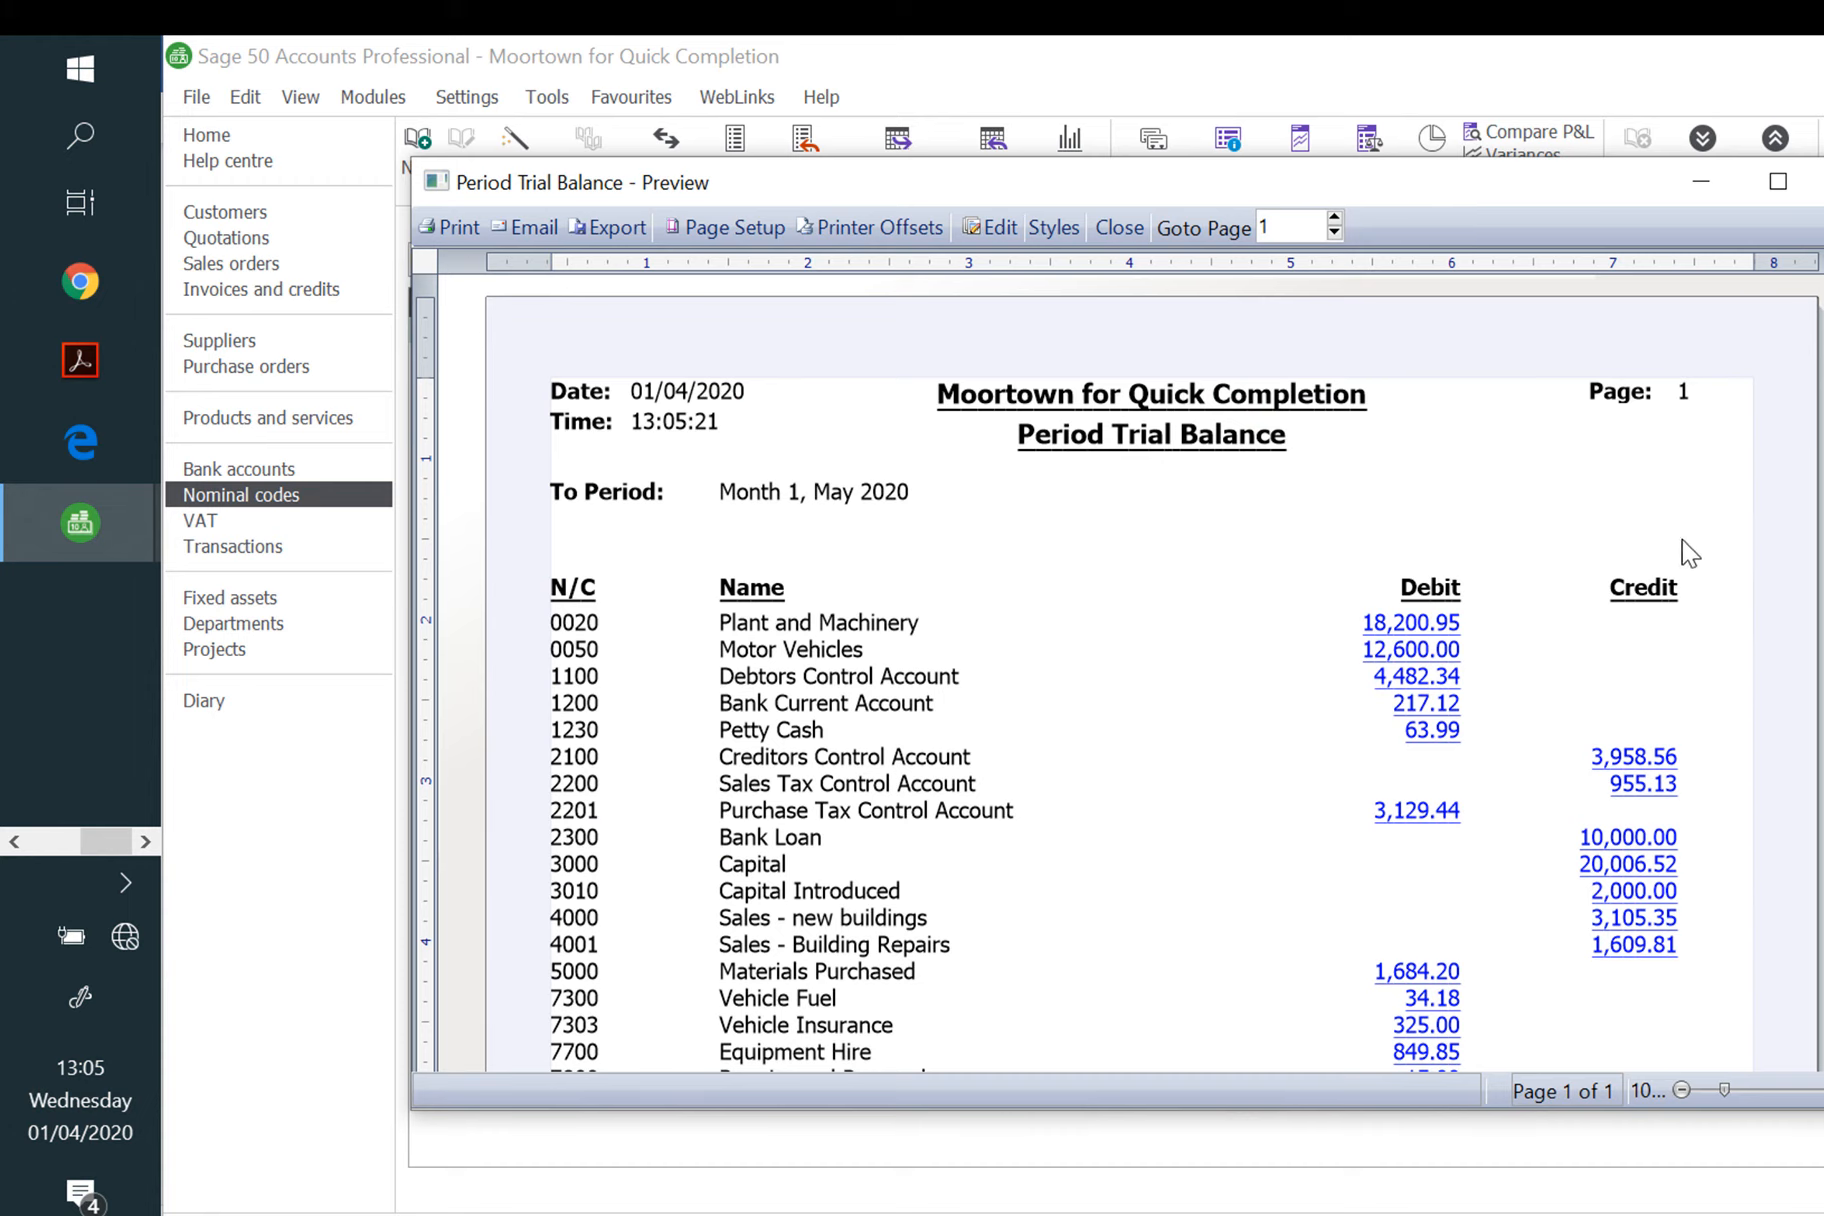
Step: Close the Period Trial Balance preview and bring Word up from the taskbar
scroll(1693, 445, "down", 5)
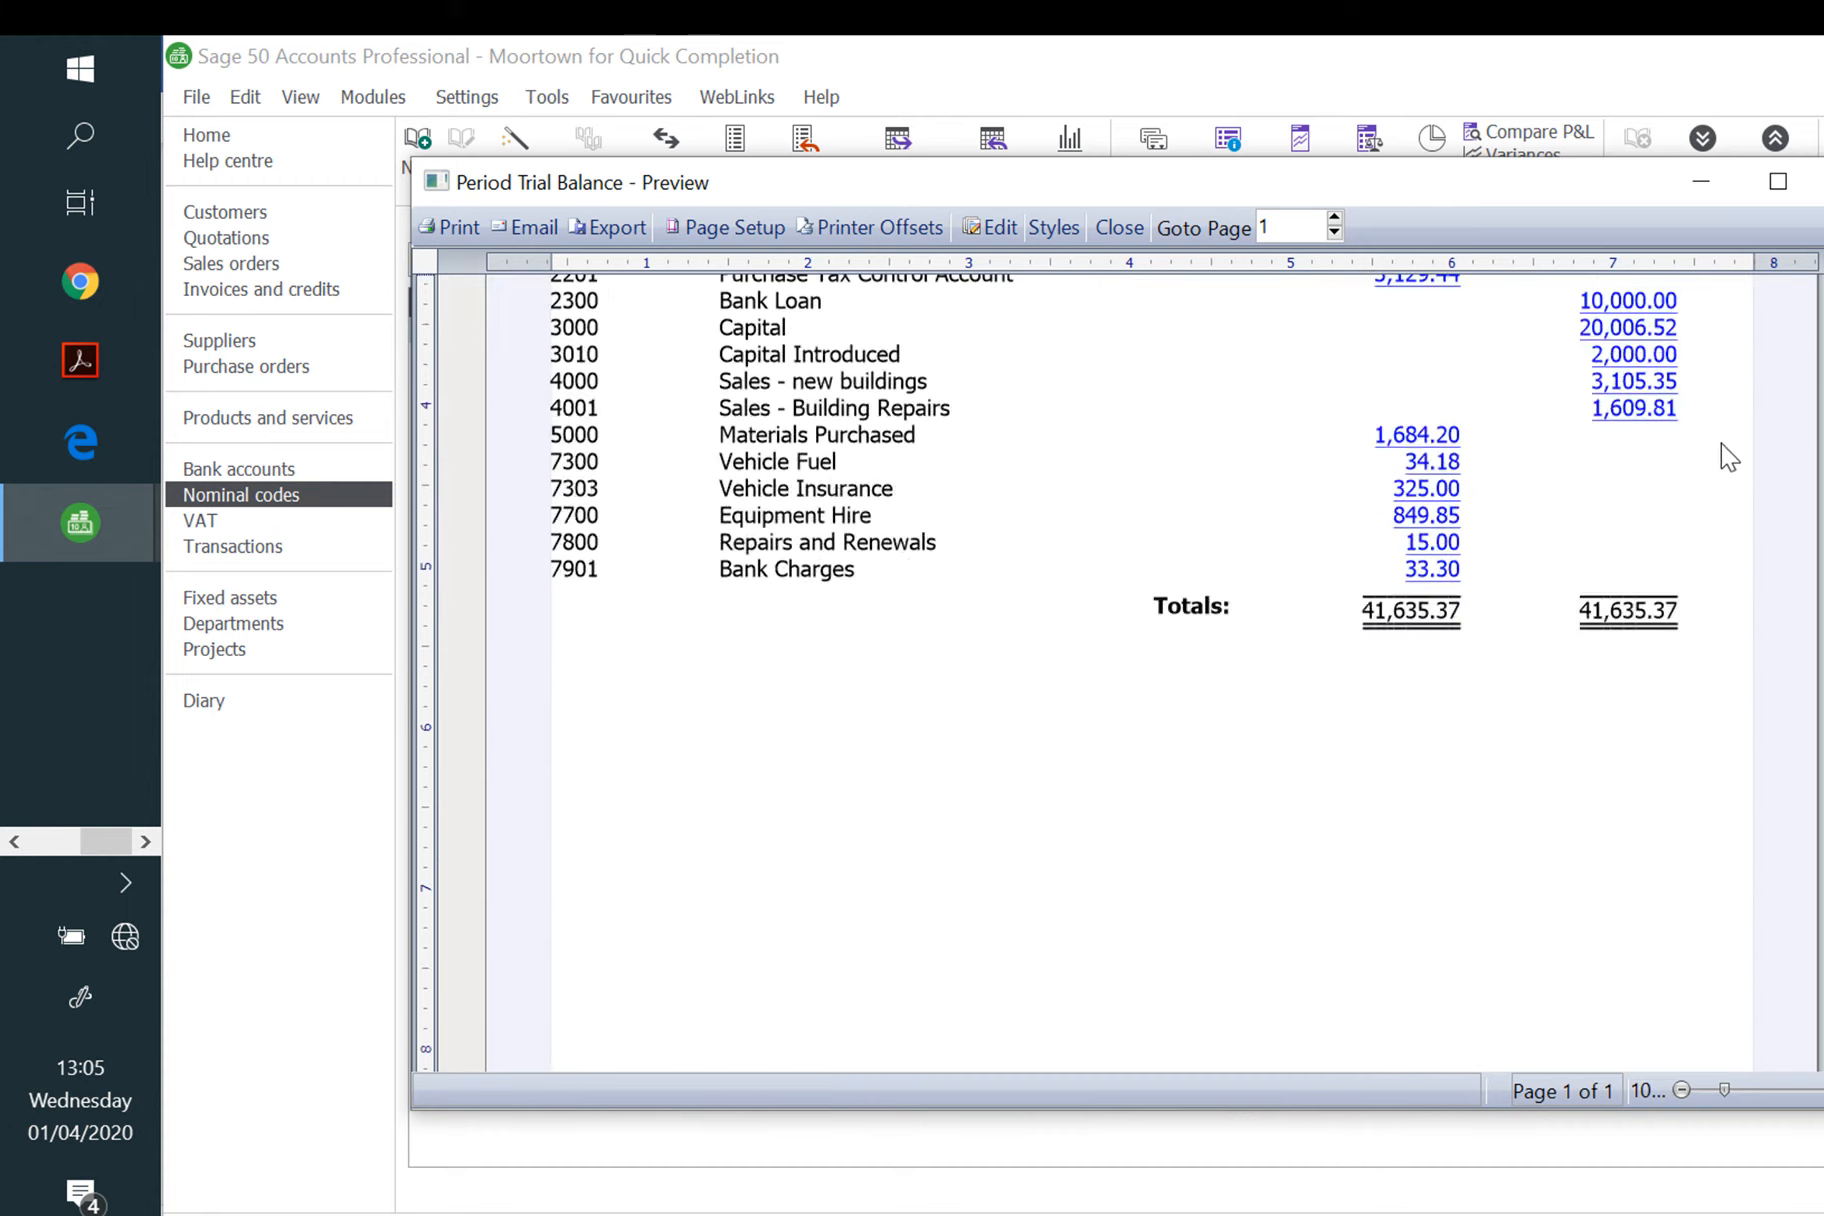
left_click(1821, 181)
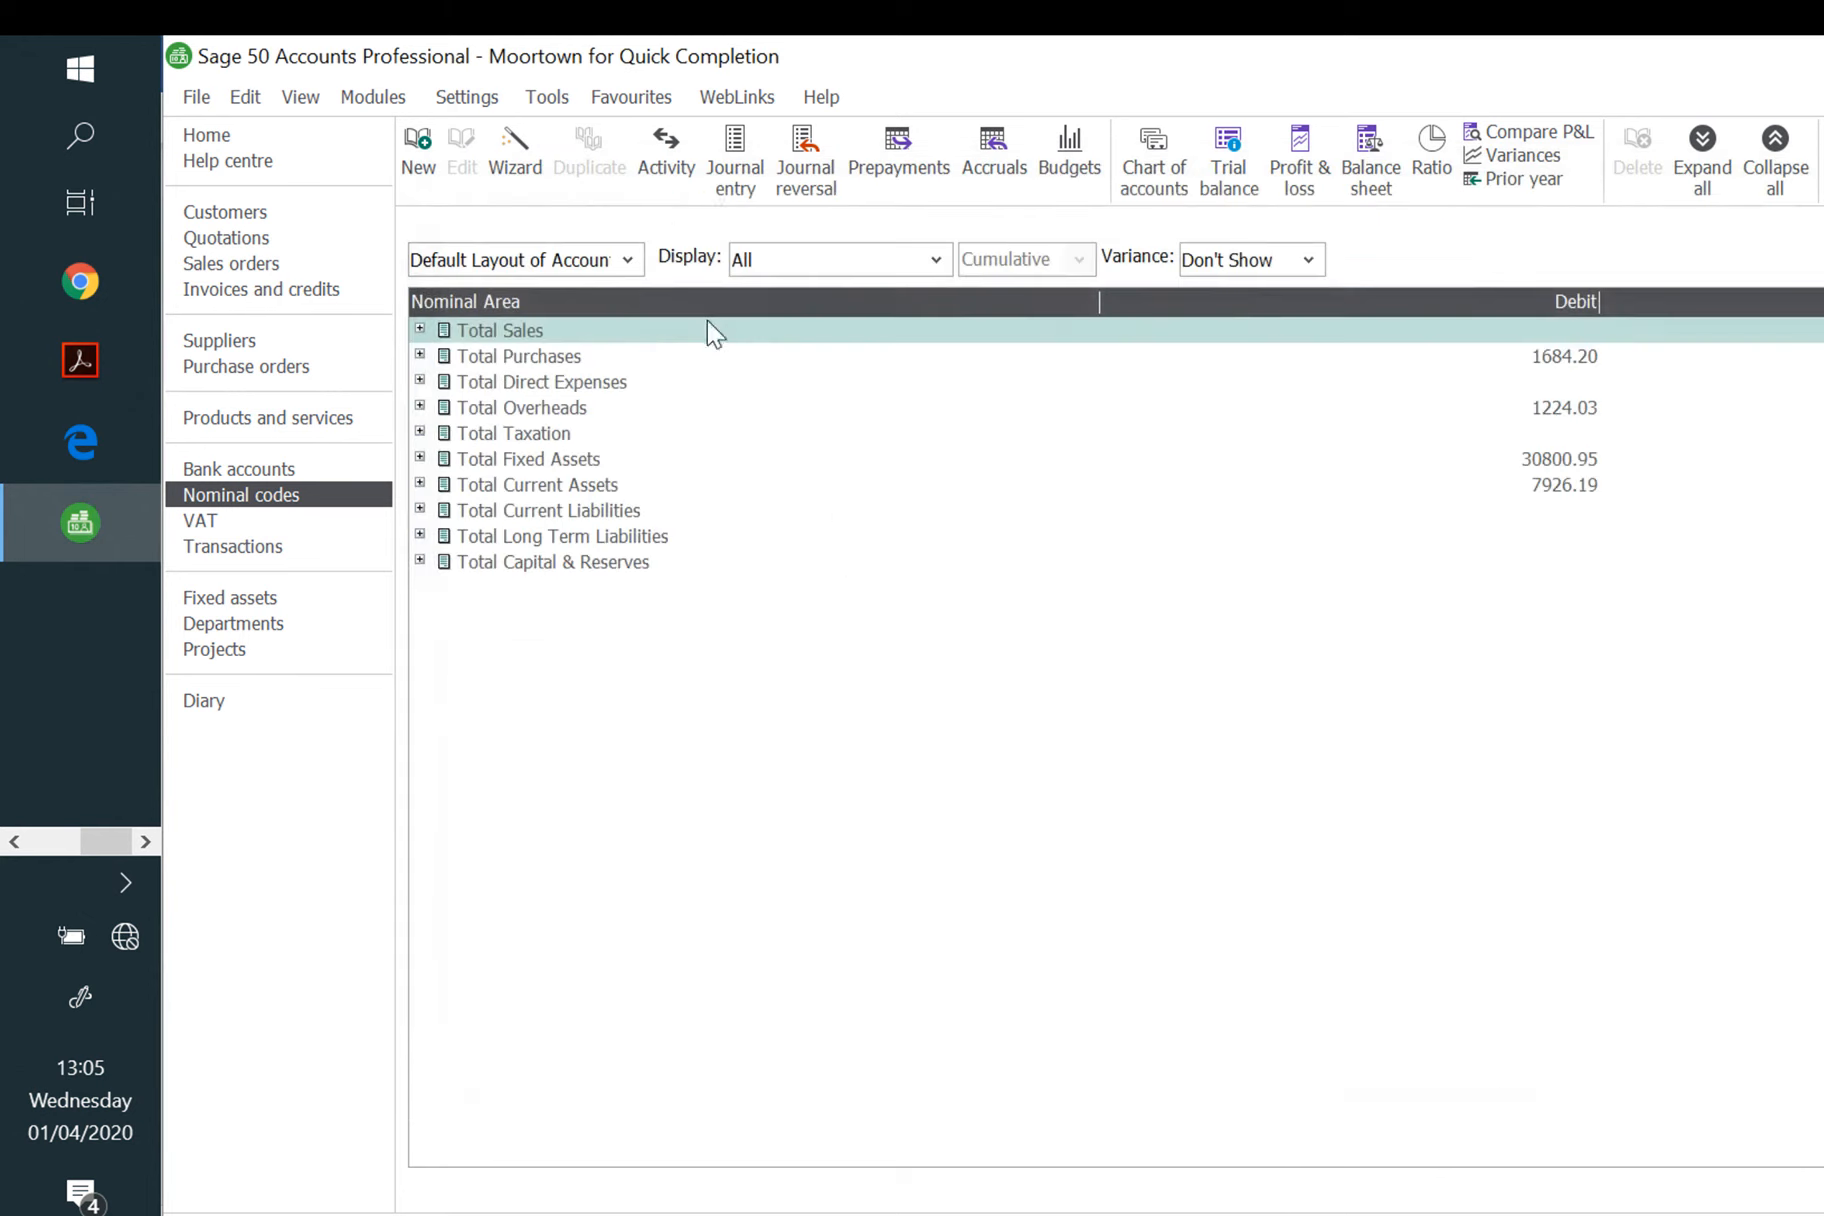
left_click(42, 841)
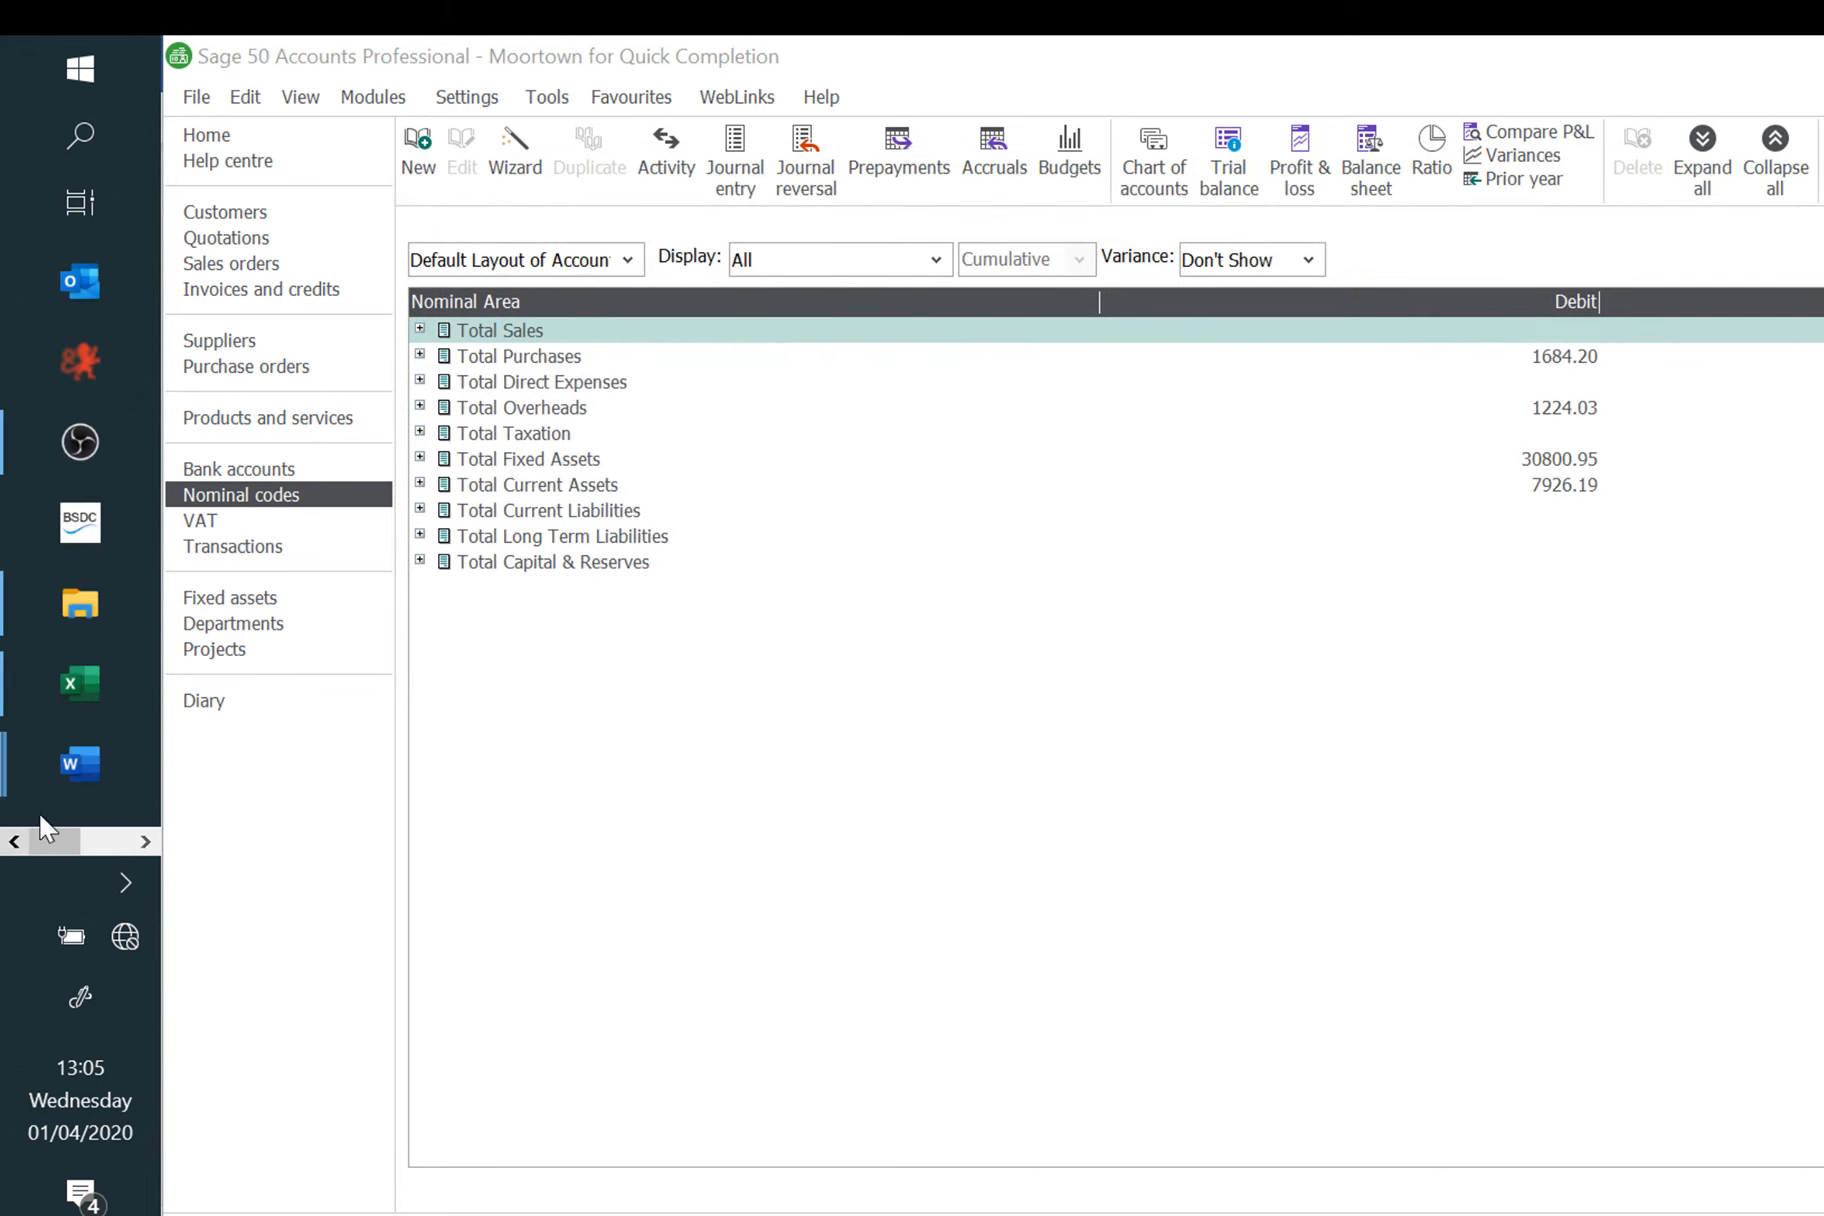
Step: Save As Document2 into Moortown Builders, naming it 'evidence 5' plus the learner's name and number
mouse_move(84, 748)
left_click(368, 840)
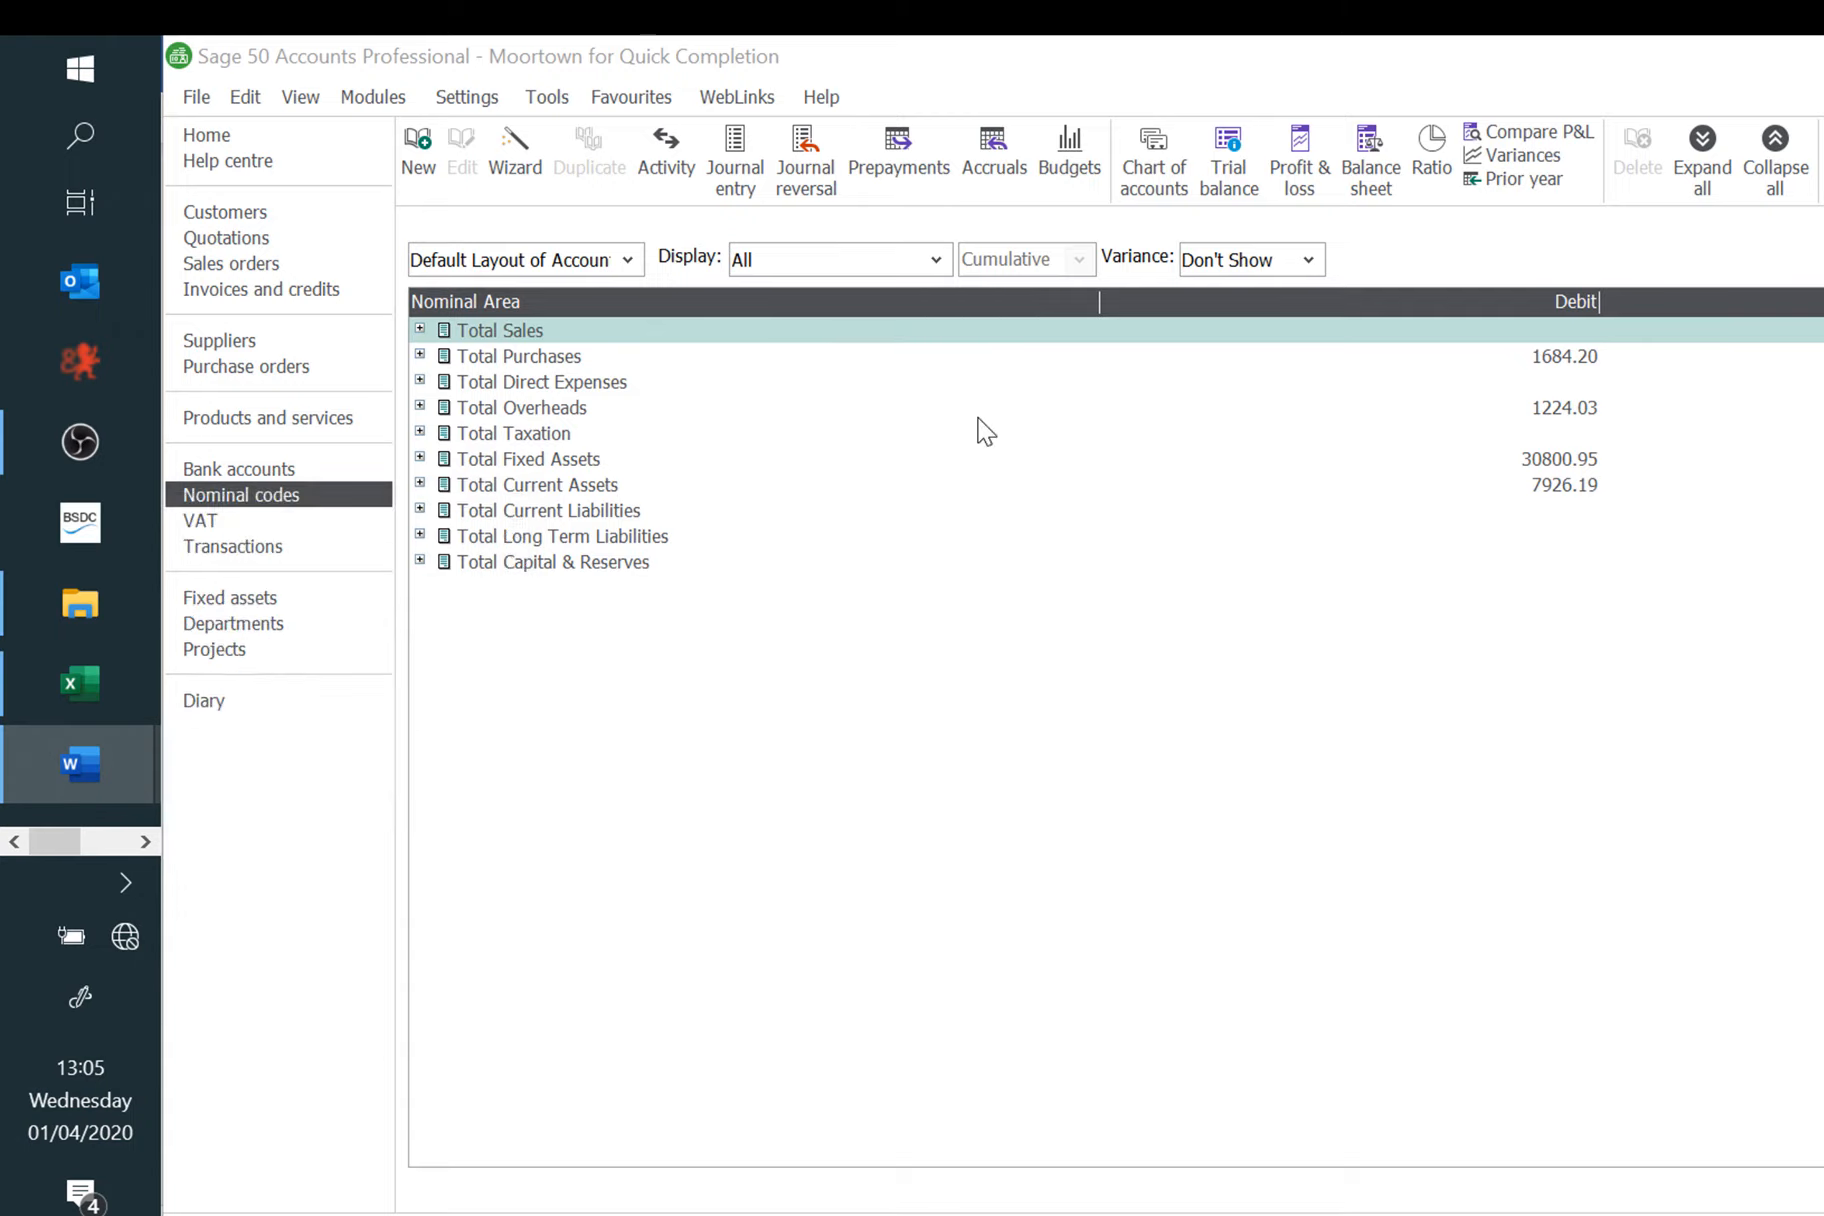
left_click(205, 118)
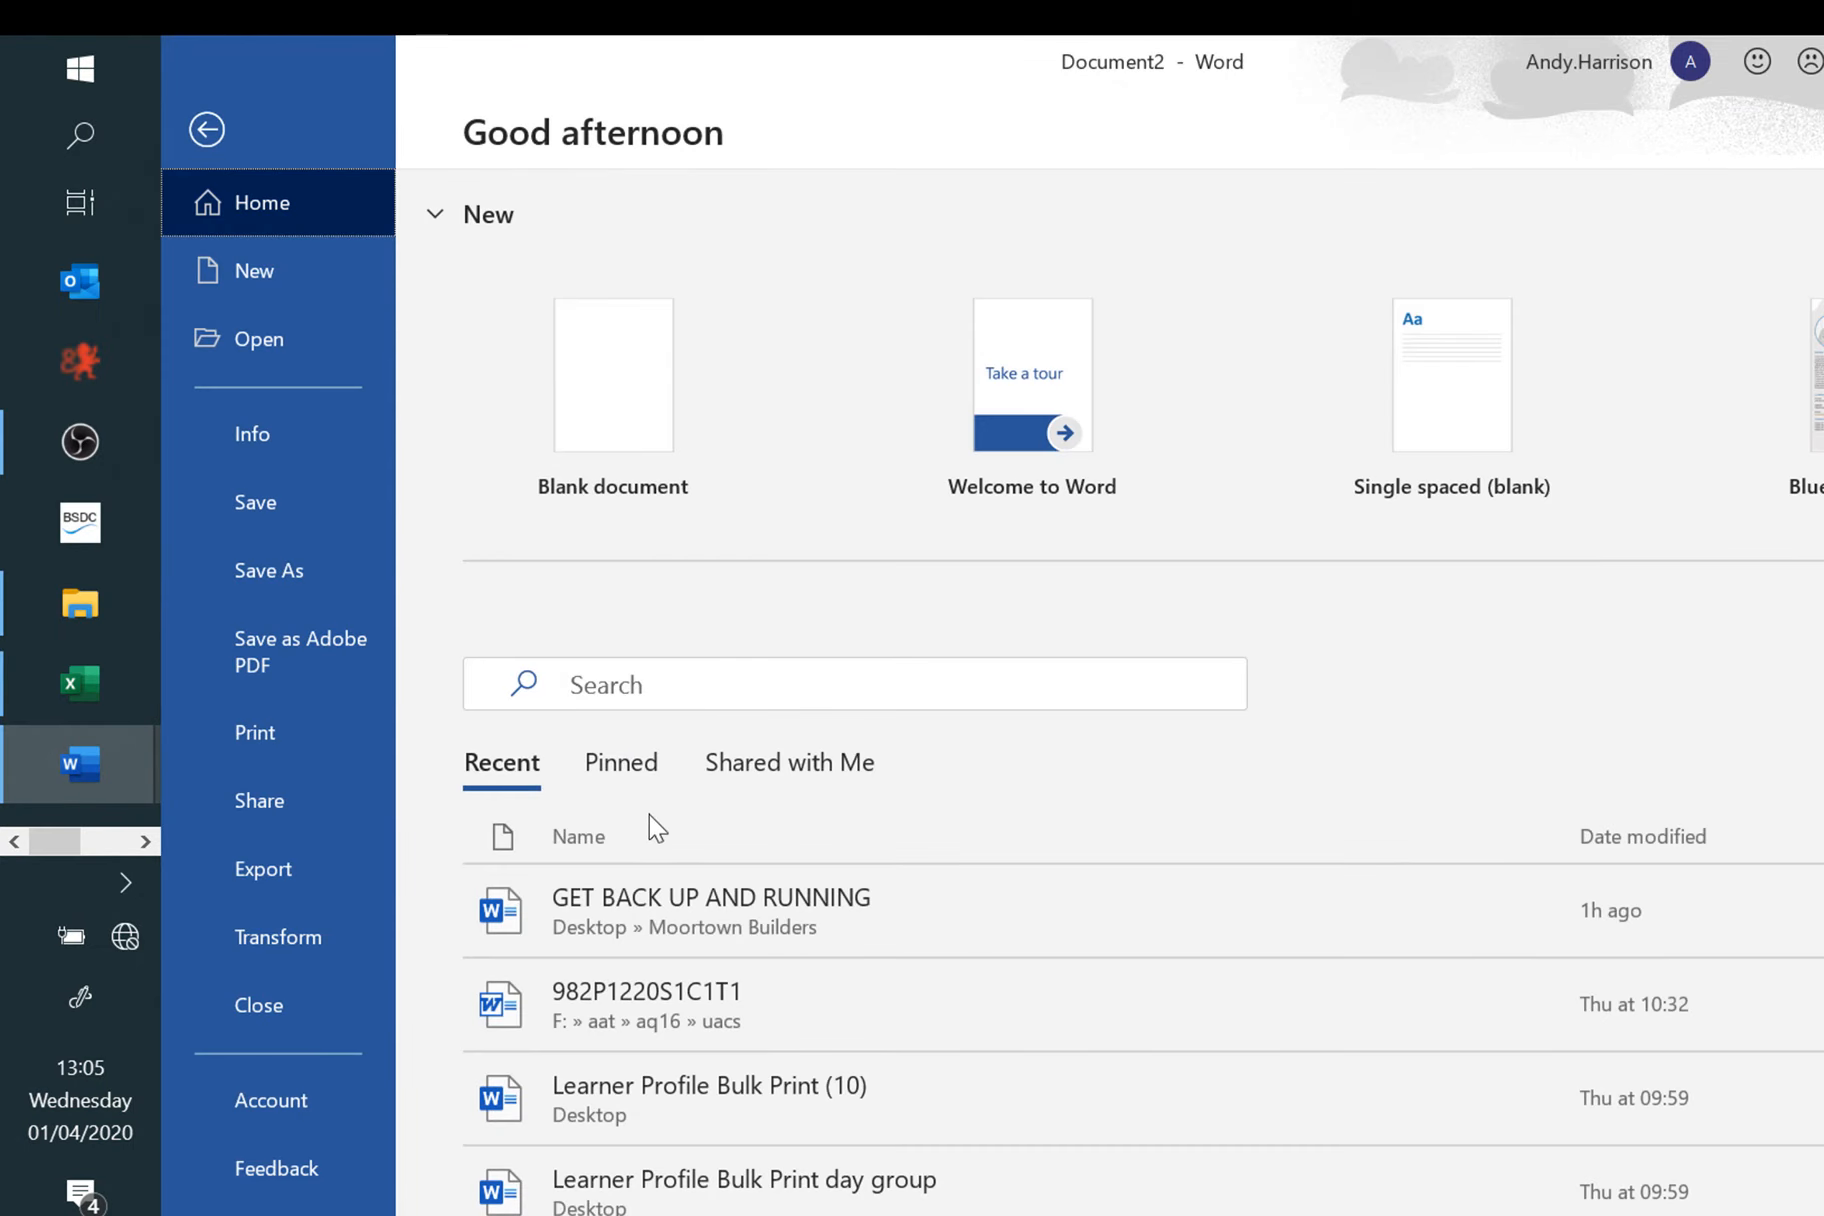
left_click(312, 573)
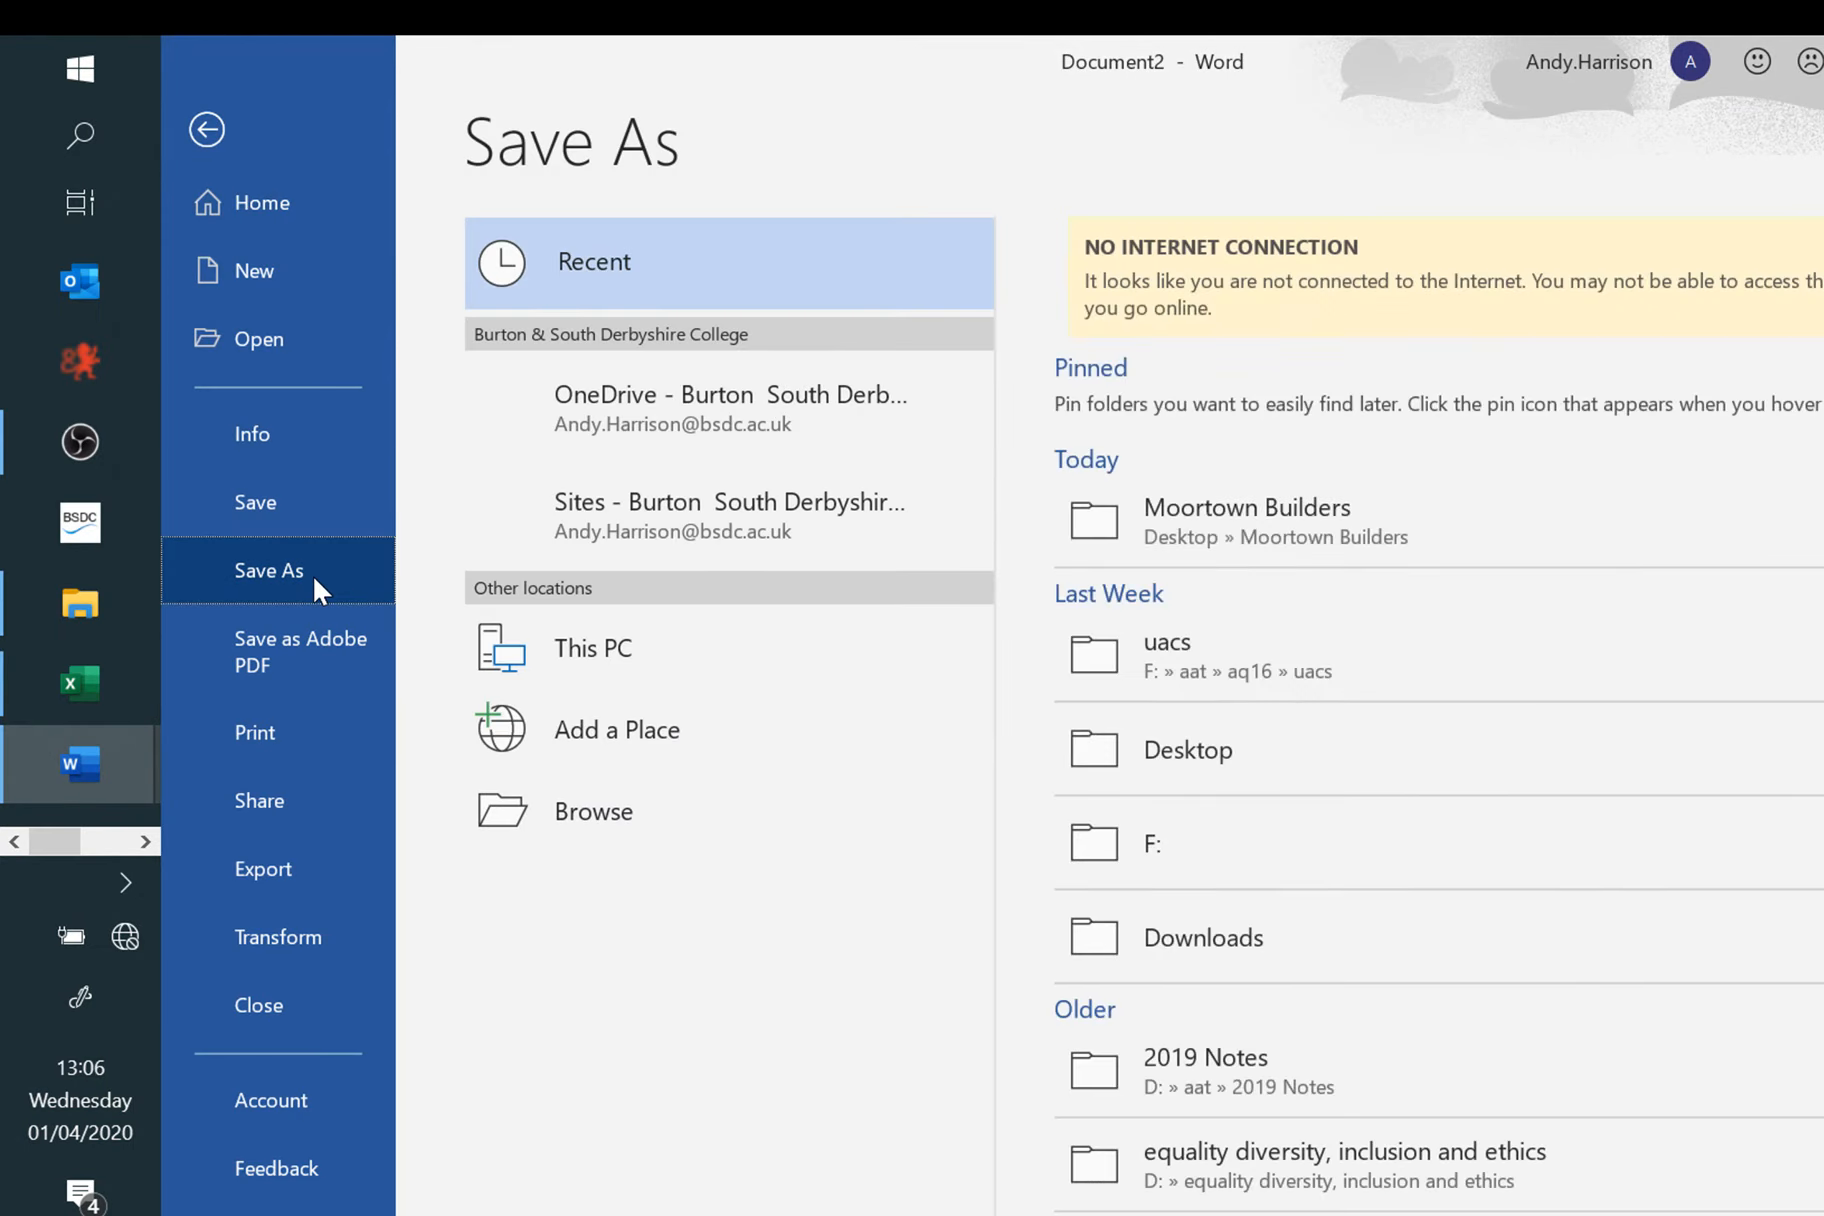
left_click(1322, 532)
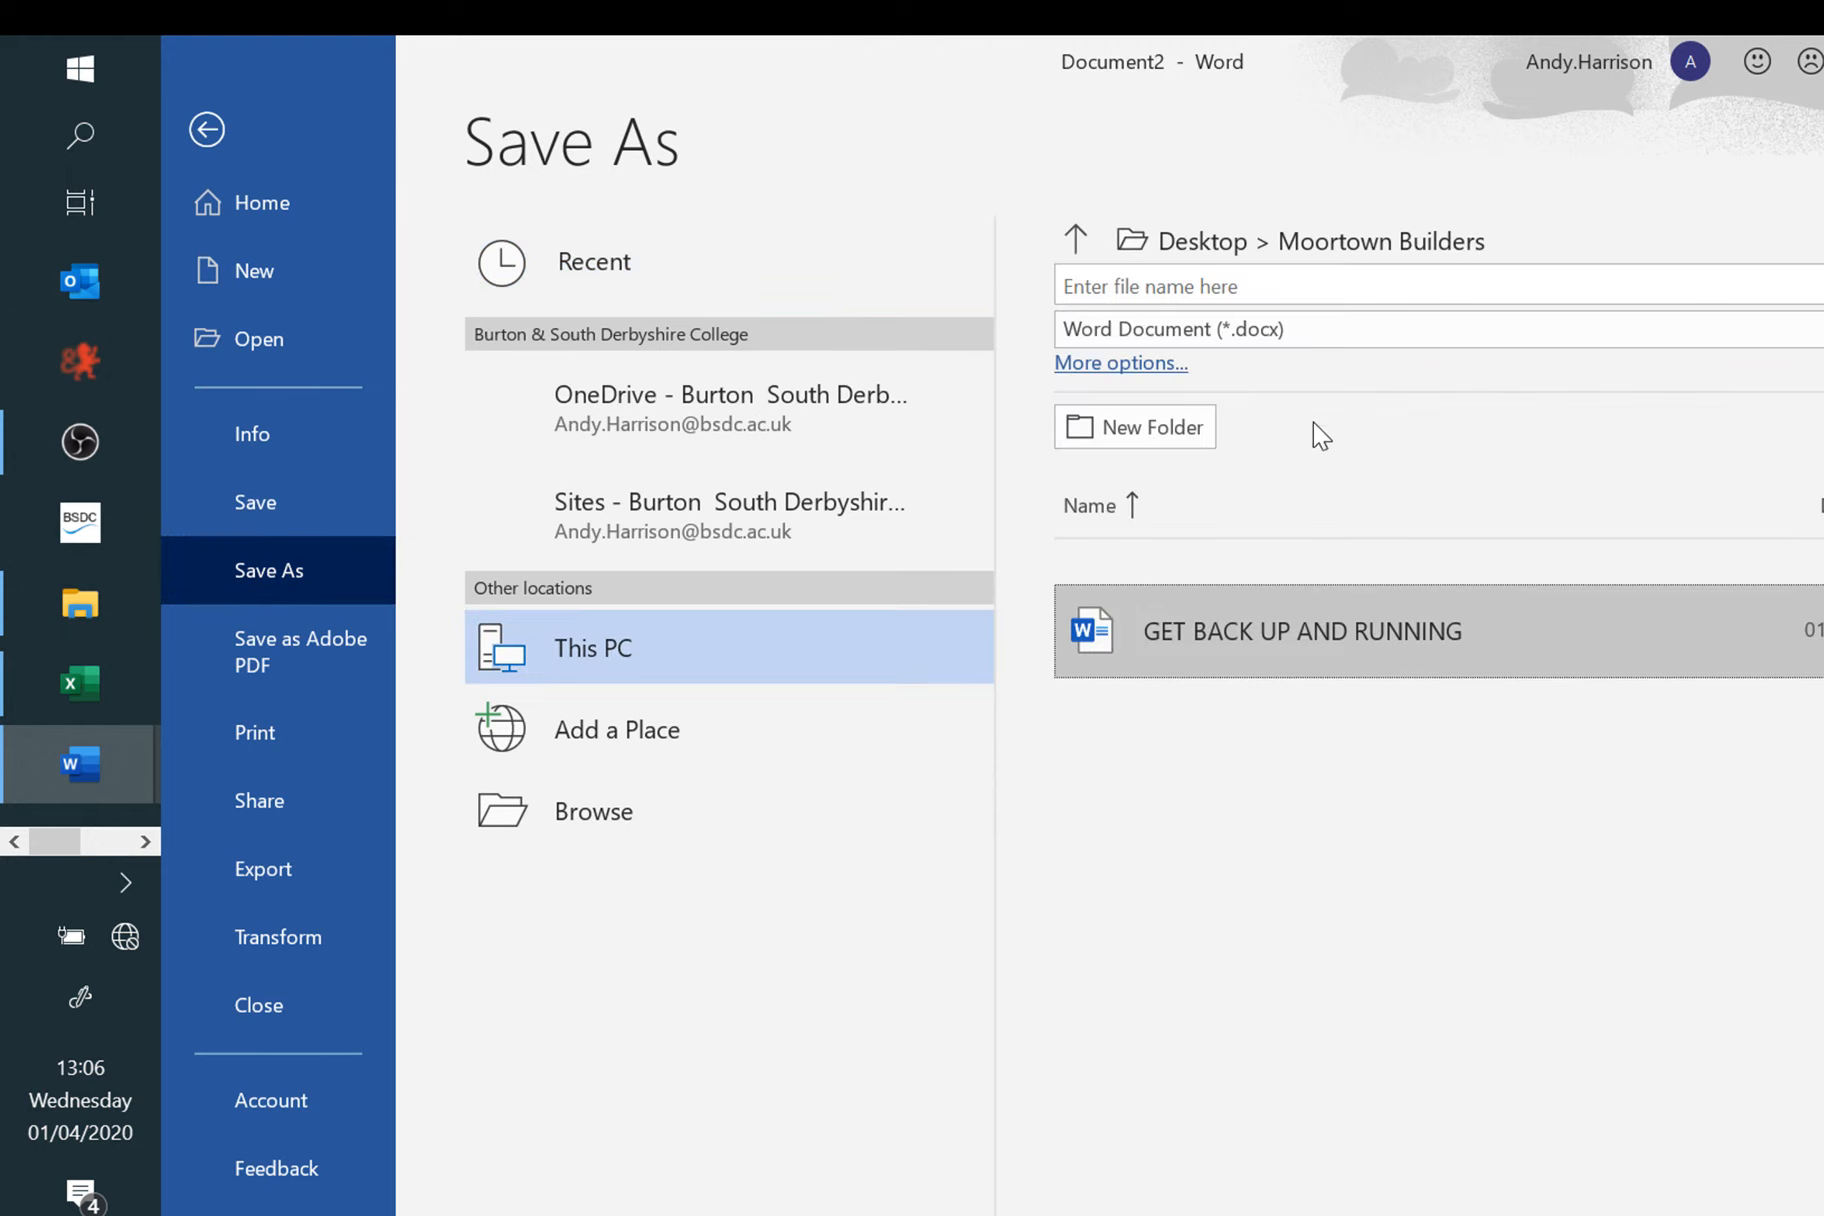
left_click(1290, 286)
type("evide")
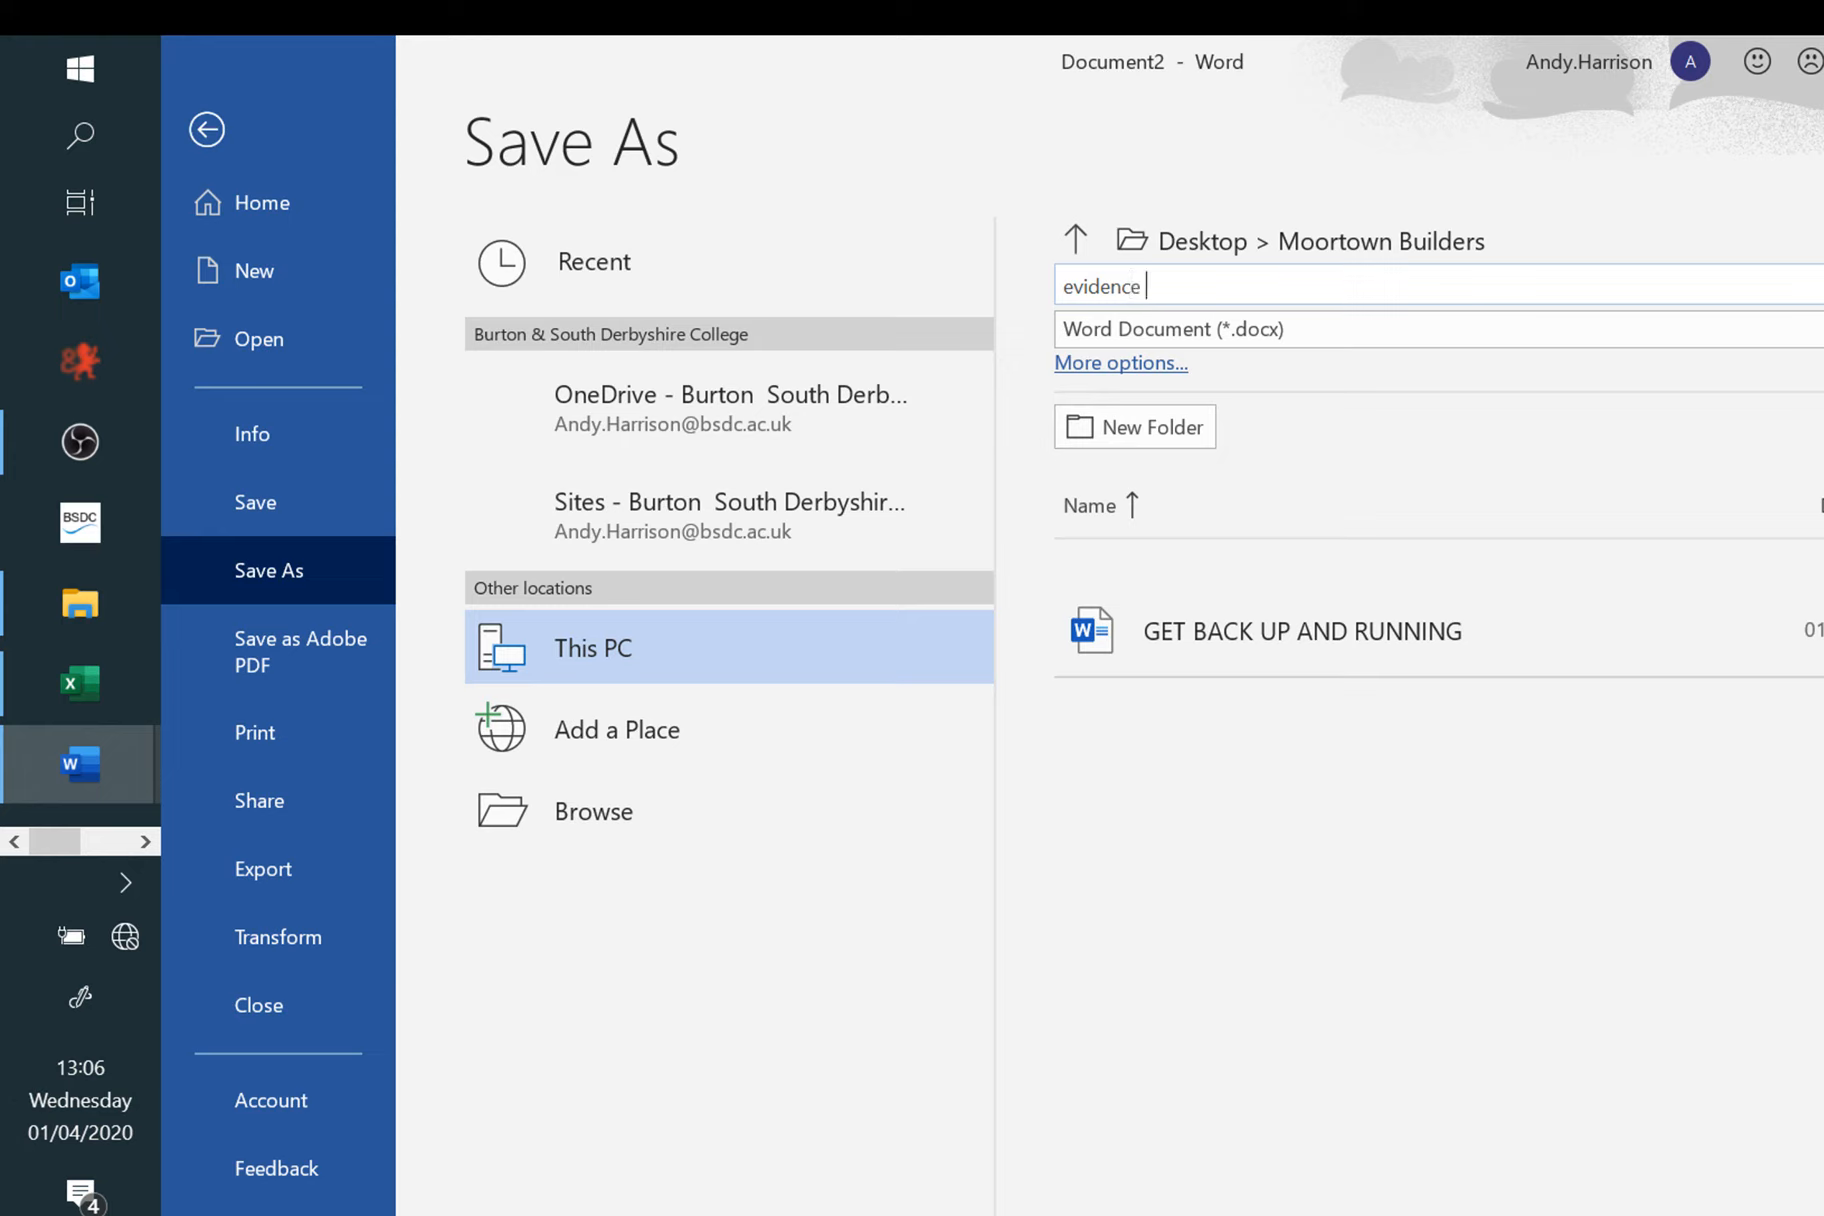
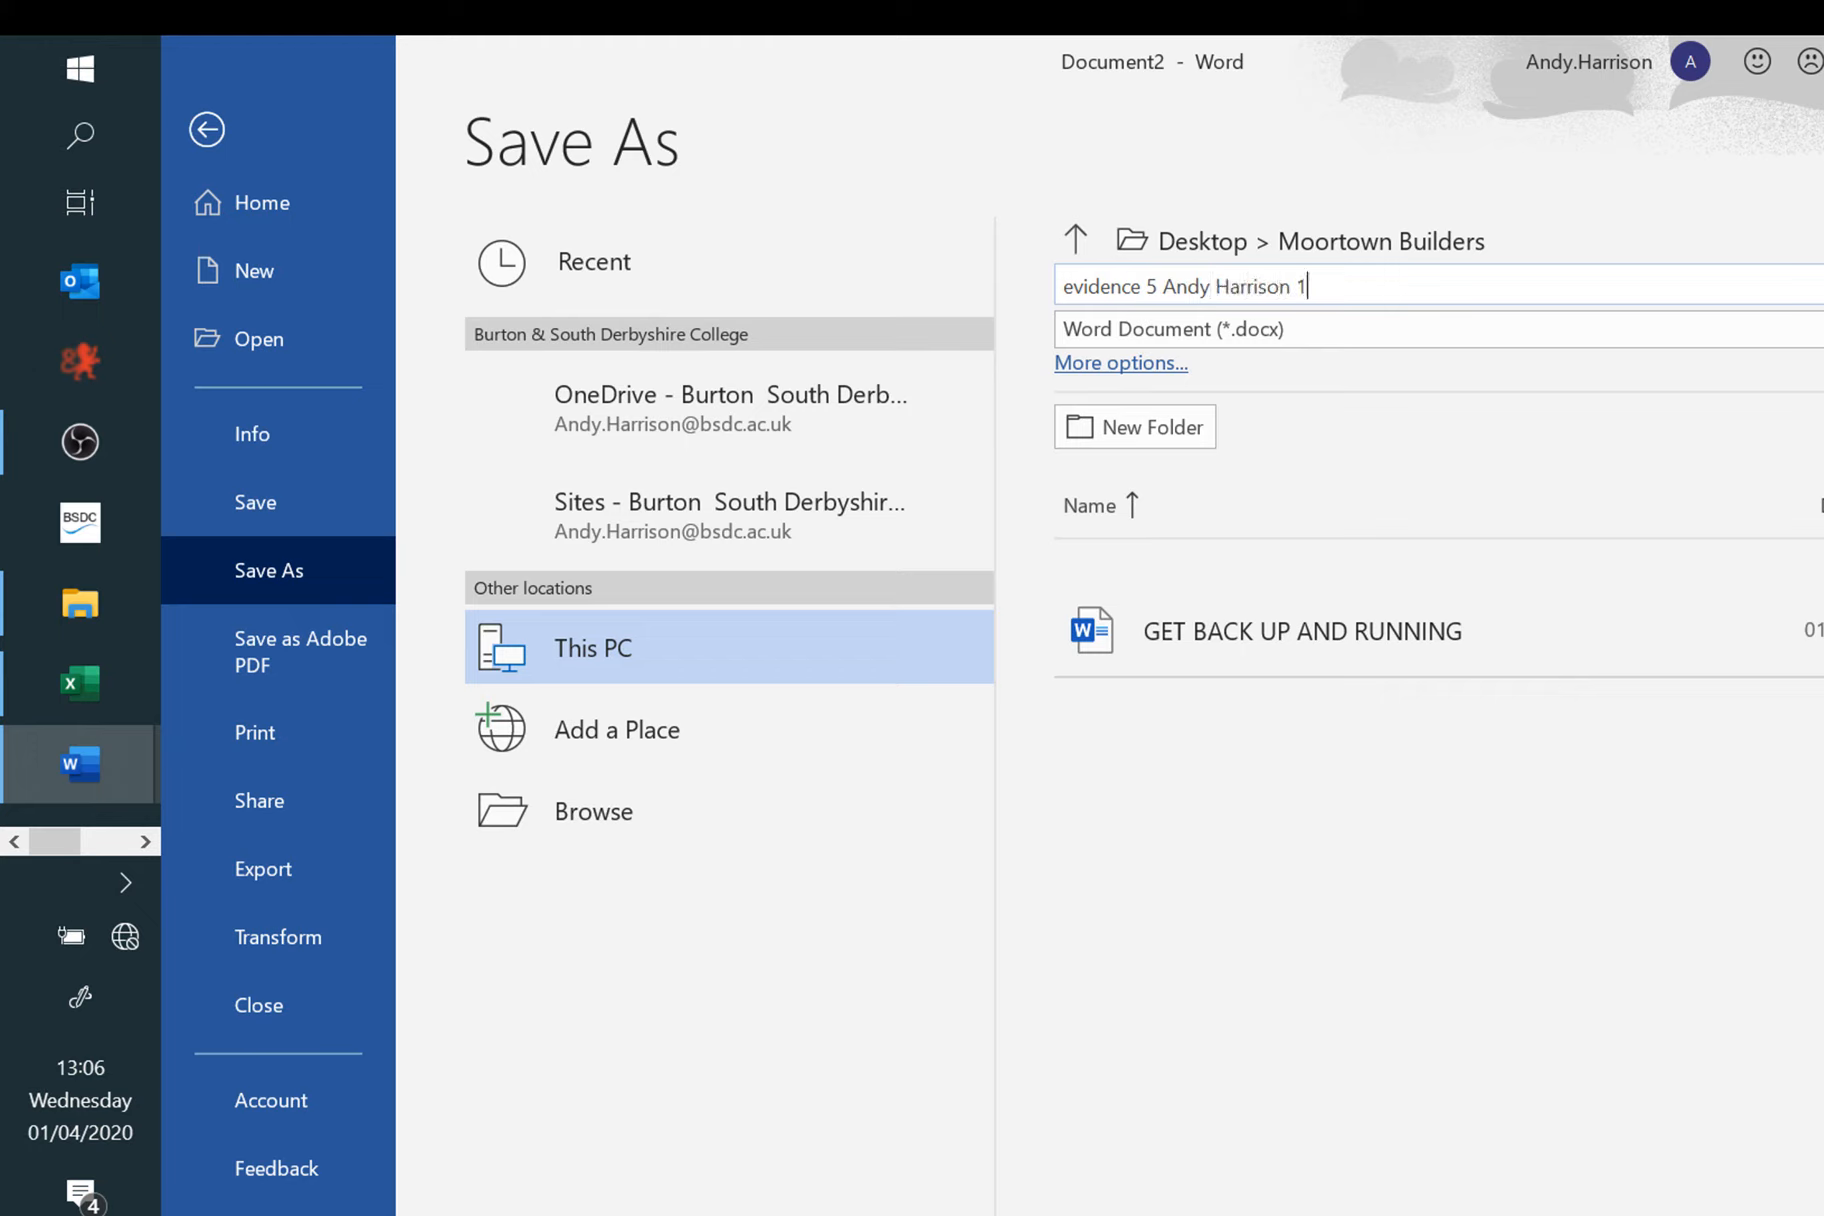
Step: Confirm the 'evidence 5' Word save and switch back to Sage 50
key("Return")
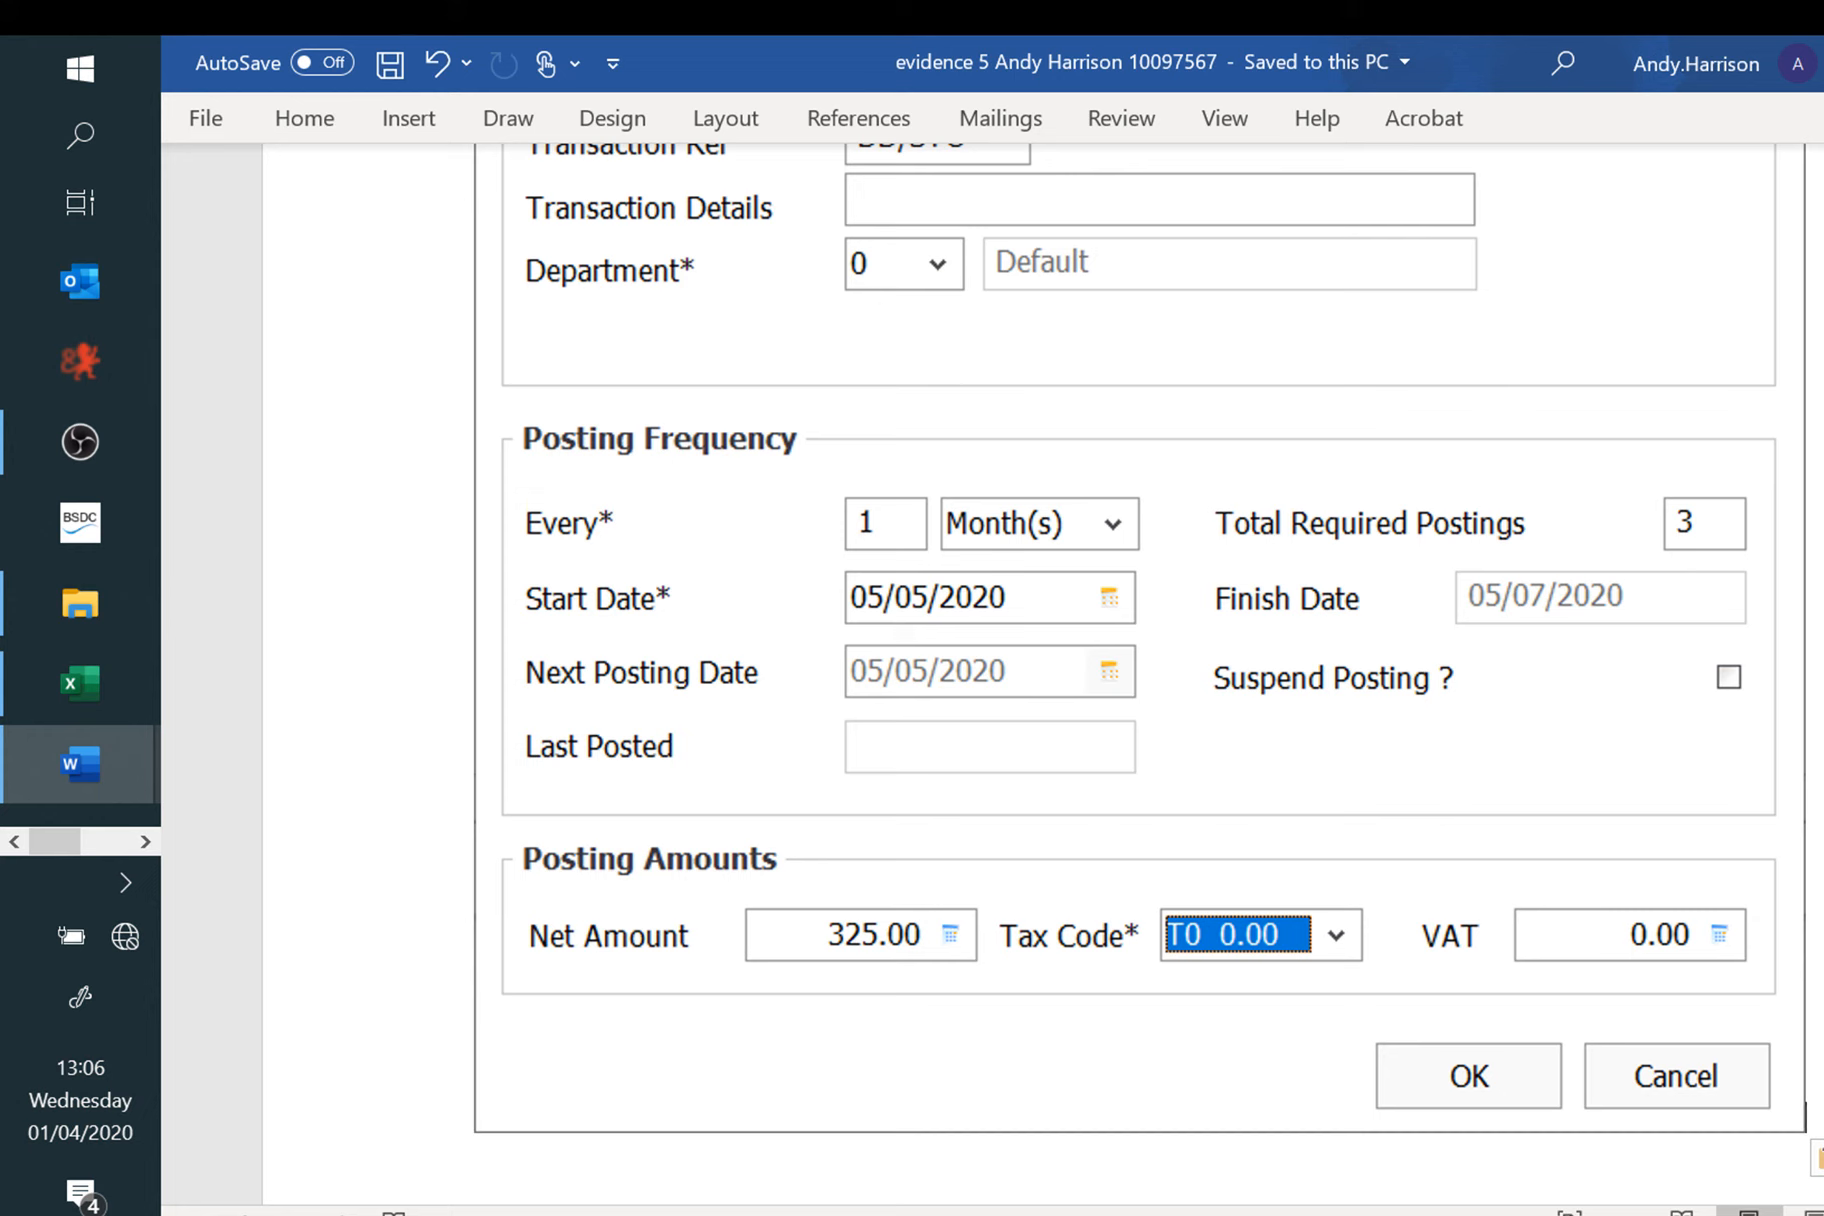
key("alt+Tab")
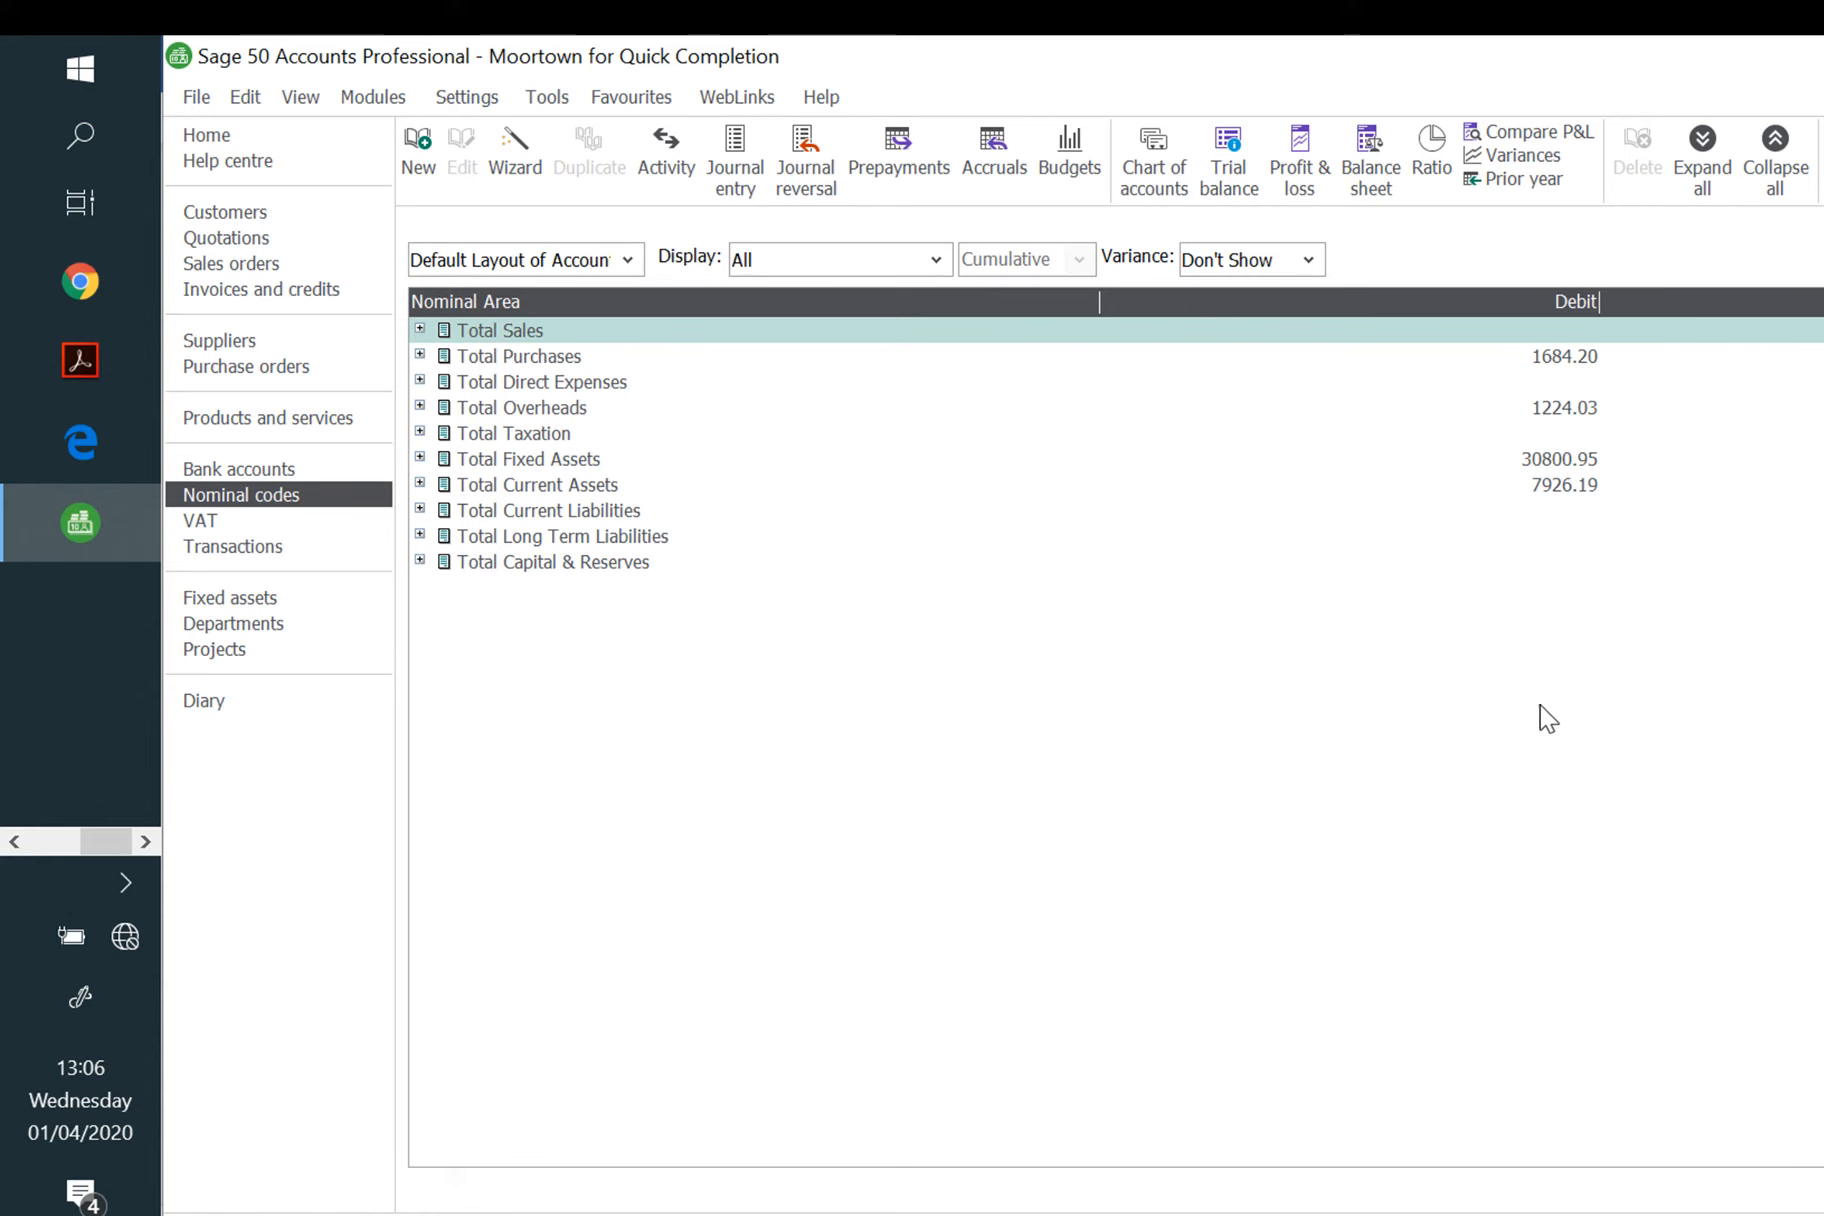
Step: Open and cancel reconciliation of Bank Current Account 1200, then exit Sage, declining the backup
left_click(245, 470)
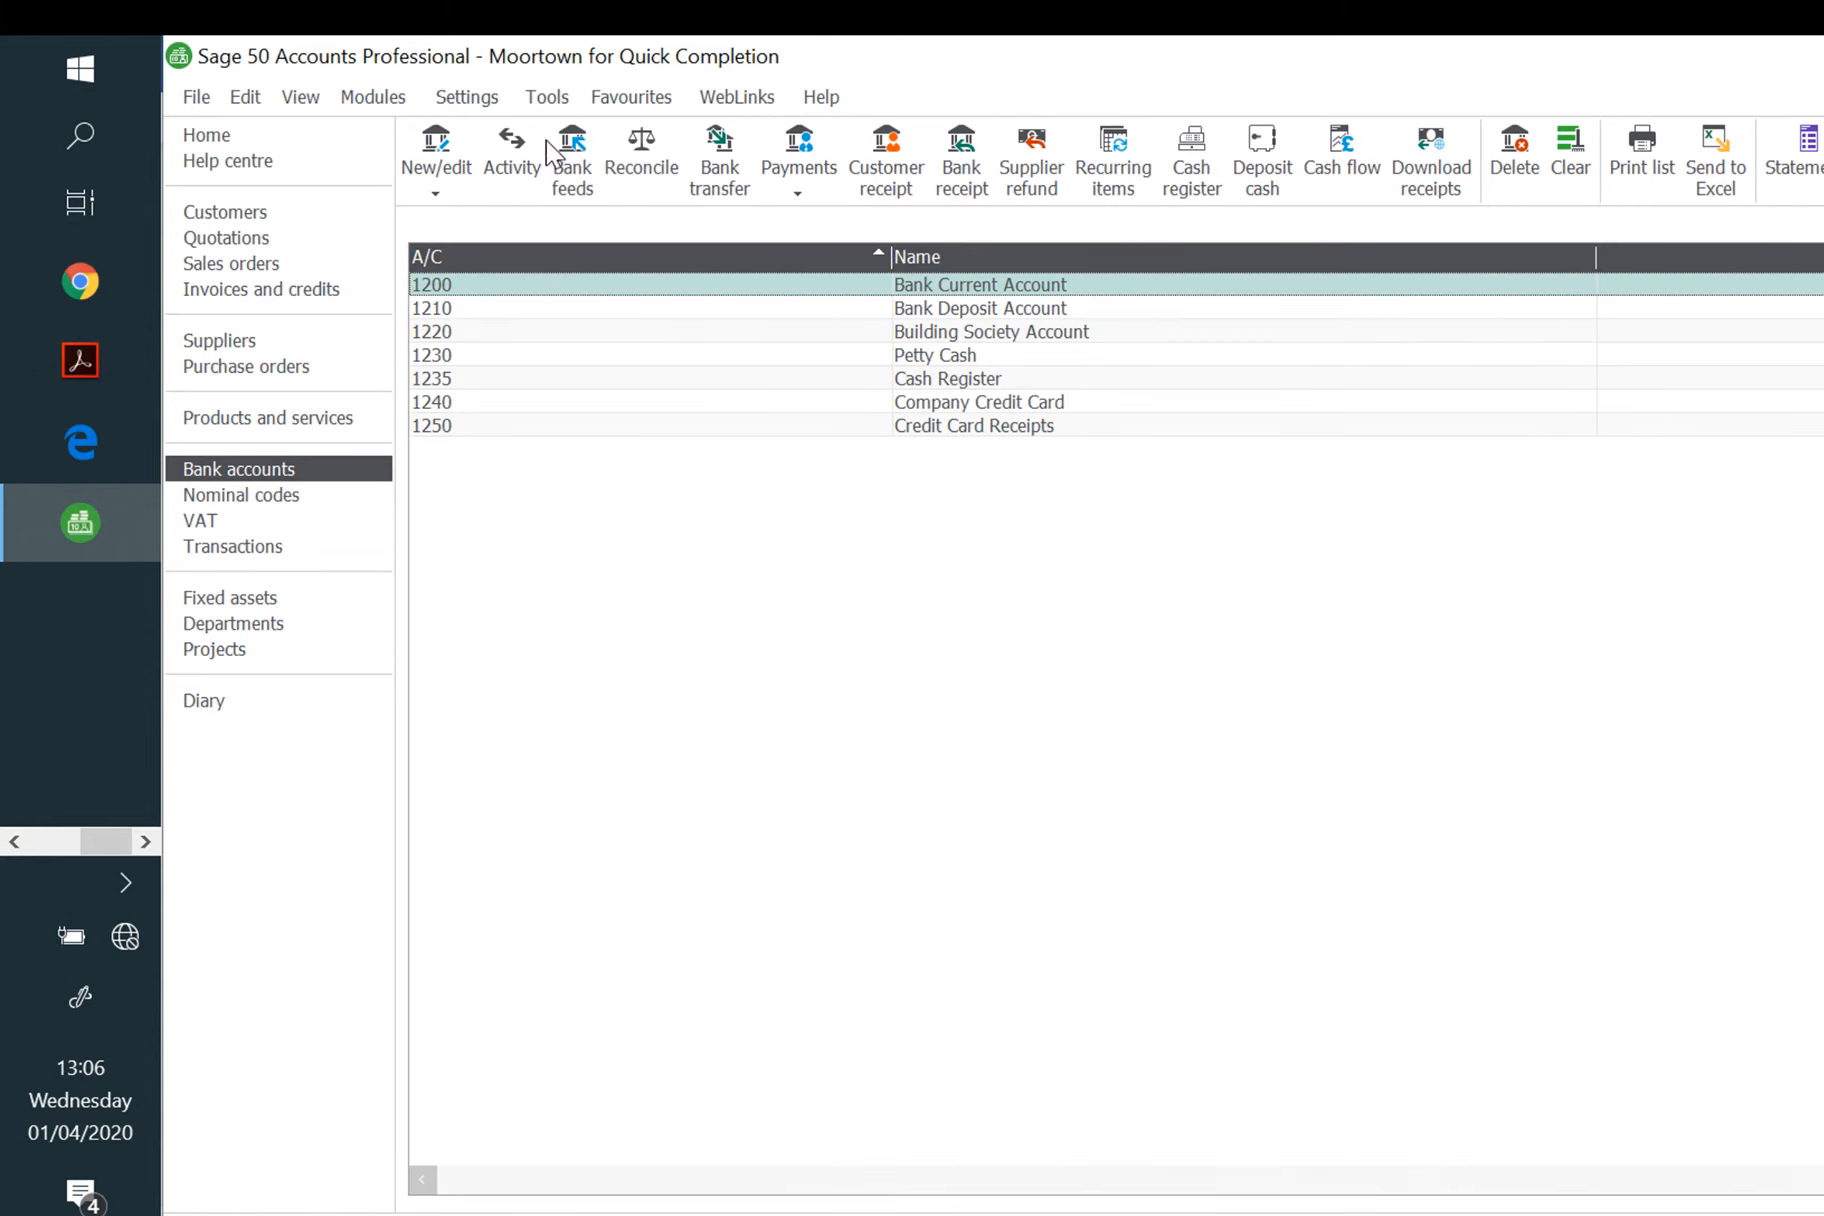
left_click(641, 160)
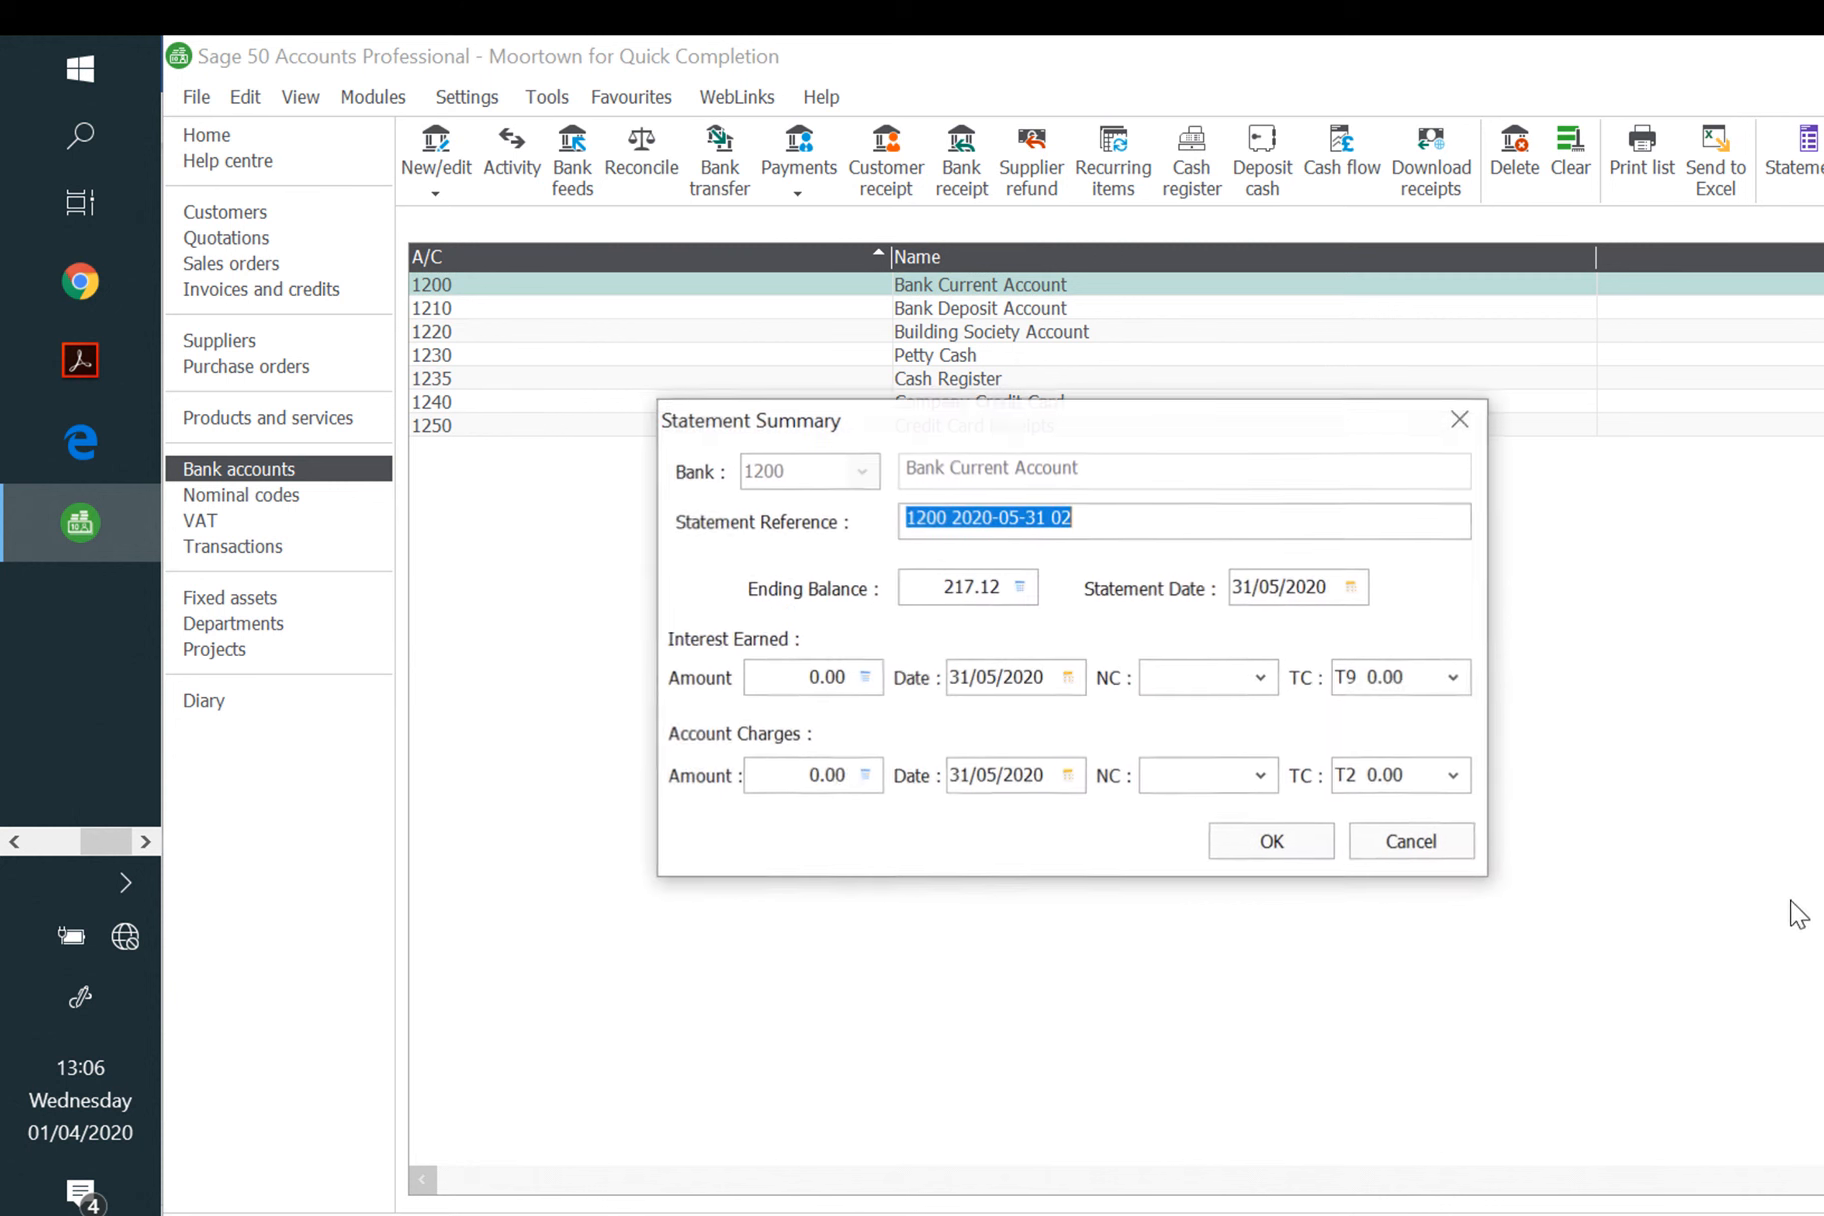
left_click(1285, 838)
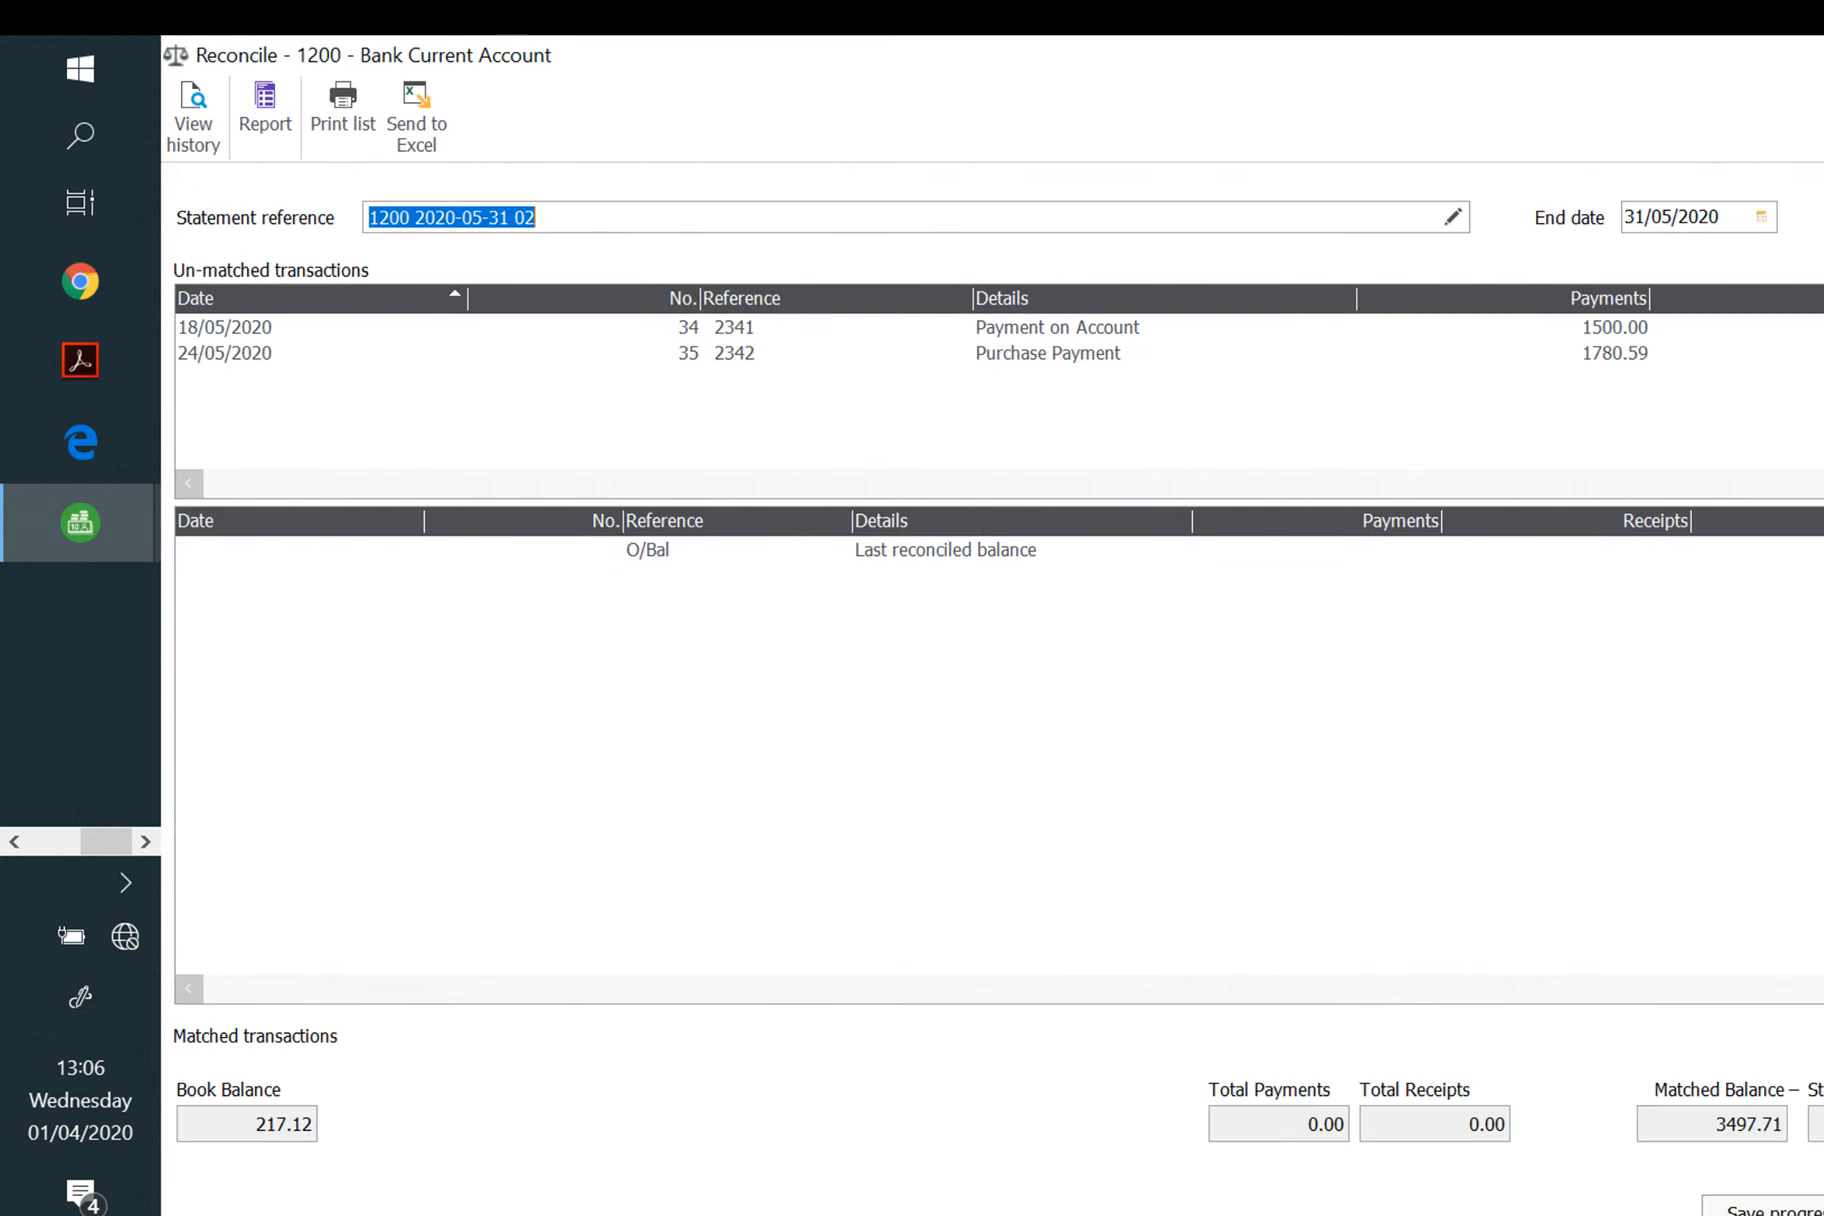
key("Tab")
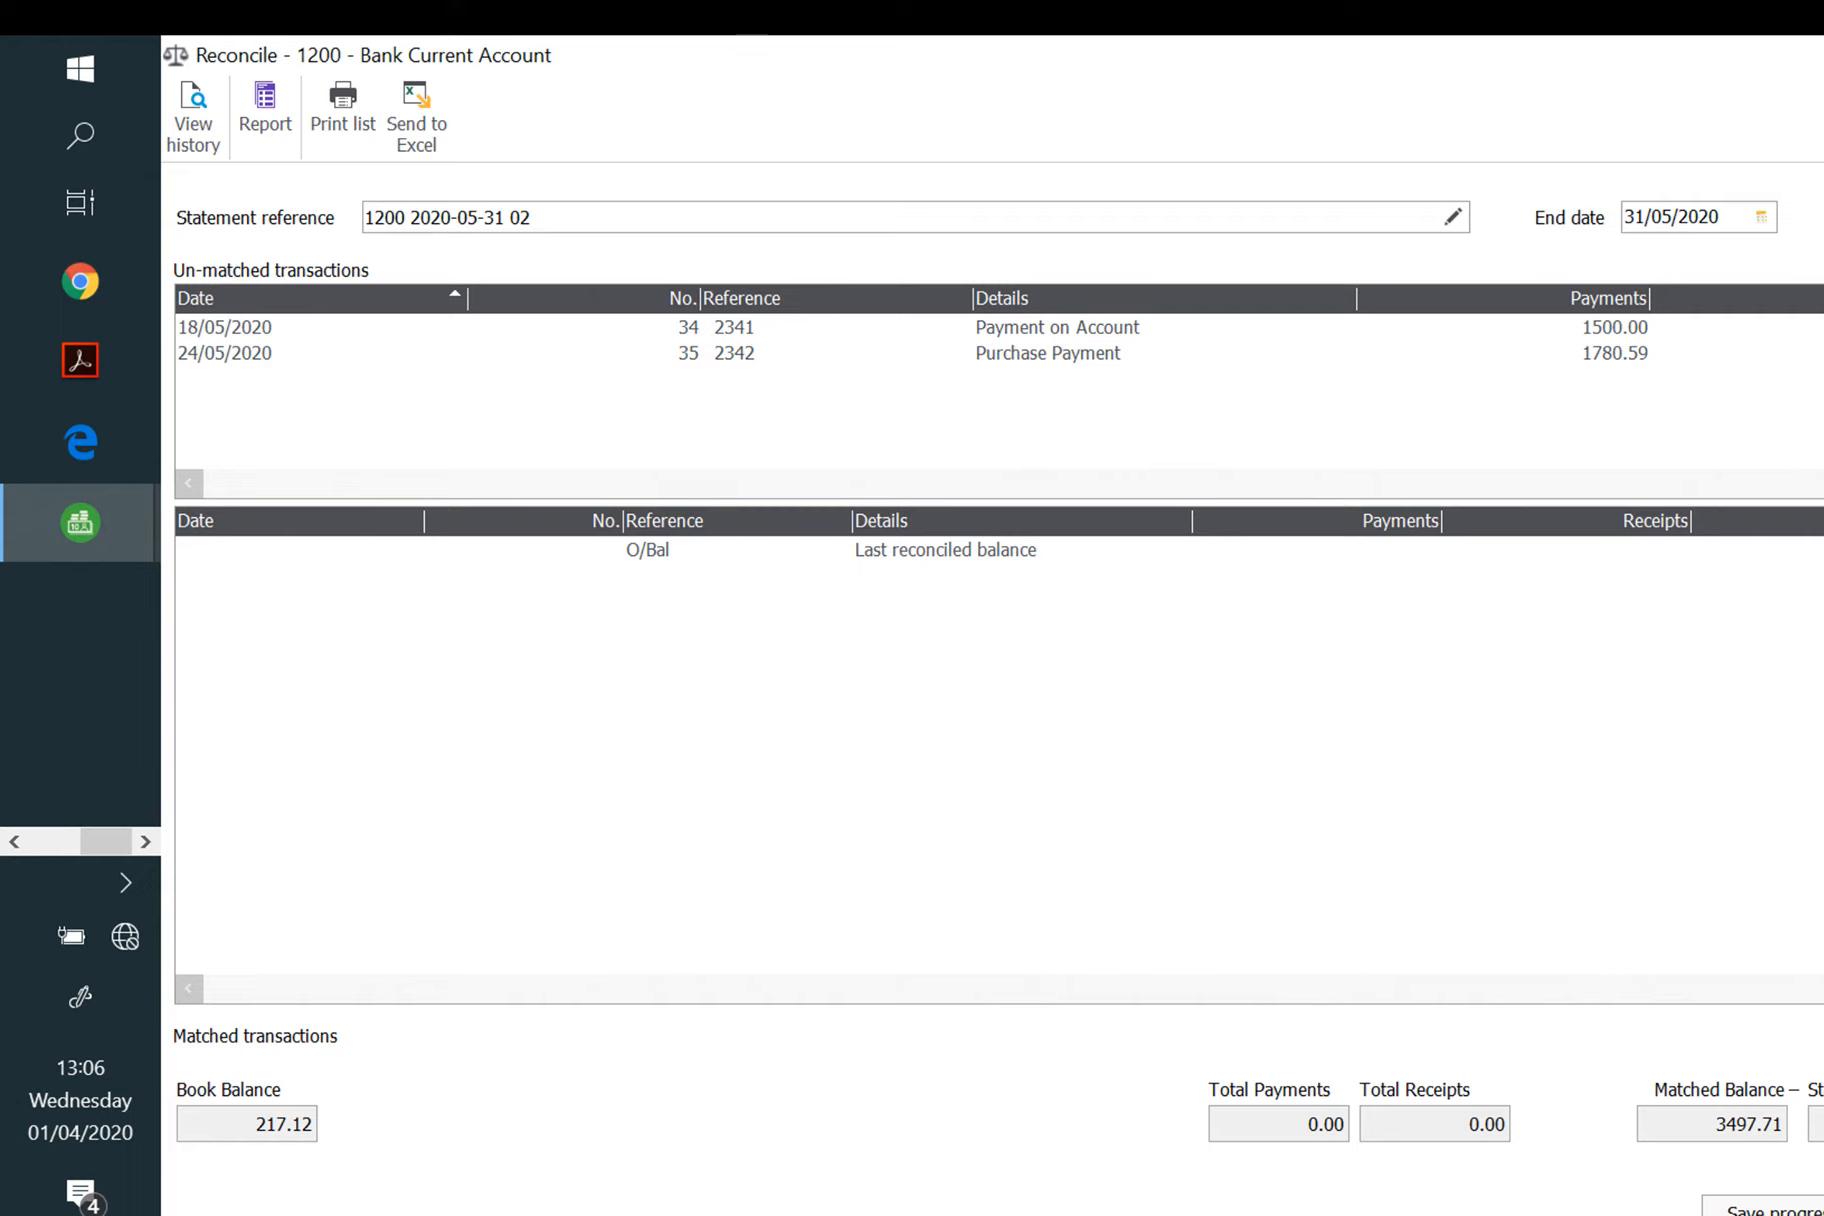
key("Escape")
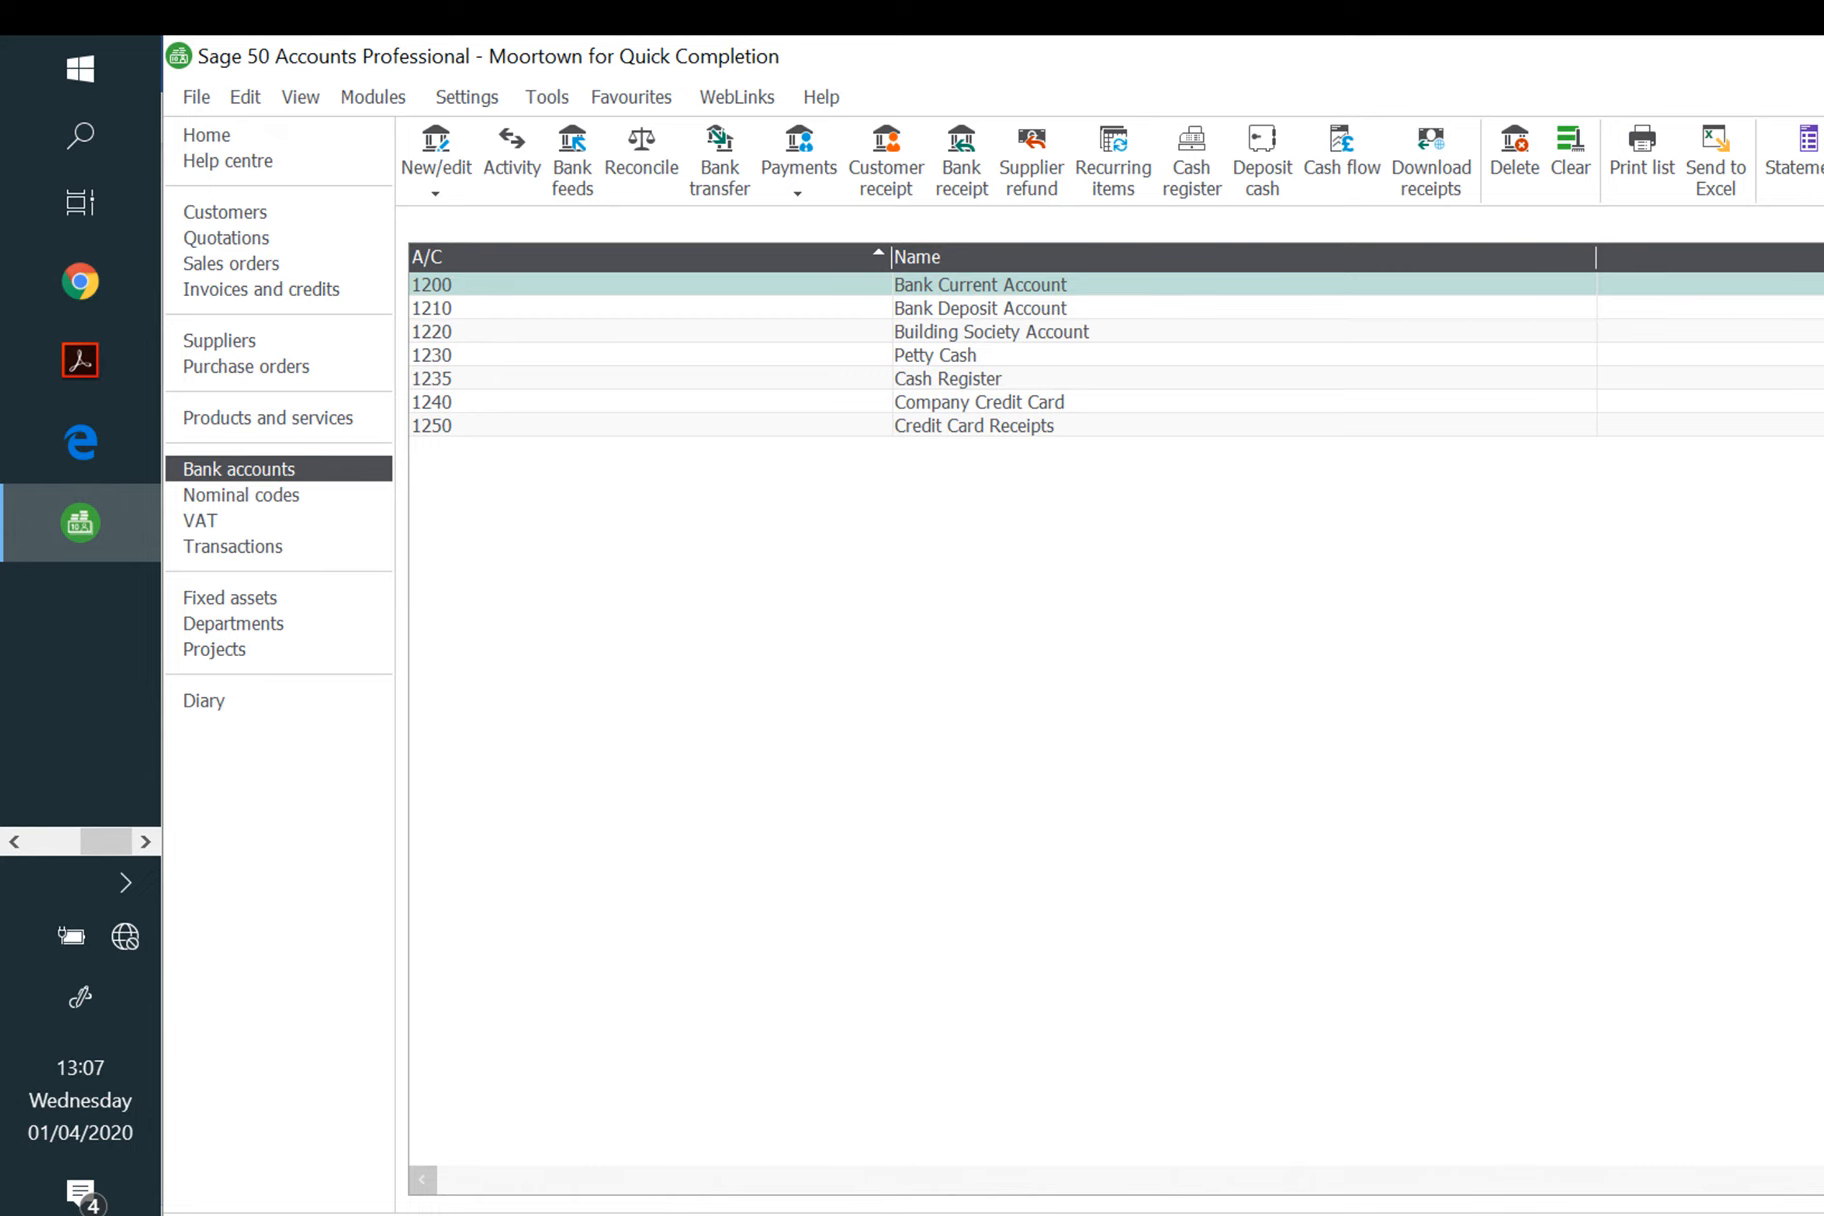
key("Escape")
key("Escape")
key("Escape")
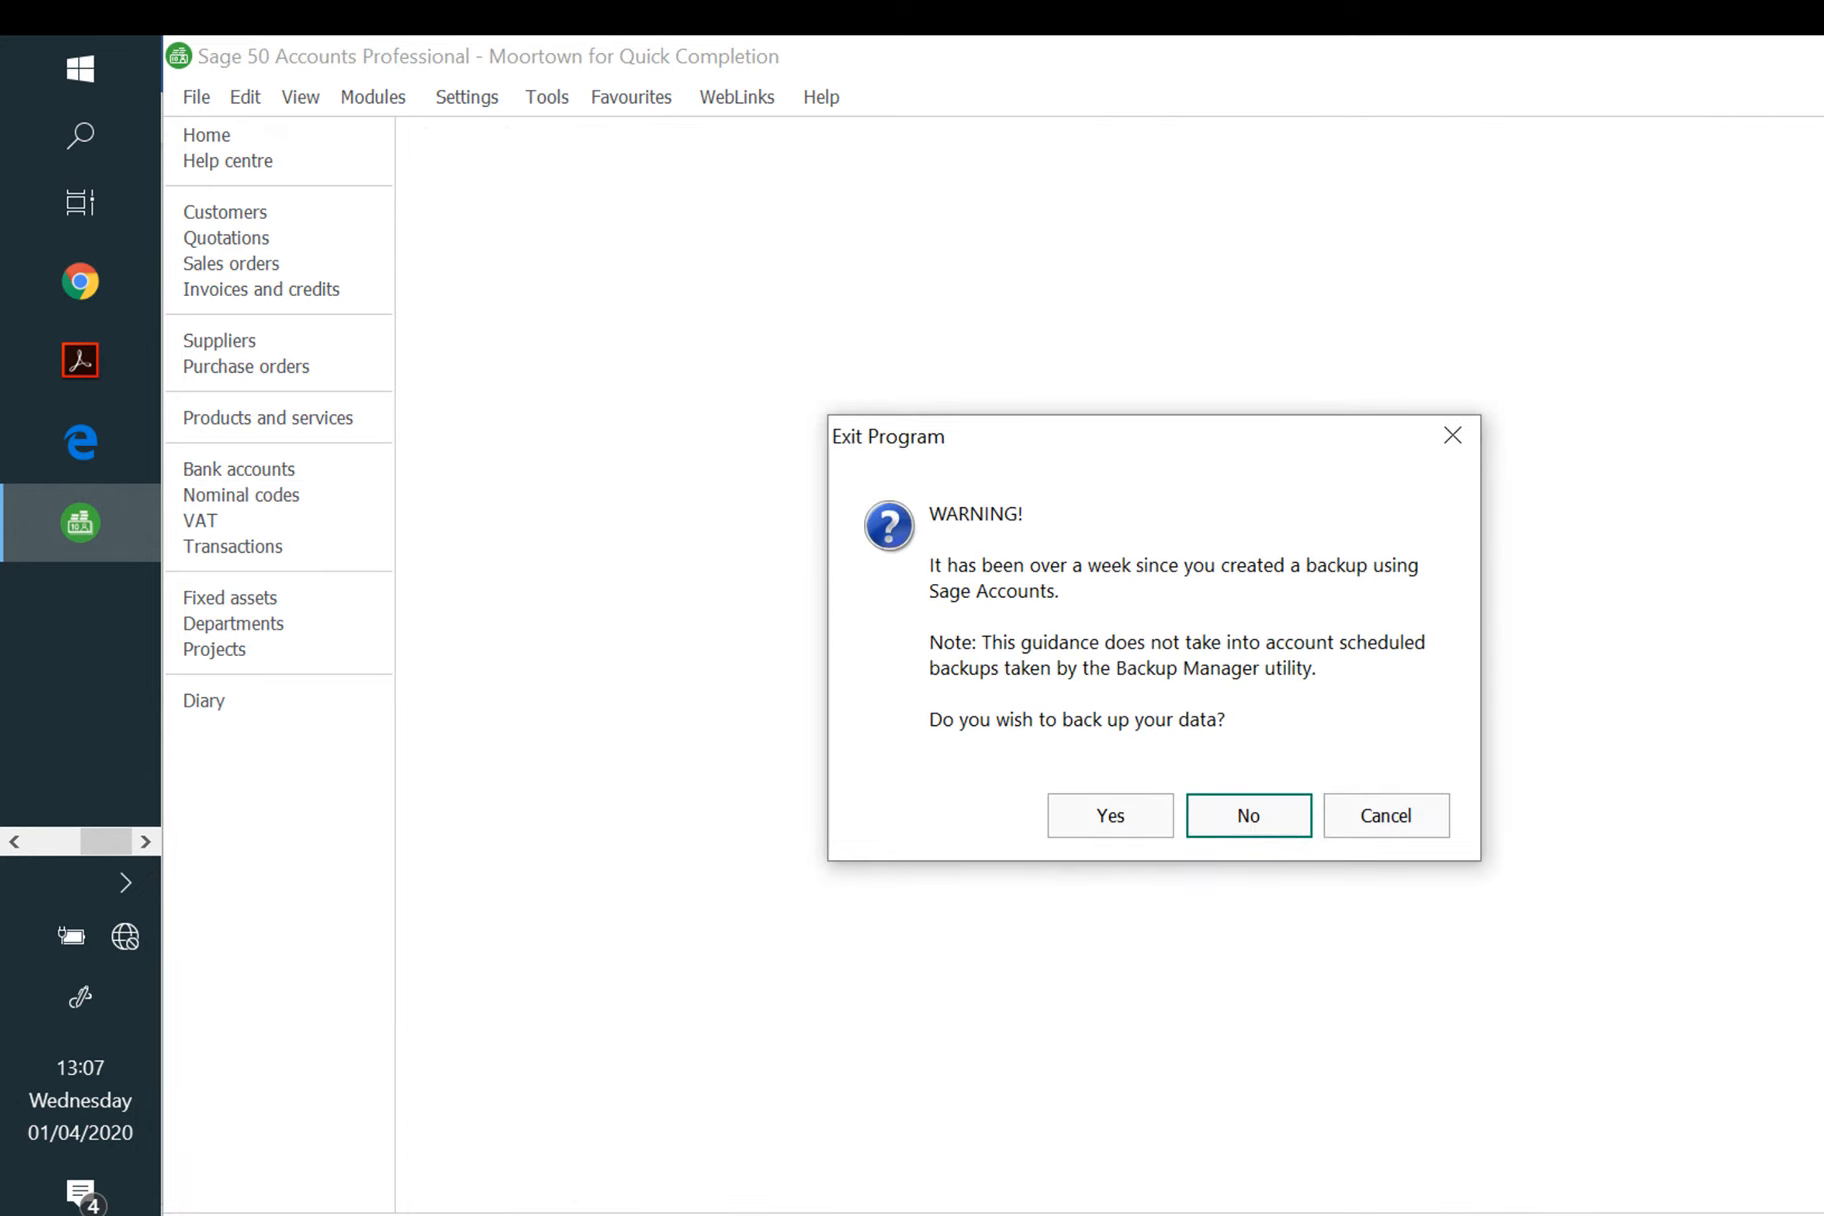
left_click(1250, 815)
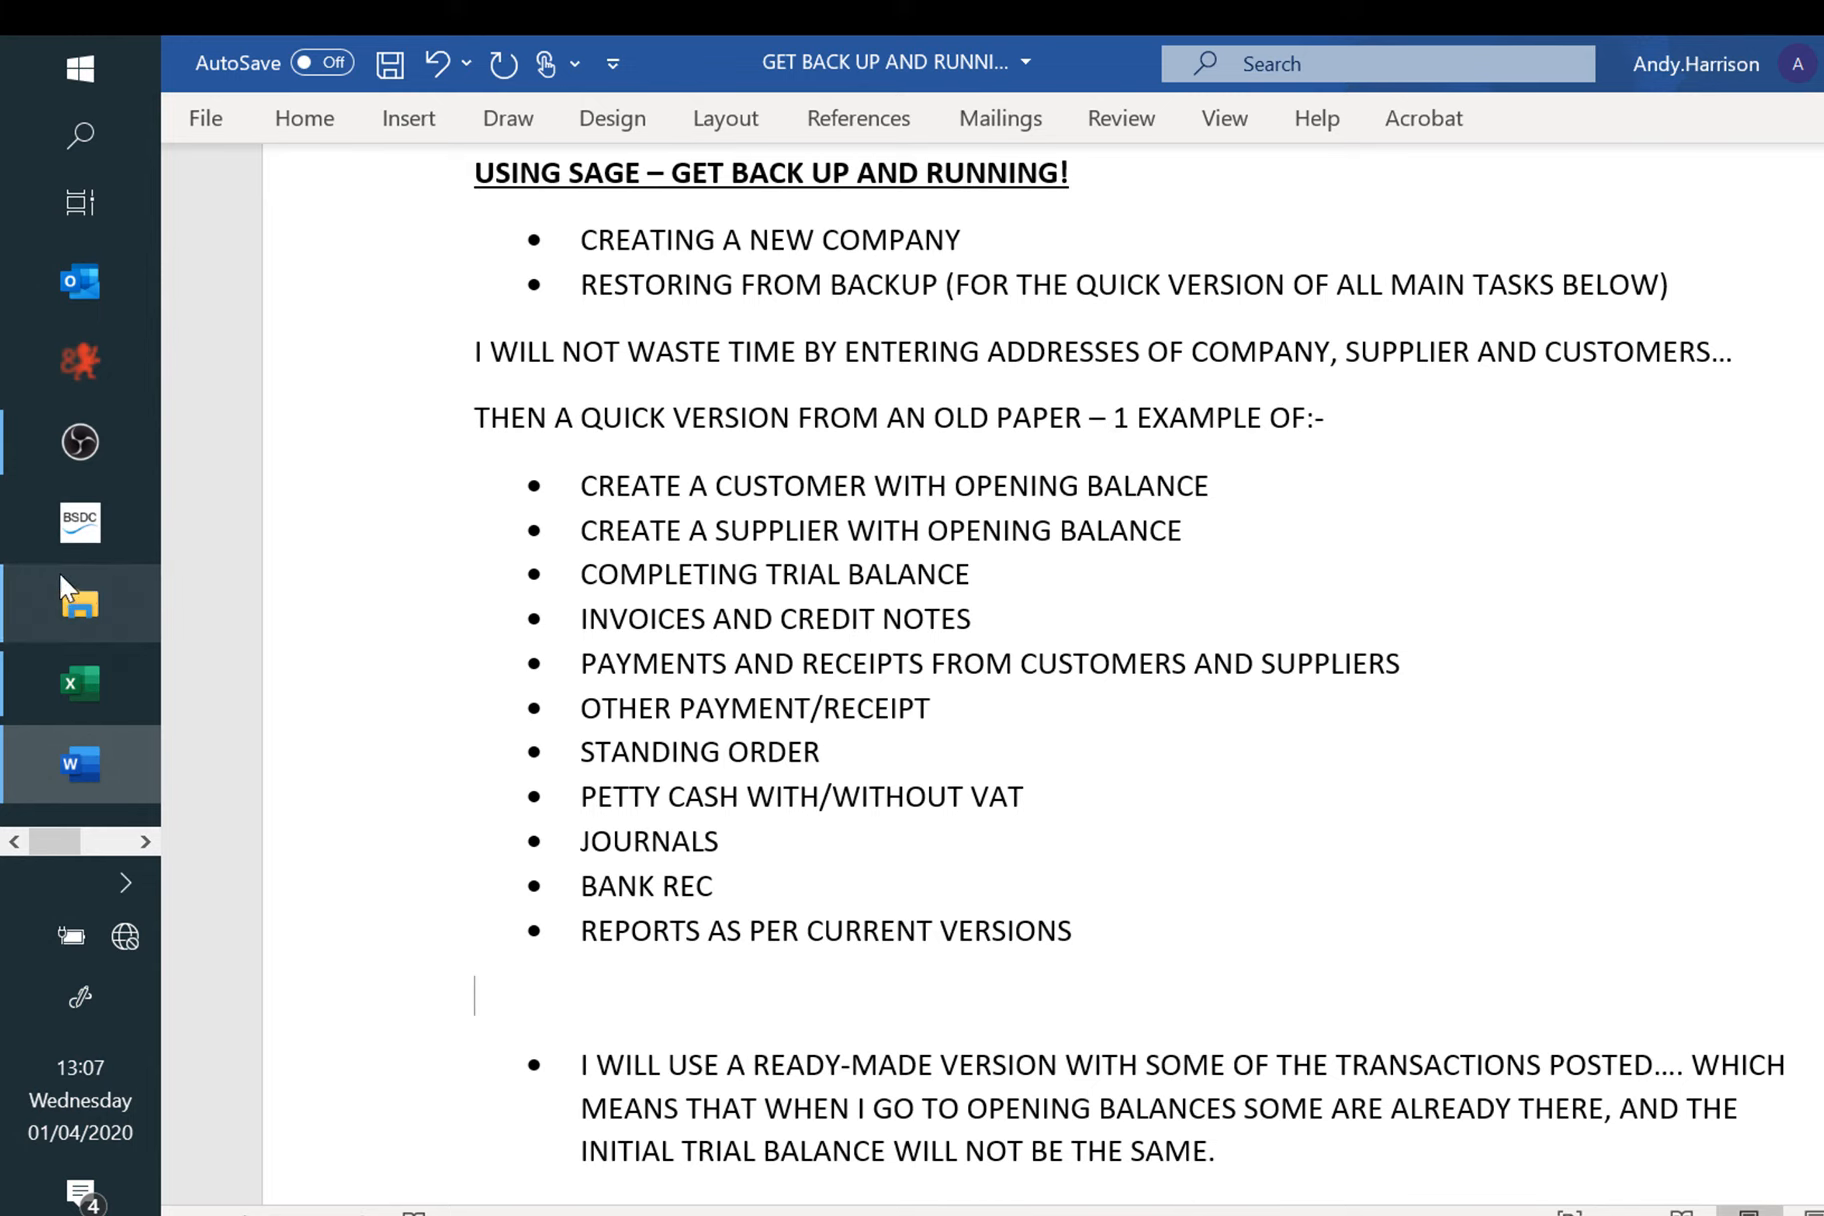
Step: Check the saved evidence files in Moortown Builders, then scroll through the Word revision notes
left_click(80, 603)
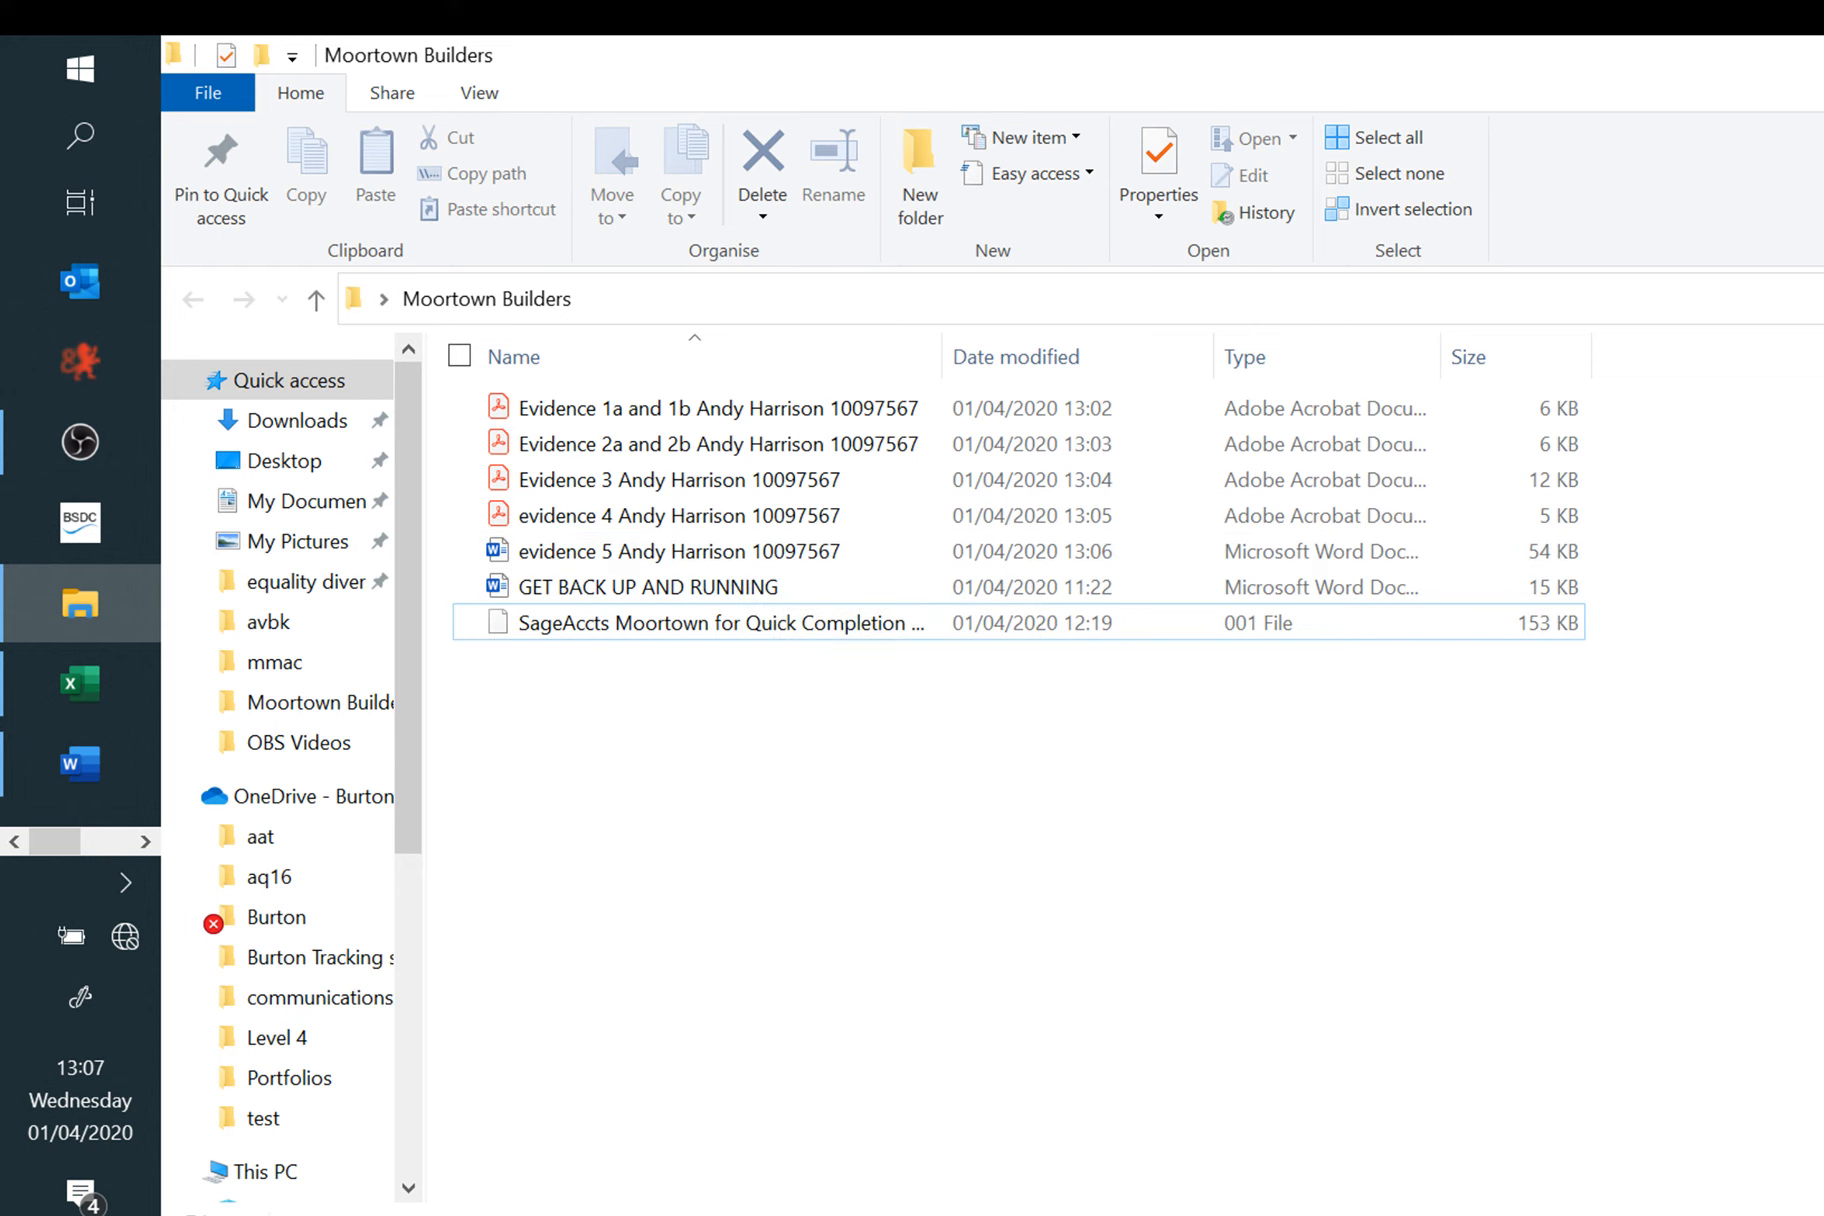
key("alt+Tab")
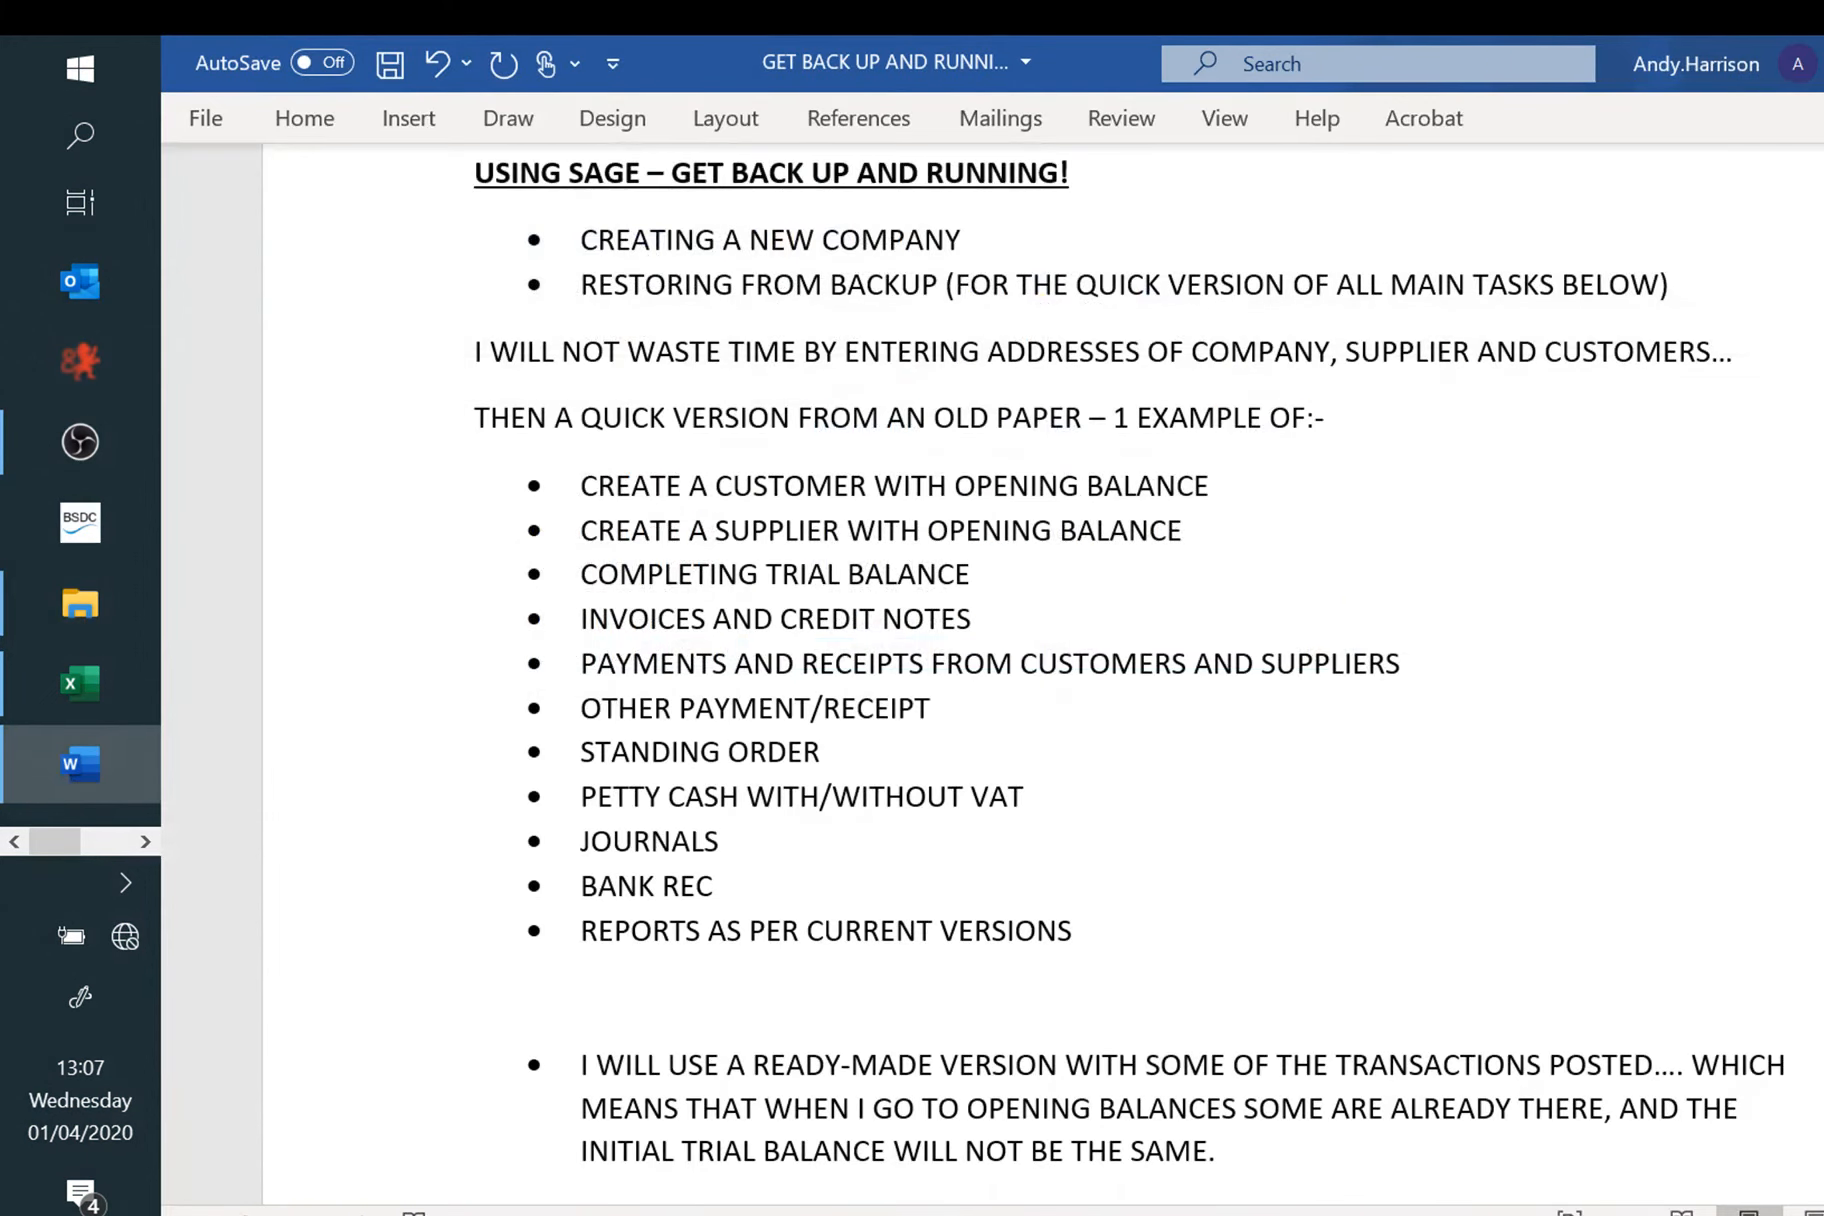
scroll(1000, 670, "down", 2)
scroll(1000, 670, "down", 1)
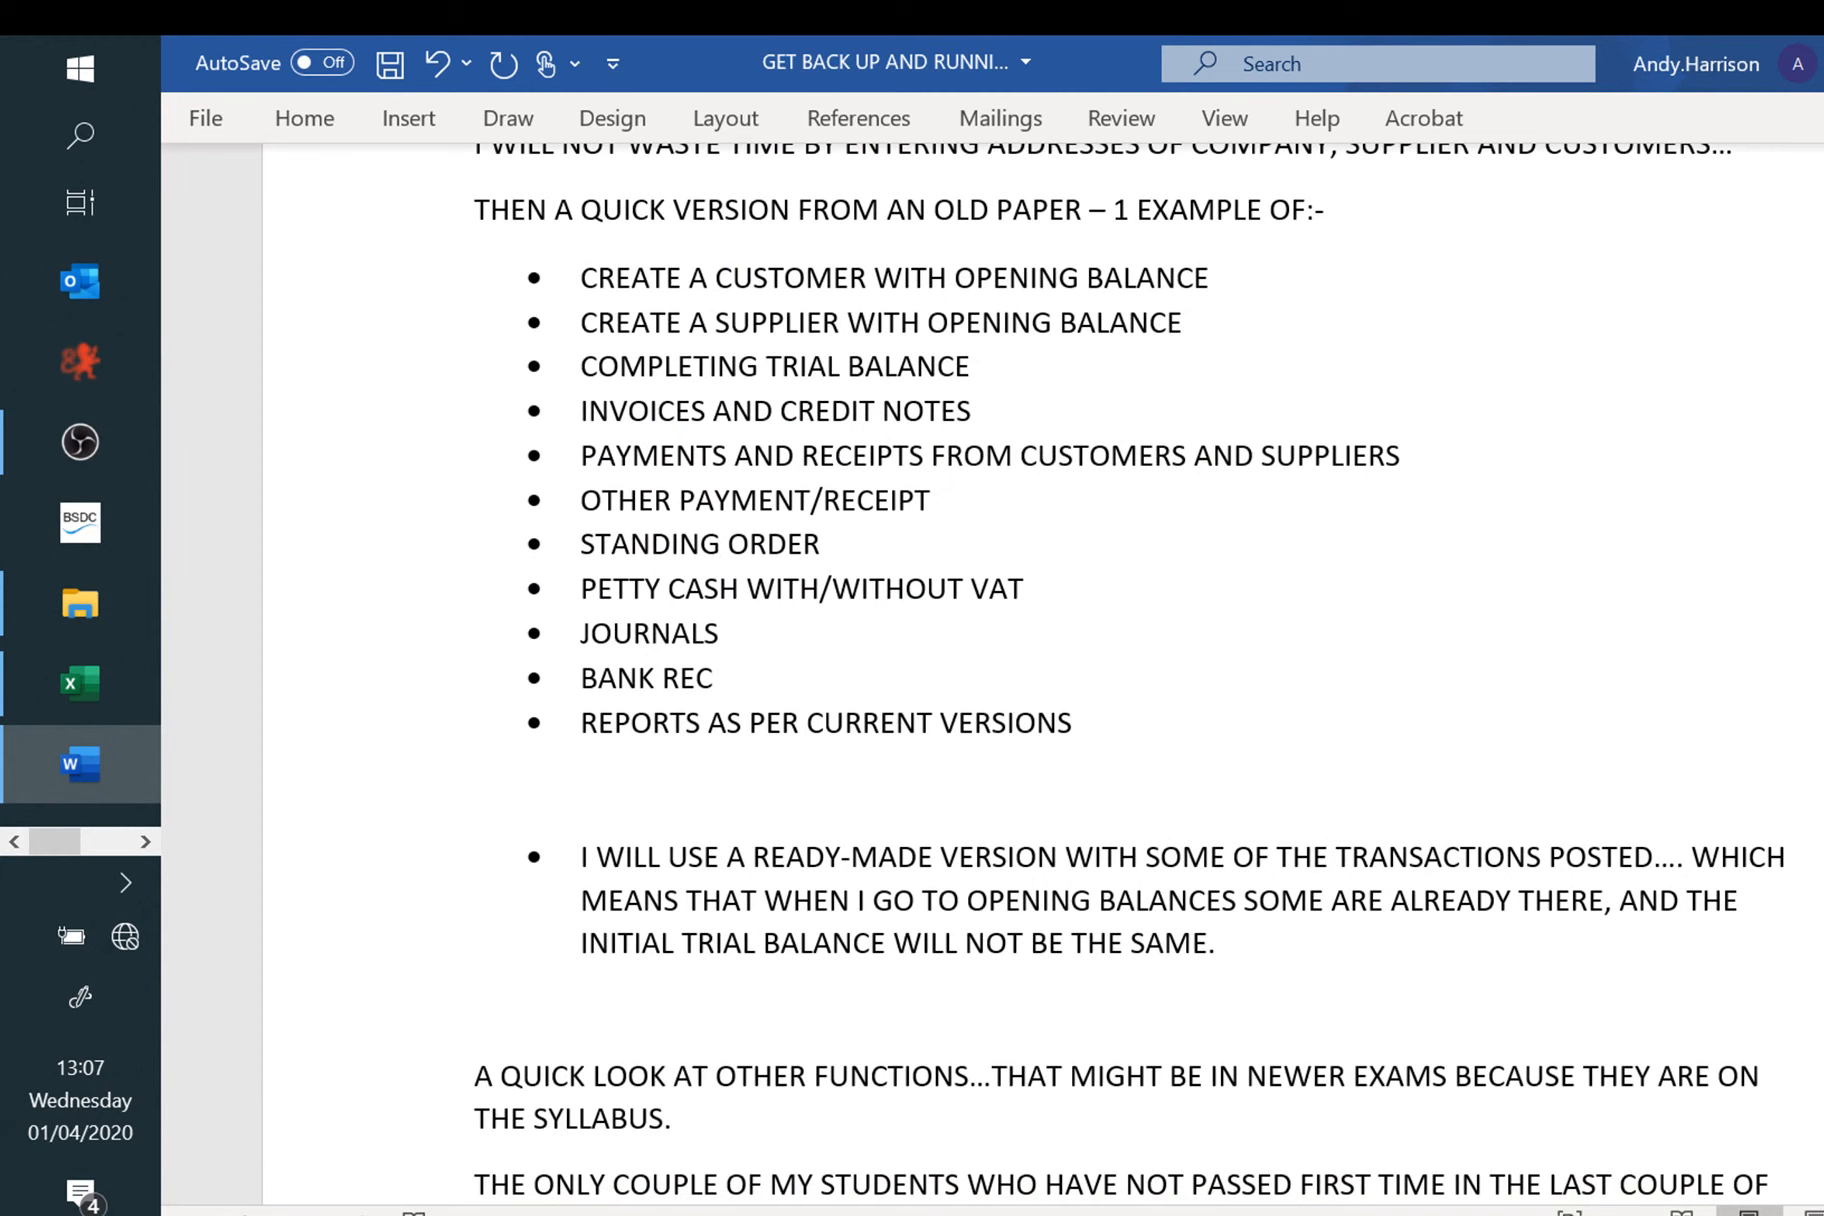
scroll(1000, 670, "down", 3)
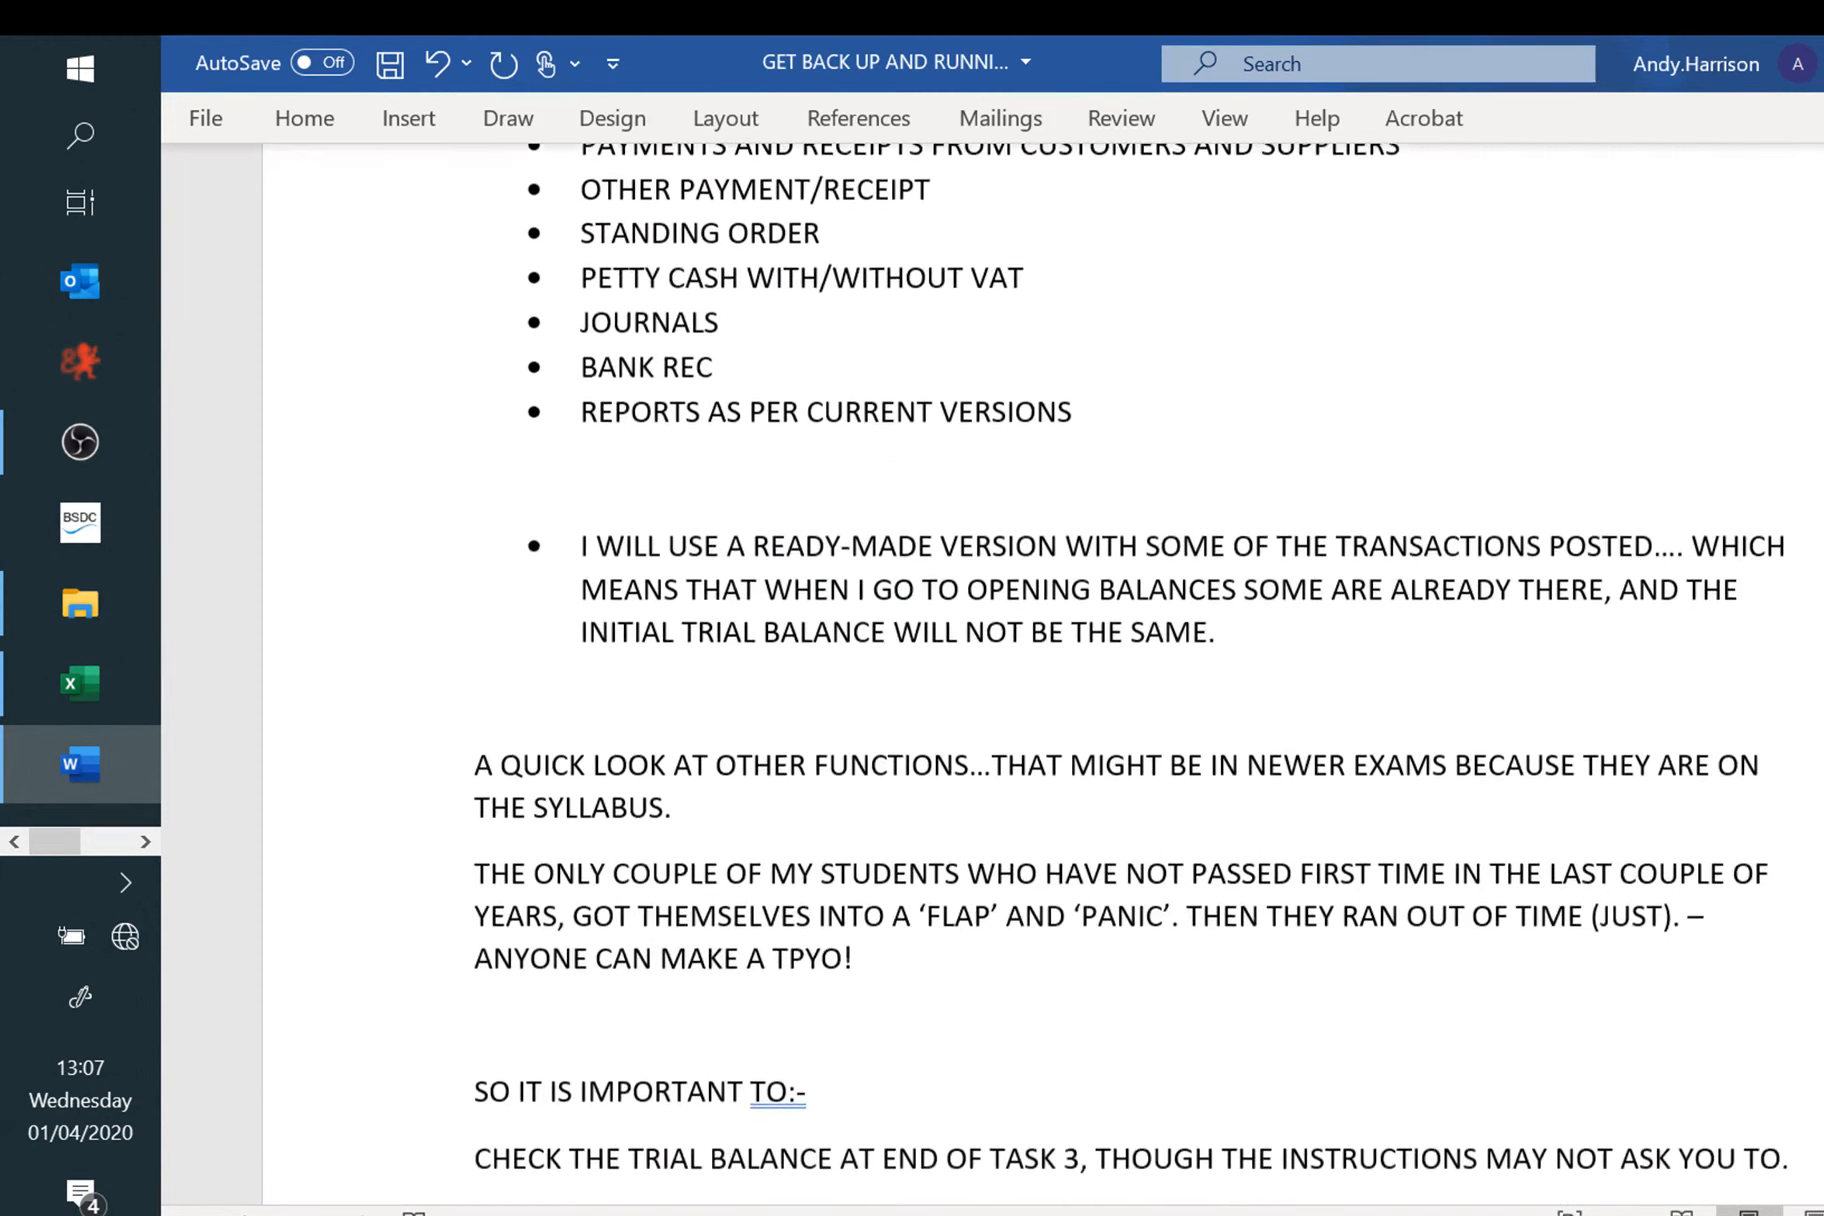
scroll(1000, 670, "down", 2)
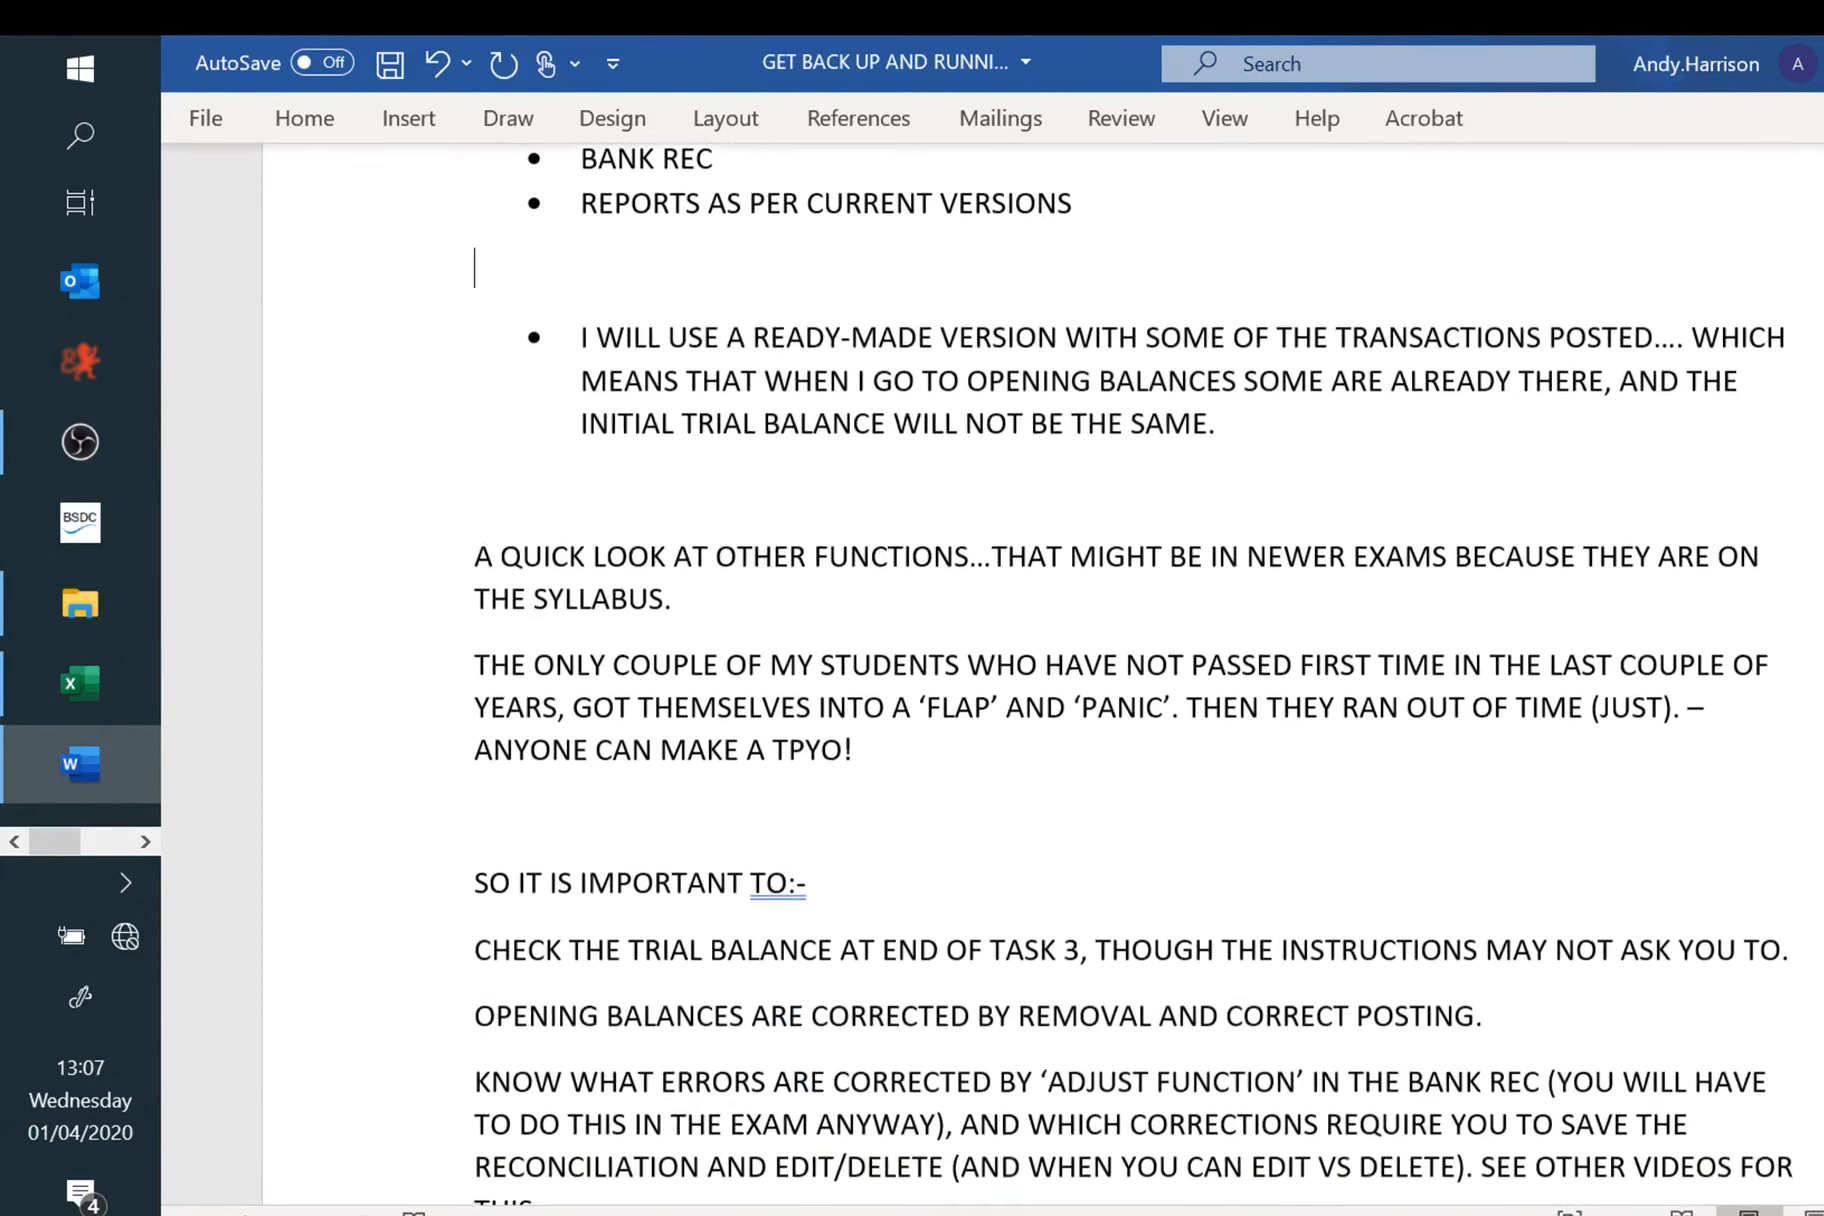
Step: Minimise the Word notes to reveal the desktop
left_click(133, 845)
left_click(15, 842)
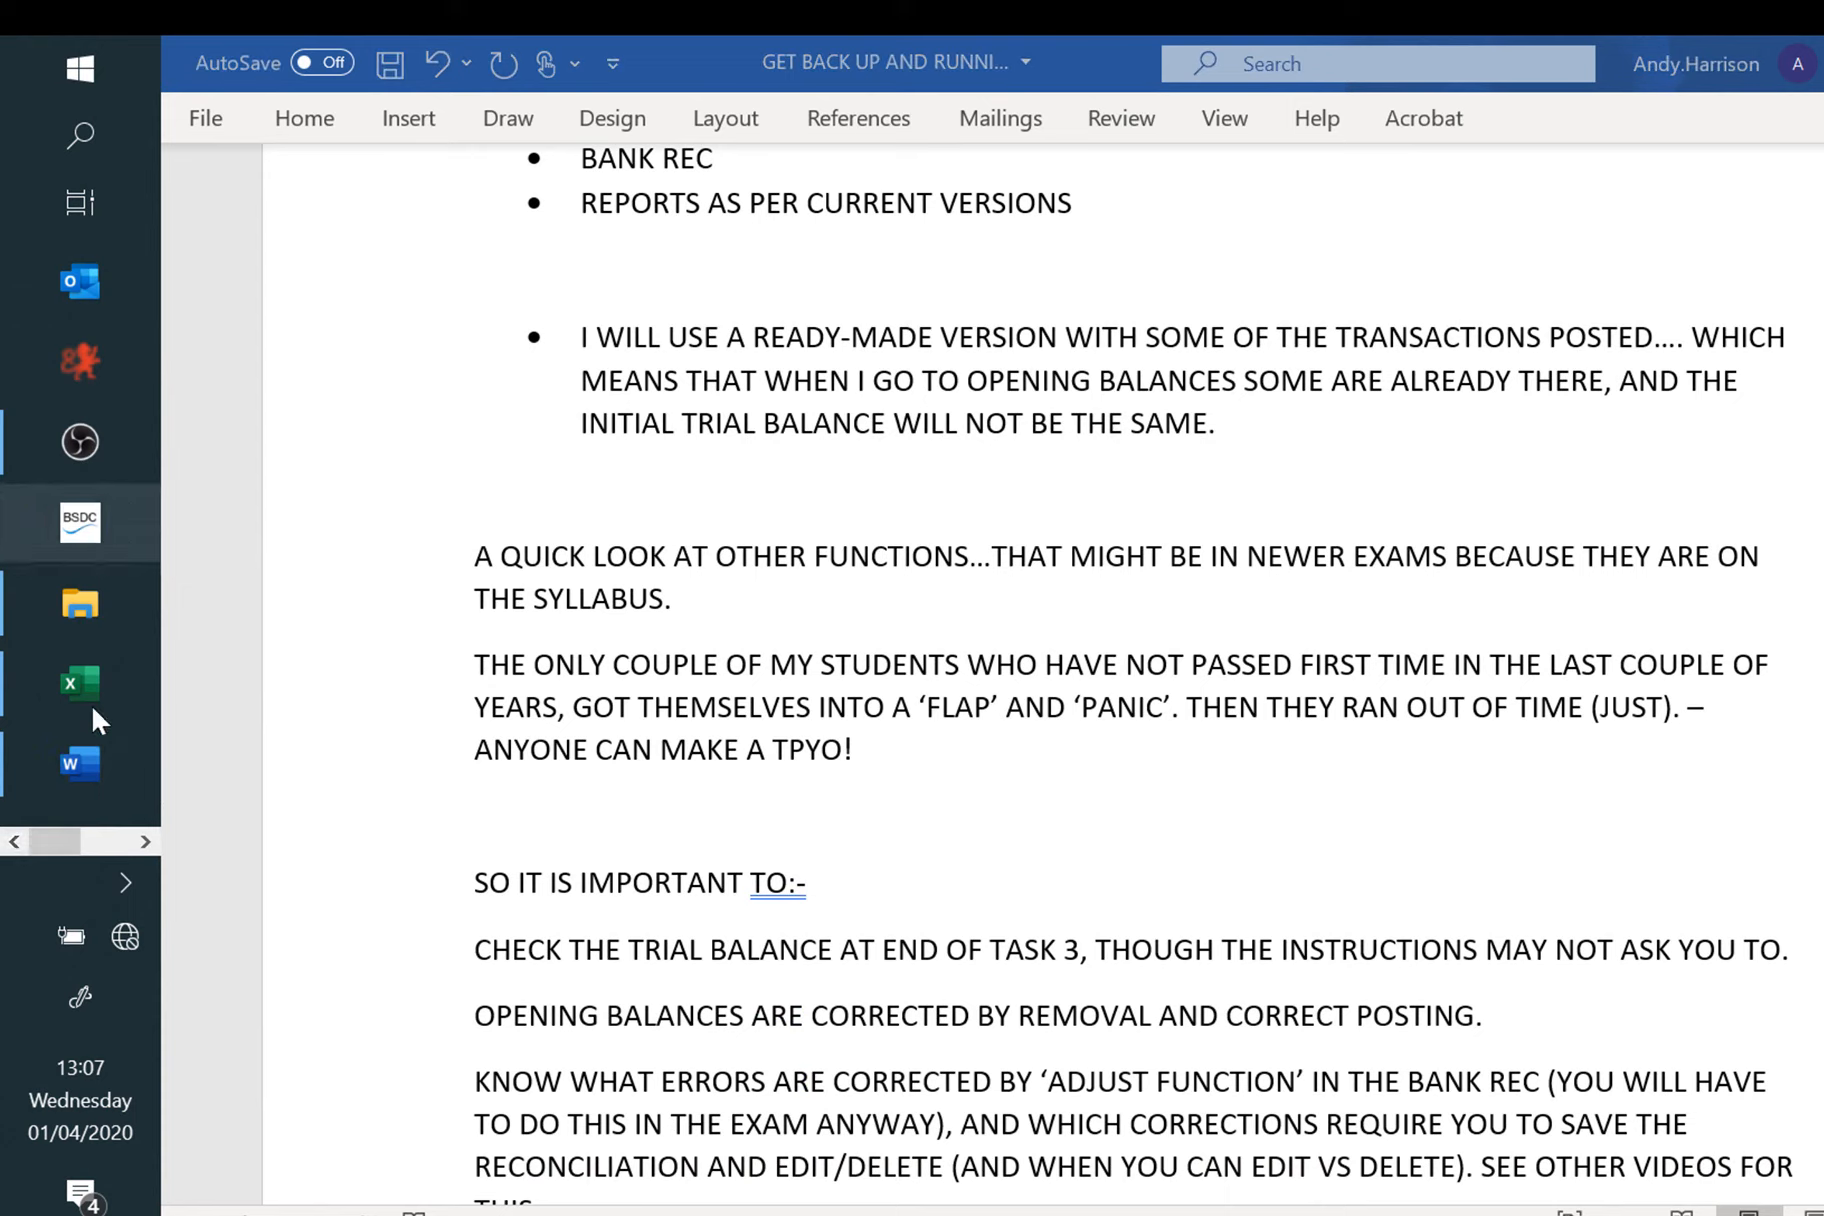
left_click(145, 842)
left_click(15, 842)
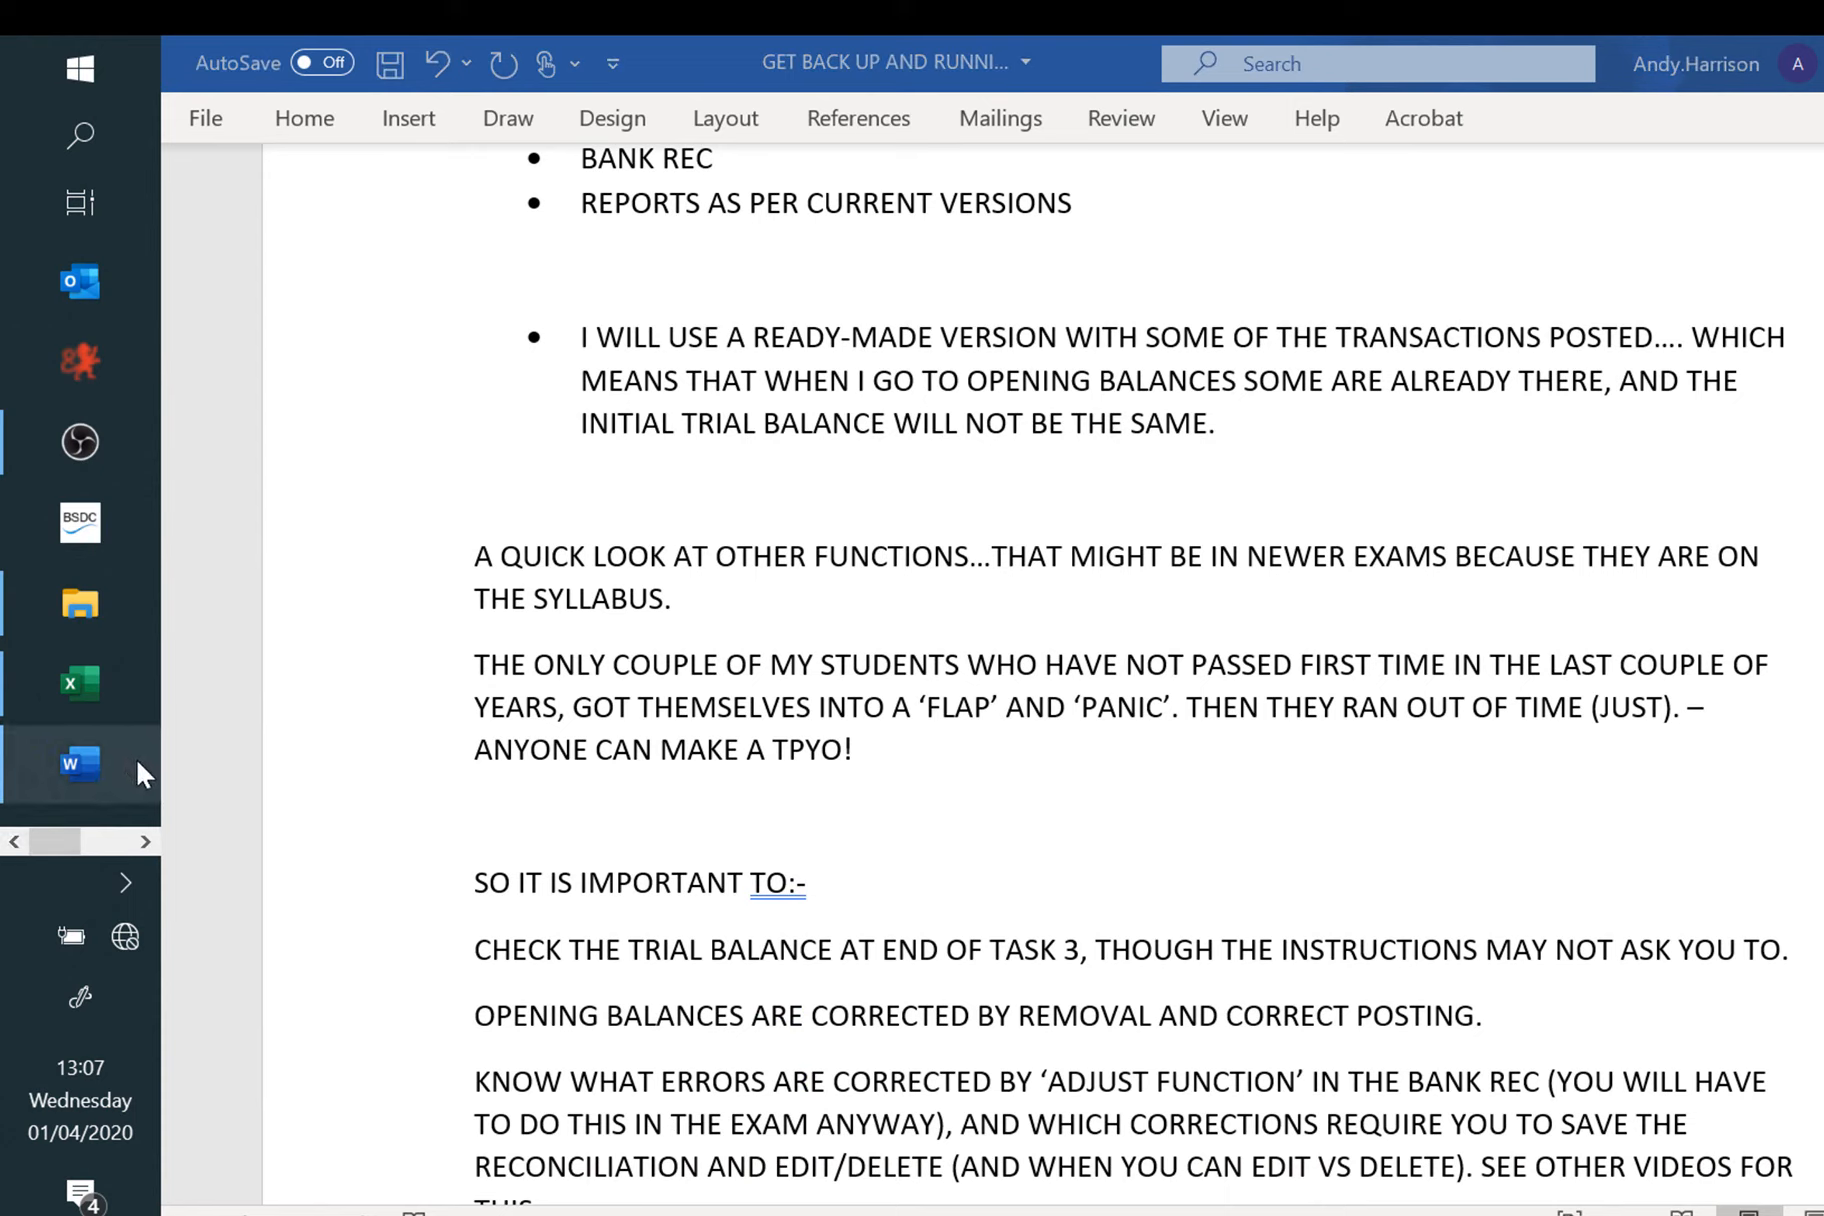
left_click(145, 842)
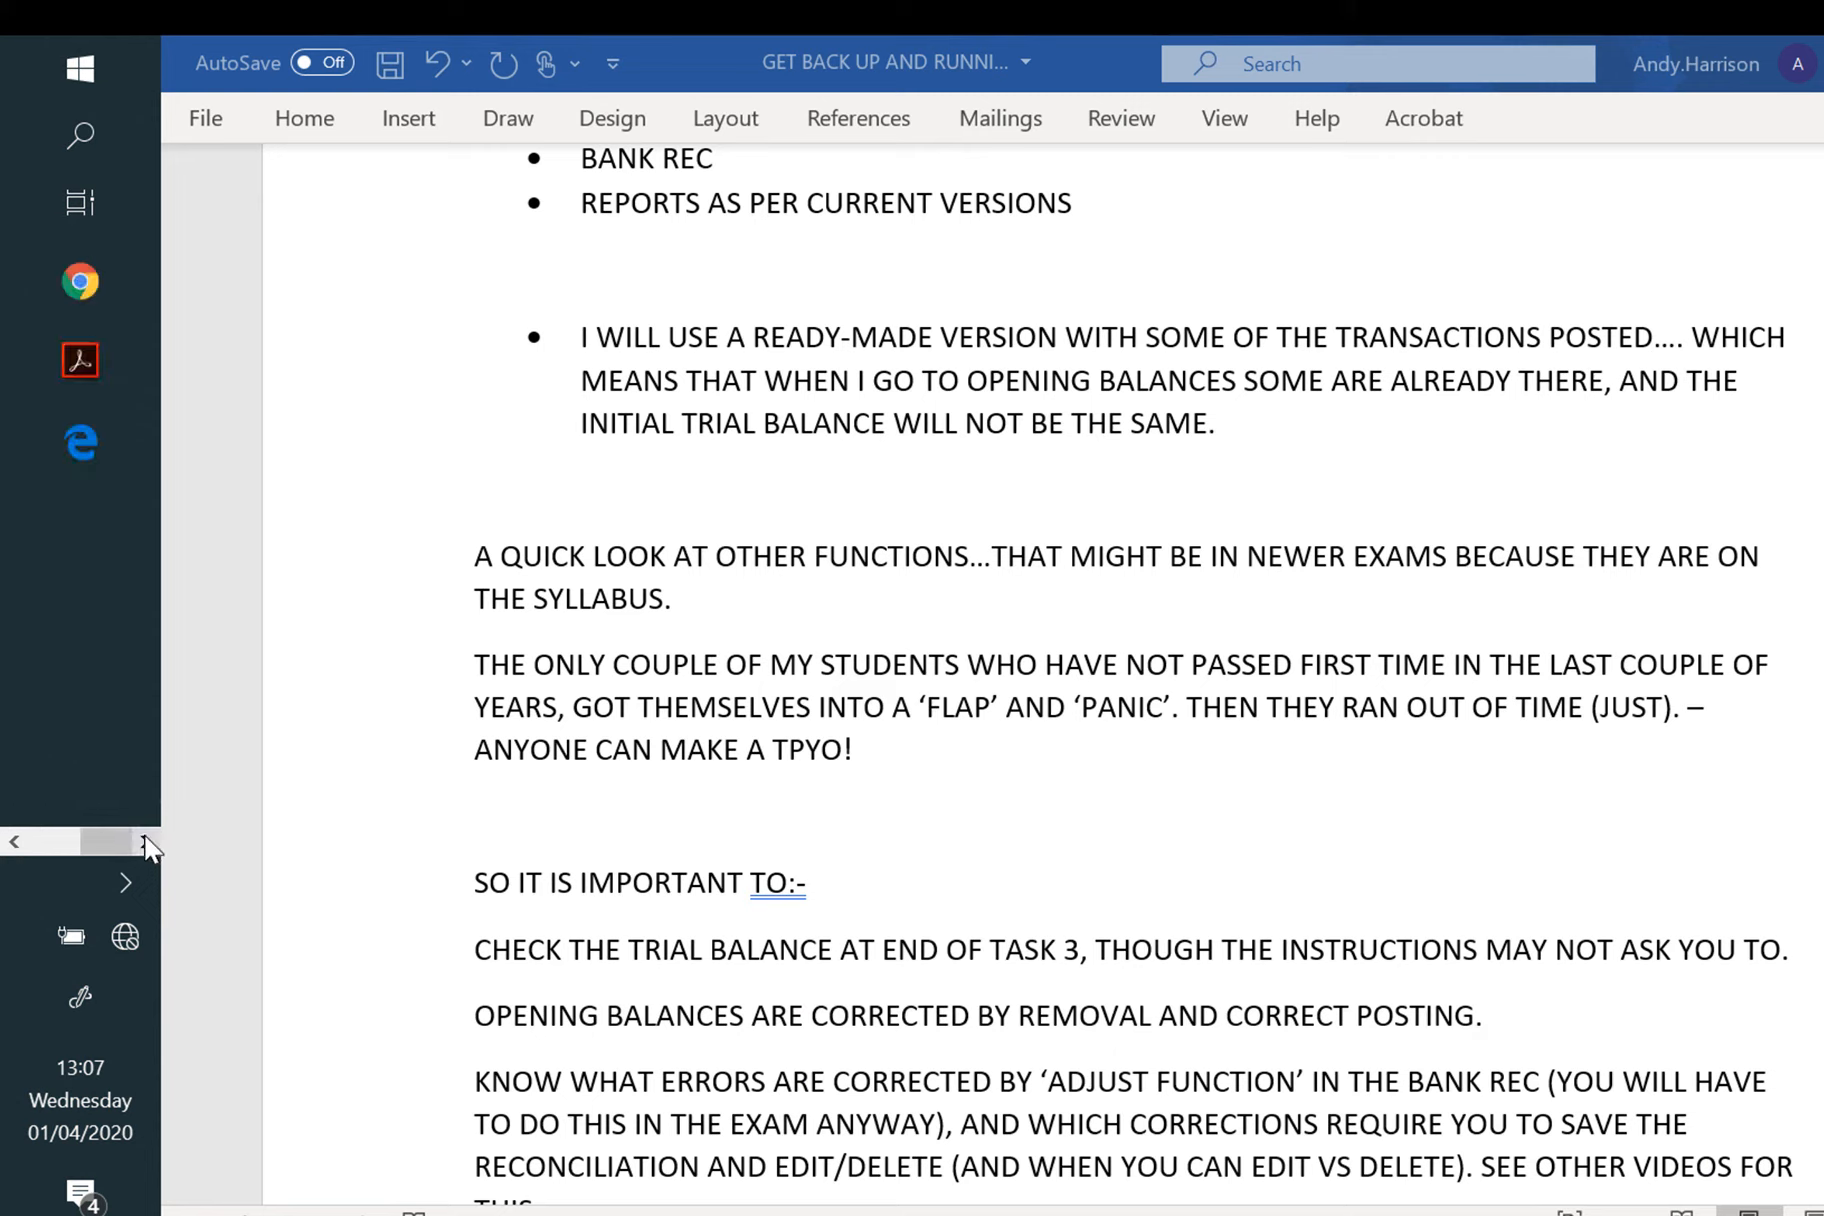
left_click(15, 842)
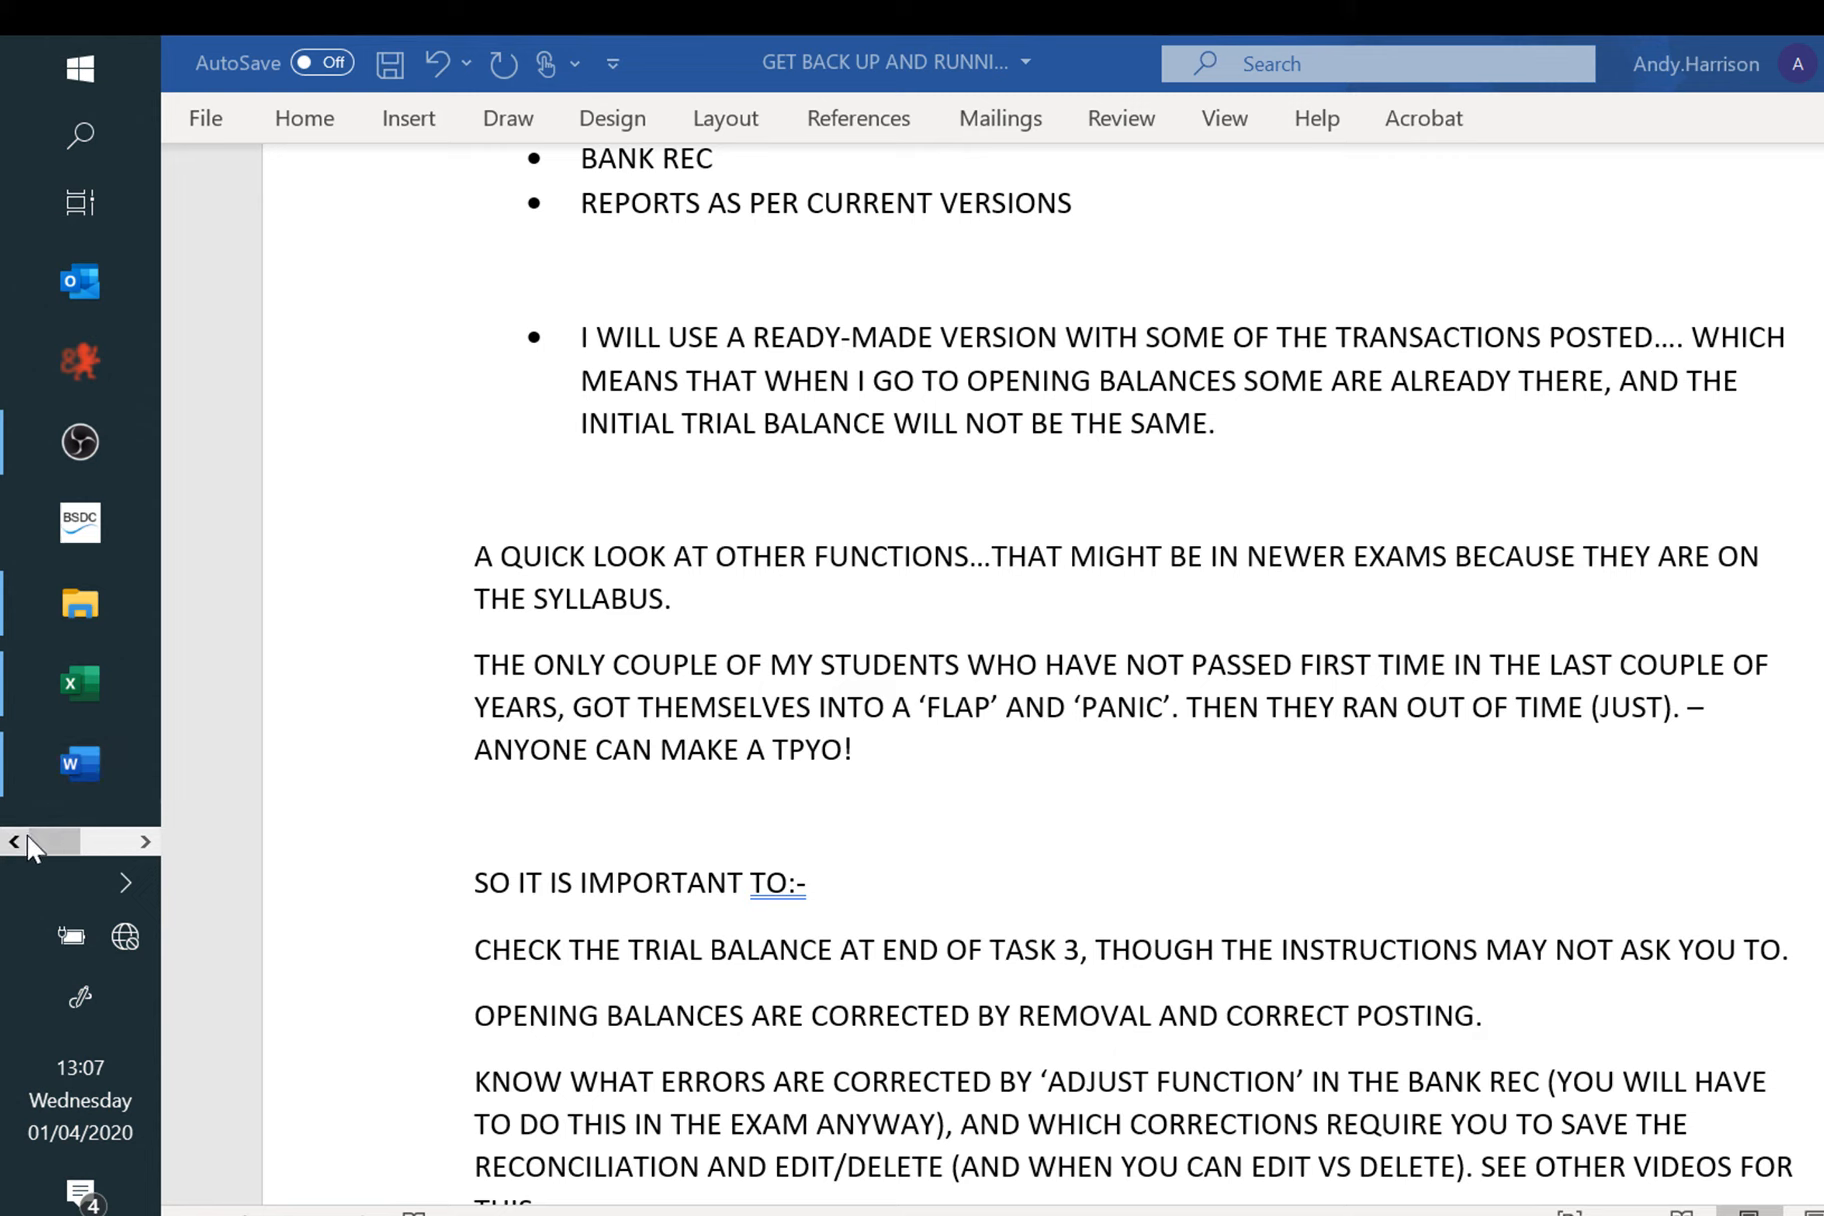
left_click(146, 844)
left_click(1822, 64)
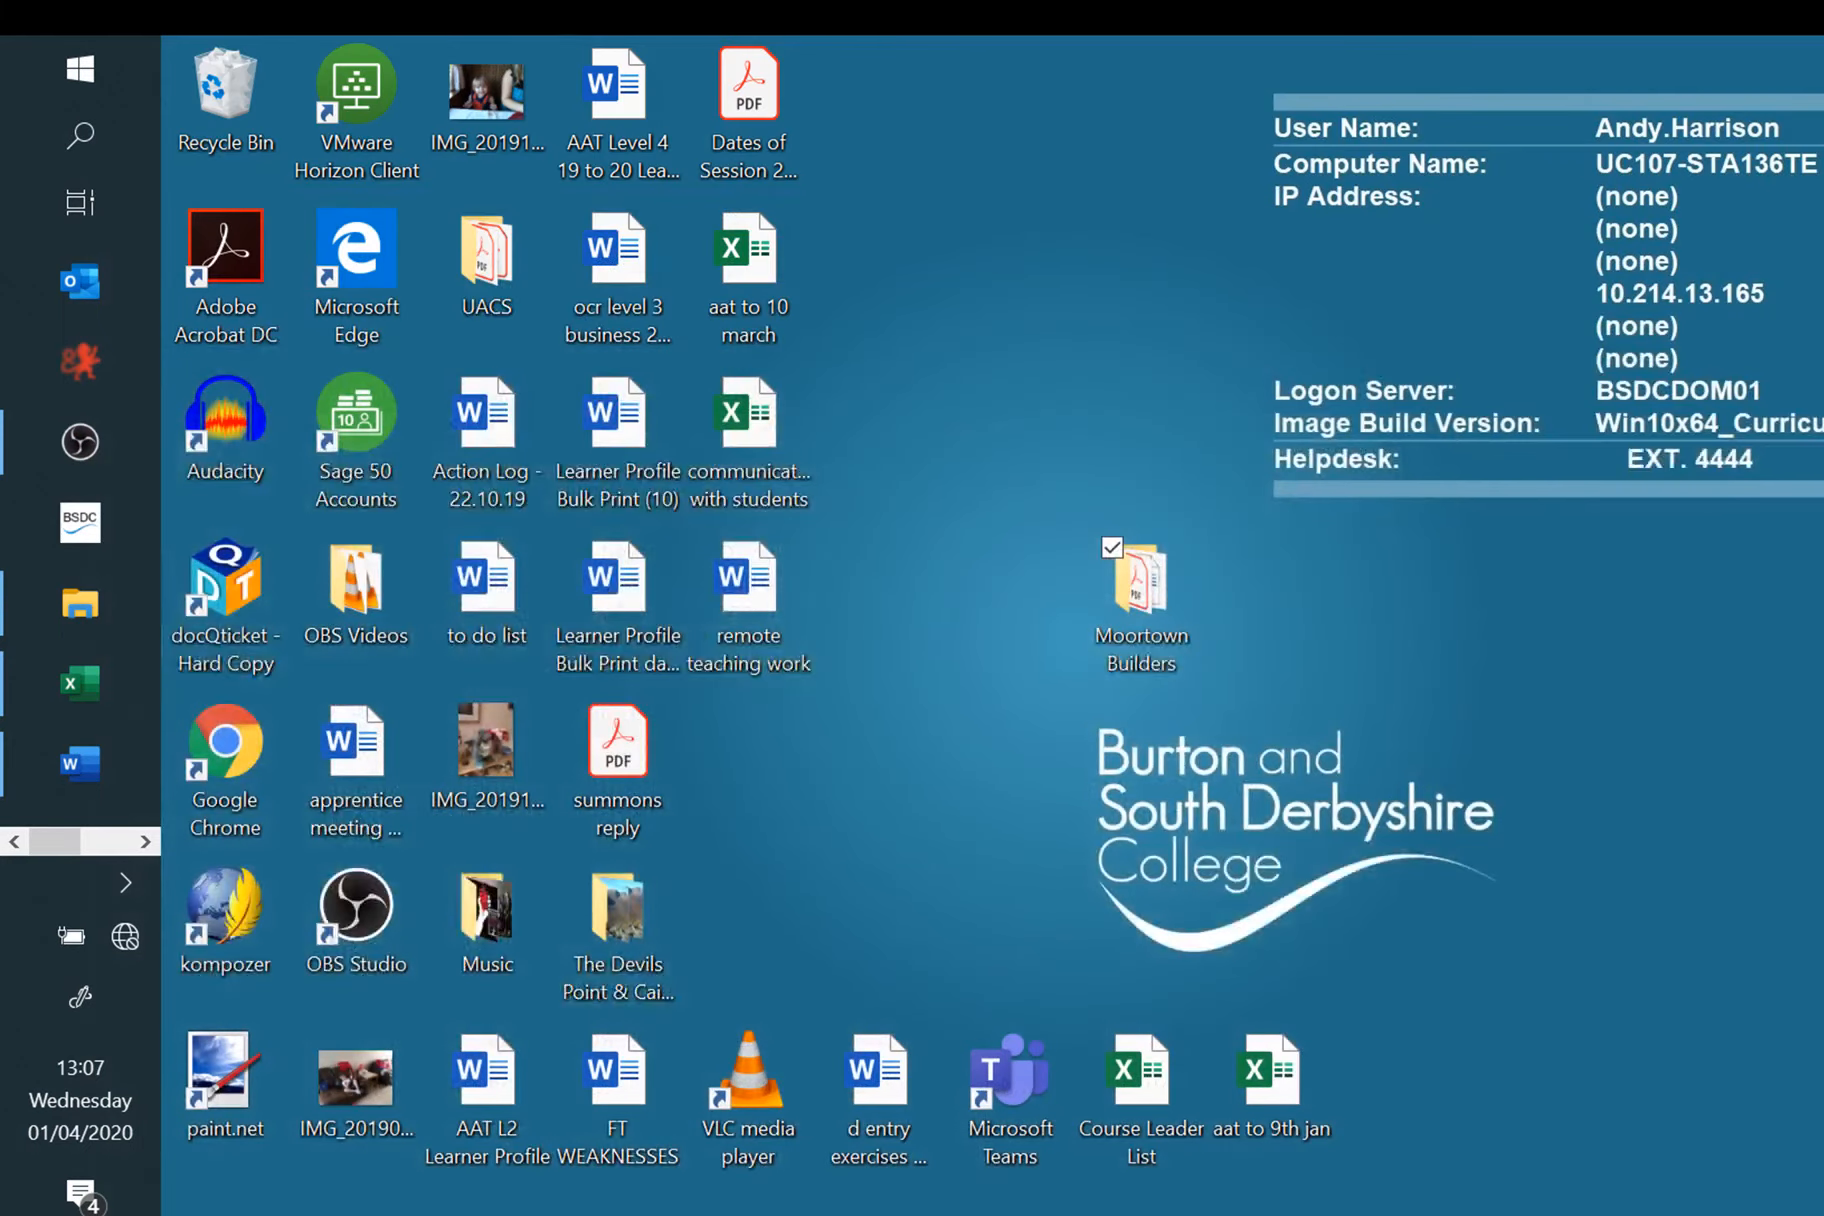
Step: Launch Sage 50 on the Moortown for Quick Completion company, glance at Tools, and list customers
double_click(410, 418)
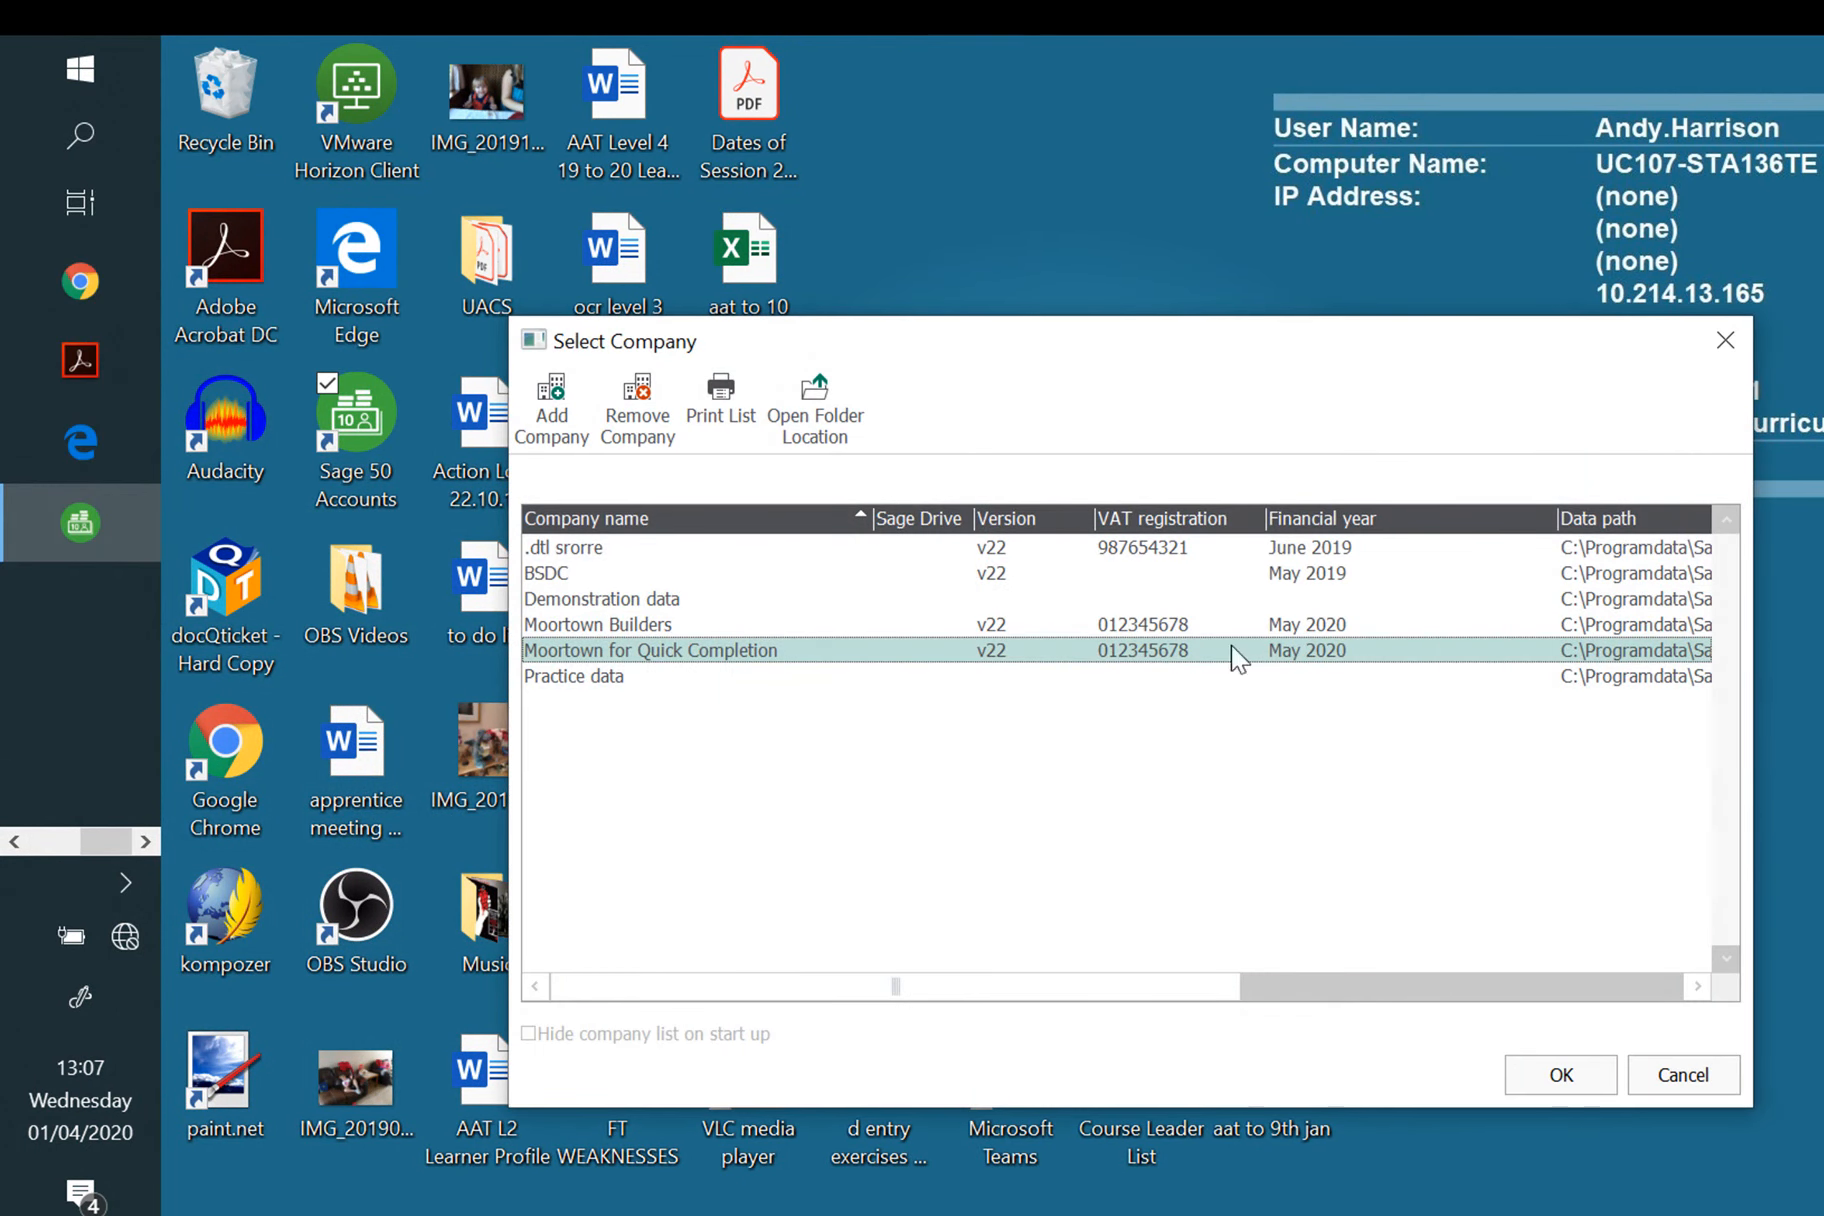
left_click(1558, 1077)
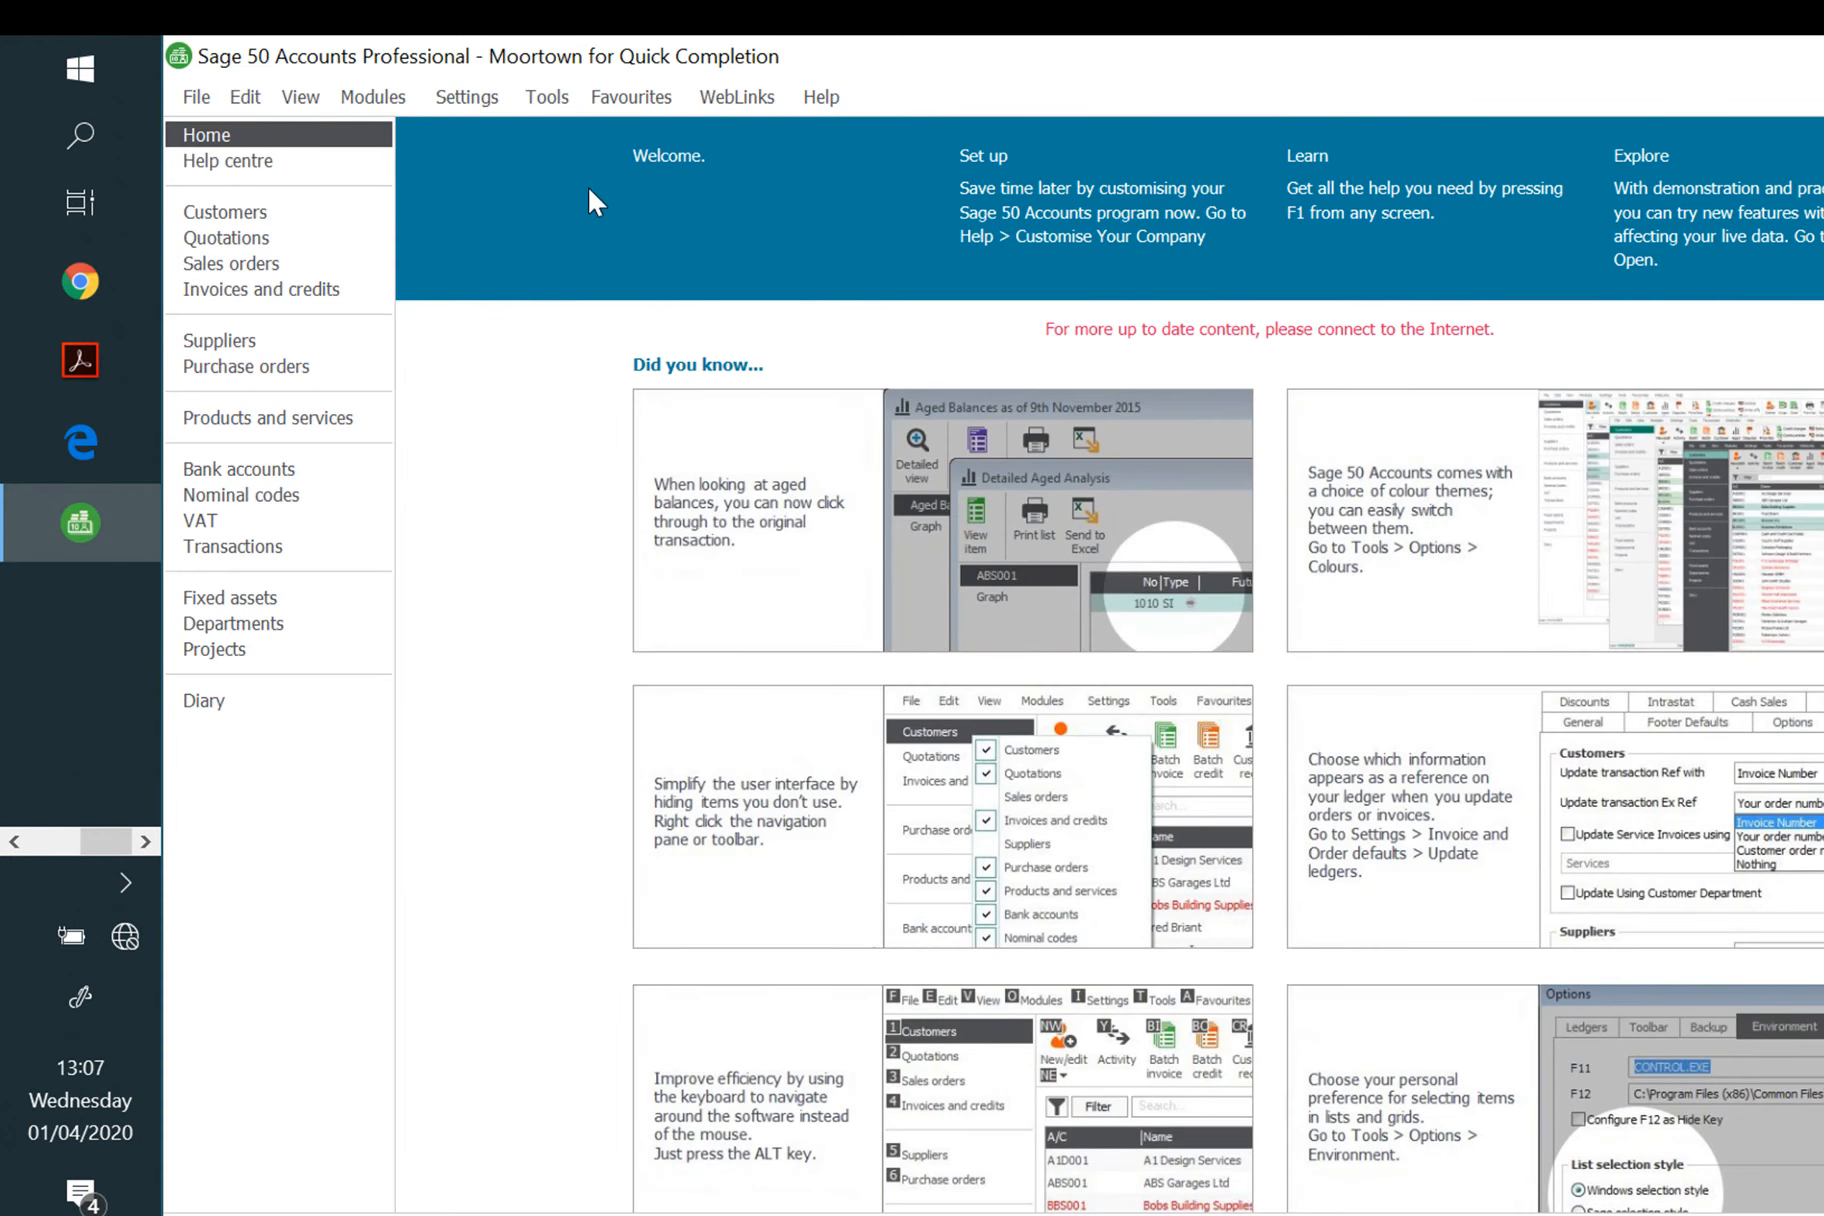
left_click(547, 105)
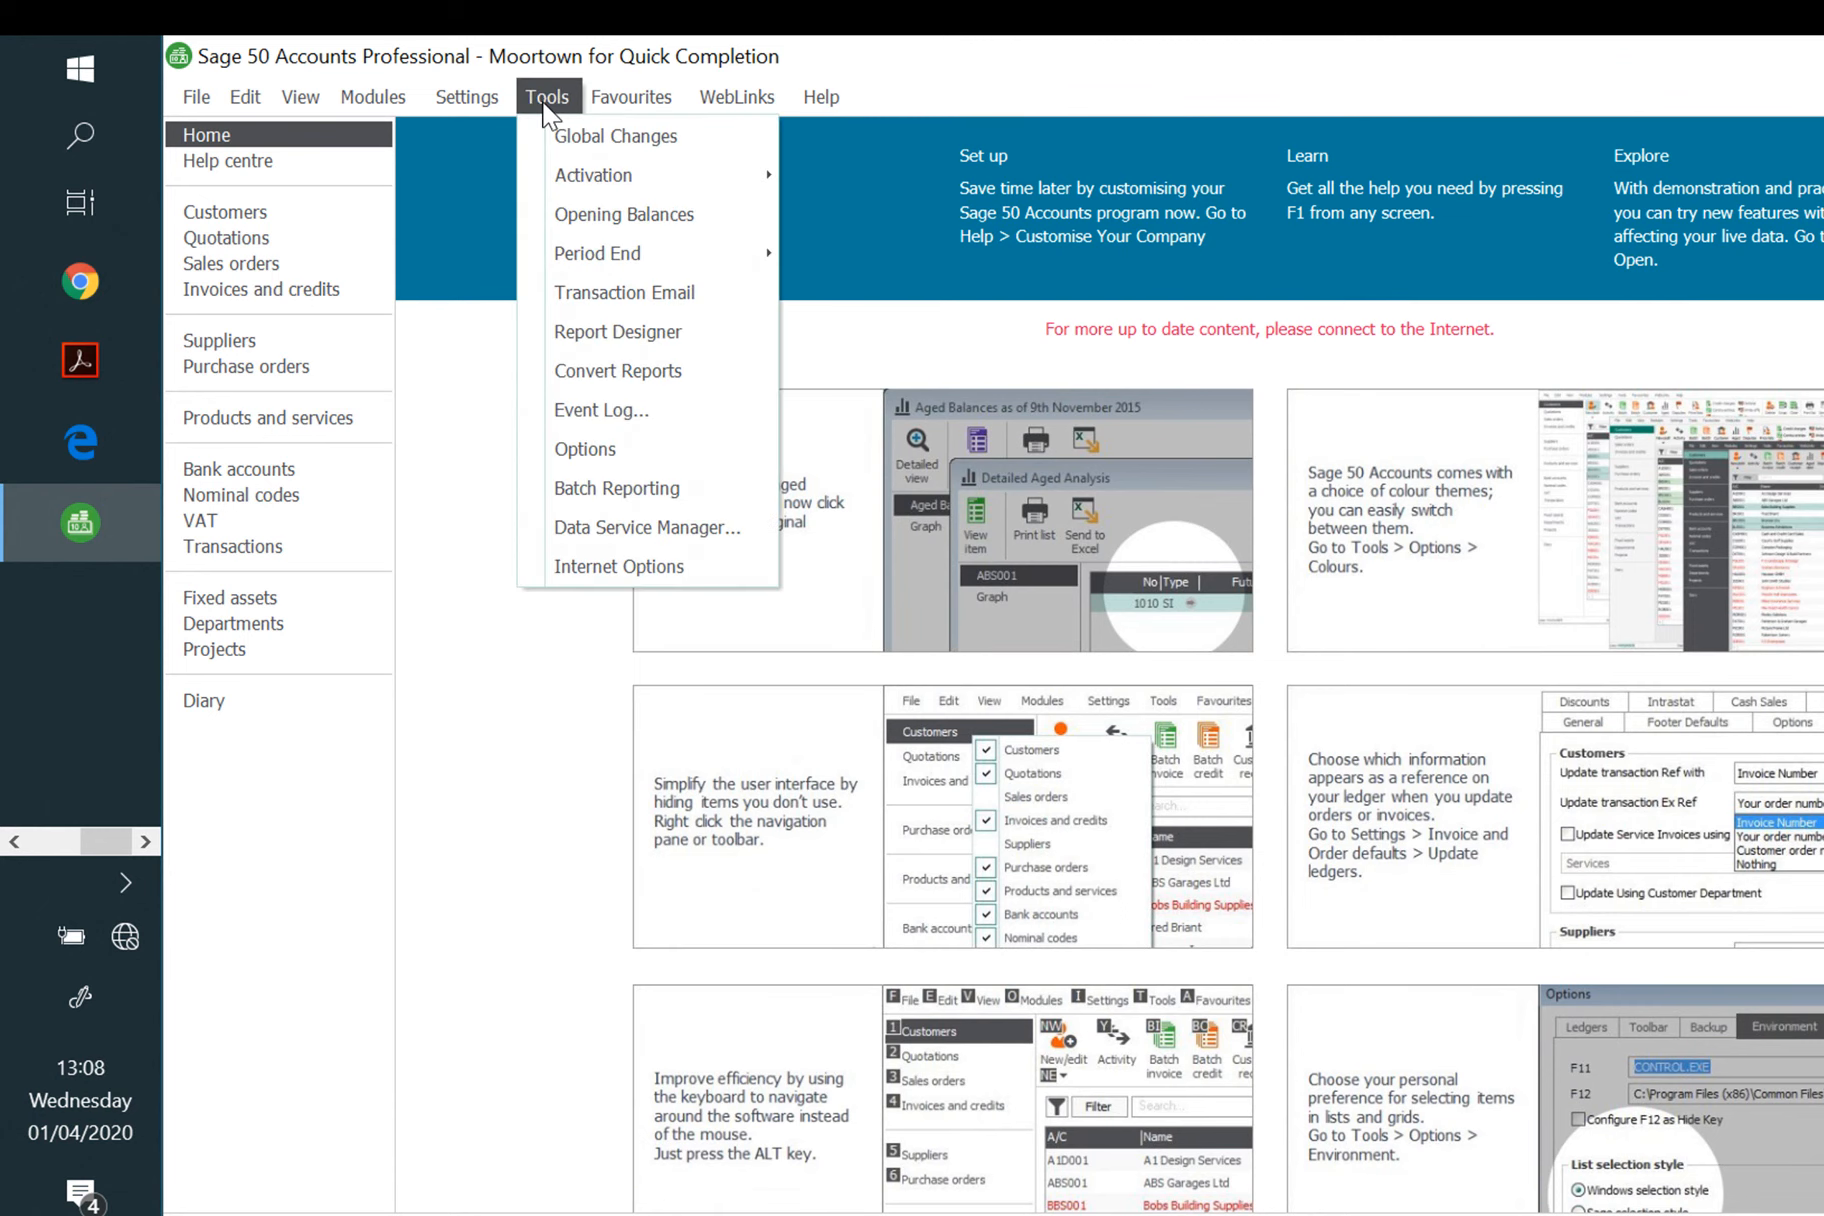
left_click(226, 212)
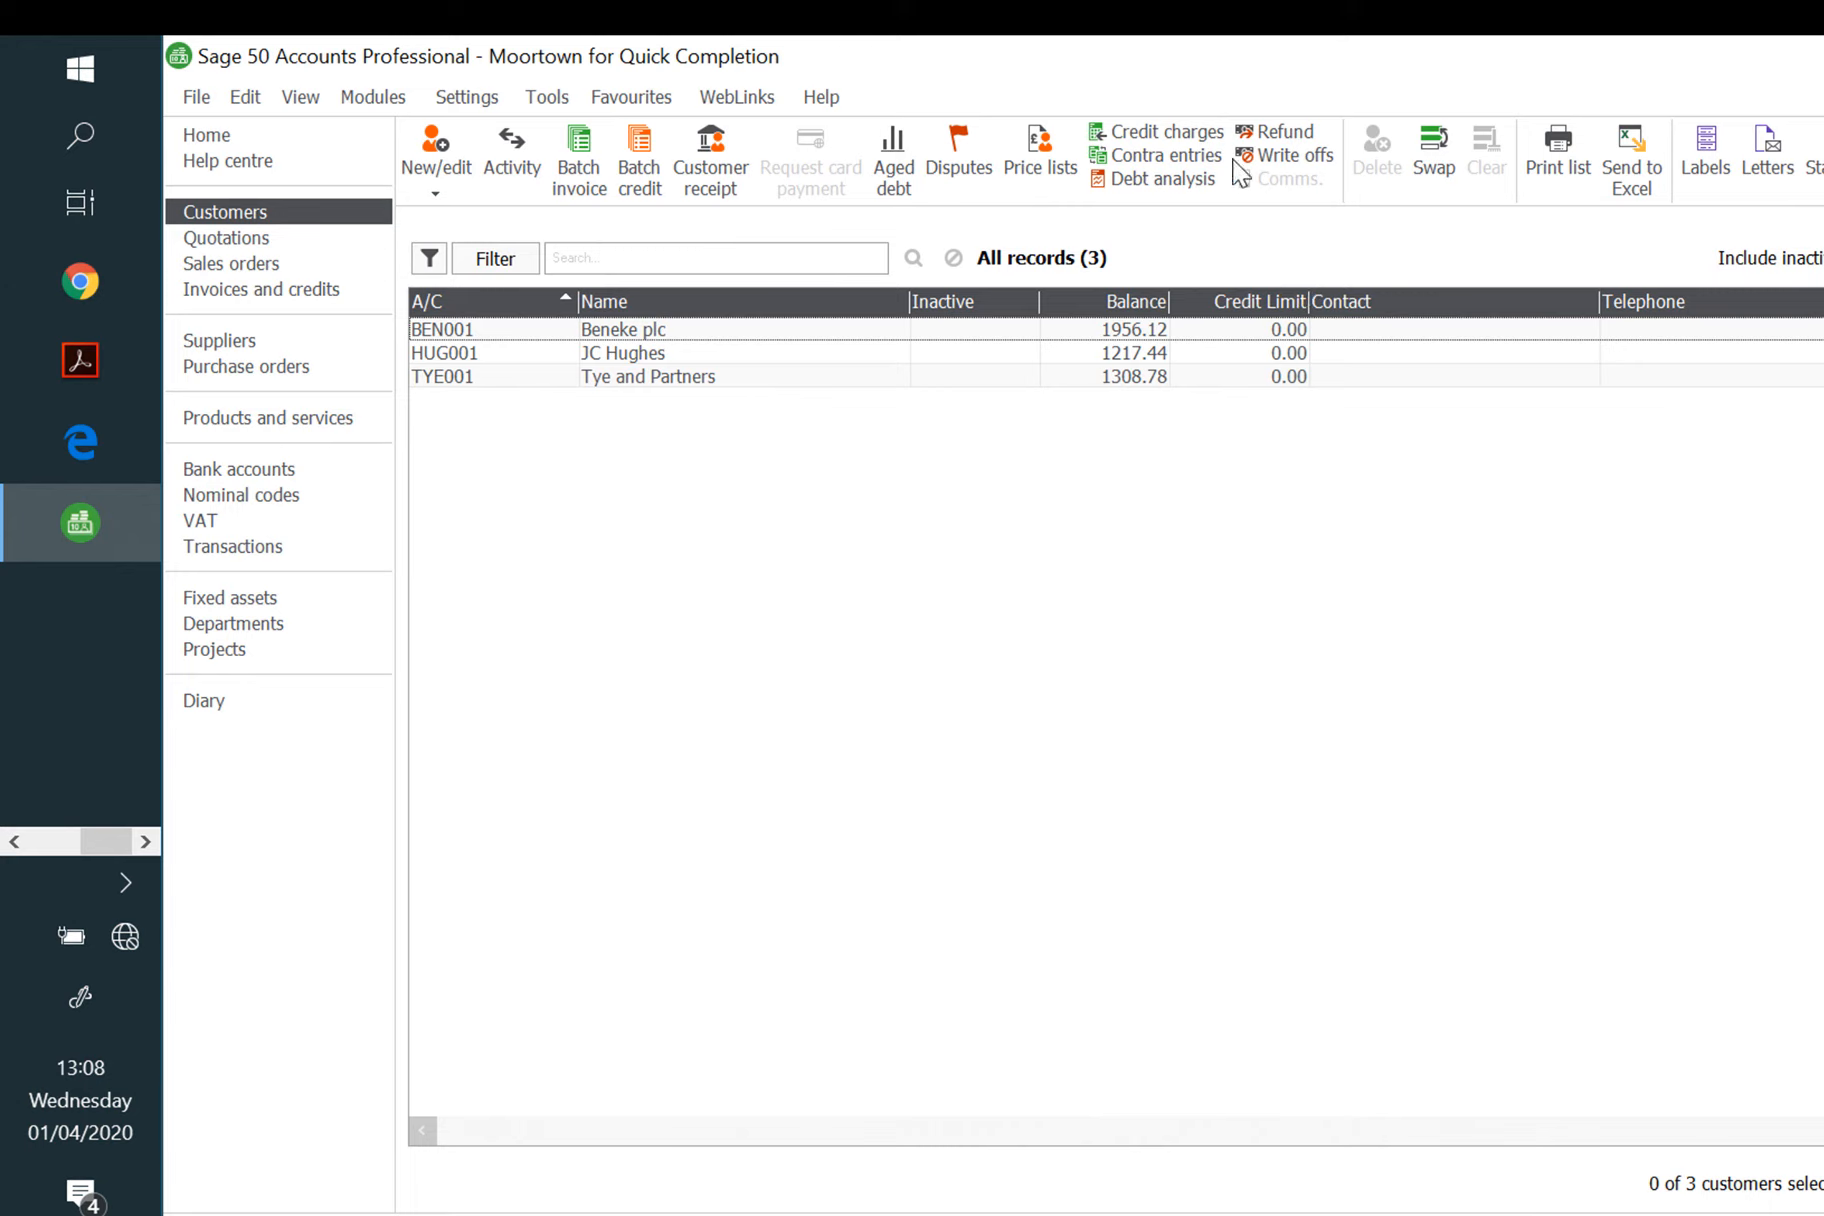
left_click(1300, 162)
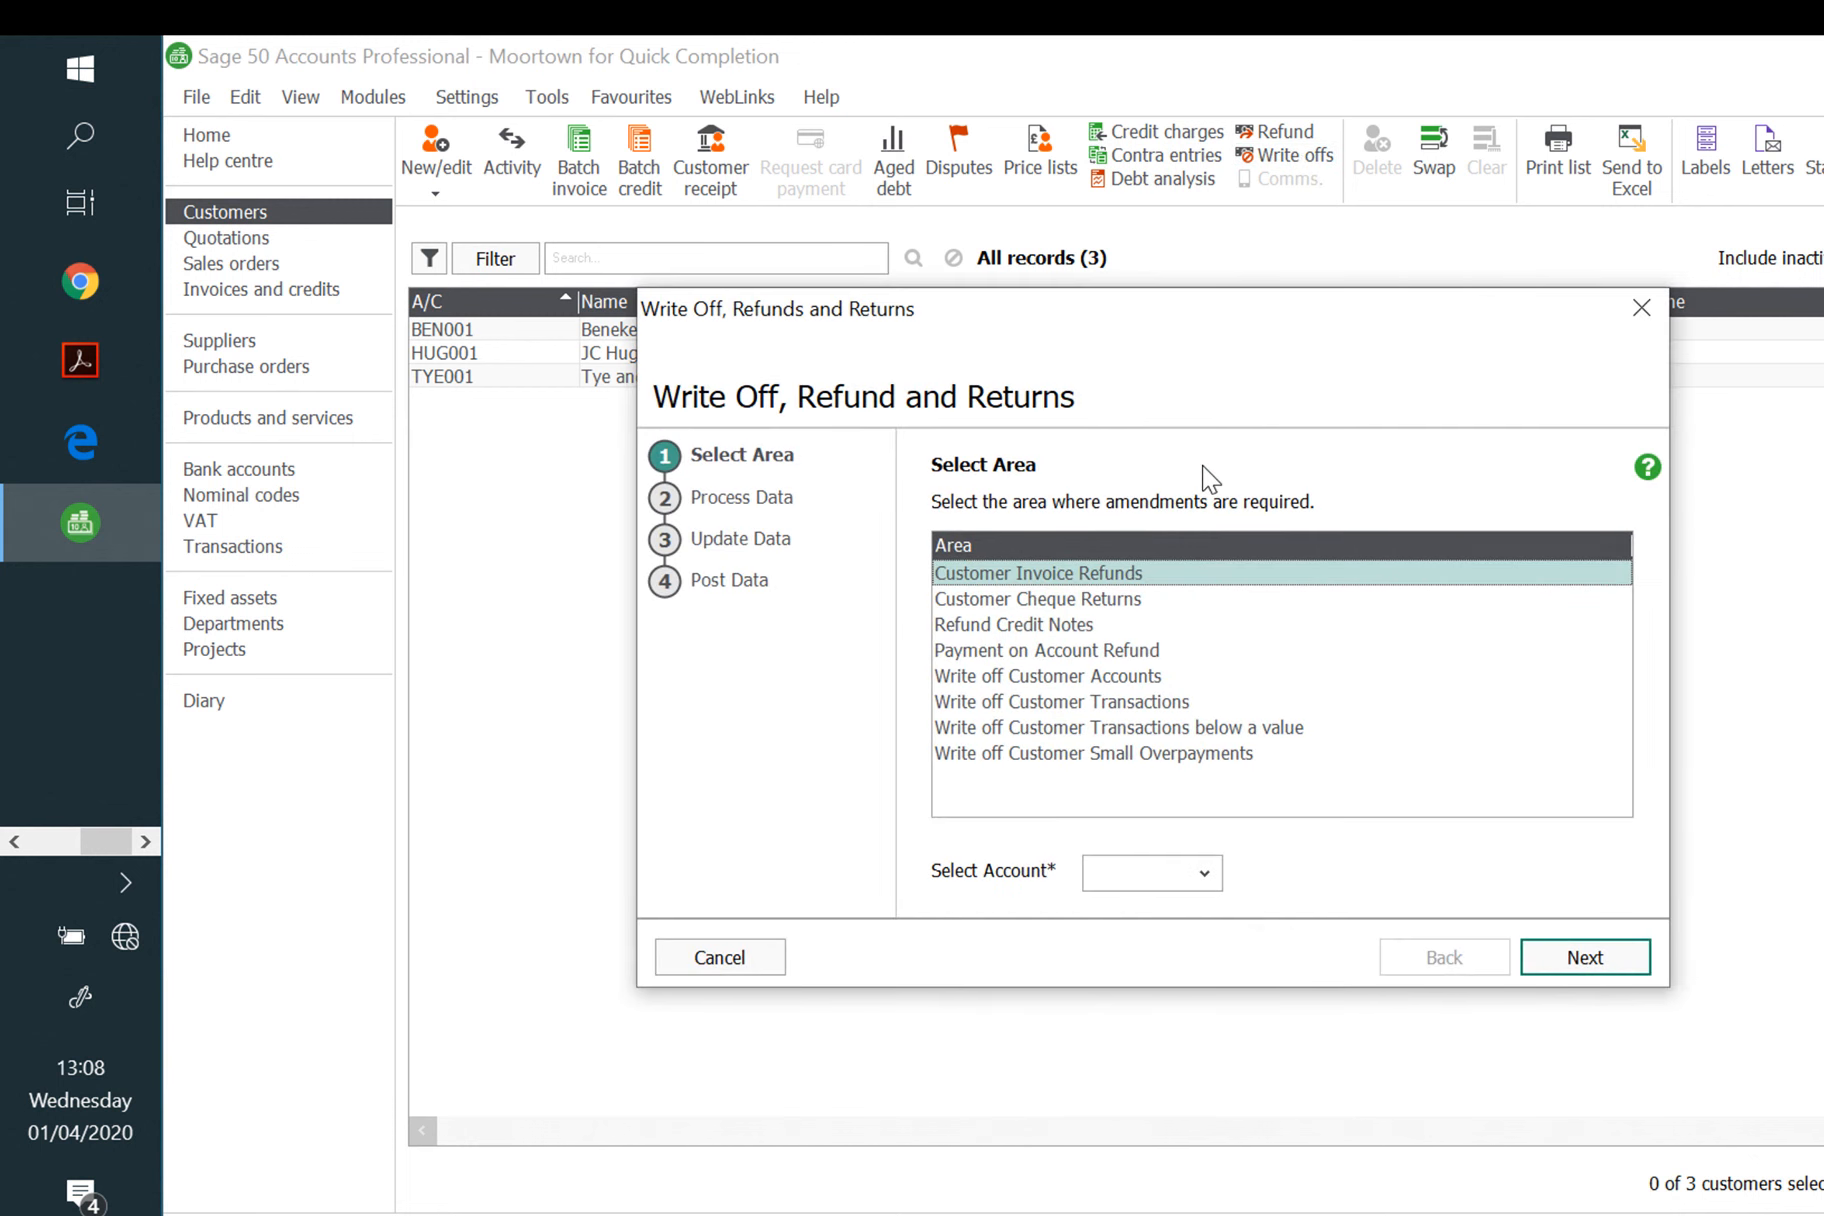
left_click(1091, 598)
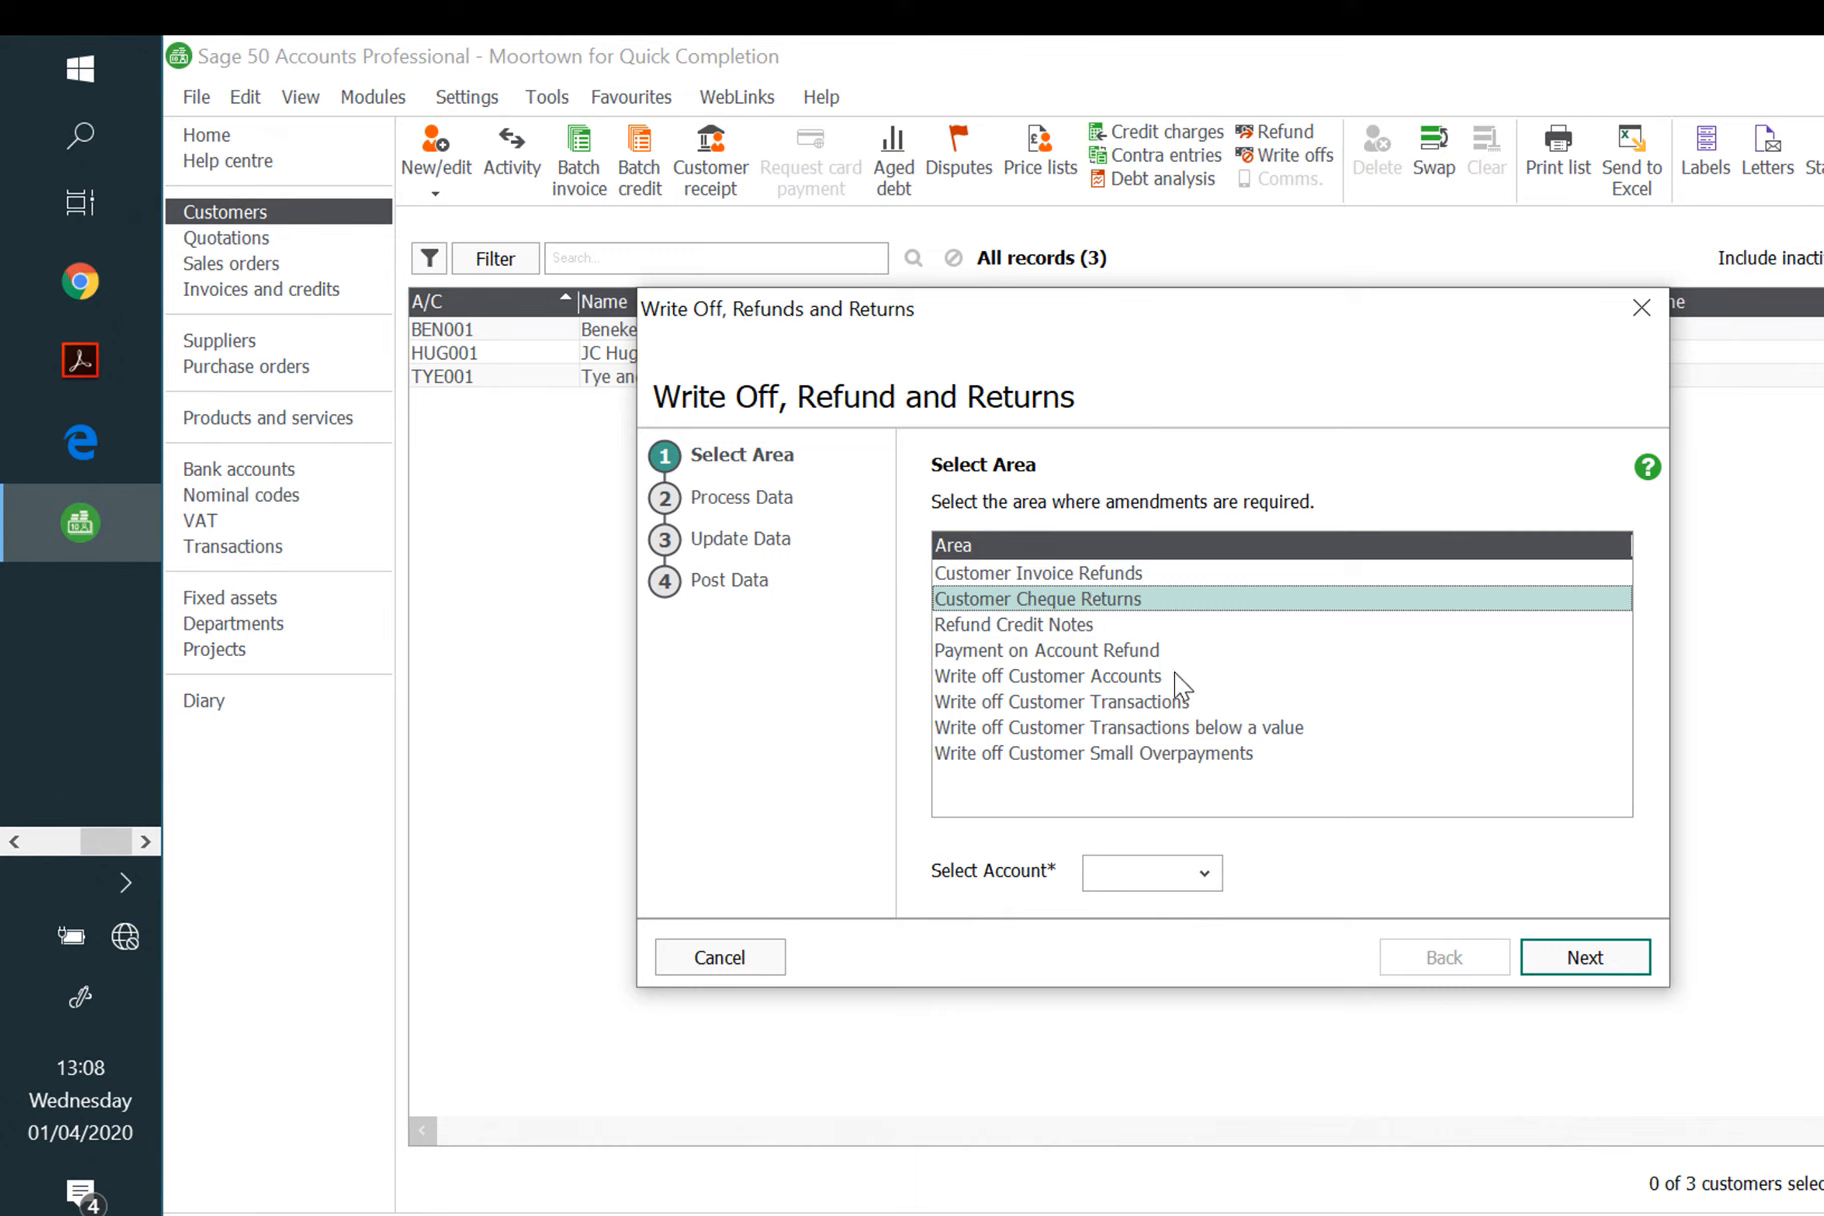
left_click(1138, 677)
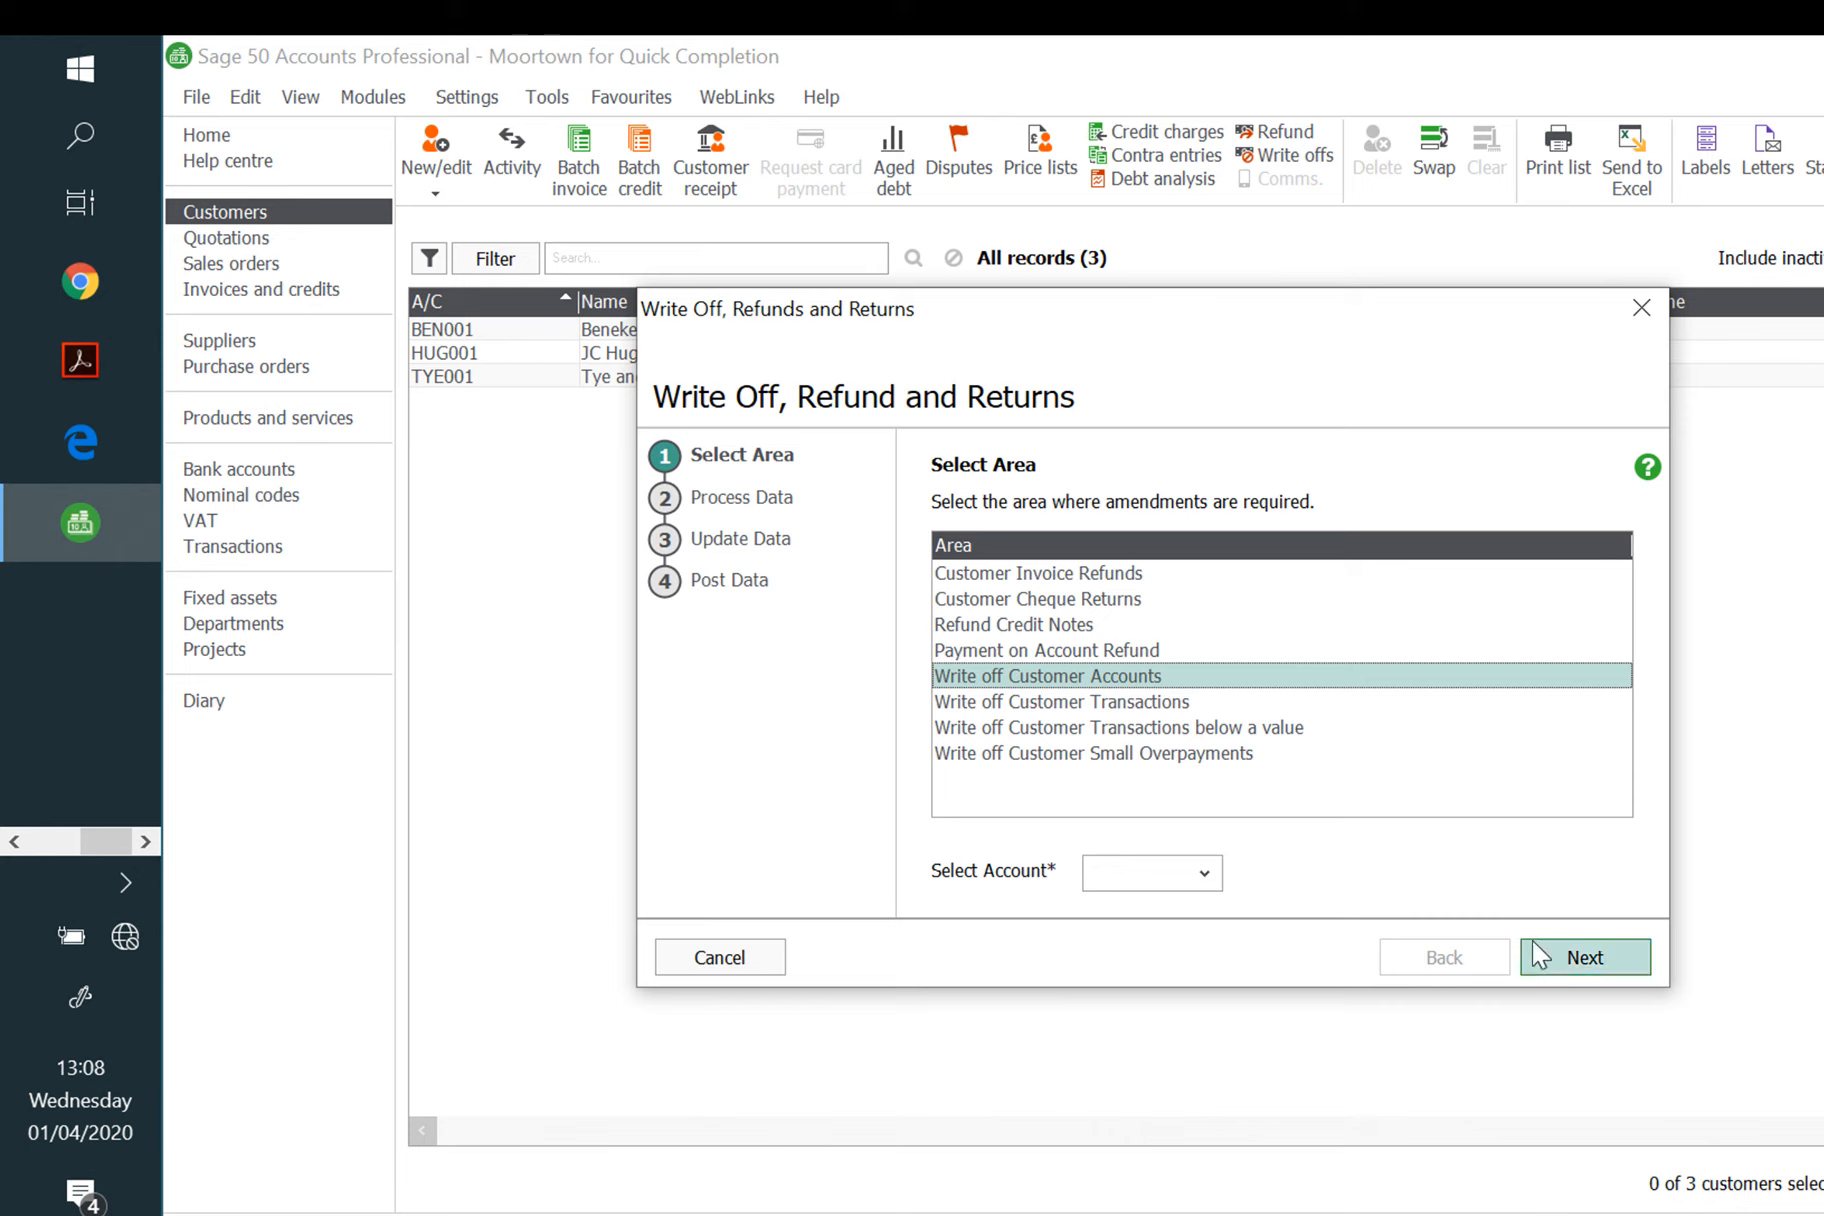
left_click(1204, 874)
left_click(1220, 966)
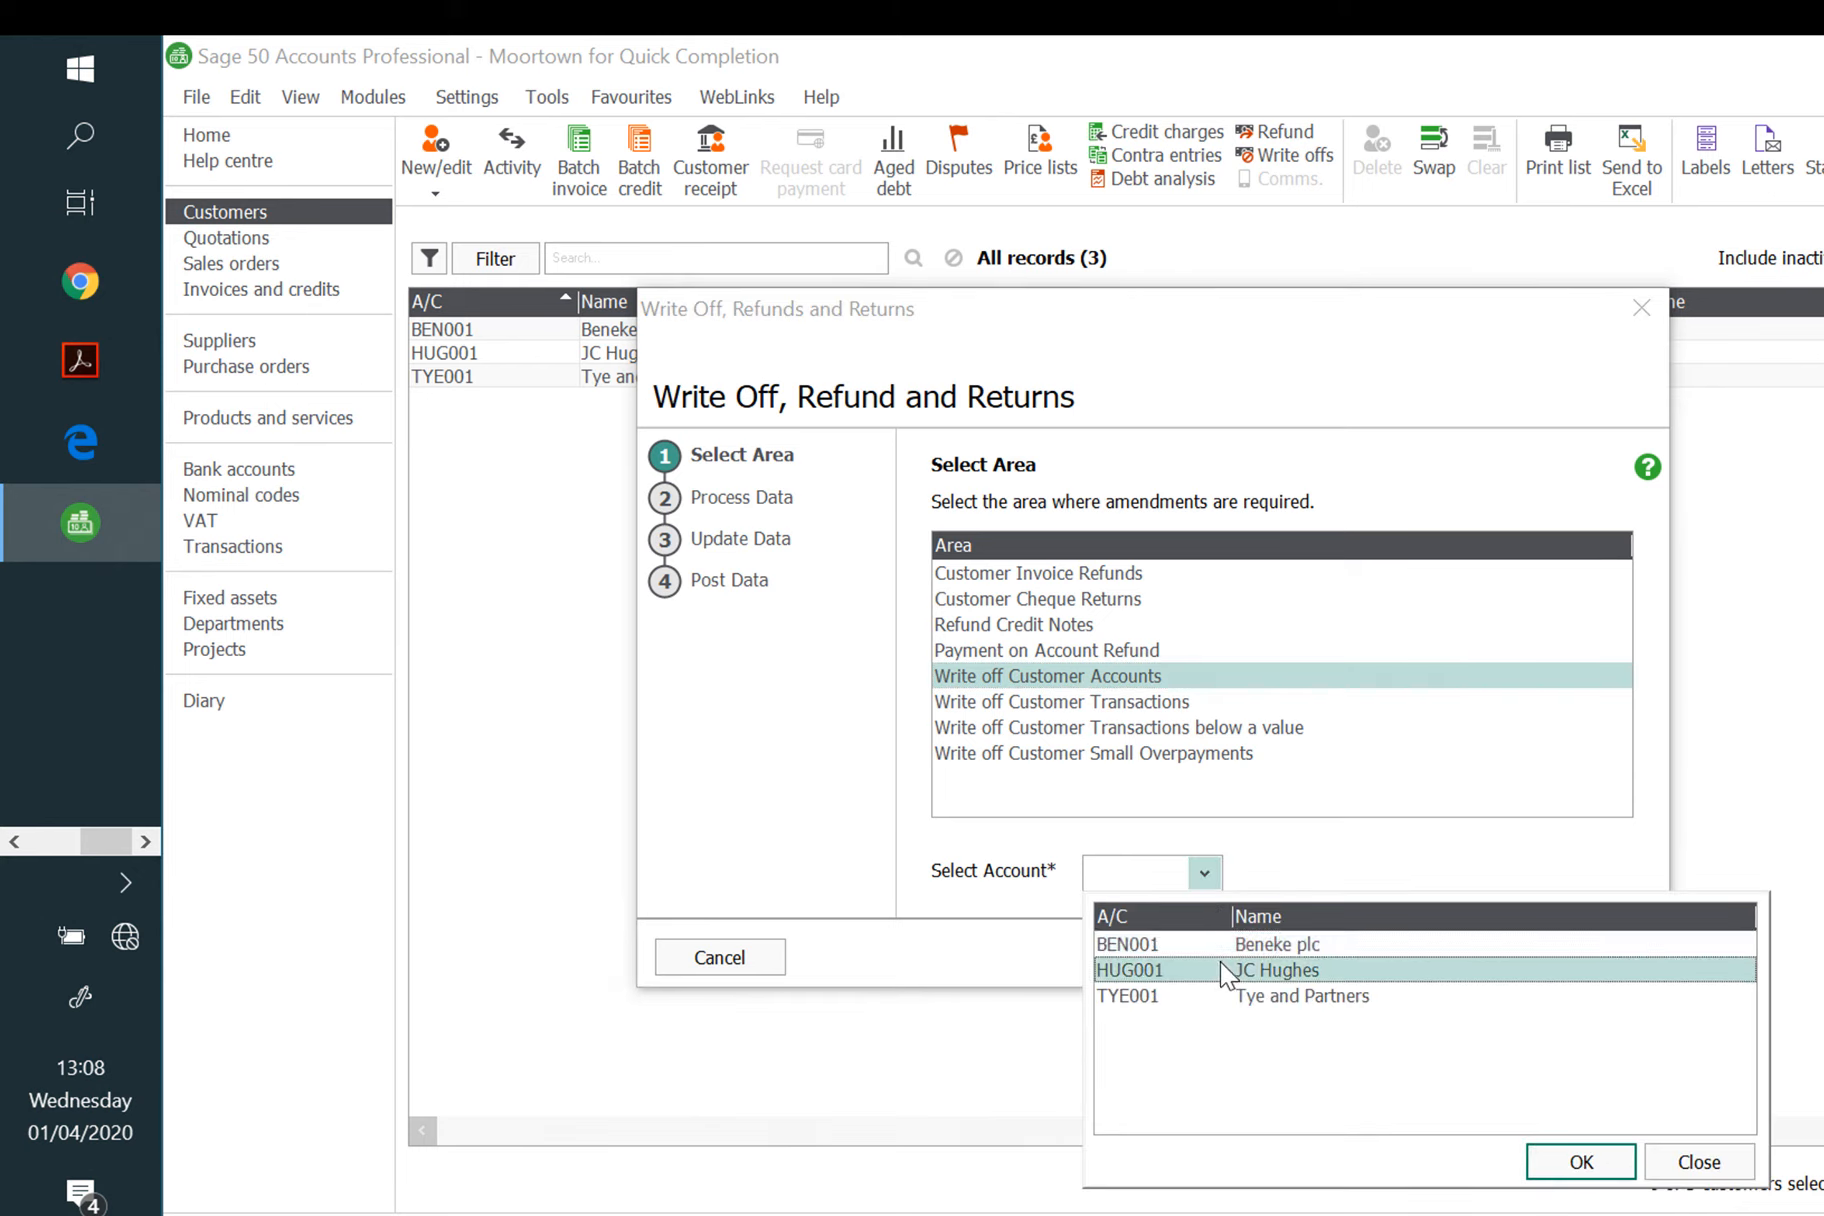
left_click(1581, 1161)
left_click(1588, 958)
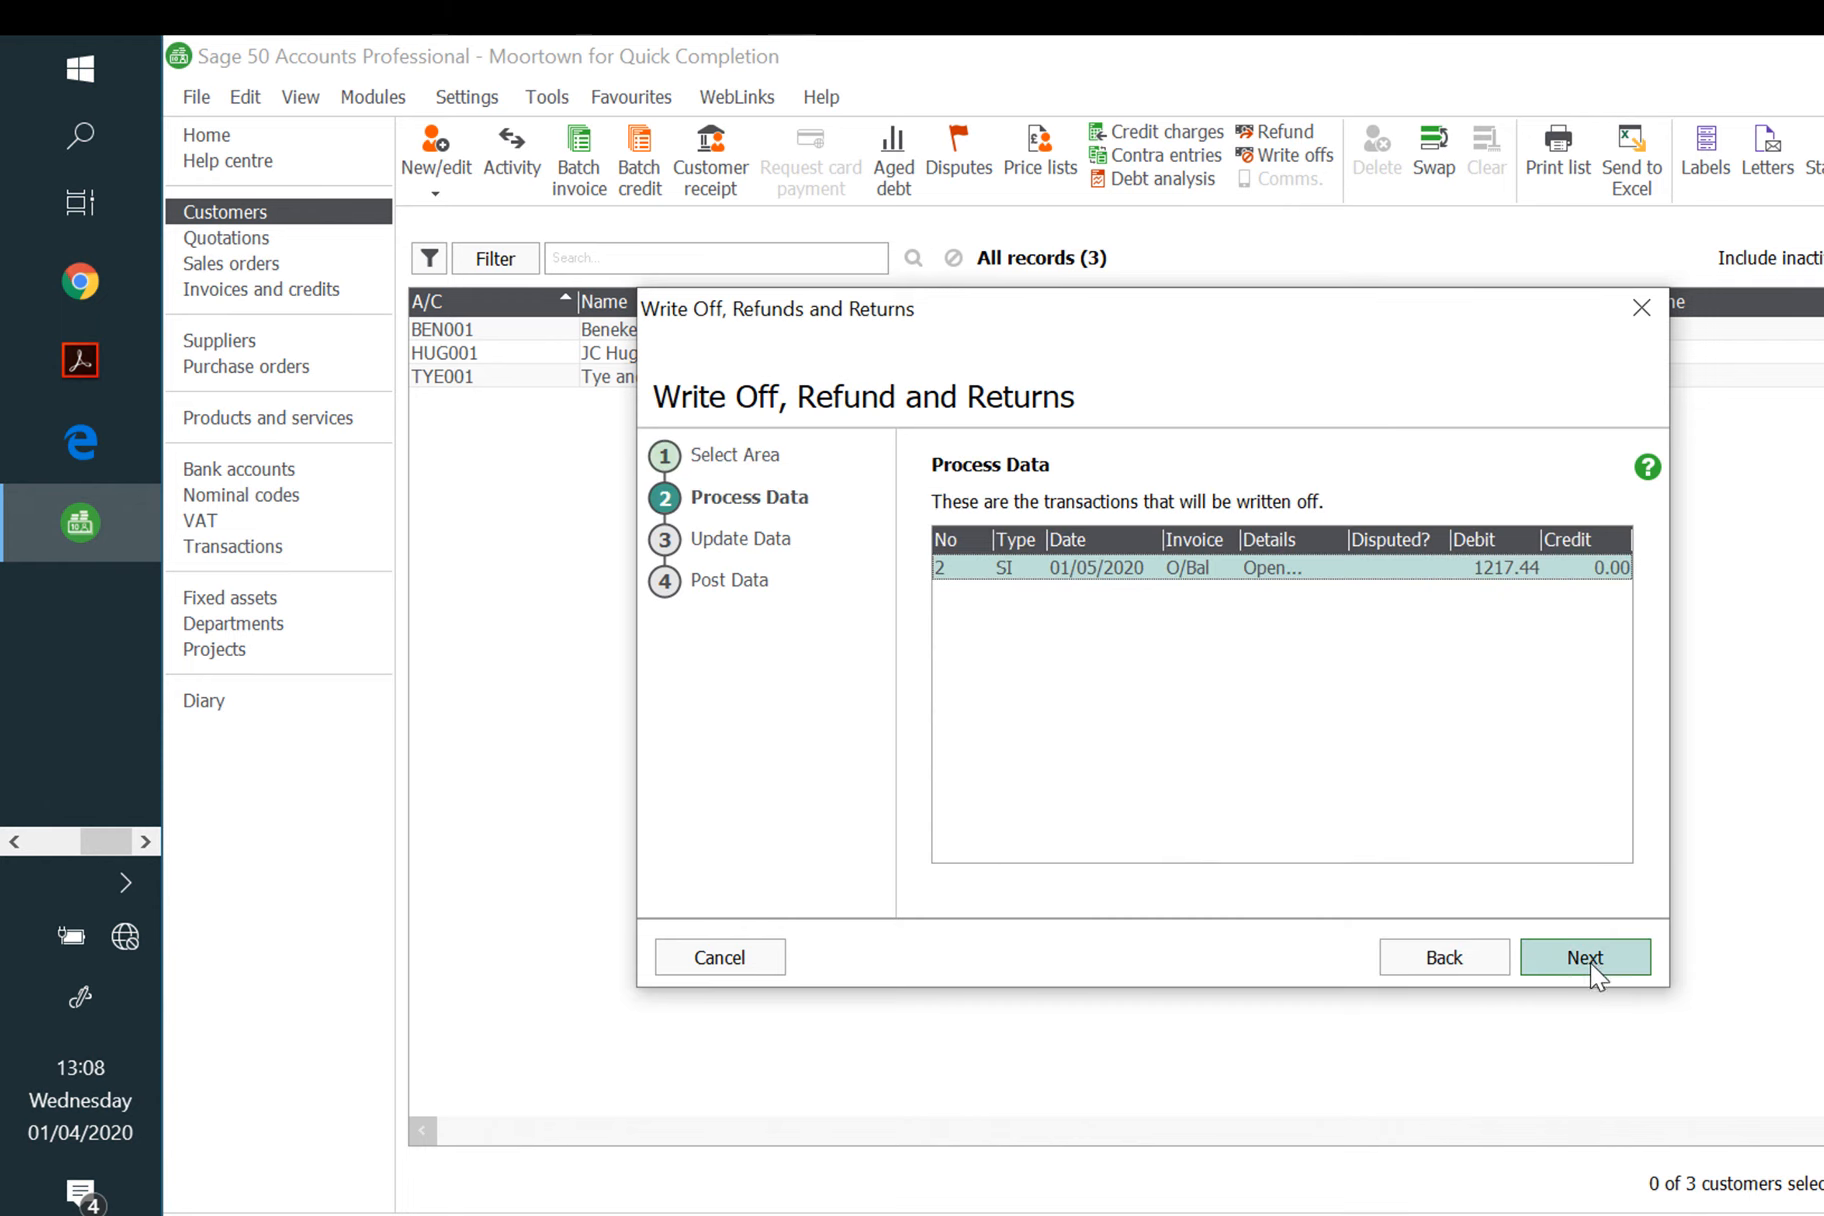
left_click(1588, 960)
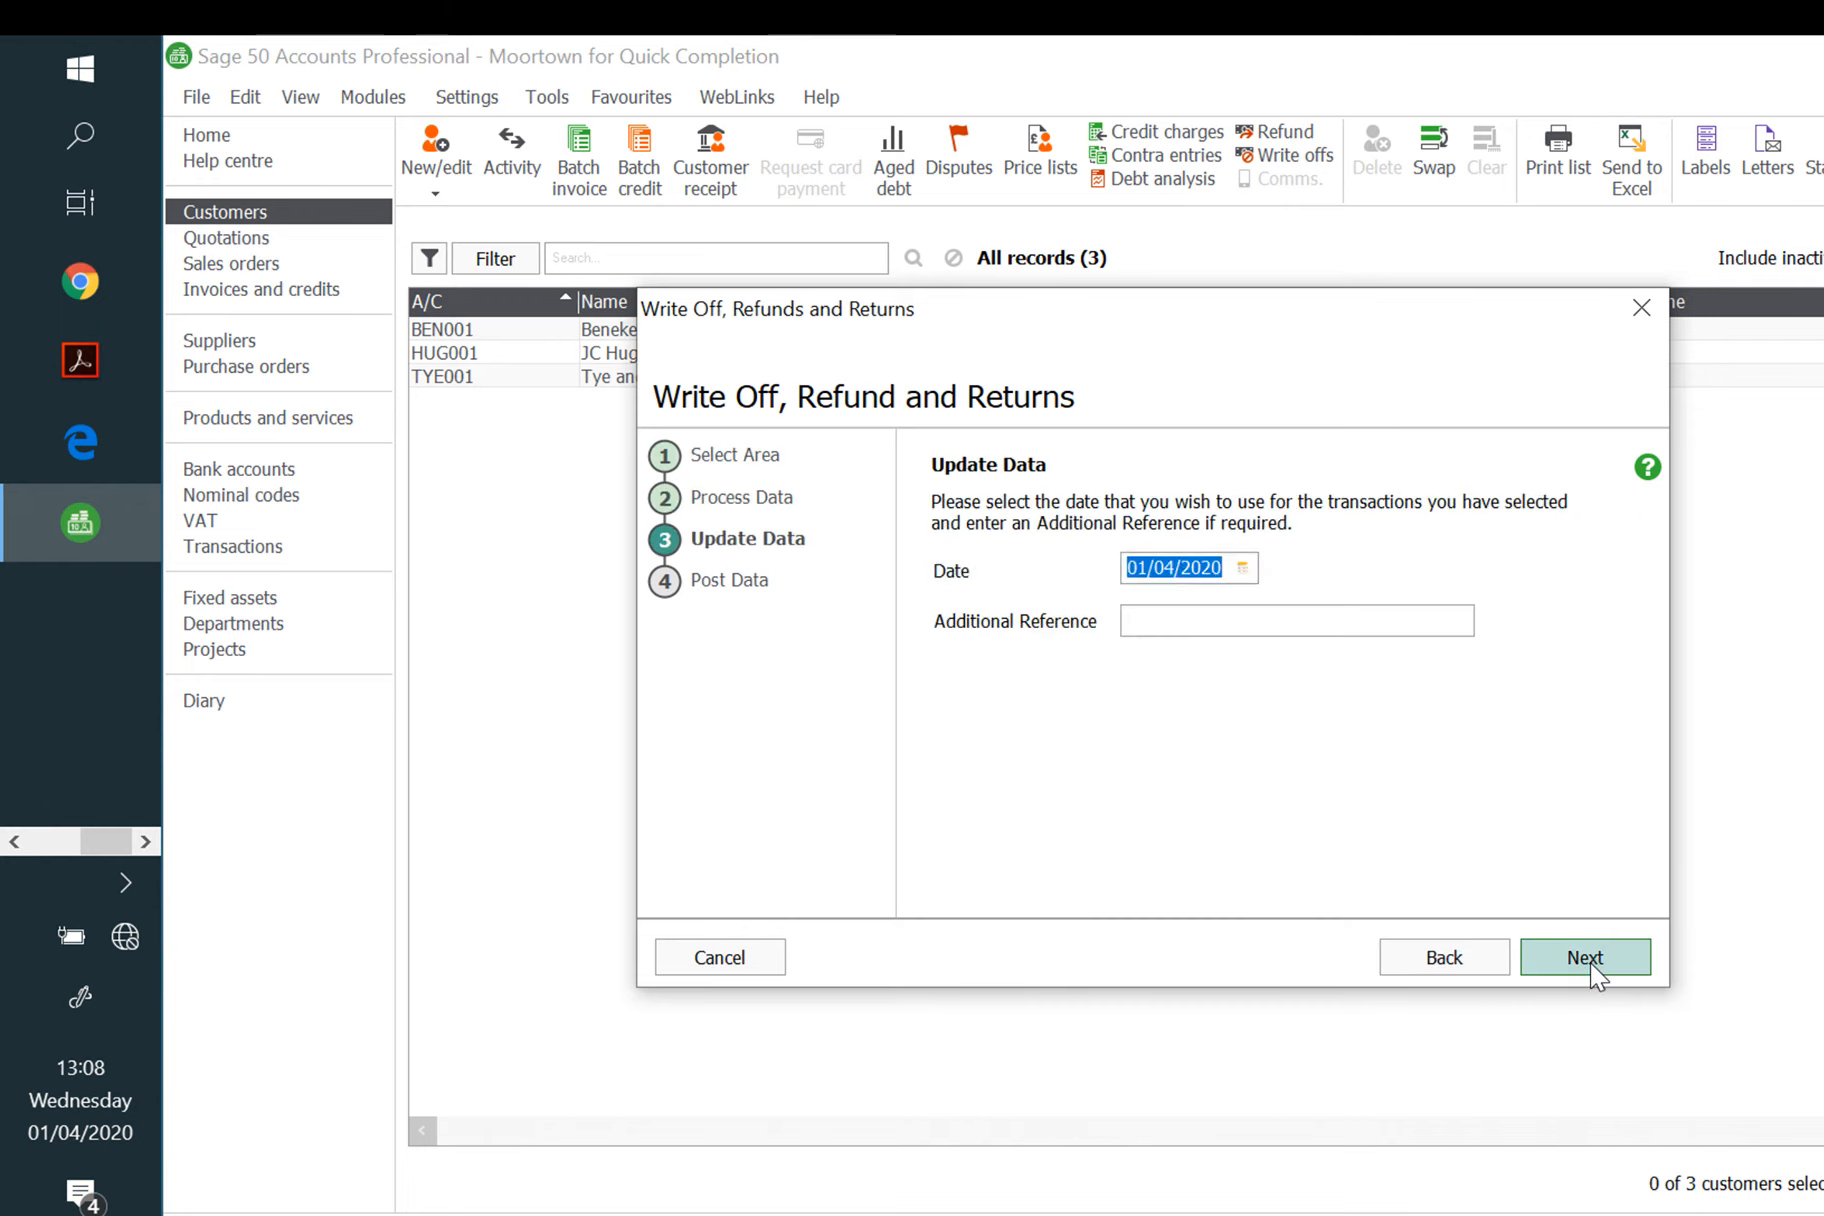
left_click(1247, 574)
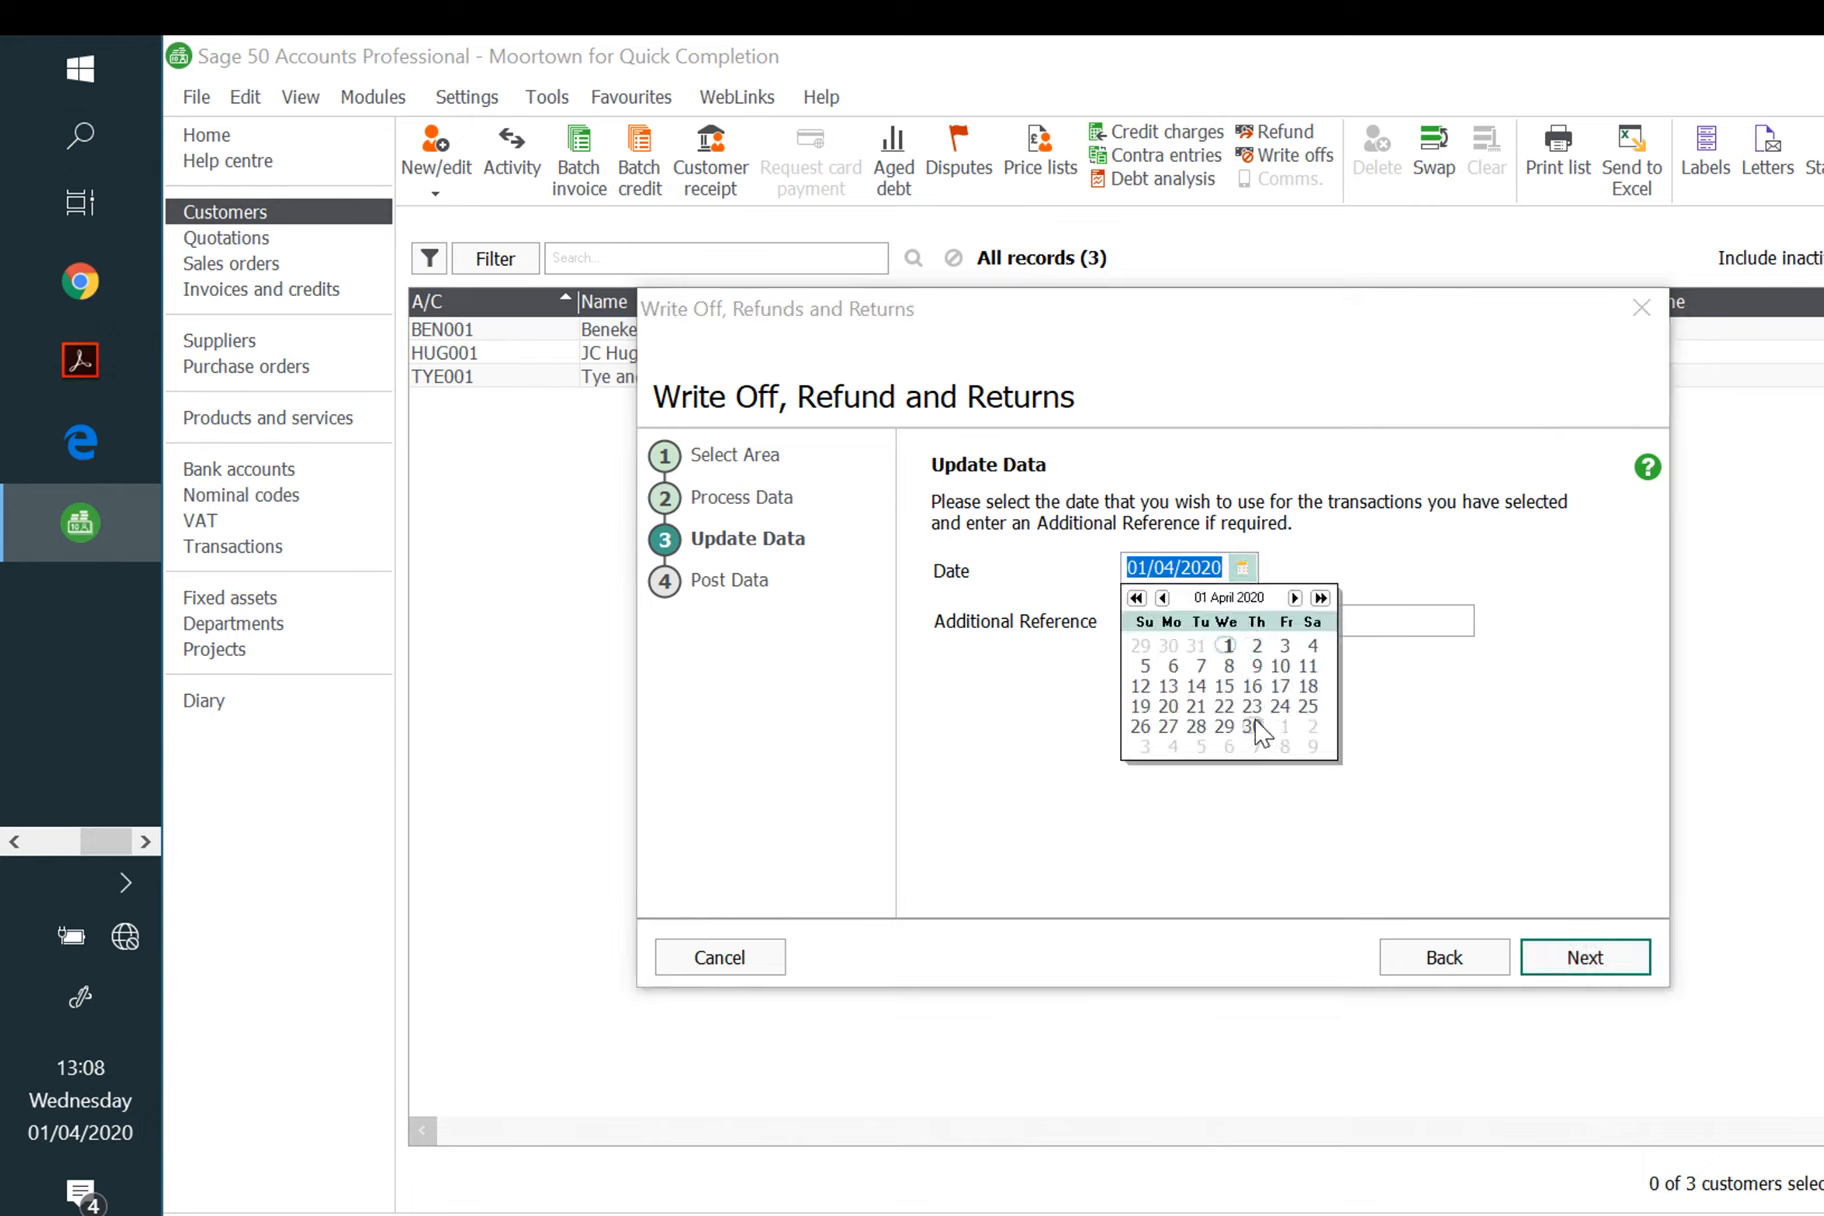
left_click(1294, 597)
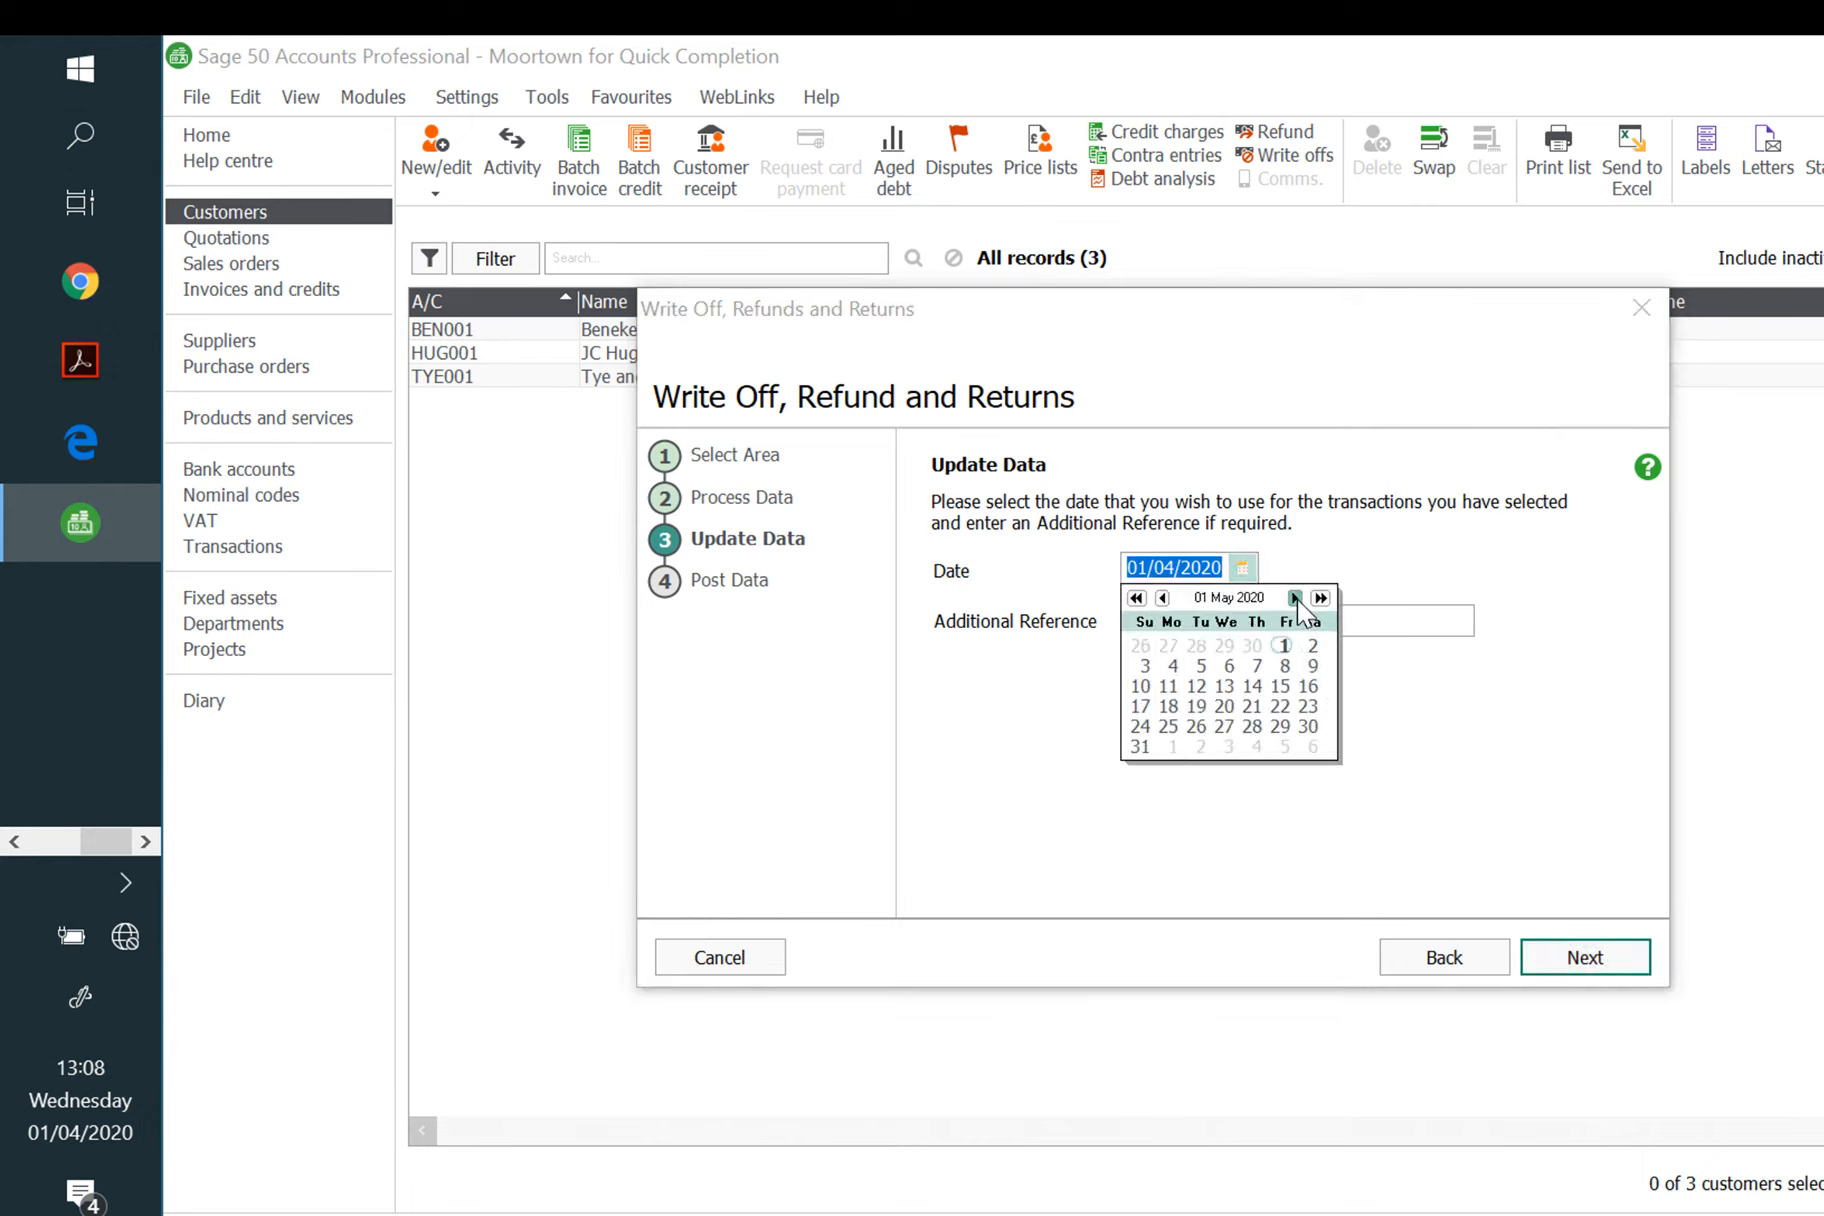
left_click(1224, 686)
left_click(1592, 960)
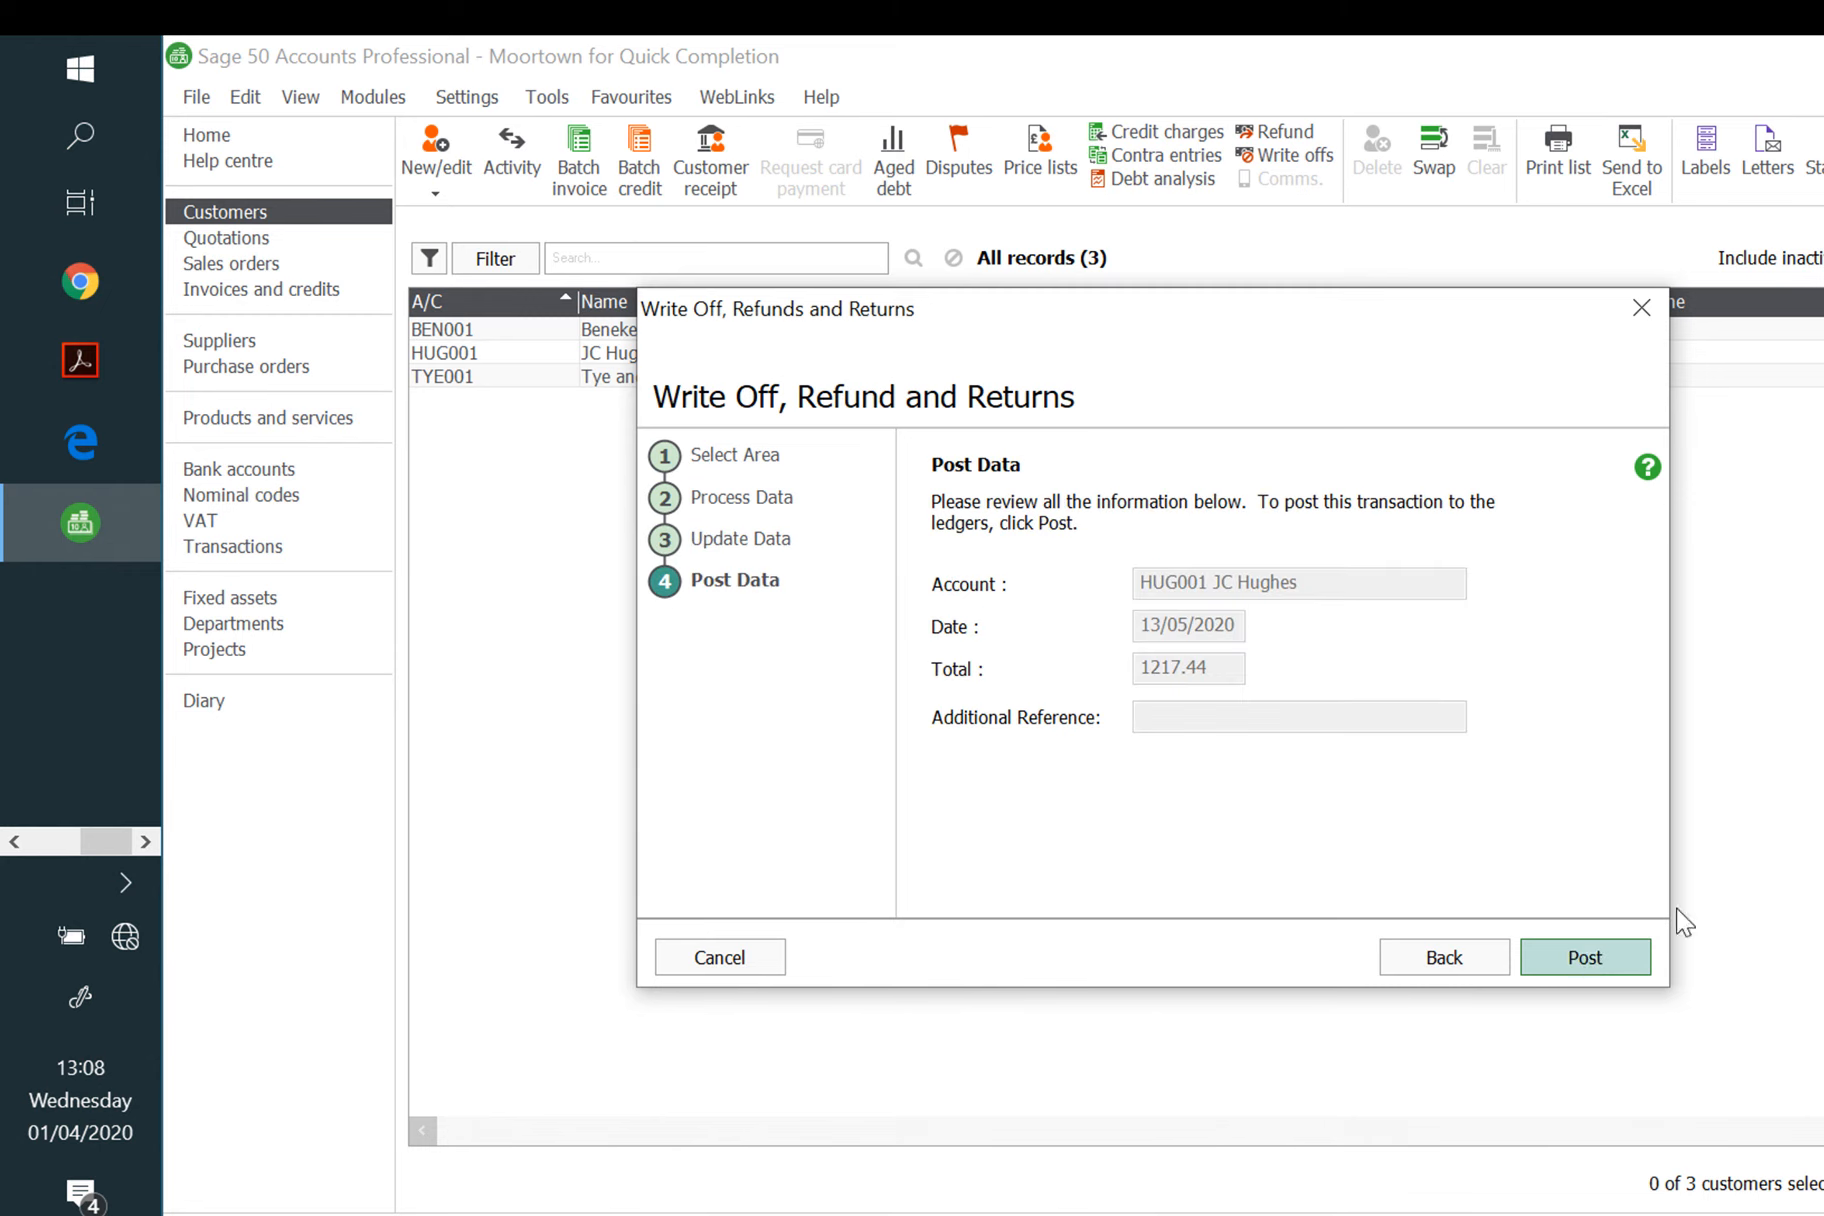
left_click(1641, 308)
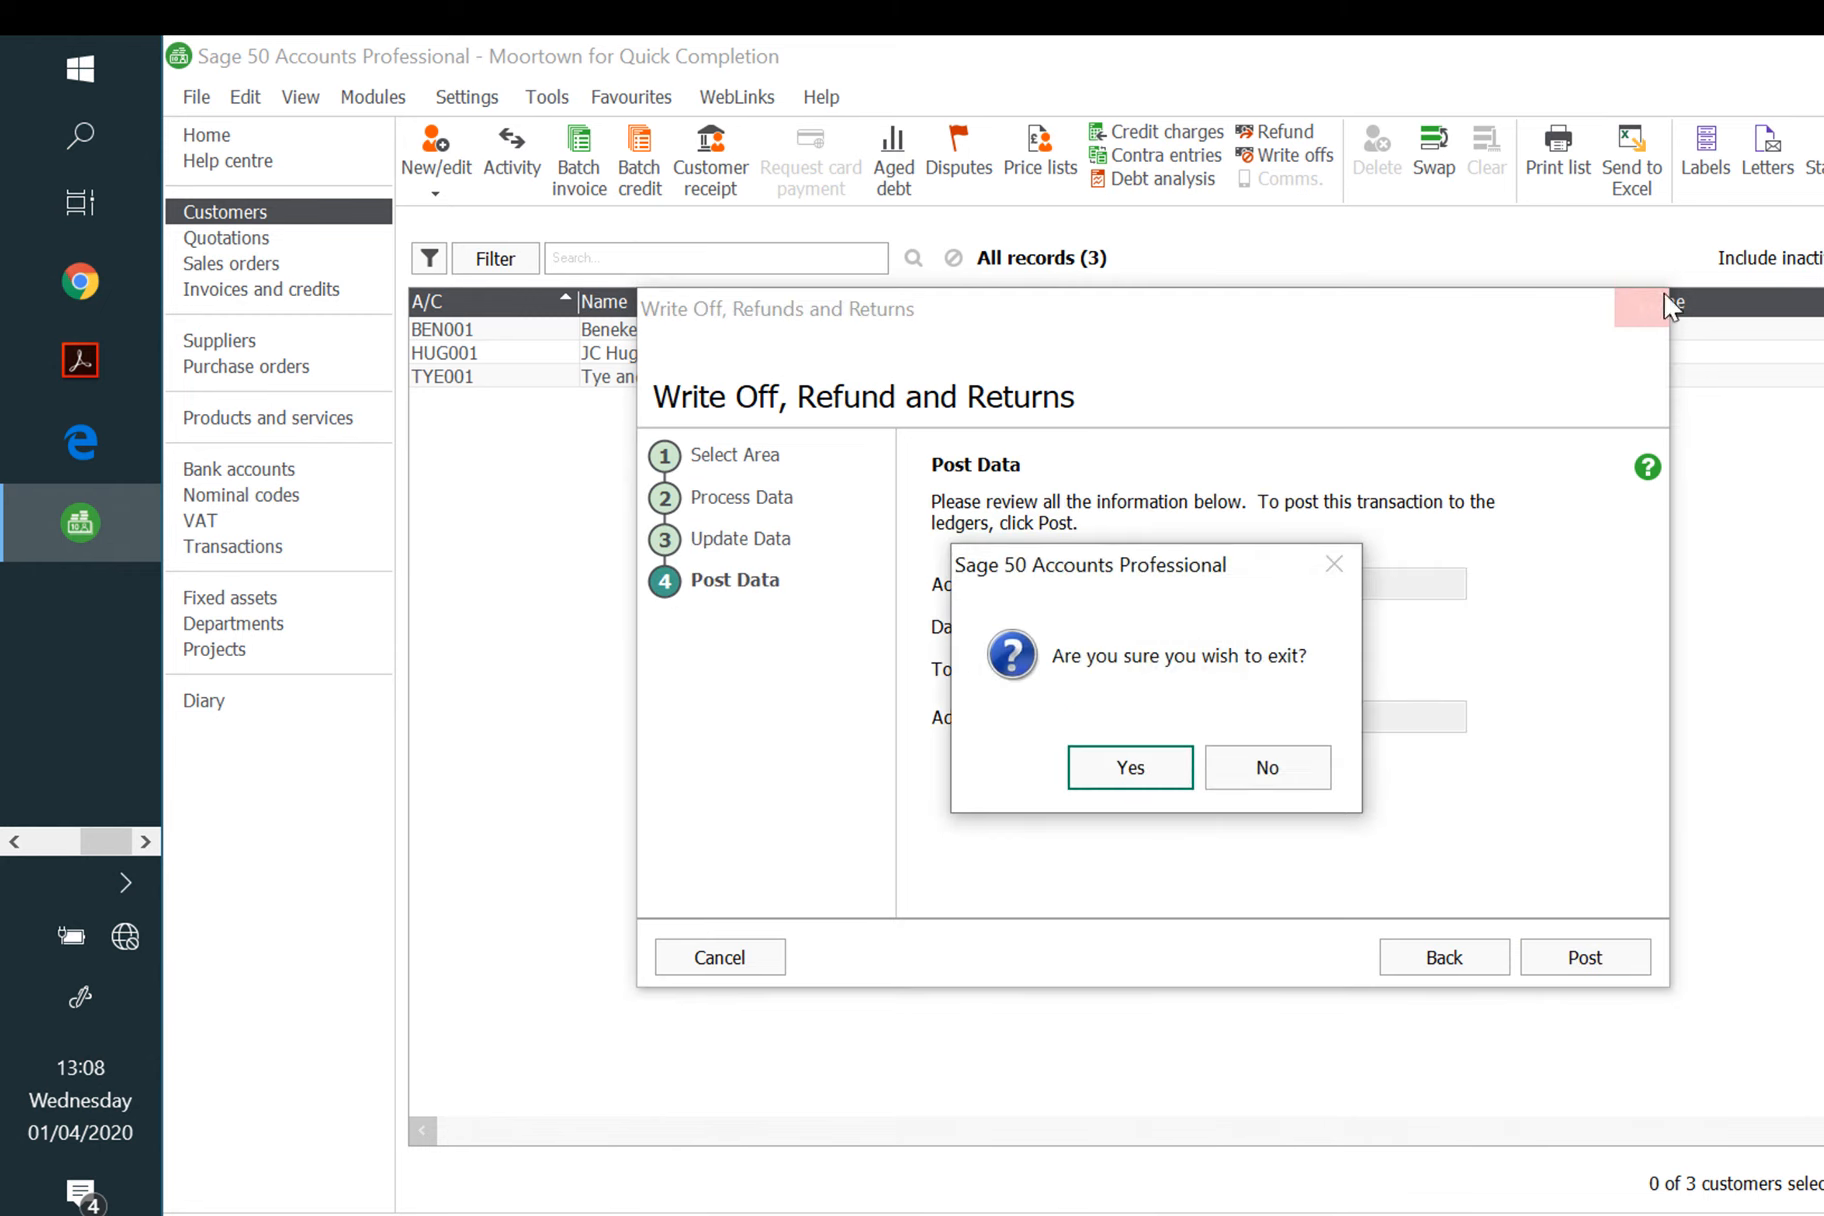
left_click(1171, 764)
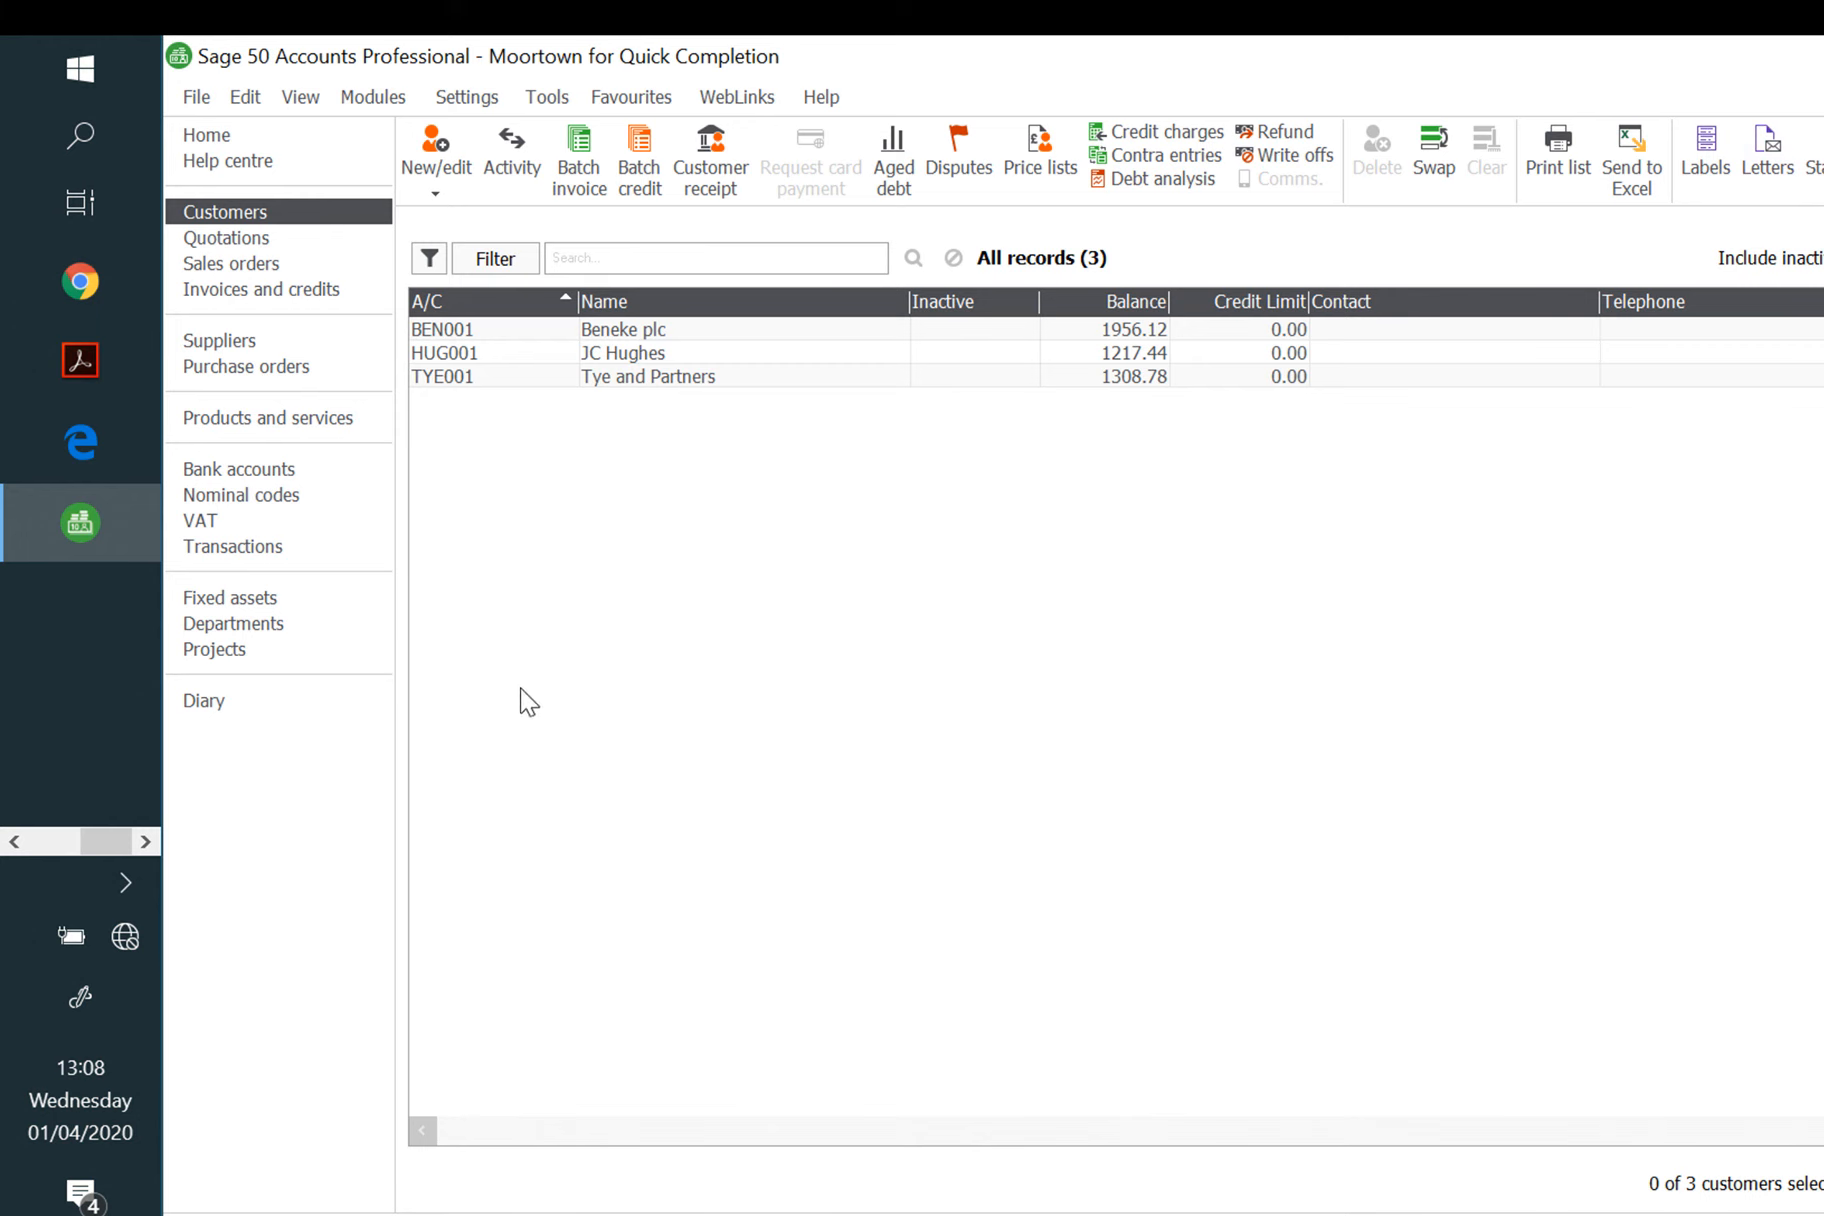
Step: Minimise Sage, switch to the Word notes and scroll to 'SO IT IS IMPORTANT TO:-'
left_click(1822, 56)
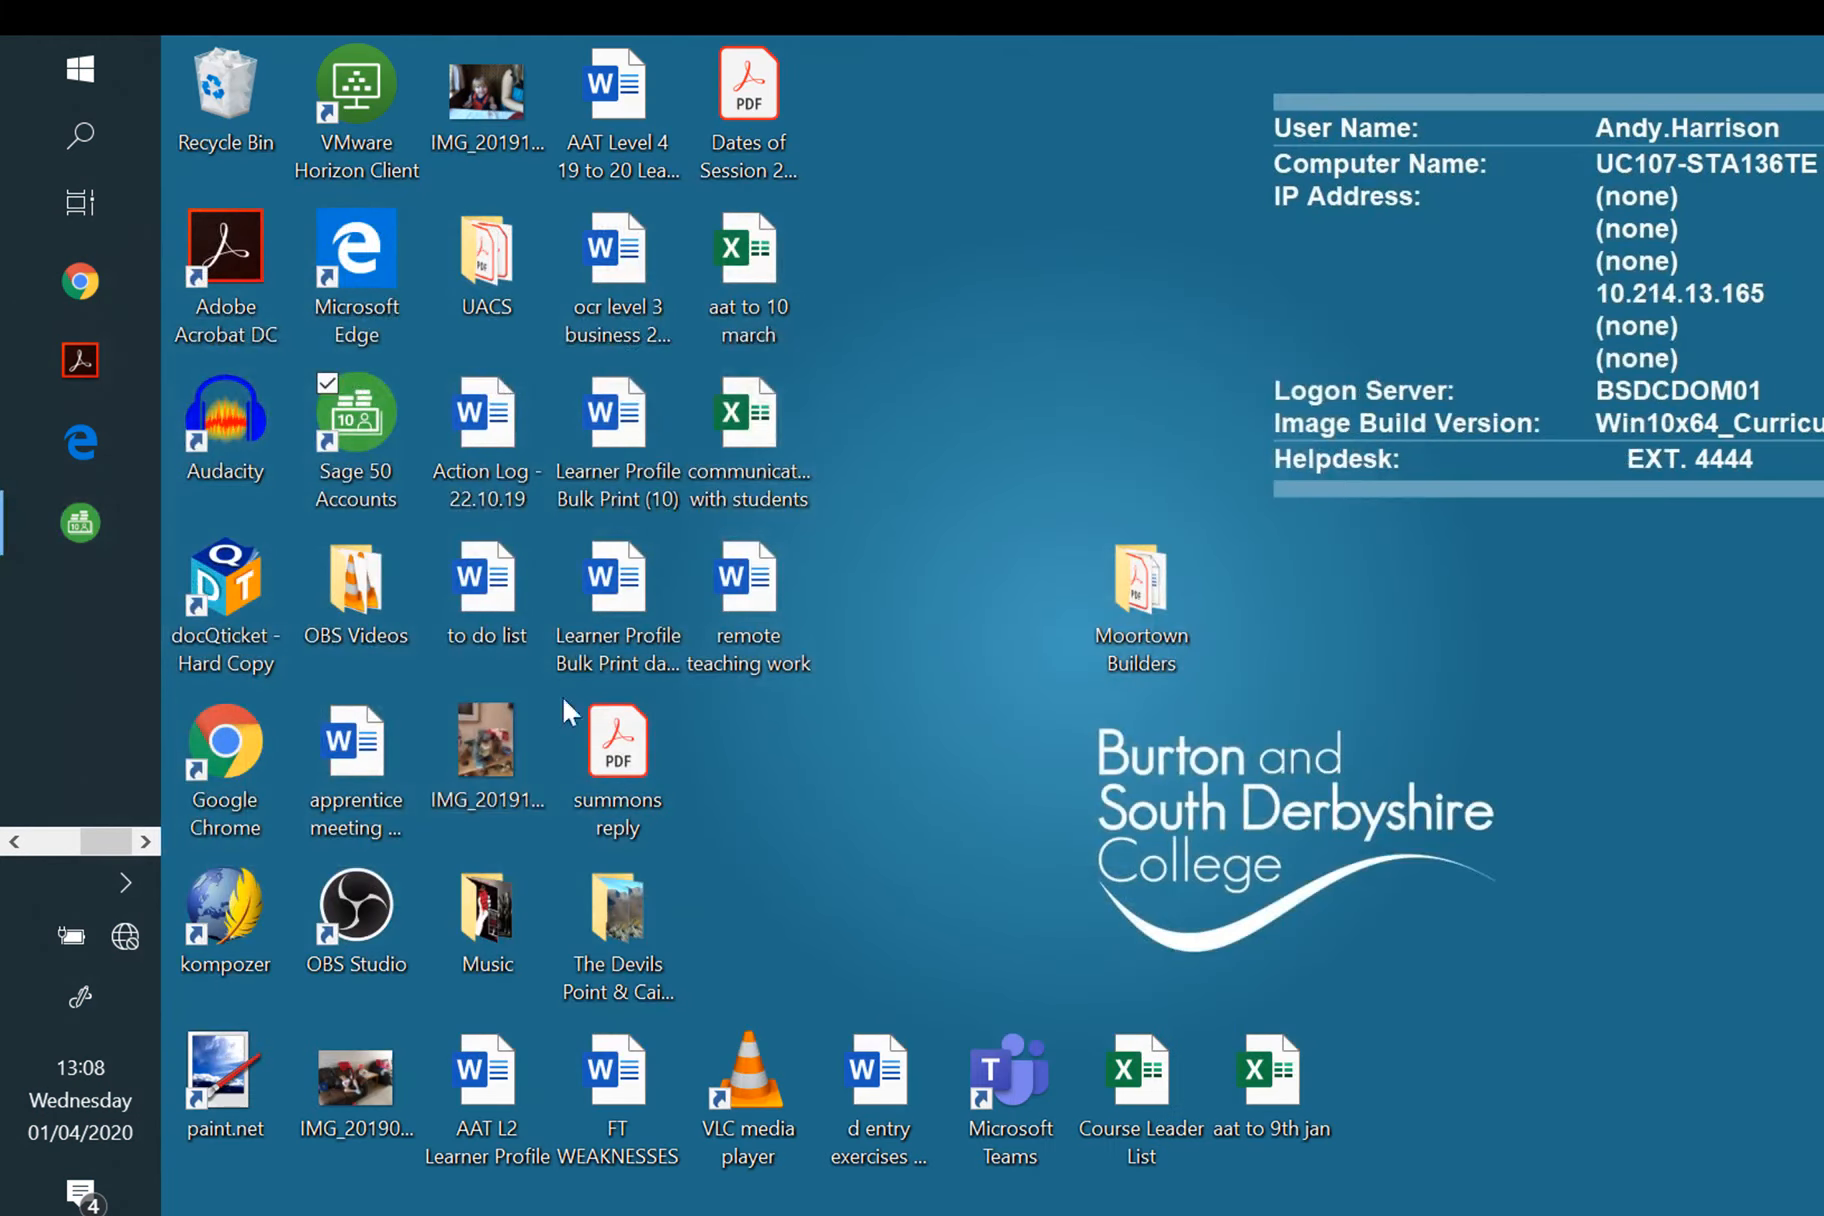
left_click(17, 840)
left_click(90, 765)
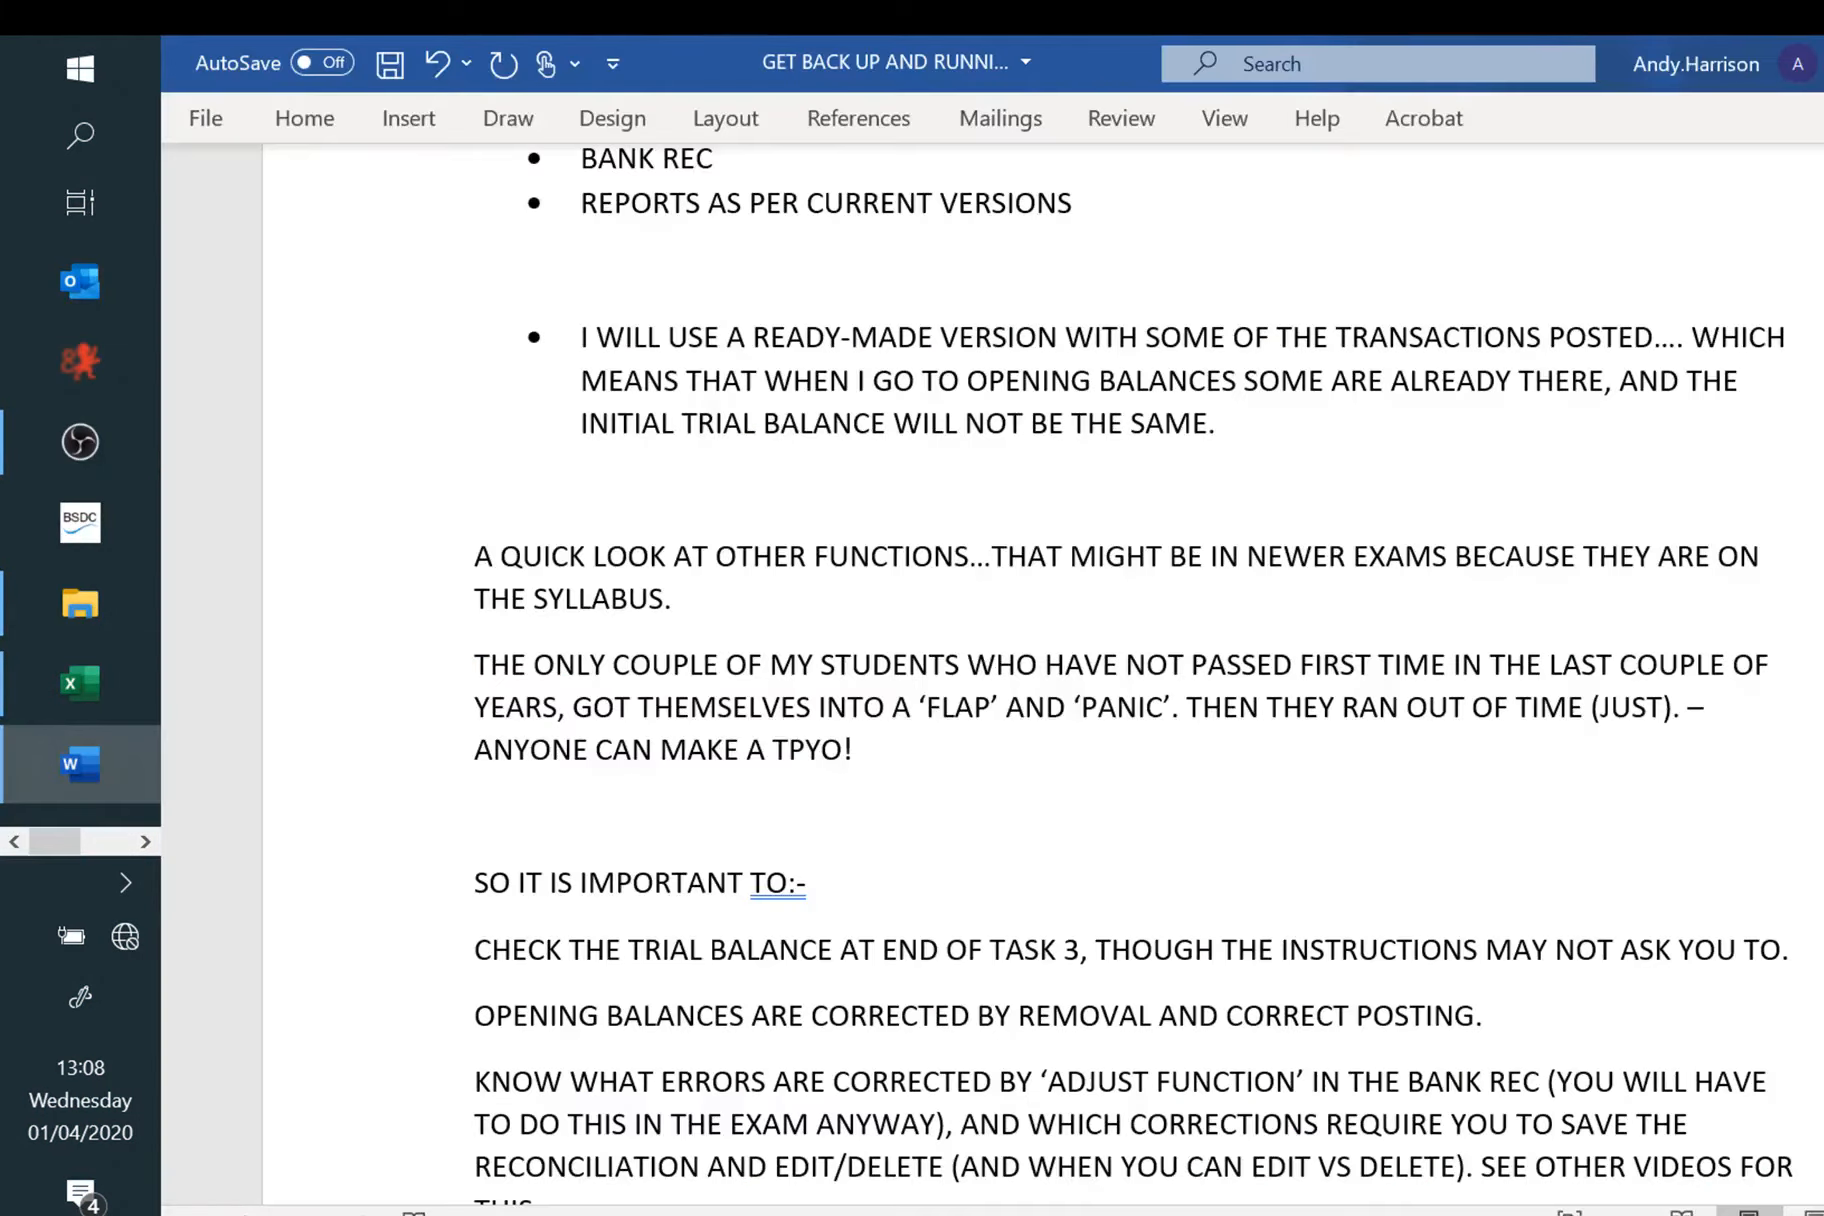
scroll(1030, 680, "down", 3)
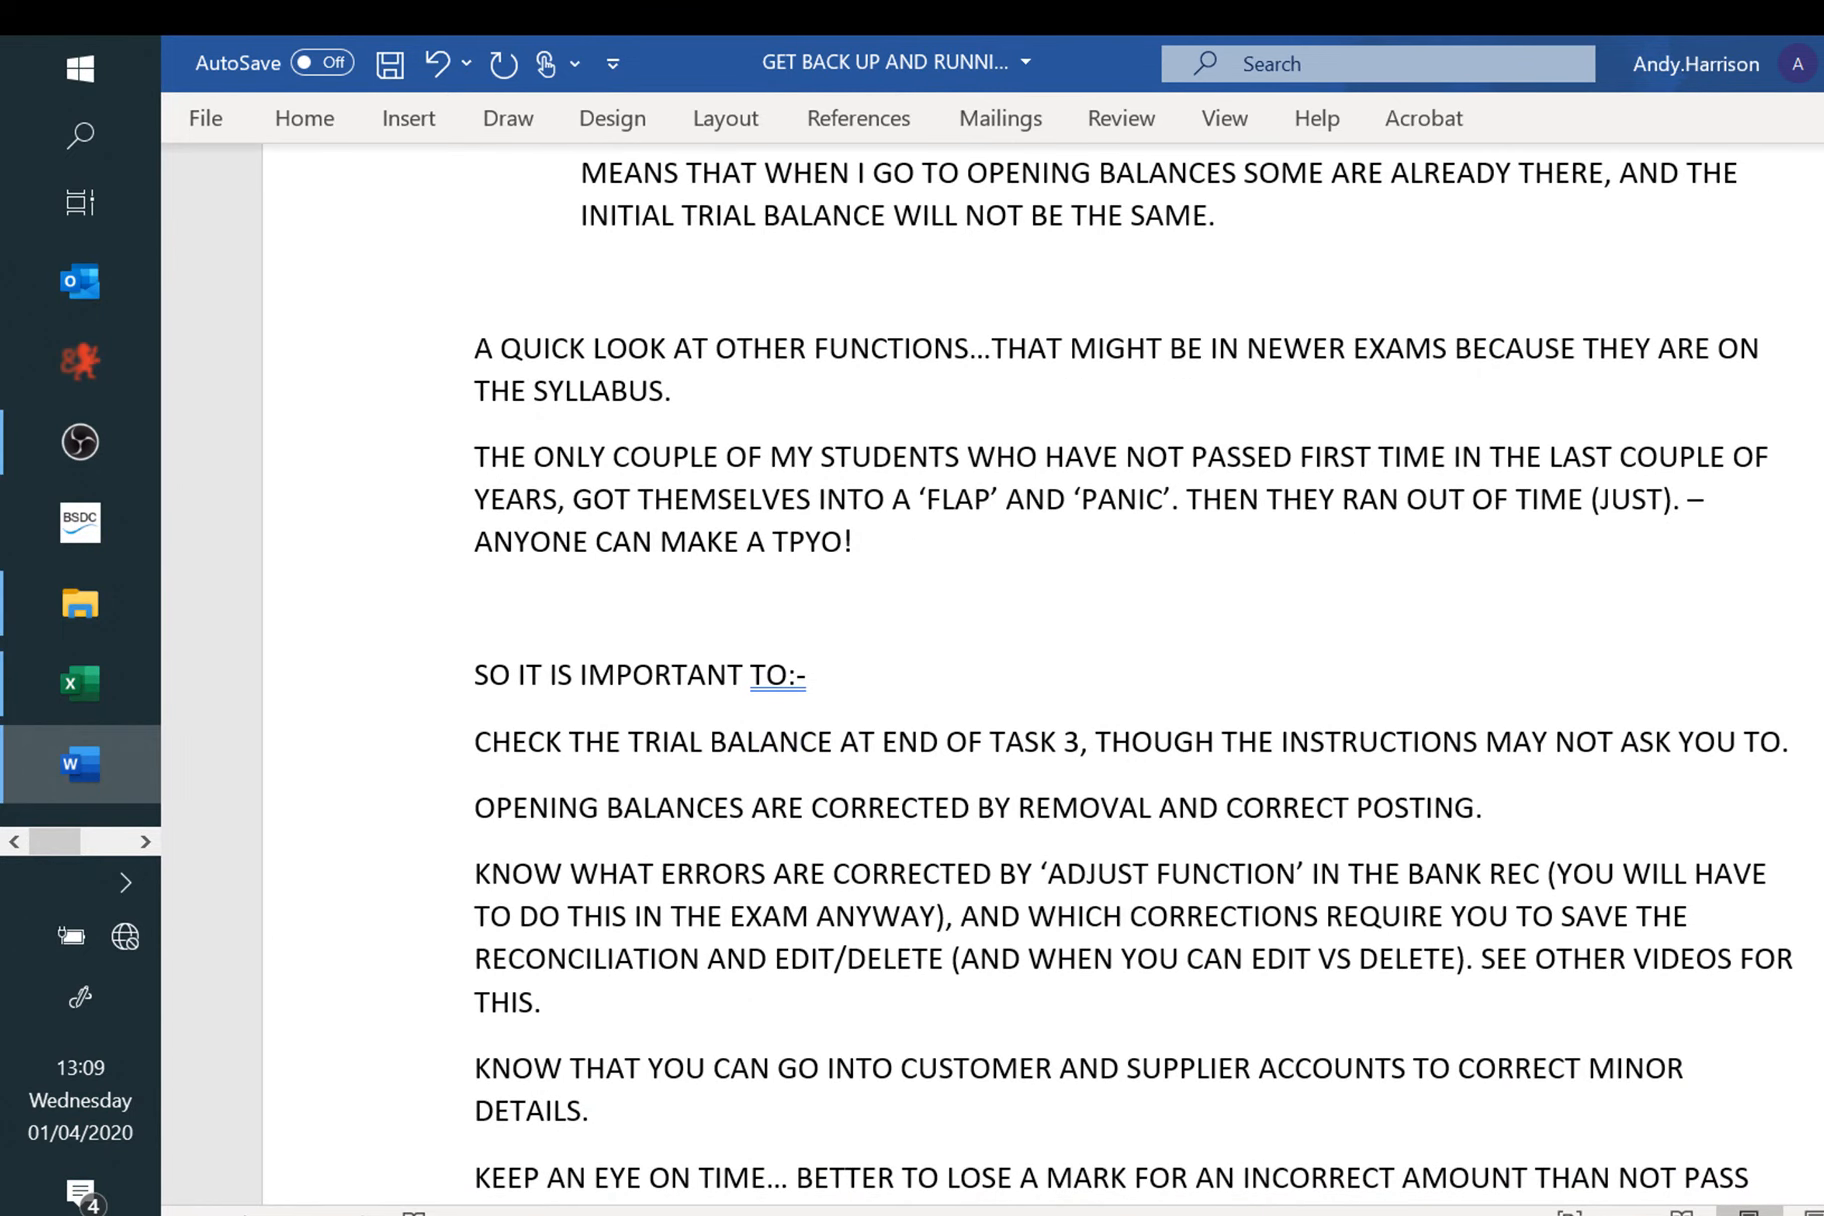
scroll(1030, 680, "down", 1)
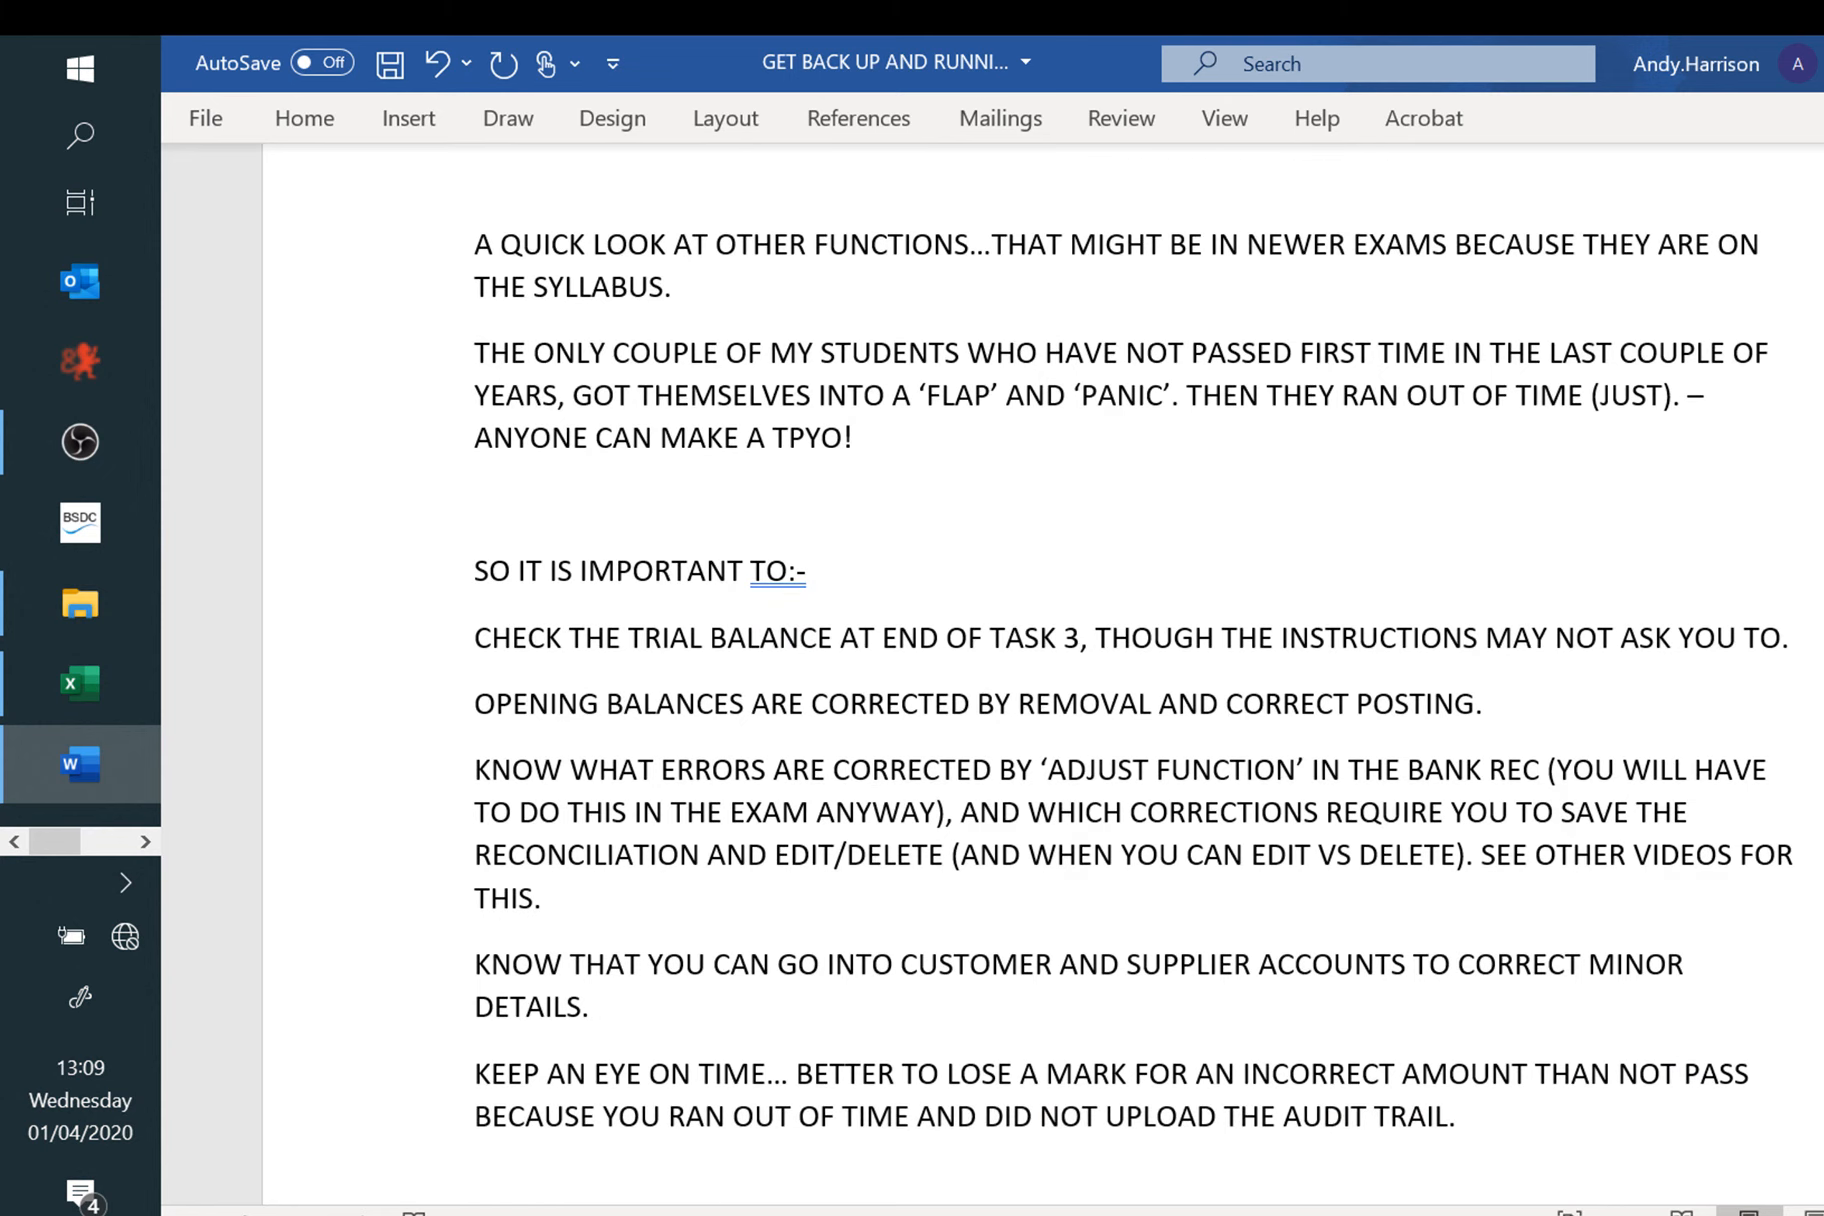
scroll(1030, 680, "down", 2)
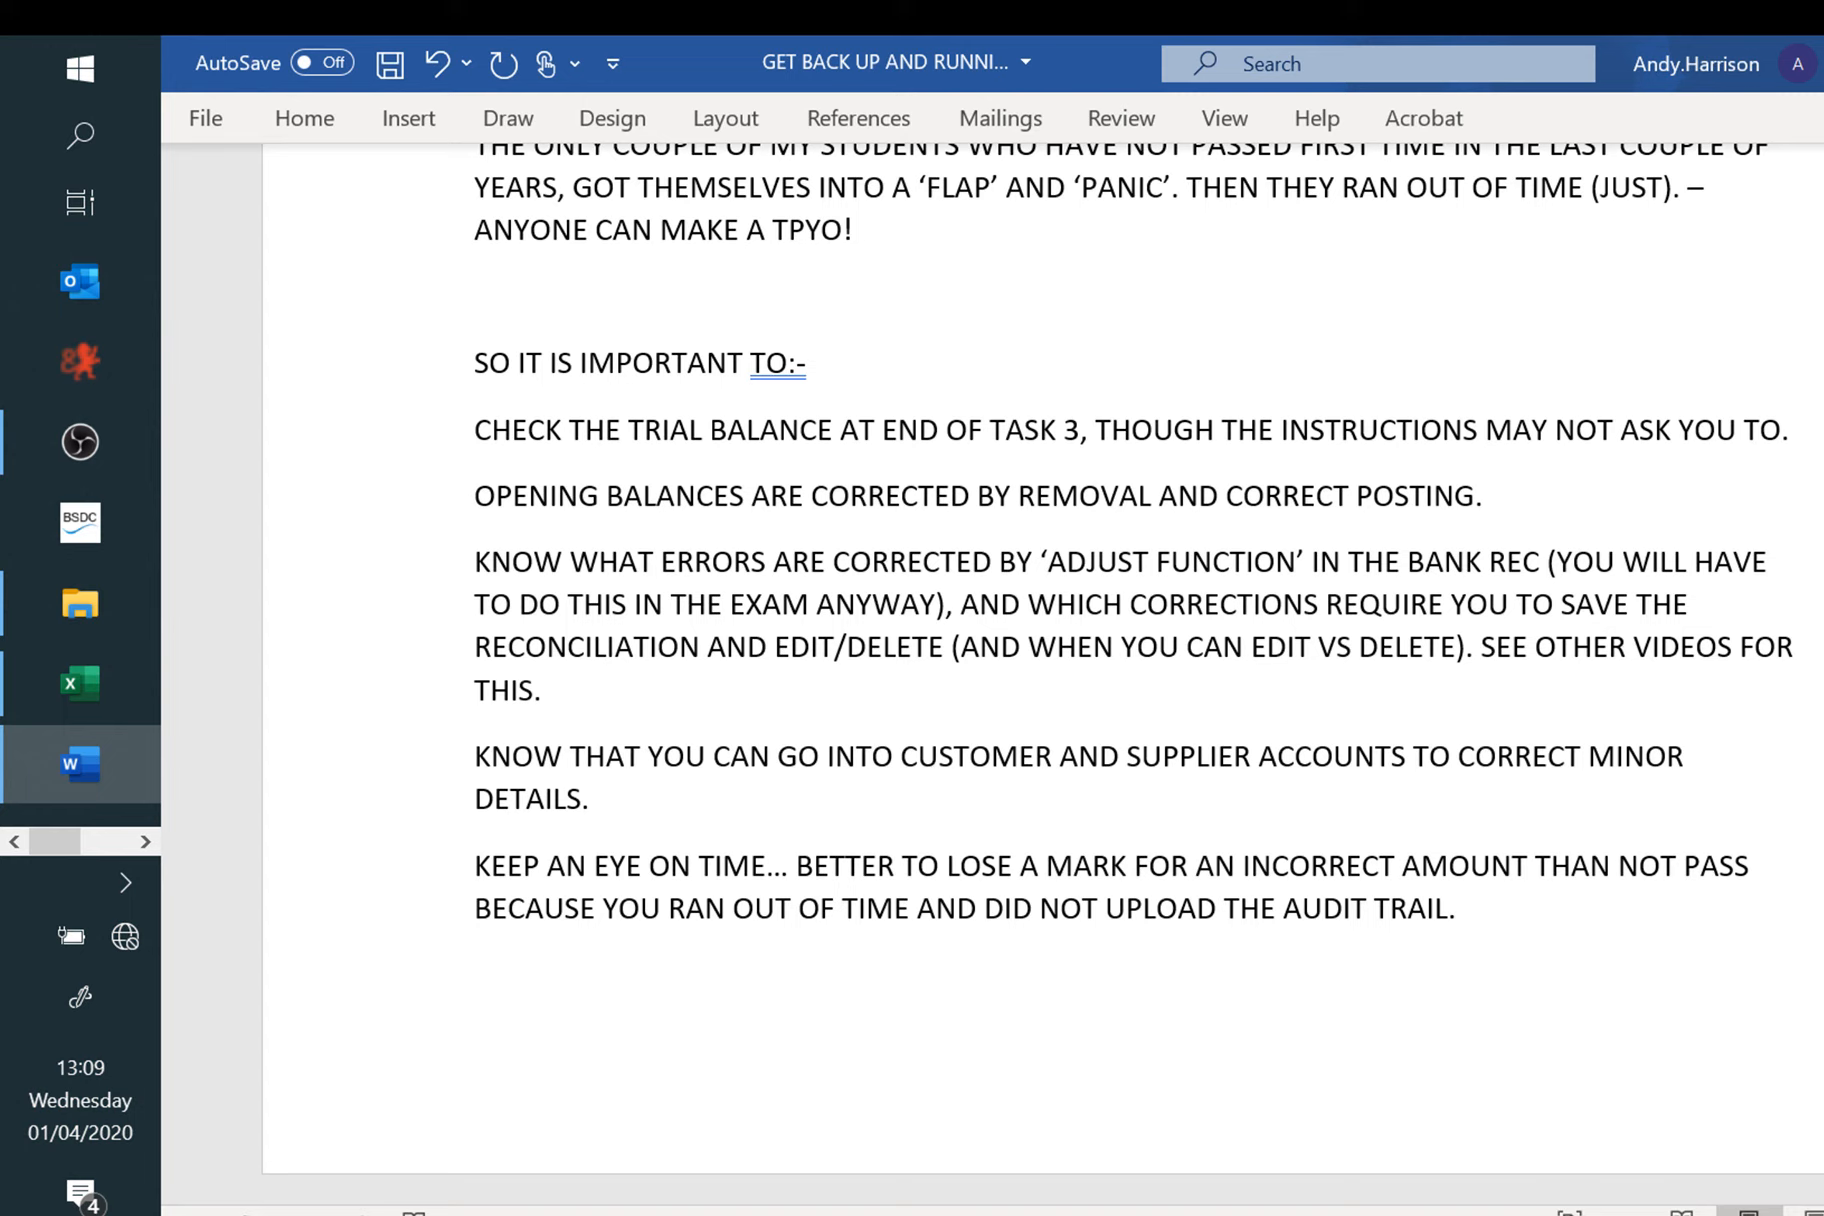
scroll(1043, 674, "down", 2)
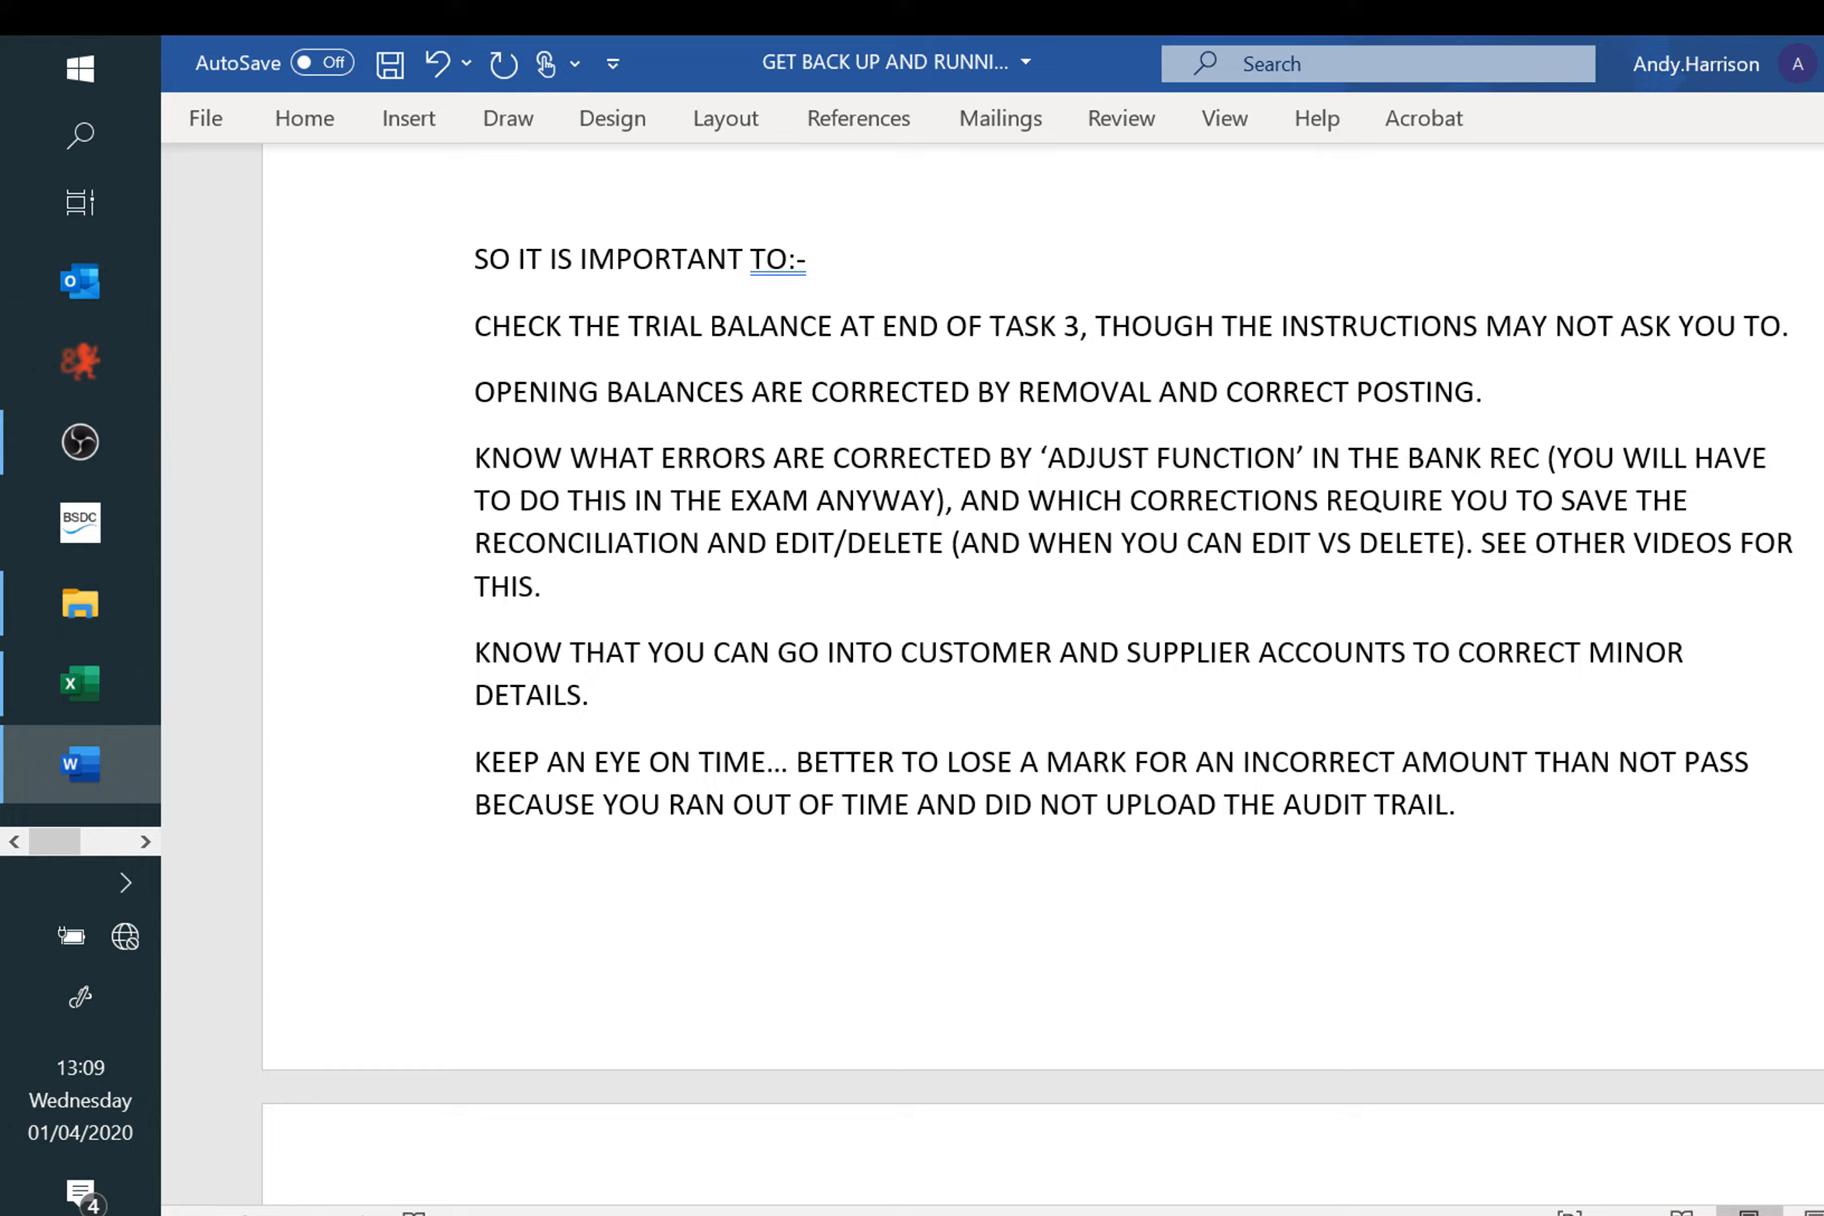
left_click(143, 842)
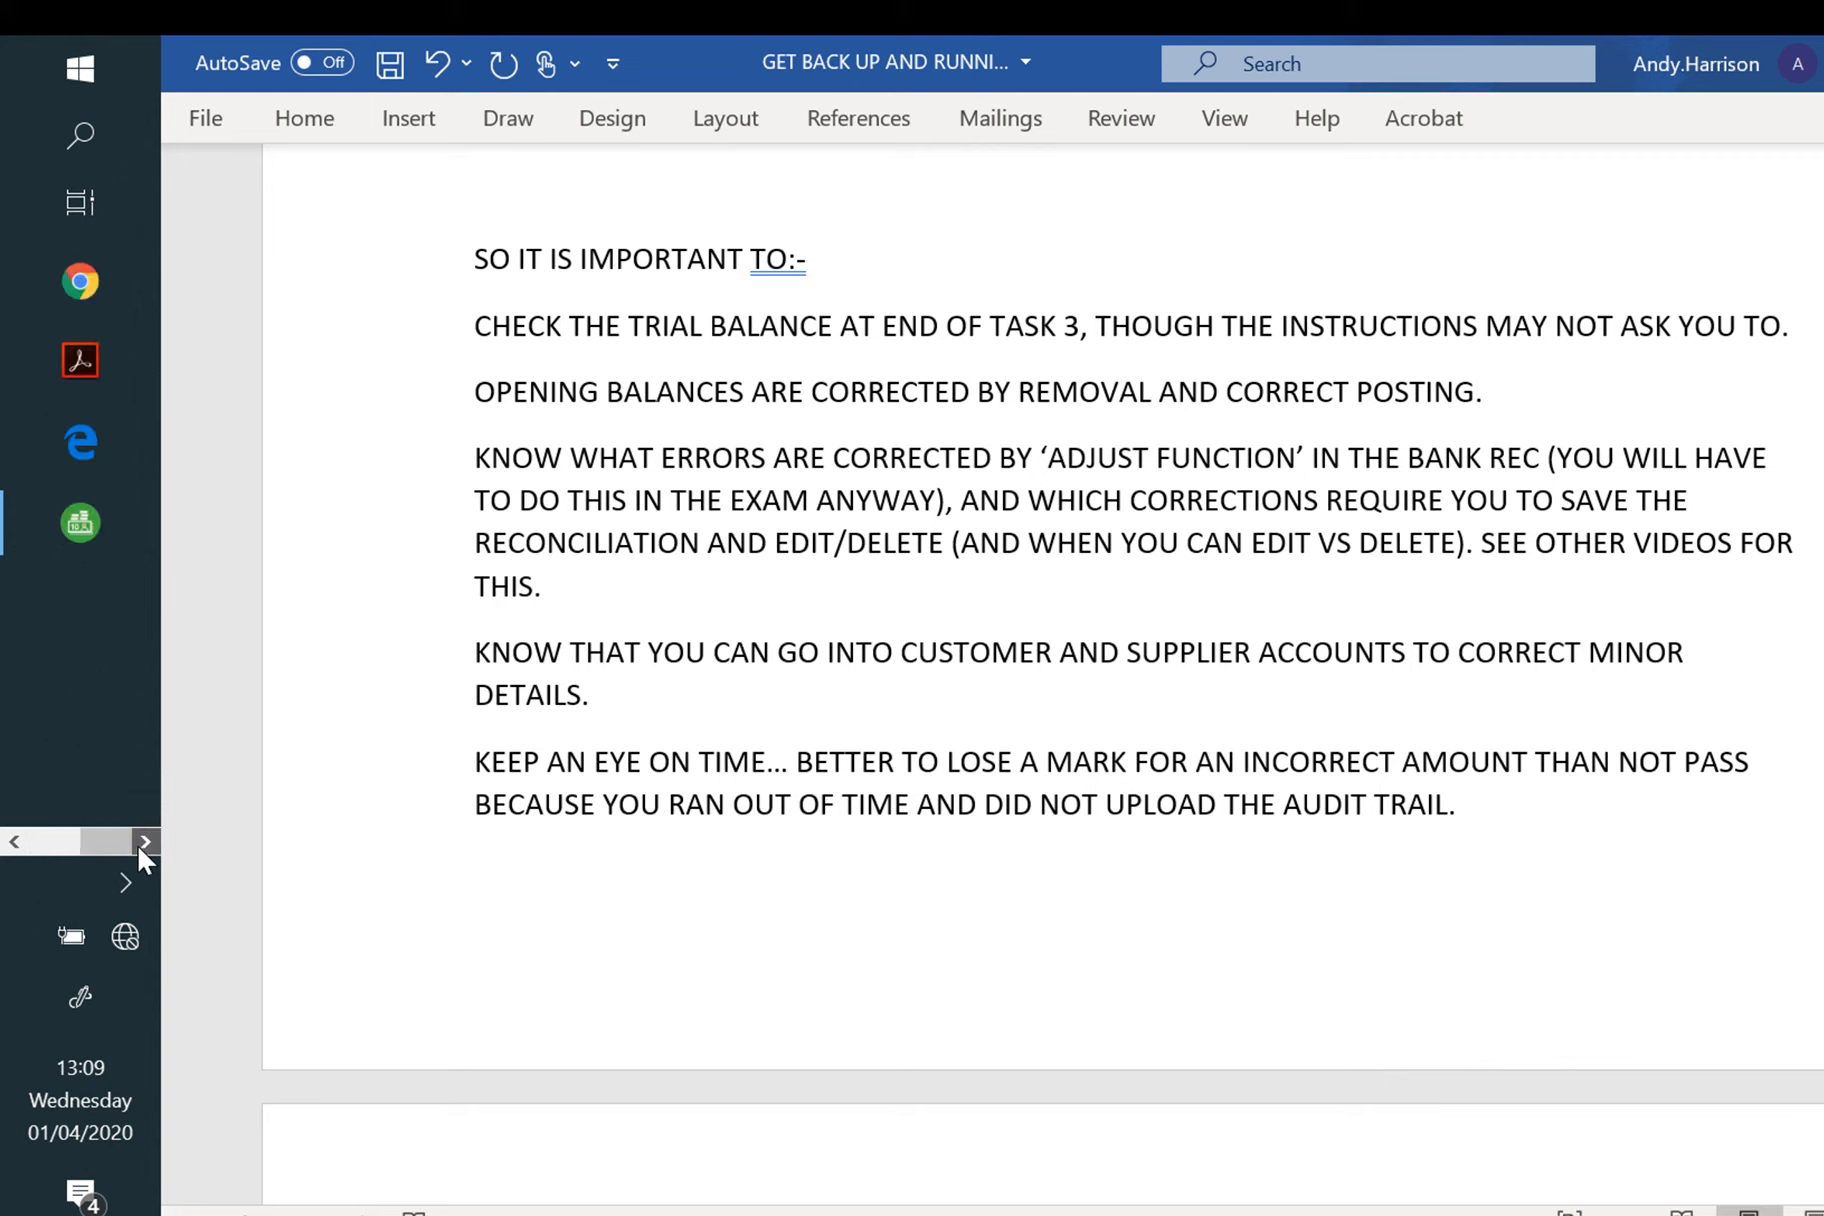
left_click(133, 526)
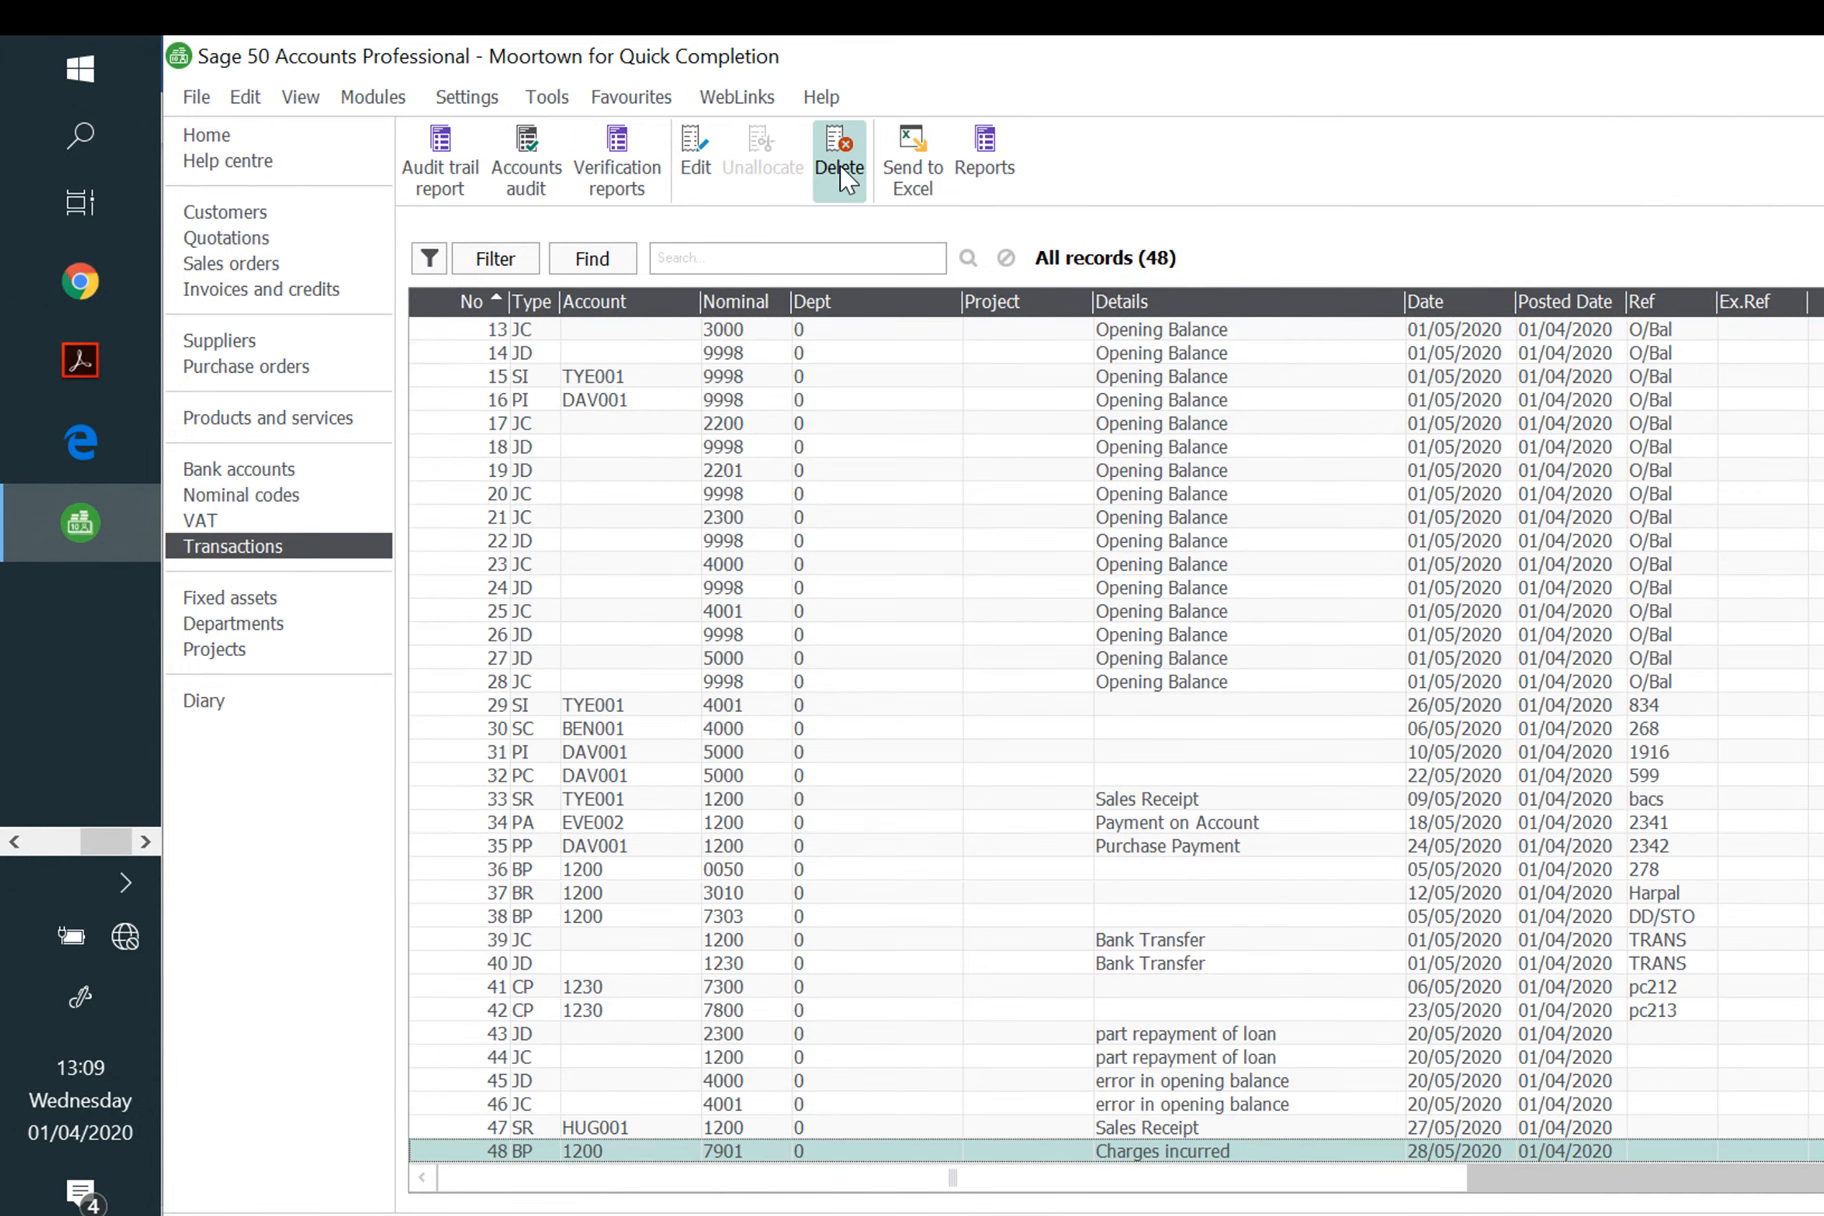
left_click(697, 160)
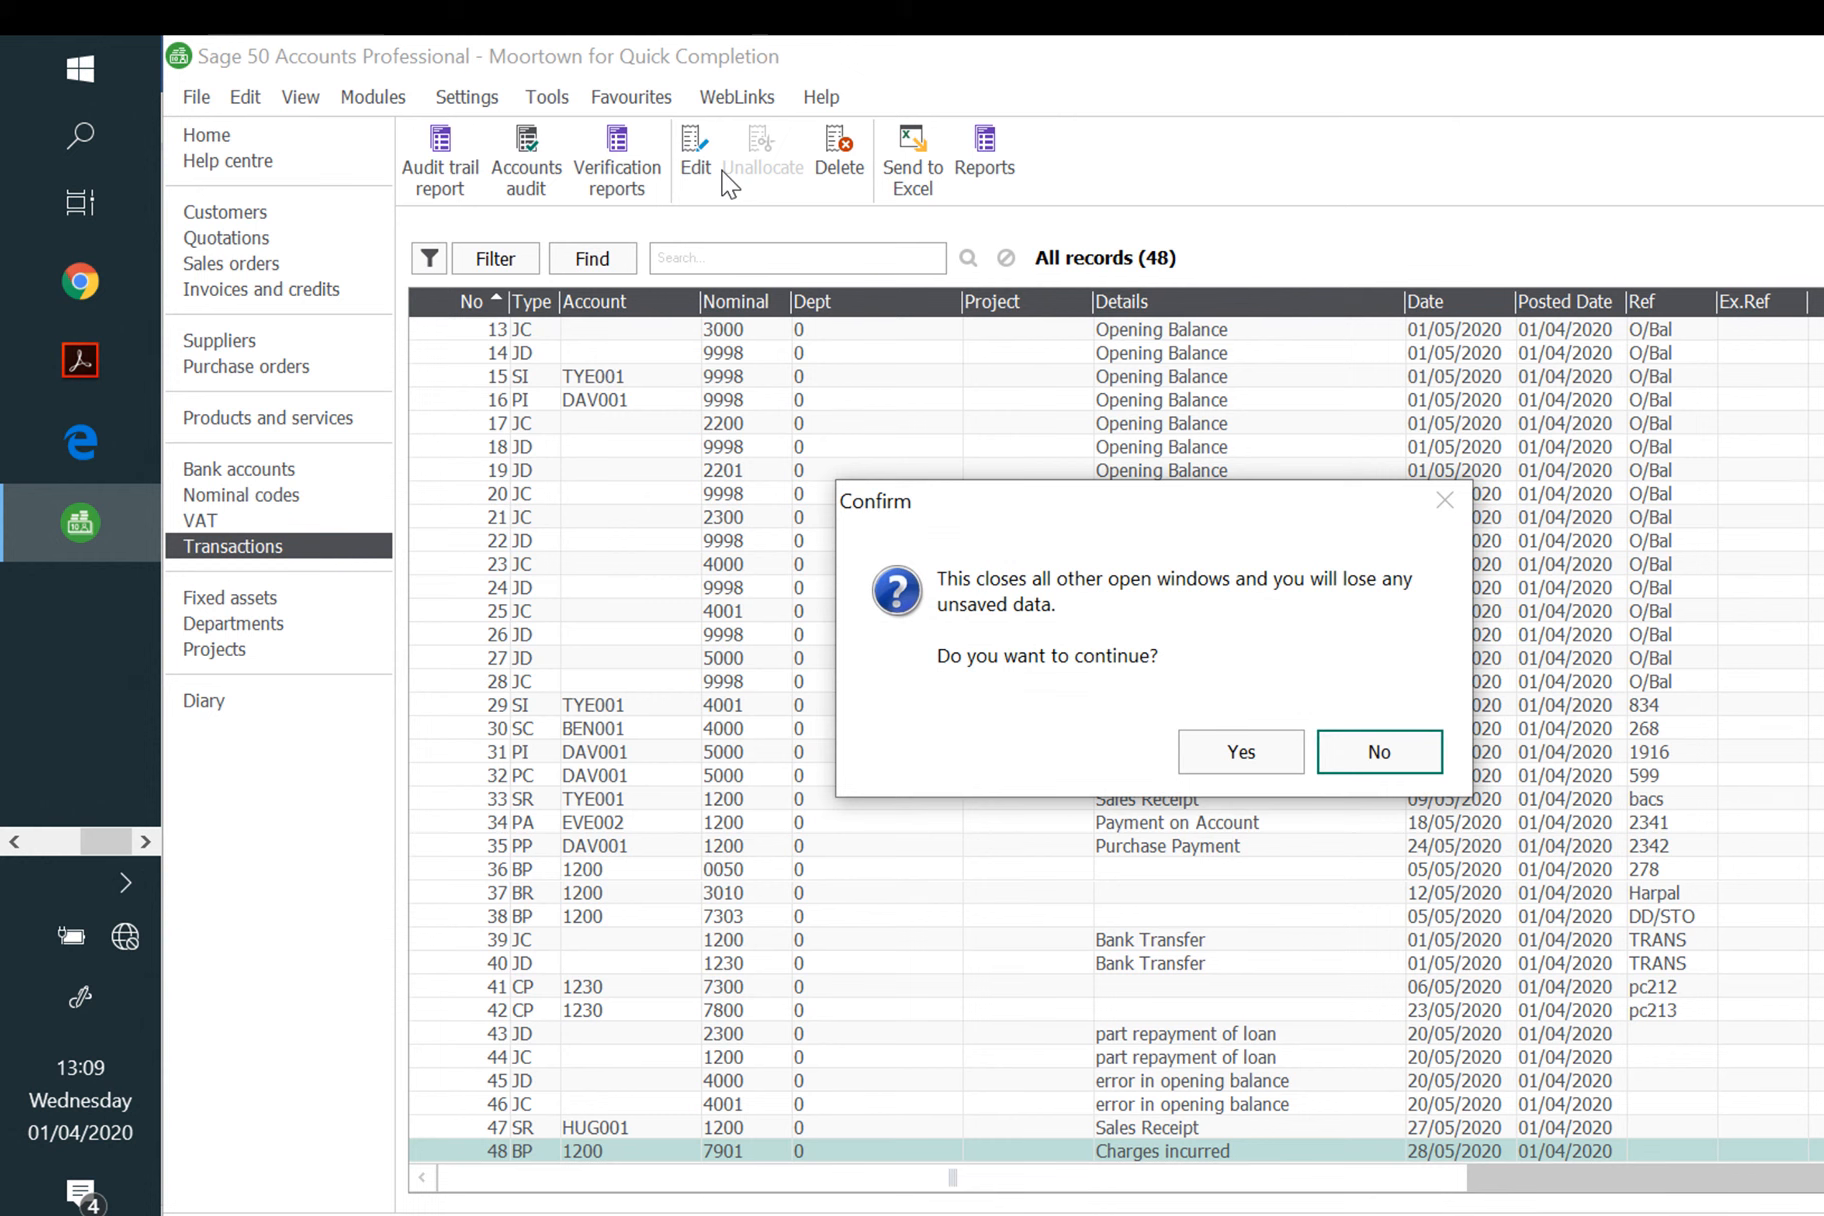
left_click(1232, 753)
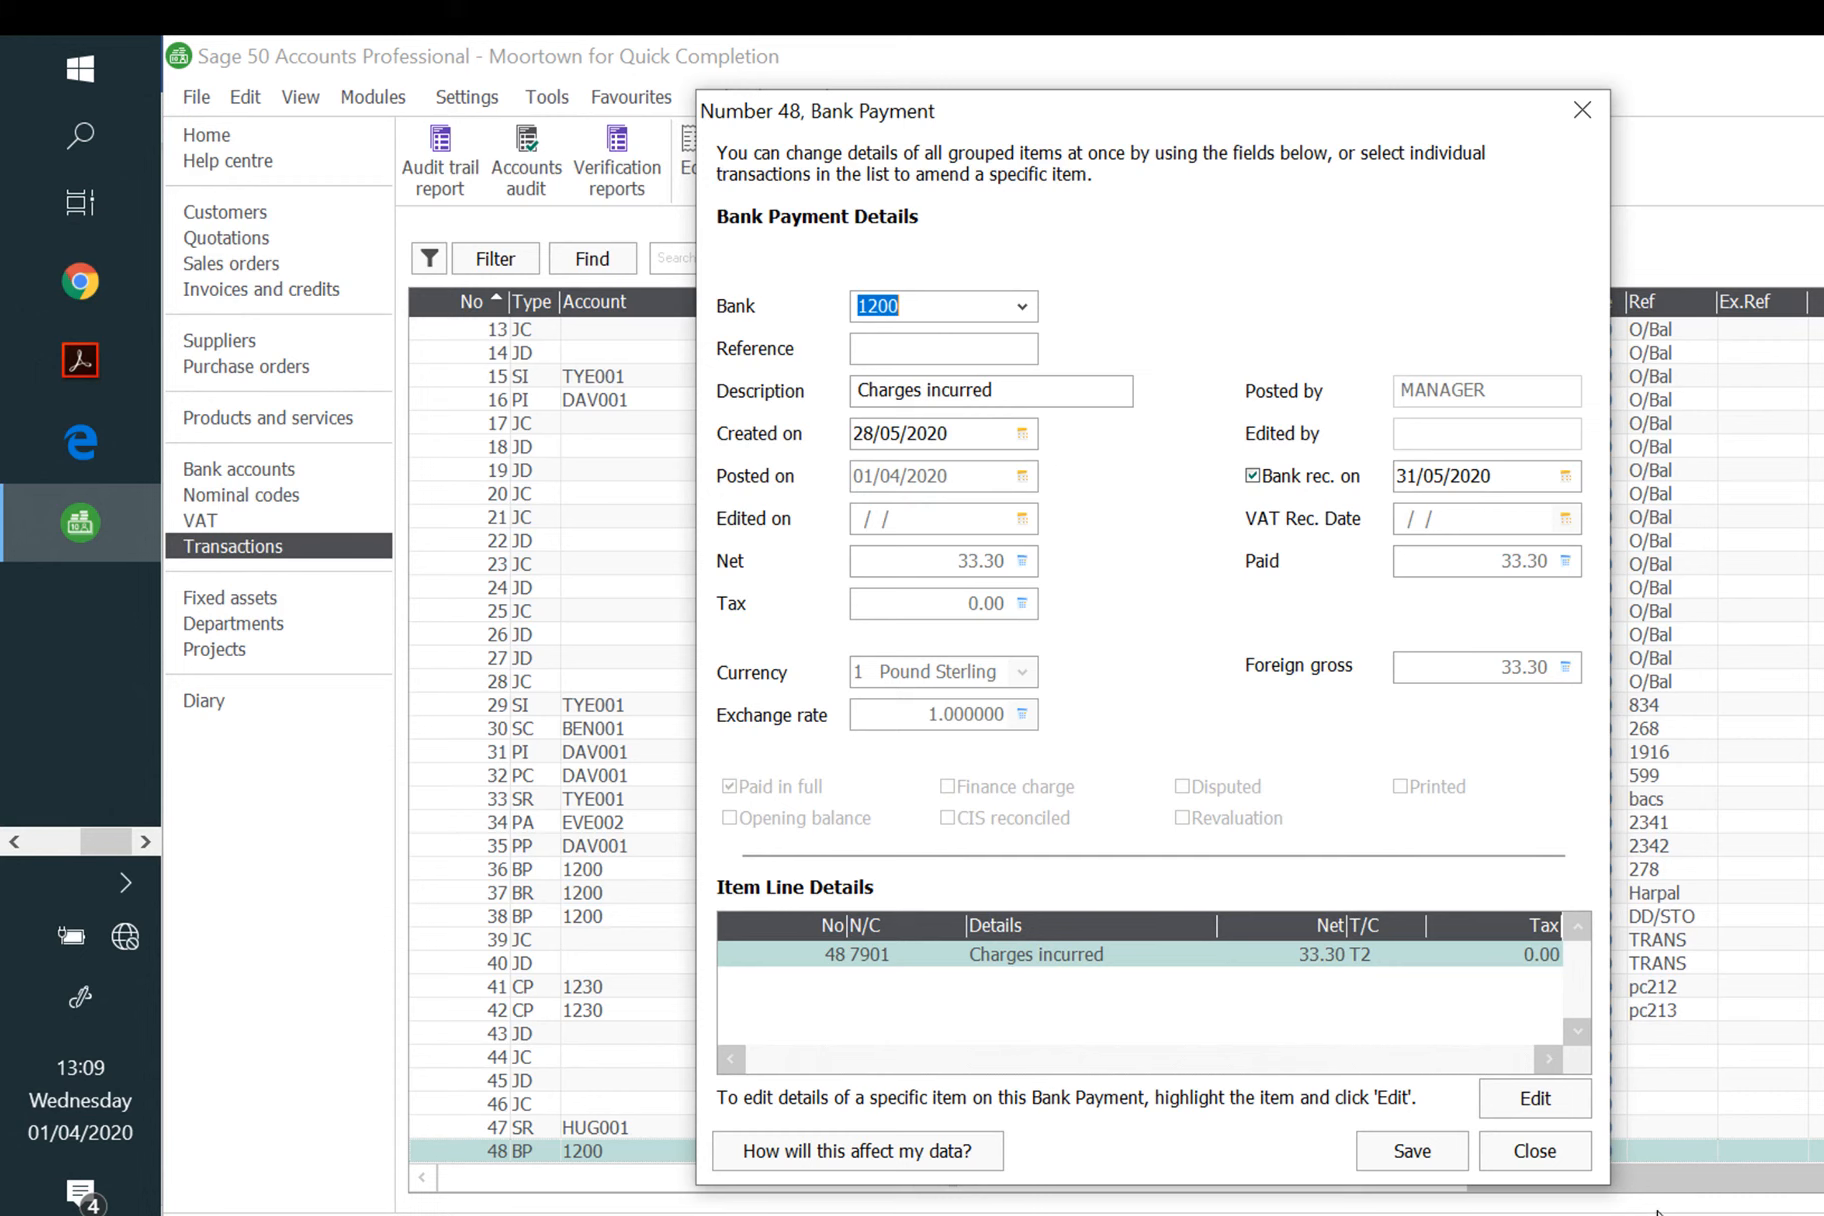
left_click(1535, 1098)
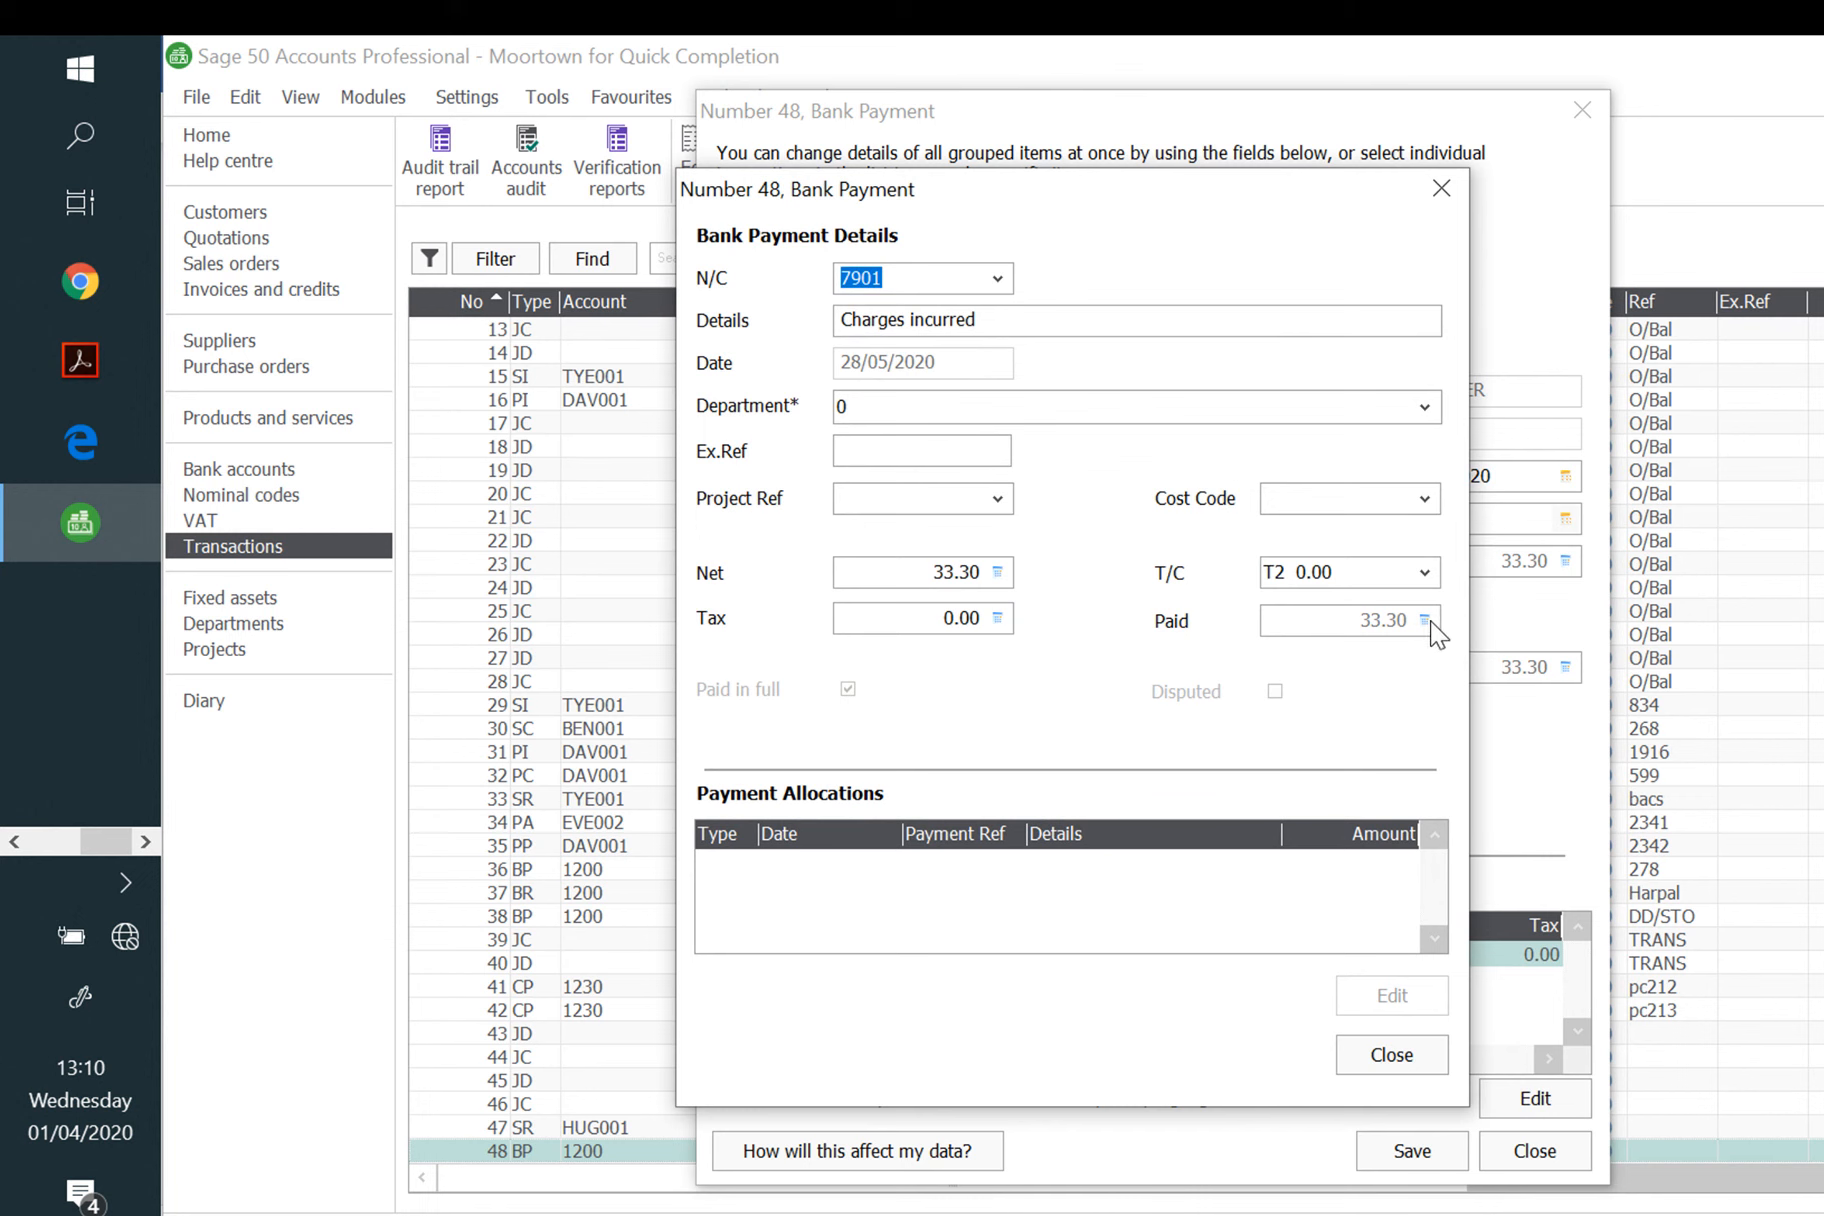
left_click(1398, 1058)
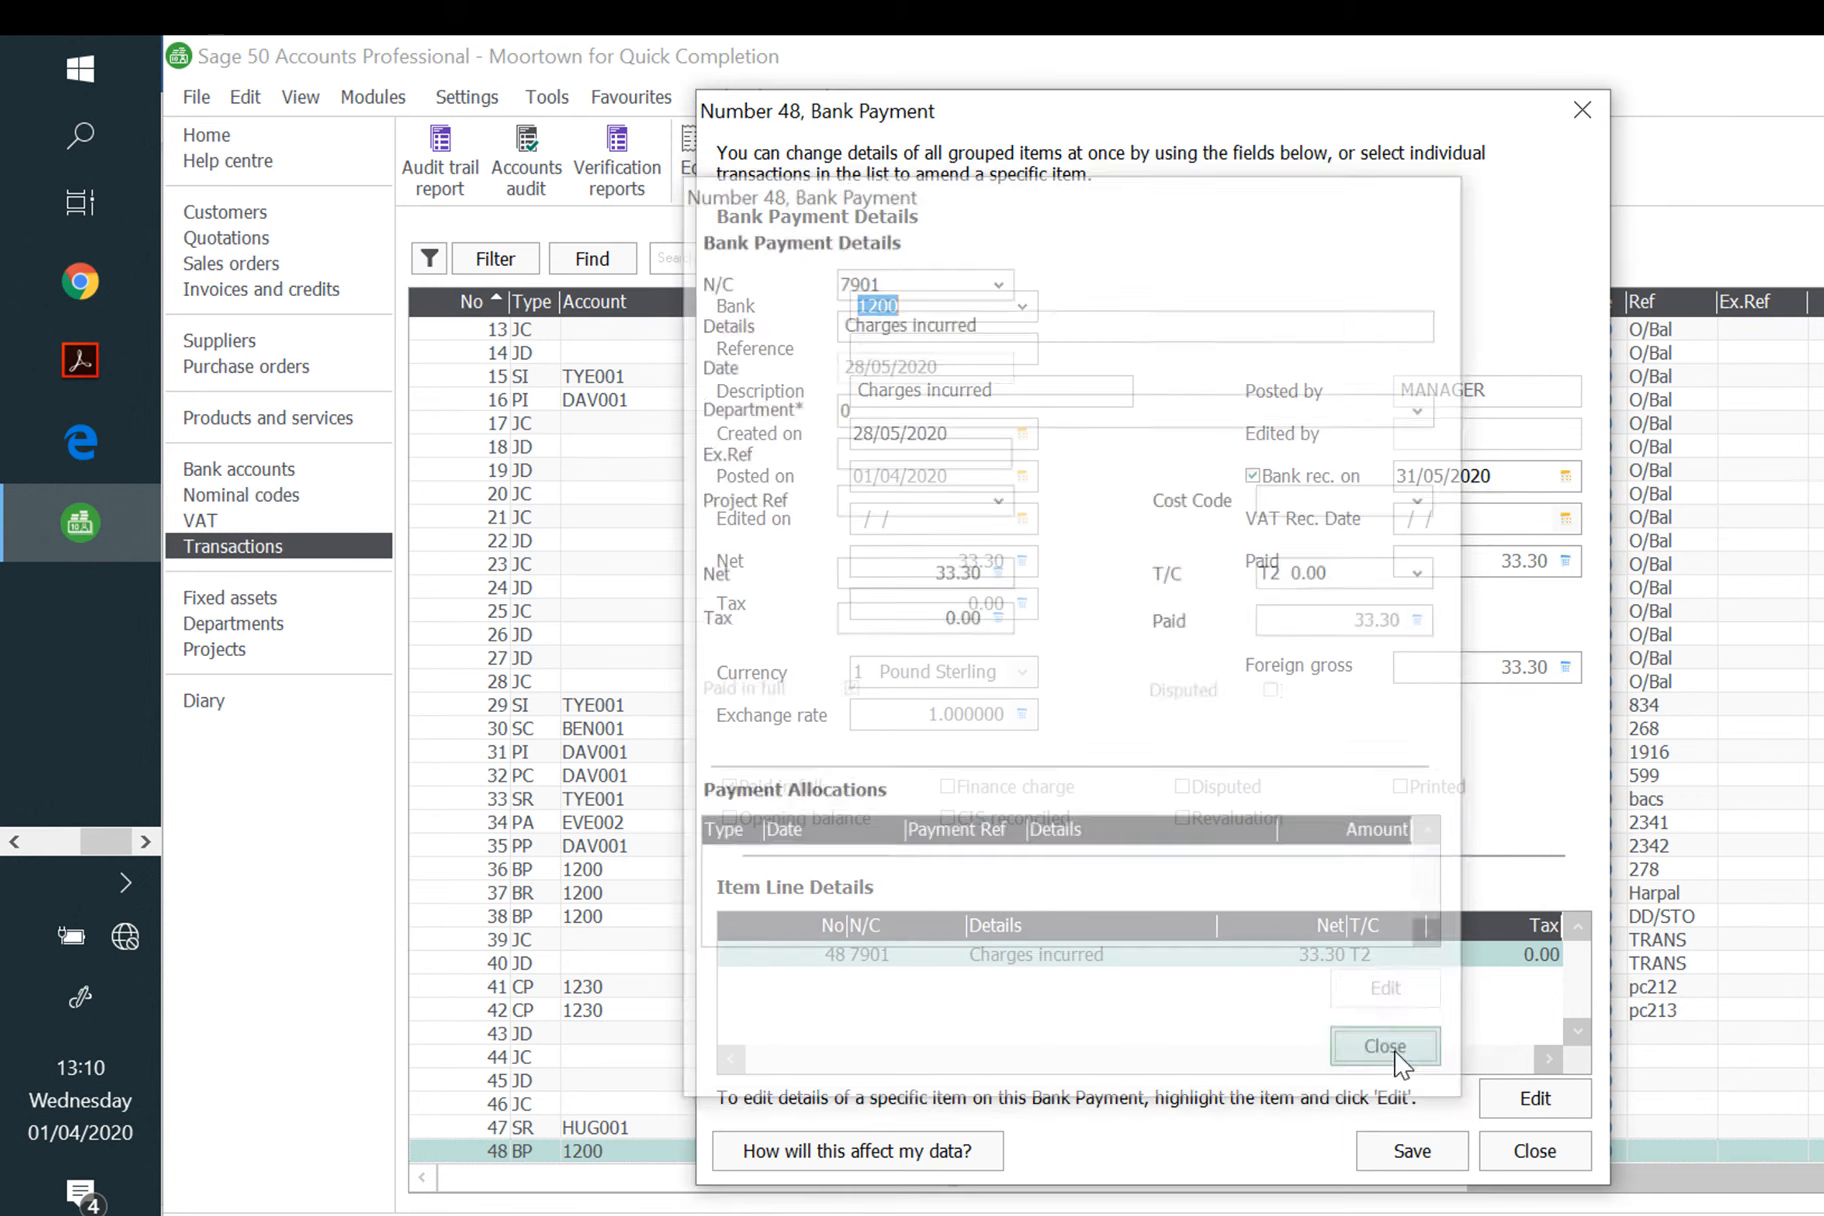
left_click(1530, 1148)
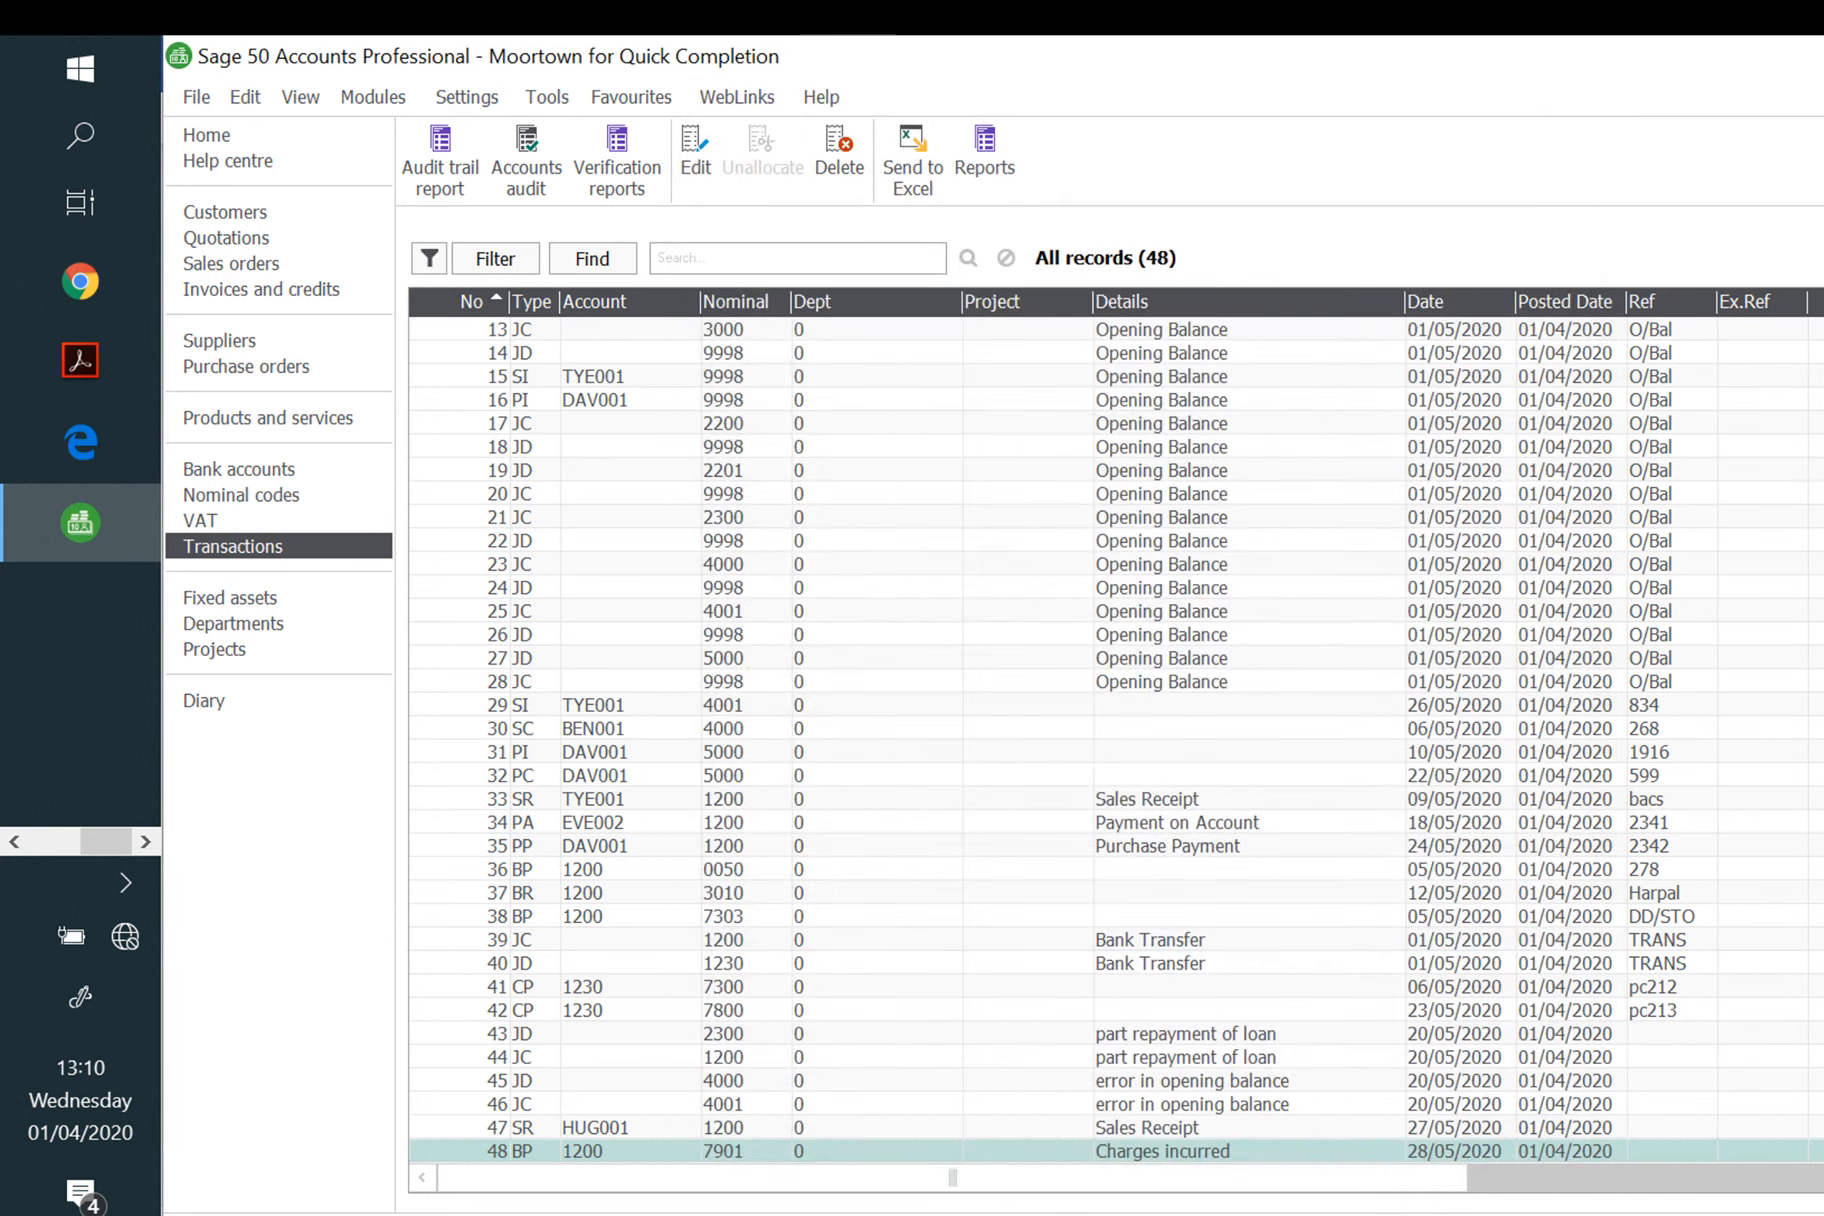